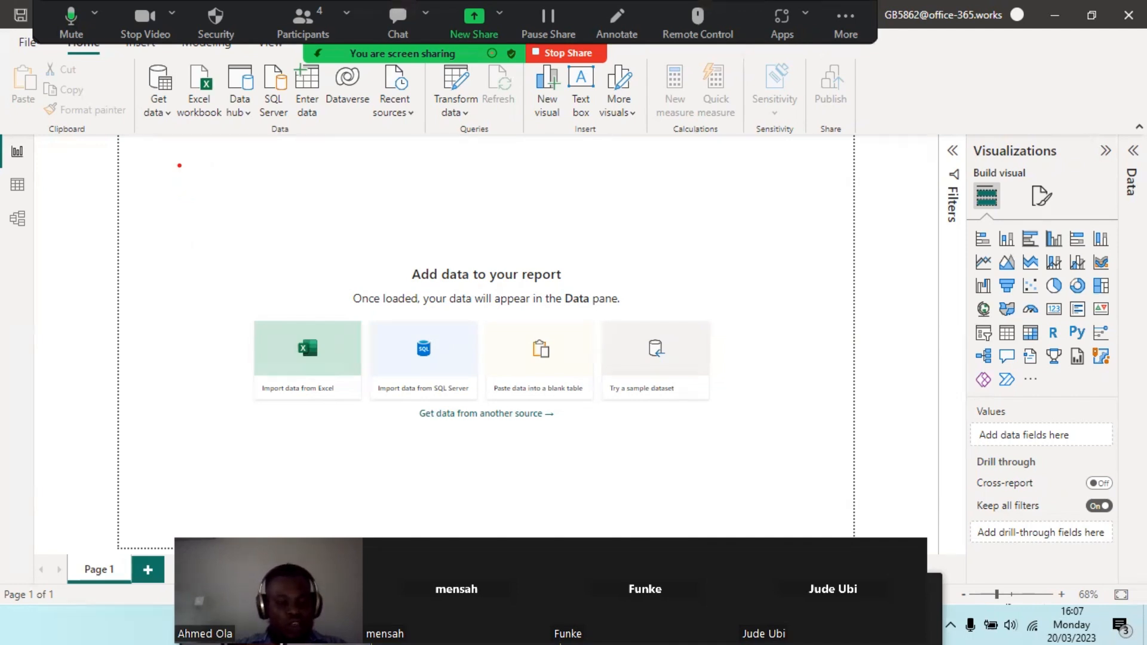
Handwrite the red annotation "PBD – Visuals" across the upper part of the blank report canvas
{"action": "mouse_move", "coordinate": [180, 158]}
{"action": "left_mouse_down"}
{"action": "mouse_move", "coordinate": [203, 170]}
{"action": "mouse_move", "coordinate": [257, 257]}
{"action": "mouse_move", "coordinate": [293, 215]}
{"action": "mouse_move", "coordinate": [435, 147]}
{"action": "mouse_move", "coordinate": [558, 227]}
{"action": "left_mouse_up"}
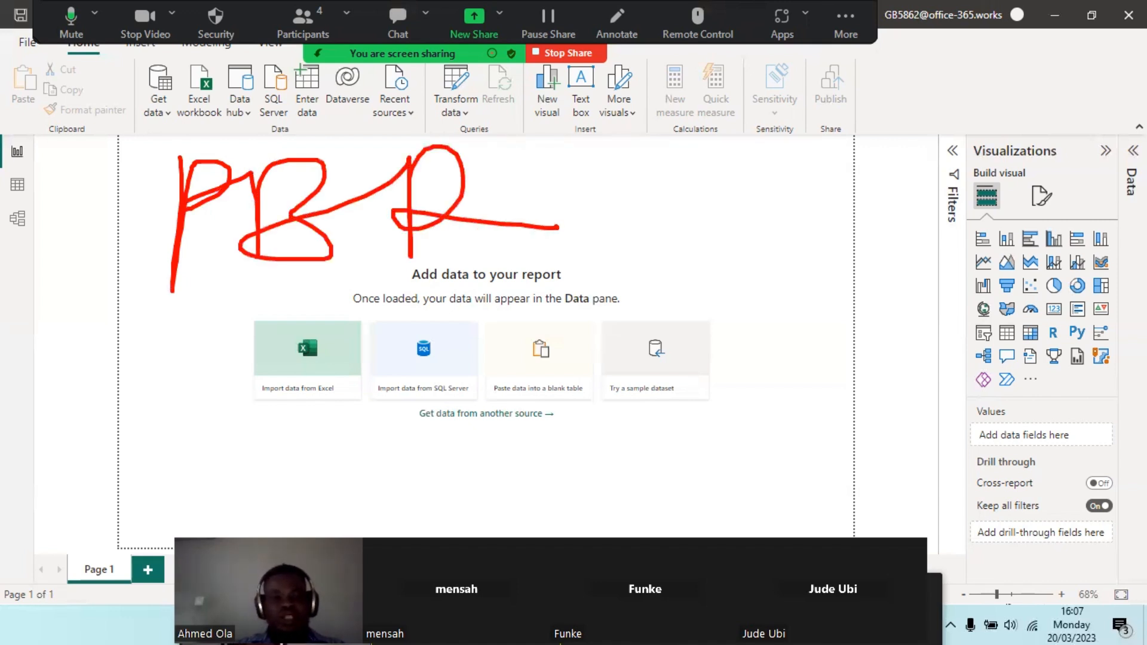
{"action": "mouse_move", "coordinate": [523, 184]}
{"action": "left_mouse_down"}
{"action": "mouse_move", "coordinate": [661, 171]}
{"action": "mouse_move", "coordinate": [702, 179]}
{"action": "mouse_move", "coordinate": [744, 117]}
{"action": "left_mouse_up"}
{"action": "mouse_move", "coordinate": [760, 146]}
{"action": "left_mouse_down"}
{"action": "mouse_move", "coordinate": [816, 141]}
{"action": "mouse_move", "coordinate": [848, 189]}
{"action": "left_mouse_up"}
{"action": "mouse_move", "coordinate": [851, 157]}
{"action": "left_mouse_down"}
{"action": "mouse_move", "coordinate": [1009, 156]}
{"action": "mouse_move", "coordinate": [1048, 134]}
{"action": "mouse_move", "coordinate": [1066, 143]}
{"action": "mouse_move", "coordinate": [1030, 160]}
{"action": "left_mouse_up"}
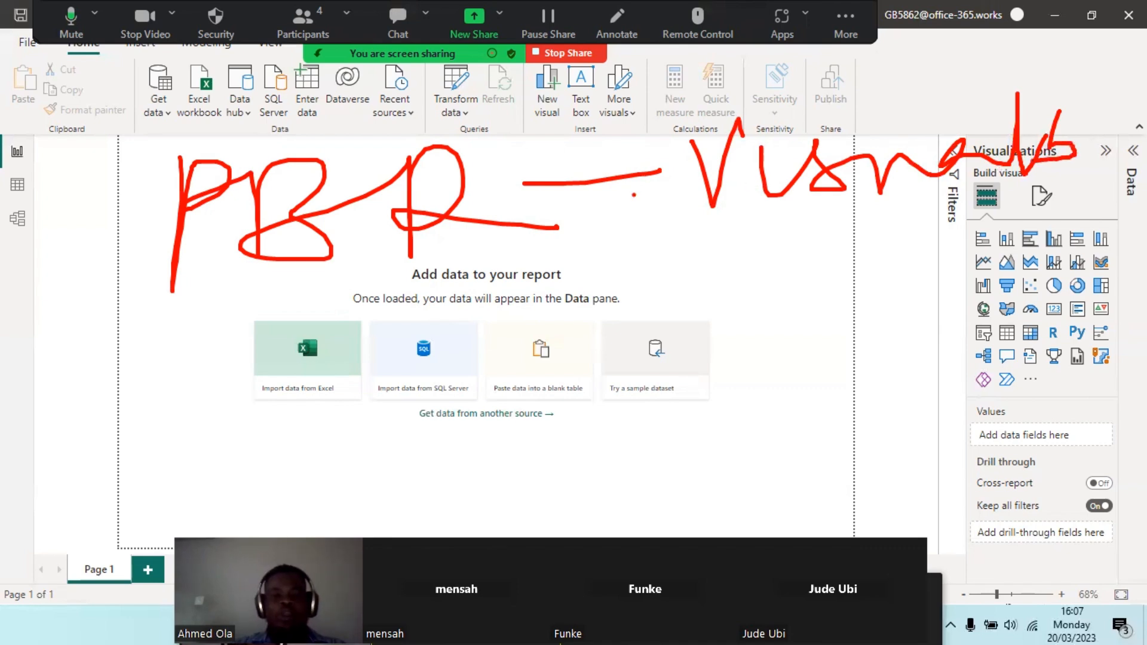
Handwrite "PBQE – Transformation" in red as a second line beneath the first annotation
{"action": "mouse_move", "coordinate": [203, 306]}
{"action": "left_mouse_down"}
{"action": "mouse_move", "coordinate": [245, 286]}
{"action": "mouse_move", "coordinate": [232, 309]}
{"action": "left_mouse_up"}
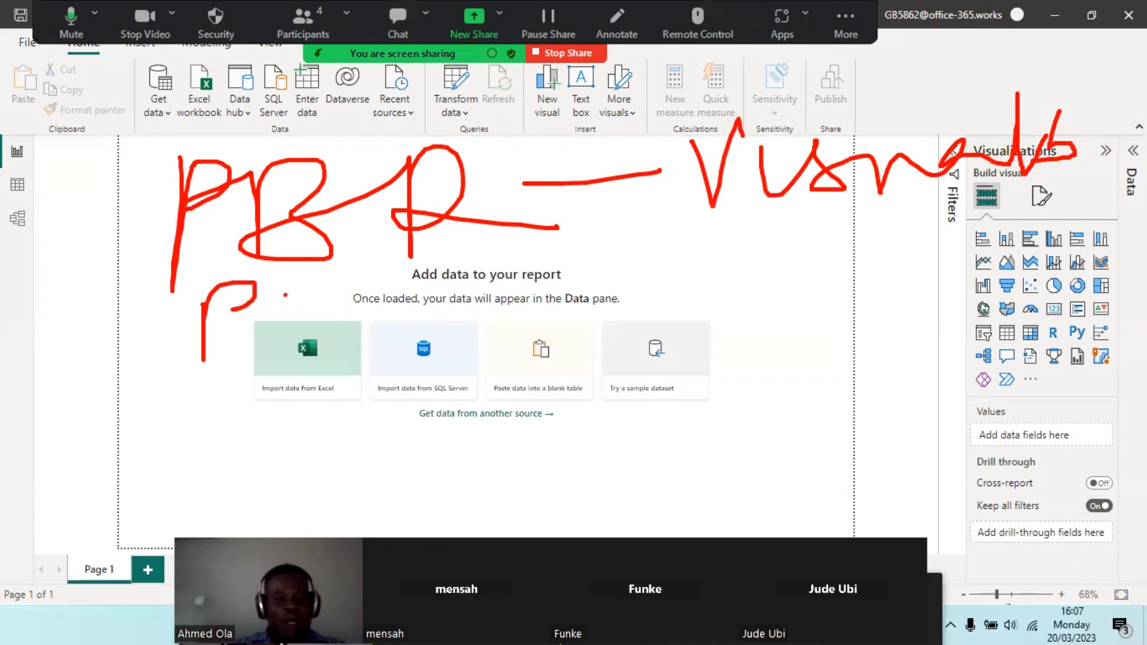
{"action": "mouse_move", "coordinate": [286, 349]}
{"action": "left_mouse_down"}
{"action": "mouse_move", "coordinate": [323, 313]}
{"action": "mouse_move", "coordinate": [311, 331]}
{"action": "left_mouse_up"}
{"action": "mouse_move", "coordinate": [405, 277]}
{"action": "left_mouse_down"}
{"action": "mouse_move", "coordinate": [369, 305]}
{"action": "mouse_move", "coordinate": [397, 287]}
{"action": "mouse_move", "coordinate": [423, 343]}
{"action": "left_mouse_up"}
{"action": "mouse_move", "coordinate": [484, 280]}
{"action": "left_mouse_down"}
{"action": "mouse_move", "coordinate": [493, 328]}
{"action": "mouse_move", "coordinate": [532, 330]}
{"action": "mouse_move", "coordinate": [534, 297]}
{"action": "mouse_move", "coordinate": [612, 279]}
{"action": "mouse_move", "coordinate": [651, 320]}
{"action": "left_mouse_up"}
{"action": "left_click", "coordinate": [613, 261]}
{"action": "left_click_drag", "start_coordinate": [613, 261], "coordinate": [674, 236]}
{"action": "left_click_drag", "start_coordinate": [676, 296], "coordinate": [716, 274]}
{"action": "mouse_move", "coordinate": [746, 270]}
{"action": "left_mouse_down"}
{"action": "mouse_move", "coordinate": [847, 292]}
{"action": "mouse_move", "coordinate": [893, 358]}
{"action": "mouse_move", "coordinate": [935, 294]}
{"action": "mouse_move", "coordinate": [975, 274]}
{"action": "mouse_move", "coordinate": [986, 294]}
{"action": "mouse_move", "coordinate": [1075, 266]}
{"action": "left_mouse_up"}
{"action": "mouse_move", "coordinate": [1080, 203]}
{"action": "left_mouse_down"}
{"action": "mouse_move", "coordinate": [1082, 286]}
{"action": "mouse_move", "coordinate": [1117, 248]}
{"action": "mouse_move", "coordinate": [1138, 254]}
{"action": "mouse_move", "coordinate": [1146, 233]}
{"action": "left_mouse_up"}
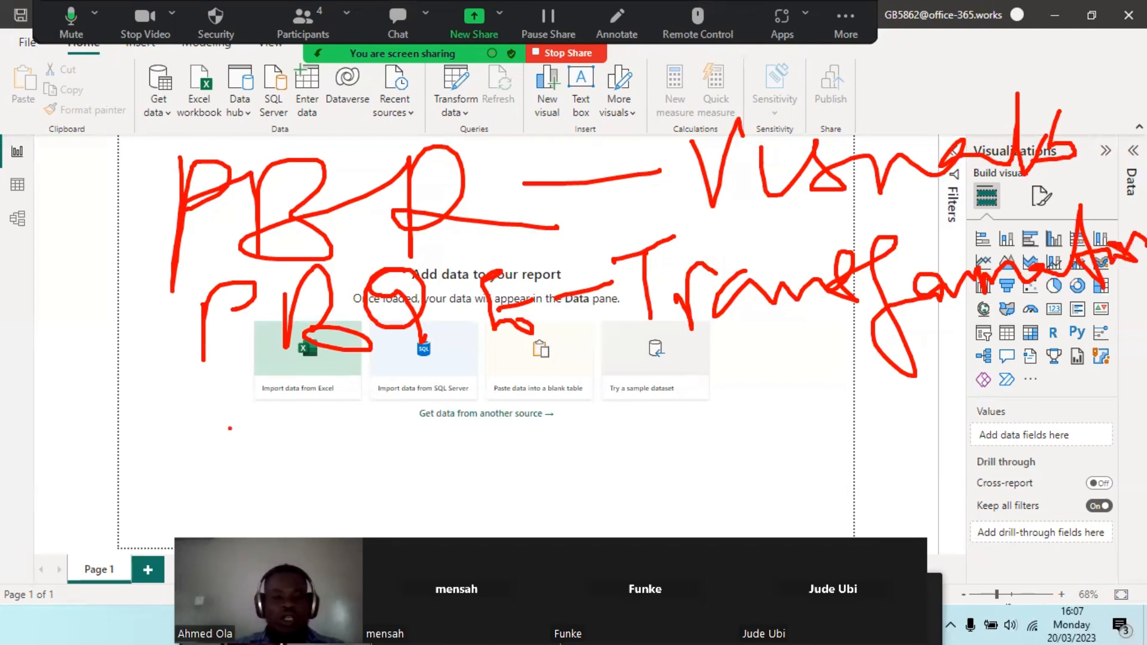
Handwrite "PBS – share &" in red as the third annotation line
{"action": "mouse_move", "coordinate": [198, 366]}
{"action": "left_mouse_down"}
{"action": "mouse_move", "coordinate": [196, 445]}
{"action": "mouse_move", "coordinate": [307, 386]}
{"action": "mouse_move", "coordinate": [298, 419]}
{"action": "left_mouse_up"}
{"action": "mouse_move", "coordinate": [302, 386]}
{"action": "left_mouse_down"}
{"action": "mouse_move", "coordinate": [325, 419]}
{"action": "mouse_move", "coordinate": [350, 409]}
{"action": "mouse_move", "coordinate": [443, 424]}
{"action": "mouse_move", "coordinate": [324, 415]}
{"action": "left_mouse_up"}
{"action": "left_click_drag", "start_coordinate": [445, 396], "coordinate": [480, 394]}
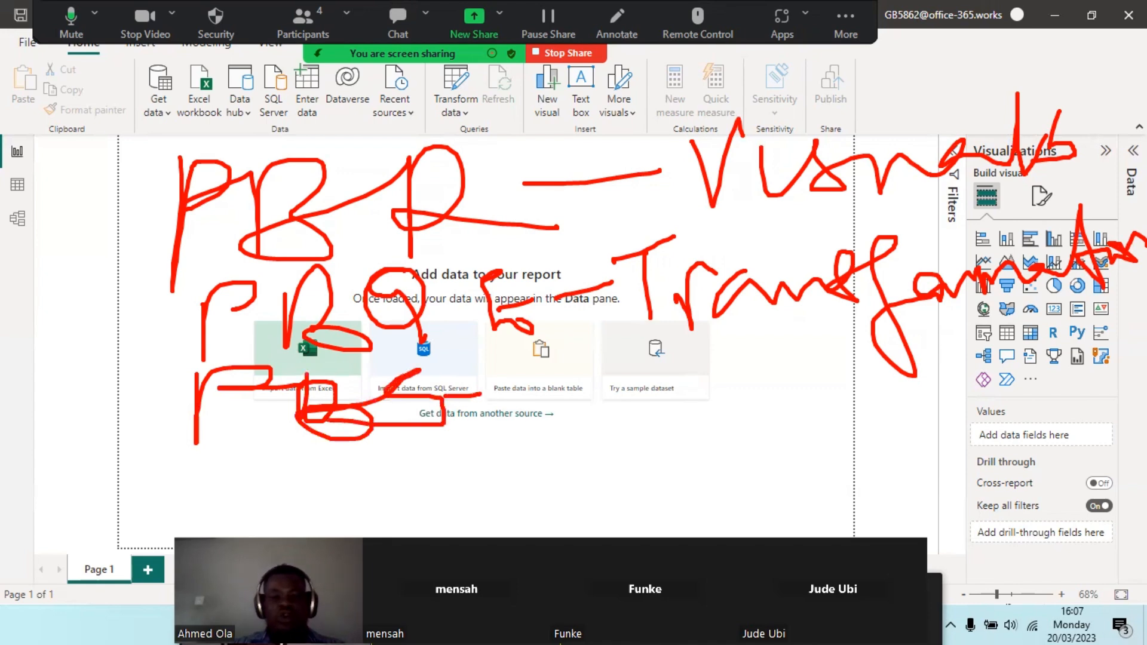
{"action": "mouse_move", "coordinate": [536, 368]}
{"action": "left_mouse_down"}
{"action": "mouse_move", "coordinate": [617, 394]}
{"action": "mouse_move", "coordinate": [693, 394]}
{"action": "mouse_move", "coordinate": [750, 392]}
{"action": "mouse_move", "coordinate": [828, 358]}
{"action": "mouse_move", "coordinate": [821, 406]}
{"action": "left_mouse_up"}
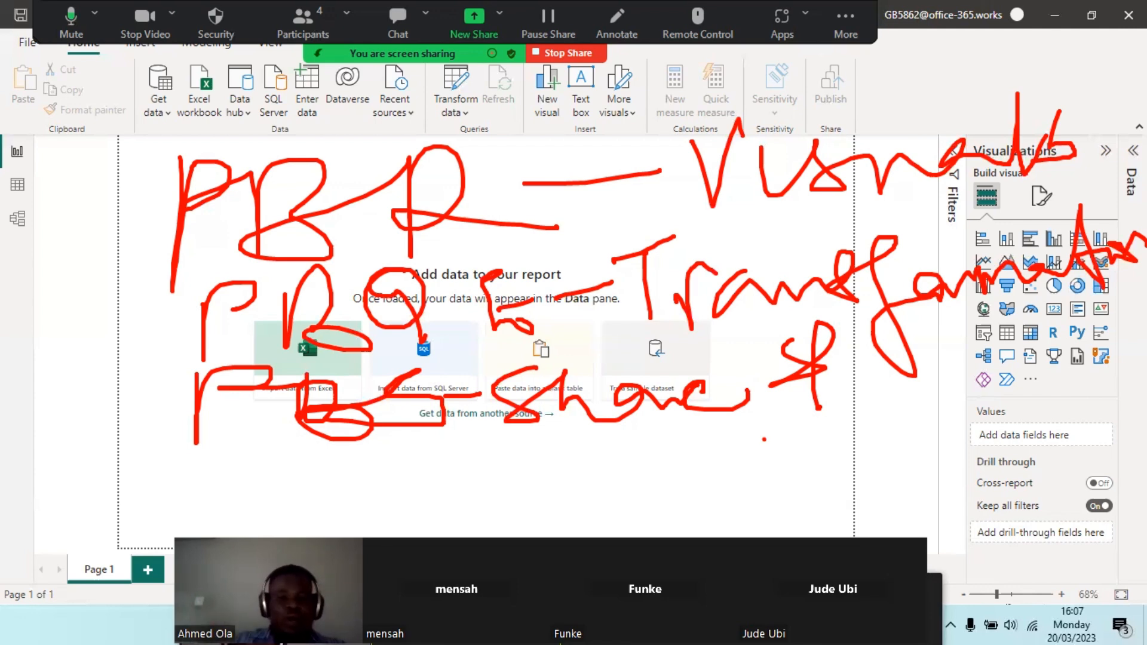
Handwrite "PBM –" beside a rectangle containing short lines, and start another annotation line beneath it
{"action": "mouse_move", "coordinate": [200, 462]}
{"action": "left_mouse_down"}
{"action": "mouse_move", "coordinate": [203, 498]}
{"action": "mouse_move", "coordinate": [209, 481]}
{"action": "left_mouse_up"}
{"action": "mouse_move", "coordinate": [285, 460]}
{"action": "left_mouse_down"}
{"action": "mouse_move", "coordinate": [325, 485]}
{"action": "mouse_move", "coordinate": [390, 477]}
{"action": "mouse_move", "coordinate": [489, 514]}
{"action": "left_mouse_up"}
{"action": "left_click_drag", "start_coordinate": [569, 476], "coordinate": [515, 483]}
{"action": "mouse_move", "coordinate": [590, 442]}
{"action": "left_mouse_down"}
{"action": "mouse_move", "coordinate": [594, 505]}
{"action": "mouse_move", "coordinate": [711, 439]}
{"action": "mouse_move", "coordinate": [723, 522]}
{"action": "mouse_move", "coordinate": [590, 512]}
{"action": "left_mouse_up"}
{"action": "left_click_drag", "start_coordinate": [610, 460], "coordinate": [693, 460]}
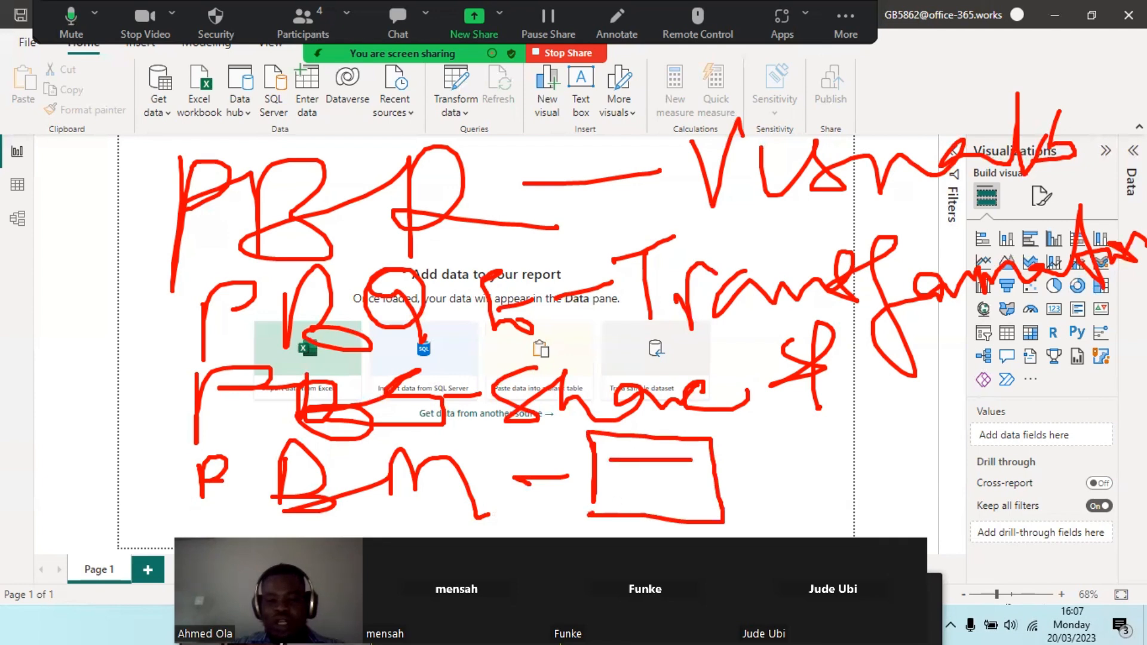
{"action": "mouse_move", "coordinate": [621, 488]}
{"action": "left_mouse_down"}
{"action": "mouse_move", "coordinate": [666, 487]}
{"action": "mouse_move", "coordinate": [666, 502]}
{"action": "mouse_move", "coordinate": [652, 478]}
{"action": "left_mouse_up"}
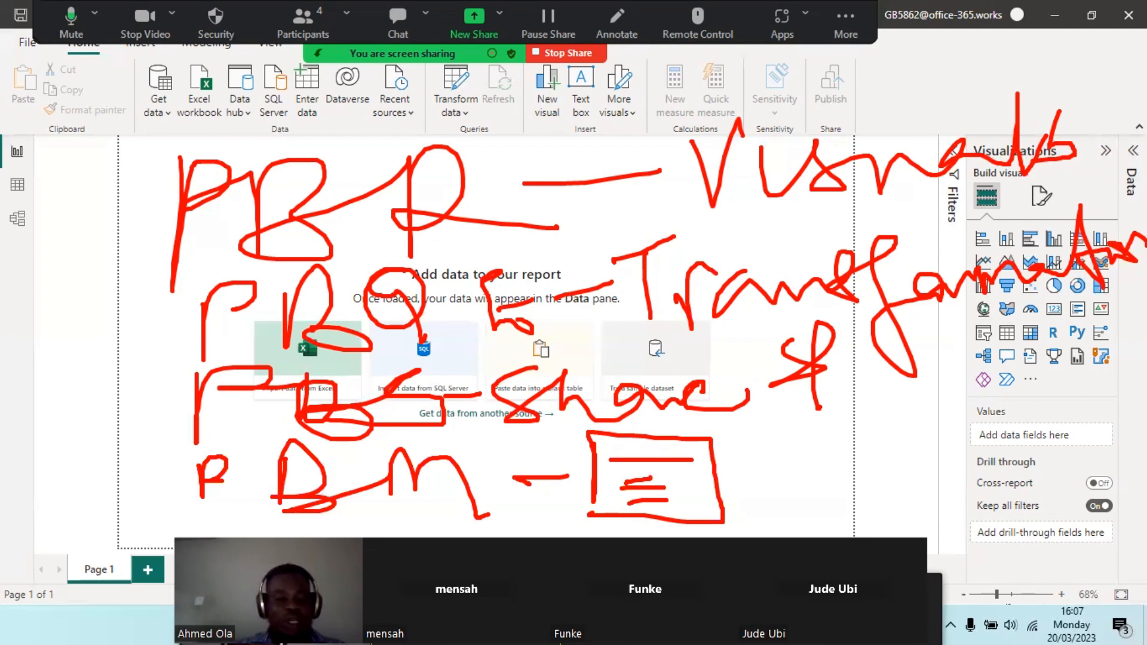
{"action": "mouse_move", "coordinate": [212, 517]}
{"action": "left_mouse_down"}
{"action": "mouse_move", "coordinate": [211, 537]}
{"action": "mouse_move", "coordinate": [275, 517]}
{"action": "left_mouse_up"}
{"action": "left_click_drag", "start_coordinate": [373, 497], "coordinate": [345, 537]}
{"action": "mouse_move", "coordinate": [404, 529]}
{"action": "left_mouse_down"}
{"action": "mouse_move", "coordinate": [402, 539]}
{"action": "mouse_move", "coordinate": [438, 522]}
{"action": "left_mouse_up"}
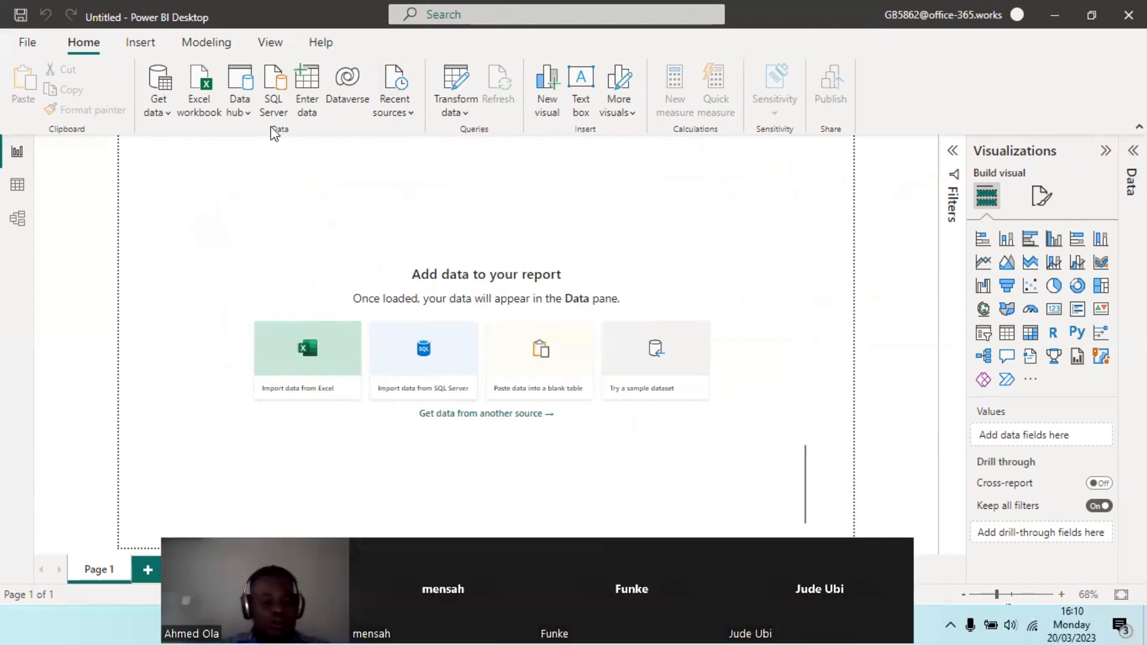
Outline the Home ribbon's command groups with a red rectangle, and clear the annotation
{"action": "key", "text": "ctrl+2"}
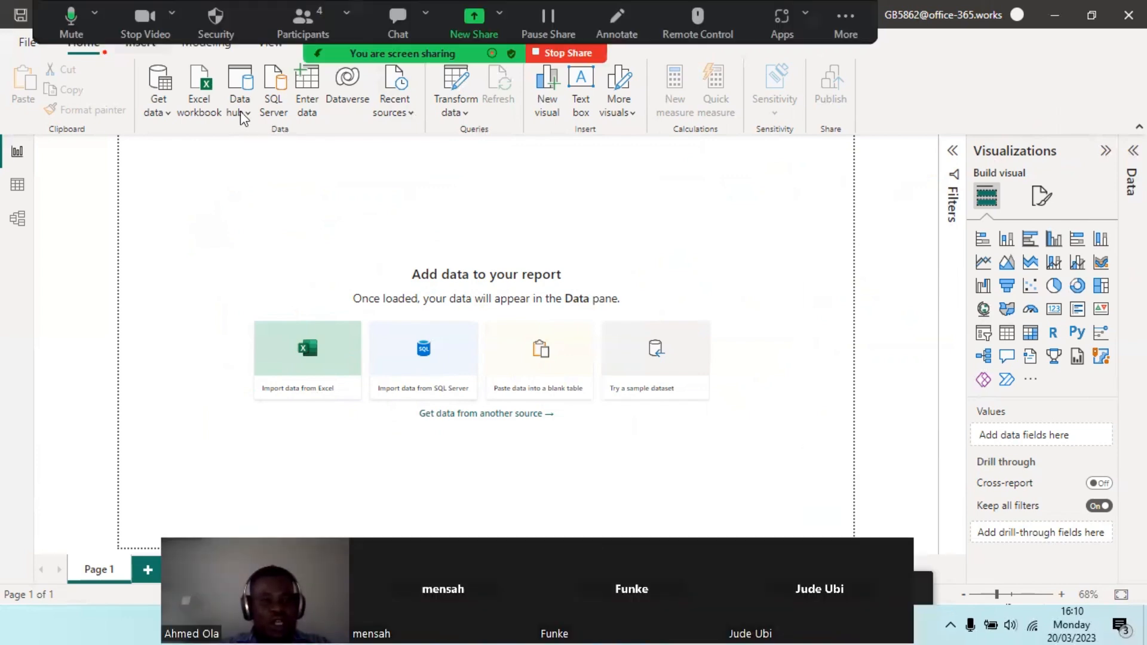
{"action": "mouse_move", "coordinate": [103, 50]}
{"action": "left_mouse_down"}
{"action": "mouse_move", "coordinate": [119, 93]}
{"action": "mouse_move", "coordinate": [487, 145]}
{"action": "mouse_move", "coordinate": [946, 142]}
{"action": "left_mouse_up"}
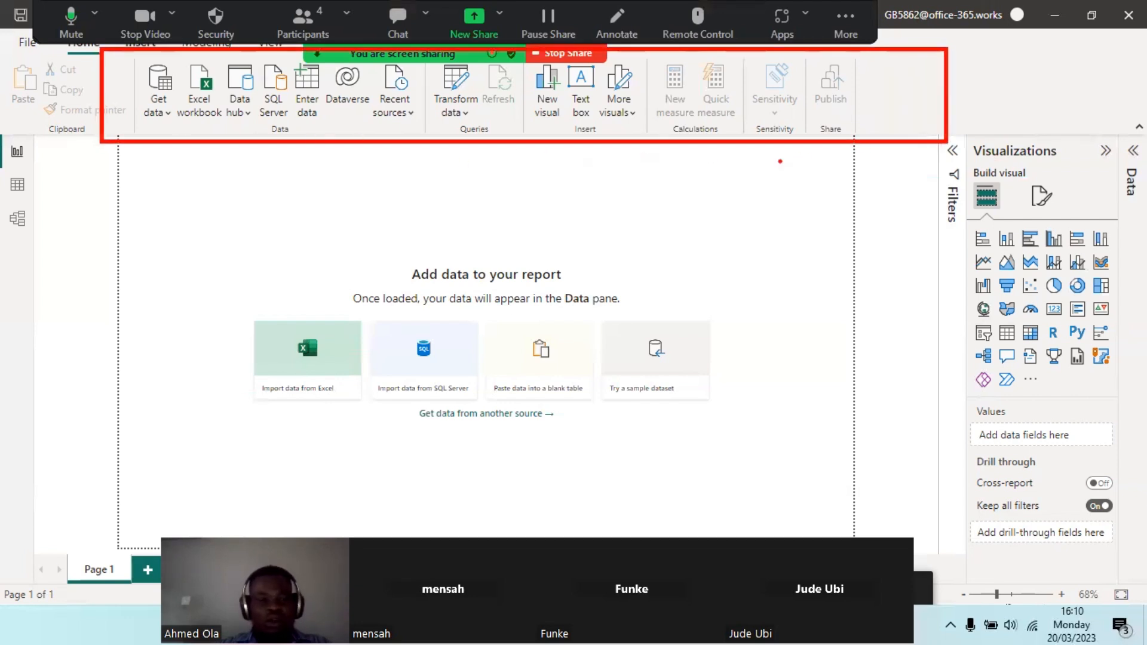
{"action": "key", "text": "Escape"}
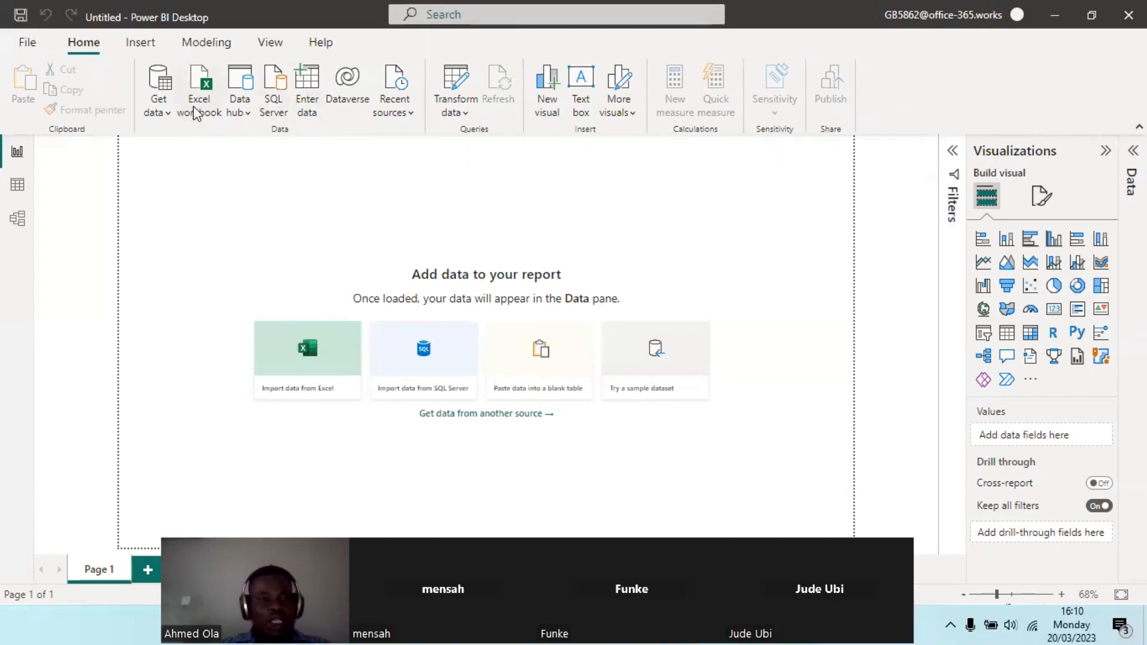
Outline the common data sources in red, and open the complete Get Data connector list
{"action": "left_click", "coordinate": [161, 112]}
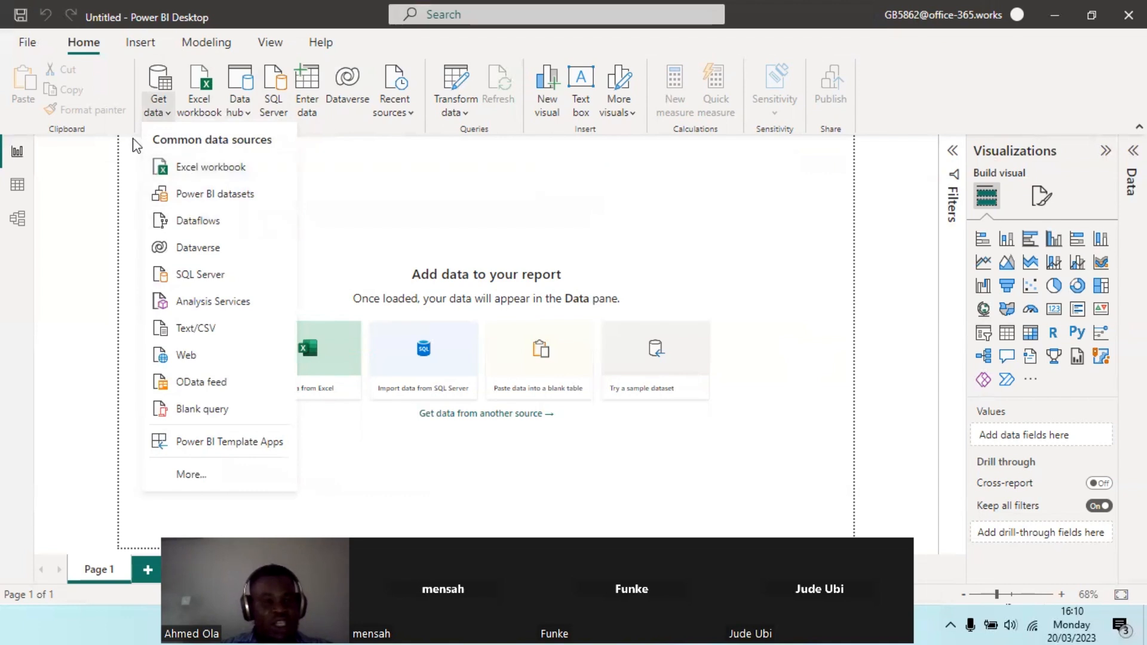
{"action": "mouse_move", "coordinate": [144, 138]}
{"action": "left_mouse_down"}
{"action": "mouse_move", "coordinate": [274, 378]}
{"action": "mouse_move", "coordinate": [278, 428]}
{"action": "left_mouse_up"}
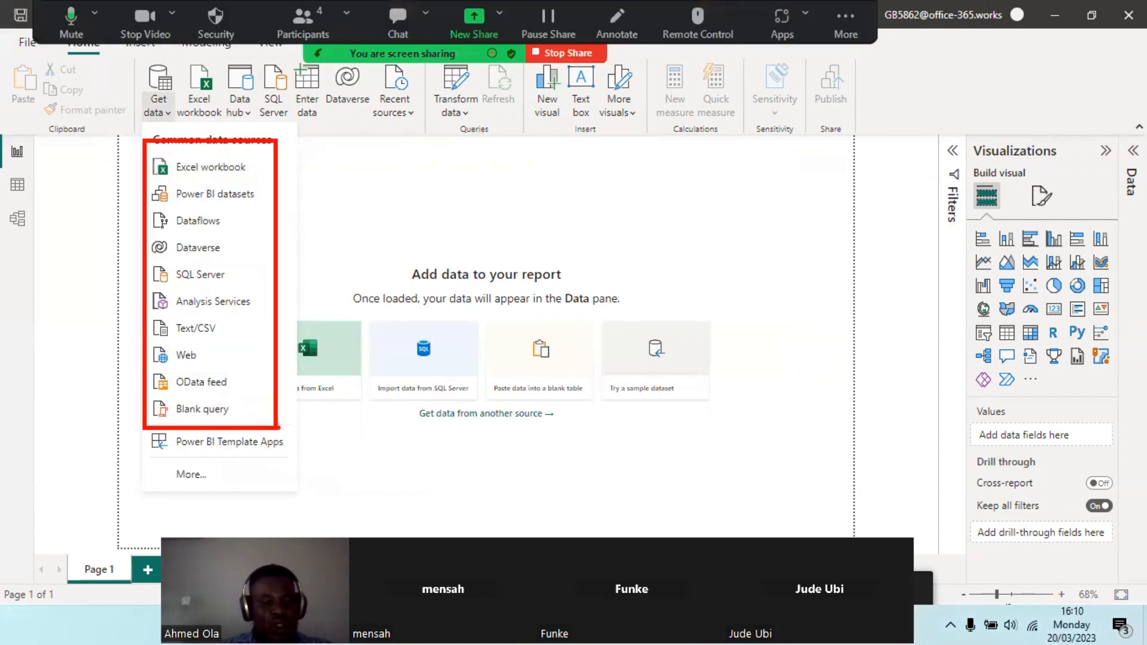
{"action": "left_click", "coordinate": [191, 476]}
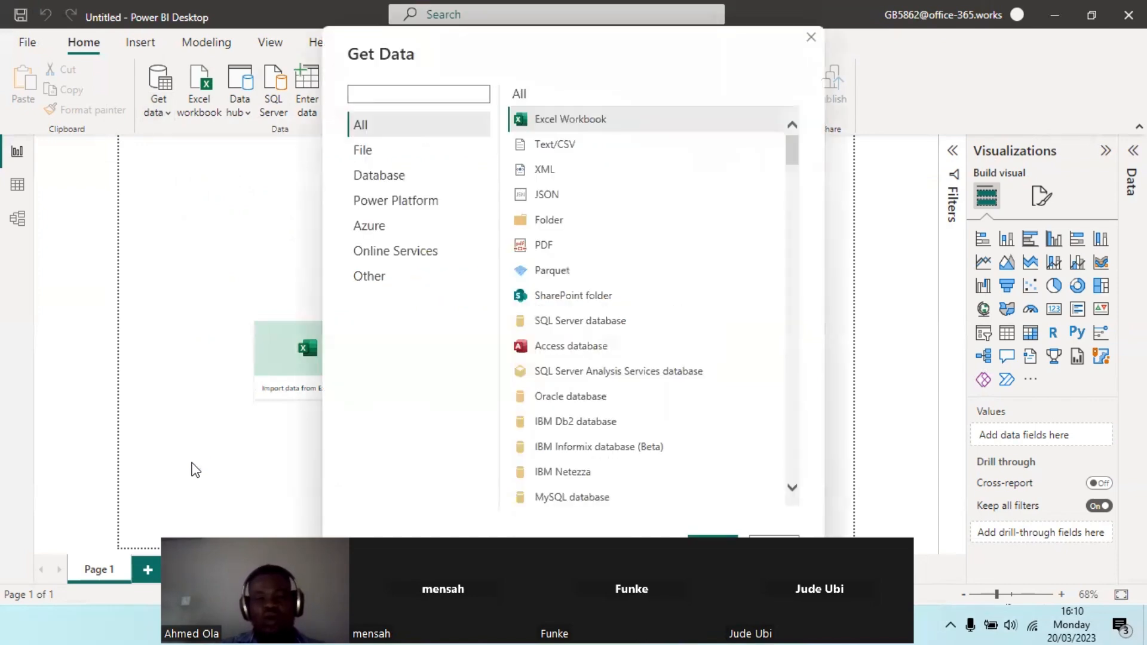
{"action": "left_click_drag", "start_coordinate": [790, 152], "coordinate": [789, 125]}
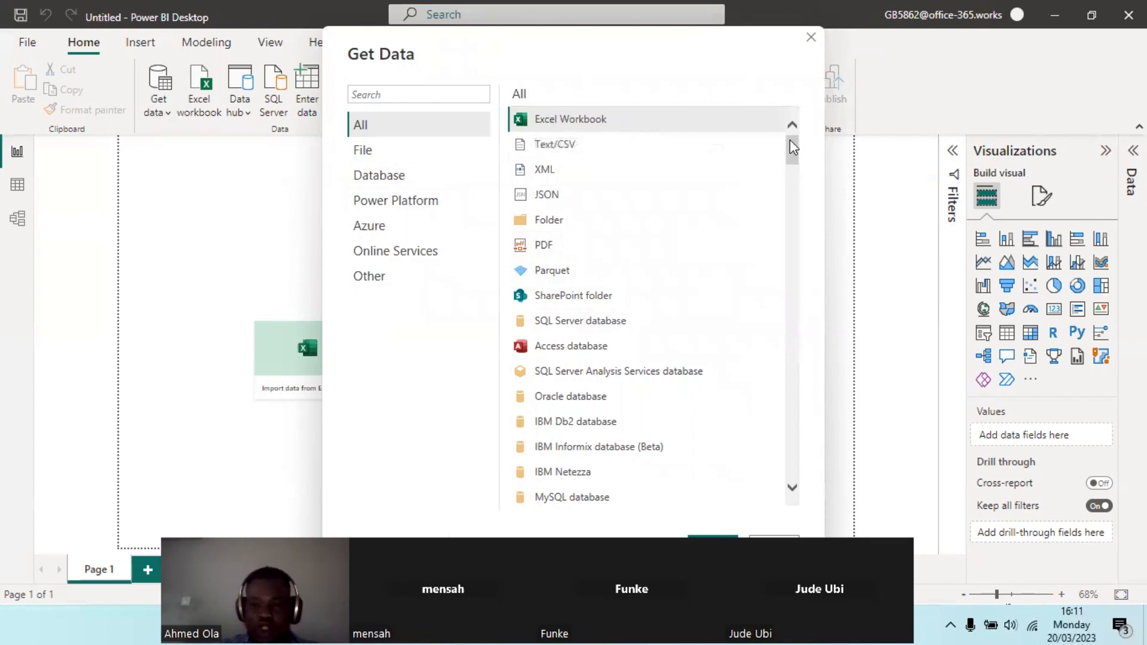
{"action": "mouse_move", "coordinate": [791, 144]}
{"action": "left_mouse_down"}
{"action": "mouse_move", "coordinate": [800, 219]}
{"action": "mouse_move", "coordinate": [793, 148]}
{"action": "left_mouse_up"}
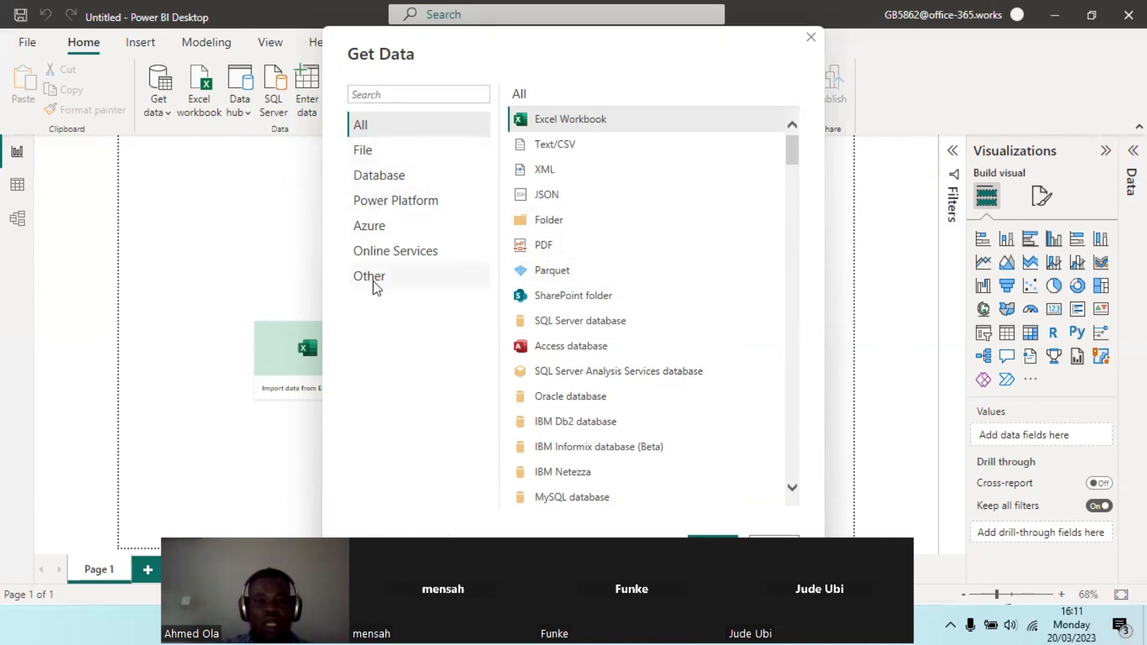
Examine the connectors offered in the Online Services and Other categories
{"action": "left_click", "coordinate": [395, 255]}
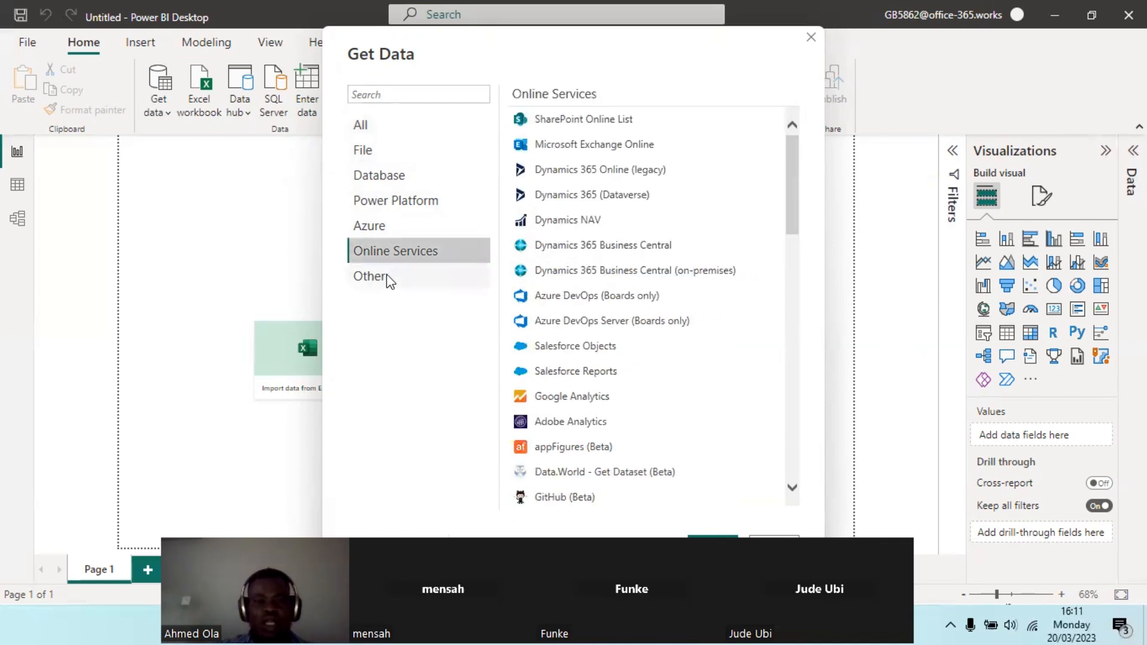
{"action": "left_click", "coordinate": [385, 278]}
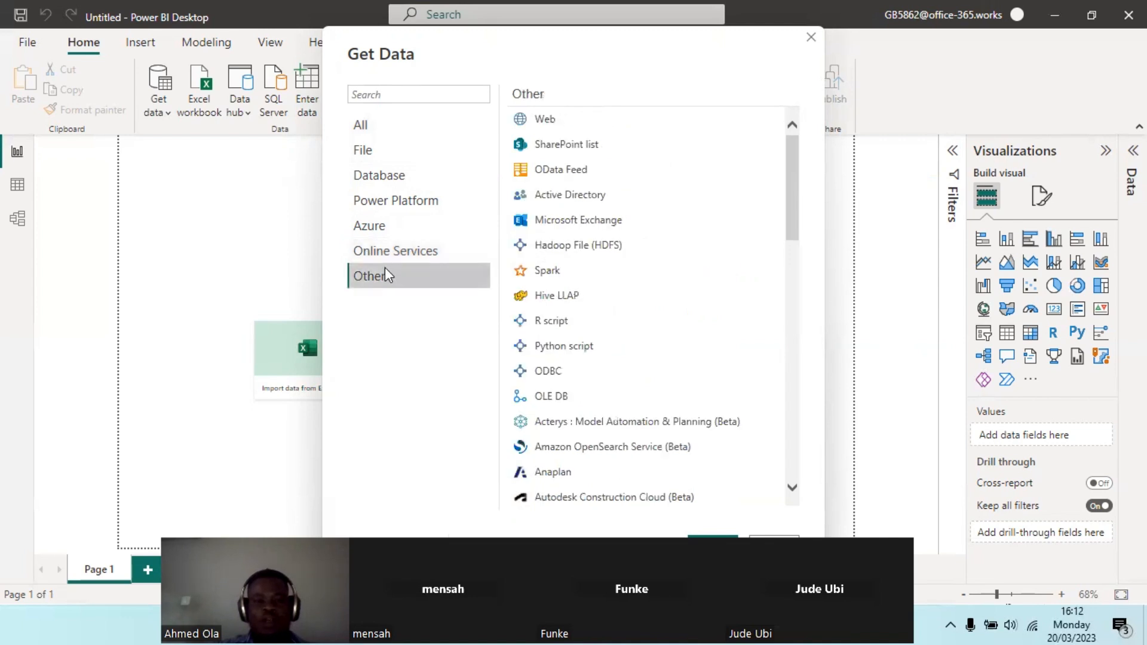
{"action": "left_click", "coordinate": [397, 253]}
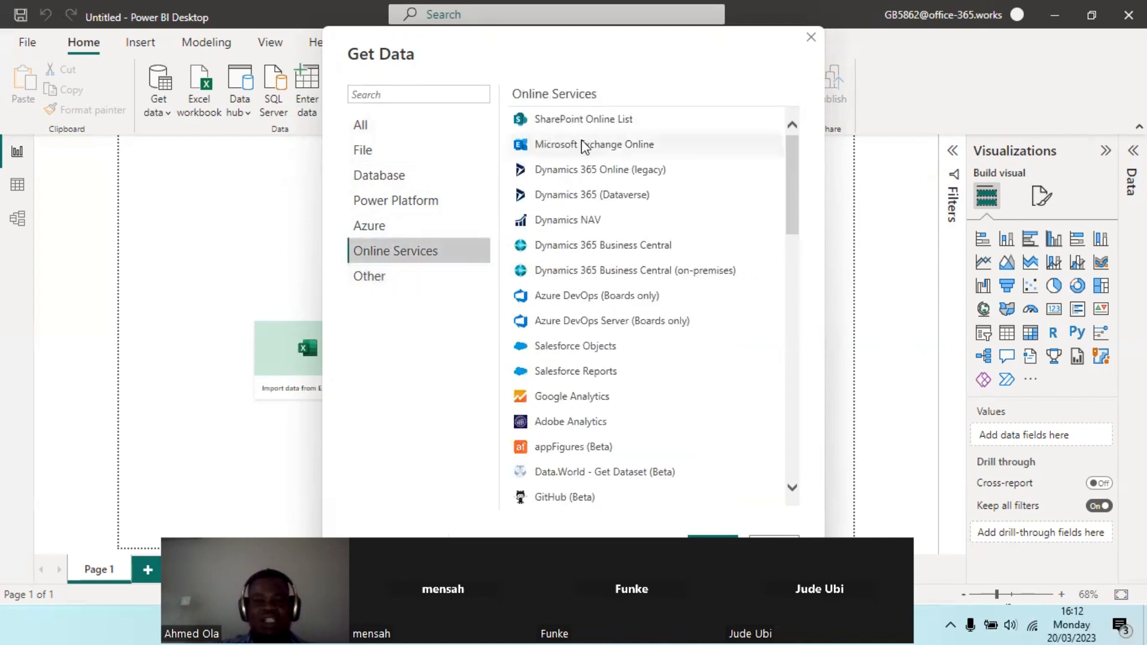
{"action": "scroll", "coordinate": [582, 302], "scroll_direction": "down", "scroll_amount": 12}
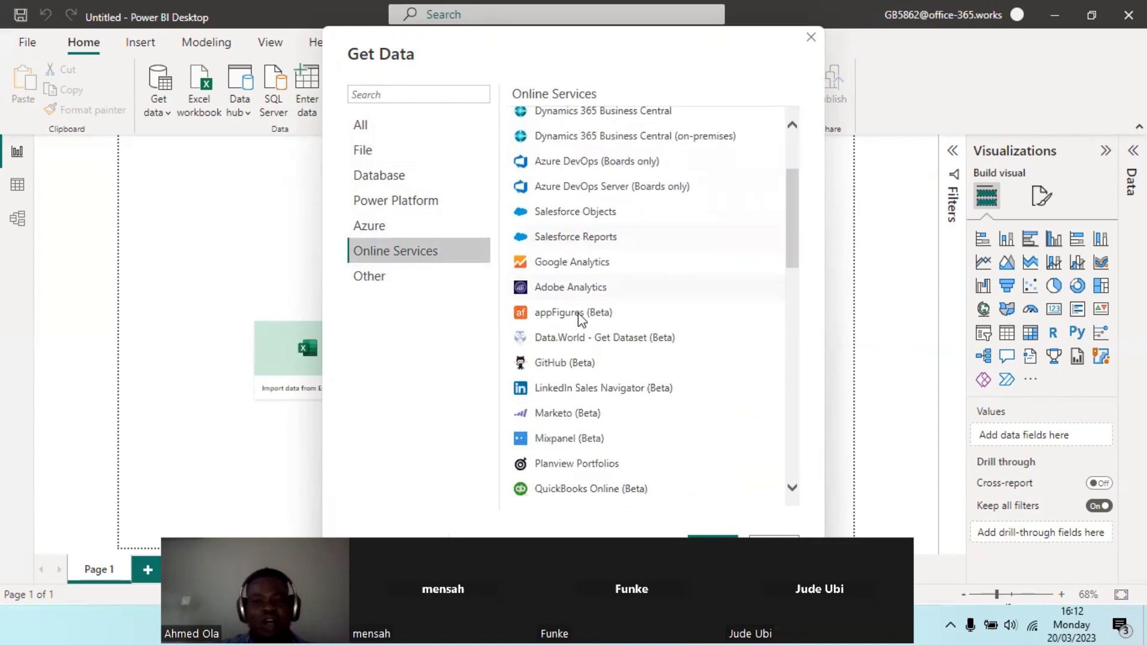
{"action": "scroll", "coordinate": [591, 352], "scroll_direction": "down", "scroll_amount": 2}
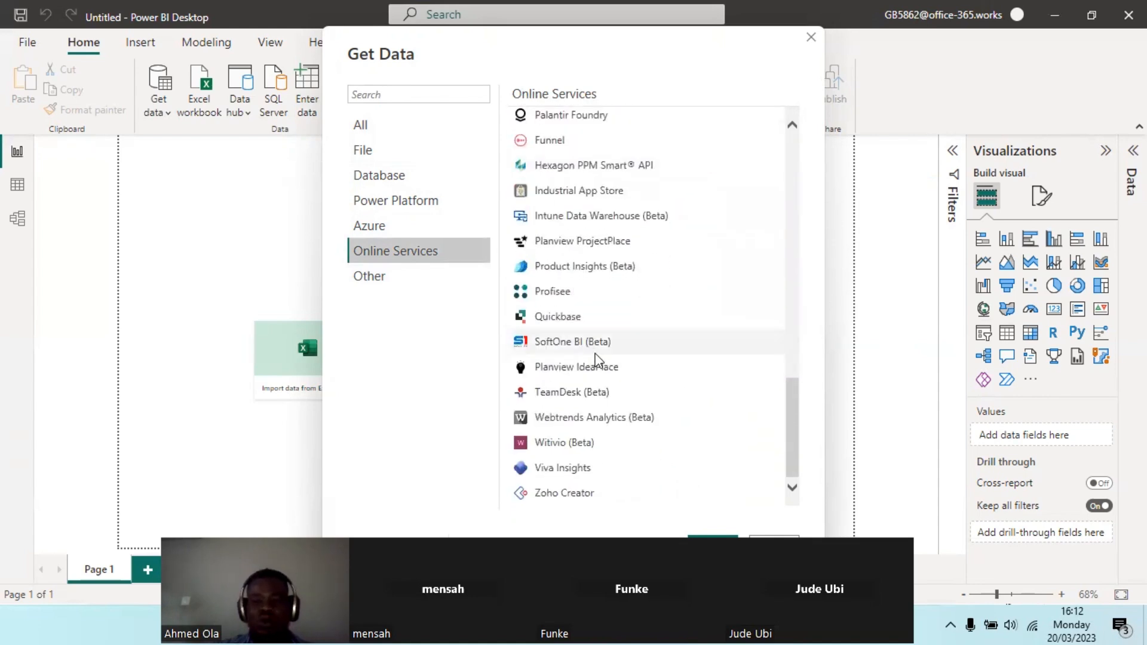
{"action": "scroll", "coordinate": [588, 364], "scroll_direction": "up", "scroll_amount": 8}
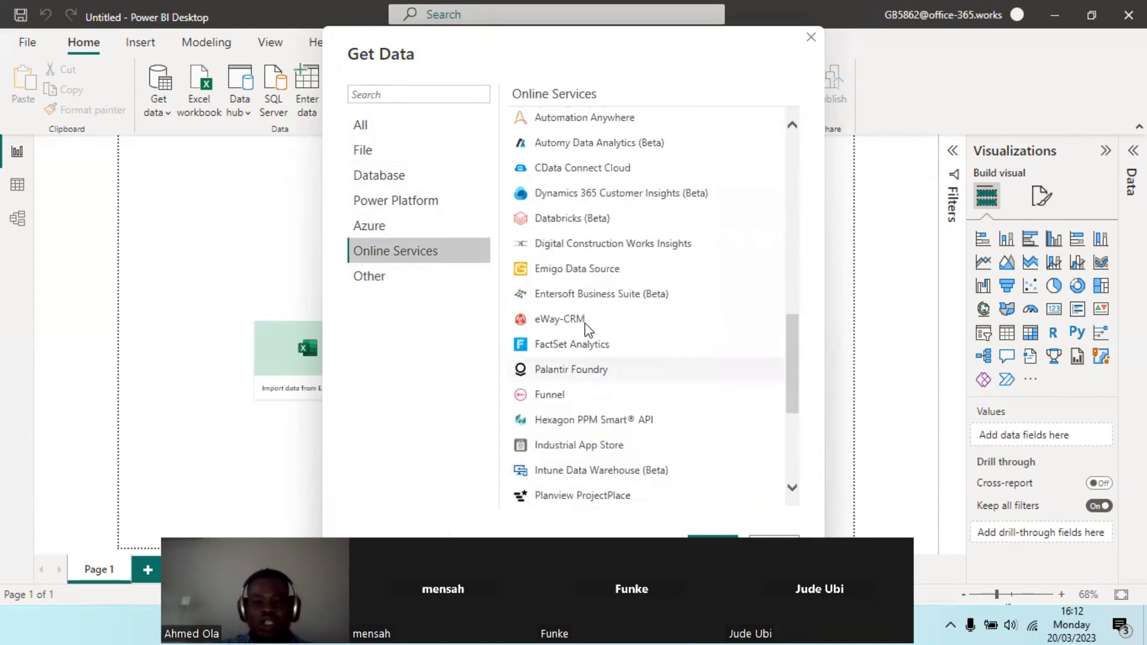
Start a connection with the Web connector from the Other category
{"action": "left_click", "coordinate": [412, 282]}
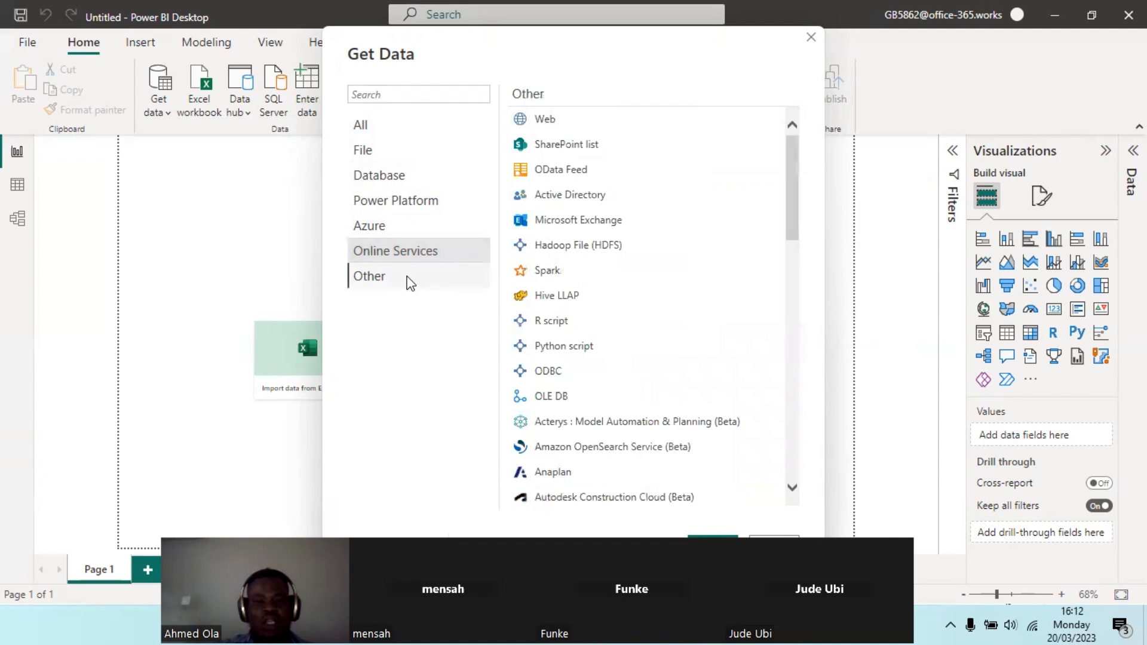
{"action": "left_click", "coordinate": [549, 121]}
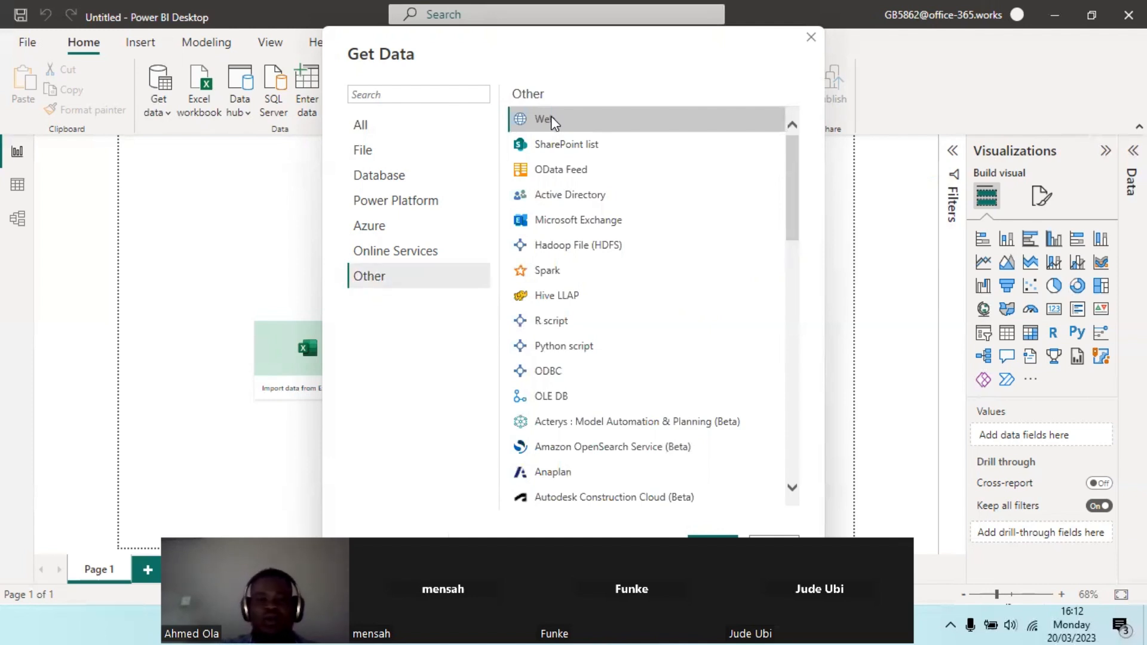
{"action": "left_click", "coordinate": [720, 541]}
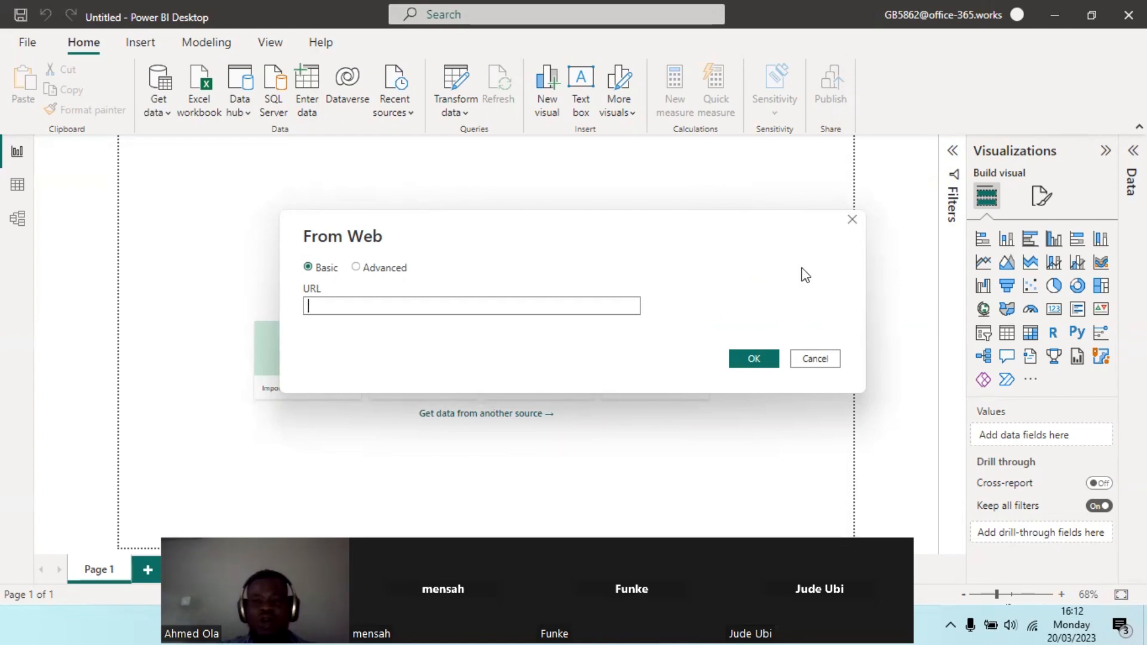
{"action": "key", "text": "alt+Tab"}
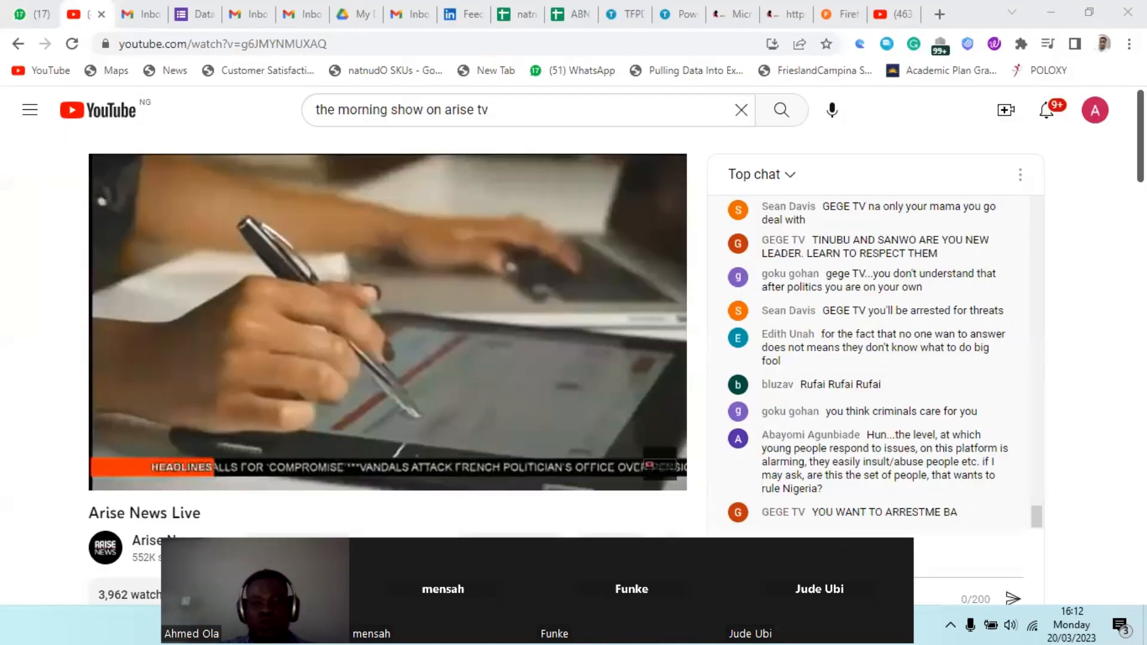
{"action": "key", "text": "alt+Tab"}
{"action": "key", "text": "alt+Tab"}
{"action": "key", "text": "alt+Tab"}
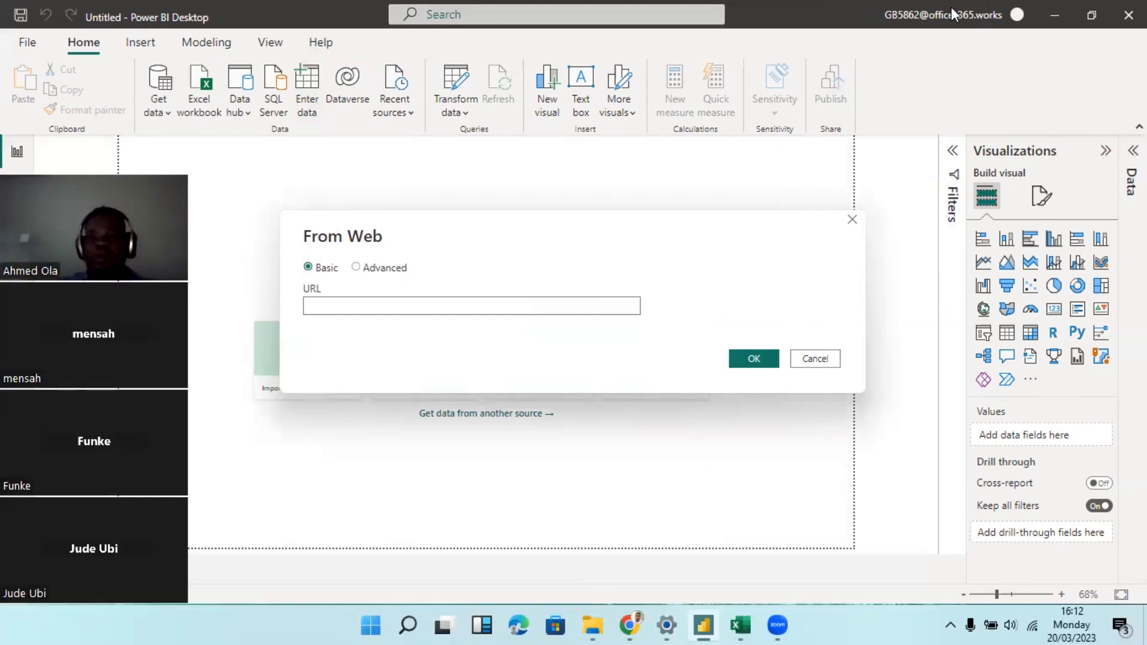
Switch to Chrome, search Google for "population by countries", and look through the results for a population table
{"action": "key", "text": "alt+Tab"}
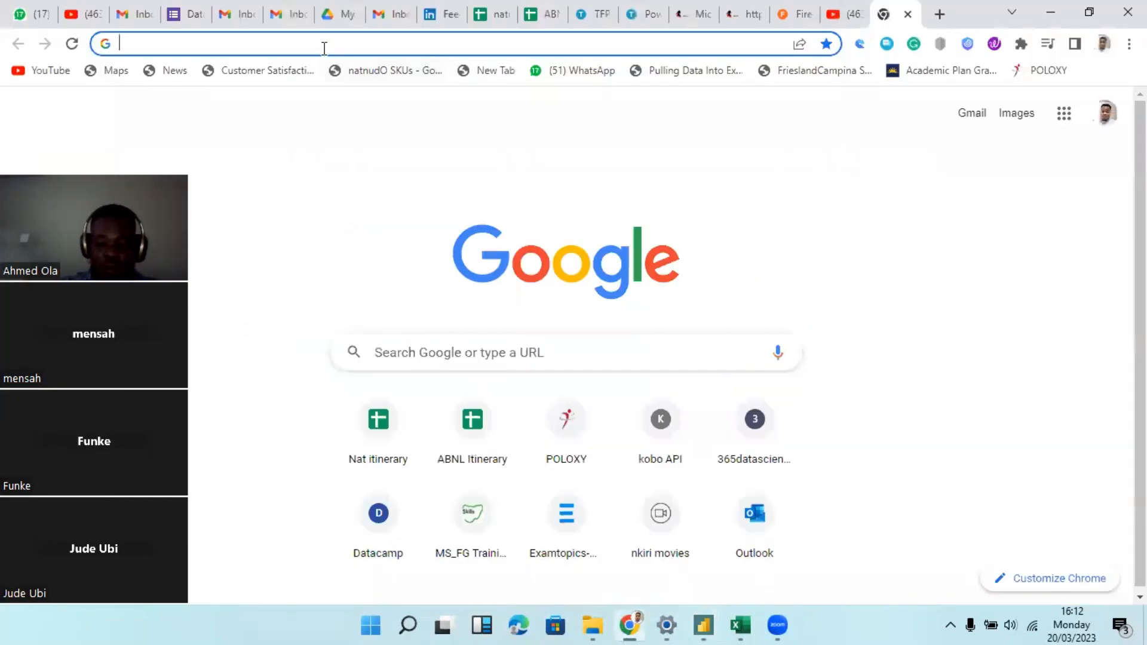
{"action": "type", "text": "po"}
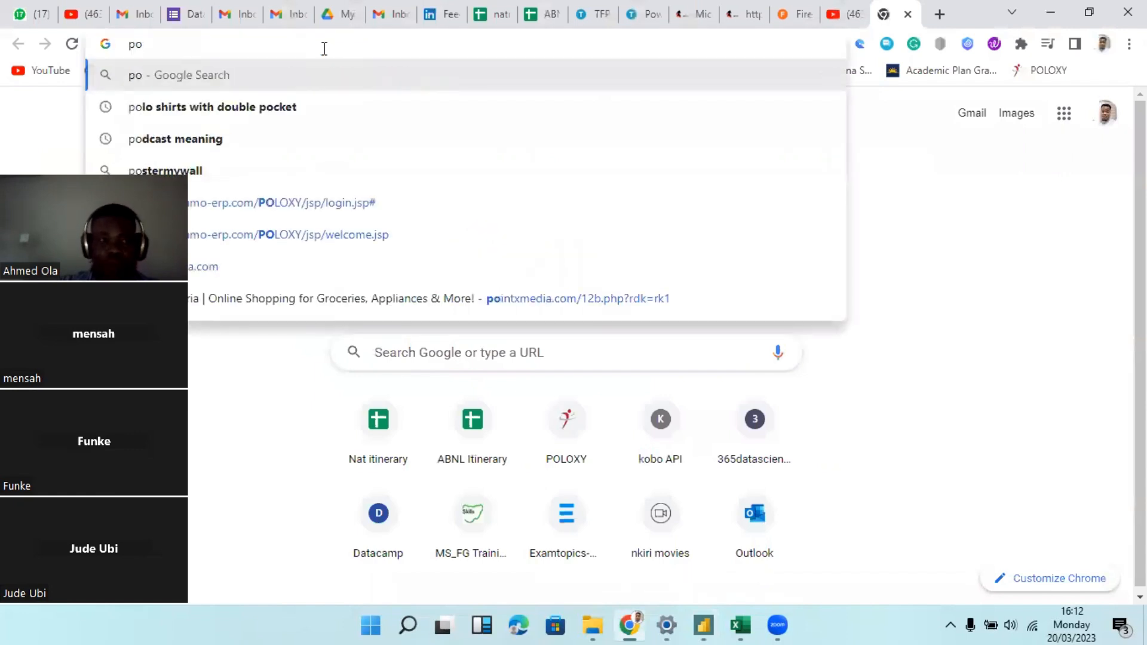
{"action": "type", "text": "pulat"}
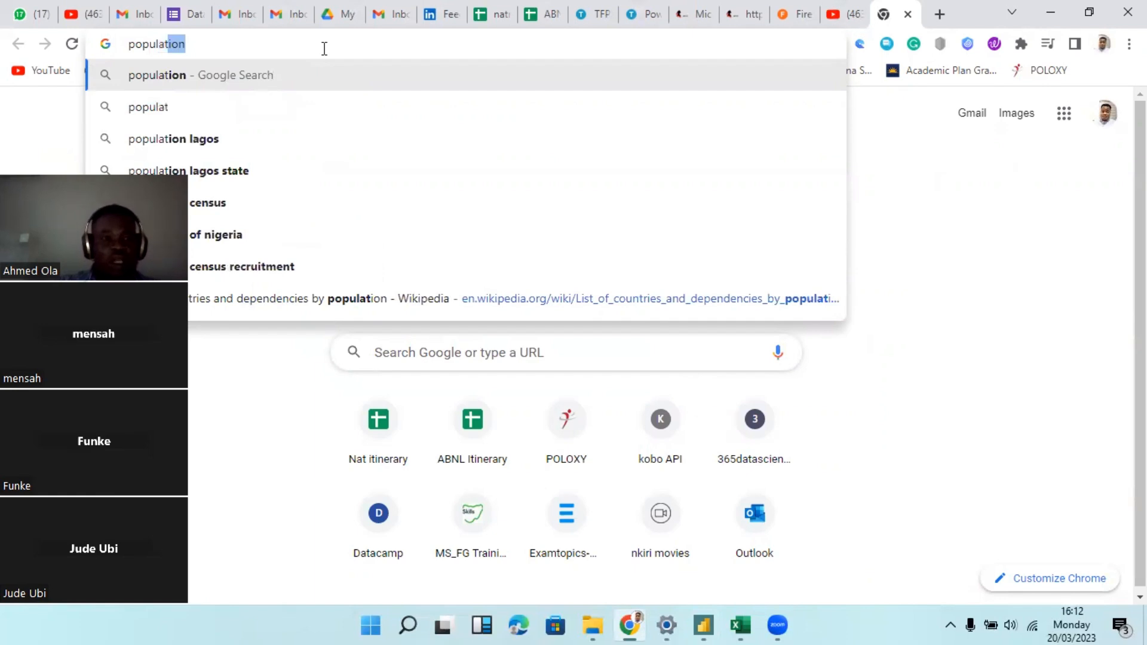
{"action": "type", "text": "ion b"}
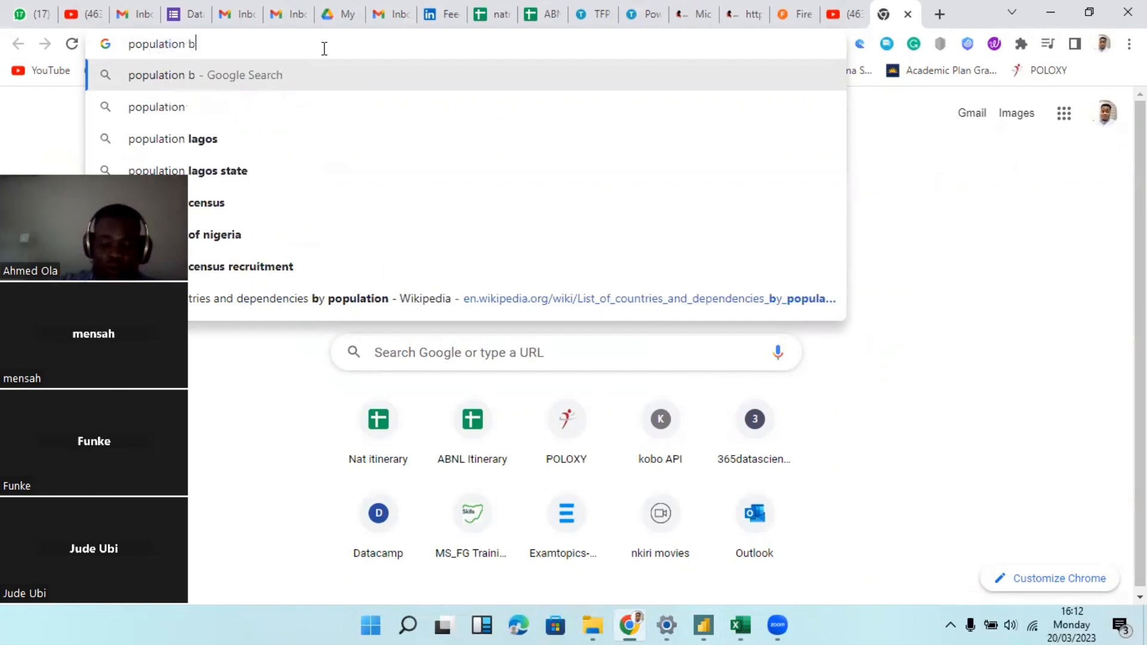
{"action": "type", "text": "y countries"}
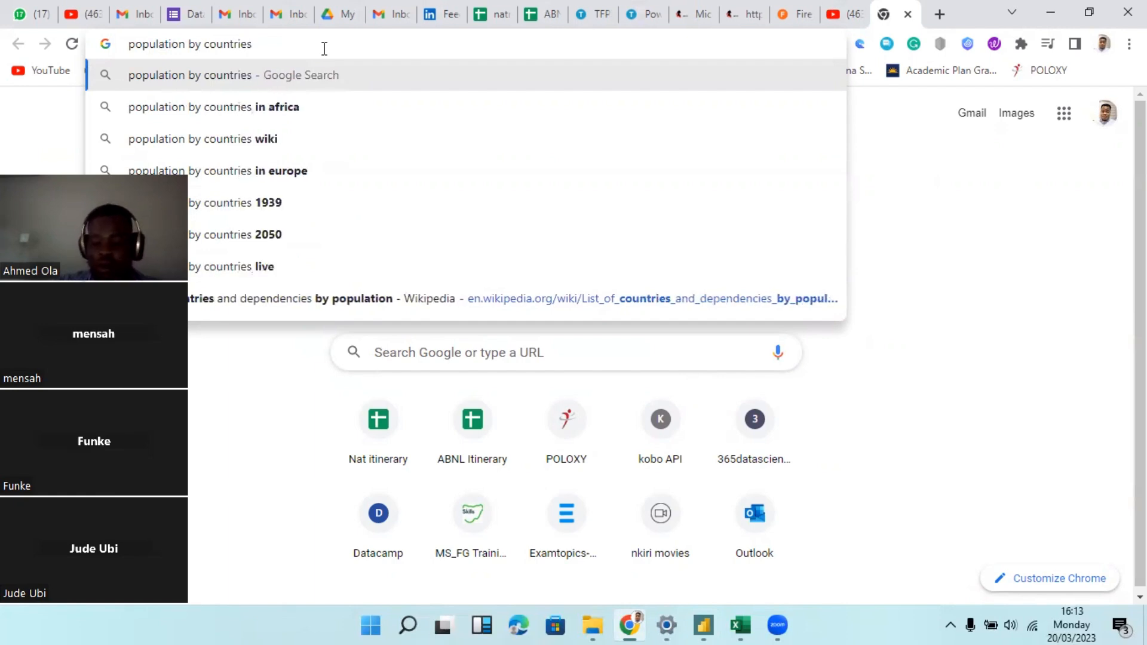
{"action": "key", "text": "Return"}
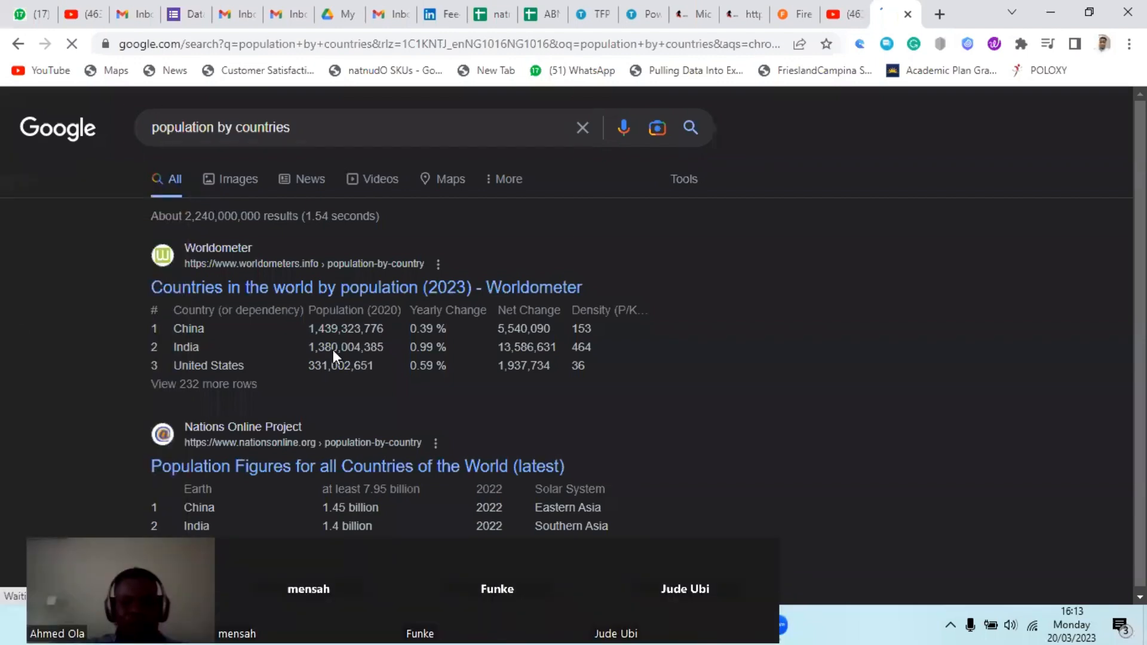
{"action": "scroll", "coordinate": [332, 349], "scroll_direction": "down", "scroll_amount": 5}
{"action": "scroll", "coordinate": [332, 349], "scroll_direction": "down", "scroll_amount": 6}
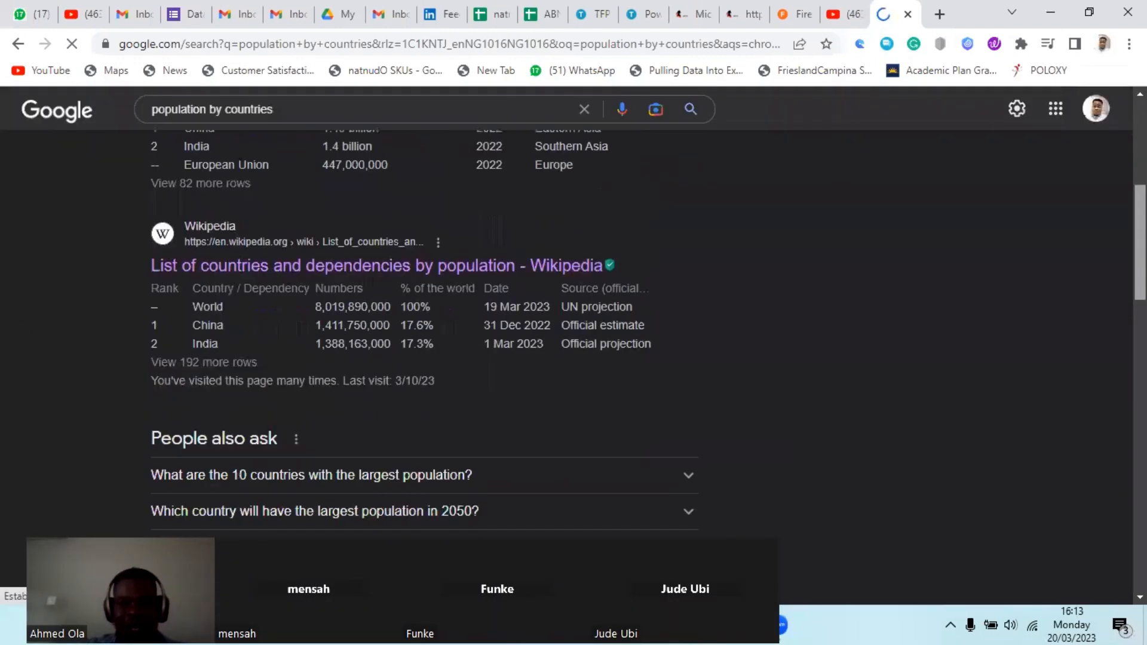
Open Wikipedia's list of countries and dependencies by population from the search results and look through its country table
{"action": "scroll", "coordinate": [406, 335], "scroll_direction": "down", "scroll_amount": 10}
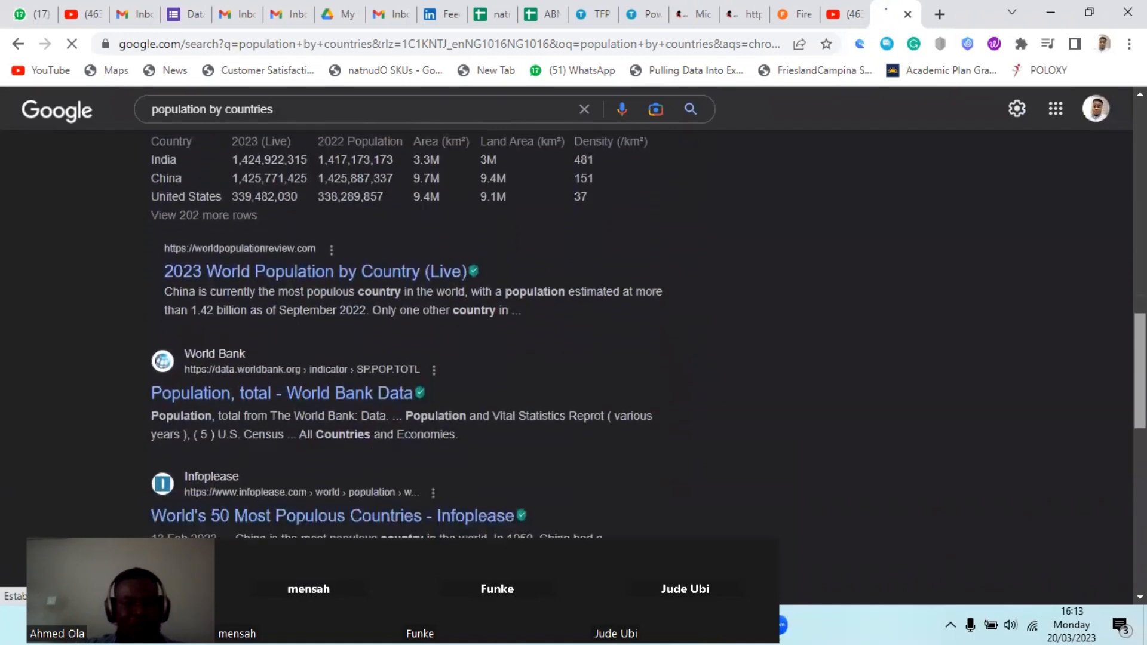
{"action": "scroll", "coordinate": [406, 334], "scroll_direction": "down", "scroll_amount": 5}
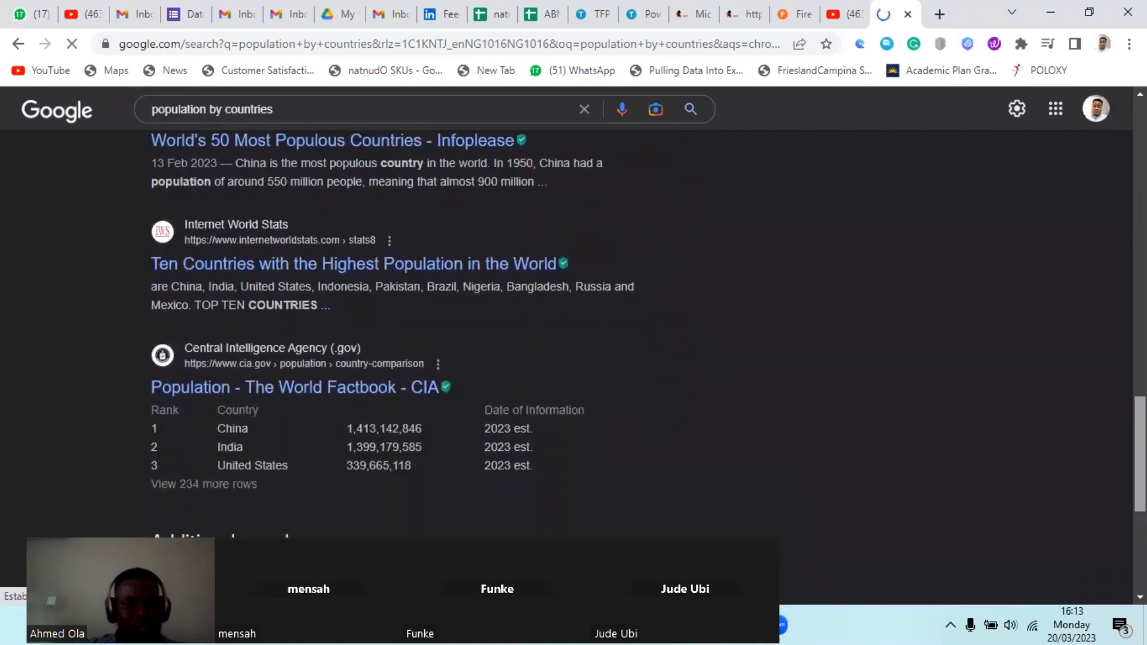
{"action": "scroll", "coordinate": [406, 335], "scroll_direction": "down", "scroll_amount": 3}
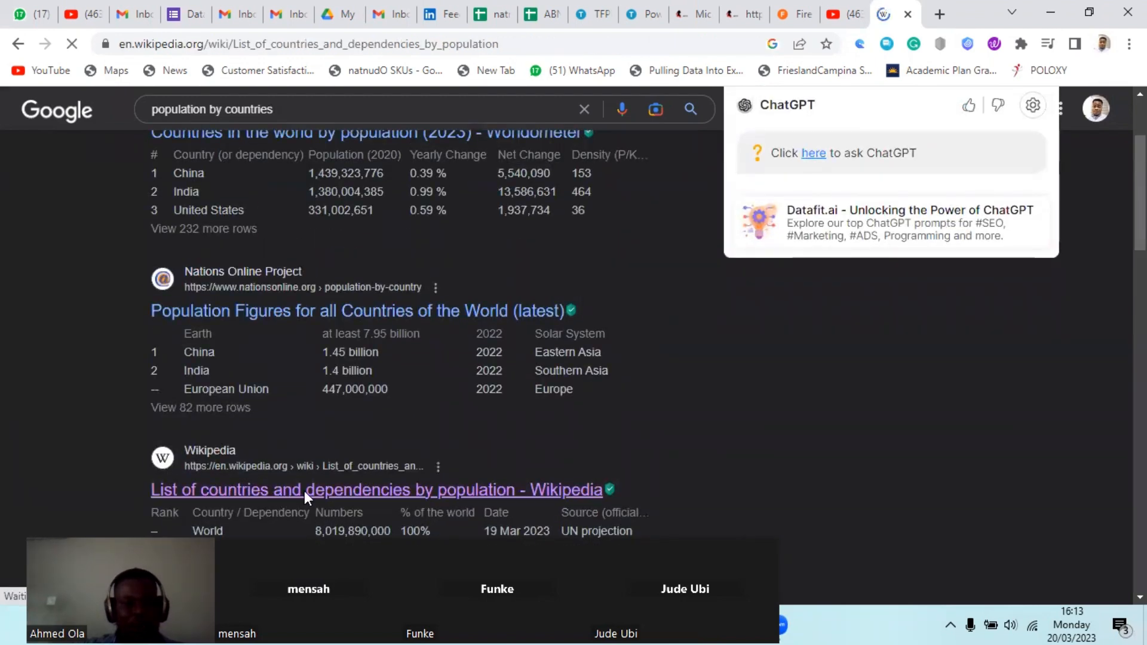
{"action": "scroll", "coordinate": [370, 335], "scroll_direction": "down", "scroll_amount": 6}
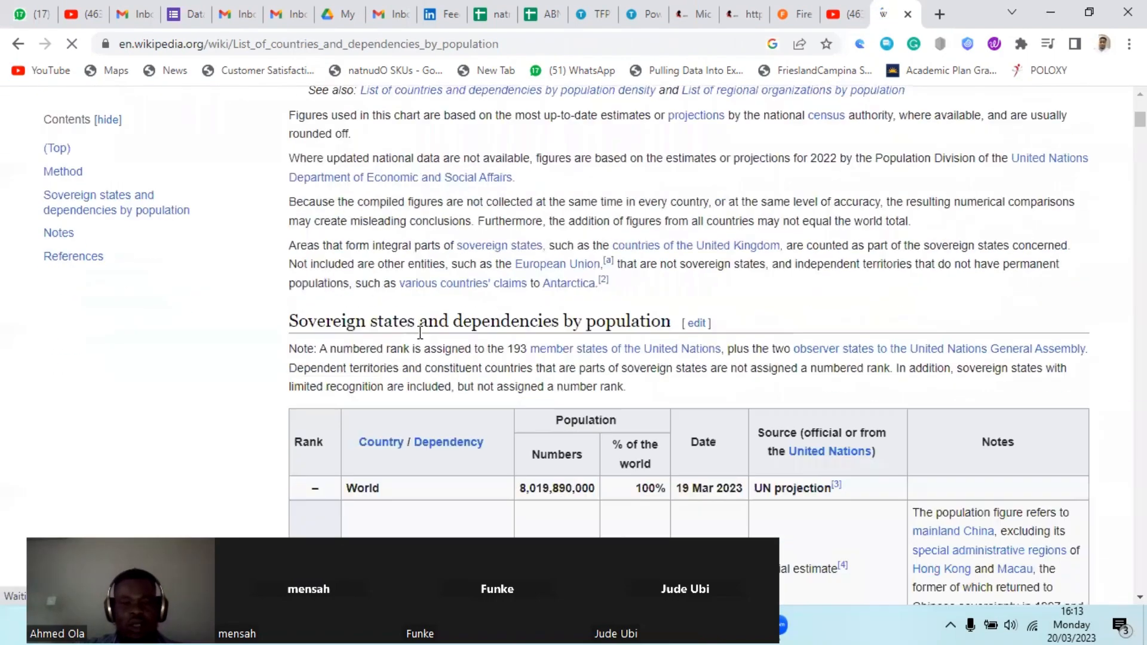
{"action": "scroll", "coordinate": [430, 335], "scroll_direction": "down", "scroll_amount": 15}
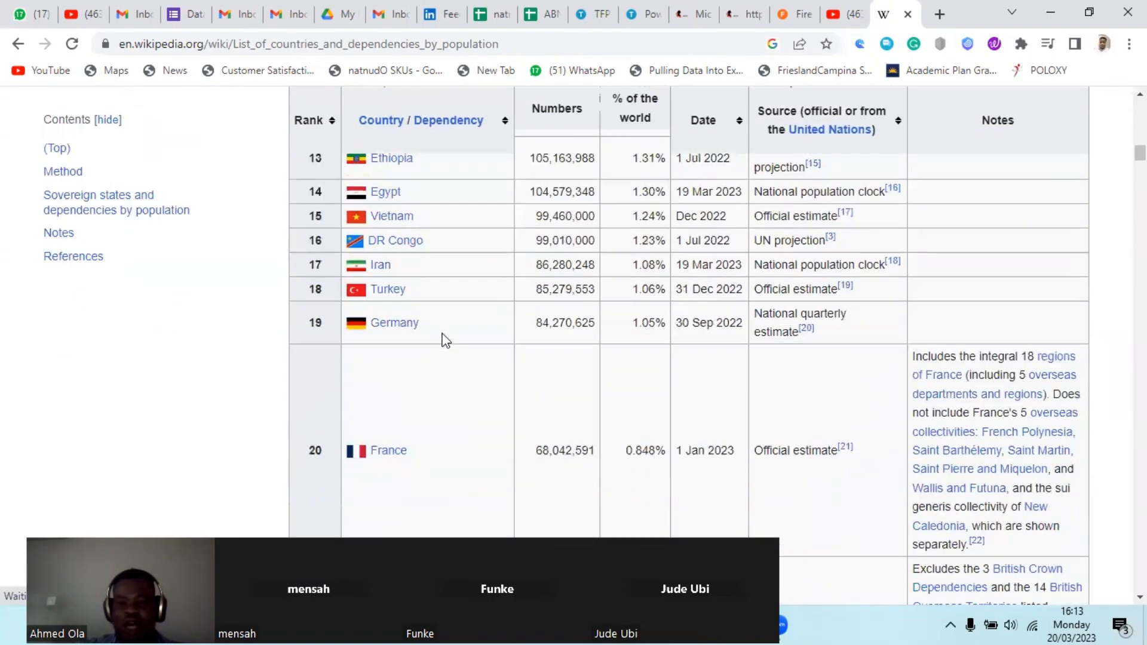
{"action": "scroll", "coordinate": [445, 339], "scroll_direction": "down", "scroll_amount": 20}
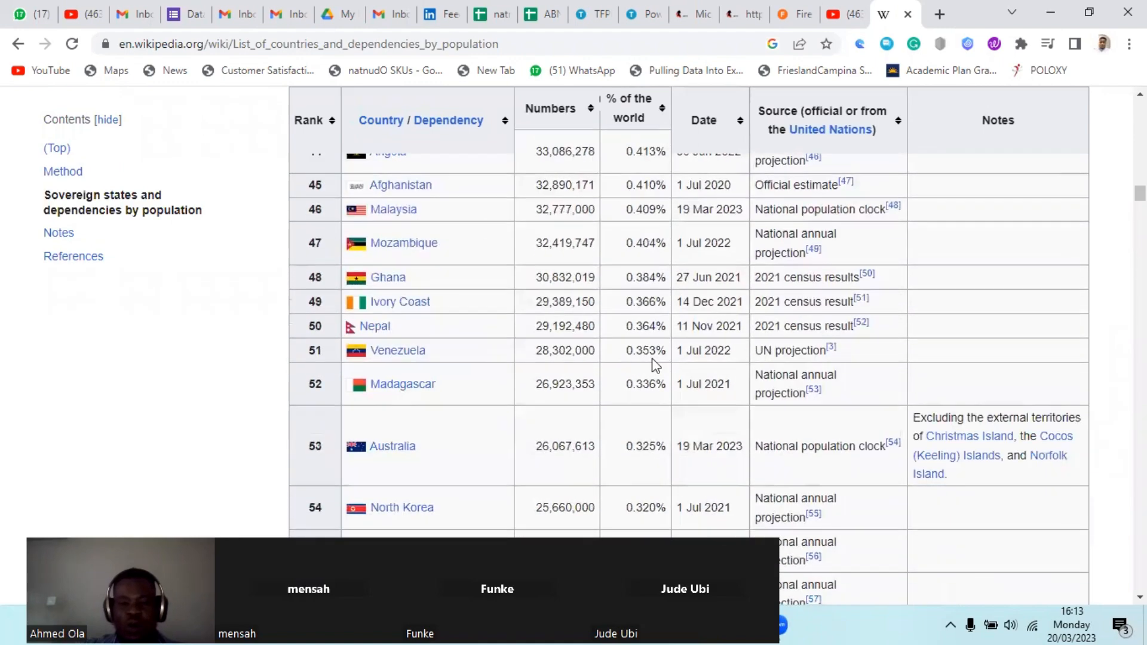
{"action": "scroll", "coordinate": [651, 357], "scroll_direction": "up", "scroll_amount": 20}
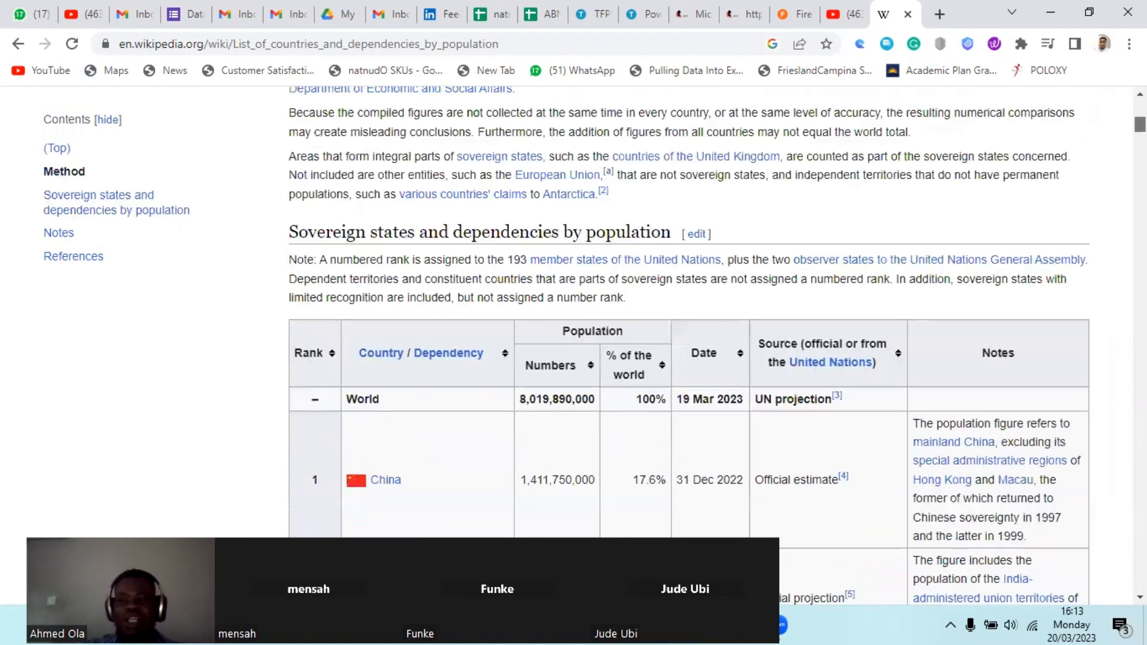
{"action": "left_click_drag", "start_coordinate": [1140, 125], "coordinate": [1140, 122]}
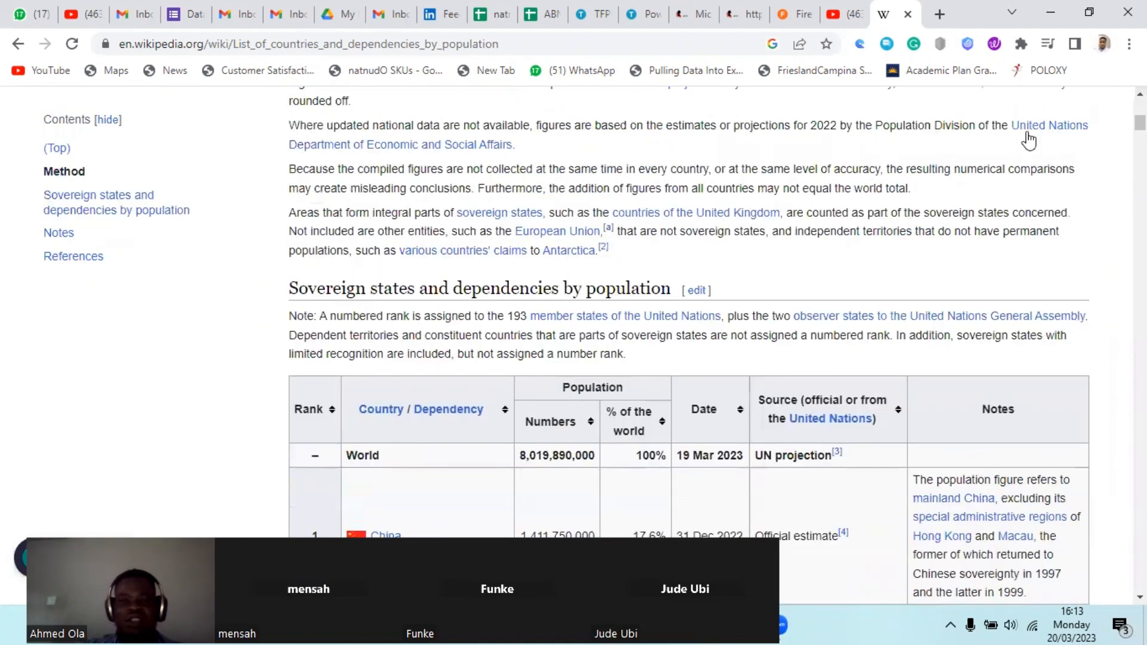
Copy the Wikipedia page's address, switch to Power BI Desktop, and connect to it as the Web source URL
{"action": "left_click", "coordinate": [305, 43]}
{"action": "key", "text": "ctrl+c"}
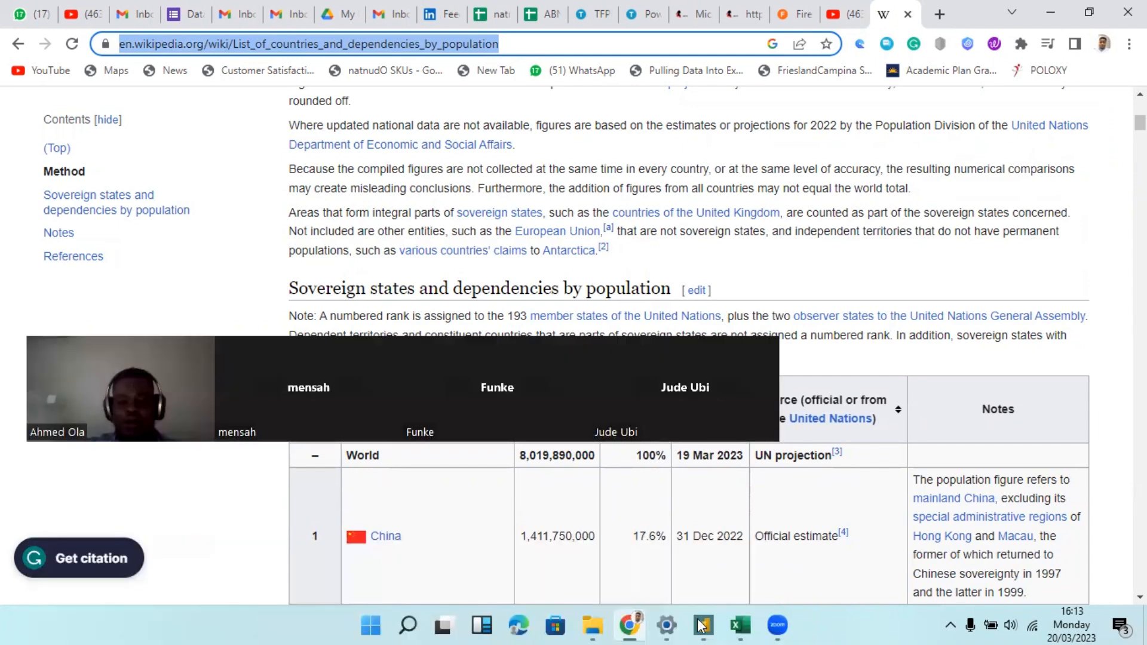
{"action": "left_click", "coordinate": [702, 625]}
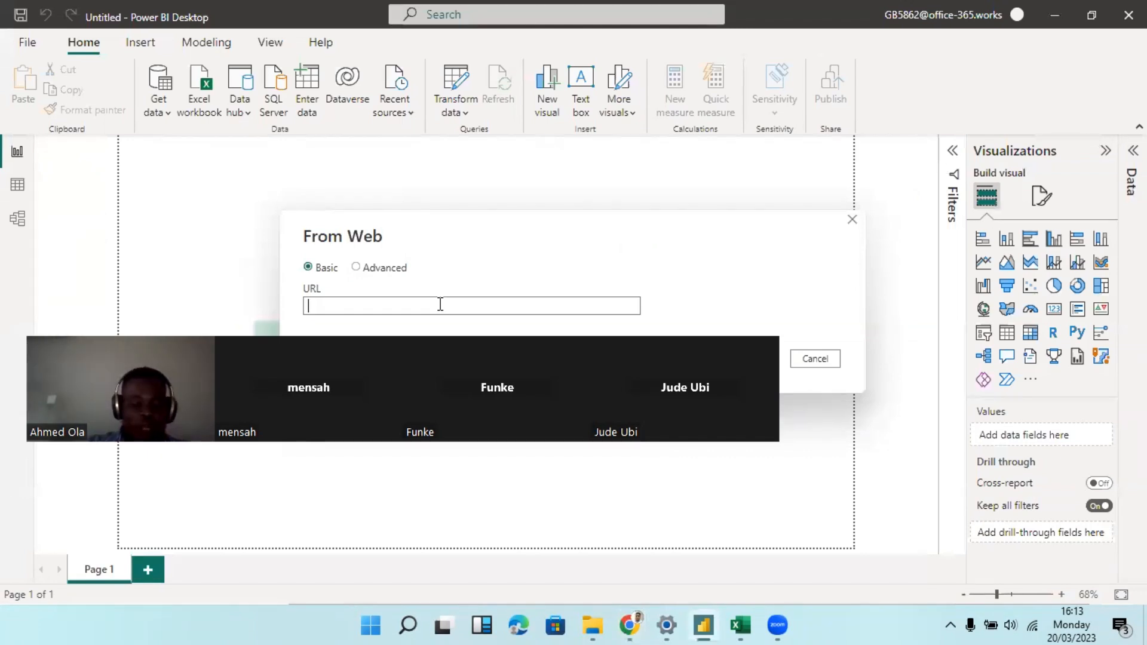
{"action": "key", "text": "ctrl+v"}
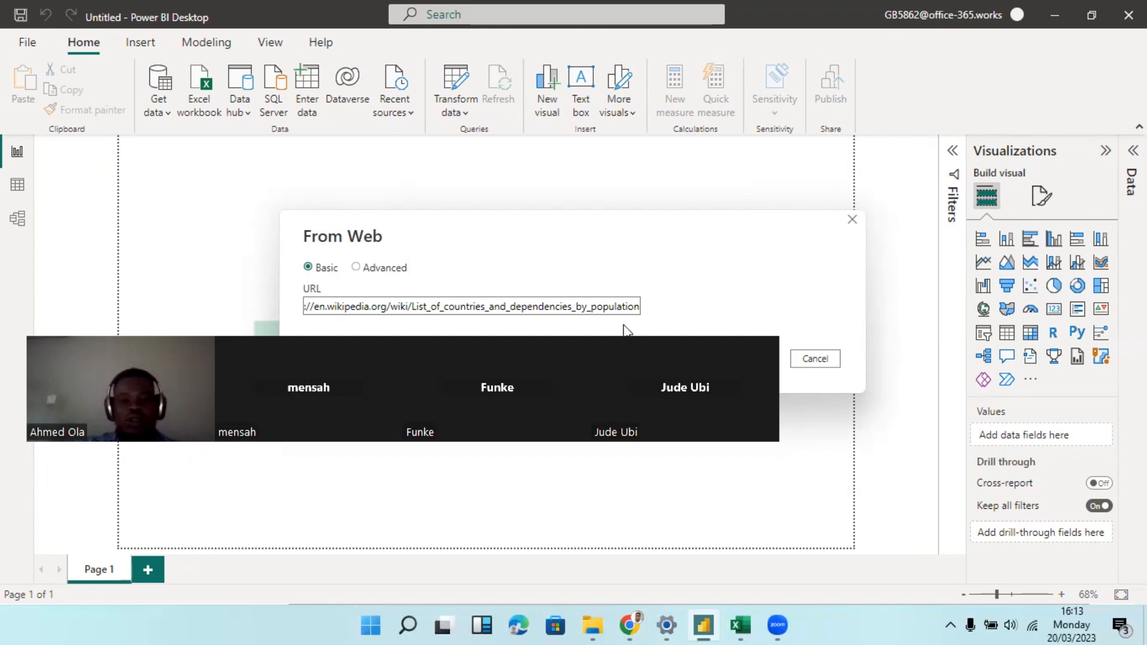
{"action": "left_click", "coordinate": [764, 360]}
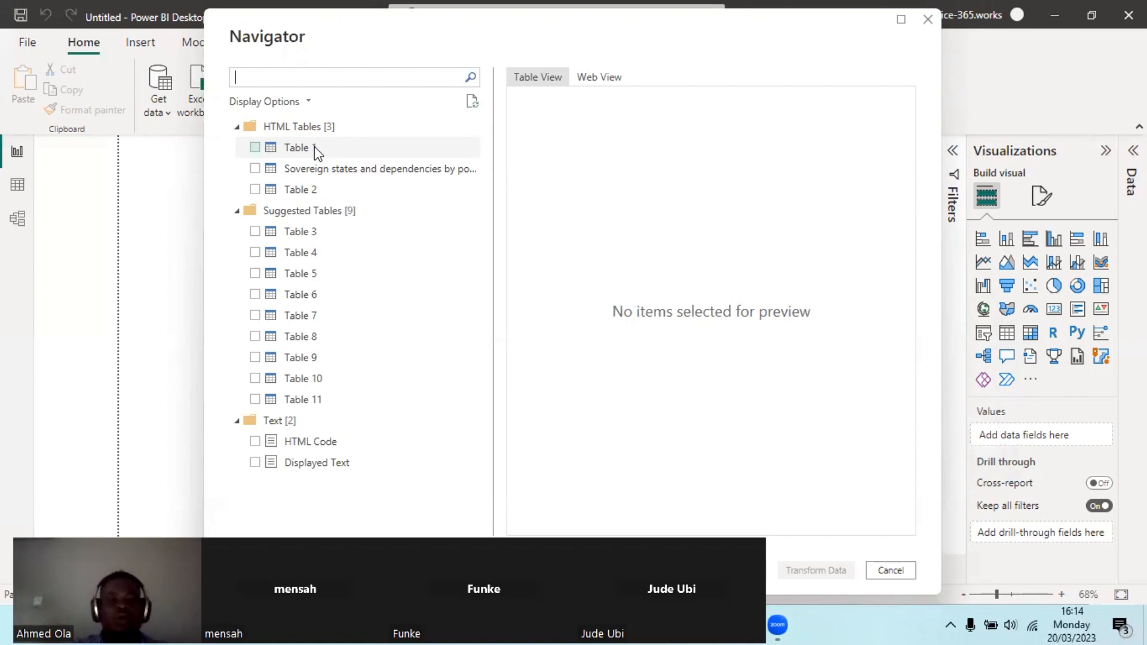
Preview the Sovereign states table, Table 2 and Table 3, and temporarily outline the HTML and suggested tables in red
{"action": "left_click", "coordinate": [339, 170]}
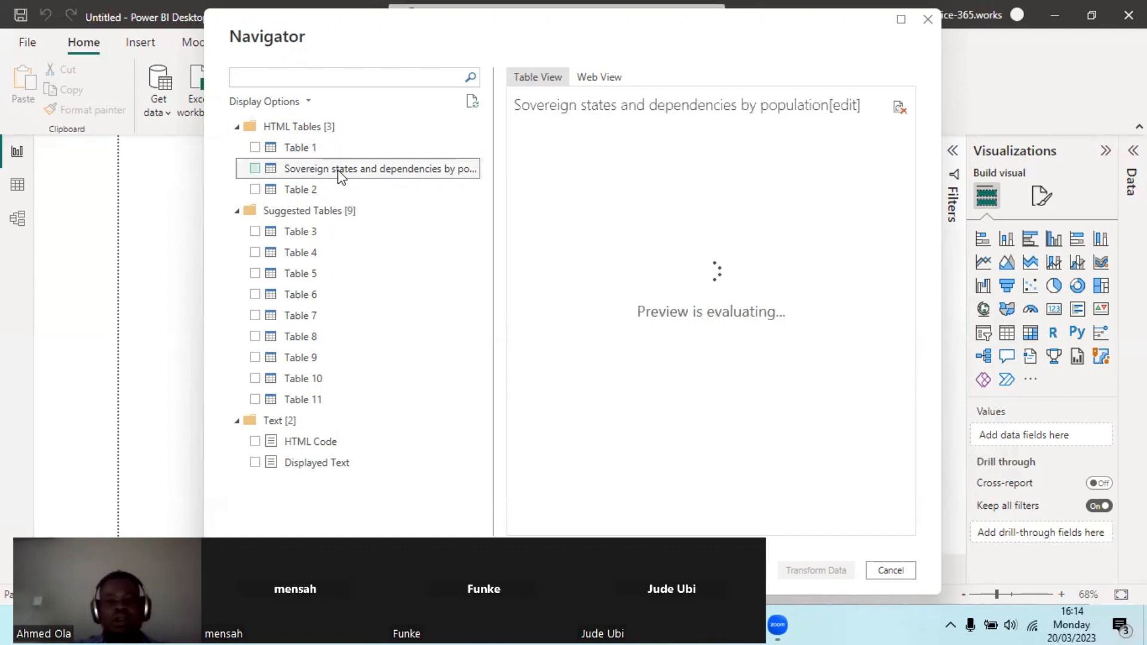
{"action": "left_click", "coordinate": [292, 195]}
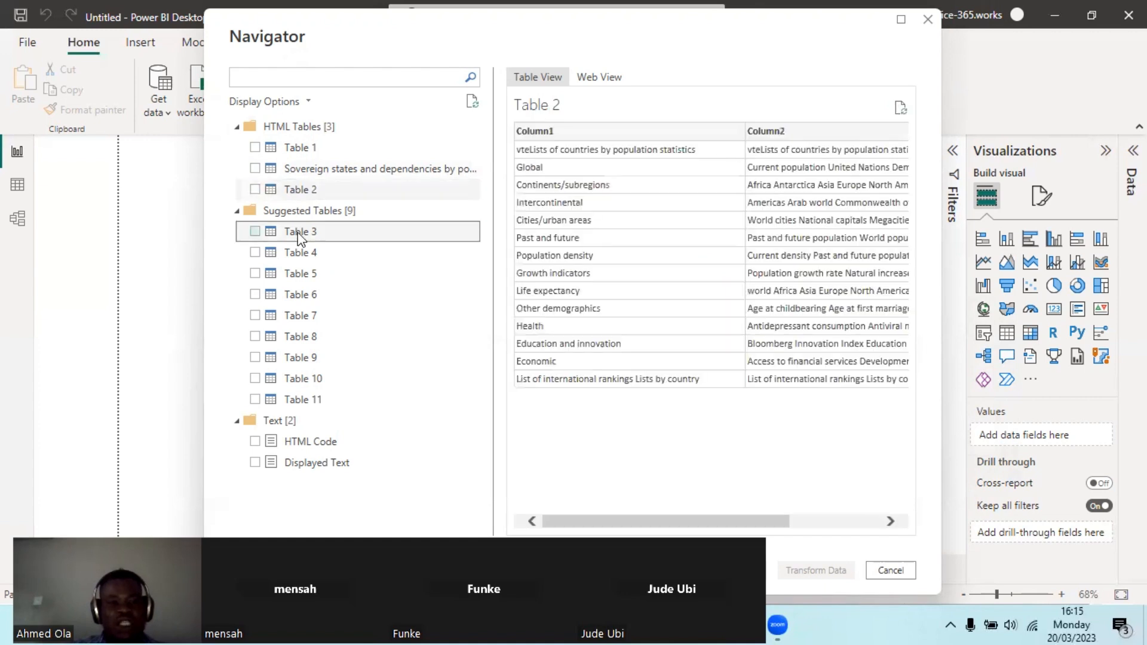
{"action": "left_click", "coordinate": [300, 236]}
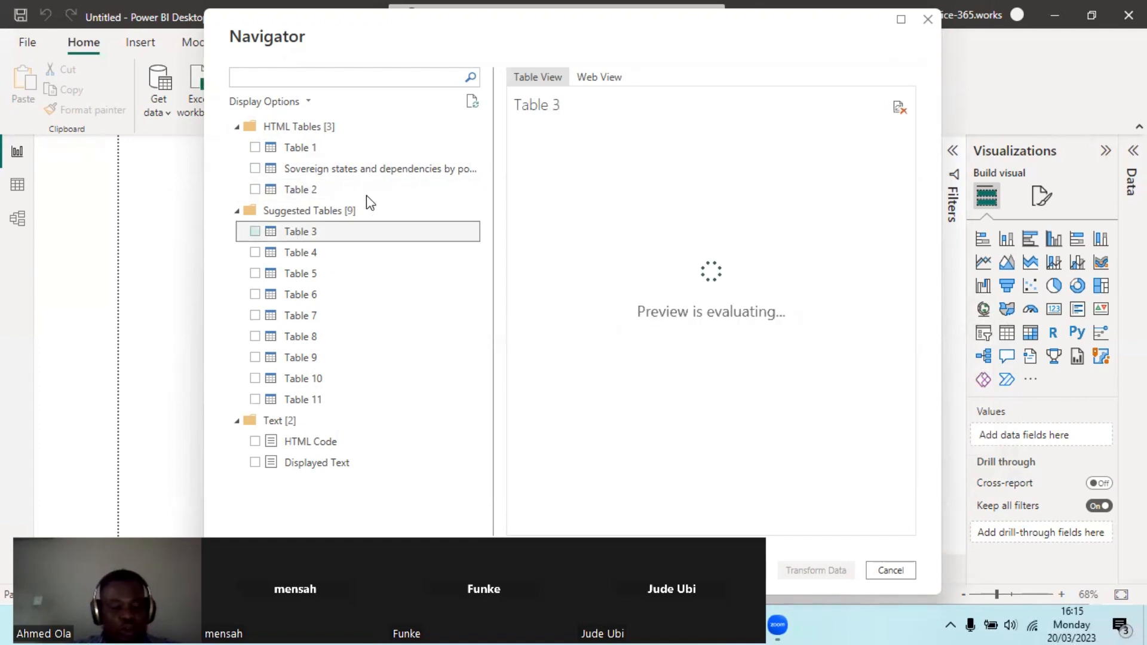
{"action": "mouse_move", "coordinate": [217, 103]}
{"action": "left_mouse_down"}
{"action": "mouse_move", "coordinate": [369, 338]}
{"action": "mouse_move", "coordinate": [399, 441]}
{"action": "mouse_move", "coordinate": [512, 412]}
{"action": "mouse_move", "coordinate": [489, 413]}
{"action": "left_mouse_up"}
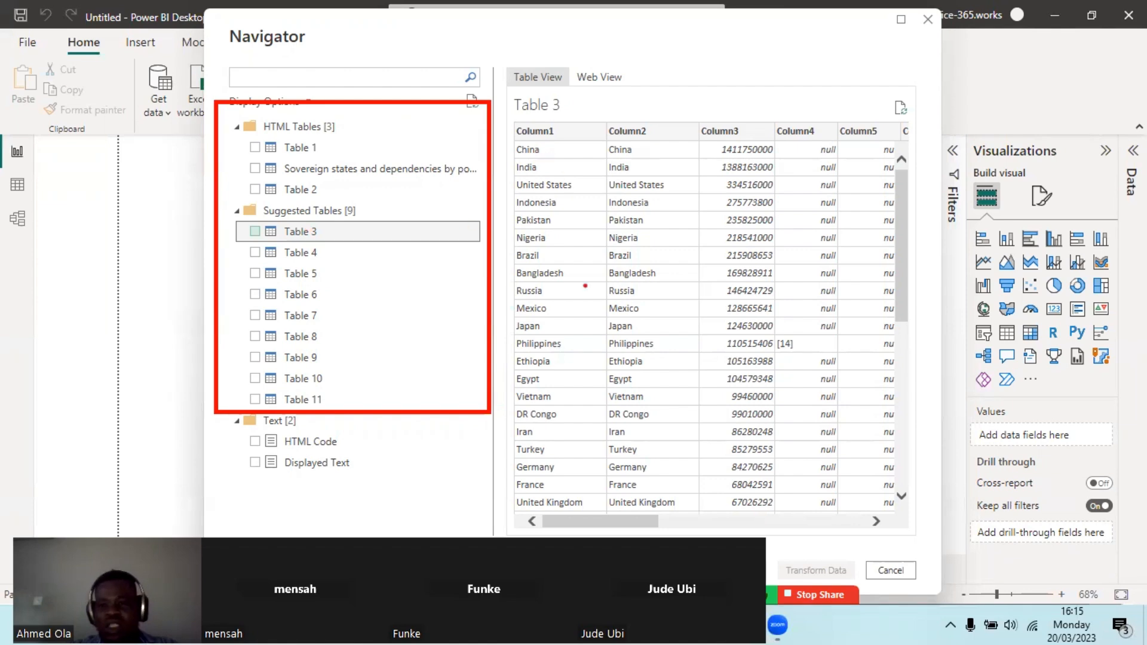
{"action": "key", "text": "Escape"}
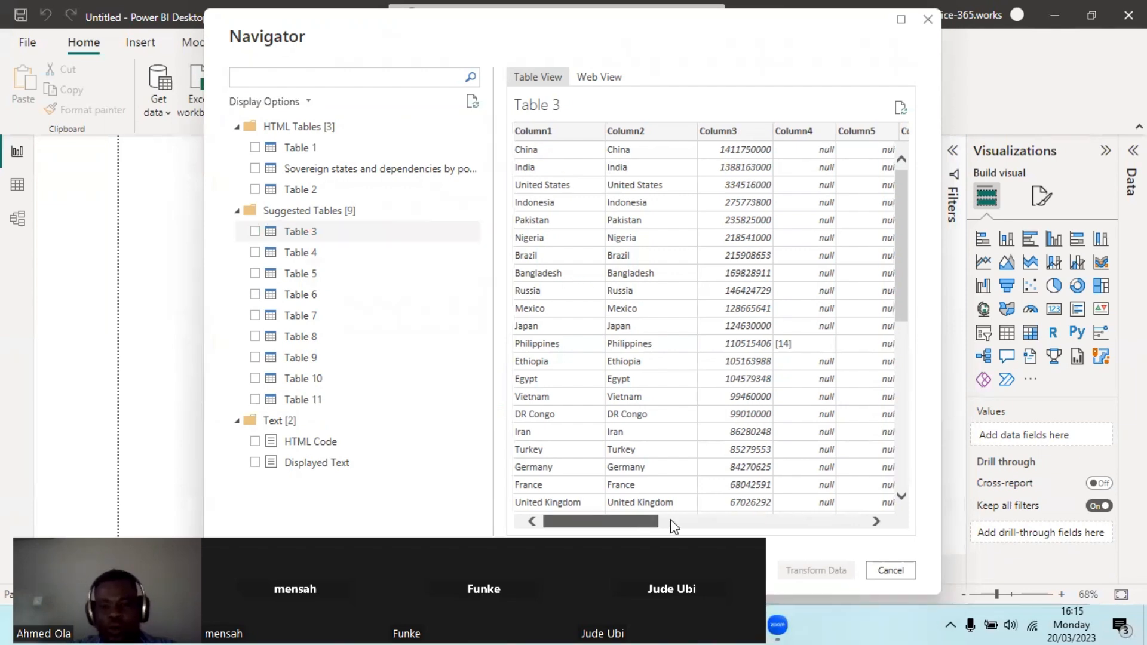
Examine the columns of Table 3 and the previews of Tables 4 to 10 to find usable population data
{"action": "left_click_drag", "start_coordinate": [674, 525], "coordinate": [614, 519]}
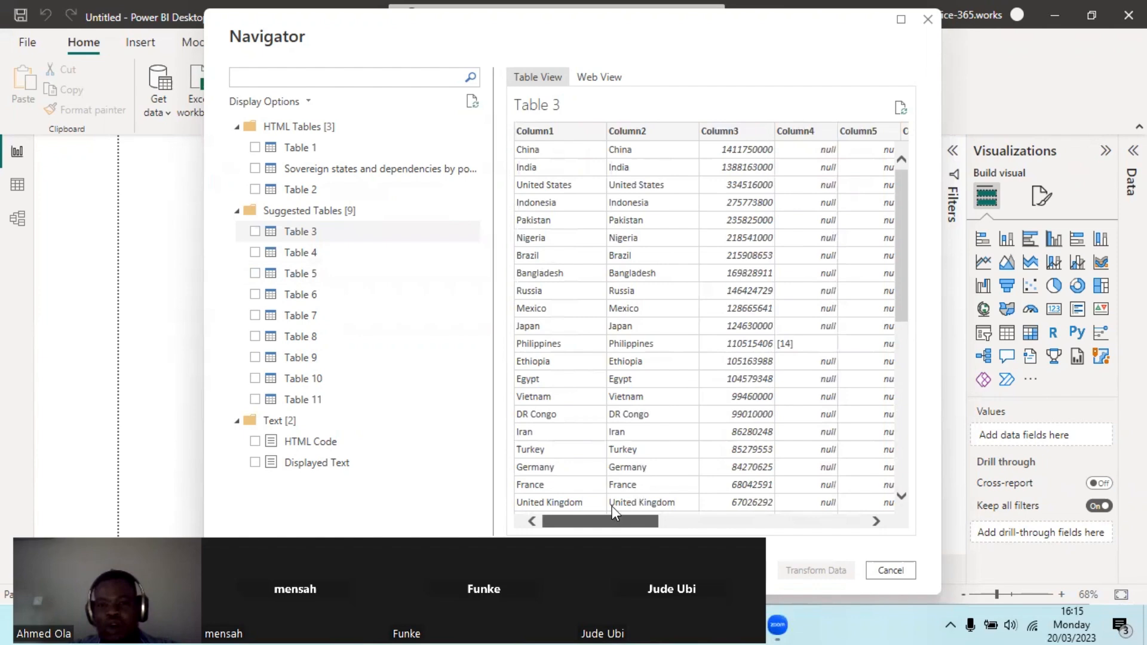
{"action": "left_click", "coordinate": [322, 255]}
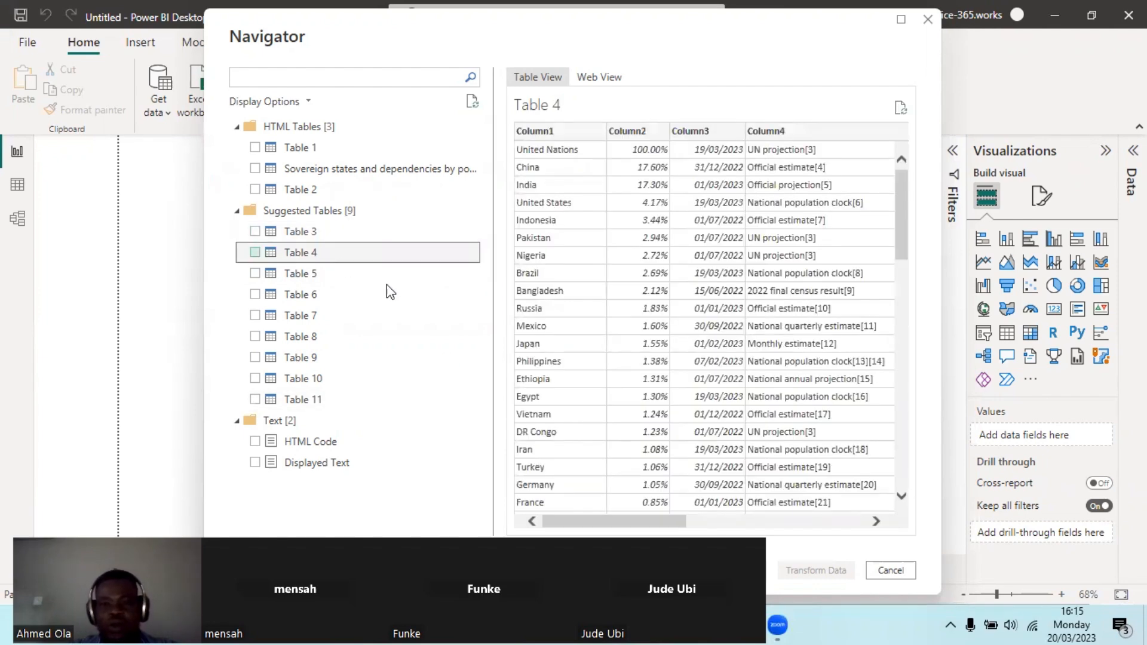
{"action": "left_click_drag", "start_coordinate": [642, 522], "coordinate": [618, 521]}
{"action": "left_click", "coordinate": [309, 276]}
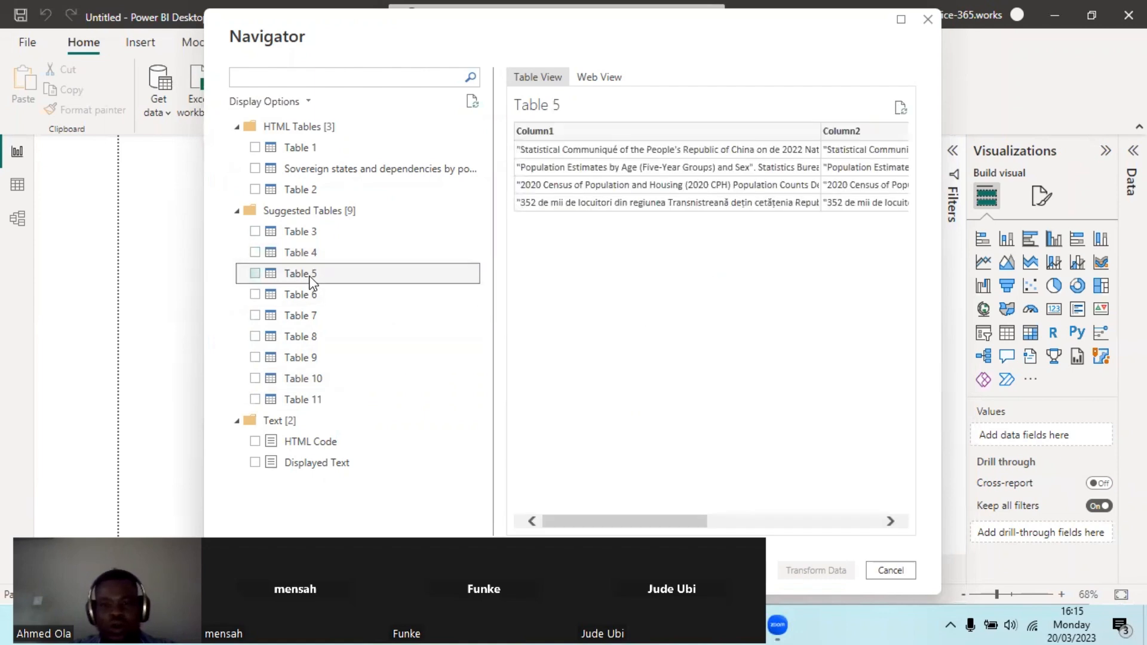
{"action": "left_click", "coordinate": [306, 301]}
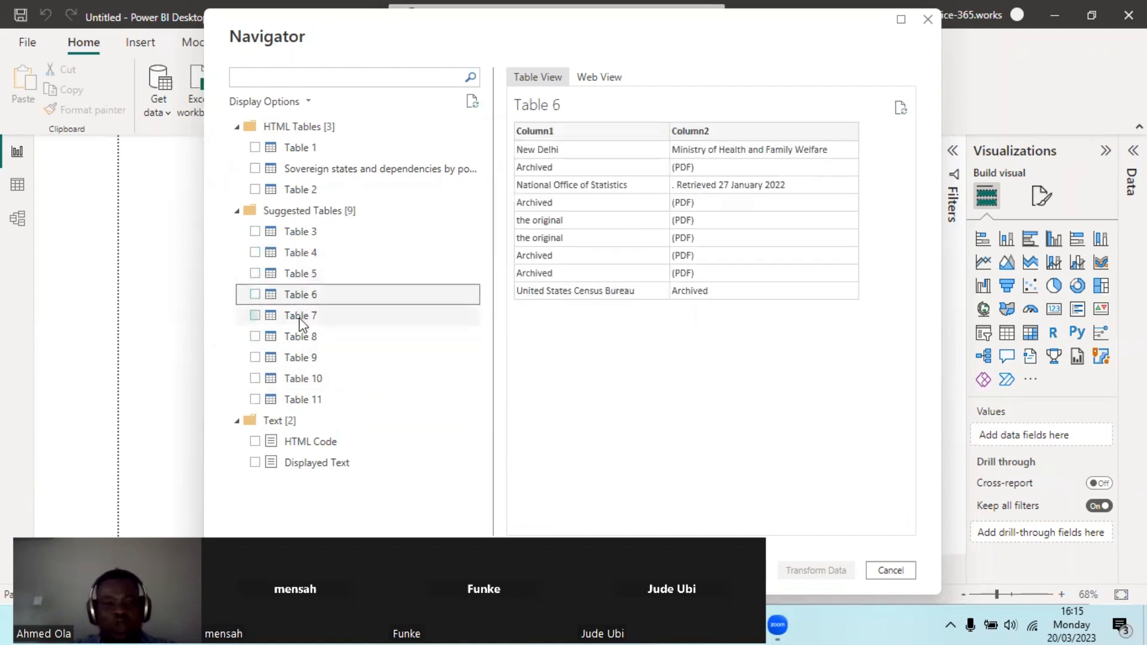
{"action": "left_click", "coordinate": [300, 317]}
{"action": "left_click", "coordinate": [299, 339]}
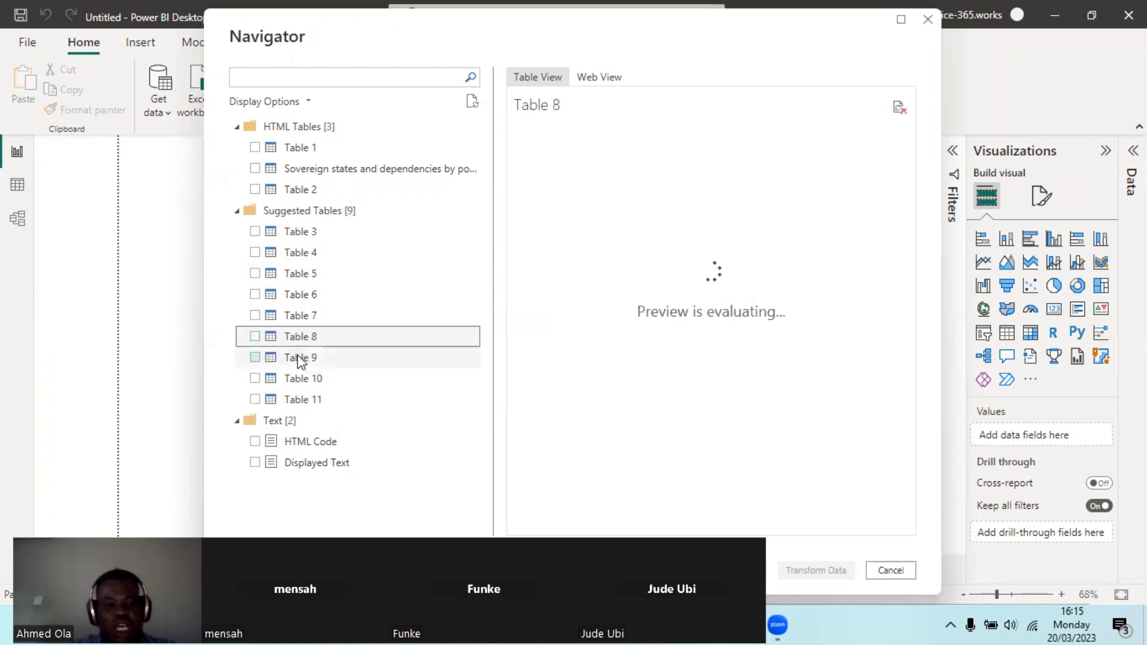
{"action": "left_click", "coordinate": [299, 360]}
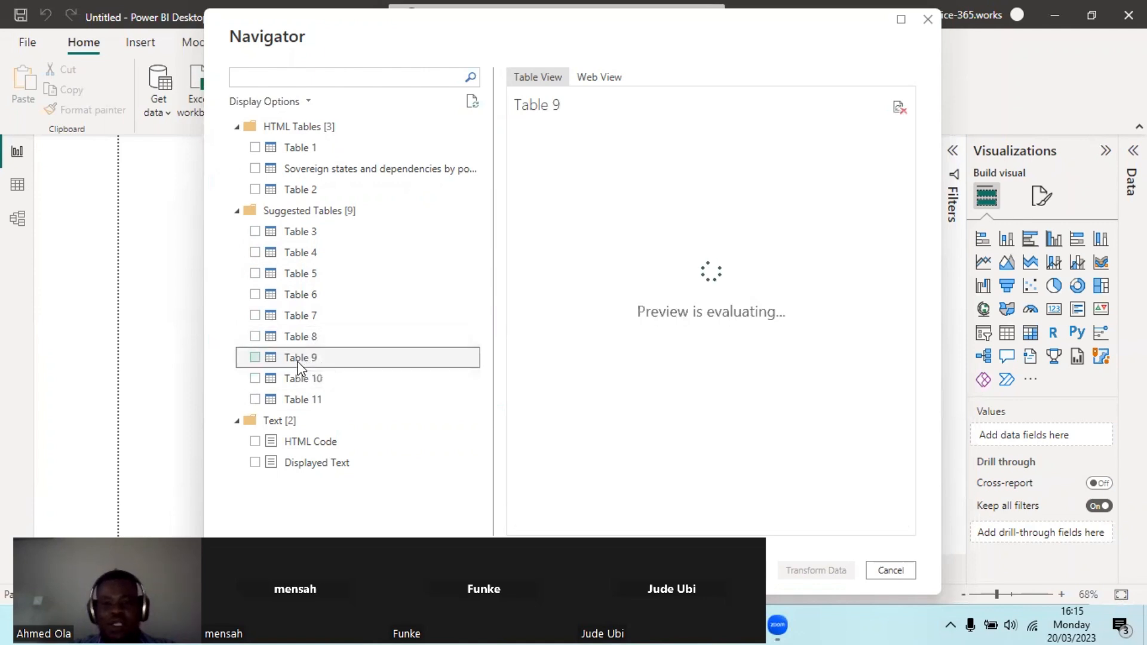
{"action": "left_click", "coordinate": [302, 383]}
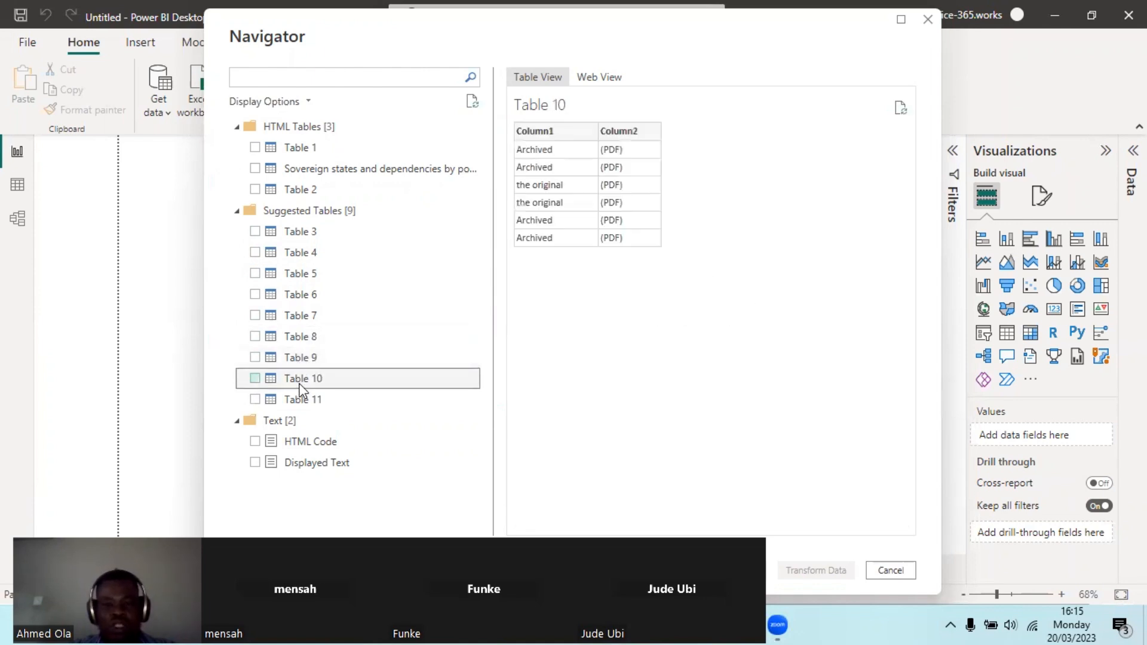
Select Table 3 for import and open it for transformation in Power Query Editor
{"action": "left_click", "coordinate": [294, 234]}
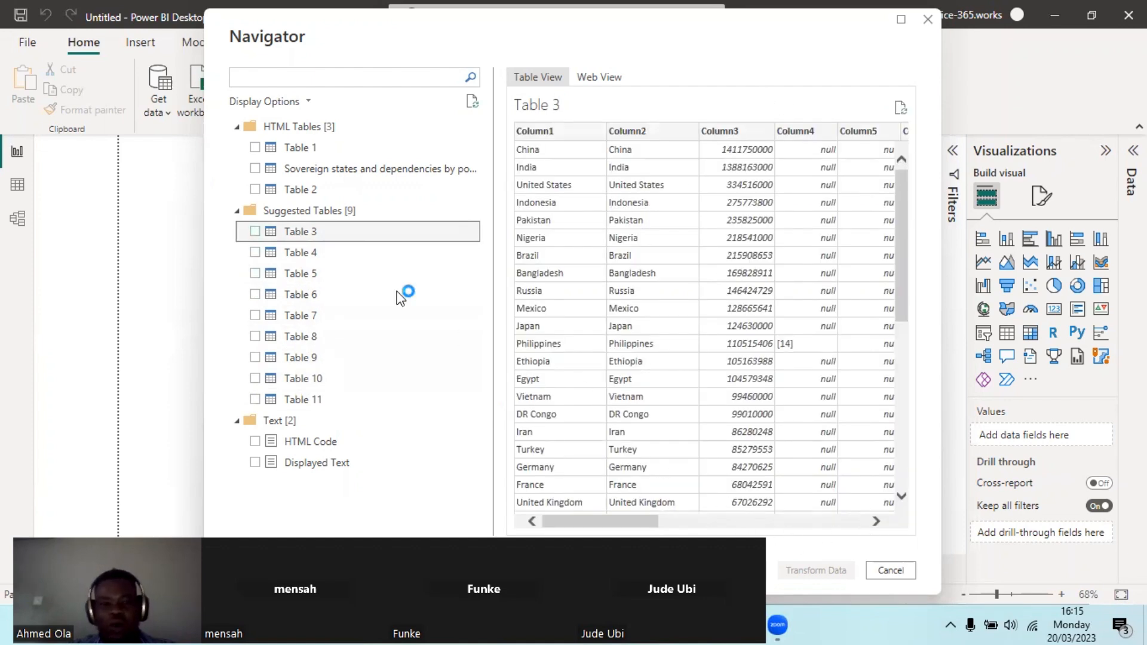
{"action": "left_click", "coordinate": [255, 232]}
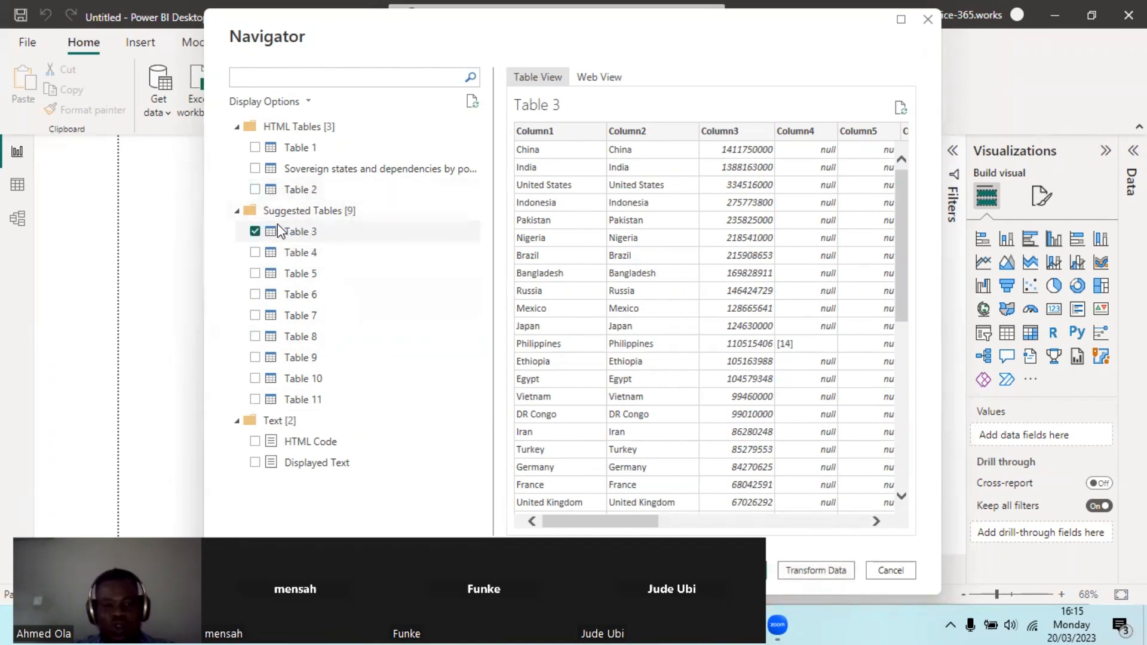
{"action": "left_click", "coordinate": [259, 232]}
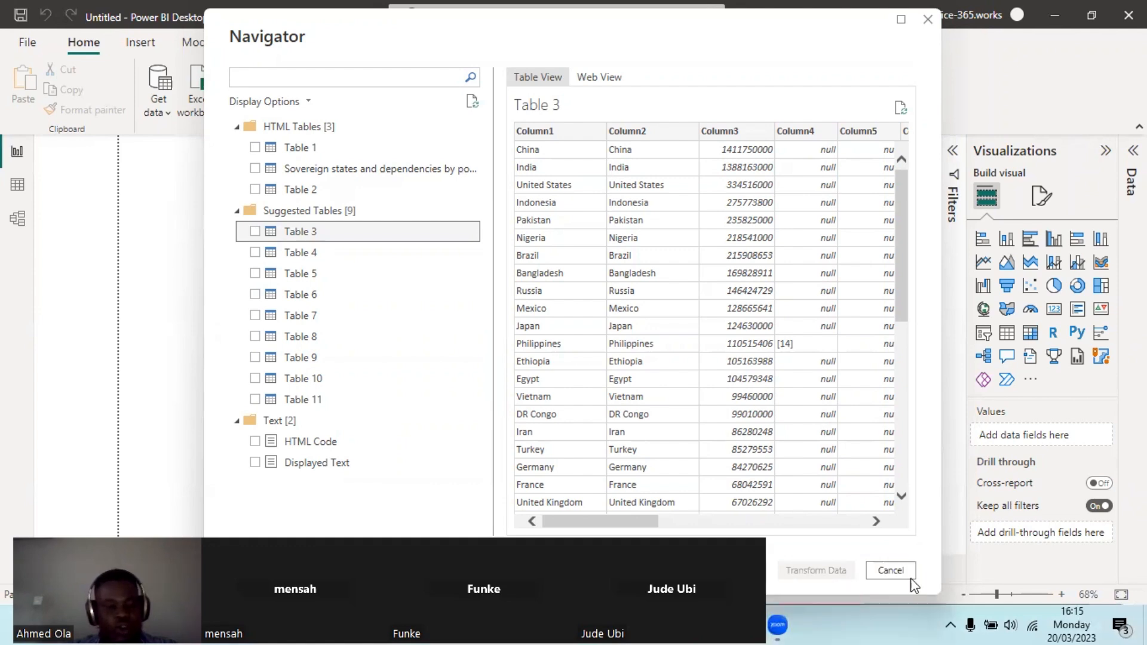
{"action": "left_click", "coordinate": [250, 231]}
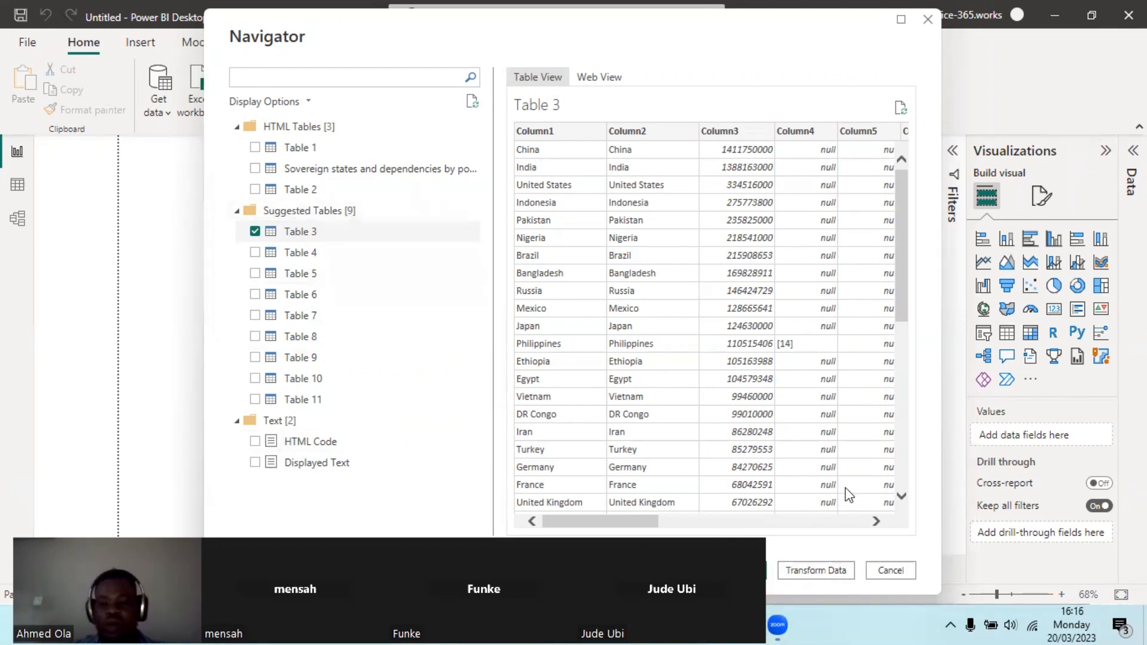
{"action": "left_click", "coordinate": [816, 569]}
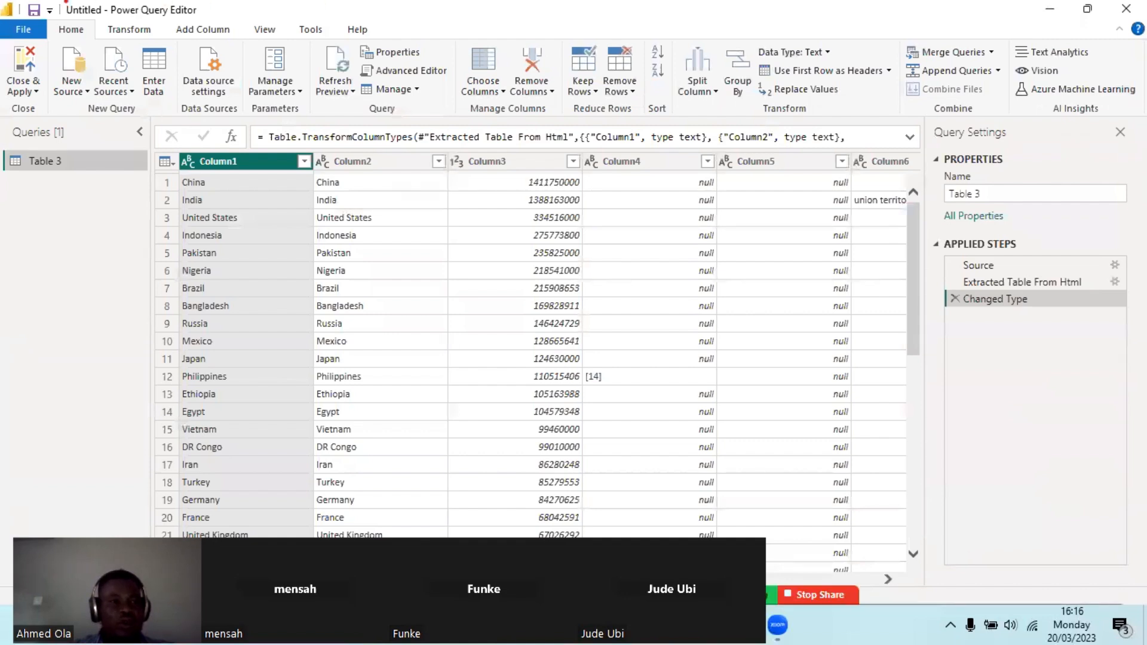
Mark the Power Query Editor window title in red, switch to Power BI Desktop, and mark its window title too
{"action": "left_click_drag", "start_coordinate": [64, 2], "coordinate": [210, 18]}
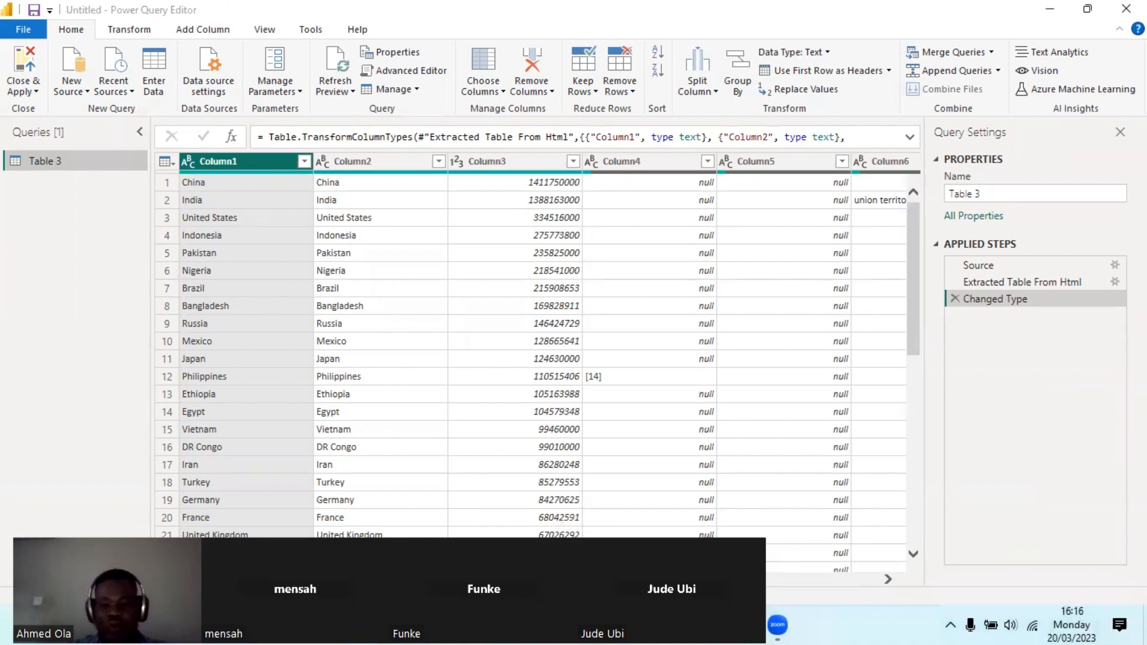
{"action": "mouse_move", "coordinate": [756, 628]}
{"action": "left_click", "coordinate": [622, 526]}
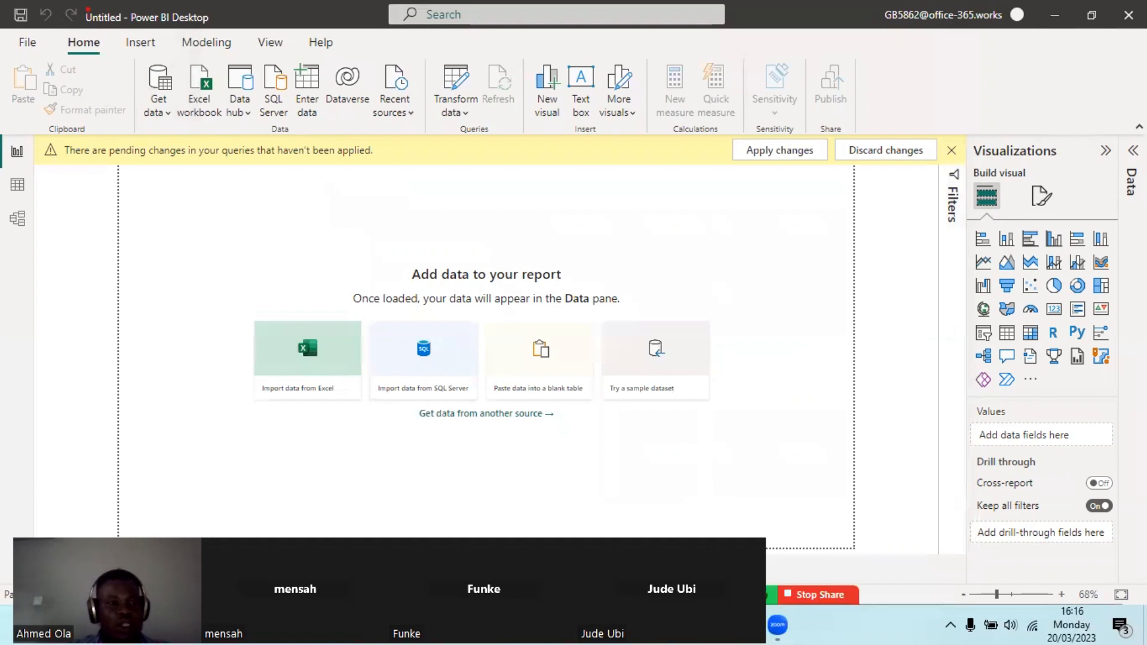
{"action": "mouse_move", "coordinate": [88, 10]}
{"action": "left_mouse_down"}
{"action": "mouse_move", "coordinate": [99, 25]}
{"action": "mouse_move", "coordinate": [216, 32]}
{"action": "left_mouse_up"}
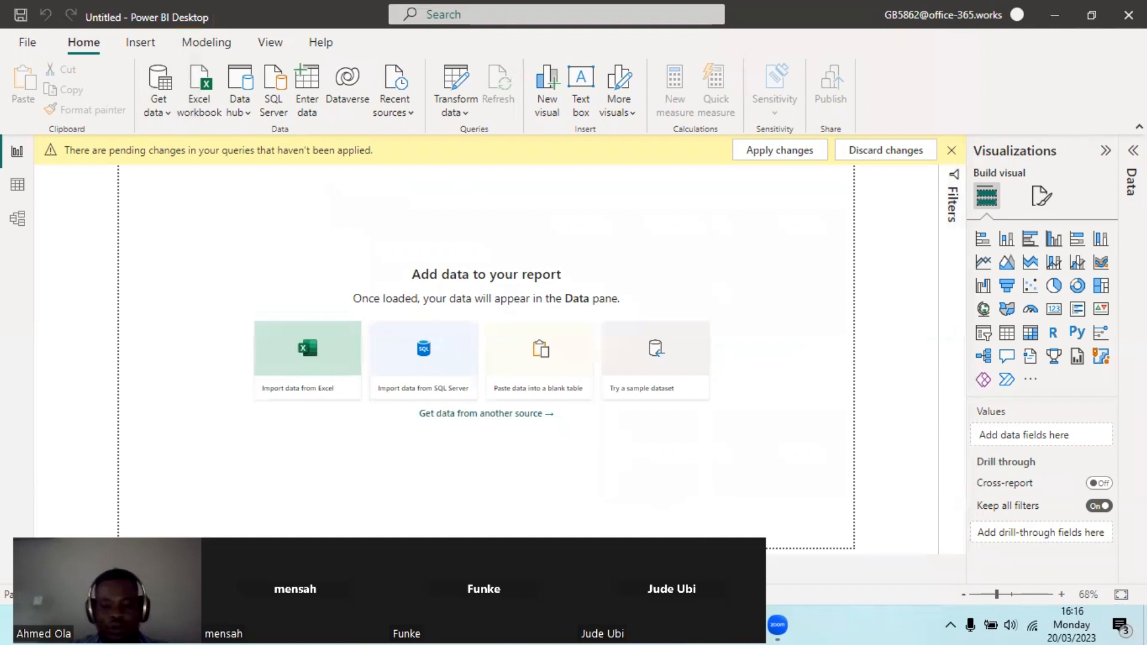
Switch back to Power Query Editor and look through the further columns of Table 3
{"action": "mouse_move", "coordinate": [740, 625]}
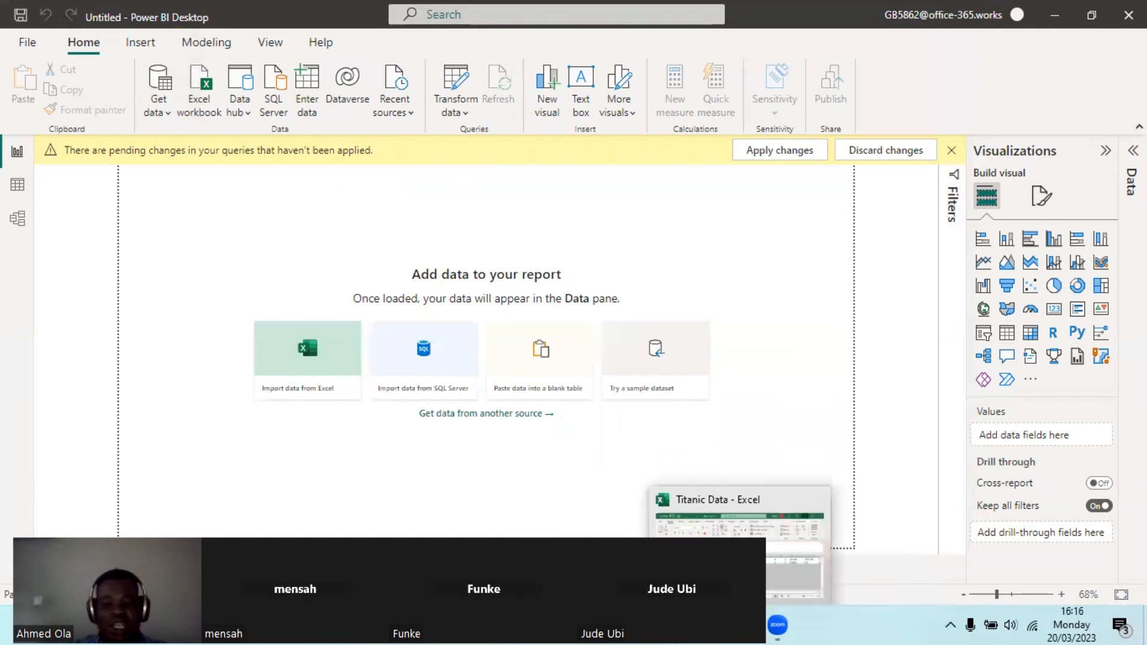
{"action": "mouse_move", "coordinate": [703, 624]}
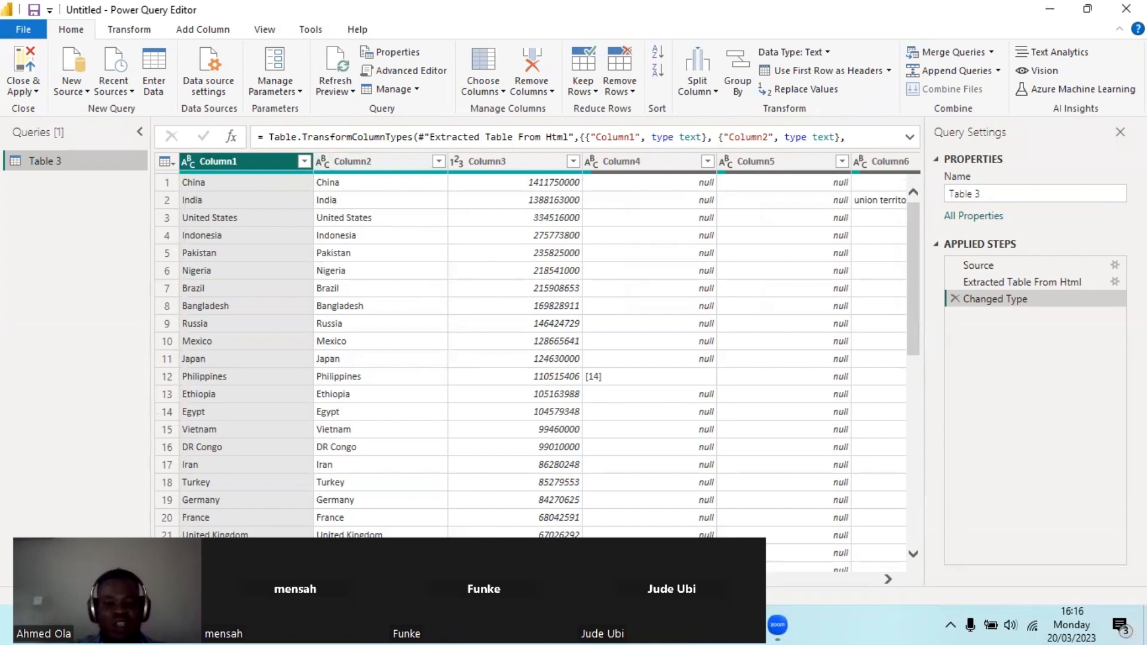
{"action": "left_click_drag", "start_coordinate": [485, 579], "coordinate": [864, 562]}
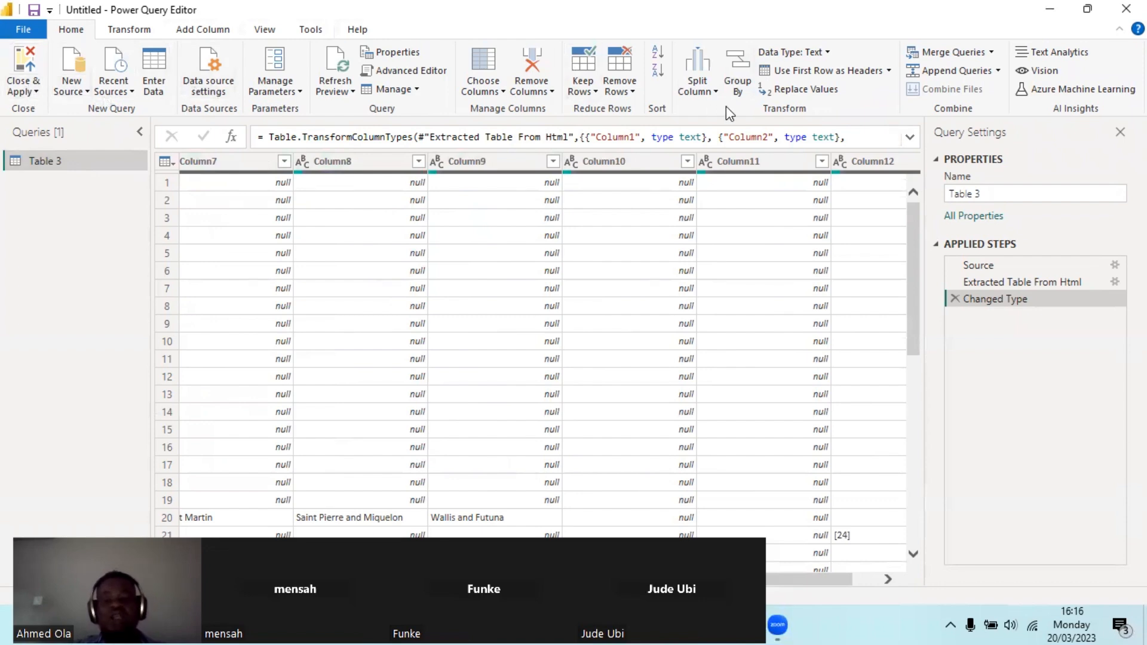
Apply the query changes to the report and close Power Query Editor
{"action": "left_click", "coordinate": [38, 91]}
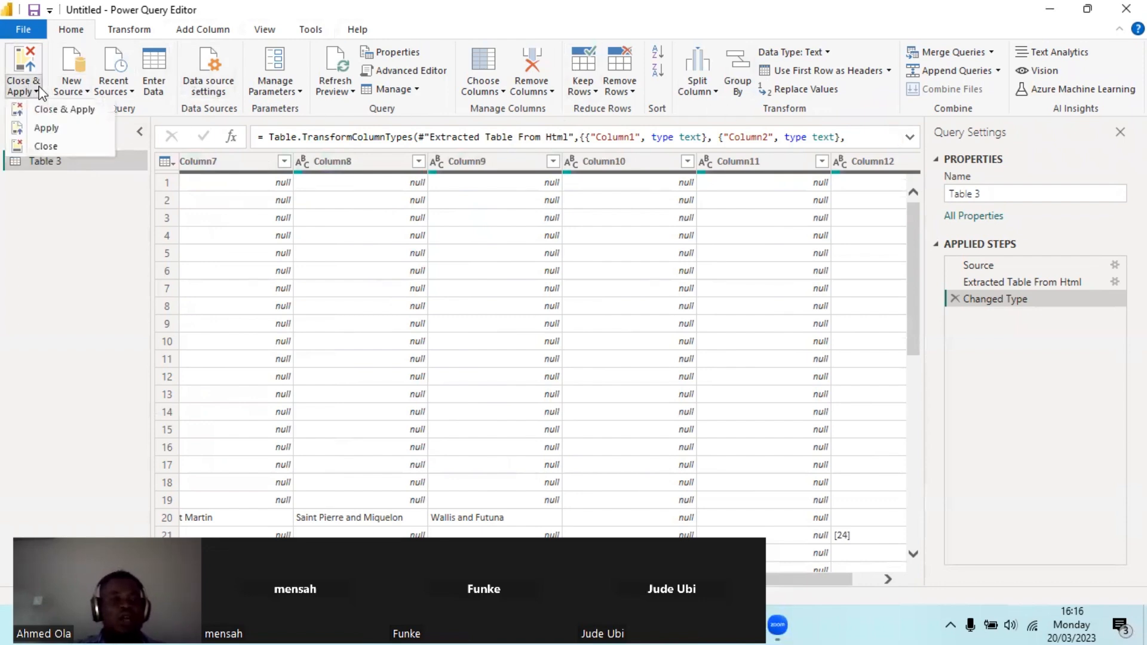
{"action": "left_click", "coordinate": [49, 109]}
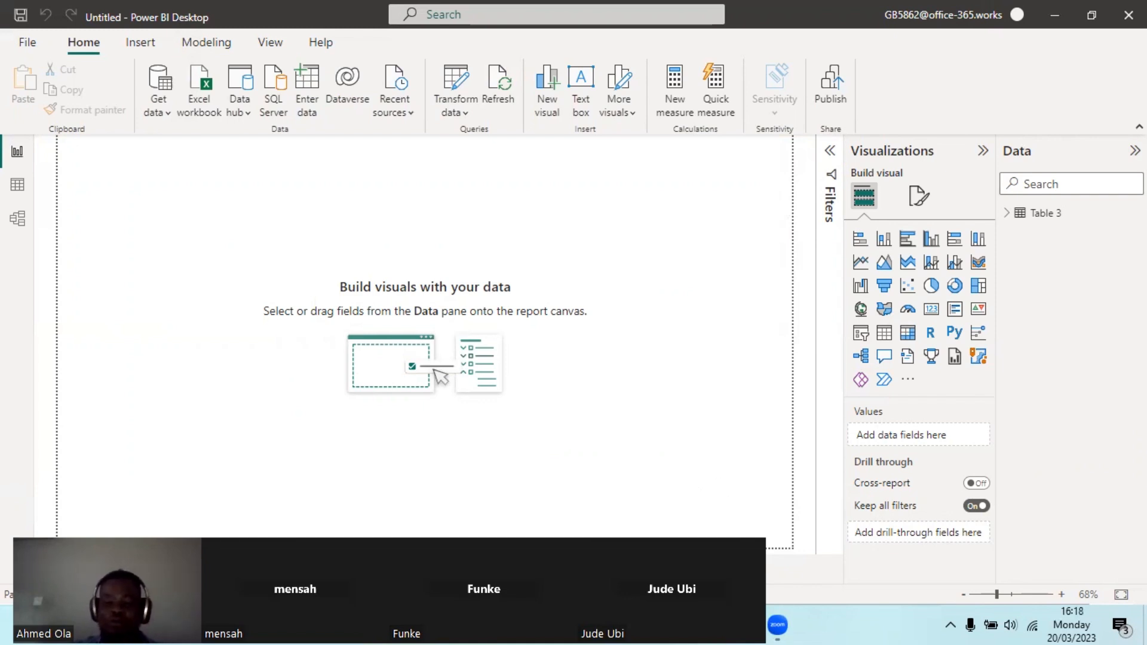
Switch to the Titanic Data workbook in Excel, return to its first rows, and maximize the window
{"action": "left_click", "coordinate": [648, 625]}
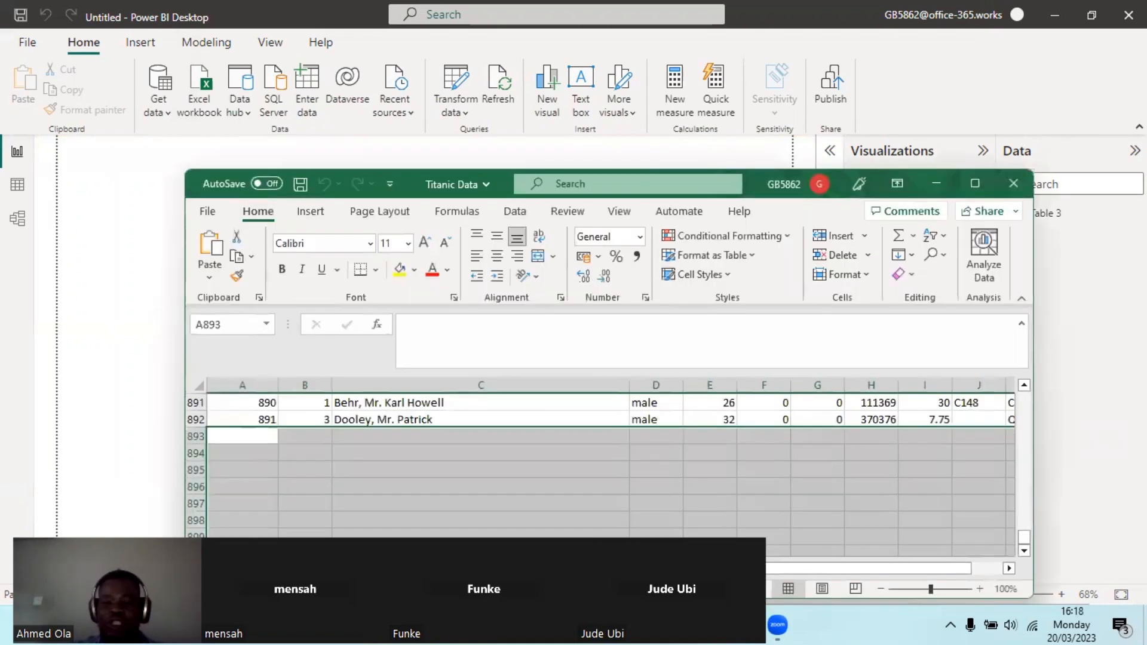
{"action": "left_click", "coordinate": [639, 452]}
{"action": "left_click_drag", "start_coordinate": [1023, 534], "coordinate": [986, 171]}
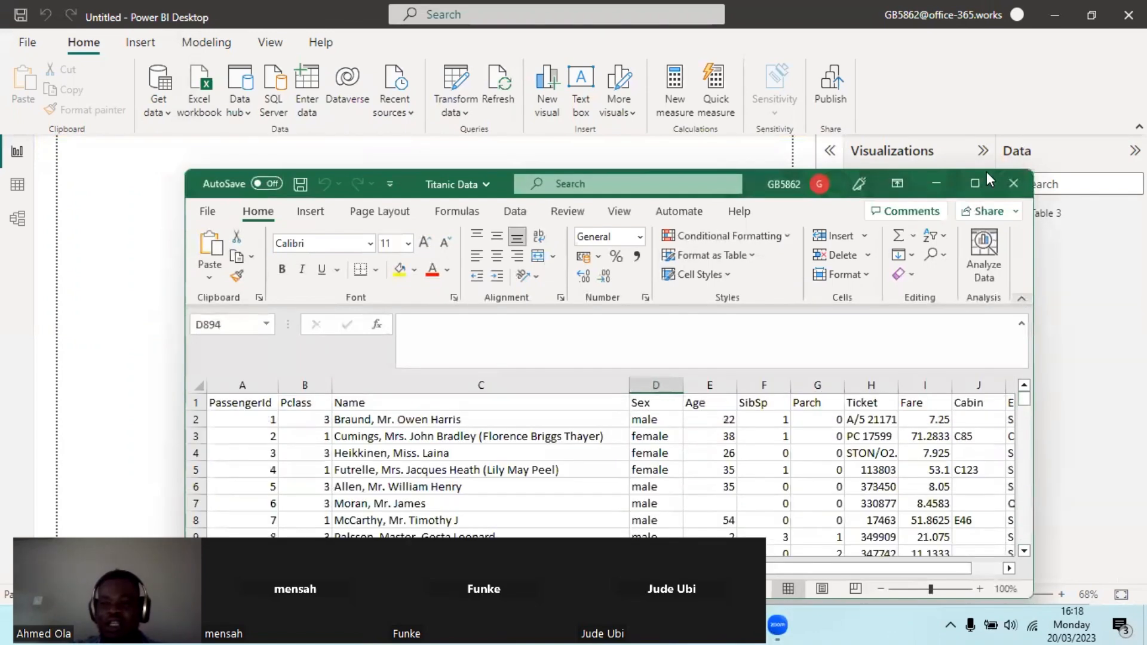
{"action": "left_click", "coordinate": [973, 183]}
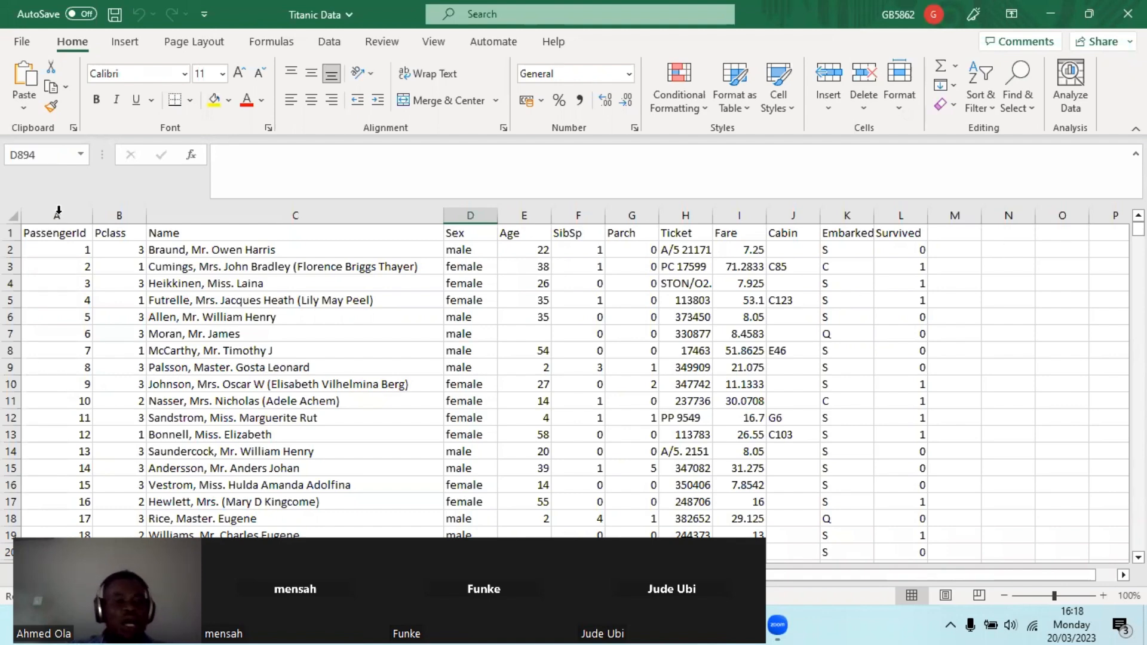
Examine the PassengerId column, selecting its values from A2 down to the last row to see how many passengers are listed
{"action": "left_click", "coordinate": [56, 214]}
{"action": "left_click", "coordinate": [155, 233]}
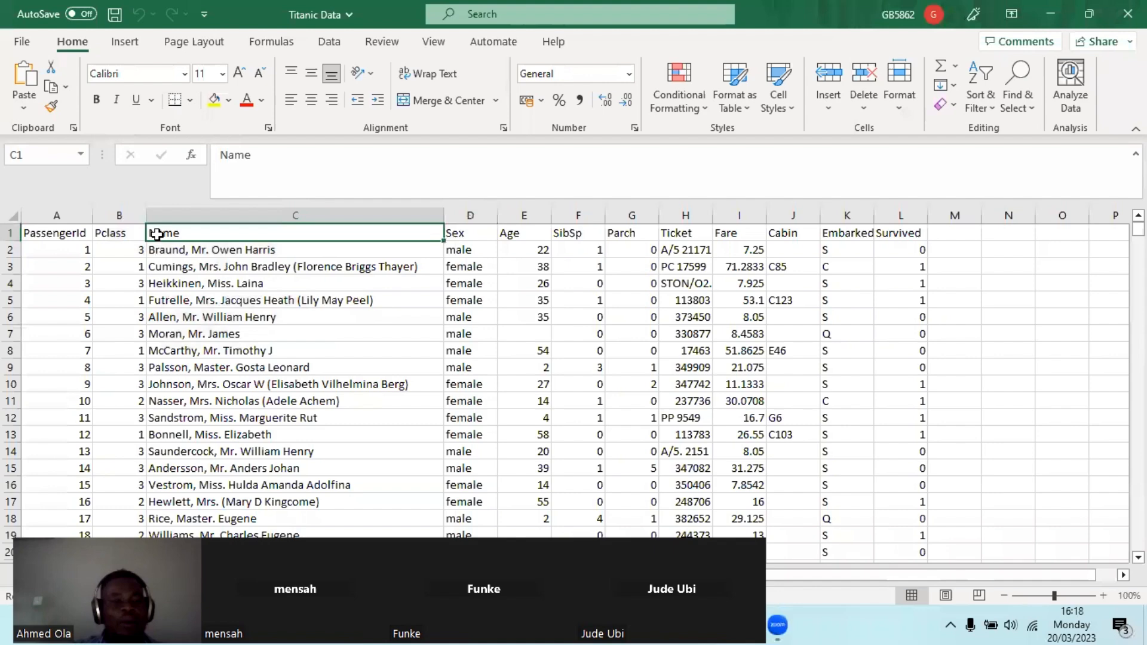
{"action": "left_click", "coordinate": [57, 215]}
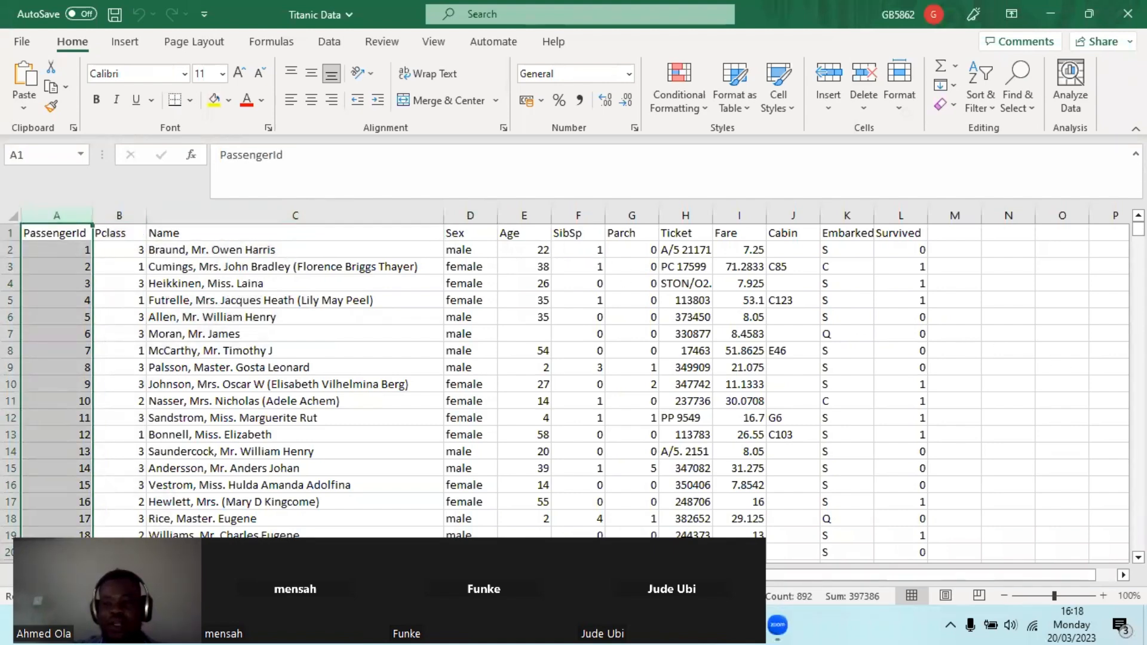
{"action": "left_click", "coordinate": [463, 348]}
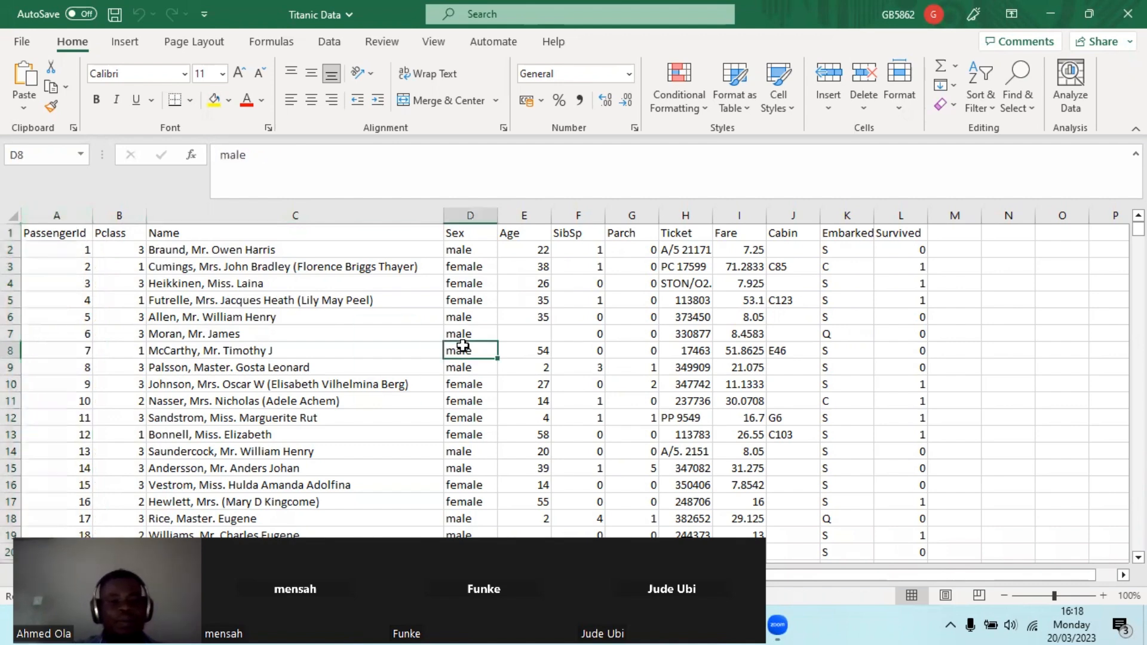
{"action": "left_click", "coordinate": [73, 248]}
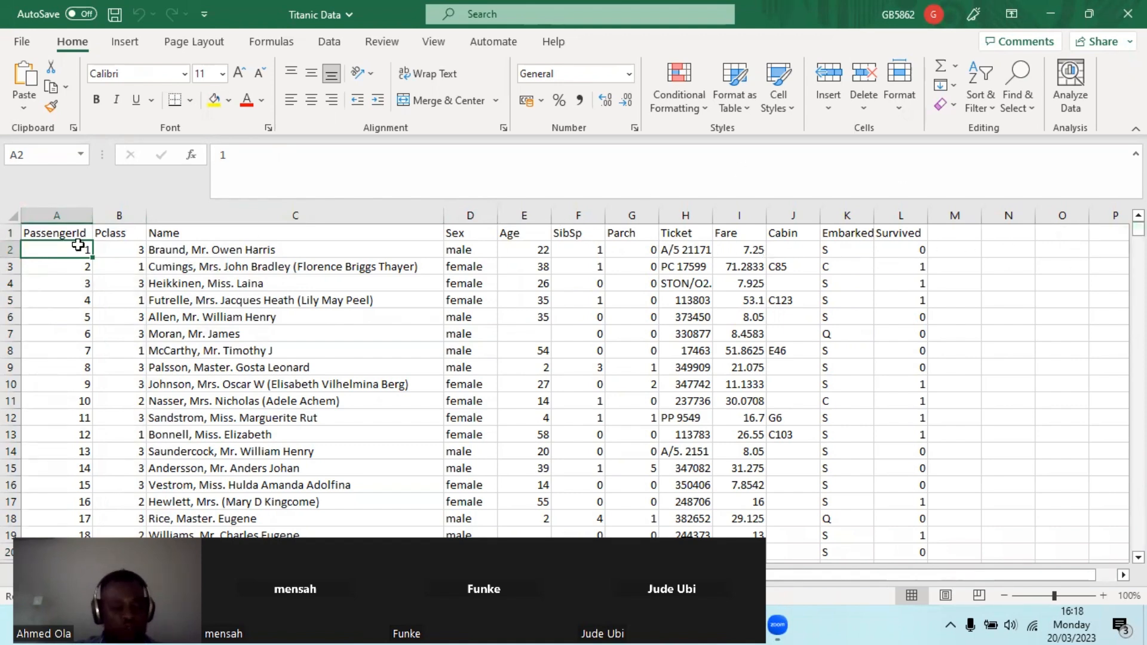
{"action": "key", "text": "ctrl+shift+Down"}
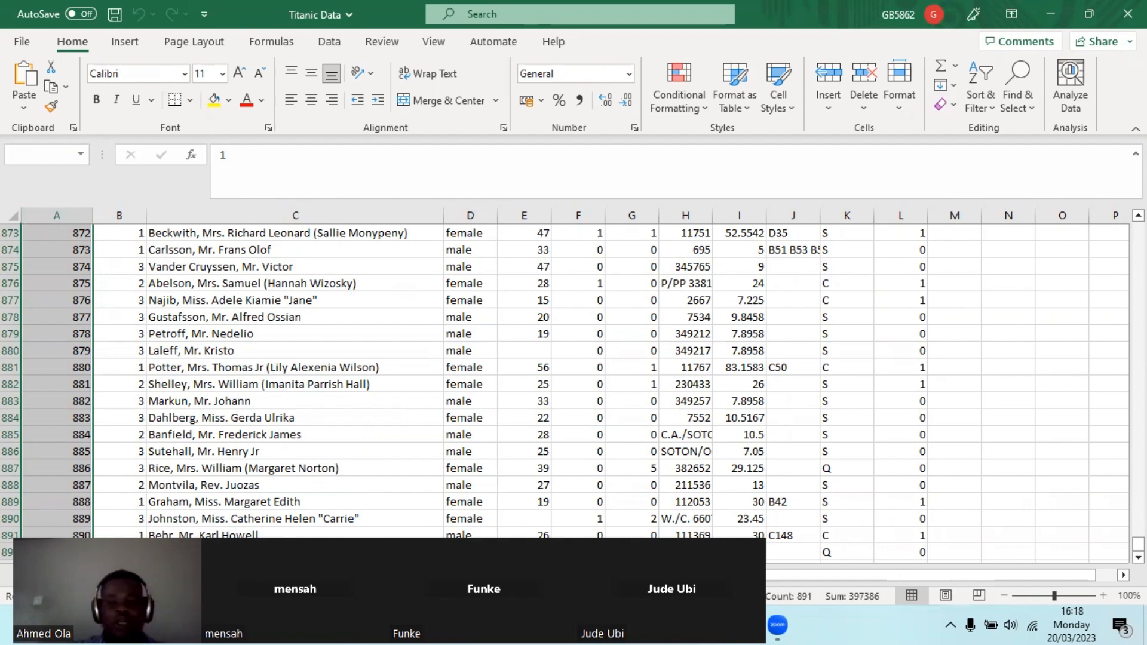
{"action": "left_click_drag", "start_coordinate": [1138, 544], "coordinate": [1138, 228]}
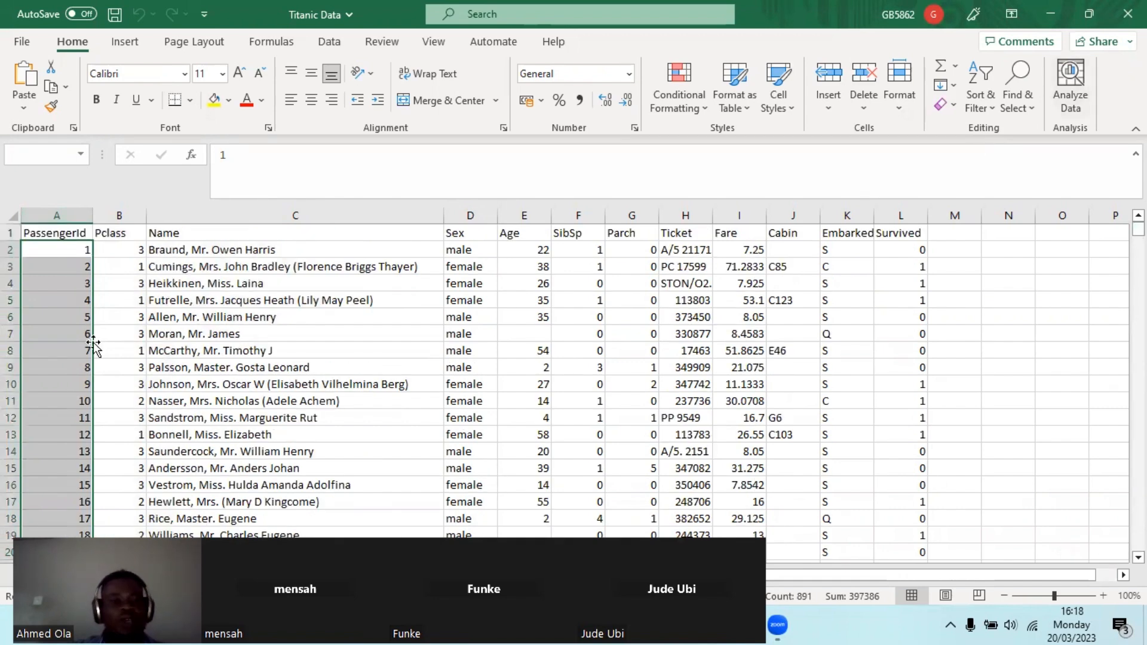
{"action": "left_click", "coordinate": [49, 221]}
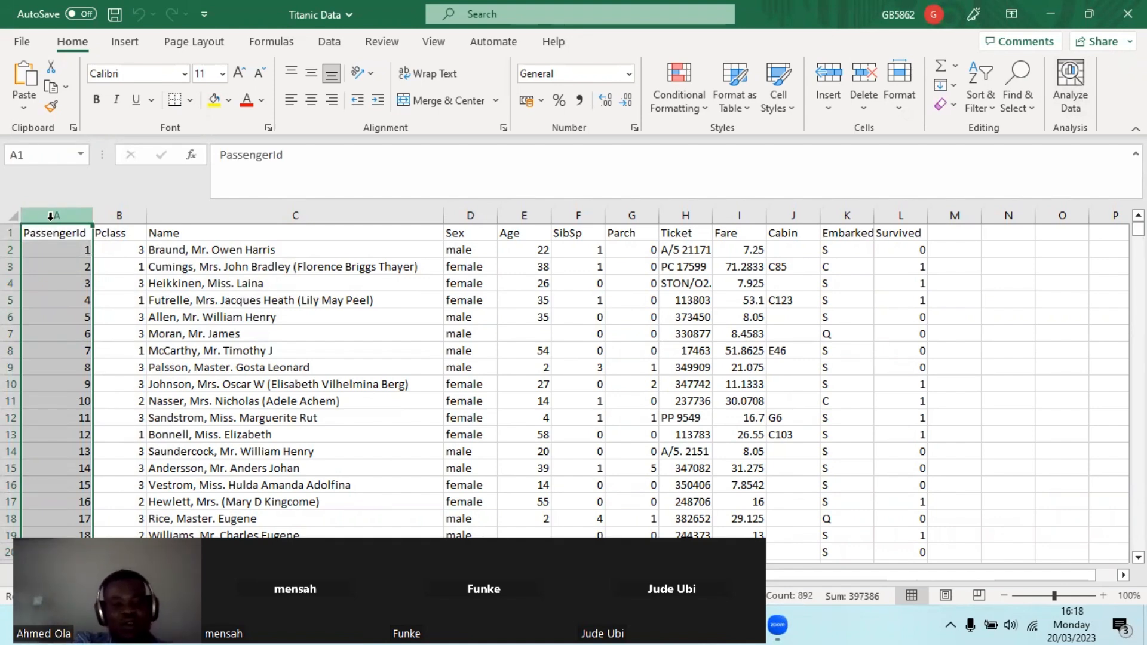
Go through the passenger data columns one by one, from Pclass across to Survived
{"action": "left_click", "coordinate": [127, 215]}
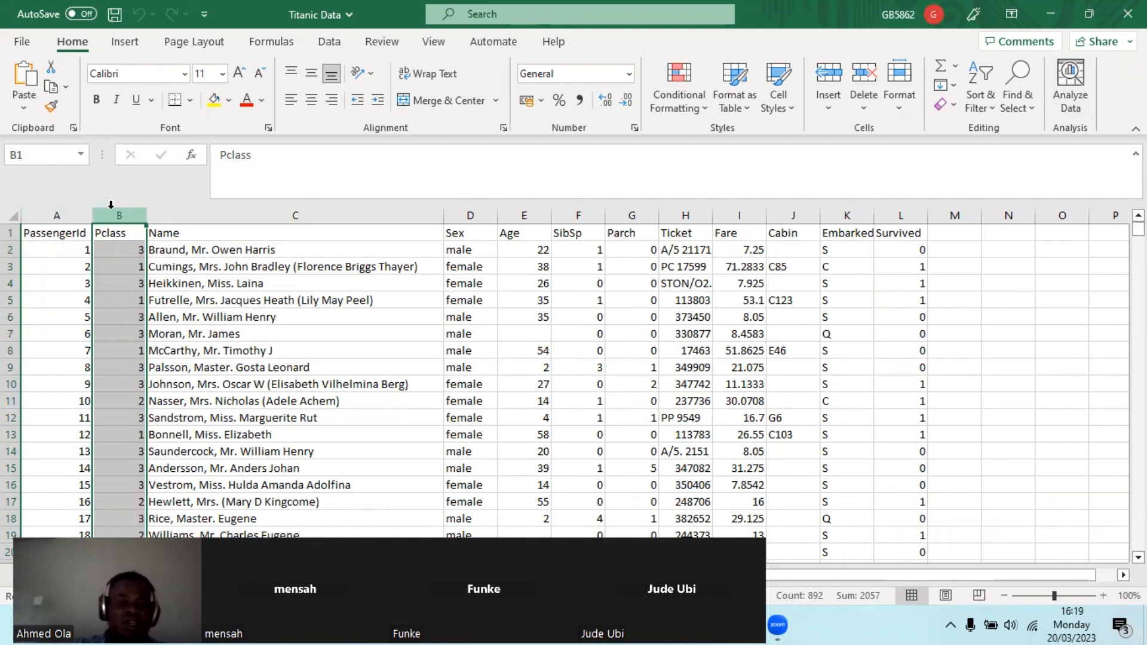
{"action": "left_click", "coordinate": [135, 264]}
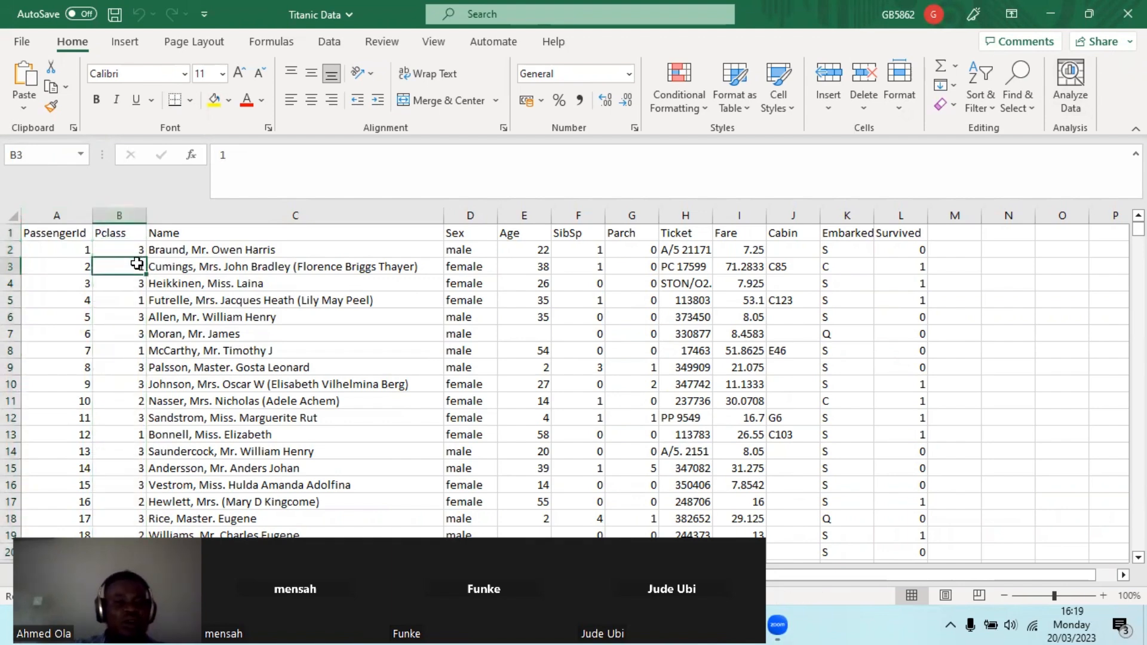
{"action": "left_click", "coordinate": [131, 286]}
{"action": "left_click", "coordinate": [171, 213]}
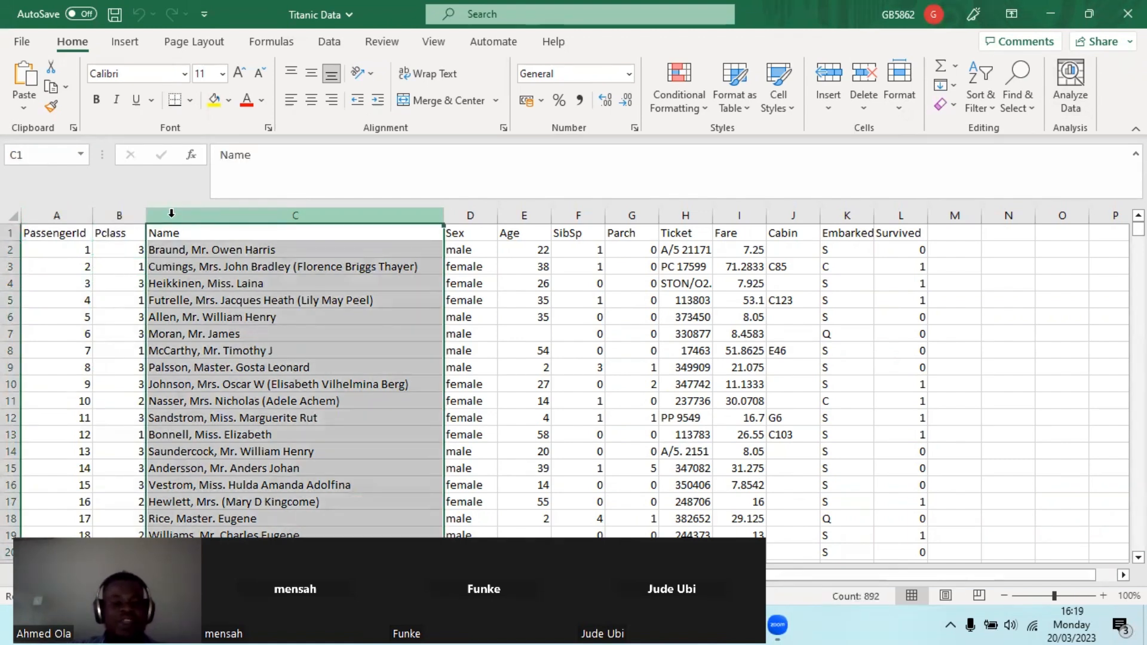
{"action": "left_click", "coordinate": [462, 212]}
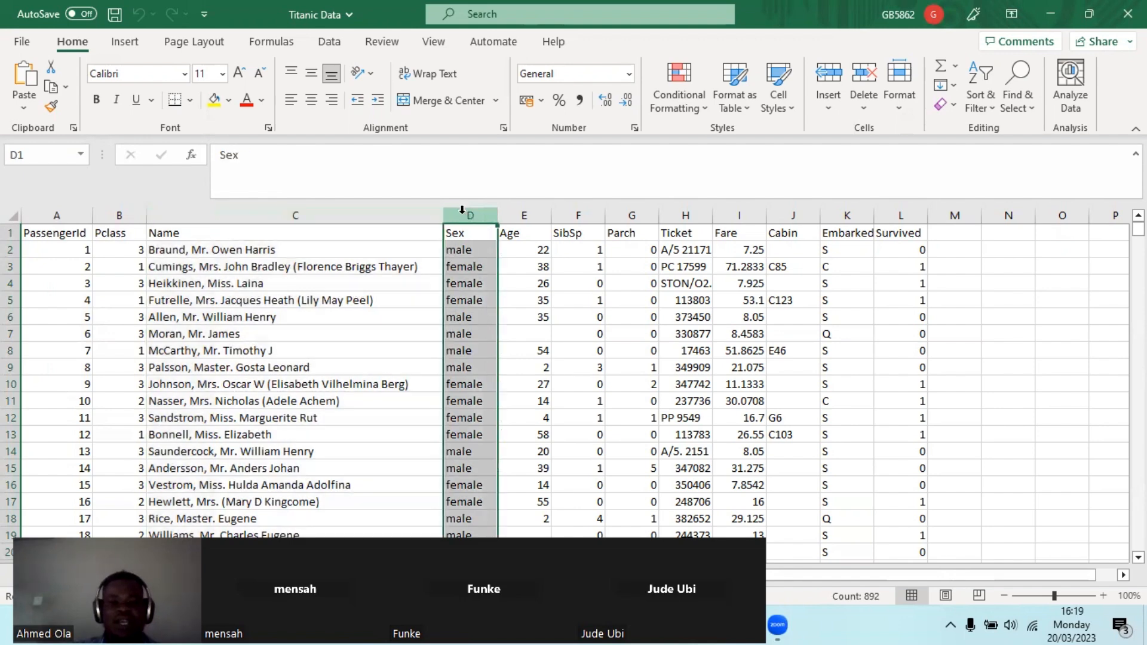
{"action": "left_click", "coordinate": [526, 212]}
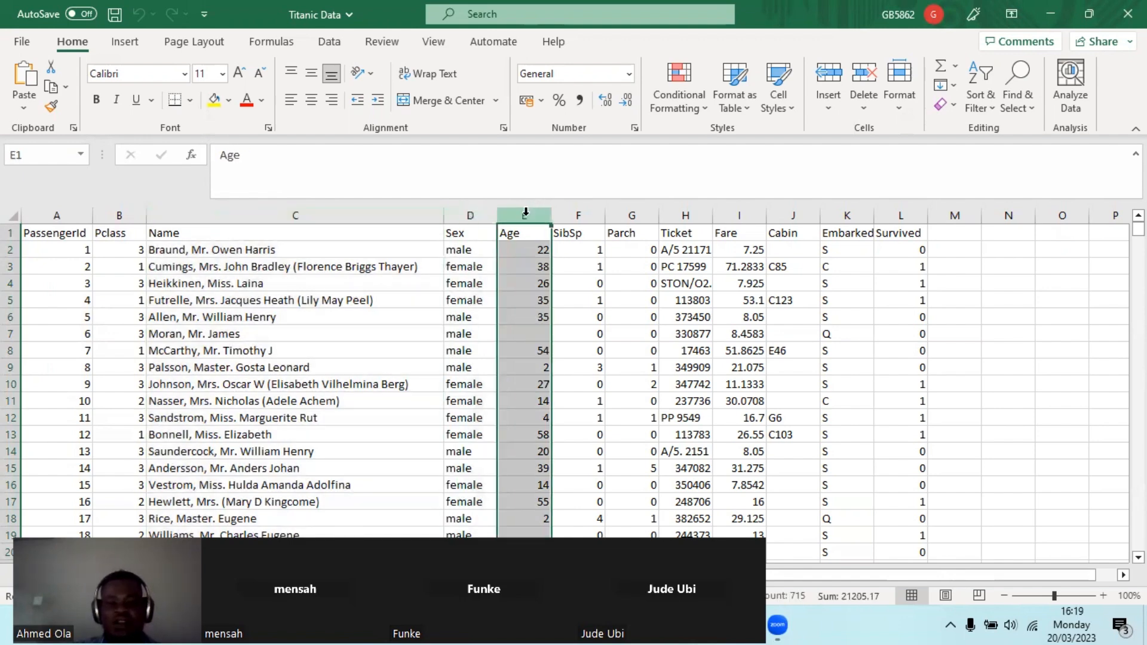
{"action": "left_click", "coordinate": [590, 210]}
{"action": "left_click", "coordinate": [581, 236]}
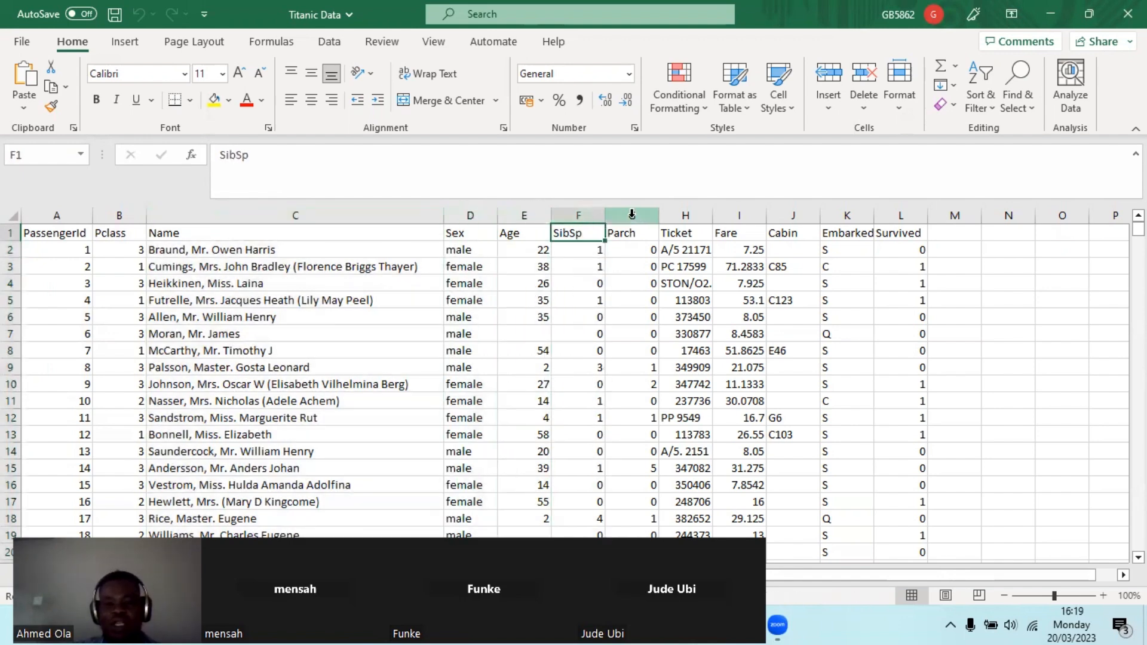
{"action": "left_click", "coordinate": [631, 214]}
{"action": "left_click", "coordinate": [687, 212]}
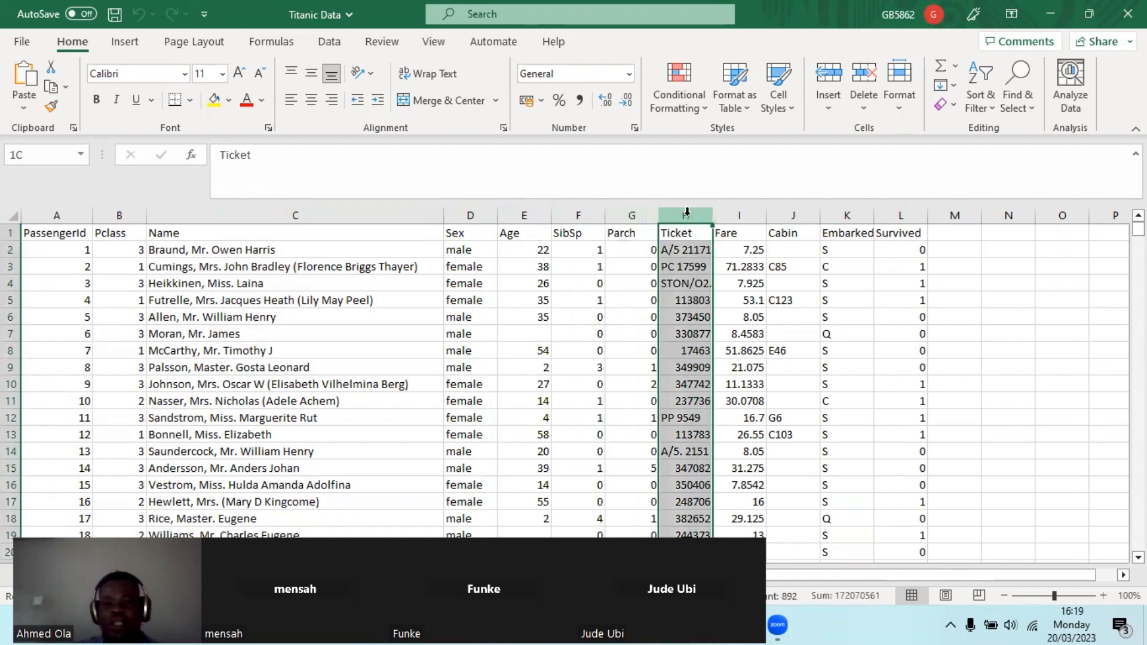
{"action": "left_click", "coordinate": [729, 213]}
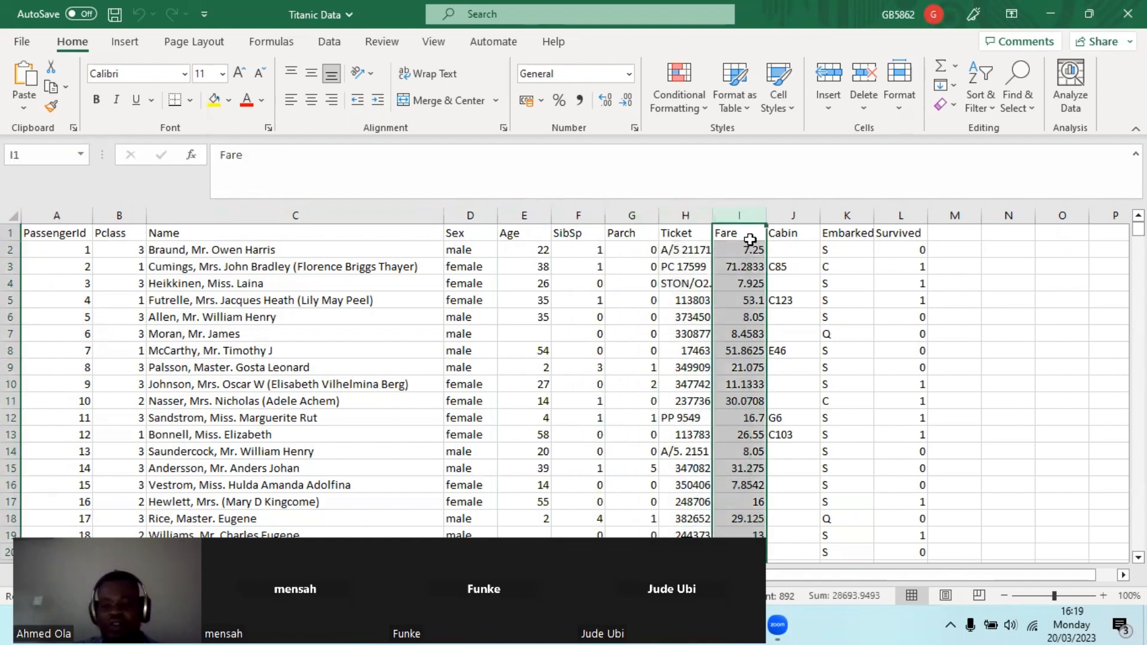
{"action": "left_click", "coordinate": [786, 216]}
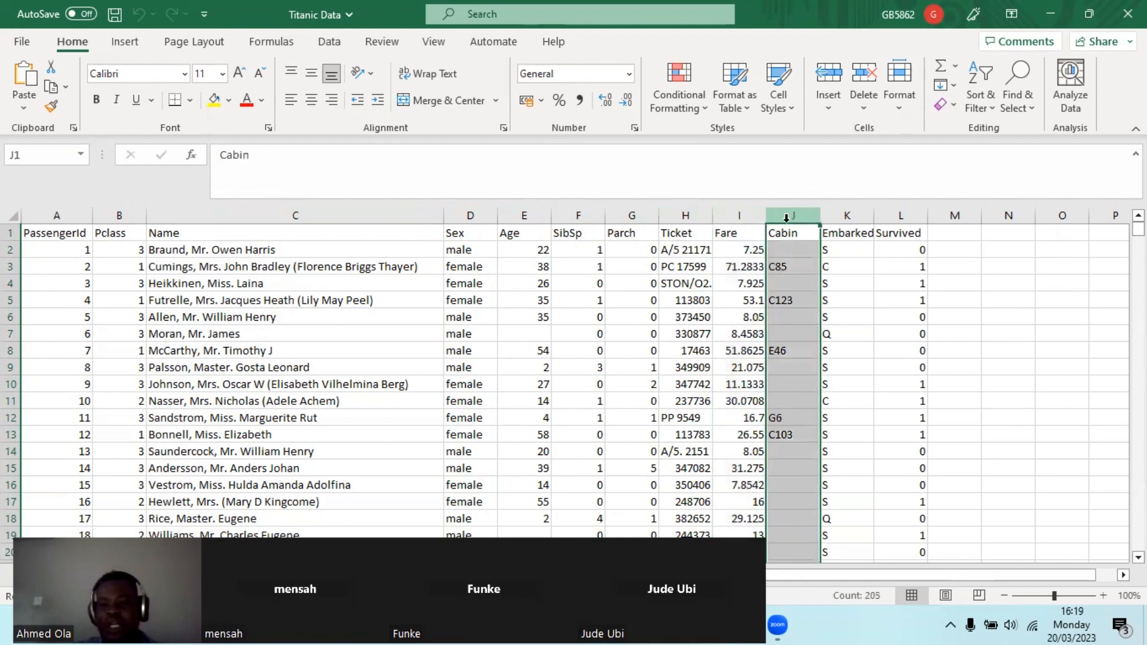
{"action": "left_click", "coordinate": [839, 217]}
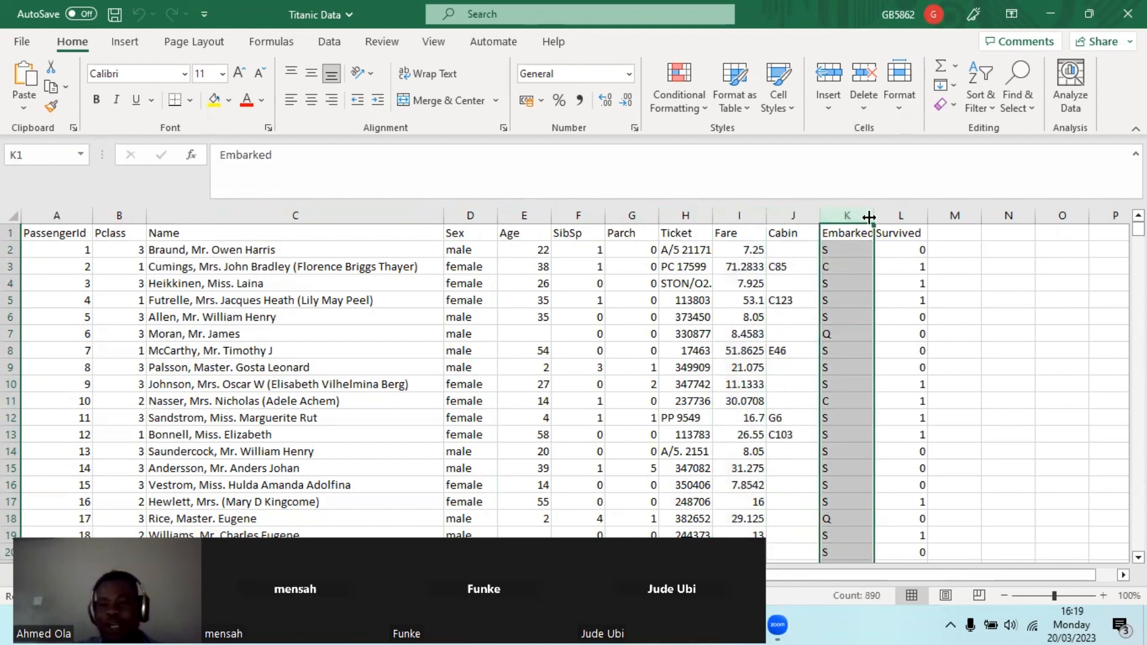
{"action": "left_click", "coordinate": [913, 215]}
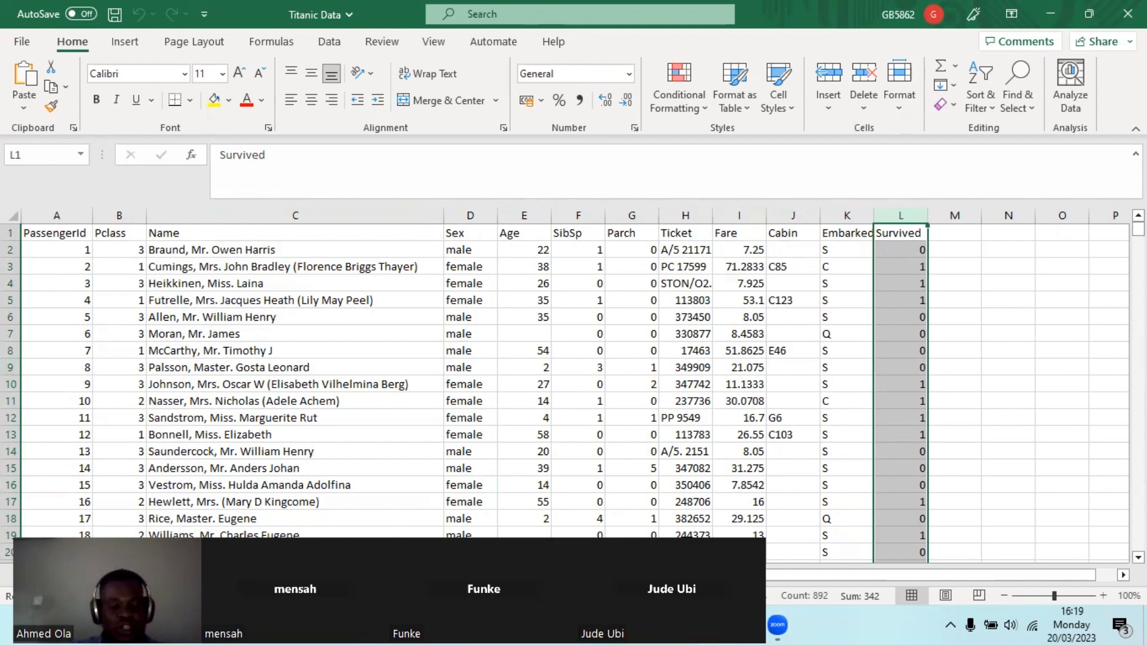
Show the worksheet explaining the column names, circle its heading in red, and clear the mark
{"action": "key", "text": "ctrl+Page_Down"}
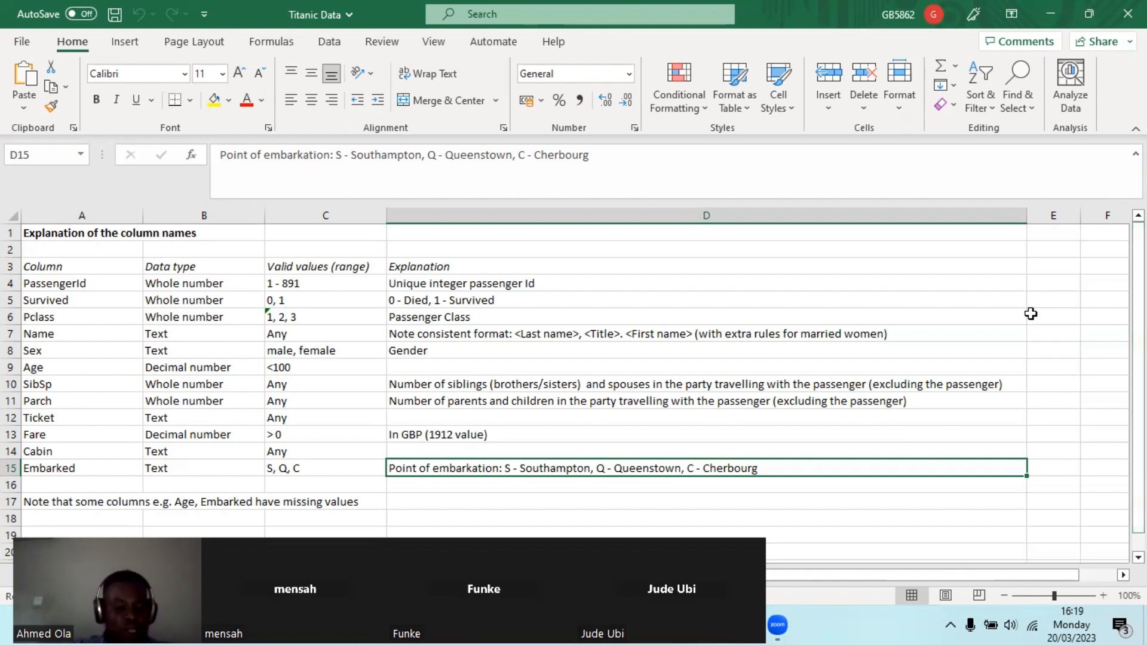
{"action": "mouse_move", "coordinate": [30, 224]}
{"action": "left_mouse_down"}
{"action": "mouse_move", "coordinate": [55, 214]}
{"action": "mouse_move", "coordinate": [230, 225]}
{"action": "mouse_move", "coordinate": [18, 251]}
{"action": "left_mouse_up"}
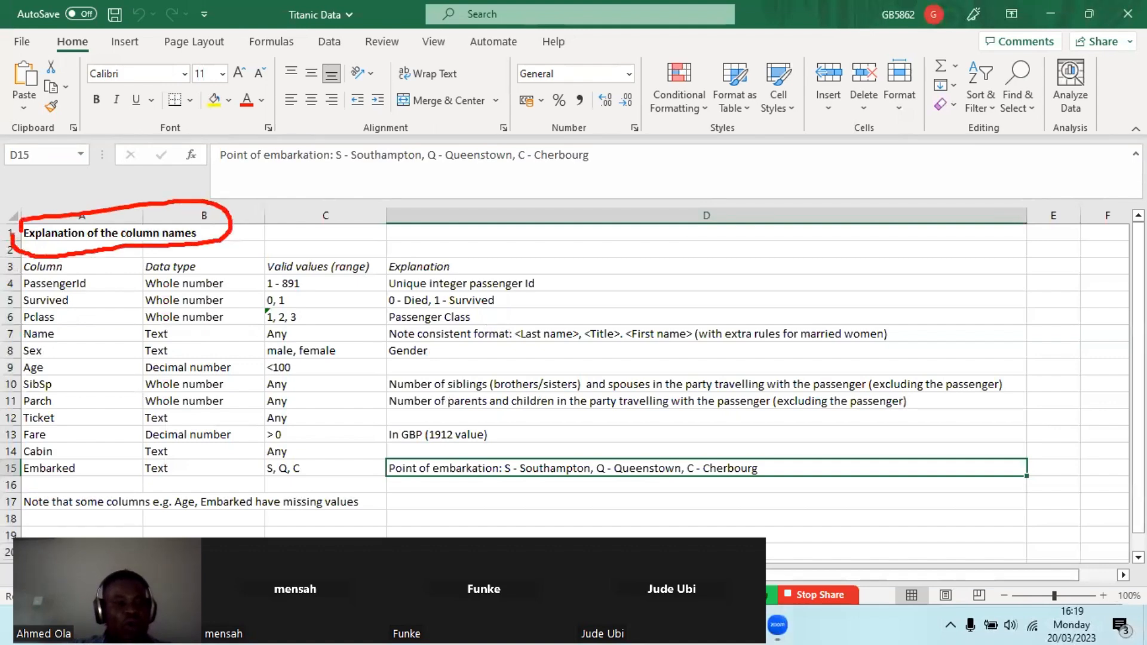
{"action": "key", "text": "Escape"}
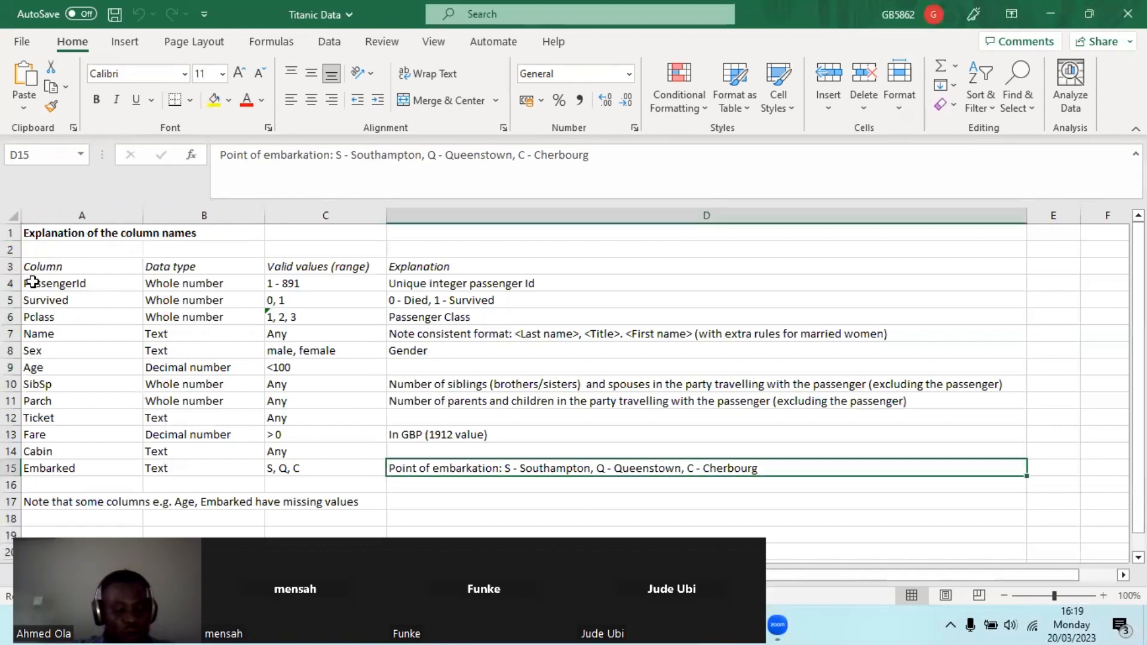
Frame the Column, Data type, Valid values (range) and Explanation columns in red, one after another
{"action": "mouse_move", "coordinate": [18, 254]}
{"action": "left_mouse_down"}
{"action": "mouse_move", "coordinate": [114, 359]}
{"action": "mouse_move", "coordinate": [17, 495]}
{"action": "left_mouse_up"}
{"action": "mouse_move", "coordinate": [144, 257]}
{"action": "left_mouse_down"}
{"action": "mouse_move", "coordinate": [224, 290]}
{"action": "mouse_move", "coordinate": [260, 495]}
{"action": "left_mouse_up"}
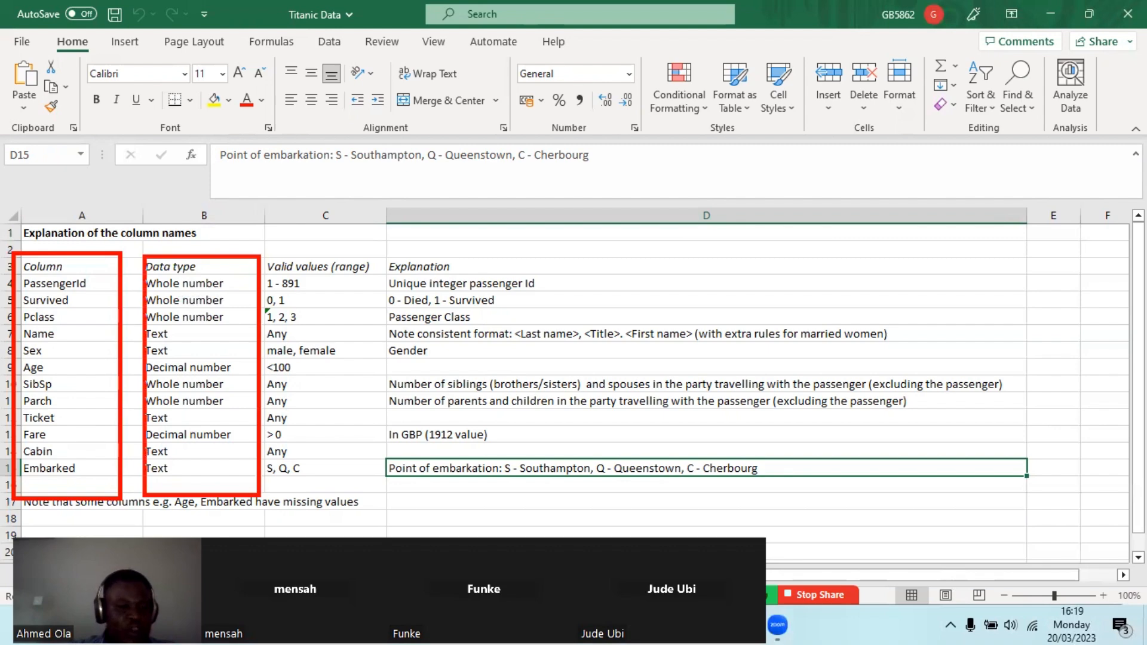
{"action": "mouse_move", "coordinate": [269, 254]}
{"action": "left_mouse_down"}
{"action": "mouse_move", "coordinate": [387, 312]}
{"action": "mouse_move", "coordinate": [388, 483]}
{"action": "left_mouse_up"}
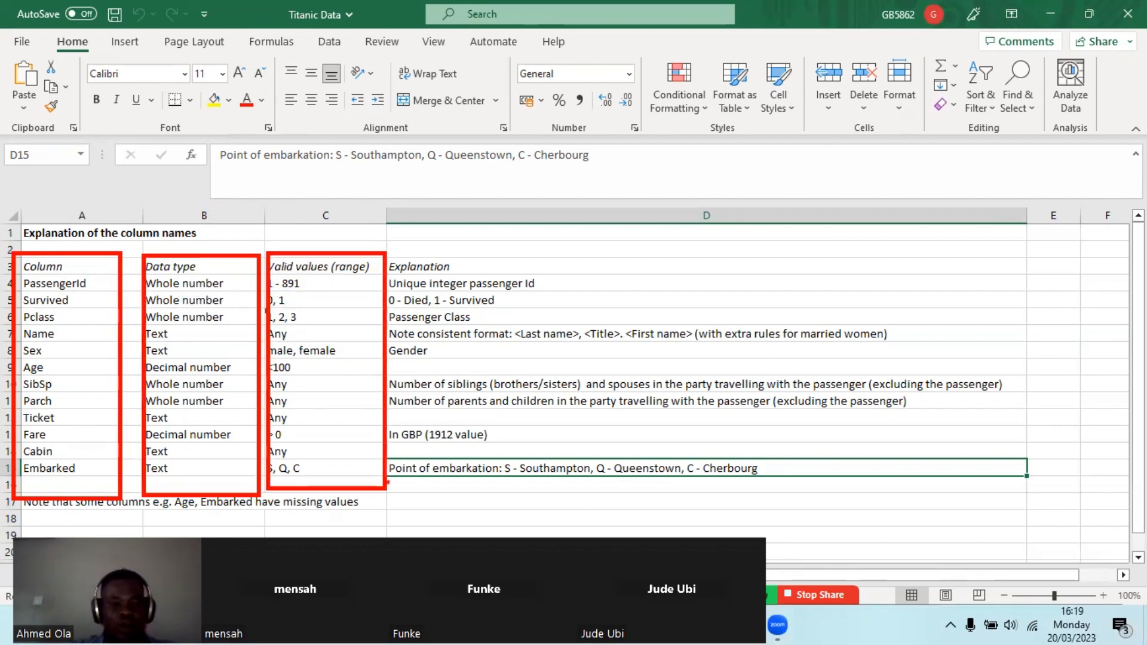
{"action": "mouse_move", "coordinate": [394, 251]}
{"action": "left_mouse_down"}
{"action": "mouse_move", "coordinate": [610, 441]}
{"action": "mouse_move", "coordinate": [1014, 495]}
{"action": "mouse_move", "coordinate": [1032, 485]}
{"action": "left_mouse_up"}
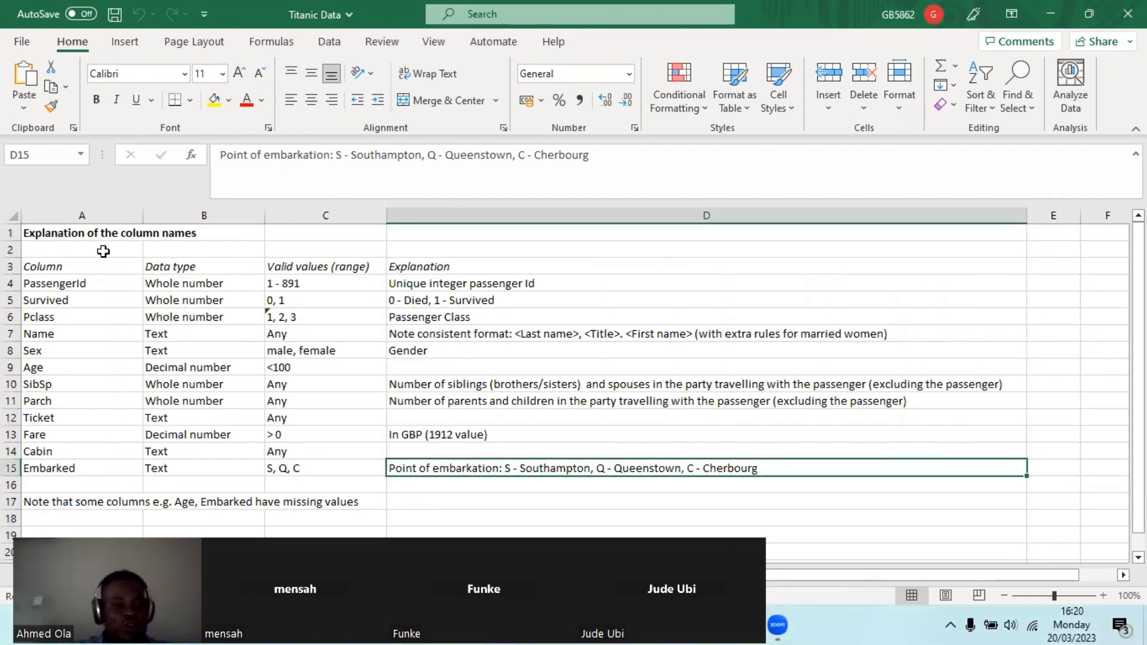
Review the definitions of PassengerId and Survived, covering their data type, valid values and explanation
{"action": "mouse_move", "coordinate": [61, 286]}
{"action": "left_mouse_down"}
{"action": "mouse_move", "coordinate": [338, 285]}
{"action": "mouse_move", "coordinate": [391, 299]}
{"action": "mouse_move", "coordinate": [458, 284]}
{"action": "mouse_move", "coordinate": [396, 296]}
{"action": "left_mouse_up"}
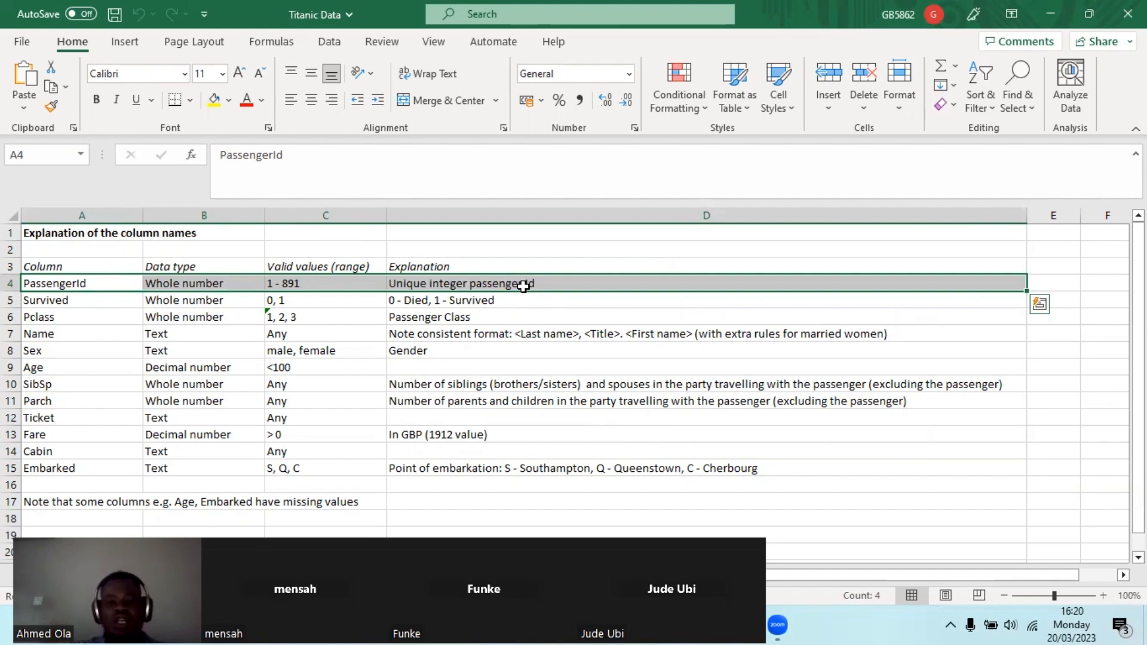
{"action": "left_click", "coordinate": [11, 299]}
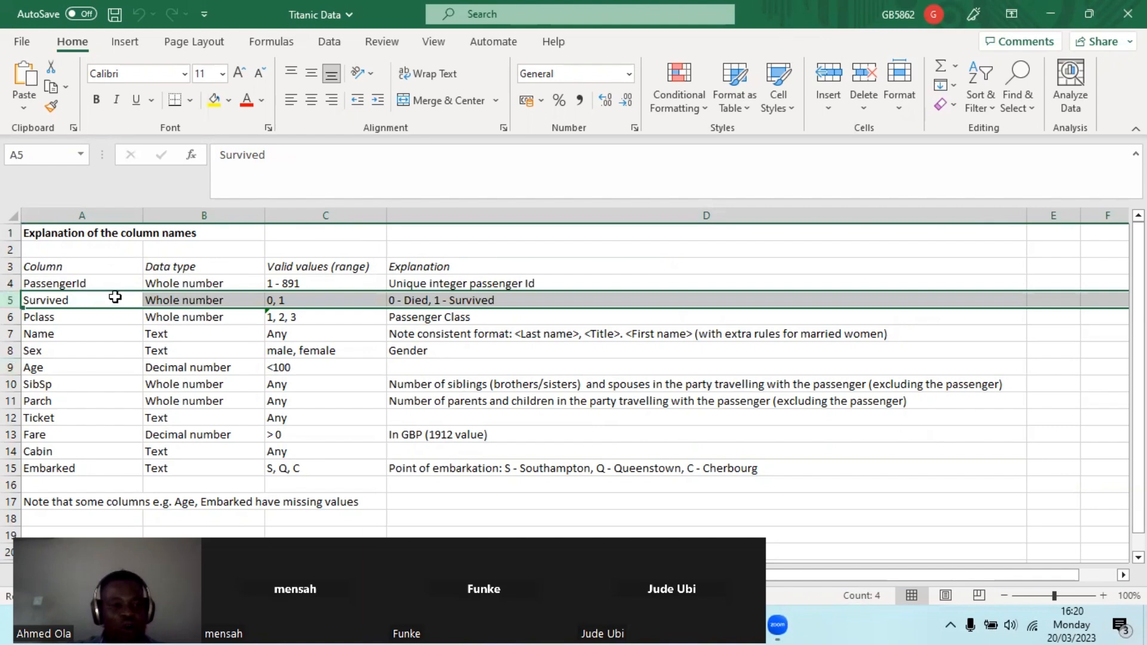
{"action": "left_click", "coordinate": [174, 297]}
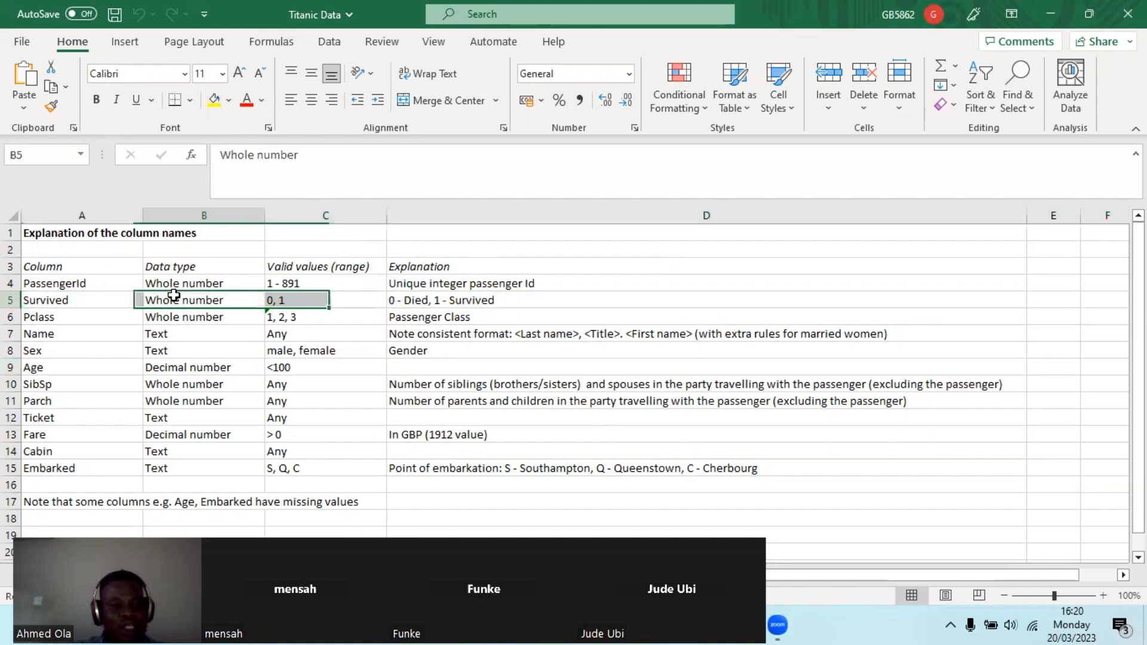
{"action": "left_click", "coordinate": [291, 298]}
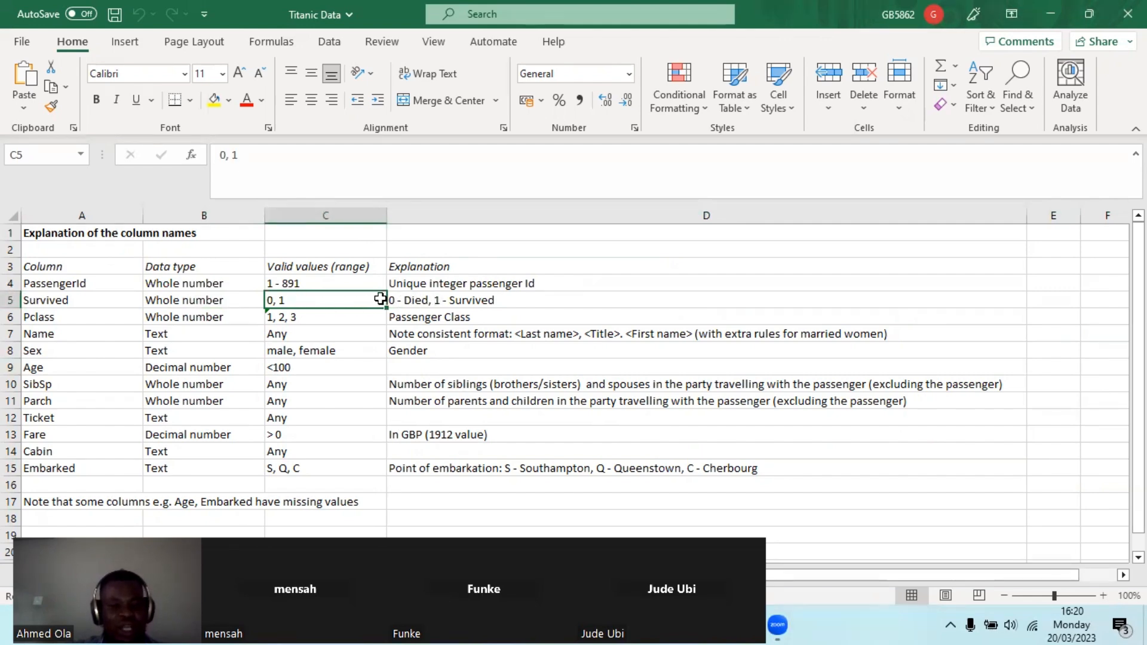
{"action": "left_click", "coordinate": [487, 303]}
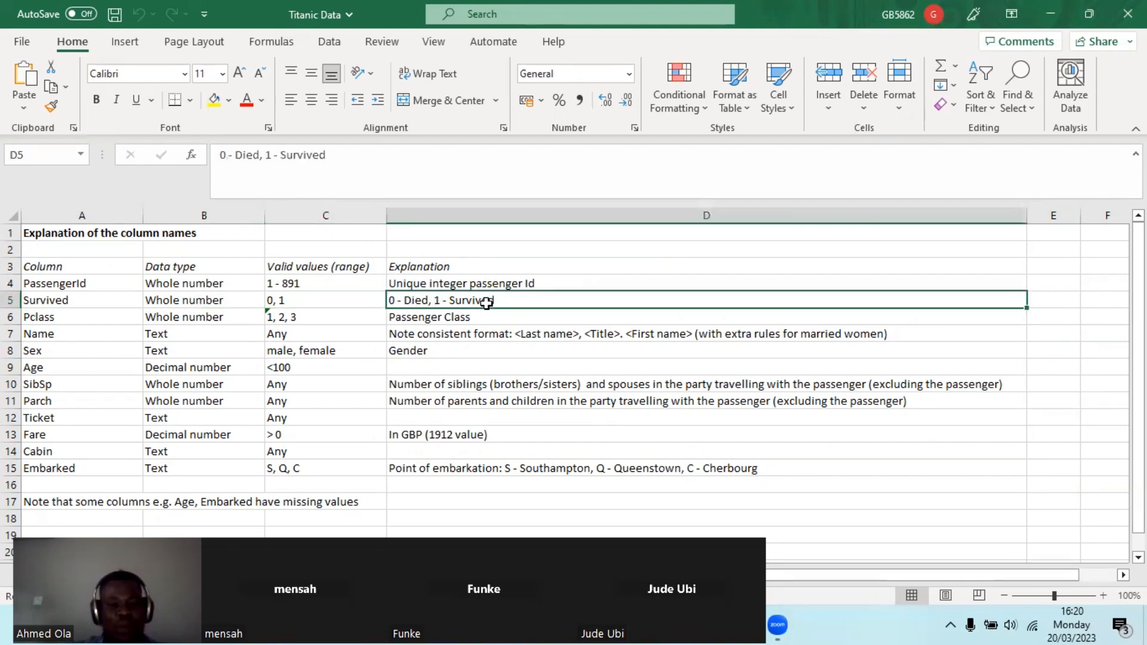
Review the definitions of Pclass and Name, including the data type, valid values and format note given for Name
{"action": "left_click", "coordinate": [11, 317]}
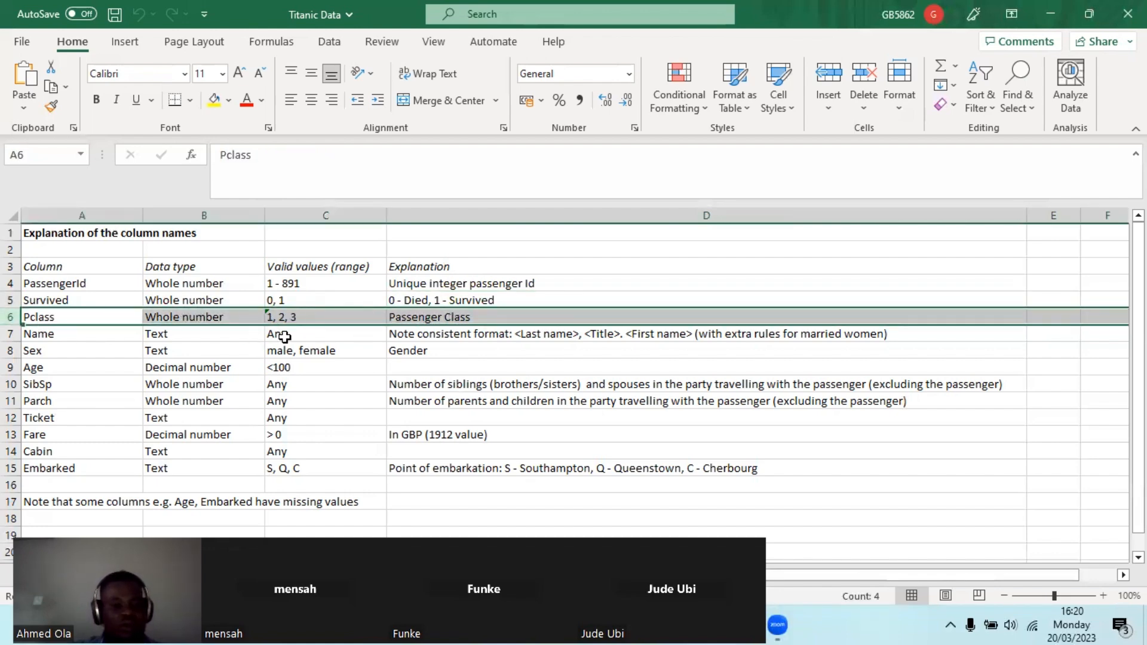
{"action": "left_click", "coordinate": [11, 333]}
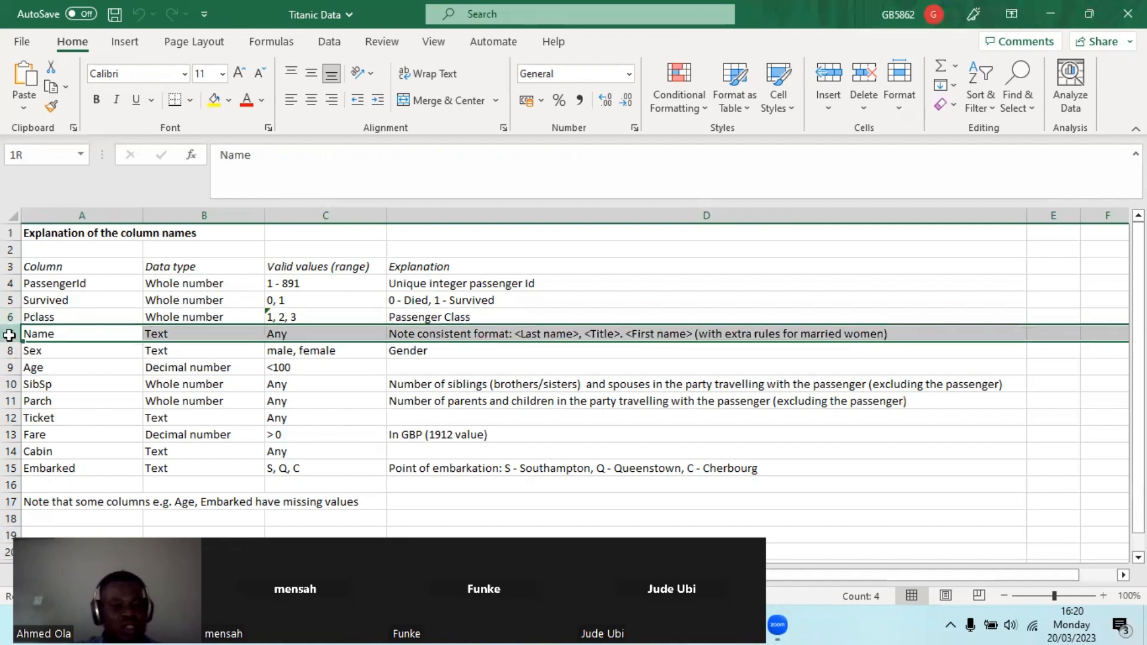
{"action": "left_click", "coordinate": [197, 330]}
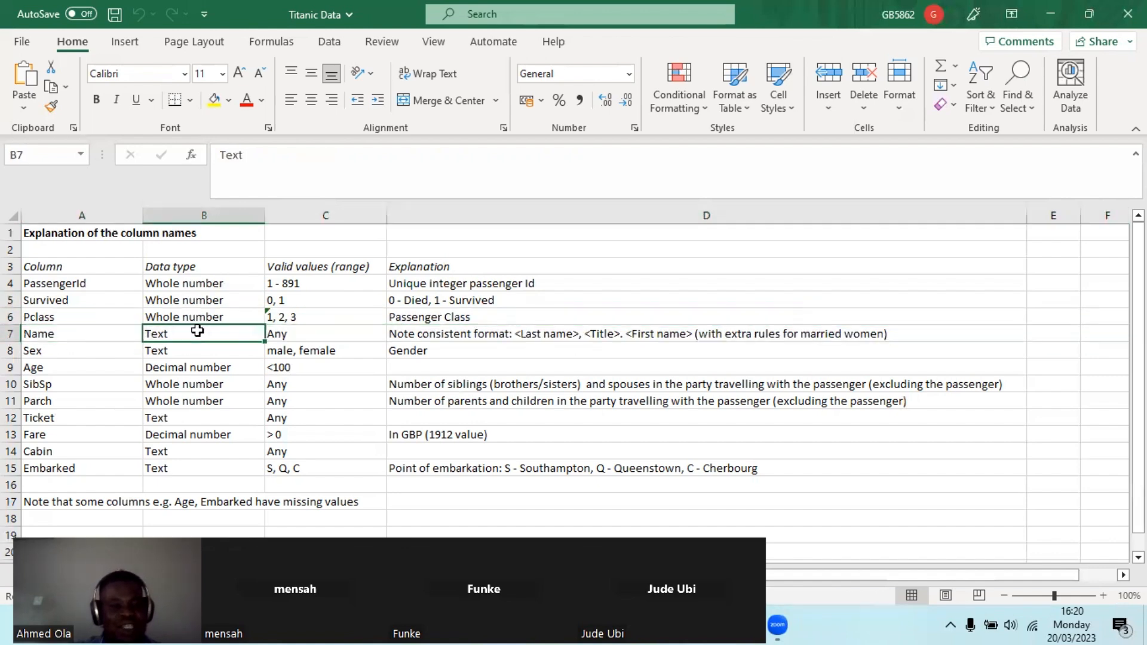
{"action": "left_click", "coordinate": [313, 332]}
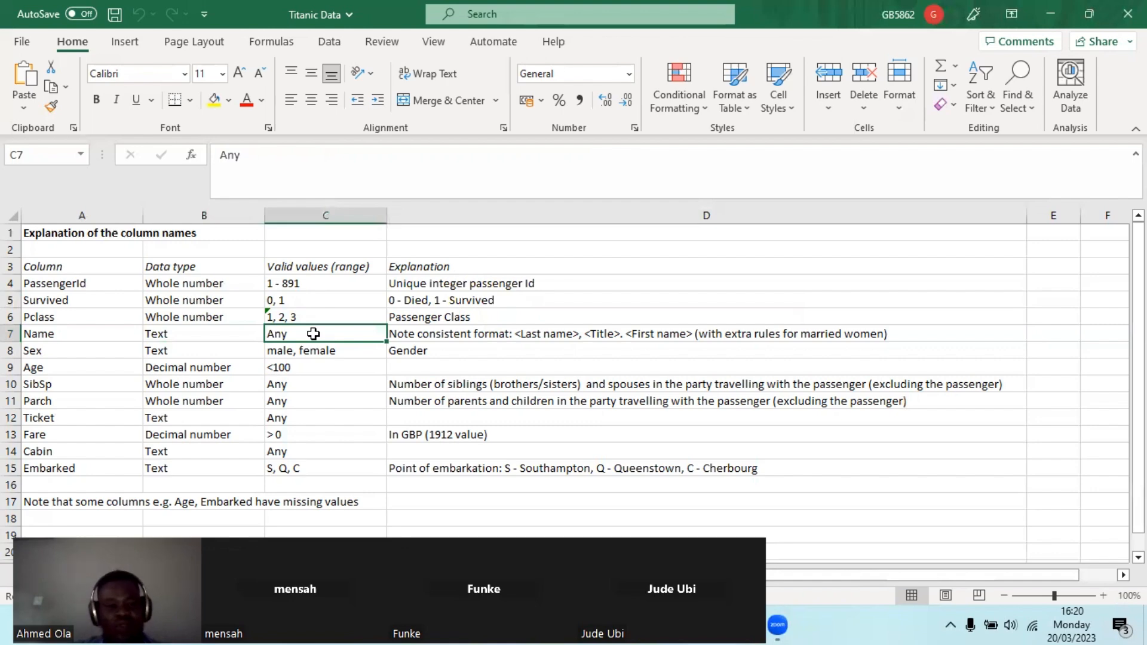
{"action": "left_click", "coordinate": [430, 334]}
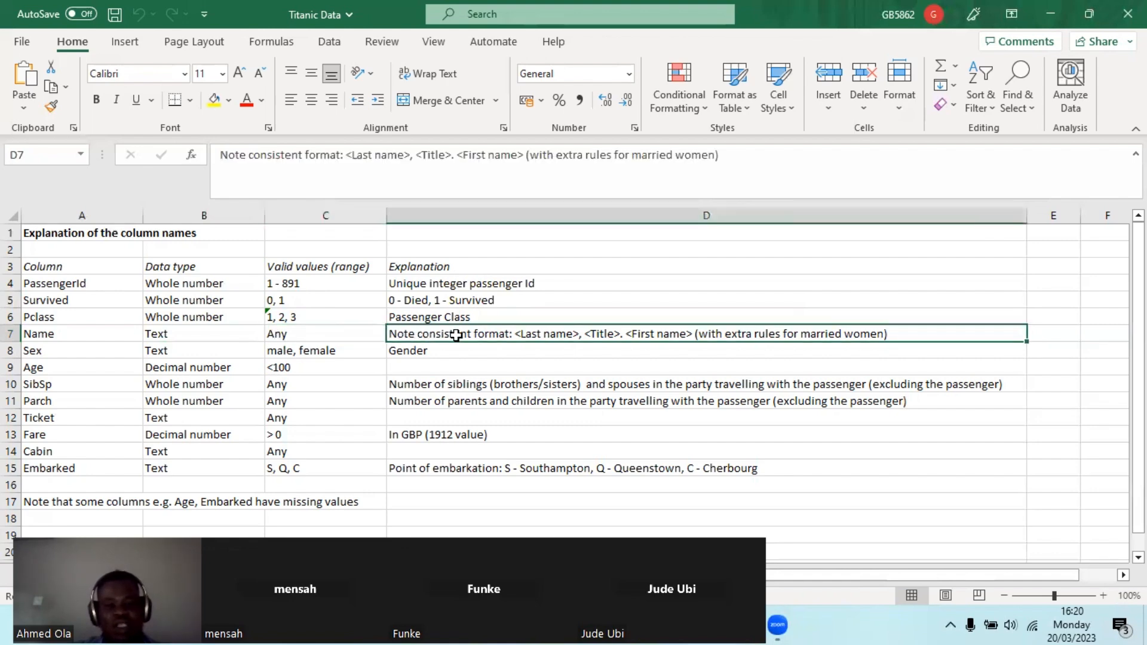
Review the definitions of Sex and Age, checking the data type, valid values and explanation given for Sex
{"action": "left_click", "coordinate": [10, 351]}
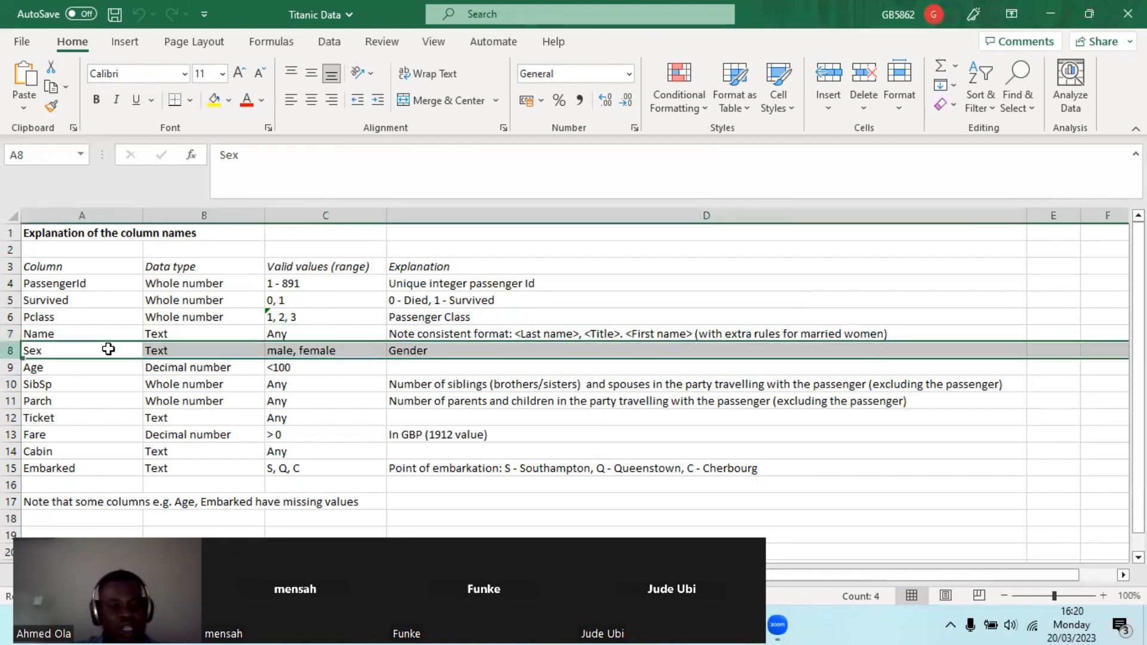
{"action": "left_click", "coordinate": [179, 350]}
{"action": "left_click", "coordinate": [305, 346]}
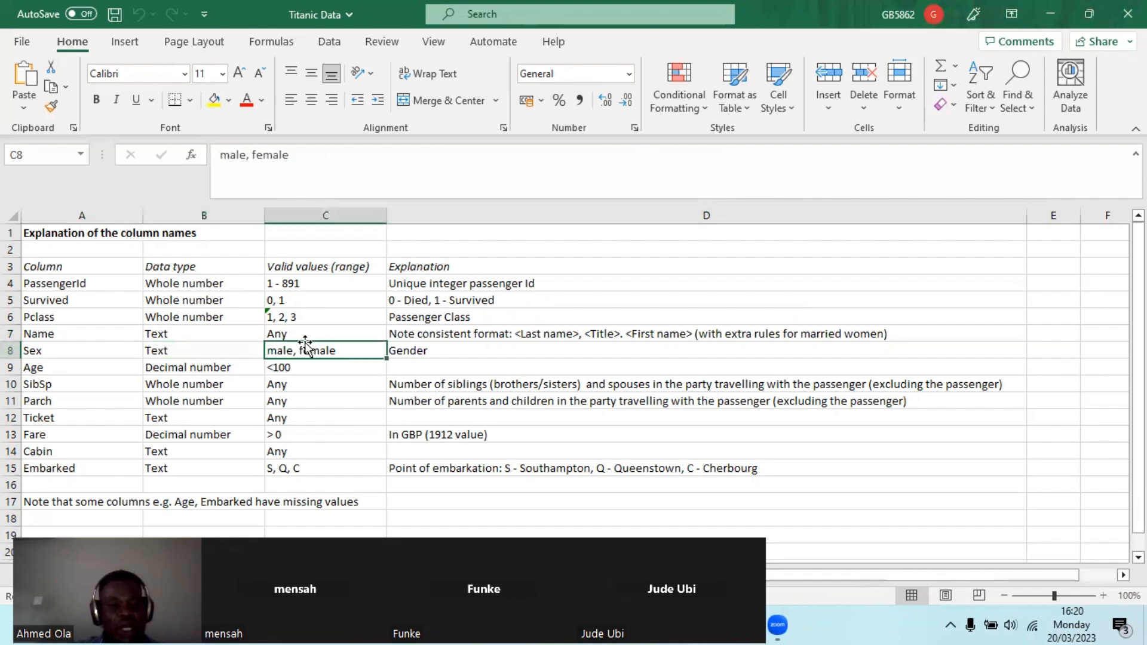
{"action": "left_click", "coordinate": [444, 352]}
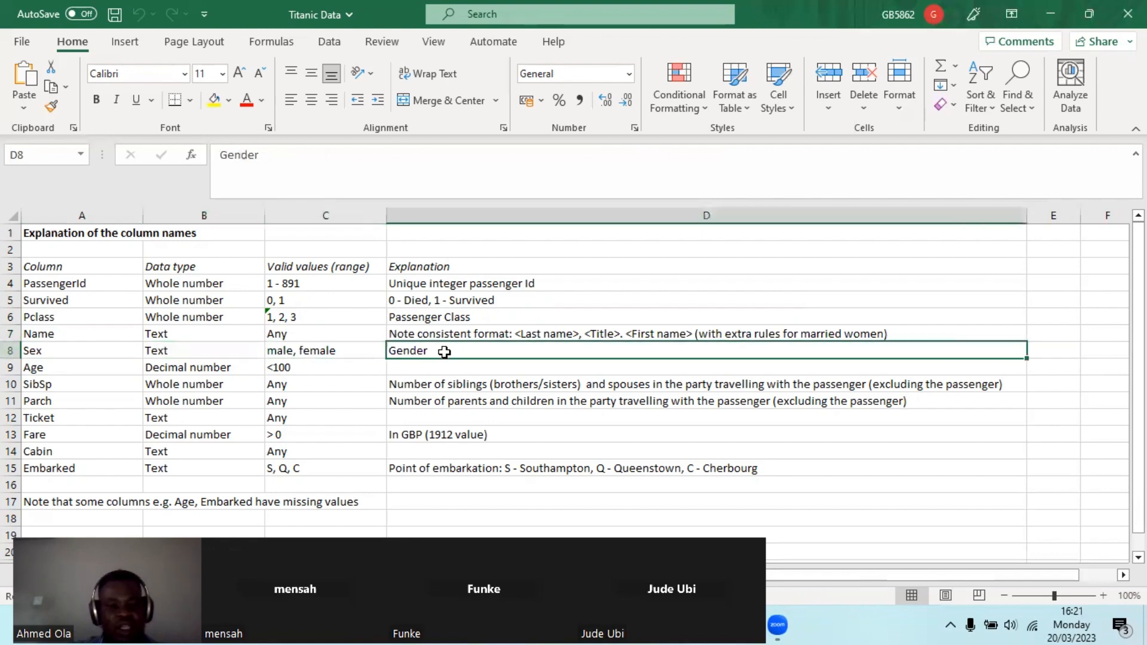
{"action": "left_click", "coordinate": [11, 368]}
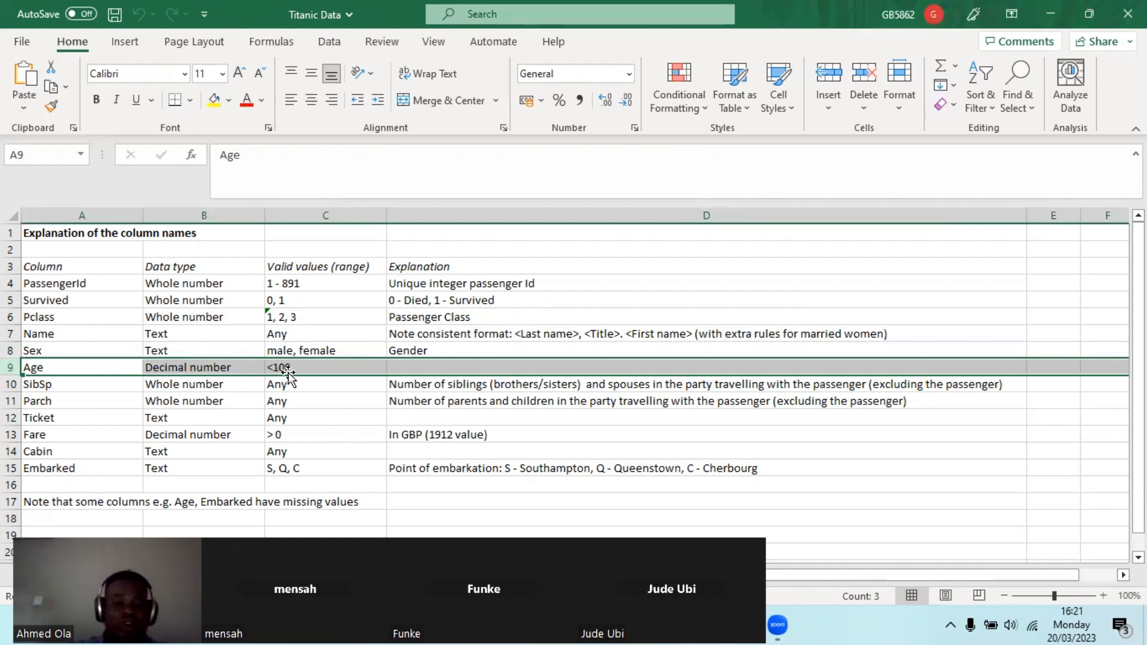
Go through the definition rows for SibSp, Parch, Ticket, Fare, Cabin and Embarked one by one
{"action": "left_click", "coordinate": [12, 385]}
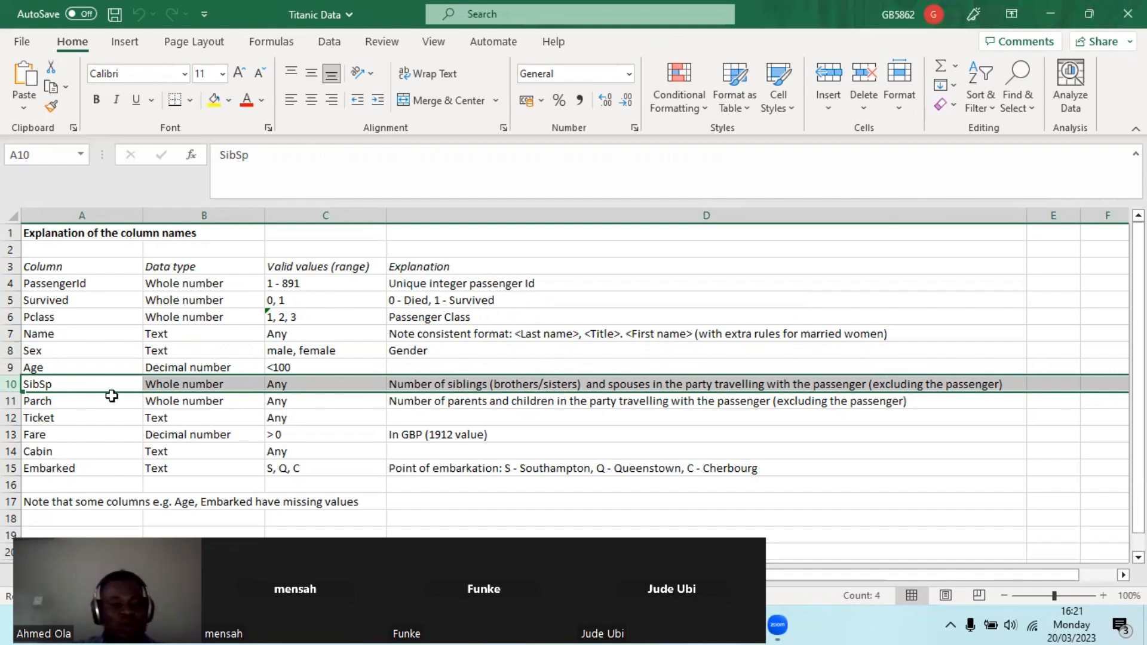
{"action": "left_click", "coordinate": [9, 402]}
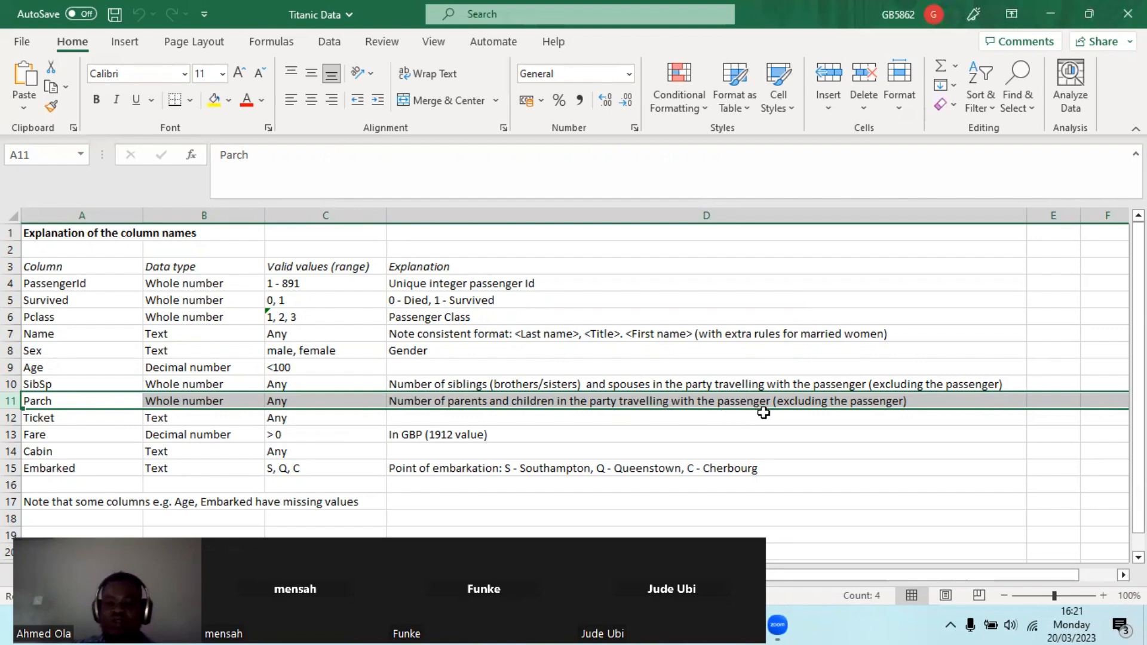
{"action": "left_click", "coordinate": [12, 418]}
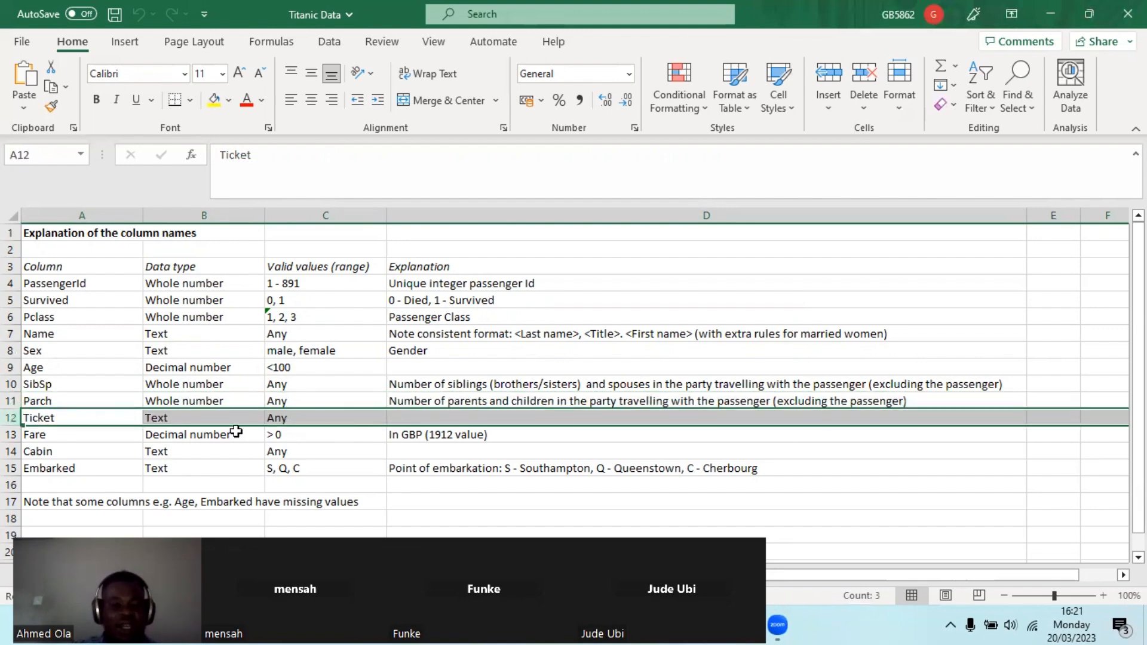
{"action": "left_click", "coordinate": [12, 435]}
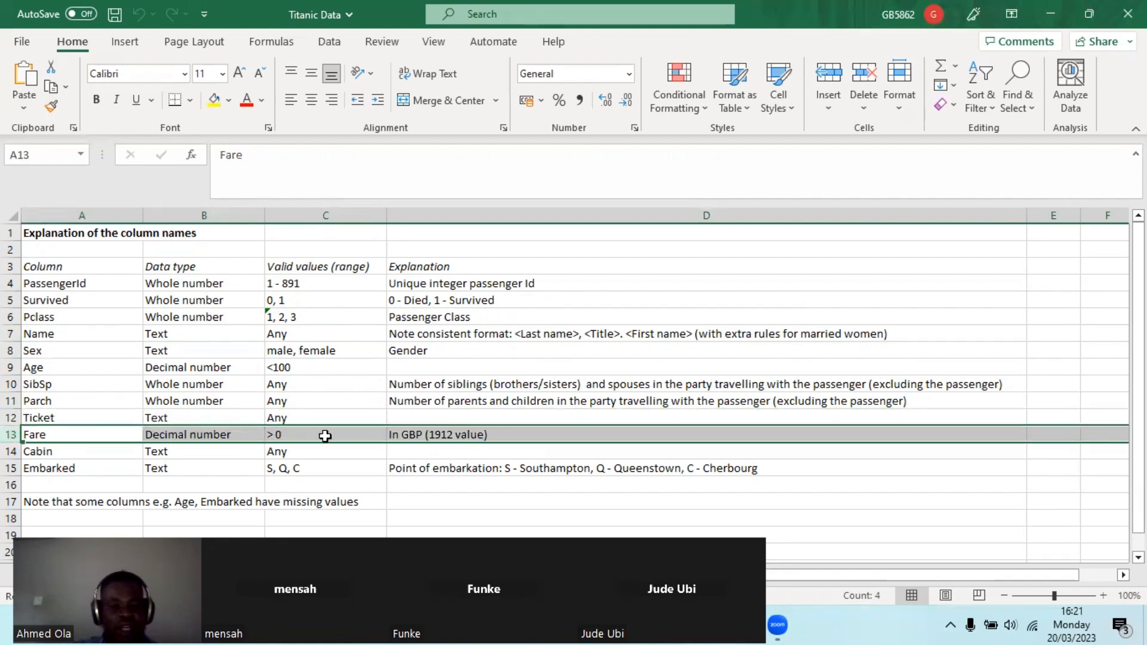
{"action": "left_click", "coordinate": [7, 451]}
{"action": "left_click", "coordinate": [9, 468]}
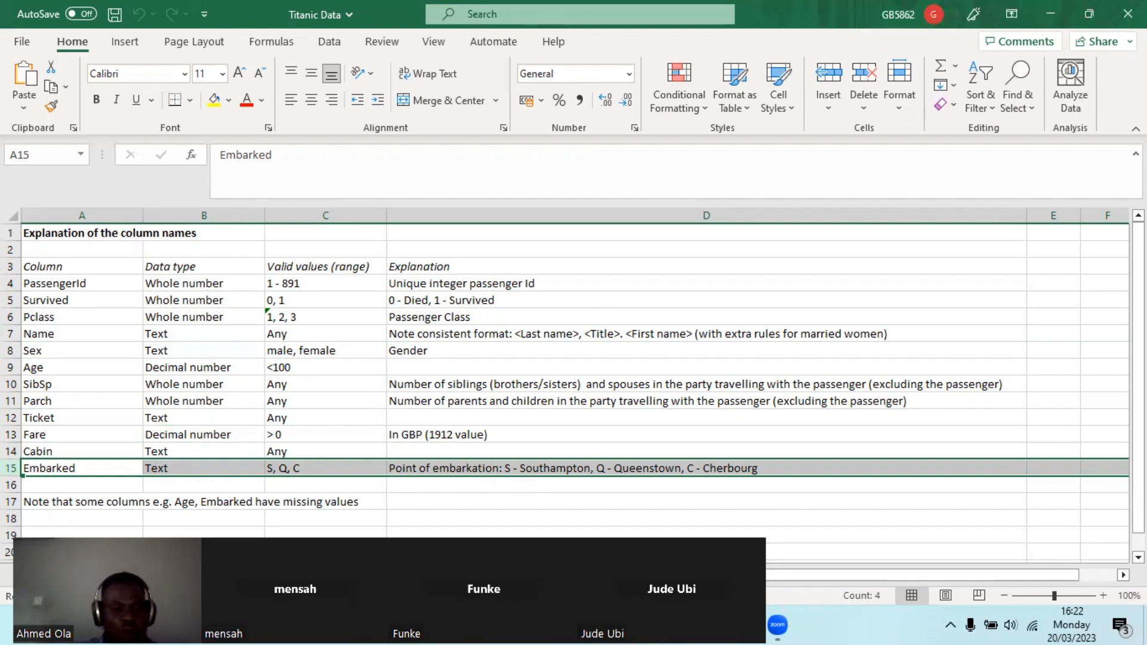
Switch between the column explanations and the passenger data worksheet, ending on the passenger data, and skim its rows
{"action": "key", "text": "ctrl+Page_Up"}
{"action": "key", "text": "ctrl+Page_Down"}
{"action": "key", "text": "ctrl+Page_Up"}
{"action": "key", "text": "ctrl+Page_Down"}
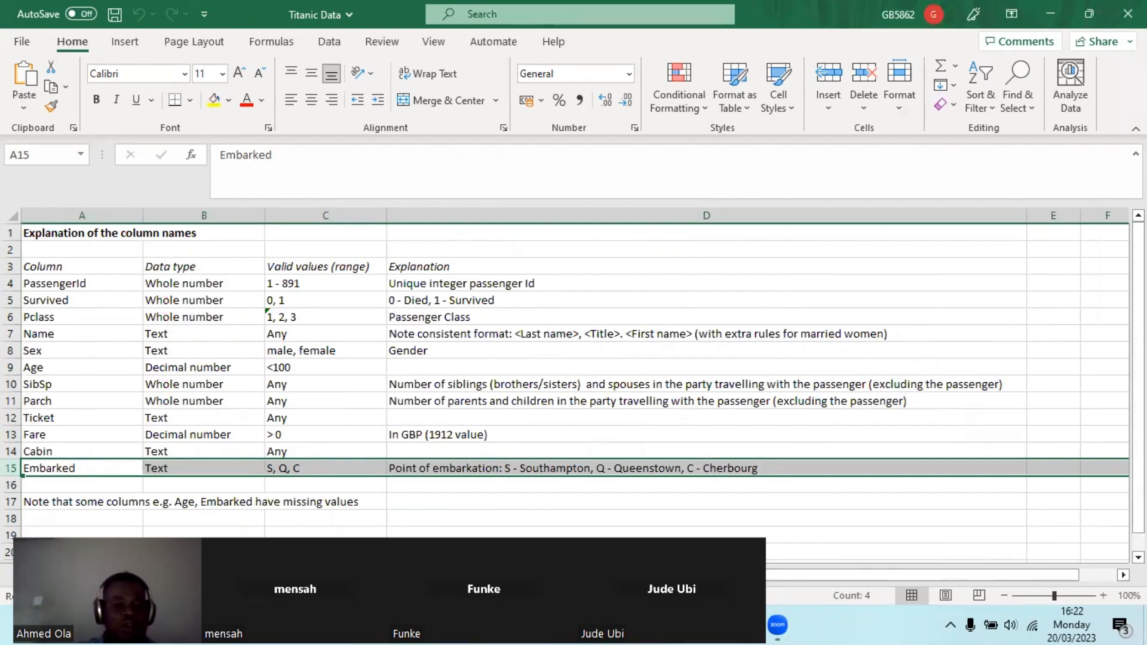
{"action": "key", "text": "ctrl+Page_Up"}
{"action": "scroll", "coordinate": [128, 332], "scroll_direction": "down", "scroll_amount": 14}
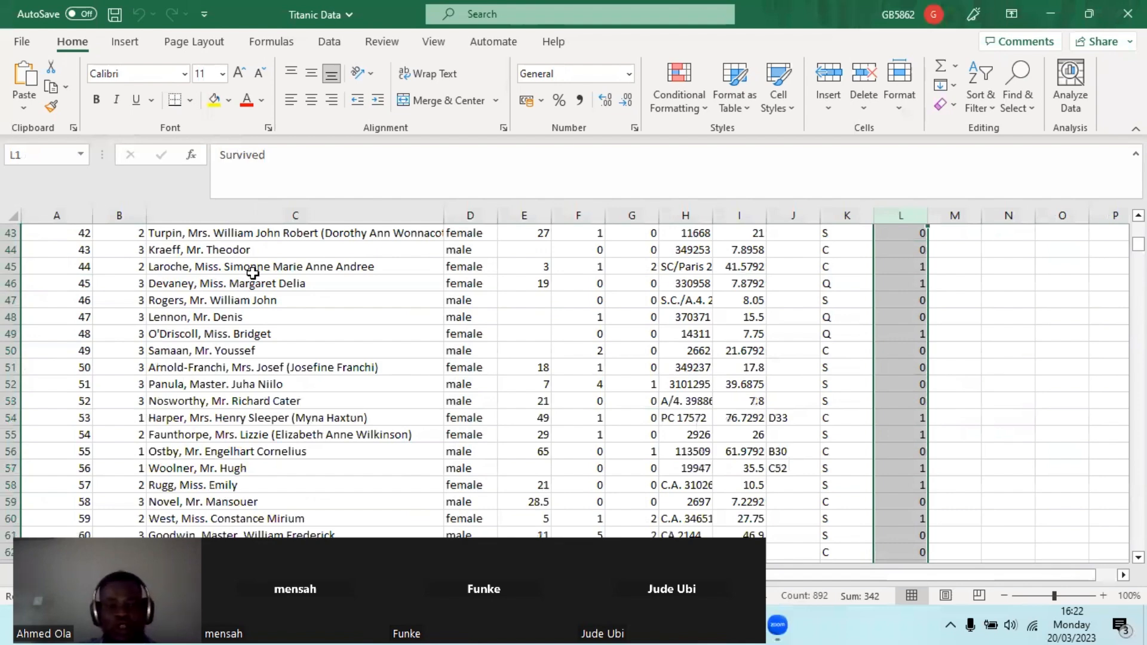
{"action": "scroll", "coordinate": [249, 250], "scroll_direction": "up", "scroll_amount": 14}
Examine the PassengerId, Pclass and Name columns in the passenger data and skim the passenger rows before returning to the headers
{"action": "left_click", "coordinate": [69, 210]}
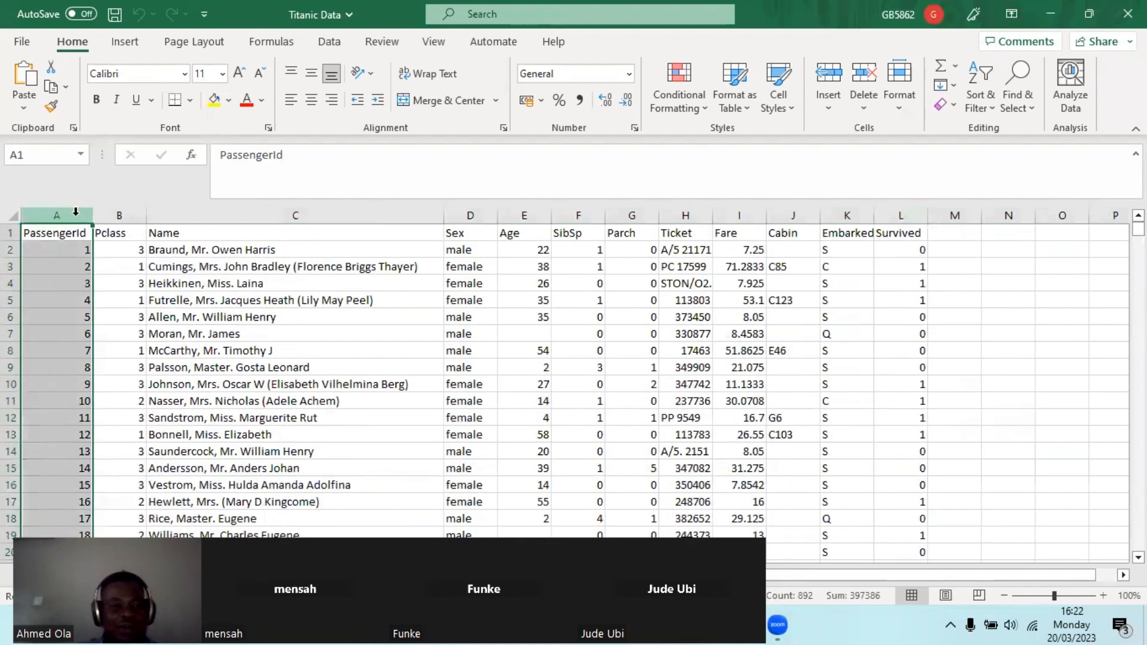
{"action": "left_click", "coordinate": [114, 214]}
{"action": "left_click", "coordinate": [233, 215]}
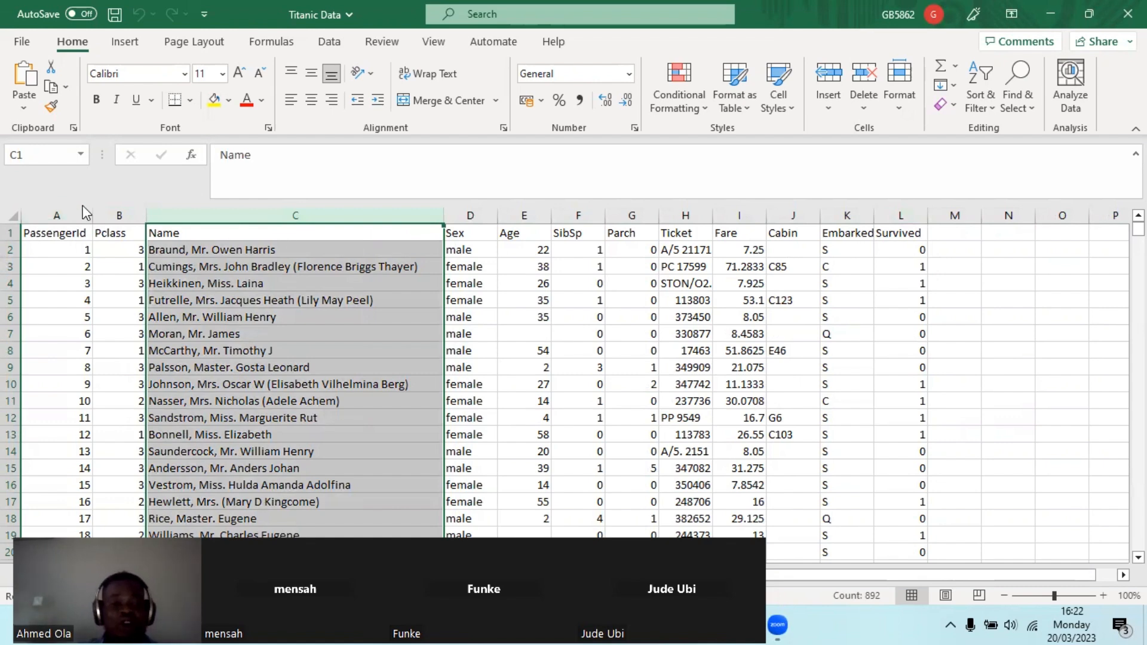
{"action": "left_click", "coordinate": [114, 212]}
{"action": "left_click", "coordinate": [198, 215]}
{"action": "left_click", "coordinate": [423, 233]}
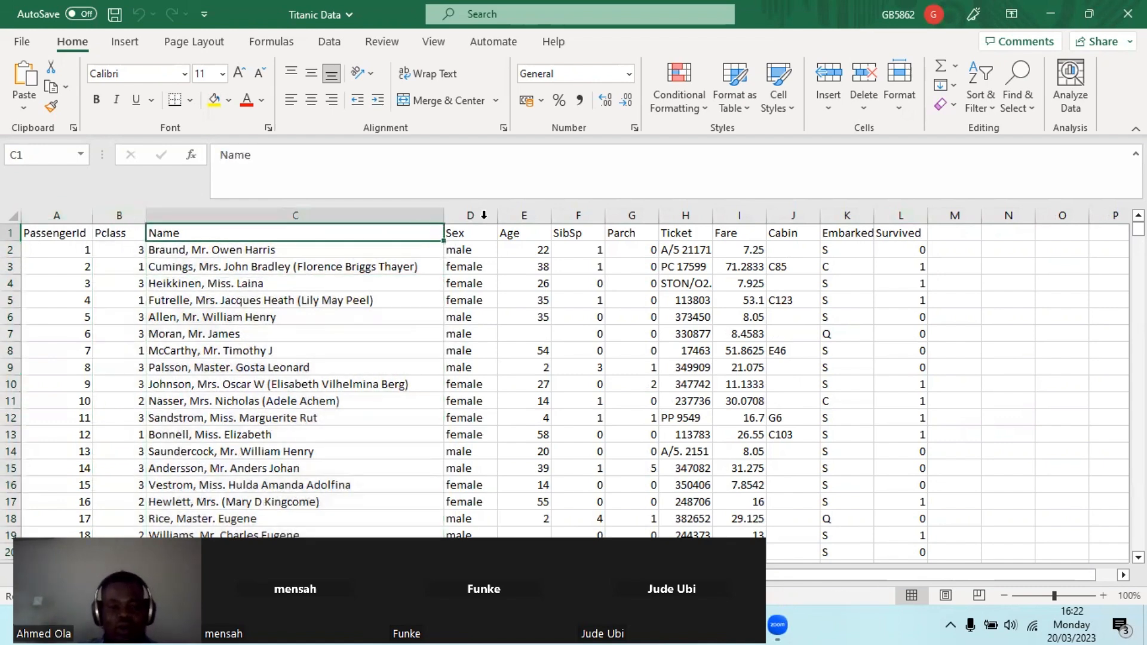
{"action": "scroll", "coordinate": [222, 325], "scroll_direction": "down", "scroll_amount": 20}
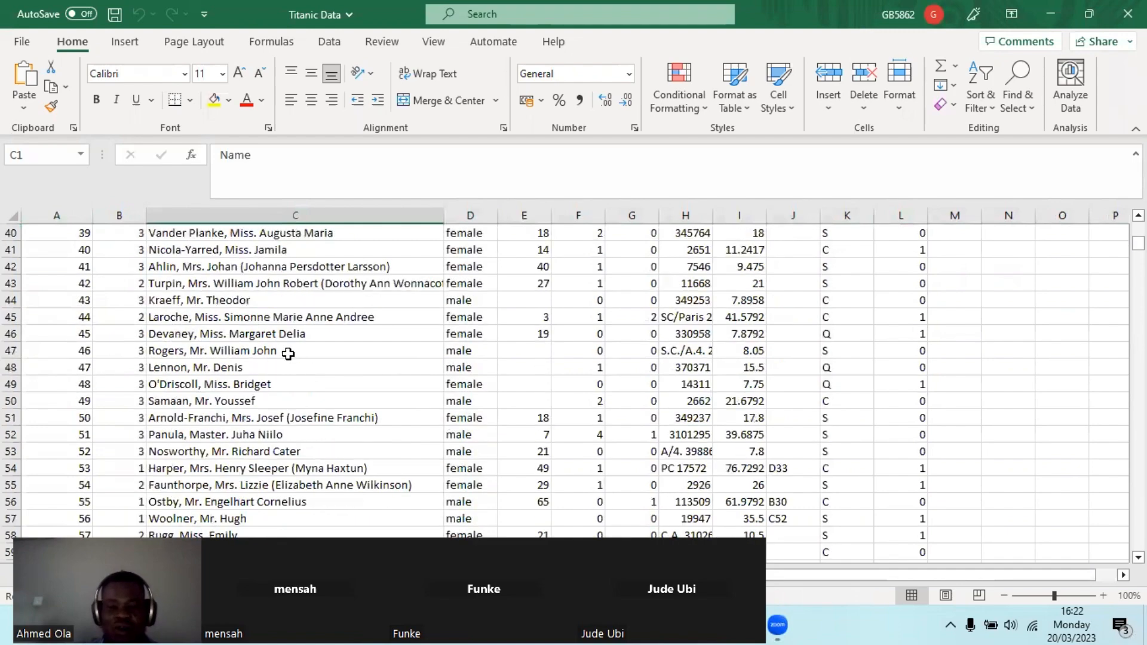
{"action": "scroll", "coordinate": [341, 313], "scroll_direction": "up", "scroll_amount": 3}
{"action": "scroll", "coordinate": [342, 314], "scroll_direction": "up", "scroll_amount": 4}
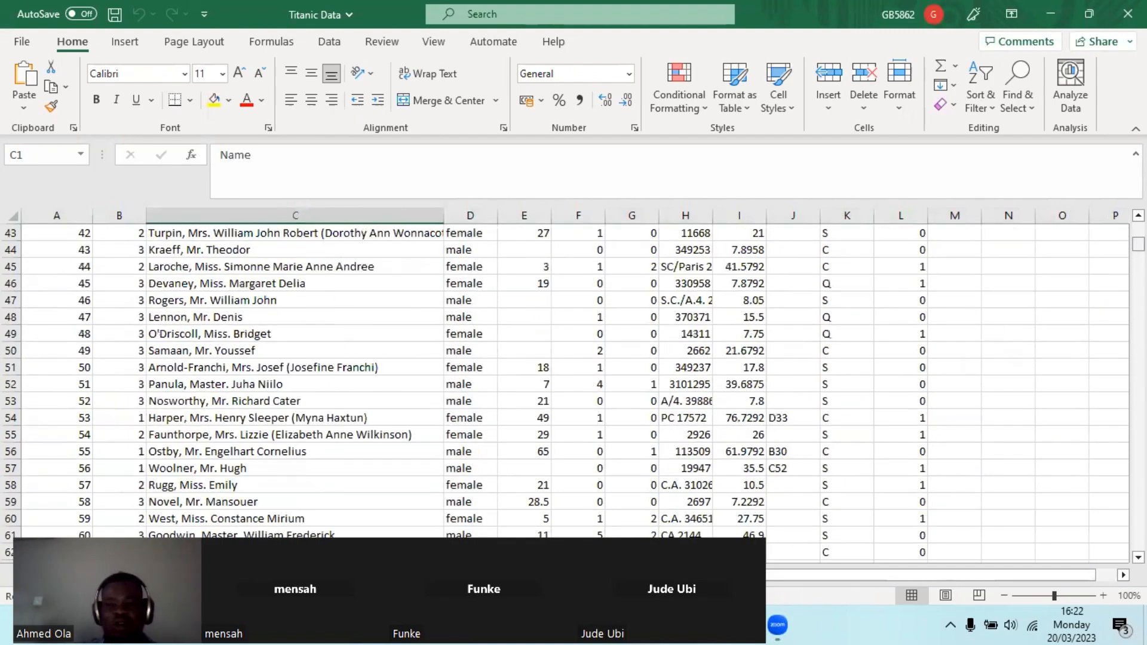
{"action": "scroll", "coordinate": [342, 314], "scroll_direction": "up", "scroll_amount": 14}
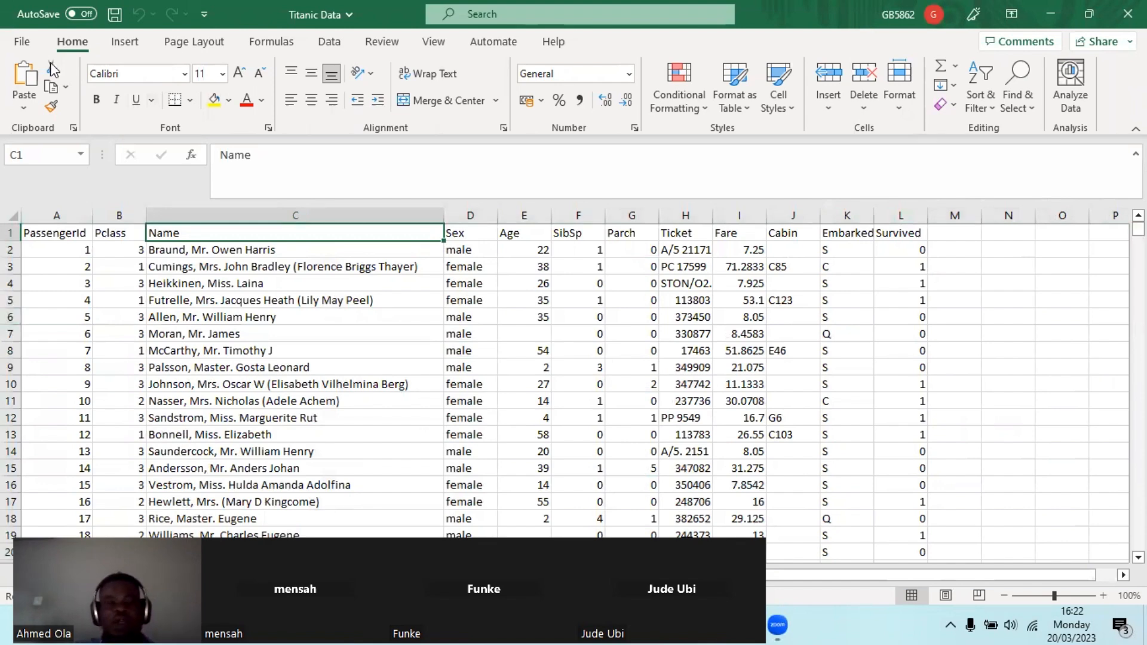
Switch to Power BI Desktop, frame the group of data connectors from Get data to Recent sources in red, and clear the mark
{"action": "key", "text": "alt+Tab"}
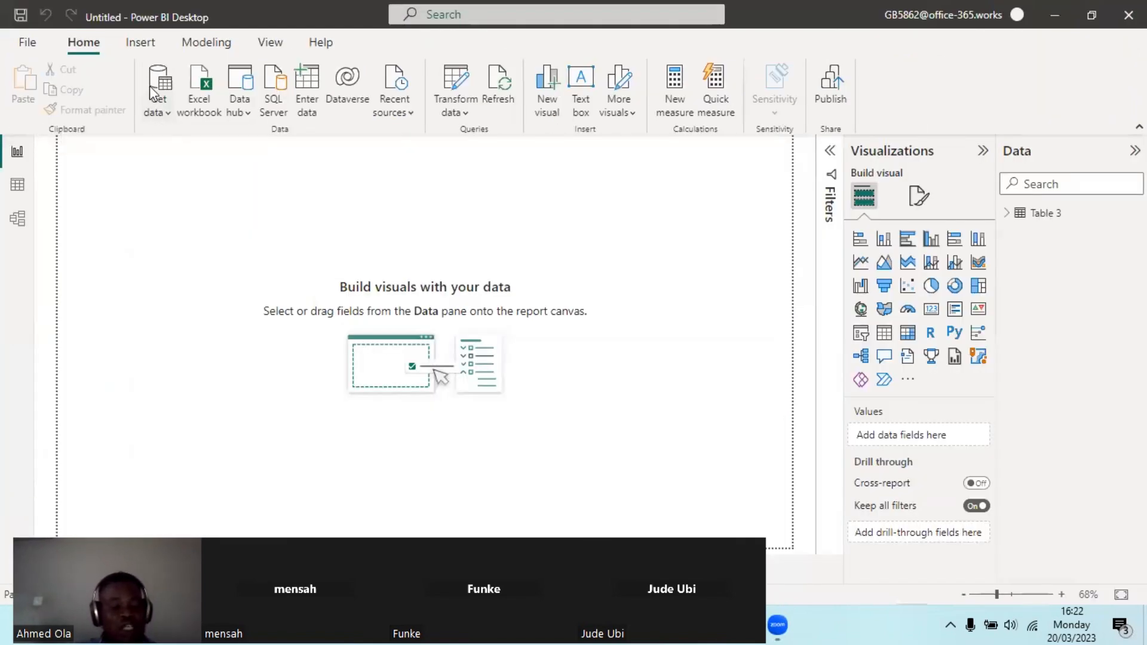
{"action": "key", "text": "ctrl+2"}
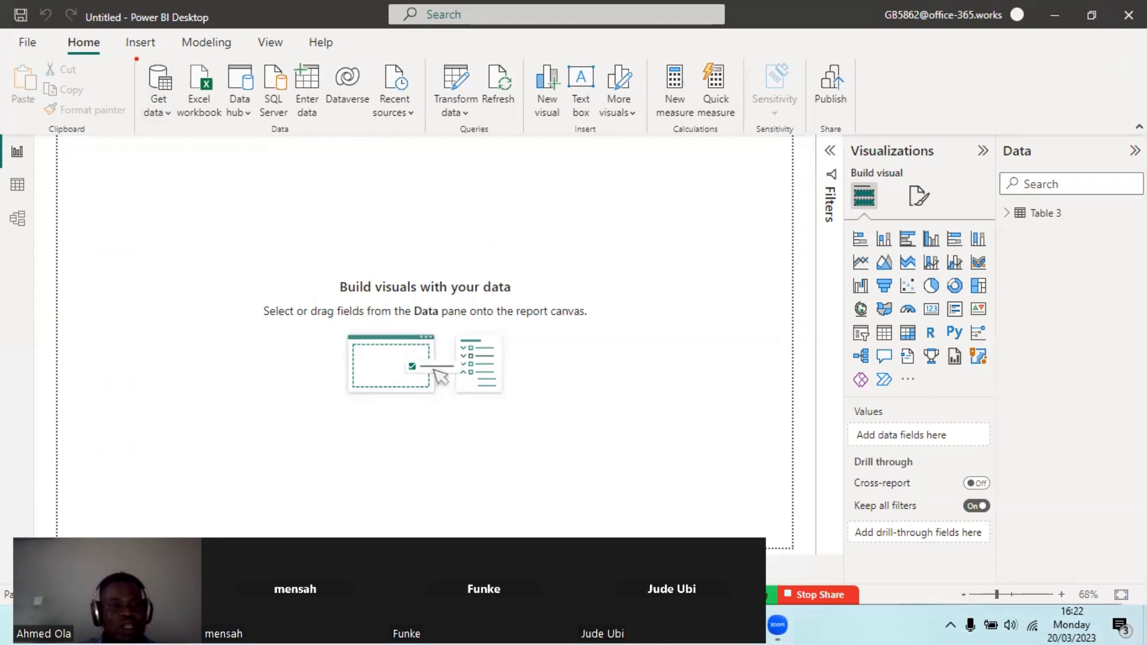
{"action": "mouse_move", "coordinate": [137, 58]}
{"action": "left_mouse_down"}
{"action": "mouse_move", "coordinate": [184, 112]}
{"action": "mouse_move", "coordinate": [425, 125]}
{"action": "left_mouse_up"}
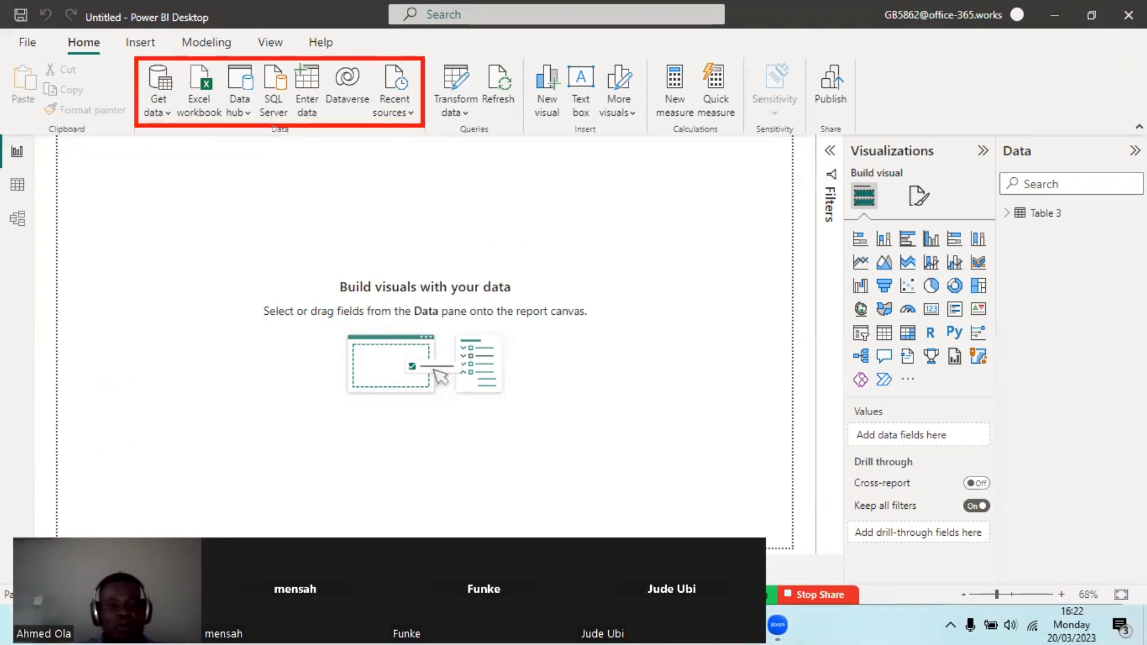
{"action": "key", "text": "Escape"}
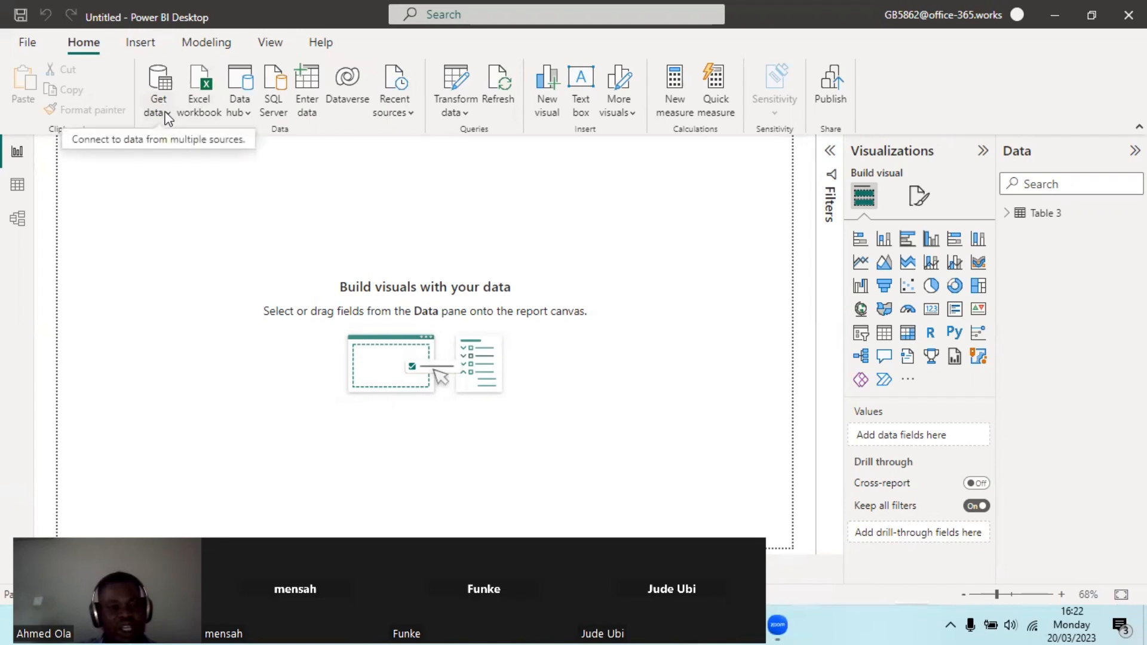
Connect to the Excel workbook Titanic Data from the datasets folder so its contents load in the Navigator
{"action": "left_click", "coordinate": [197, 101]}
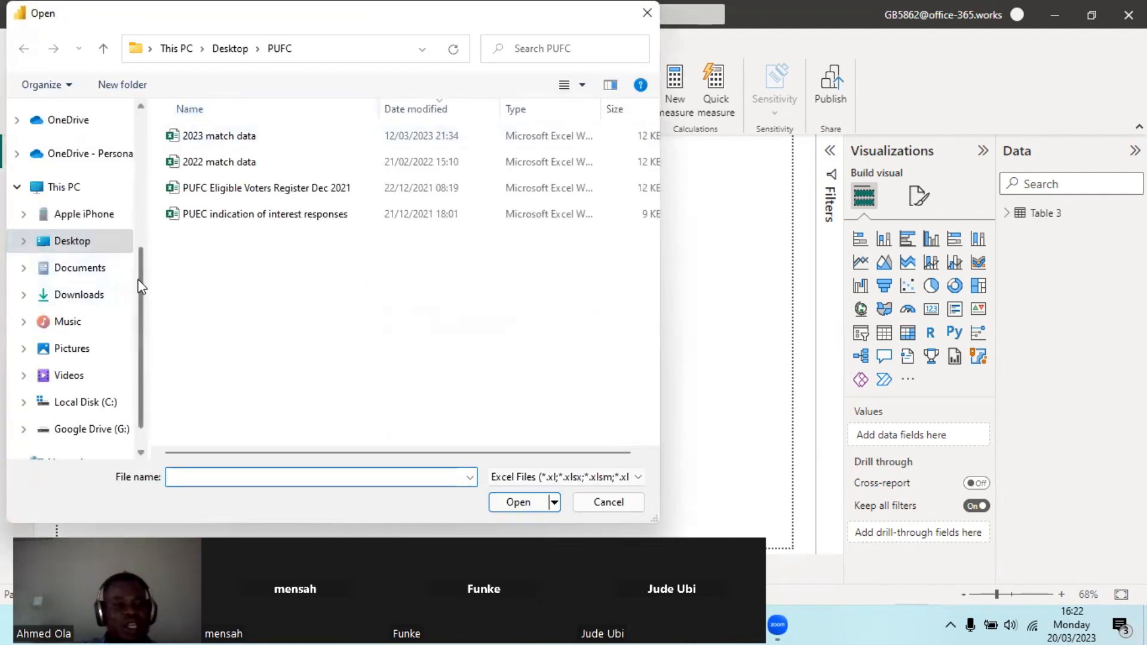
{"action": "scroll", "coordinate": [134, 212], "scroll_direction": "up", "scroll_amount": 2}
{"action": "scroll", "coordinate": [134, 211], "scroll_direction": "up", "scroll_amount": 1}
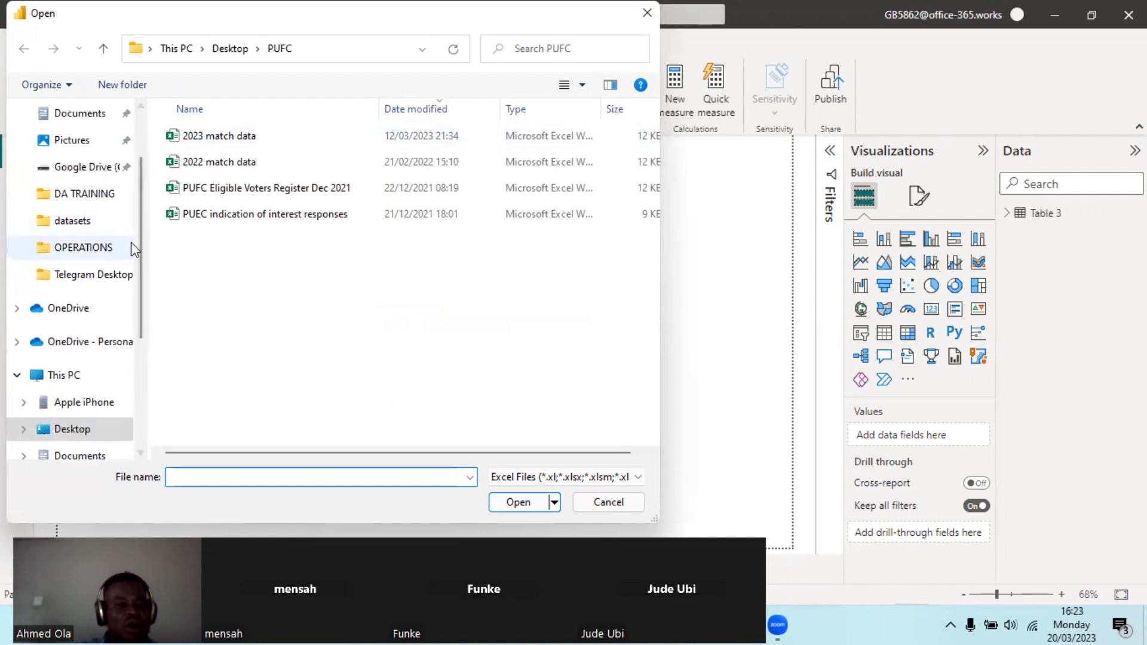
{"action": "left_click", "coordinate": [99, 222]}
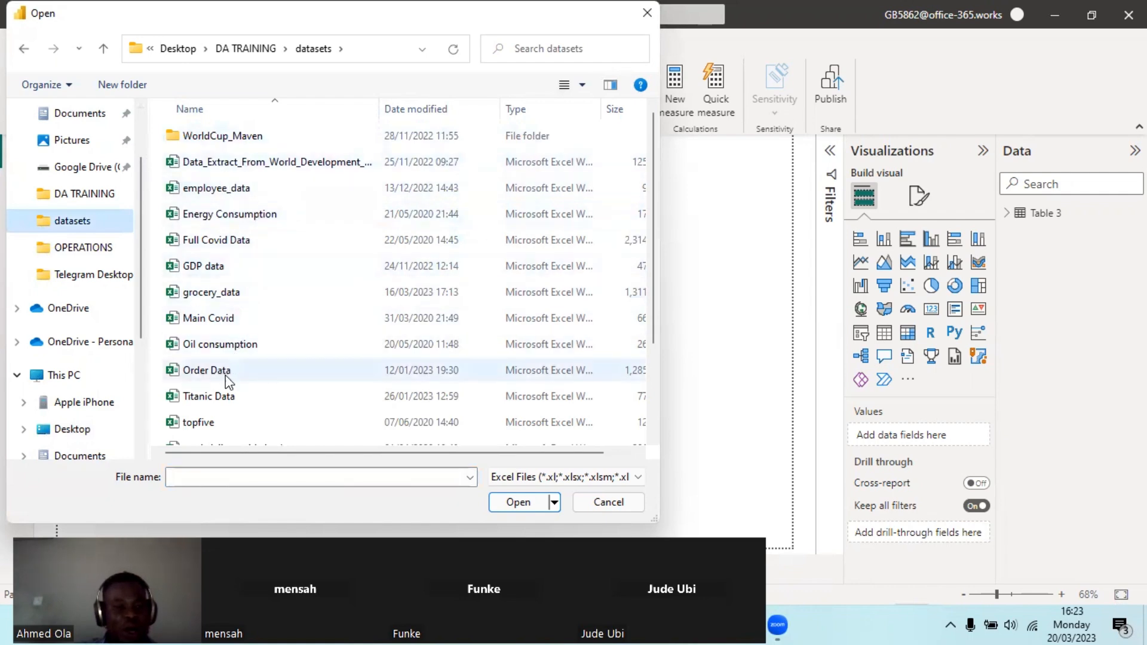
{"action": "double_click", "coordinate": [232, 396]}
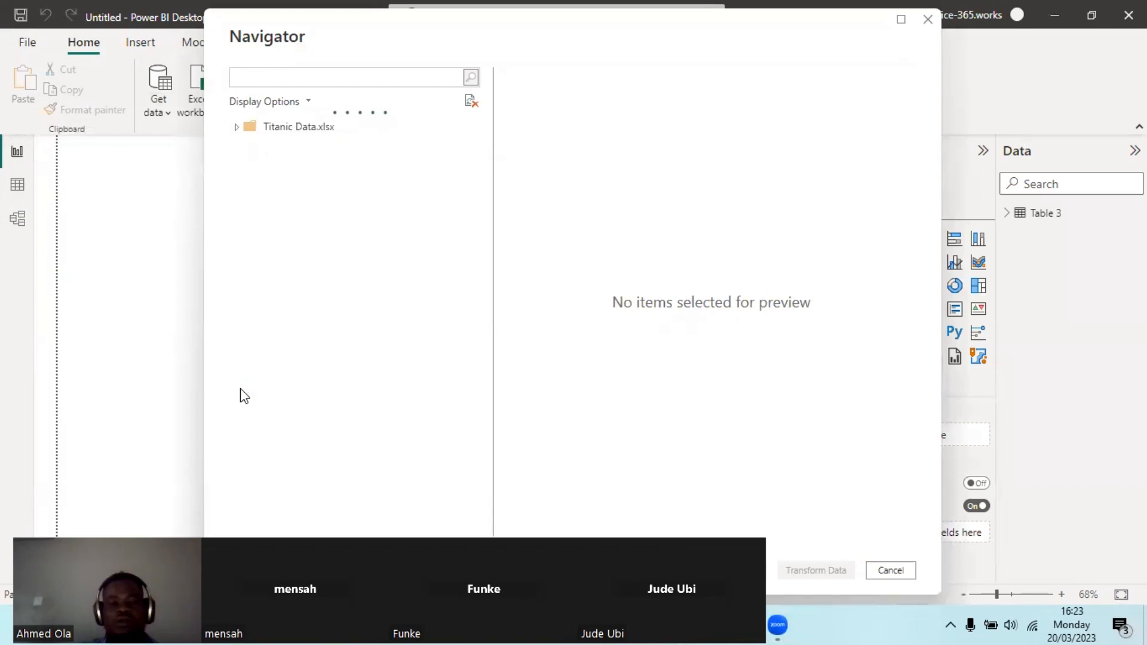
Frame the workbook's Comments and Passengers sheets in red, clear the mark, and preview the Comments sheet across its columns
{"action": "key", "text": "ctrl+2"}
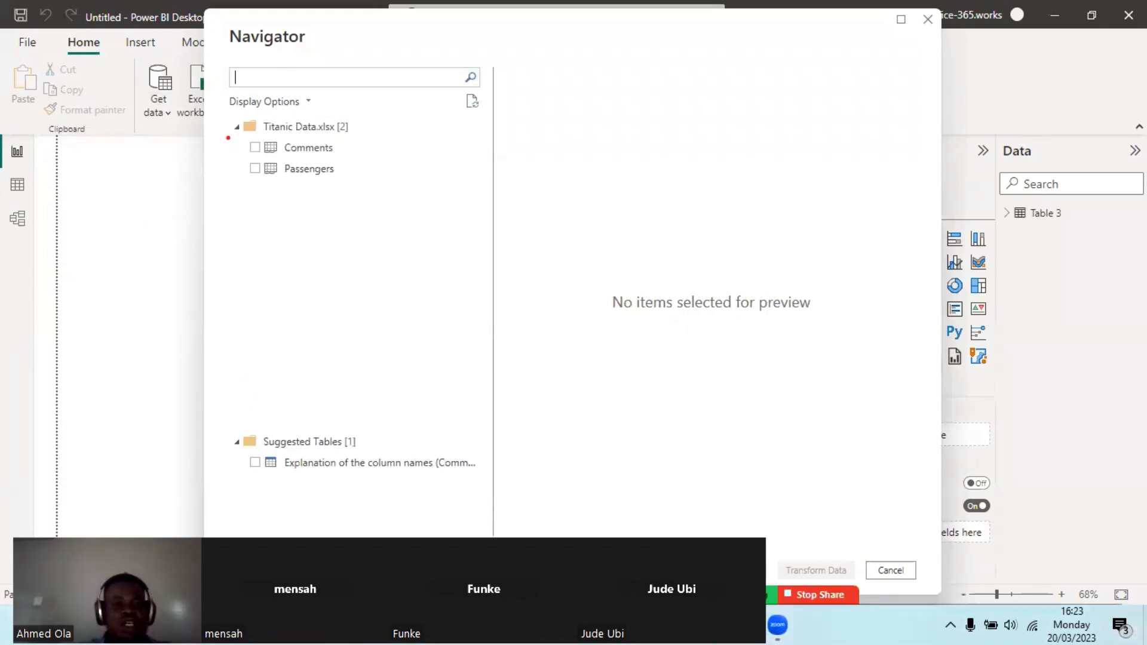
{"action": "mouse_move", "coordinate": [230, 133]}
{"action": "left_mouse_down"}
{"action": "mouse_move", "coordinate": [328, 184]}
{"action": "mouse_move", "coordinate": [375, 192]}
{"action": "left_mouse_up"}
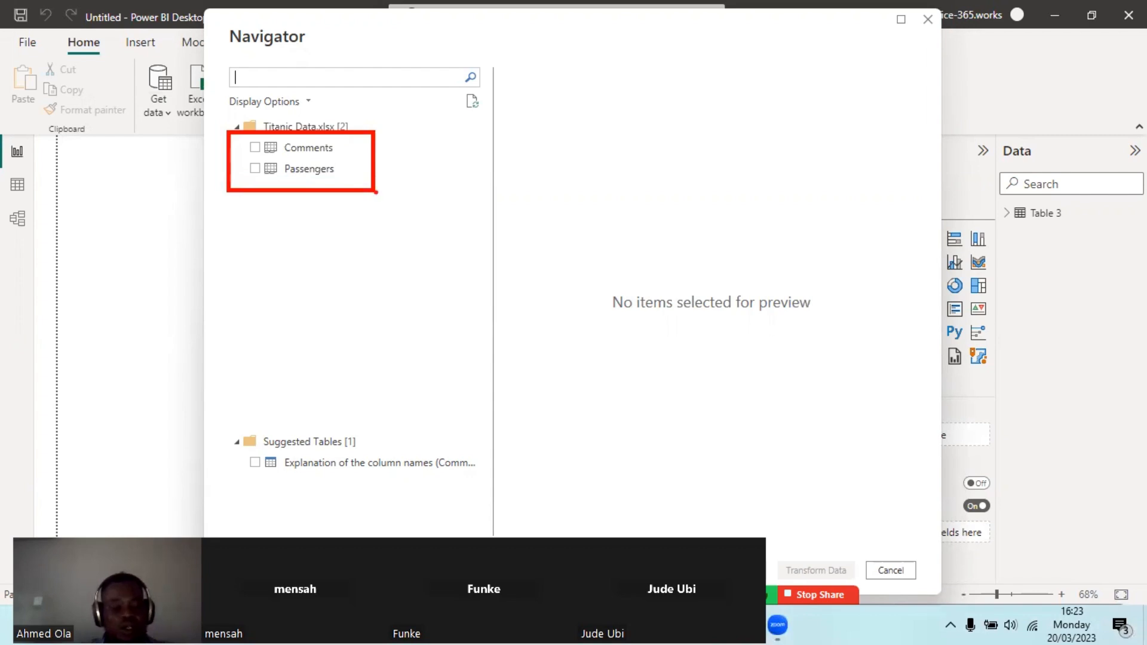
{"action": "left_click", "coordinate": [298, 150]}
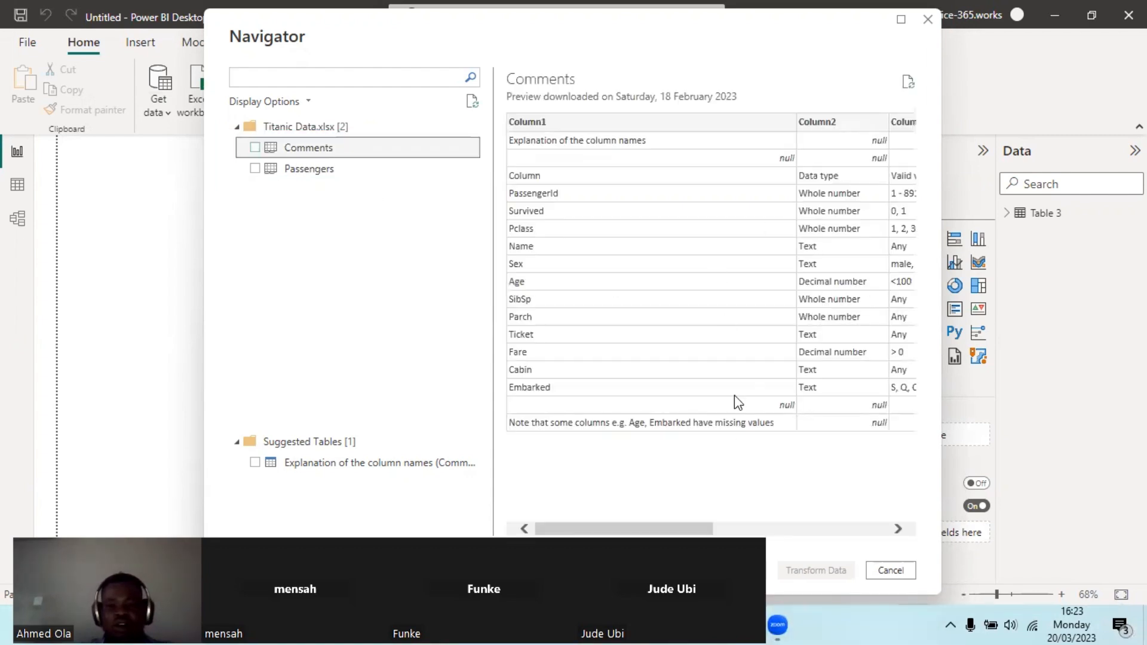
{"action": "left_click_drag", "start_coordinate": [653, 530], "coordinate": [714, 530]}
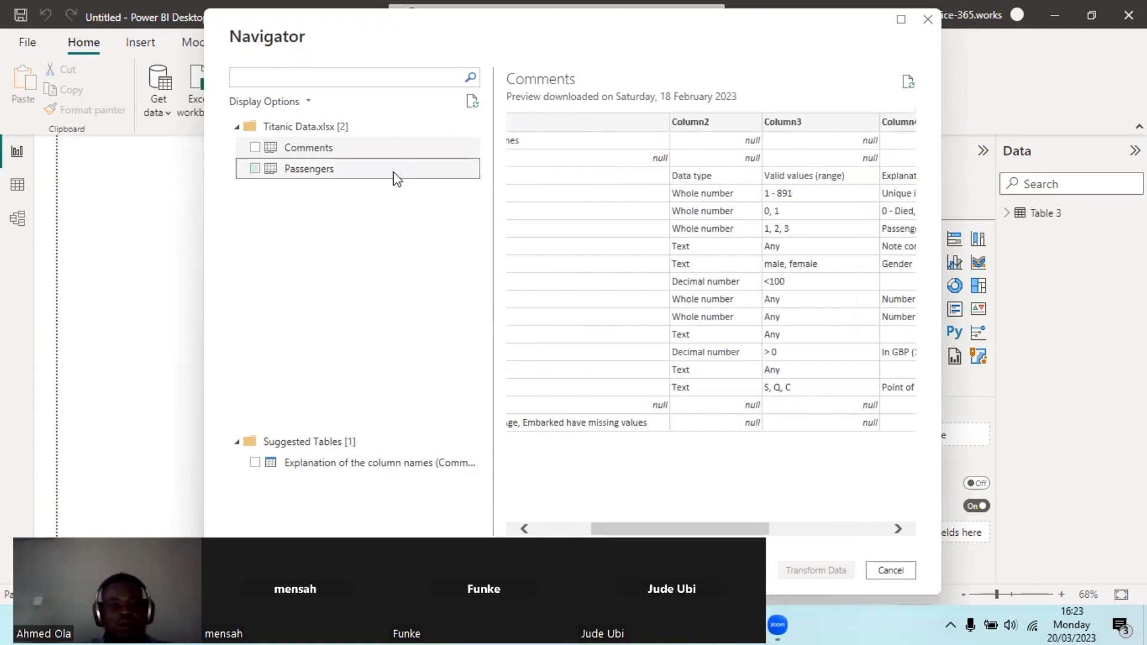
Preview the Passengers sheet, select it for import, and load it into the report
{"action": "left_click", "coordinate": [396, 177]}
{"action": "left_click_drag", "start_coordinate": [645, 530], "coordinate": [687, 530]}
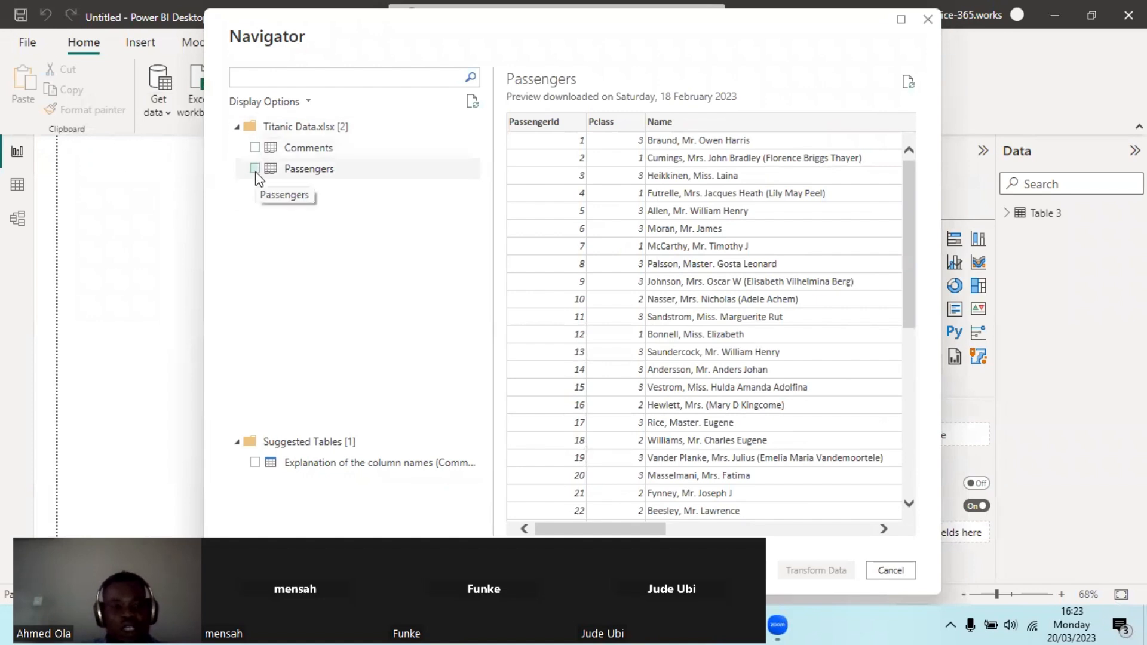
{"action": "left_click", "coordinate": [255, 169]}
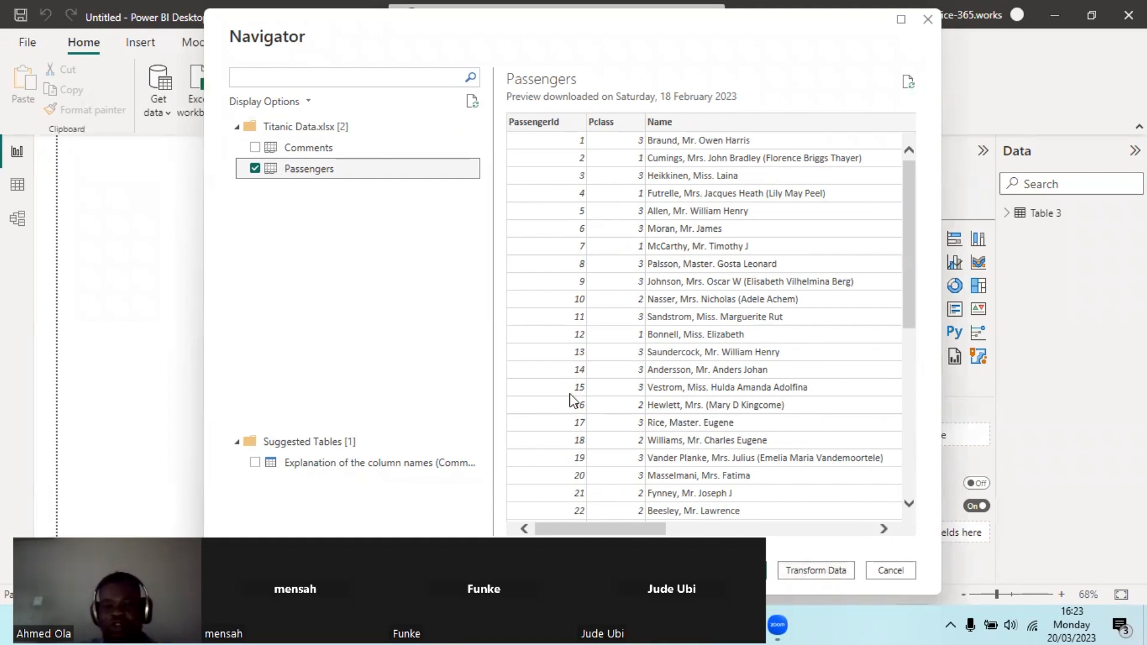
{"action": "left_click", "coordinate": [756, 568]}
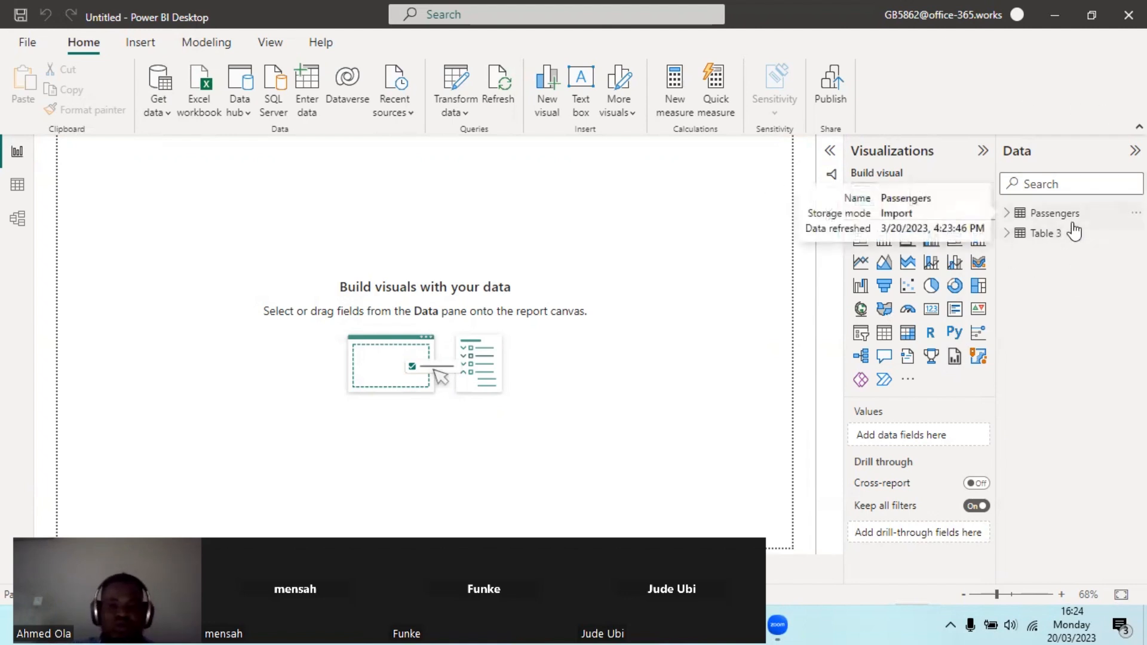
Expand the Filters pane, then frame the loaded tables and the Data heading in red and clear the marks
{"action": "left_click", "coordinate": [831, 153]}
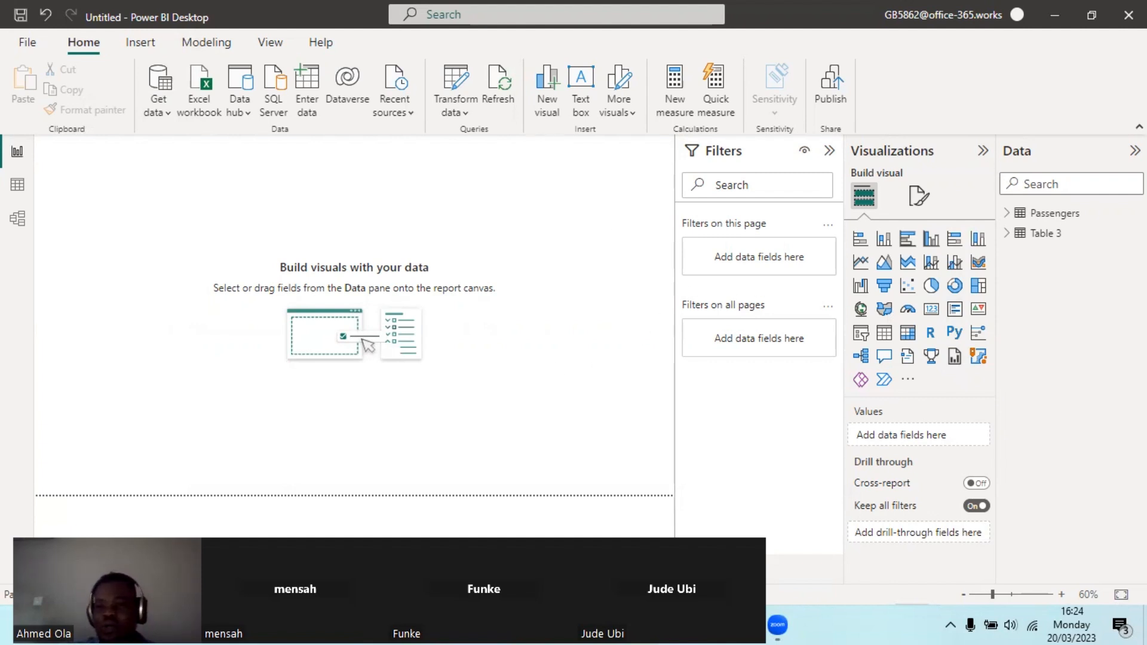
{"action": "mouse_move", "coordinate": [993, 198]}
{"action": "left_mouse_down"}
{"action": "mouse_move", "coordinate": [1016, 245]}
{"action": "mouse_move", "coordinate": [1144, 255]}
{"action": "left_mouse_up"}
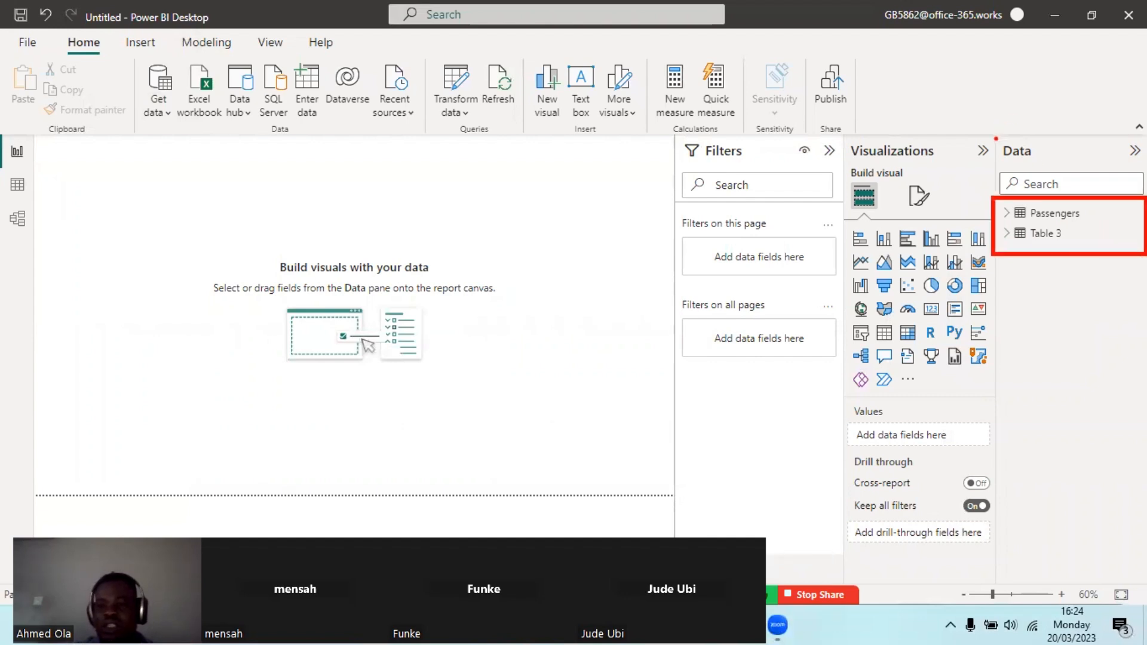
{"action": "mouse_move", "coordinate": [990, 125]}
{"action": "left_mouse_down"}
{"action": "mouse_move", "coordinate": [1072, 177]}
{"action": "mouse_move", "coordinate": [1143, 181]}
{"action": "left_mouse_up"}
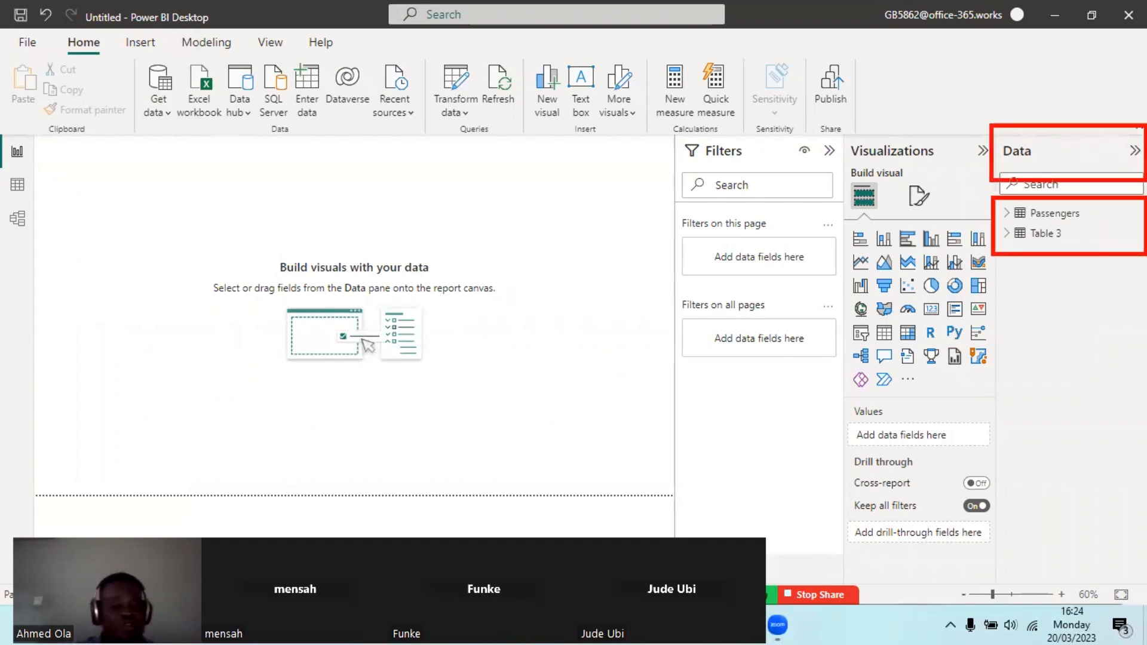
{"action": "key", "text": "Escape"}
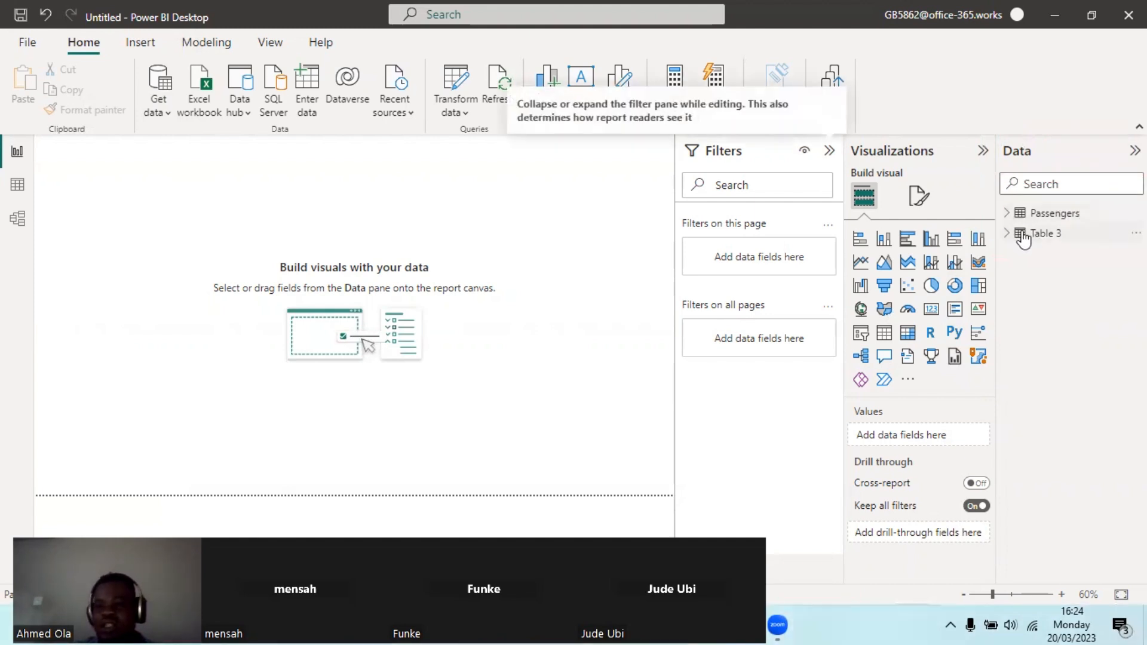
Expand the Passengers table to list its fields, and briefly view the fields of Table 3 before collapsing it
{"action": "left_click", "coordinate": [1008, 214]}
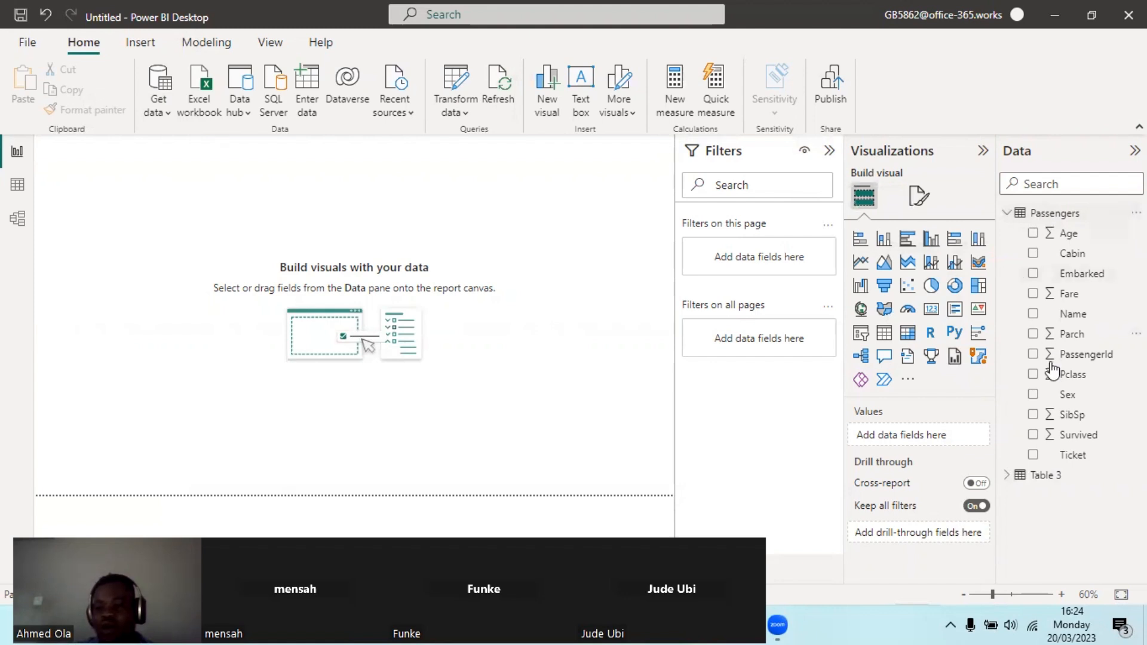
{"action": "left_click", "coordinate": [1008, 476]}
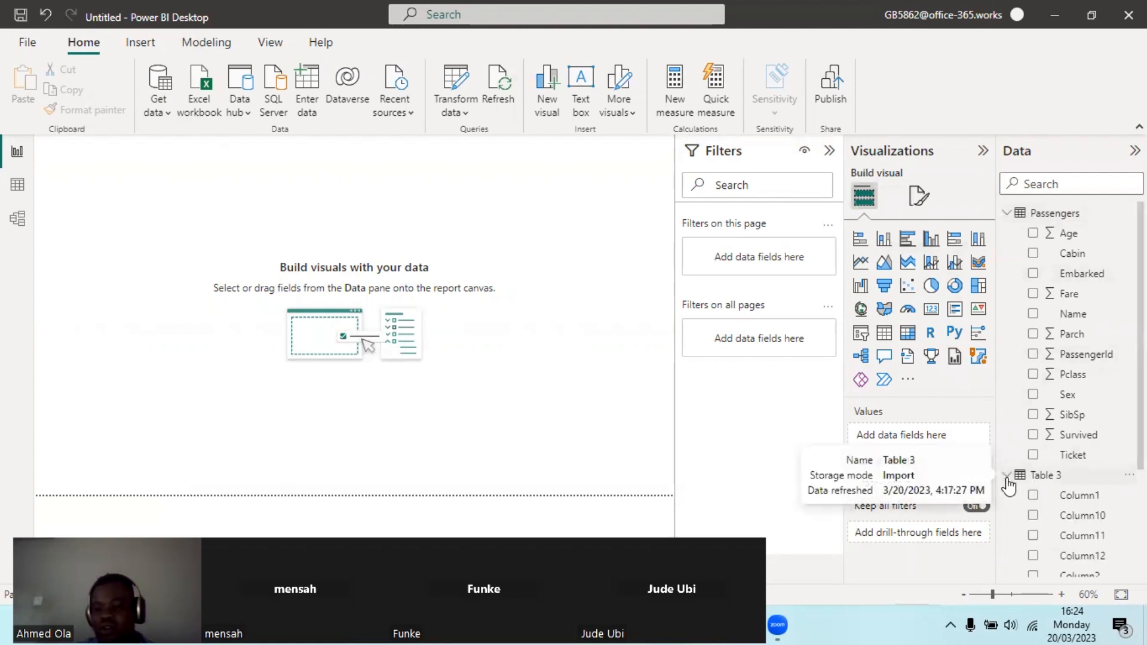
{"action": "left_click", "coordinate": [1007, 476]}
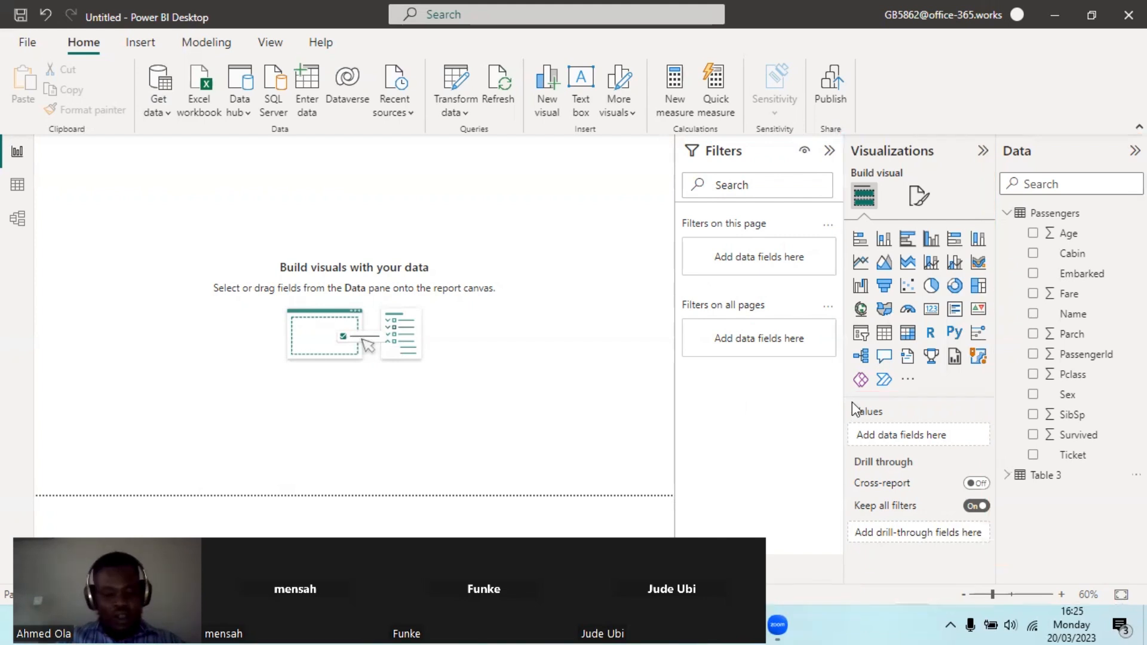
Frame the Values and Drill through area and the blank report canvas in red, clearing each mark
{"action": "mouse_move", "coordinate": [849, 397]}
{"action": "left_mouse_down"}
{"action": "mouse_move", "coordinate": [928, 402]}
{"action": "mouse_move", "coordinate": [993, 467]}
{"action": "mouse_move", "coordinate": [992, 575]}
{"action": "left_mouse_up"}
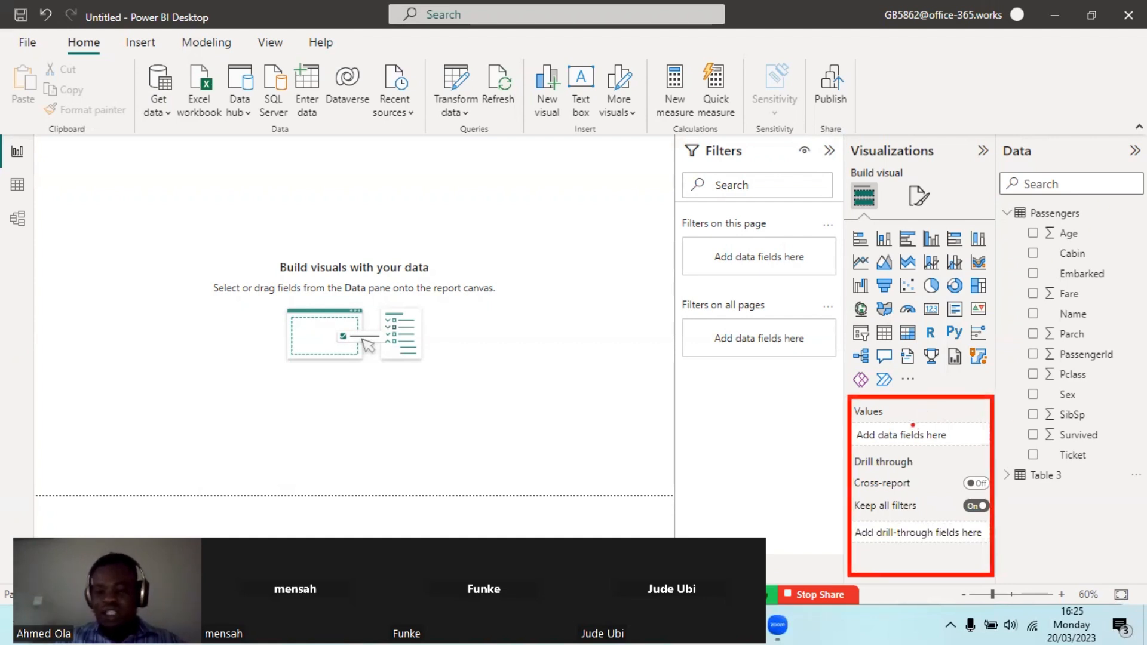
{"action": "key", "text": "Escape"}
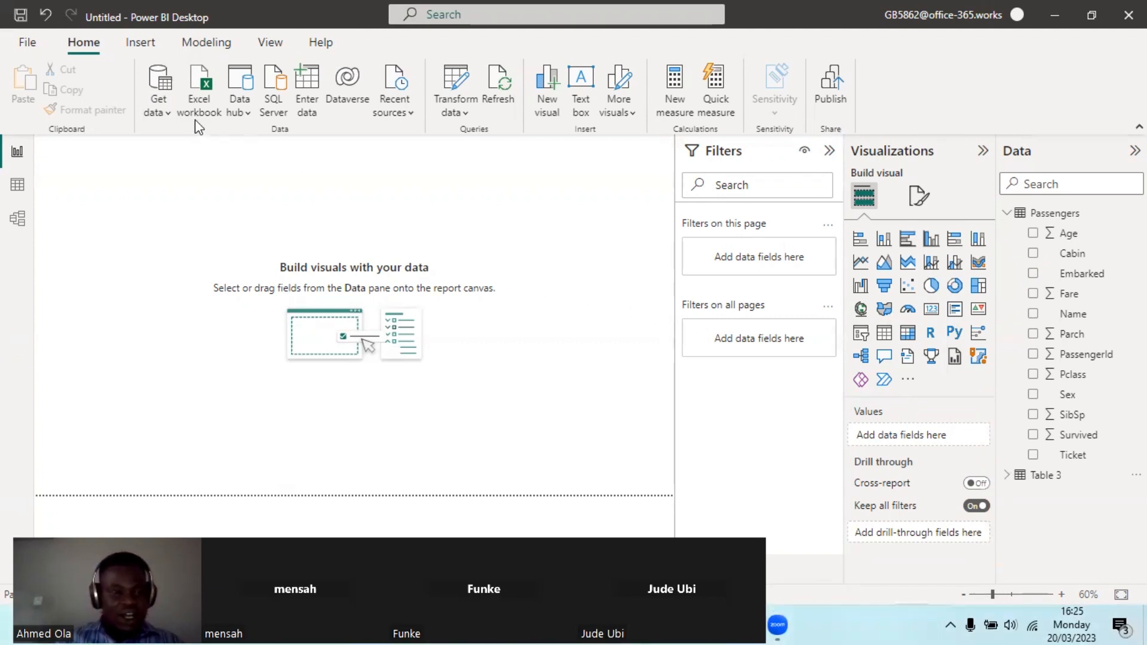
{"action": "mouse_move", "coordinate": [42, 144]}
{"action": "left_mouse_down"}
{"action": "mouse_move", "coordinate": [294, 383]}
{"action": "mouse_move", "coordinate": [643, 478]}
{"action": "mouse_move", "coordinate": [669, 495]}
{"action": "left_mouse_up"}
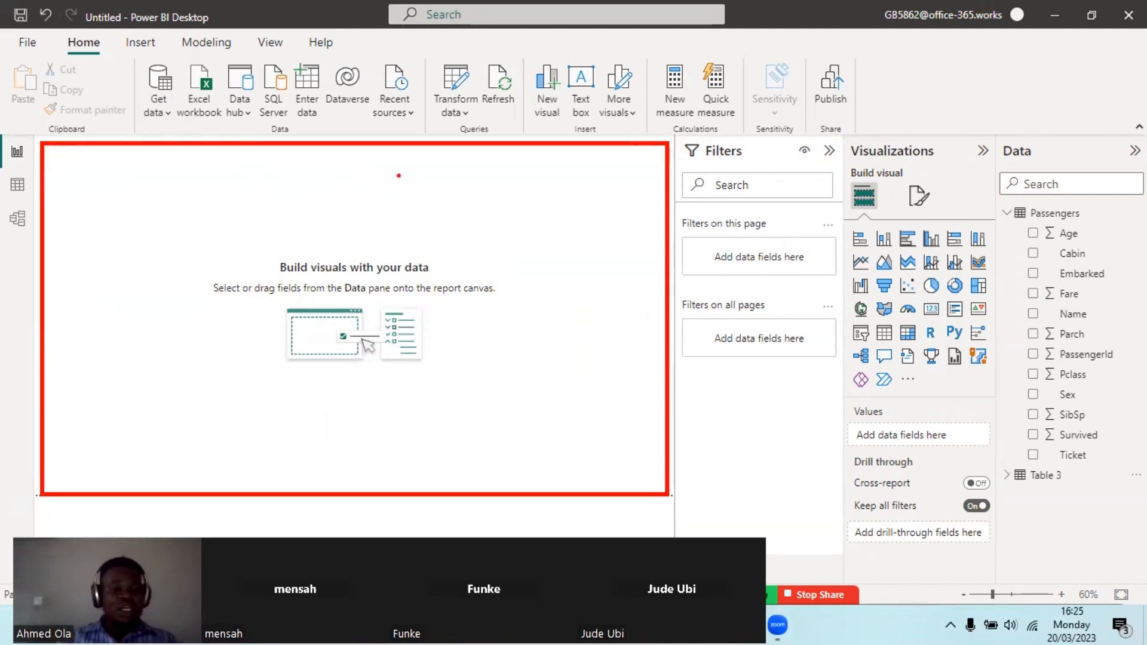
{"action": "key", "text": "Escape"}
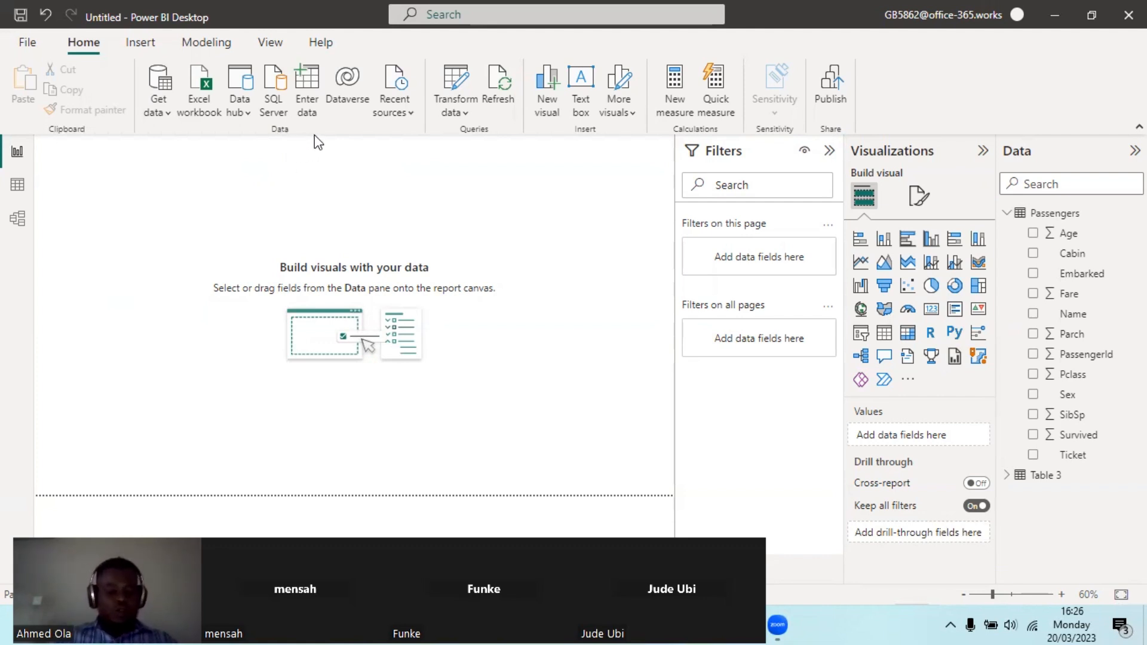
Frame the Filters pane with its page-level and all-pages filters in red, and clear the mark
{"action": "key", "text": "ctrl+2"}
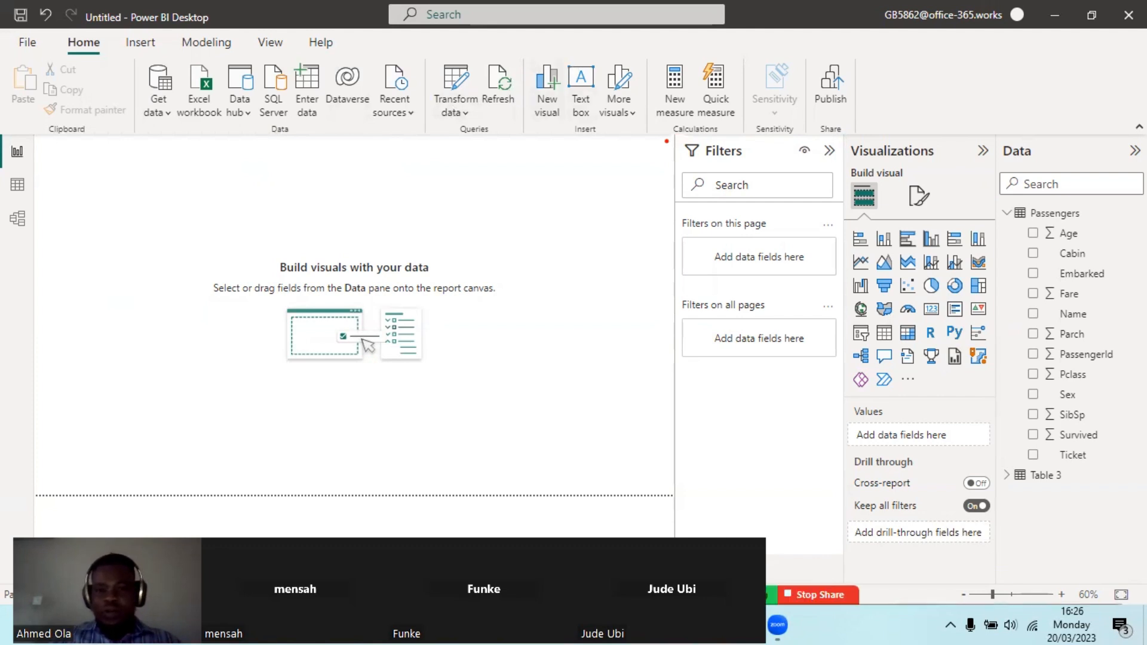
{"action": "mouse_move", "coordinate": [668, 139]}
{"action": "left_mouse_down"}
{"action": "mouse_move", "coordinate": [836, 204]}
{"action": "mouse_move", "coordinate": [861, 422]}
{"action": "left_mouse_up"}
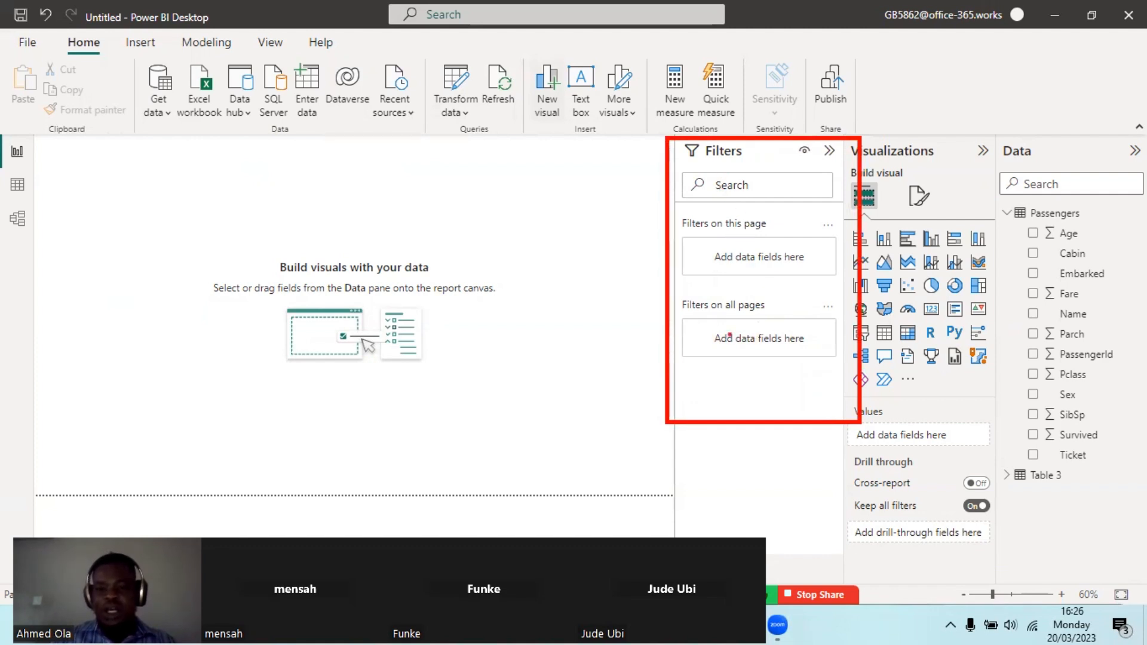
{"action": "key", "text": "Escape"}
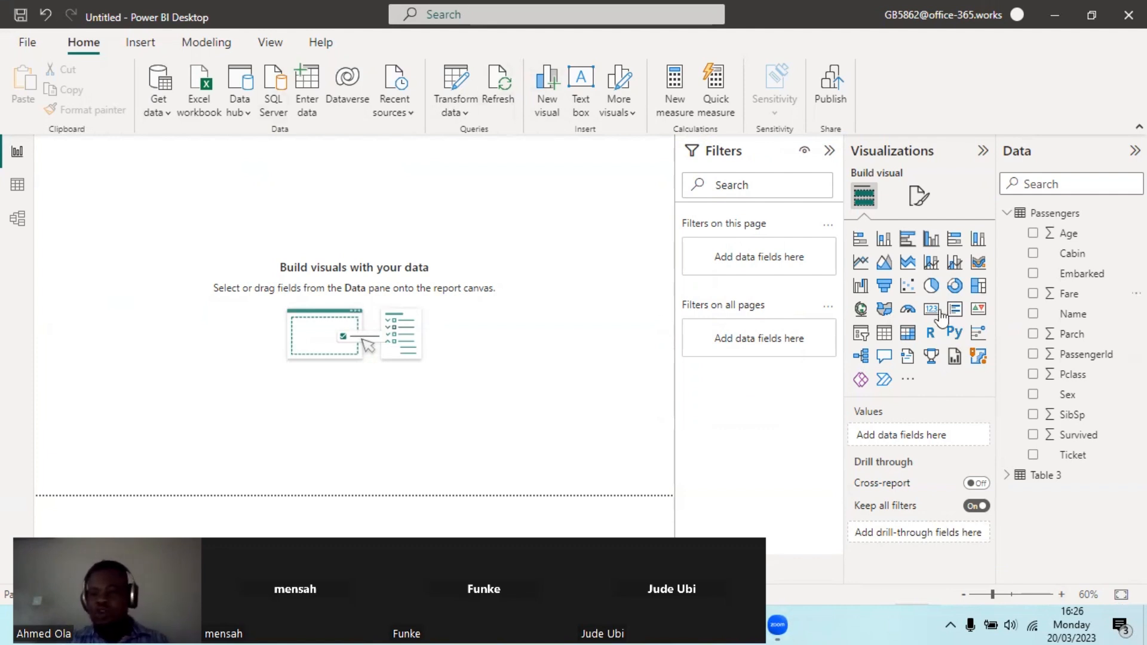
Create a column chart from the PassengerId and Survived fields and move it away from the canvas corner toward the upper middle
{"action": "left_click", "coordinate": [1033, 358]}
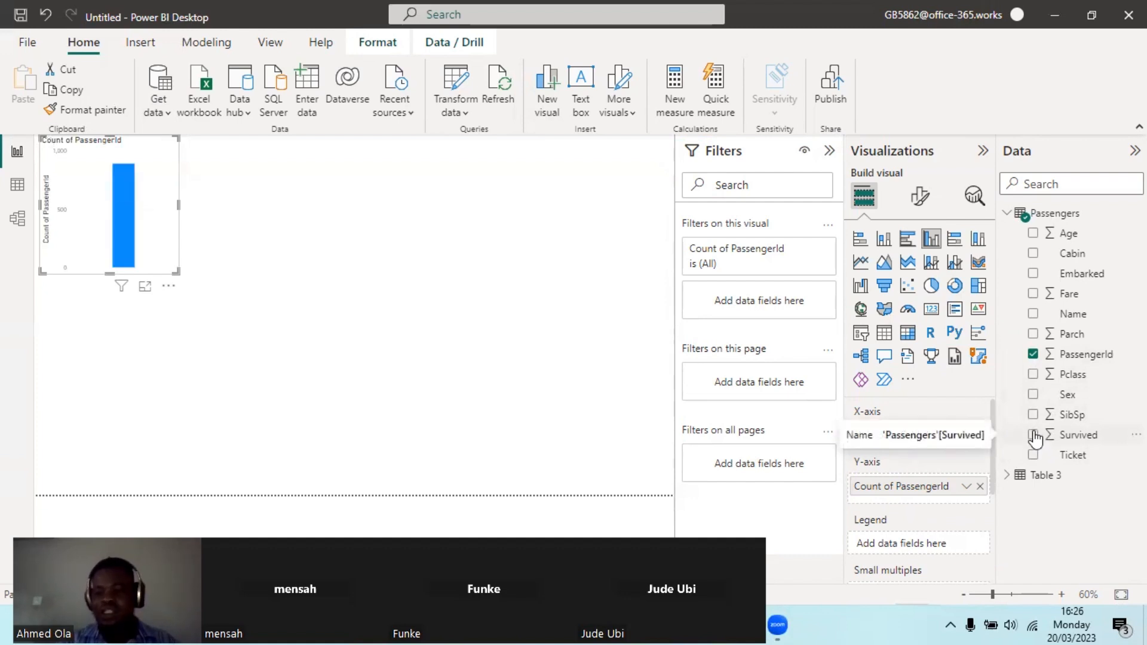
{"action": "left_click", "coordinate": [1033, 436]}
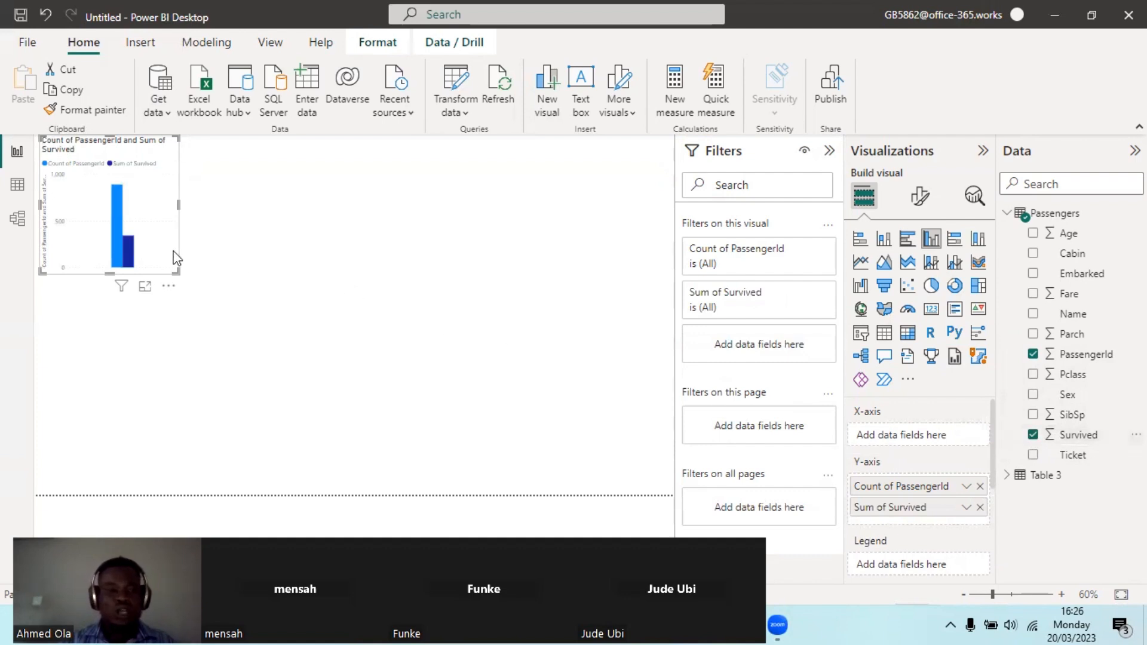
{"action": "left_click_drag", "start_coordinate": [147, 207], "coordinate": [198, 247]}
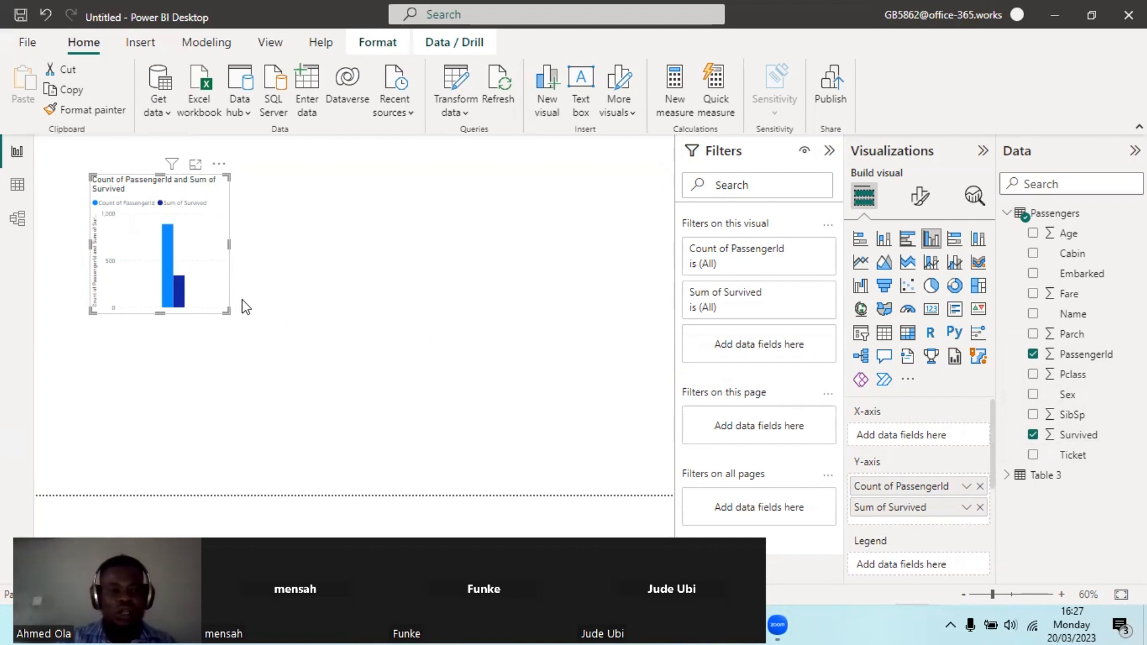
{"action": "left_click_drag", "start_coordinate": [206, 240], "coordinate": [341, 255]}
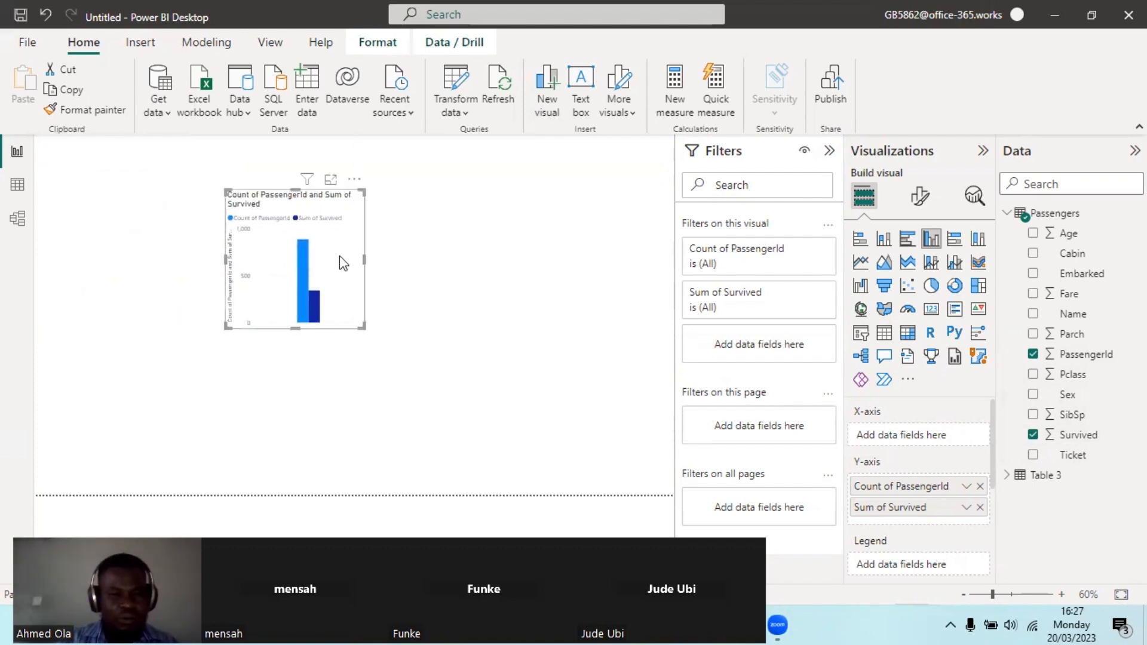
Open the column chart in focus mode and inspect the values of the PassengerId and Survived bars
{"action": "left_click", "coordinate": [331, 181]}
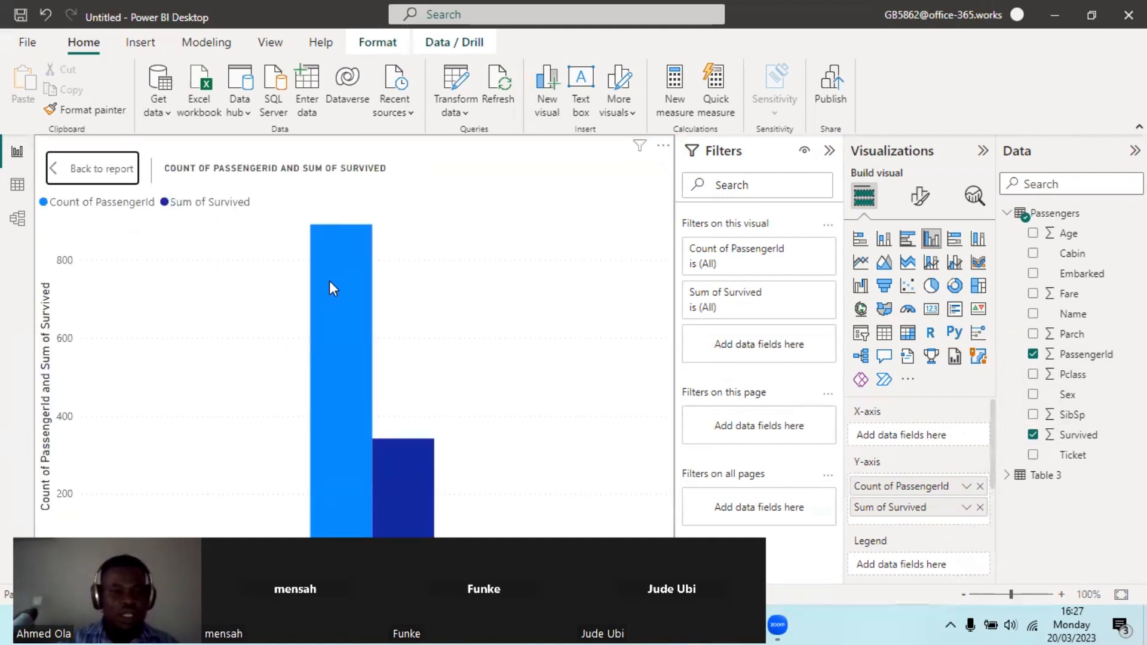
{"action": "mouse_move", "coordinate": [333, 289]}
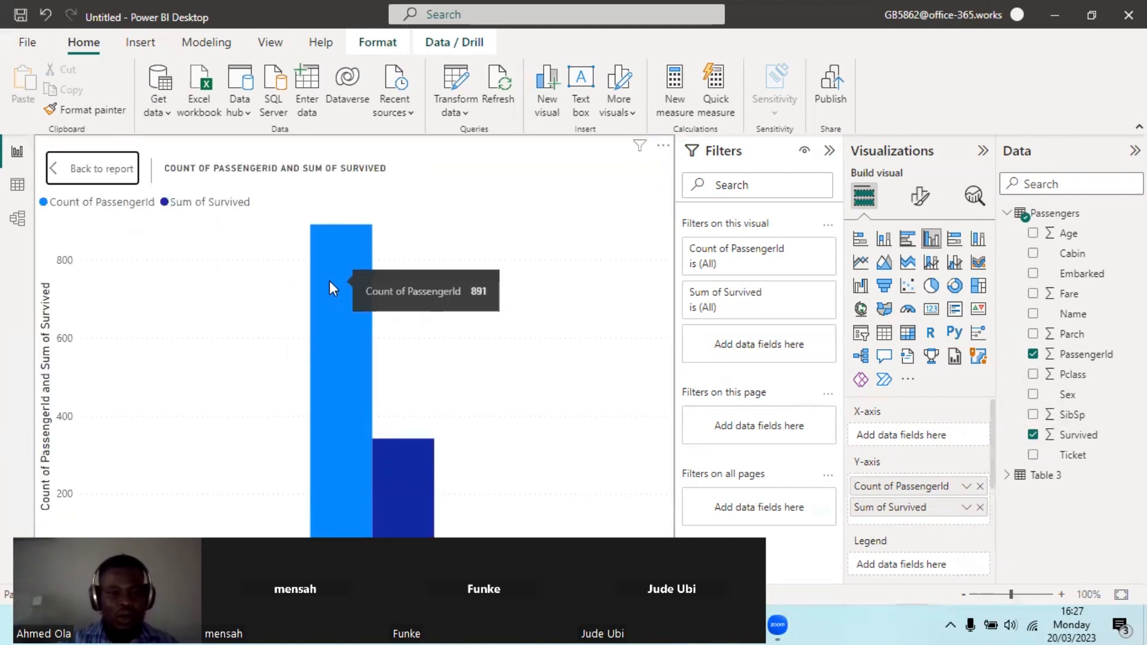
{"action": "mouse_move", "coordinate": [381, 499]}
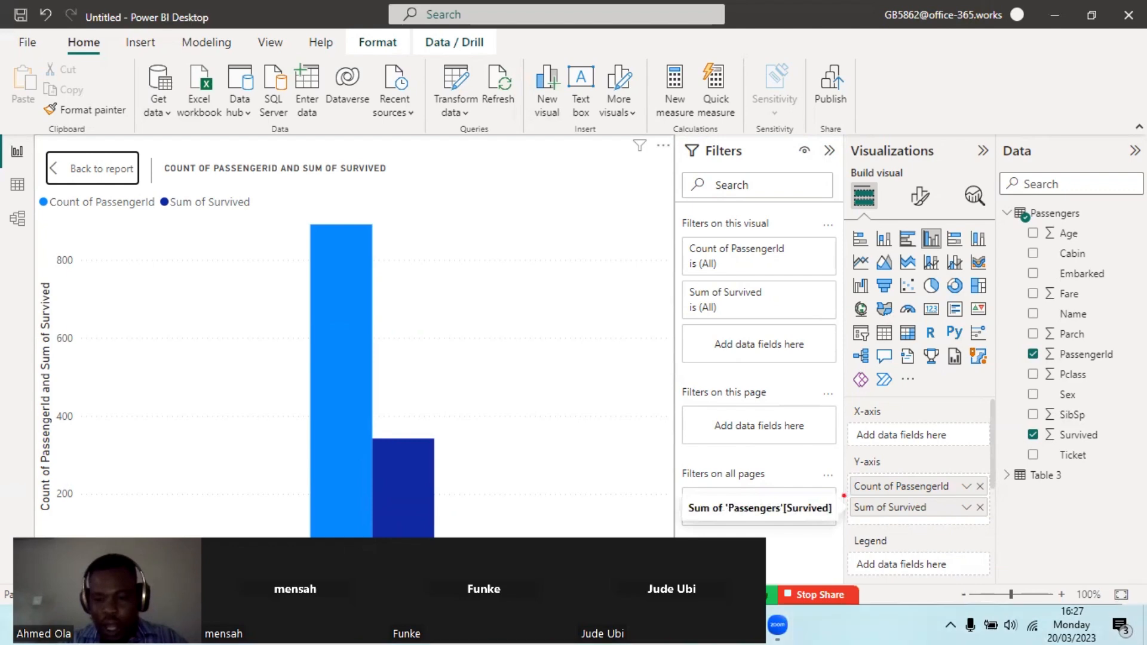
Frame Sum of Survived on the Y-axis in red, sketch 1 - 0 beside the bars, and clear the marks
{"action": "mouse_move", "coordinate": [844, 496]}
{"action": "left_mouse_down"}
{"action": "mouse_move", "coordinate": [873, 512]}
{"action": "mouse_move", "coordinate": [995, 519]}
{"action": "left_mouse_up"}
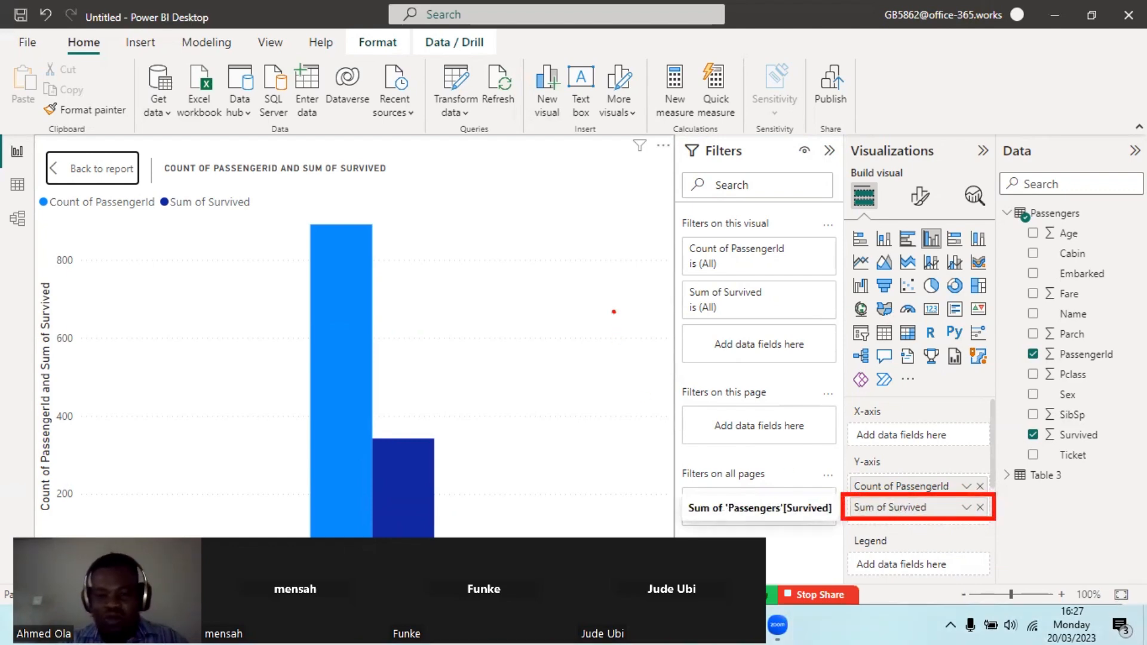
{"action": "left_click_drag", "start_coordinate": [613, 309], "coordinate": [613, 404]}
{"action": "left_click_drag", "start_coordinate": [635, 360], "coordinate": [694, 360]}
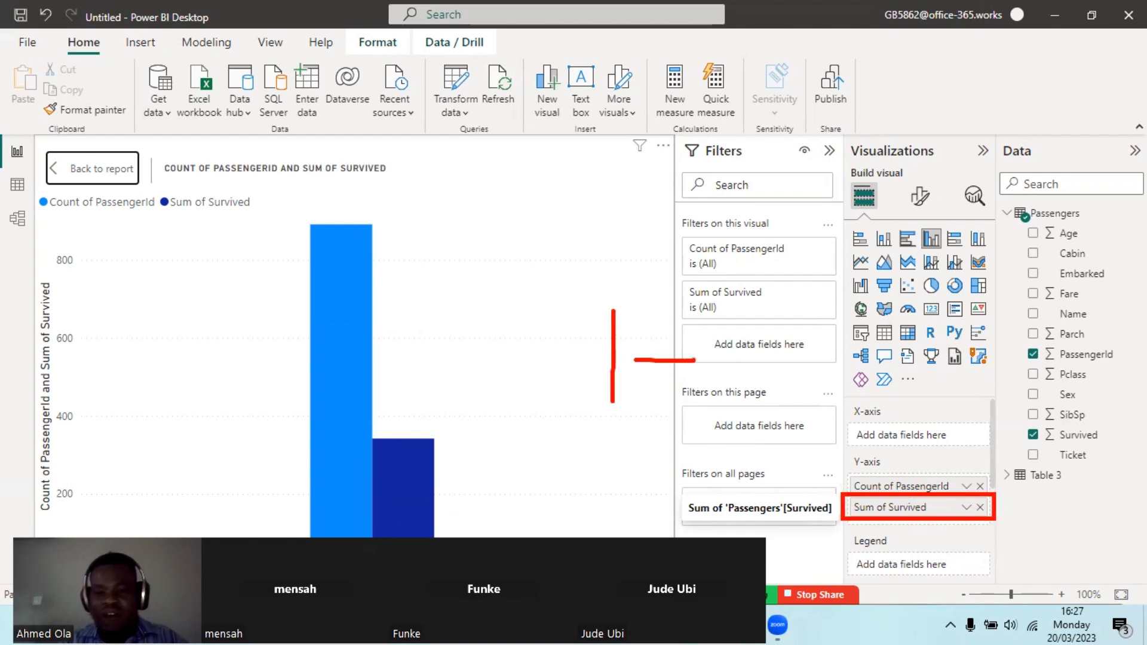
{"action": "mouse_move", "coordinate": [786, 307]}
{"action": "left_mouse_down"}
{"action": "mouse_move", "coordinate": [787, 411]}
{"action": "mouse_move", "coordinate": [777, 318]}
{"action": "left_mouse_up"}
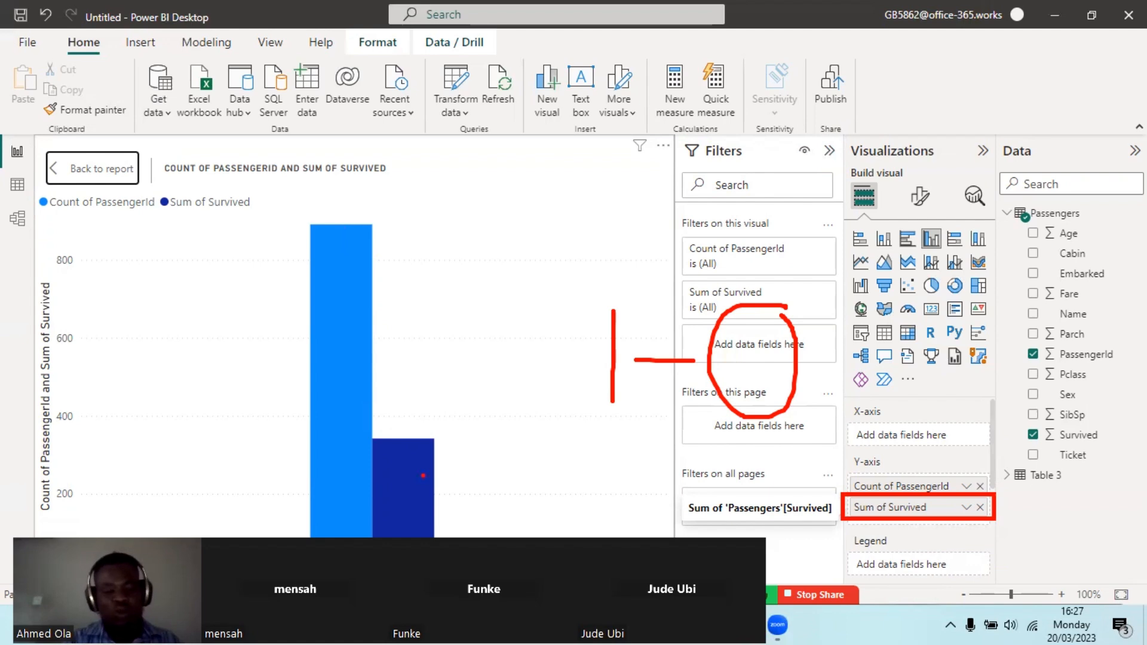
{"action": "key", "text": "Escape"}
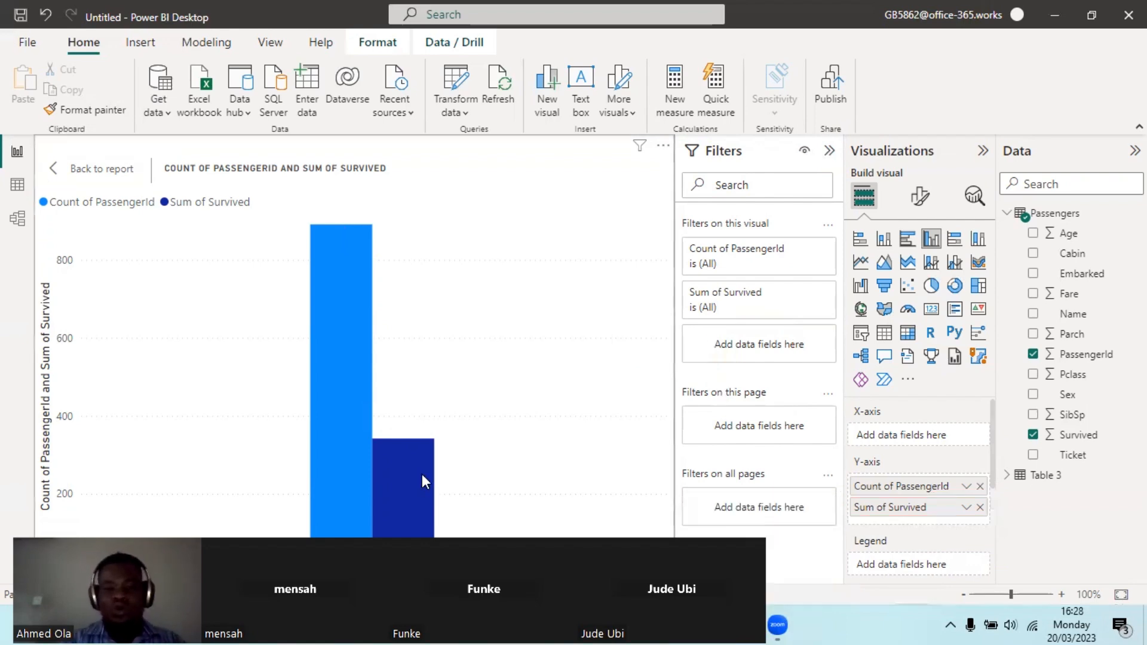
Return to the report page, mark the sum symbols beside the numeric Passengers fields such as Survived in red, and clear the marks
{"action": "left_click", "coordinate": [82, 162]}
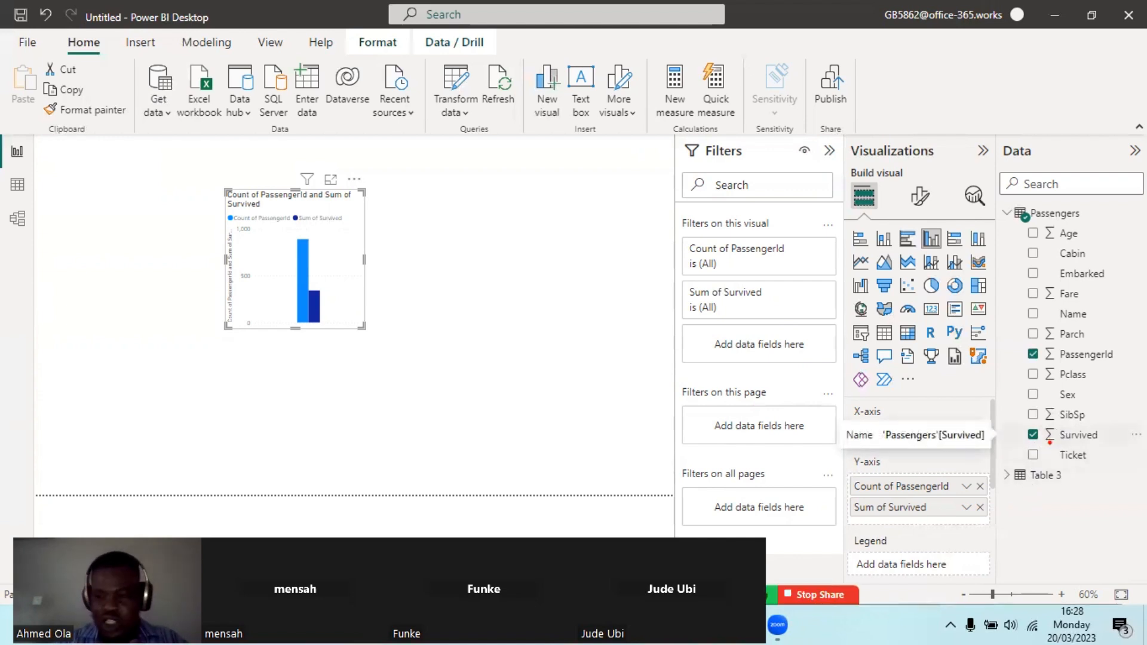
{"action": "mouse_move", "coordinate": [1059, 427]}
{"action": "left_mouse_down"}
{"action": "mouse_move", "coordinate": [1031, 424]}
{"action": "mouse_move", "coordinate": [1052, 445]}
{"action": "mouse_move", "coordinate": [1058, 434]}
{"action": "mouse_move", "coordinate": [1042, 420]}
{"action": "mouse_move", "coordinate": [1067, 408]}
{"action": "left_mouse_up"}
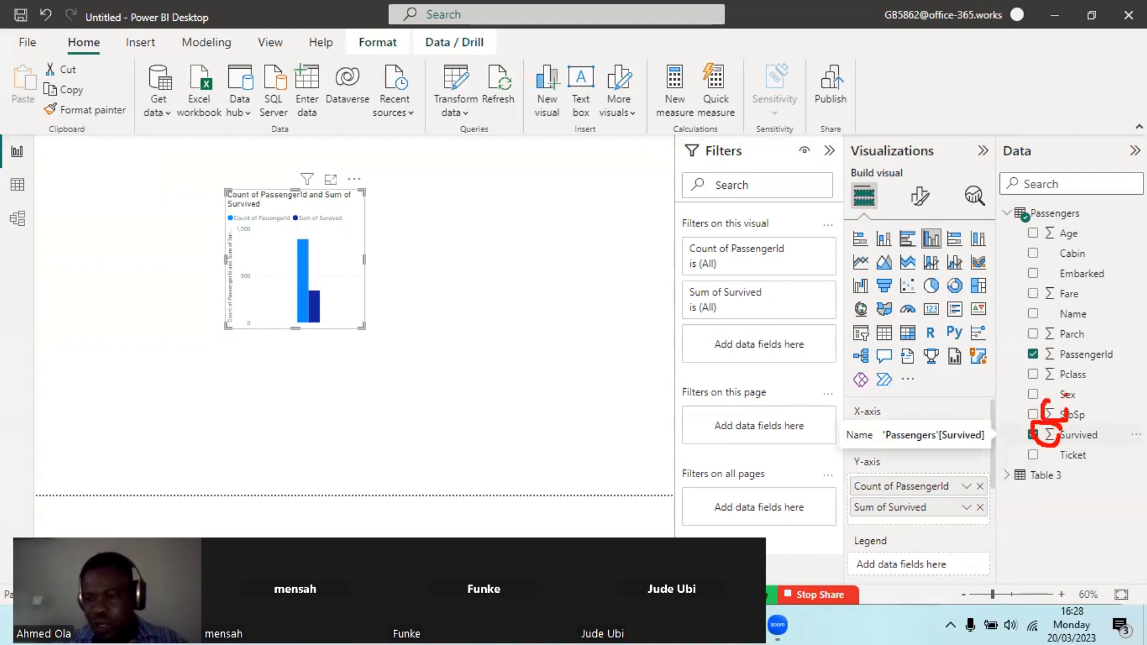
{"action": "mouse_move", "coordinate": [1062, 358]}
{"action": "left_mouse_down"}
{"action": "mouse_move", "coordinate": [1047, 362]}
{"action": "mouse_move", "coordinate": [1064, 380]}
{"action": "left_mouse_up"}
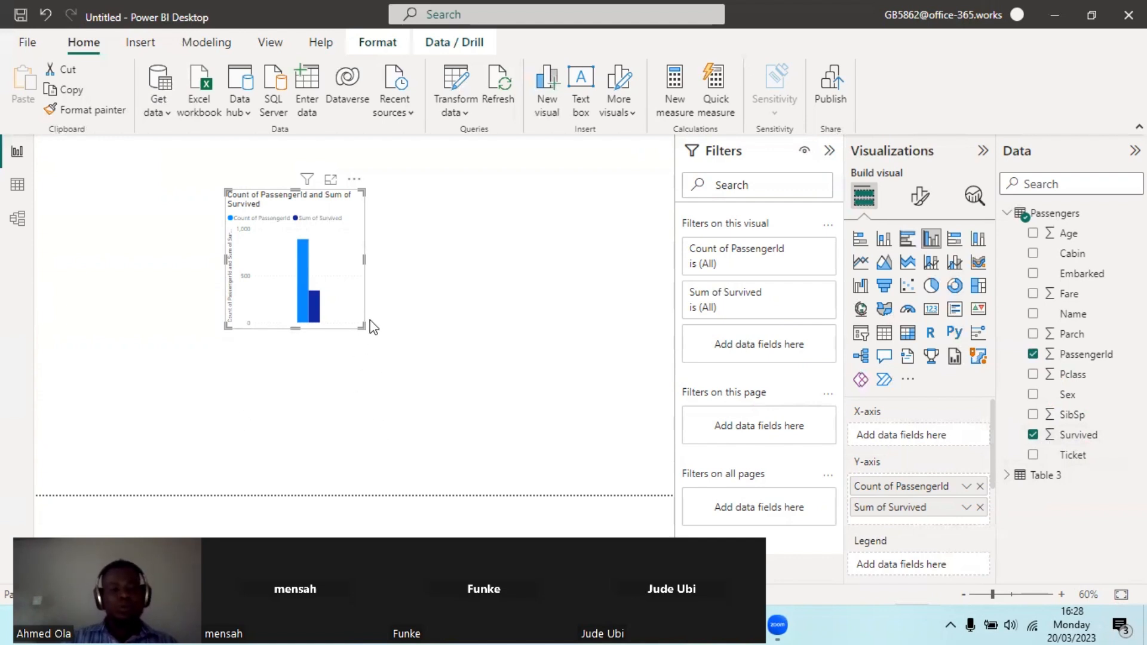
View the PassengerId and Survived chart in focus mode, return to the report, and move the chart toward the canvas's upper left
{"action": "left_click", "coordinate": [332, 181]}
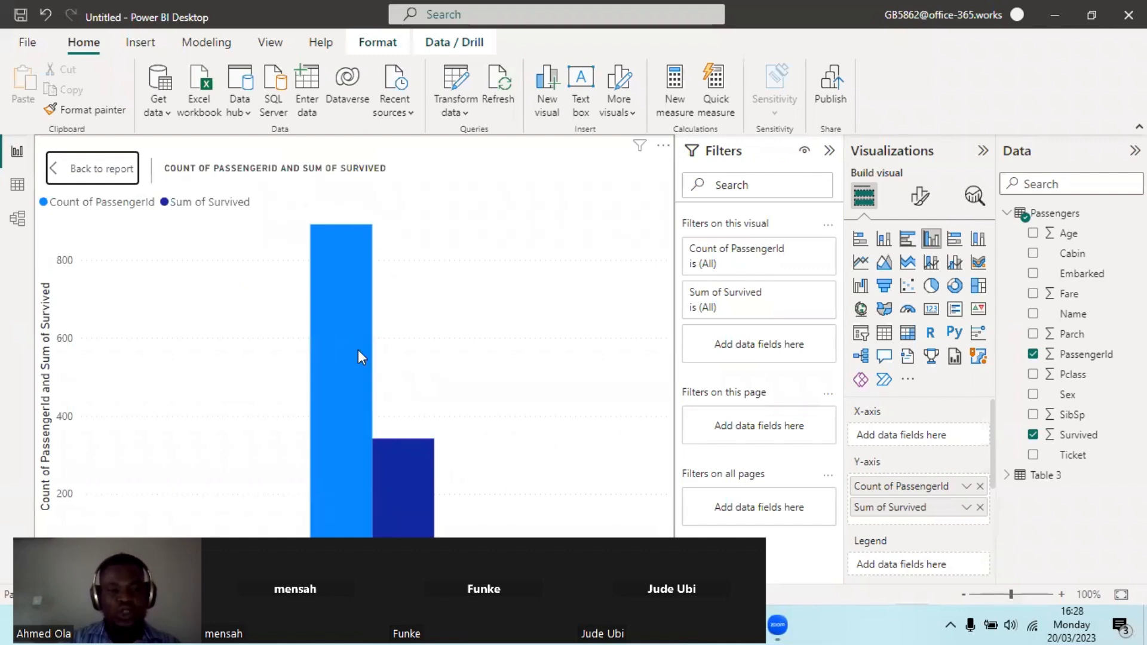
{"action": "left_click", "coordinate": [66, 181]}
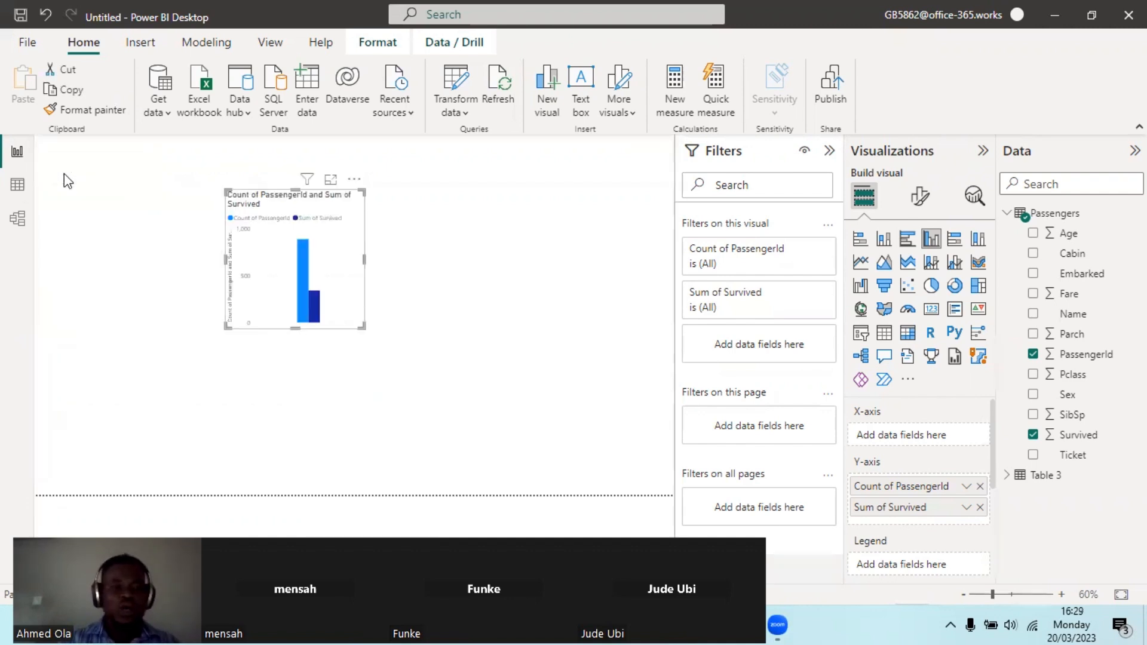
{"action": "left_click_drag", "start_coordinate": [310, 243], "coordinate": [202, 198]}
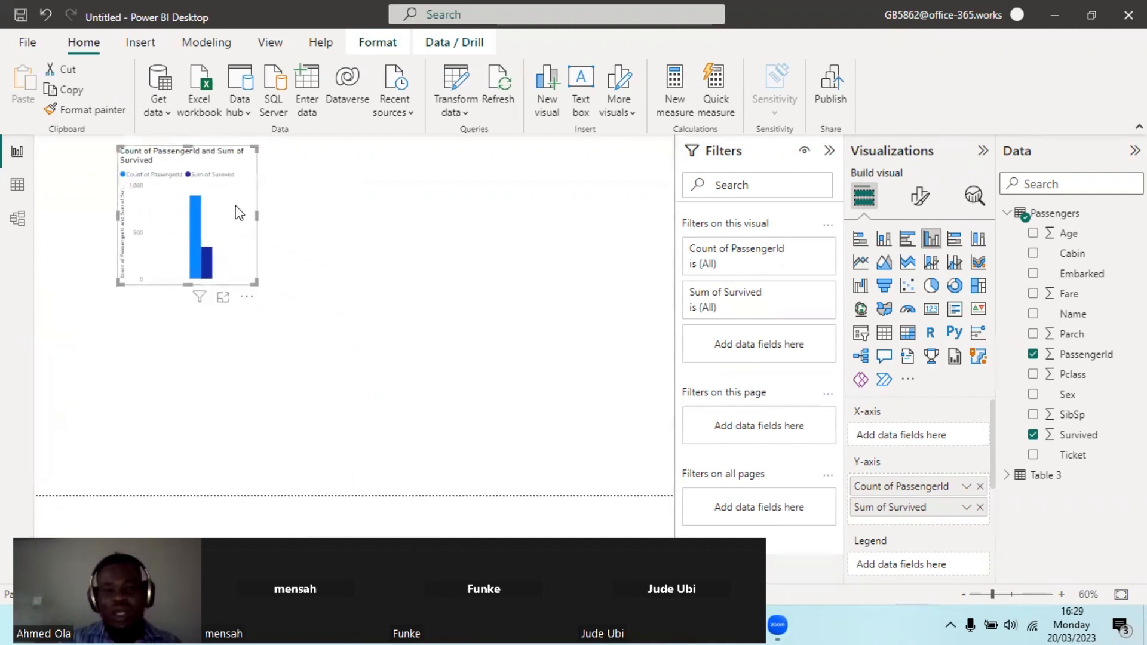
{"action": "left_click", "coordinate": [543, 294]}
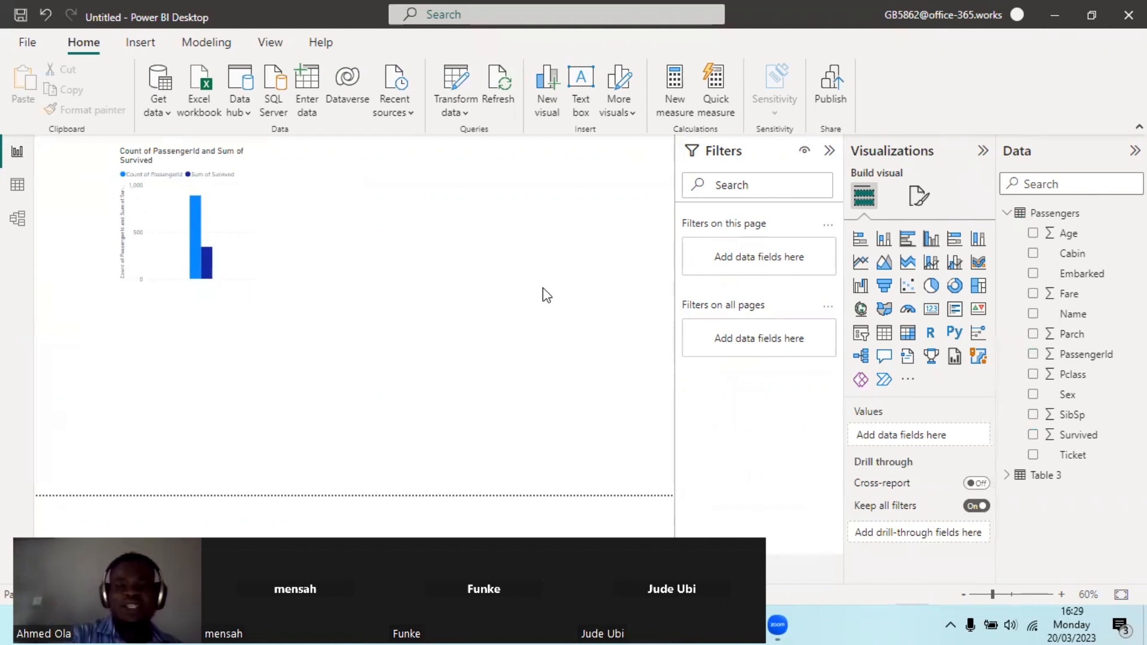
Create a second column chart from the PassengerId and Pclass fields and place it to the right of the Survived chart
{"action": "left_click", "coordinate": [1032, 354]}
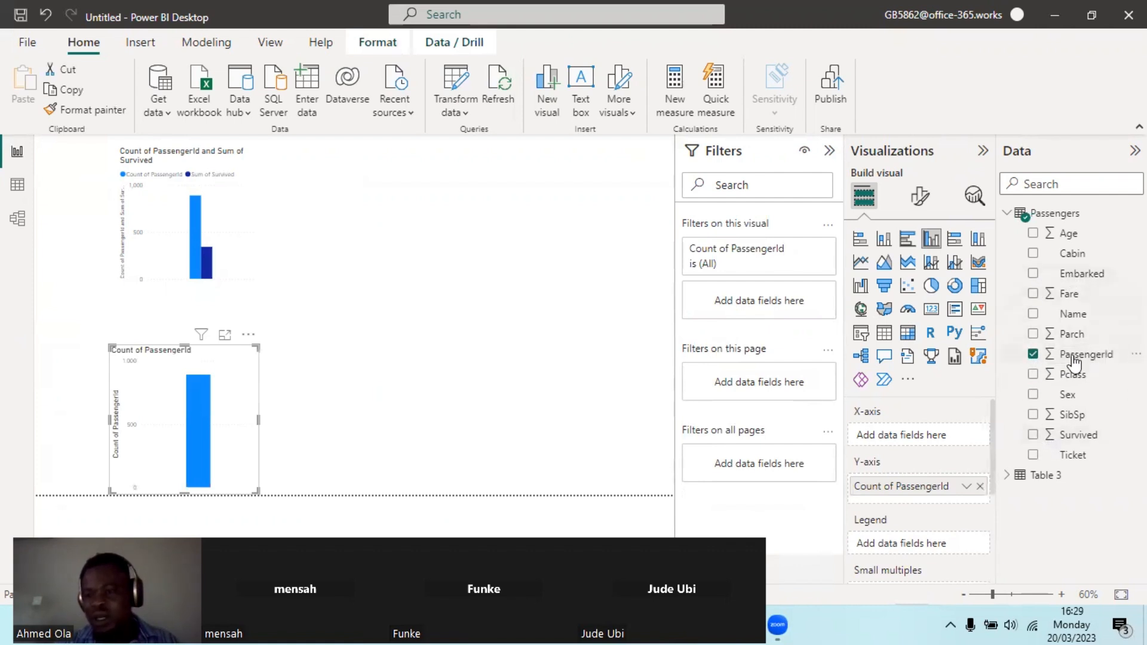
{"action": "left_click", "coordinate": [1033, 375]}
{"action": "left_click_drag", "start_coordinate": [206, 392], "coordinate": [457, 242]}
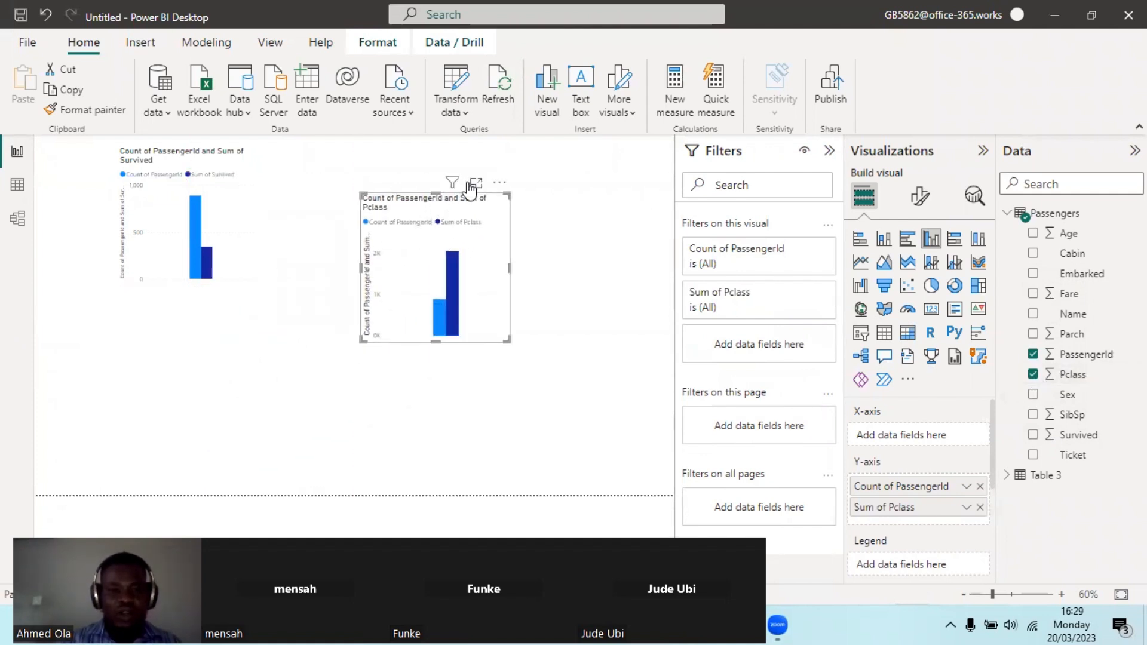
Open the PassengerId and Pclass chart in focus mode, inspect the Sum of Pclass bar, and return to the report
{"action": "left_click", "coordinate": [474, 183]}
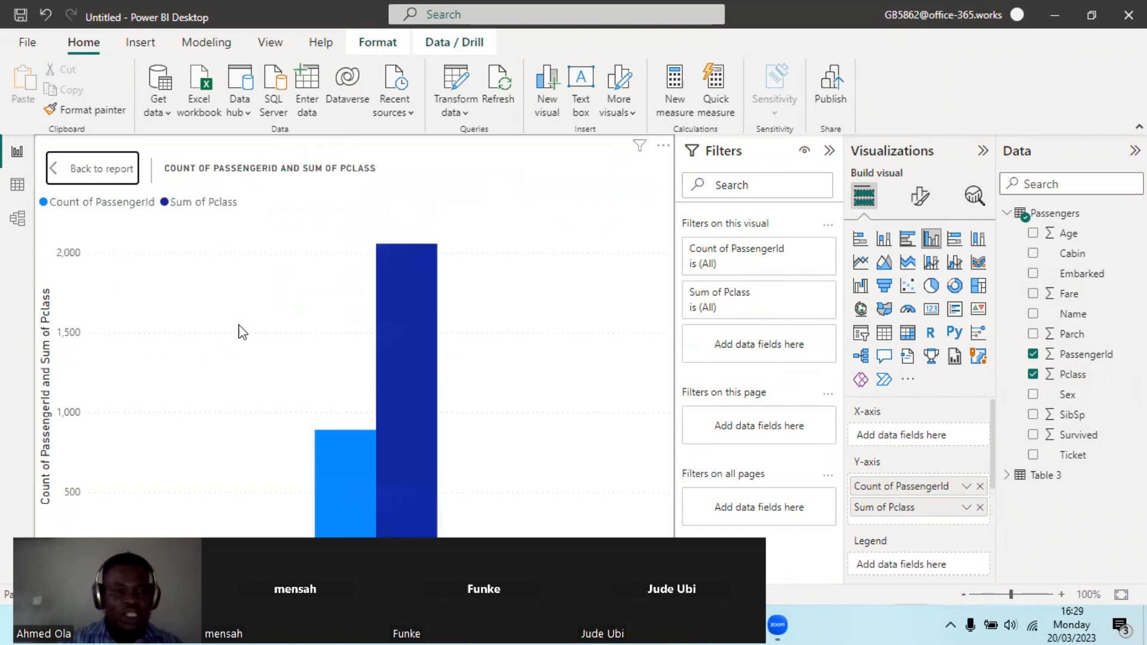
{"action": "mouse_move", "coordinate": [400, 252]}
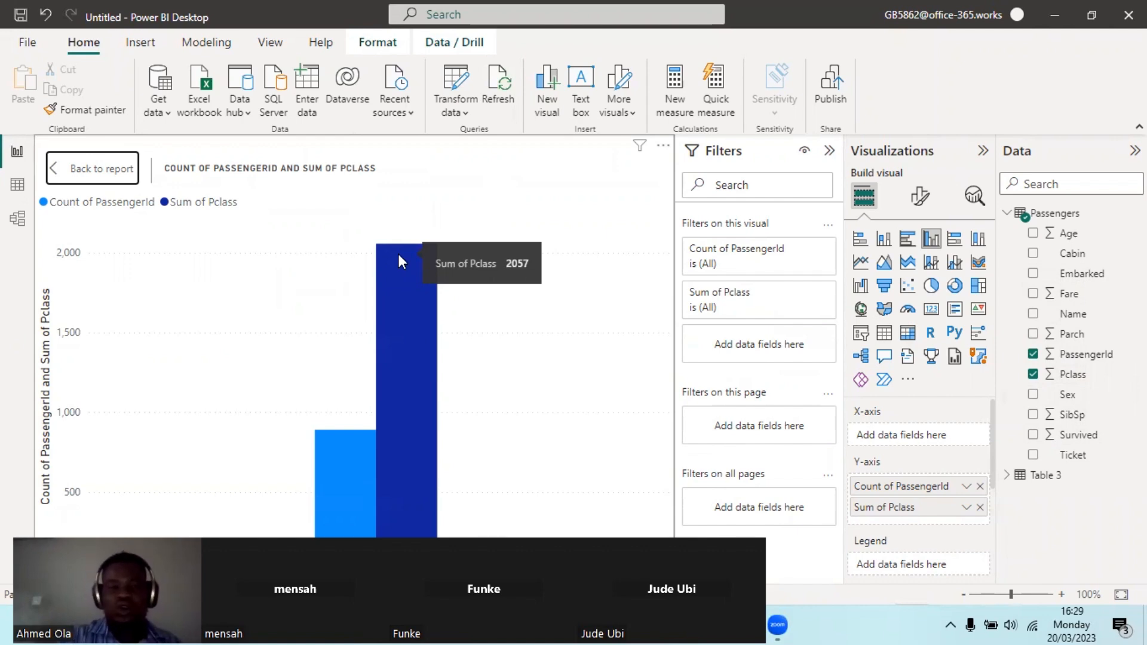
{"action": "left_click", "coordinate": [80, 172]}
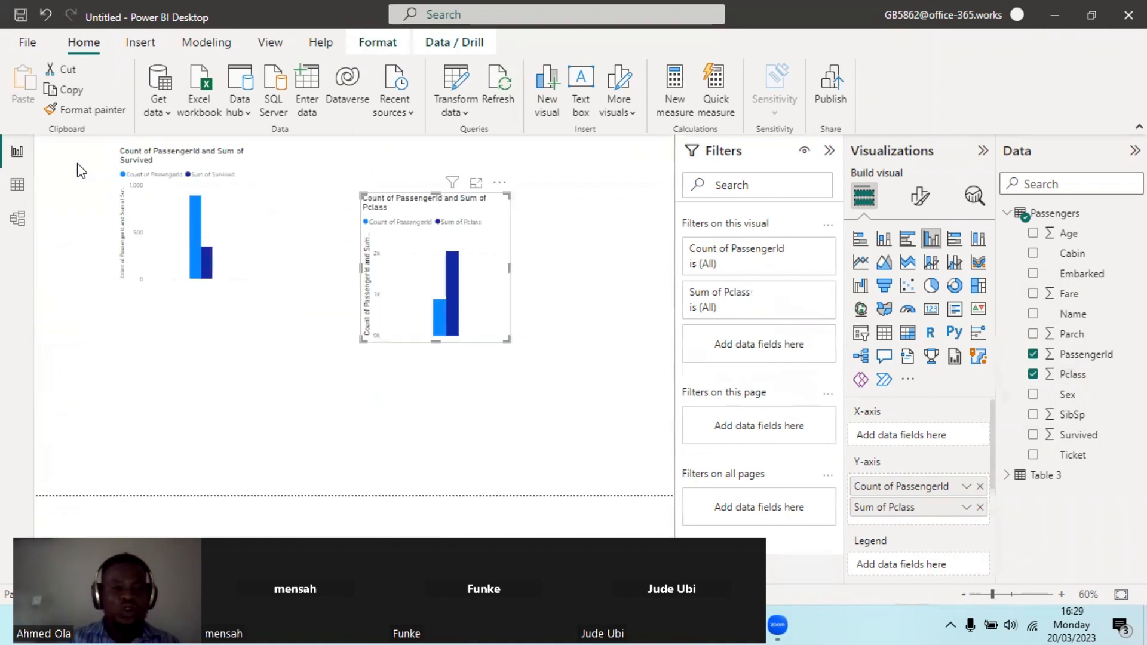
Arrange the Survived and Pclass charts side by side along the upper edge of the canvas, with a small gap between them
{"action": "left_click_drag", "start_coordinate": [487, 271], "coordinate": [472, 227]}
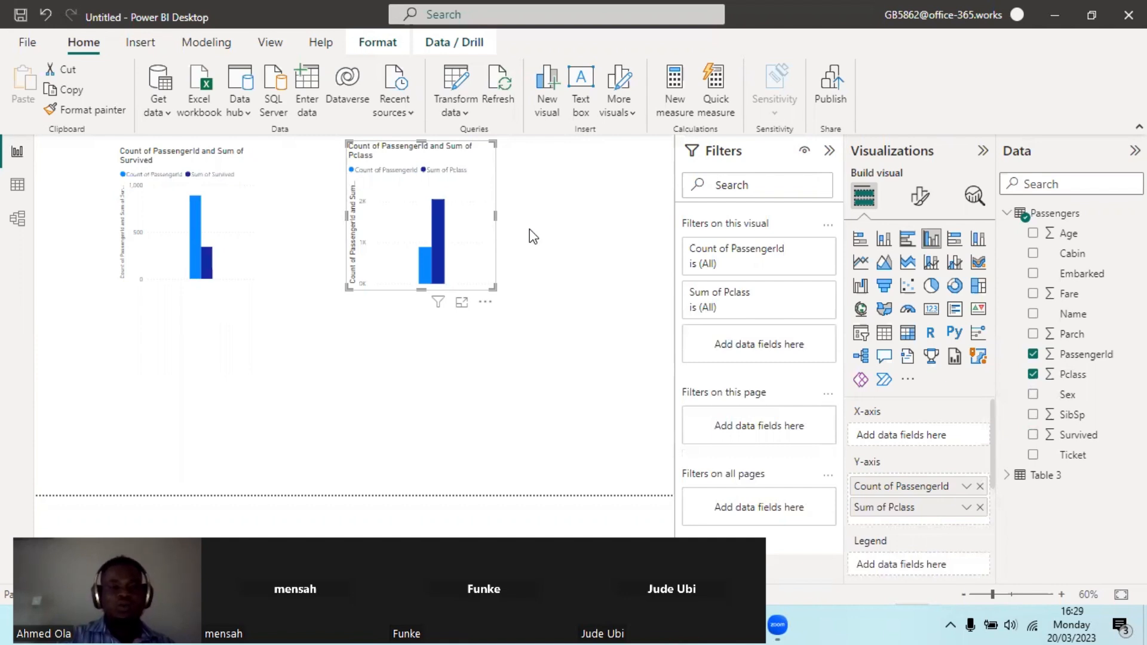
{"action": "left_click", "coordinate": [466, 111]}
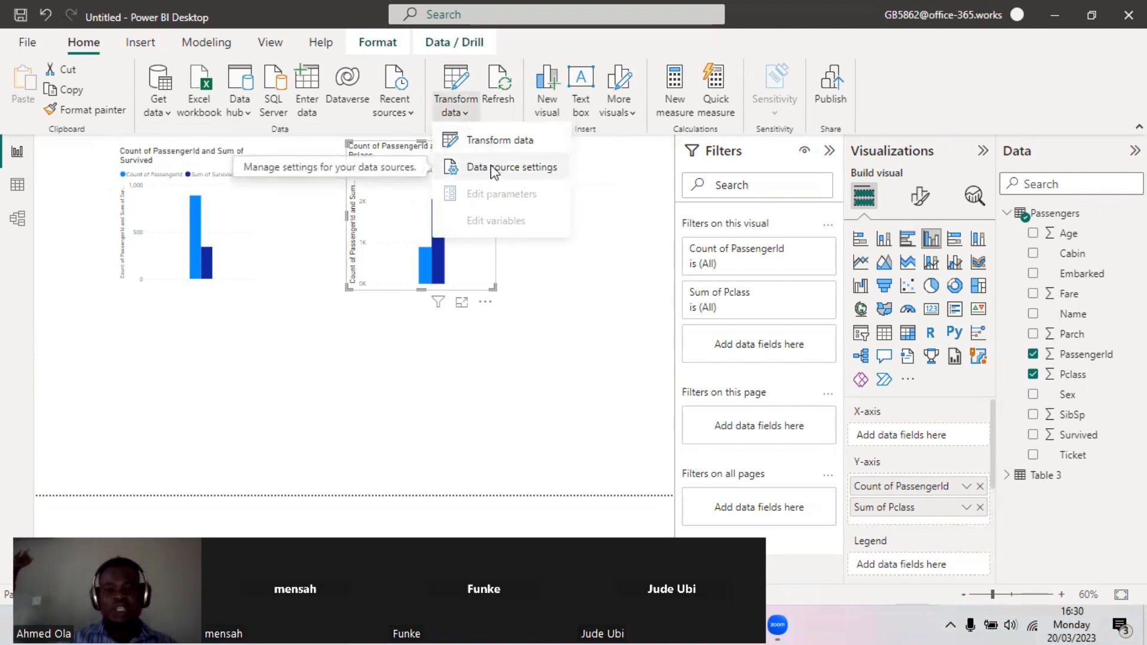
{"action": "left_click", "coordinate": [597, 268]}
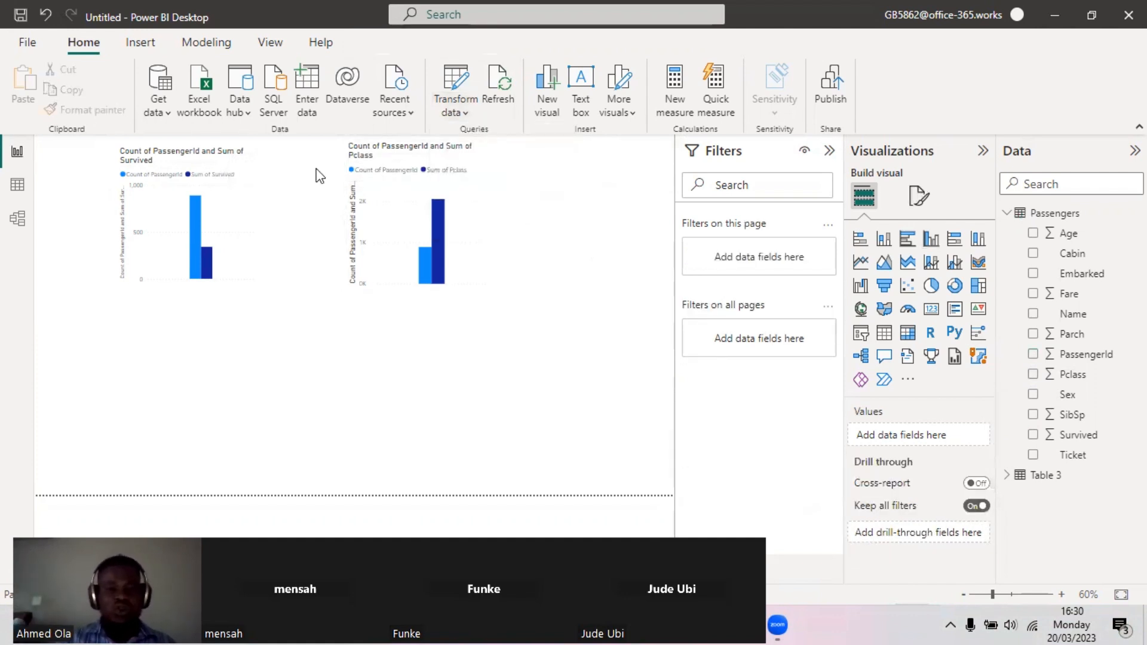
{"action": "left_click_drag", "start_coordinate": [339, 181], "coordinate": [286, 175]}
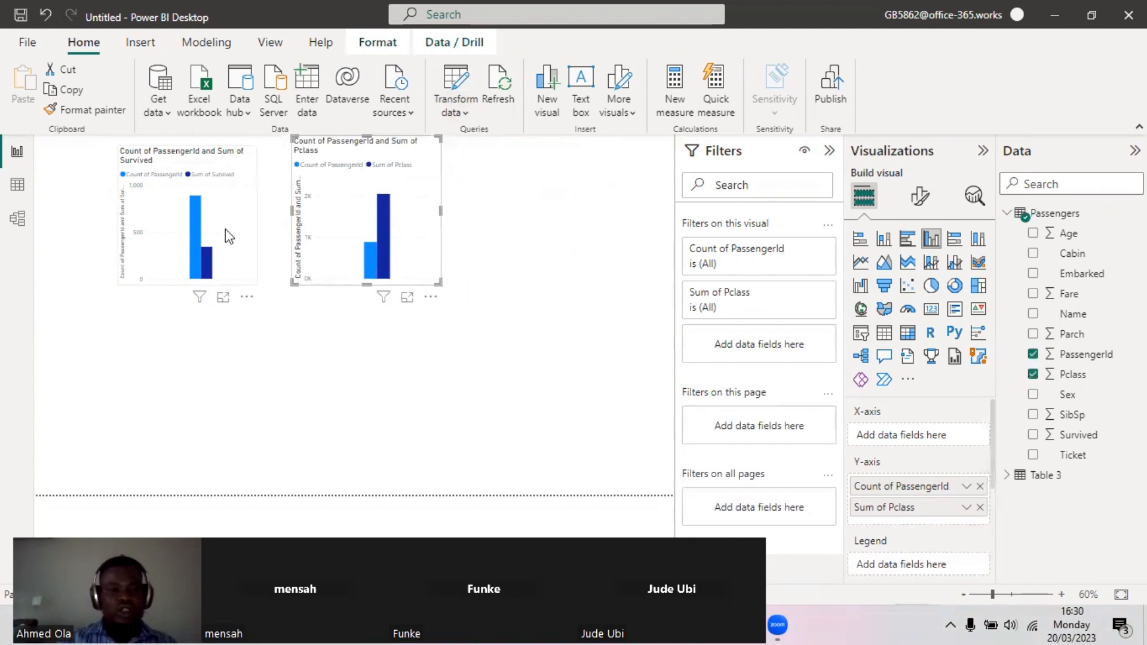
{"action": "left_click_drag", "start_coordinate": [224, 228], "coordinate": [215, 217]}
{"action": "left_click", "coordinate": [536, 243]}
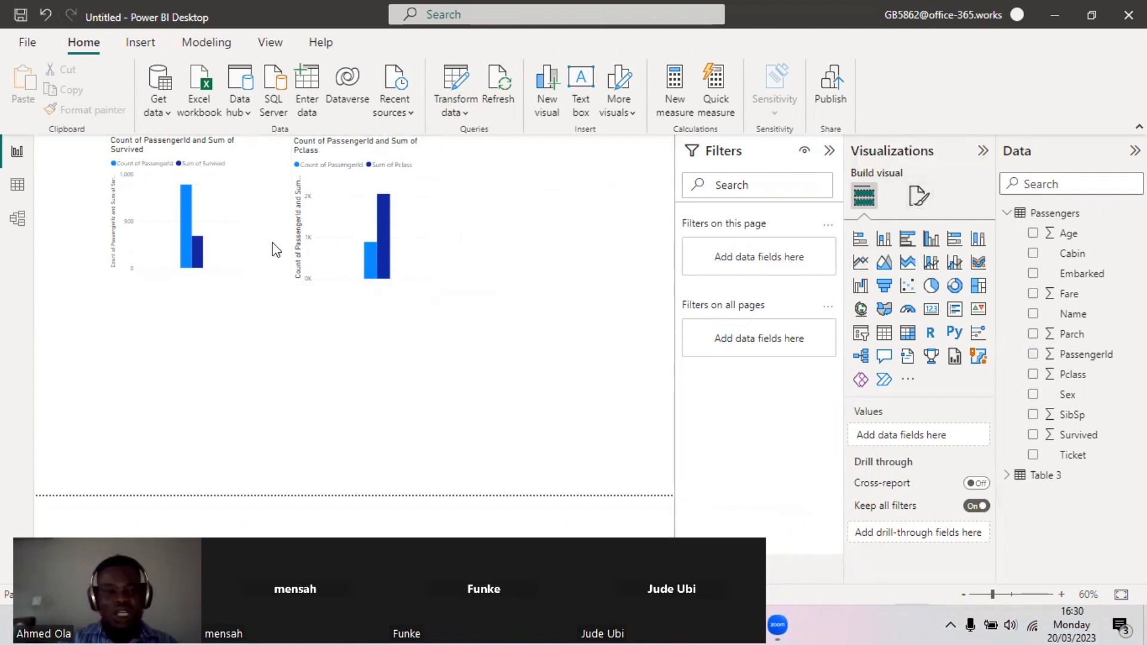
Select the Pclass chart and the Survived chart in turn to see their fields, and clear the selection
{"action": "left_click", "coordinate": [342, 235]}
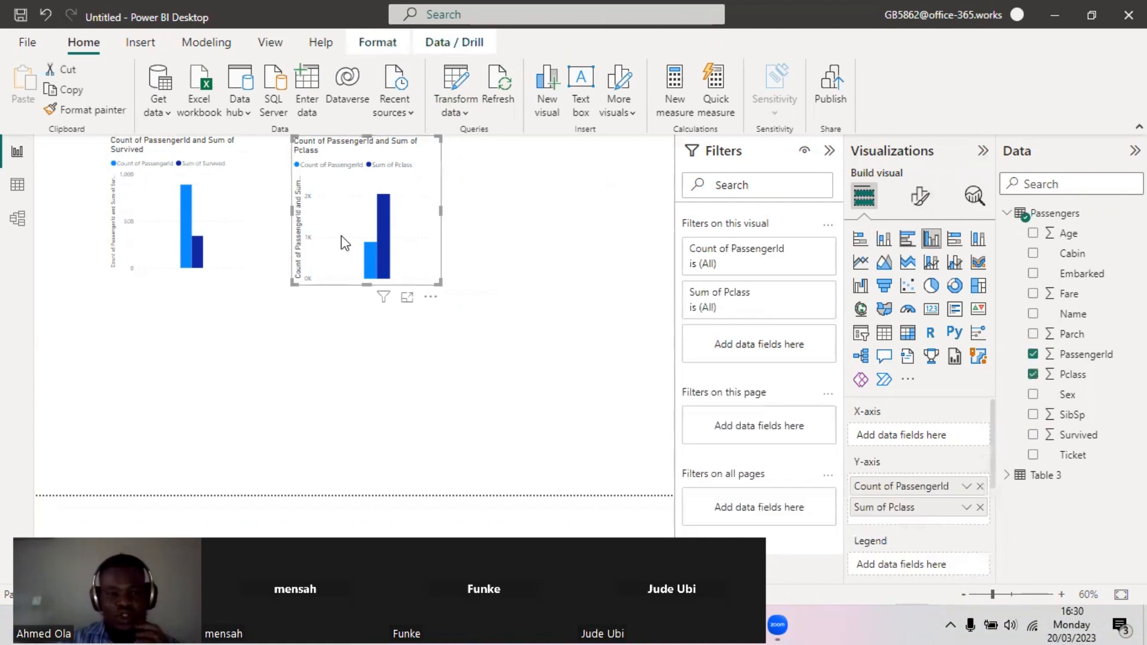
{"action": "left_click", "coordinate": [221, 200]}
{"action": "left_click", "coordinate": [496, 242]}
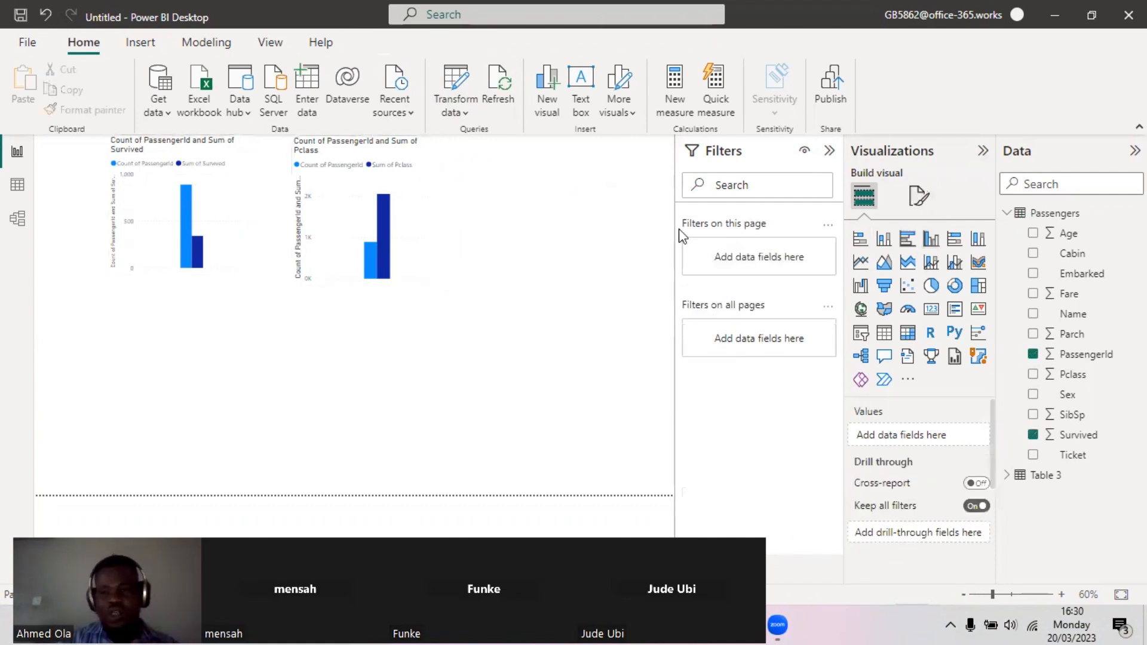
Try a Custom canvas type for the page with height 1200 px and width 1500 px, and restore the type to 16:9
{"action": "left_click", "coordinate": [917, 199]}
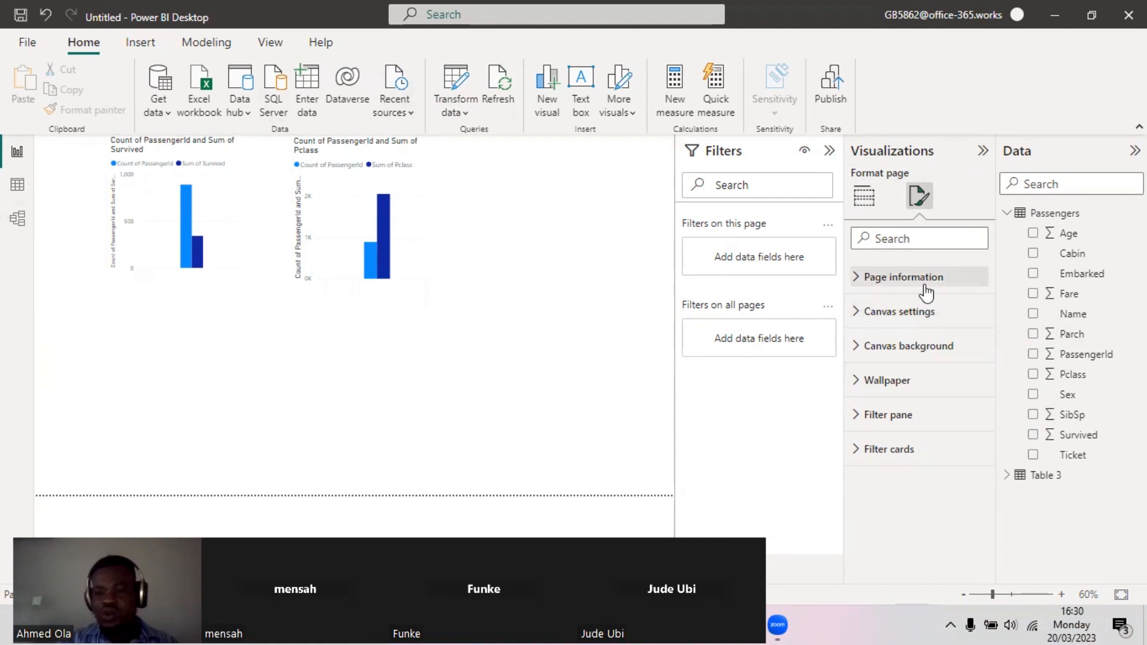
{"action": "left_click", "coordinate": [937, 328]}
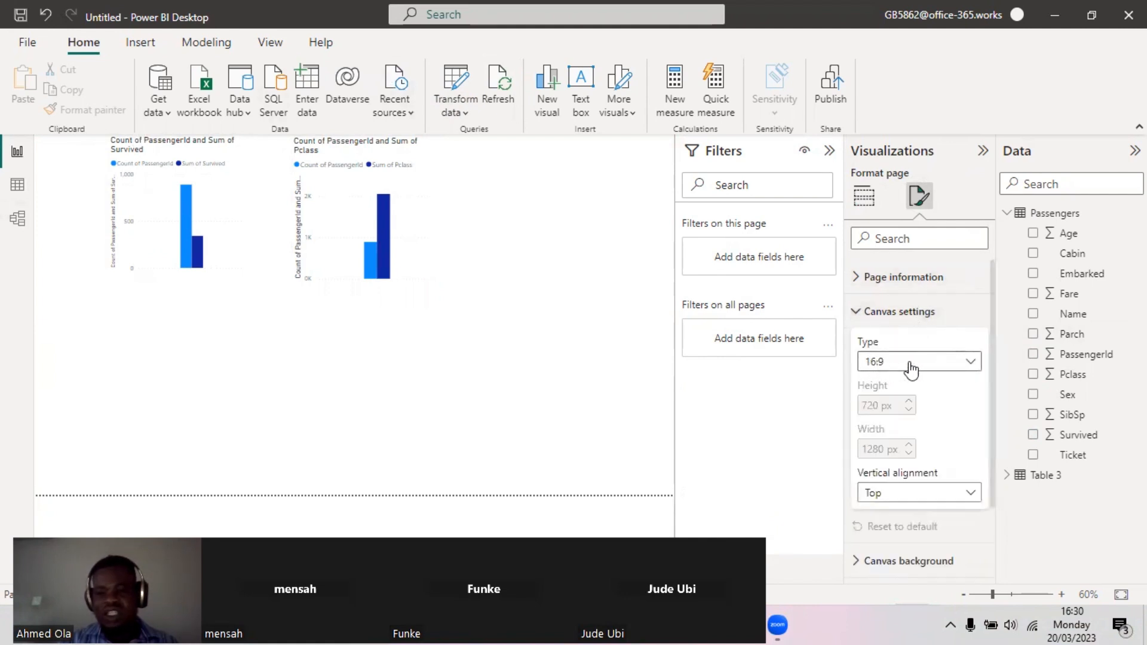
{"action": "left_click", "coordinate": [972, 362]}
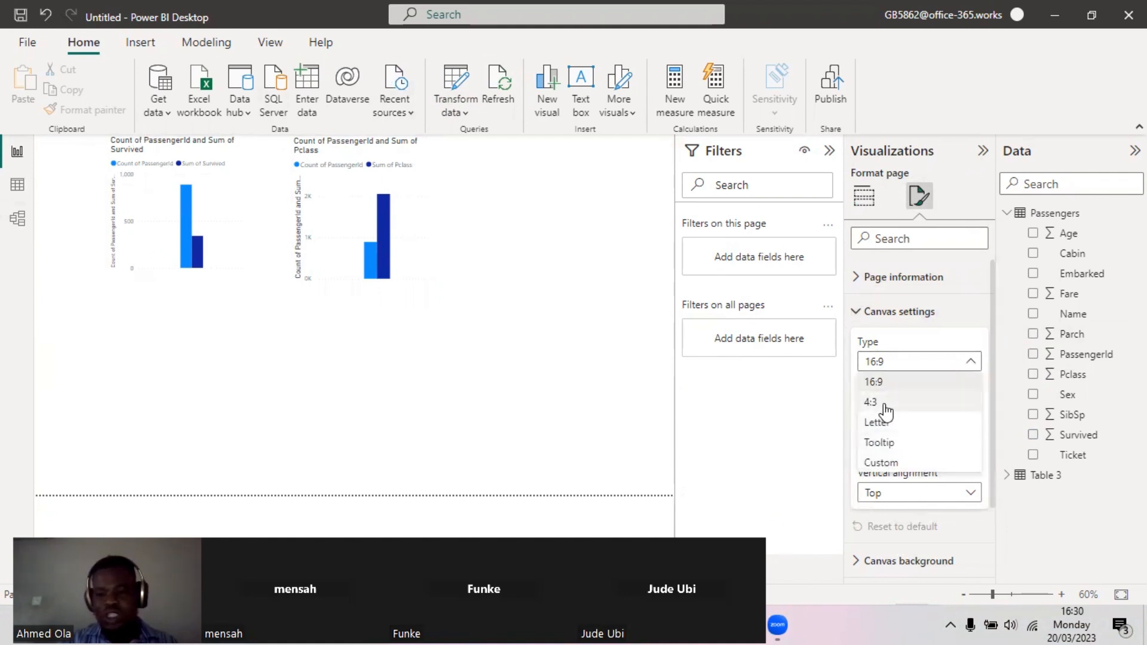
{"action": "left_click", "coordinate": [895, 465]}
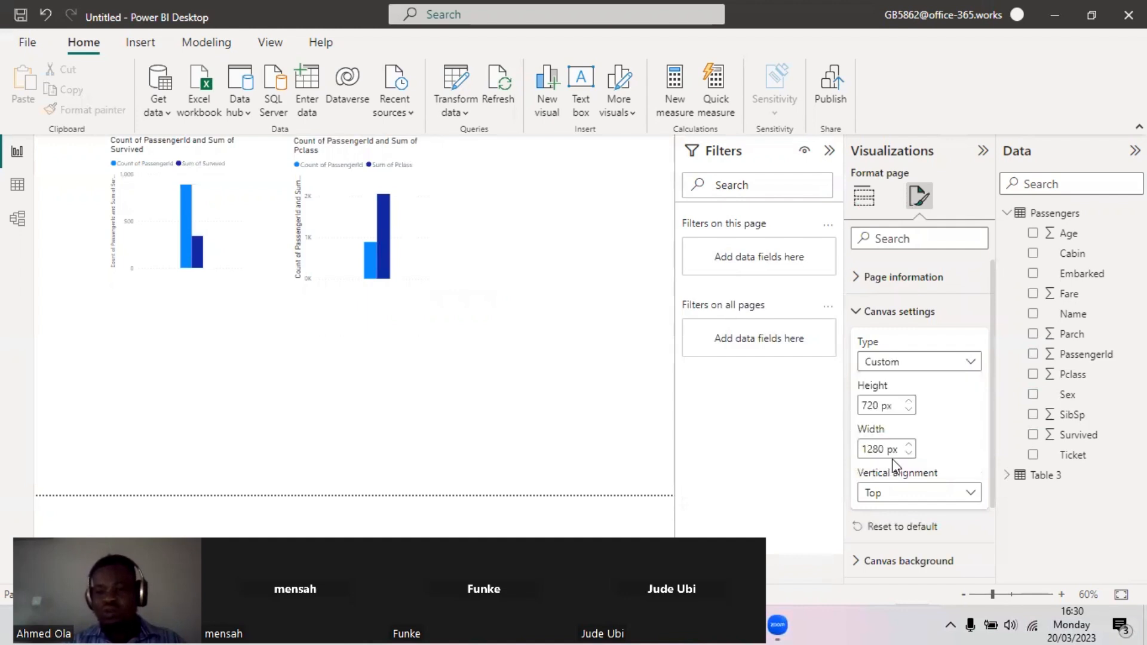
{"action": "left_click", "coordinate": [877, 406]}
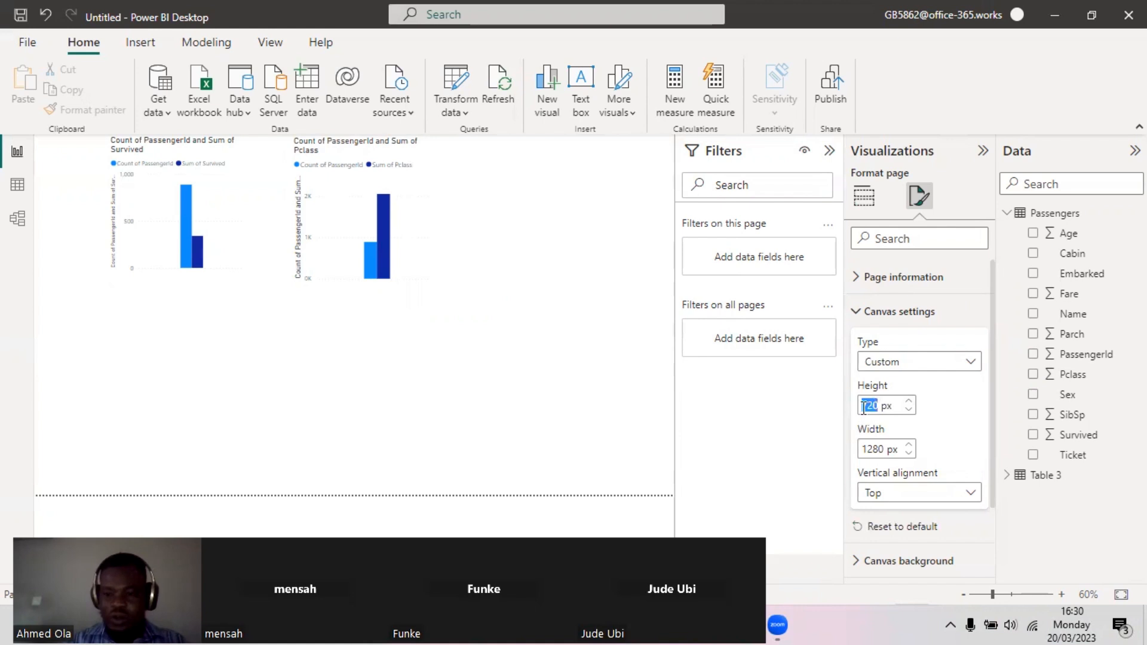
{"action": "type", "text": "1200"}
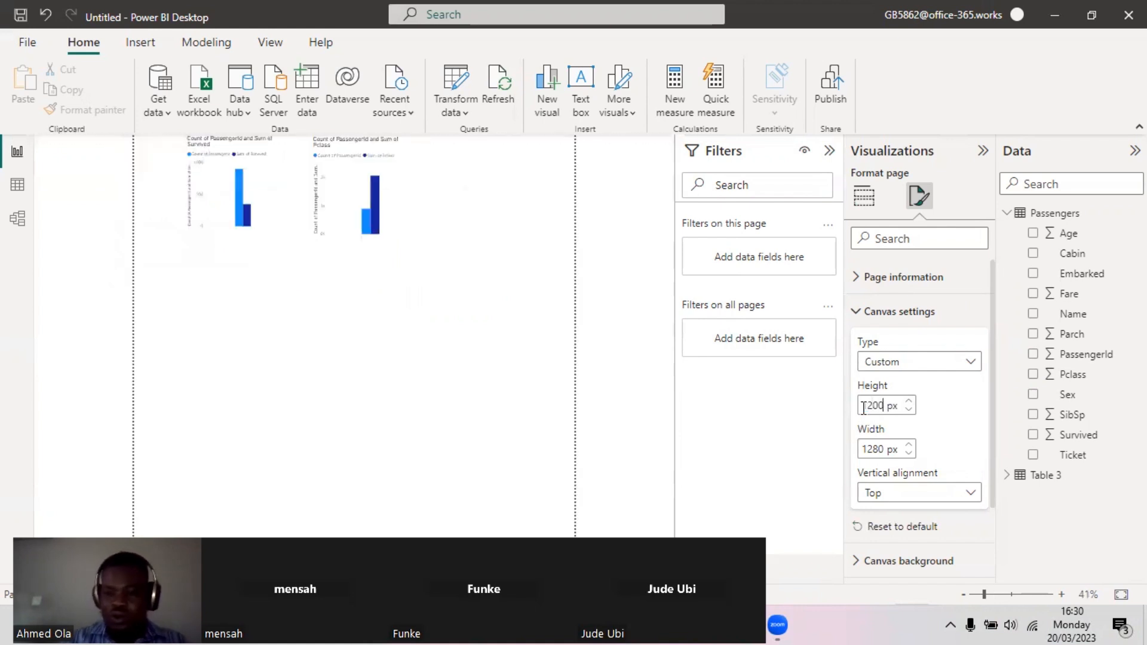
{"action": "left_click_drag", "start_coordinate": [886, 447], "coordinate": [865, 442]}
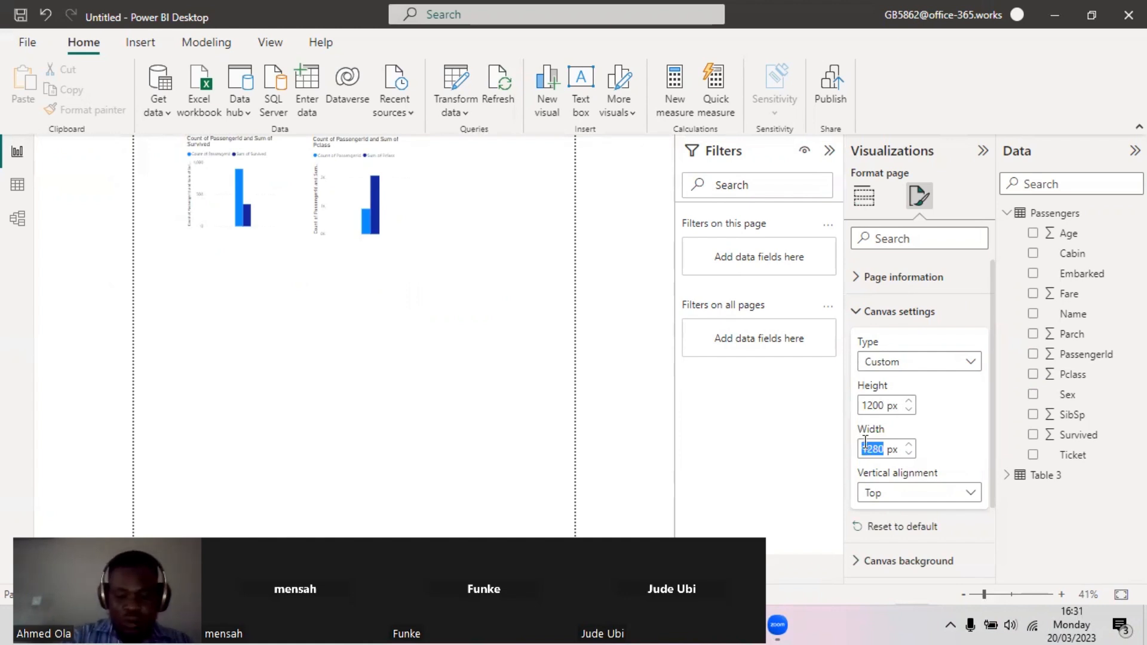
{"action": "type", "text": "1500"}
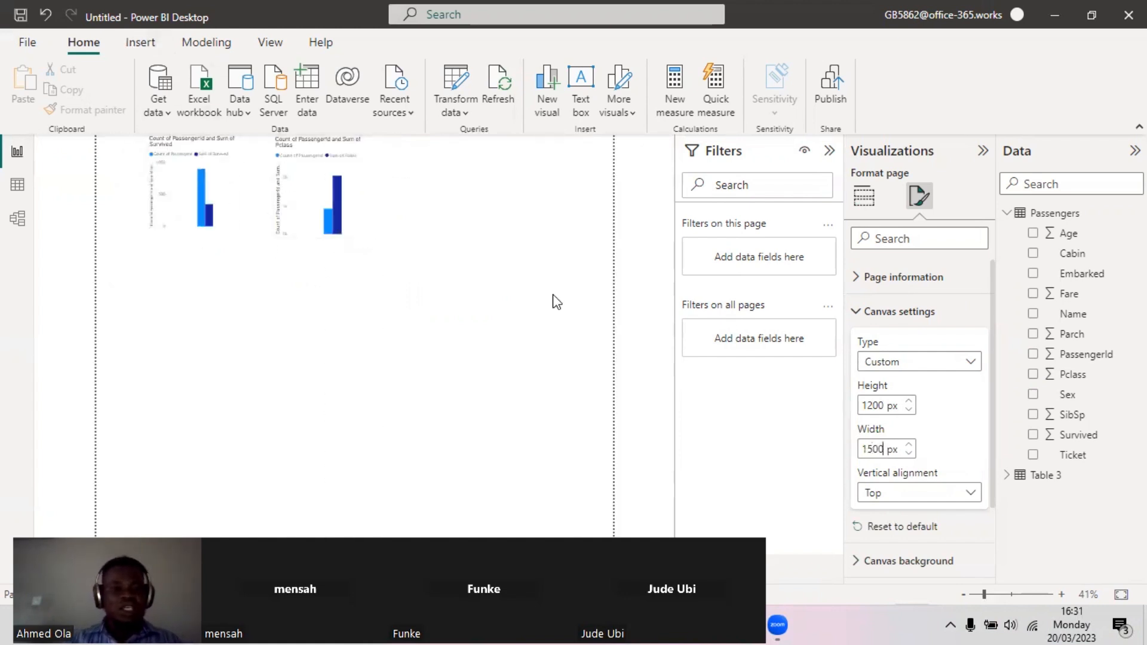
{"action": "left_click", "coordinate": [973, 360]}
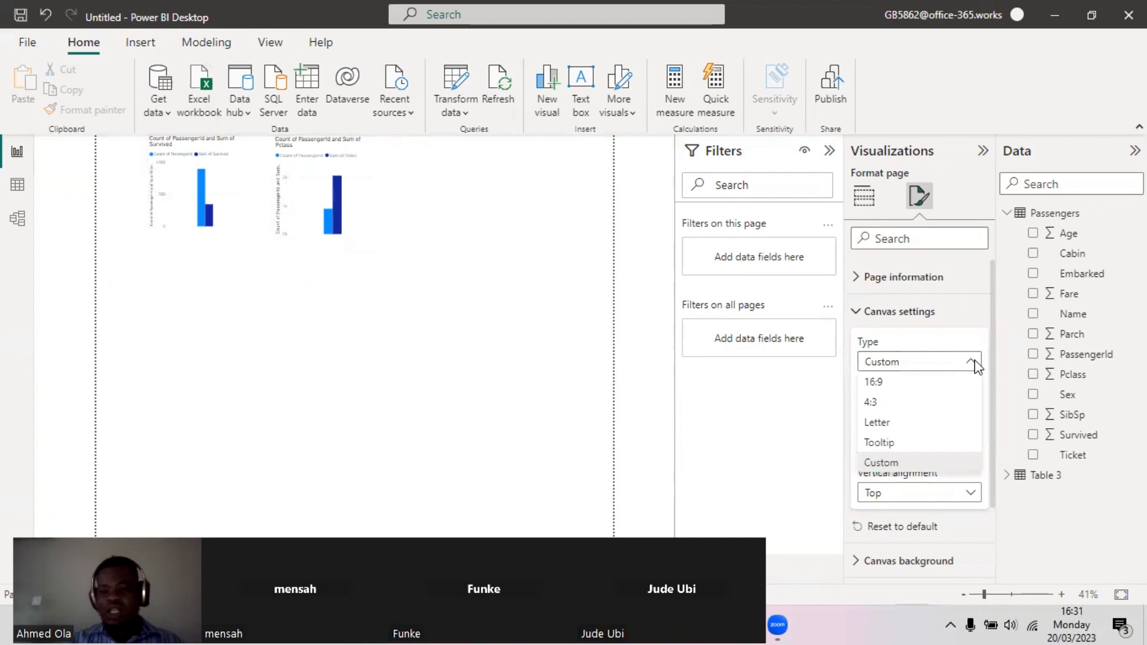
{"action": "left_click", "coordinate": [919, 390]}
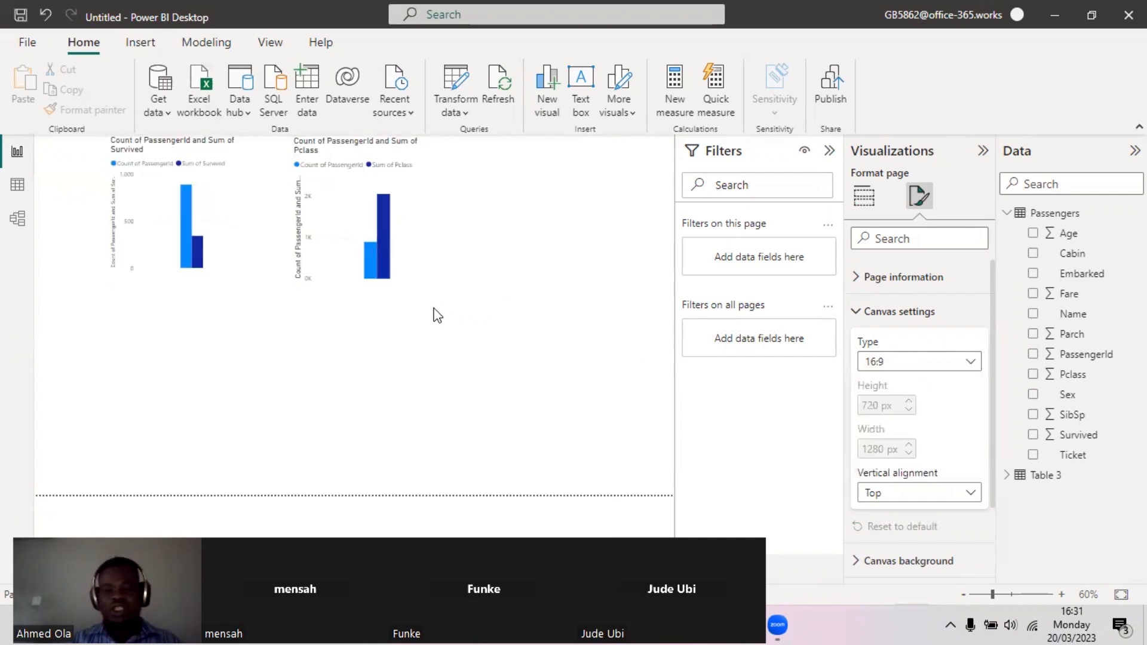
Color the canvas background blue, set its transparency to 96%, and change the background color back to white
{"action": "scroll", "coordinate": [950, 476], "scroll_direction": "down", "scroll_amount": 2}
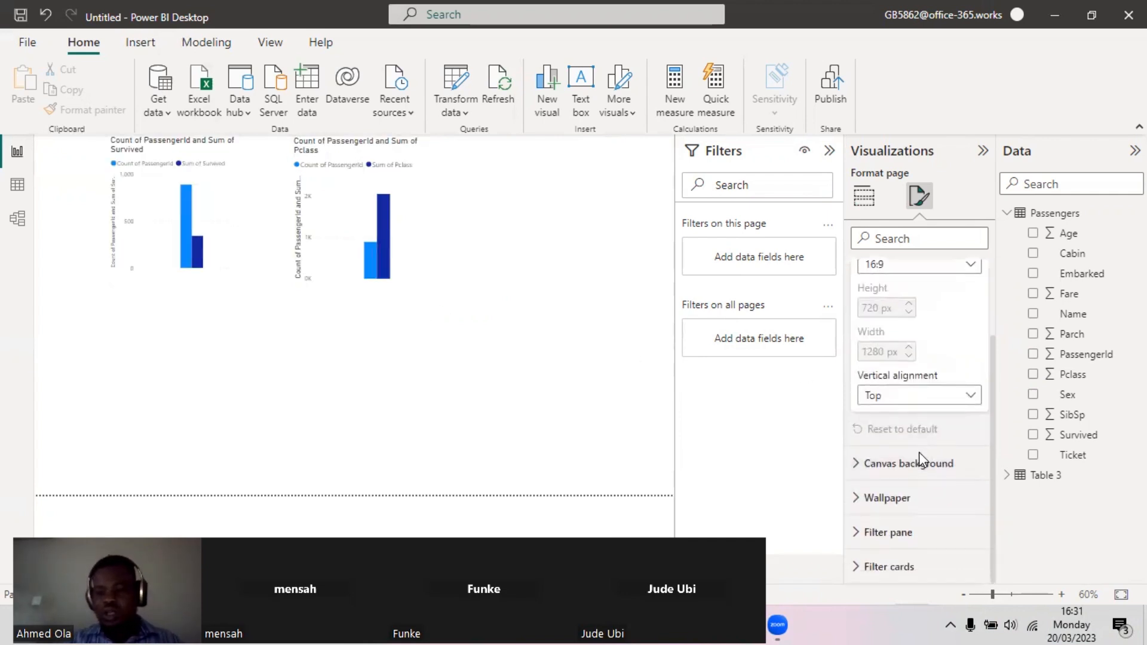
{"action": "left_click", "coordinate": [907, 466]}
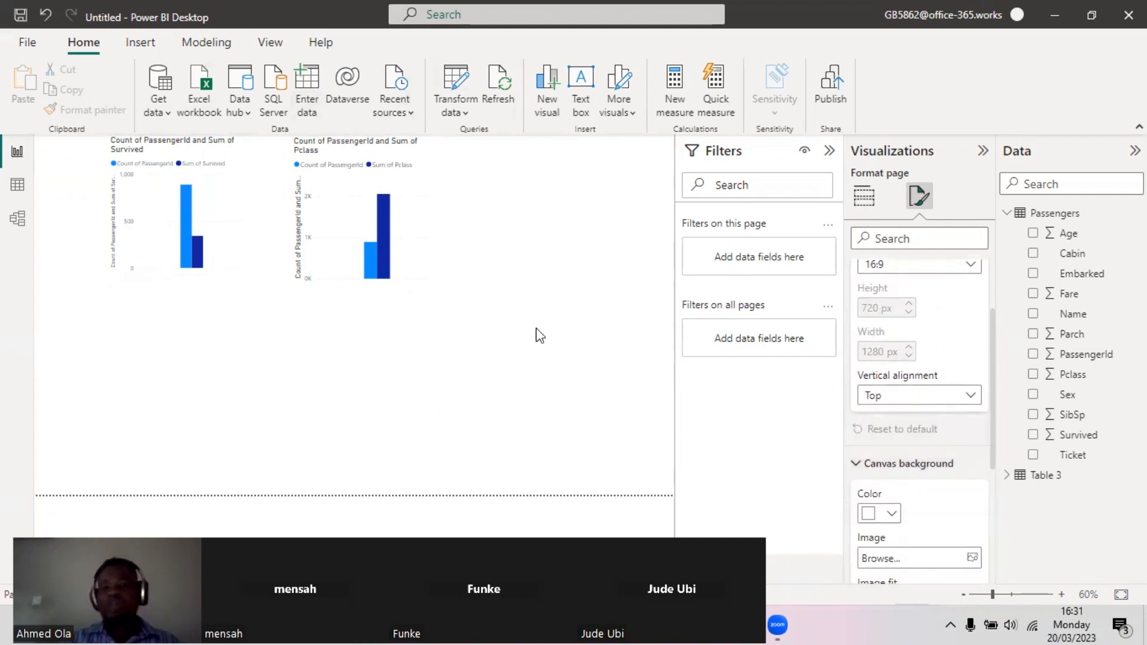
{"action": "scroll", "coordinate": [891, 485], "scroll_direction": "down", "scroll_amount": 3}
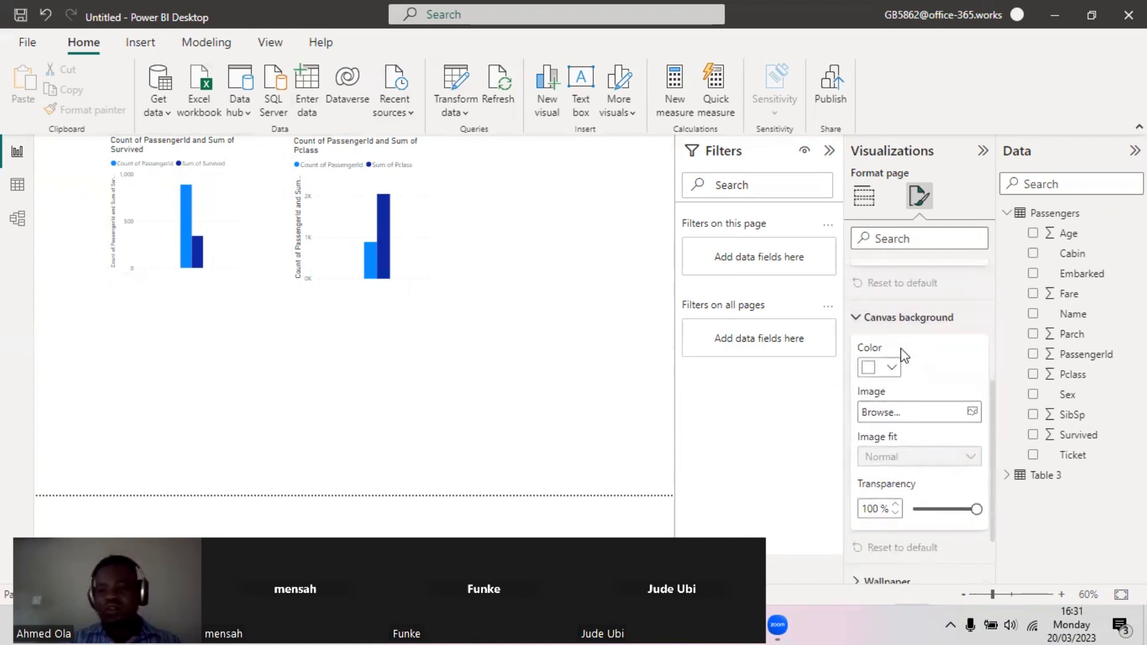
{"action": "left_click", "coordinate": [891, 368]}
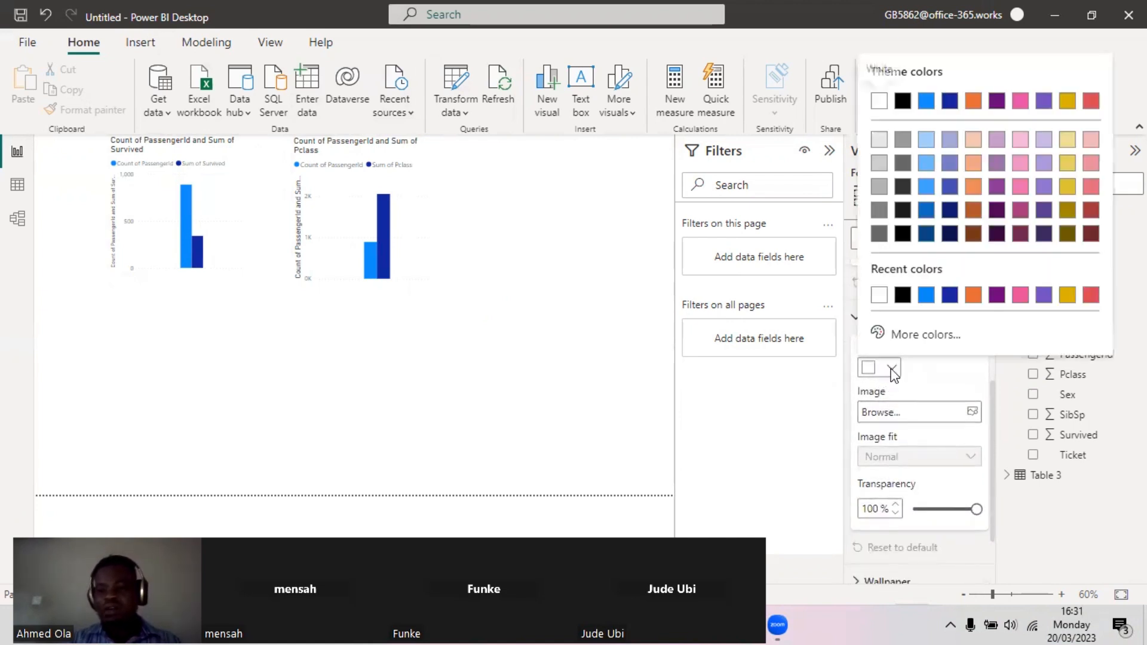
{"action": "left_click", "coordinate": [928, 297]}
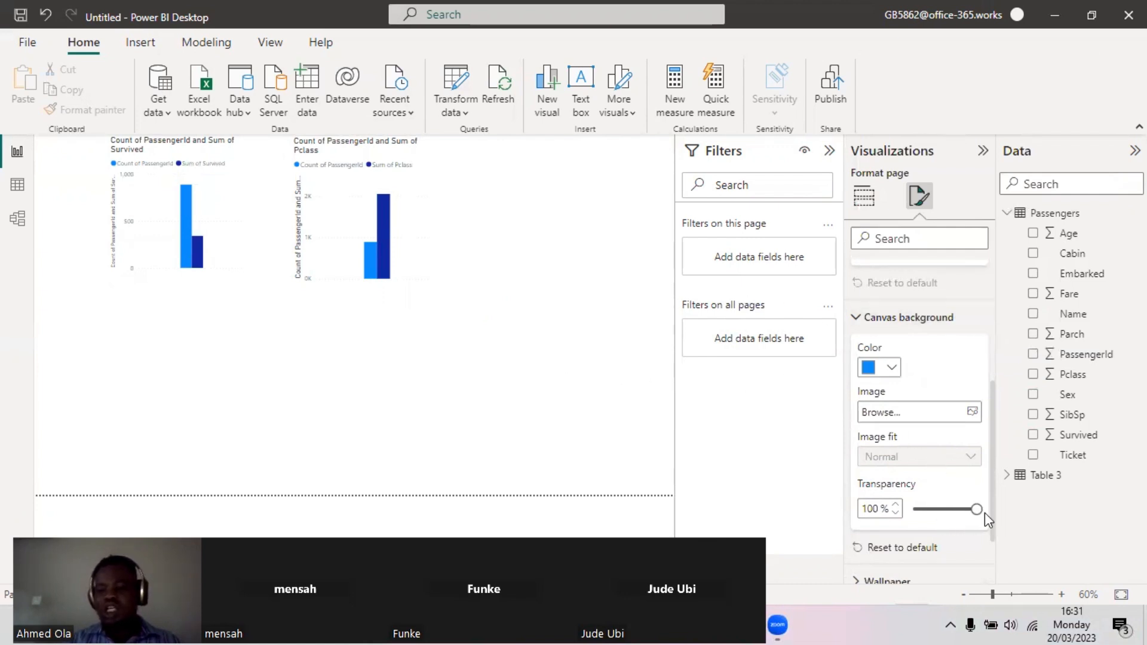
{"action": "mouse_move", "coordinate": [976, 509]}
{"action": "left_mouse_down"}
{"action": "mouse_move", "coordinate": [912, 511]}
{"action": "mouse_move", "coordinate": [972, 510]}
{"action": "left_mouse_up"}
{"action": "left_click", "coordinate": [890, 375]}
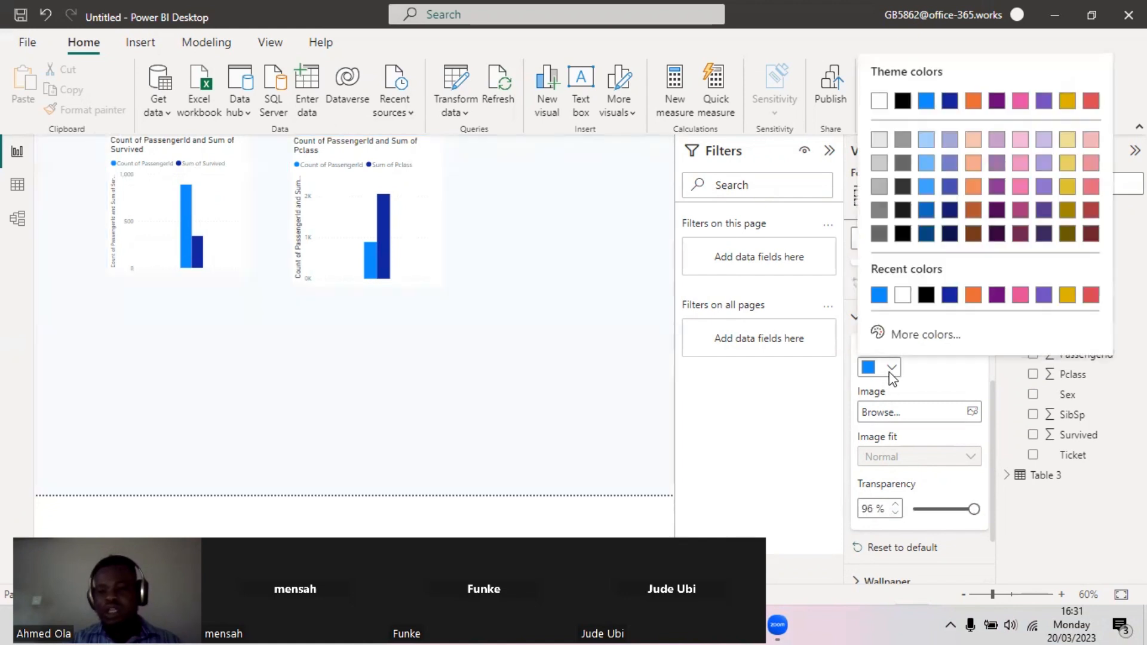
{"action": "left_click", "coordinate": [902, 295]}
Expand the page's Wallpaper settings and examine the color, image, image fit and transparency options
{"action": "scroll", "coordinate": [897, 316], "scroll_direction": "down", "scroll_amount": 2}
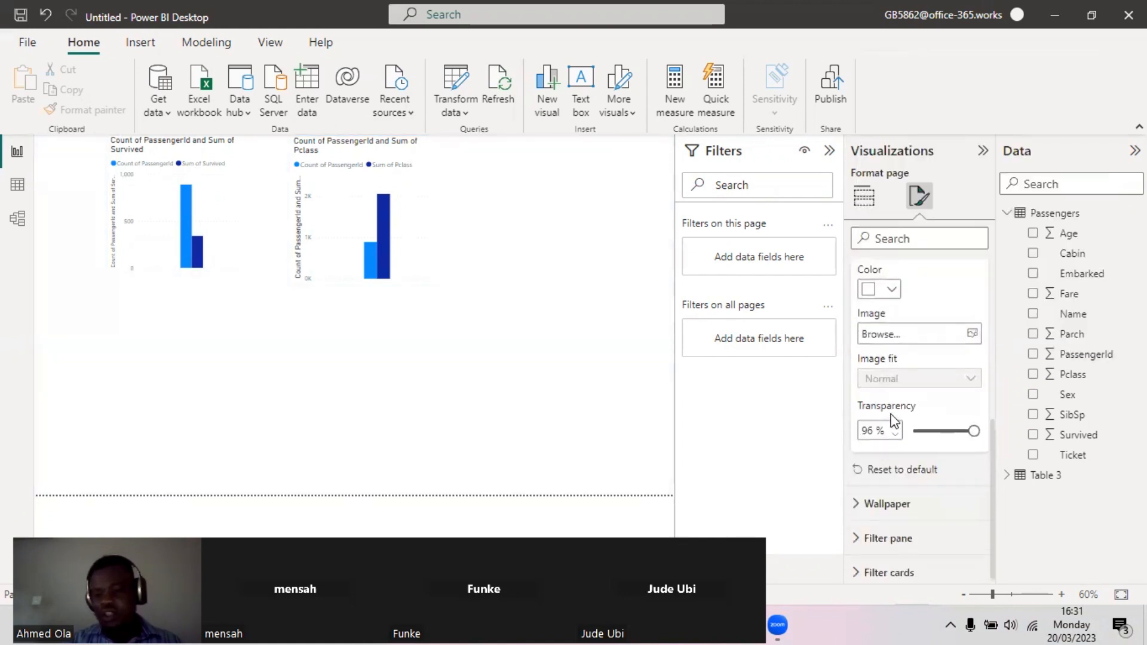
{"action": "left_click", "coordinate": [898, 500]}
{"action": "scroll", "coordinate": [898, 500], "scroll_direction": "down", "scroll_amount": 4}
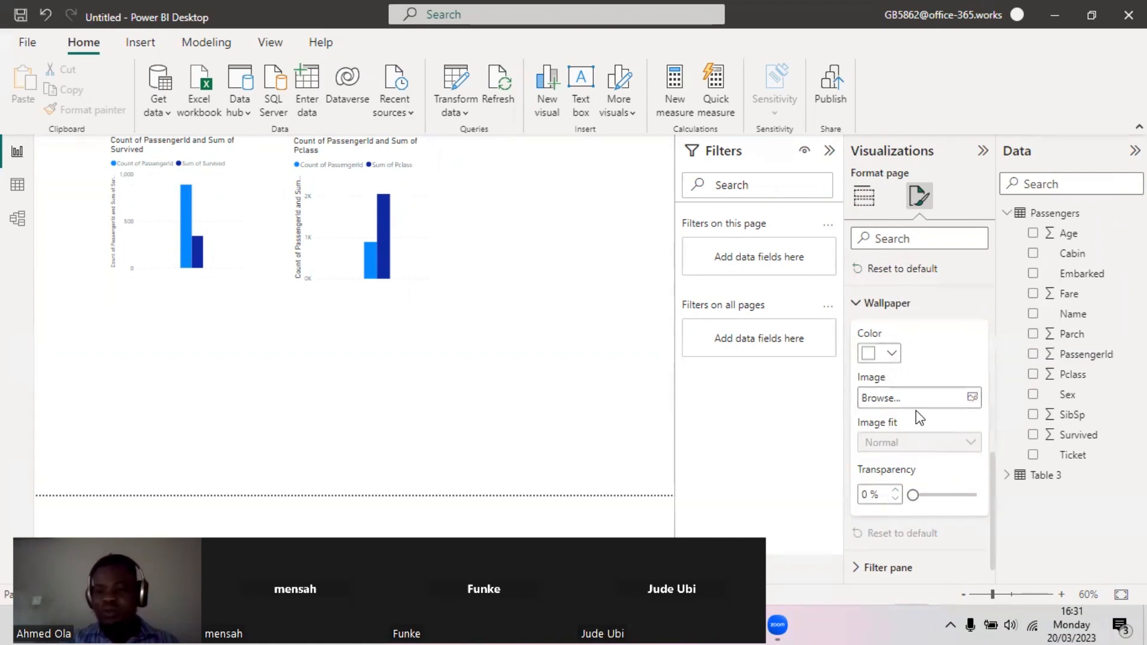
{"action": "scroll", "coordinate": [918, 416], "scroll_direction": "down", "scroll_amount": 1}
{"action": "scroll", "coordinate": [899, 454], "scroll_direction": "up", "scroll_amount": 2}
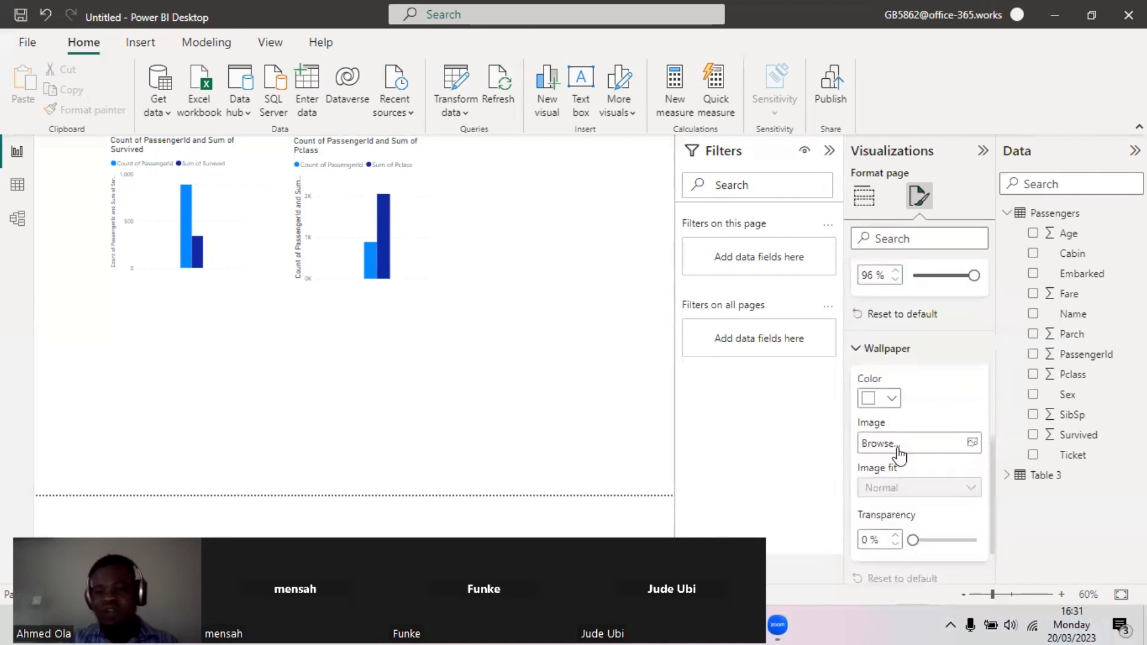
Leave the page formatting settings, open the data in Power Query Editor, and select the Passengers query
{"action": "scroll", "coordinate": [899, 452], "scroll_direction": "up", "scroll_amount": 5}
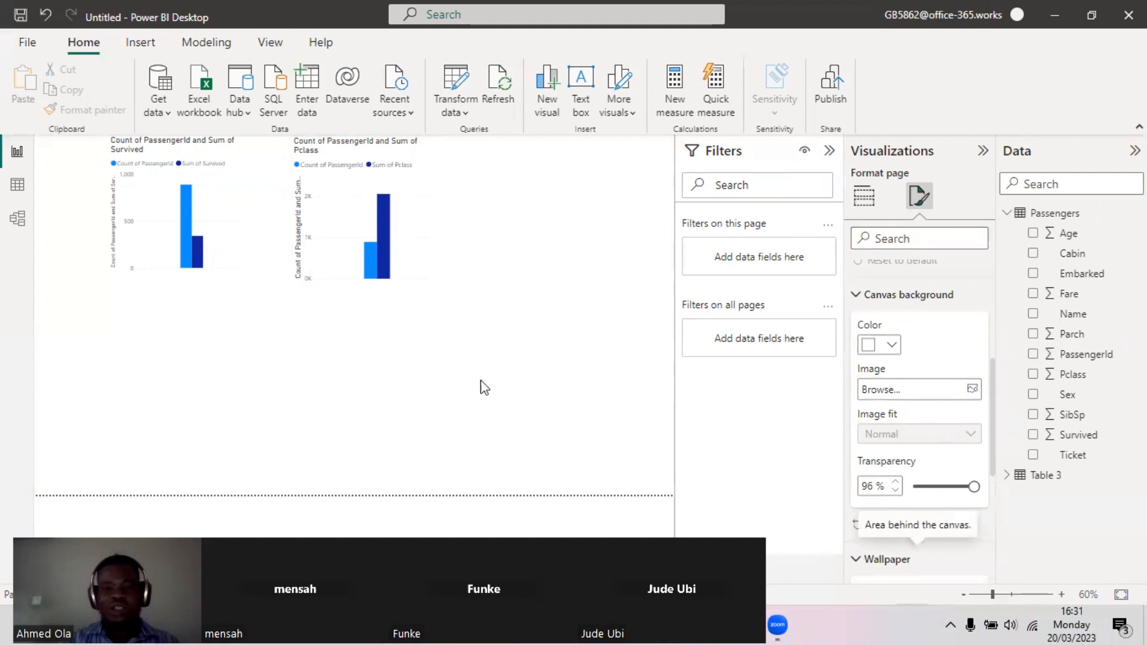
{"action": "left_click", "coordinate": [596, 518]}
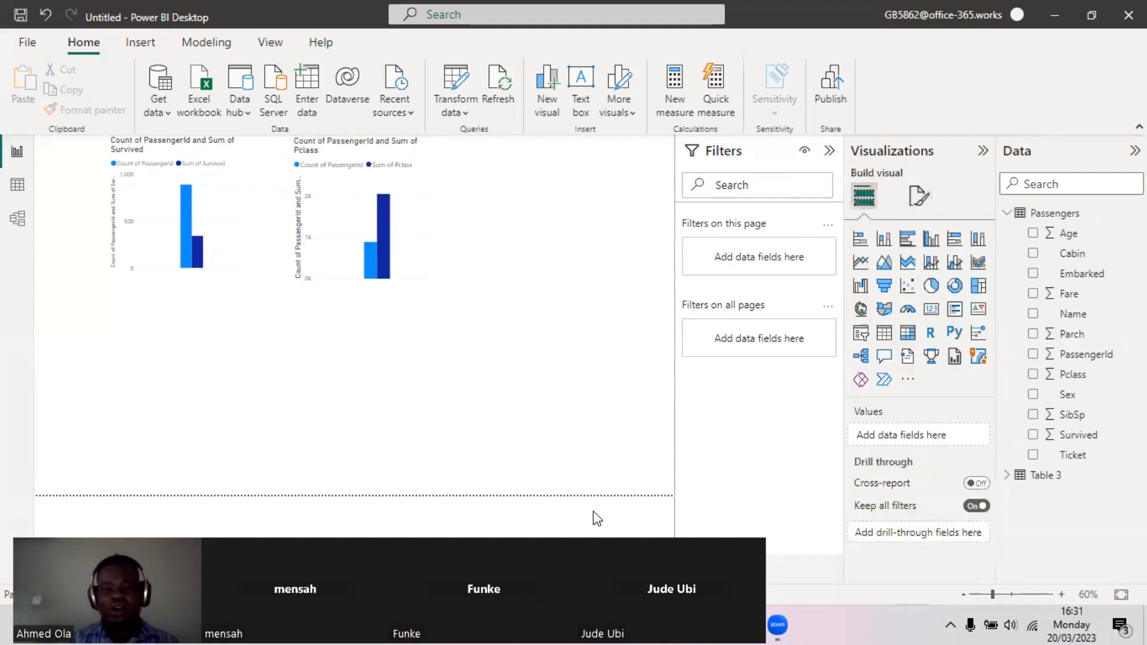
{"action": "left_click", "coordinate": [457, 112]}
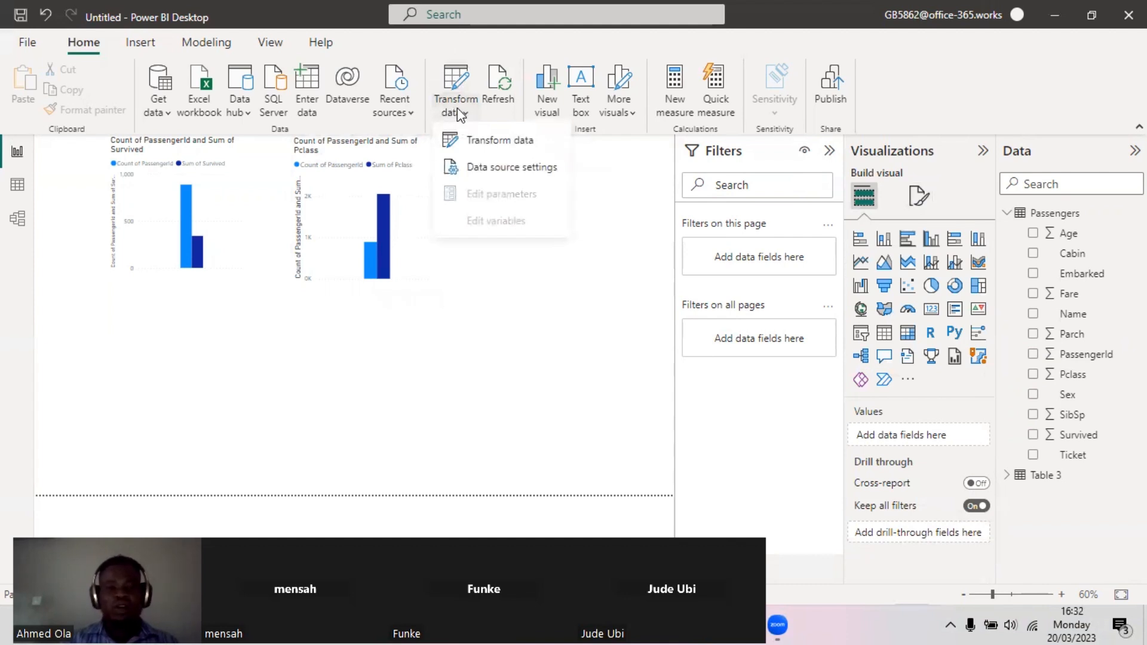
{"action": "left_click", "coordinate": [516, 144]}
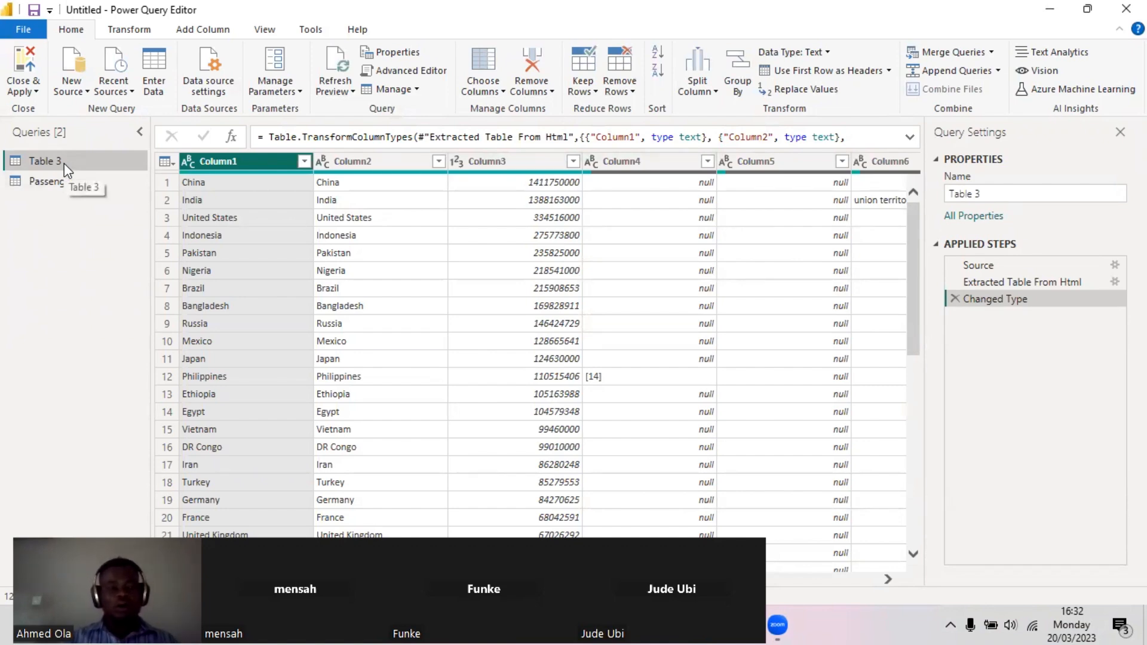
{"action": "left_click", "coordinate": [50, 182]}
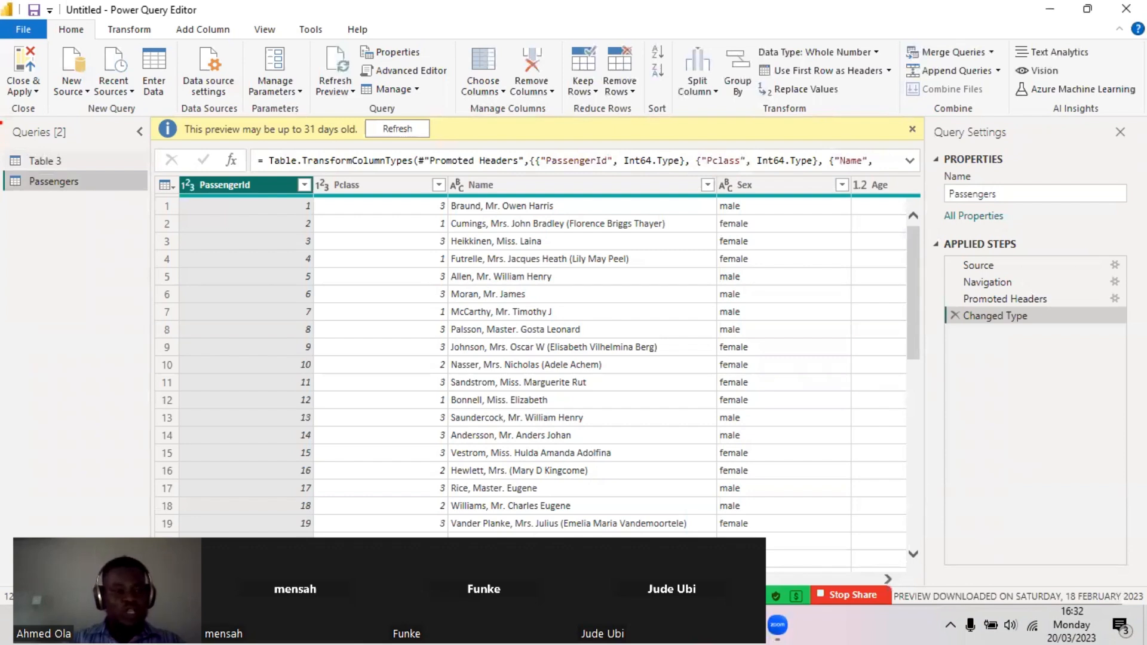
Outline the Queries list, select the Pclass and Name columns in turn, and dismiss the preview age notice
{"action": "mouse_move", "coordinate": [3, 121]}
{"action": "left_mouse_down"}
{"action": "mouse_move", "coordinate": [73, 150]}
{"action": "mouse_move", "coordinate": [120, 146]}
{"action": "left_mouse_up"}
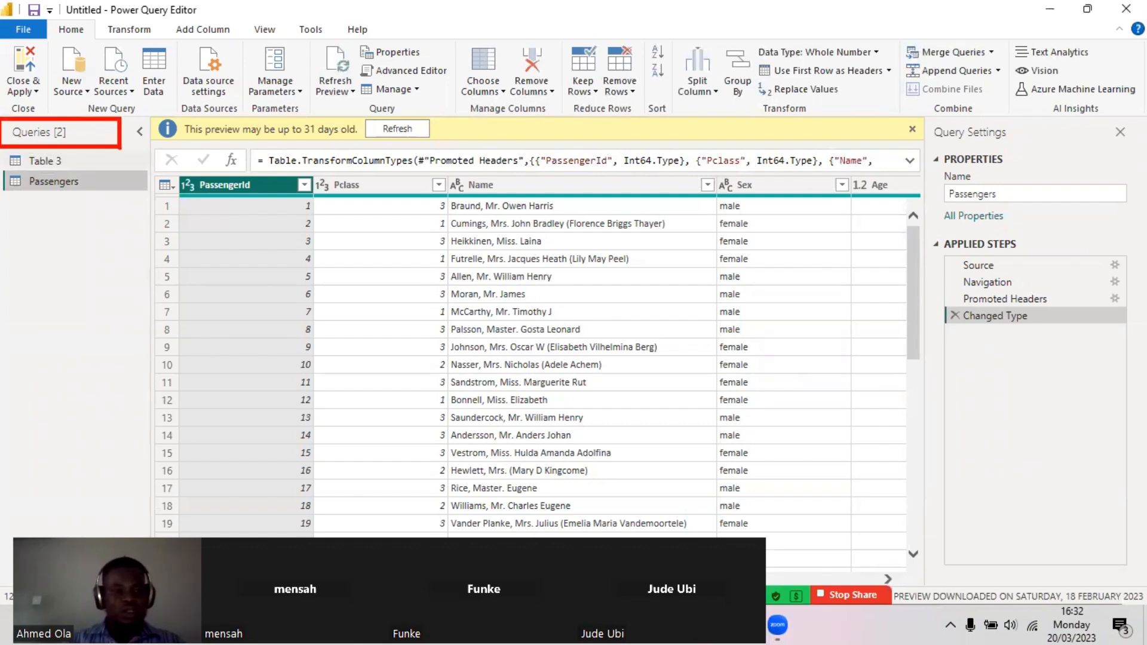
{"action": "mouse_move", "coordinate": [3, 149]}
{"action": "left_mouse_down"}
{"action": "mouse_move", "coordinate": [52, 158]}
{"action": "mouse_move", "coordinate": [141, 351]}
{"action": "mouse_move", "coordinate": [121, 515]}
{"action": "left_mouse_up"}
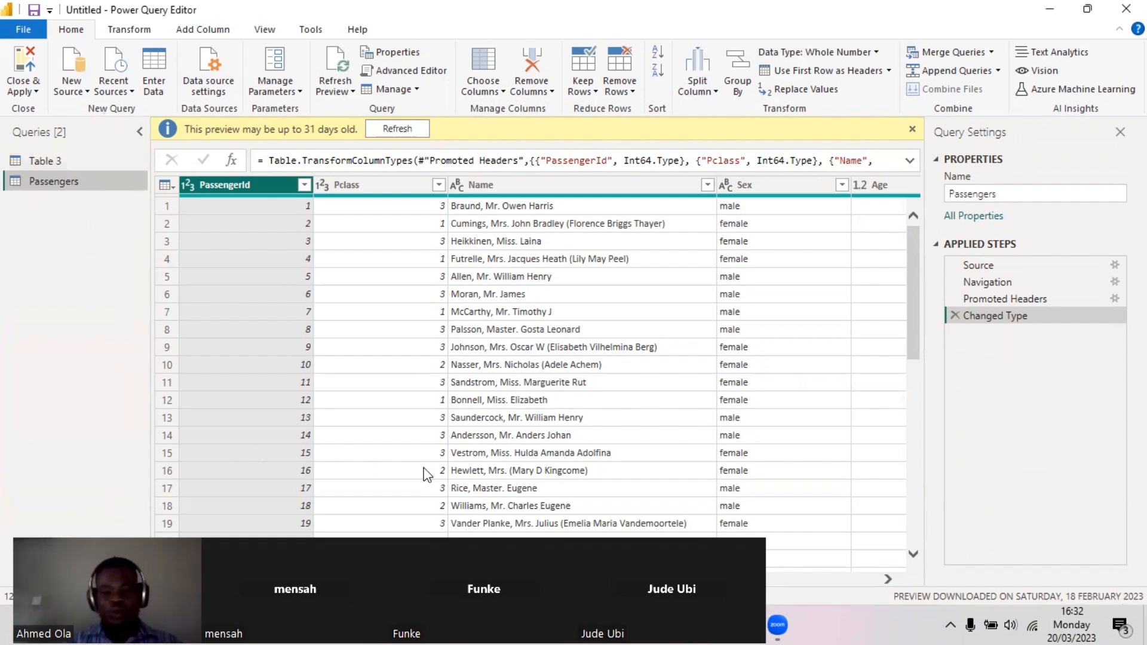
{"action": "left_click", "coordinate": [401, 186]}
{"action": "left_click", "coordinate": [565, 183]}
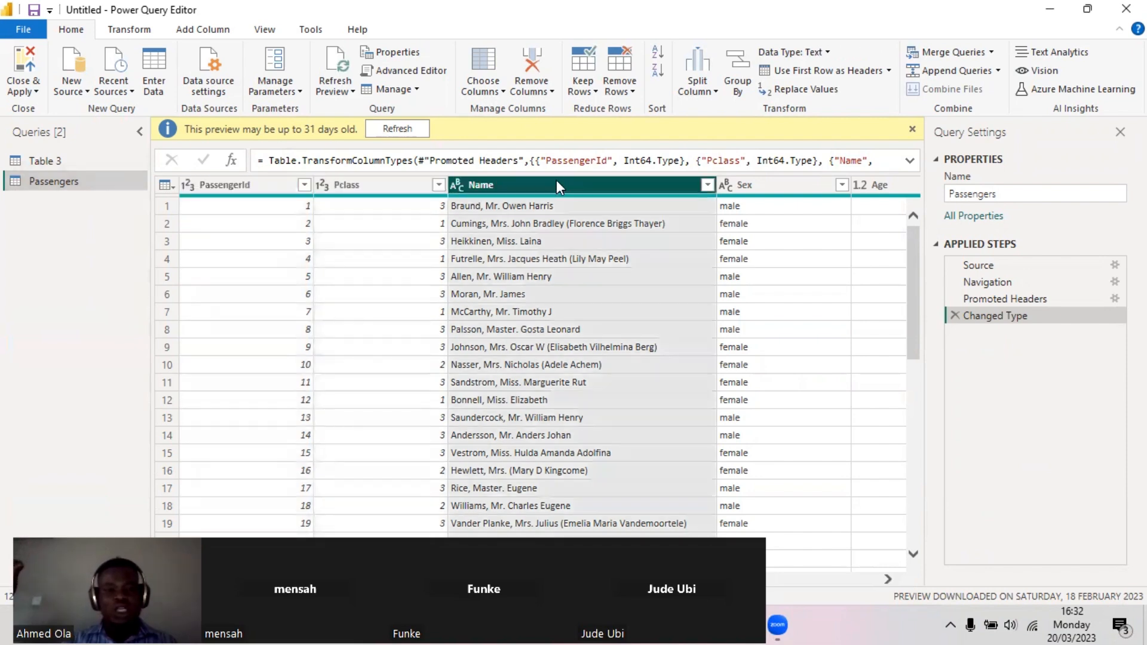
{"action": "left_click", "coordinate": [912, 128]}
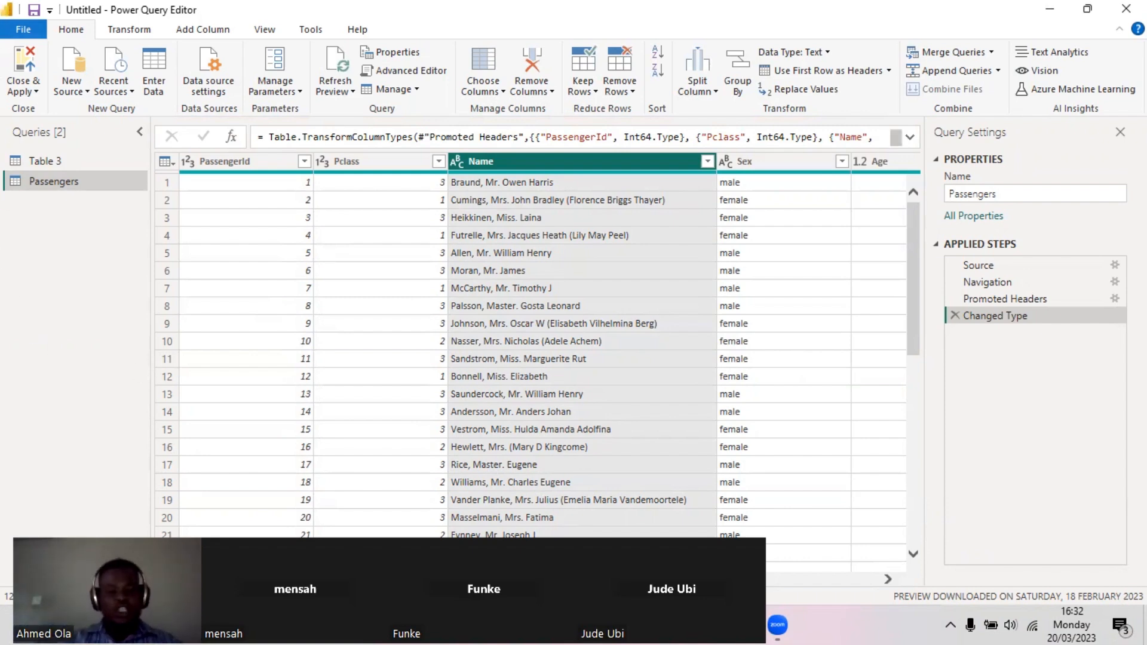
Look across the Passengers columns and select Pclass, PassengerId and Name in turn
{"action": "scroll", "coordinate": [530, 358], "scroll_direction": "right", "scroll_amount": 4}
{"action": "scroll", "coordinate": [531, 358], "scroll_direction": "left", "scroll_amount": 4}
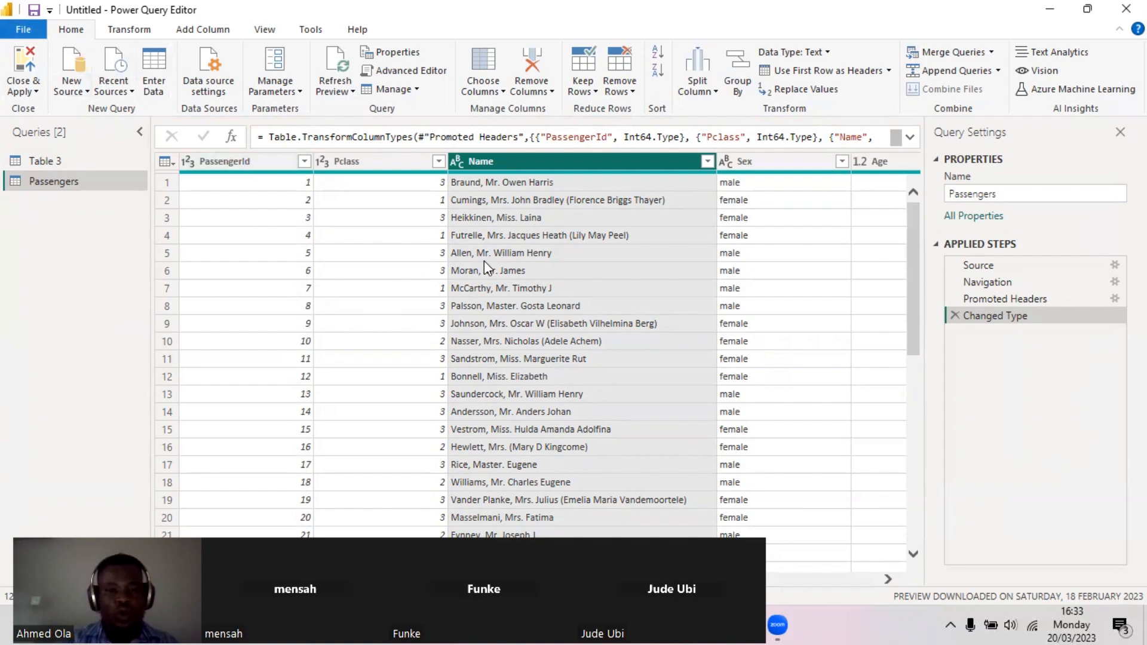
{"action": "left_click", "coordinate": [366, 167]}
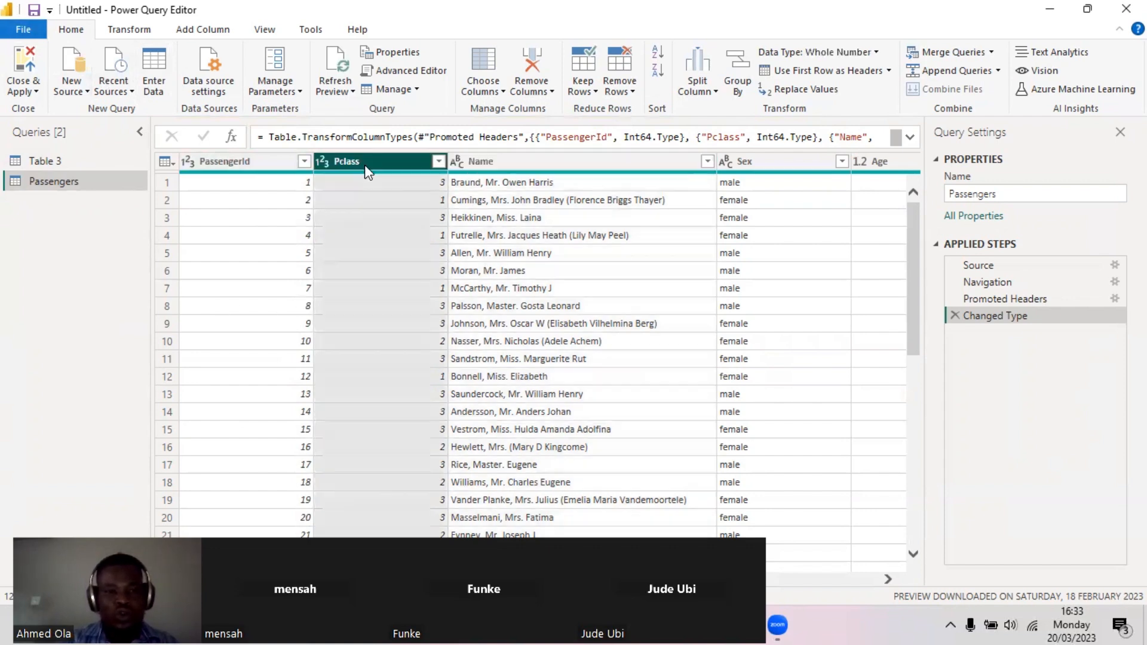
{"action": "left_click", "coordinate": [231, 167]}
{"action": "left_click", "coordinate": [528, 165]}
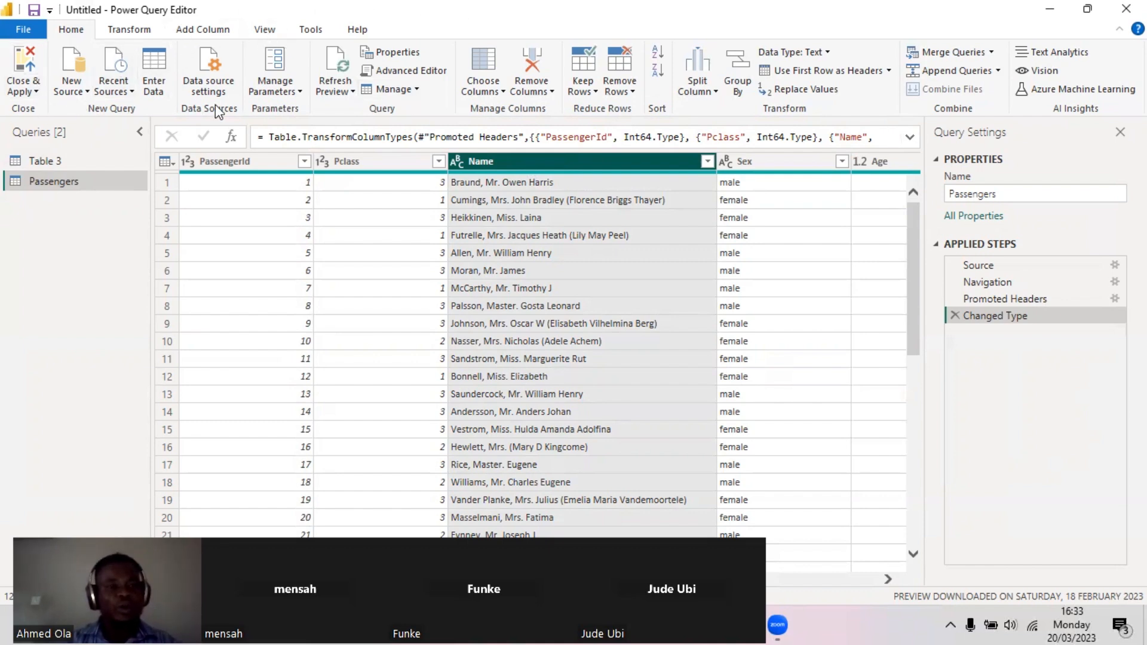
Show the data preview options and underline Column quality, Column distribution and Column profile
{"action": "left_click", "coordinate": [276, 32]}
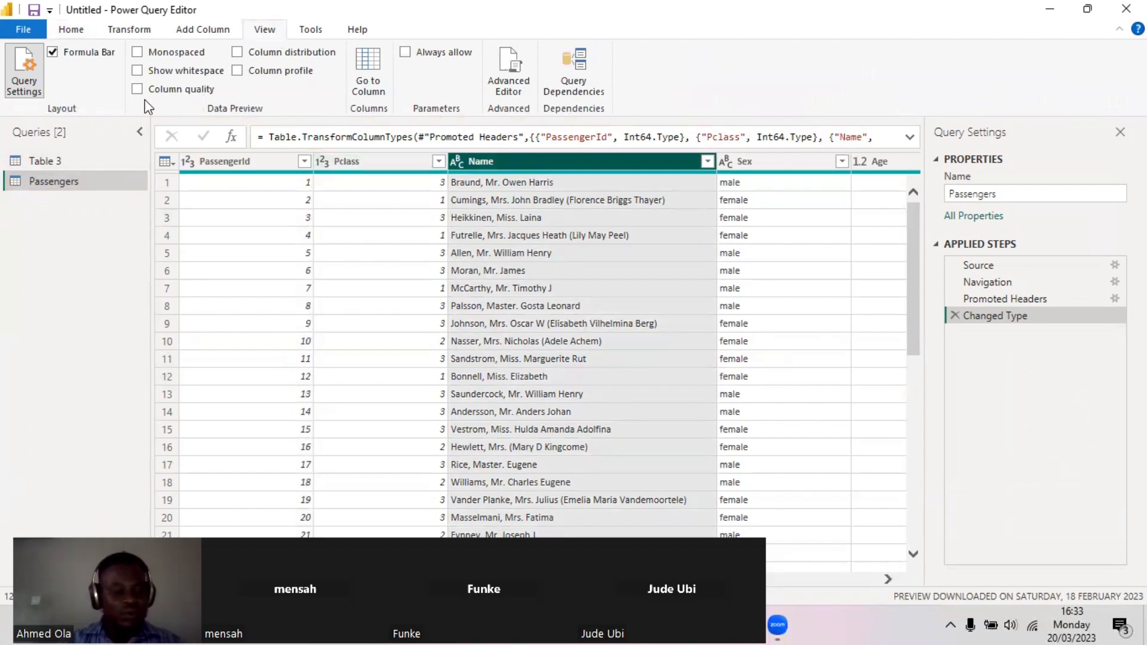
{"action": "left_click_drag", "start_coordinate": [147, 102], "coordinate": [202, 94]}
{"action": "left_click_drag", "start_coordinate": [246, 58], "coordinate": [357, 52]}
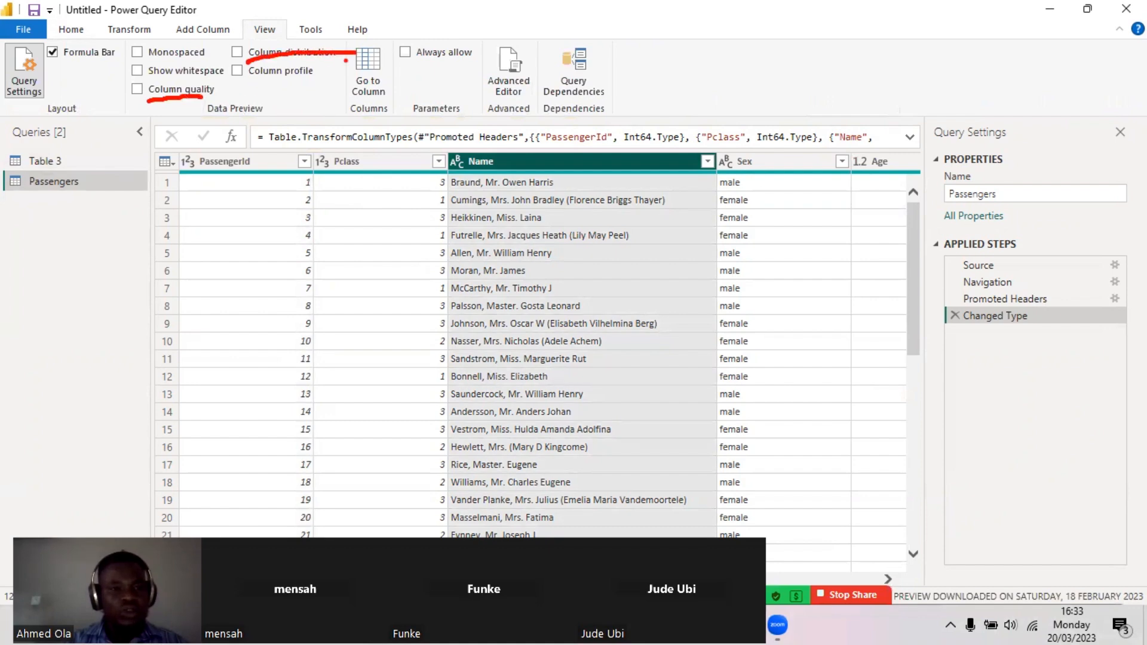
{"action": "left_click_drag", "start_coordinate": [253, 82], "coordinate": [323, 79]}
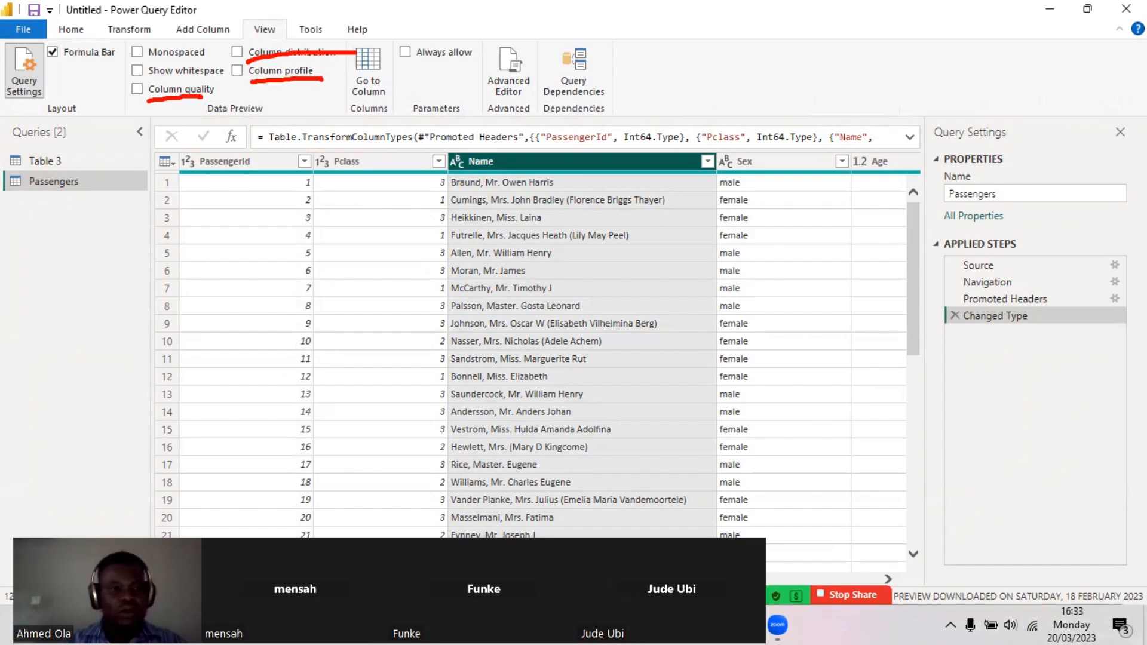
Try the Monospaced display for the Passengers data preview and turn it off again
{"action": "left_click", "coordinate": [141, 53]}
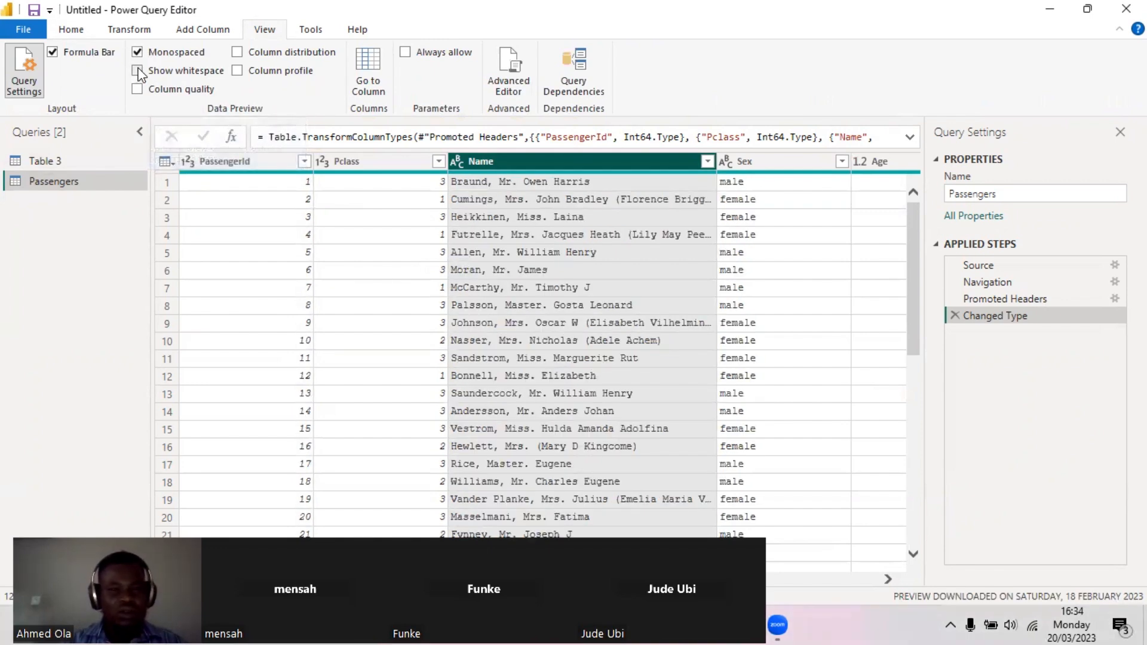
{"action": "left_click", "coordinate": [137, 52]}
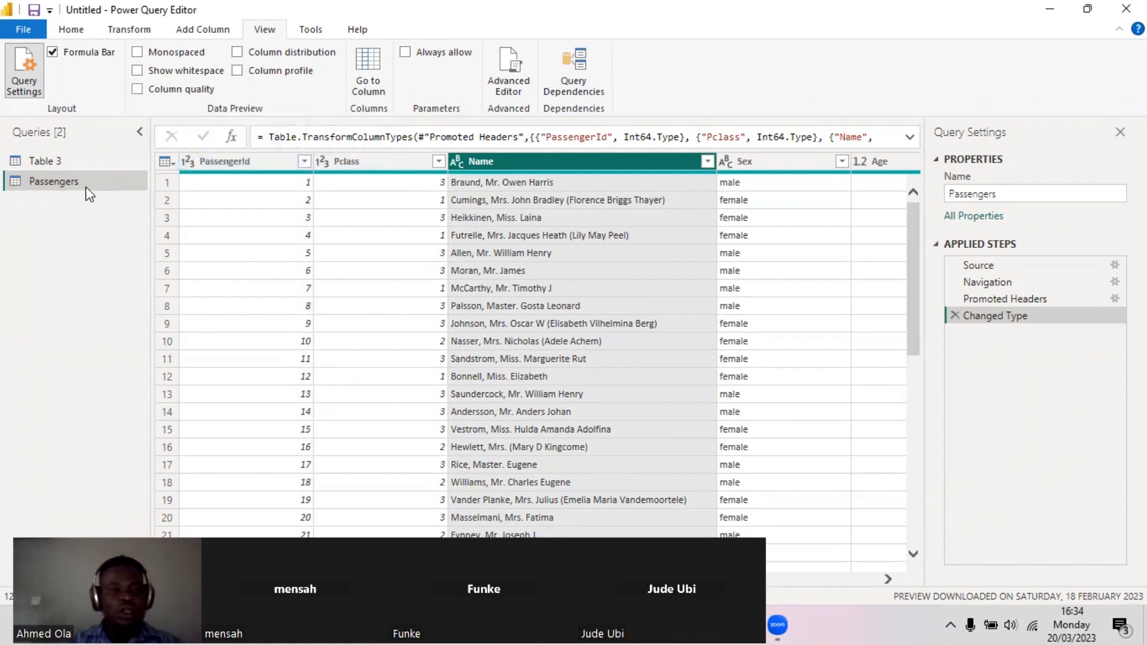
Turn on Column quality for the Passengers preview, outline the statistics row, and review it across all columns
{"action": "left_click", "coordinate": [138, 89]}
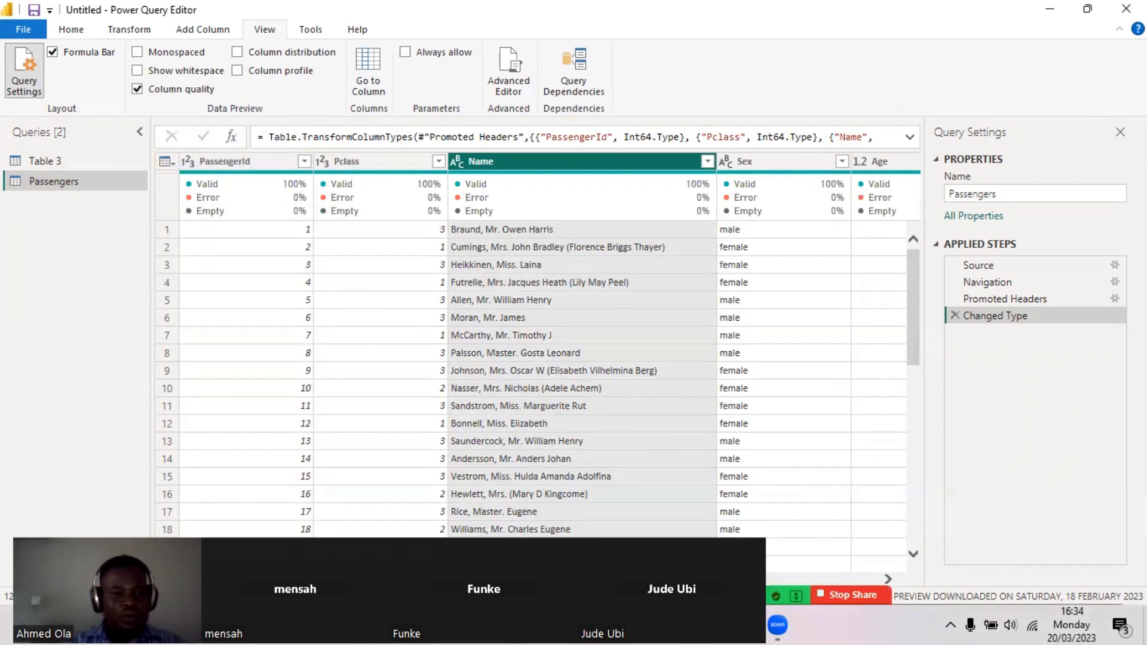
{"action": "mouse_move", "coordinate": [173, 158]}
{"action": "left_mouse_down"}
{"action": "mouse_move", "coordinate": [173, 215]}
{"action": "mouse_move", "coordinate": [208, 220]}
{"action": "mouse_move", "coordinate": [179, 158]}
{"action": "left_mouse_up"}
{"action": "left_click_drag", "start_coordinate": [236, 220], "coordinate": [917, 221]}
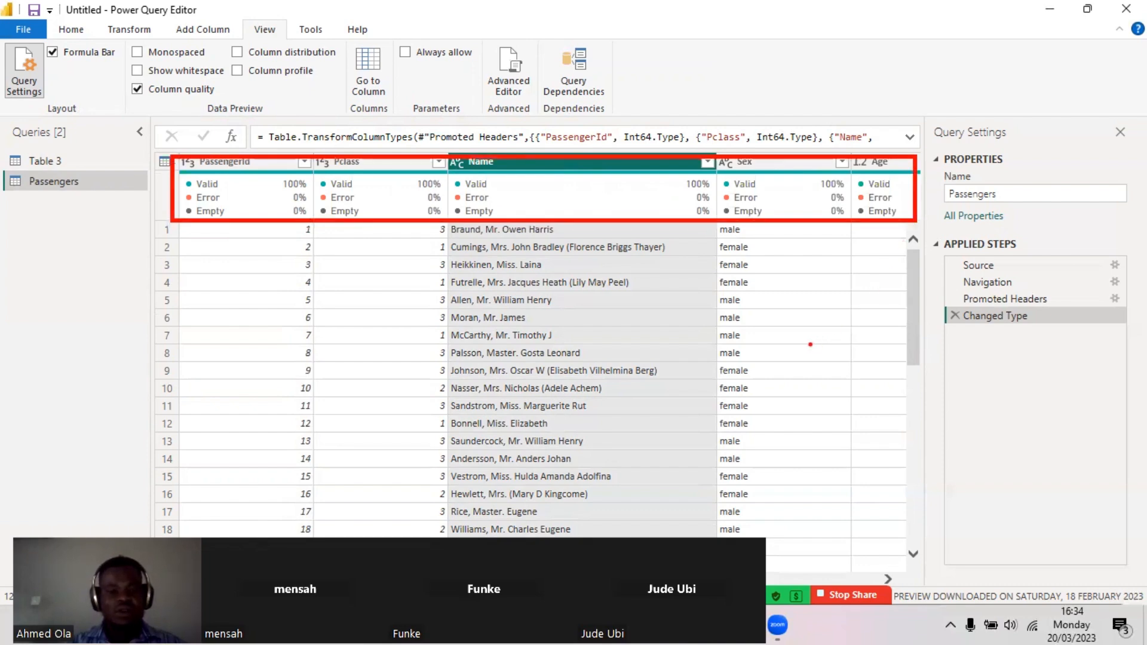
{"action": "key", "text": "Escape"}
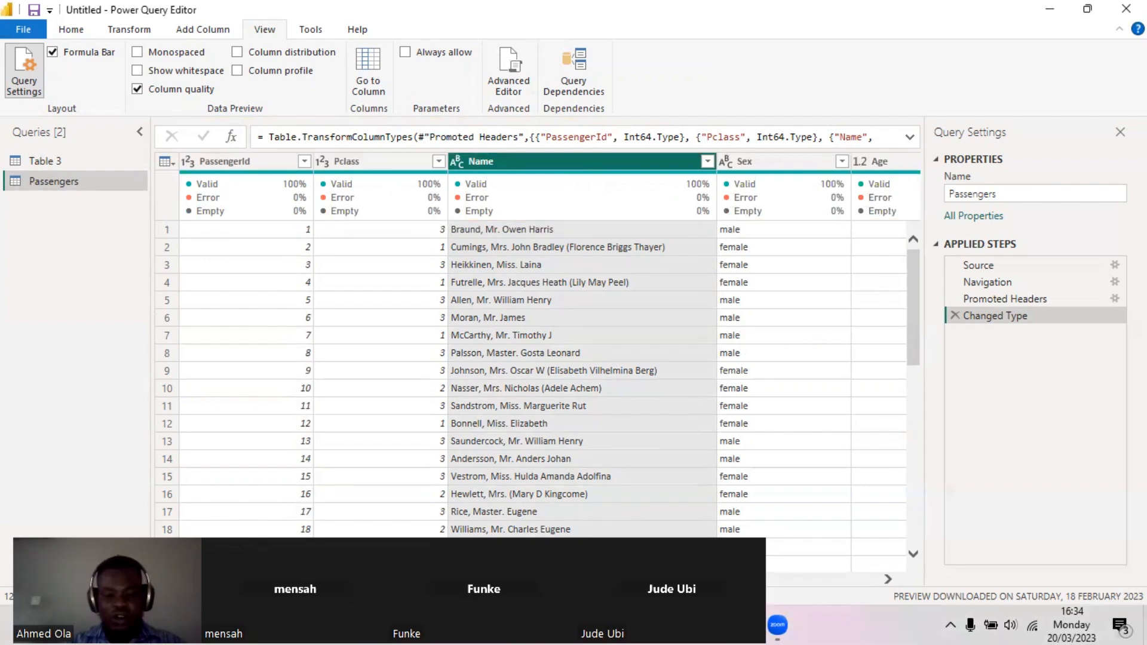
{"action": "scroll", "coordinate": [538, 394], "scroll_direction": "right", "scroll_amount": 9}
{"action": "scroll", "coordinate": [799, 564], "scroll_direction": "right", "scroll_amount": 8}
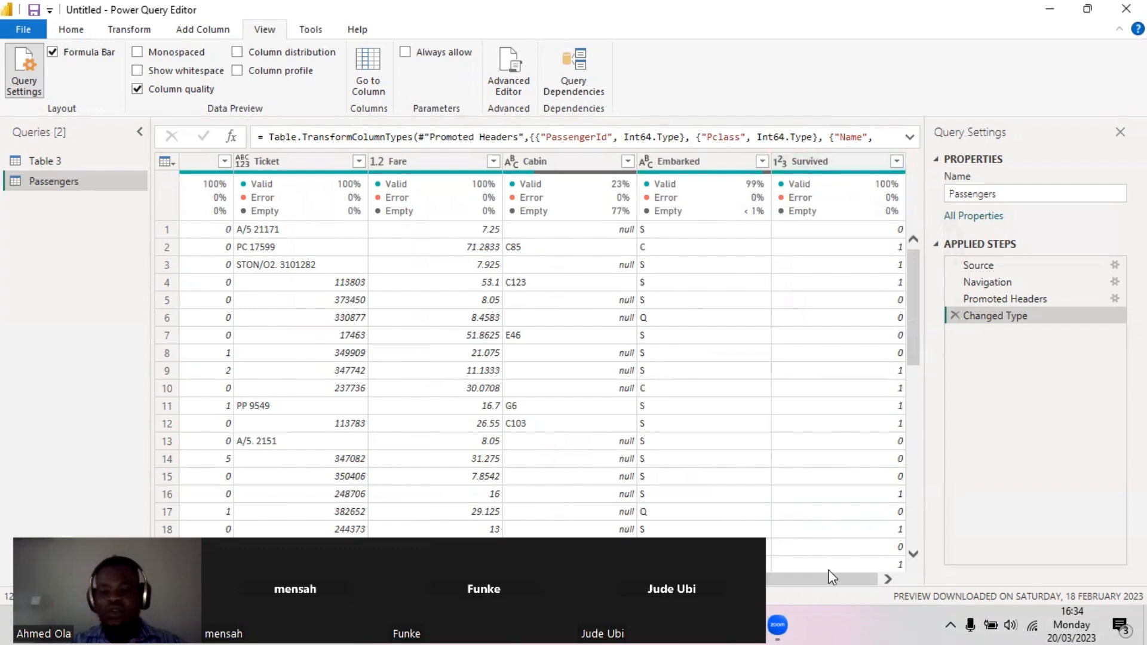
{"action": "left_click_drag", "start_coordinate": [833, 578], "coordinate": [370, 578]}
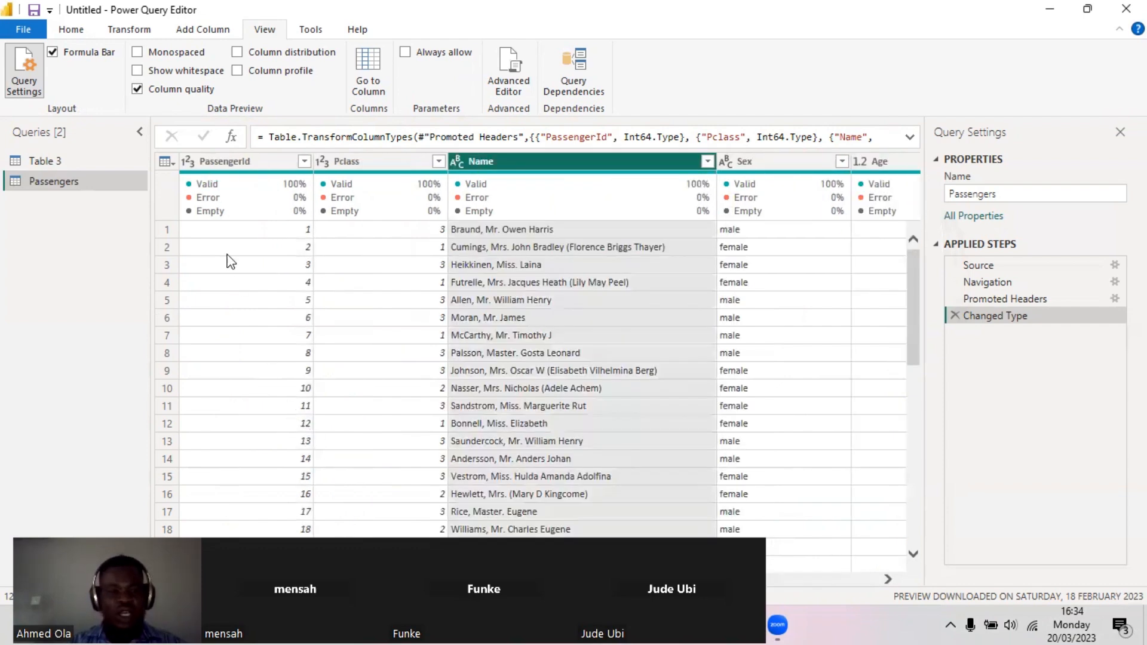
Check the valid, error and empty percentages of the PassengerId, Pclass, Name and Sex columns in turn
{"action": "mouse_move", "coordinate": [230, 202]}
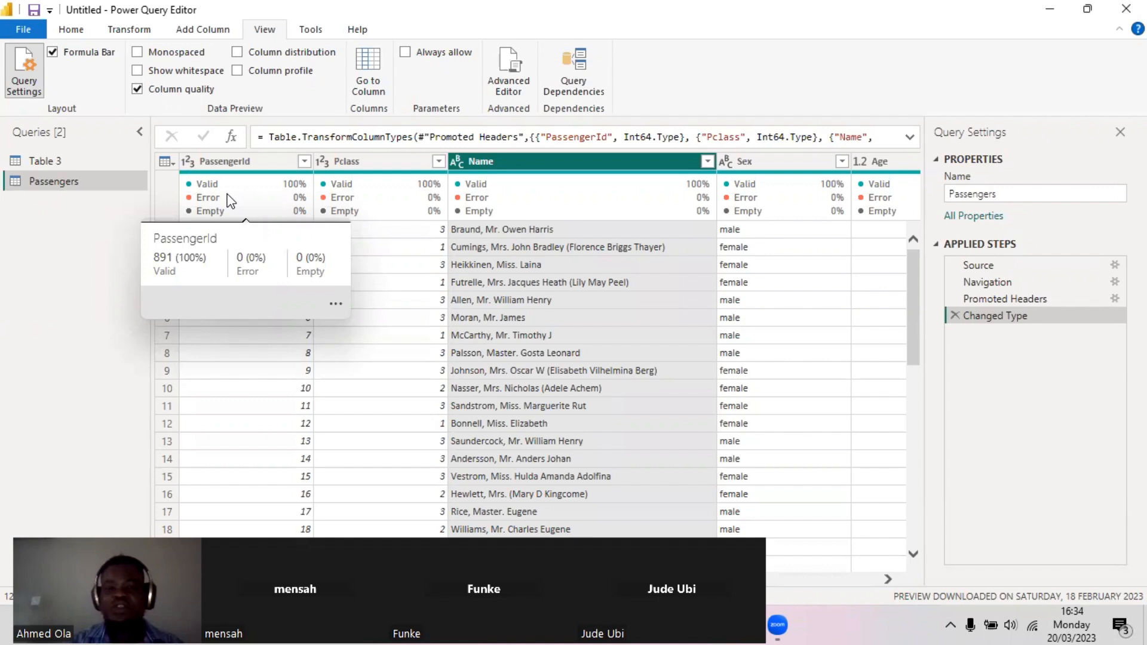
{"action": "left_click", "coordinate": [248, 164]}
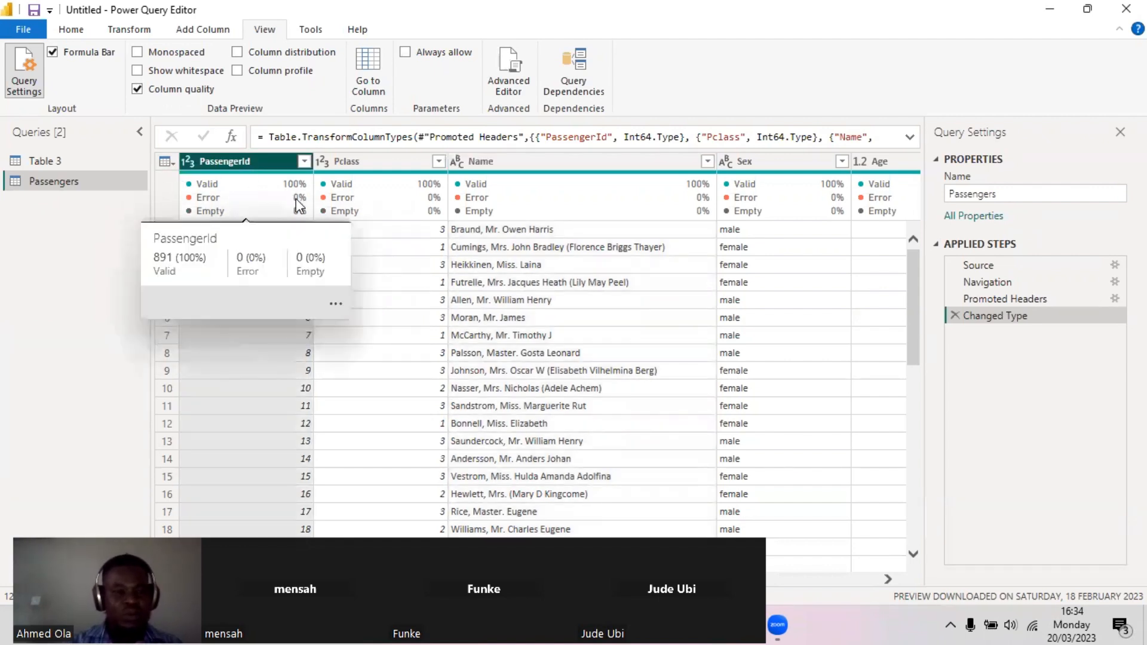
{"action": "left_click", "coordinate": [353, 165]}
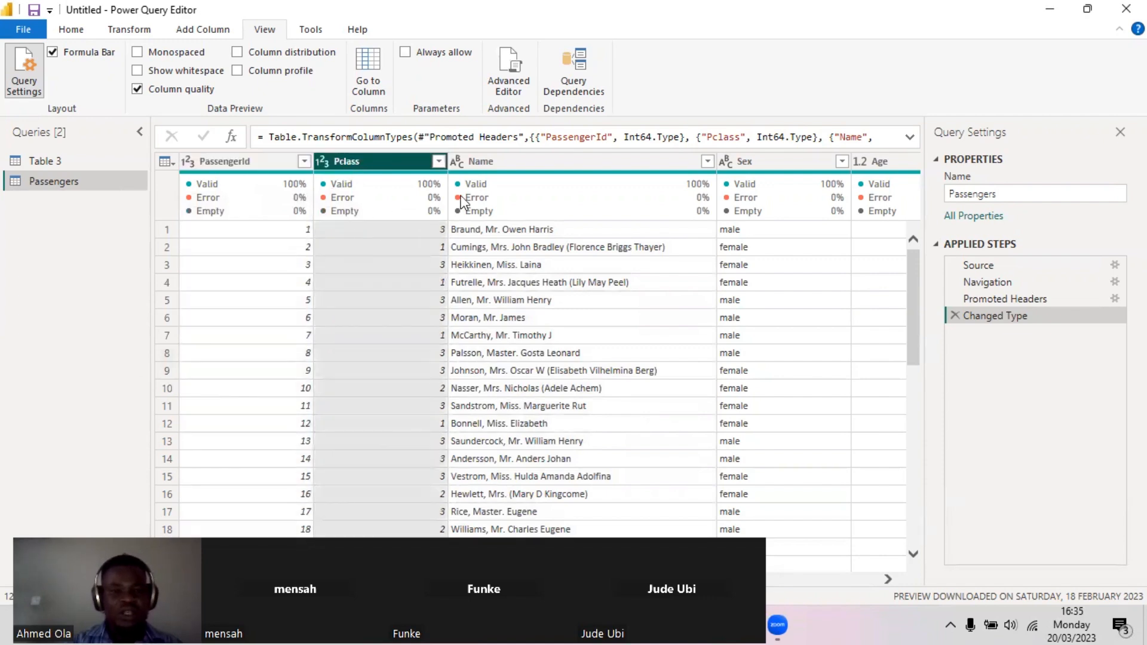
{"action": "left_click", "coordinate": [536, 161]}
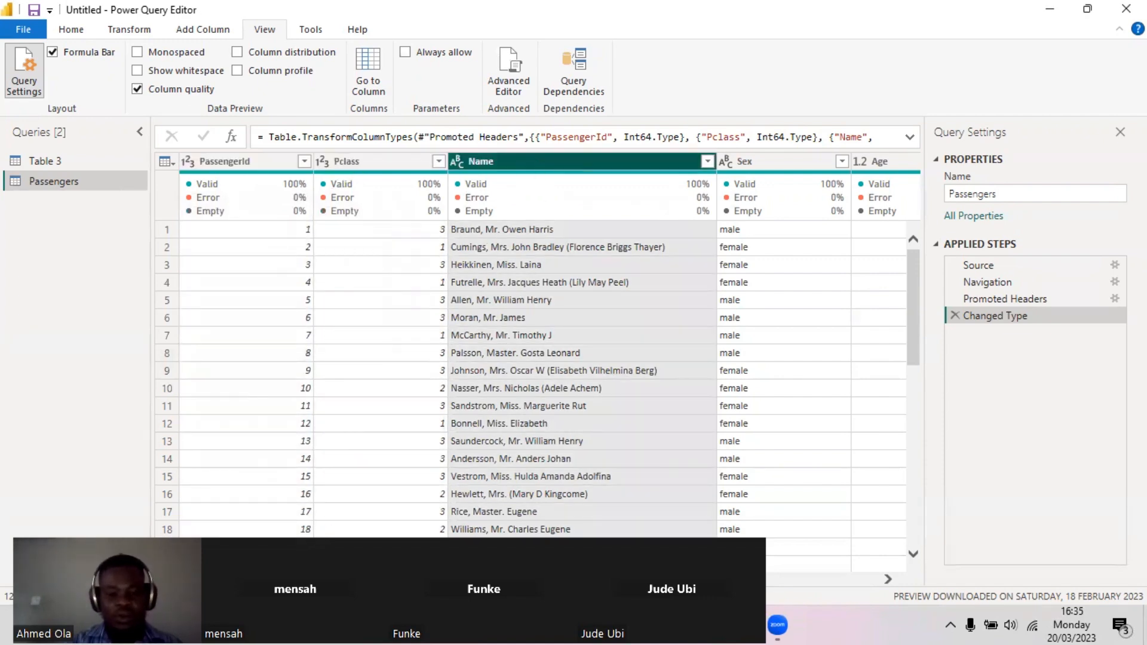
{"action": "scroll", "coordinate": [465, 242], "scroll_direction": "right", "scroll_amount": 5}
{"action": "left_click", "coordinate": [450, 159]}
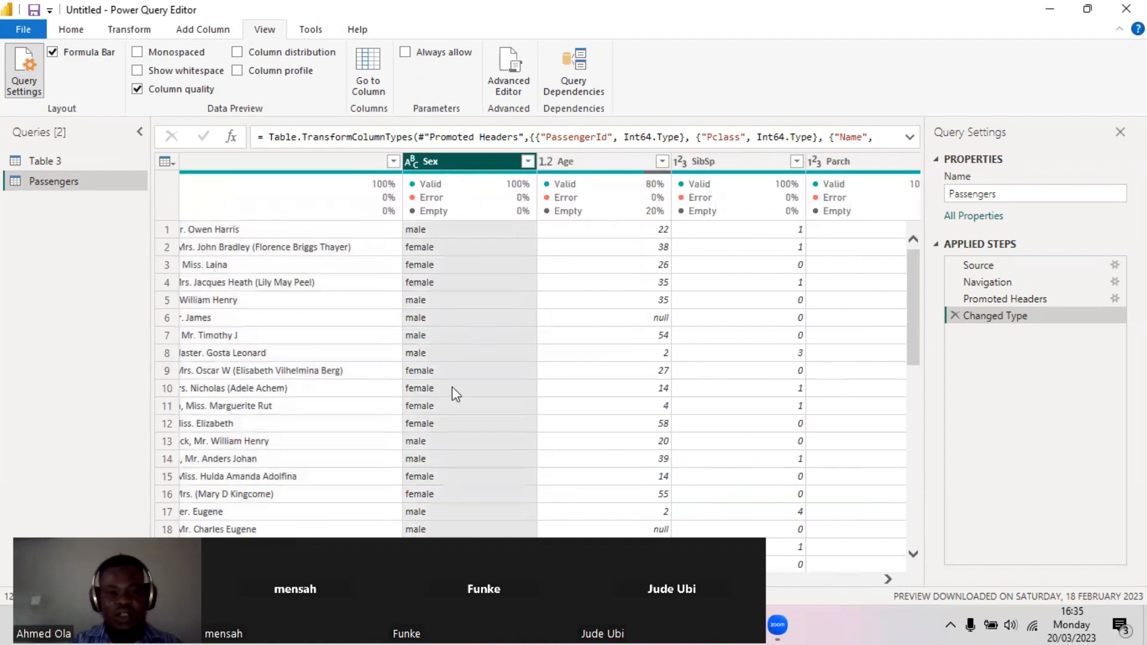
Select the Age column, outline its valid and empty percentages, and bring up its quality details
{"action": "left_click", "coordinate": [586, 160]}
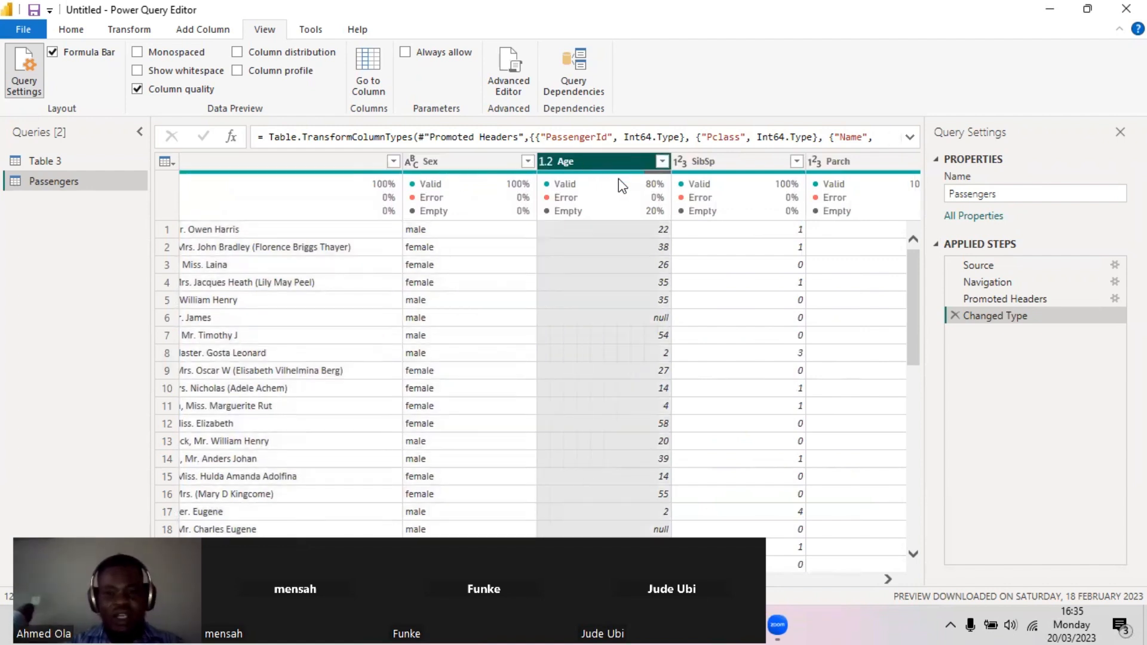
{"action": "key", "text": "ctrl+2"}
{"action": "mouse_move", "coordinate": [632, 178]}
{"action": "left_mouse_down"}
{"action": "mouse_move", "coordinate": [671, 190]}
{"action": "mouse_move", "coordinate": [648, 216]}
{"action": "mouse_move", "coordinate": [669, 220]}
{"action": "left_mouse_up"}
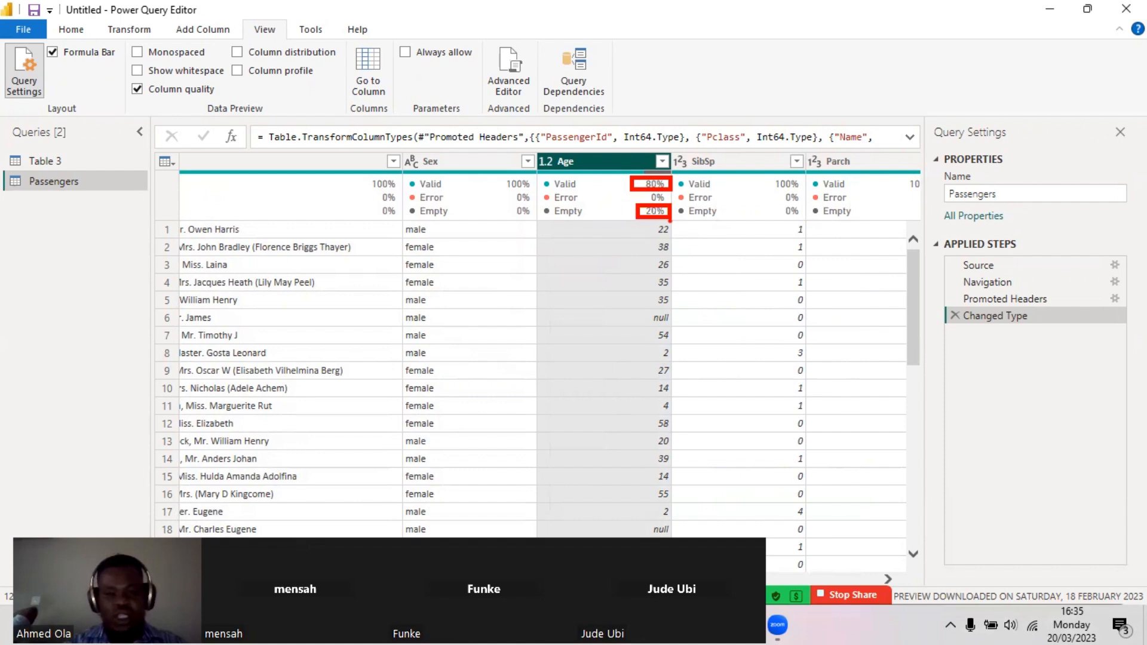
{"action": "key", "text": "Escape"}
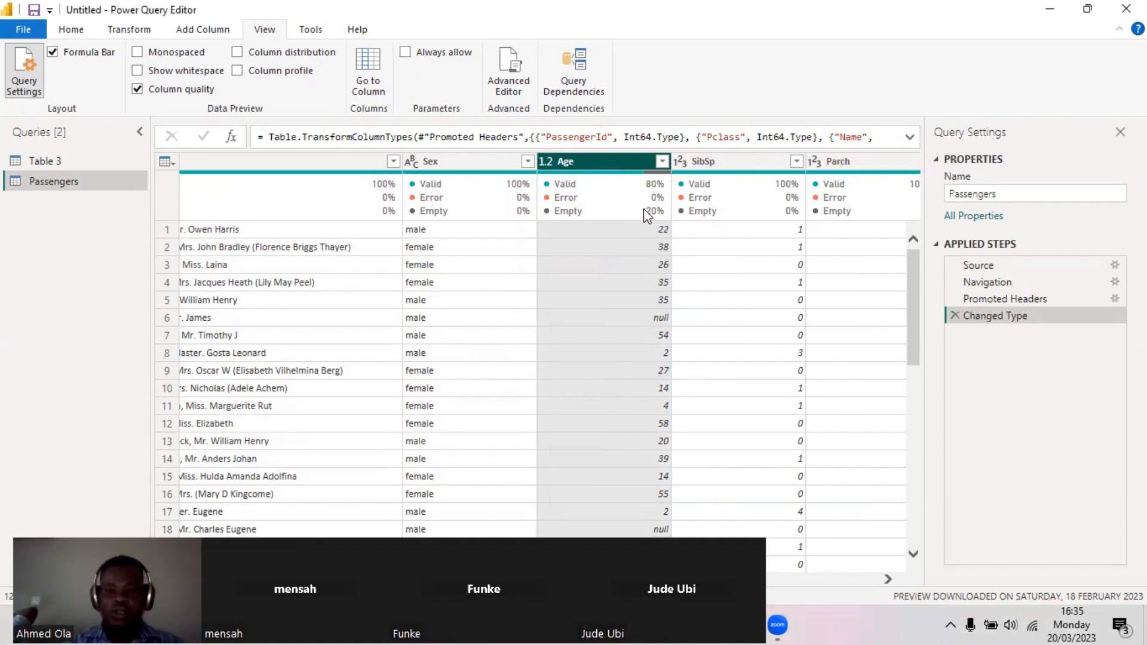
{"action": "mouse_move", "coordinate": [645, 211]}
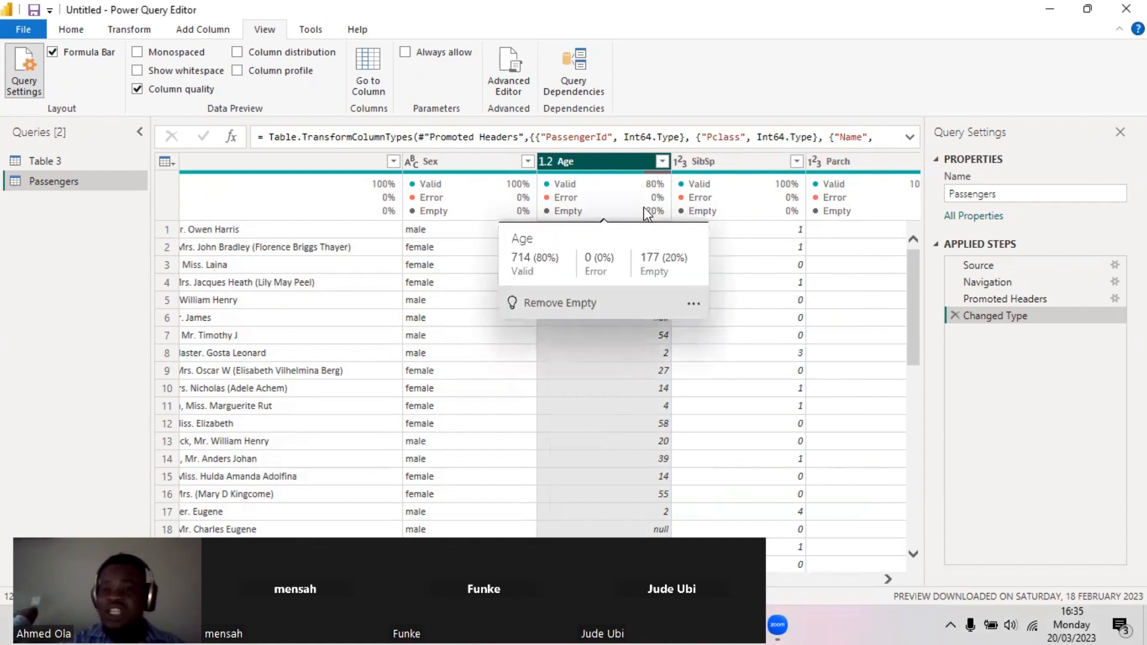
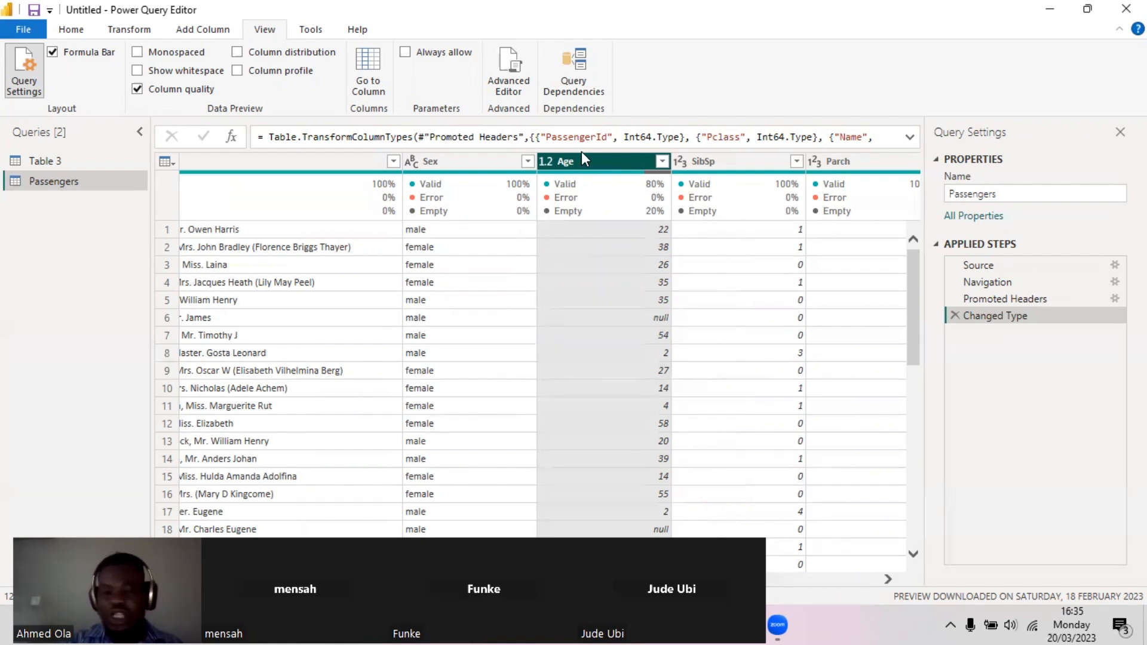
Check the valid, error and empty percentages of the SibSp, Ticket, Fare, Cabin and Embarked columns, including Cabin's quality details
{"action": "left_click", "coordinate": [707, 157]}
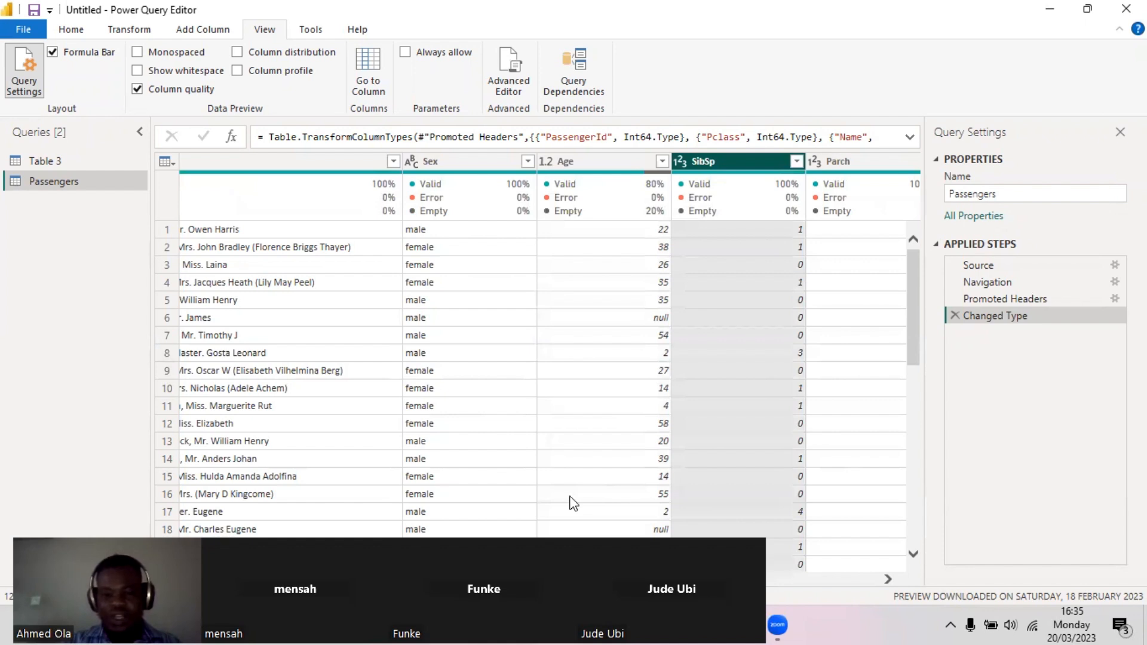
{"action": "scroll", "coordinate": [572, 504], "scroll_direction": "right", "scroll_amount": 5}
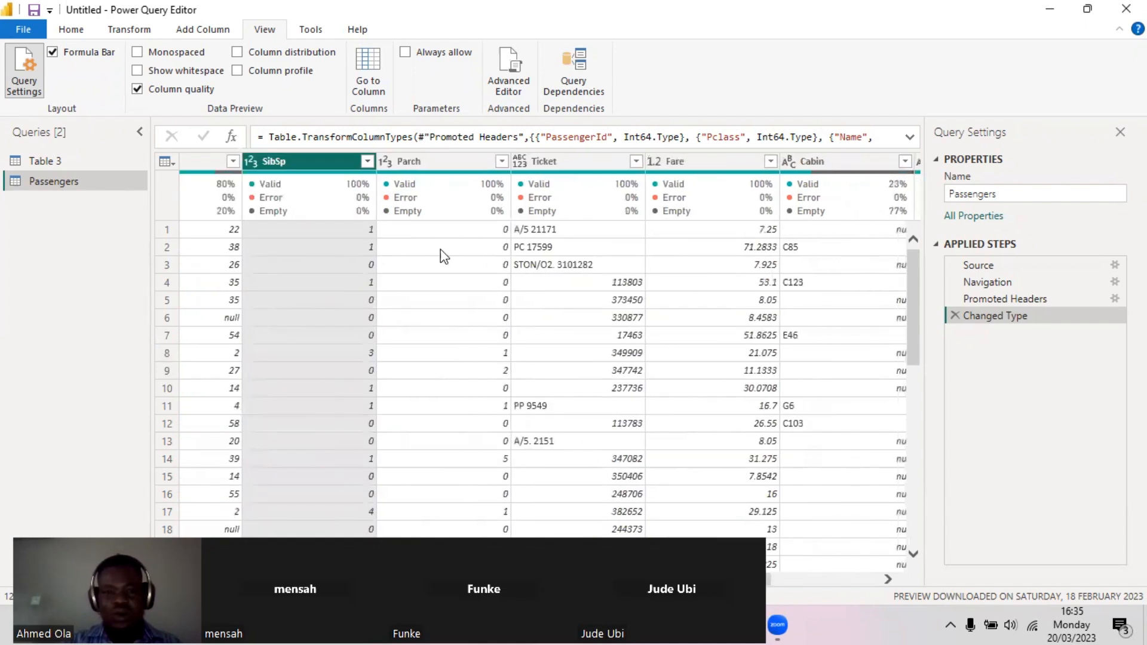
{"action": "left_click", "coordinate": [568, 156]}
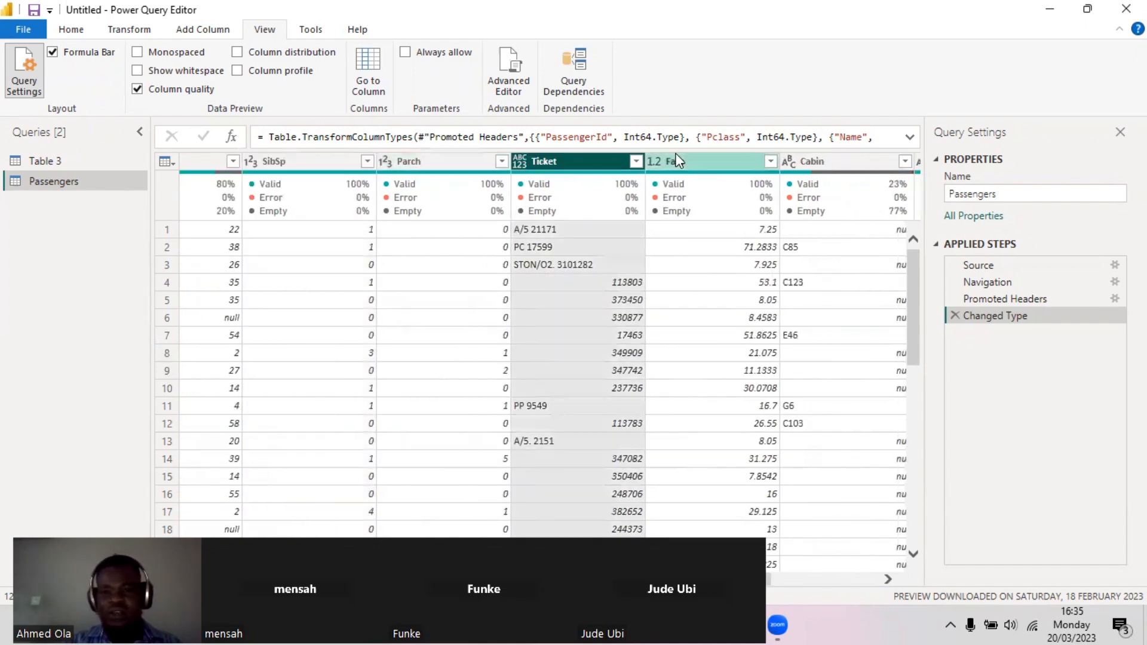
{"action": "left_click", "coordinate": [705, 158]}
{"action": "left_click", "coordinate": [813, 163]}
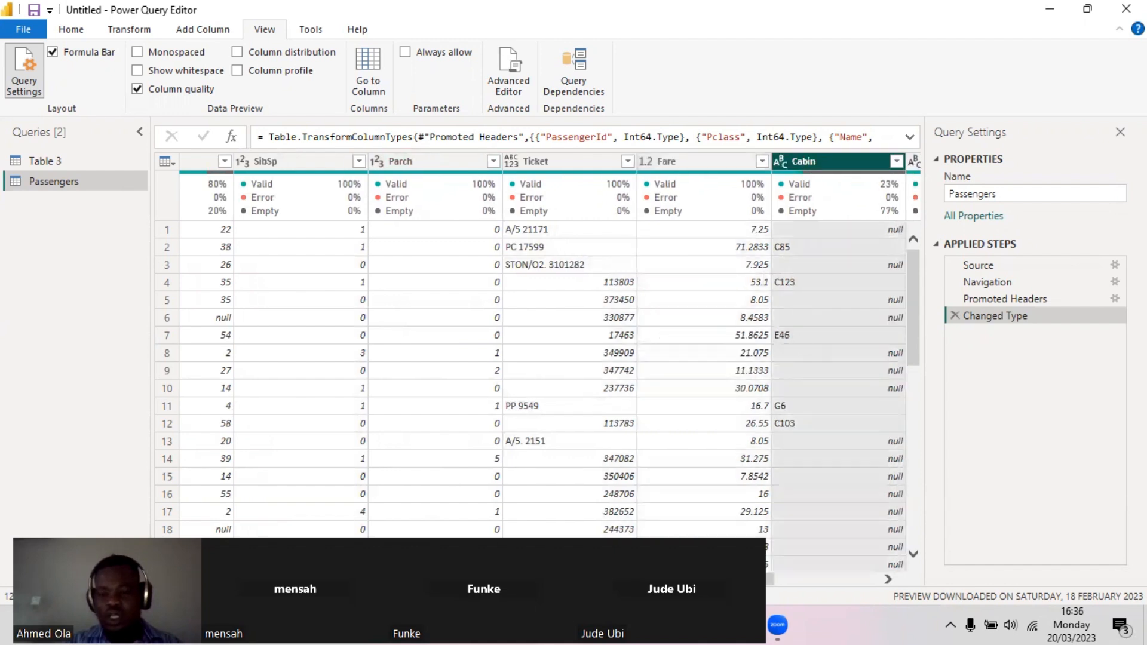
{"action": "scroll", "coordinate": [717, 508], "scroll_direction": "right", "scroll_amount": 2}
{"action": "mouse_move", "coordinate": [787, 212]}
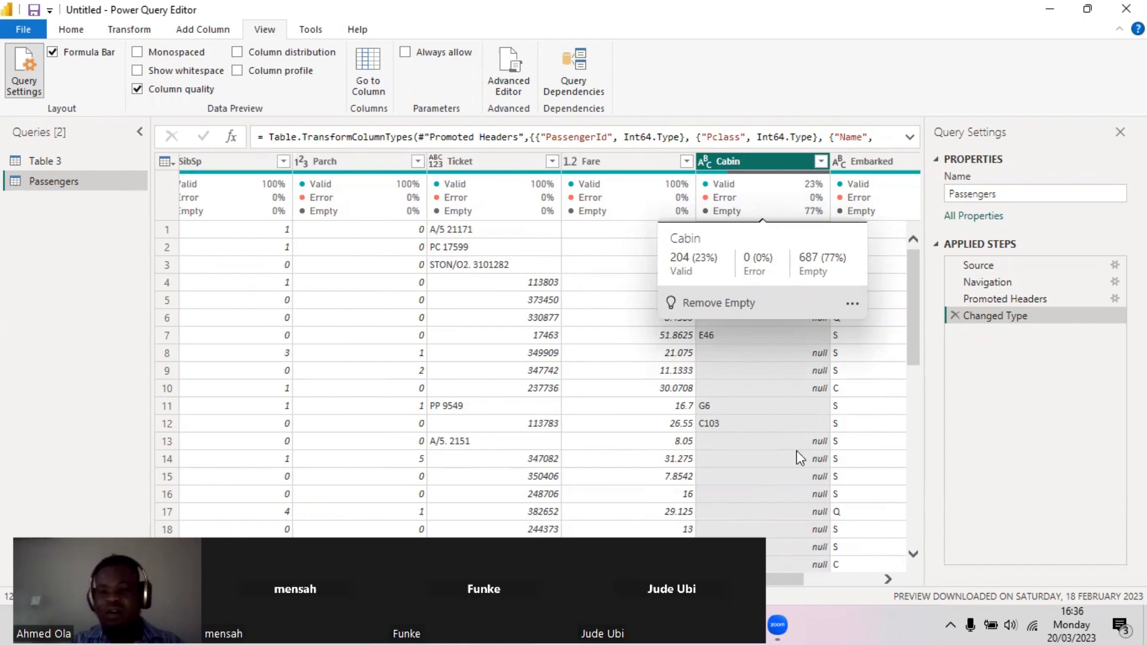
{"action": "left_click", "coordinate": [835, 168]}
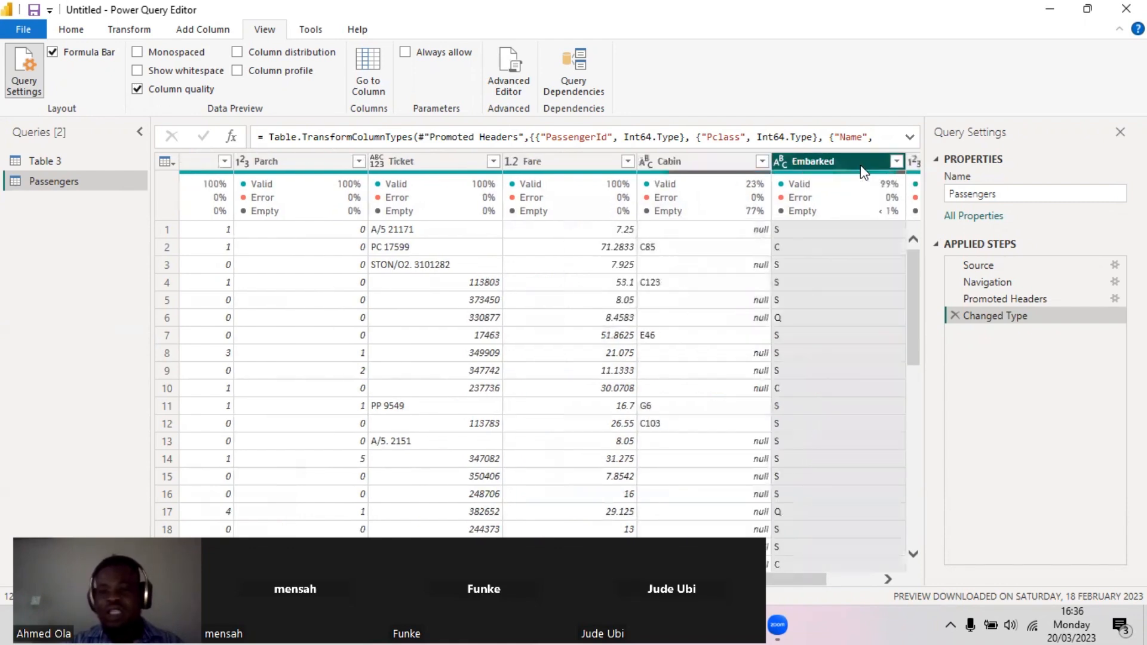
Turn off Column quality and turn on Column distribution for the Passengers preview, returning to the first columns
{"action": "left_click", "coordinate": [137, 89]}
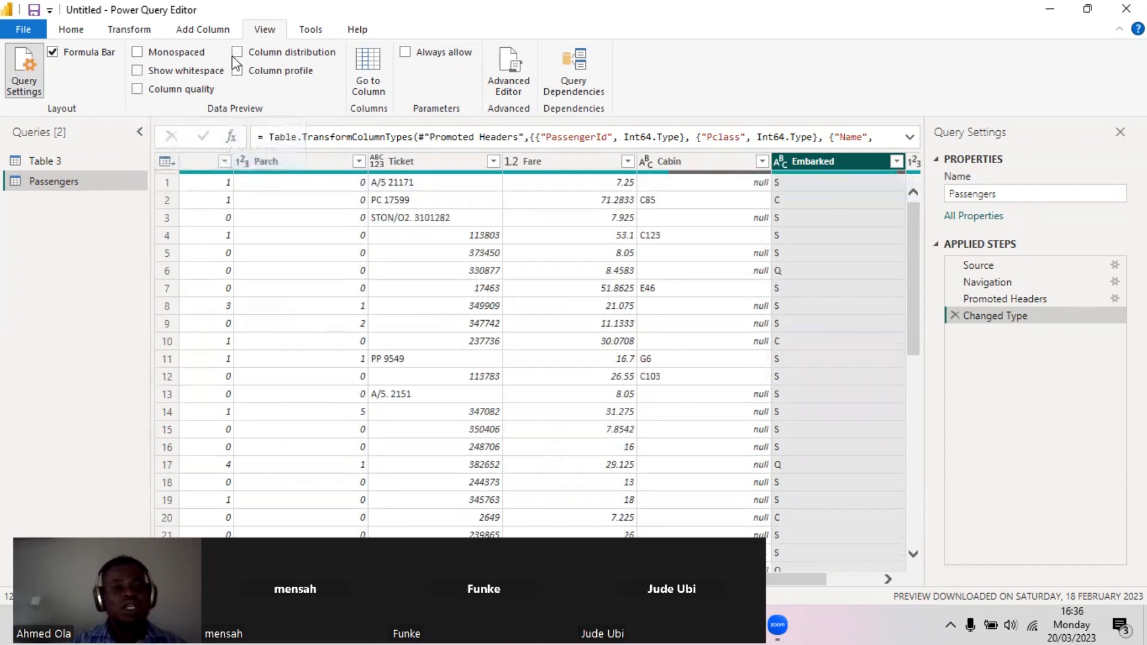
{"action": "left_click", "coordinate": [237, 52]}
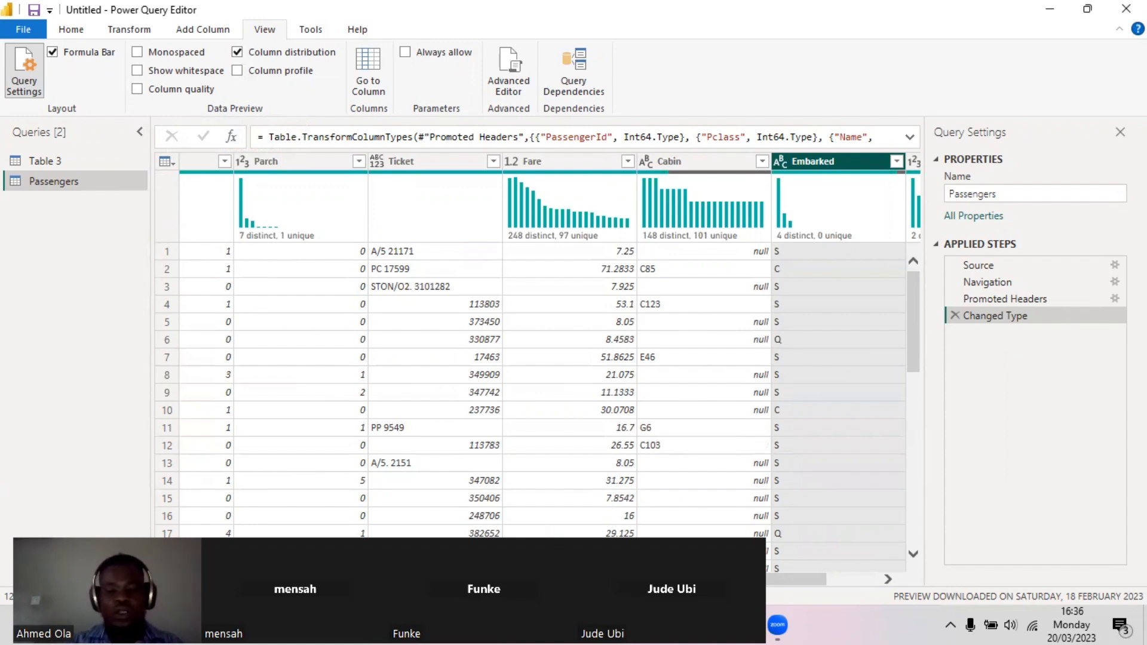
{"action": "scroll", "coordinate": [333, 476], "scroll_direction": "left", "scroll_amount": 10}
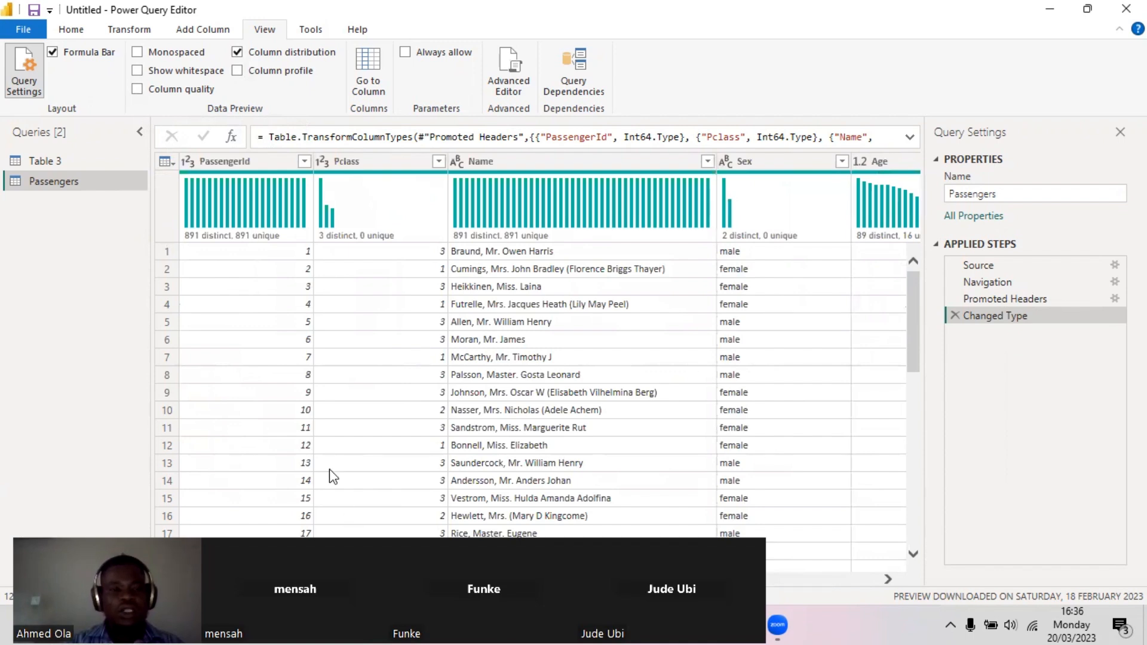
Examine the distinct and unique counts of the Pclass, PassengerId and Name columns in turn
{"action": "left_click", "coordinate": [357, 156]}
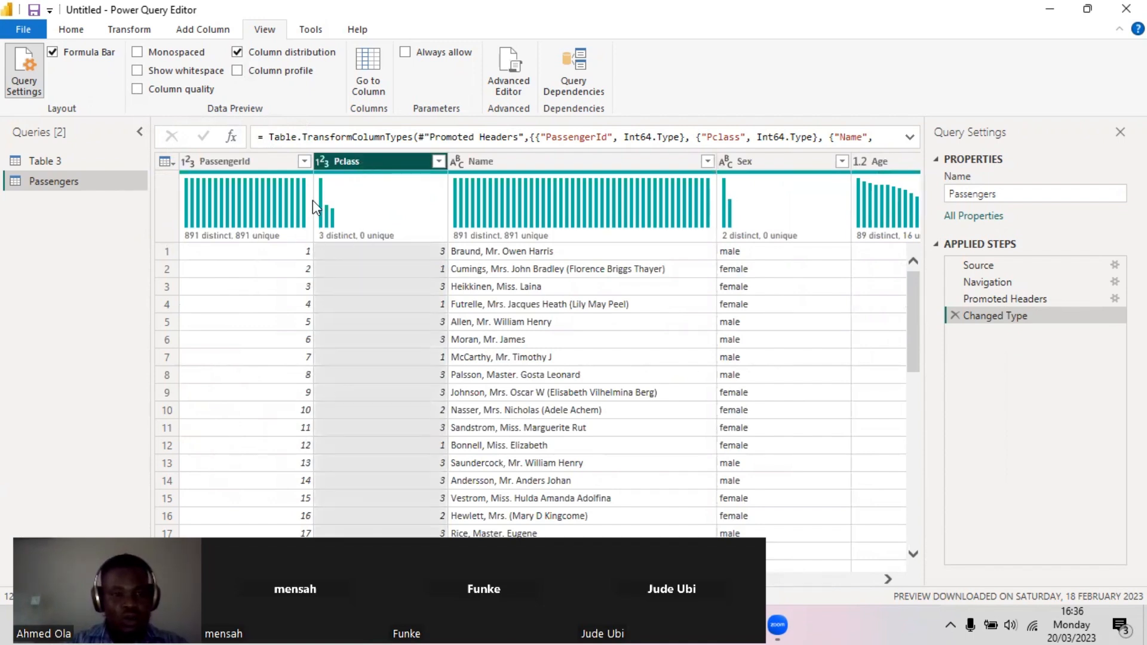
{"action": "mouse_move", "coordinate": [363, 236]}
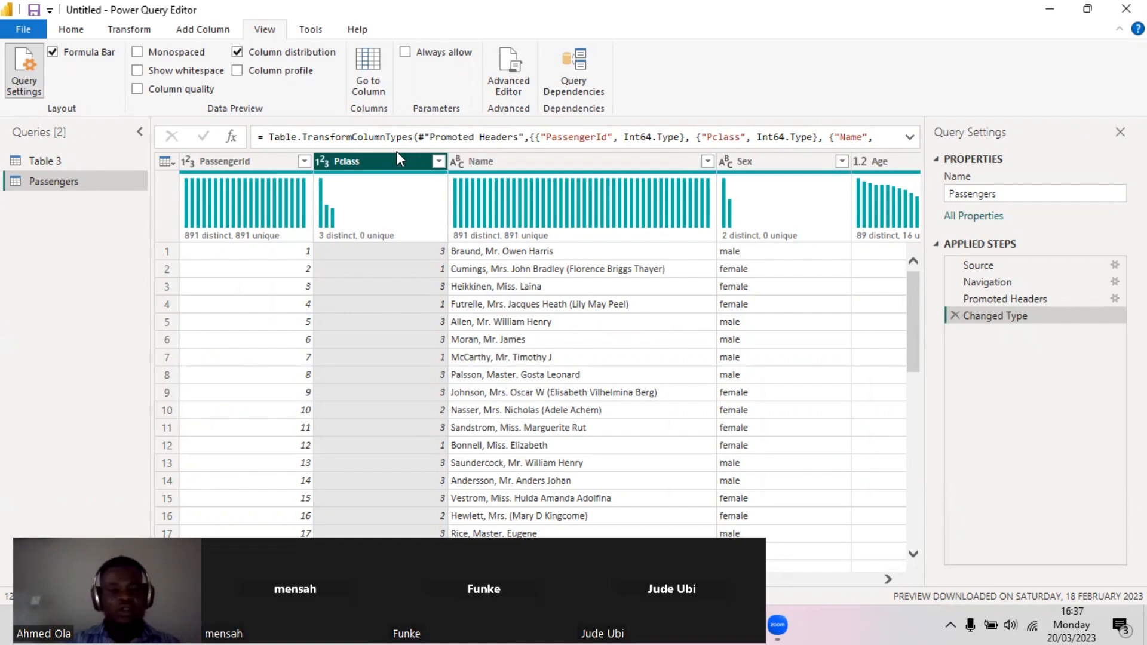
{"action": "left_click", "coordinate": [232, 159]}
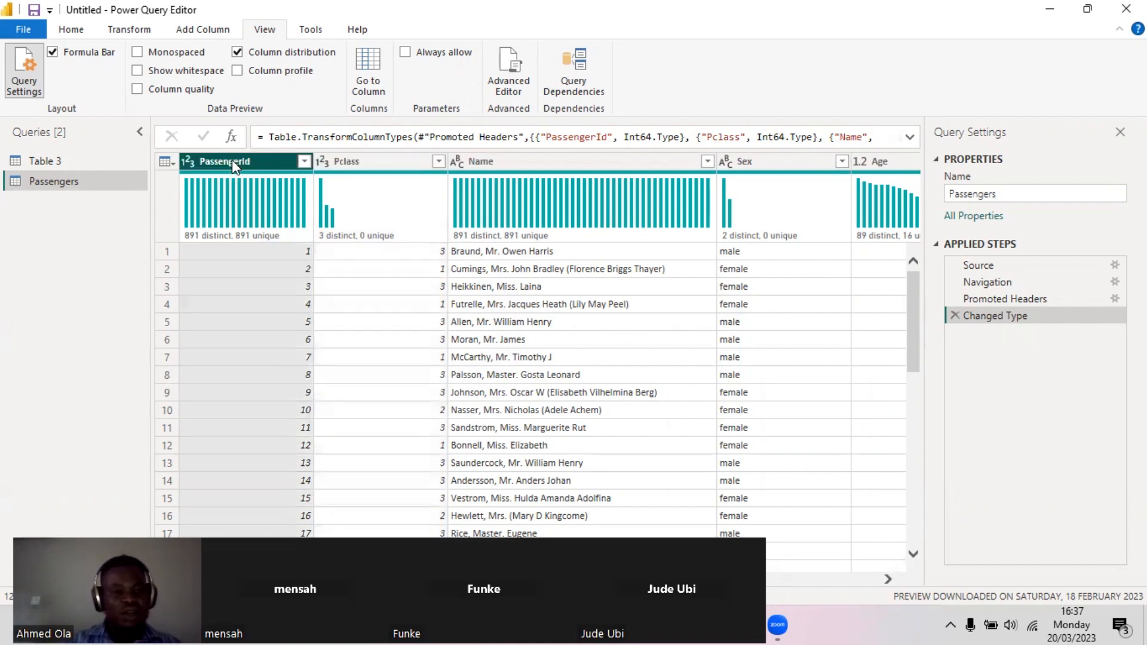
{"action": "left_click", "coordinate": [561, 166]}
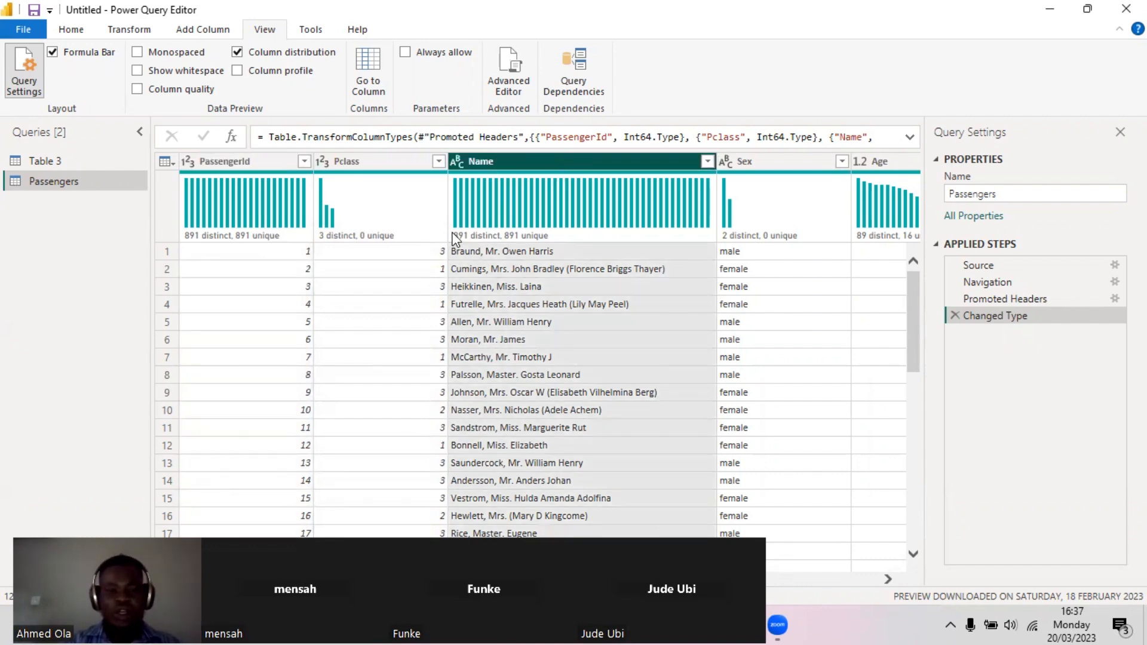
Inspect sample Pclass cells for each passenger class and compare them with the column's distinct and unique counts
{"action": "left_click", "coordinate": [392, 256]}
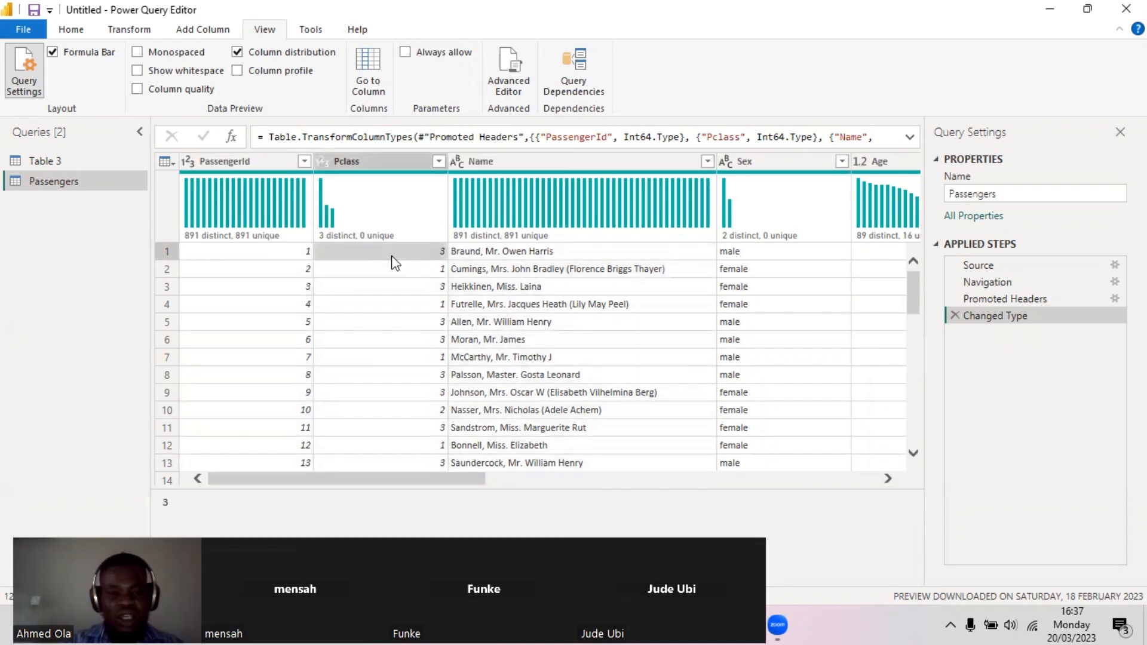
{"action": "left_click", "coordinate": [414, 288]}
{"action": "left_click", "coordinate": [426, 324]}
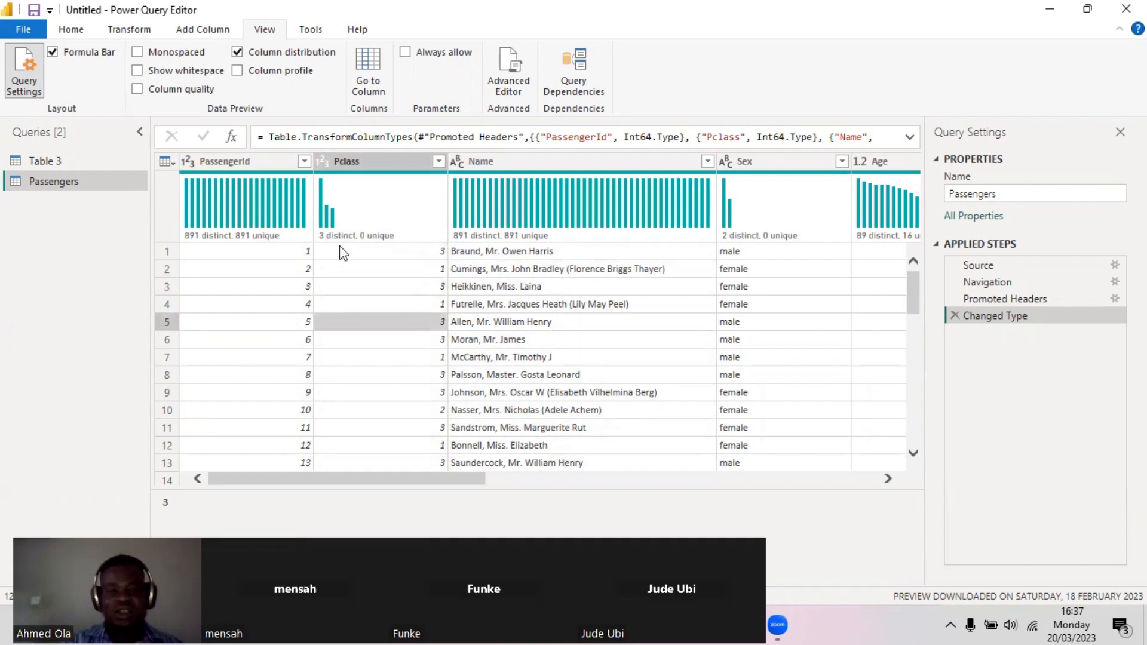
{"action": "left_click", "coordinate": [429, 269]}
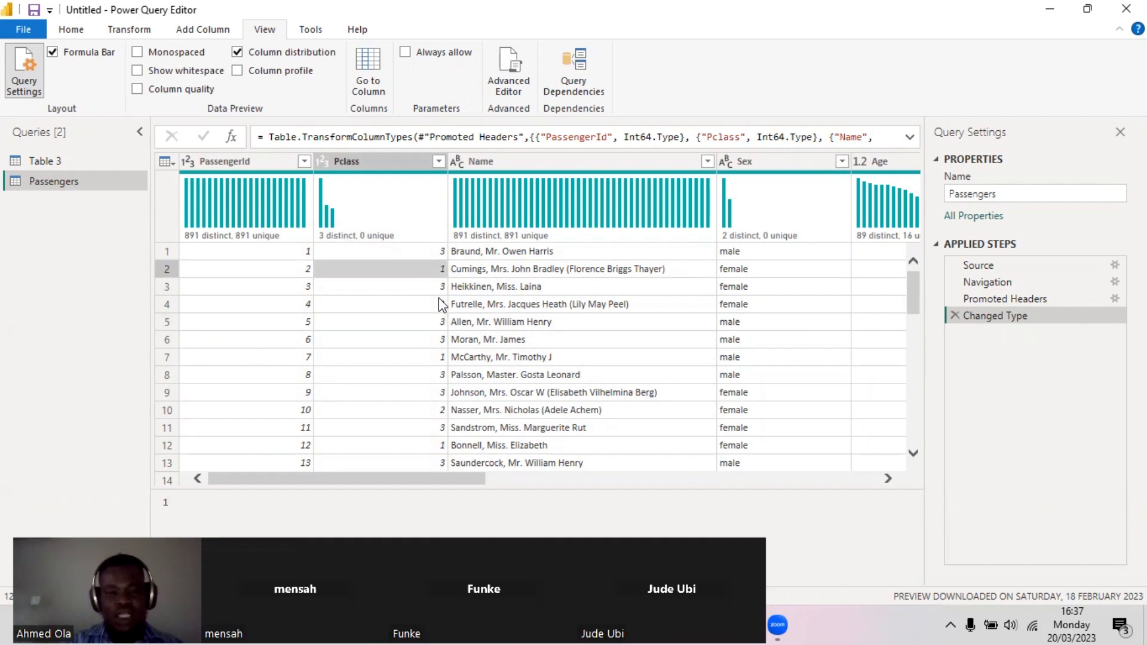
{"action": "left_click", "coordinate": [437, 303]}
{"action": "left_click", "coordinate": [438, 354]}
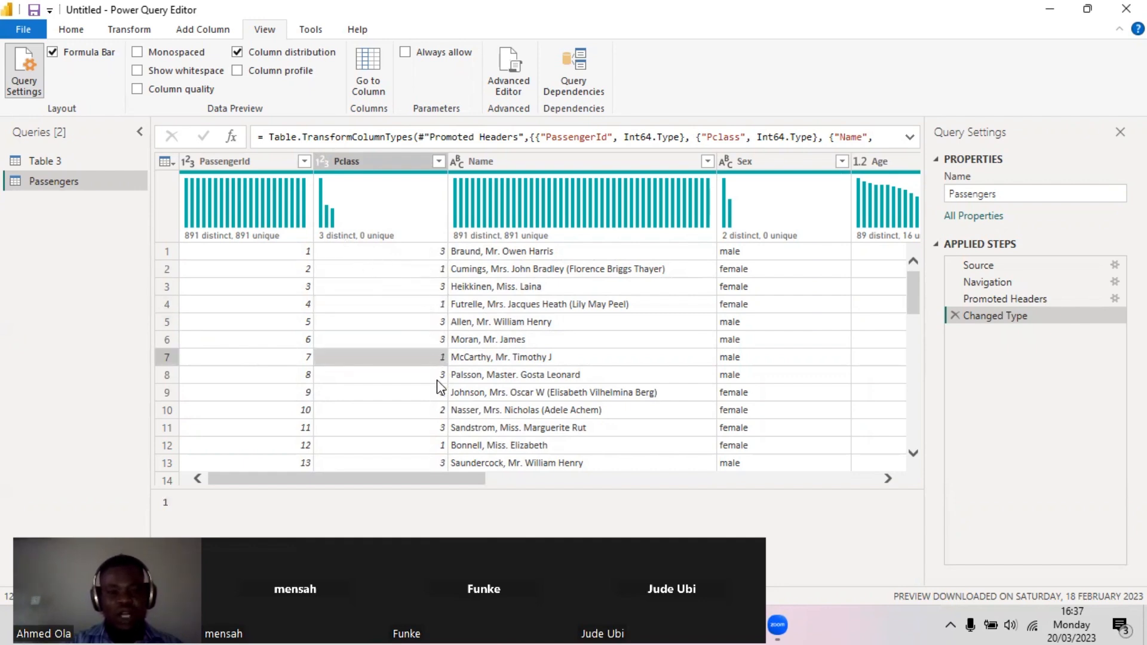
{"action": "left_click", "coordinate": [439, 411]}
{"action": "scroll", "coordinate": [435, 401], "scroll_direction": "down", "scroll_amount": 2}
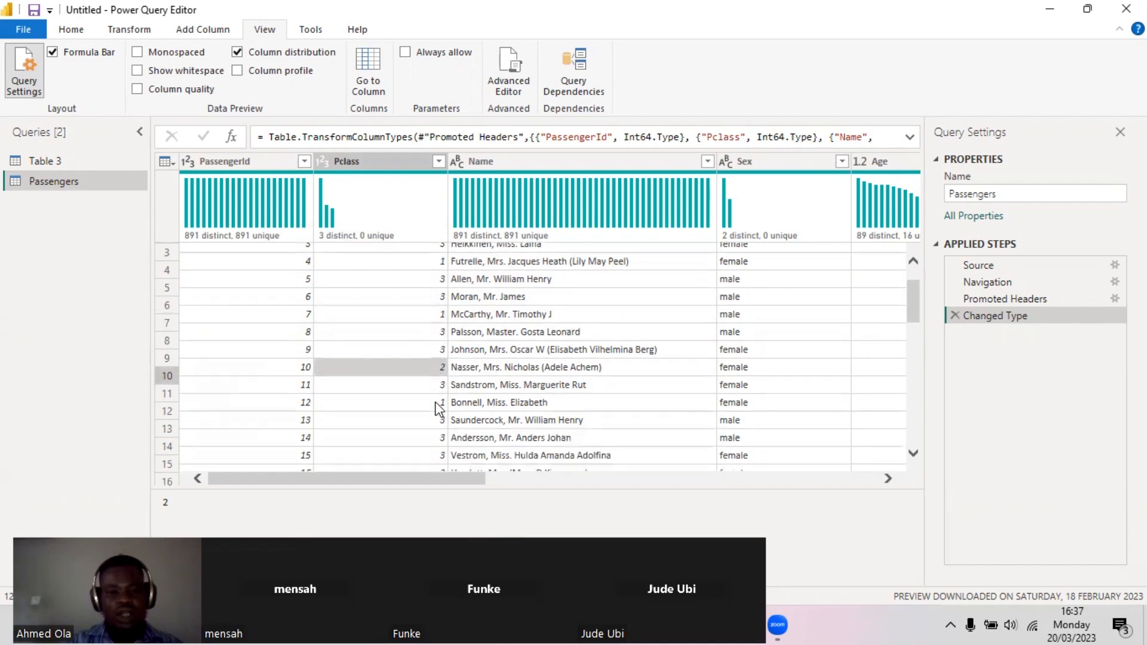
{"action": "left_click", "coordinate": [422, 445]}
{"action": "scroll", "coordinate": [424, 366], "scroll_direction": "up", "scroll_amount": 2}
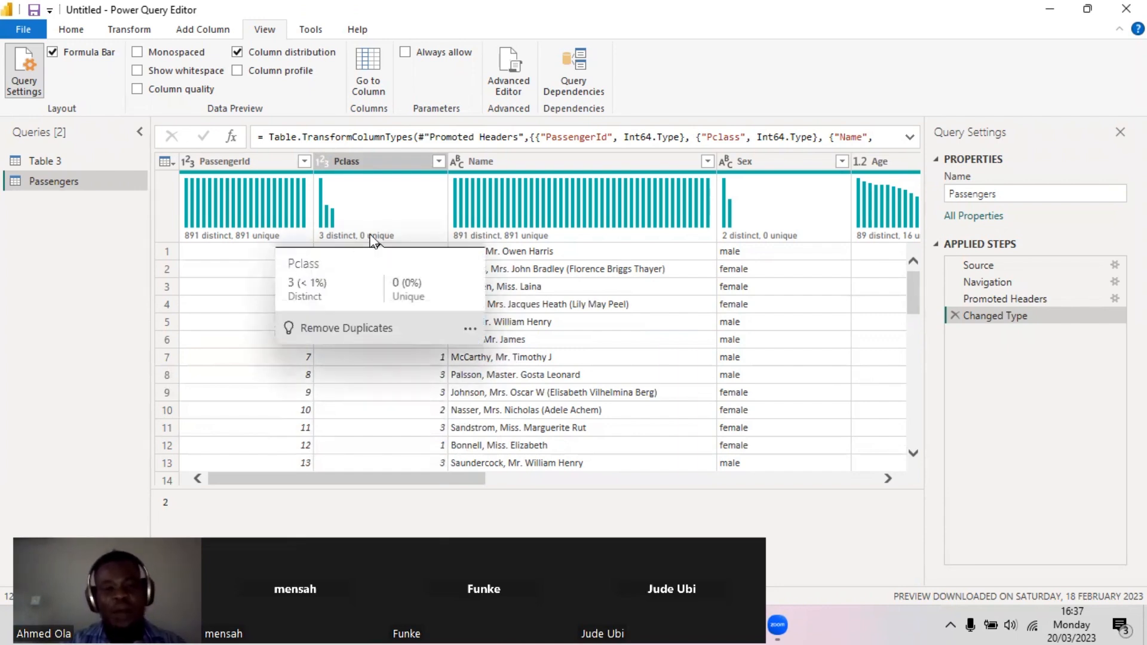
Examine the Sex column's distribution details and look over the distributions of the Age, SibSp and Parch columns
{"action": "left_click_drag", "start_coordinate": [412, 480], "coordinate": [522, 479]}
{"action": "left_click", "coordinate": [501, 160]}
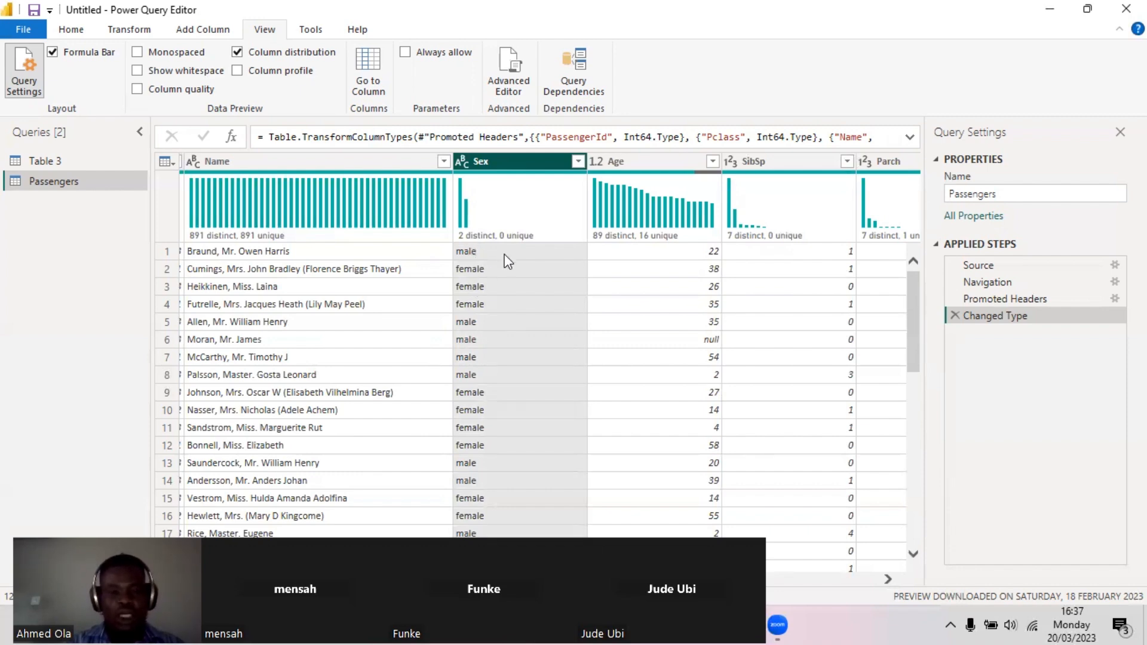
{"action": "mouse_move", "coordinate": [519, 244]}
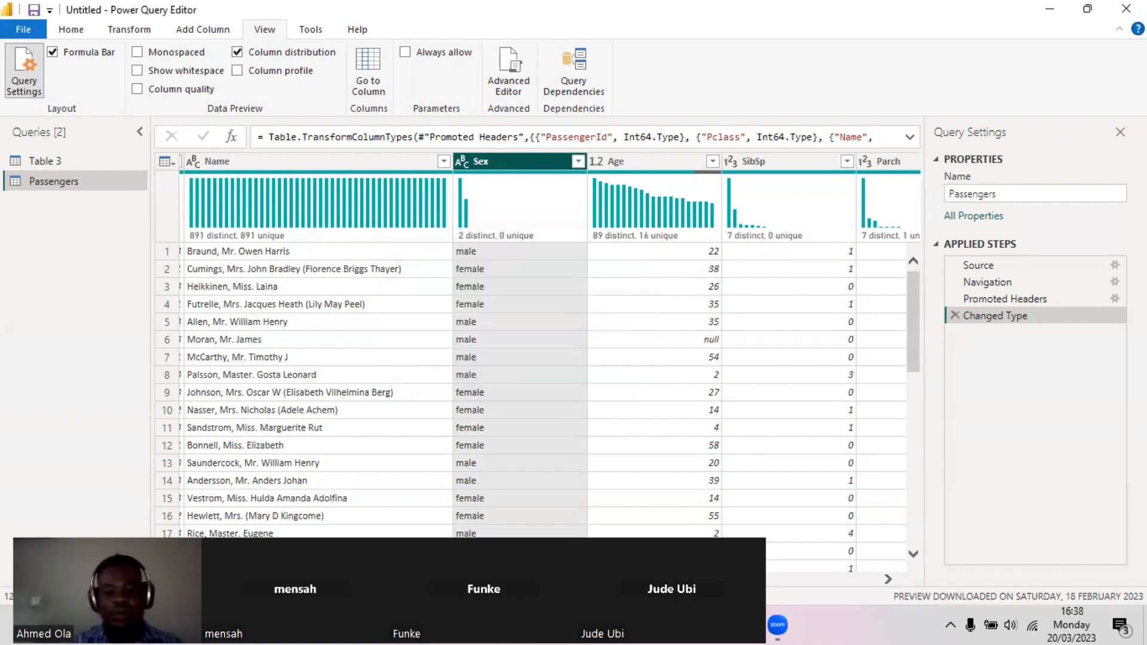
{"action": "scroll", "coordinate": [548, 362], "scroll_direction": "right", "scroll_amount": 3}
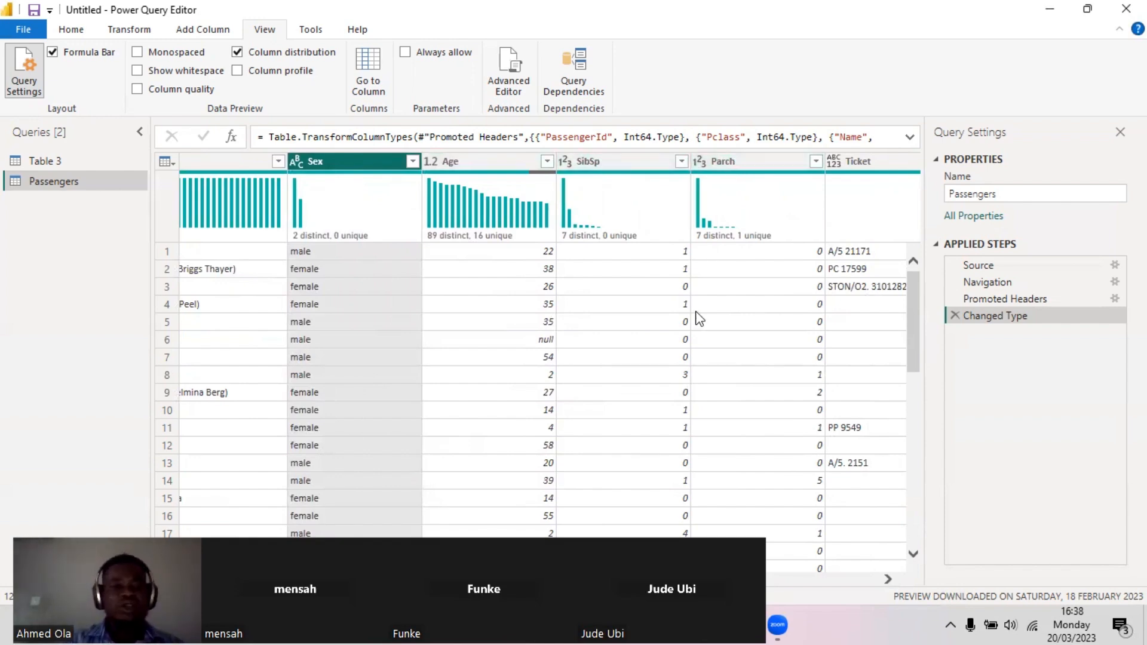
Replace Column distribution with Column profile and examine each bar of the Pclass column's value distribution
{"action": "left_click", "coordinate": [236, 52]}
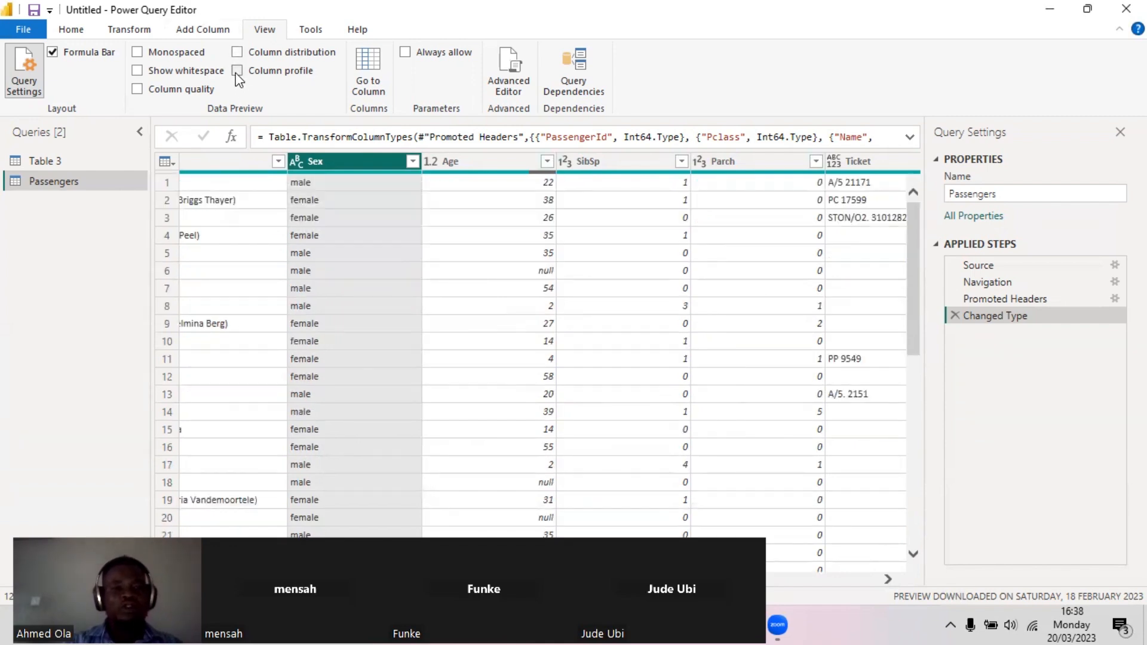
{"action": "left_click", "coordinate": [237, 72]}
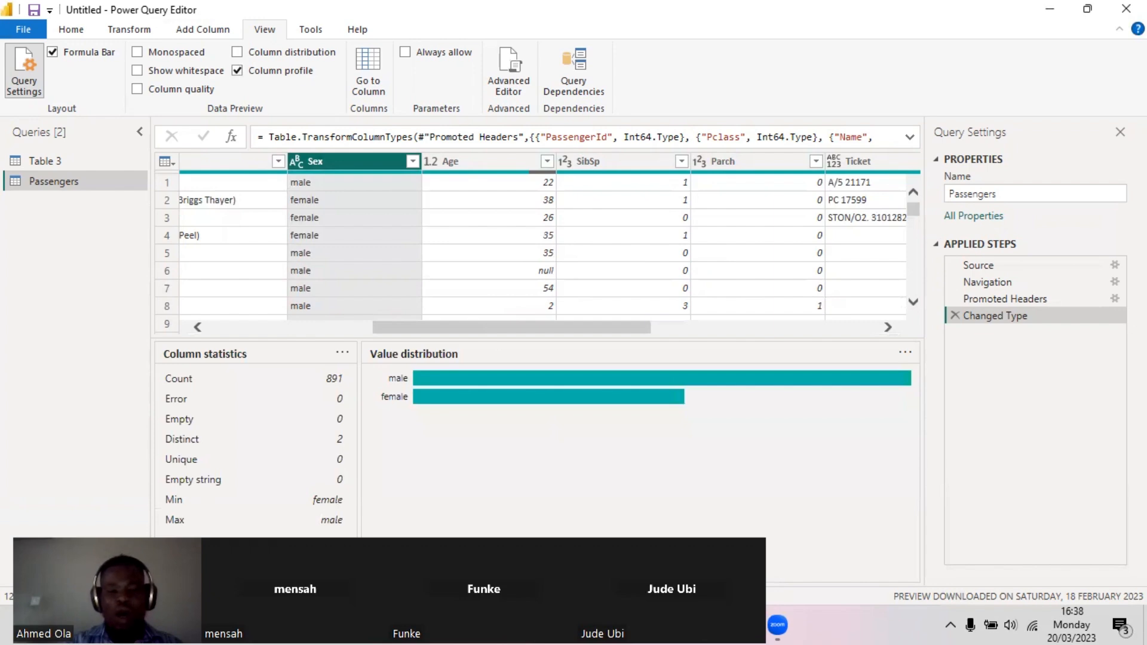
{"action": "left_click_drag", "start_coordinate": [424, 328], "coordinate": [249, 328]}
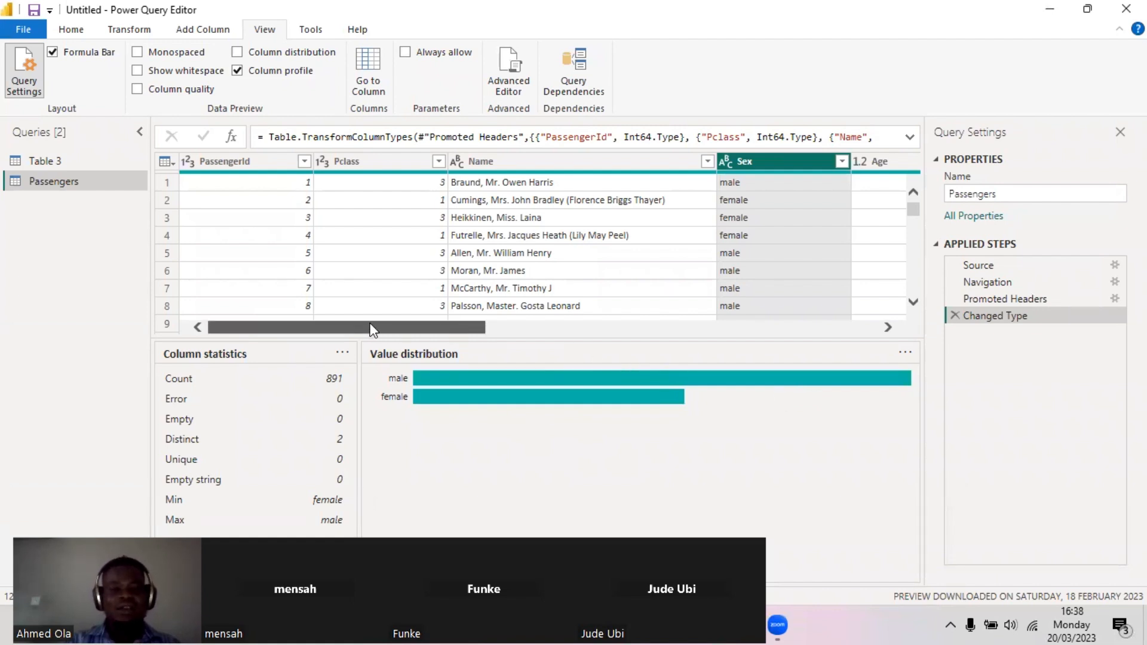
{"action": "left_click", "coordinate": [393, 170]}
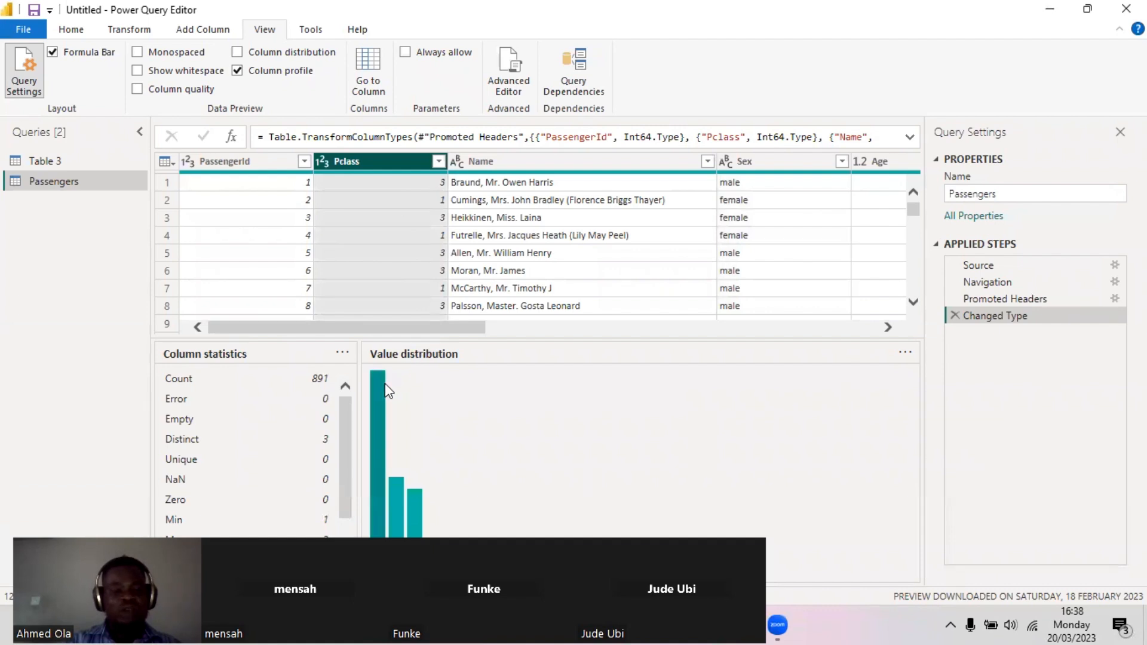
{"action": "mouse_move", "coordinate": [386, 386]}
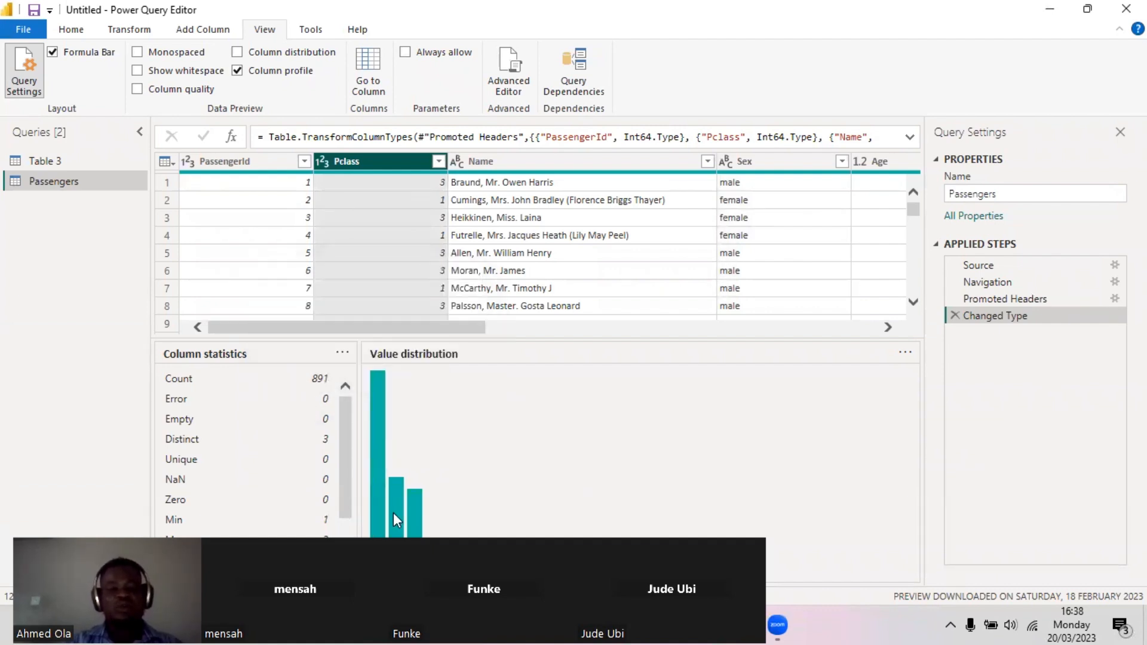
{"action": "mouse_move", "coordinate": [421, 504]}
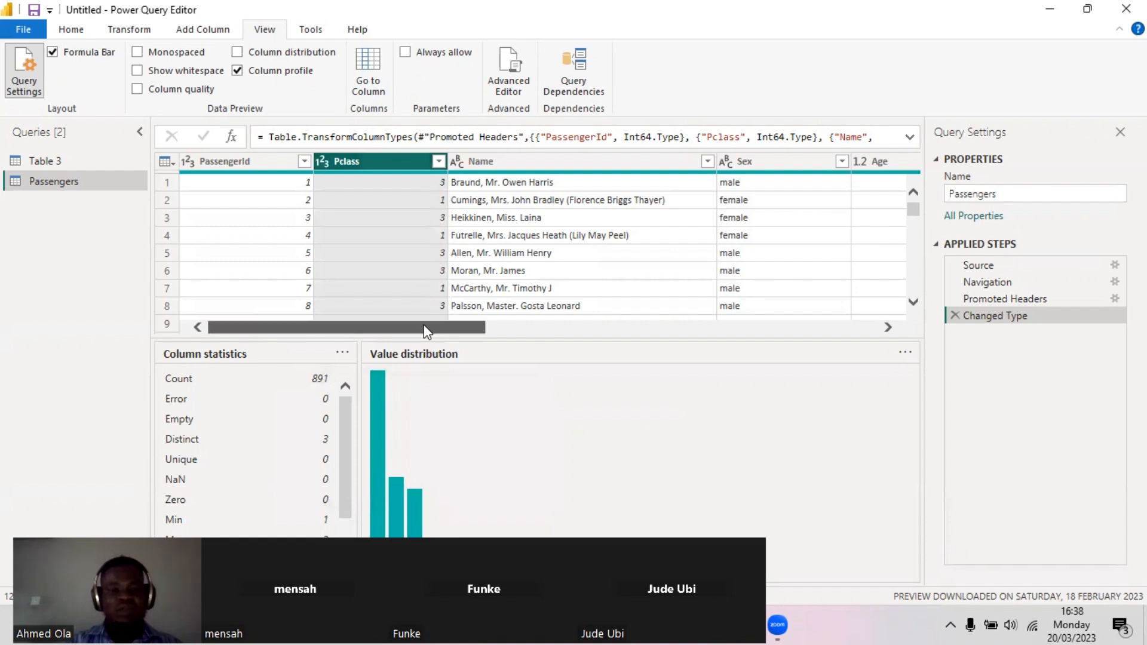
Select the Age column, outline its column statistics, underline the Count, Error, Empty, Distinct and Unique values, and view the remaining statistics
{"action": "left_click_drag", "start_coordinate": [333, 330], "coordinate": [448, 327]}
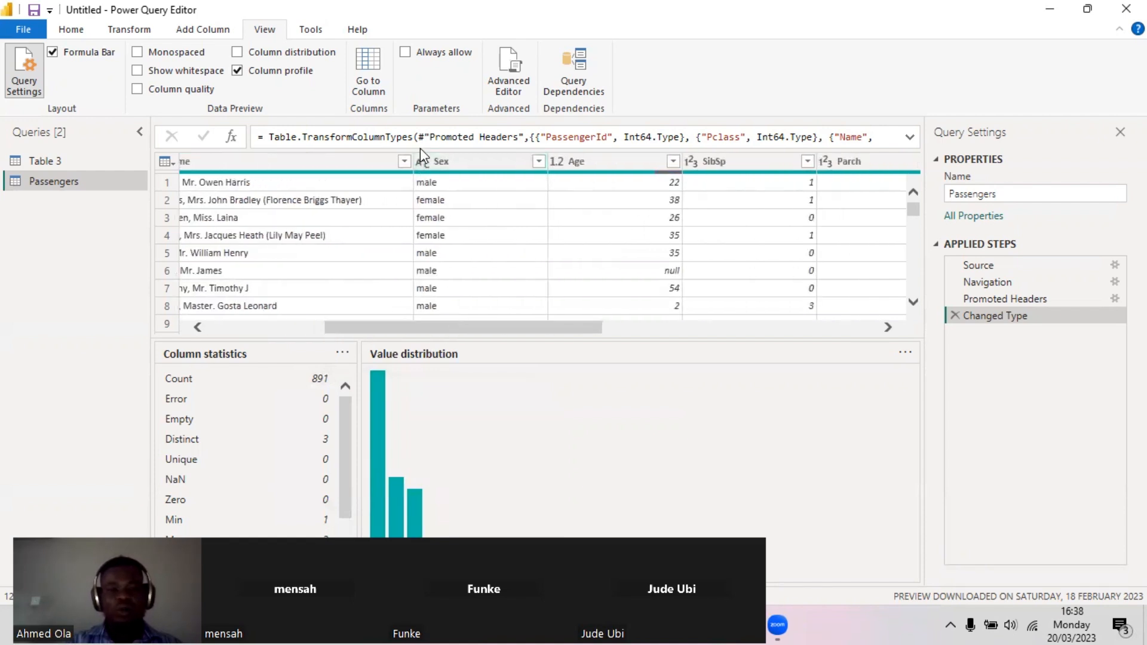
{"action": "left_click", "coordinate": [591, 162]}
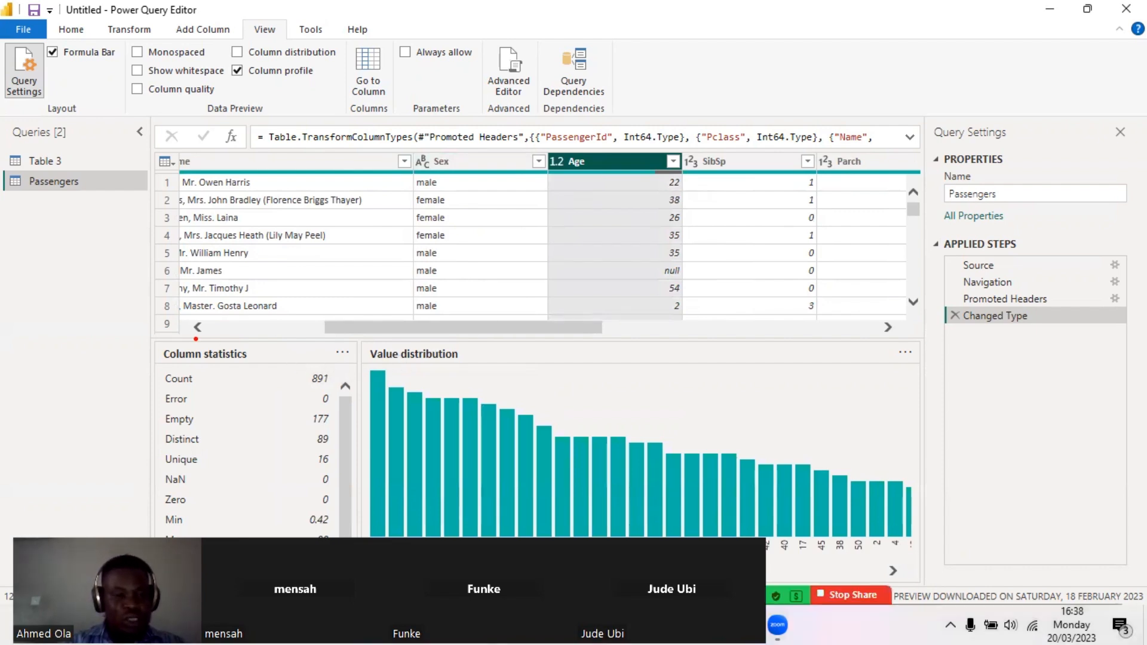
{"action": "mouse_move", "coordinate": [145, 343]}
{"action": "left_mouse_down"}
{"action": "mouse_move", "coordinate": [283, 374]}
{"action": "mouse_move", "coordinate": [352, 501]}
{"action": "mouse_move", "coordinate": [357, 540]}
{"action": "left_mouse_up"}
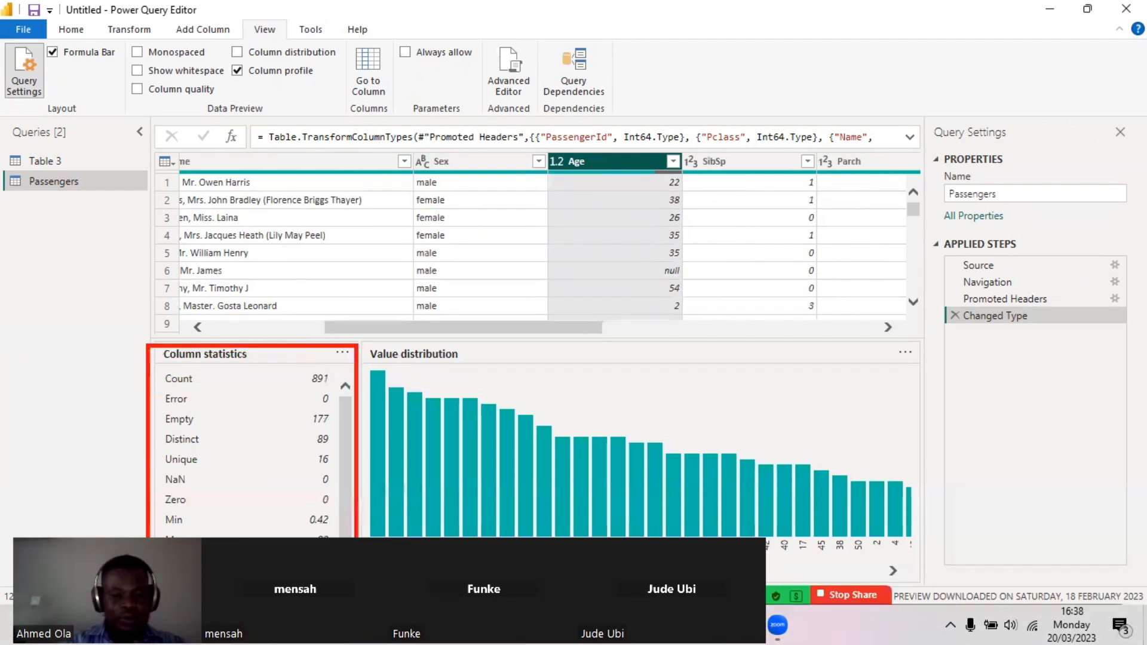
{"action": "mouse_move", "coordinate": [309, 386]}
{"action": "left_mouse_down"}
{"action": "mouse_move", "coordinate": [340, 385]}
{"action": "mouse_move", "coordinate": [334, 423]}
{"action": "mouse_move", "coordinate": [346, 464]}
{"action": "left_mouse_up"}
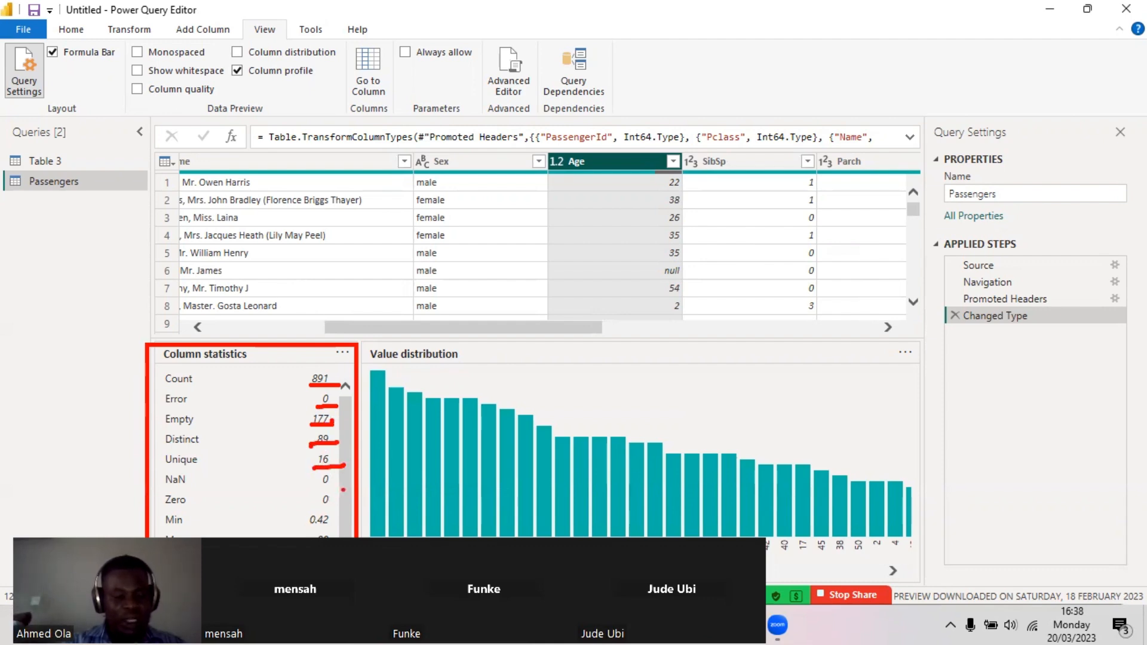
{"action": "key", "text": "Escape"}
{"action": "left_click_drag", "start_coordinate": [343, 489], "coordinate": [343, 508]}
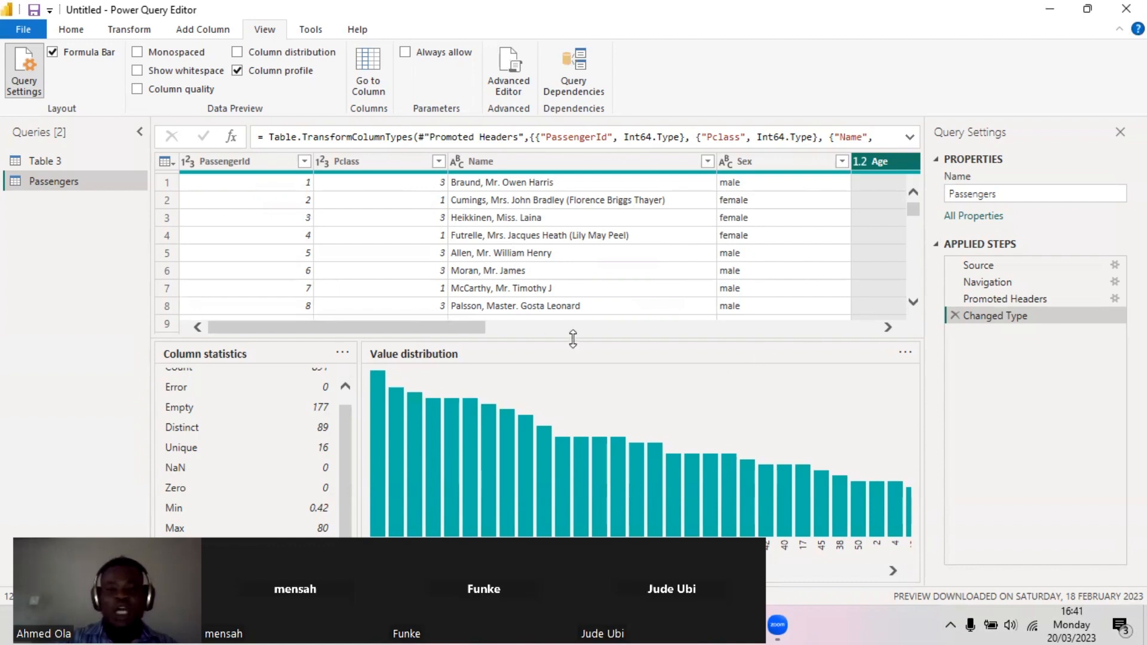
Inspect the null Age value in row 6 of the Passengers preview
{"action": "left_click_drag", "start_coordinate": [454, 327], "coordinate": [549, 327]}
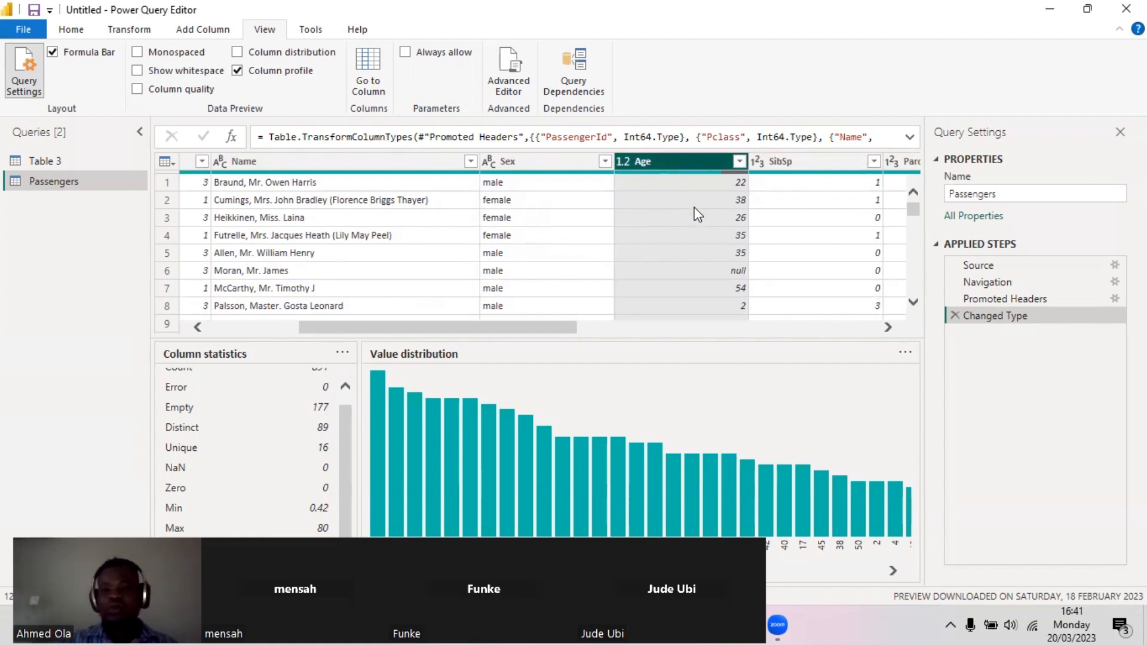
{"action": "left_click", "coordinate": [732, 276]}
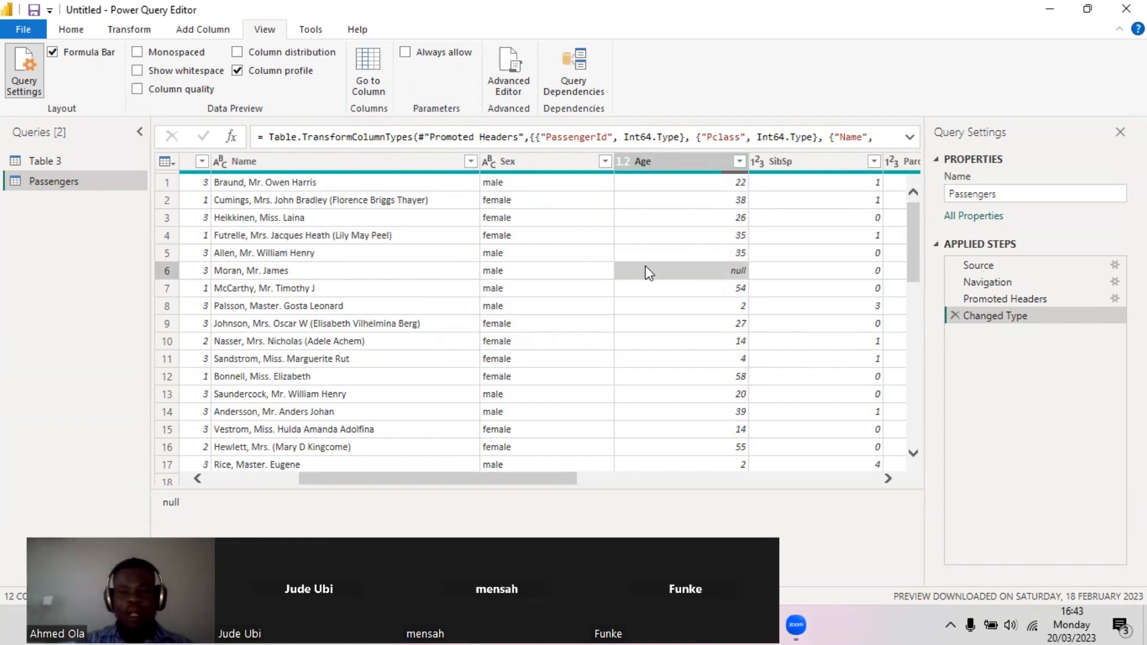
Replace the null values in the Age column with 30
{"action": "left_click", "coordinate": [637, 161]}
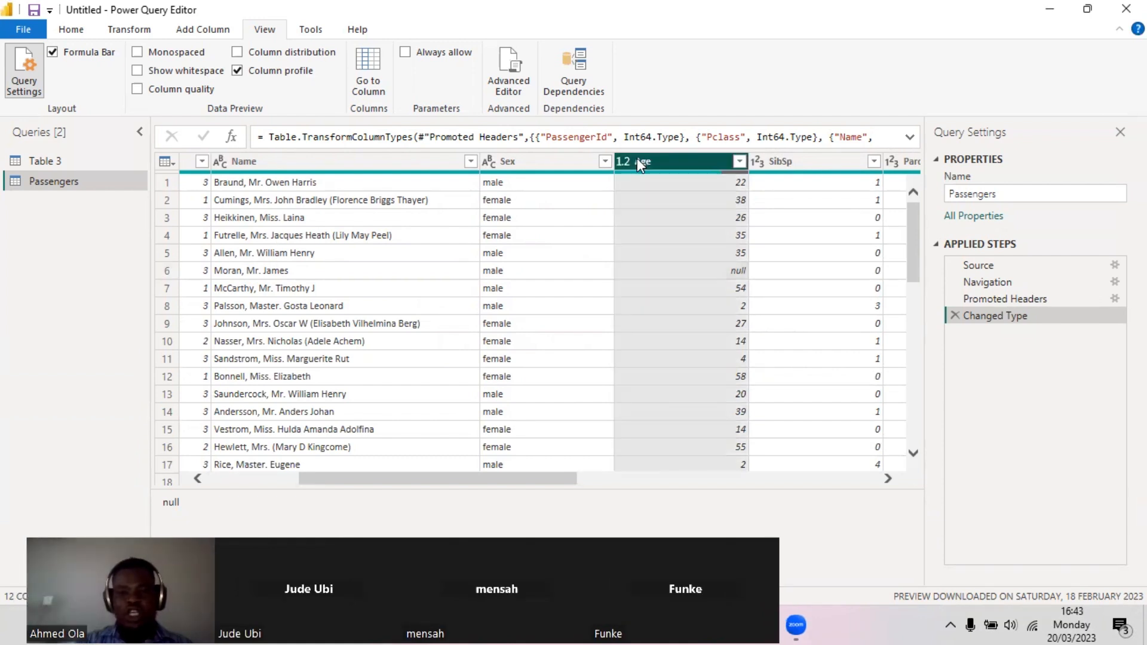
{"action": "left_click", "coordinate": [689, 271]}
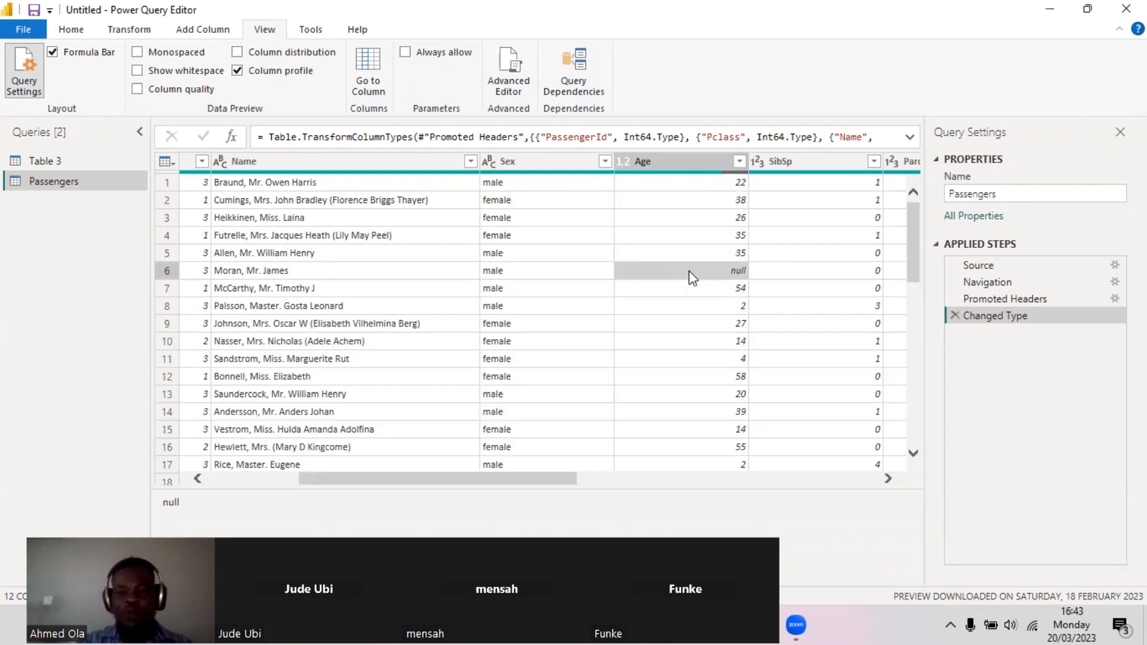
{"action": "right_click", "coordinate": [689, 270]}
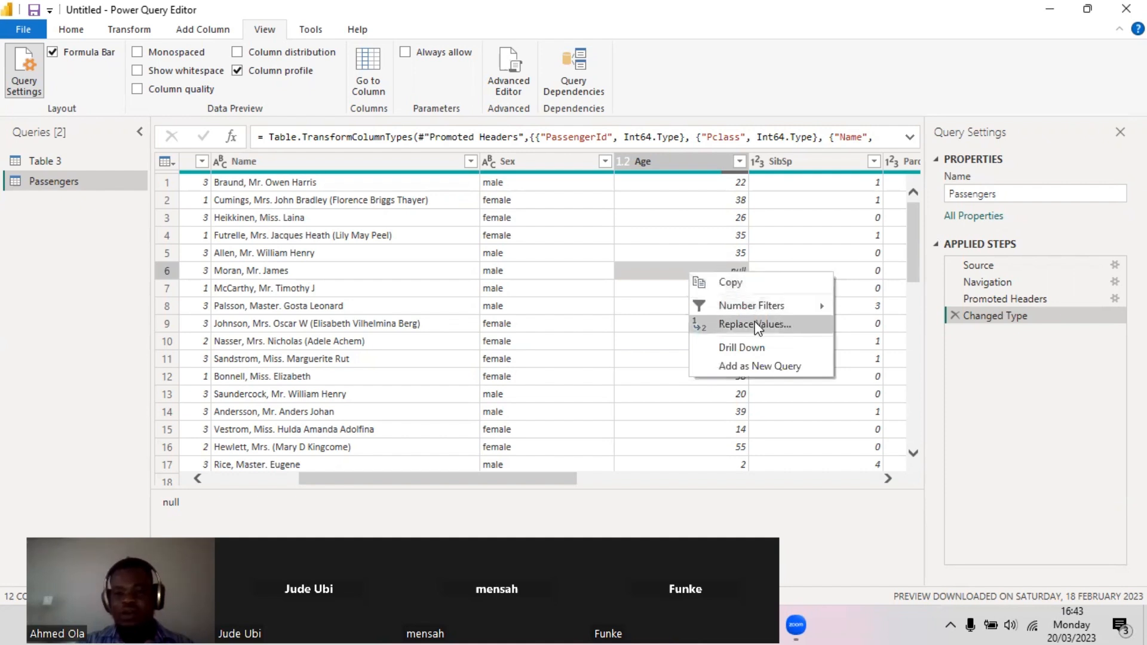
{"action": "left_click", "coordinate": [755, 325]}
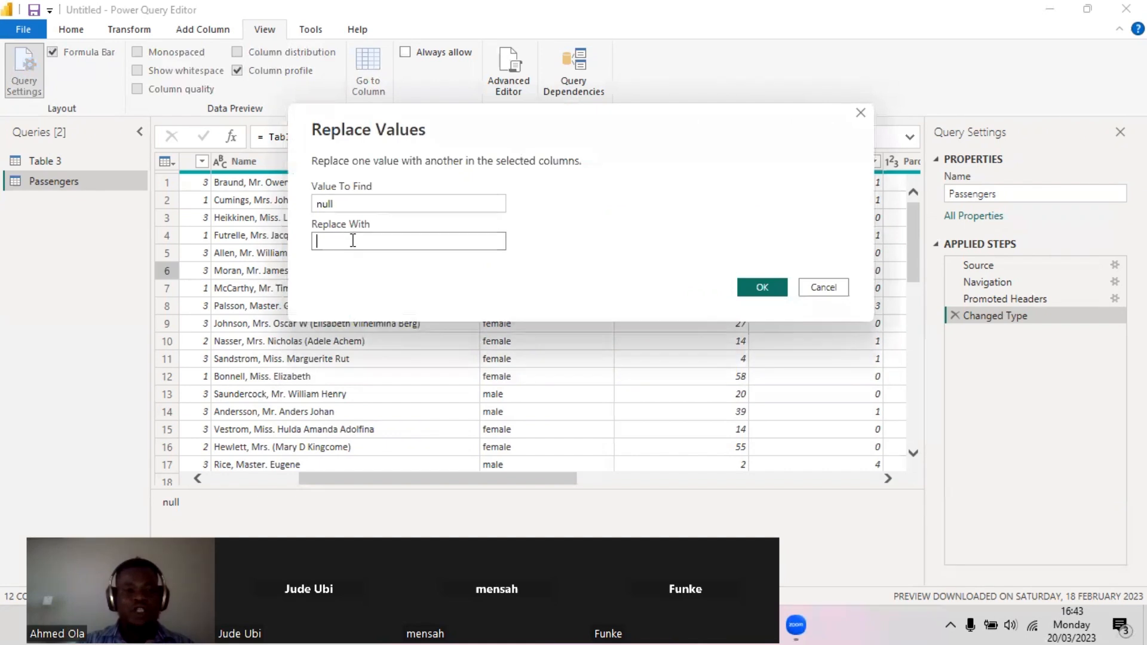
{"action": "type", "text": "30"}
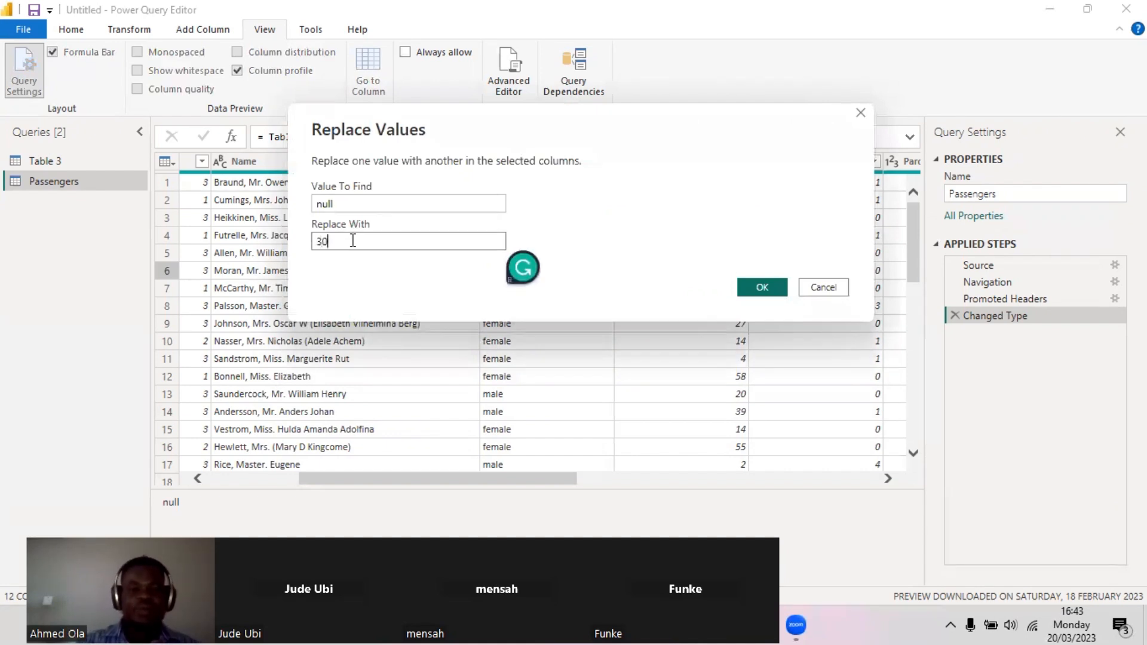
{"action": "left_click", "coordinate": [777, 289]}
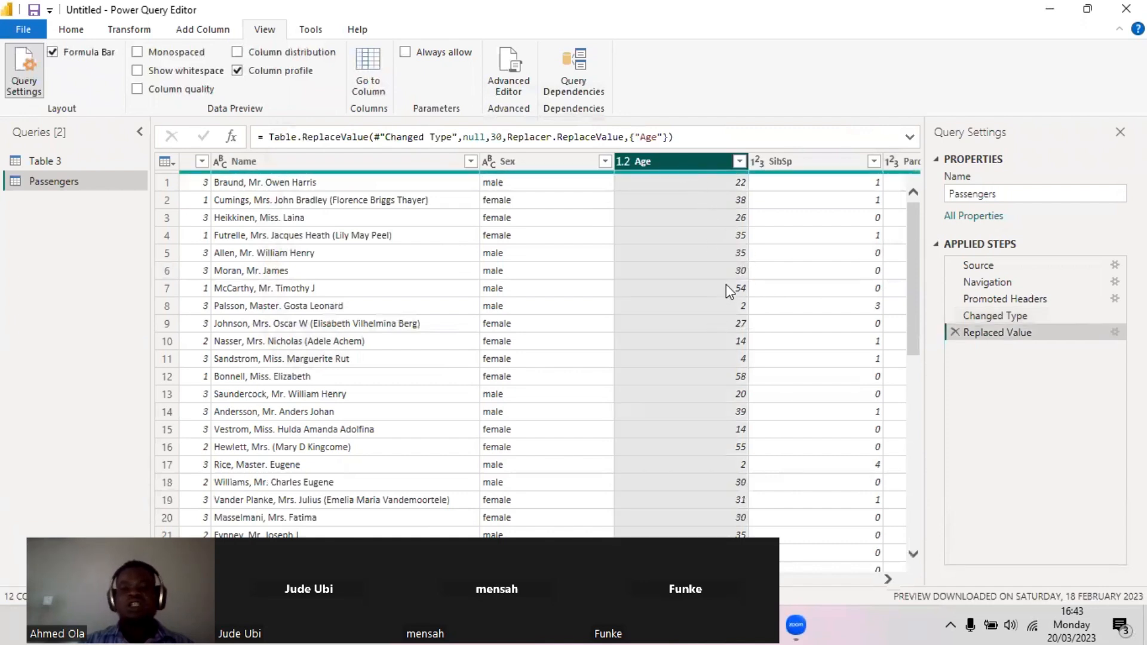
Look through the Age column's filter values to check whether null is still listed
{"action": "left_click", "coordinate": [740, 162]}
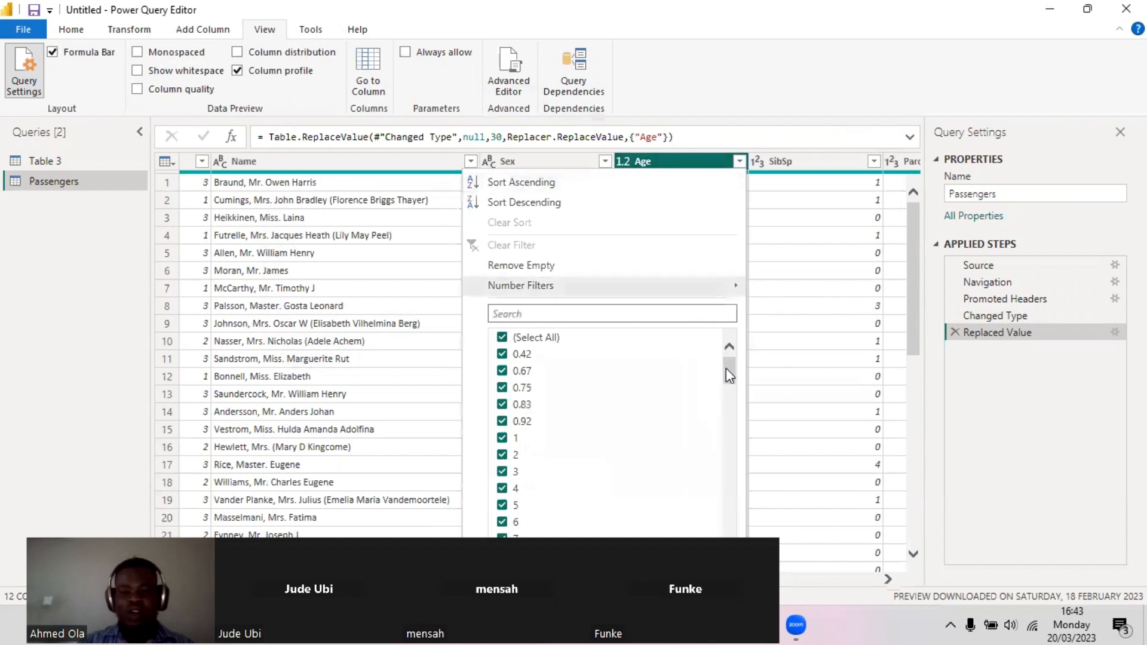
{"action": "left_click_drag", "start_coordinate": [729, 376], "coordinate": [743, 342]}
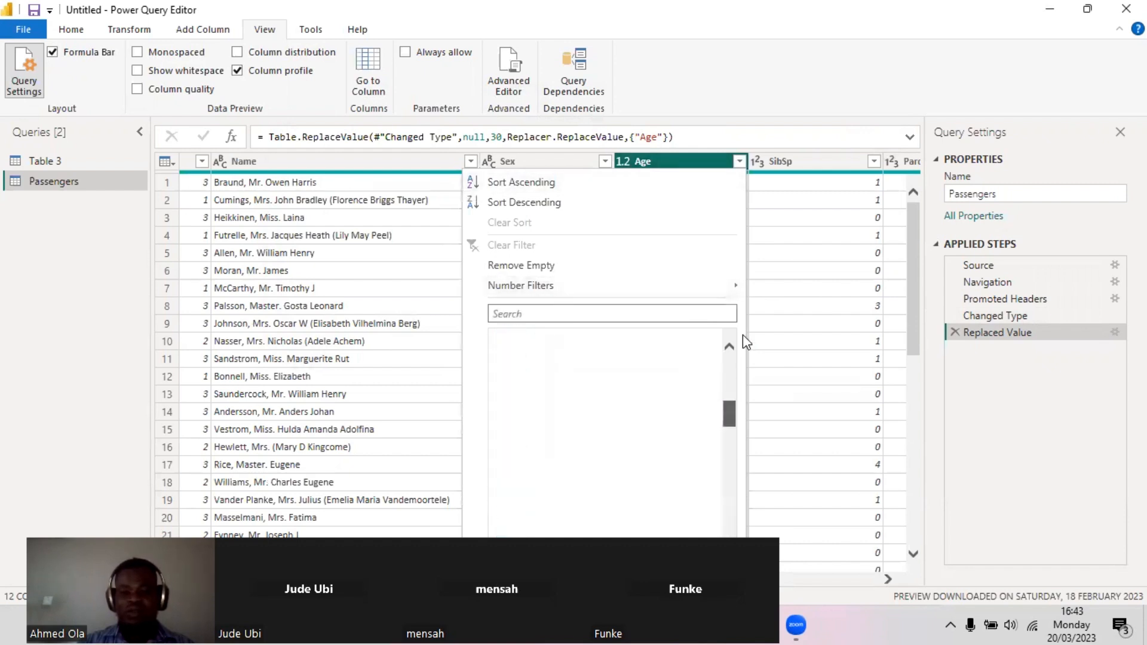
{"action": "left_click", "coordinate": [807, 266]}
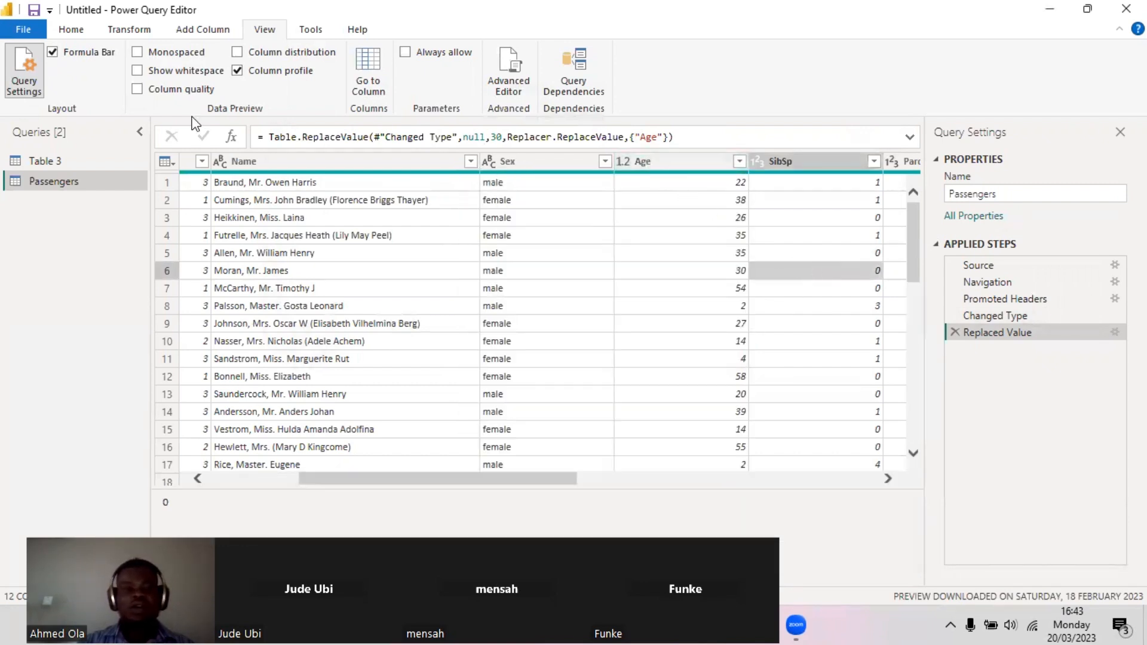
Turn off Column profile, check the Column distribution charts, and hide them again
{"action": "left_click", "coordinate": [237, 71]}
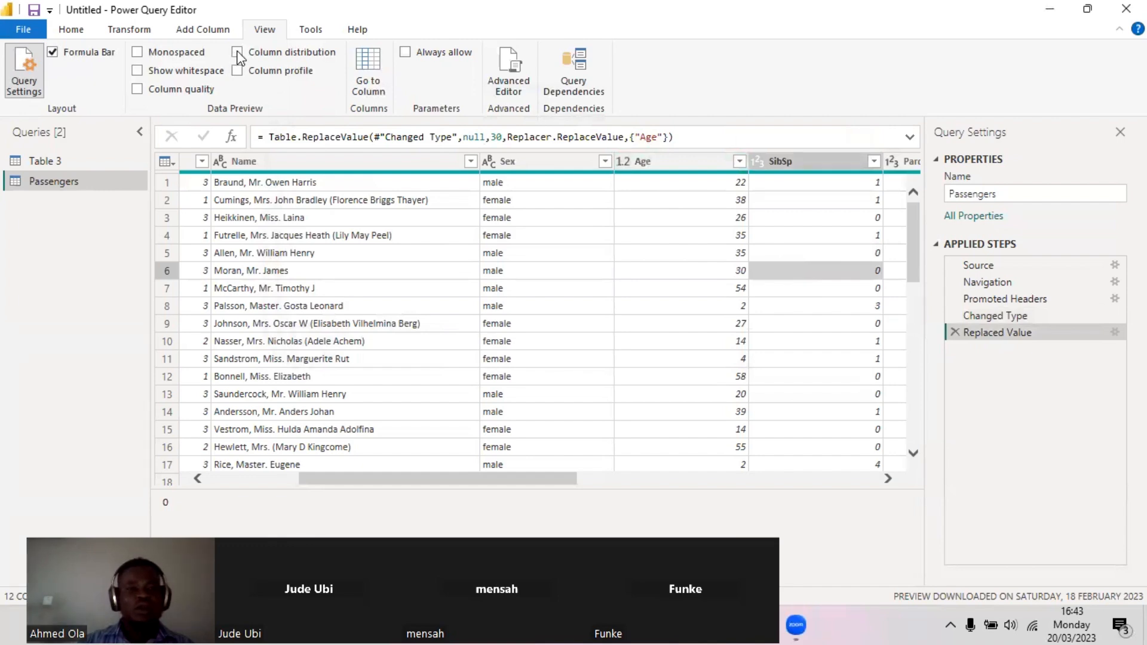
{"action": "left_click", "coordinate": [238, 54]}
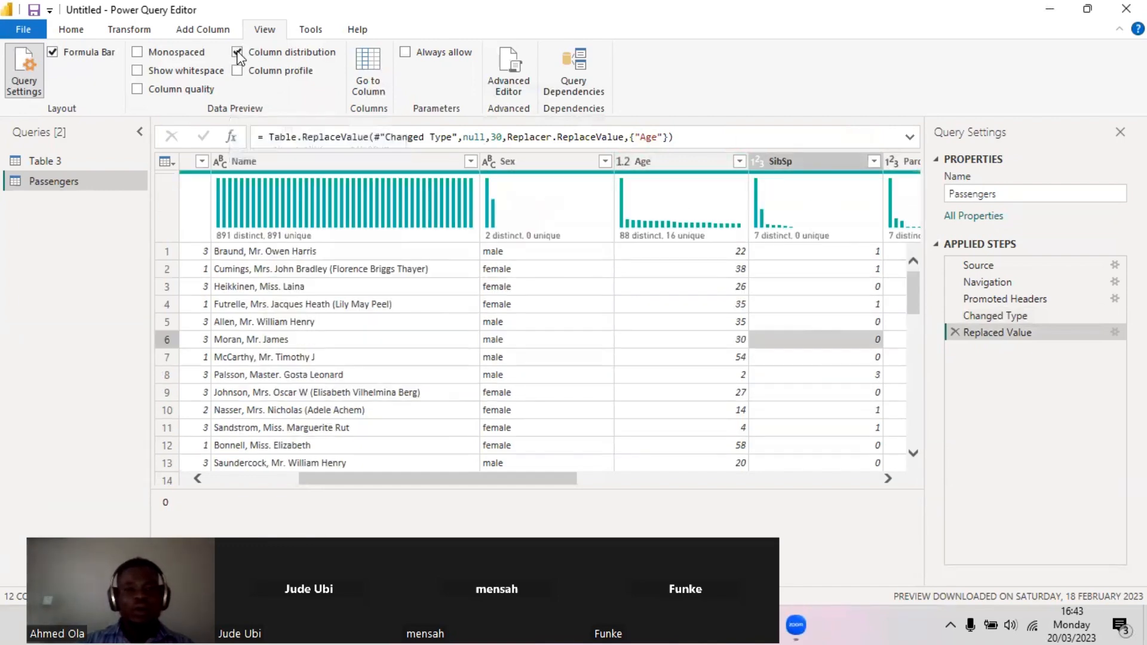
{"action": "left_click", "coordinate": [238, 53]}
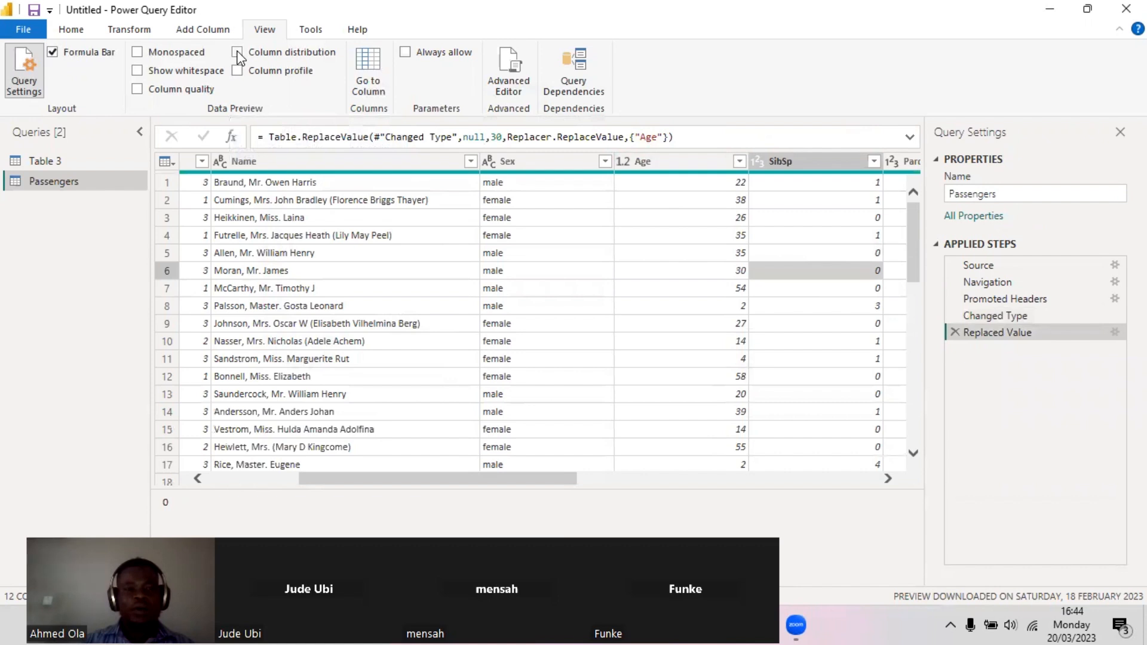
Show Column profile again for the Age column, dismiss its data type list unchanged, and turn the profile off
{"action": "left_click_drag", "start_coordinate": [457, 478], "coordinate": [430, 478]}
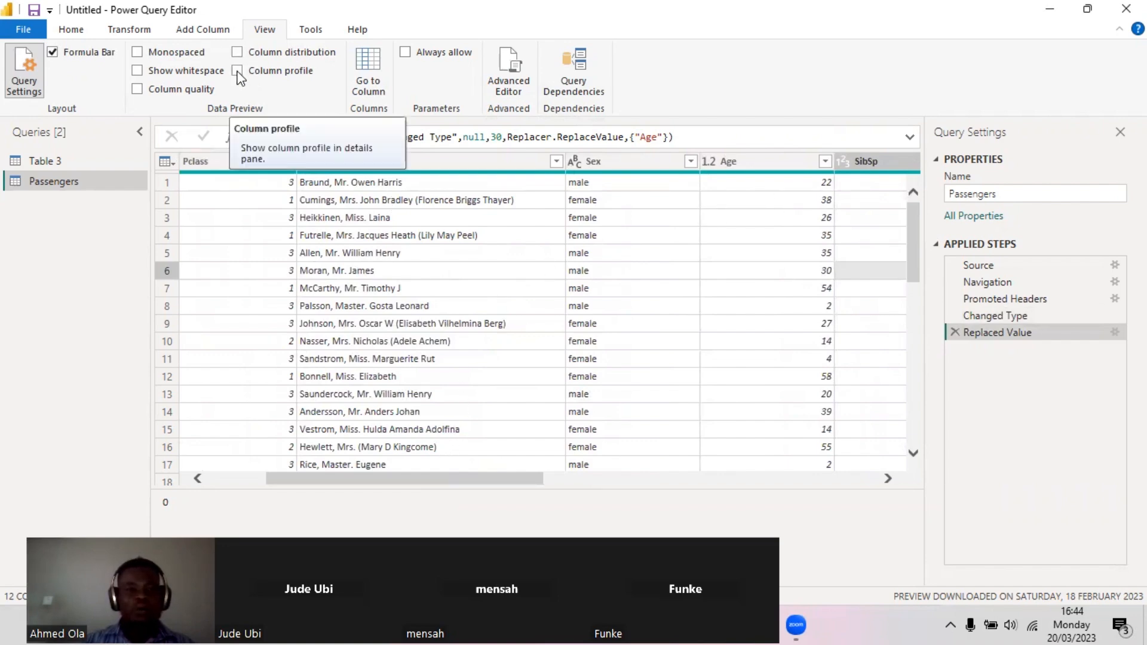
{"action": "left_click", "coordinate": [238, 73]}
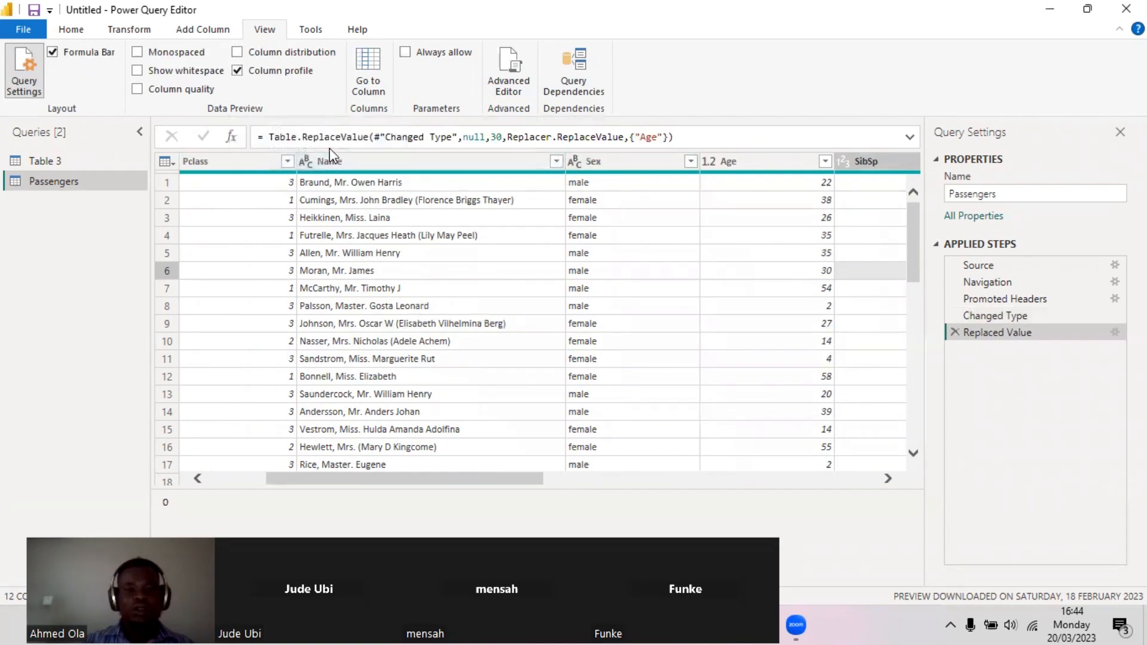
{"action": "left_click_drag", "start_coordinate": [421, 479], "coordinate": [431, 474]}
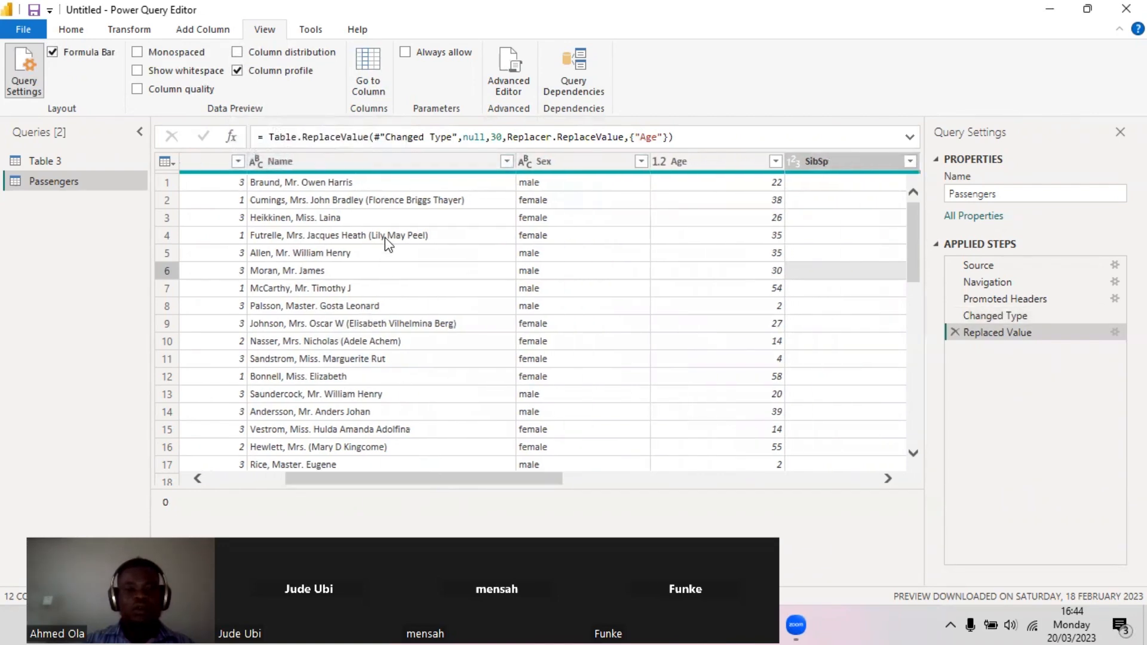
{"action": "left_click", "coordinate": [664, 160]}
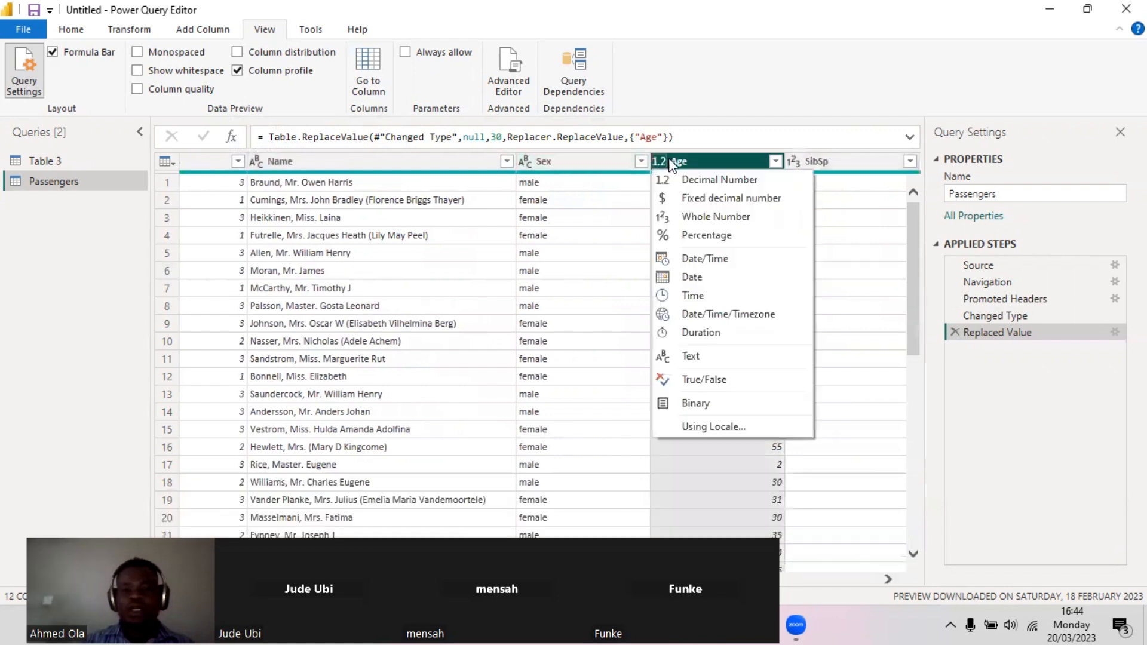
{"action": "left_click", "coordinate": [840, 323]}
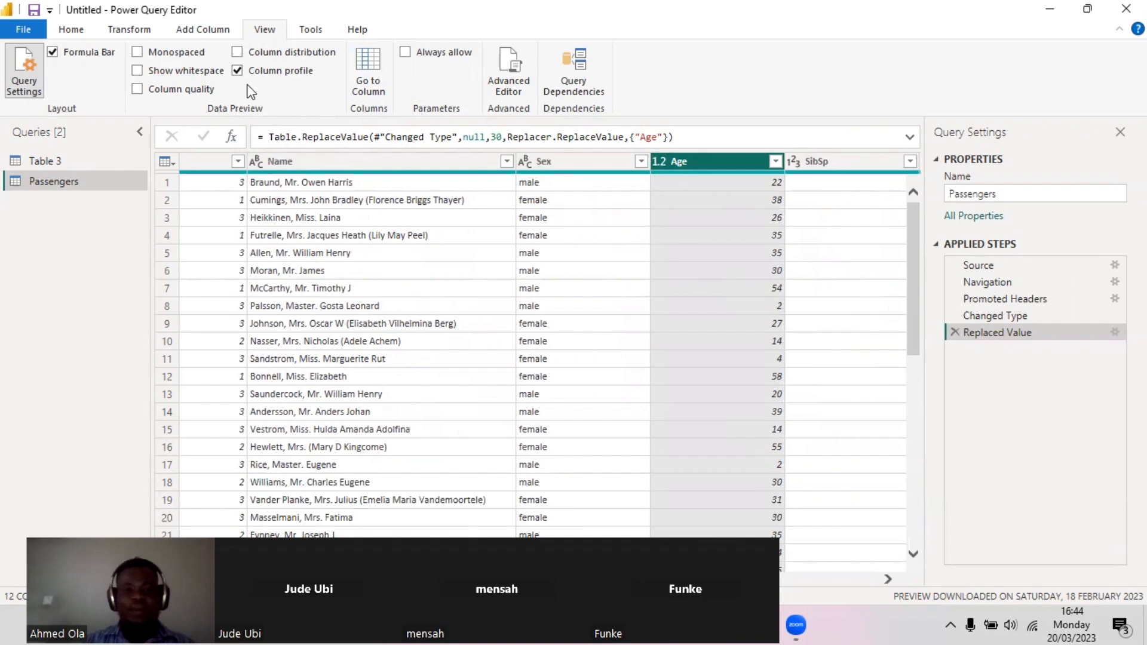
{"action": "left_click", "coordinate": [237, 71]}
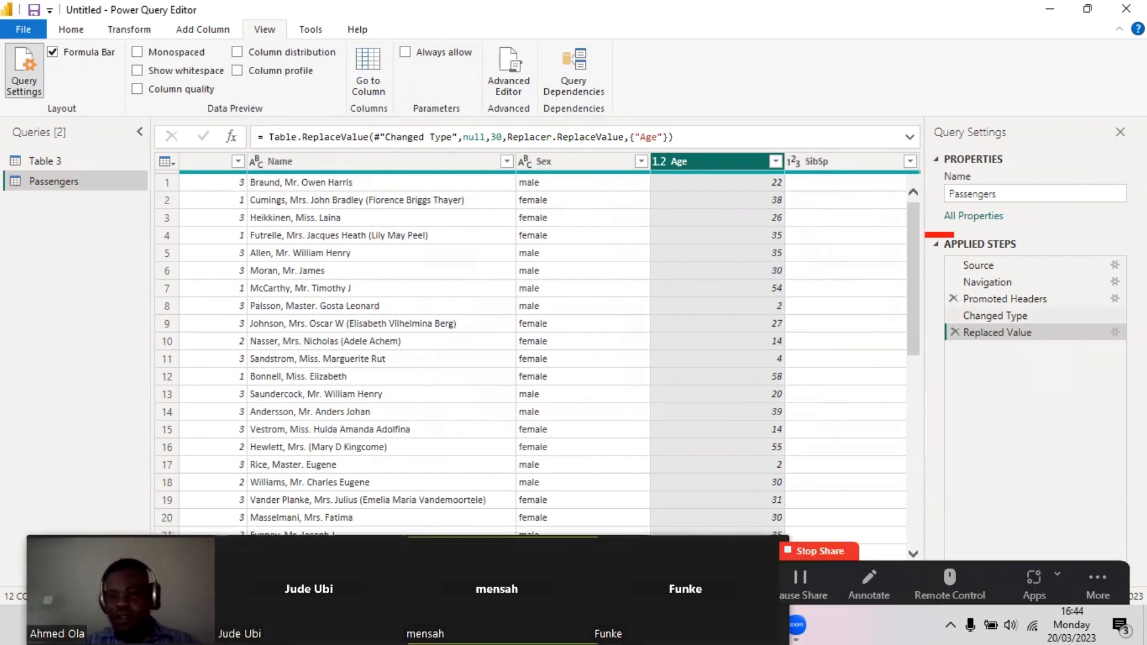
Delete the Replaced Value step from the Passengers query and check the Age column's row 6 and filter values for null
{"action": "left_click", "coordinate": [955, 332]}
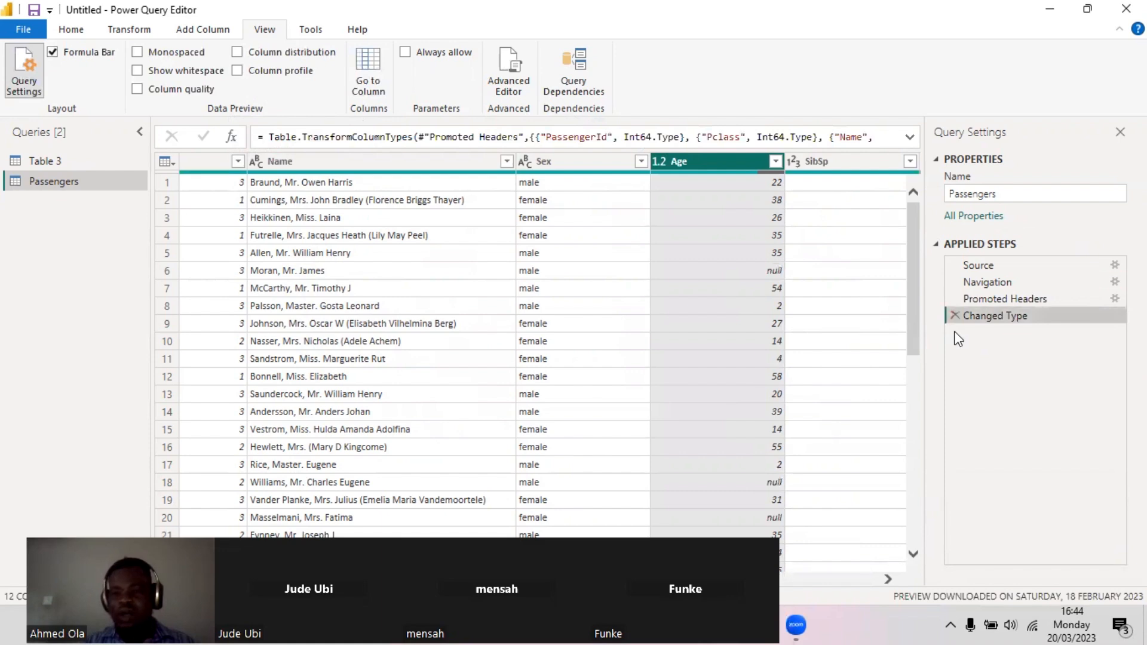
{"action": "left_click", "coordinate": [776, 270]}
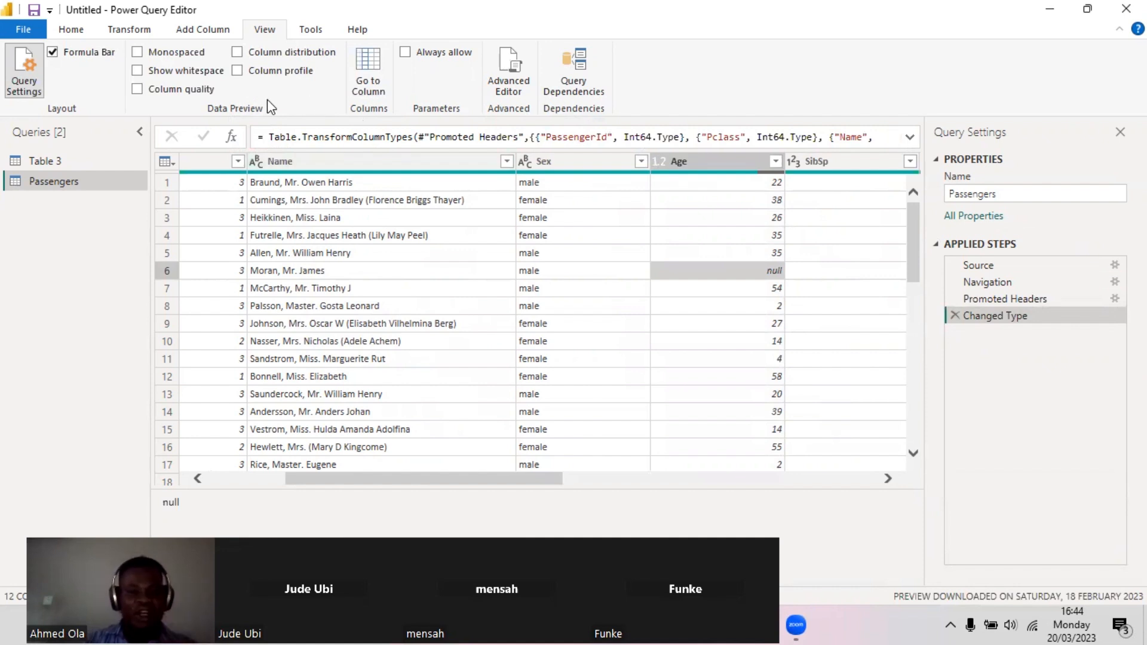
{"action": "left_click", "coordinate": [729, 160]}
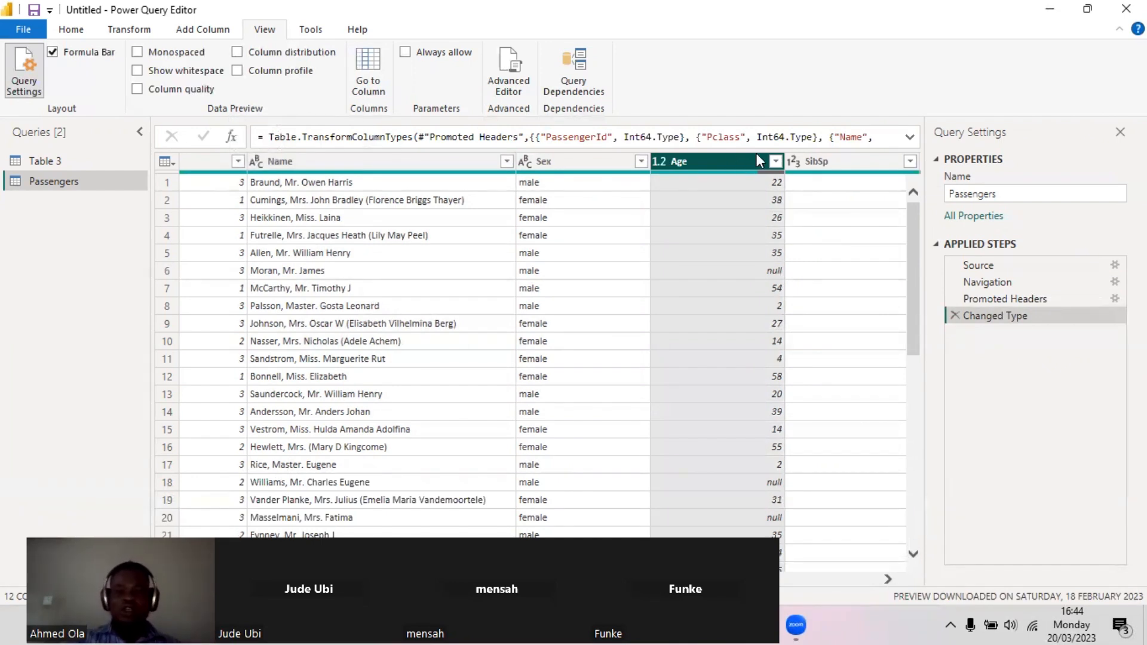
{"action": "left_click", "coordinate": [776, 161]}
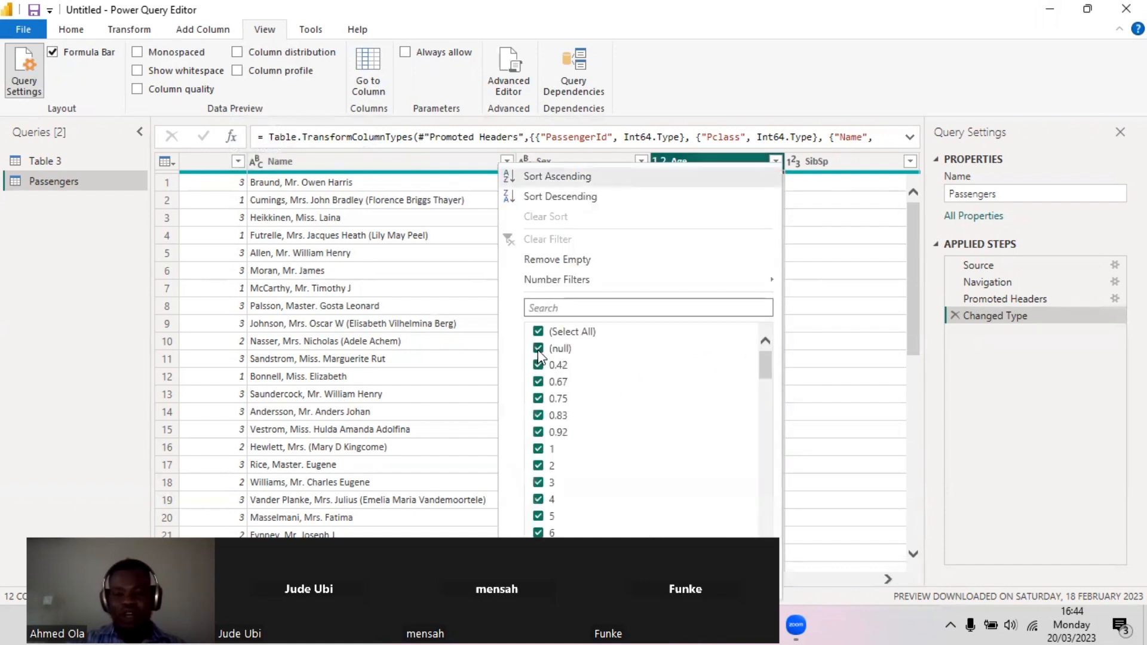
{"action": "left_click", "coordinate": [843, 296]}
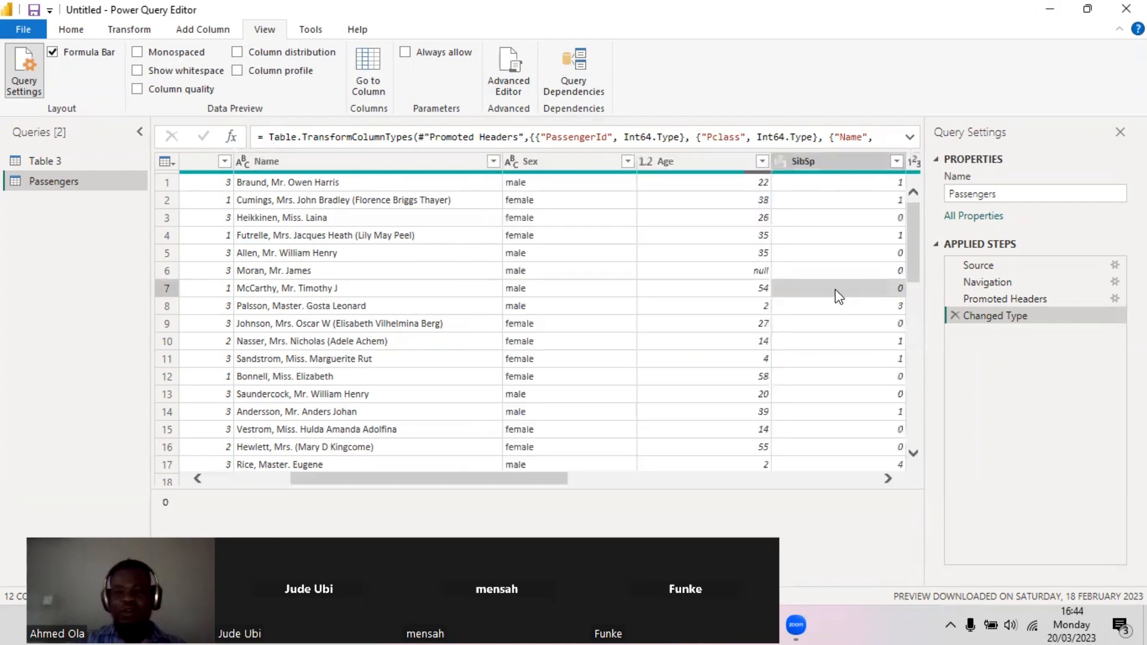
Replace null with 30 in the Age column and look over the column's values
{"action": "left_click", "coordinate": [744, 272]}
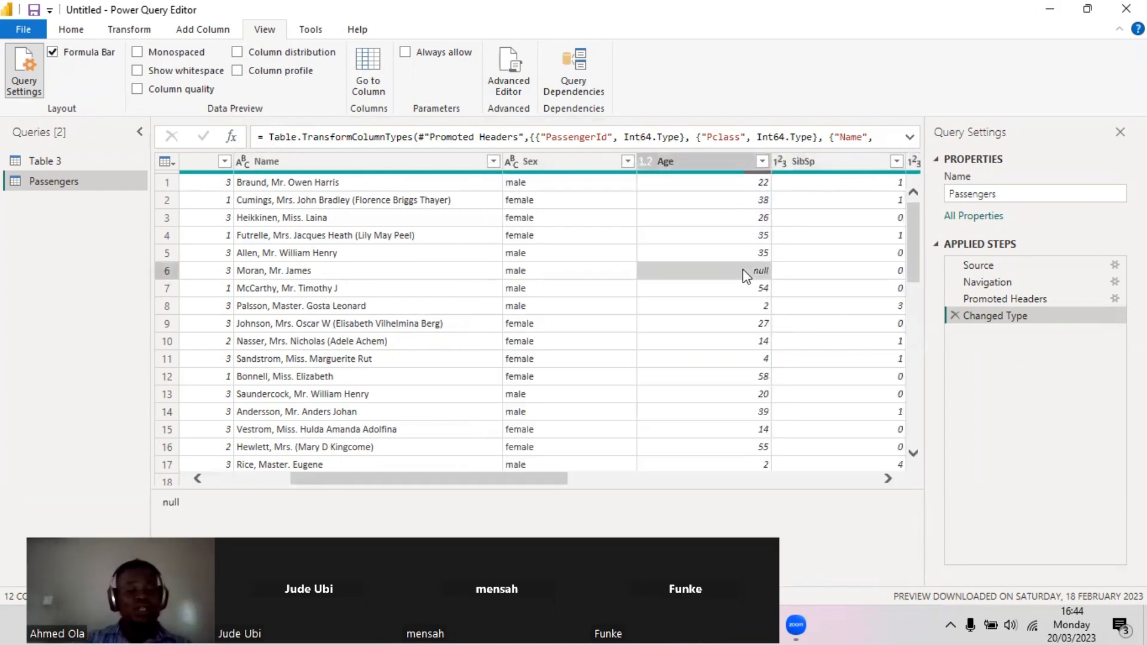
{"action": "right_click", "coordinate": [744, 274]}
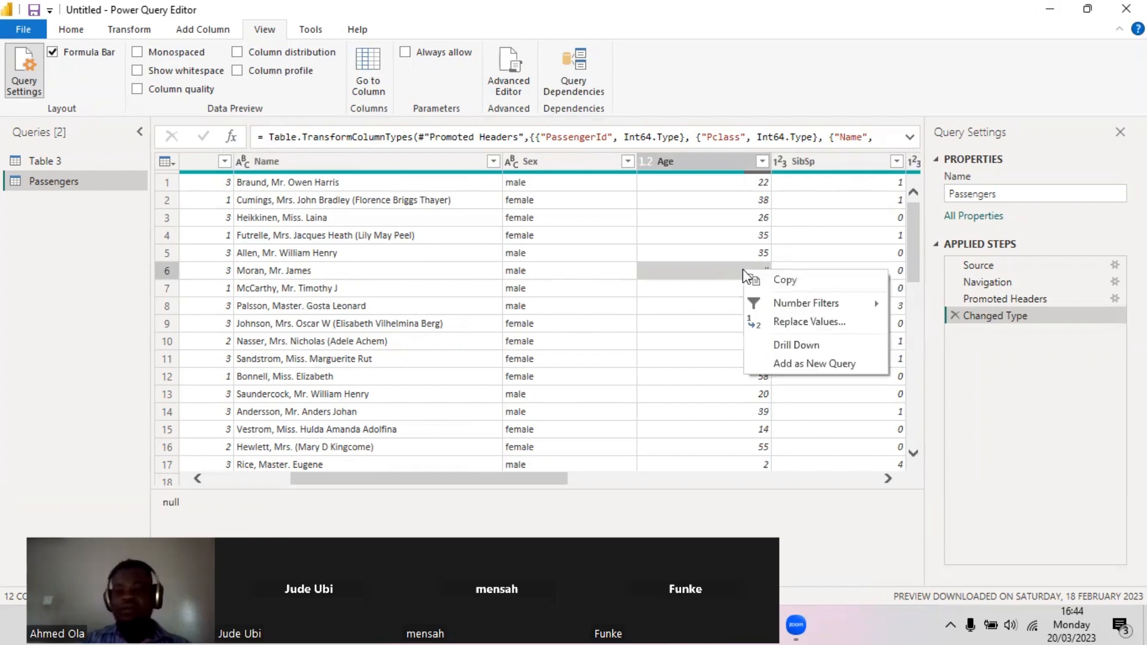
{"action": "left_click", "coordinate": [809, 323]}
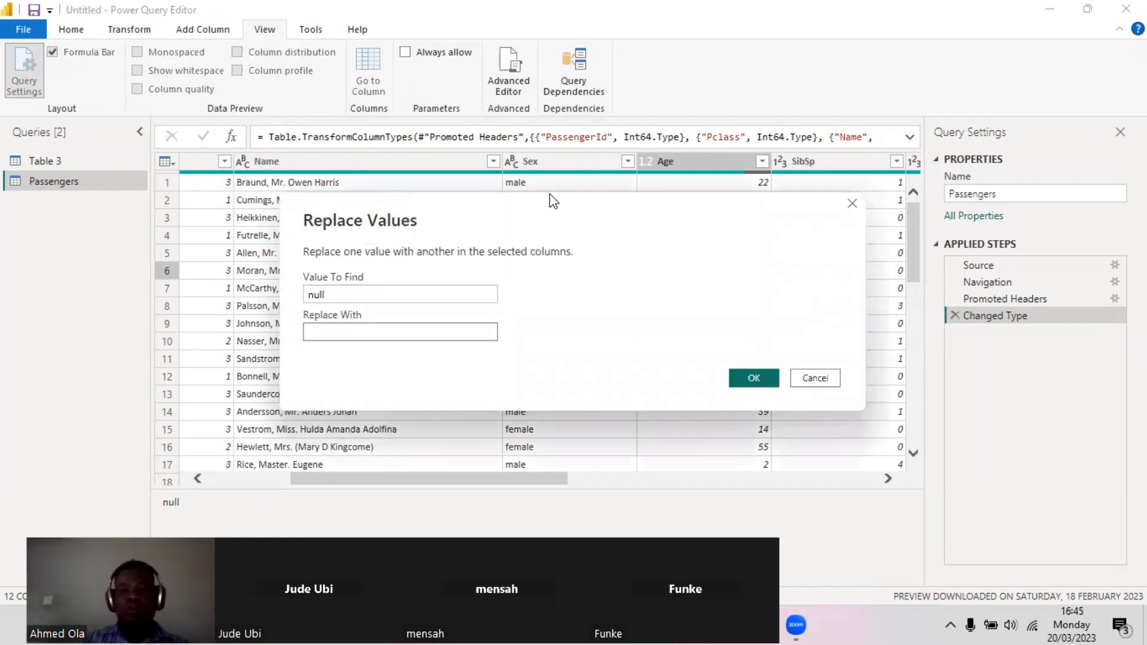
{"action": "left_click_drag", "start_coordinate": [554, 202], "coordinate": [601, 148]}
{"action": "left_click", "coordinate": [430, 239]}
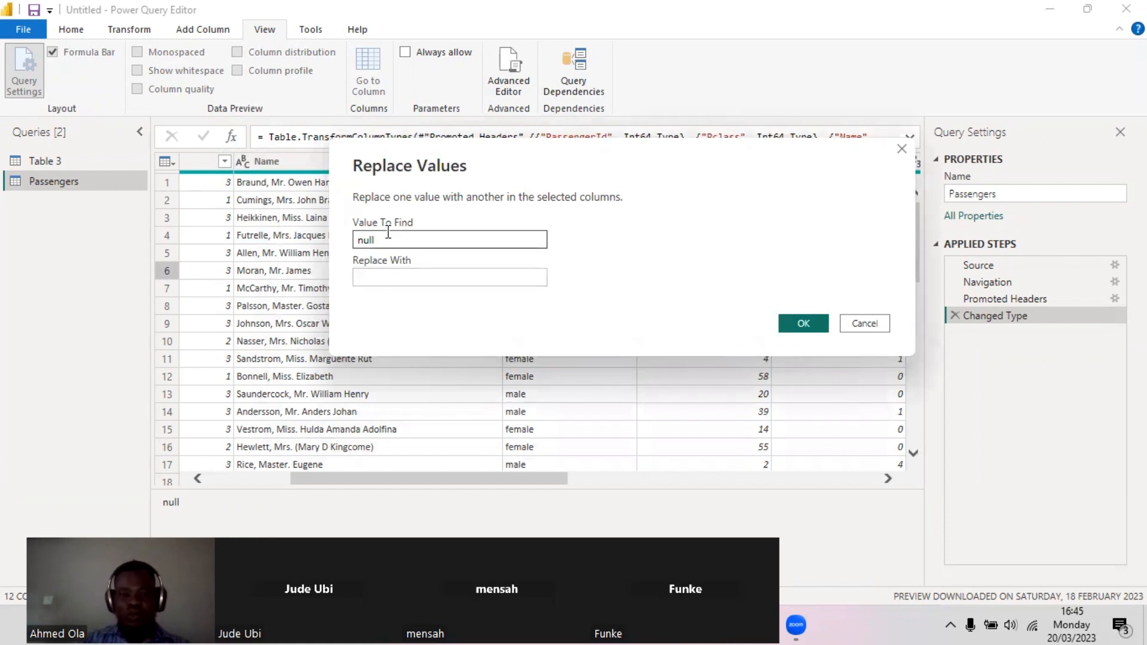
{"action": "left_click", "coordinate": [383, 276]}
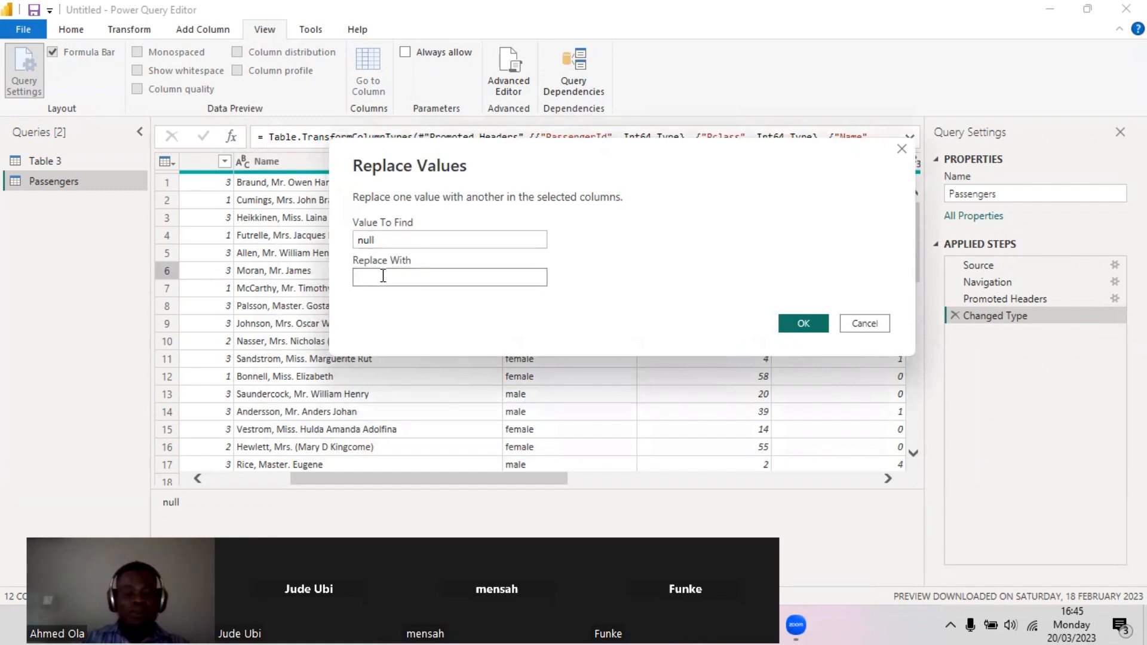
{"action": "type", "text": "30"}
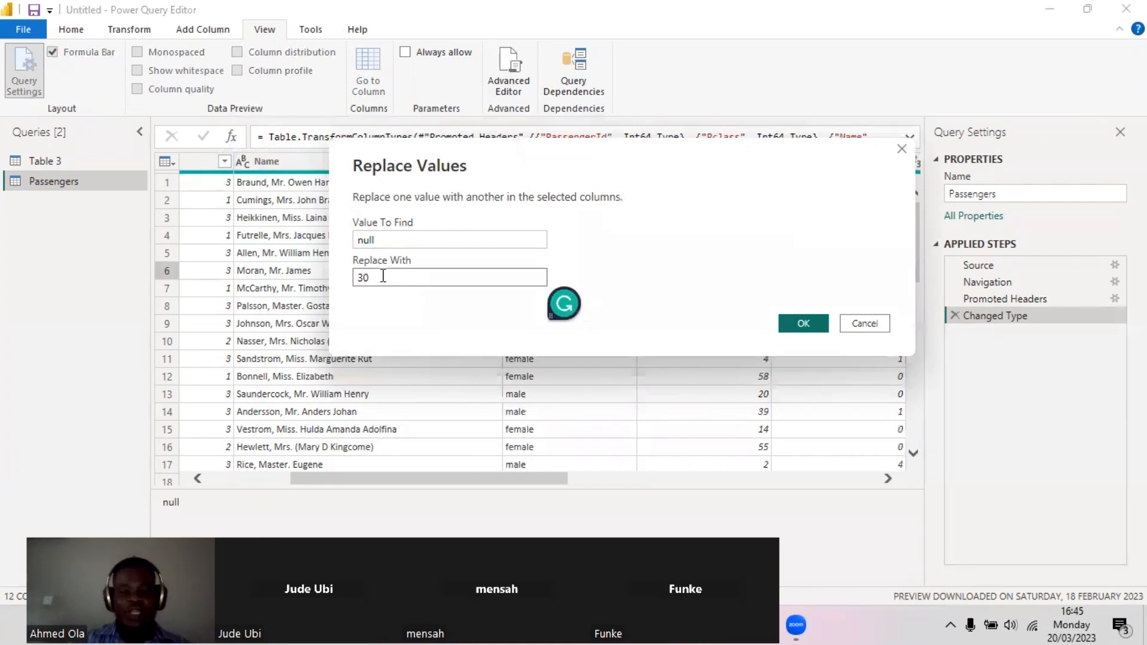
{"action": "left_click", "coordinate": [795, 318]}
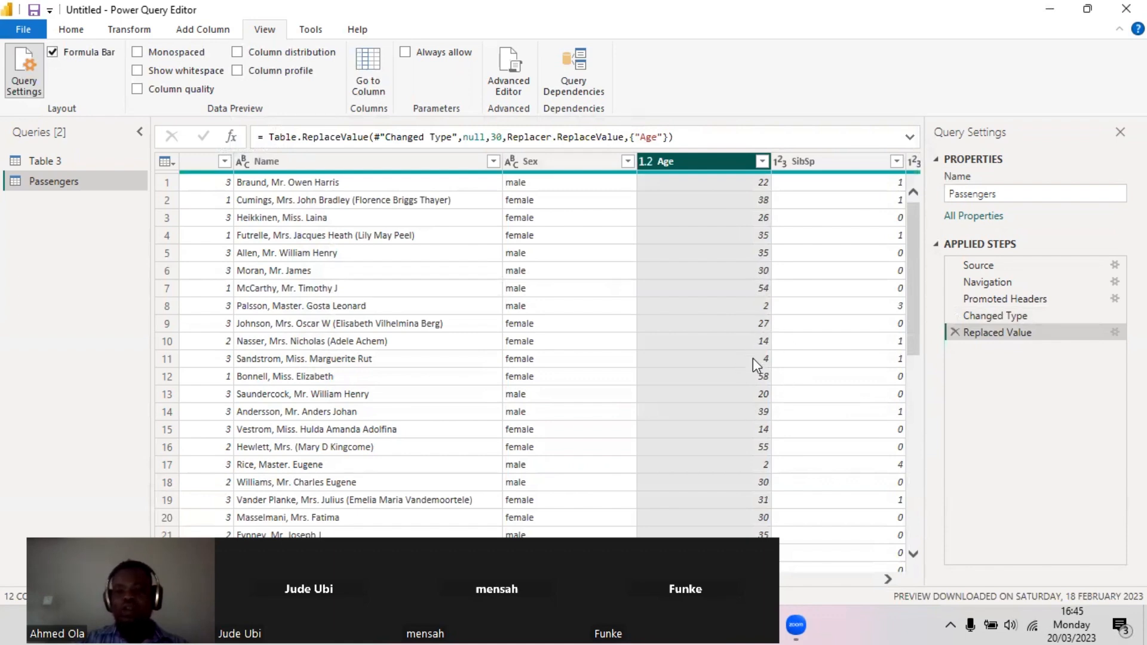
{"action": "scroll", "coordinate": [751, 385], "scroll_direction": "down", "scroll_amount": 7}
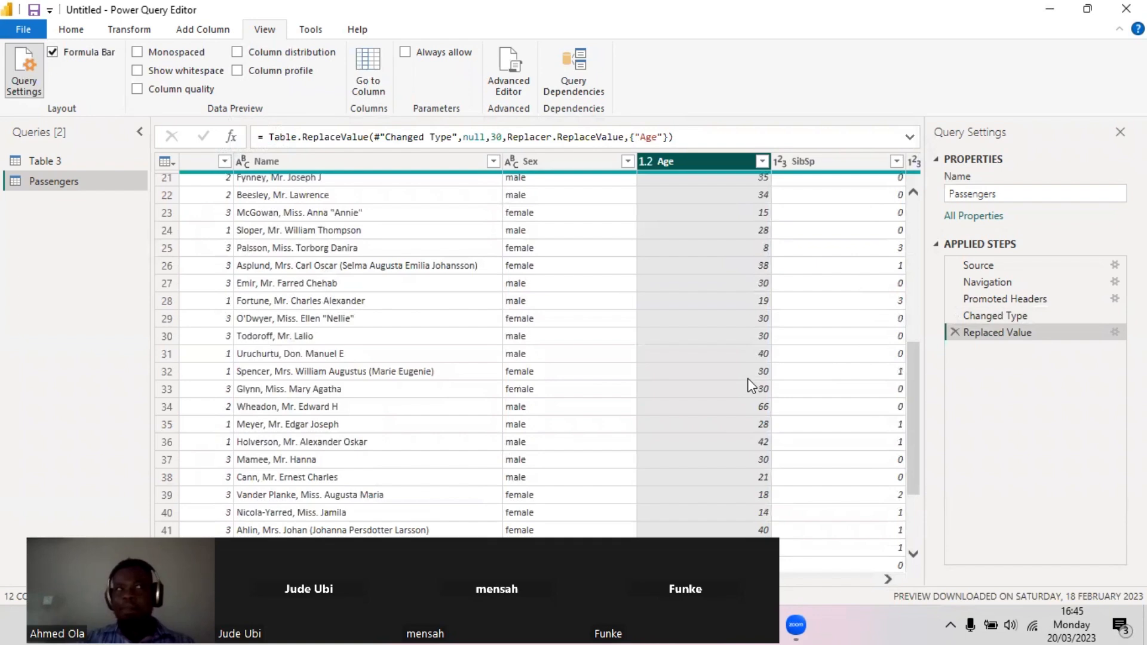
{"action": "scroll", "coordinate": [743, 365], "scroll_direction": "up", "scroll_amount": 7}
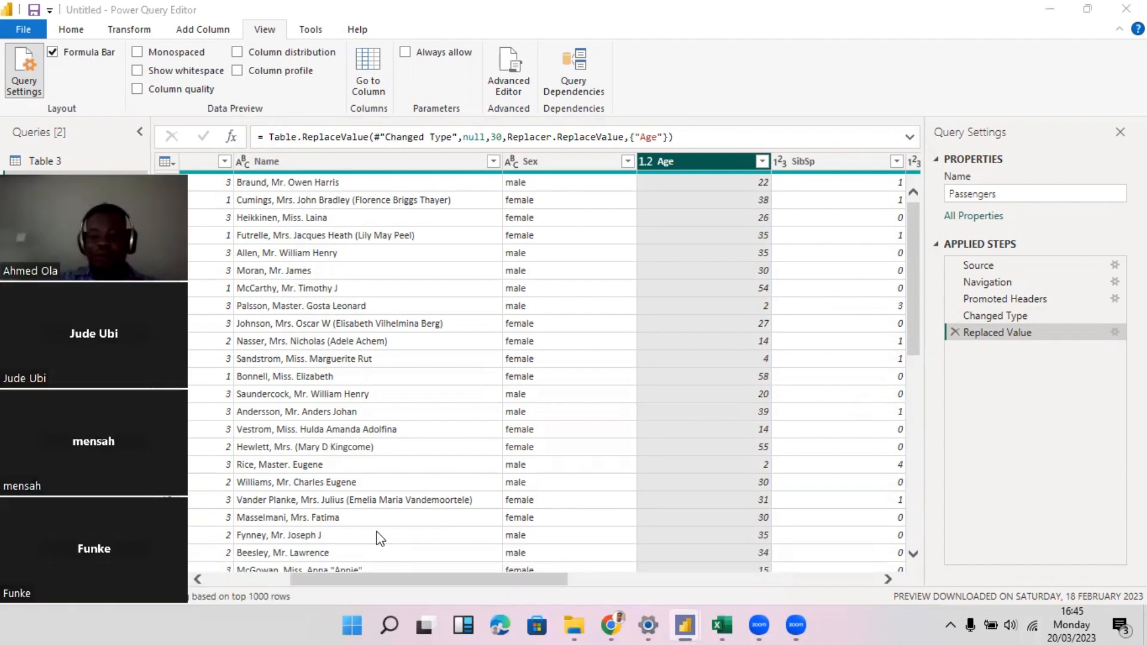
Start a conditional column in the Passengers query based on the Survived codes and name it Surv_Died
{"action": "left_click_drag", "start_coordinate": [546, 580], "coordinate": [917, 583]}
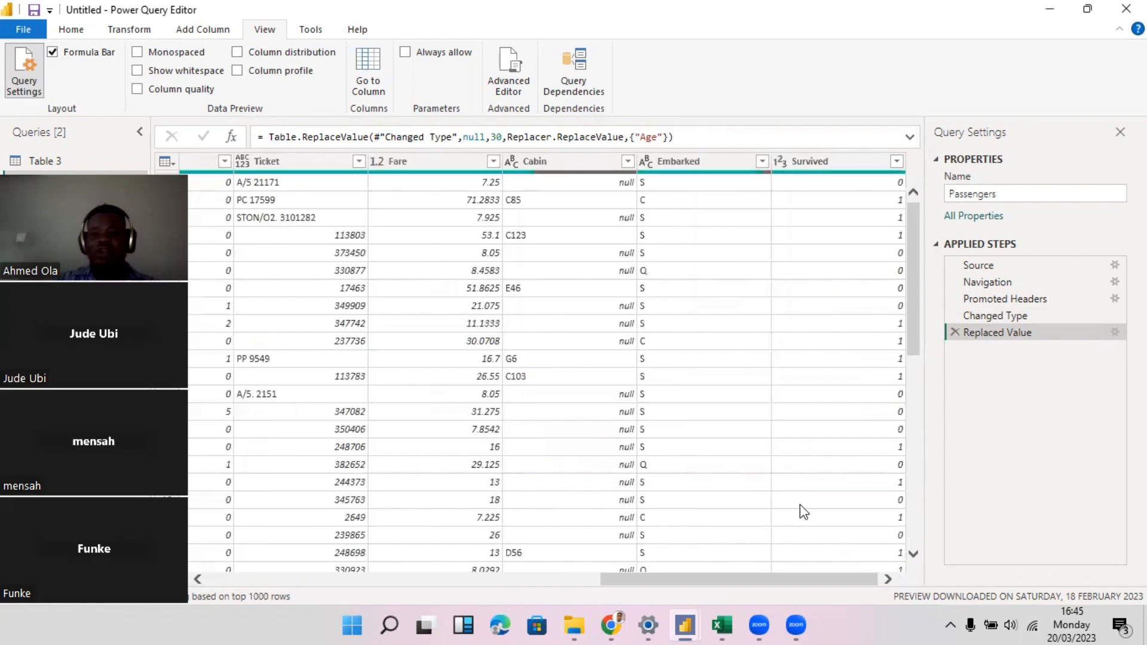
{"action": "left_click", "coordinate": [830, 161]}
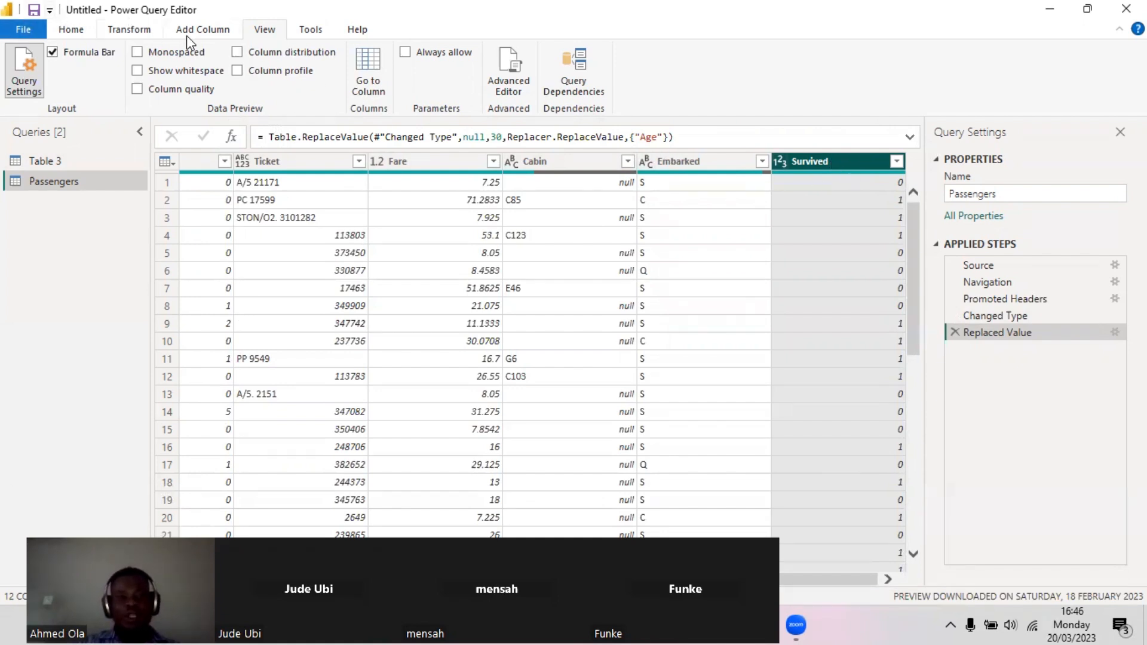
{"action": "left_click", "coordinate": [206, 29]}
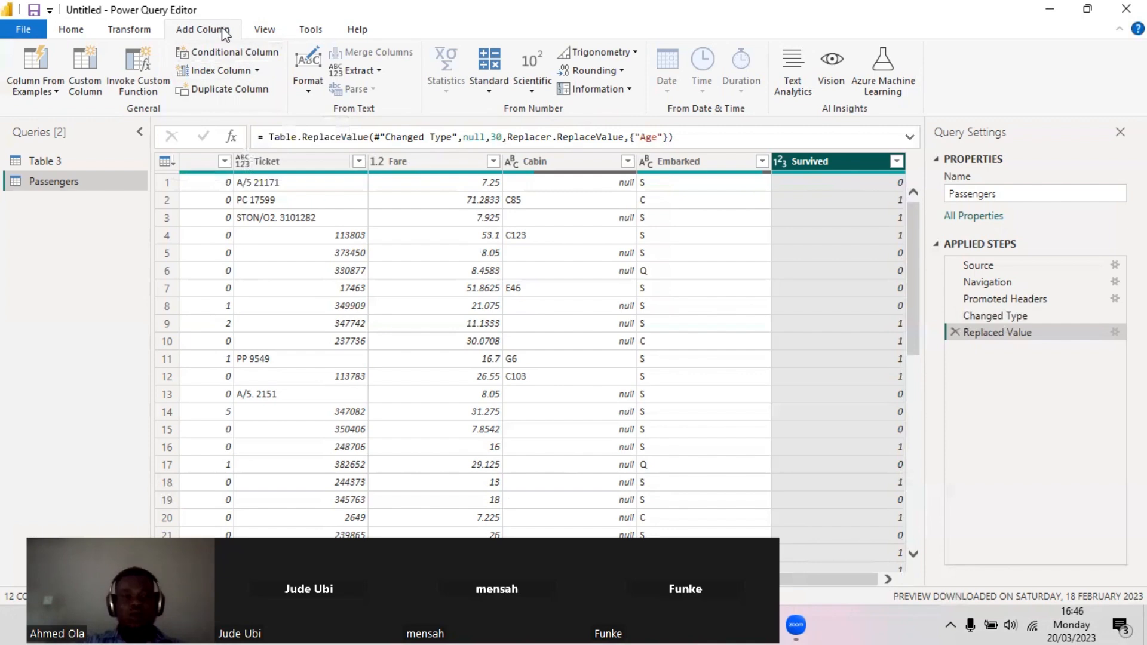
{"action": "left_click", "coordinate": [251, 54]}
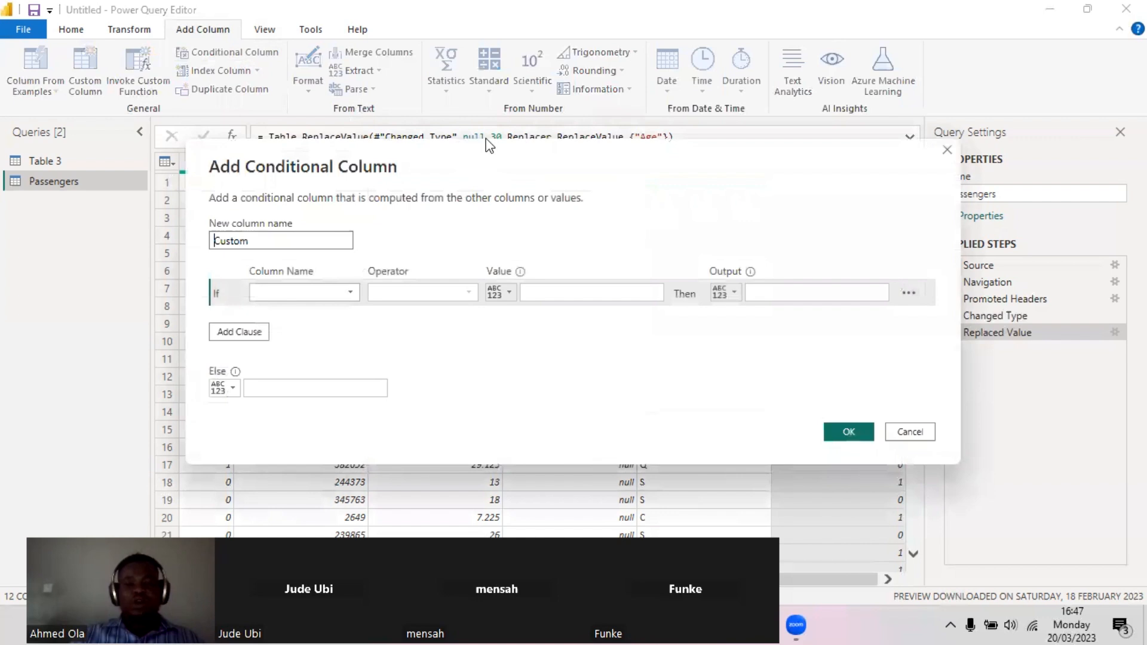
{"action": "left_click_drag", "start_coordinate": [485, 149], "coordinate": [501, 92]}
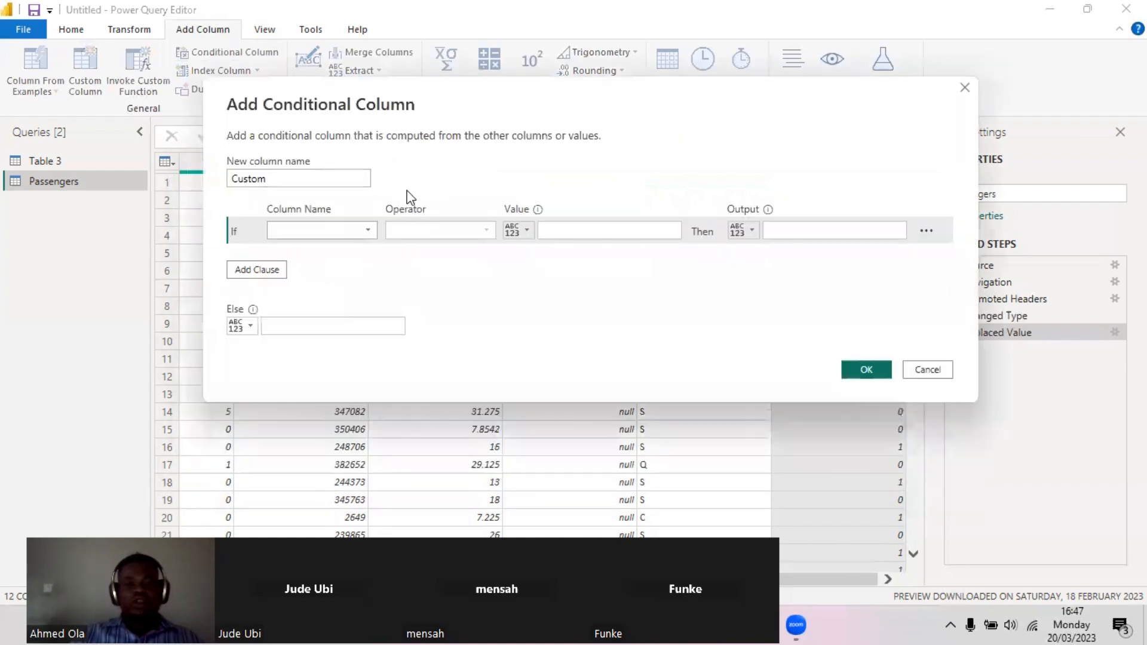
{"action": "left_click", "coordinate": [287, 181]}
{"action": "left_click_drag", "start_coordinate": [288, 181], "coordinate": [218, 185]}
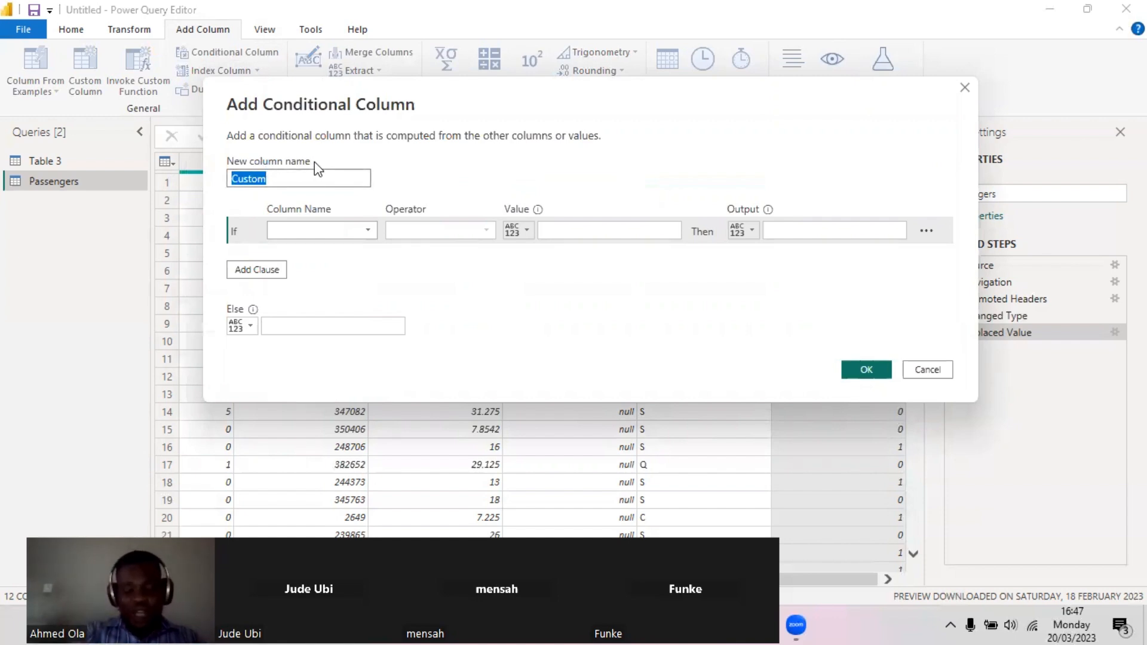
{"action": "type", "text": "Sur"}
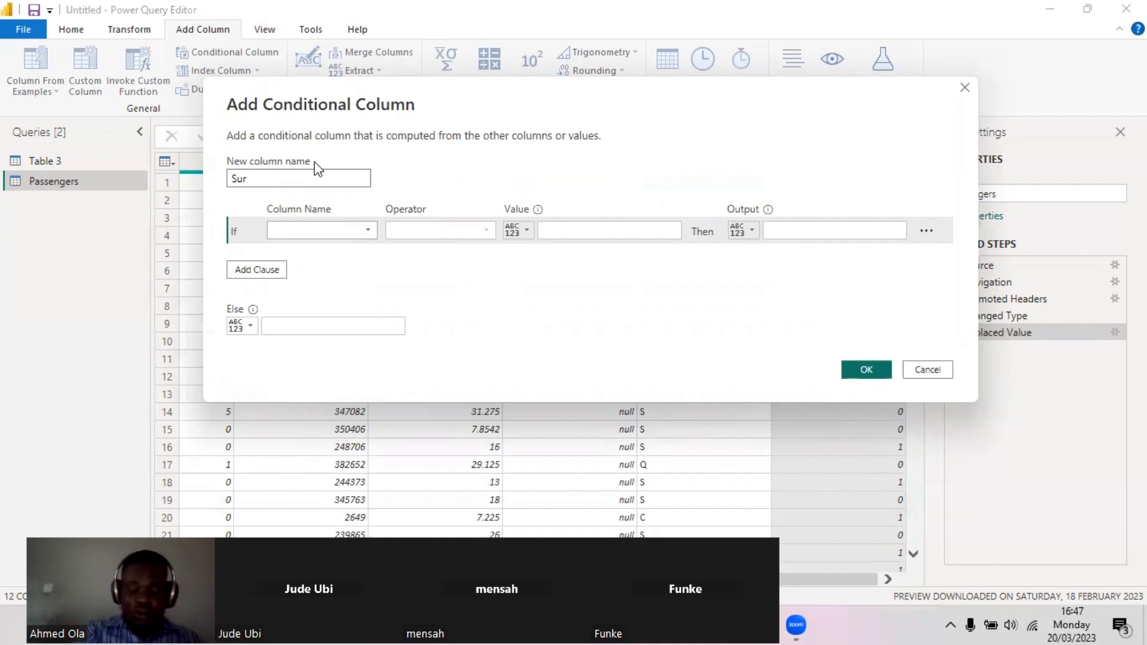
{"action": "type", "text": "v_D"}
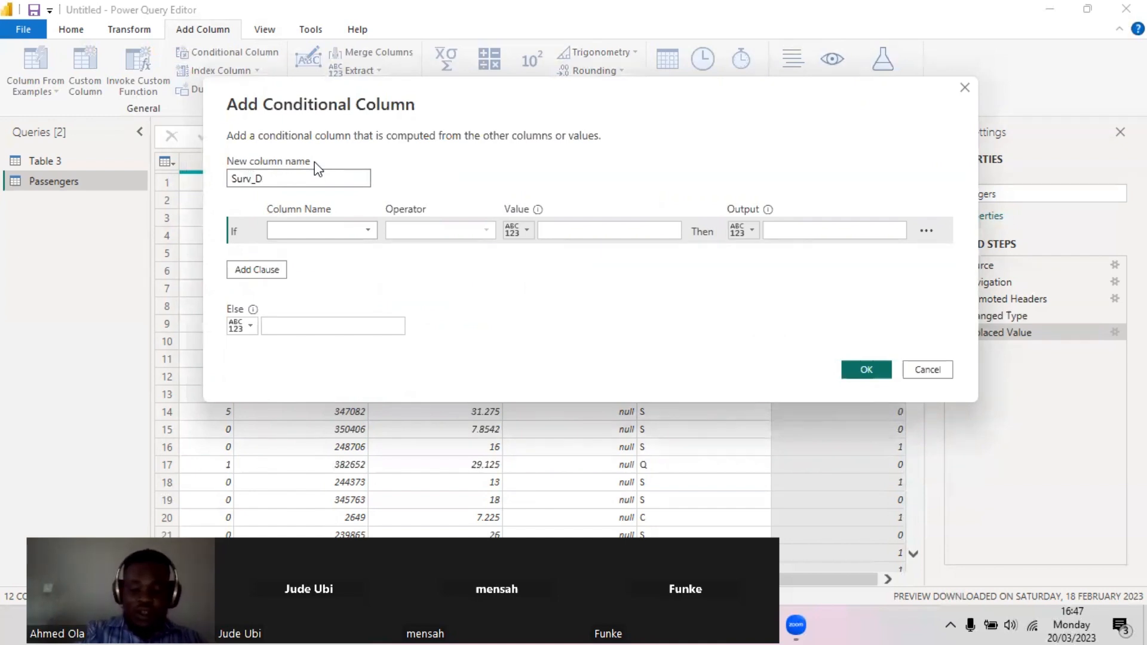
{"action": "type", "text": "ied"}
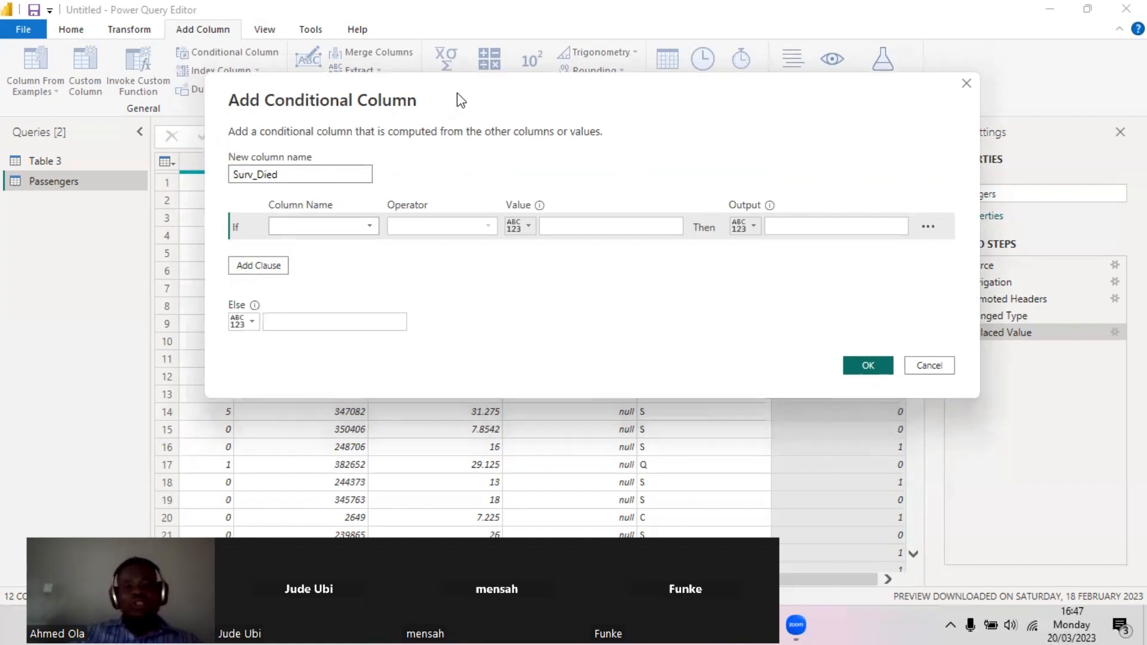
{"action": "left_click_drag", "start_coordinate": [496, 83], "coordinate": [530, 58]}
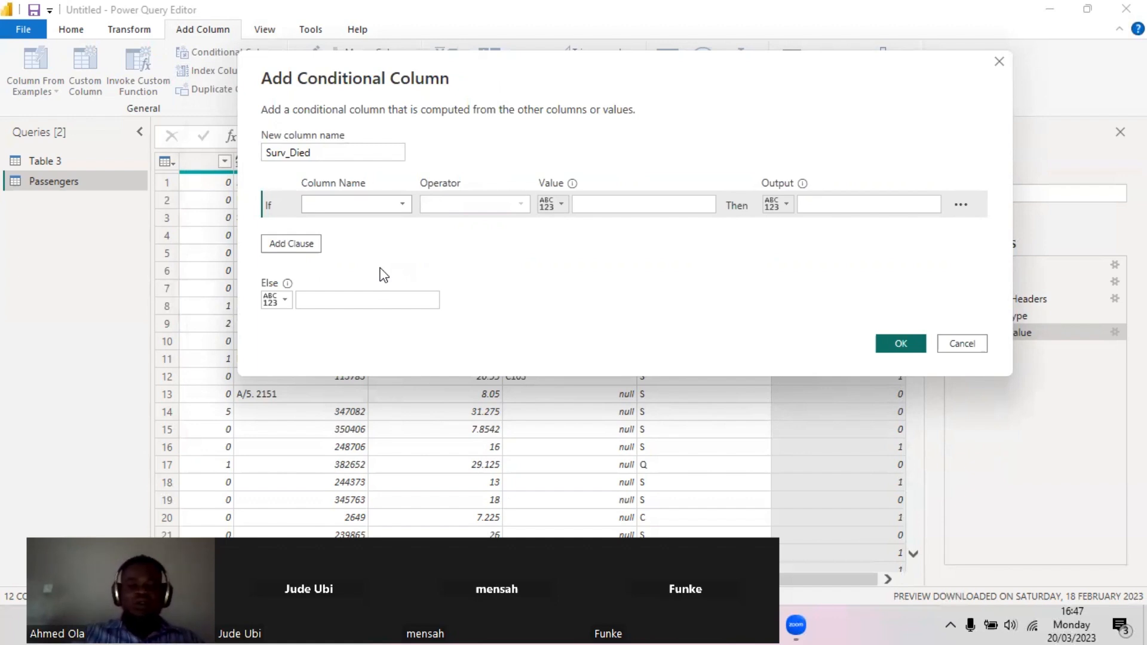
Define the first condition so that Survived equals 0 outputs Died
{"action": "left_click", "coordinate": [403, 205]}
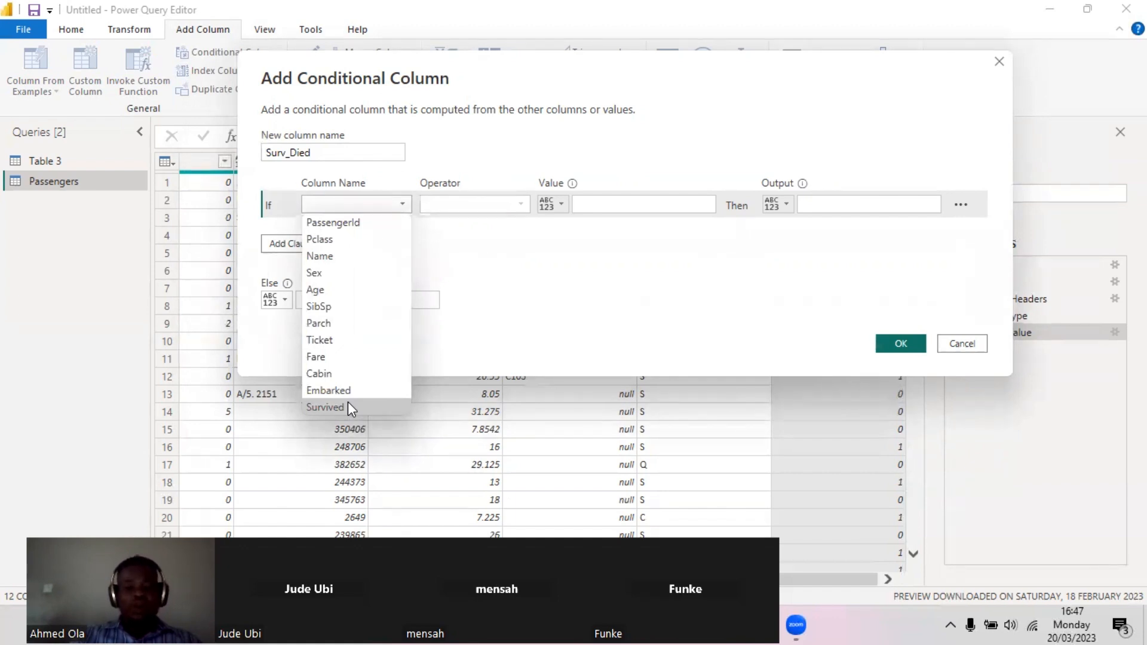
{"action": "left_click", "coordinate": [327, 407]}
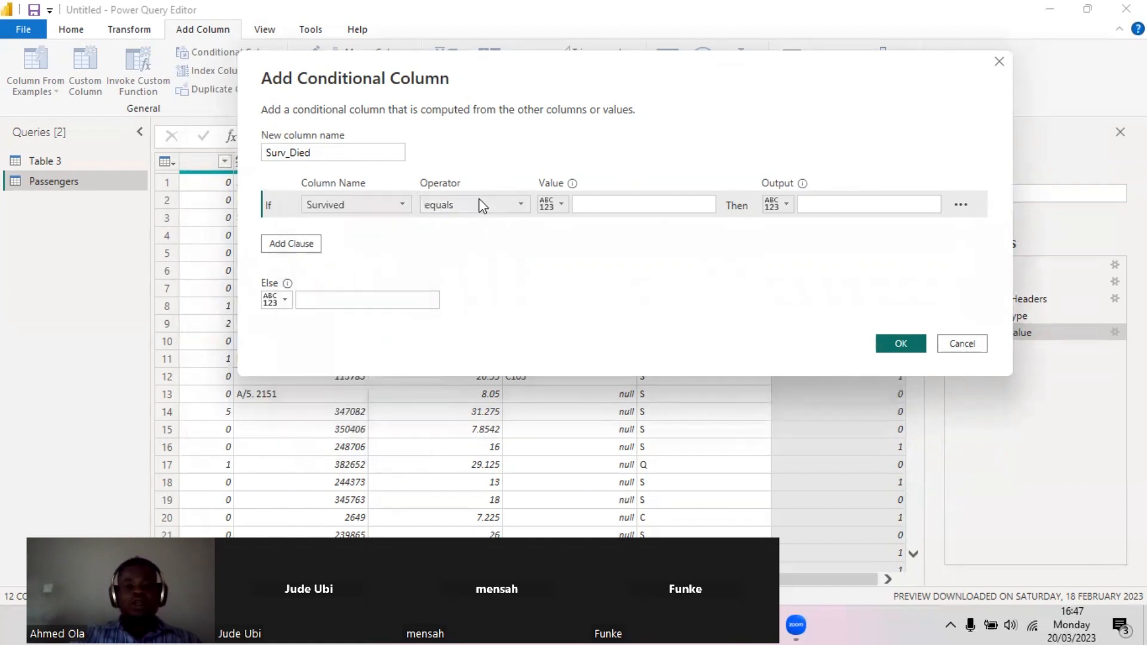
{"action": "left_click", "coordinate": [521, 205]}
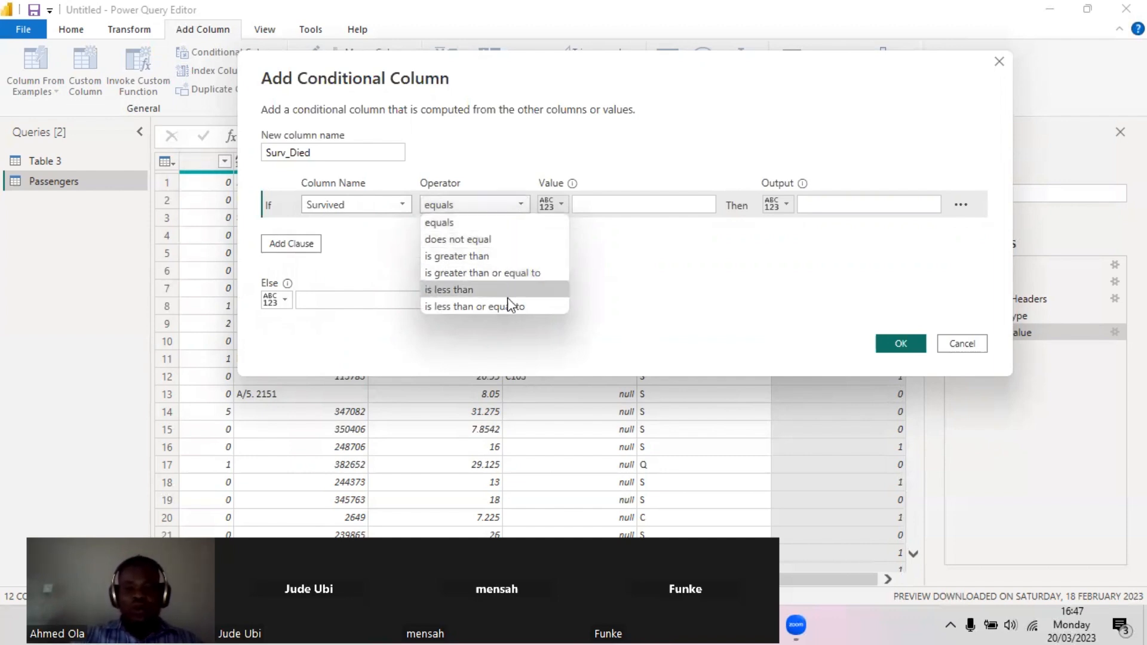
{"action": "left_click", "coordinate": [652, 264]}
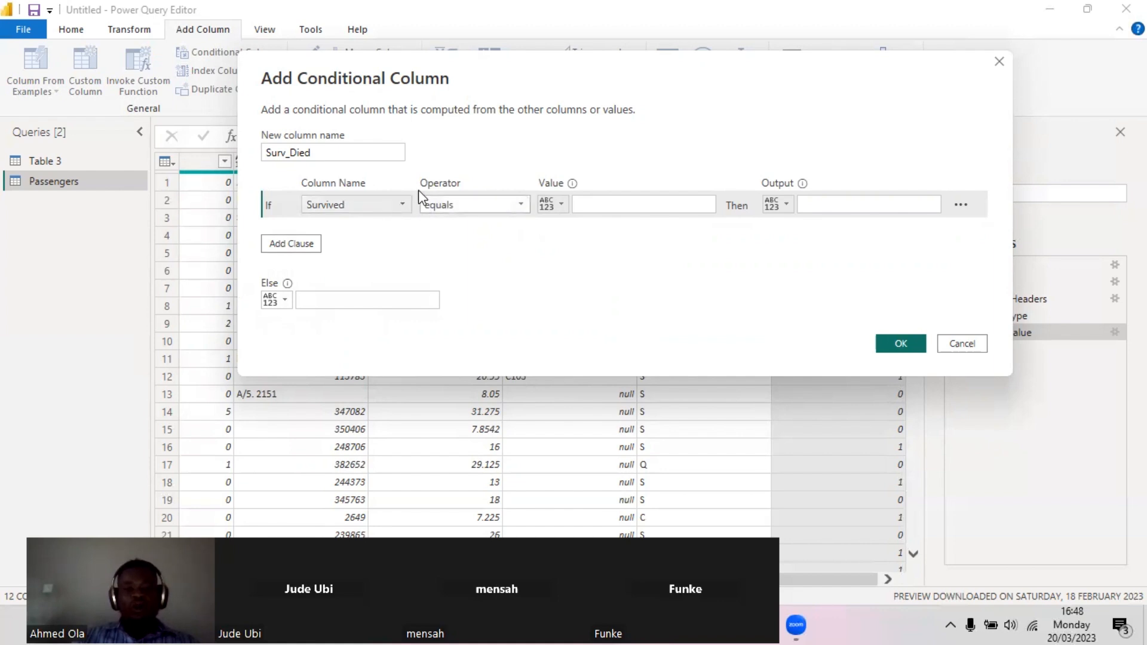
{"action": "left_click", "coordinate": [585, 205]}
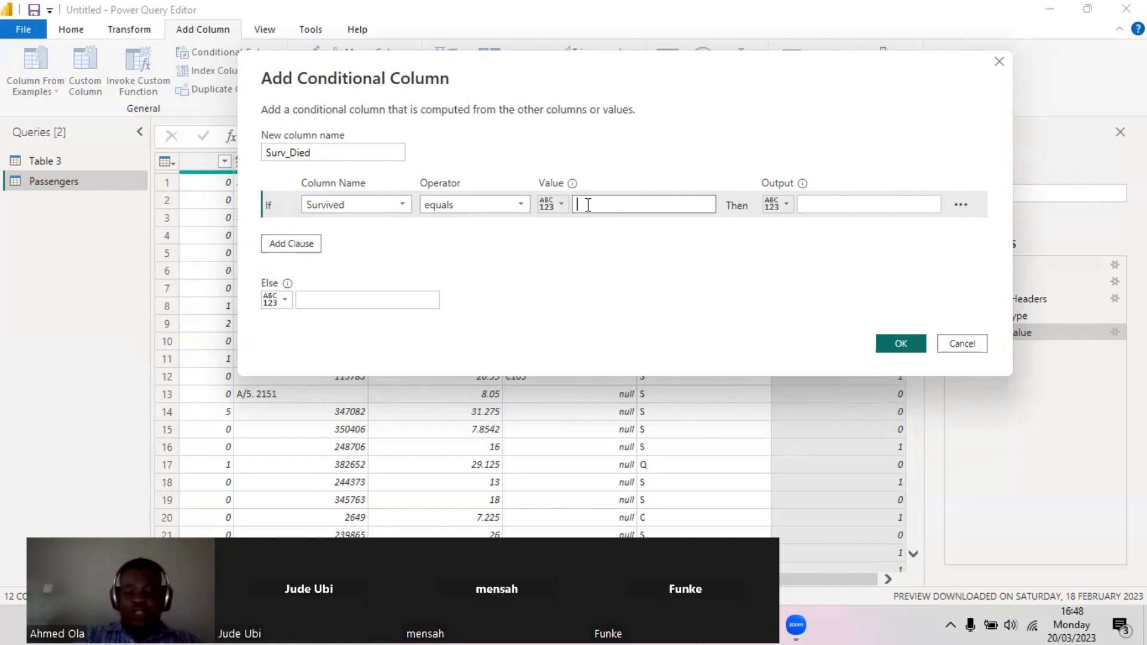
{"action": "type", "text": "0"}
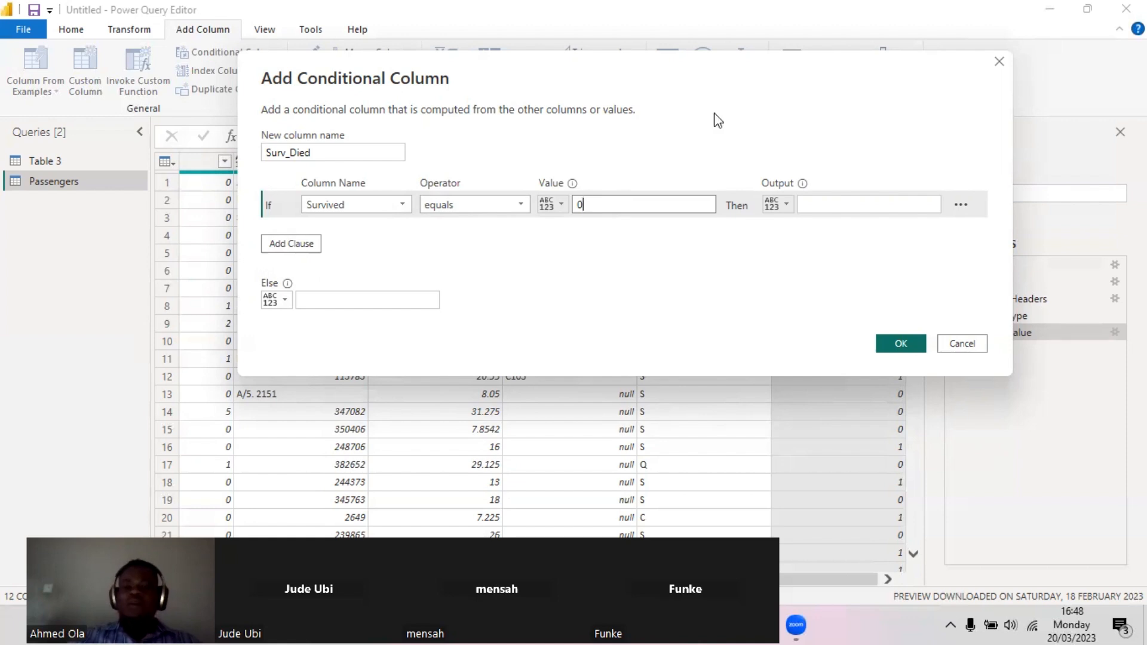
{"action": "left_click", "coordinate": [881, 204]}
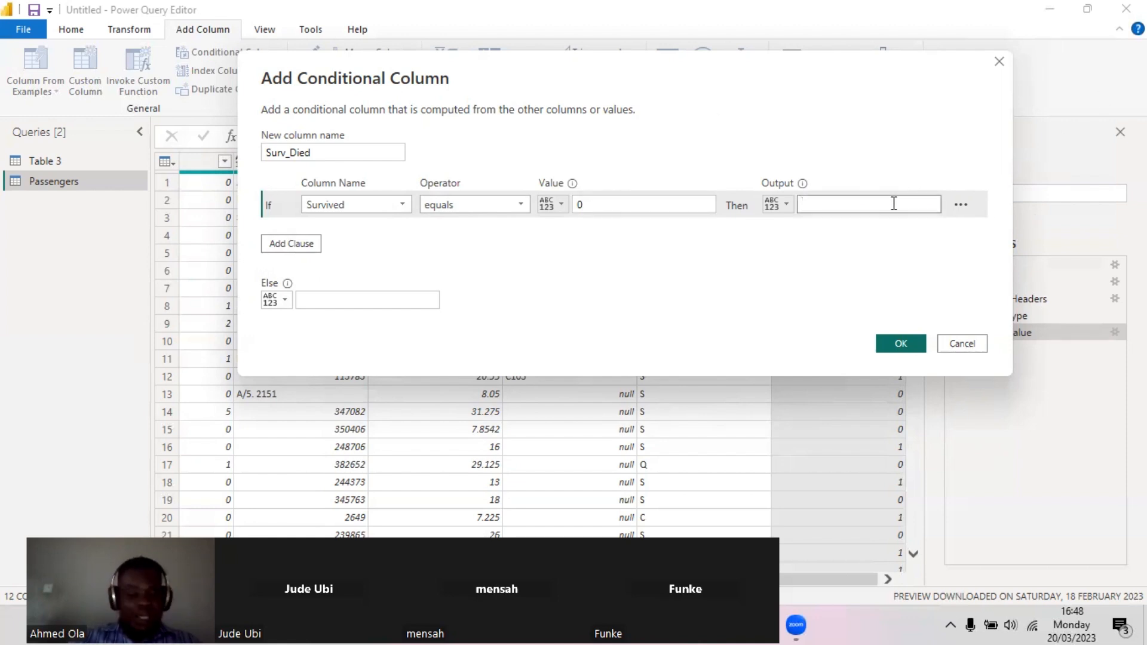
{"action": "type", "text": "Died"}
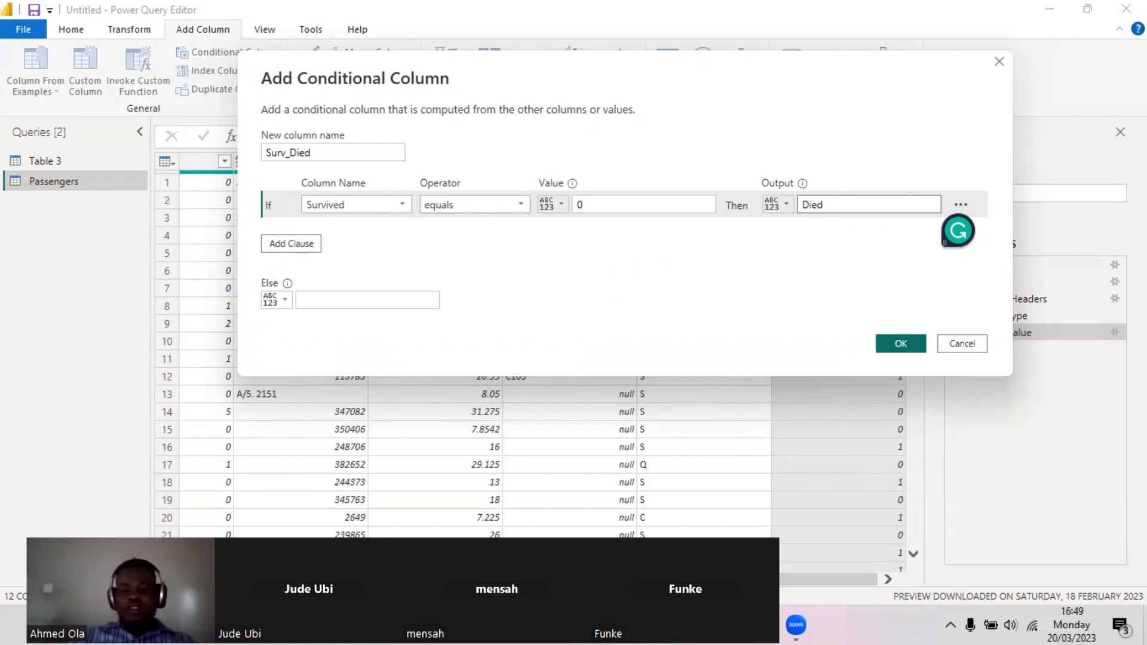
Switch to Excel to check the explanation of the Survived codes in the Titanic Data workbook's comments sheet, and return to Power Query Editor
{"action": "key", "text": "alt+Tab"}
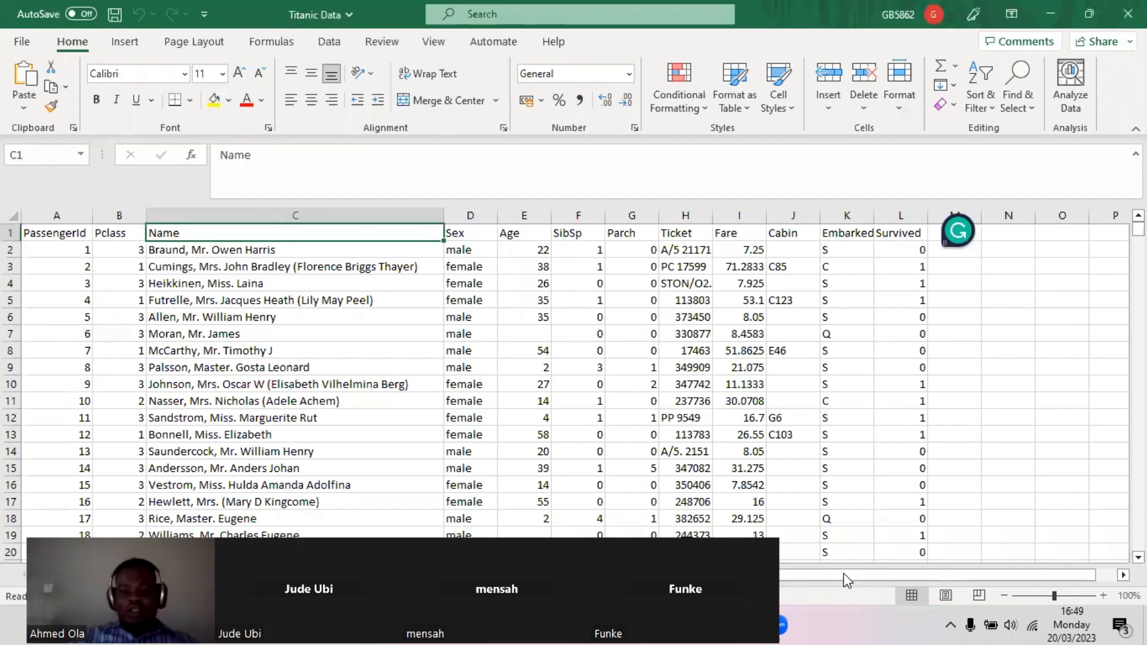
{"action": "left_click", "coordinate": [212, 575]}
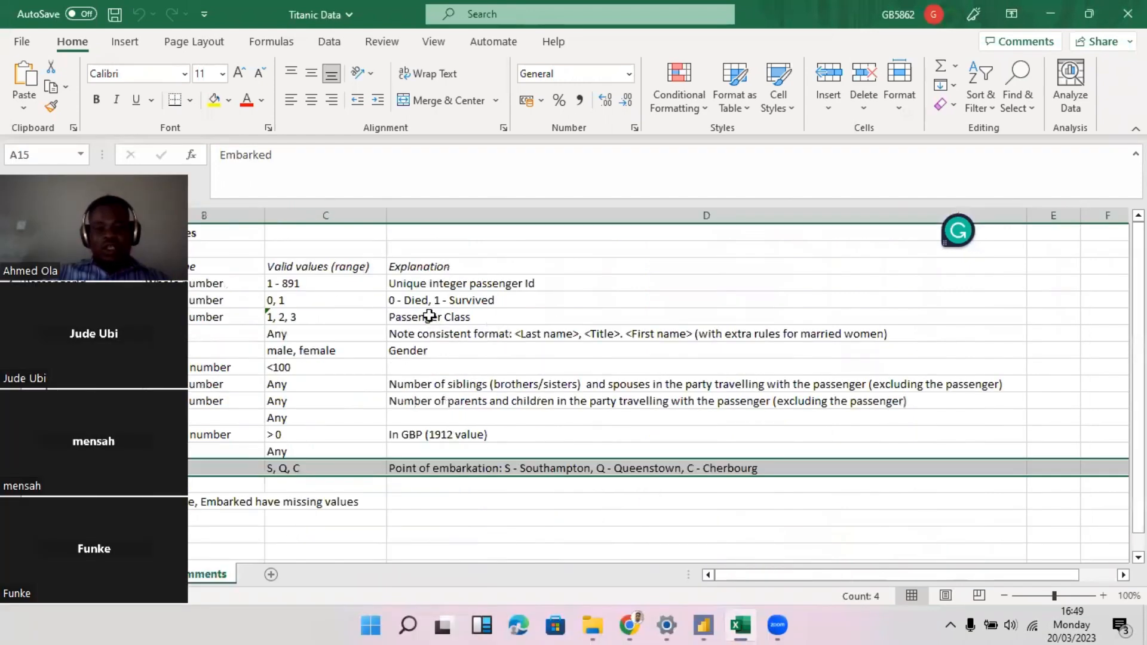
{"action": "left_click", "coordinate": [418, 300]}
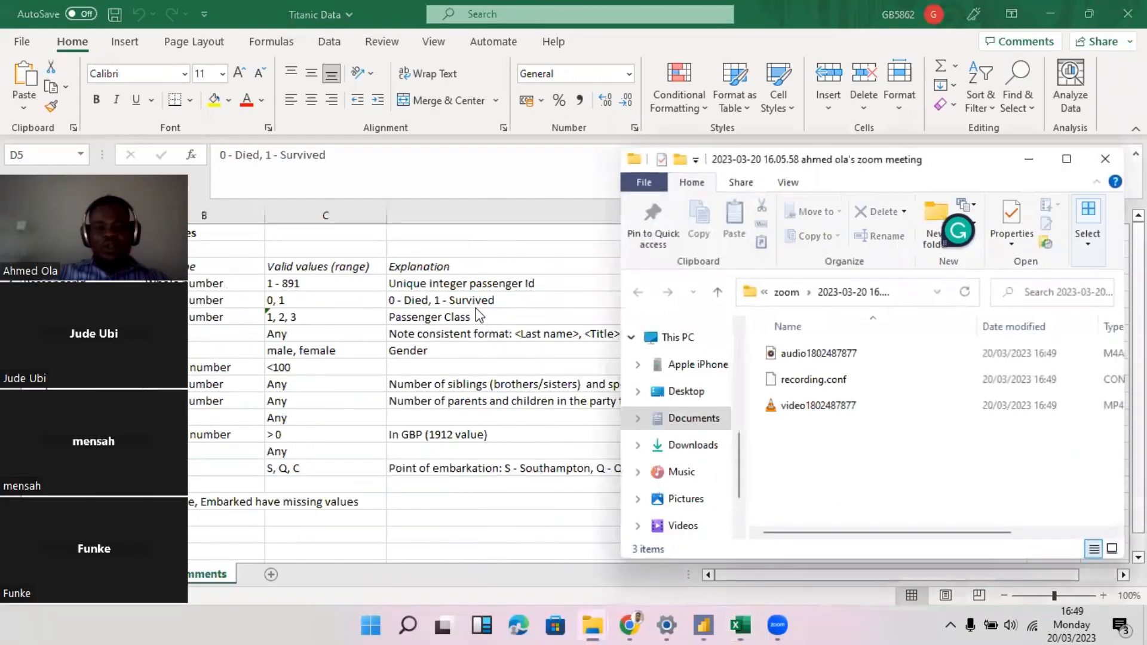
{"action": "left_click", "coordinate": [1031, 160]}
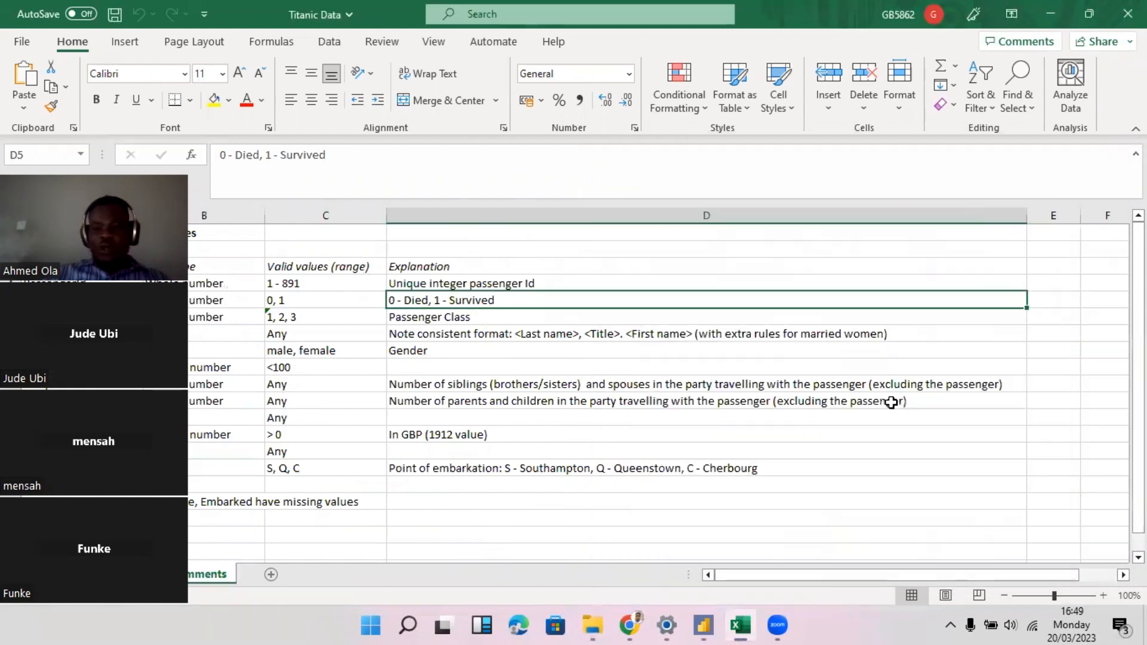
{"action": "mouse_move", "coordinate": [708, 625]}
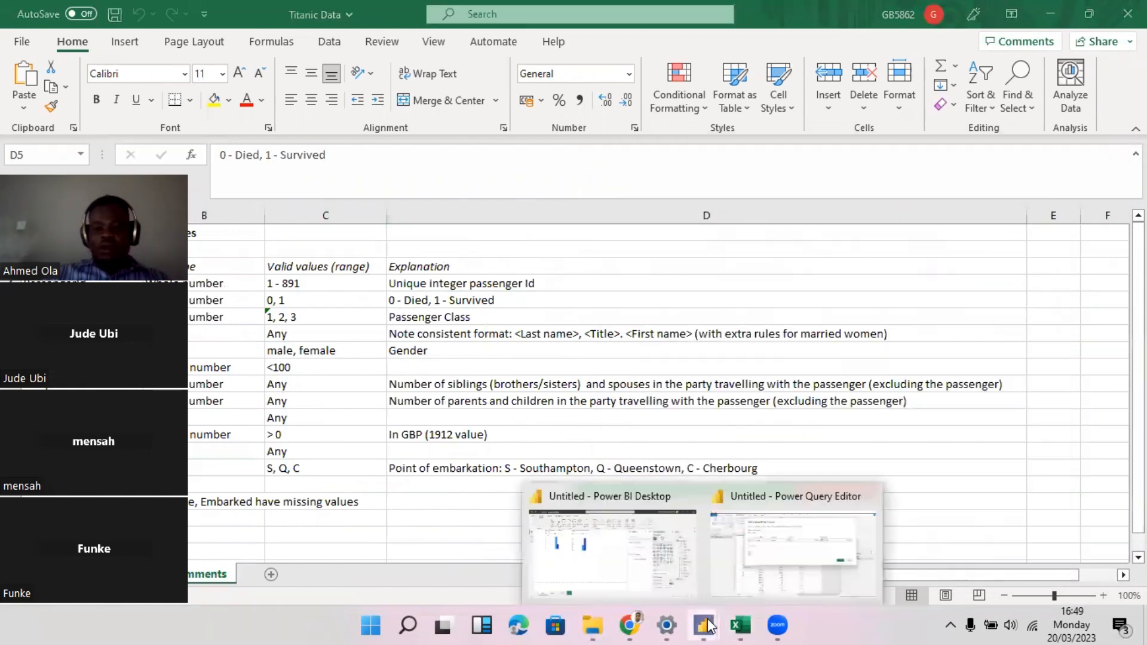
{"action": "left_click", "coordinate": [765, 557]}
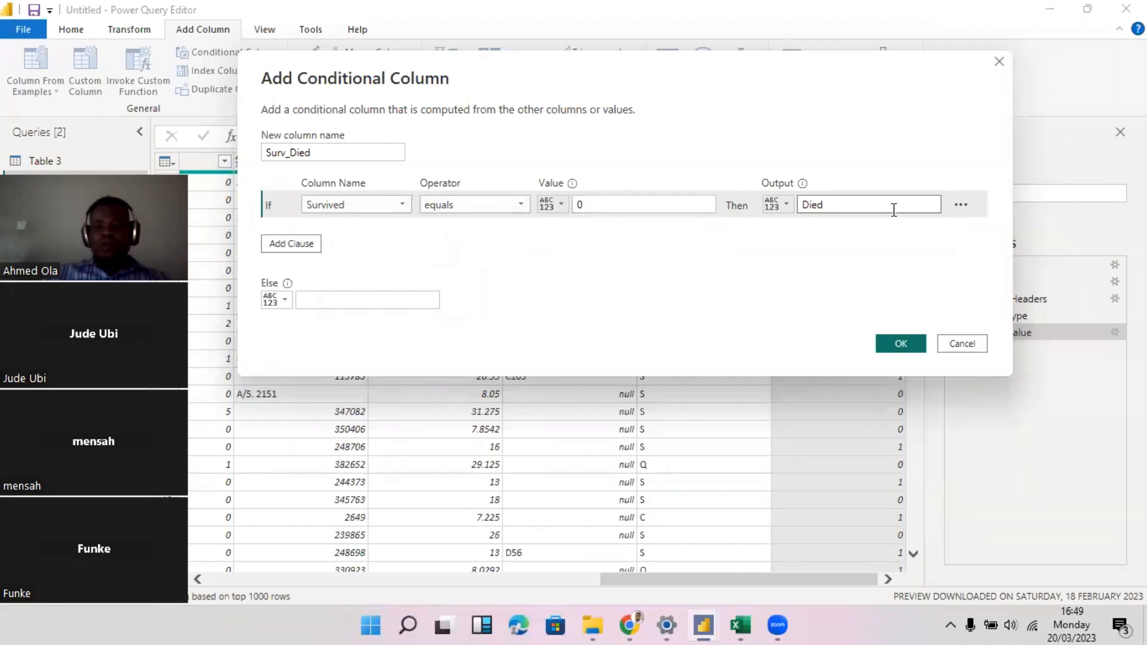
Add an Else If clause so that Survived equals 1 outputs Survived
{"action": "left_click", "coordinate": [300, 251]}
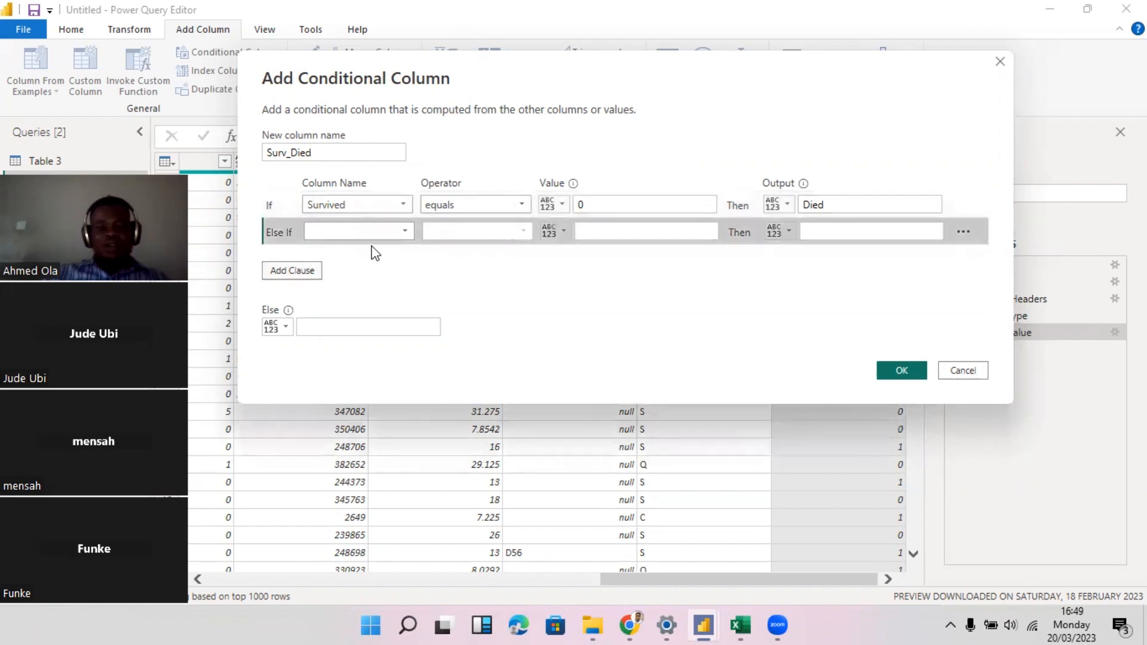
{"action": "left_click", "coordinate": [397, 233]}
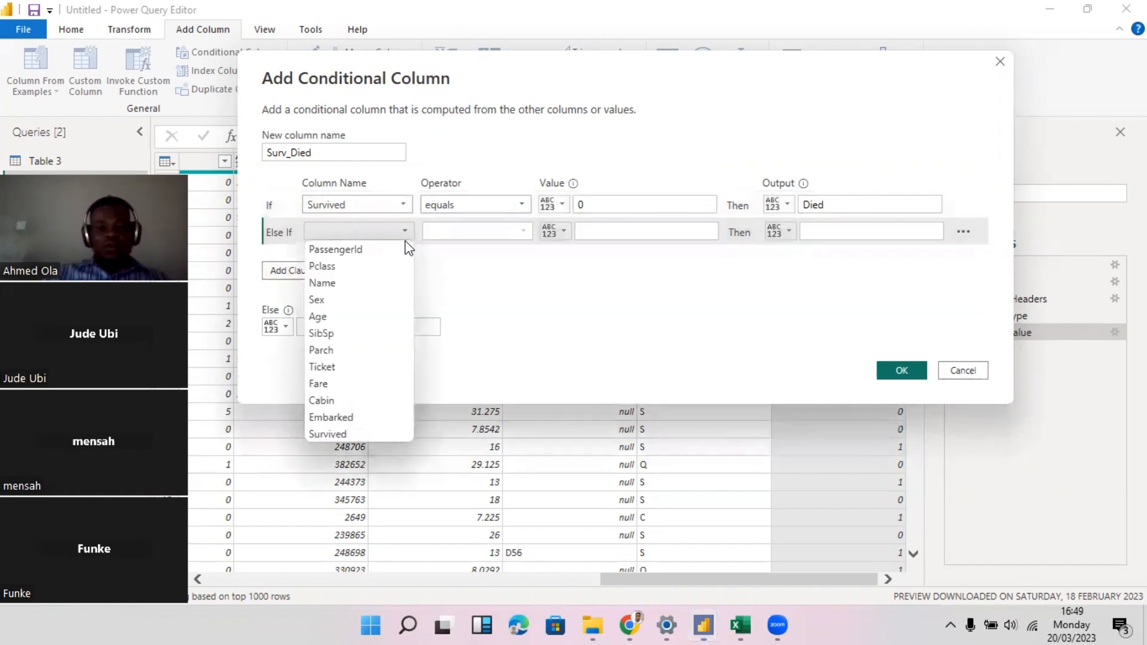
{"action": "left_click", "coordinate": [361, 431]}
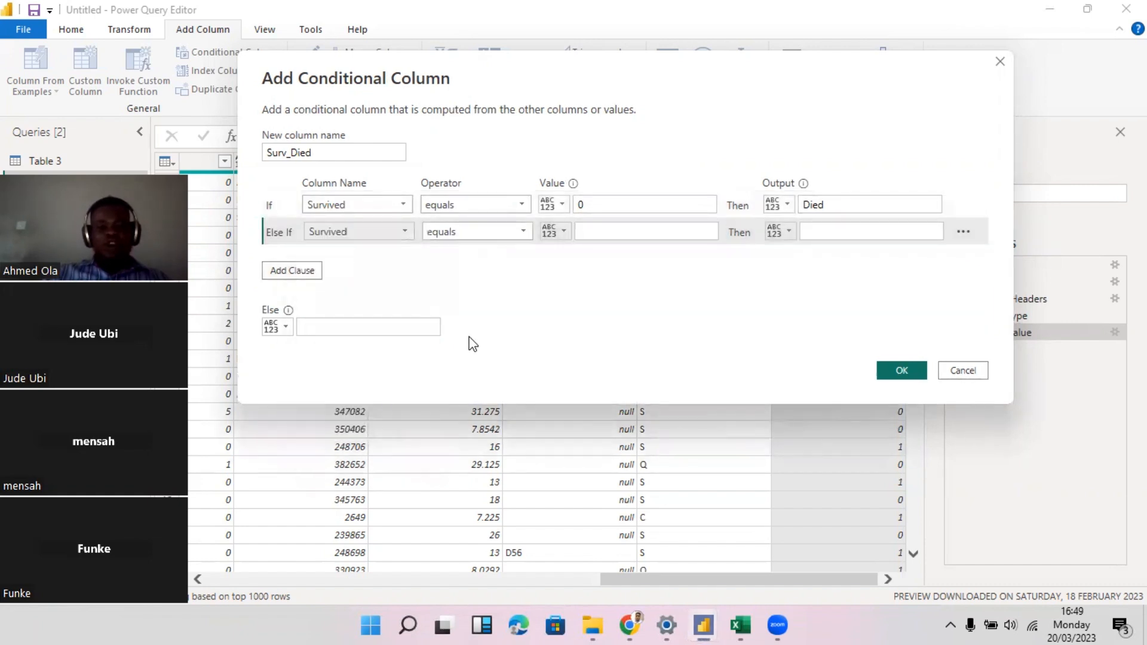
{"action": "left_click", "coordinate": [640, 229]}
{"action": "type", "text": "1"}
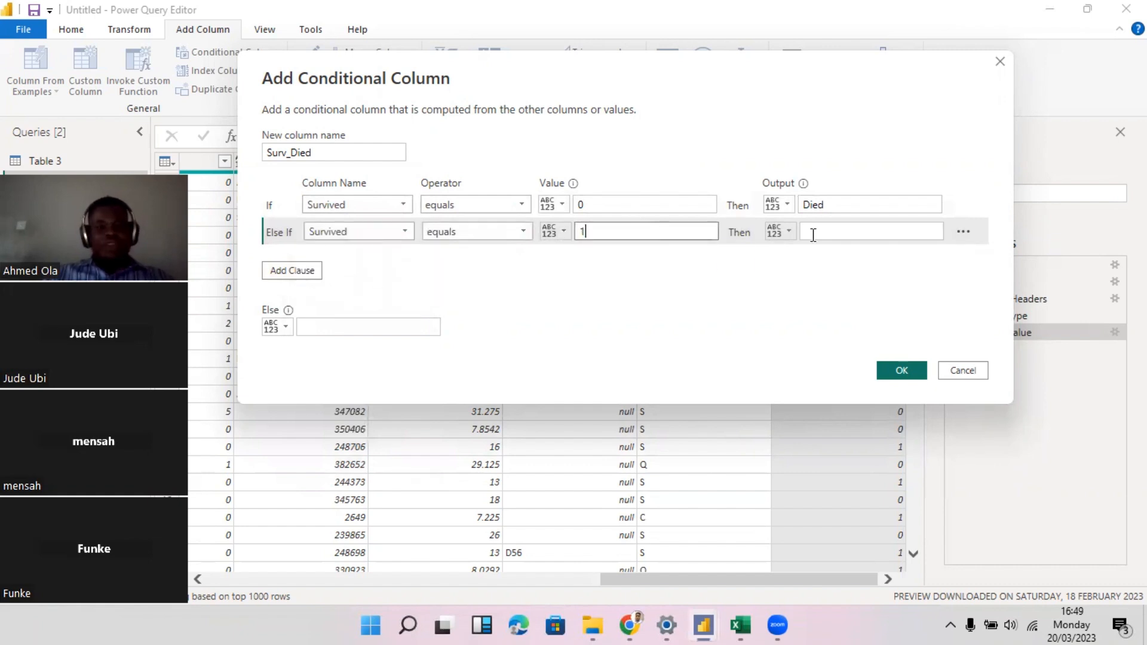
{"action": "left_click", "coordinate": [819, 232]}
{"action": "type", "text": "S"}
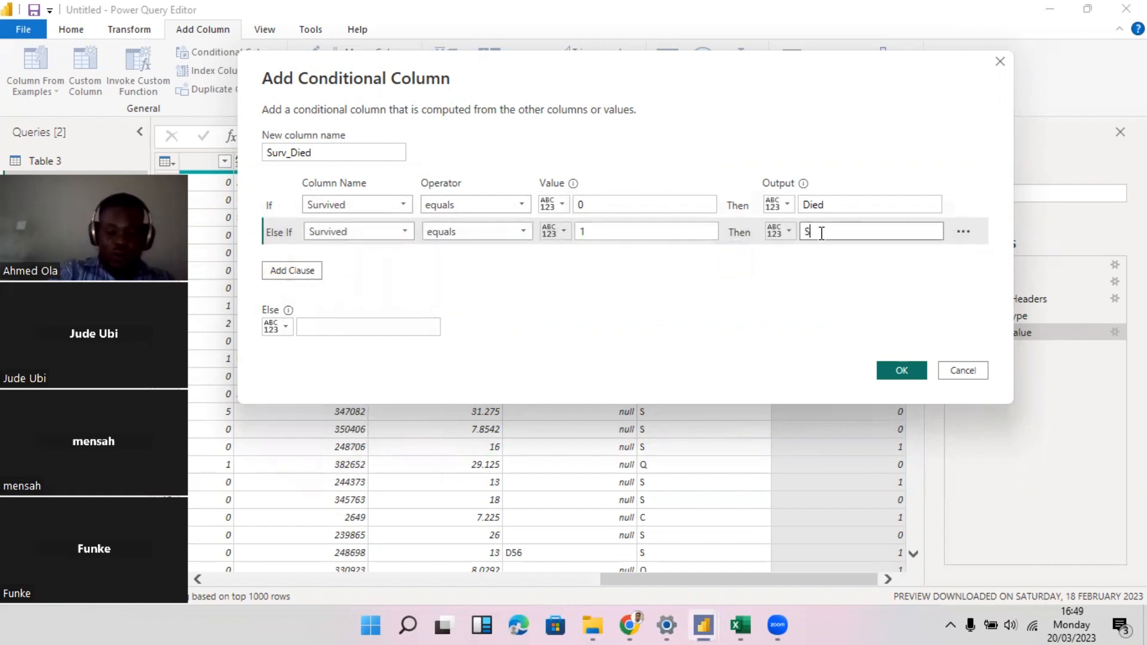
{"action": "type", "text": "urvived"}
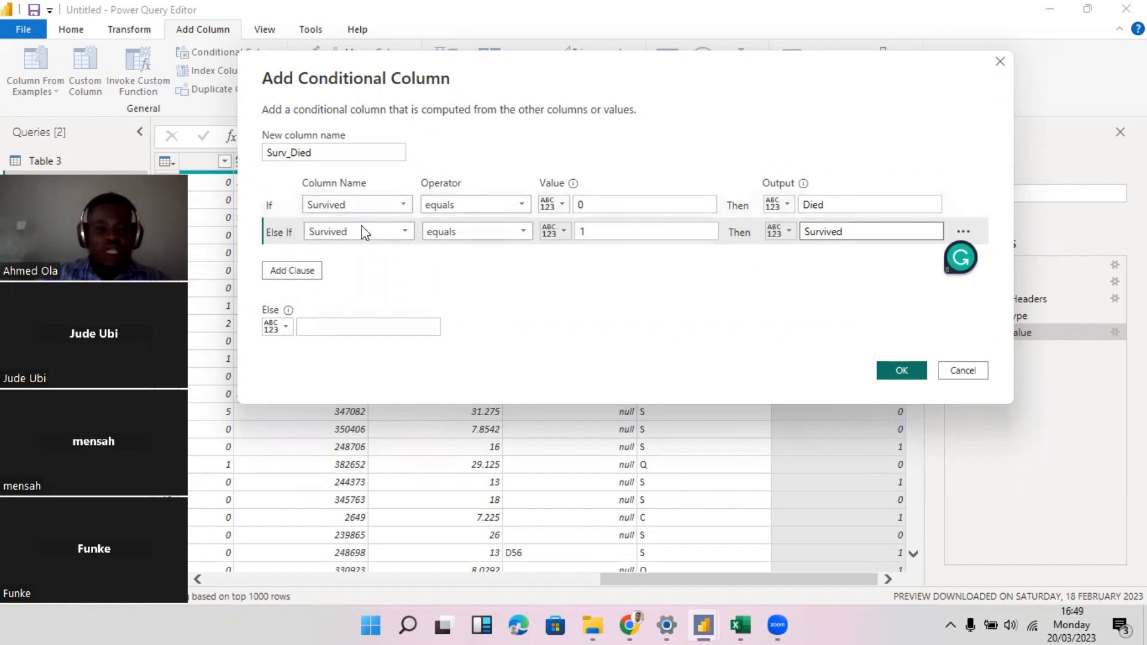
Add four more blank Else If clauses below the two Survived conditions
{"action": "left_click", "coordinate": [311, 271]}
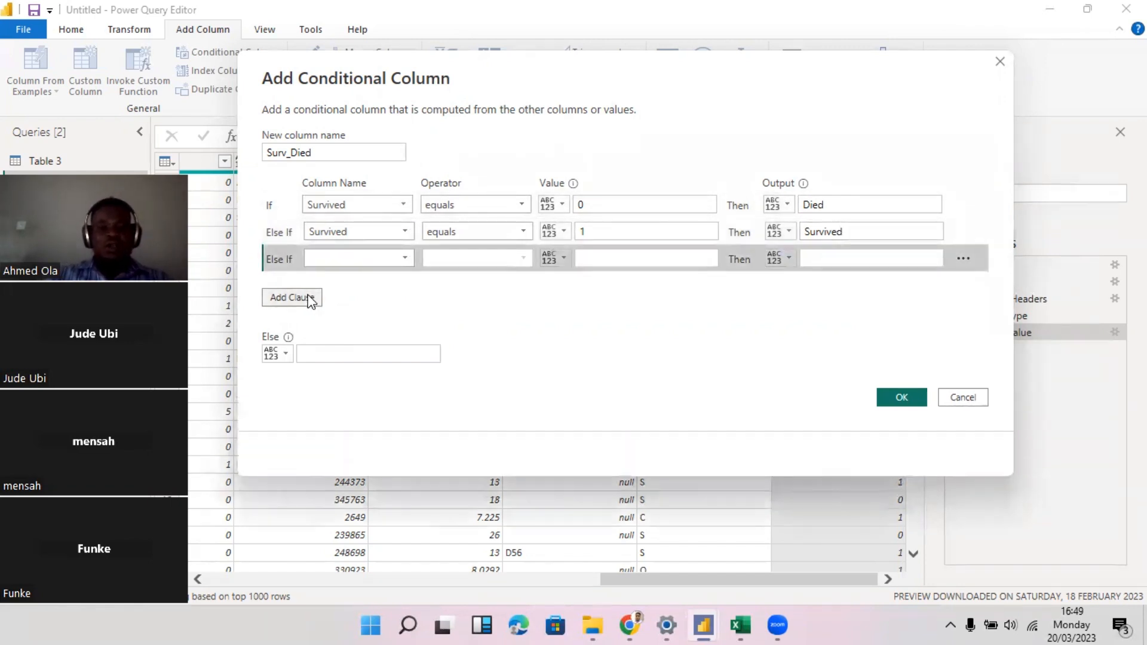
{"action": "left_click", "coordinate": [310, 298]}
{"action": "left_click", "coordinate": [303, 323]}
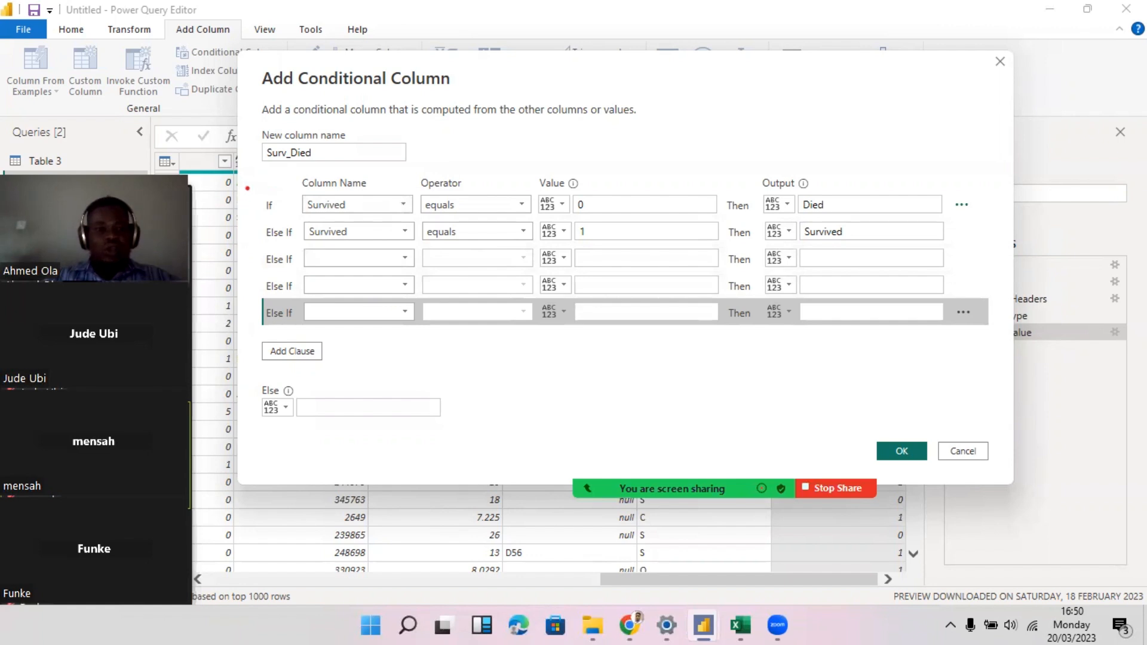
{"action": "mouse_move", "coordinate": [247, 188]}
{"action": "left_mouse_down"}
{"action": "mouse_move", "coordinate": [276, 242]}
{"action": "mouse_move", "coordinate": [980, 250]}
{"action": "left_mouse_up"}
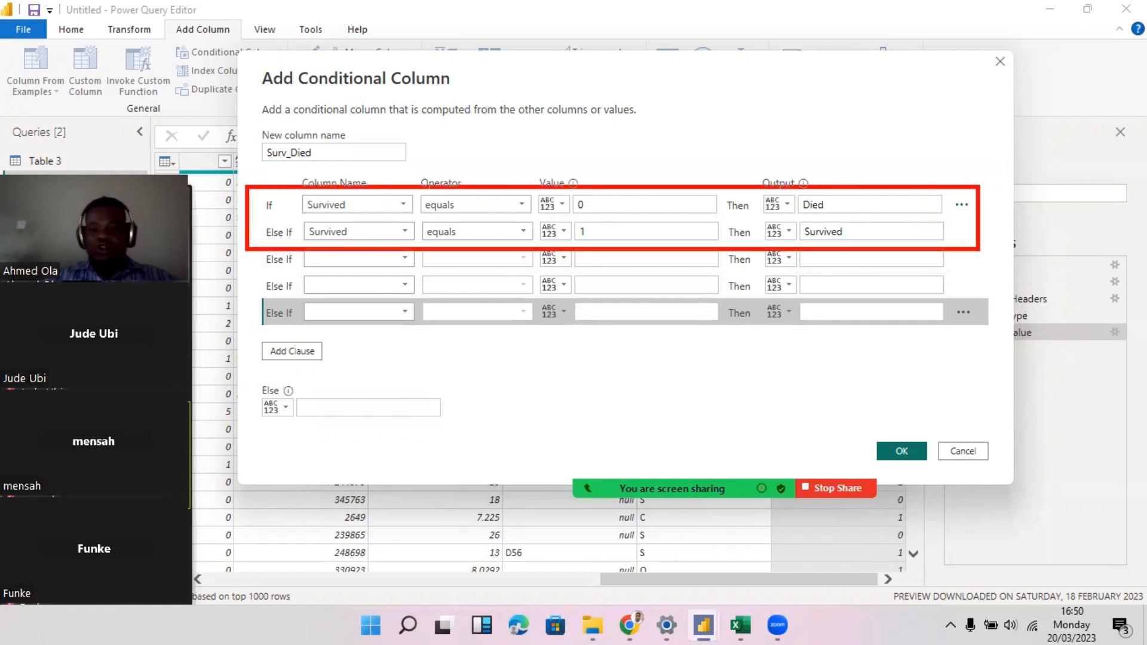
{"action": "key", "text": "Escape"}
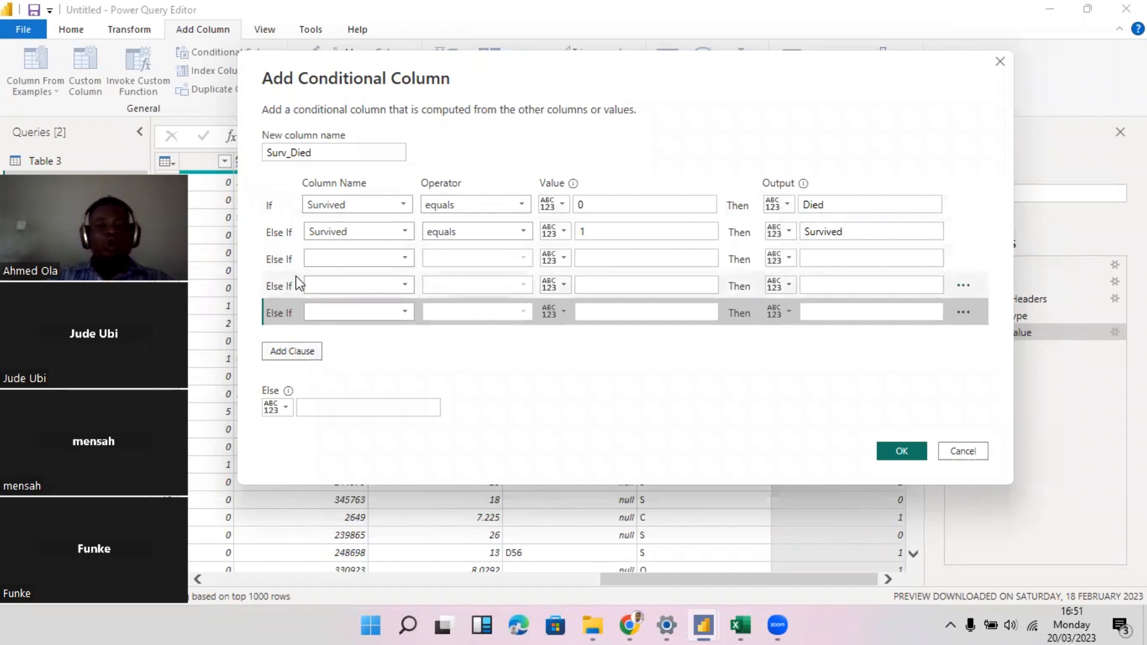
{"action": "left_click", "coordinate": [298, 351]}
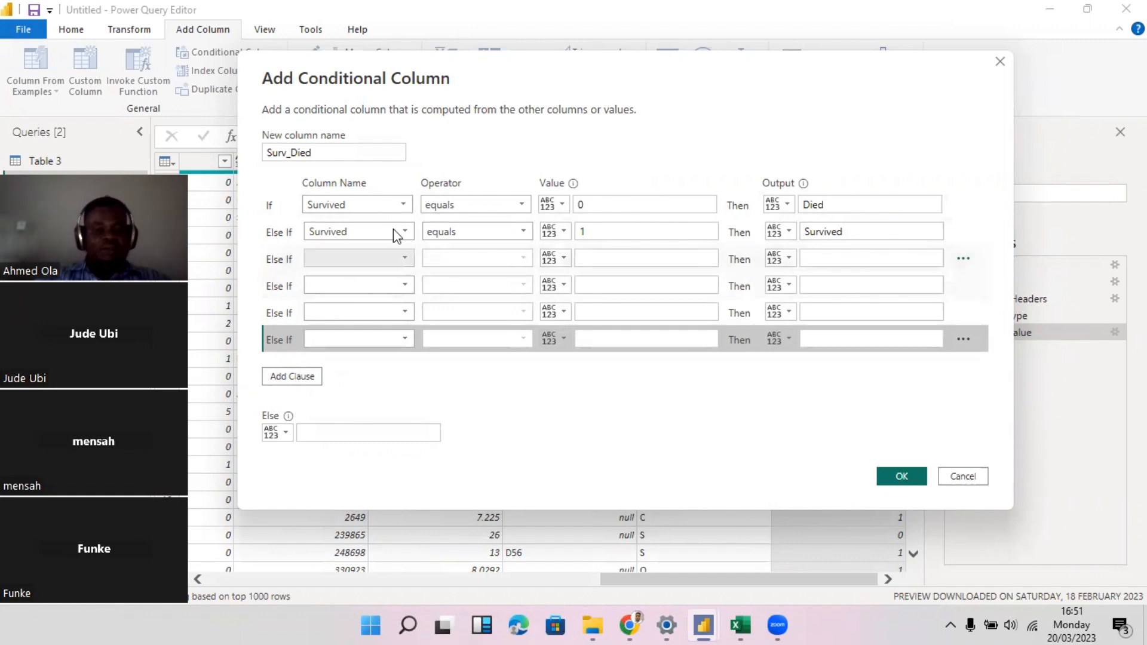
{"action": "mouse_move", "coordinate": [290, 176]}
{"action": "left_mouse_down"}
{"action": "mouse_move", "coordinate": [289, 191]}
{"action": "mouse_move", "coordinate": [250, 206]}
{"action": "mouse_move", "coordinate": [372, 220]}
{"action": "mouse_move", "coordinate": [902, 221]}
{"action": "mouse_move", "coordinate": [837, 127]}
{"action": "mouse_move", "coordinate": [341, 125]}
{"action": "mouse_move", "coordinate": [412, 212]}
{"action": "mouse_move", "coordinate": [862, 226]}
{"action": "mouse_move", "coordinate": [948, 205]}
{"action": "mouse_move", "coordinate": [956, 244]}
{"action": "mouse_move", "coordinate": [807, 250]}
{"action": "mouse_move", "coordinate": [346, 230]}
{"action": "mouse_move", "coordinate": [267, 243]}
{"action": "mouse_move", "coordinate": [382, 224]}
{"action": "mouse_move", "coordinate": [771, 216]}
{"action": "mouse_move", "coordinate": [925, 232]}
{"action": "mouse_move", "coordinate": [812, 245]}
{"action": "mouse_move", "coordinate": [442, 233]}
{"action": "mouse_move", "coordinate": [239, 248]}
{"action": "mouse_move", "coordinate": [314, 272]}
{"action": "mouse_move", "coordinate": [912, 275]}
{"action": "mouse_move", "coordinate": [973, 293]}
{"action": "mouse_move", "coordinate": [281, 287]}
{"action": "left_mouse_up"}
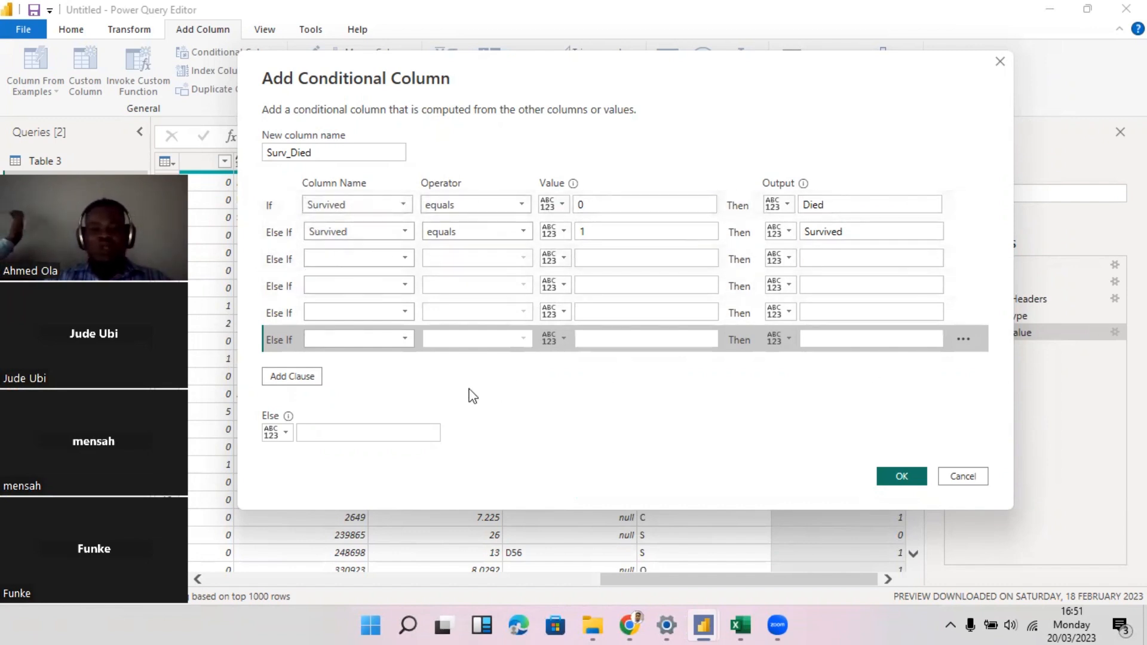
Delete the last three empty Else If clauses from the conditional column definition
{"action": "left_click", "coordinate": [964, 340]}
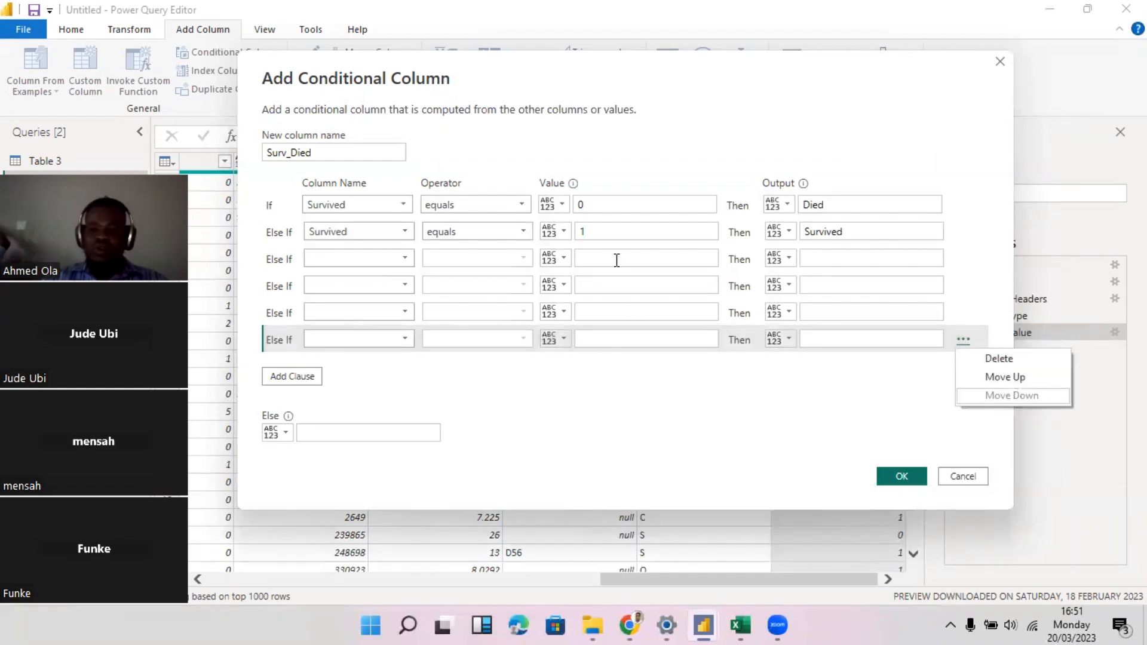
{"action": "left_click", "coordinate": [1004, 377]}
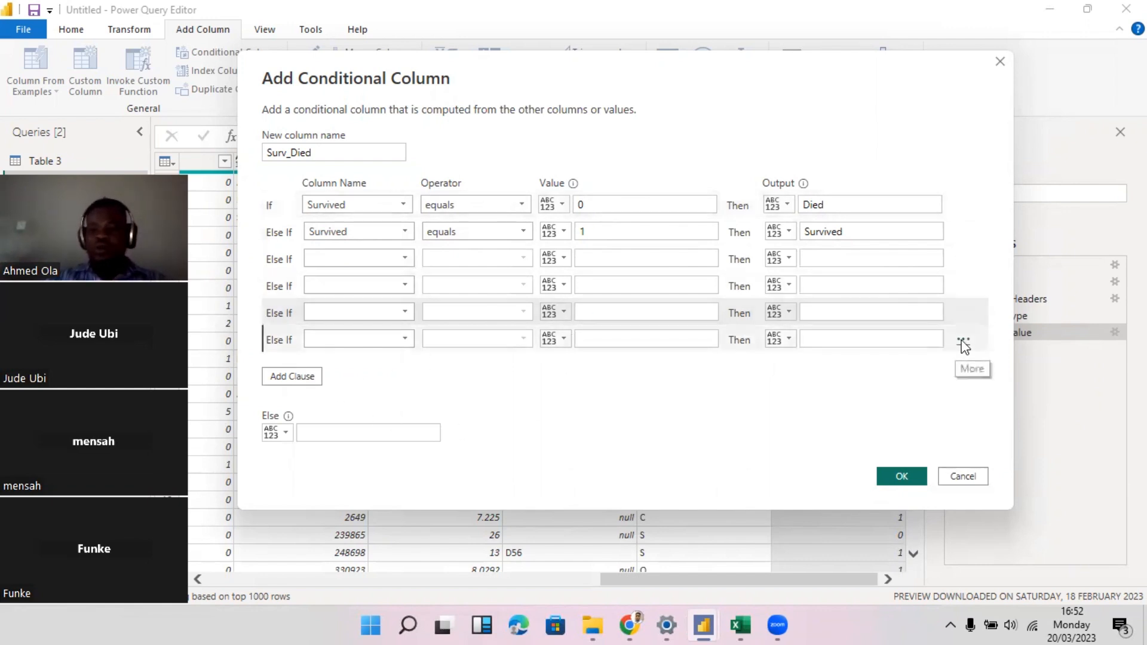
{"action": "left_click", "coordinate": [964, 345]}
{"action": "left_click", "coordinate": [996, 360]}
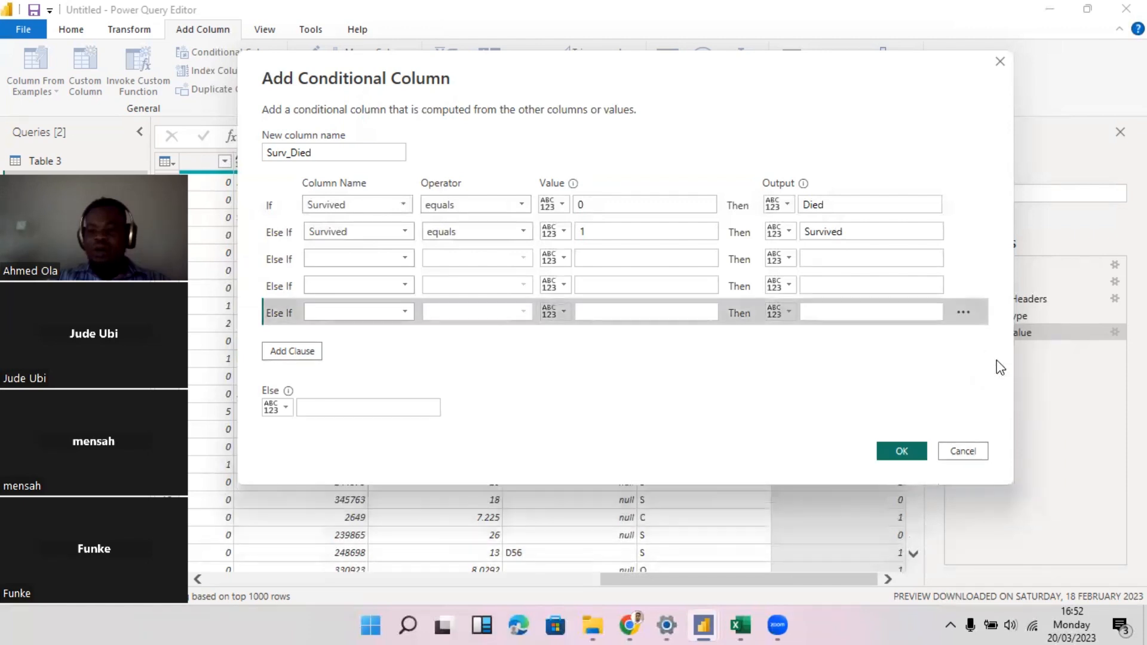
{"action": "left_click", "coordinate": [964, 312]}
{"action": "left_click", "coordinate": [985, 330]}
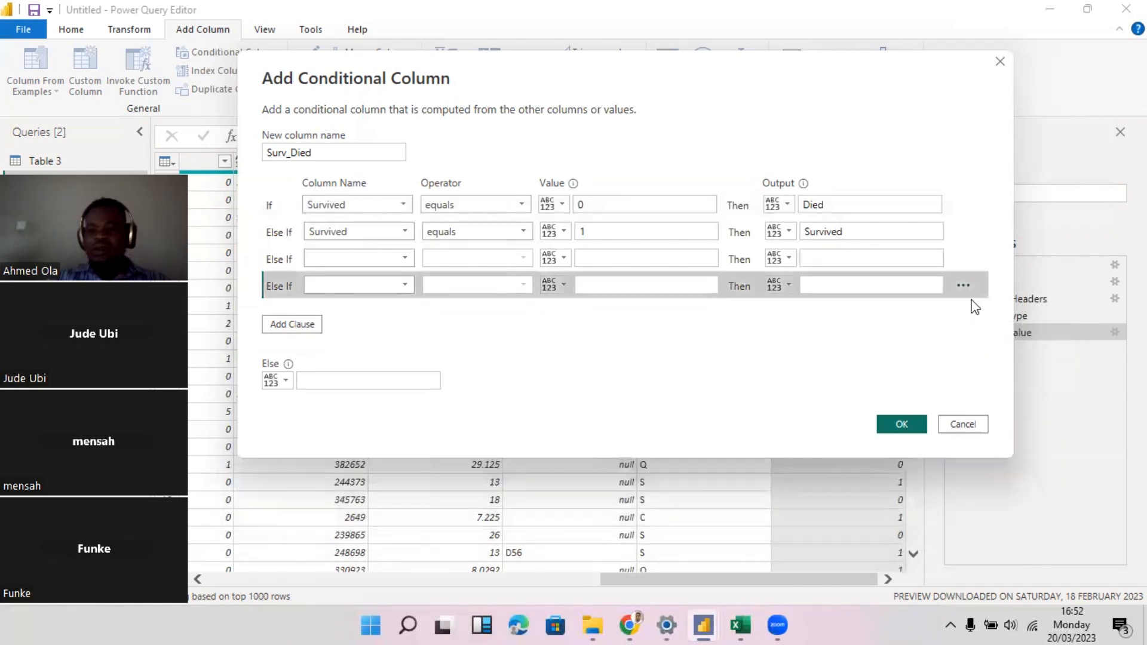
{"action": "left_click", "coordinate": [963, 286]}
{"action": "left_click", "coordinate": [983, 303]}
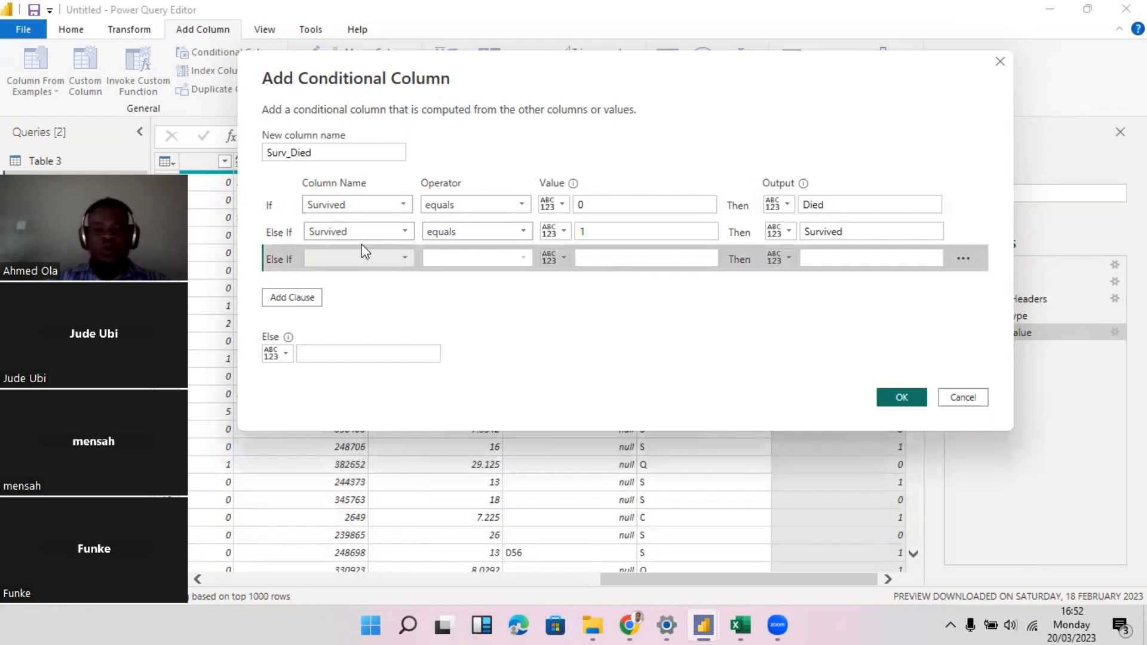
Fill the remaining empty Else If clause with value 2 and output Crit
{"action": "left_click", "coordinate": [622, 257]}
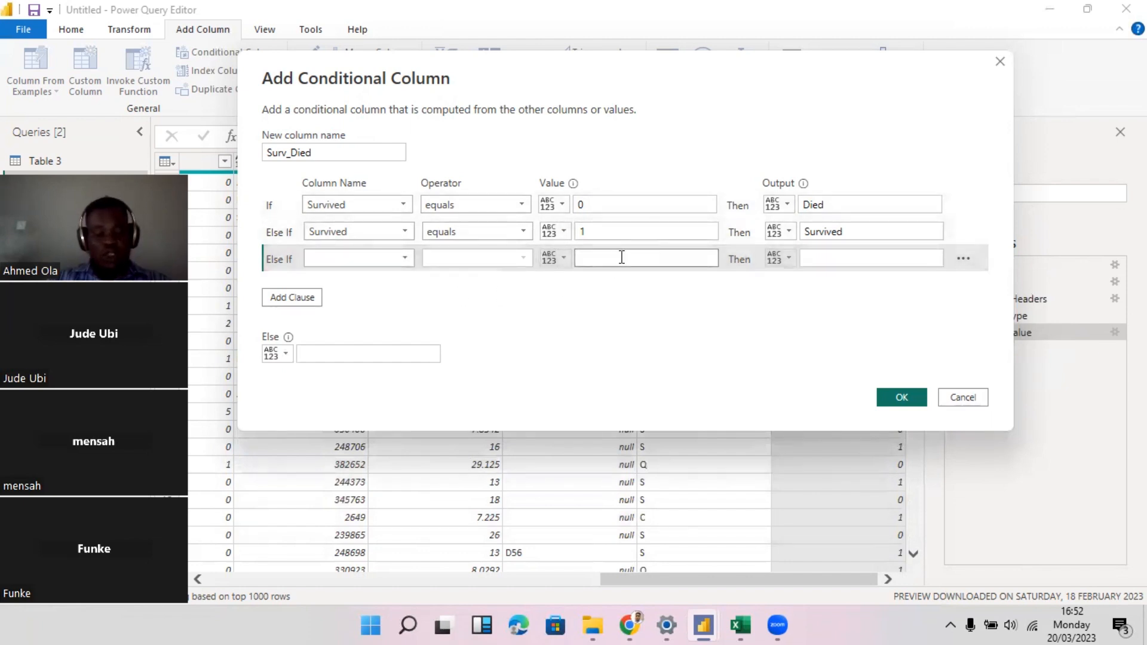
{"action": "type", "text": "2"}
{"action": "left_click", "coordinate": [832, 258]}
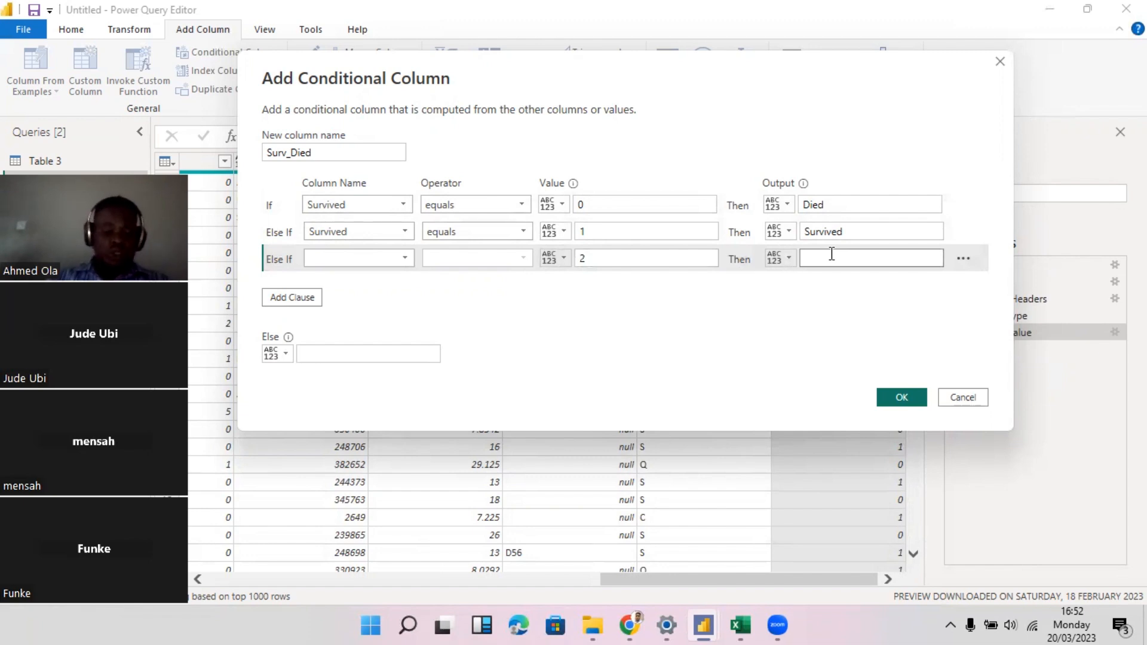
{"action": "type", "text": "Crit"}
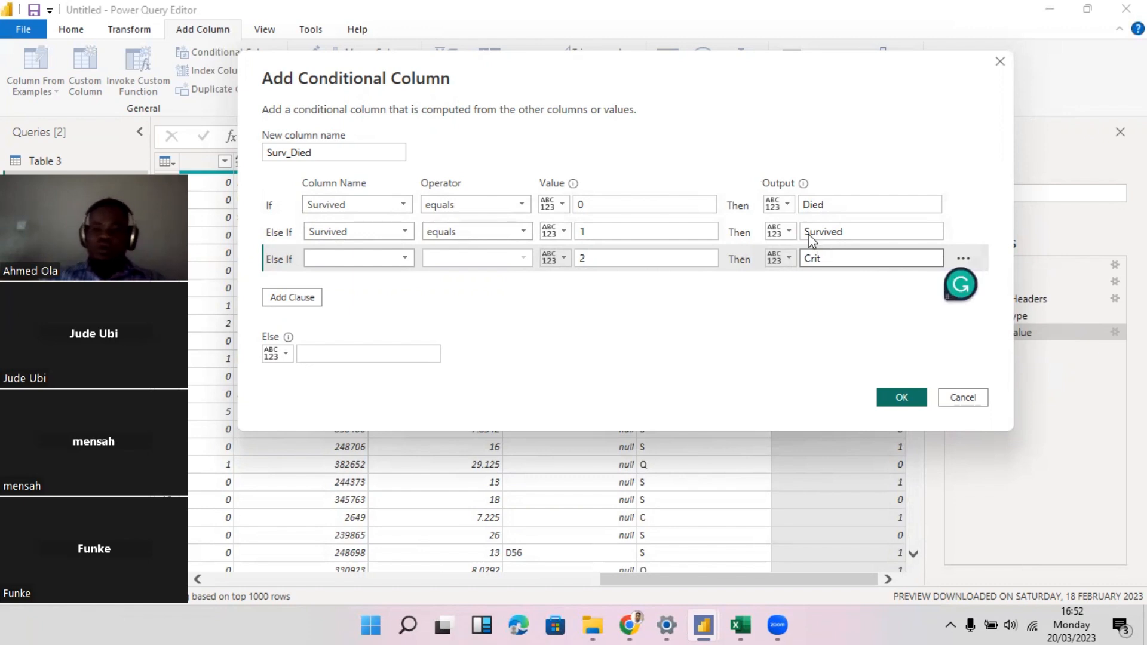
Delete the third clause and create the Surv_Died conditional column from the Died and Survived rules
{"action": "left_click", "coordinate": [964, 258]}
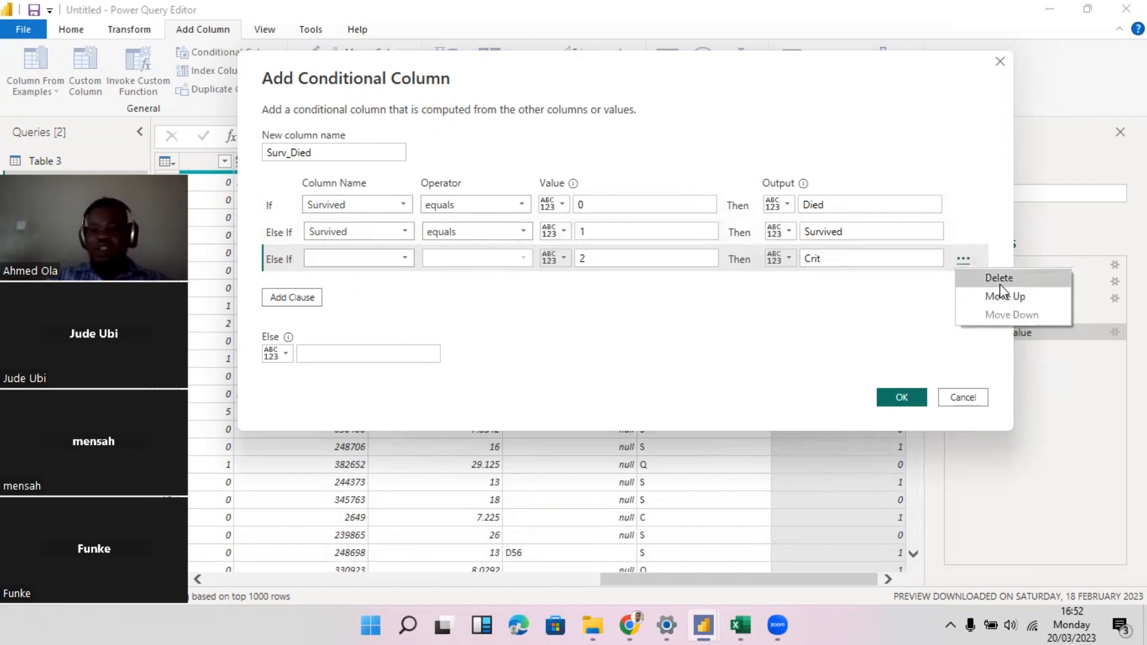
{"action": "left_click", "coordinate": [1001, 278]}
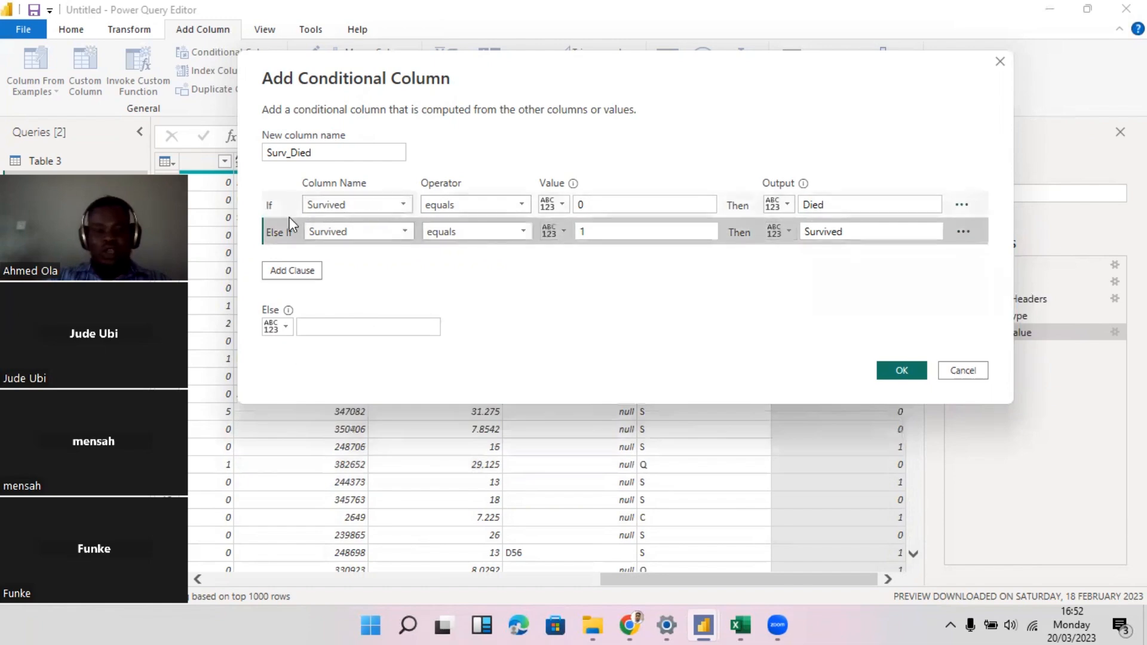
{"action": "left_click", "coordinate": [901, 371]}
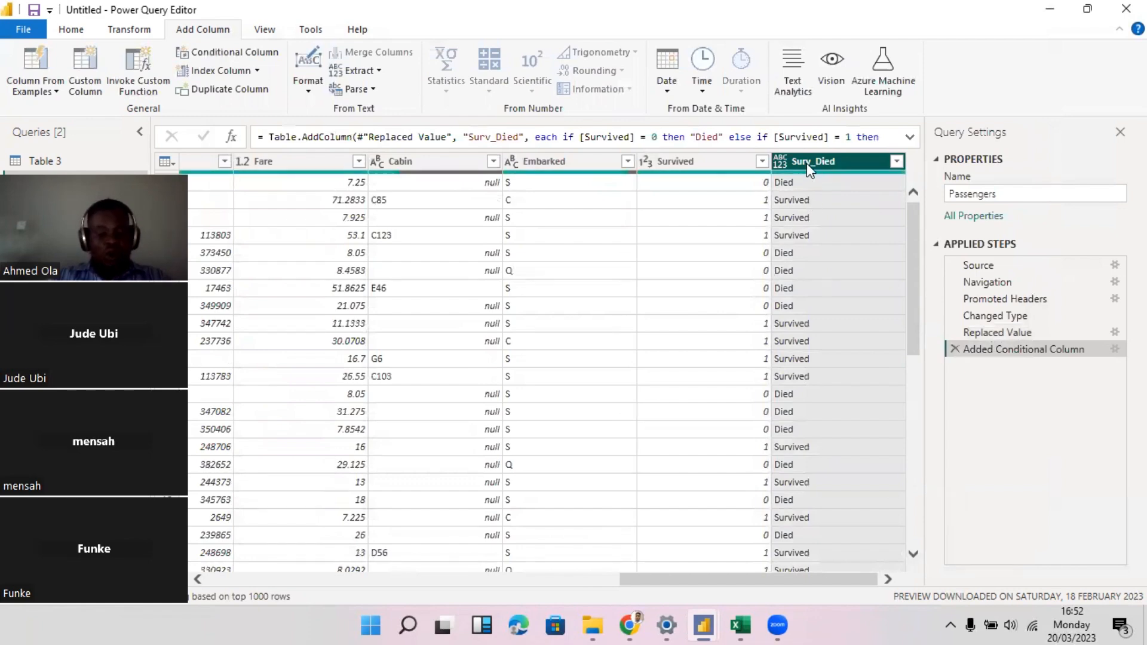
Compare the Survived values with the labels in the Surv_Died column row by row
{"action": "key", "text": "ctrl+2"}
{"action": "mouse_move", "coordinate": [771, 154]}
{"action": "left_mouse_down"}
{"action": "mouse_move", "coordinate": [887, 221]}
{"action": "mouse_move", "coordinate": [896, 559]}
{"action": "left_mouse_up"}
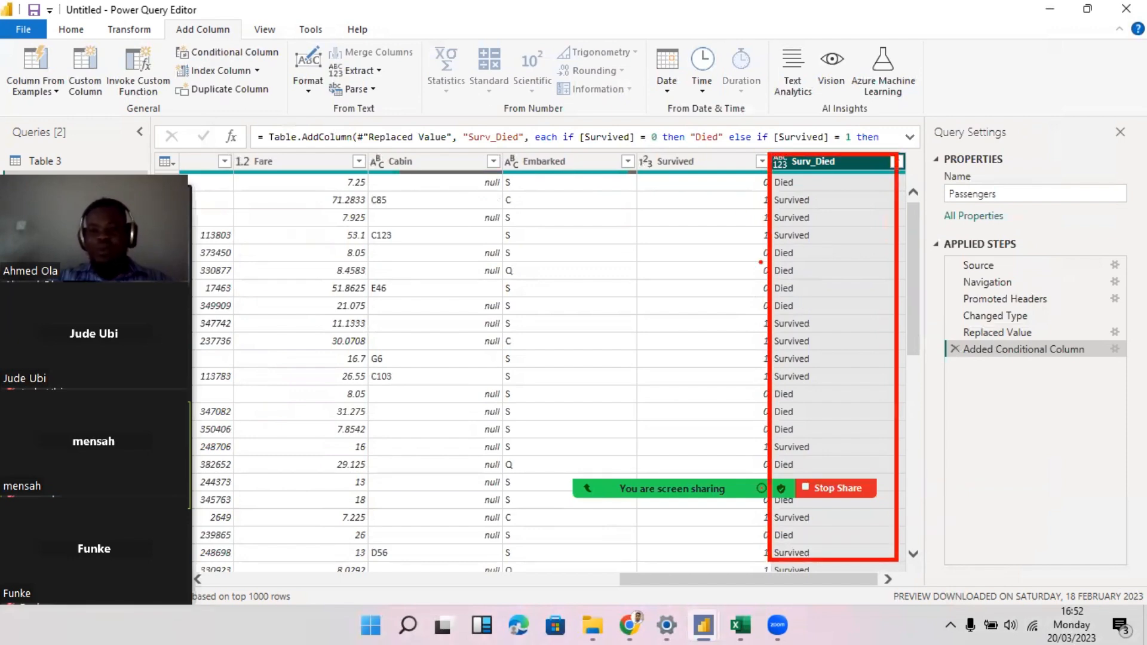
{"action": "key", "text": "Escape"}
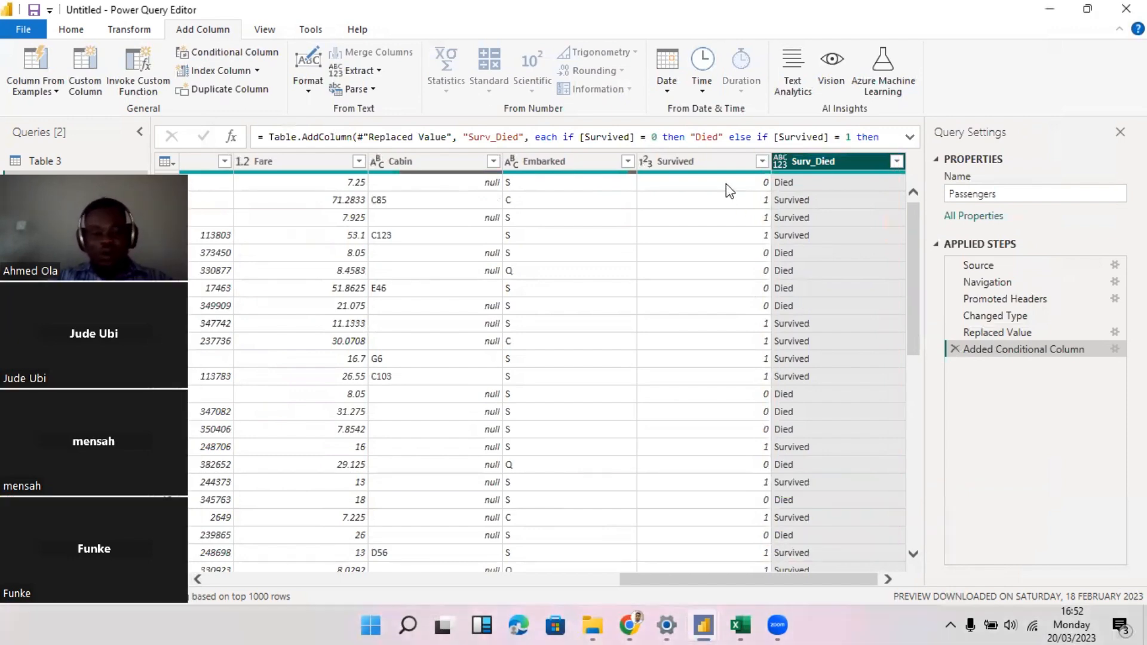
{"action": "mouse_move", "coordinate": [725, 184]}
{"action": "left_mouse_down"}
{"action": "mouse_move", "coordinate": [793, 185]}
{"action": "mouse_move", "coordinate": [795, 202]}
{"action": "left_mouse_up"}
{"action": "left_click_drag", "start_coordinate": [733, 225], "coordinate": [785, 223]}
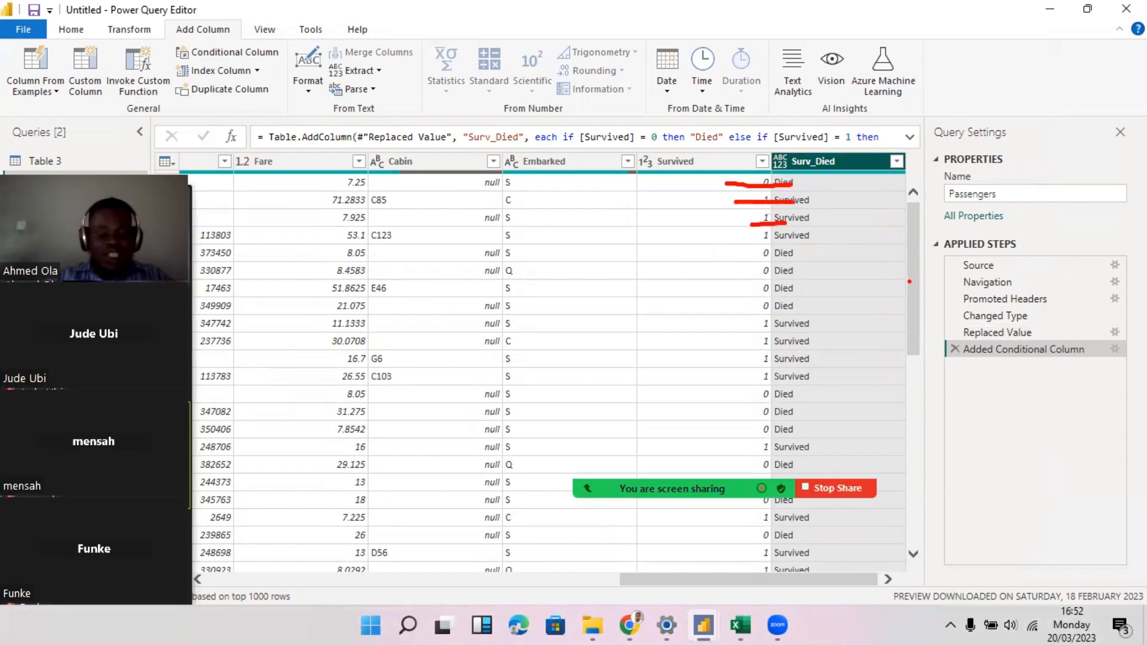
{"action": "mouse_move", "coordinate": [911, 334]}
{"action": "left_mouse_down"}
{"action": "mouse_move", "coordinate": [910, 522]}
{"action": "mouse_move", "coordinate": [926, 265]}
{"action": "left_mouse_up"}
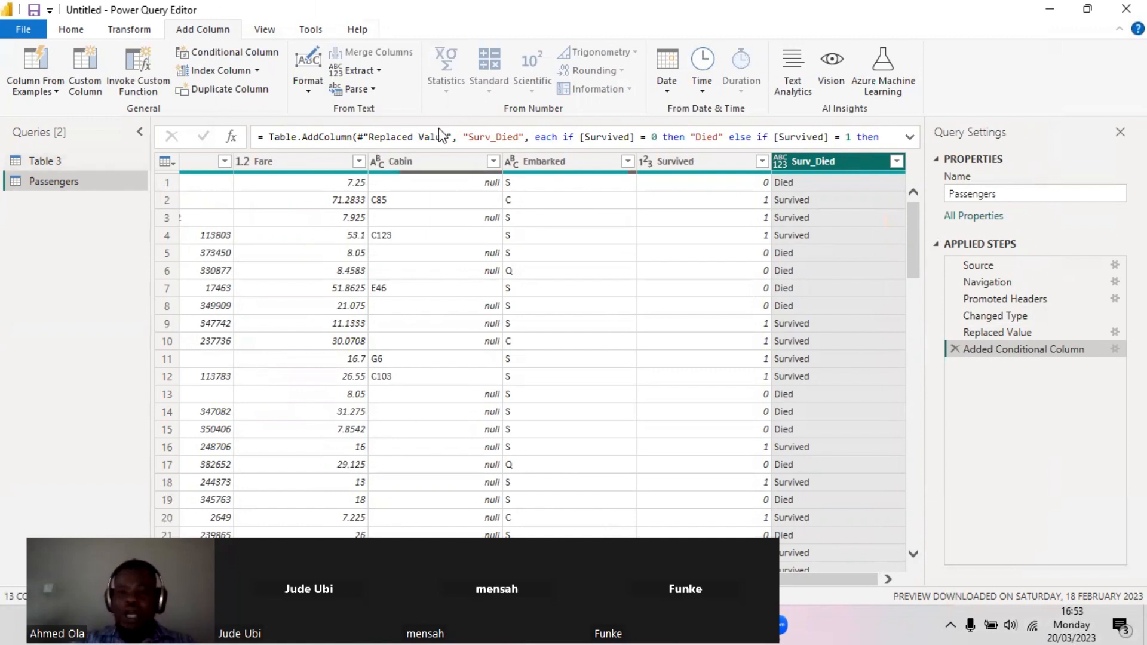
{"action": "left_click", "coordinate": [715, 157]}
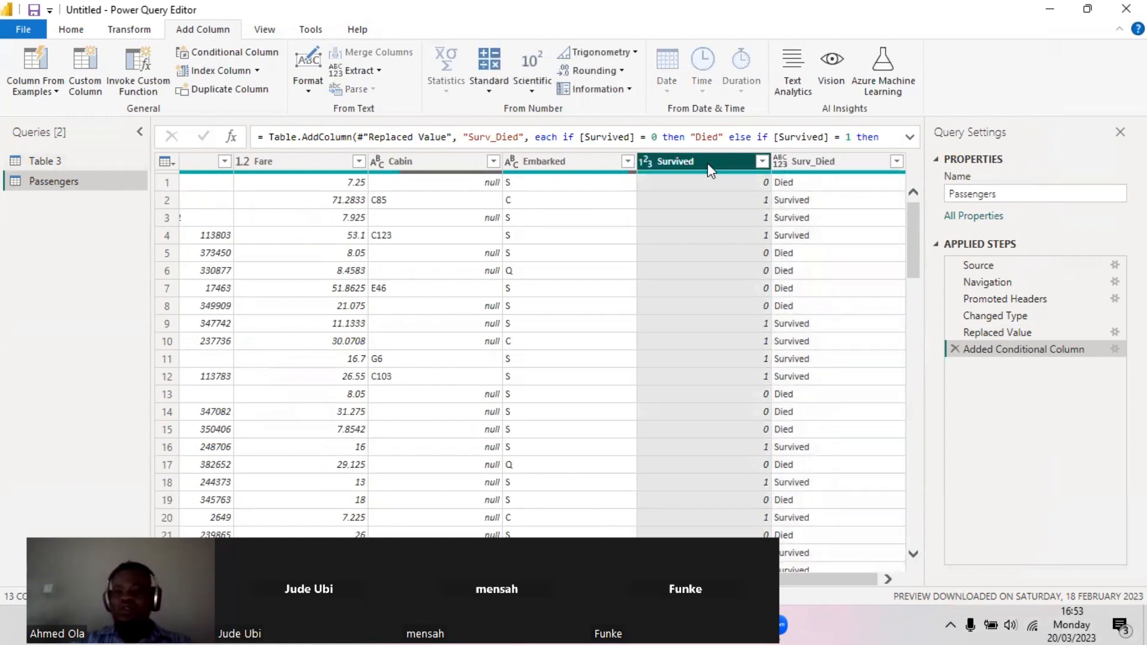
{"action": "left_click", "coordinate": [811, 161]}
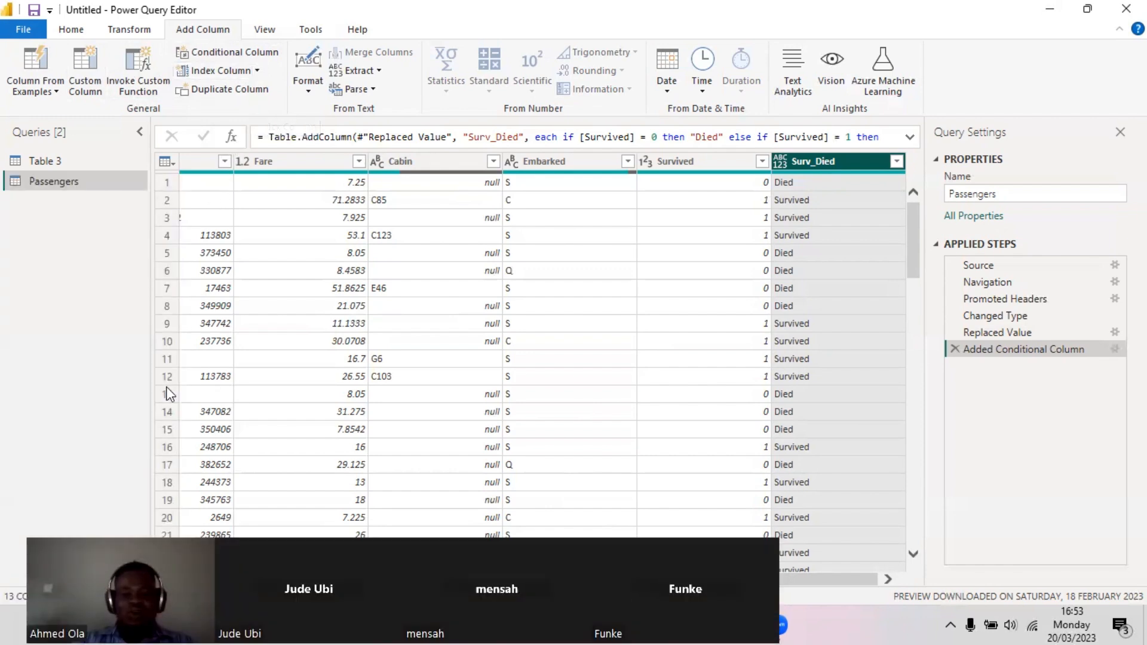
Examine how the PassengerId column numbers the first rows of the Passengers table
{"action": "left_click_drag", "start_coordinate": [687, 578], "coordinate": [254, 579]}
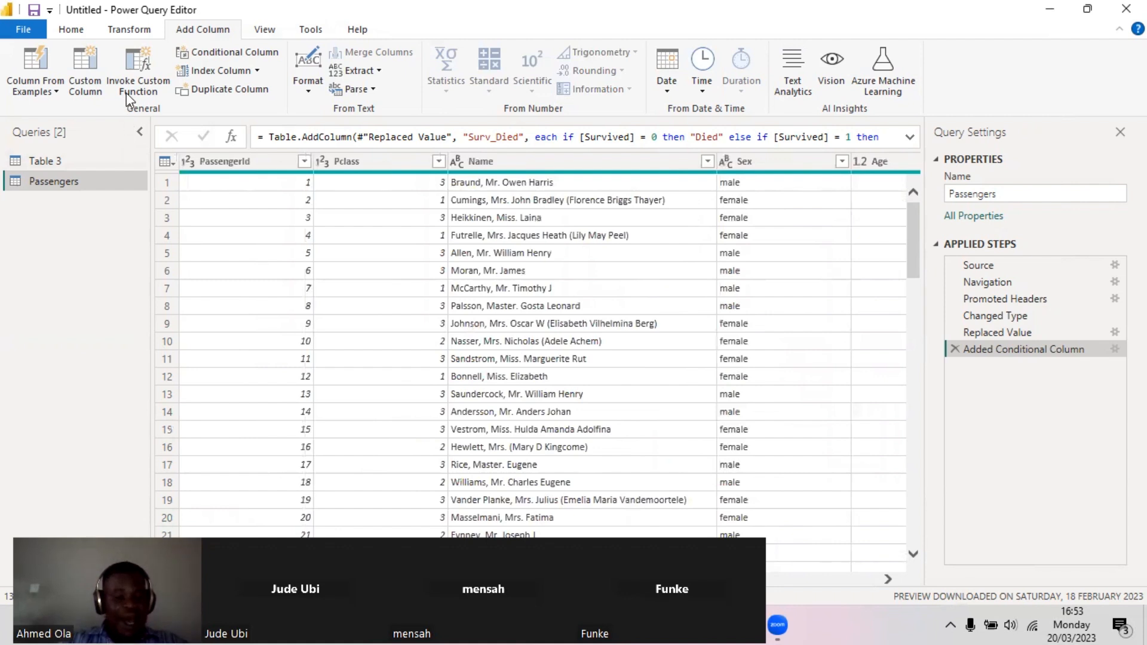
{"action": "mouse_move", "coordinate": [174, 149]}
{"action": "left_mouse_down"}
{"action": "mouse_move", "coordinate": [307, 199]}
{"action": "mouse_move", "coordinate": [315, 537]}
{"action": "mouse_move", "coordinate": [327, 537]}
{"action": "left_mouse_up"}
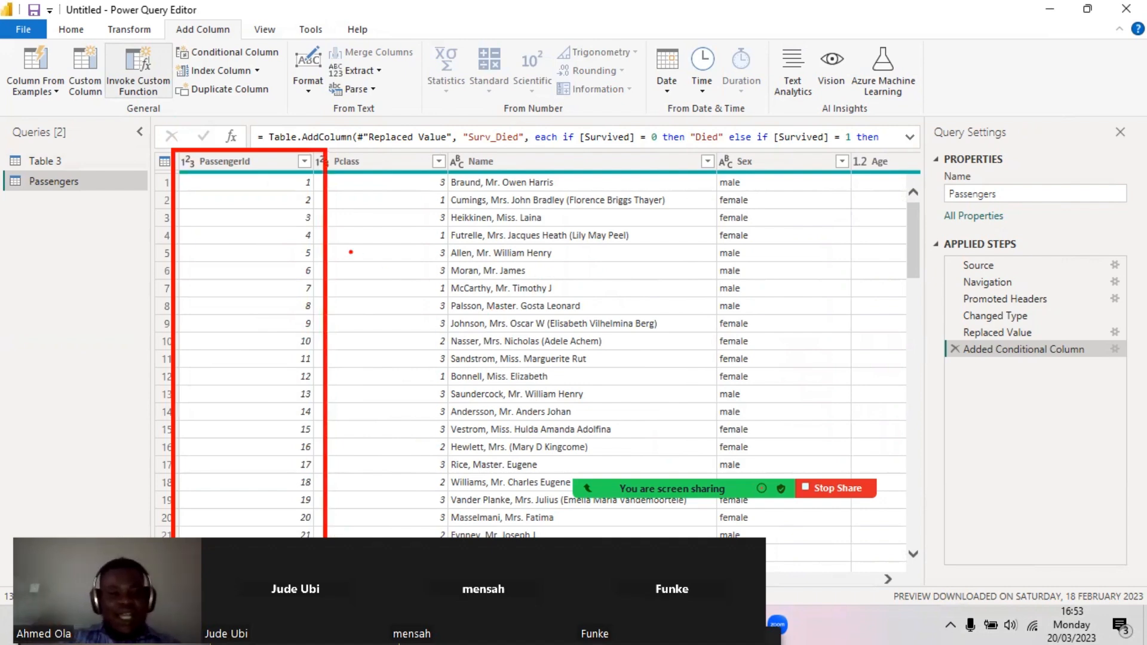
{"action": "left_click_drag", "start_coordinate": [248, 190], "coordinate": [413, 190]}
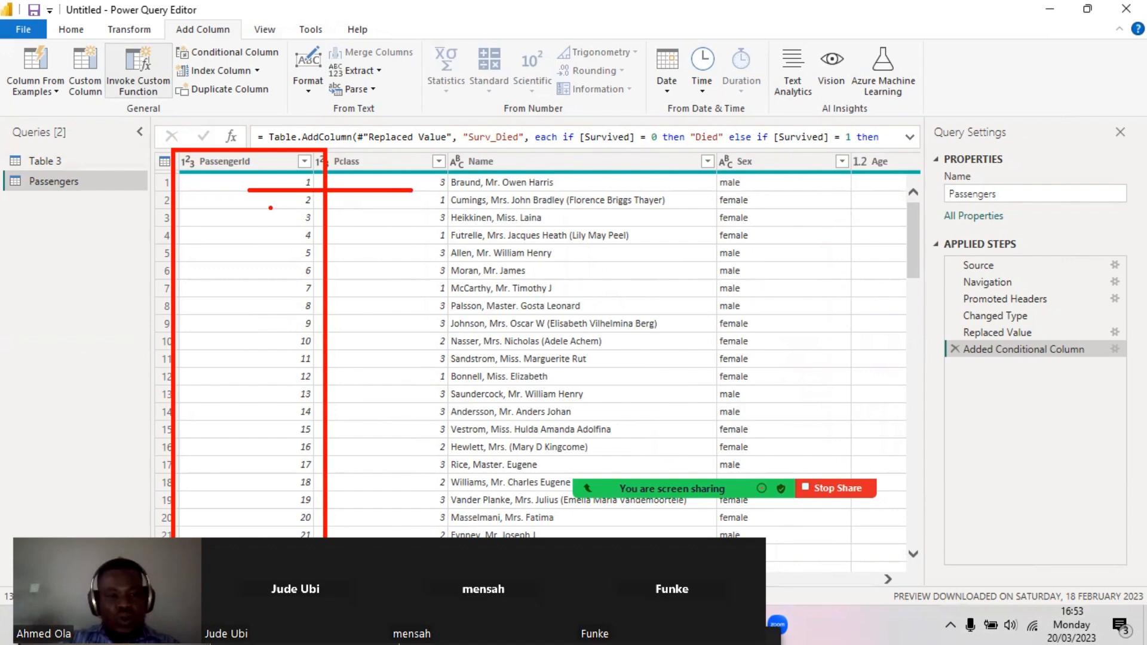
{"action": "mouse_move", "coordinate": [270, 208]}
{"action": "left_mouse_down"}
{"action": "mouse_move", "coordinate": [442, 207]}
{"action": "mouse_move", "coordinate": [339, 222]}
{"action": "mouse_move", "coordinate": [465, 222]}
{"action": "left_mouse_up"}
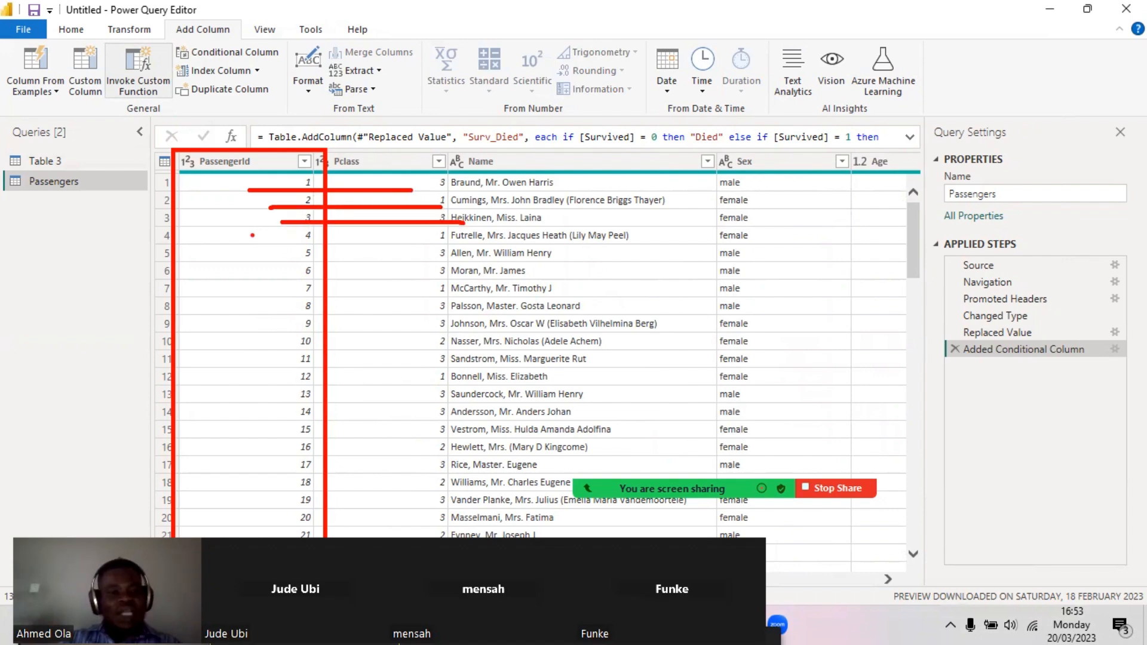
{"action": "left_click_drag", "start_coordinate": [253, 235], "coordinate": [463, 238]}
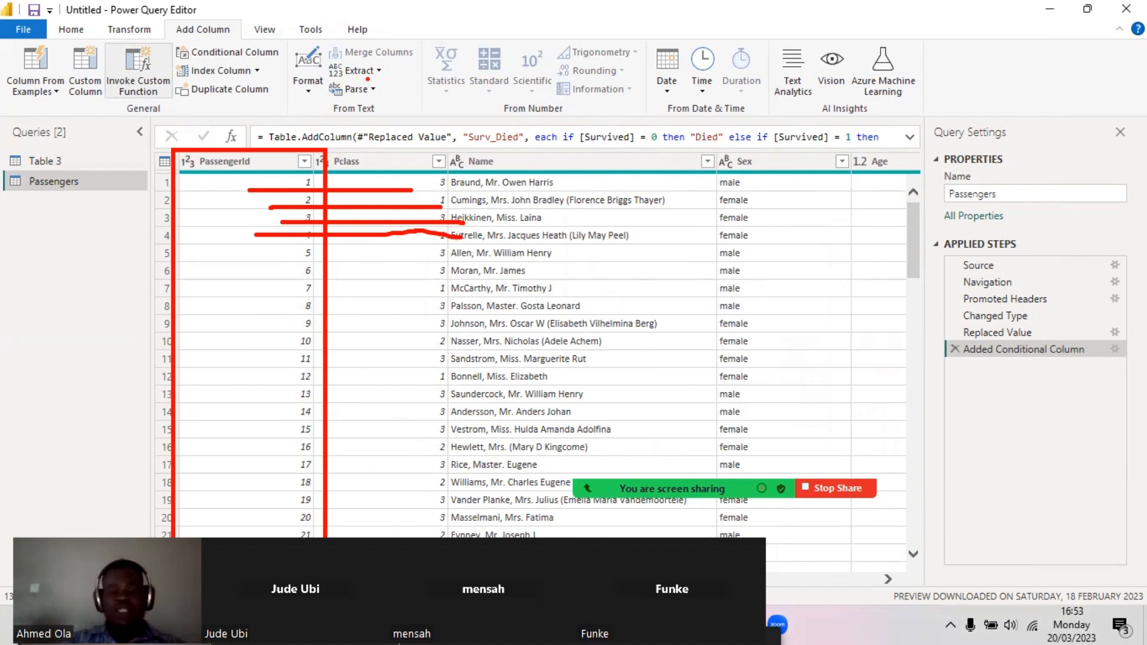
{"action": "left_click_drag", "start_coordinate": [296, 257], "coordinate": [370, 262]}
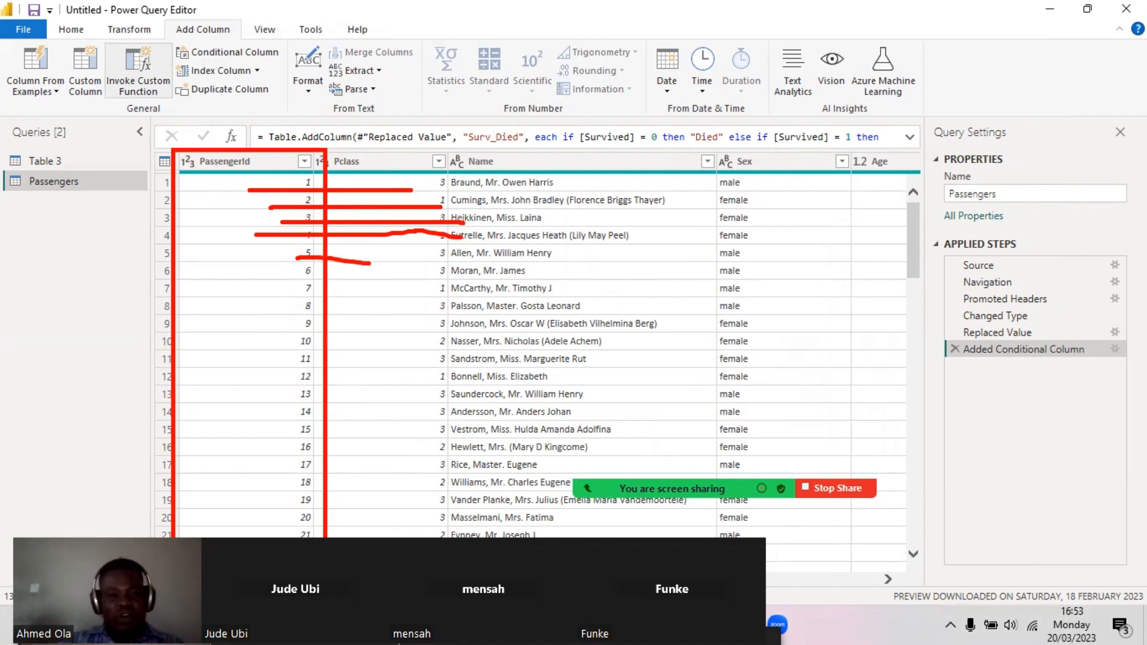
Add an index column starting from 1 to the Passengers query
{"action": "left_click", "coordinate": [242, 159]}
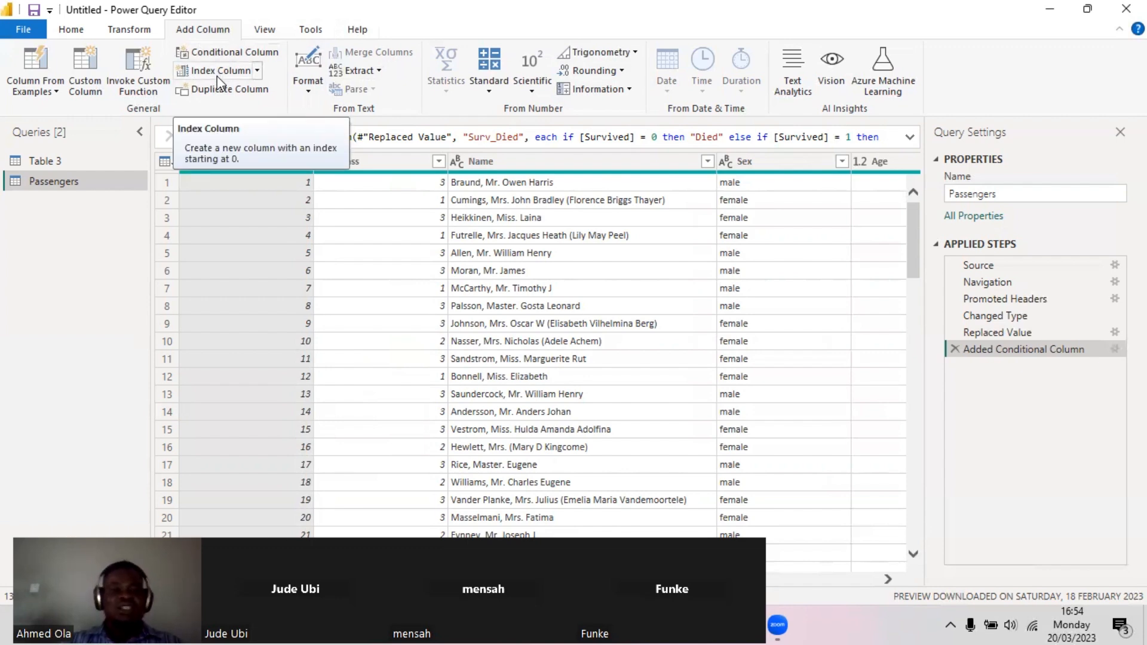
{"action": "left_click", "coordinate": [259, 70]}
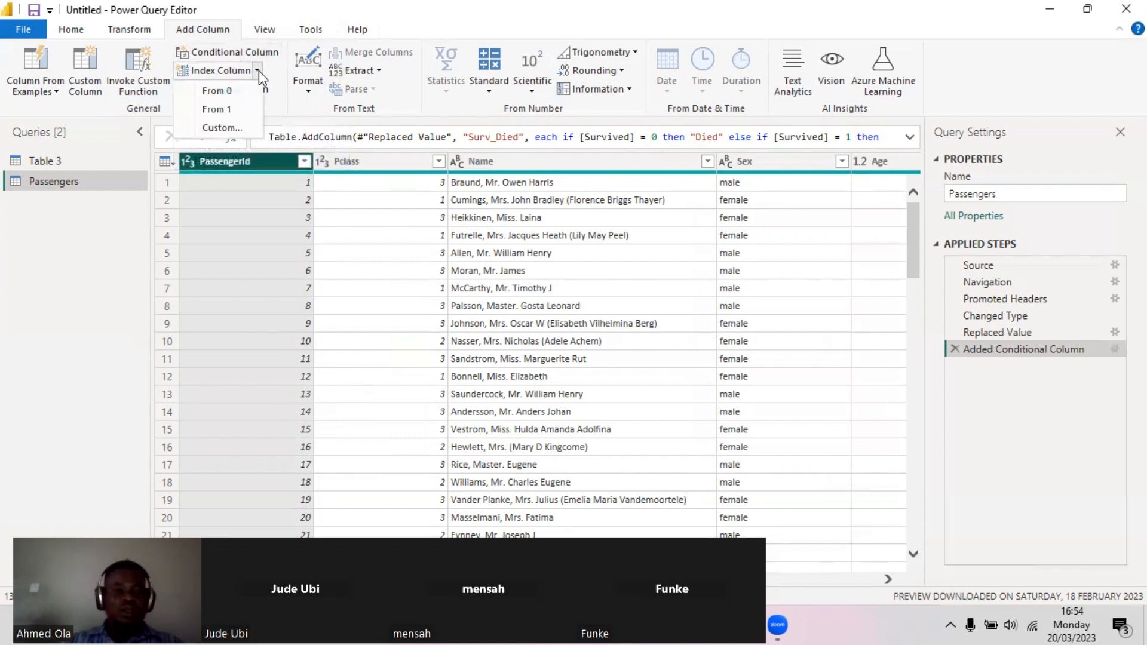
{"action": "left_click", "coordinate": [236, 109]}
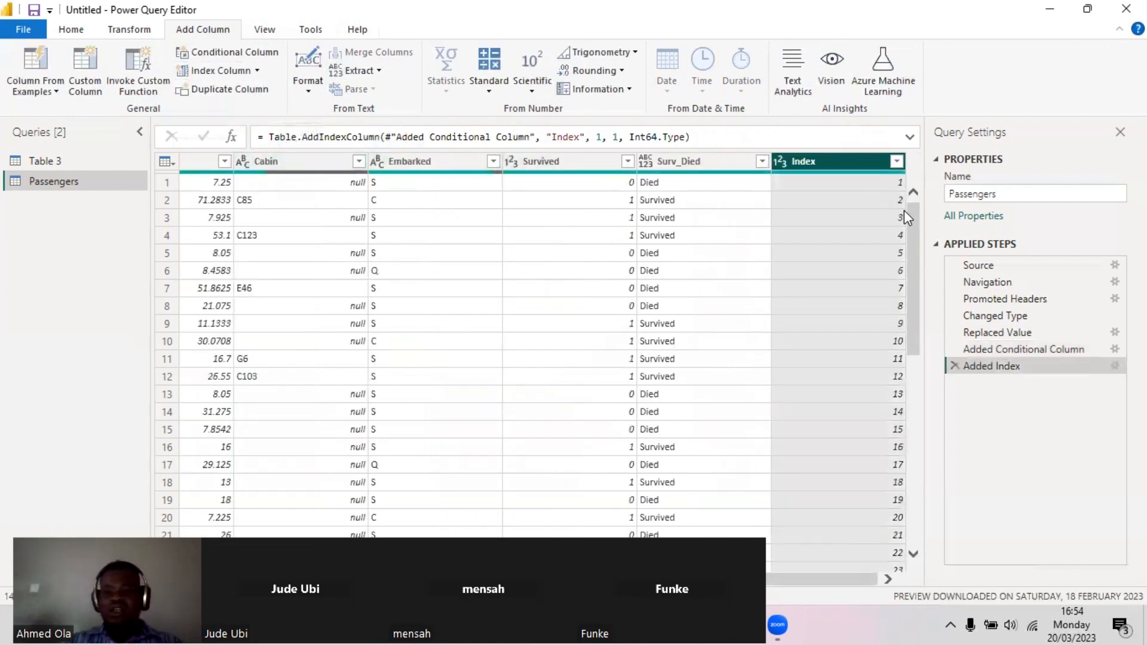
Compare the numbering in the Index column with the PassengerId column
{"action": "left_click_drag", "start_coordinate": [910, 217], "coordinate": [858, 146]}
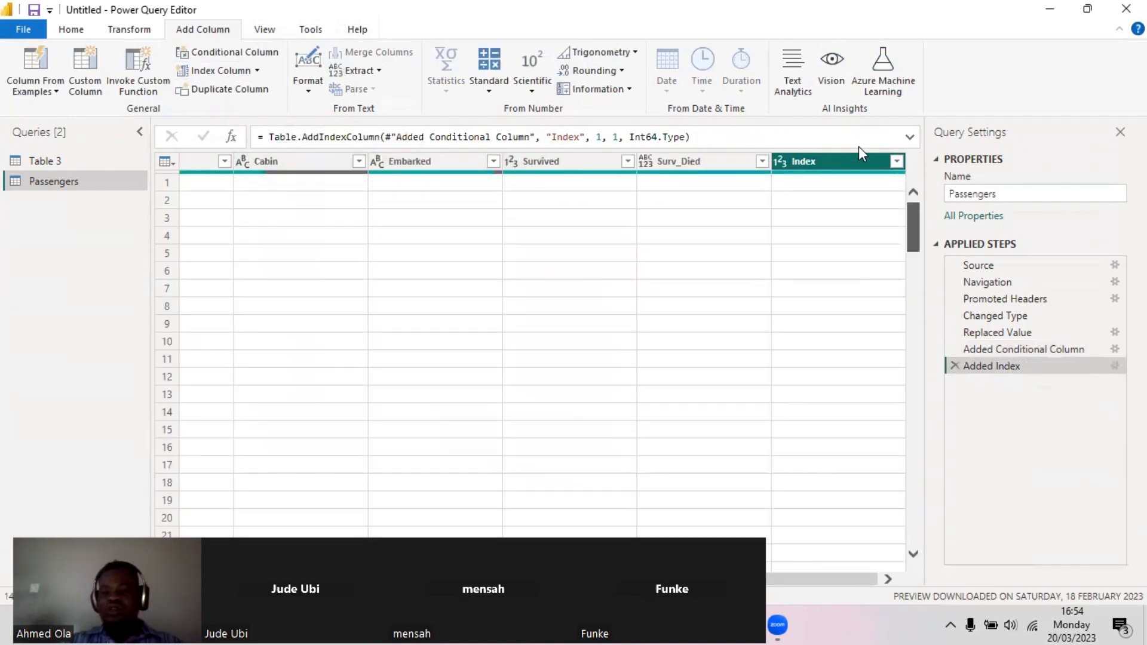
{"action": "left_click", "coordinate": [861, 184]}
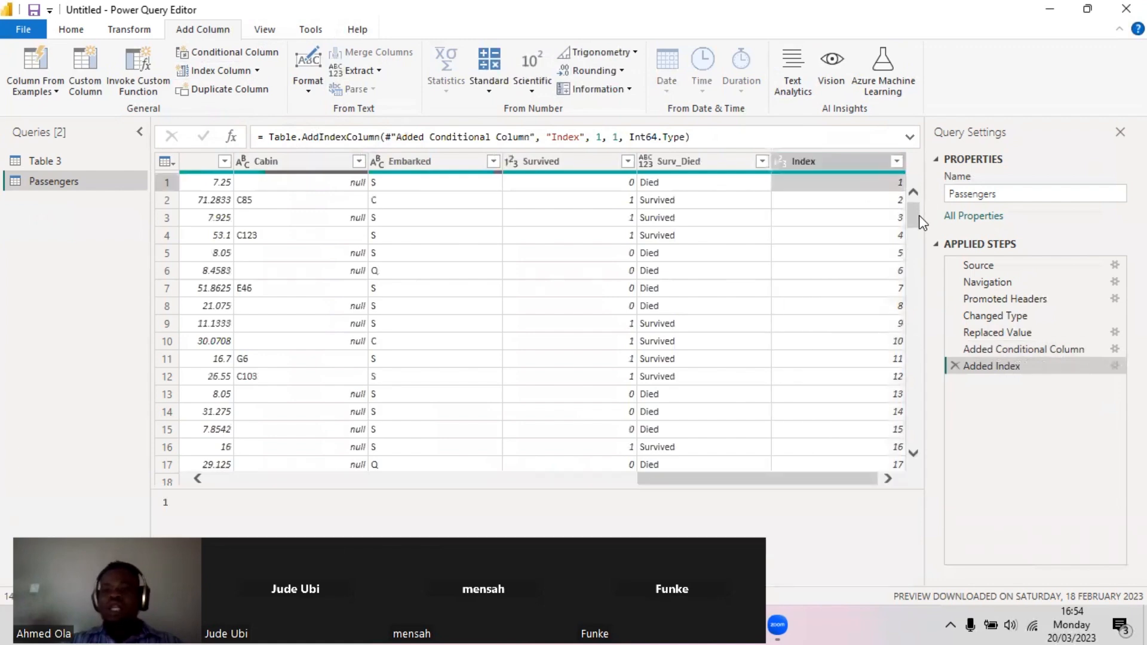
{"action": "left_click_drag", "start_coordinate": [919, 216], "coordinate": [905, 190]}
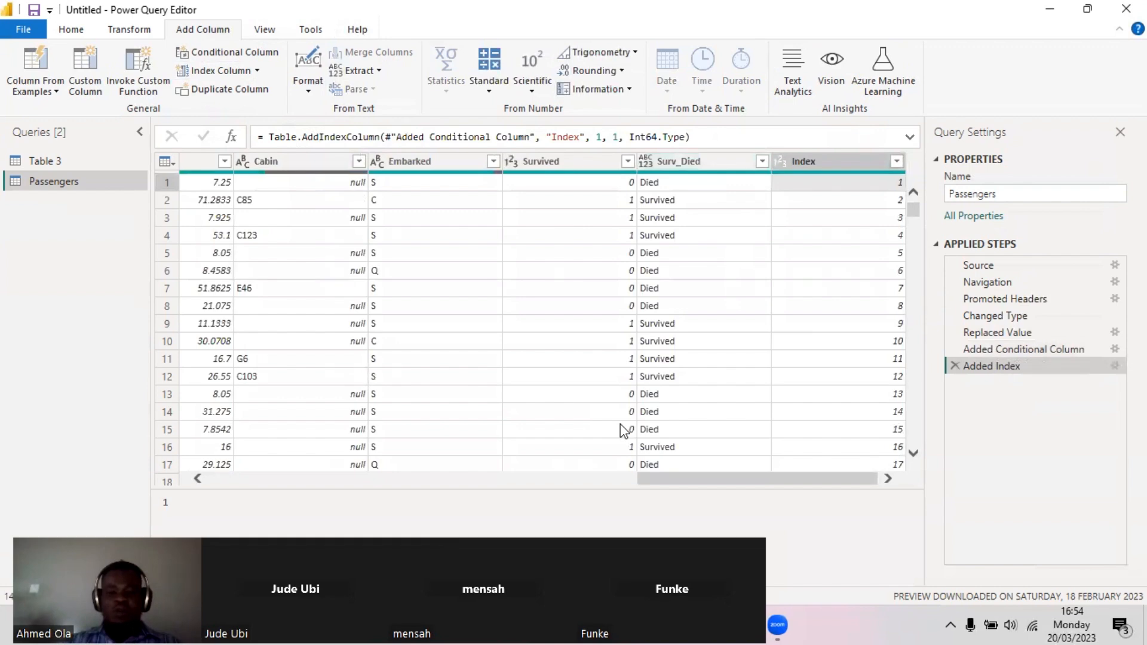
{"action": "left_click_drag", "start_coordinate": [687, 478], "coordinate": [34, 503]}
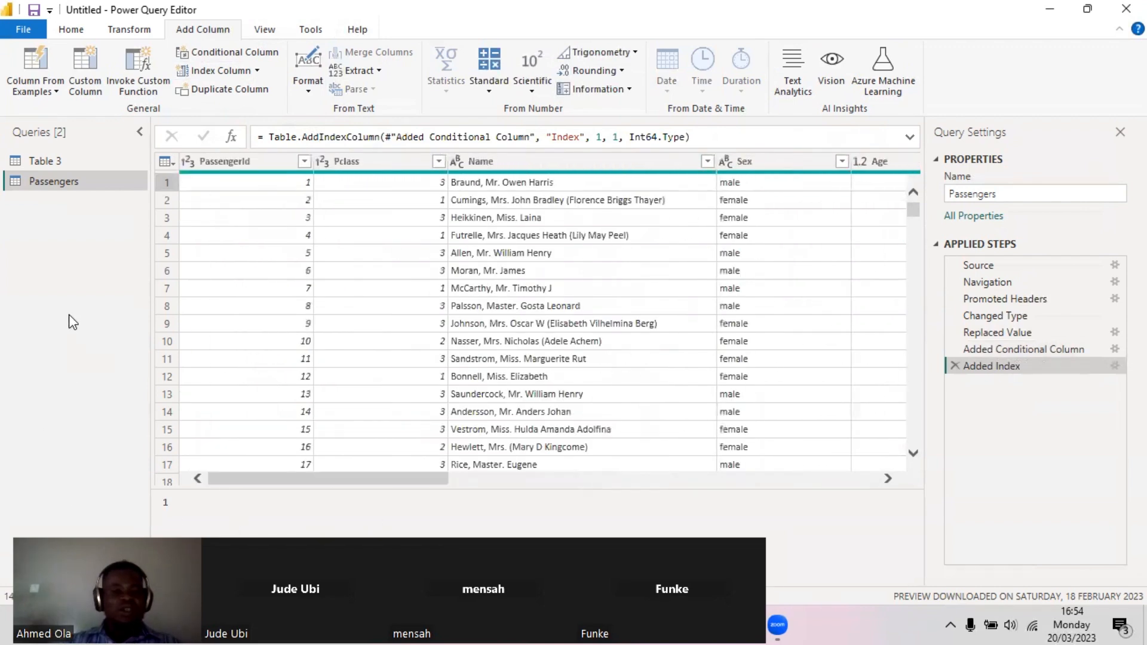
{"action": "left_click", "coordinate": [222, 168]}
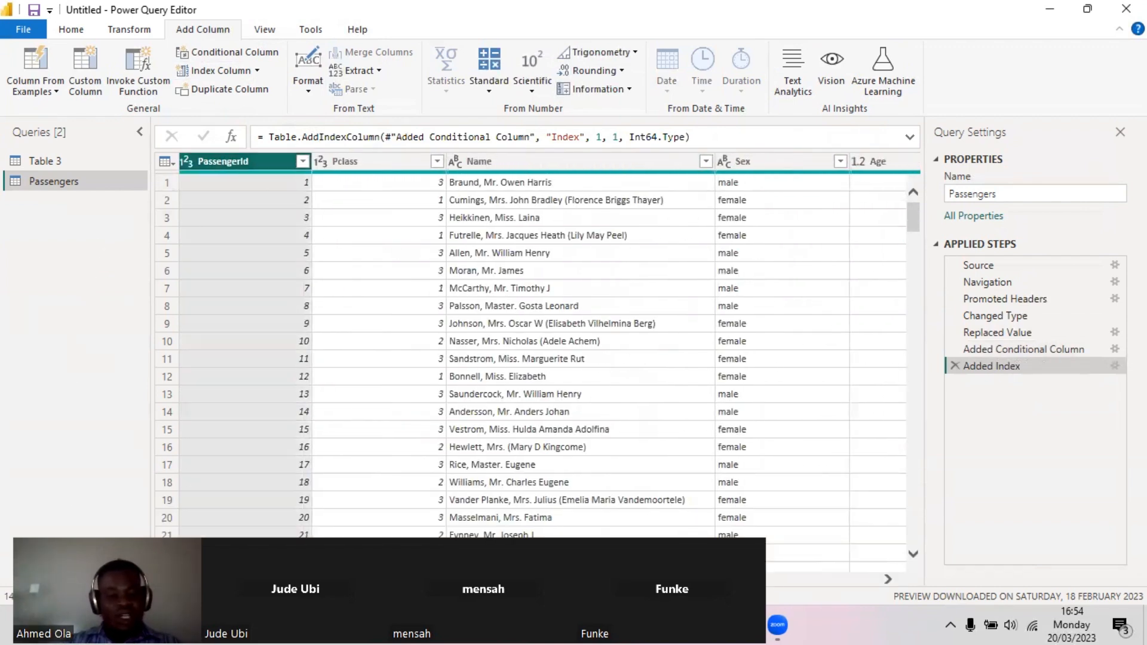
{"action": "left_click_drag", "start_coordinate": [298, 579], "coordinate": [1022, 522]}
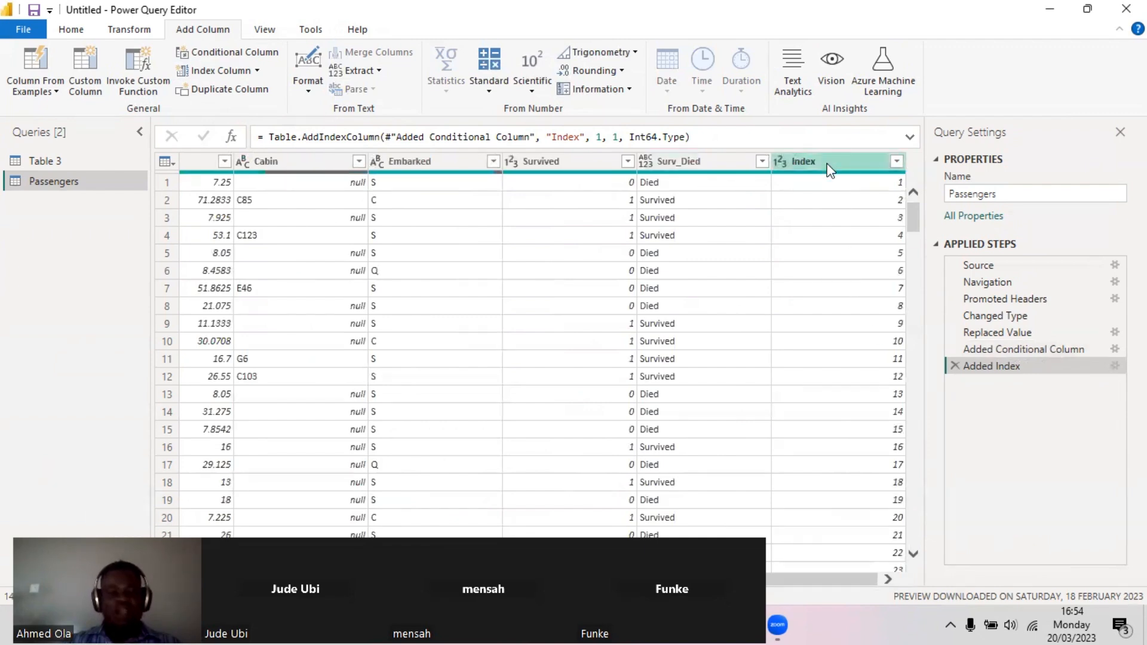
Add a custom index column to the Passengers query with starting index 5 and increment 5
{"action": "left_click", "coordinate": [258, 70]}
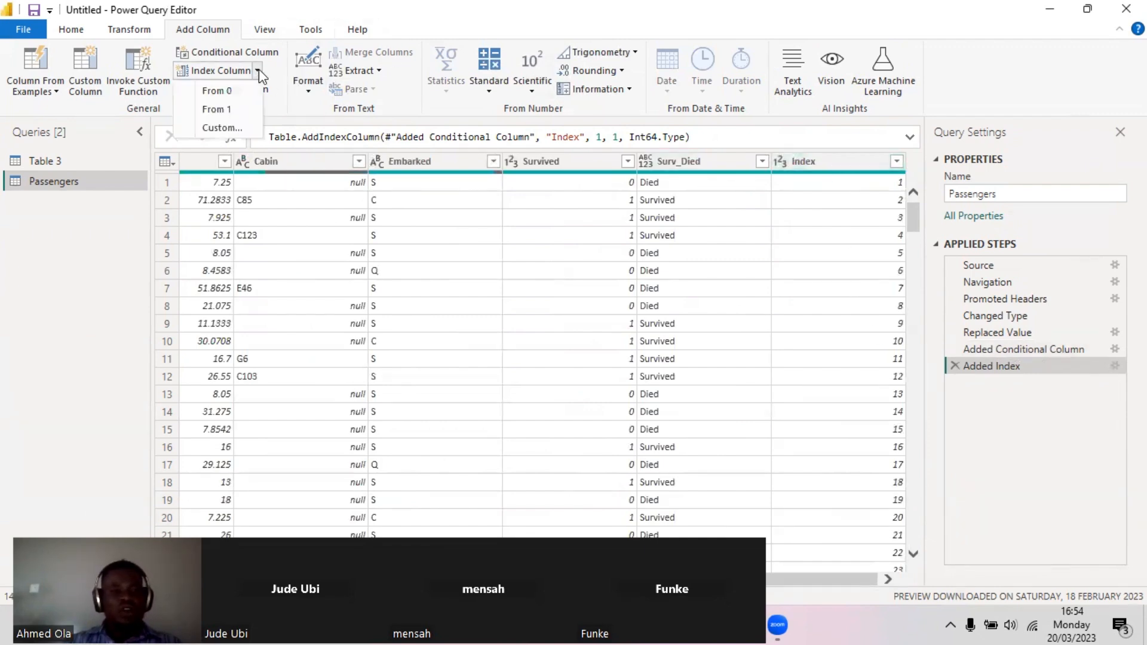
{"action": "left_click", "coordinate": [239, 128]}
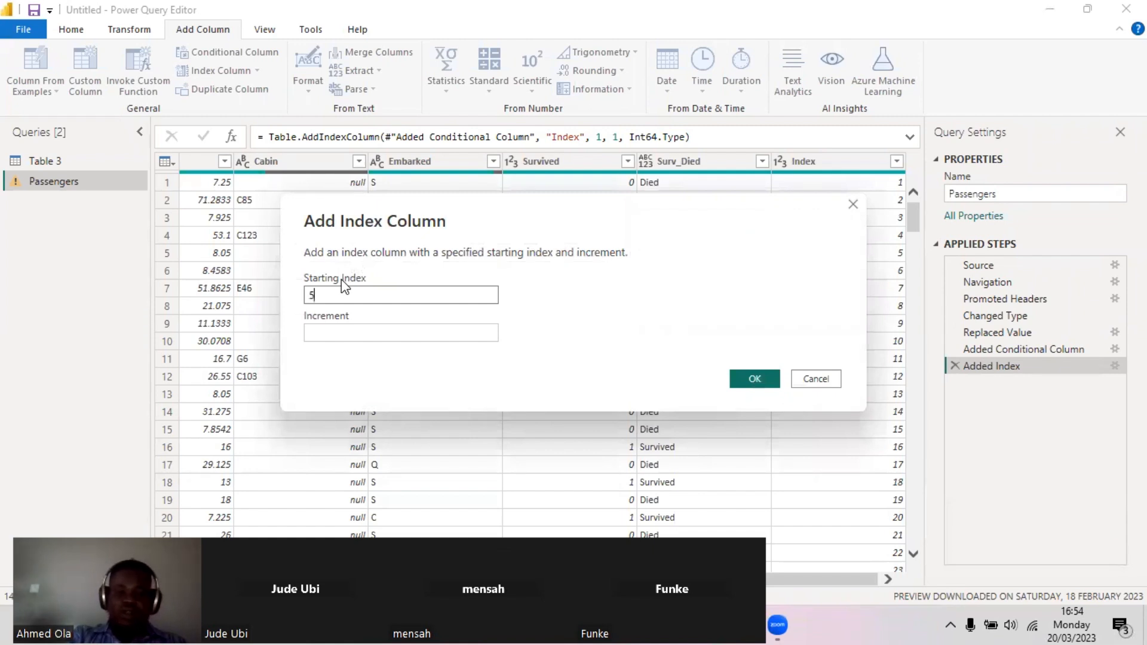
{"action": "type", "text": "5"}
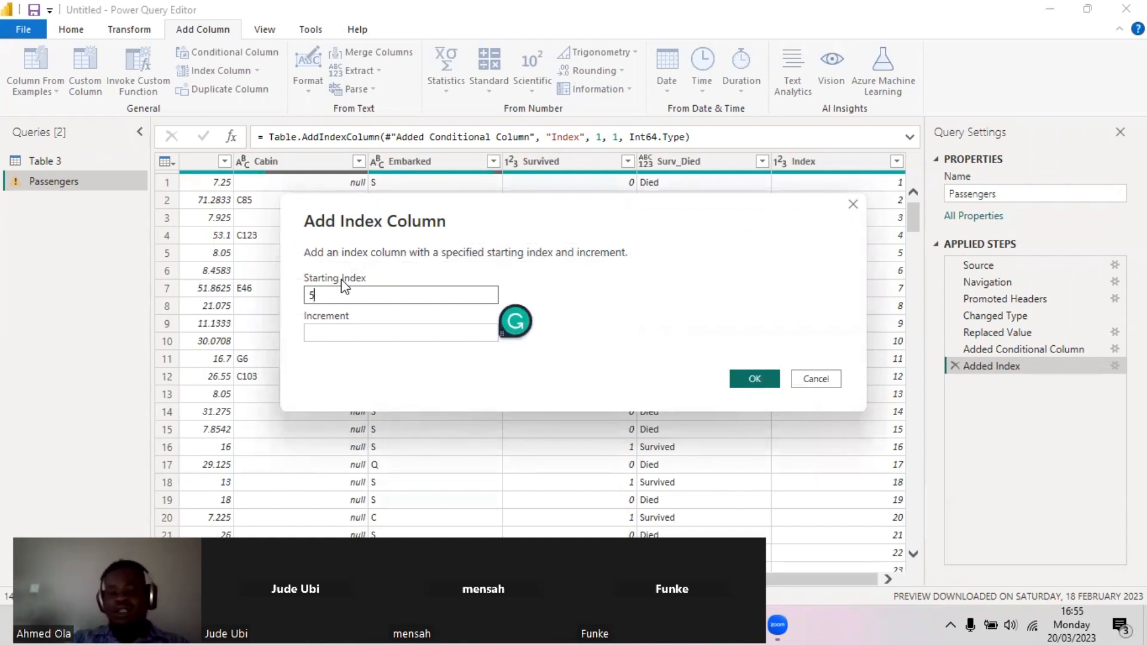
{"action": "left_click", "coordinate": [382, 324]}
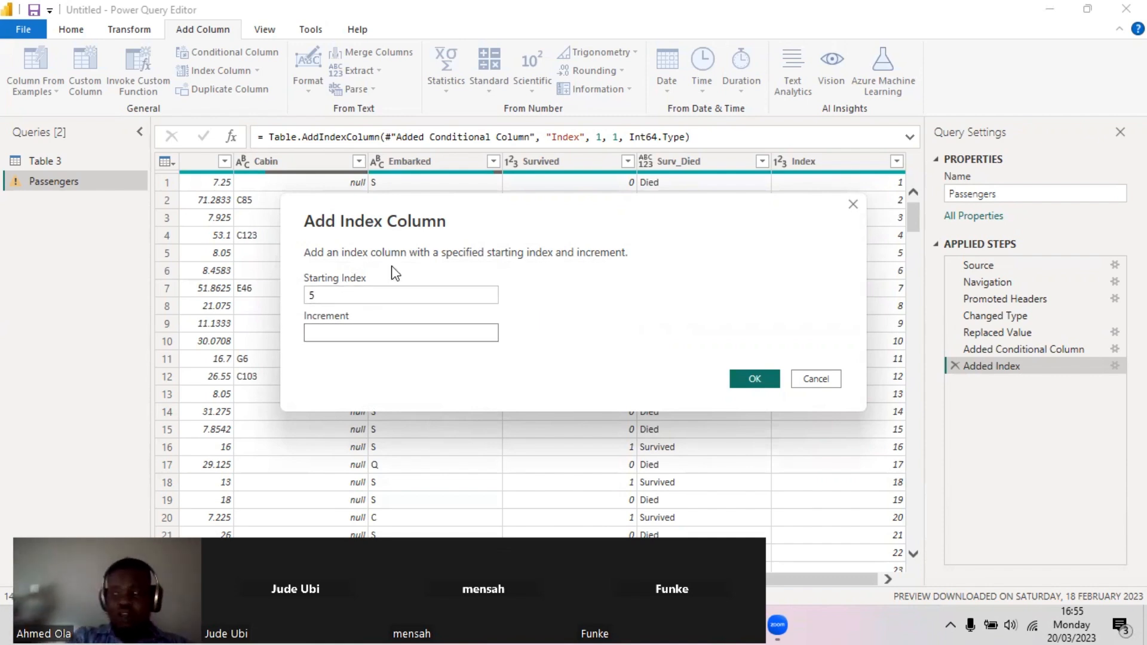
{"action": "type", "text": "5"}
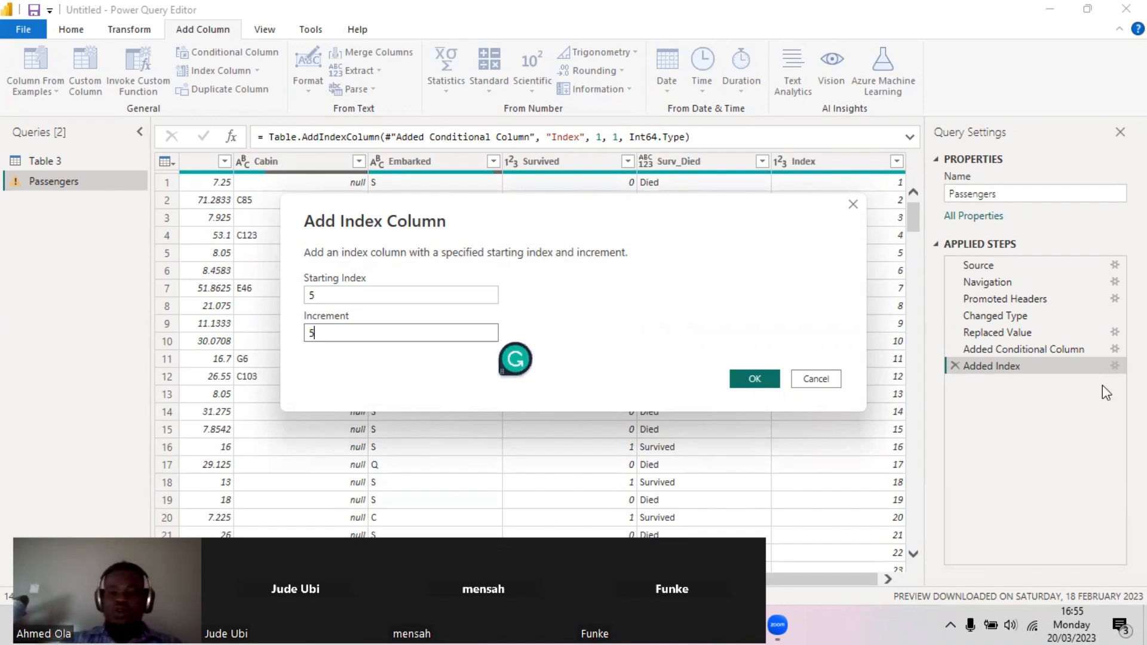
{"action": "left_click", "coordinate": [757, 374]}
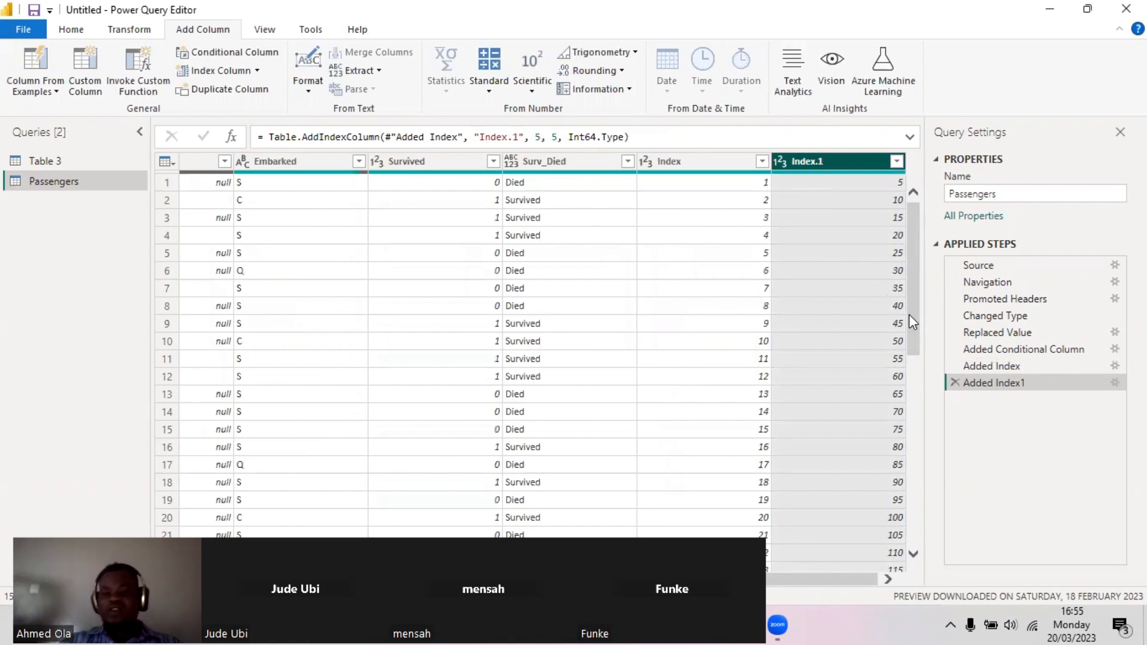
{"action": "left_click_drag", "start_coordinate": [911, 330], "coordinate": [906, 203]}
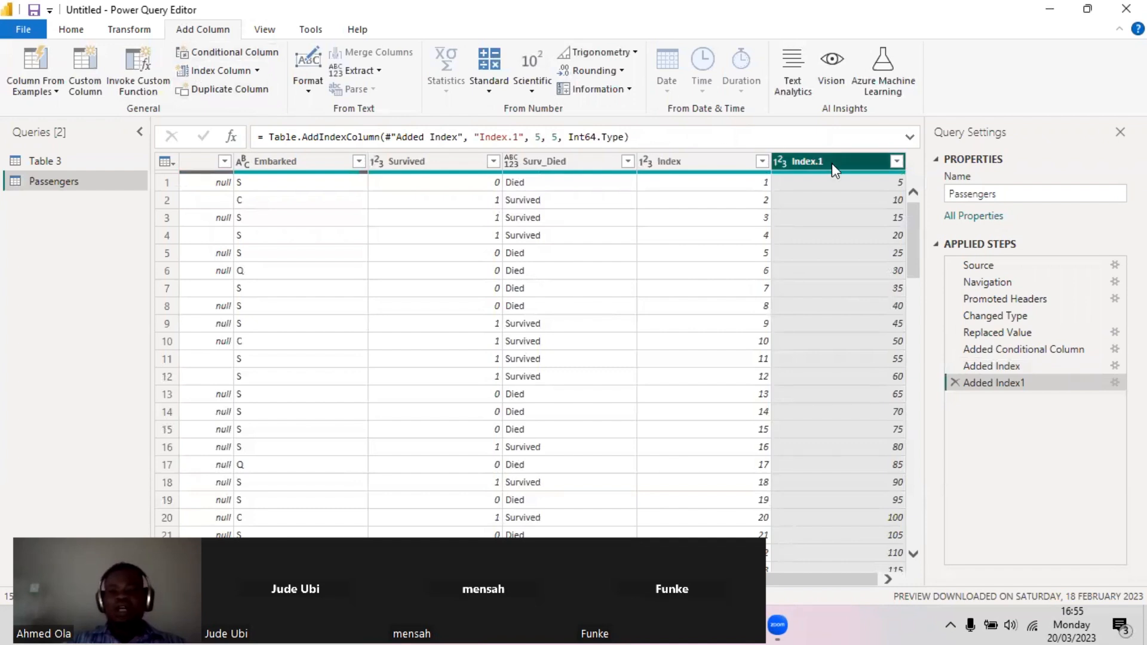
Duplicate the Index.1 column and compare the copy with the original
{"action": "left_click", "coordinate": [230, 91]}
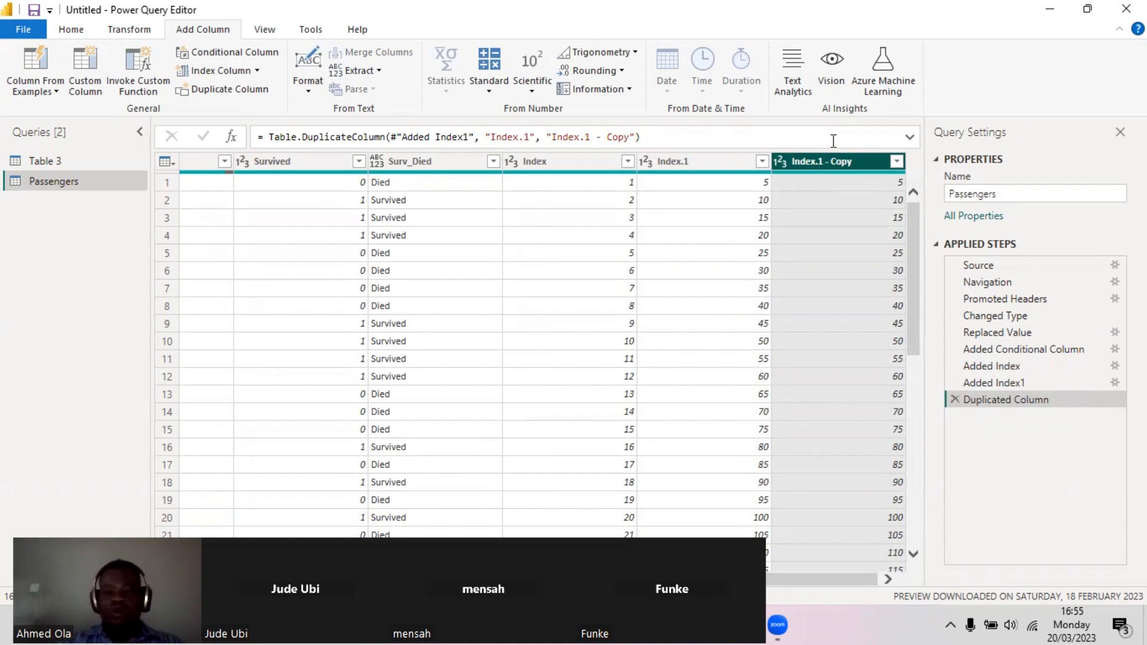
{"action": "left_click", "coordinate": [704, 156]}
{"action": "left_click", "coordinate": [817, 161]}
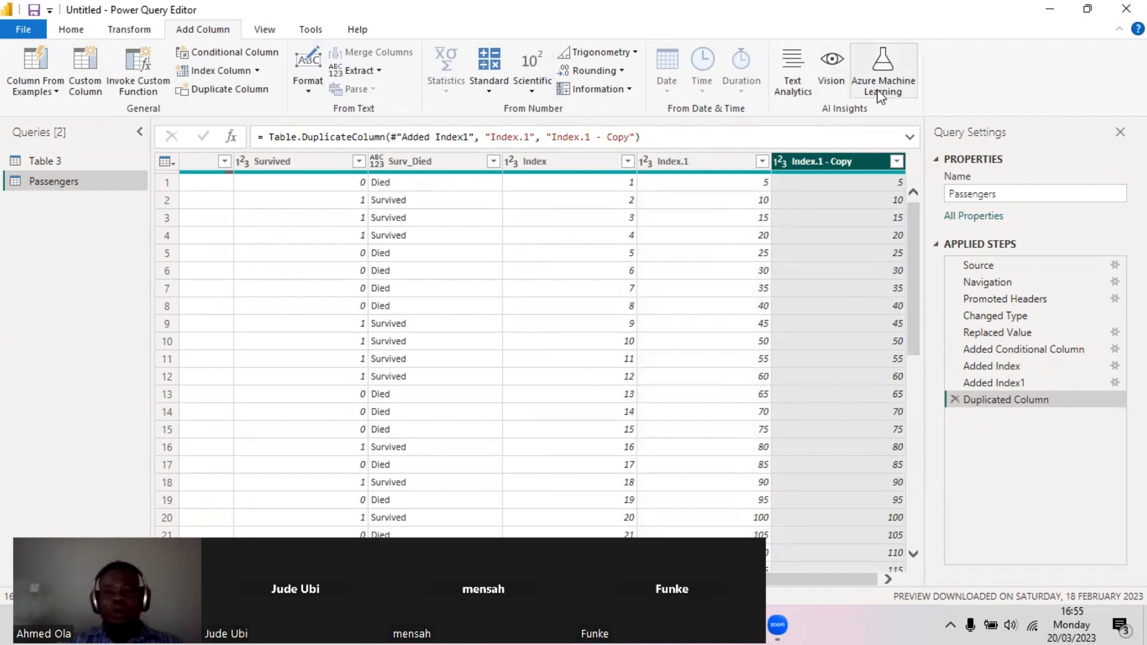
Add a new column that multiplies each value in the Index.1 - Copy column by 10
{"action": "left_click", "coordinate": [489, 88]}
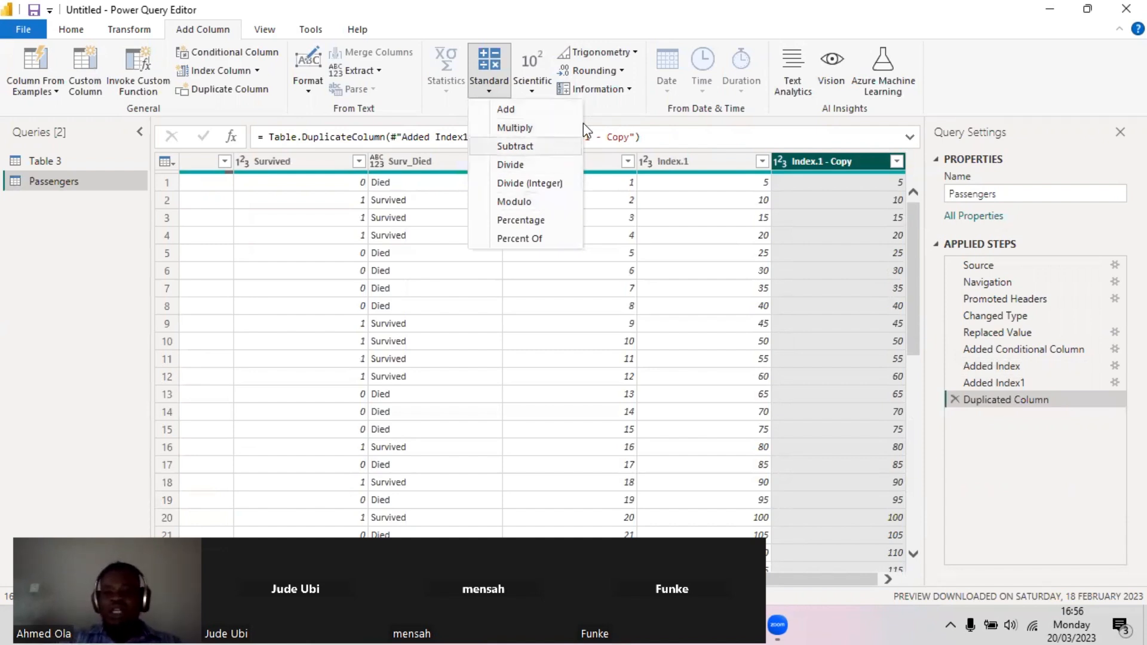
{"action": "left_click", "coordinate": [523, 128]}
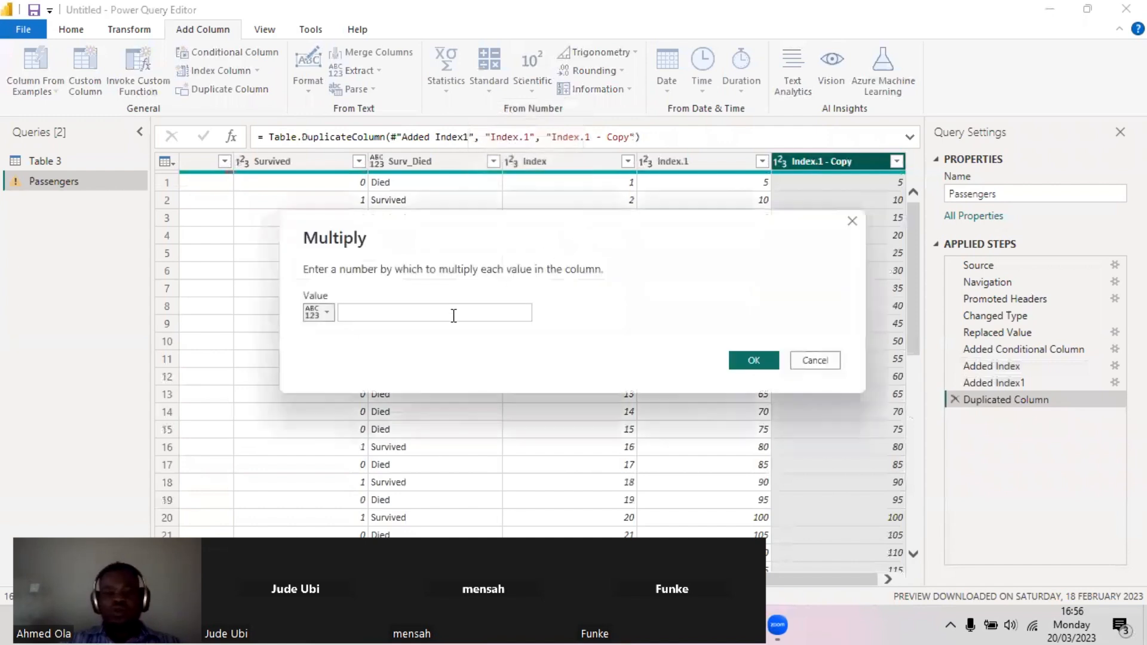
{"action": "type", "text": "10"}
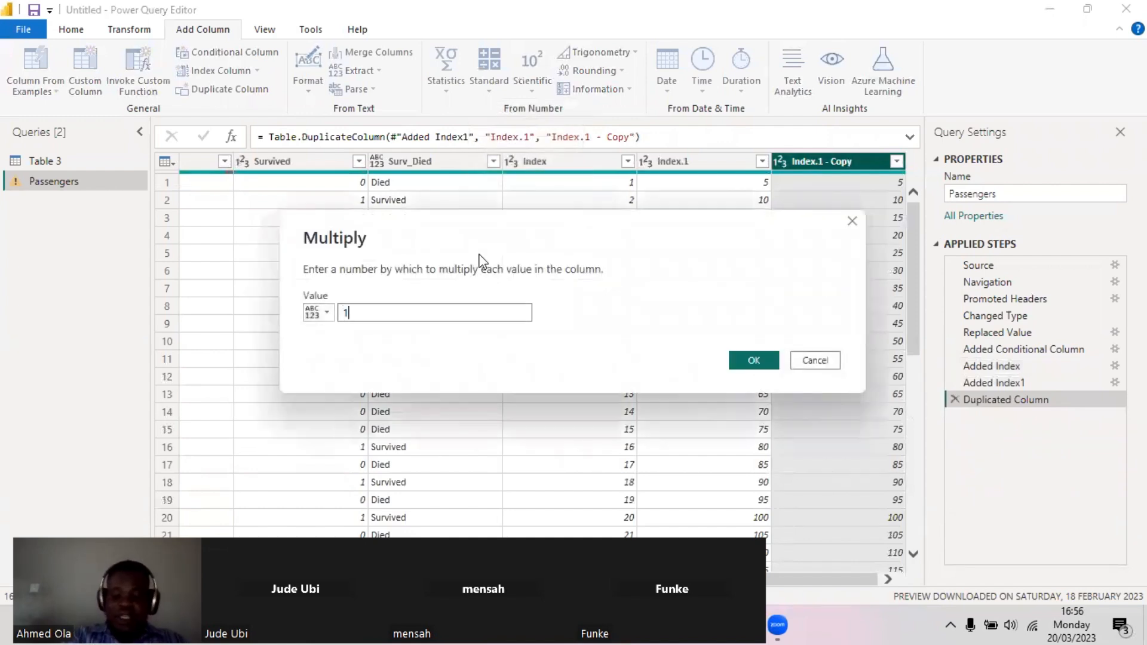
{"action": "left_click", "coordinate": [753, 358]}
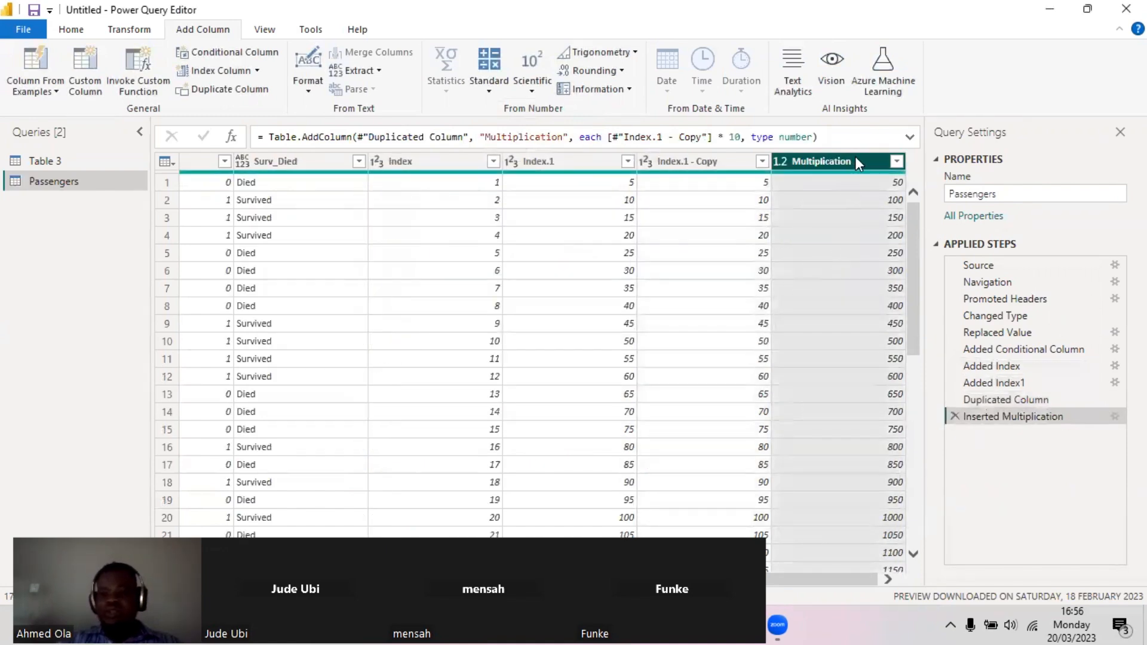
{"action": "left_click", "coordinate": [487, 88]}
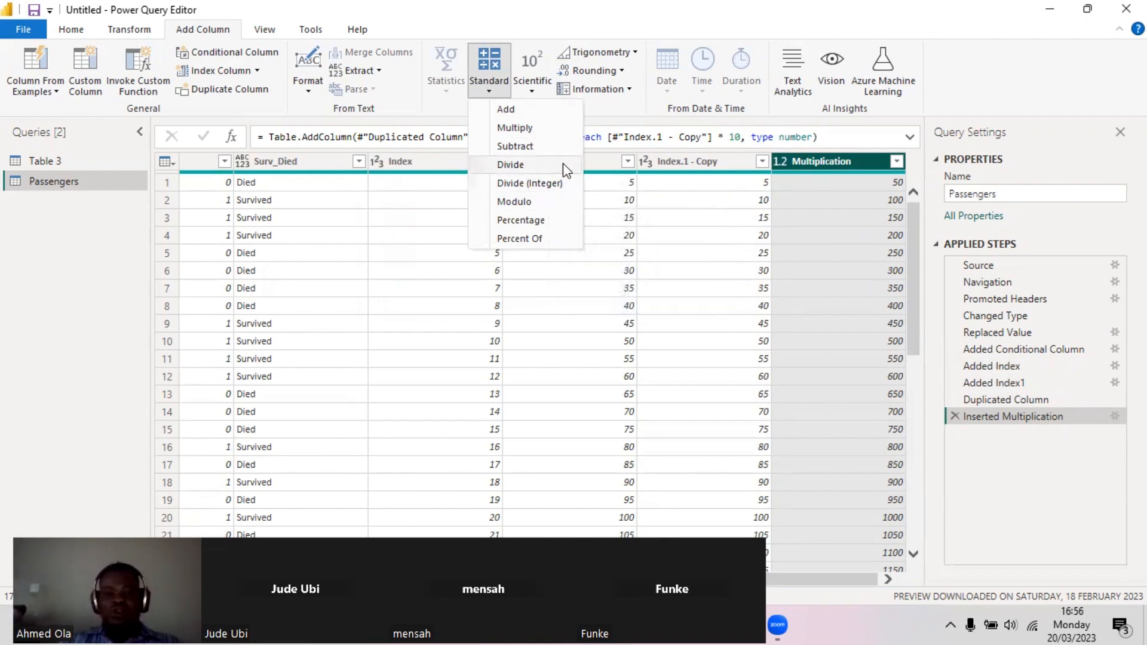
{"action": "left_click", "coordinate": [893, 201]}
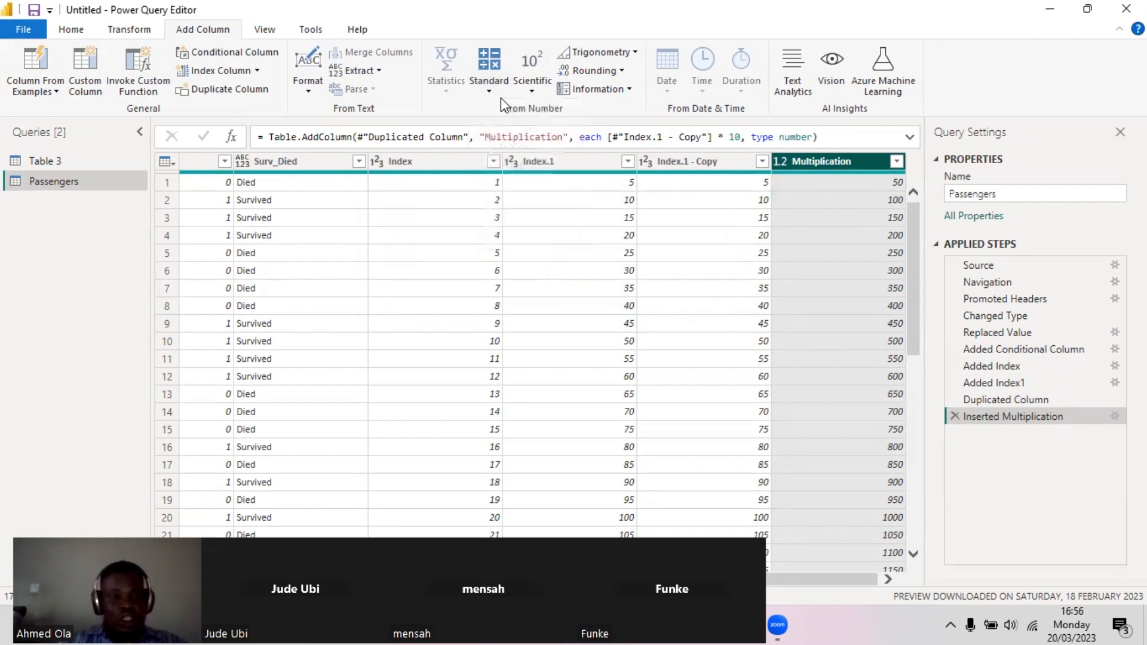
{"action": "mouse_move", "coordinate": [254, 124]}
{"action": "left_mouse_down"}
{"action": "mouse_move", "coordinate": [281, 150]}
{"action": "mouse_move", "coordinate": [412, 158]}
{"action": "mouse_move", "coordinate": [843, 151]}
{"action": "left_mouse_up"}
{"action": "key", "text": "Escape"}
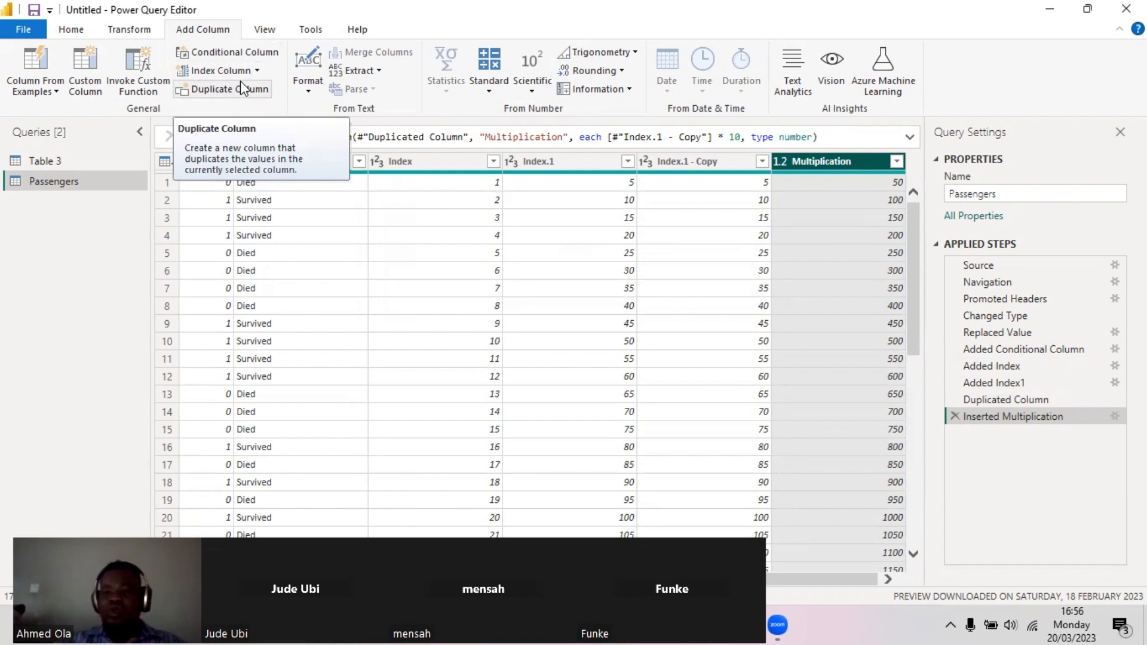
{"action": "left_click", "coordinate": [54, 91]}
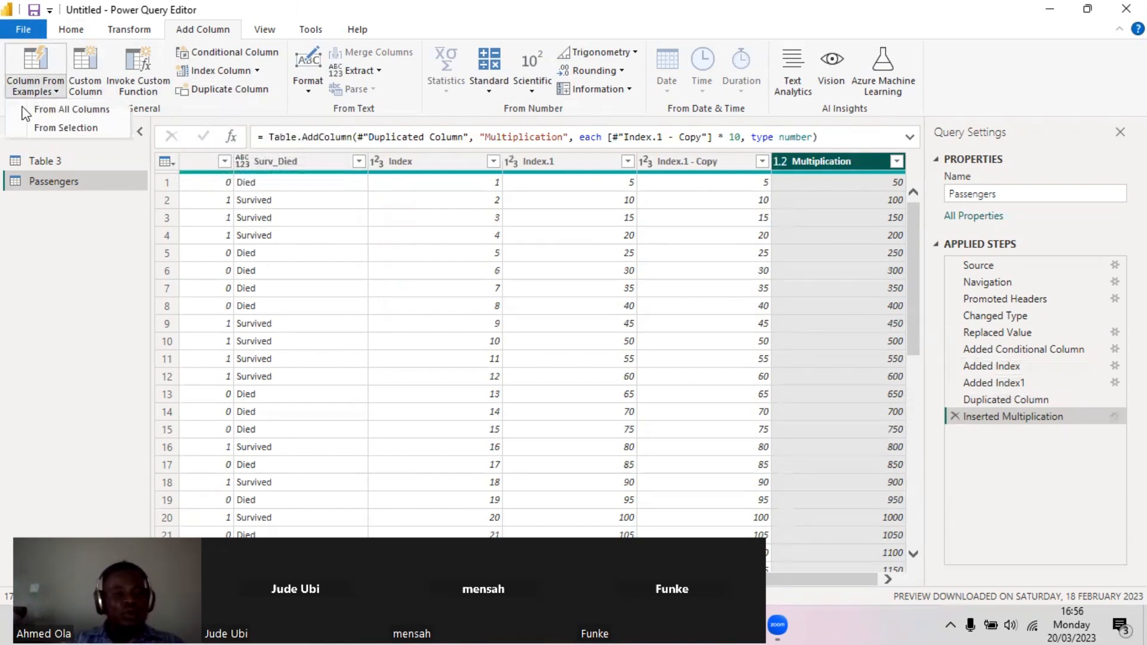
{"action": "left_click", "coordinate": [51, 470]}
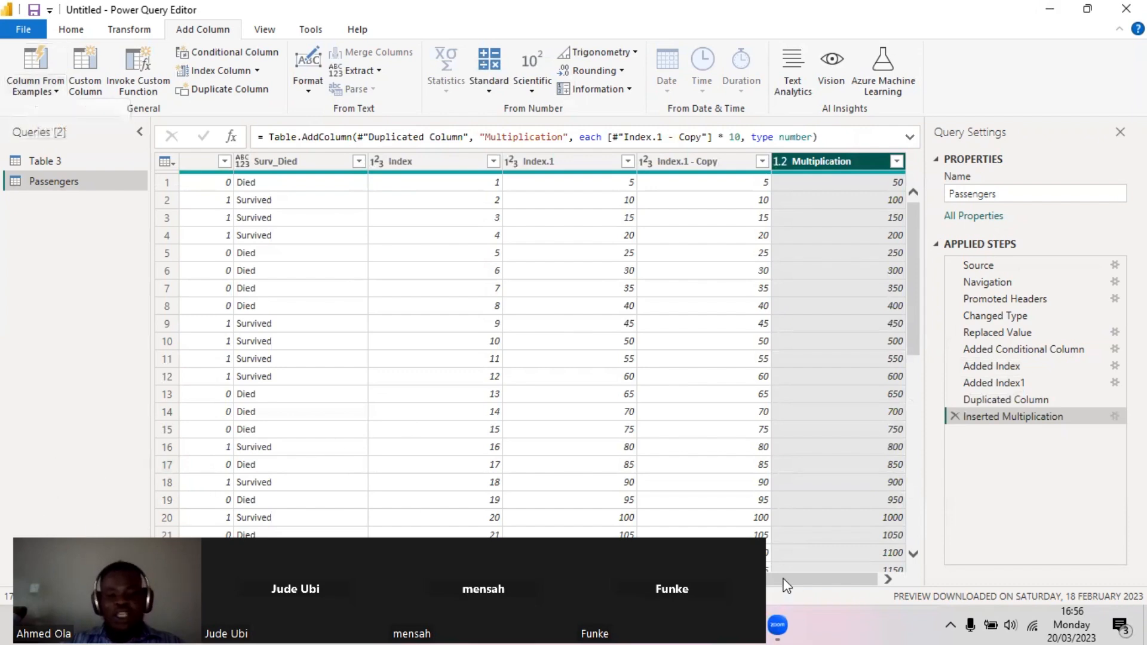
{"action": "left_click_drag", "start_coordinate": [784, 580], "coordinate": [861, 578]}
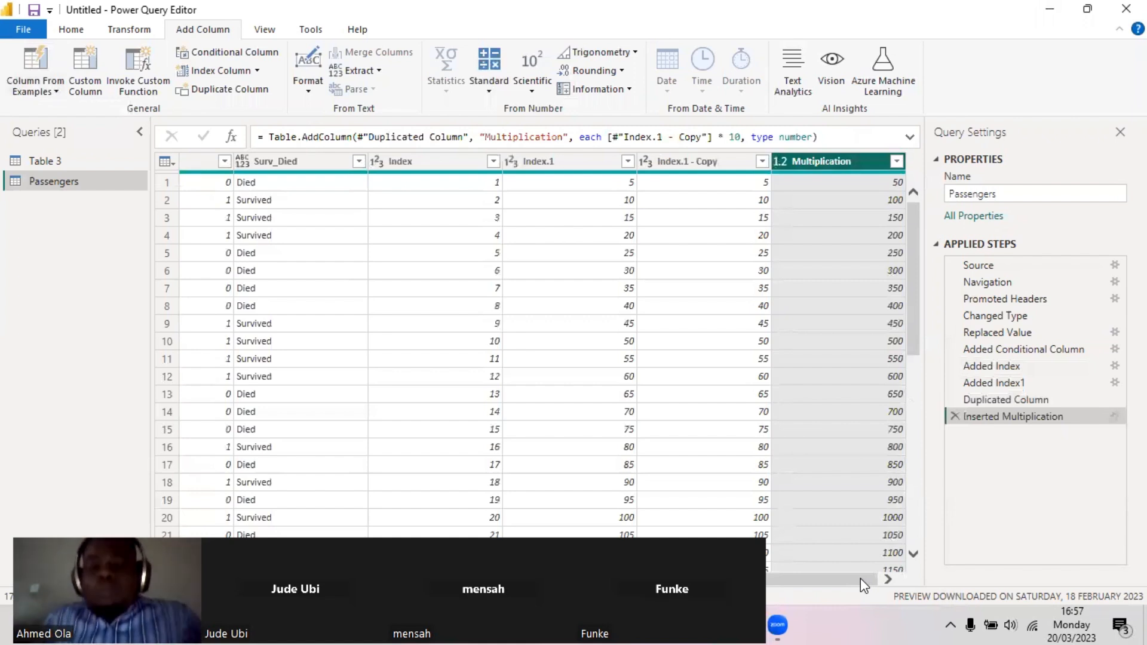
{"action": "left_click", "coordinate": [781, 624]}
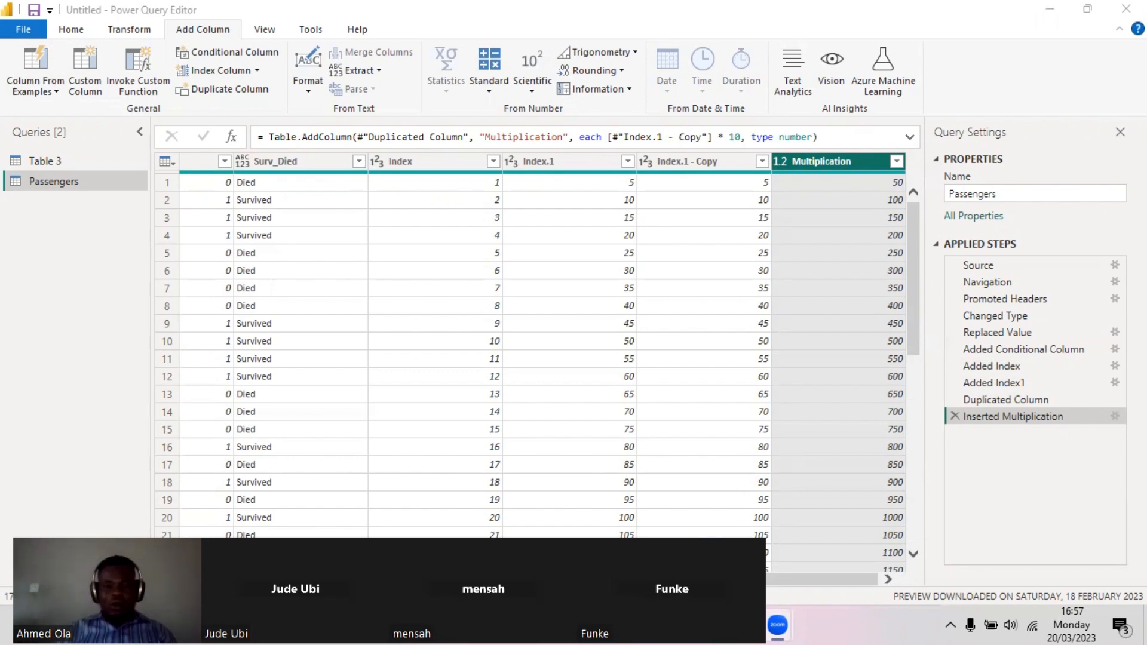
{"action": "left_click", "coordinate": [123, 331]}
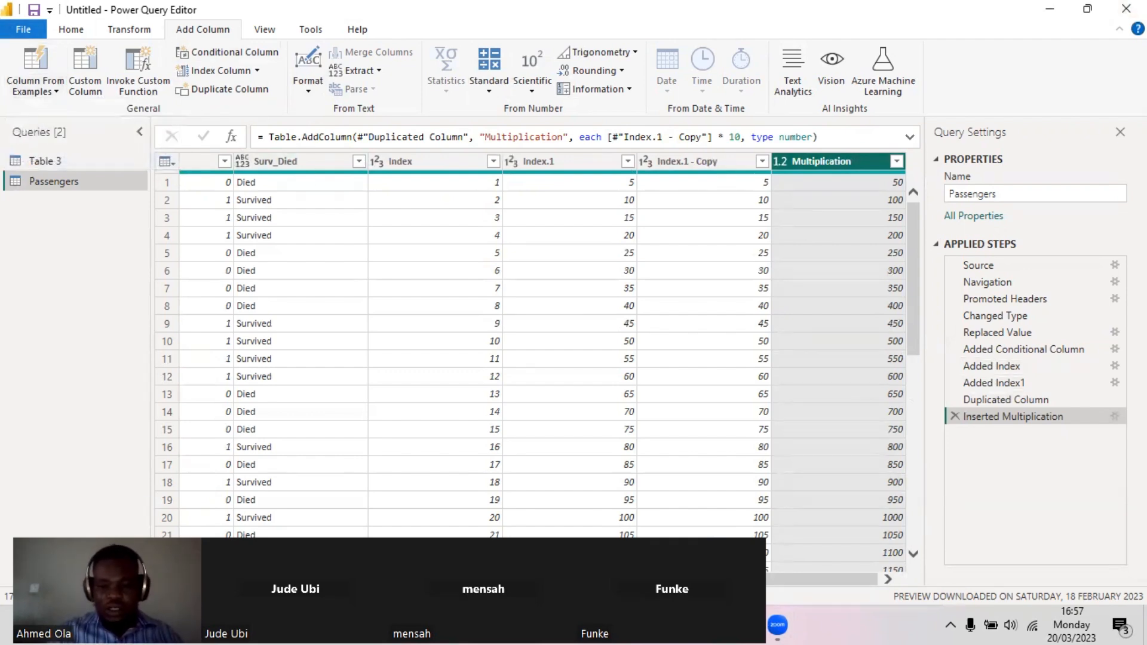
Start a column from examples based only on the selected Pclass column
{"action": "scroll", "coordinate": [292, 531], "scroll_direction": "left", "scroll_amount": 15}
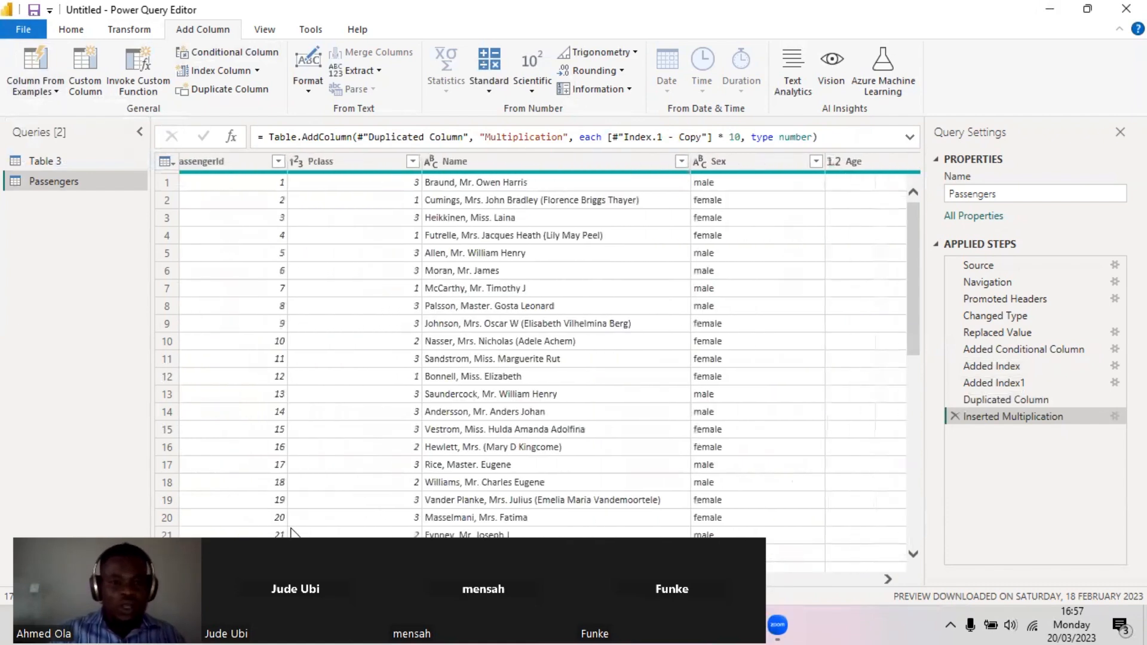
{"action": "scroll", "coordinate": [292, 532], "scroll_direction": "left", "scroll_amount": 2}
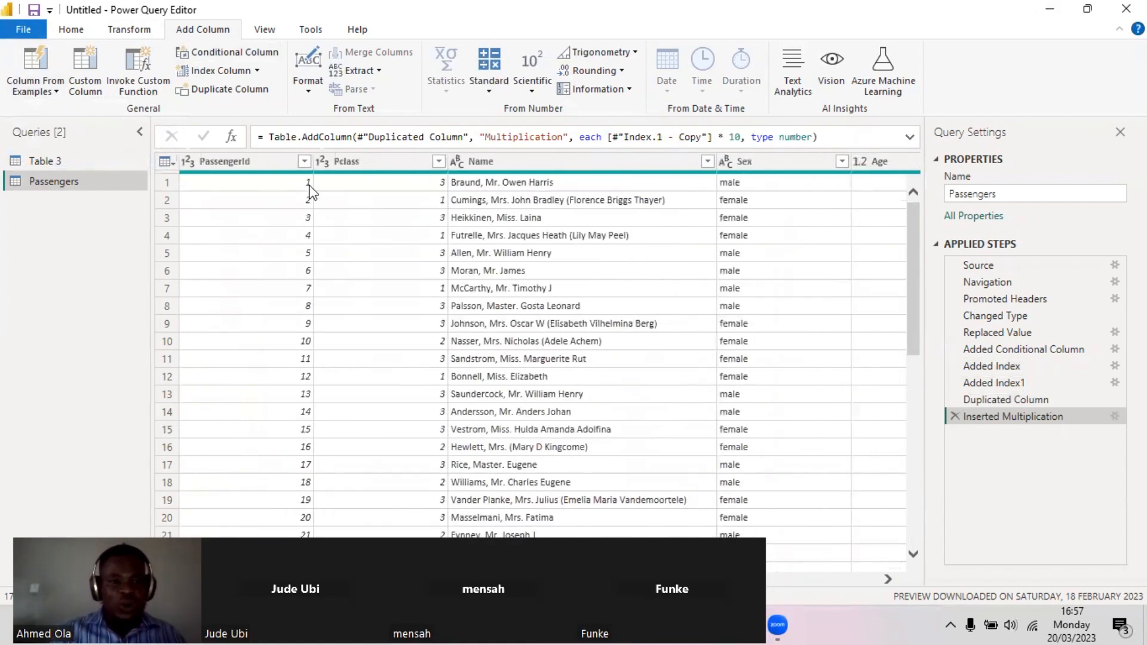
{"action": "left_click", "coordinate": [343, 162]}
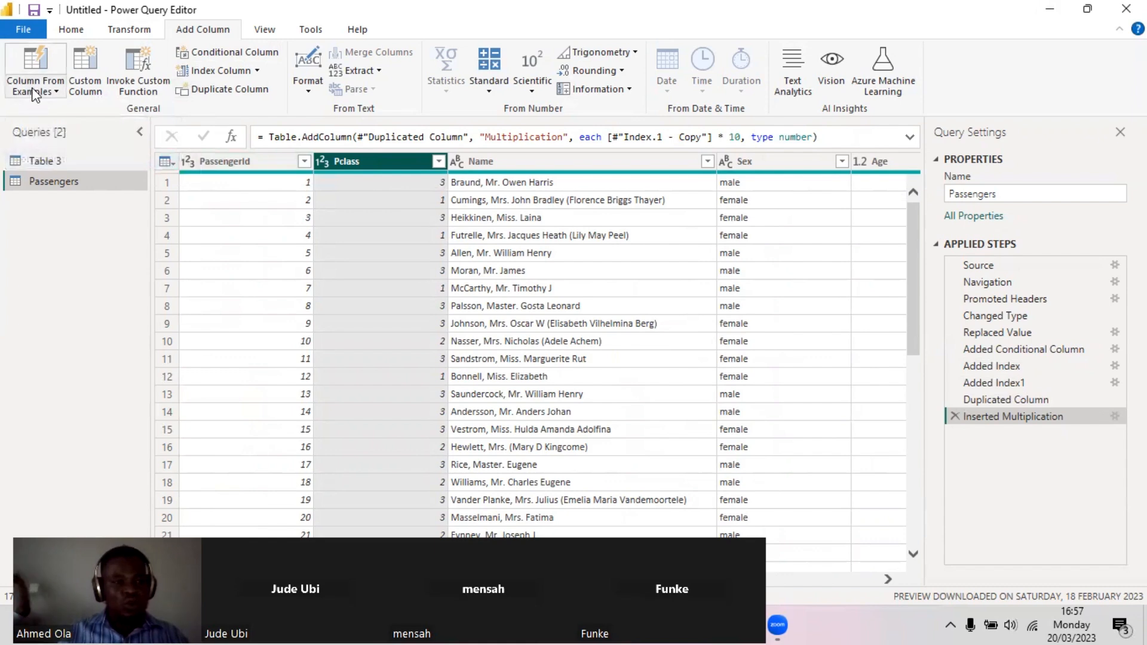
{"action": "left_click", "coordinate": [48, 91]}
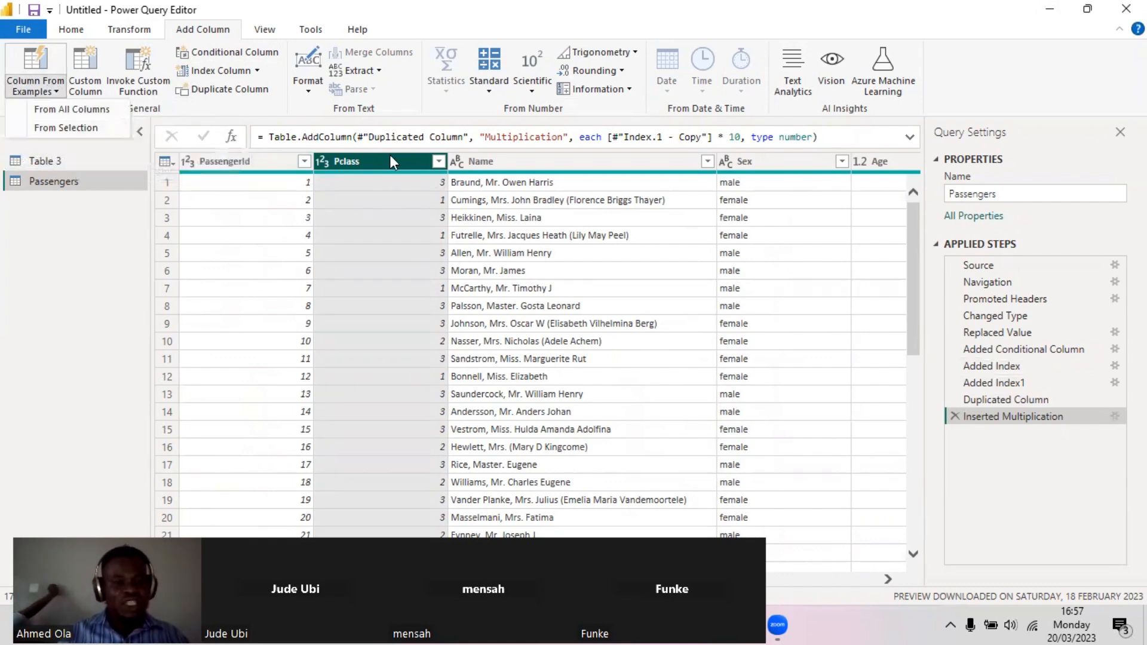
{"action": "left_click", "coordinate": [90, 127]}
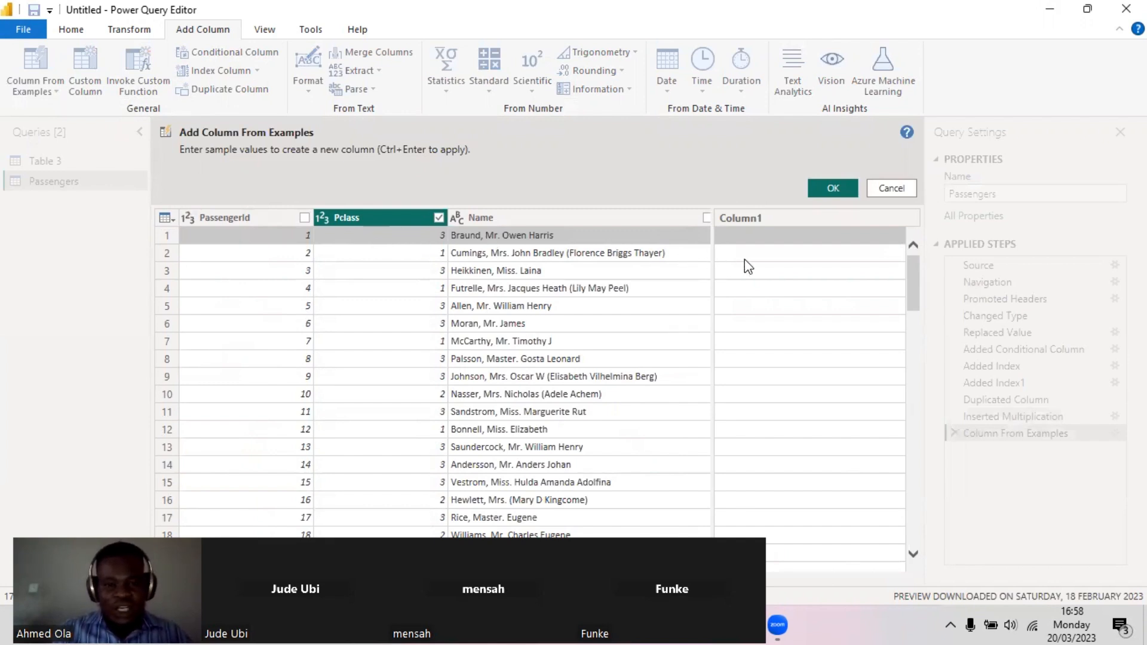
Enter "Third Class" as the sample value for row 1, where Pclass is 3
{"action": "left_click", "coordinate": [410, 241]}
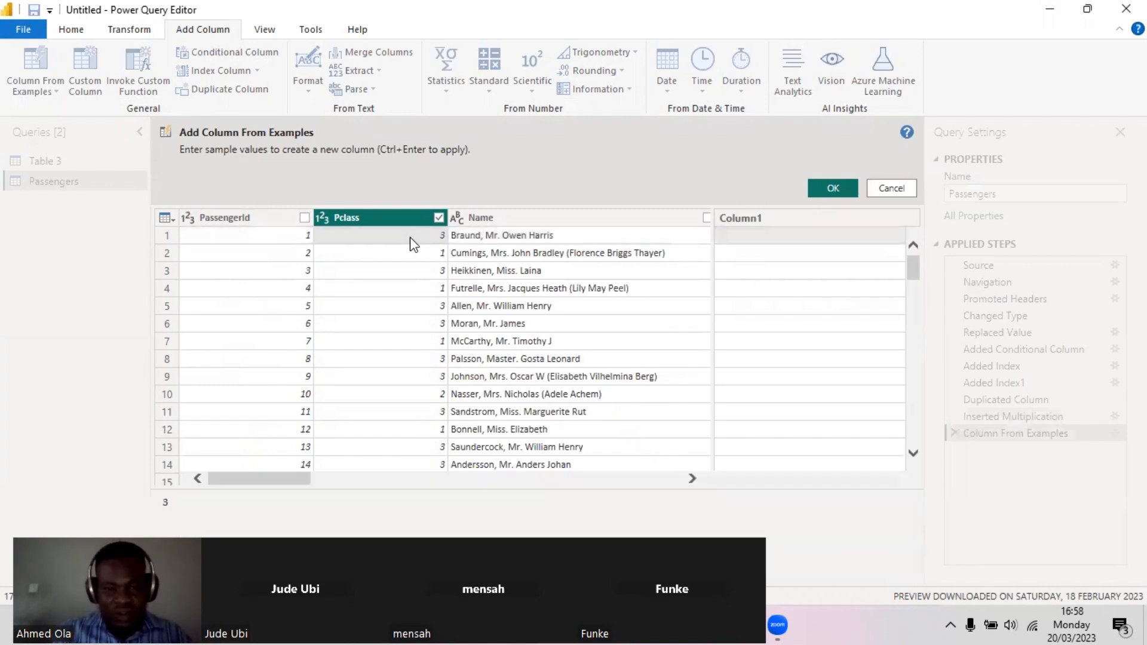
{"action": "left_click", "coordinate": [743, 238]}
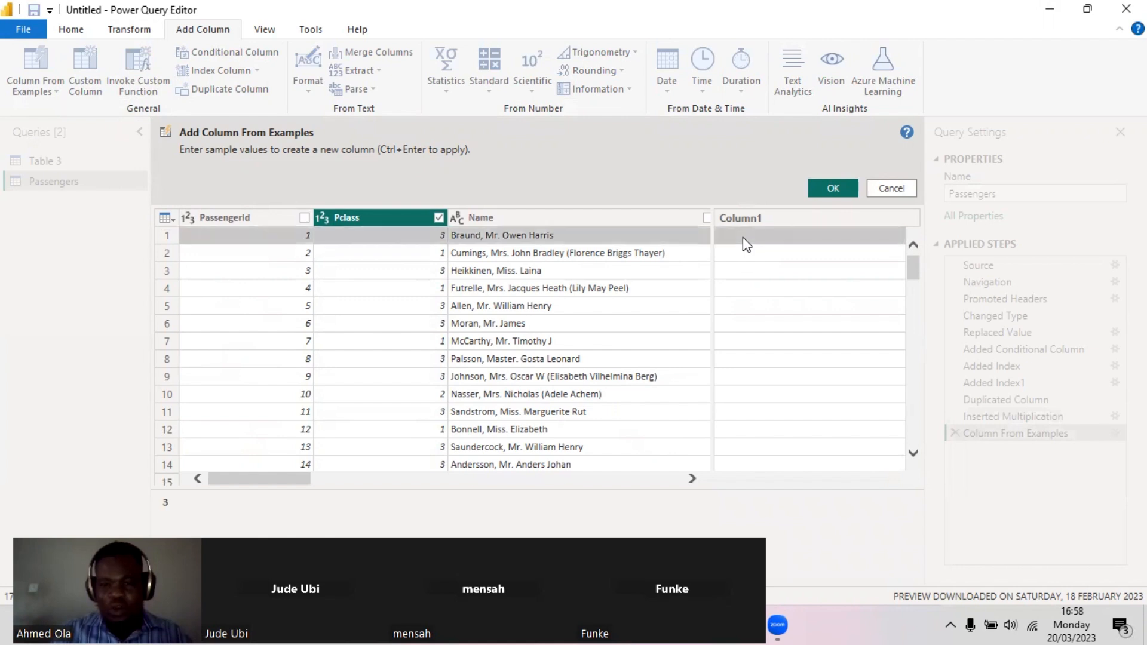
{"action": "left_click", "coordinate": [743, 234]}
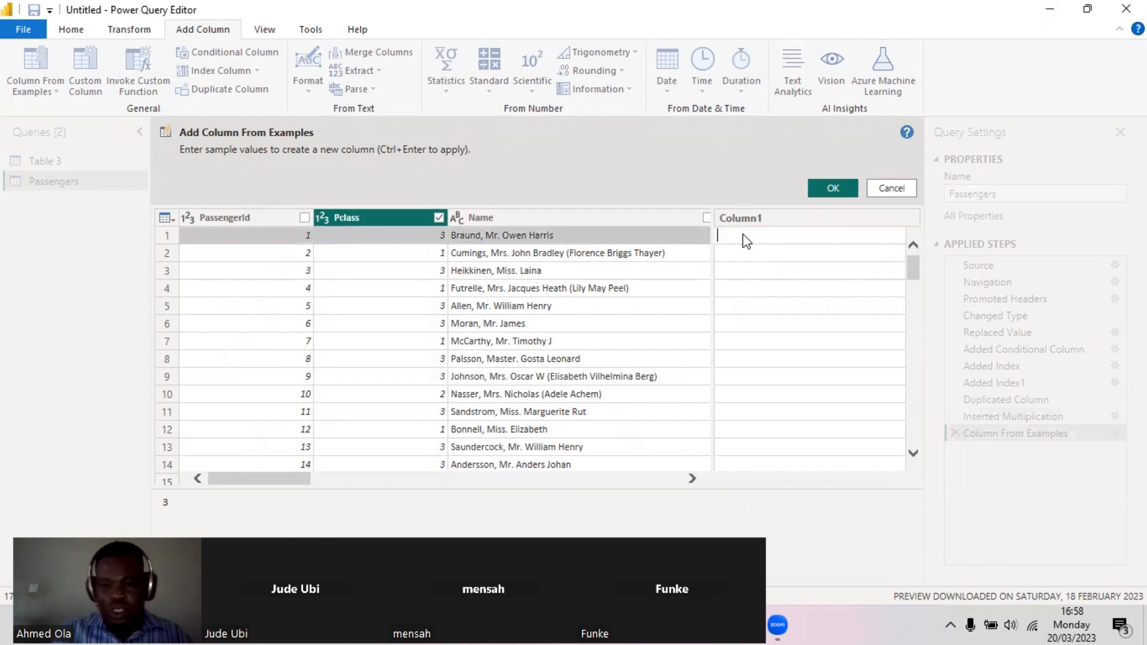
{"action": "type", "text": "Third"}
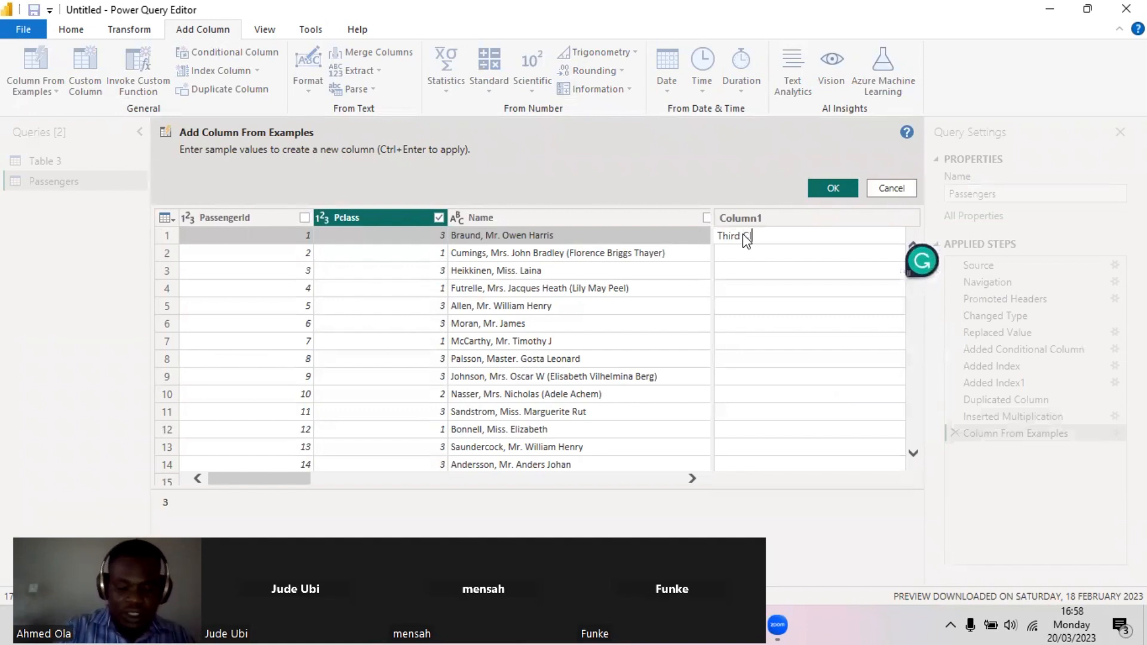
{"action": "type", "text": " Class"}
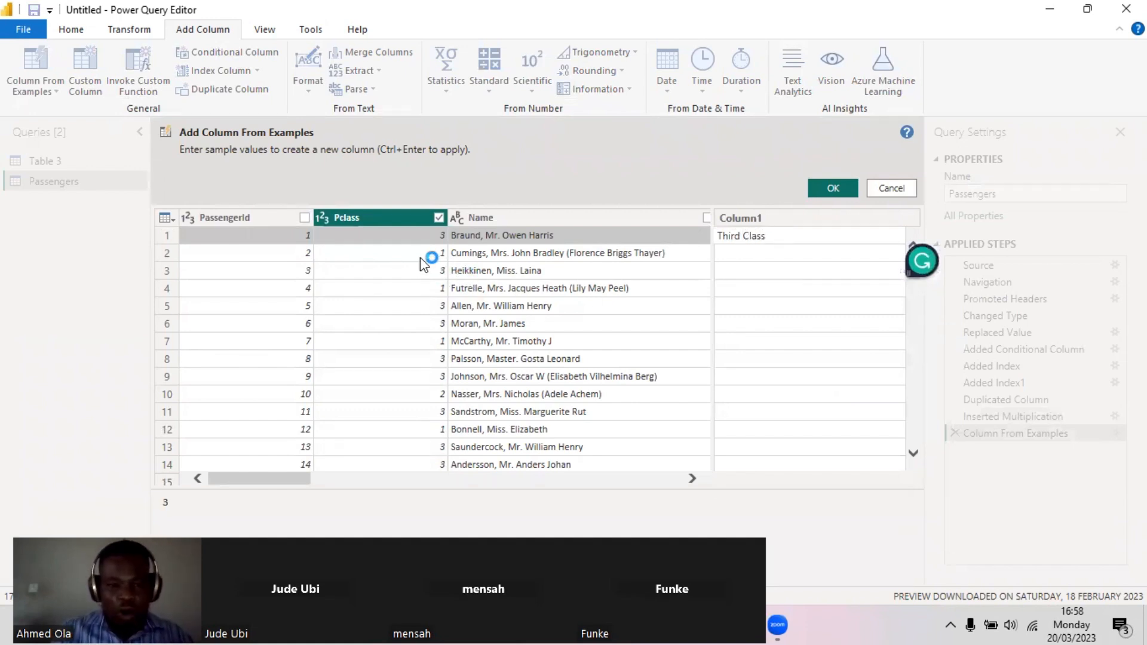
Enter "First Class" as the sample value for row 2, where Pclass is 1
{"action": "left_click", "coordinate": [422, 253]}
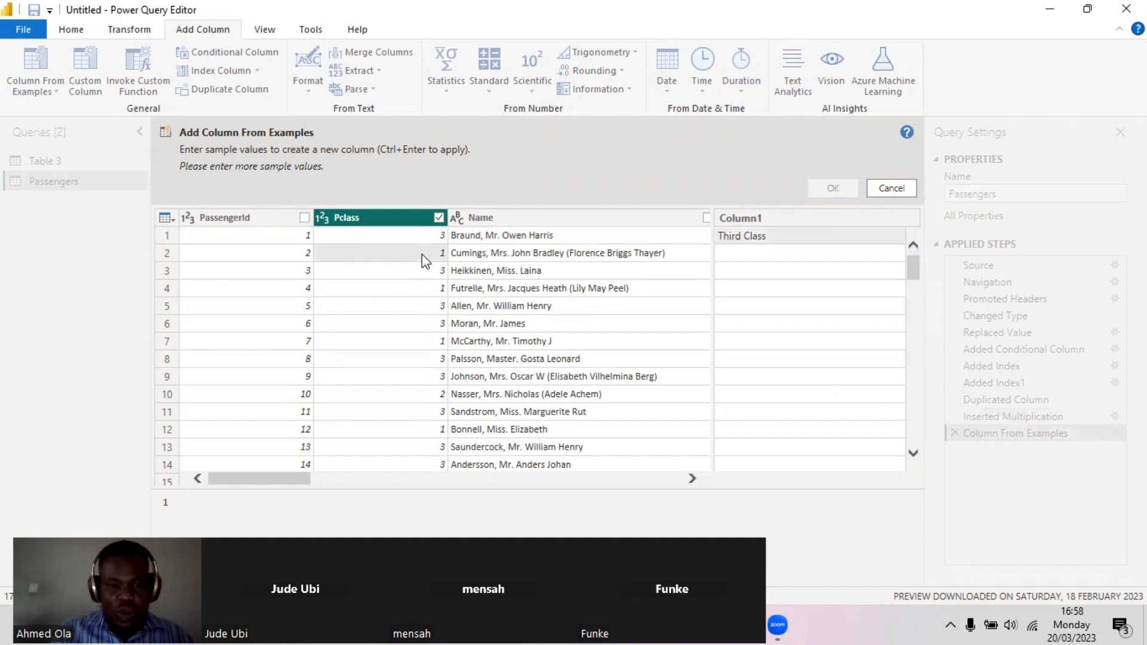
{"action": "left_click", "coordinate": [735, 253]}
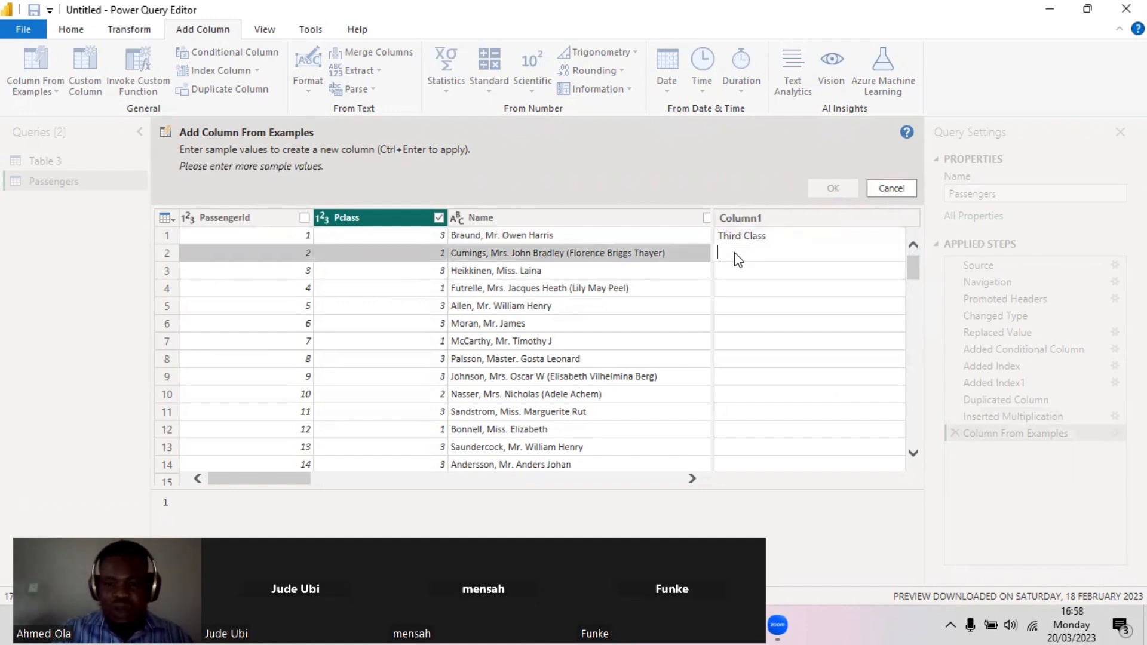
{"action": "type", "text": "F"}
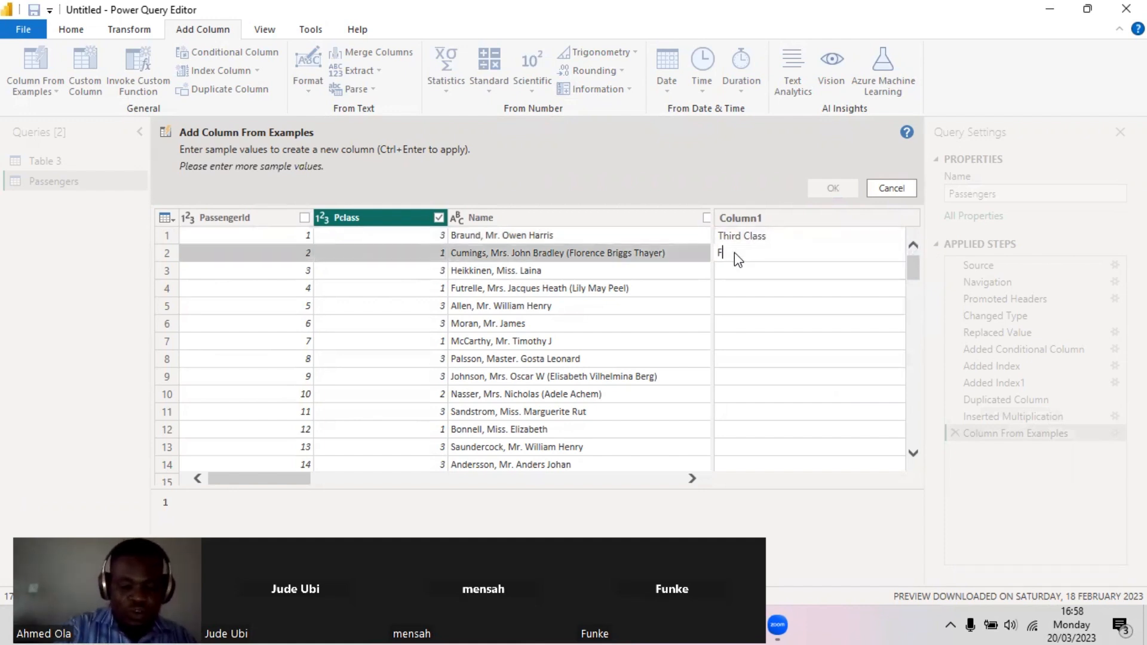
{"action": "type", "text": "irst Class"}
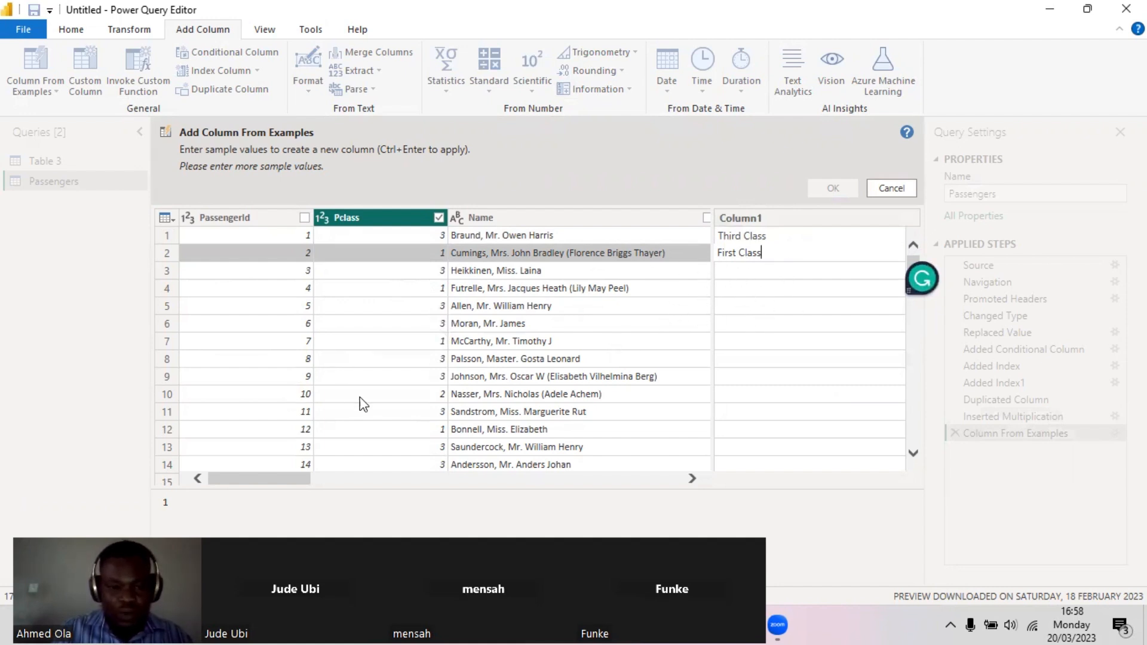
Enter "Second Class" as the sample value for row 10, where Pclass is 2, and create the column from the examples
{"action": "left_click", "coordinate": [431, 396]}
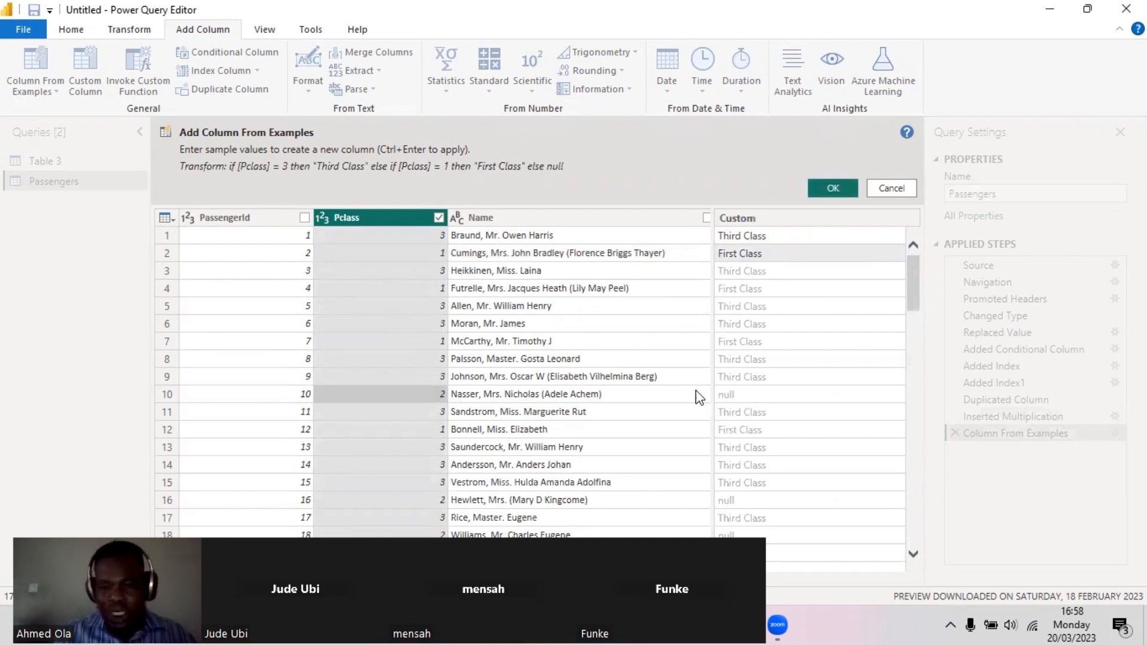
{"action": "left_click", "coordinate": [729, 396]}
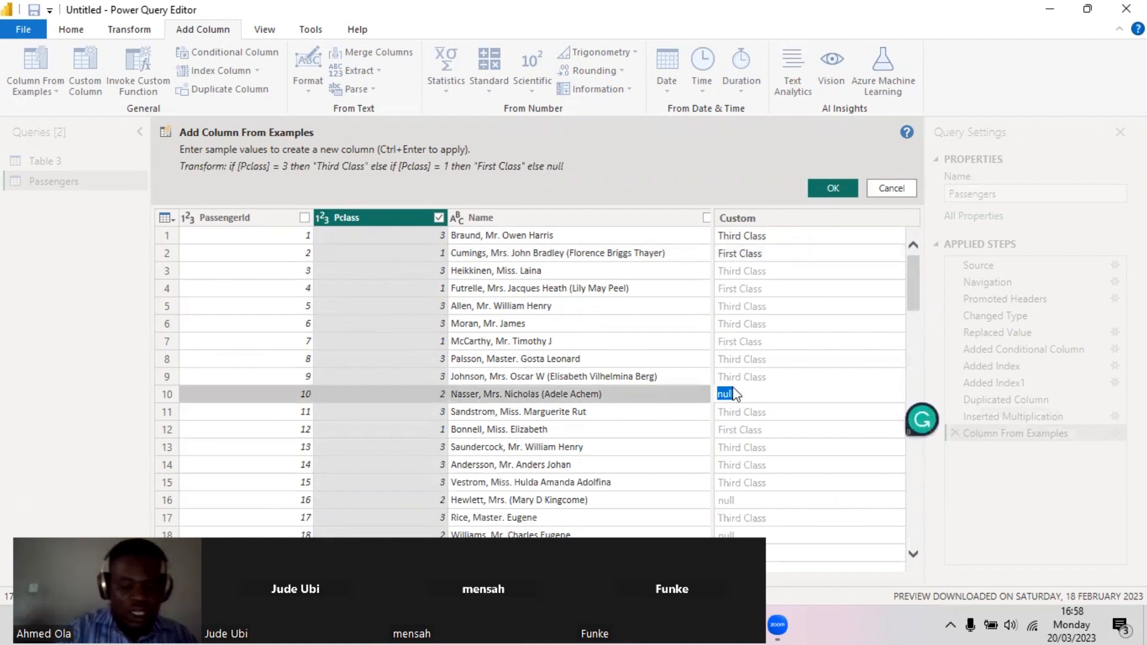
{"action": "type", "text": "Second "}
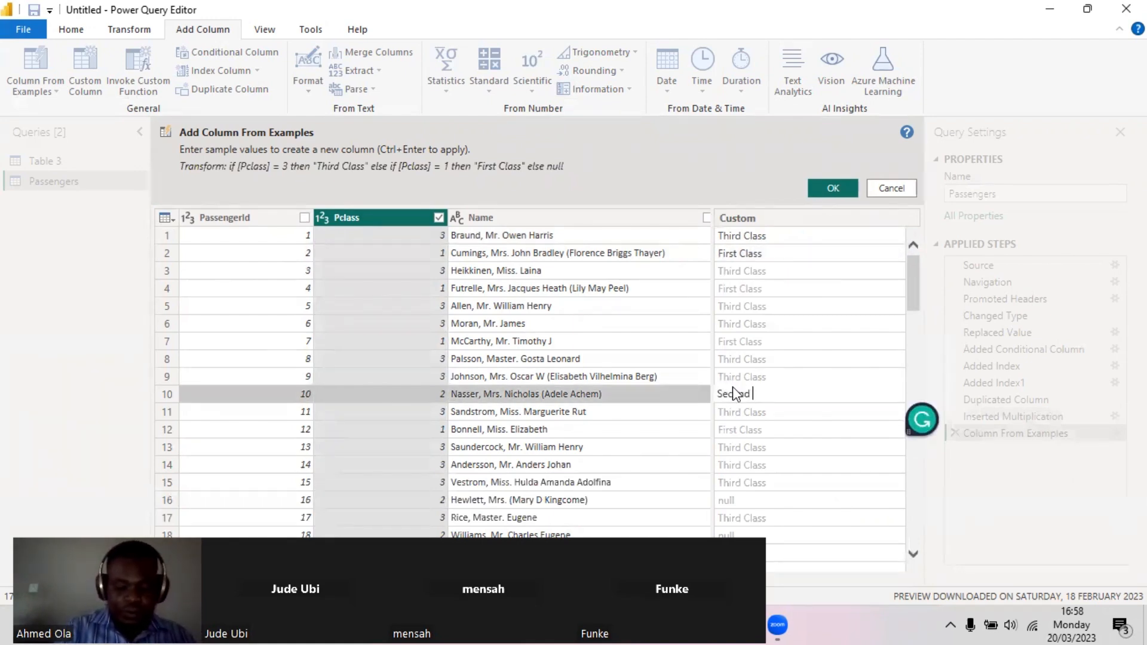
{"action": "type", "text": "Class"}
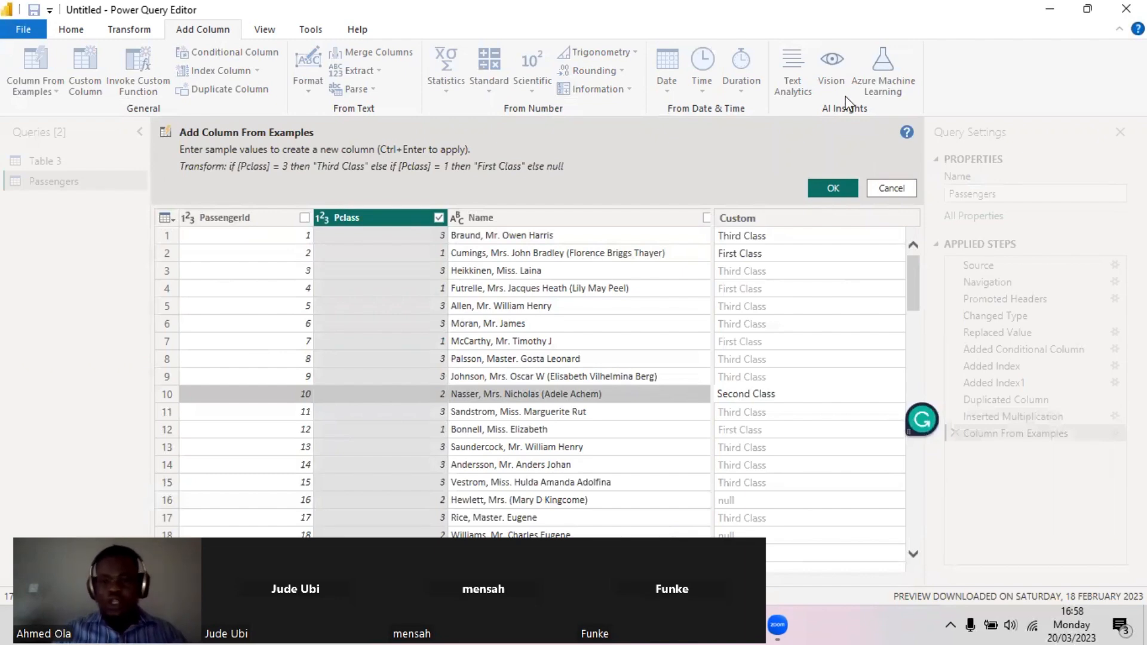
{"action": "left_click", "coordinate": [835, 188]}
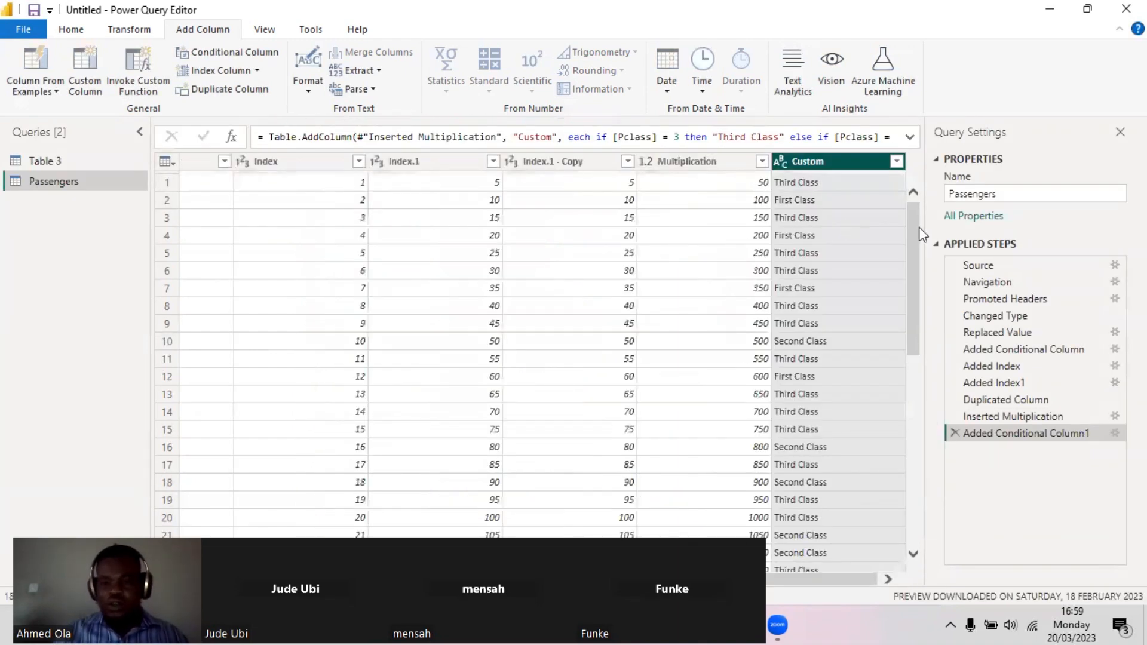
Review the full formula generated for the Custom column and hide the list of queries to widen the table
{"action": "left_click_drag", "start_coordinate": [912, 238], "coordinate": [923, 209]}
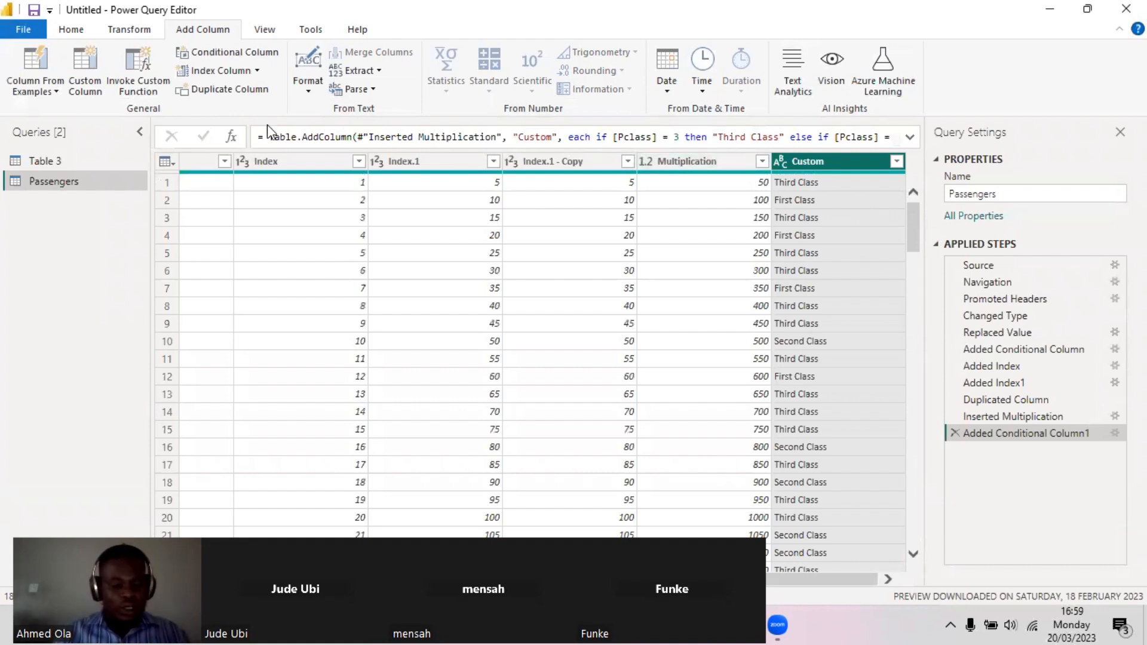
{"action": "mouse_move", "coordinate": [256, 127]}
{"action": "left_mouse_down"}
{"action": "mouse_move", "coordinate": [303, 153]}
{"action": "mouse_move", "coordinate": [924, 158]}
{"action": "left_mouse_up"}
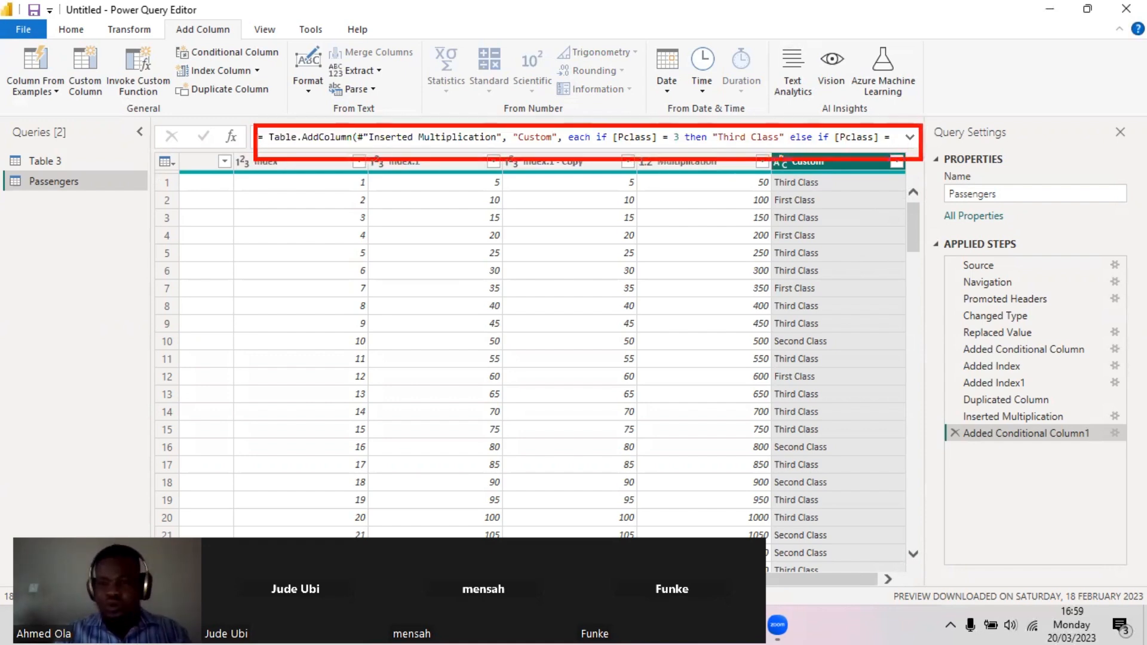
{"action": "left_click", "coordinate": [911, 139]}
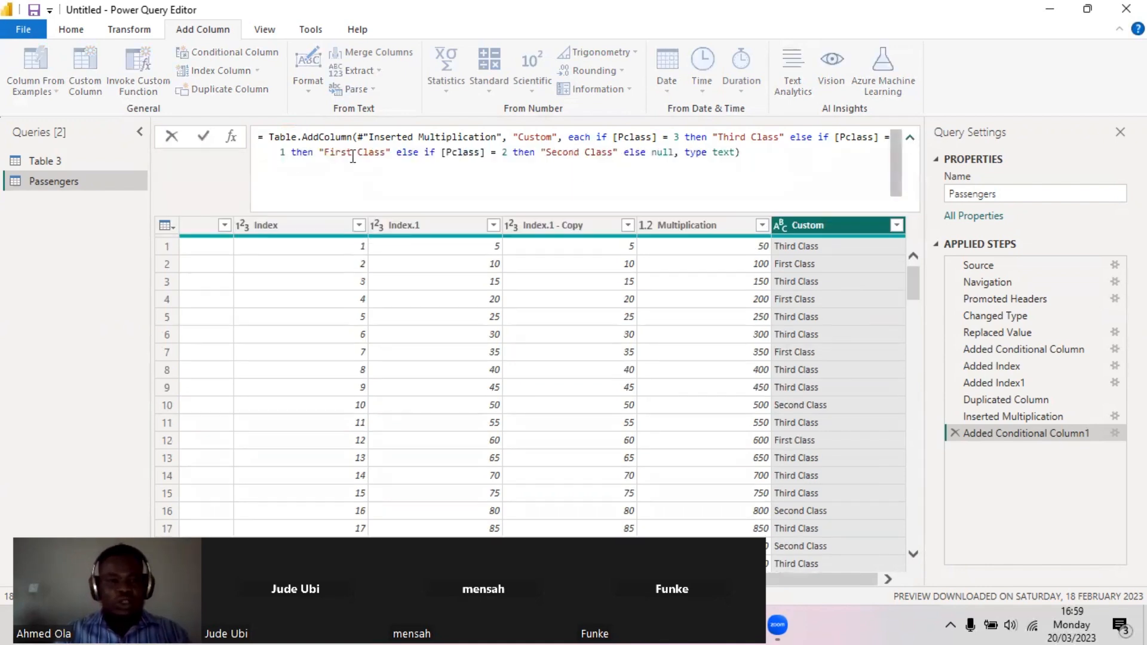
{"action": "left_click", "coordinate": [203, 141]}
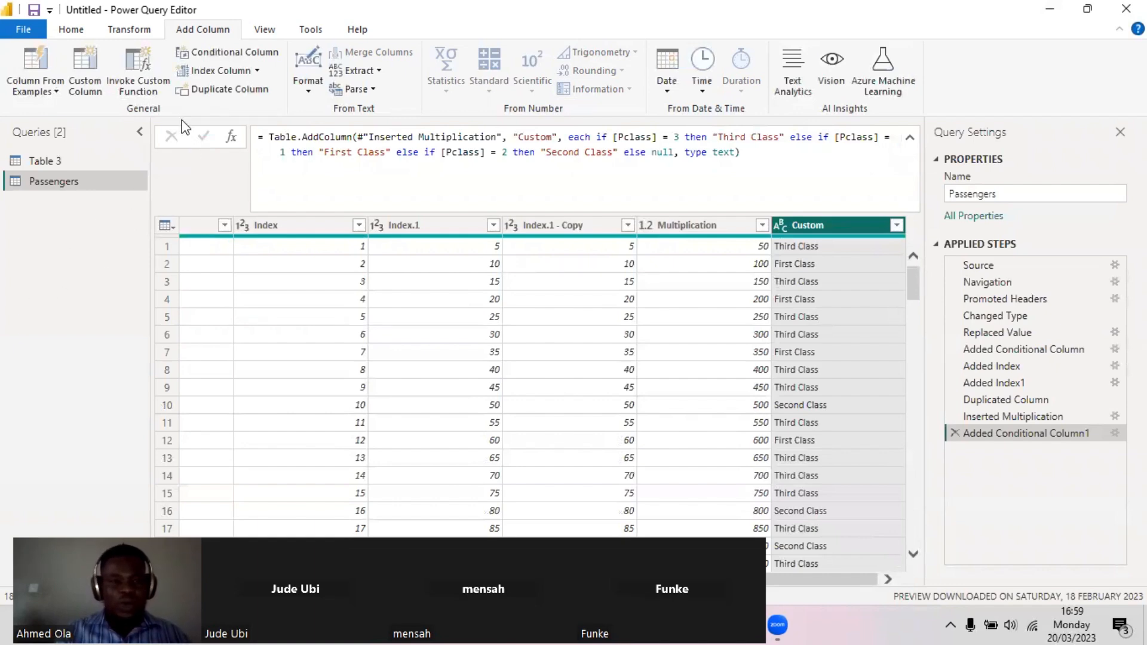
{"action": "left_click", "coordinate": [141, 132]}
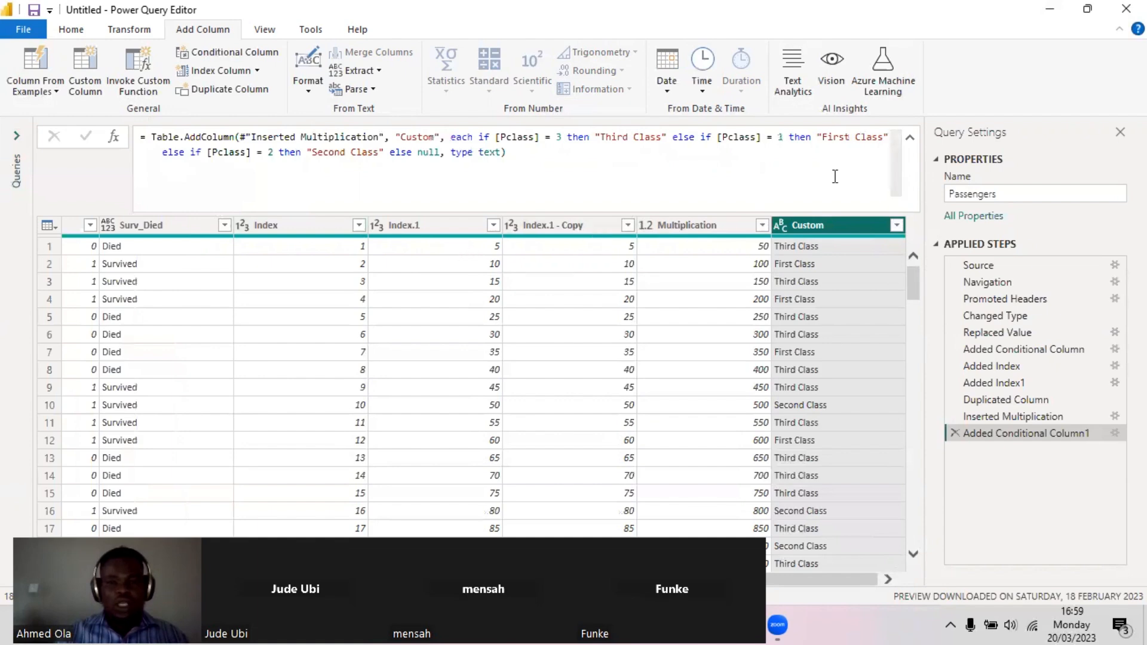
{"action": "left_click", "coordinate": [908, 138]}
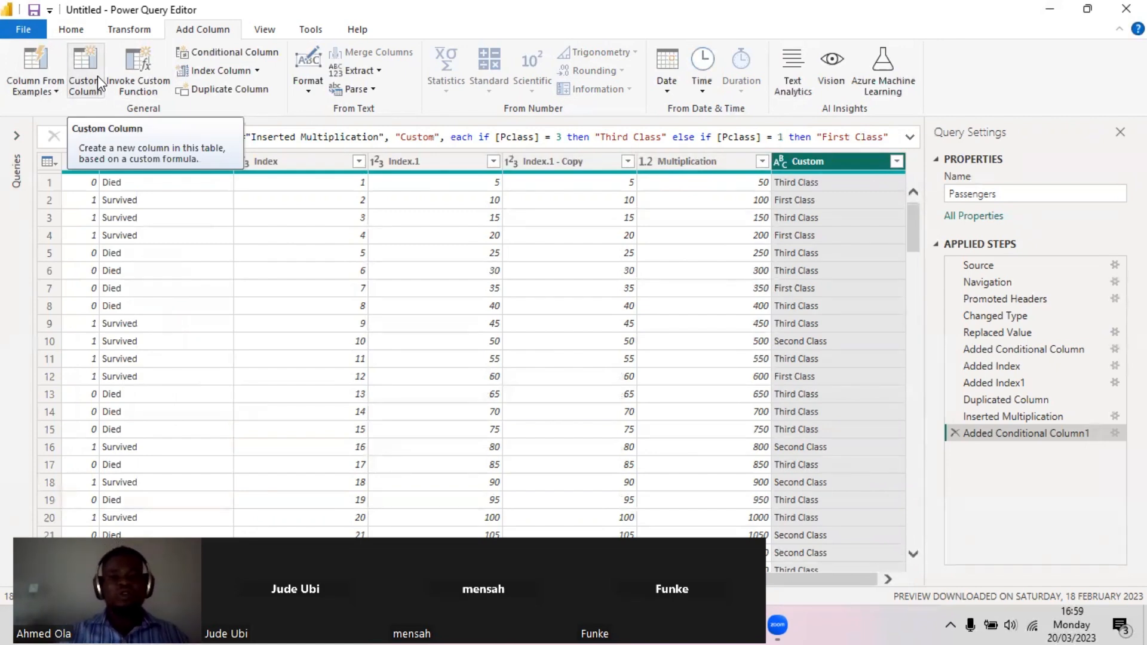
Examine the original columns of the Passengers table, from PassengerId, Pclass, Name, Sex and Age through to SibSp and Parch
{"action": "left_click_drag", "start_coordinate": [657, 579], "coordinate": [89, 534]}
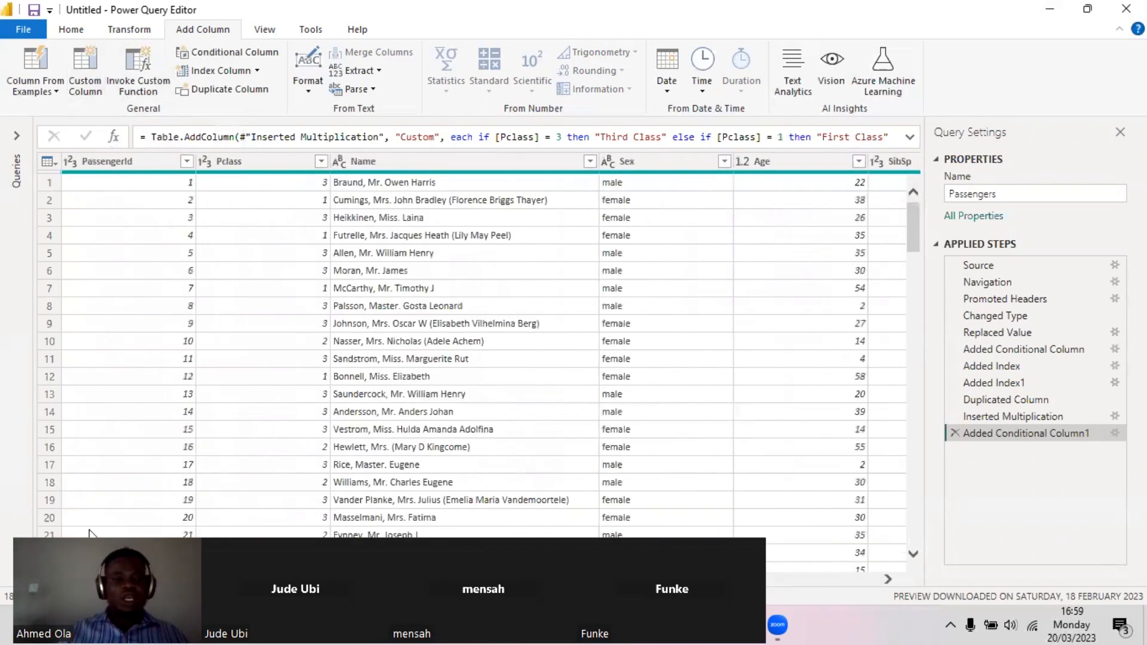
{"action": "left_click", "coordinate": [152, 156]}
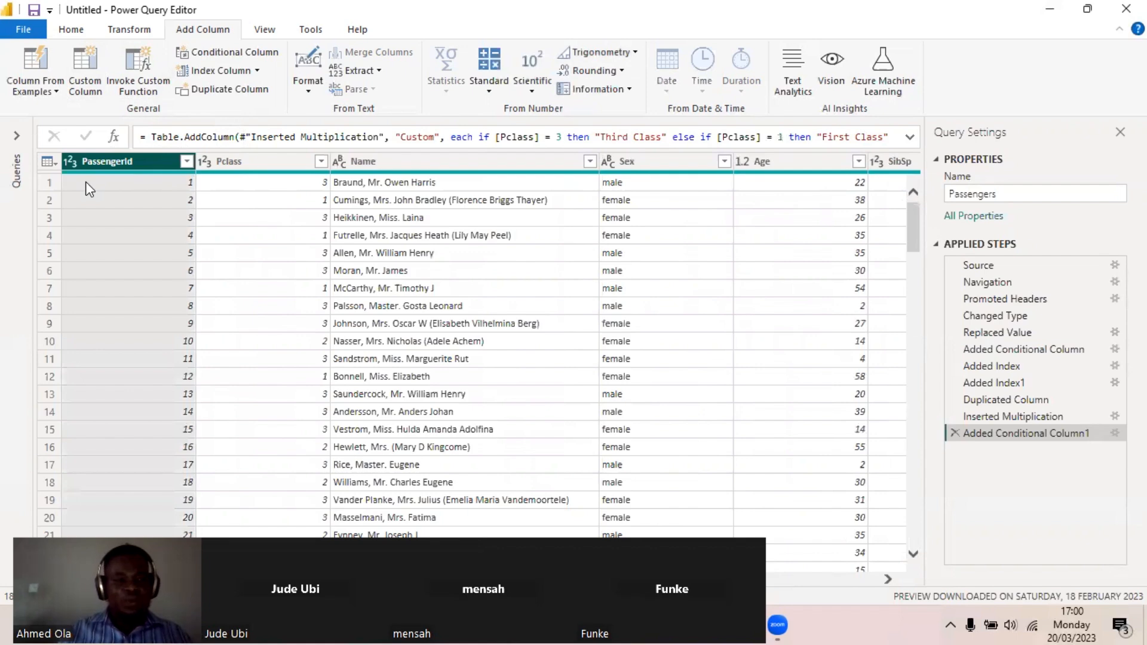
{"action": "left_click", "coordinate": [228, 162]}
{"action": "left_click", "coordinate": [157, 189]}
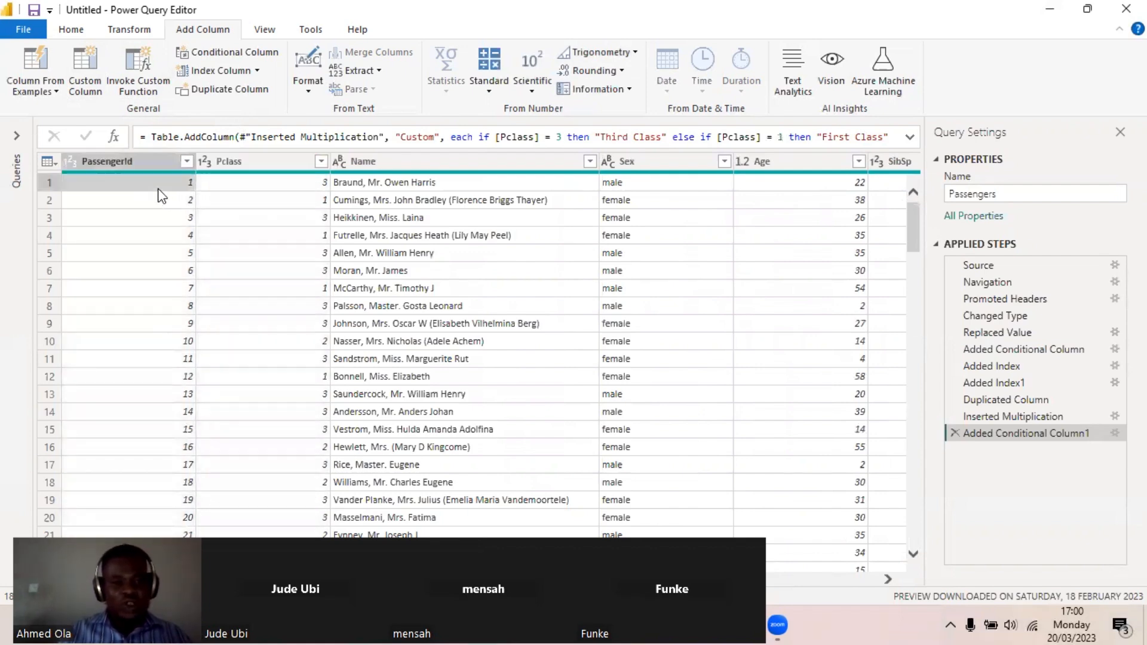
{"action": "left_click", "coordinate": [316, 178]}
{"action": "left_click", "coordinate": [384, 184]}
{"action": "left_click", "coordinate": [680, 186]}
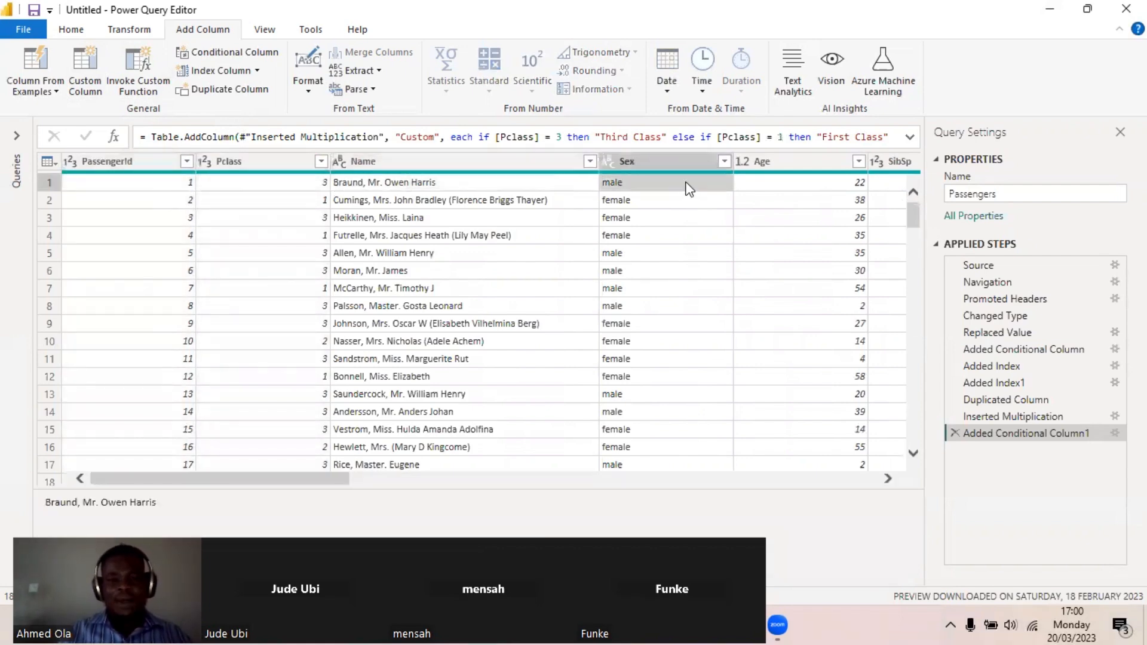
{"action": "left_click", "coordinate": [786, 184]}
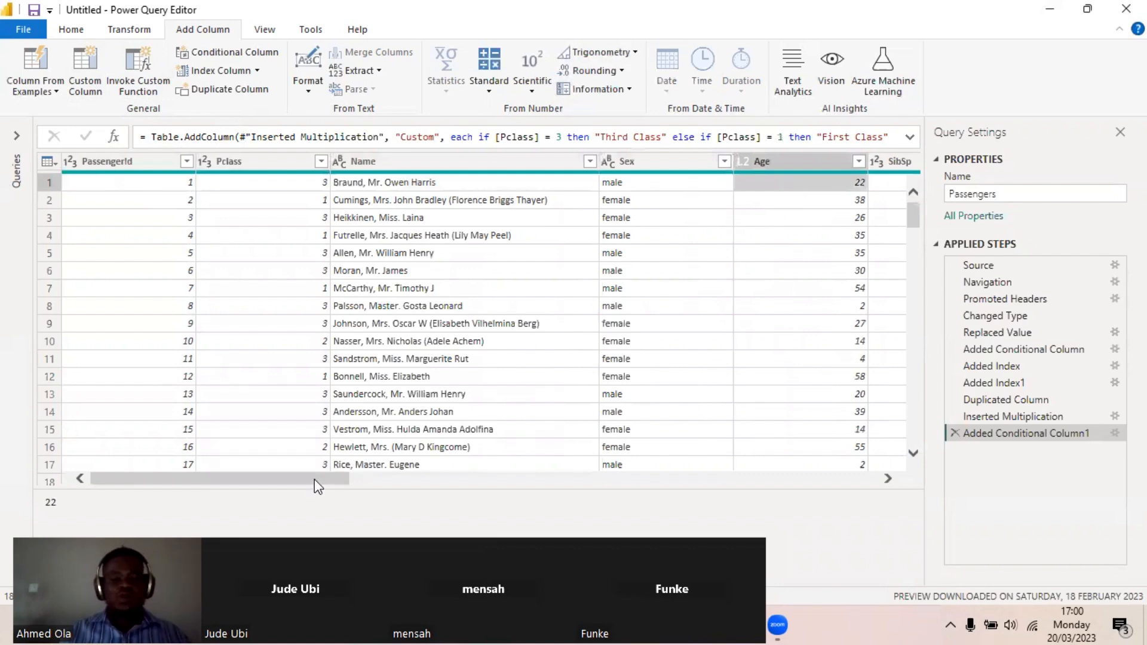
{"action": "left_click_drag", "start_coordinate": [314, 481], "coordinate": [231, 478]}
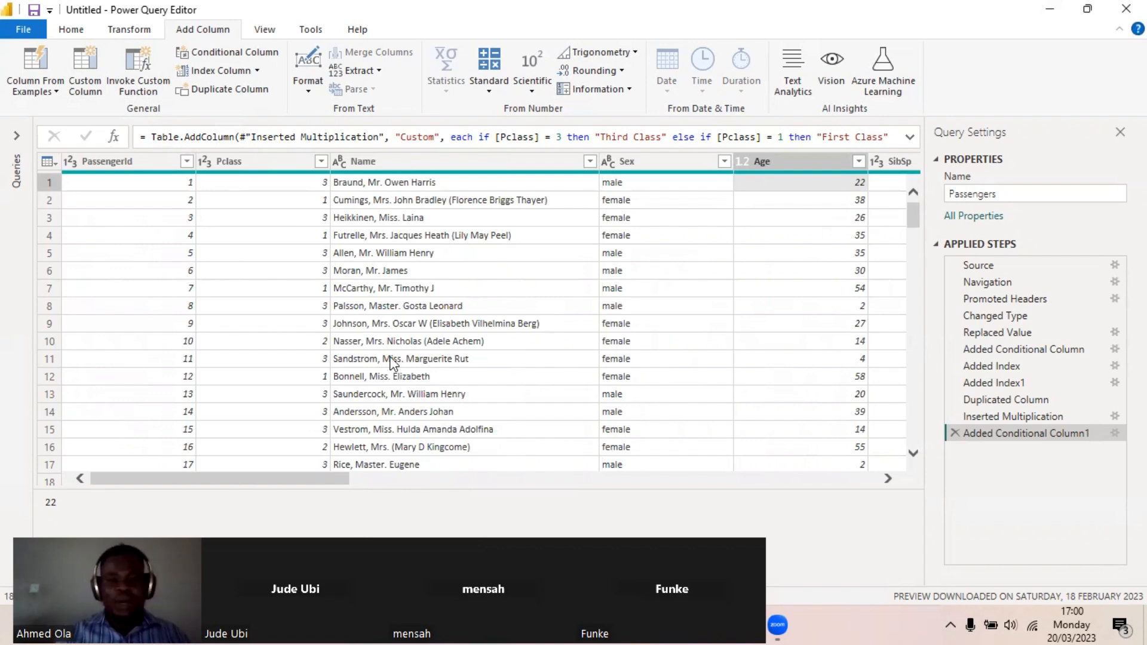
{"action": "left_click_drag", "start_coordinate": [304, 478], "coordinate": [437, 481]}
{"action": "left_click", "coordinate": [518, 155]}
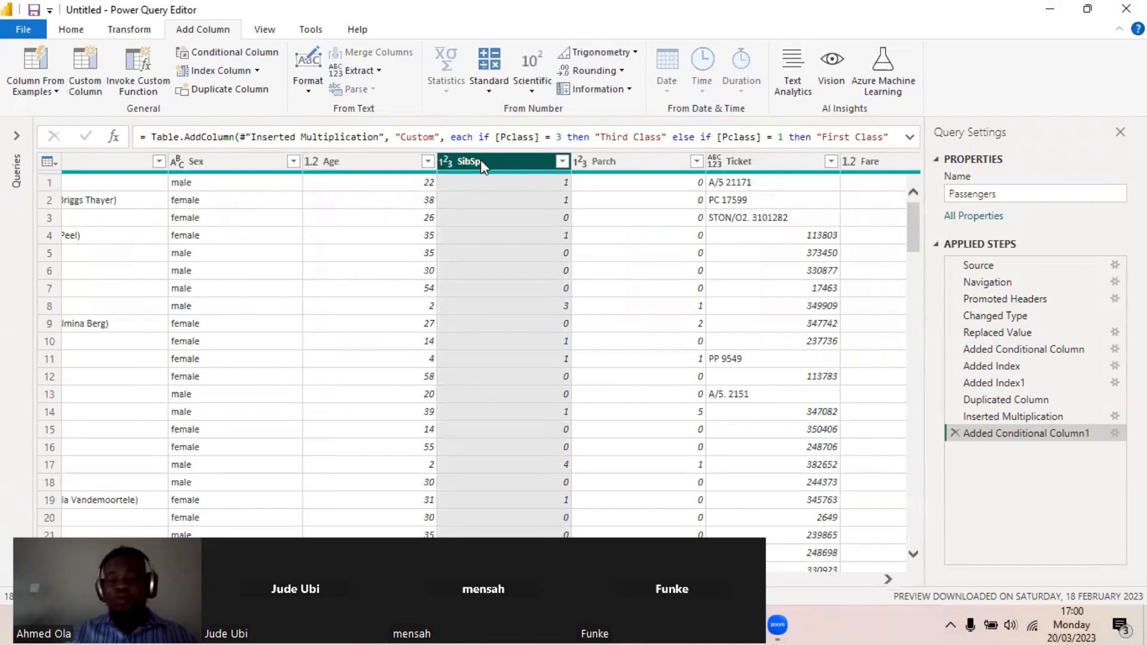
{"action": "left_click", "coordinate": [626, 163]}
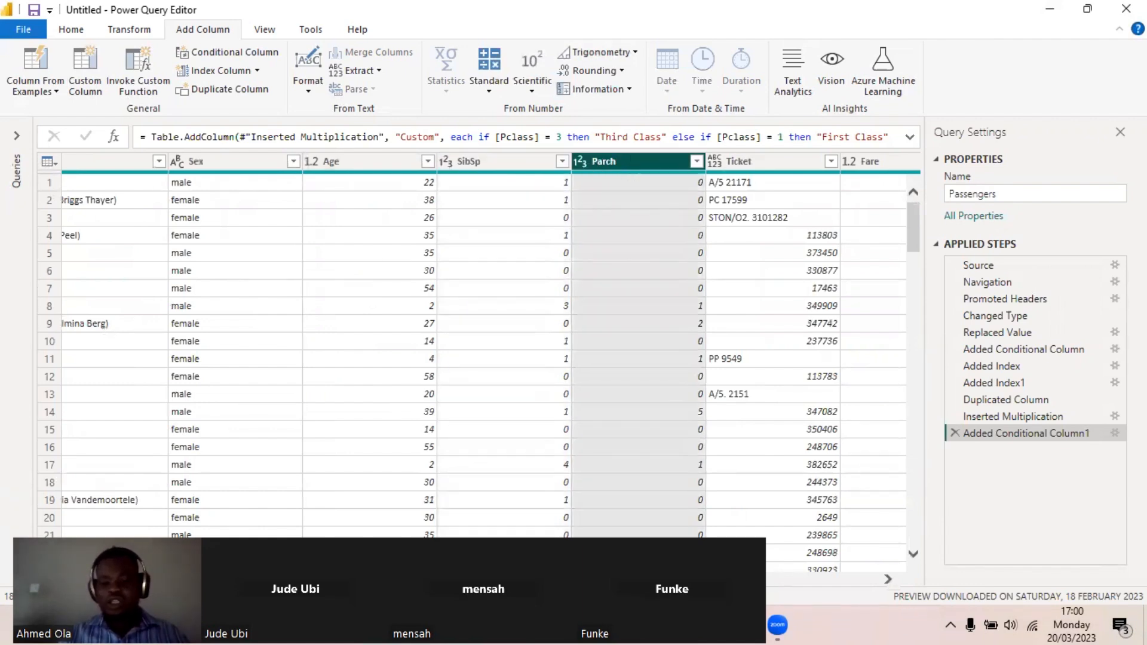
Switch to the Titanic Data workbook in Excel, read the explanations of SibSp and Parch, and return to Power Query Editor
{"action": "key", "text": "alt+Tab"}
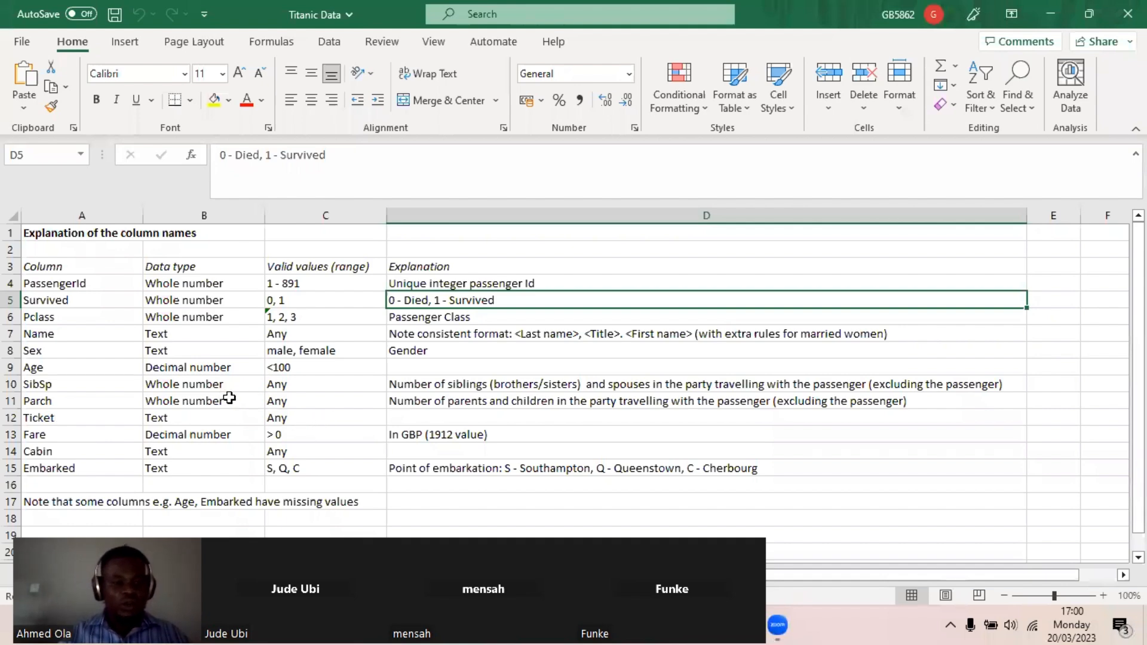
{"action": "left_click", "coordinate": [404, 387]}
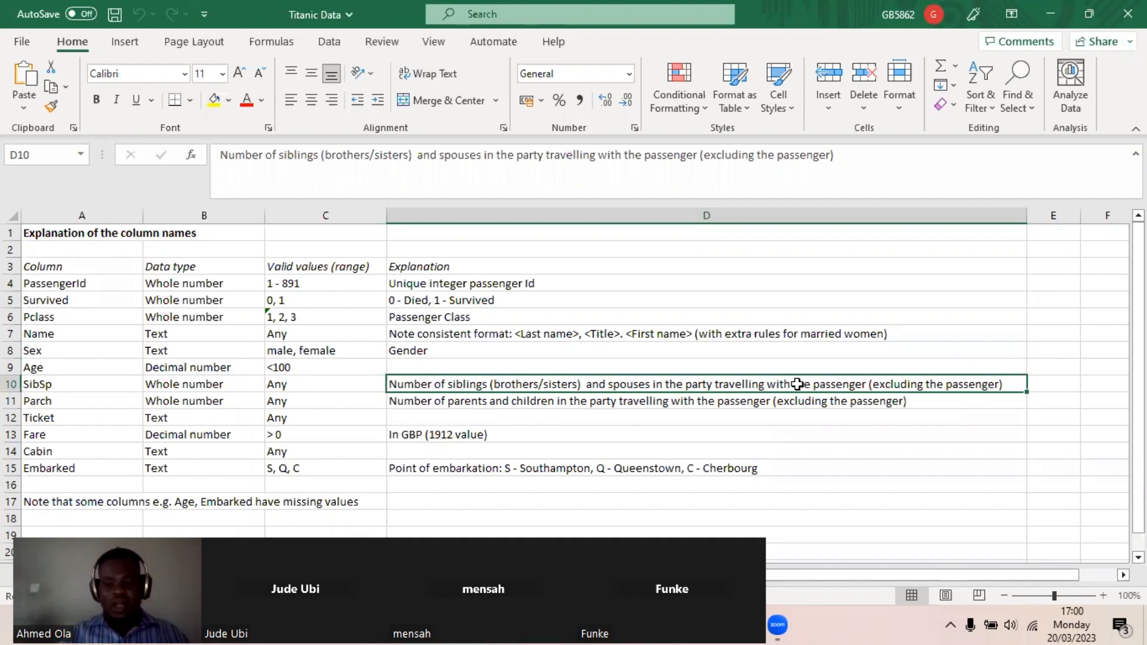
{"action": "left_click", "coordinate": [460, 409]}
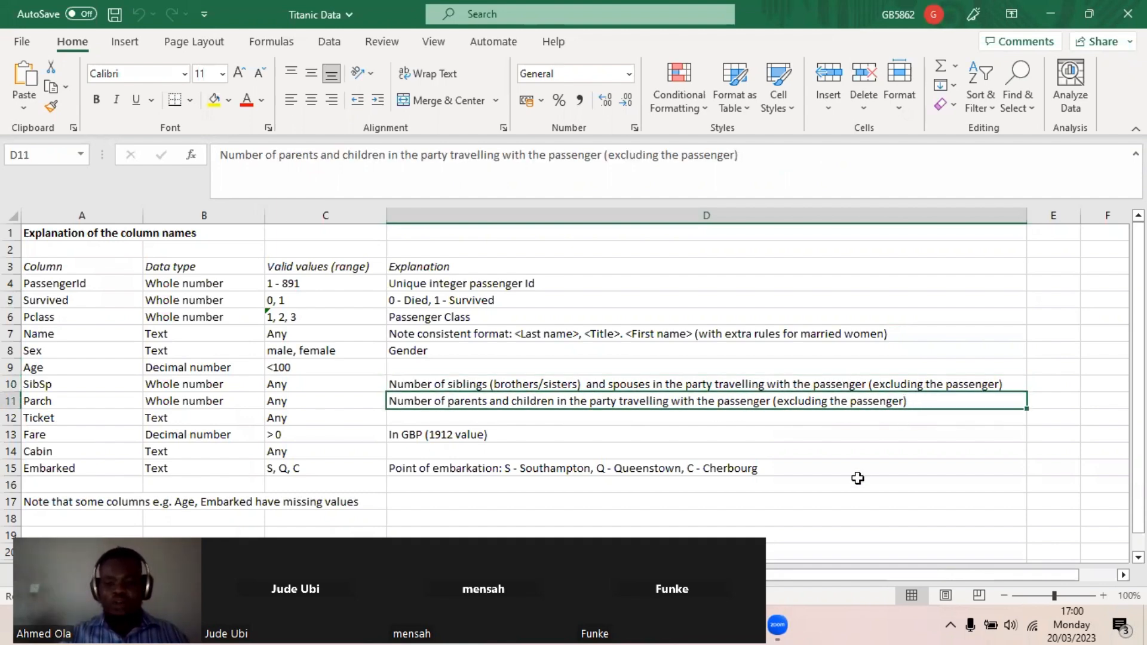
{"action": "left_click", "coordinate": [706, 625]}
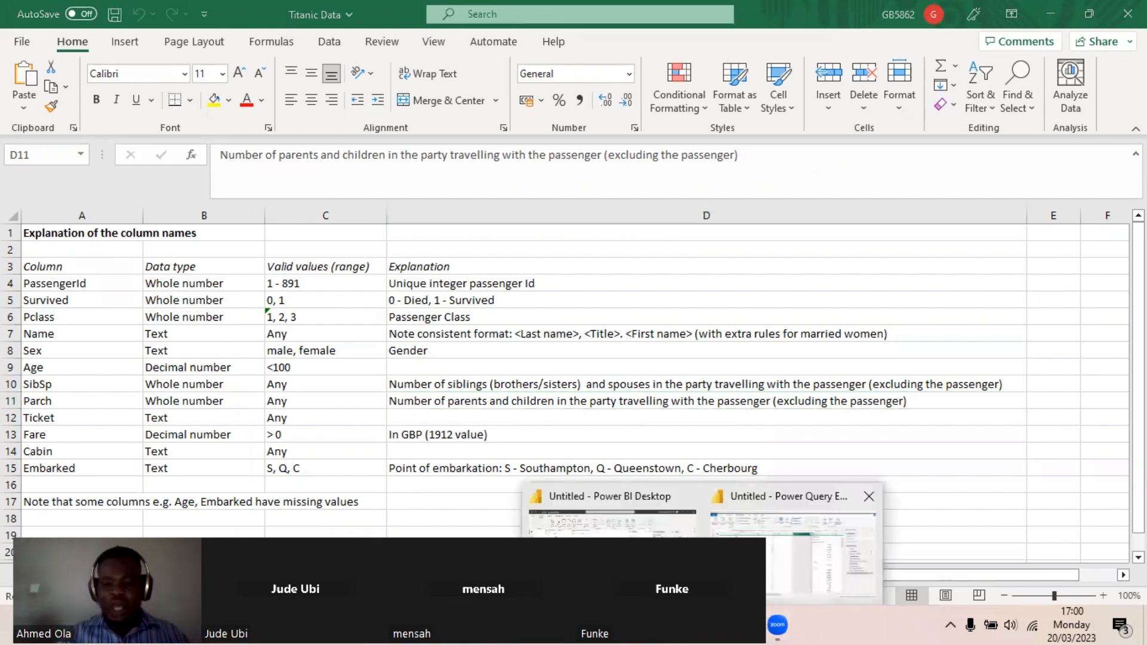
{"action": "left_click", "coordinate": [746, 562]}
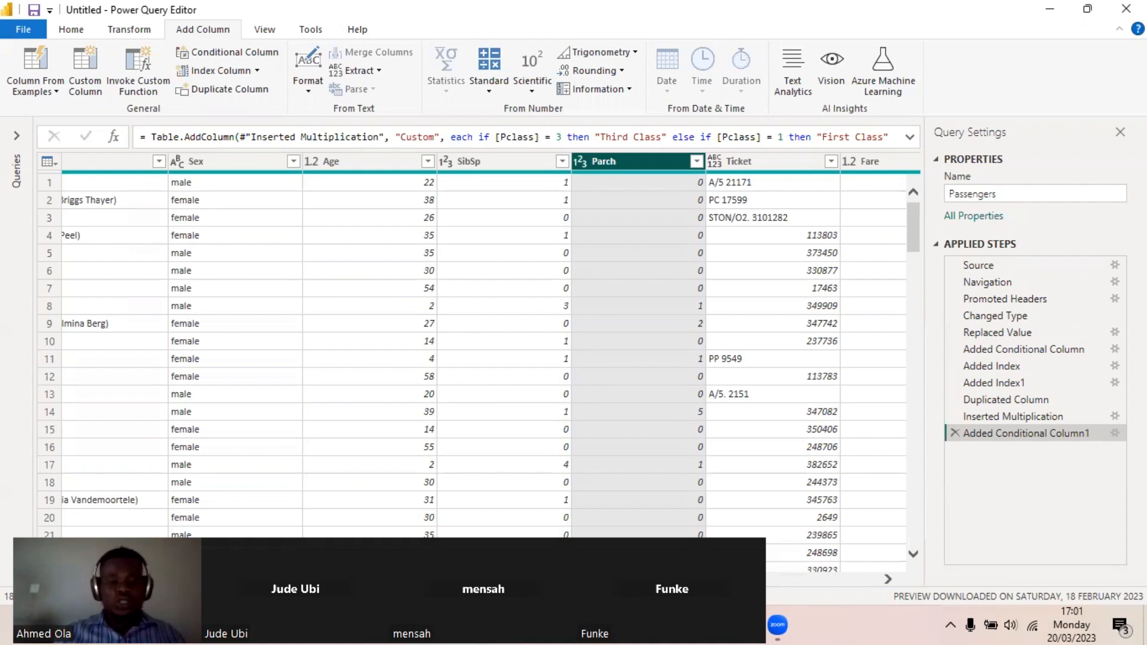
Compare the SibSp and Parch values of the passenger in row 14, and look over the added columns at the table's end
{"action": "scroll", "coordinate": [478, 358], "scroll_direction": "left", "scroll_amount": 5}
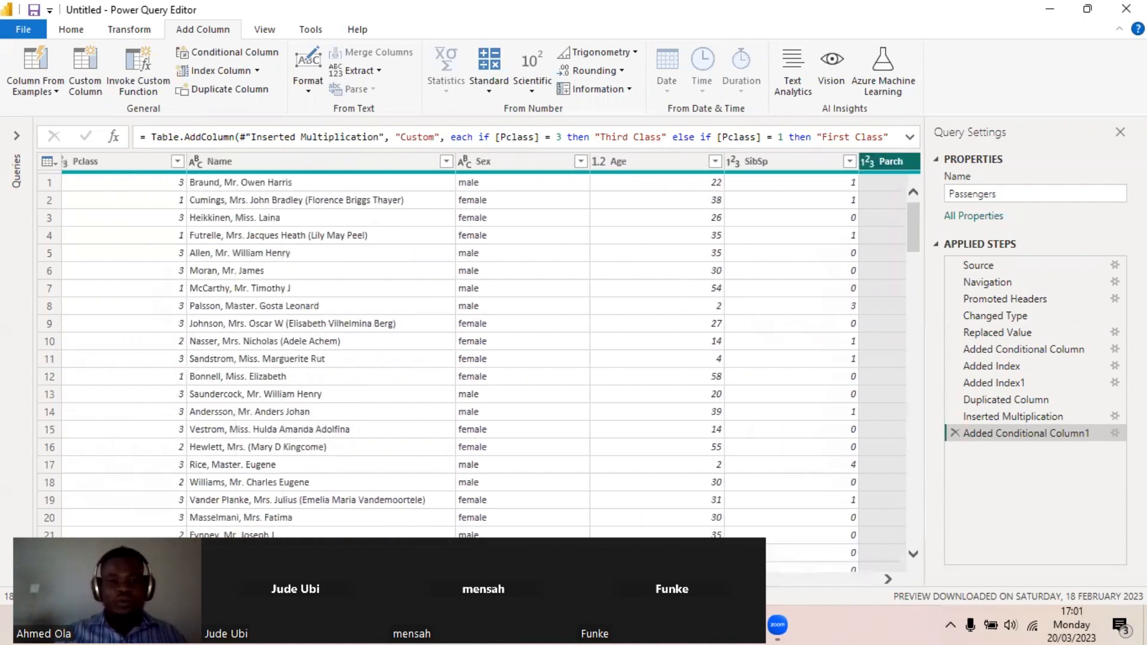
{"action": "scroll", "coordinate": [543, 169], "scroll_direction": "right", "scroll_amount": 5}
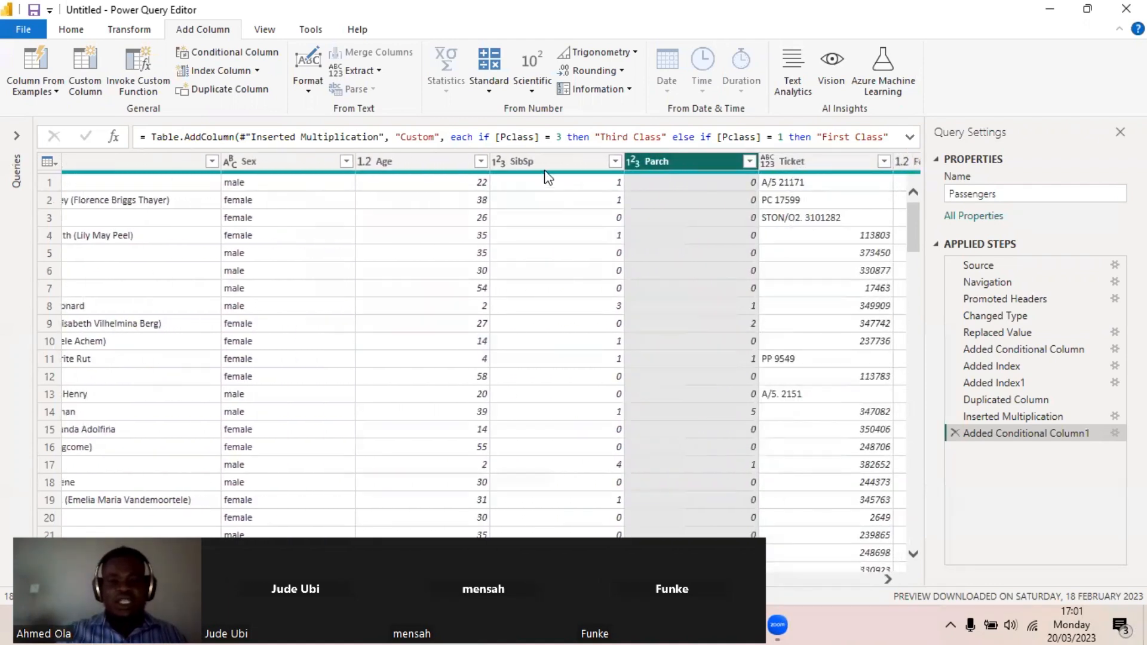
{"action": "left_click", "coordinate": [542, 156]}
{"action": "left_click", "coordinate": [698, 153]}
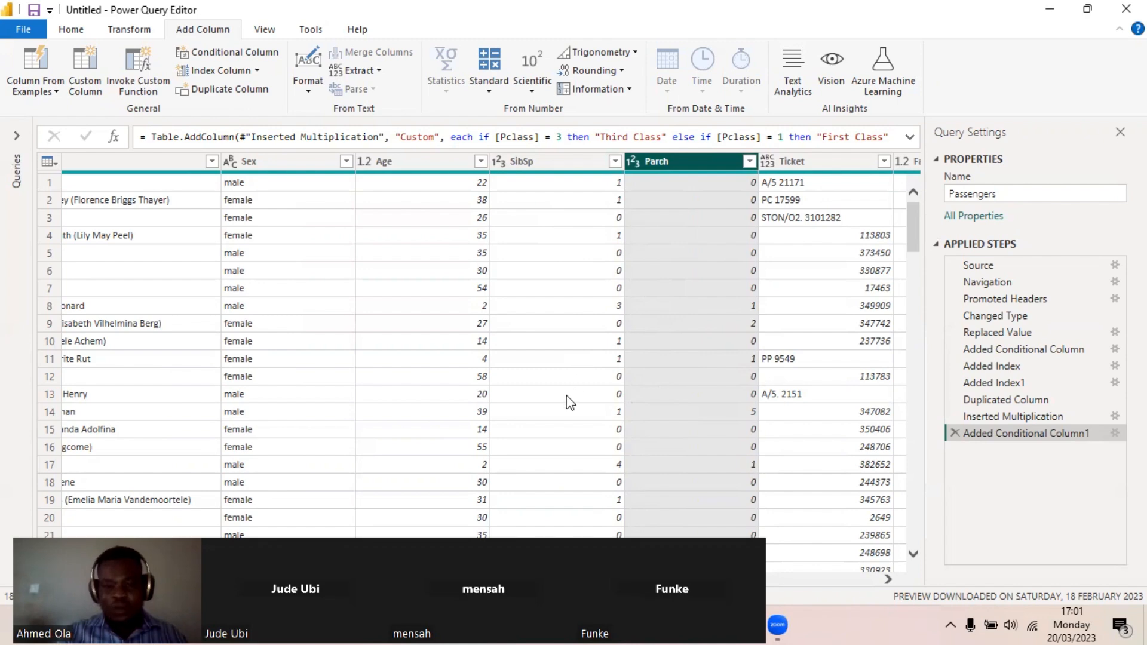
{"action": "left_click", "coordinate": [564, 421]}
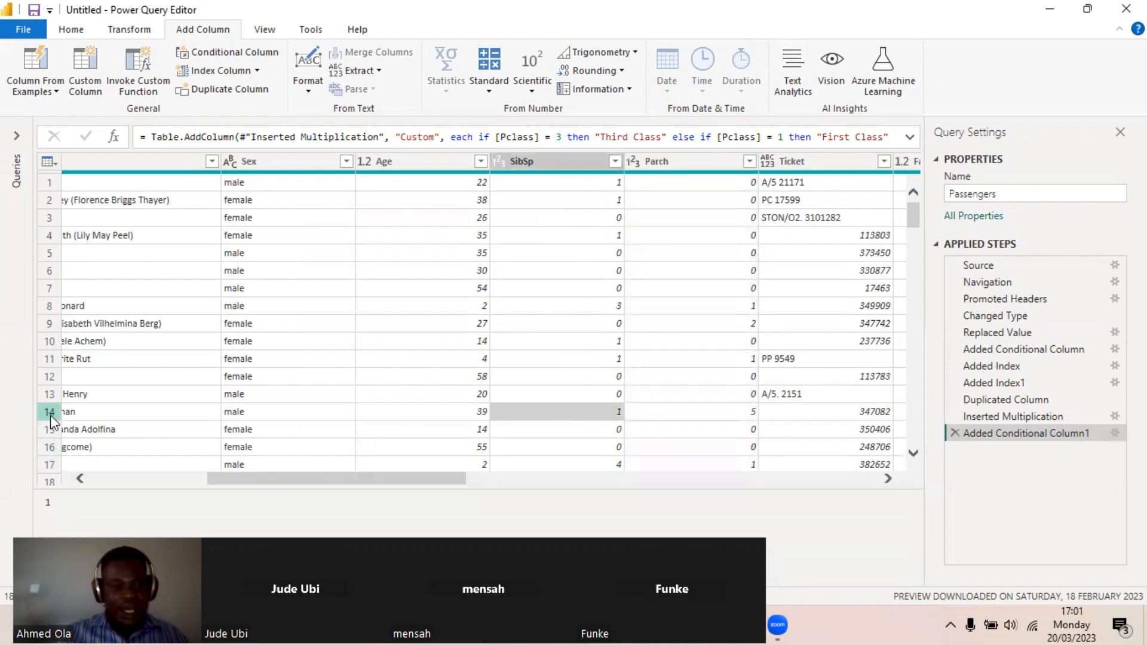
{"action": "left_click_drag", "start_coordinate": [225, 484], "coordinate": [181, 481]}
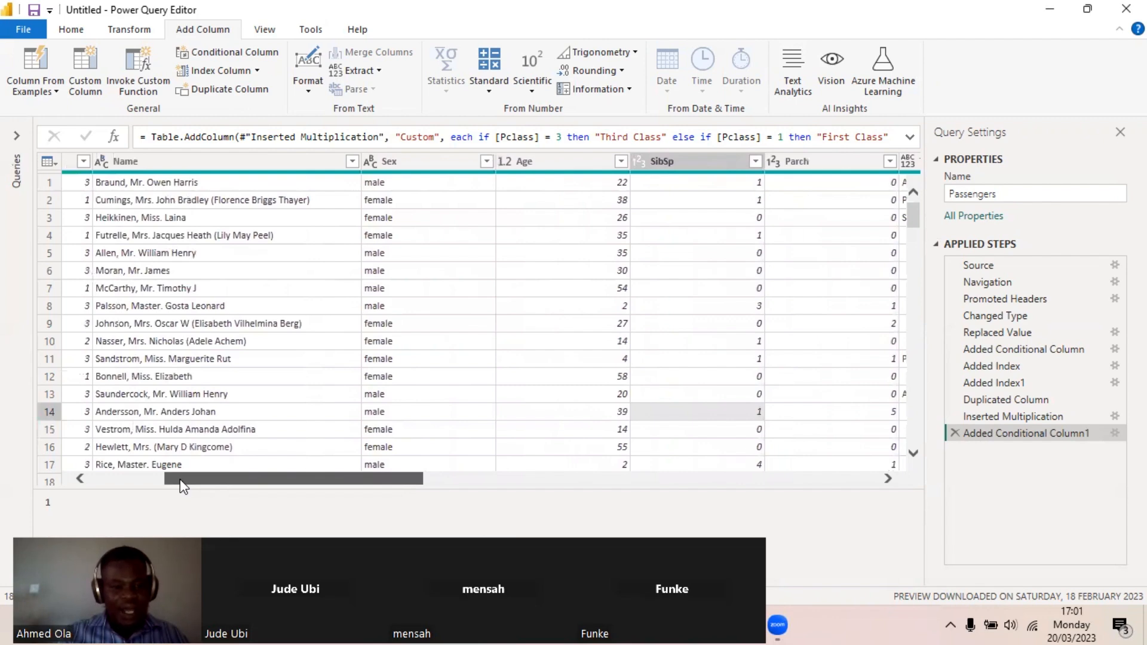
{"action": "left_click_drag", "start_coordinate": [182, 487], "coordinate": [286, 478]}
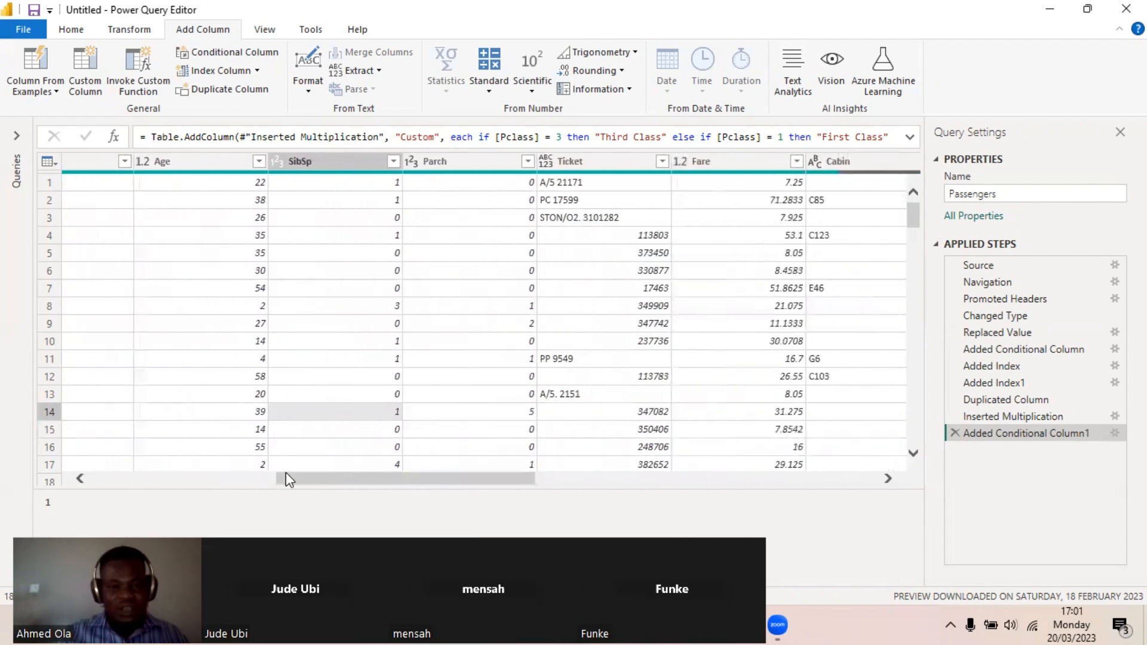
{"action": "left_click", "coordinate": [349, 415]}
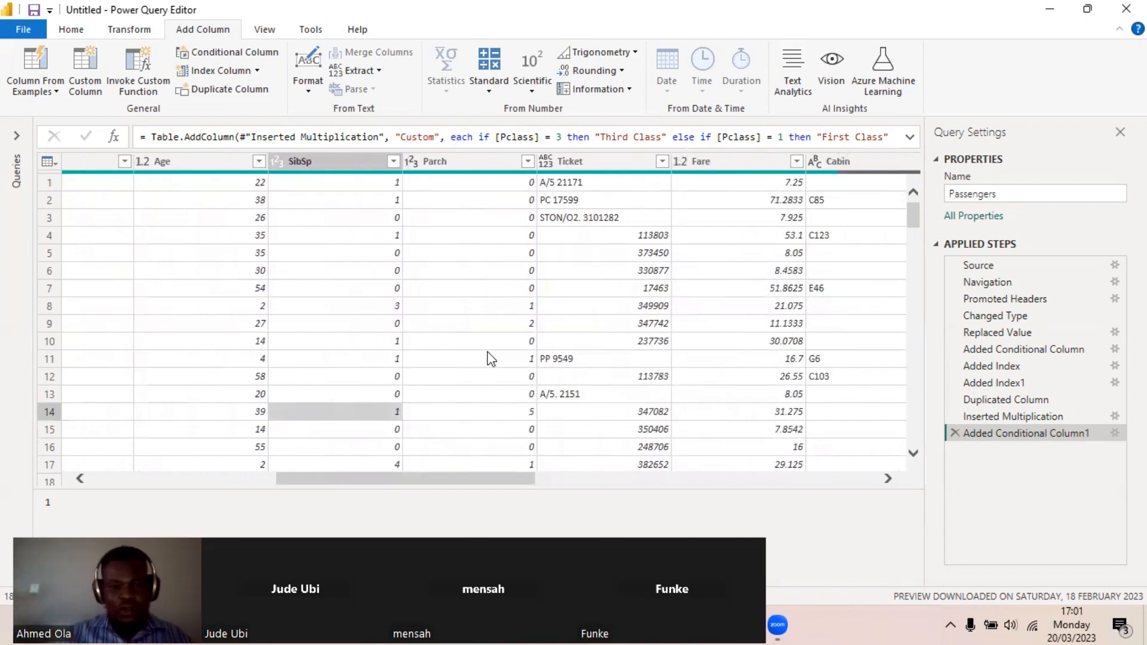
{"action": "left_click", "coordinate": [511, 408]}
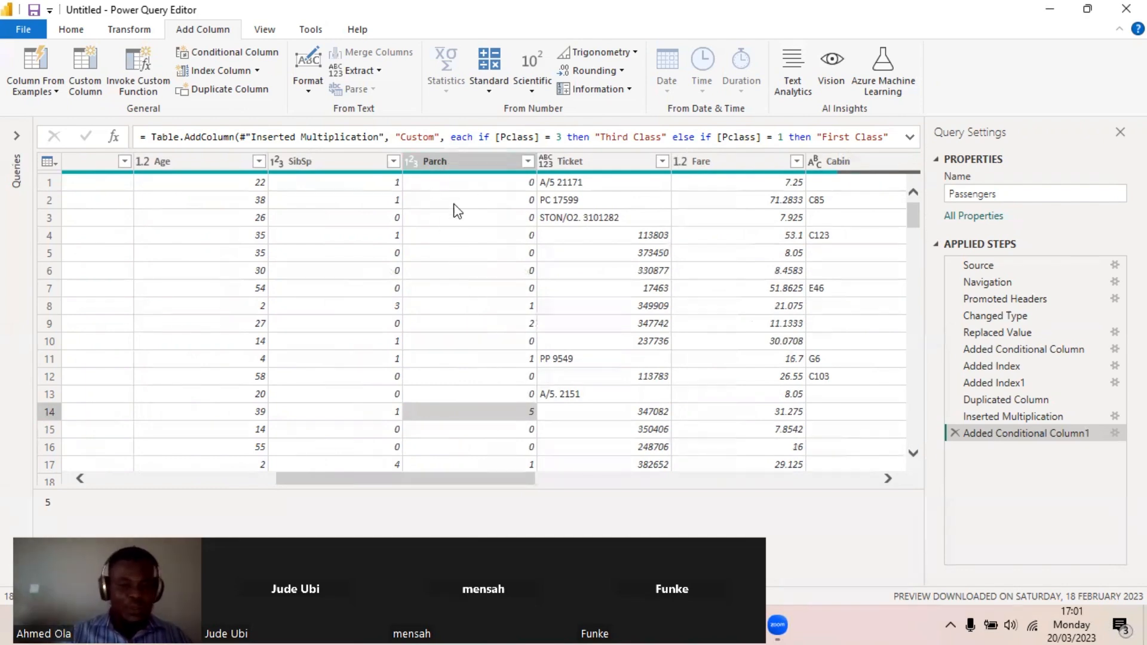
{"action": "left_click", "coordinate": [369, 414]}
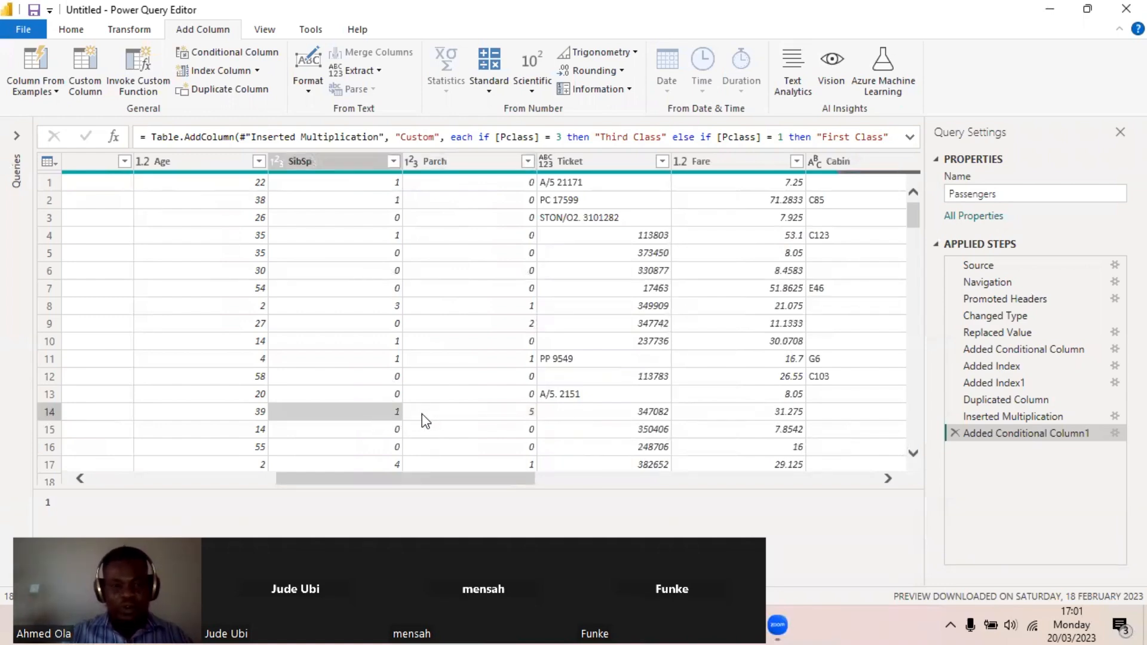
{"action": "left_click", "coordinate": [464, 413]}
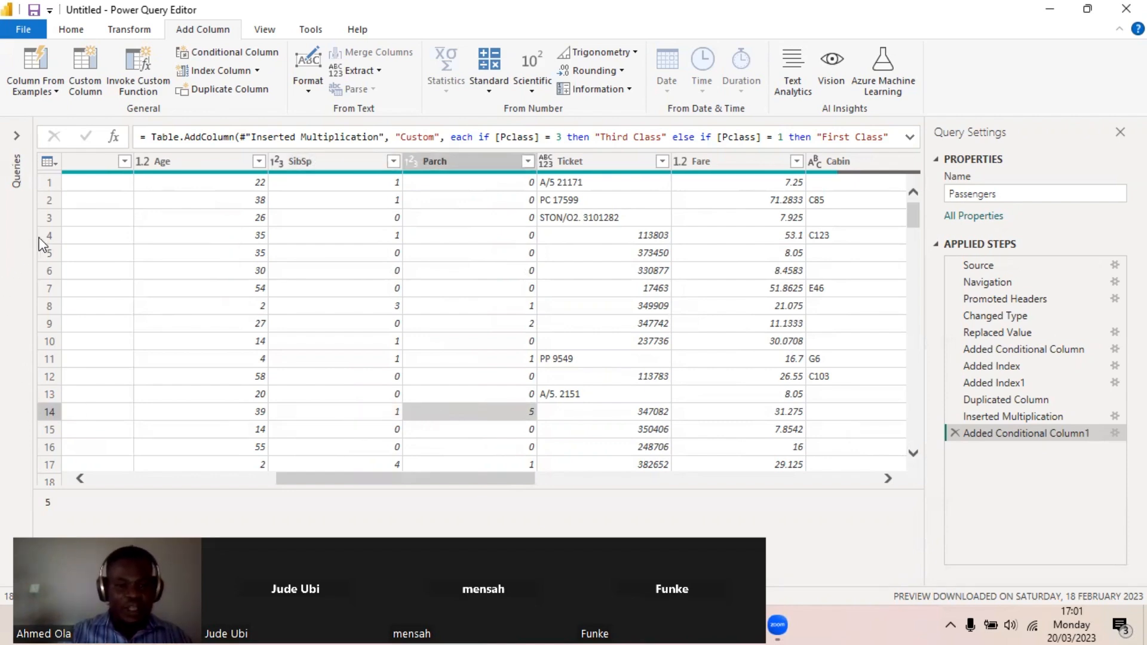
{"action": "left_click_drag", "start_coordinate": [411, 476], "coordinate": [815, 465]}
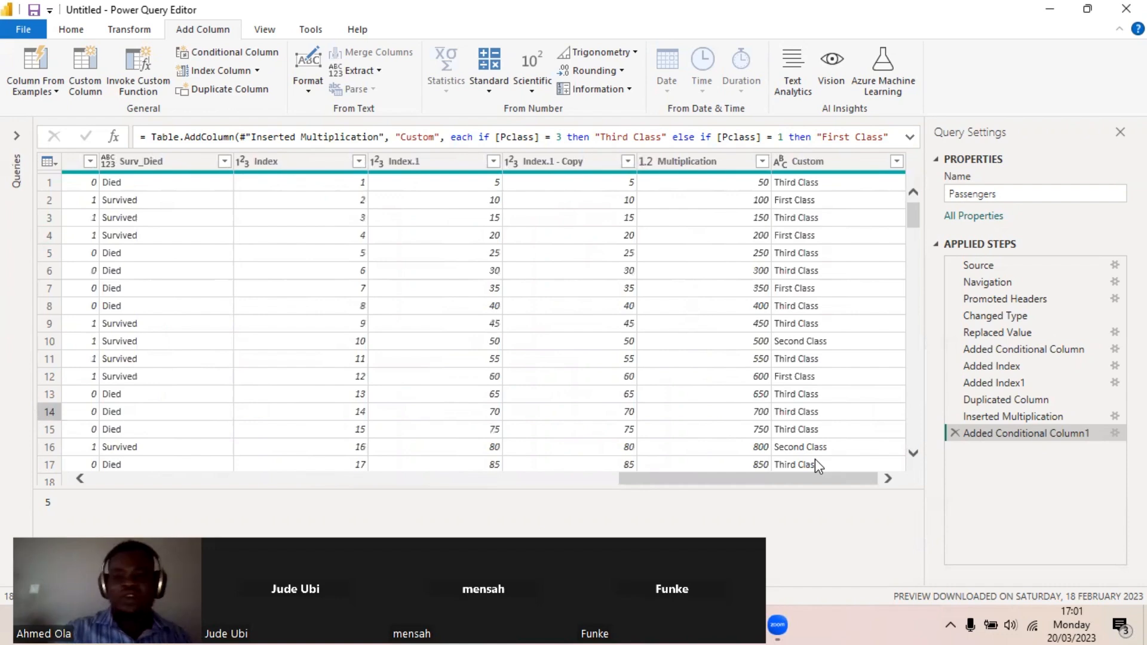
Start a custom column in the Passengers query and name it Family
{"action": "left_click", "coordinate": [81, 86]}
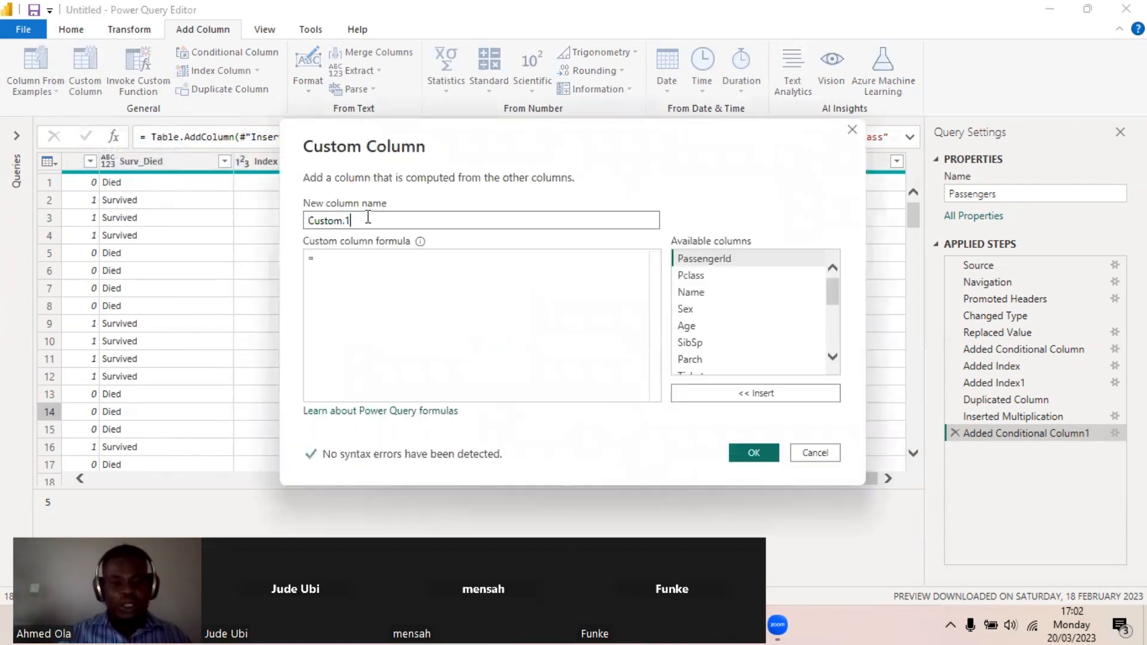
{"action": "left_click_drag", "start_coordinate": [366, 219], "coordinate": [286, 221]}
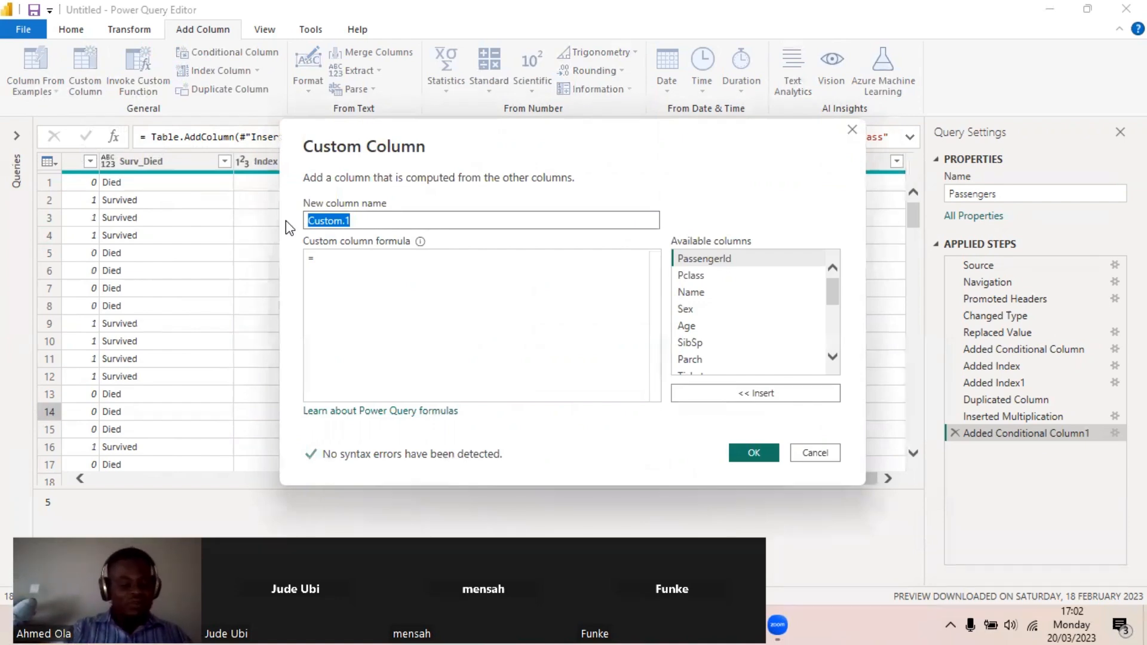
{"action": "type", "text": "Family"}
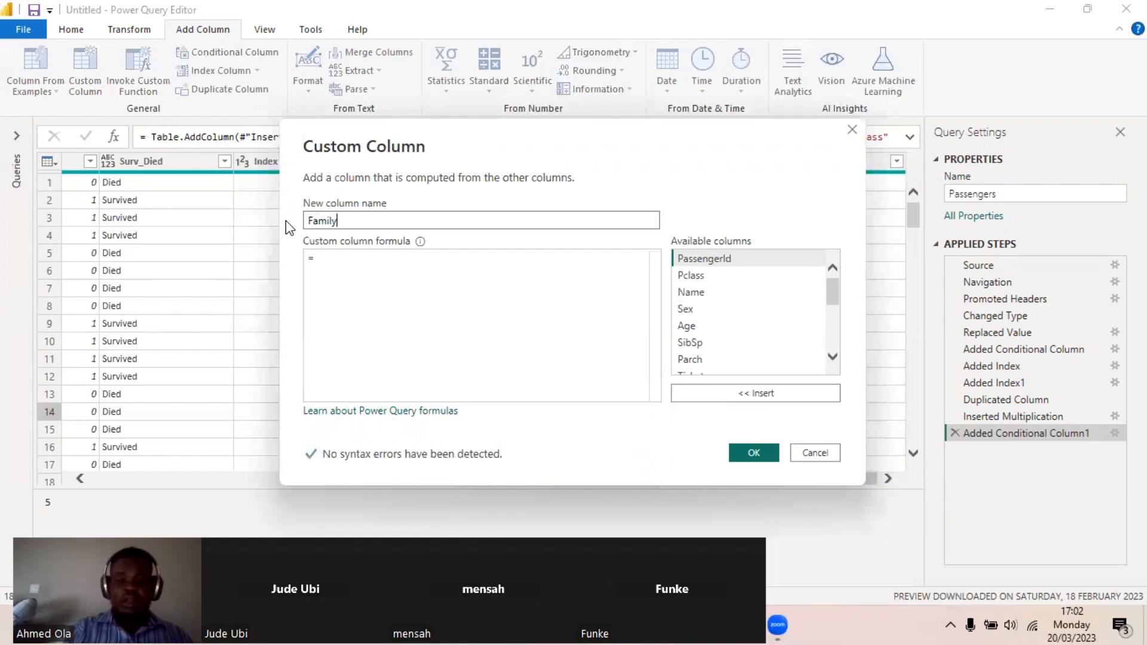
{"action": "left_click", "coordinate": [330, 266]}
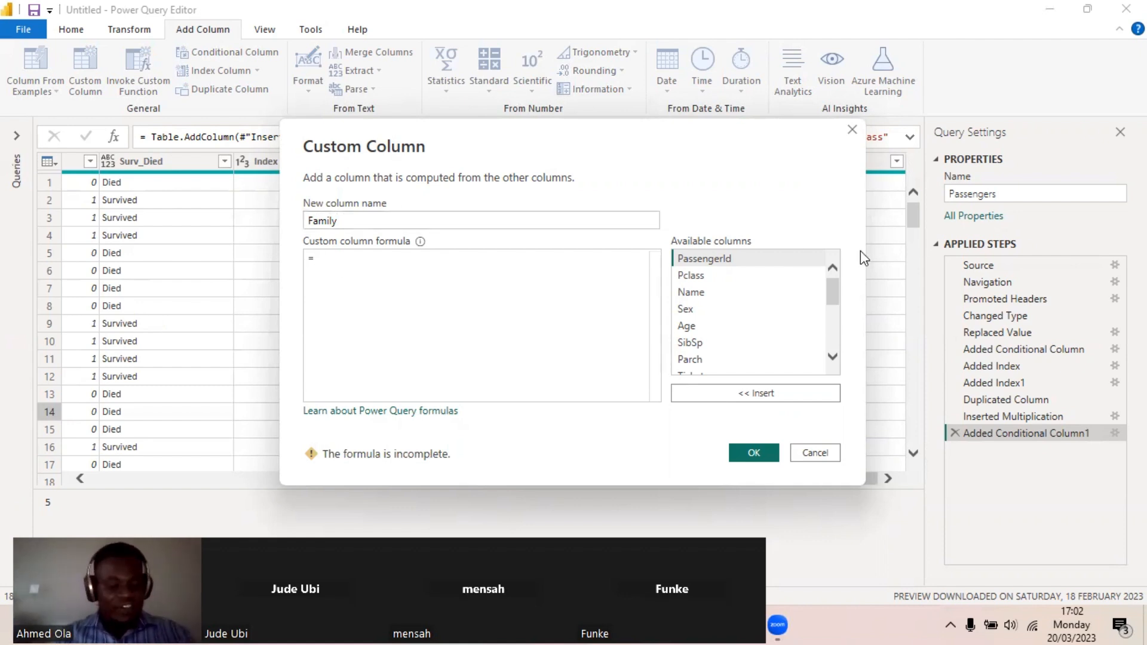
Look through the available columns and insert SibSp as the first term of the Family column's formula
{"action": "mouse_move", "coordinate": [650, 226]}
{"action": "left_mouse_down"}
{"action": "mouse_move", "coordinate": [738, 256]}
{"action": "mouse_move", "coordinate": [793, 356]}
{"action": "left_mouse_up"}
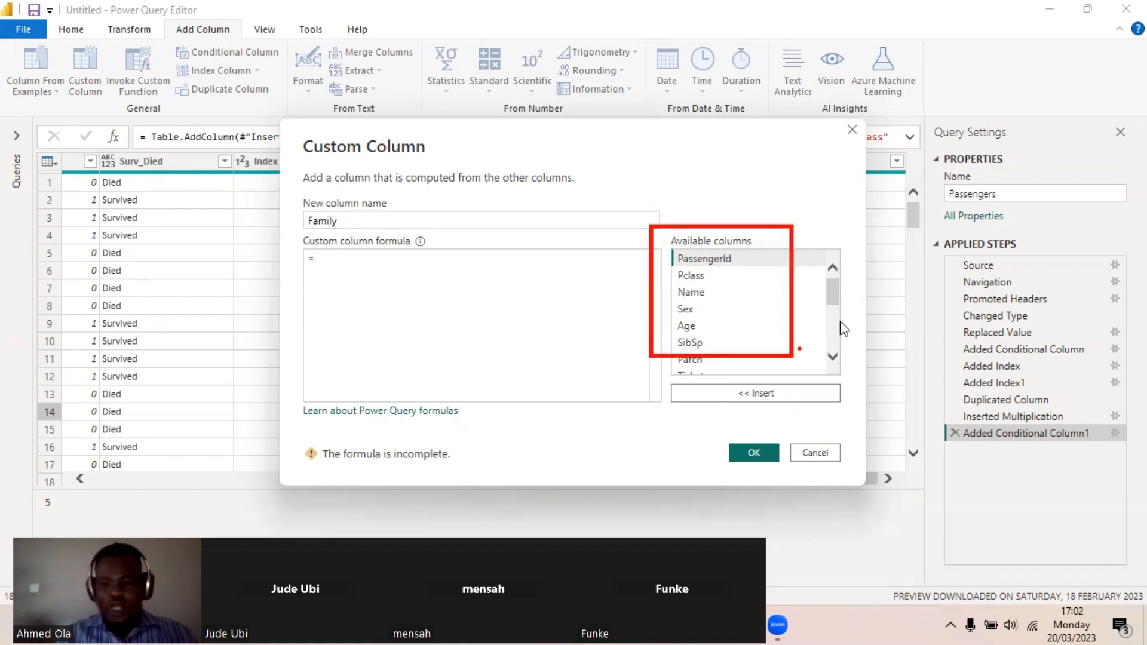
{"action": "key", "text": "Escape"}
{"action": "mouse_move", "coordinate": [835, 291]}
{"action": "left_mouse_down"}
{"action": "mouse_move", "coordinate": [834, 341]}
{"action": "mouse_move", "coordinate": [833, 264]}
{"action": "left_mouse_up"}
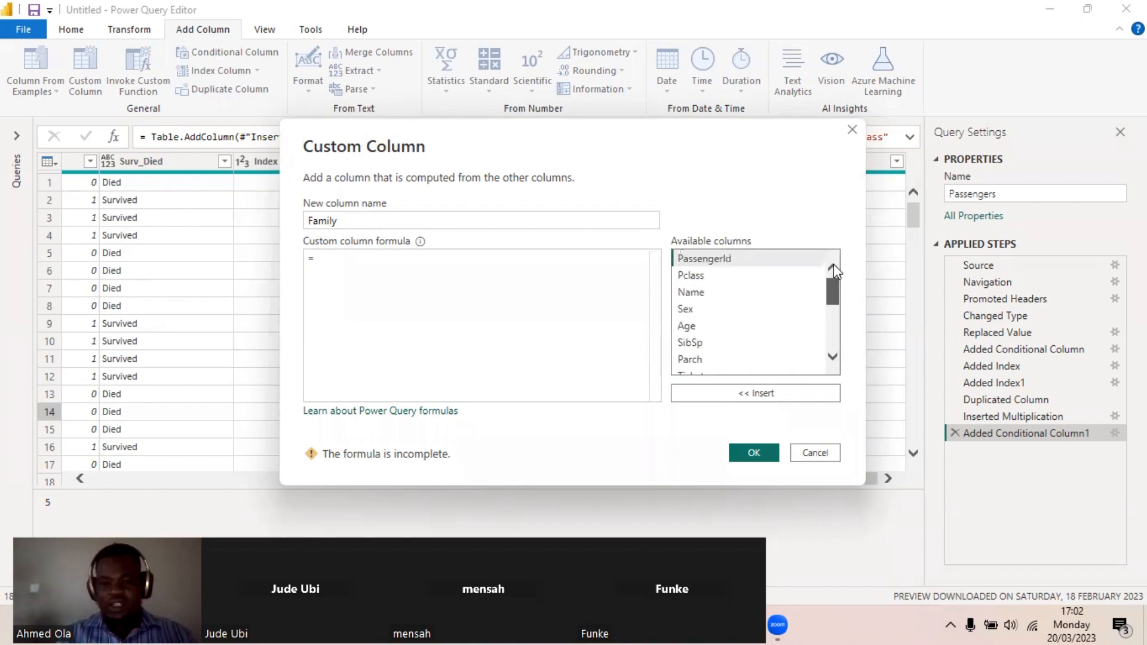
{"action": "left_click", "coordinate": [383, 264]}
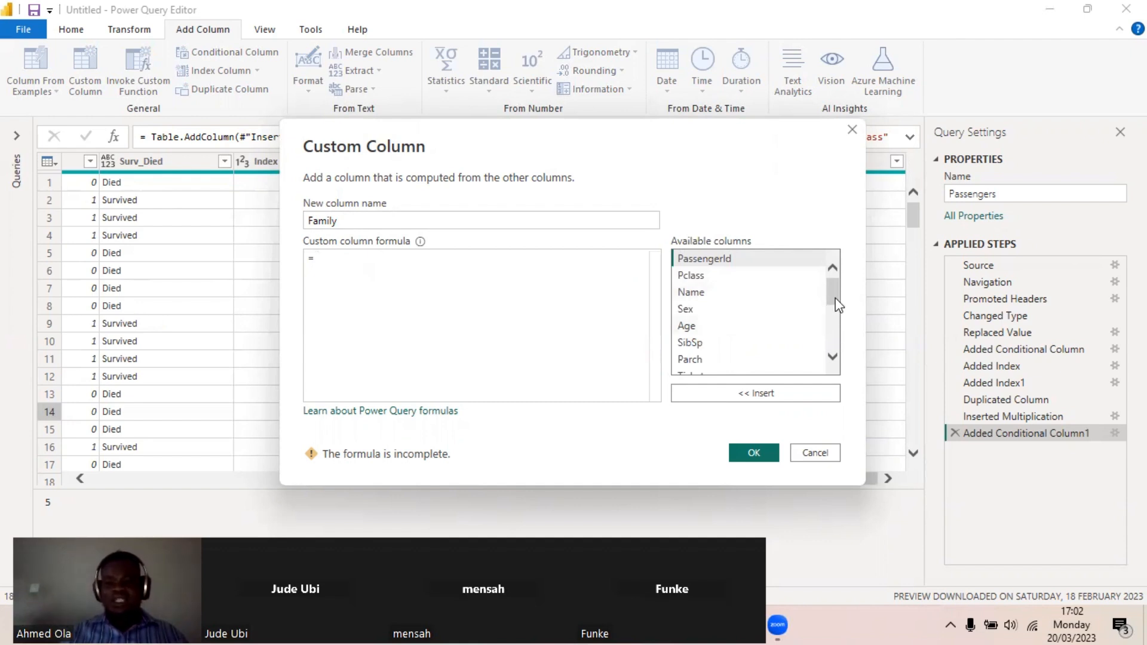
{"action": "left_click_drag", "start_coordinate": [833, 296], "coordinate": [837, 307]}
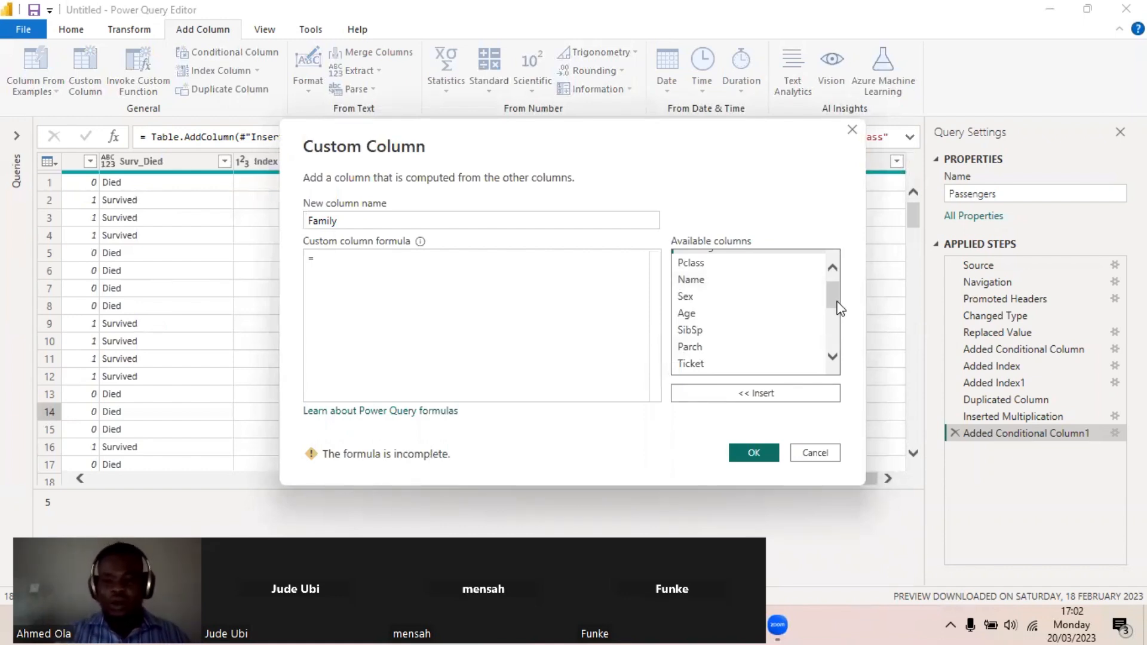
{"action": "left_click_drag", "start_coordinate": [836, 300], "coordinate": [833, 285]}
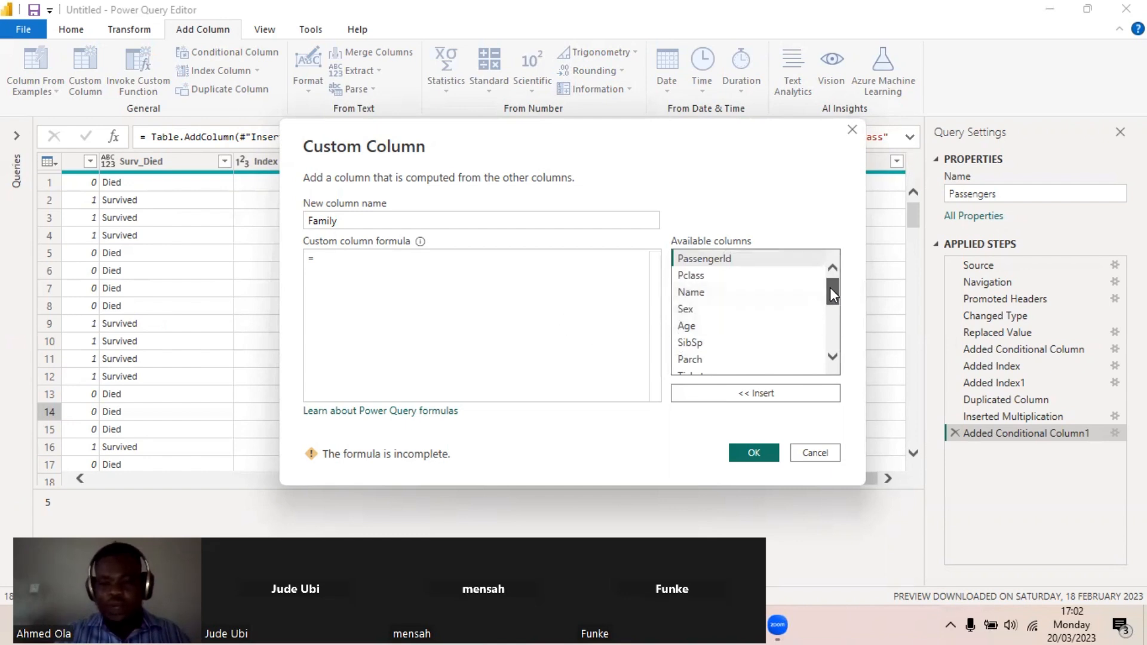
{"action": "scroll", "coordinate": [829, 288], "scroll_direction": "down", "scroll_amount": 1}
{"action": "left_click", "coordinate": [732, 323]}
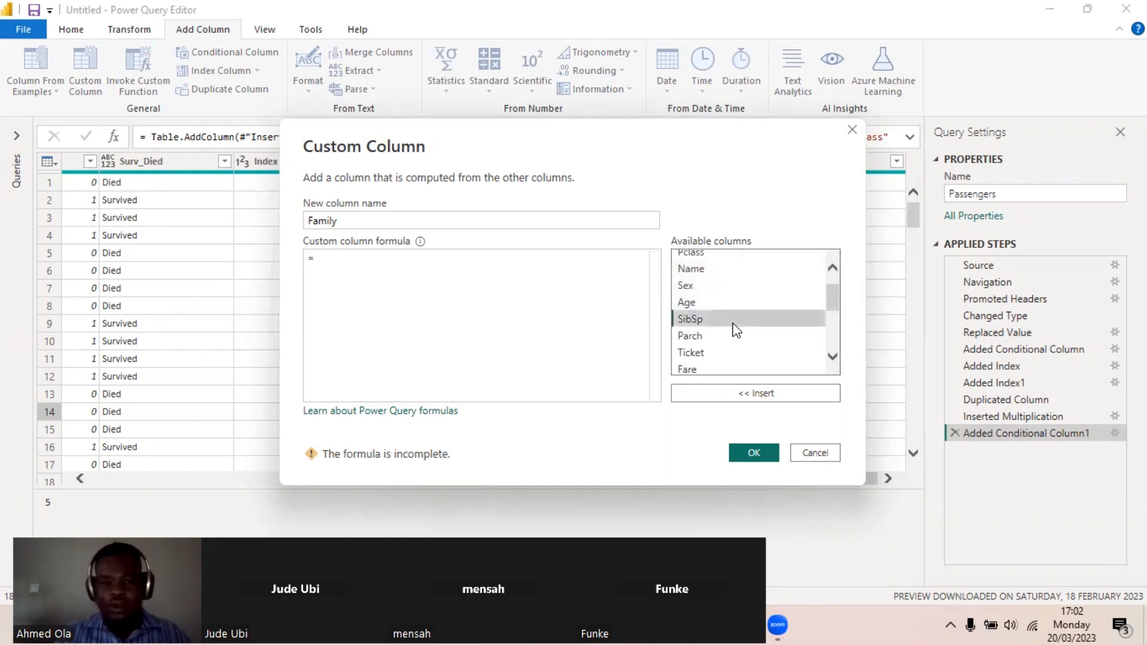
{"action": "double_click", "coordinate": [732, 322]}
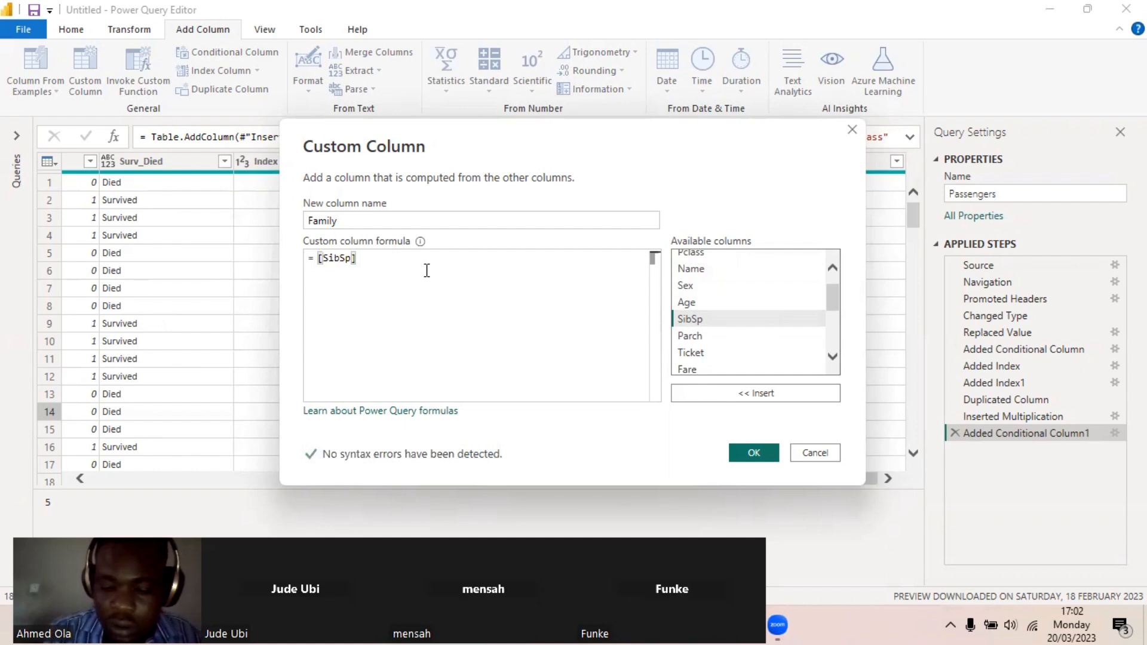
Extend the Family formula with a plus sign and the Parch column, making it [SibSp]+[Parch]
{"action": "type", "text": "*"}
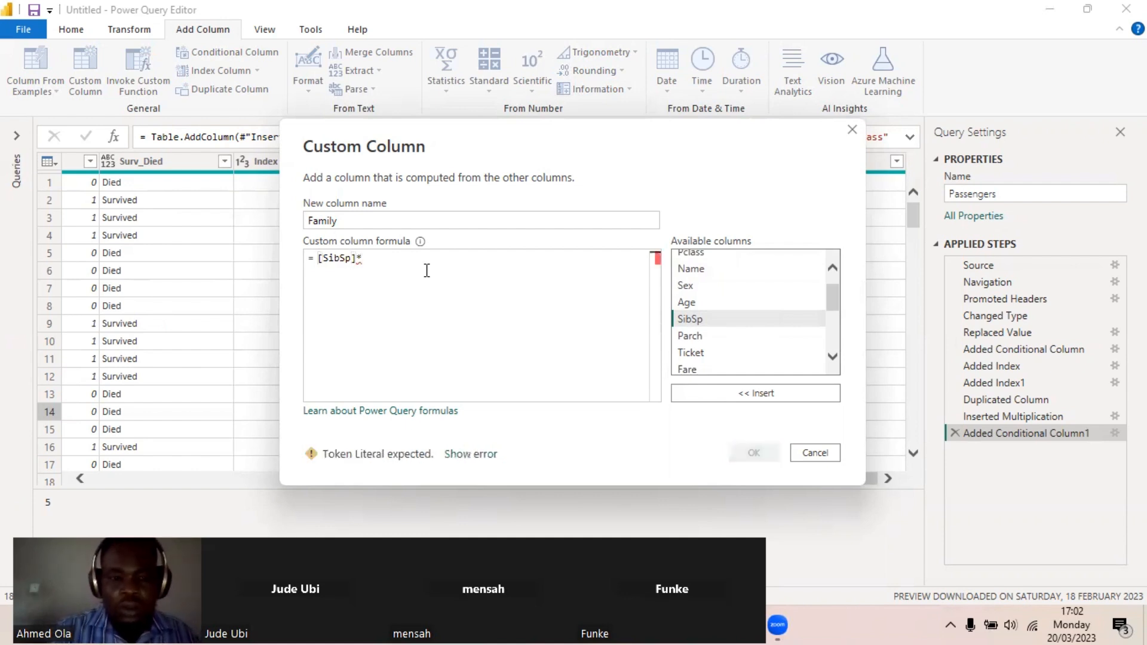
{"action": "key", "text": "BackSpace"}
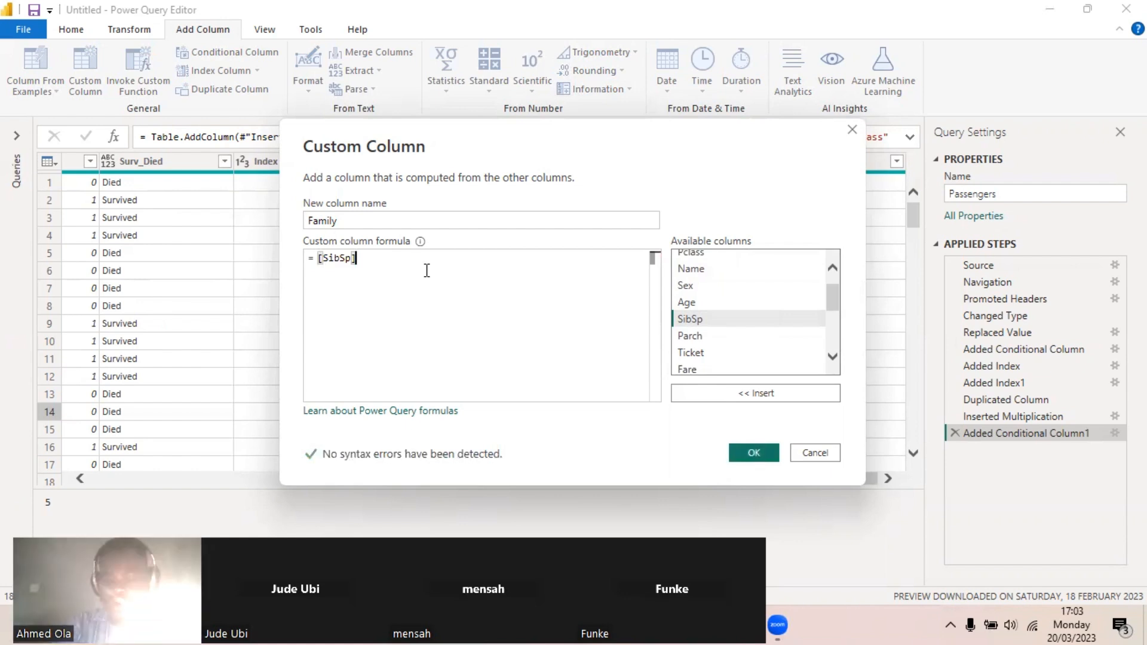
{"action": "type", "text": "+"}
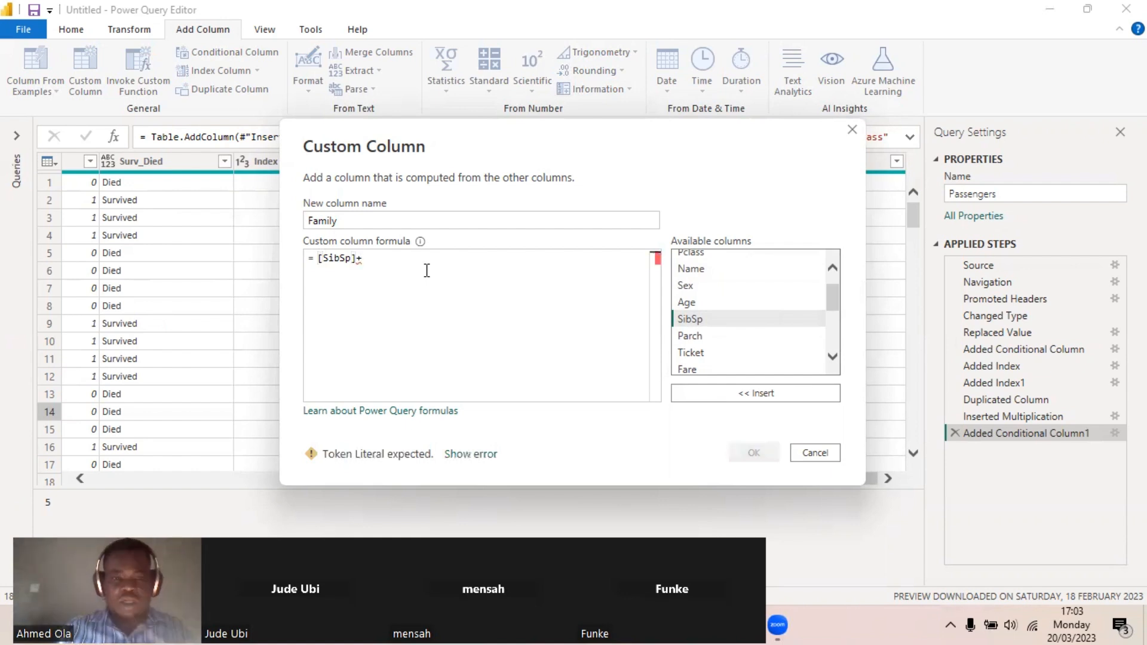
{"action": "double_click", "coordinate": [687, 336]}
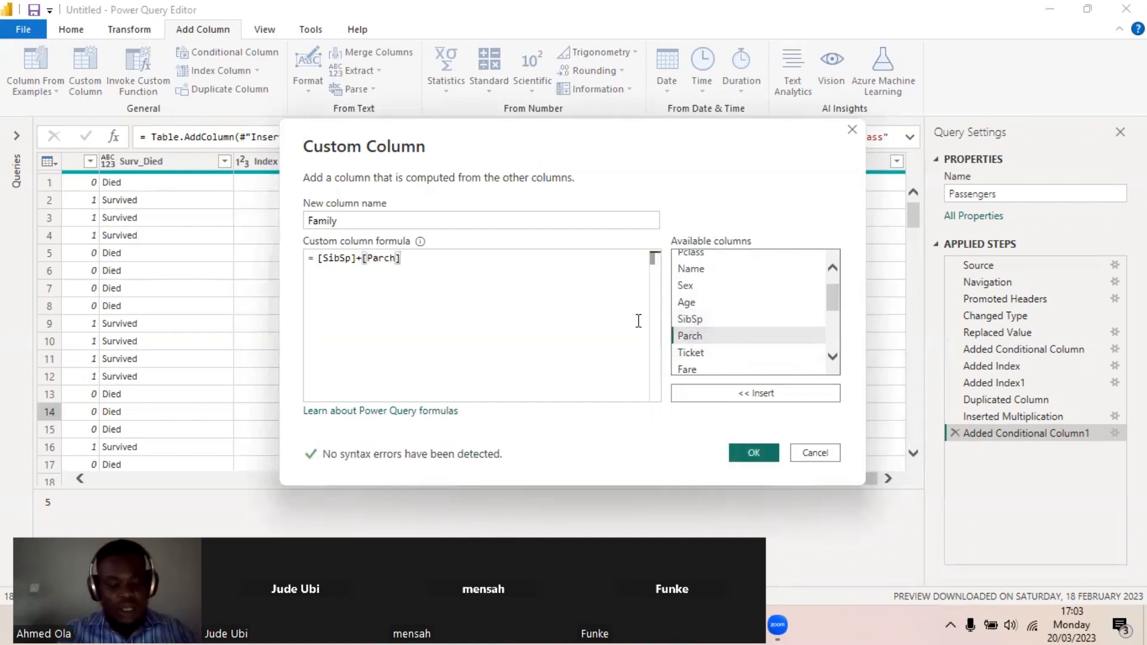
Complete the formula as [SibSp]+[Parch]+1, check its syntax status, and create the Family column
{"action": "type", "text": "+"}
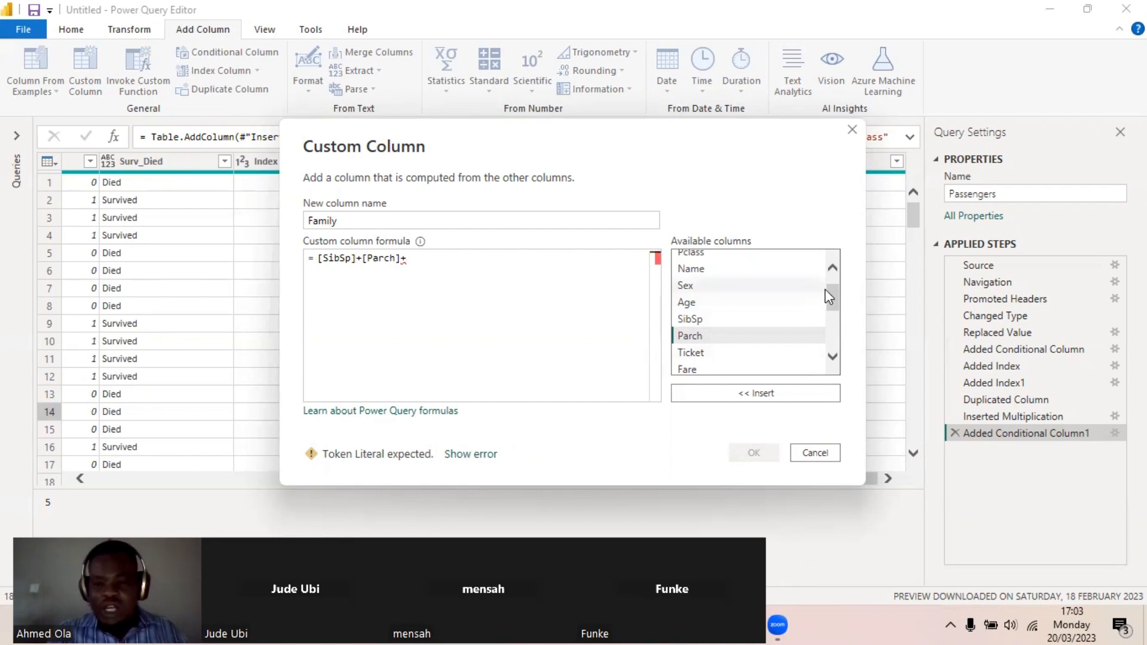
{"action": "left_click_drag", "start_coordinate": [832, 291], "coordinate": [832, 329]}
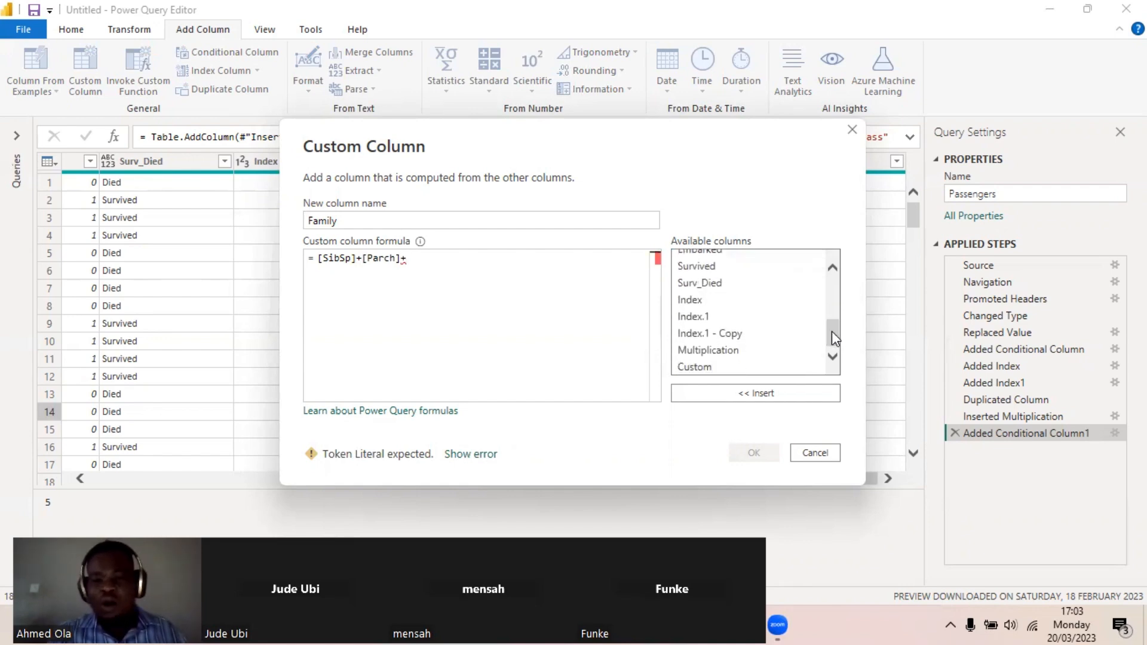
{"action": "left_click_drag", "start_coordinate": [832, 335], "coordinate": [832, 325]}
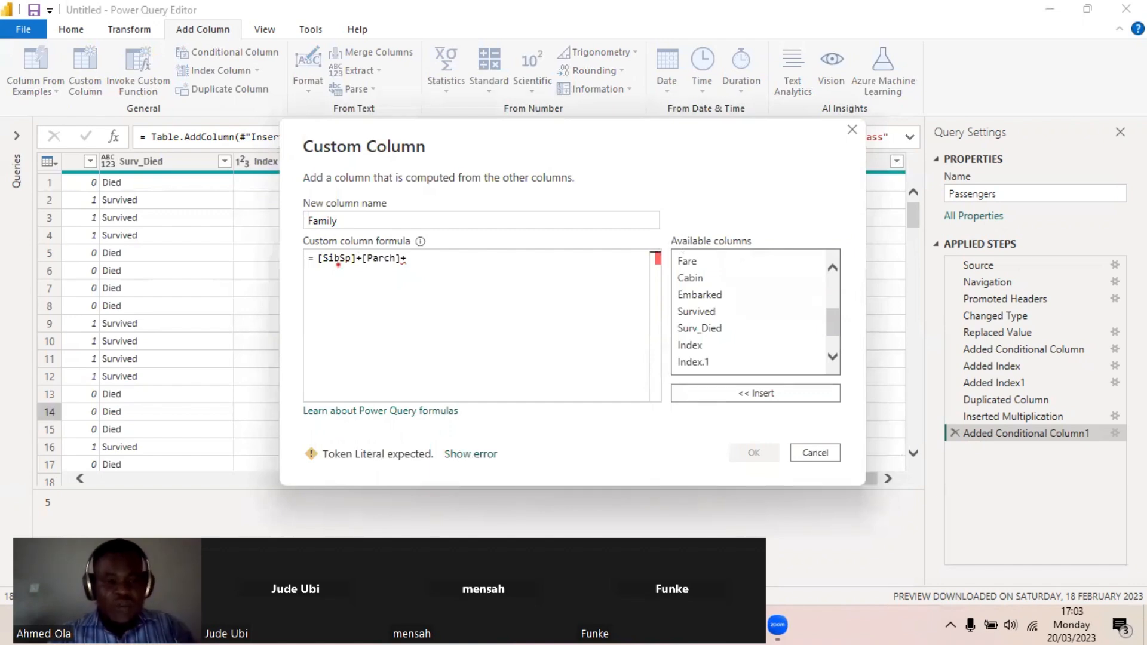
{"action": "left_click_drag", "start_coordinate": [325, 270], "coordinate": [395, 267]}
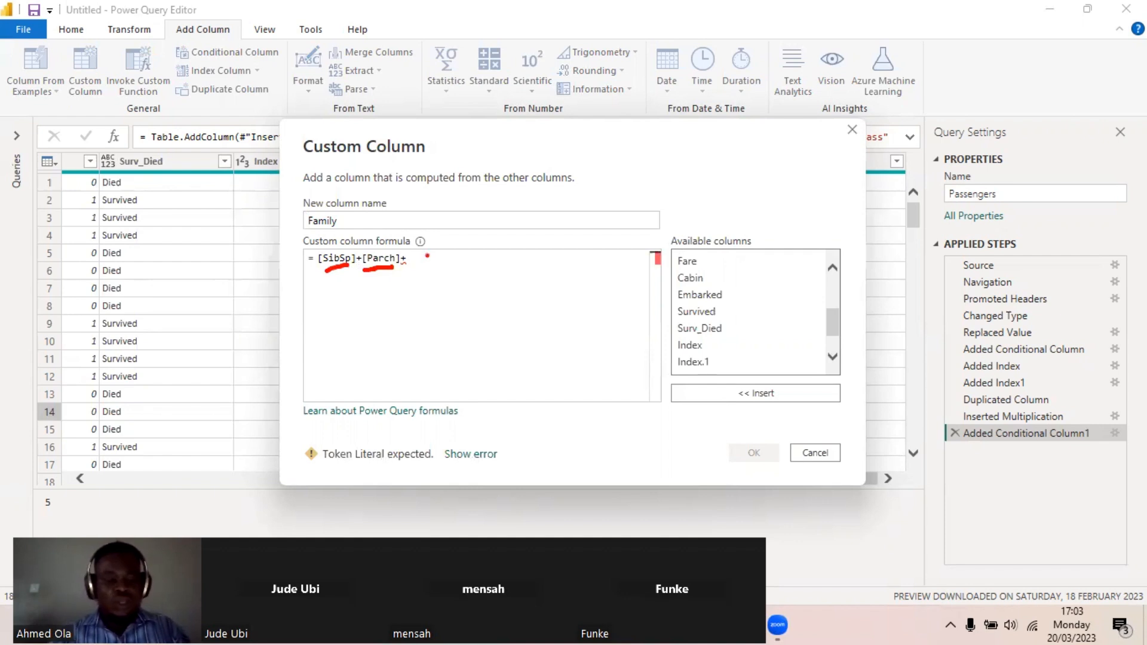
{"action": "key", "text": "Escape"}
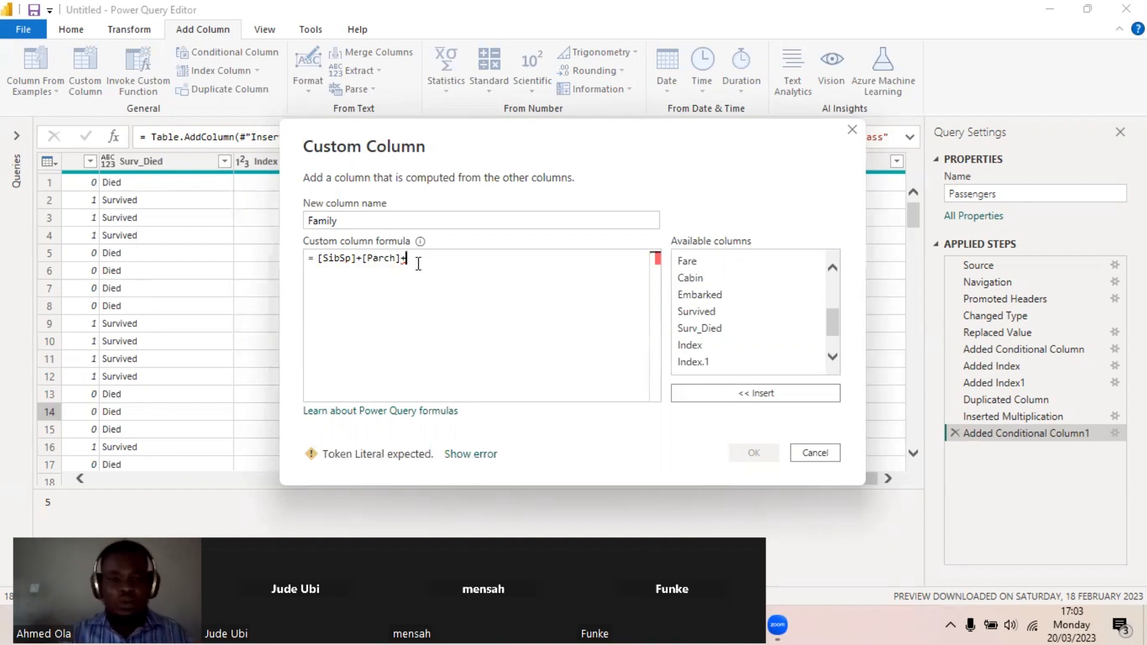
{"action": "type", "text": "1"}
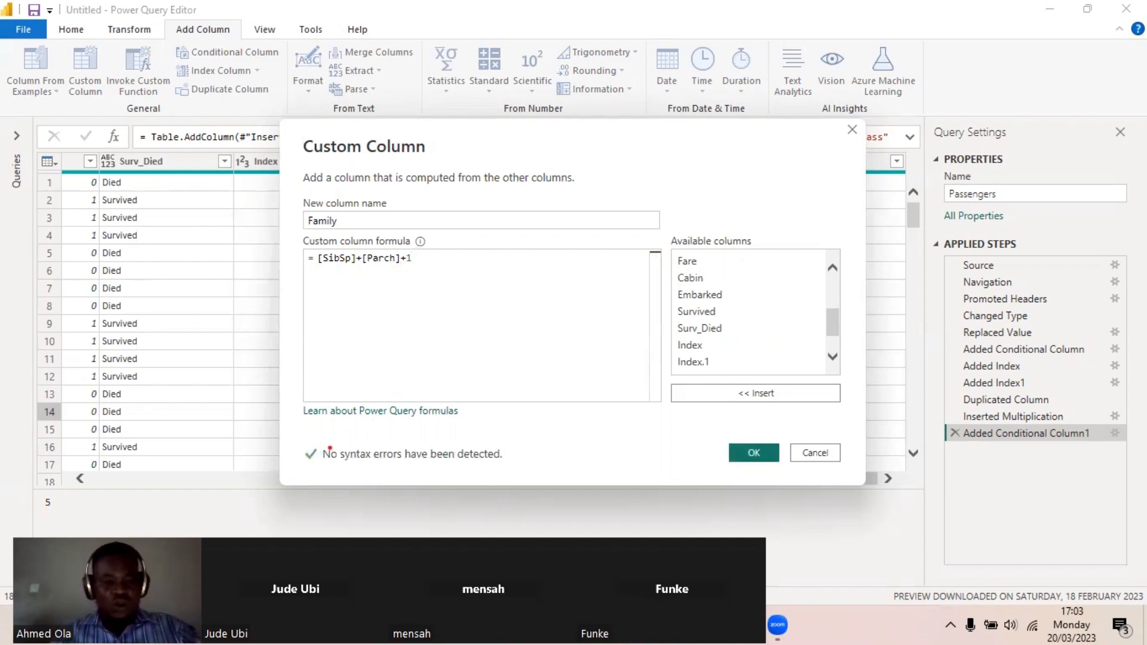
{"action": "mouse_move", "coordinate": [303, 438]}
{"action": "left_mouse_down"}
{"action": "mouse_move", "coordinate": [327, 469]}
{"action": "mouse_move", "coordinate": [531, 472]}
{"action": "left_mouse_up"}
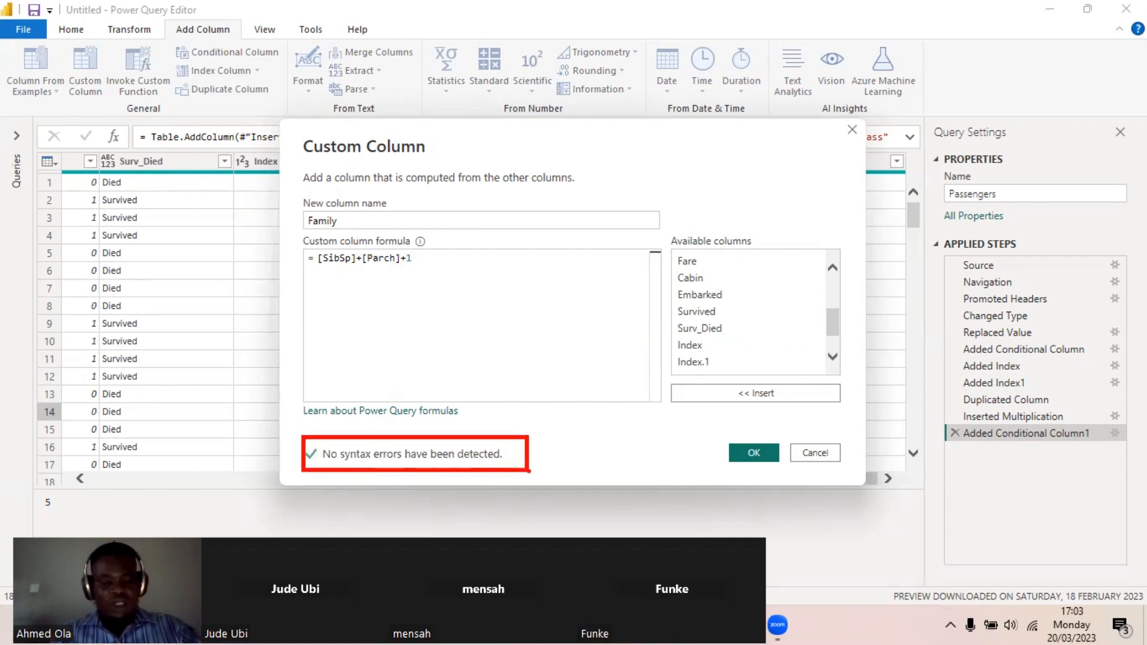
{"action": "left_click", "coordinate": [751, 451]}
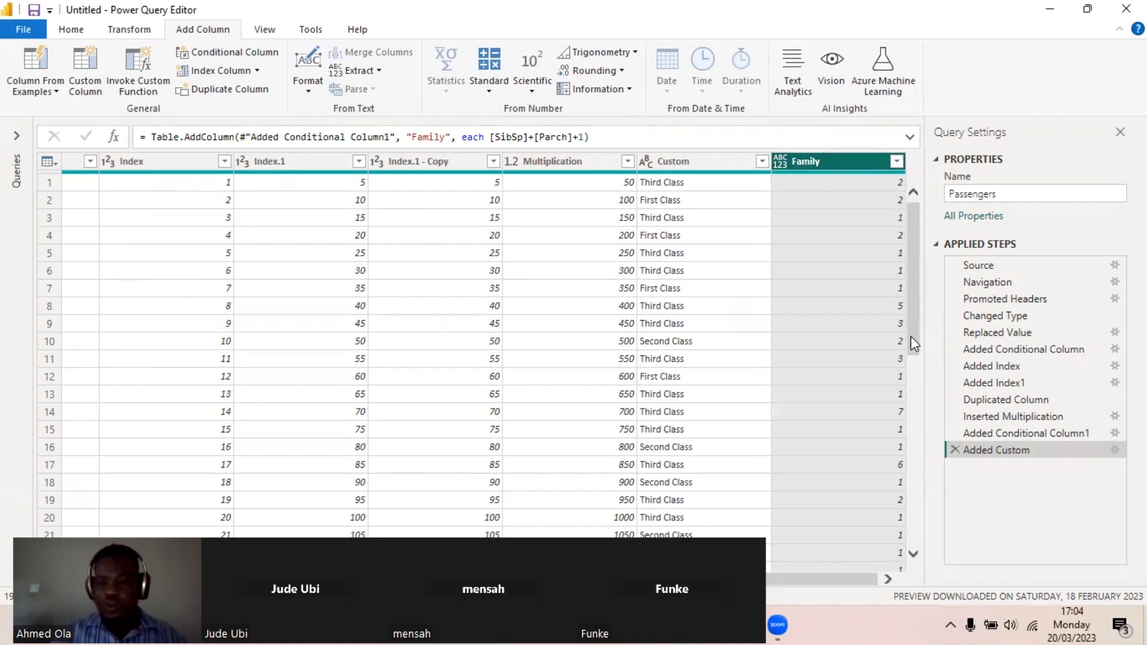
Check the Family value of the passenger in row 26 against the SibSp and Parch values in the same row
{"action": "left_click_drag", "start_coordinate": [910, 335], "coordinate": [918, 404]}
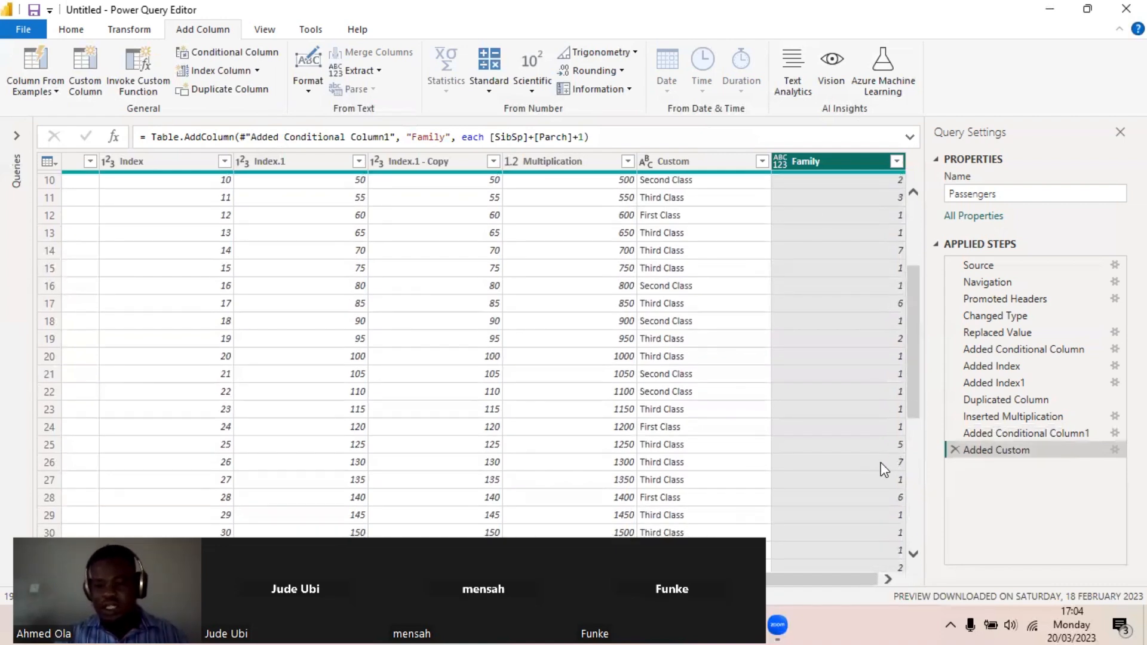
{"action": "left_click", "coordinate": [881, 462]}
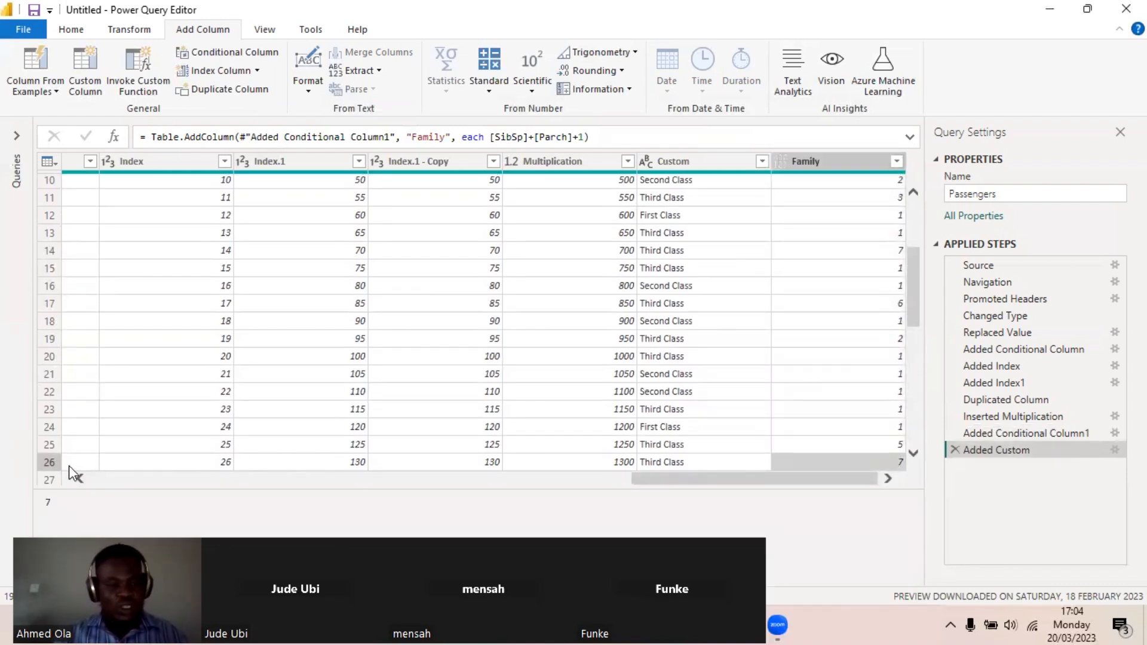
{"action": "left_click_drag", "start_coordinate": [636, 479], "coordinate": [261, 511]}
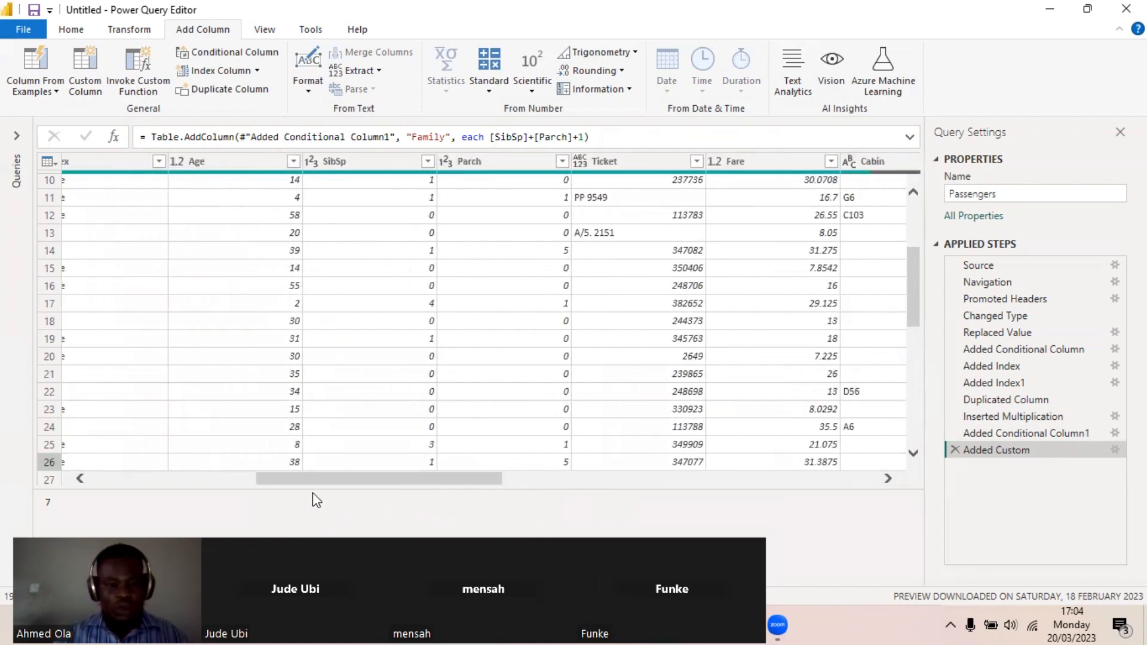
{"action": "left_click", "coordinate": [397, 462]}
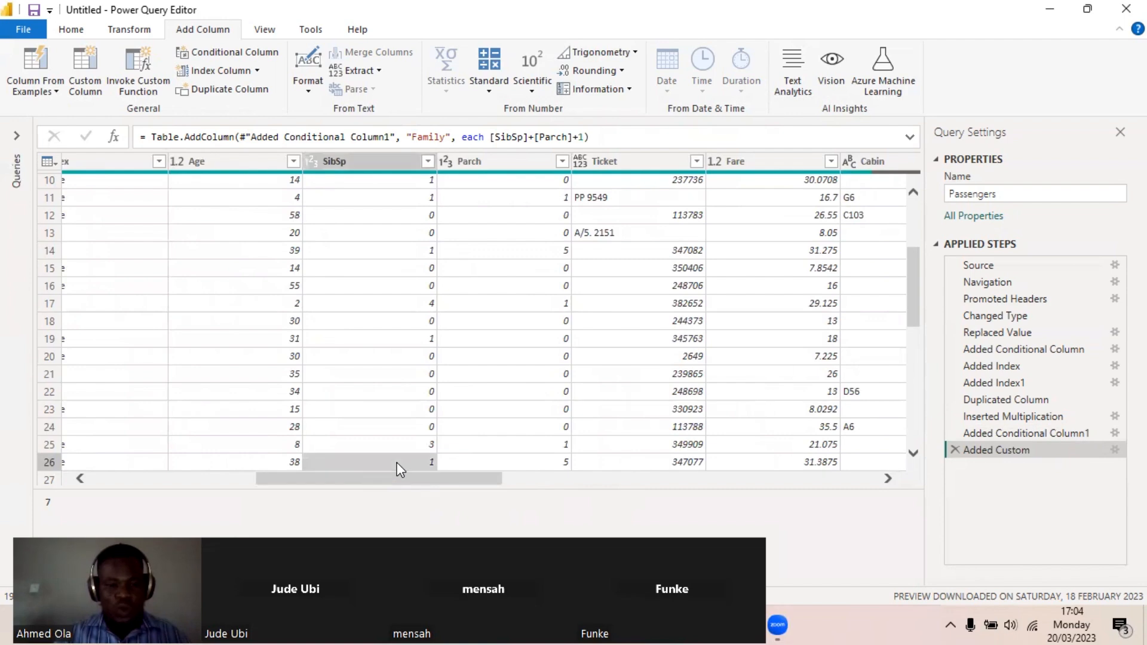
{"action": "left_click", "coordinate": [543, 466]}
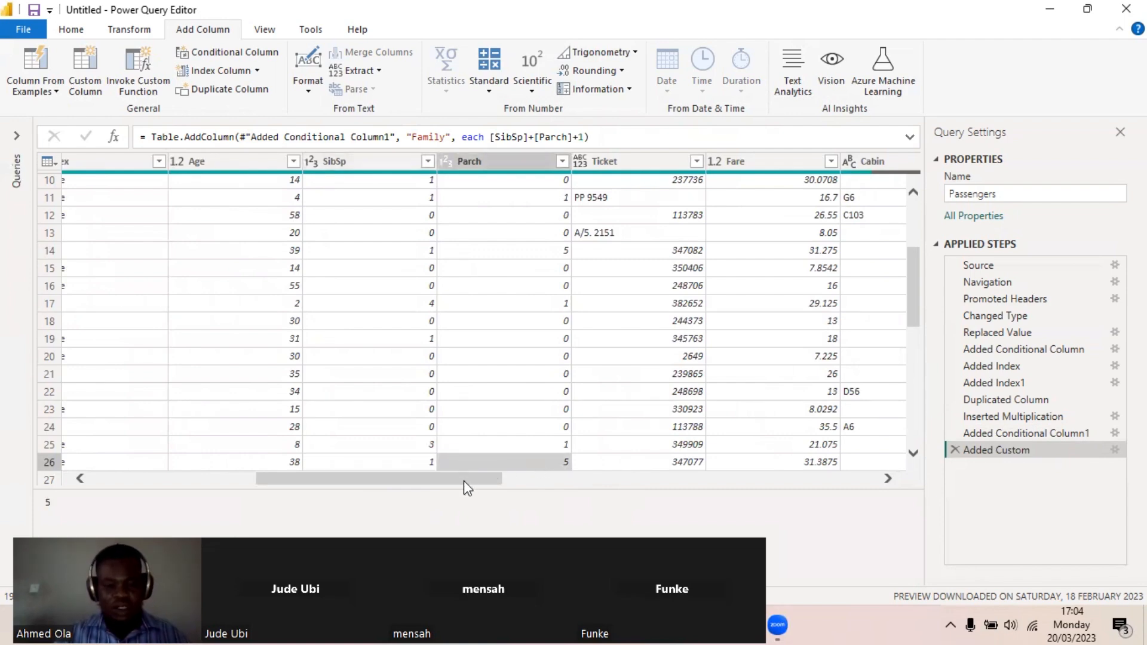
{"action": "left_click_drag", "start_coordinate": [463, 479], "coordinate": [887, 460]}
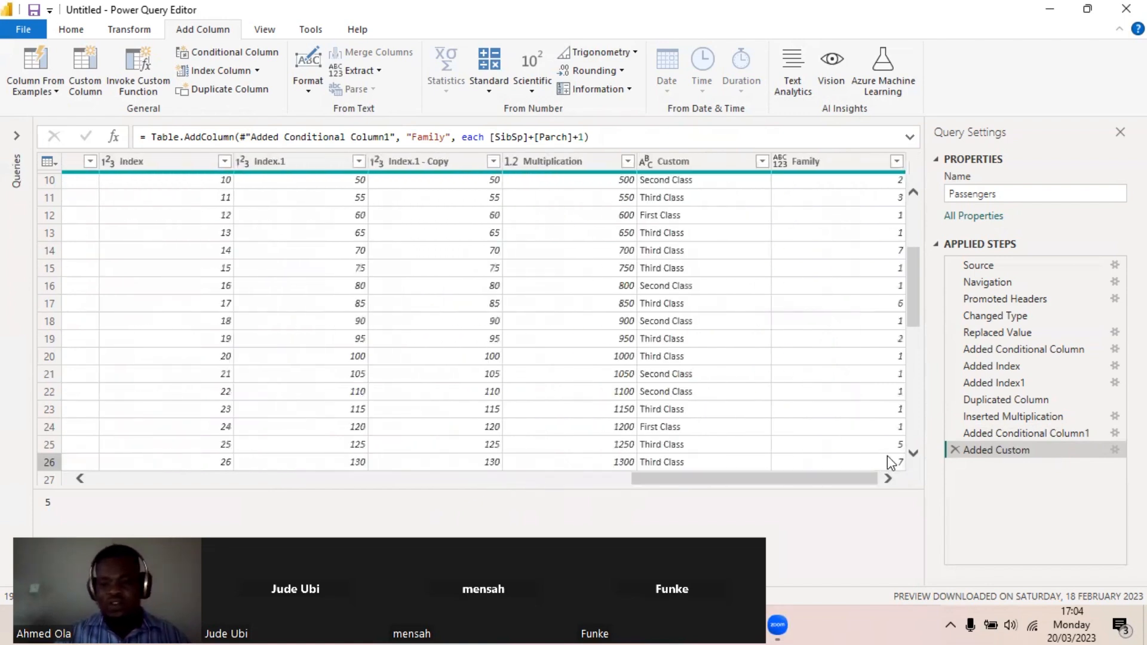
{"action": "left_click", "coordinate": [887, 459]}
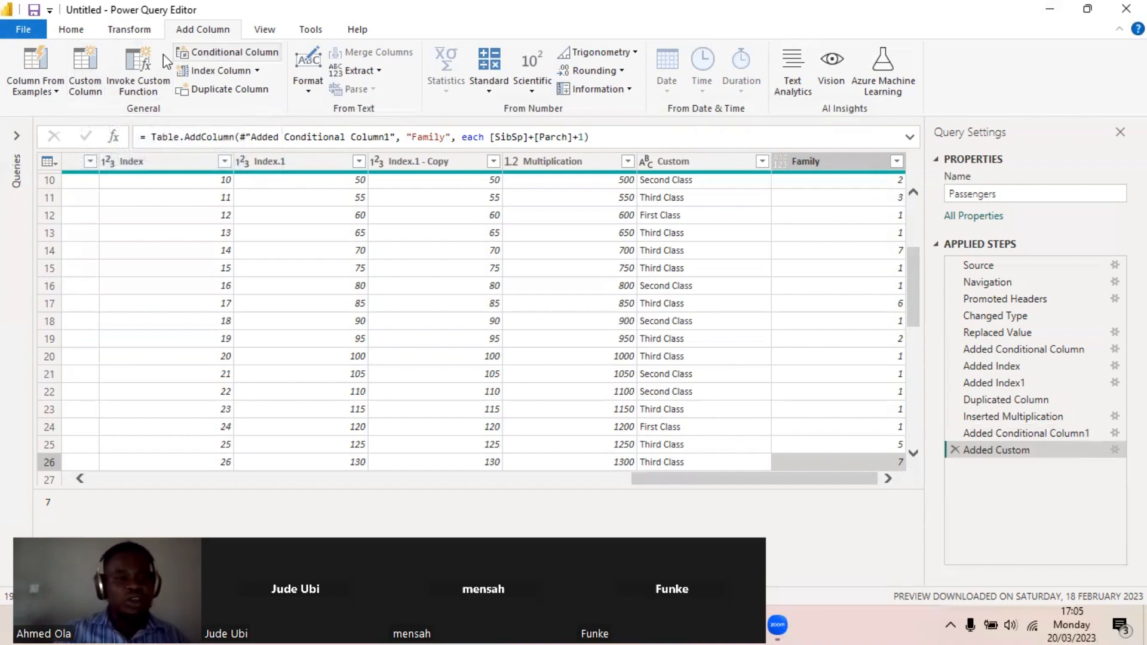
View the Invoke Custom Function options without applying them, and return to the first columns and rows of the Passengers table
{"action": "left_click", "coordinate": [139, 90]}
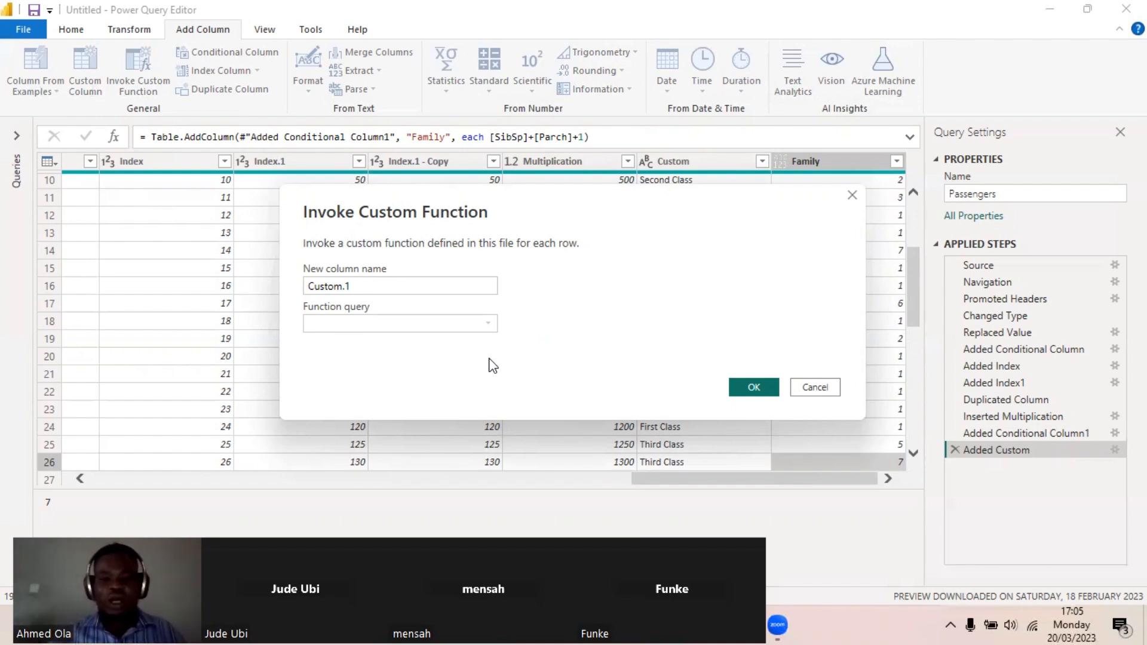
{"action": "left_click", "coordinate": [814, 386]}
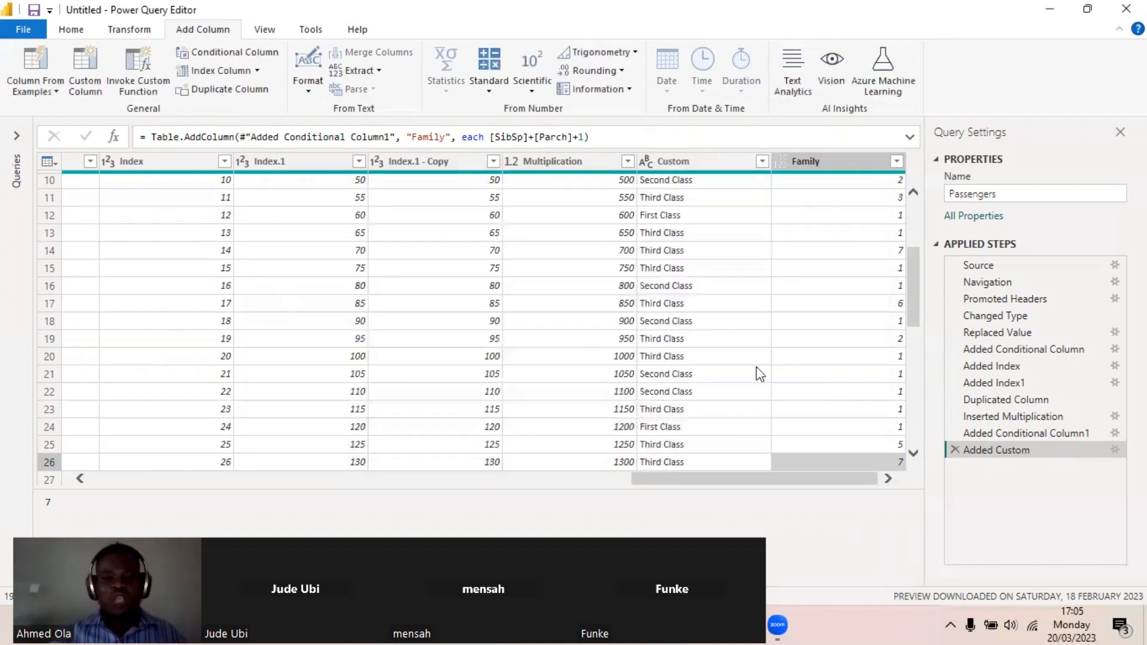
{"action": "left_click_drag", "start_coordinate": [751, 480], "coordinate": [174, 458]}
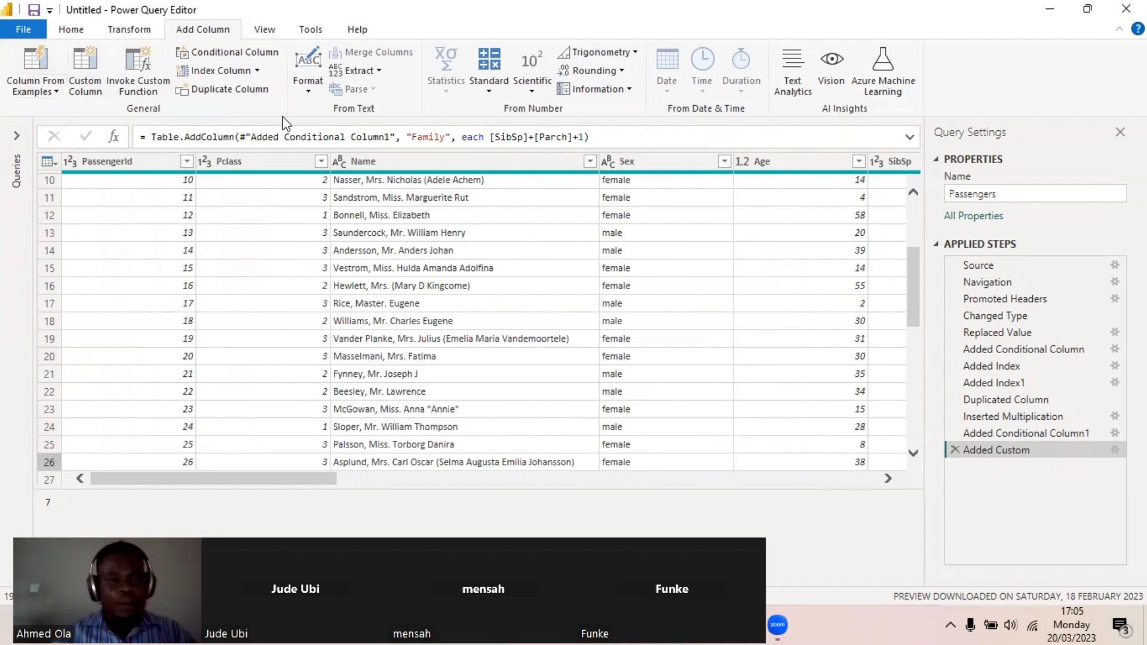
{"action": "left_click_drag", "start_coordinate": [278, 479], "coordinate": [52, 478]}
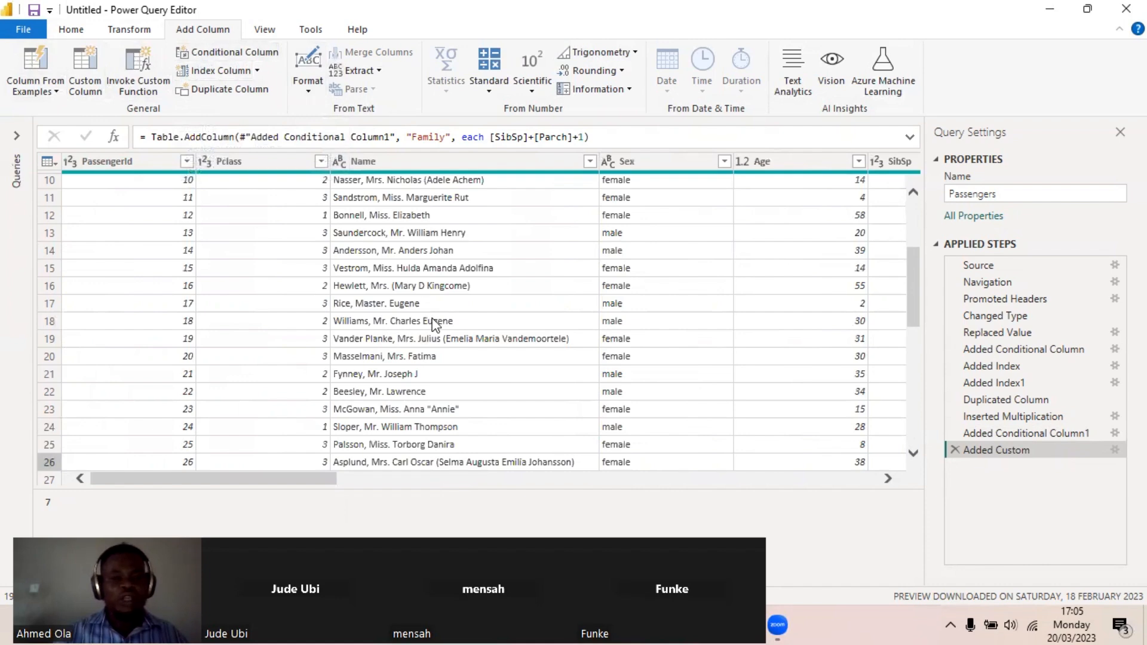
{"action": "left_click_drag", "start_coordinate": [911, 281], "coordinate": [912, 211]}
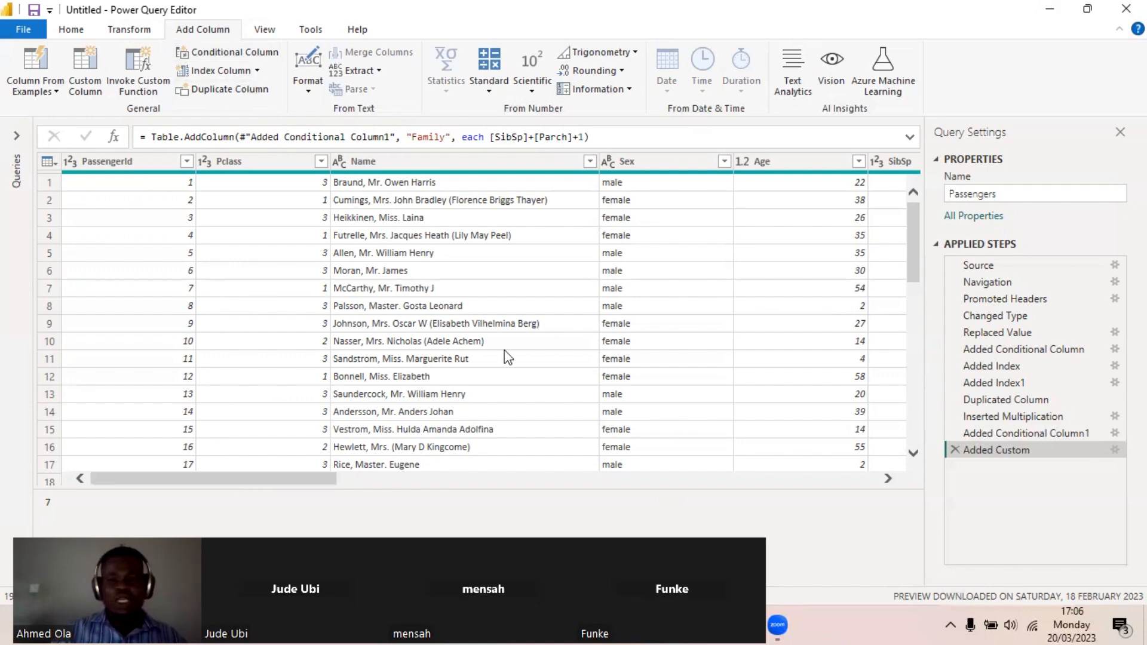
Split the Name column by the comma delimiter at each occurrence
{"action": "left_click_drag", "start_coordinate": [911, 246], "coordinate": [904, 212]}
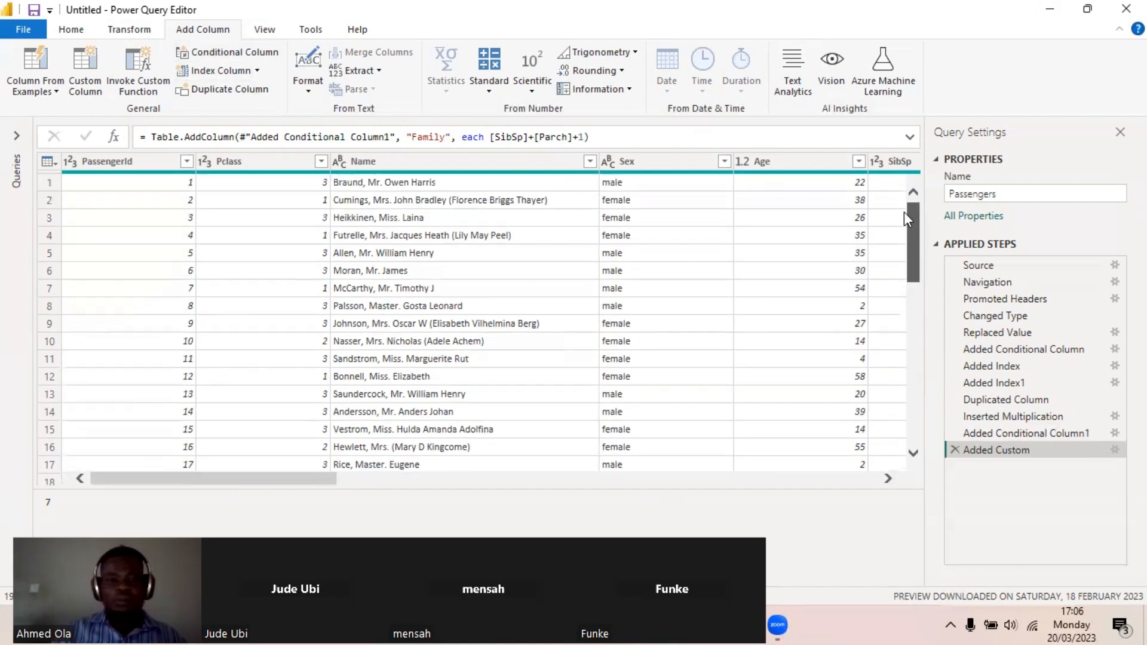
{"action": "left_click", "coordinate": [411, 160]}
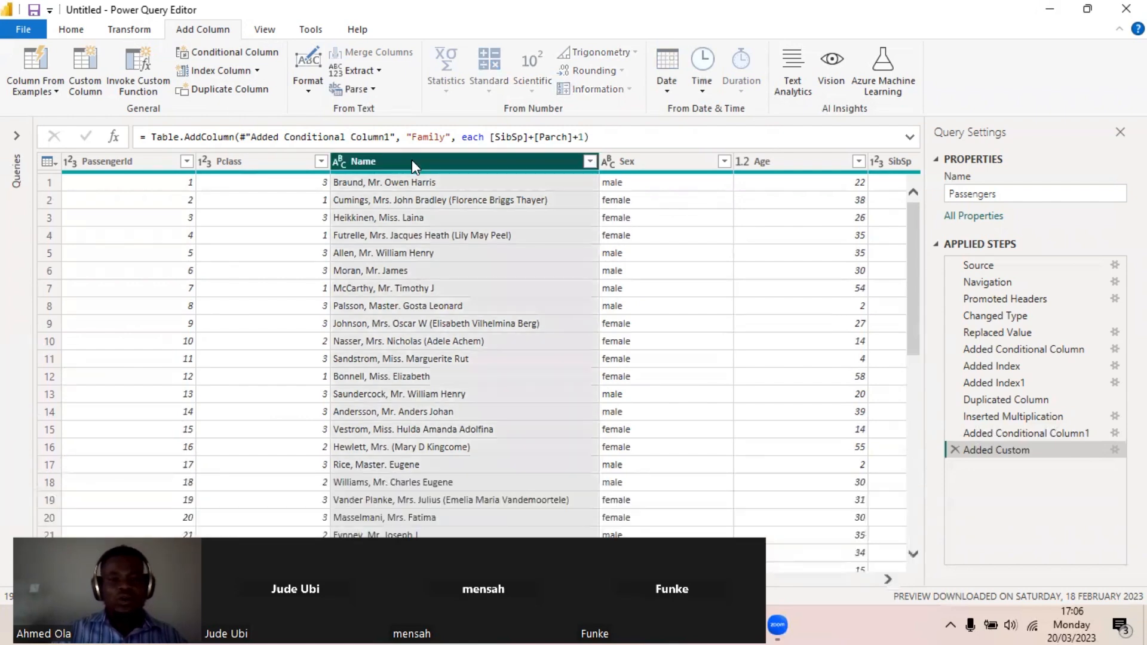
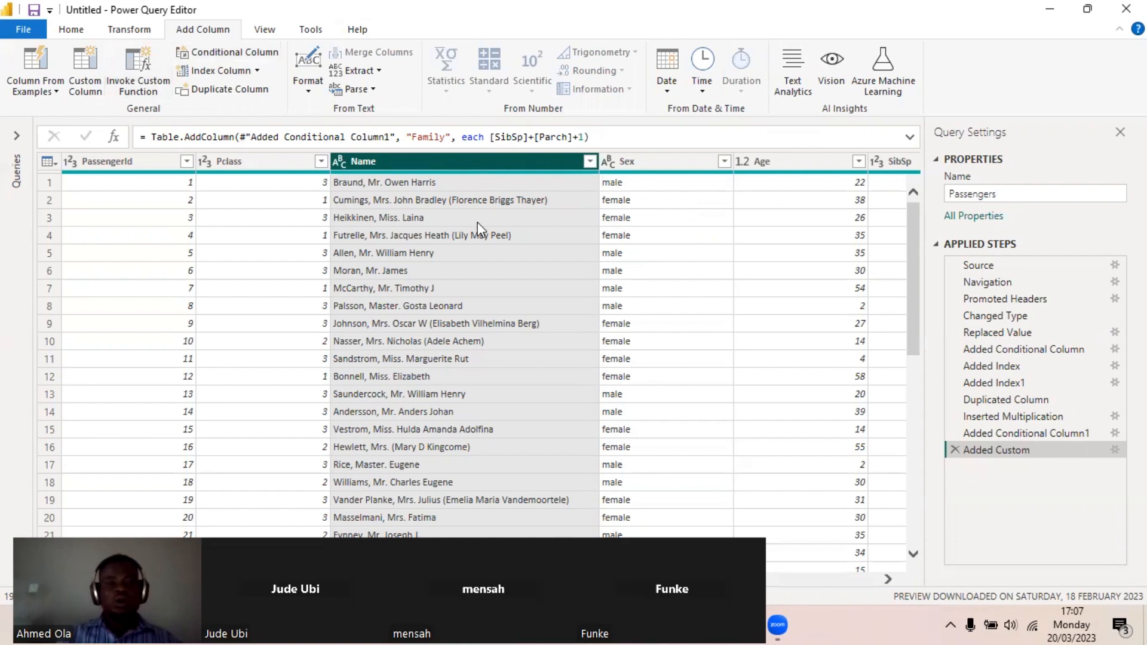
{"action": "left_click", "coordinate": [124, 30]}
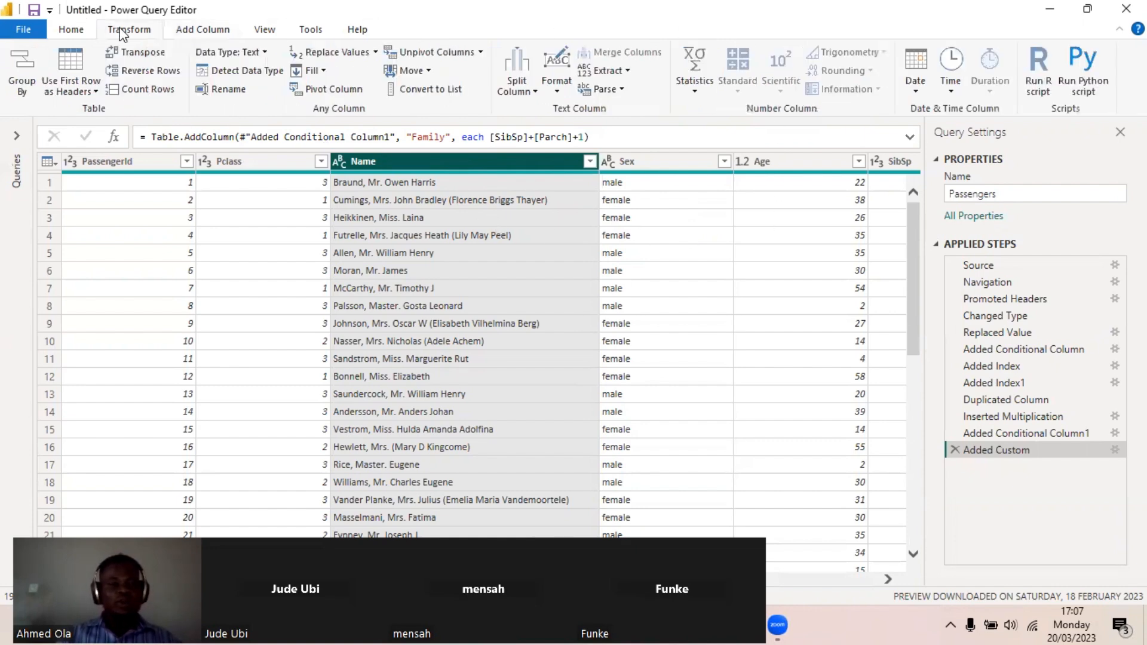
{"action": "left_click", "coordinate": [534, 93]}
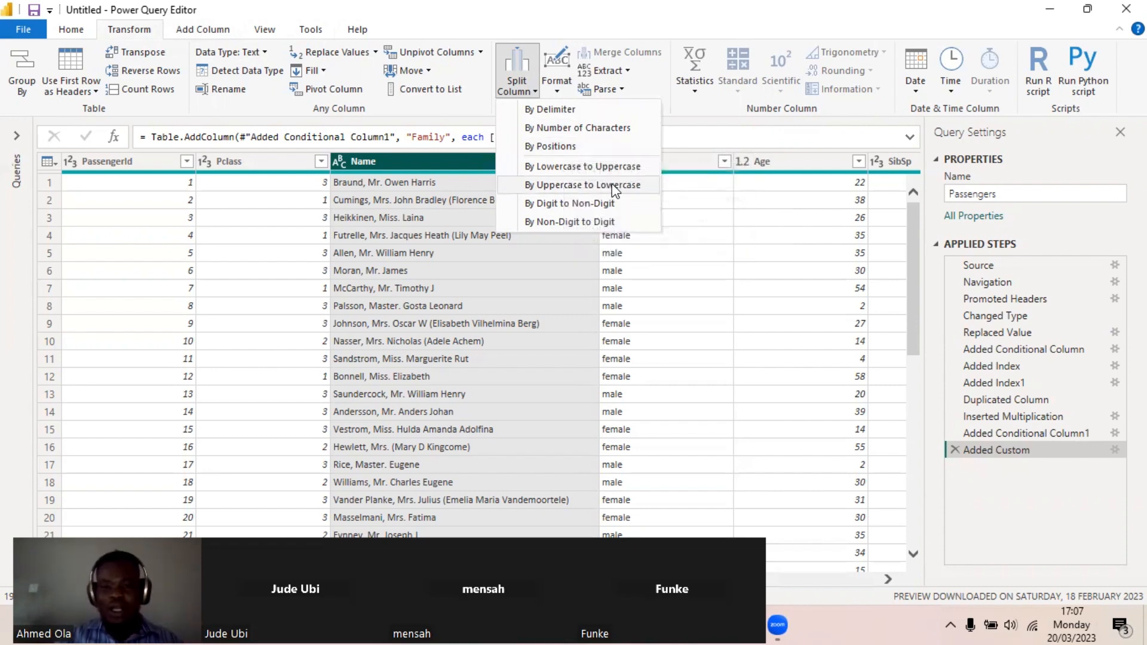
{"action": "left_click", "coordinate": [571, 112]}
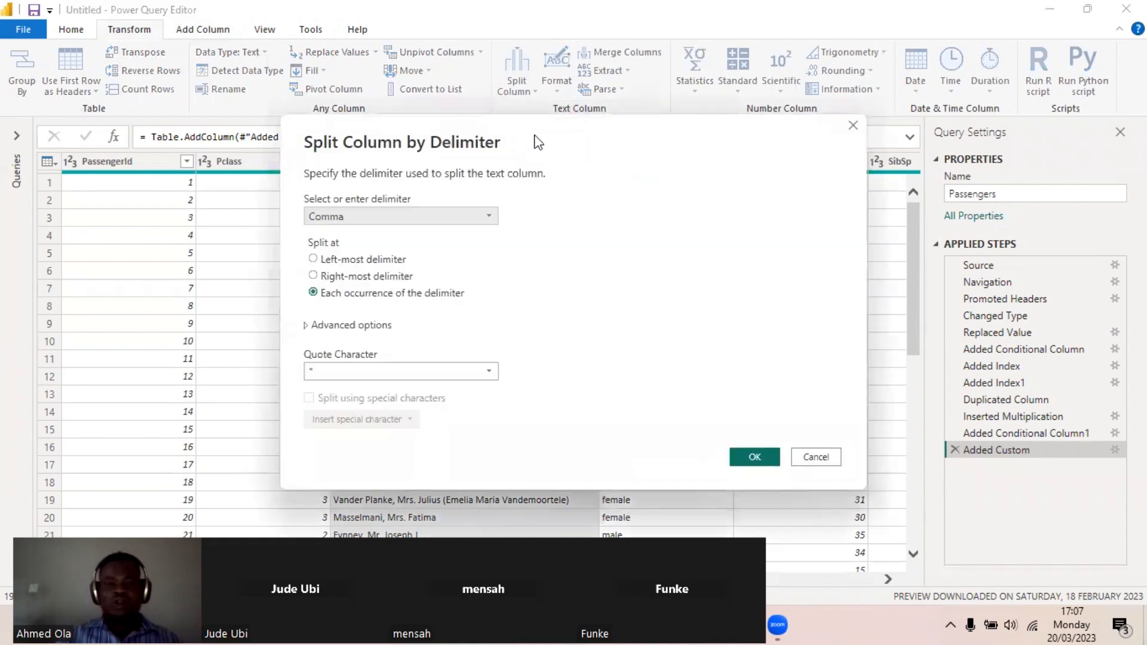
{"action": "left_click_drag", "start_coordinate": [540, 134], "coordinate": [833, 45]}
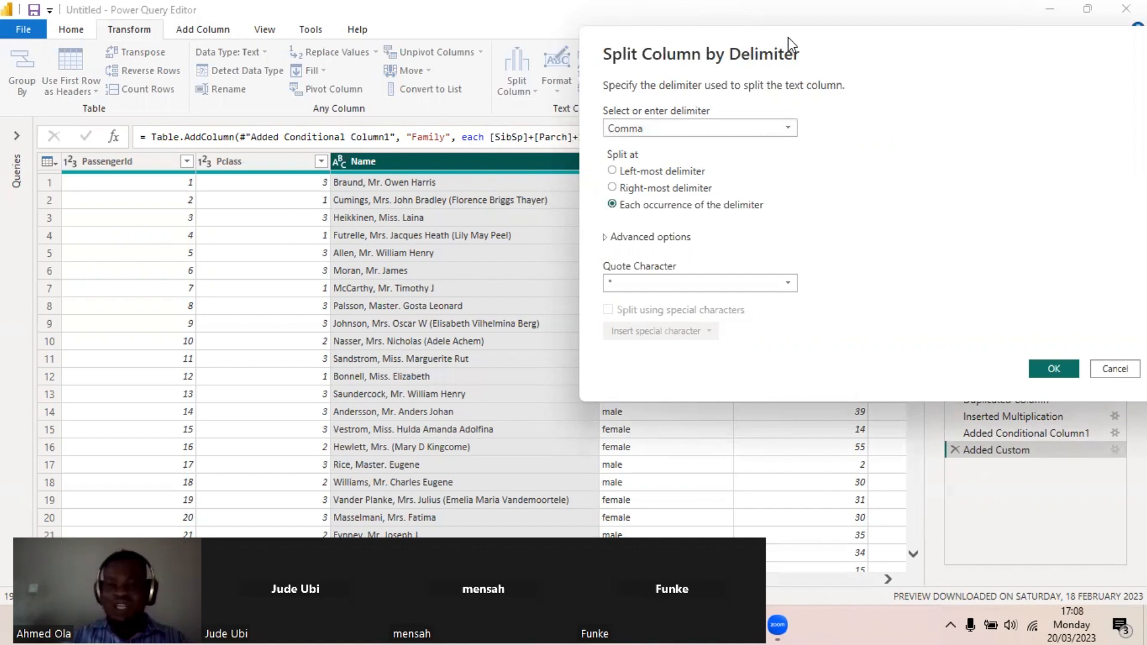
{"action": "left_click_drag", "start_coordinate": [788, 37], "coordinate": [754, 42]}
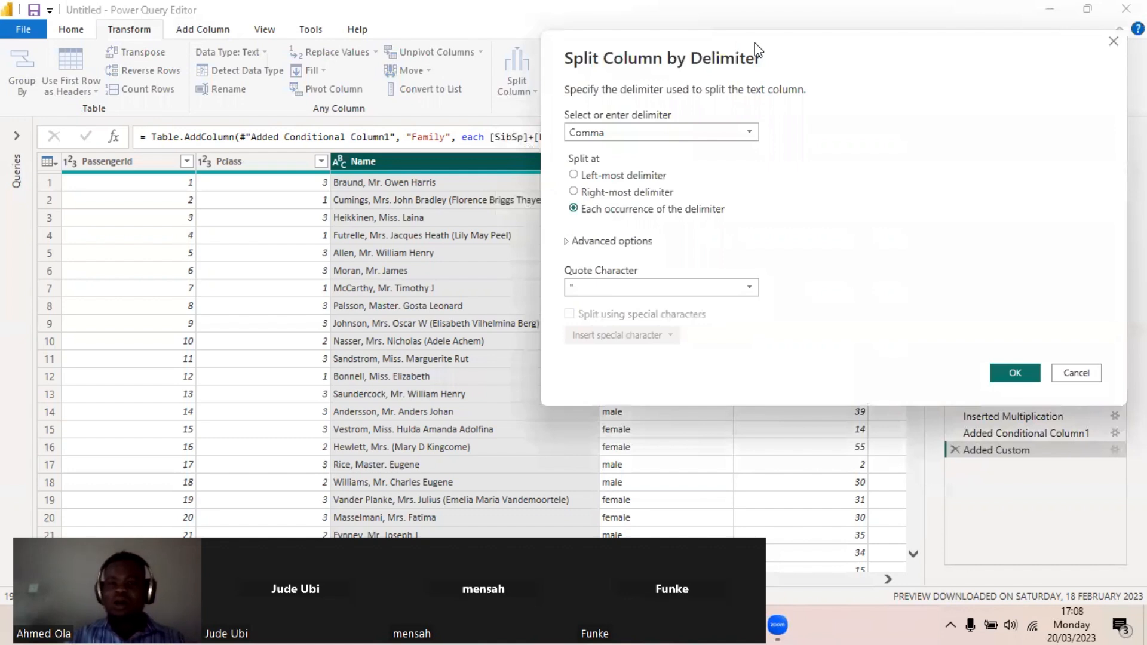
{"action": "left_click", "coordinate": [752, 134]}
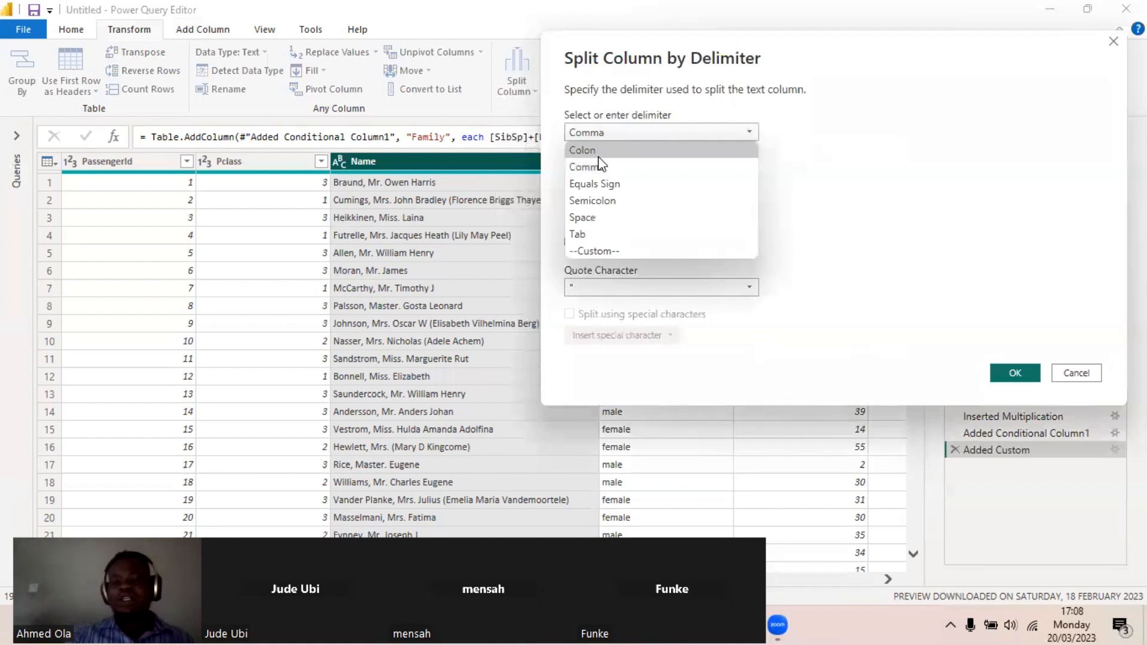
{"action": "left_click", "coordinate": [977, 127]}
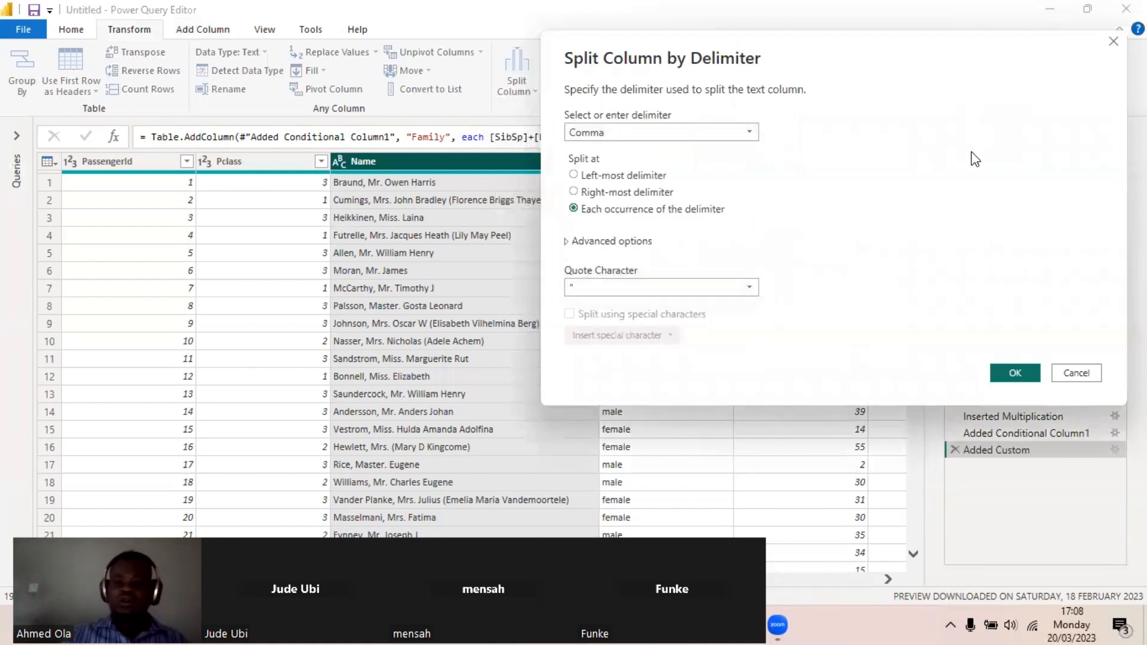
{"action": "left_click", "coordinate": [1015, 372]}
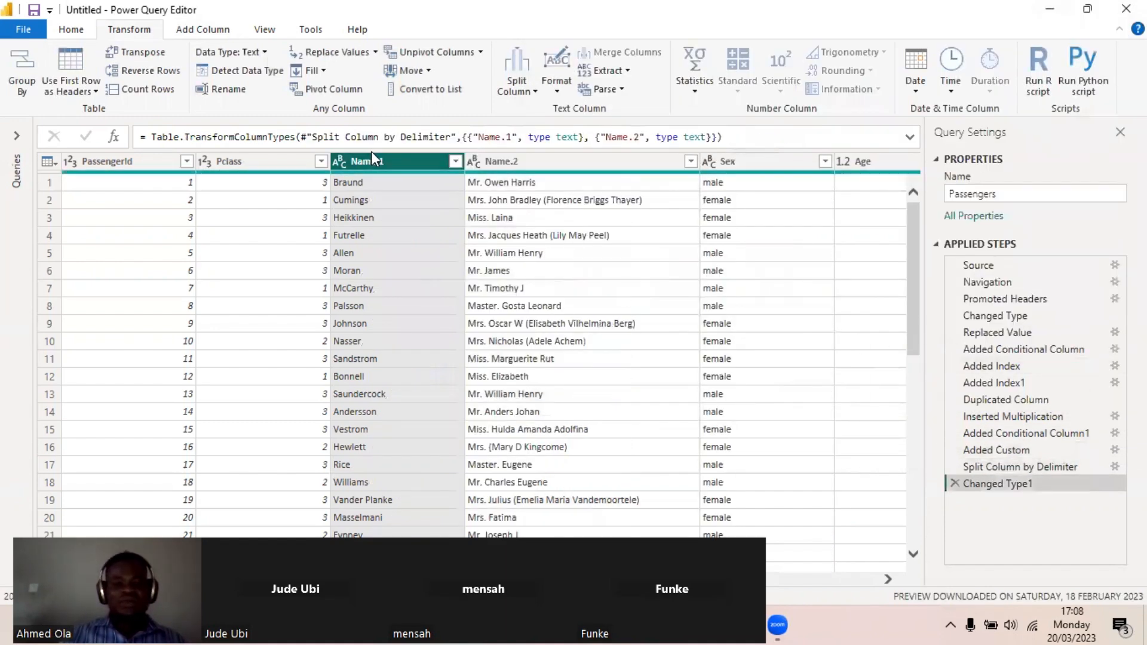
{"action": "left_click", "coordinate": [367, 185]}
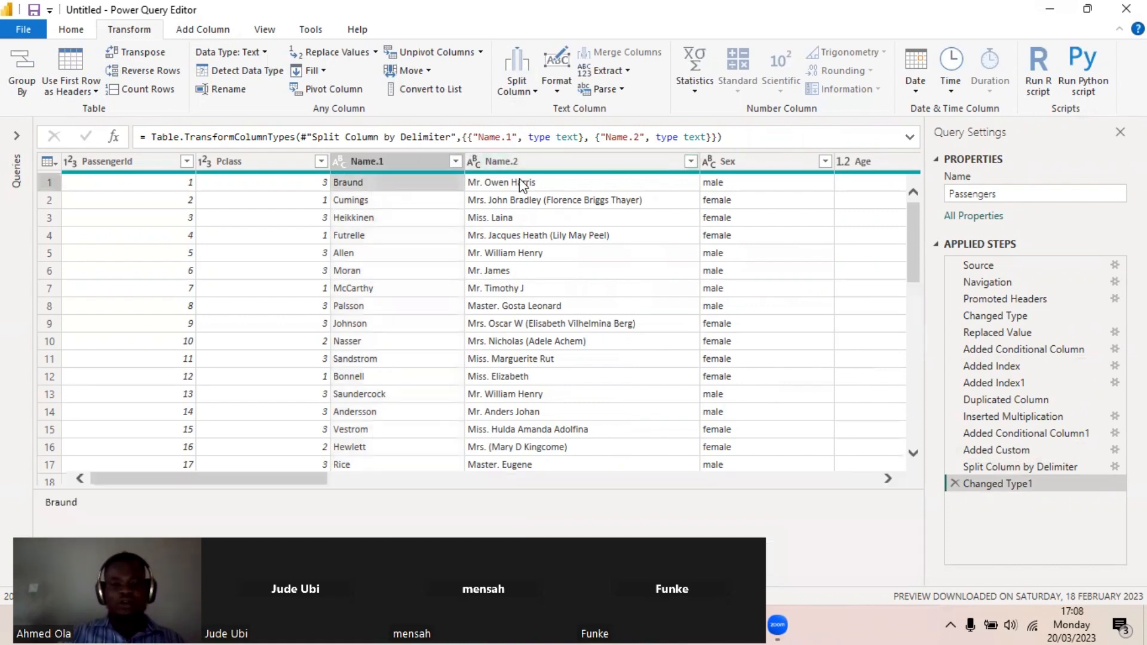
Split the Name.2 column at each occurrence of a custom period delimiter to separate the titles from the remaining names
{"action": "left_click", "coordinate": [547, 160]}
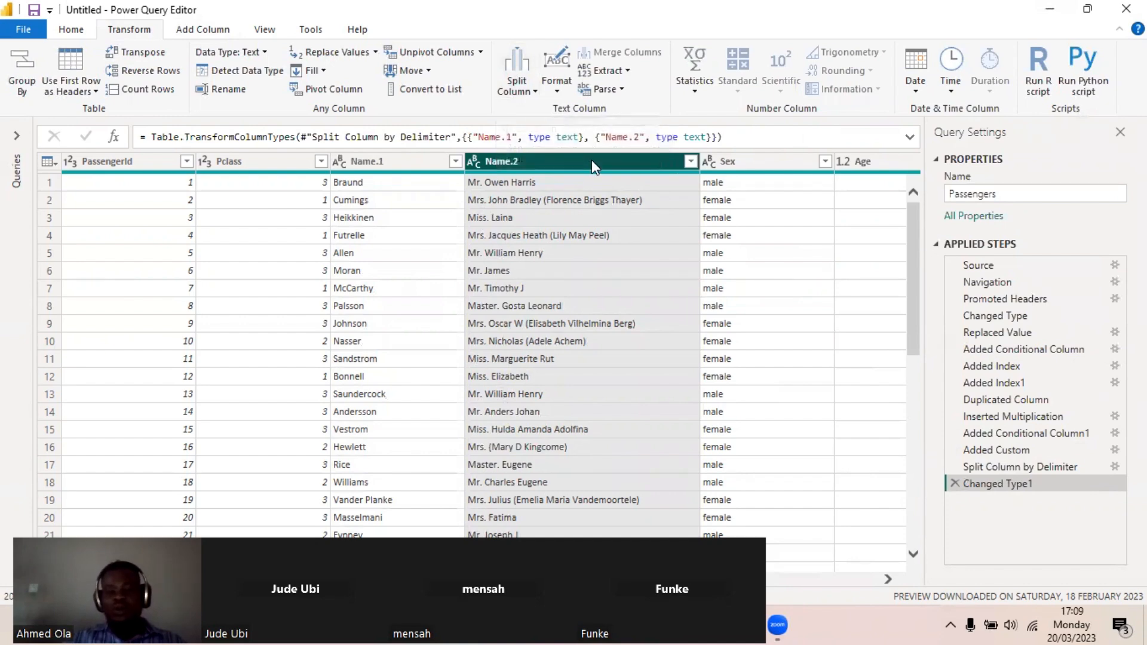
{"action": "right_click", "coordinate": [591, 159]}
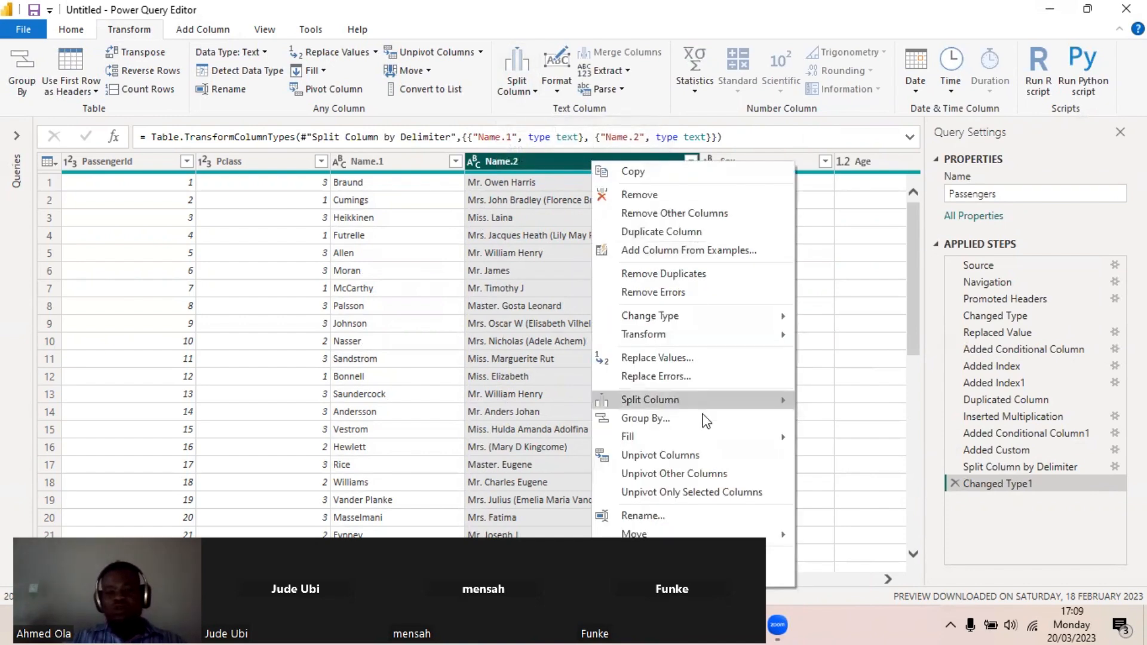
{"action": "mouse_move", "coordinate": [689, 403]}
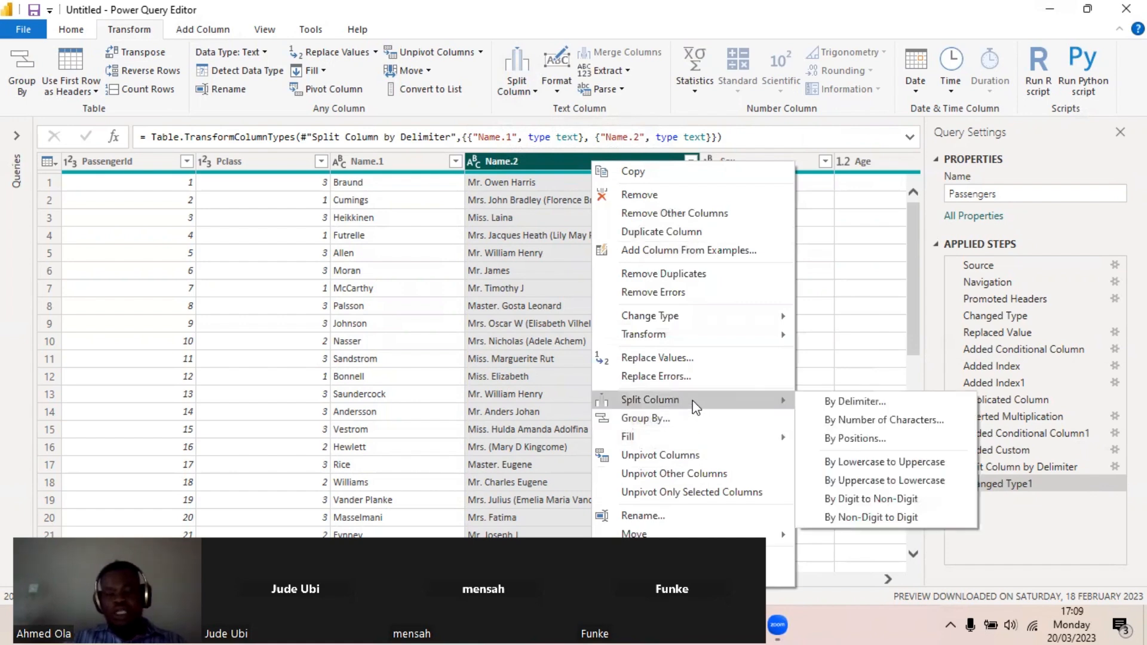
{"action": "left_click", "coordinate": [857, 399]}
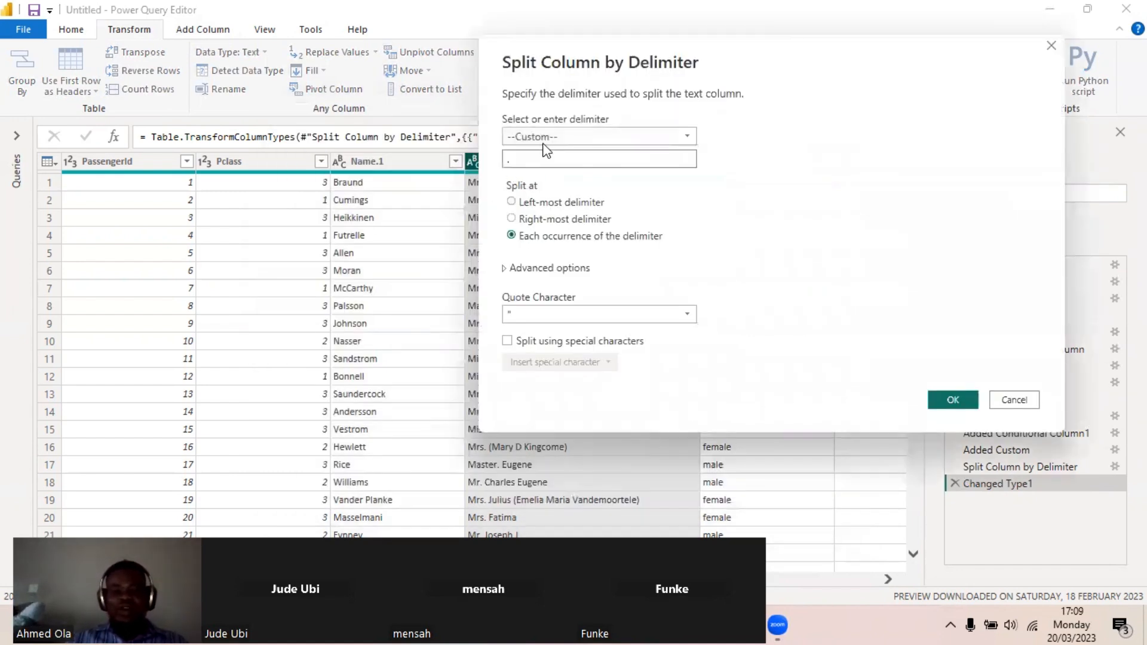
{"action": "left_click", "coordinate": [687, 136]}
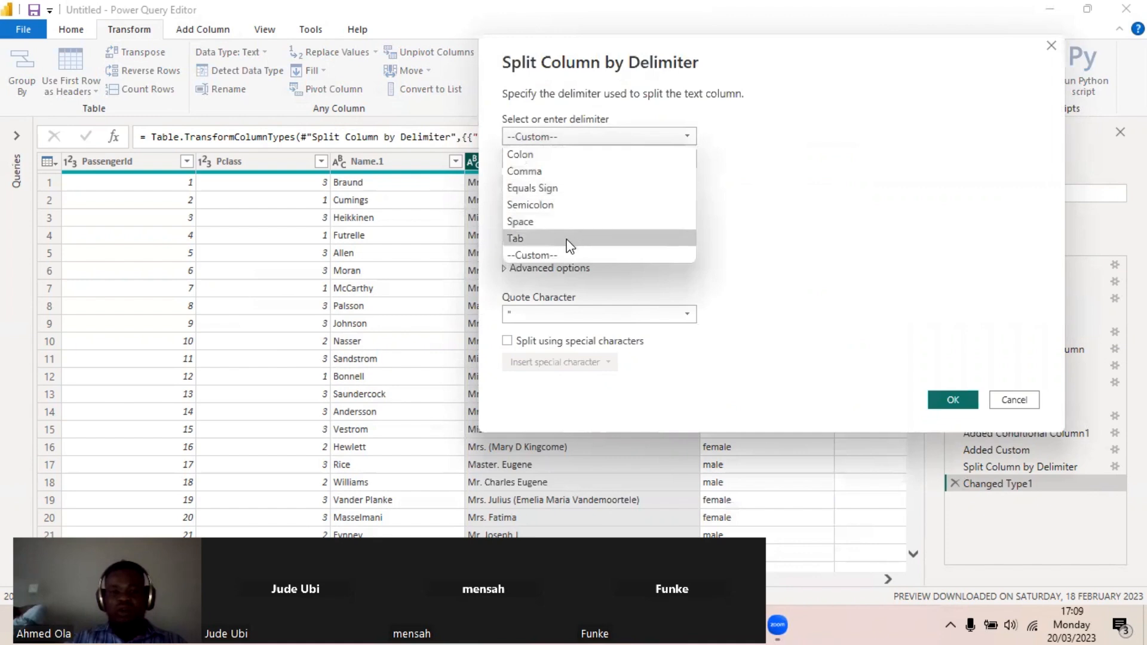
{"action": "left_click", "coordinate": [582, 254]}
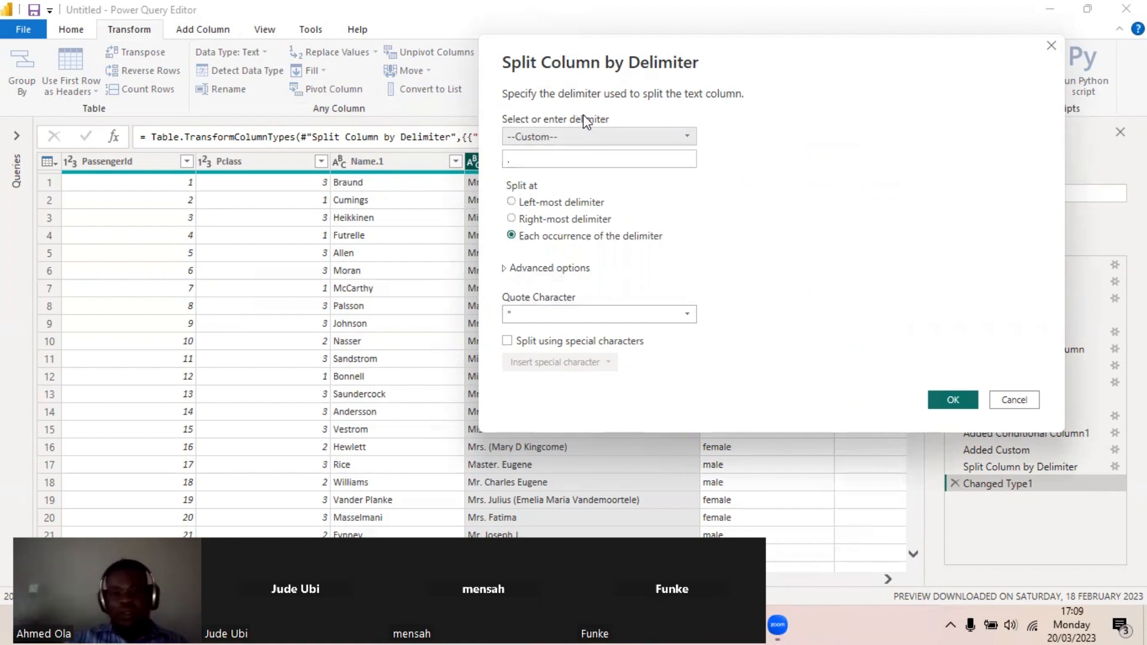
{"action": "left_click", "coordinate": [584, 132]}
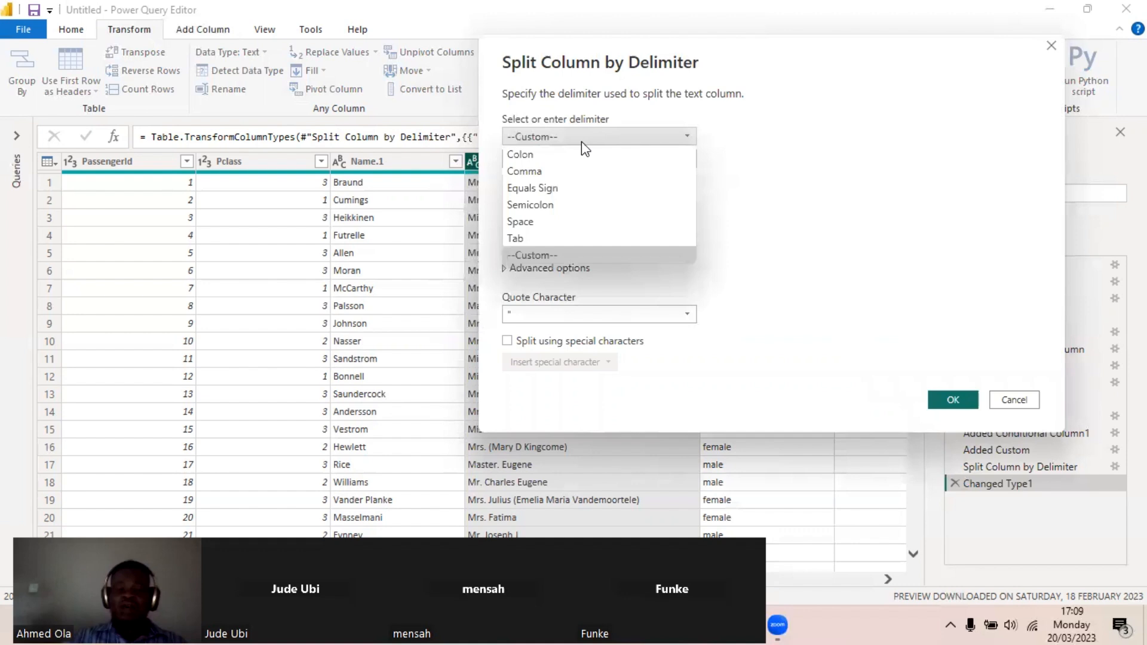
{"action": "left_click", "coordinate": [550, 255]}
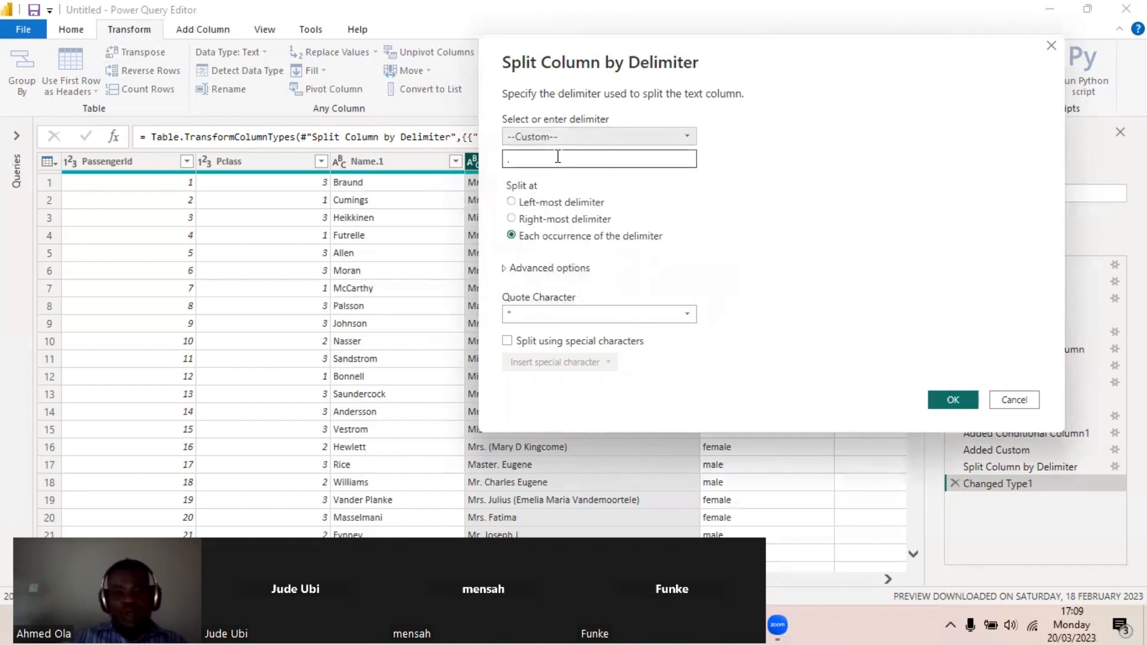
{"action": "left_click", "coordinate": [557, 157]}
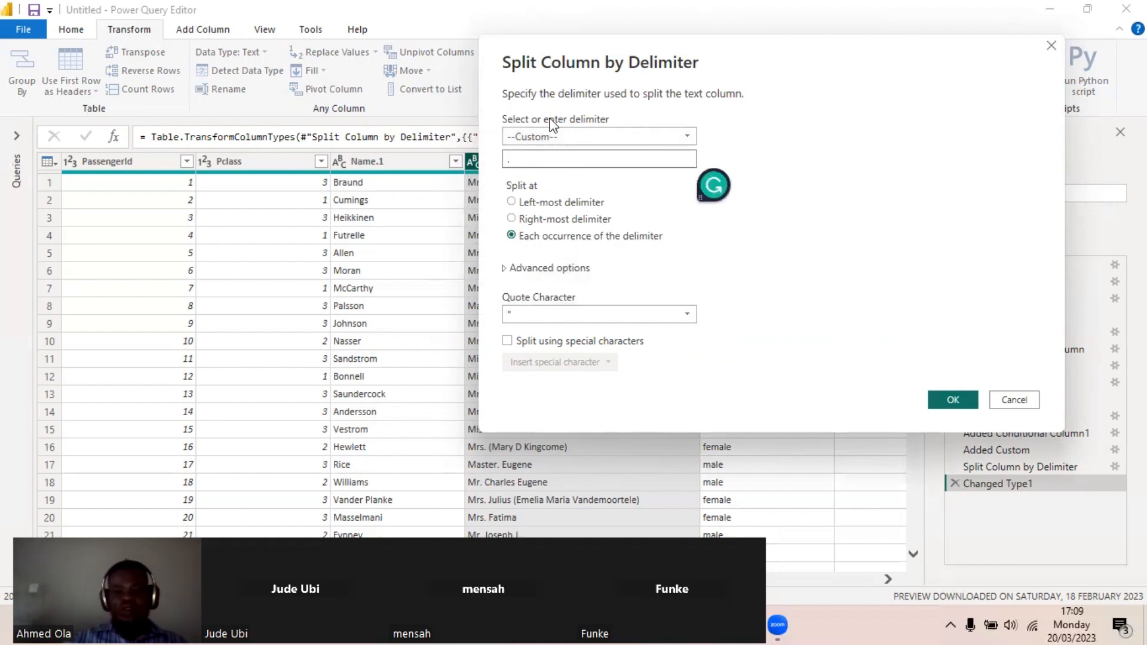
{"action": "left_click", "coordinate": [952, 399]}
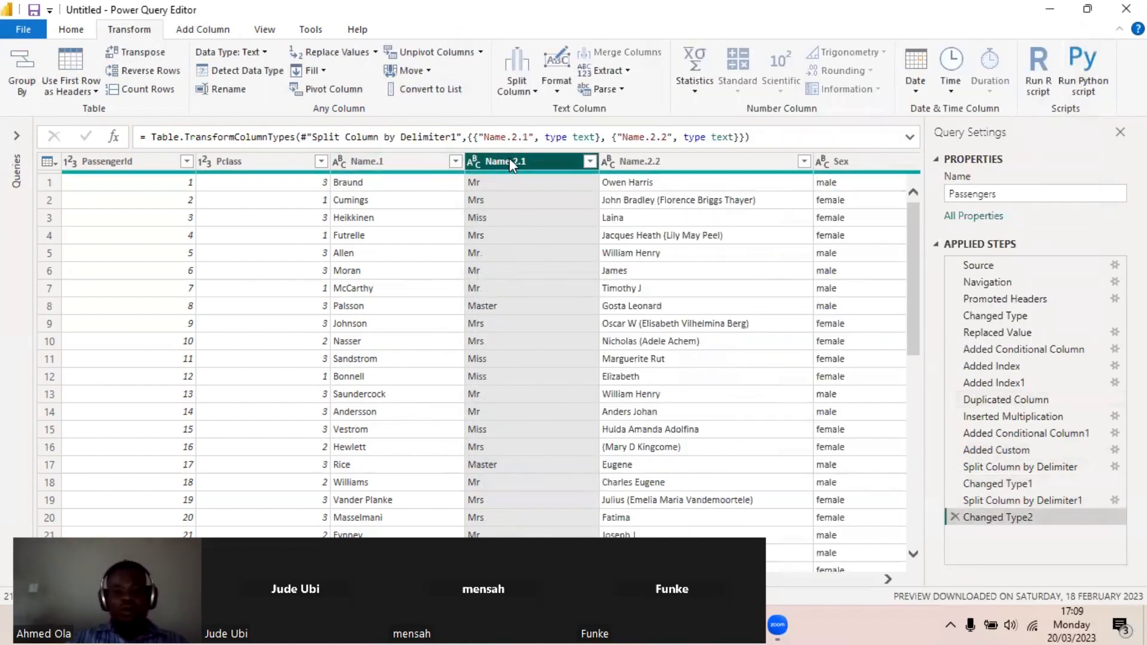
Rename the Name.2.1 column as Title
{"action": "double_click", "coordinate": [509, 159]}
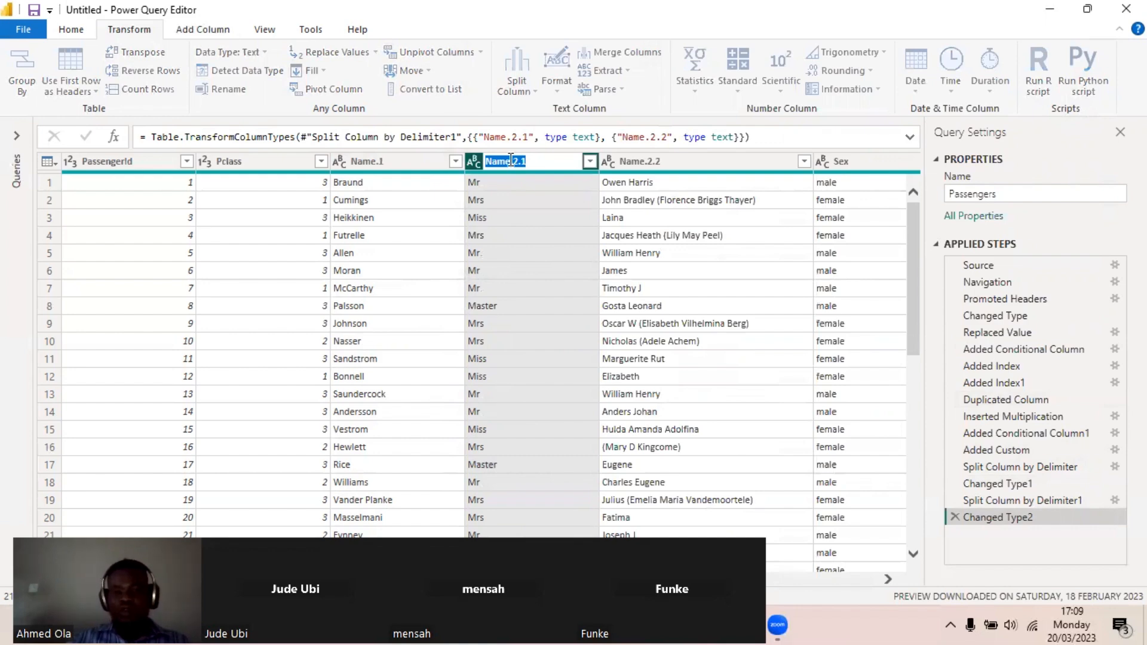
{"action": "type", "text": "Titl"}
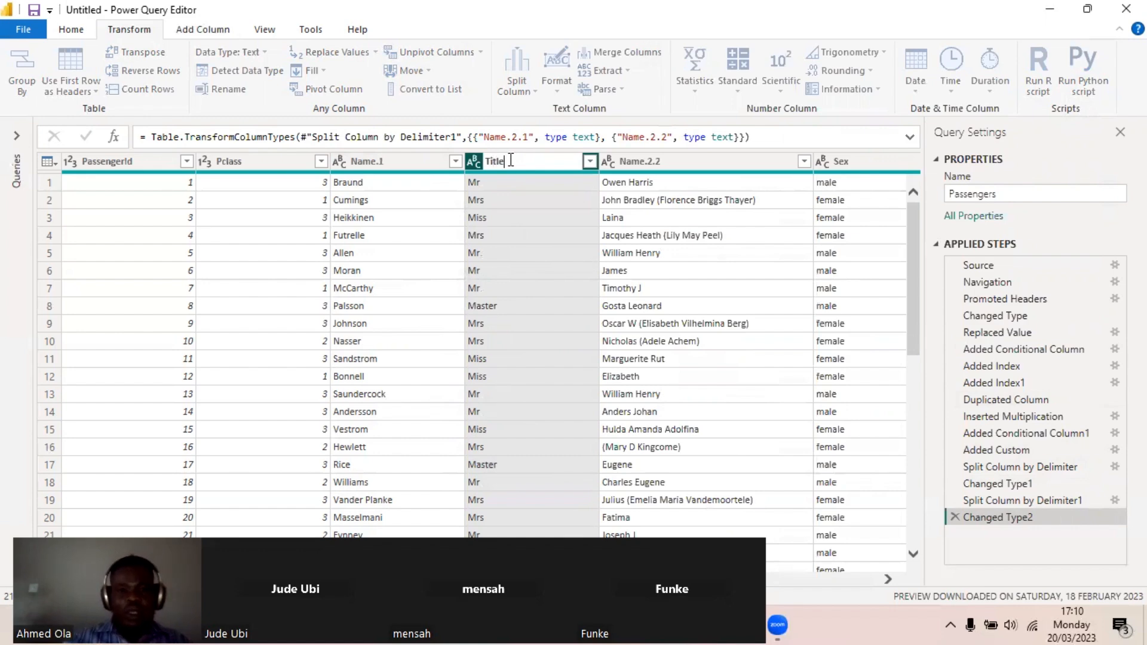
{"action": "type", "text": "e"}
{"action": "key", "text": "Return"}
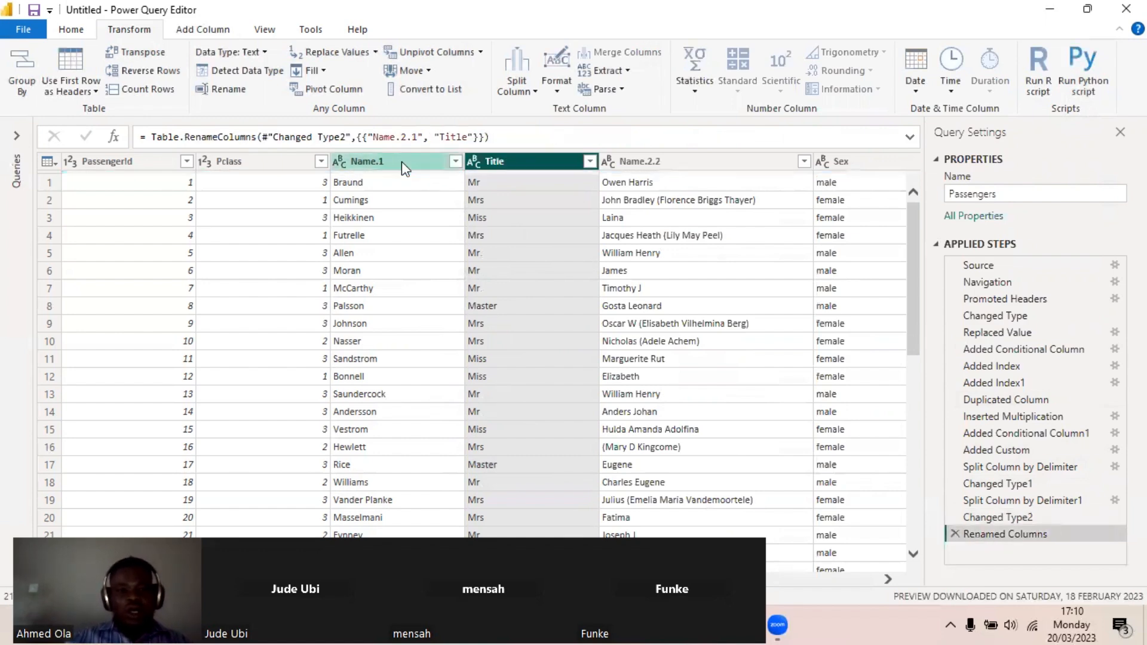
Rename the Name.1 column as Last Name
{"action": "double_click", "coordinate": [401, 160]}
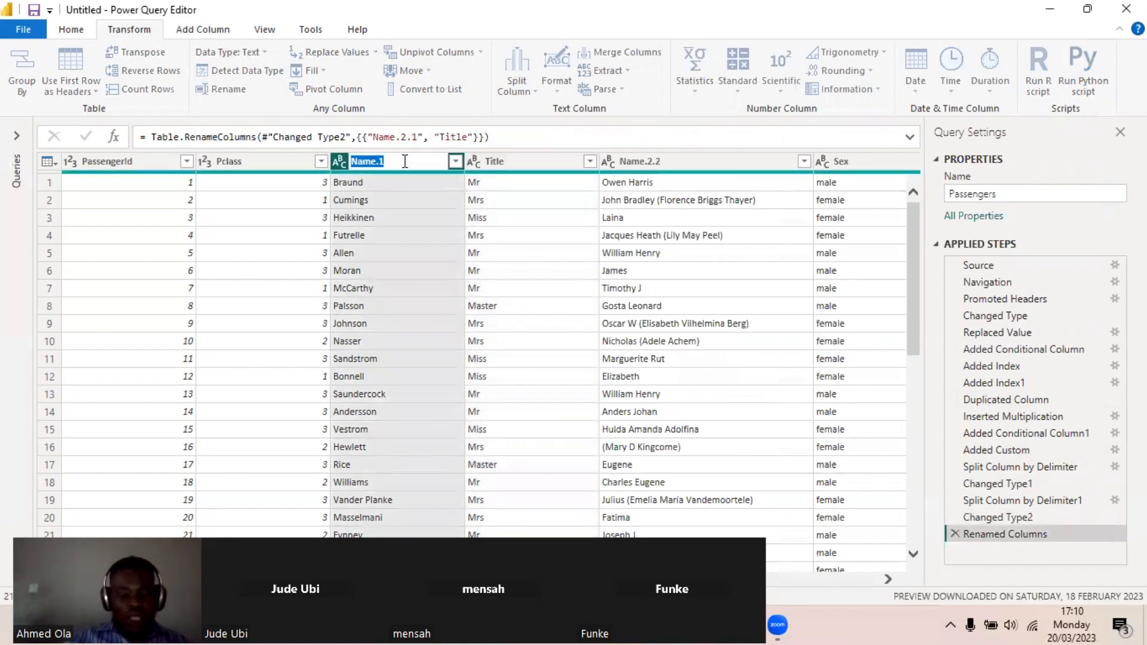
{"action": "type", "text": "lAST na"}
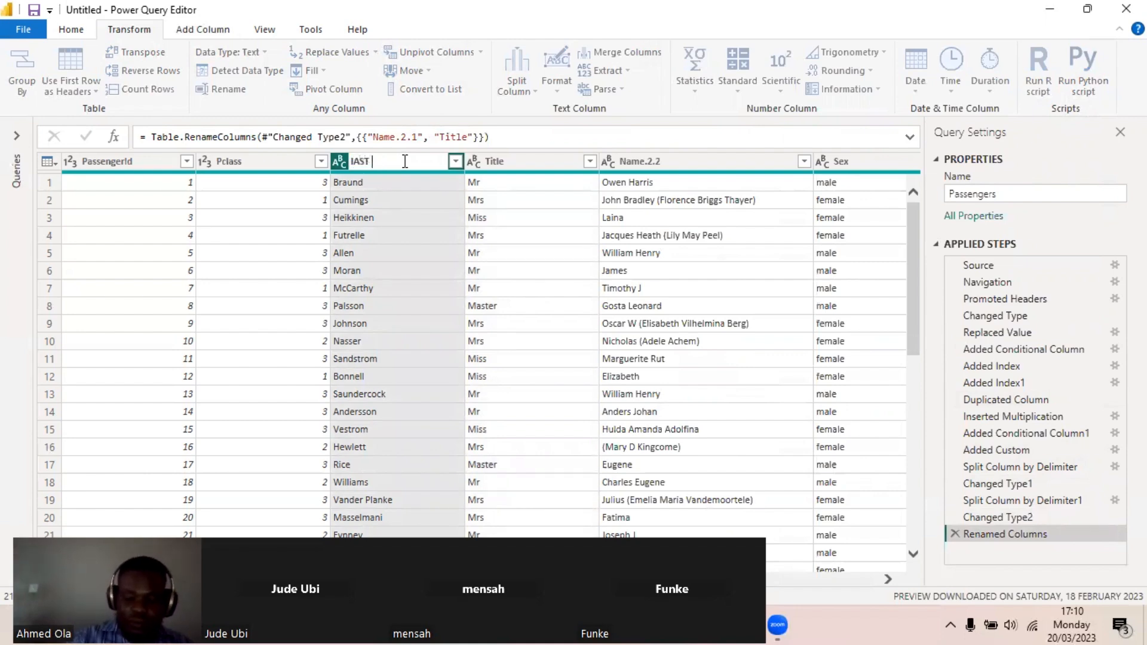
{"action": "key", "text": "BackSpace"}
{"action": "key", "text": "BackSpace"}
{"action": "key", "text": "BackSpace"}
{"action": "key", "text": "BackSpace"}
{"action": "key", "text": "BackSpace"}
{"action": "key", "text": "BackSpace"}
{"action": "key", "text": "BackSpace"}
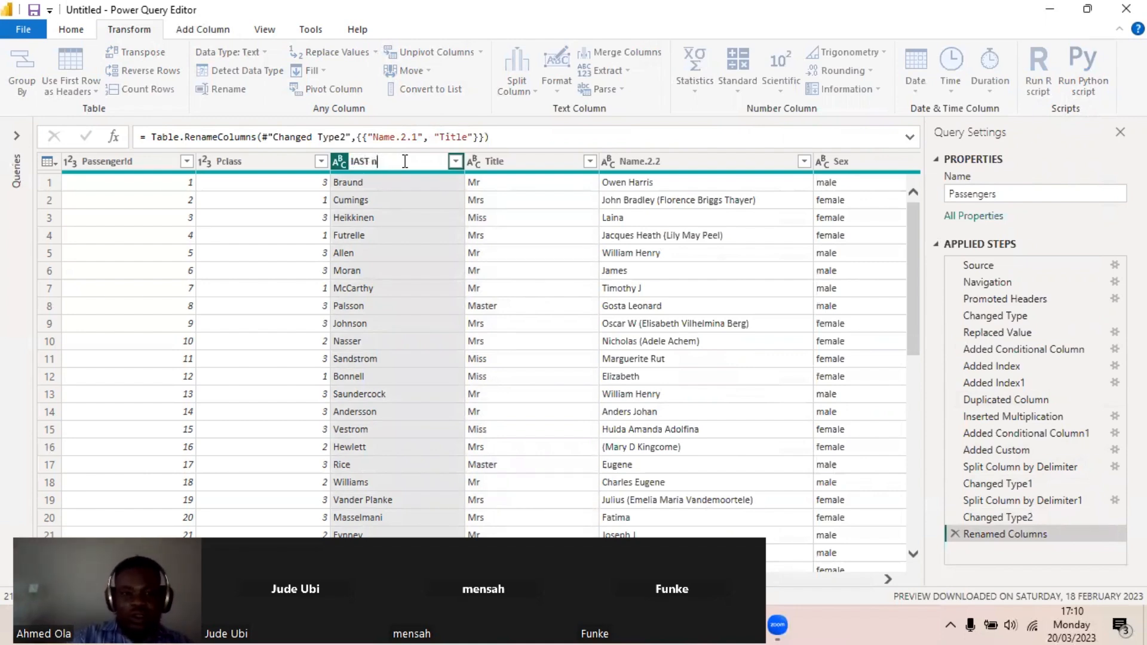
{"action": "type", "text": "Las"}
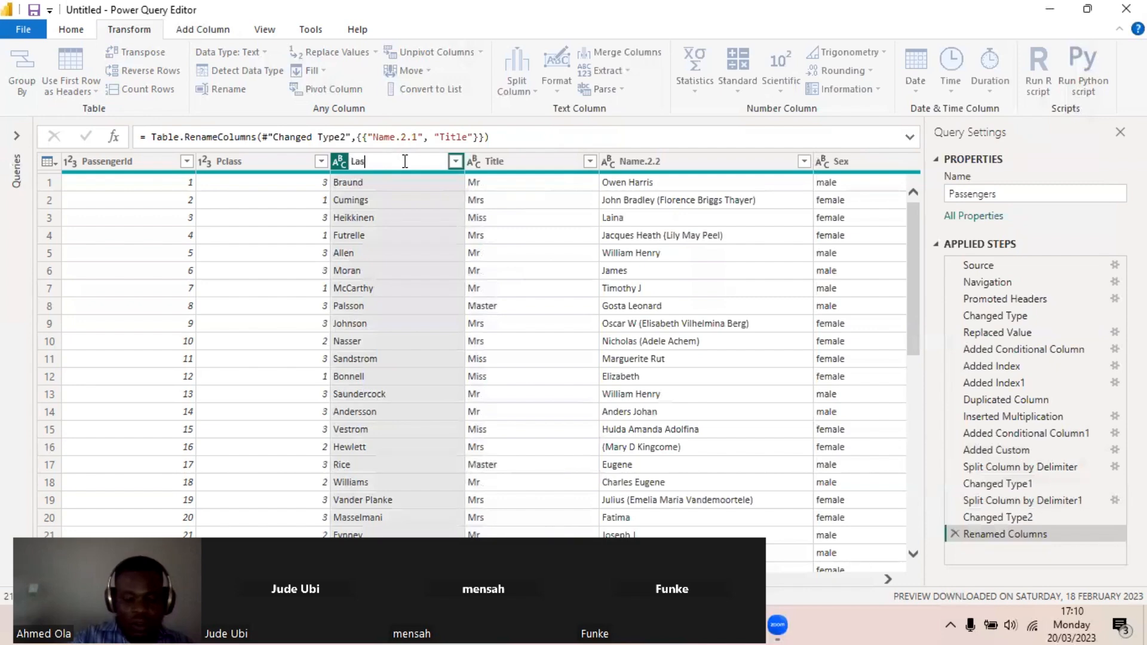
{"action": "type", "text": "t Name"}
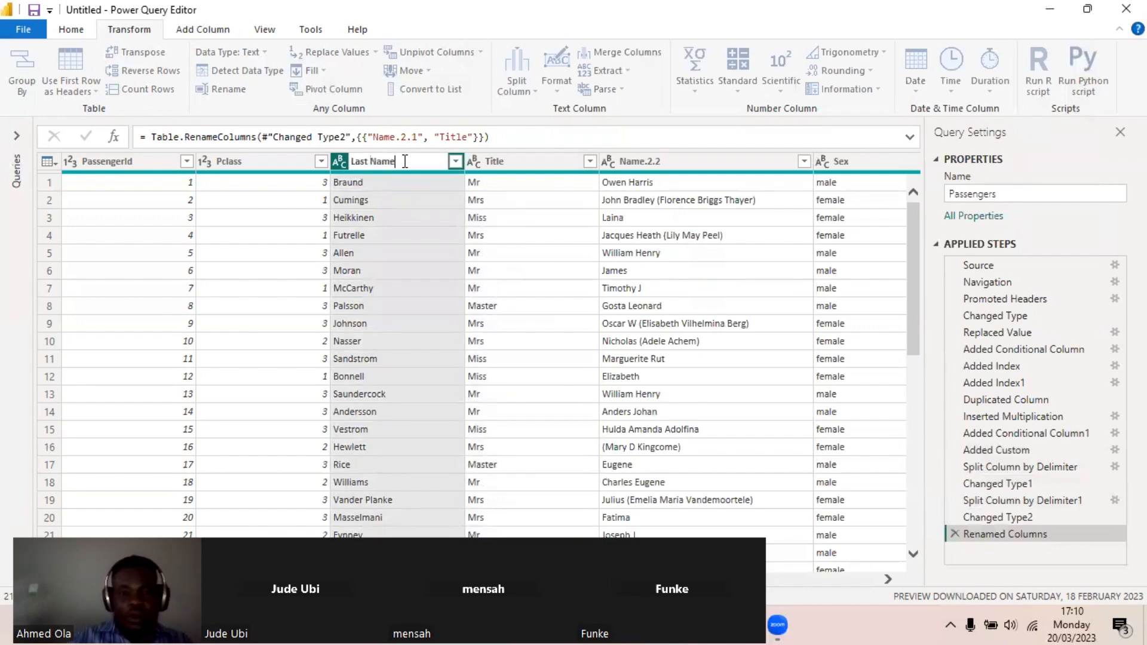
{"action": "key", "text": "Return"}
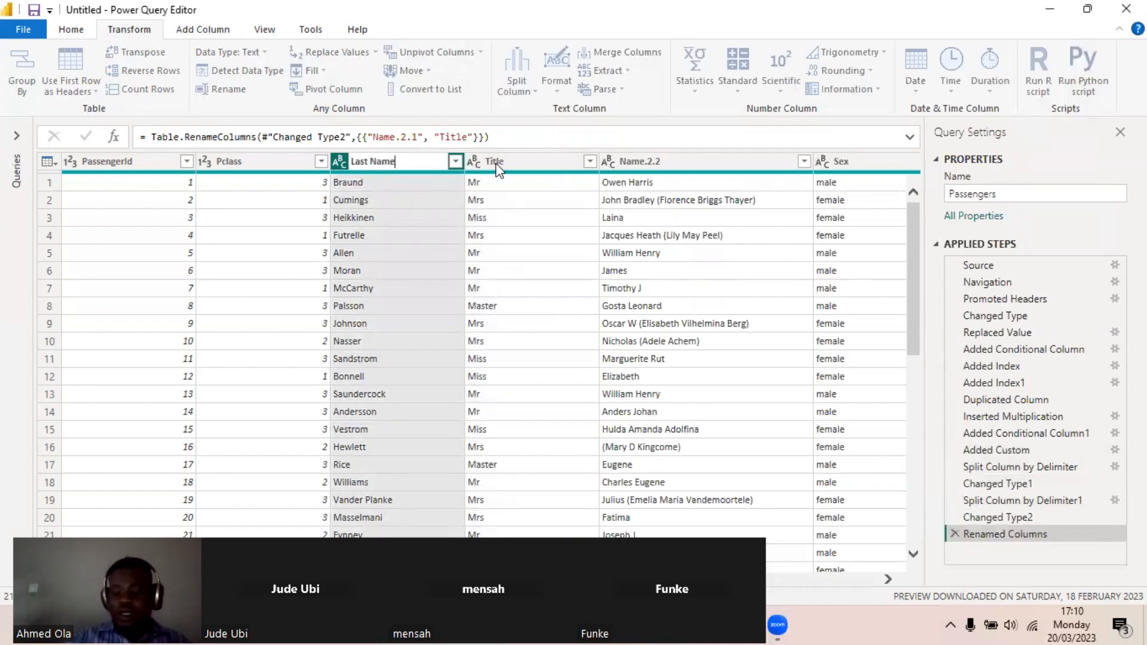
Rename the Name.2.2 column as Other Names
{"action": "double_click", "coordinate": [655, 157]}
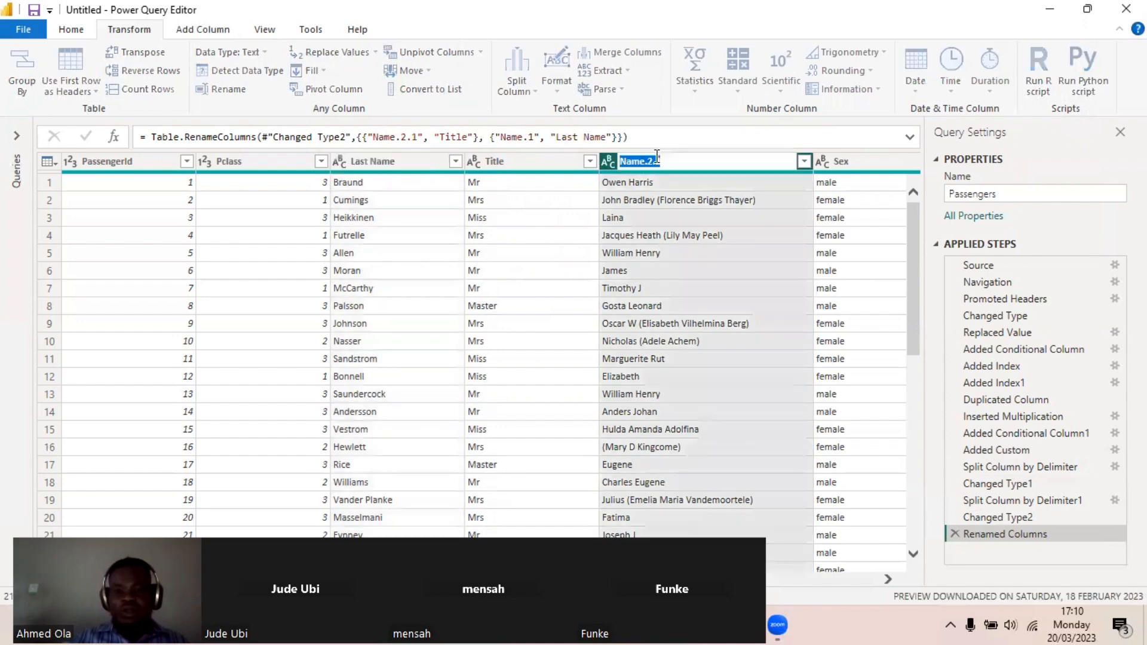
{"action": "type", "text": "Oth"}
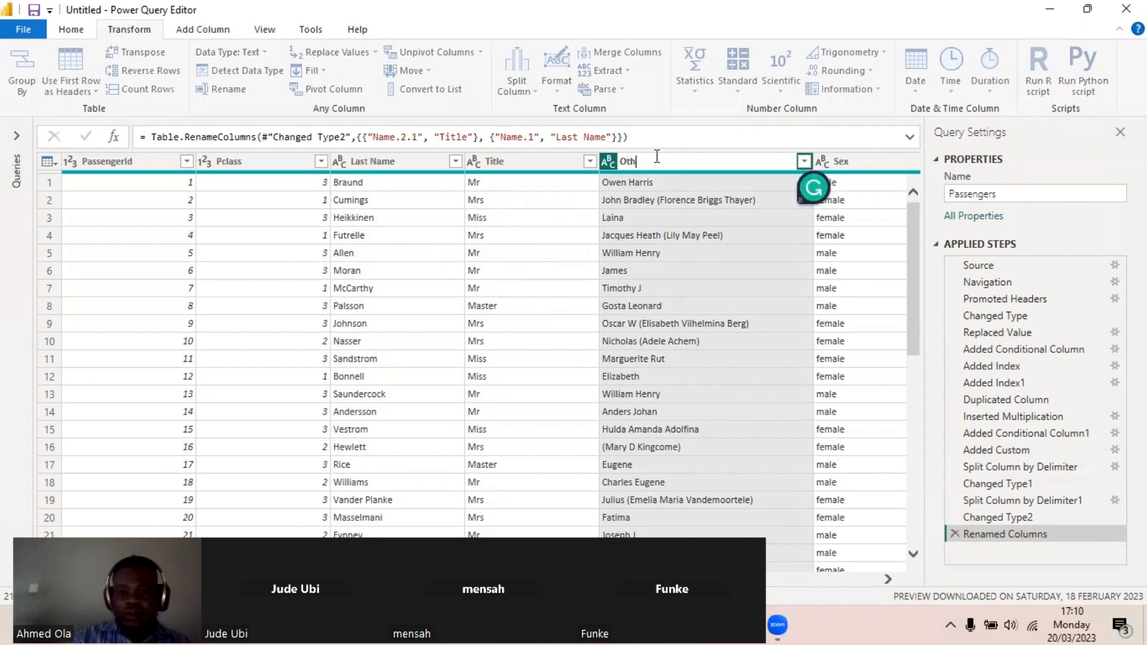
{"action": "type", "text": "er N"}
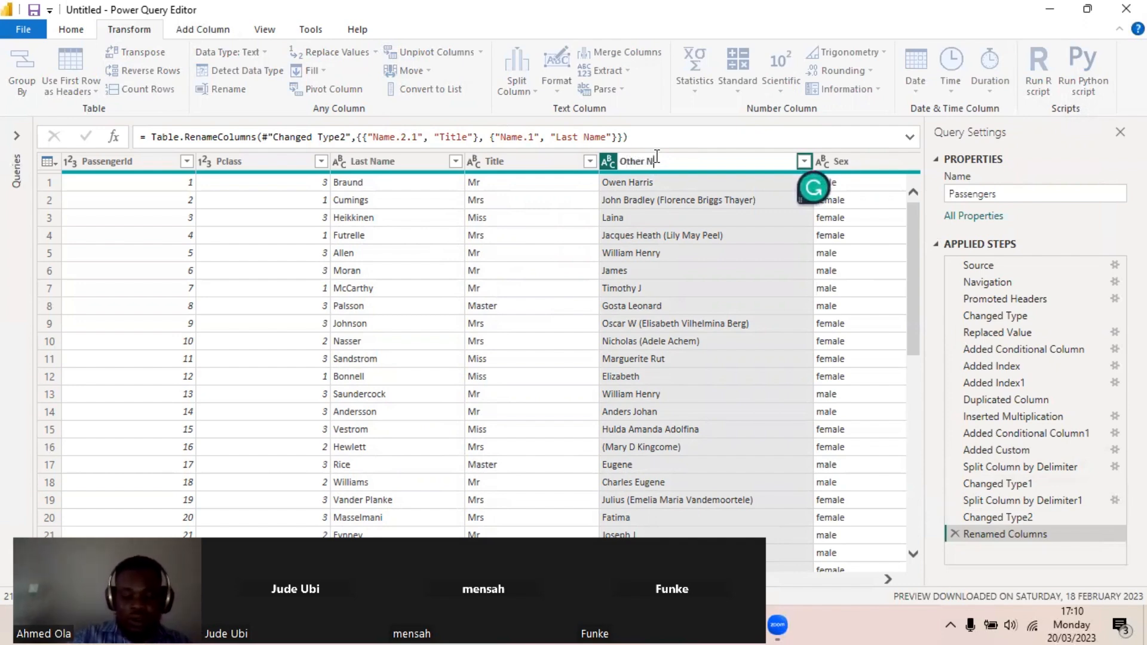
{"action": "type", "text": "ames"}
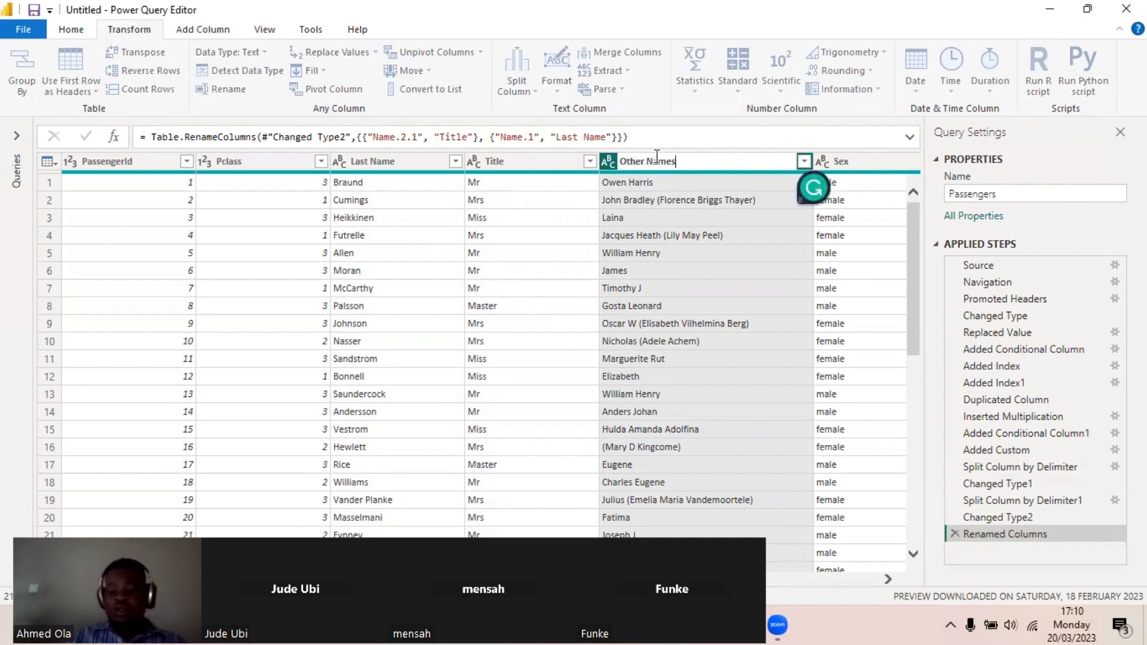
{"action": "key", "text": "Return"}
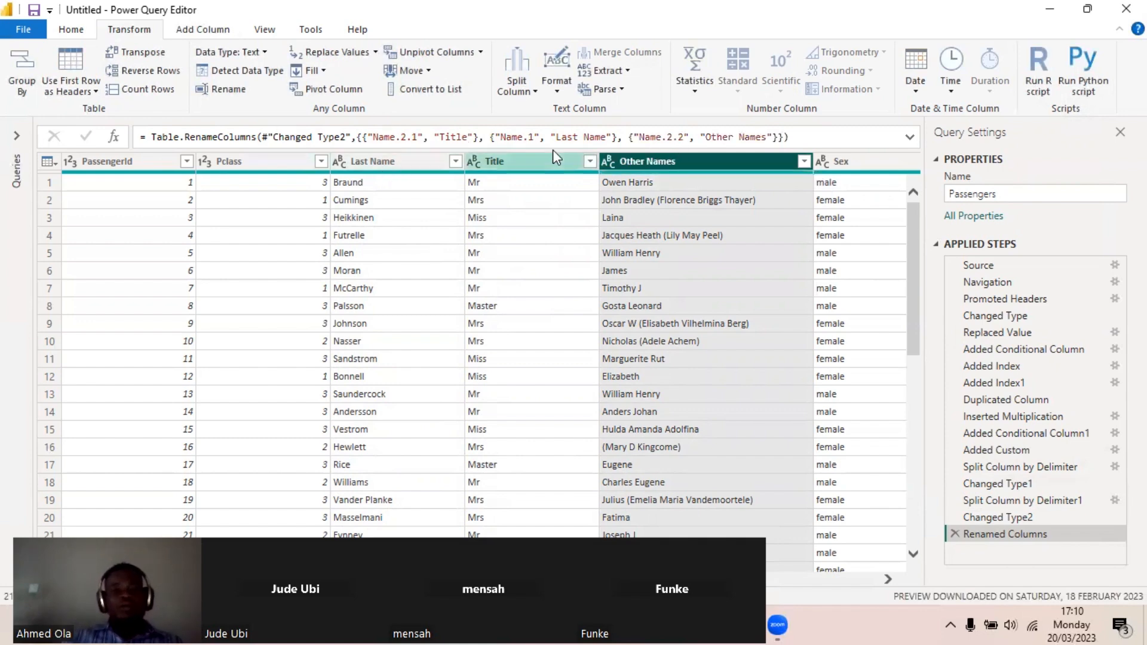
Examine the Title column's value distribution with the column profile, and turn the profile off again
{"action": "left_click", "coordinate": [546, 162]}
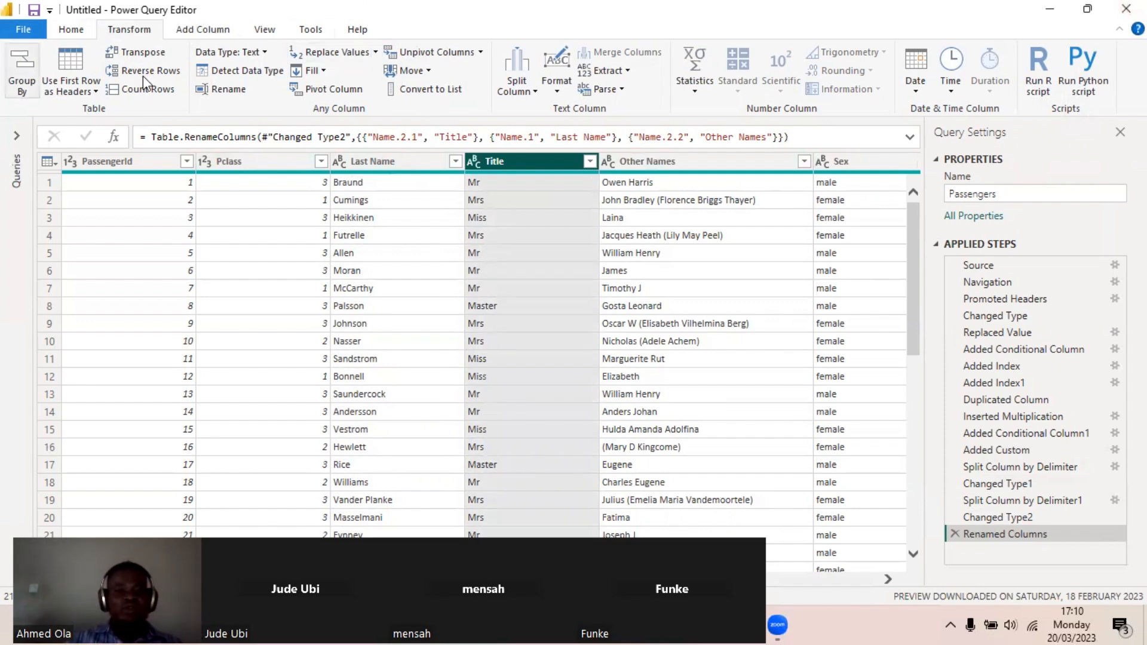
{"action": "left_click", "coordinate": [260, 30]}
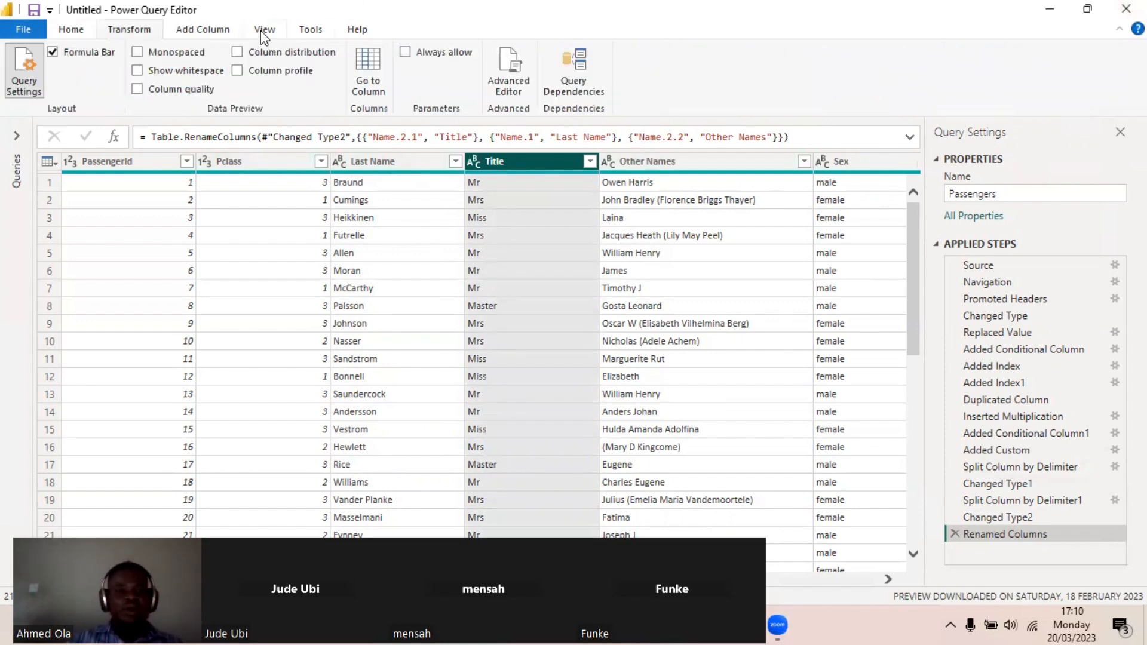
{"action": "left_click", "coordinate": [239, 70]}
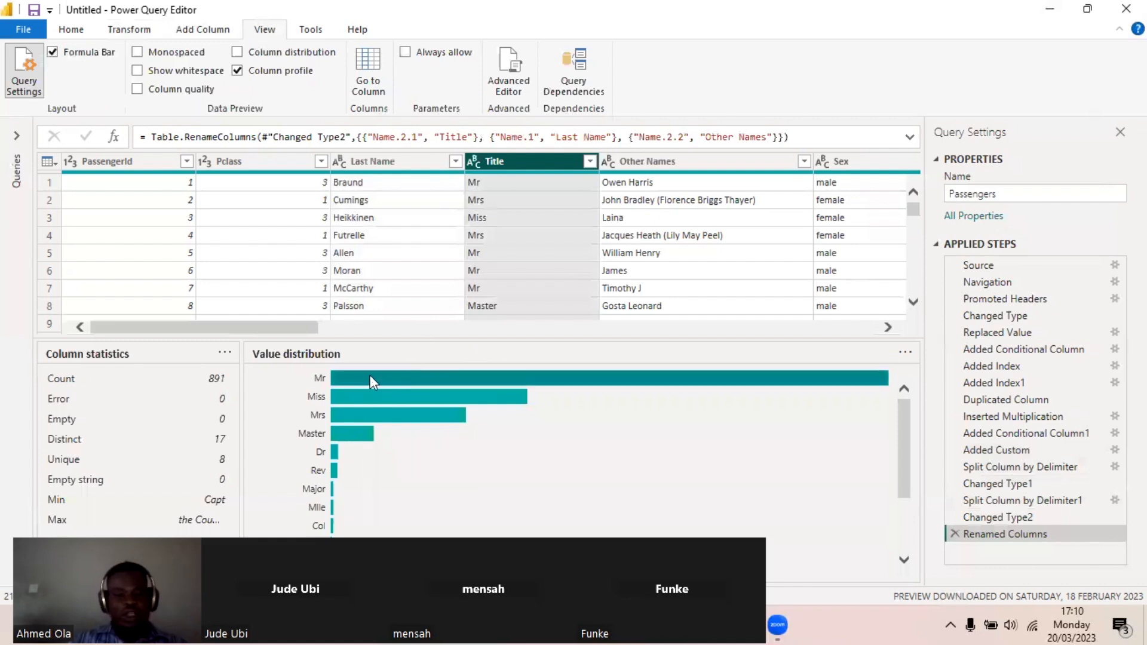
{"action": "mouse_move", "coordinate": [356, 384]}
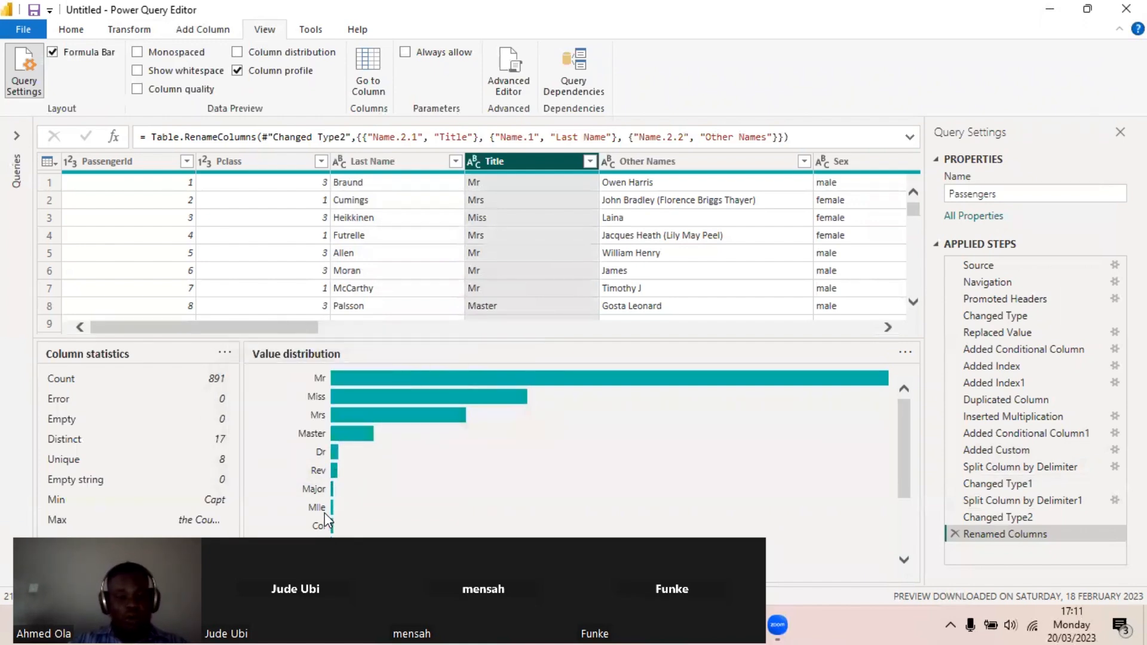
{"action": "scroll", "coordinate": [324, 512], "scroll_direction": "down", "scroll_amount": 1}
{"action": "scroll", "coordinate": [327, 508], "scroll_direction": "up", "scroll_amount": 3}
{"action": "scroll", "coordinate": [323, 479], "scroll_direction": "down", "scroll_amount": 1}
{"action": "scroll", "coordinate": [321, 482], "scroll_direction": "up", "scroll_amount": 1}
{"action": "left_click", "coordinate": [236, 71]}
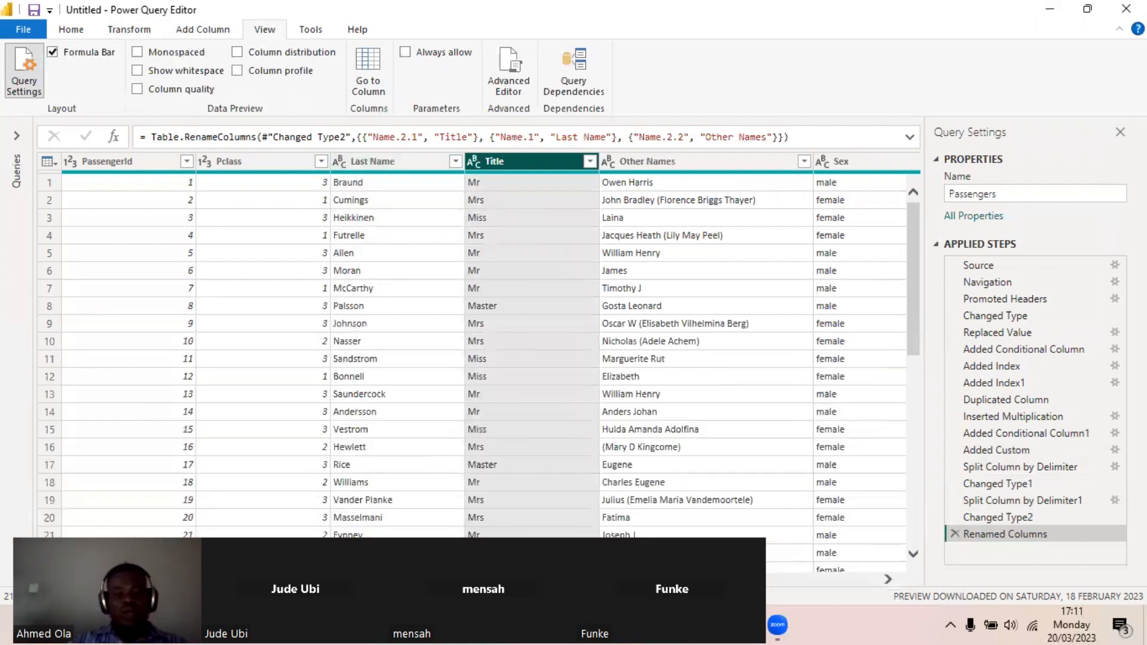
Replace the value S with Southampton in the Embarked column
{"action": "scroll", "coordinate": [490, 358], "scroll_direction": "right", "scroll_amount": 10}
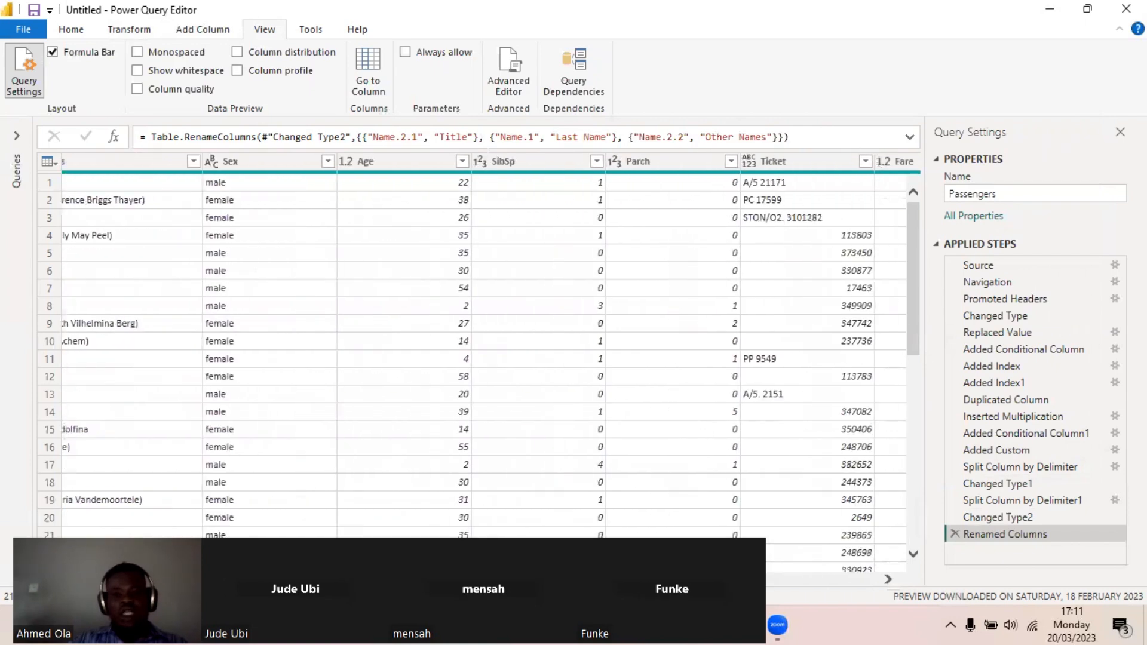
{"action": "scroll", "coordinate": [602, 283], "scroll_direction": "right", "scroll_amount": 8}
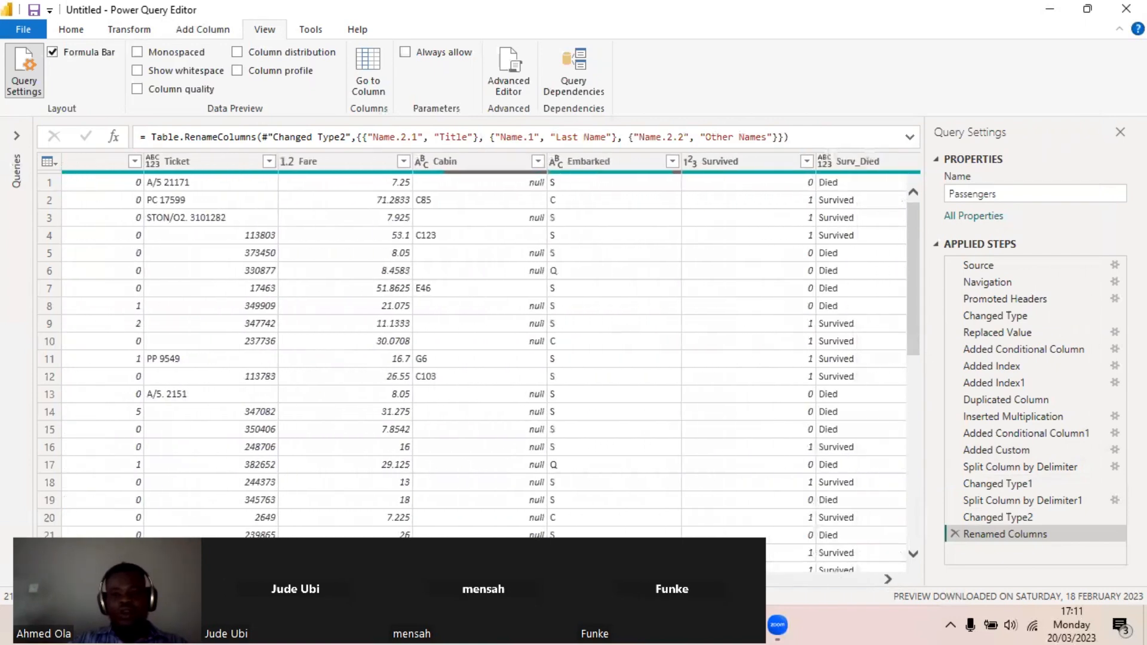
{"action": "left_click", "coordinate": [603, 160]}
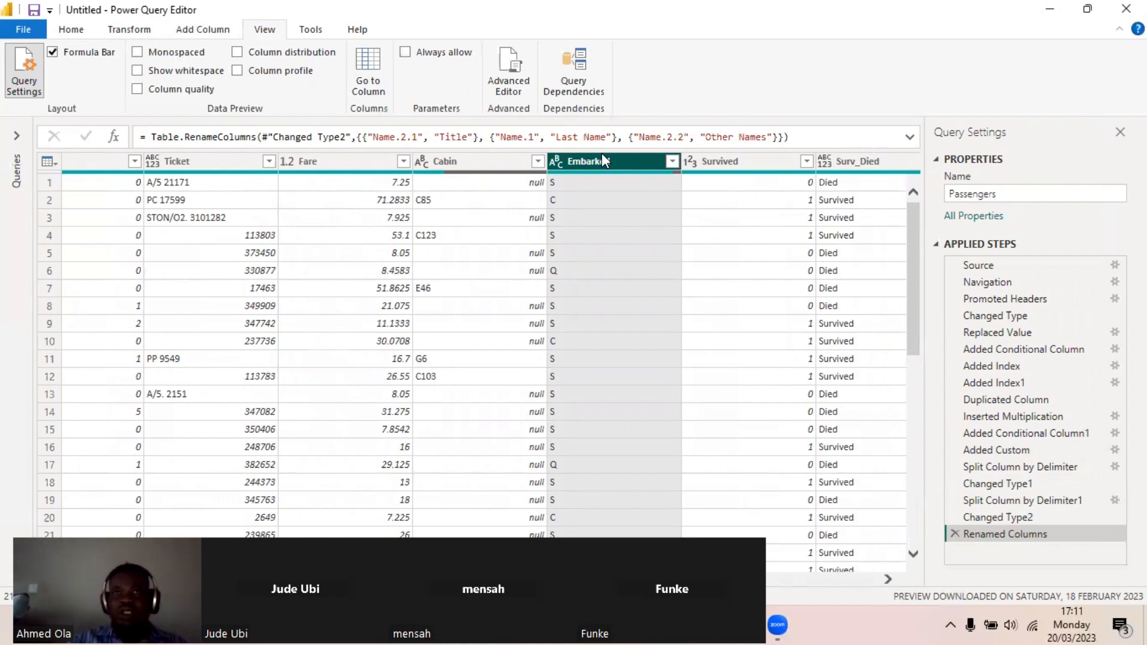
{"action": "left_click", "coordinate": [562, 181]}
{"action": "right_click", "coordinate": [562, 182]}
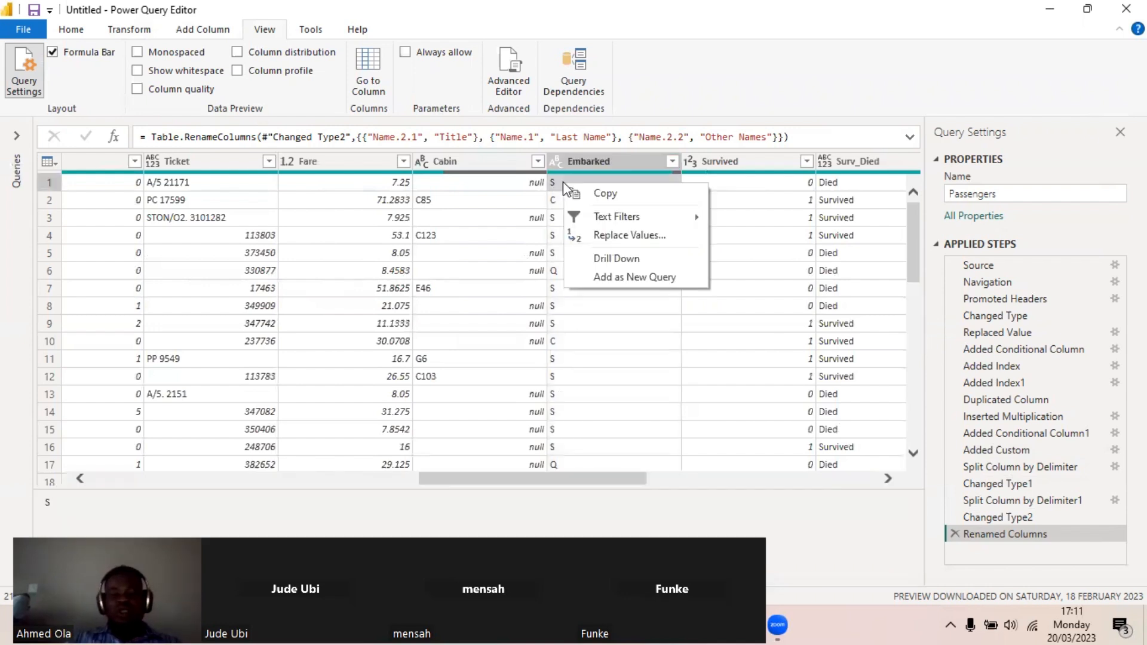
{"action": "left_click", "coordinate": [626, 238]}
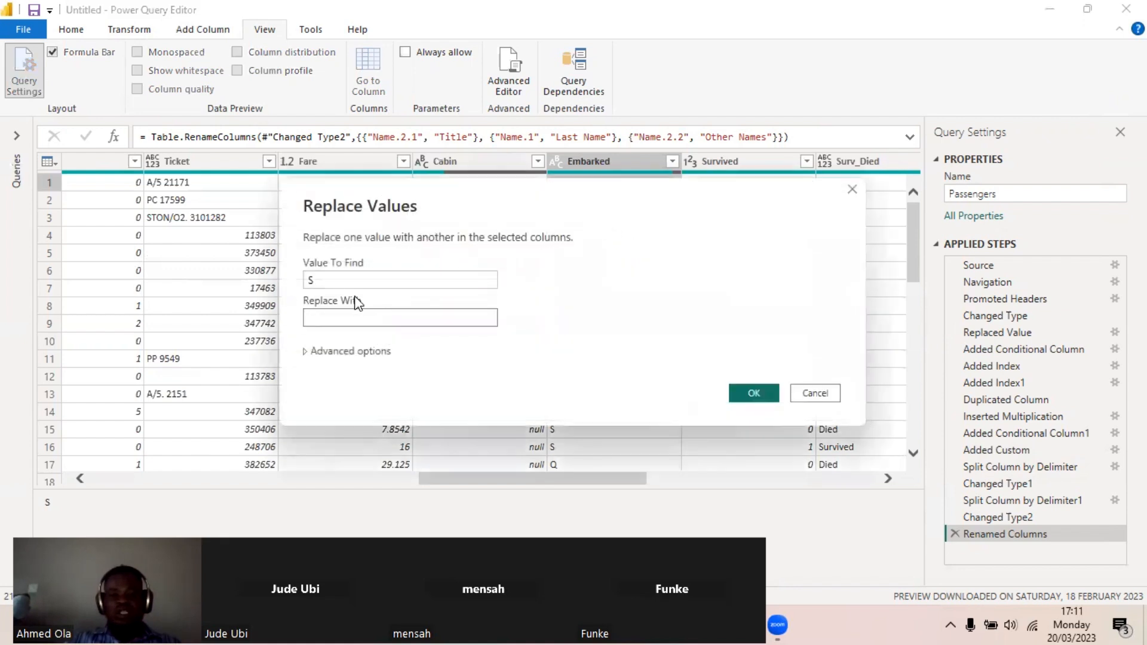
{"action": "type", "text": "So"}
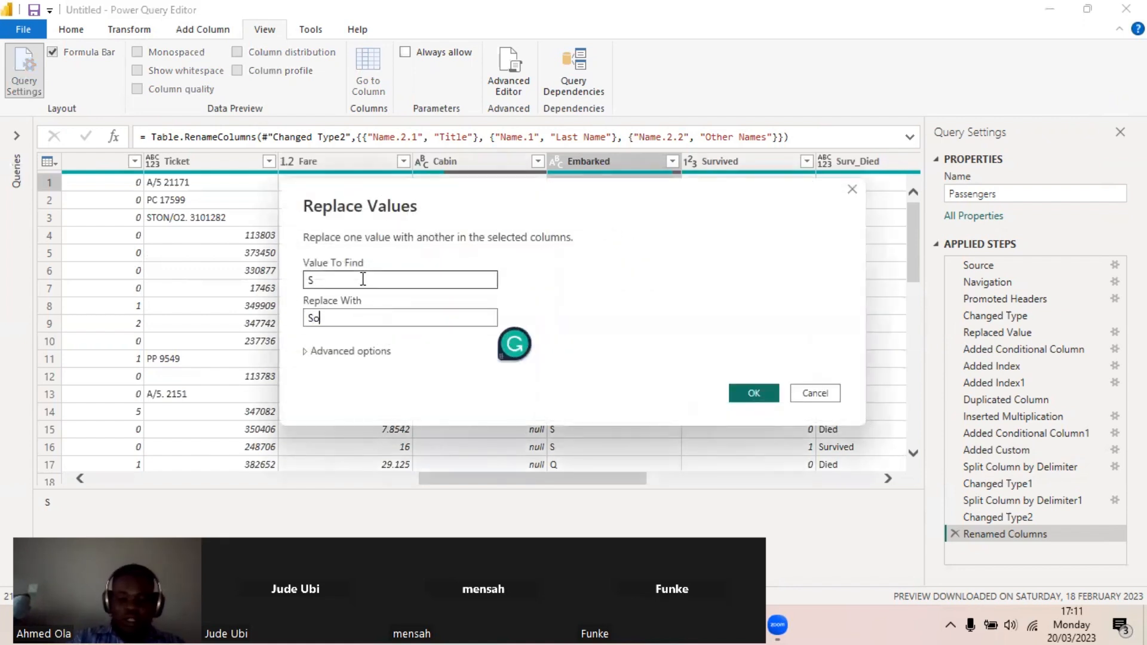
{"action": "type", "text": "uthamp"}
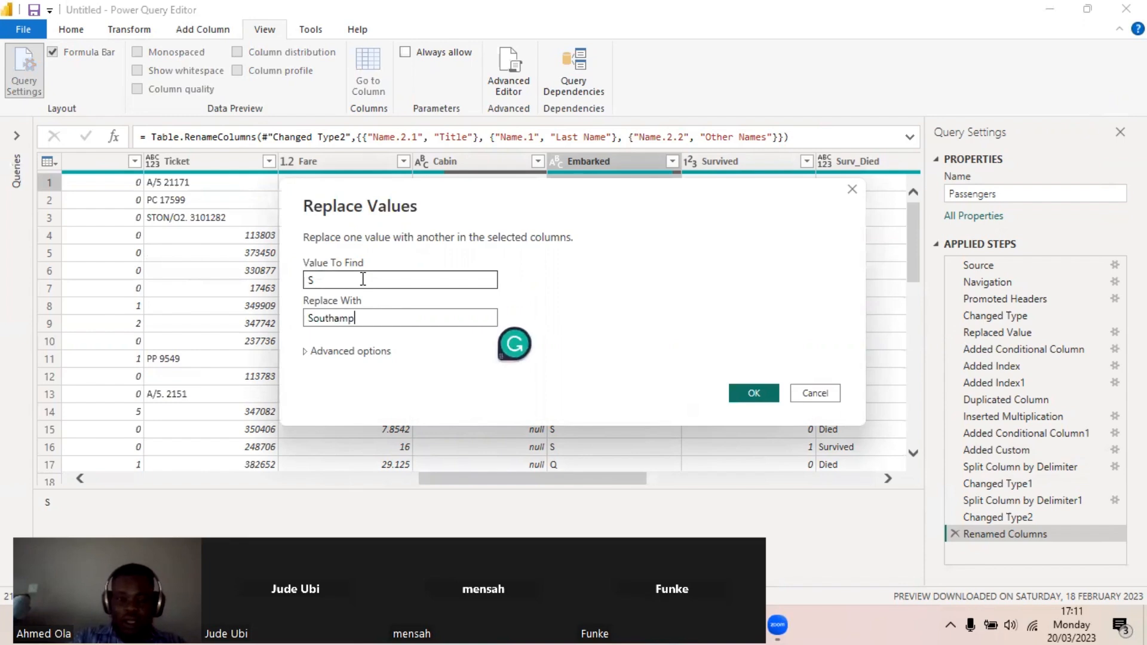
{"action": "type", "text": "ton"}
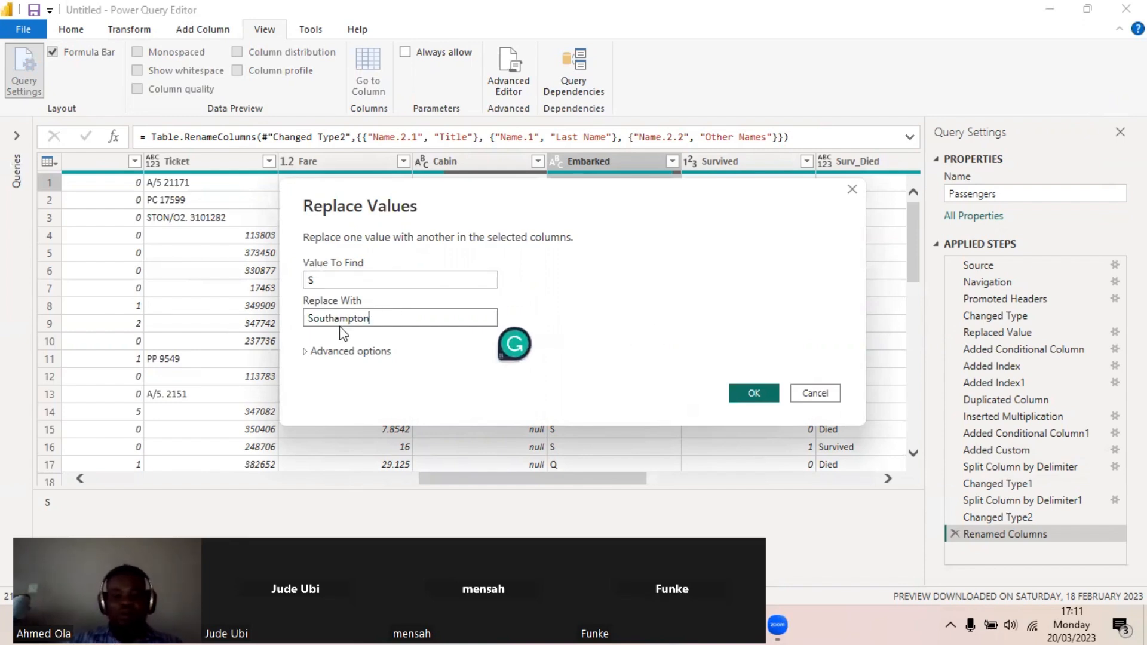
{"action": "left_click", "coordinate": [765, 393]}
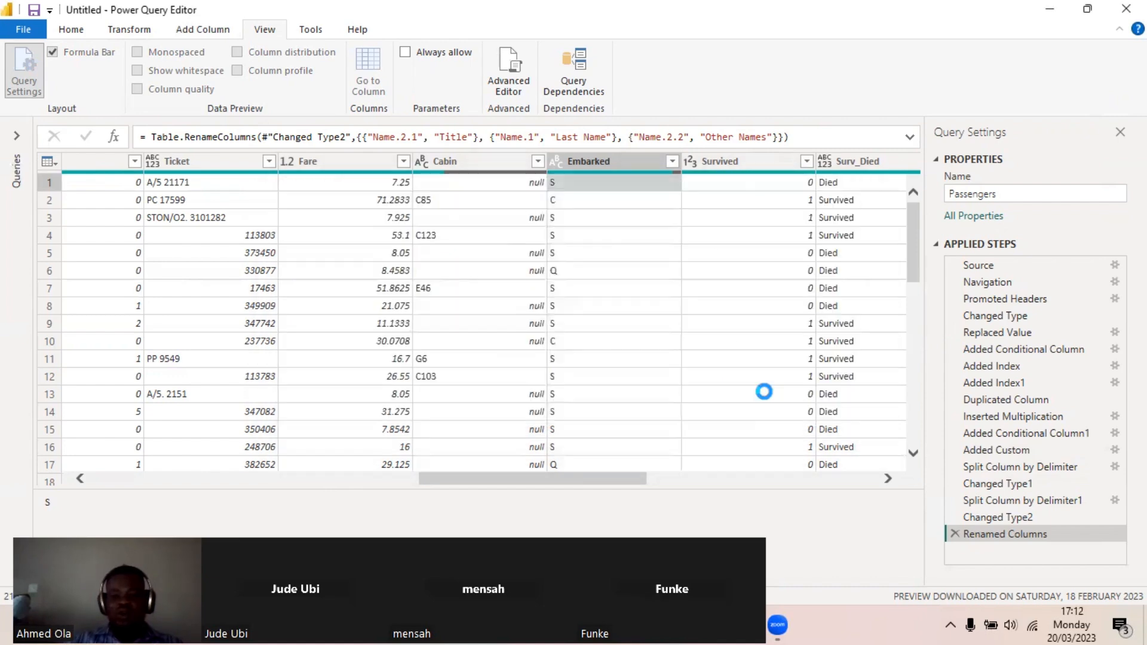
Replace the value C with Cherbough in the Embarked column
{"action": "left_click", "coordinate": [585, 200]}
{"action": "right_click", "coordinate": [586, 201]}
{"action": "left_click", "coordinate": [671, 252]}
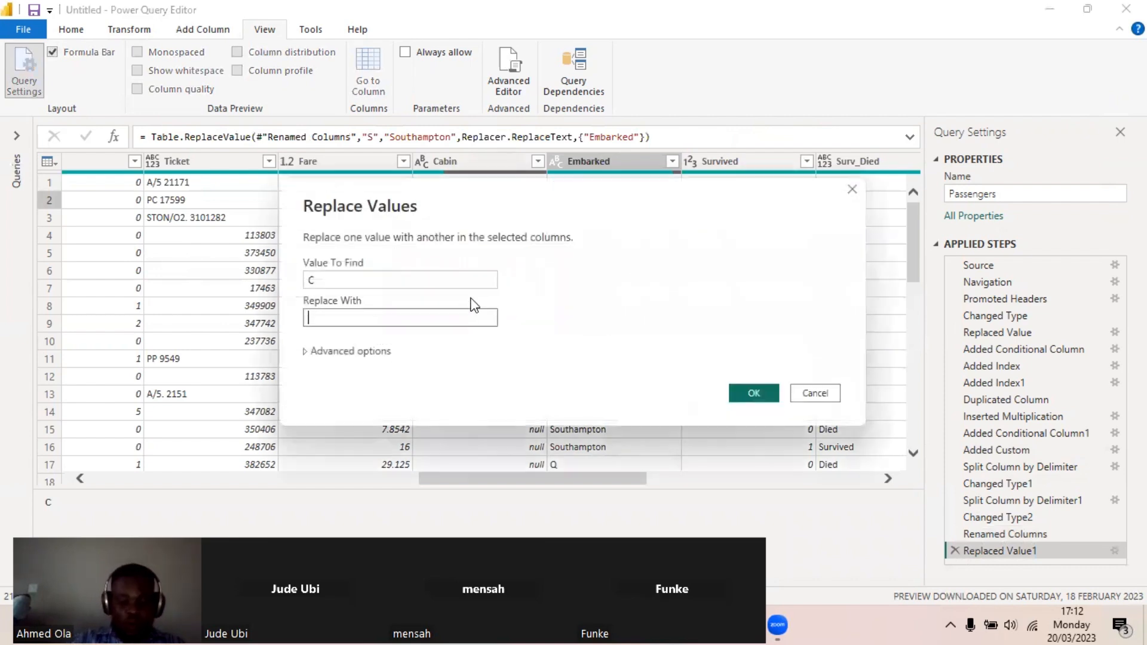
{"action": "type", "text": "Cherb"}
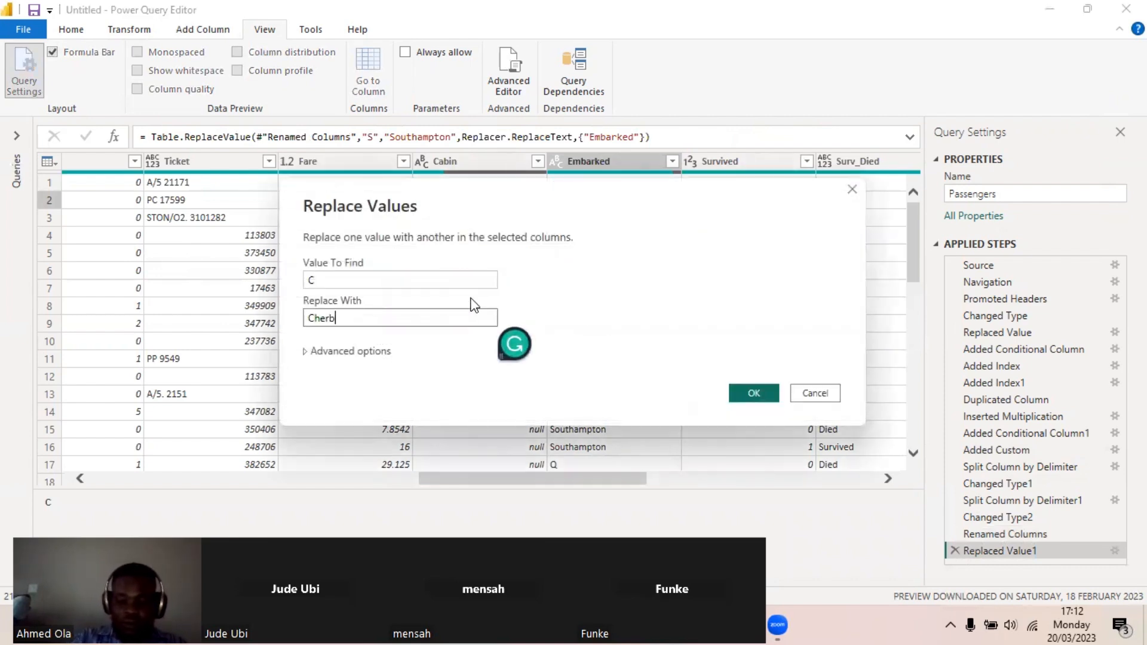
{"action": "type", "text": "ough"}
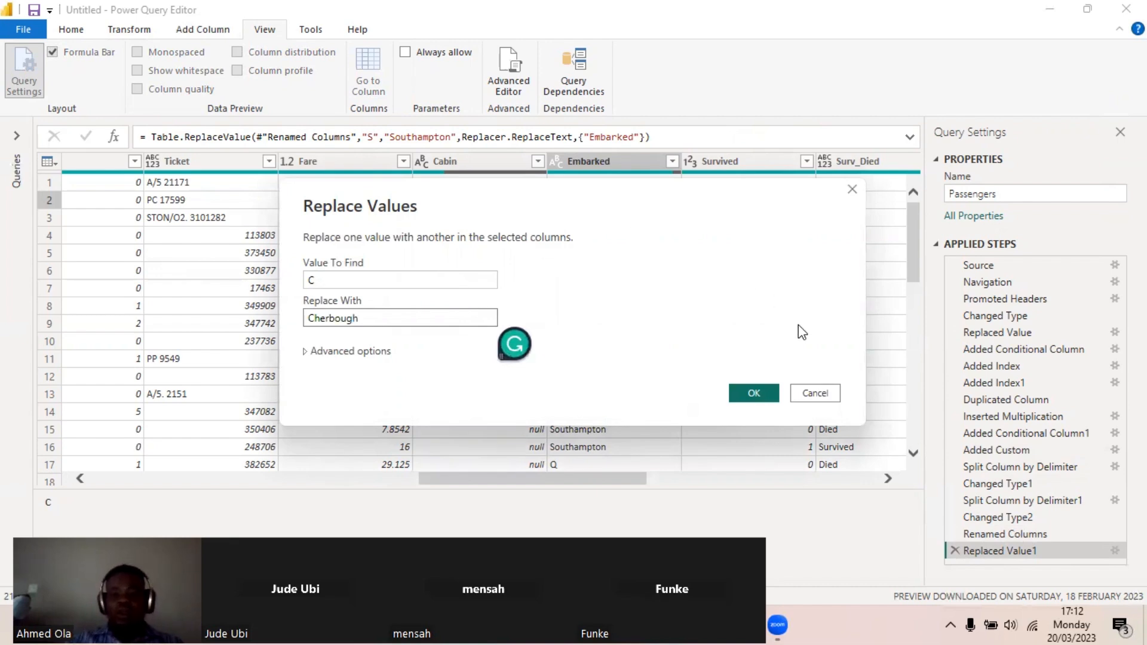
{"action": "left_click", "coordinate": [753, 393]}
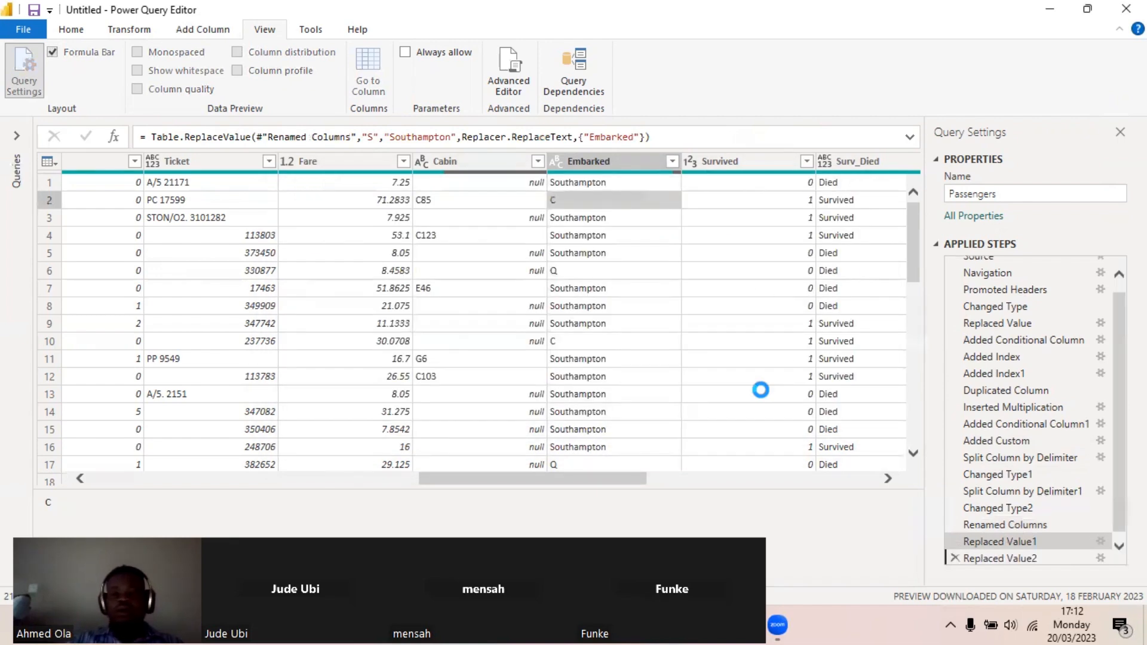
Replace the value Q with Queenstown in the Embarked column
{"action": "right_click", "coordinate": [606, 276]}
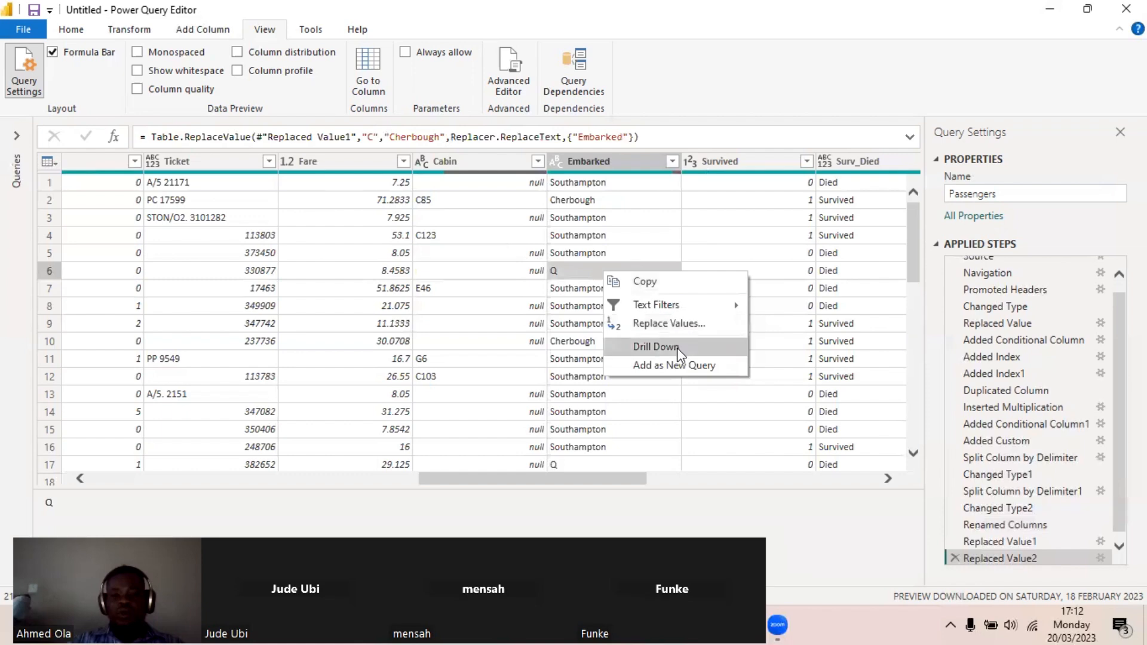
{"action": "left_click", "coordinate": [672, 331]}
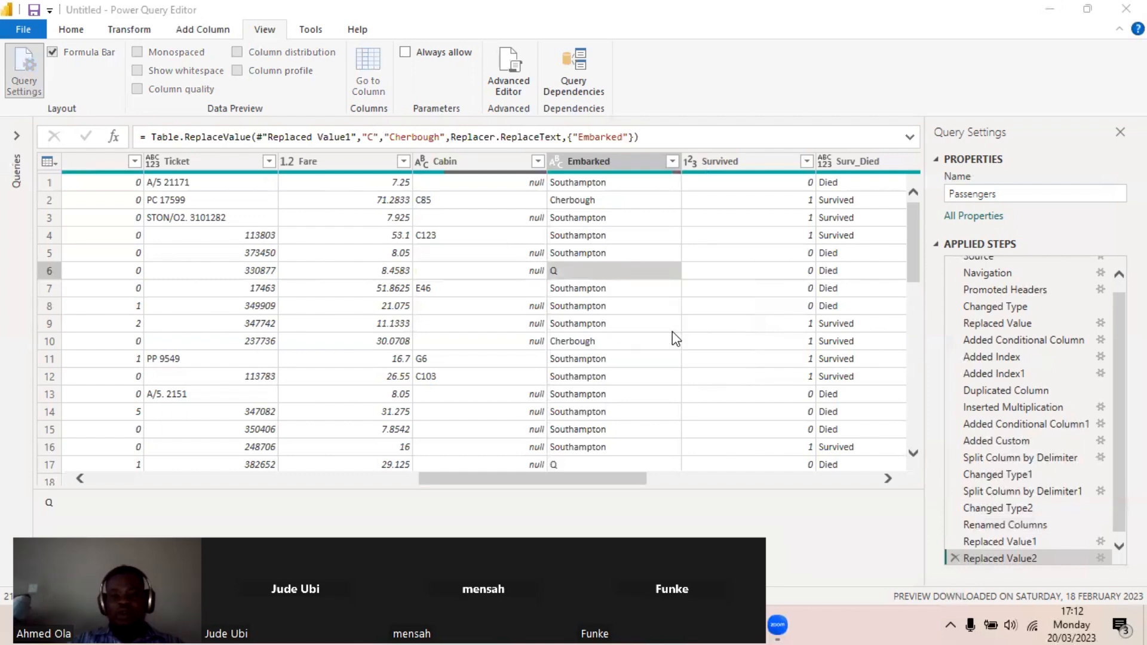
{"action": "type", "text": "Q"}
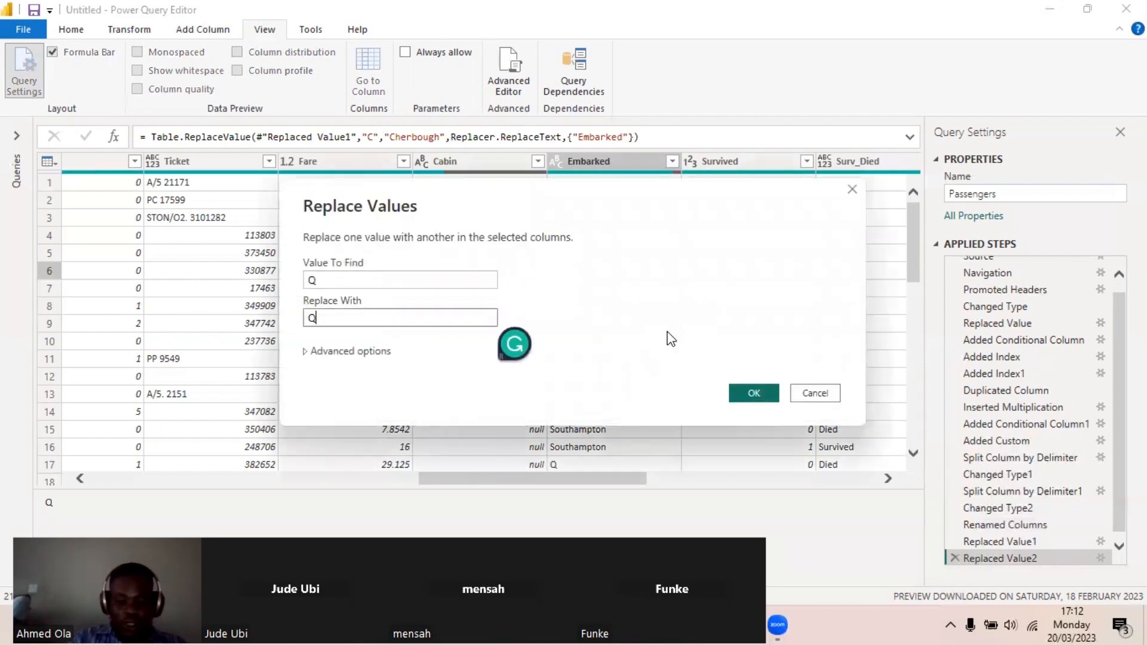
{"action": "type", "text": "ueenst"}
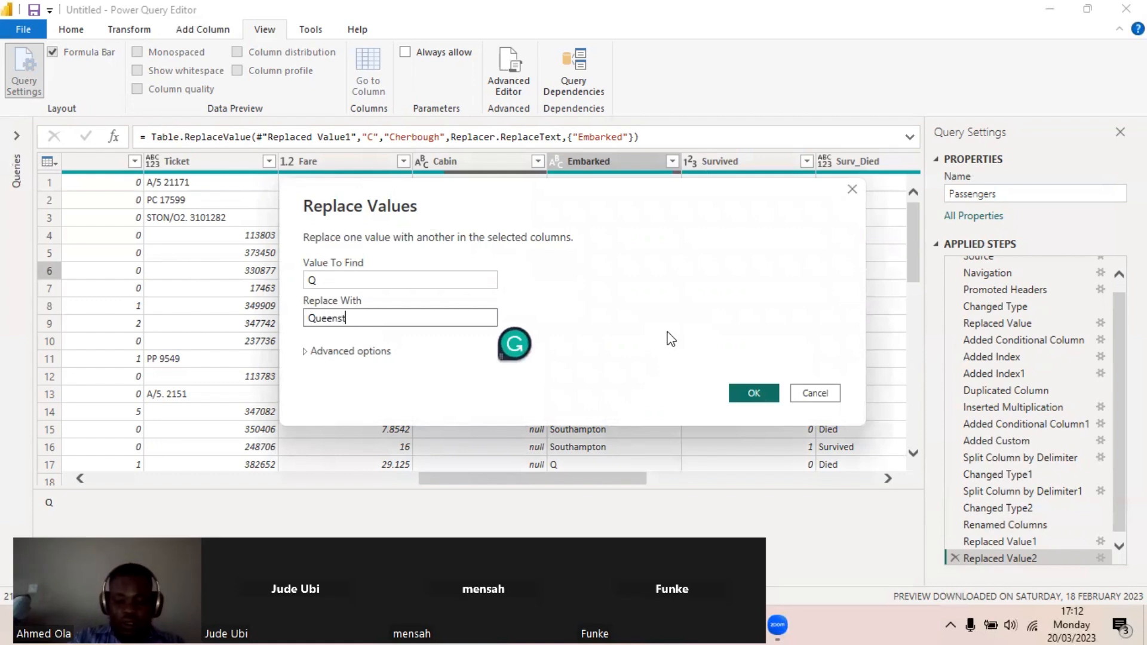
{"action": "type", "text": "own"}
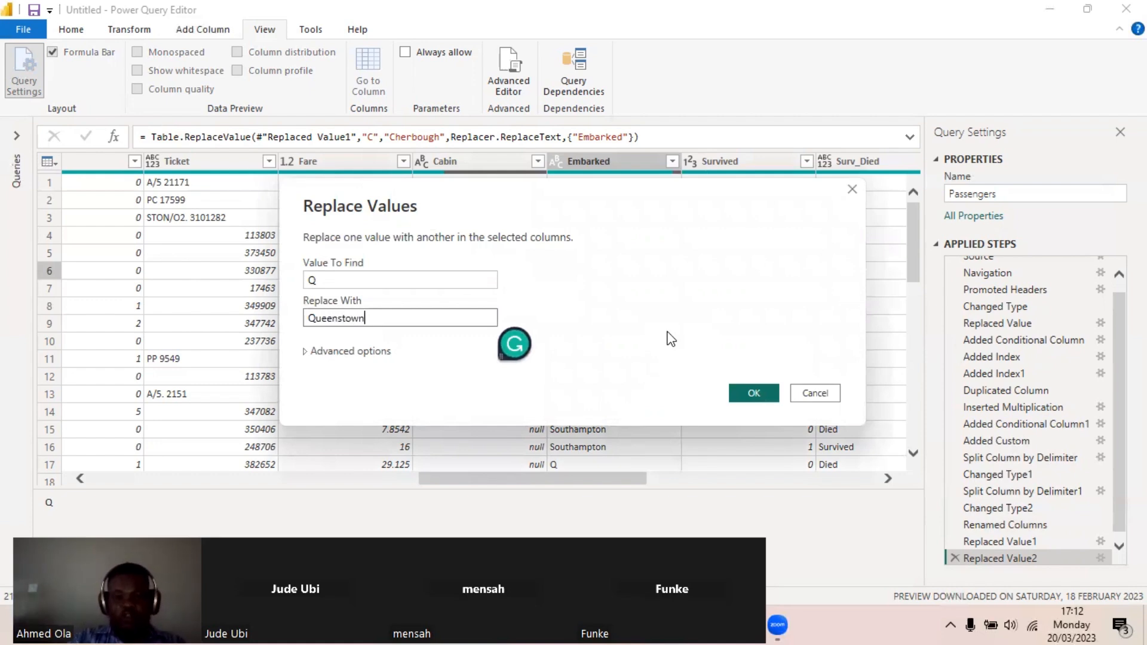
{"action": "left_click", "coordinate": [759, 393]}
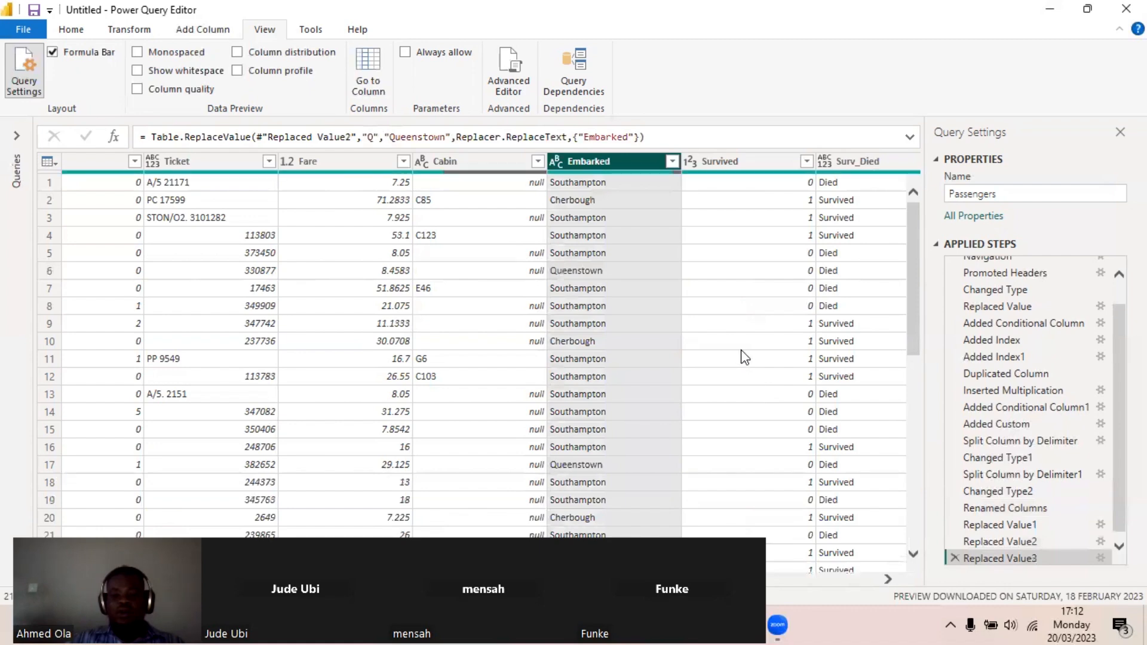
Check the Embarked column's distinct values in its filter list and look through the replaced port names in the rows
{"action": "left_click", "coordinate": [673, 161]}
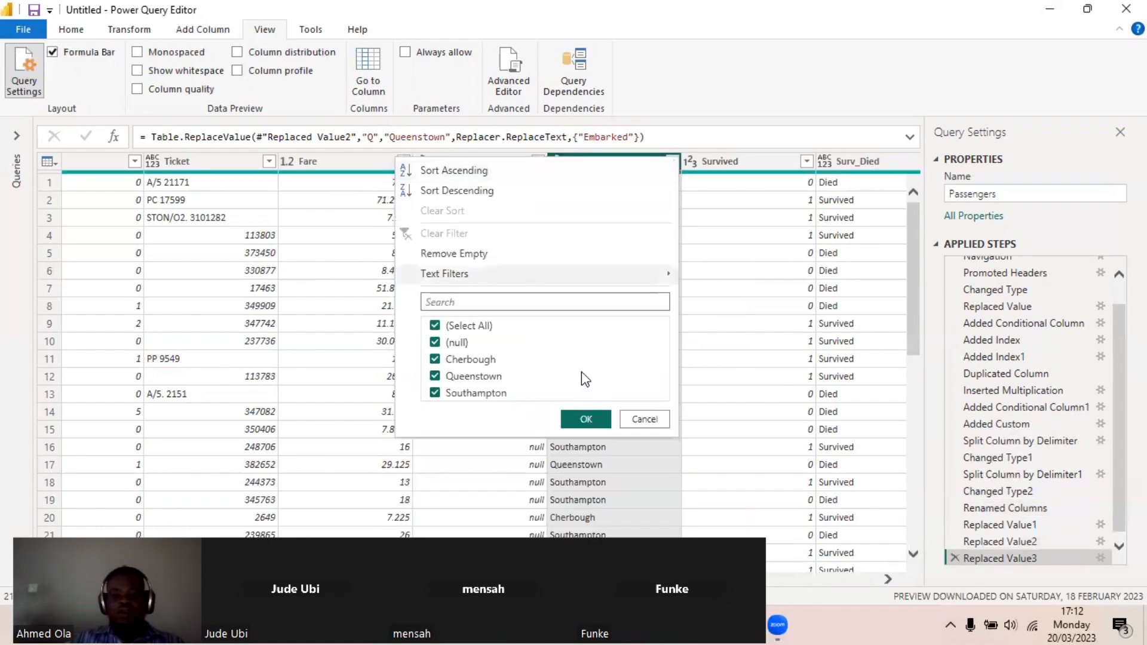
{"action": "left_click", "coordinate": [644, 420]}
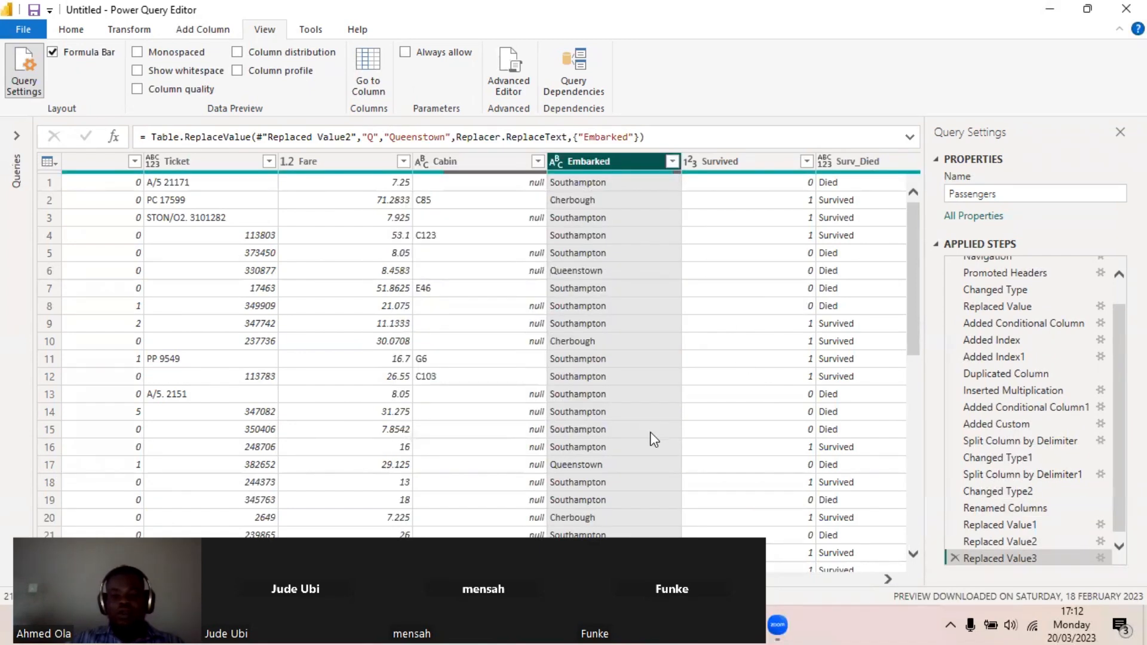
{"action": "scroll", "coordinate": [651, 442], "scroll_direction": "down", "scroll_amount": 5}
{"action": "scroll", "coordinate": [653, 443], "scroll_direction": "down", "scroll_amount": 5}
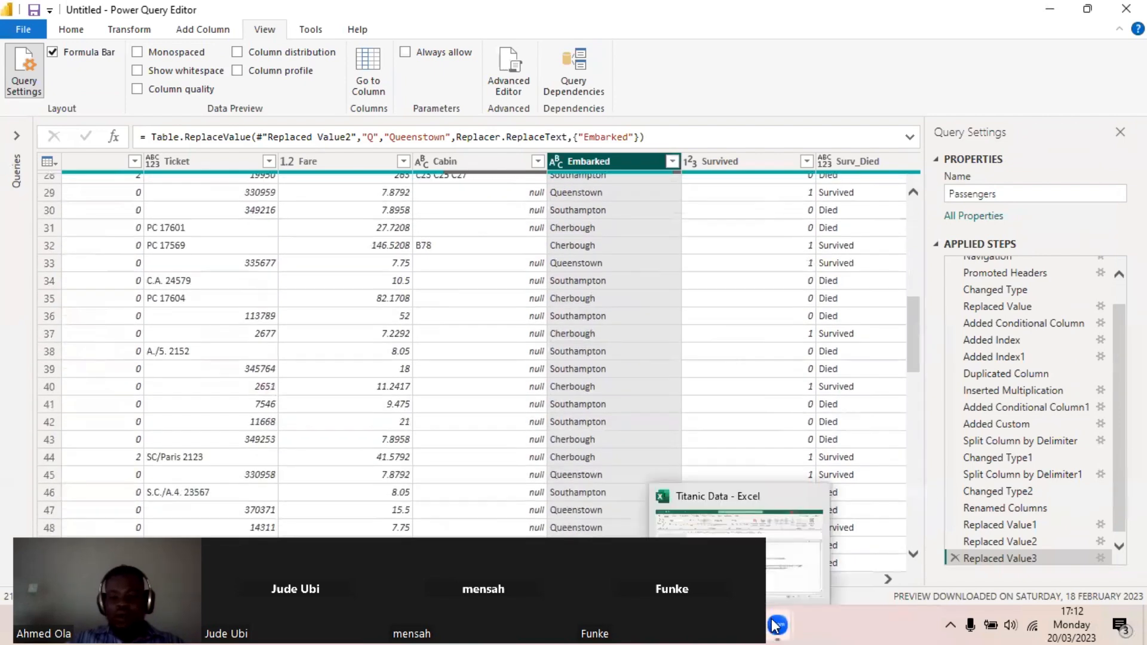
{"action": "mouse_move", "coordinate": [778, 625]}
{"action": "left_click", "coordinate": [753, 262]}
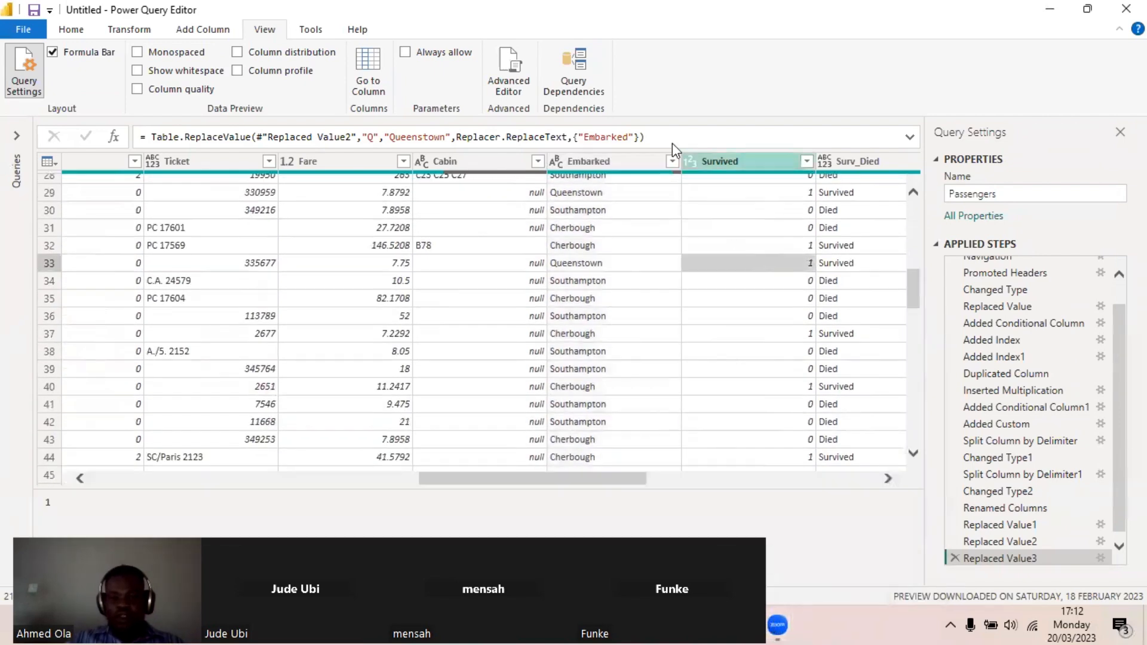
{"action": "left_click", "coordinate": [617, 161]}
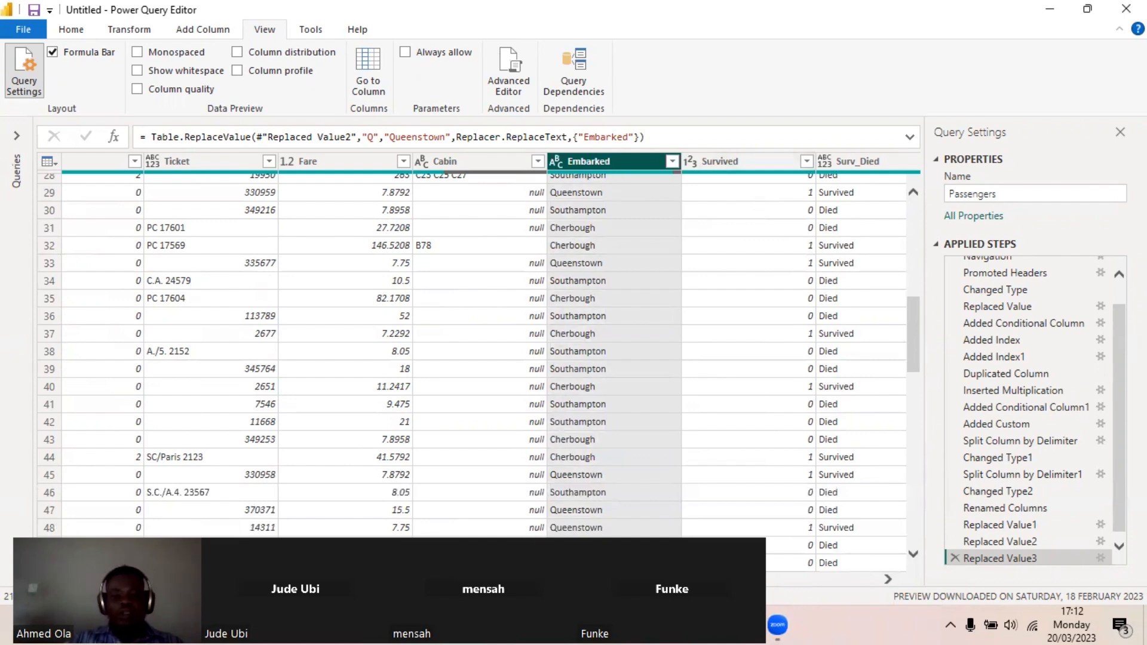
{"action": "scroll", "coordinate": [478, 352], "scroll_direction": "left", "scroll_amount": 3}
{"action": "scroll", "coordinate": [478, 353], "scroll_direction": "left", "scroll_amount": 1}
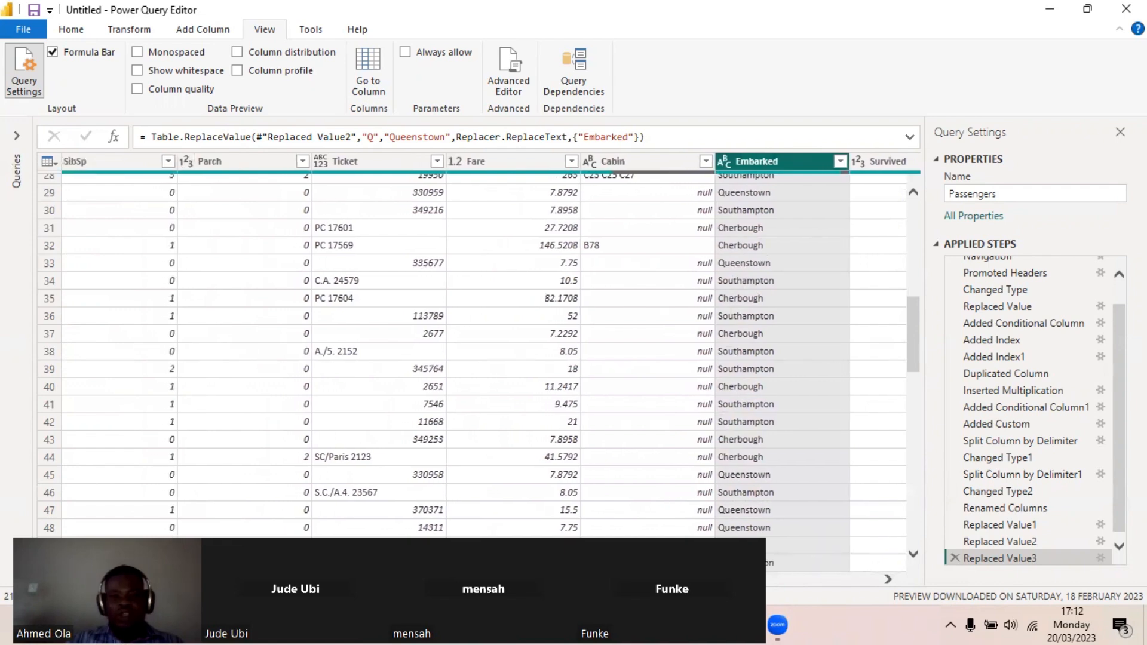
Select the Cabin column and return to the first rows of the table to view its values
{"action": "left_click", "coordinate": [645, 164]}
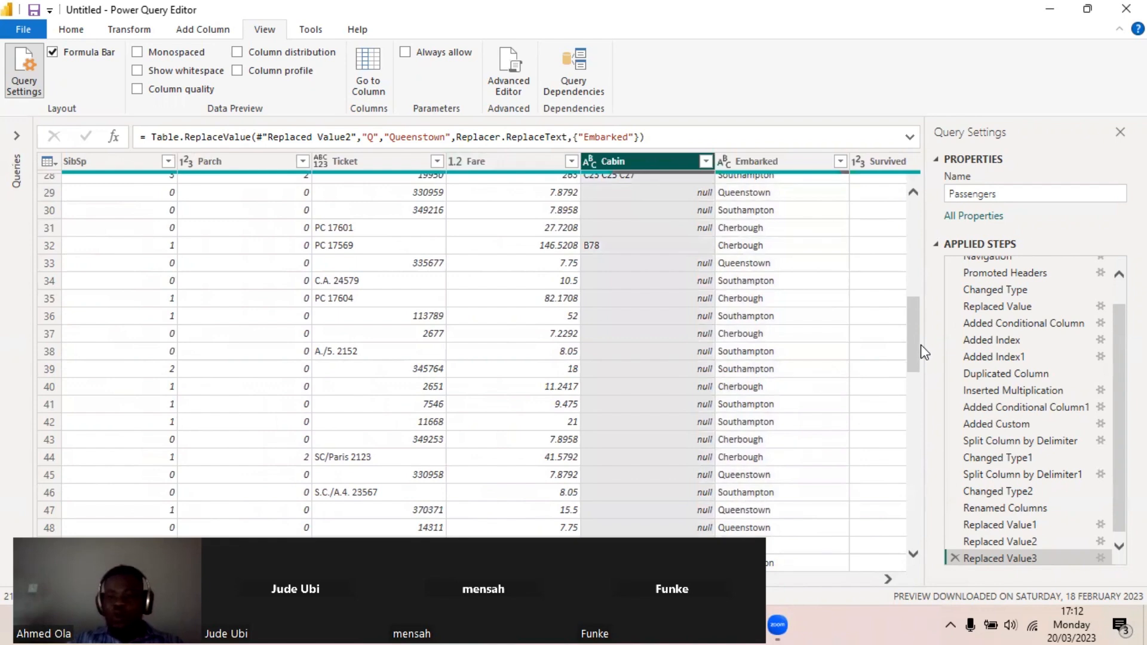
{"action": "left_click_drag", "start_coordinate": [913, 351], "coordinate": [913, 204]}
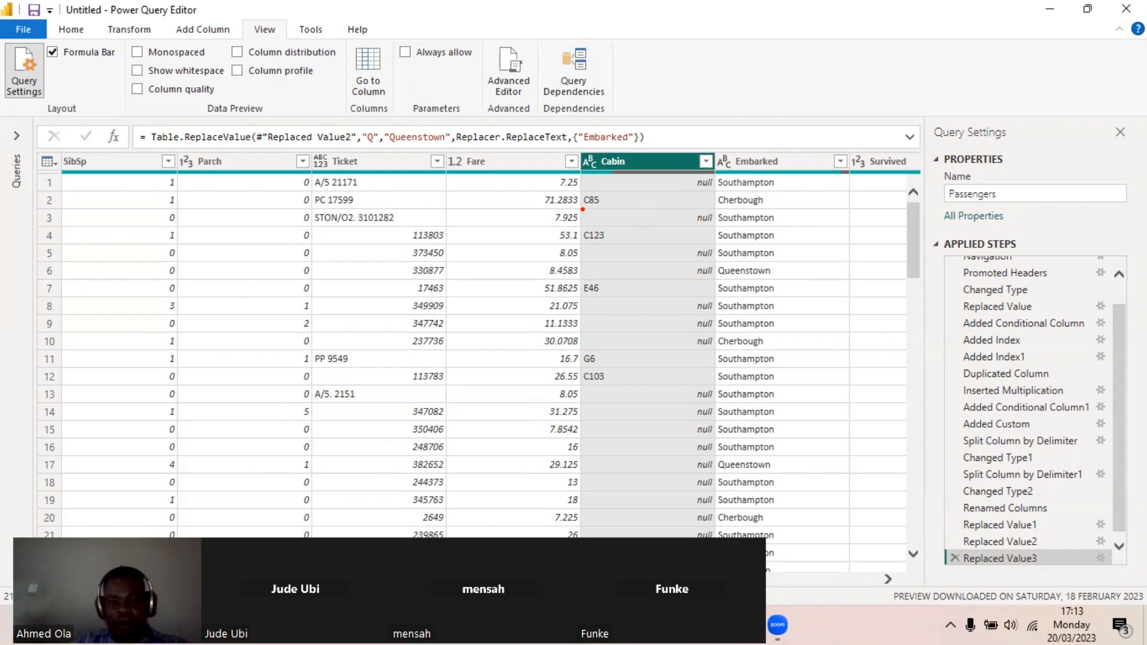
{"action": "mouse_move", "coordinate": [583, 209]}
{"action": "left_mouse_down"}
{"action": "mouse_move", "coordinate": [605, 226]}
{"action": "mouse_move", "coordinate": [720, 224]}
{"action": "left_mouse_up"}
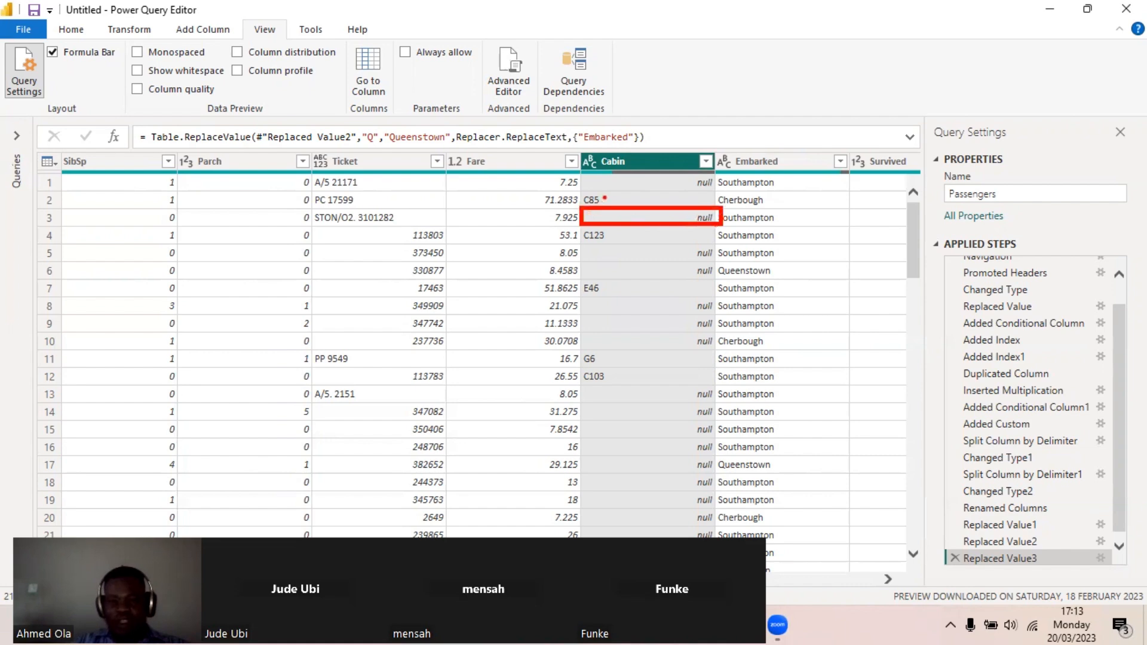
{"action": "mouse_move", "coordinate": [603, 197]}
{"action": "left_mouse_down"}
{"action": "mouse_move", "coordinate": [623, 196]}
{"action": "mouse_move", "coordinate": [619, 221]}
{"action": "left_mouse_up"}
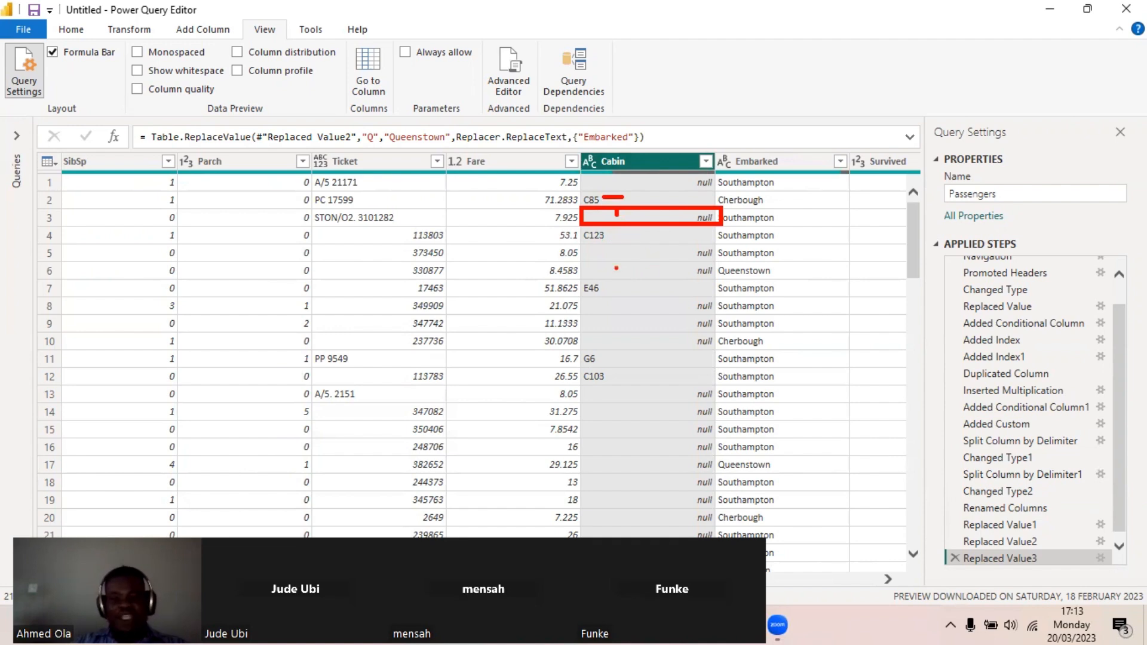
{"action": "left_click_drag", "start_coordinate": [595, 246], "coordinate": [717, 279]}
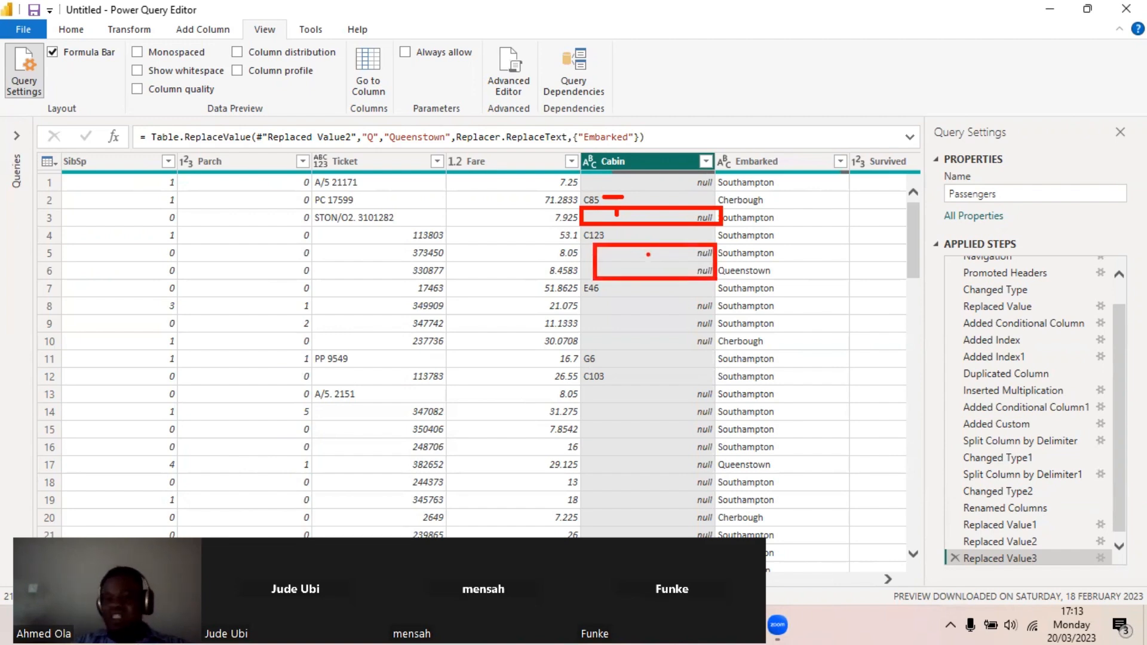
{"action": "mouse_move", "coordinate": [647, 260]}
{"action": "left_mouse_down"}
{"action": "mouse_move", "coordinate": [625, 239]}
{"action": "mouse_move", "coordinate": [641, 239]}
{"action": "left_mouse_up"}
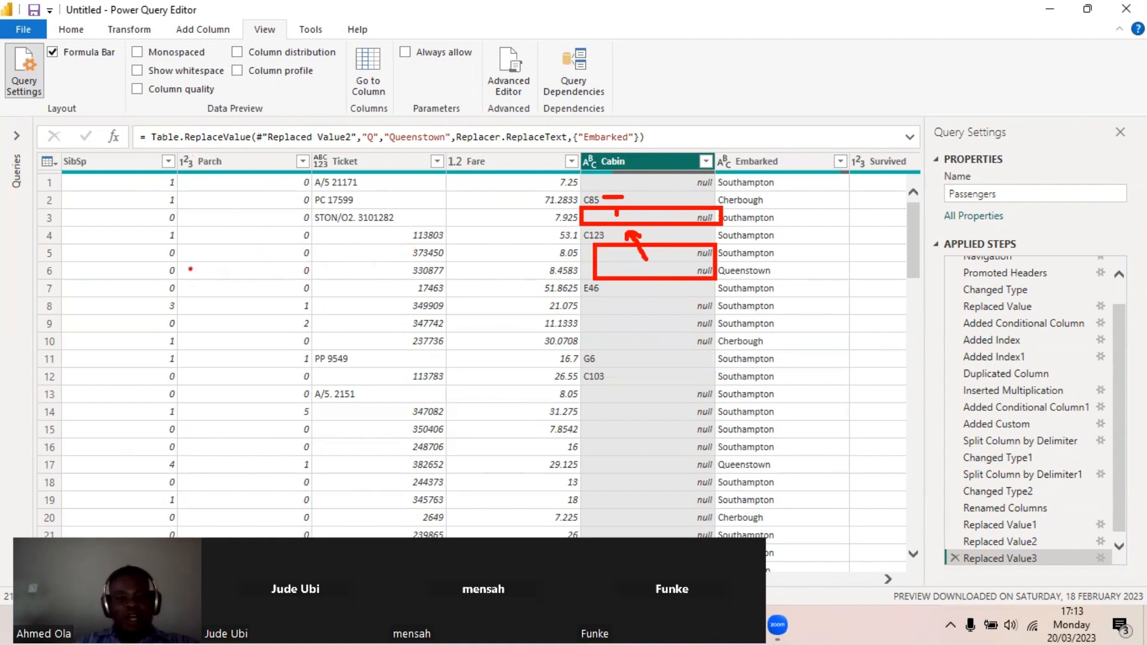
{"action": "mouse_move", "coordinate": [192, 243]}
{"action": "left_mouse_down"}
{"action": "mouse_move", "coordinate": [199, 285]}
{"action": "mouse_move", "coordinate": [308, 226]}
{"action": "left_mouse_up"}
{"action": "left_click_drag", "start_coordinate": [357, 346], "coordinate": [416, 340]}
{"action": "left_click_drag", "start_coordinate": [421, 318], "coordinate": [447, 374]}
{"action": "left_click_drag", "start_coordinate": [466, 328], "coordinate": [489, 383]}
{"action": "left_click_drag", "start_coordinate": [509, 328], "coordinate": [545, 374]}
{"action": "mouse_move", "coordinate": [182, 288]}
{"action": "left_mouse_down"}
{"action": "mouse_move", "coordinate": [338, 273]}
{"action": "mouse_move", "coordinate": [451, 240]}
{"action": "left_mouse_up"}
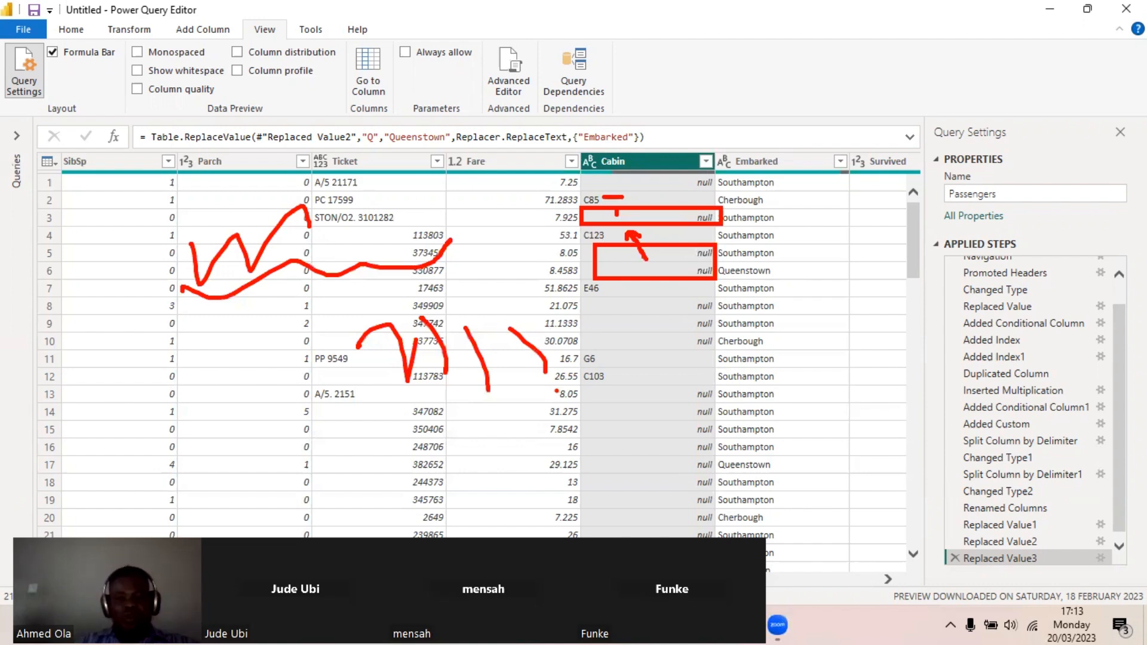
{"action": "key", "text": "Escape"}
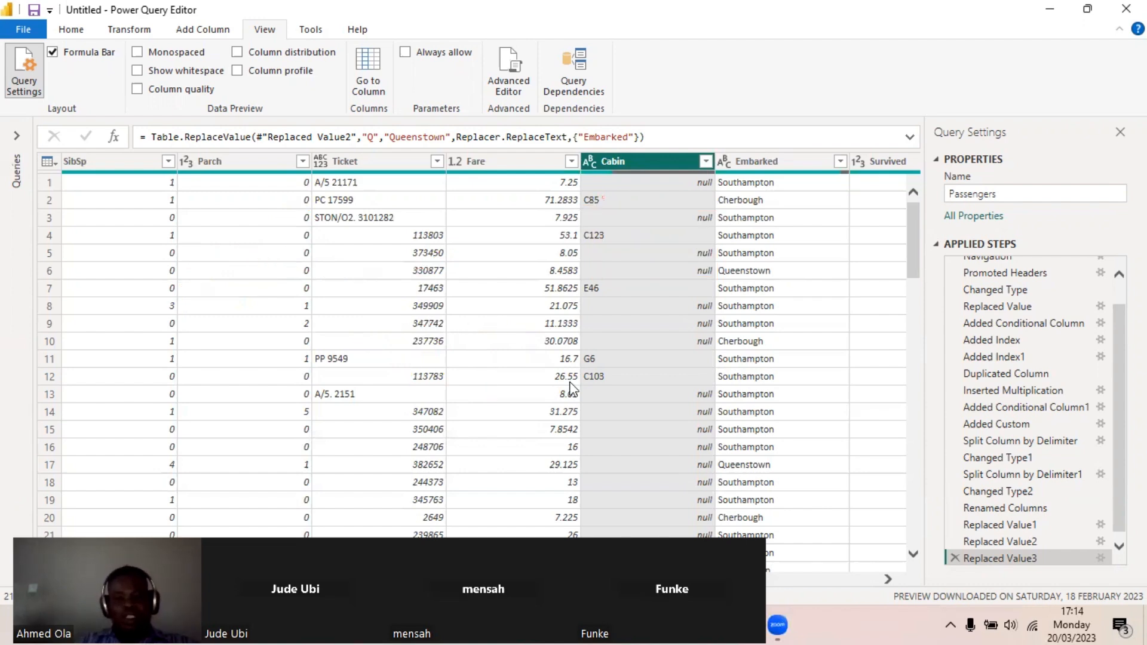
Examine the individual Cabin entries in rows 4 to 10, comparing cells that hold a cabin with the null cells
{"action": "left_click", "coordinate": [596, 238]}
{"action": "left_click", "coordinate": [618, 256]}
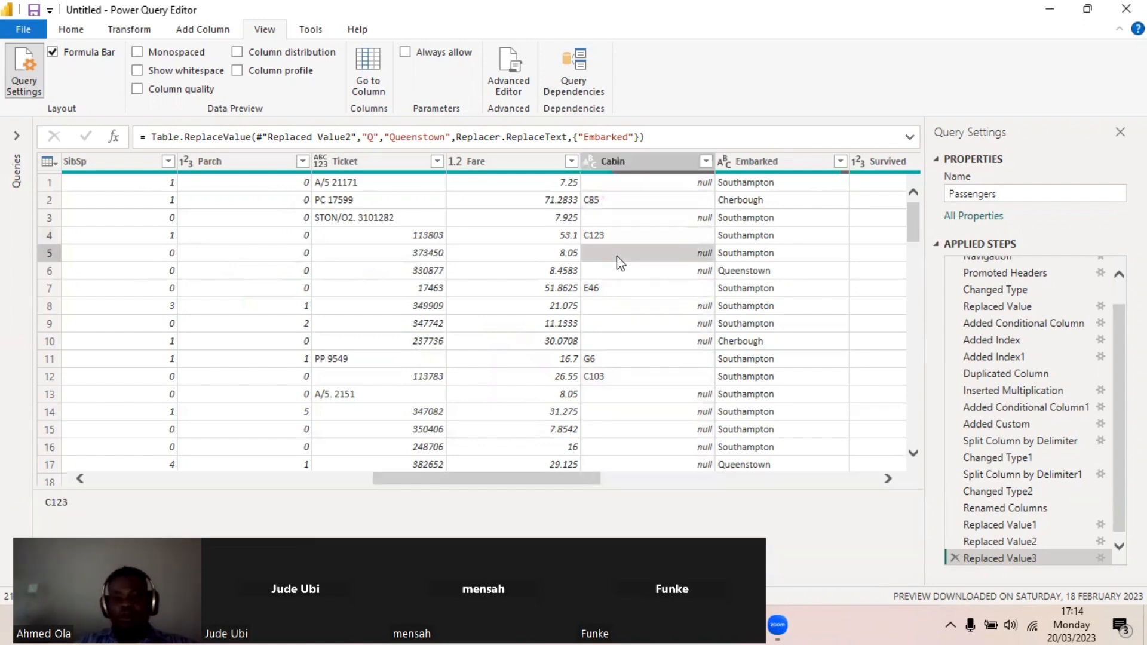
{"action": "left_click", "coordinate": [620, 272]}
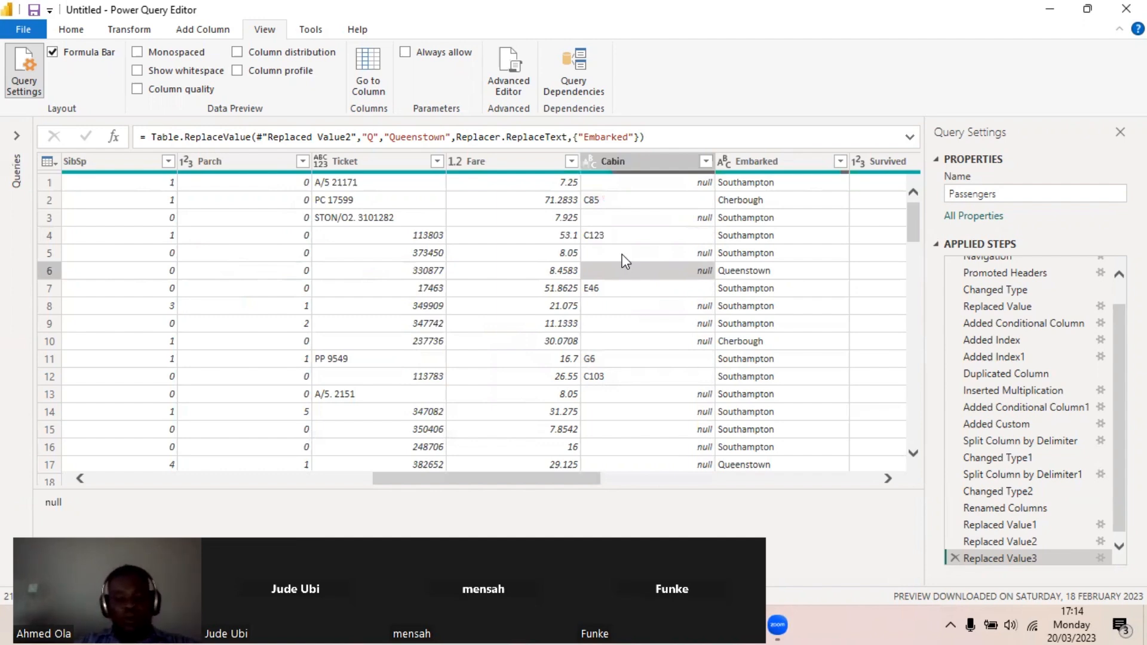
{"action": "left_click", "coordinate": [629, 287]}
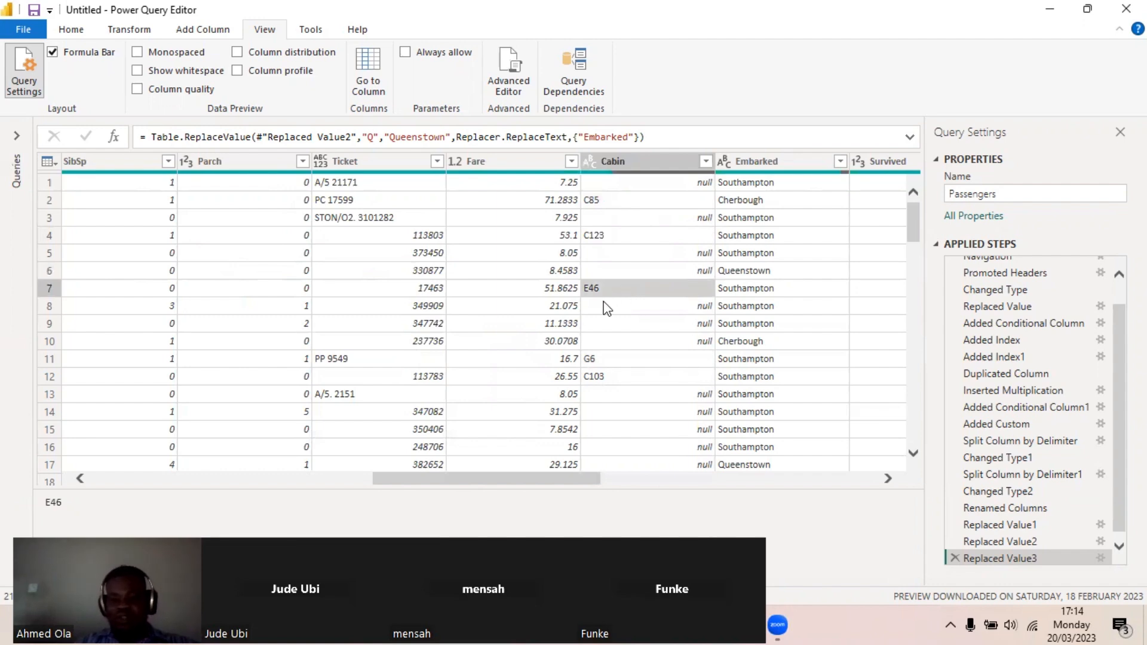
{"action": "left_click", "coordinate": [611, 309]}
{"action": "left_click", "coordinate": [608, 324]}
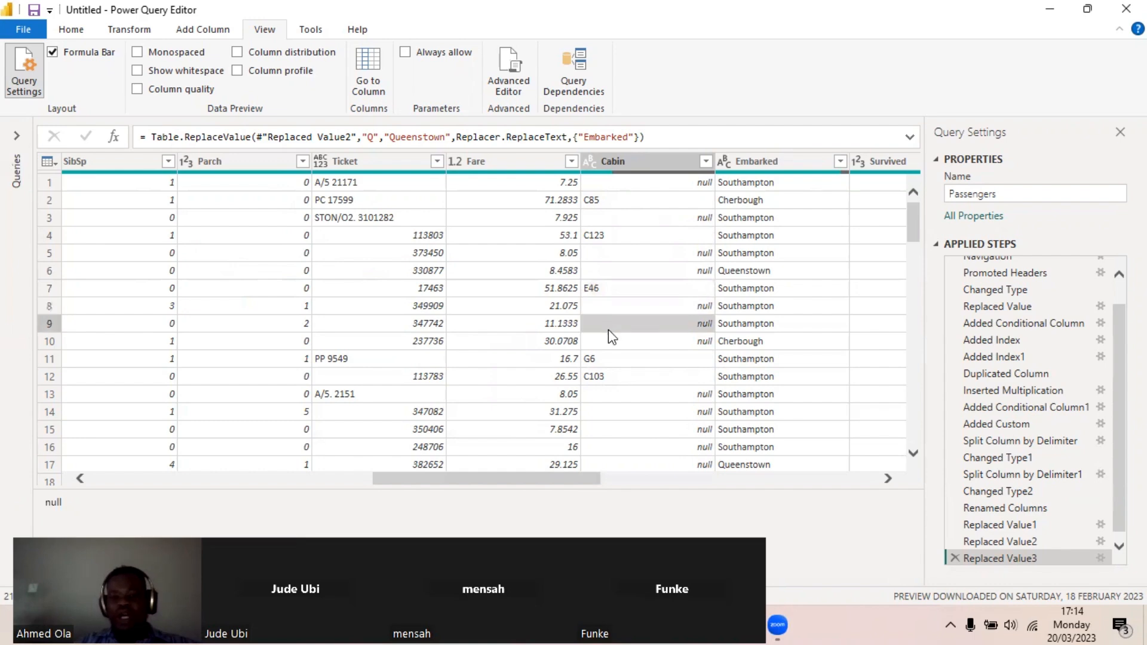
{"action": "left_click", "coordinate": [607, 339]}
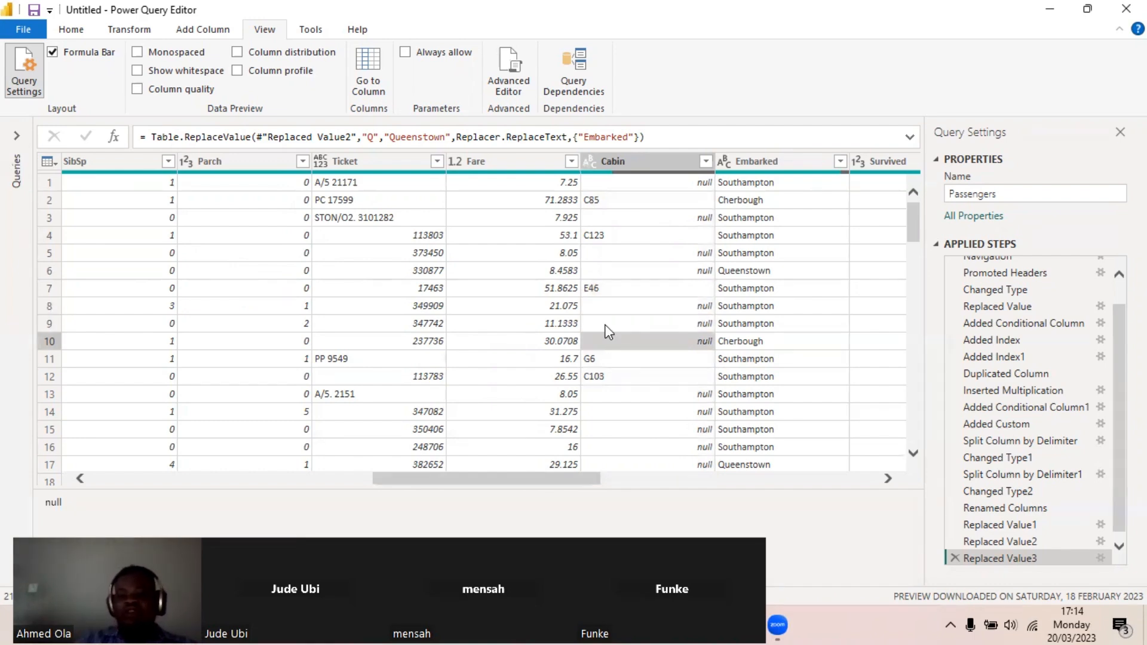
{"action": "left_click", "coordinate": [597, 305]}
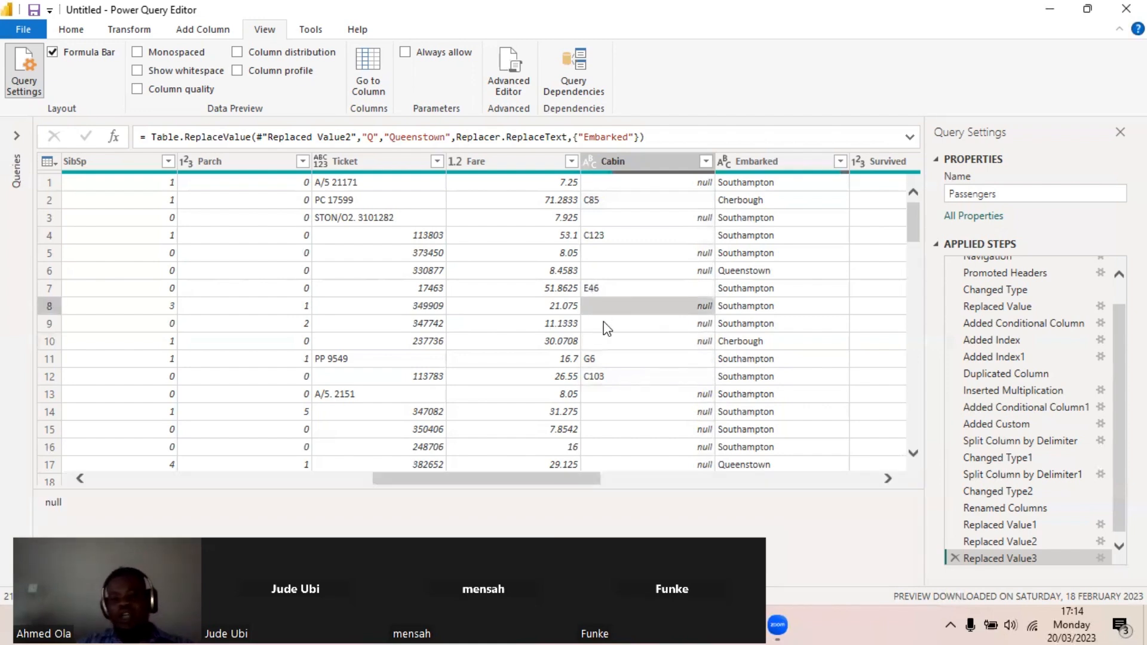
{"action": "left_click", "coordinate": [607, 326]}
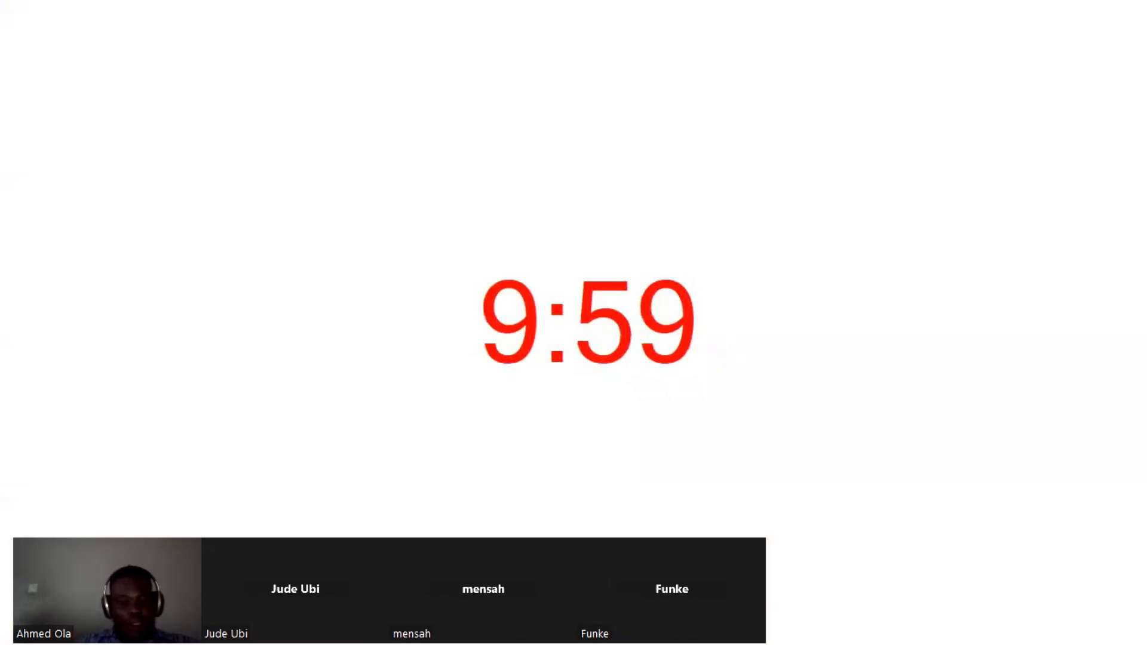
{"action": "key", "text": "Escape"}
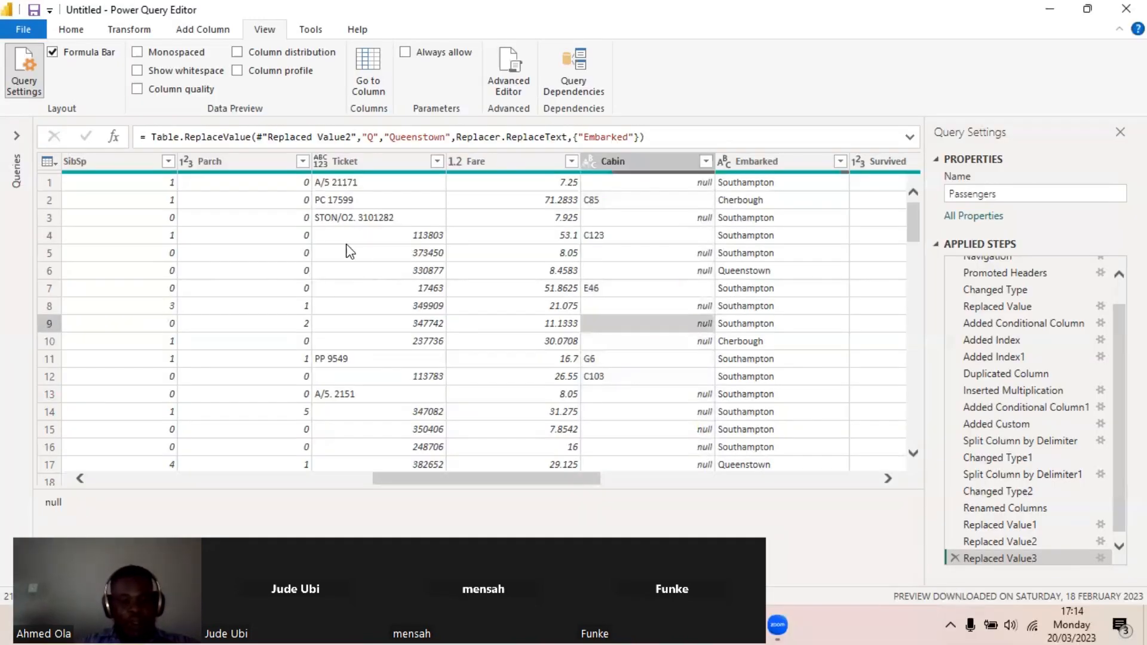
{"action": "mouse_move", "coordinate": [315, 209]}
{"action": "left_mouse_down"}
{"action": "mouse_move", "coordinate": [323, 227]}
{"action": "mouse_move", "coordinate": [444, 231]}
{"action": "left_mouse_up"}
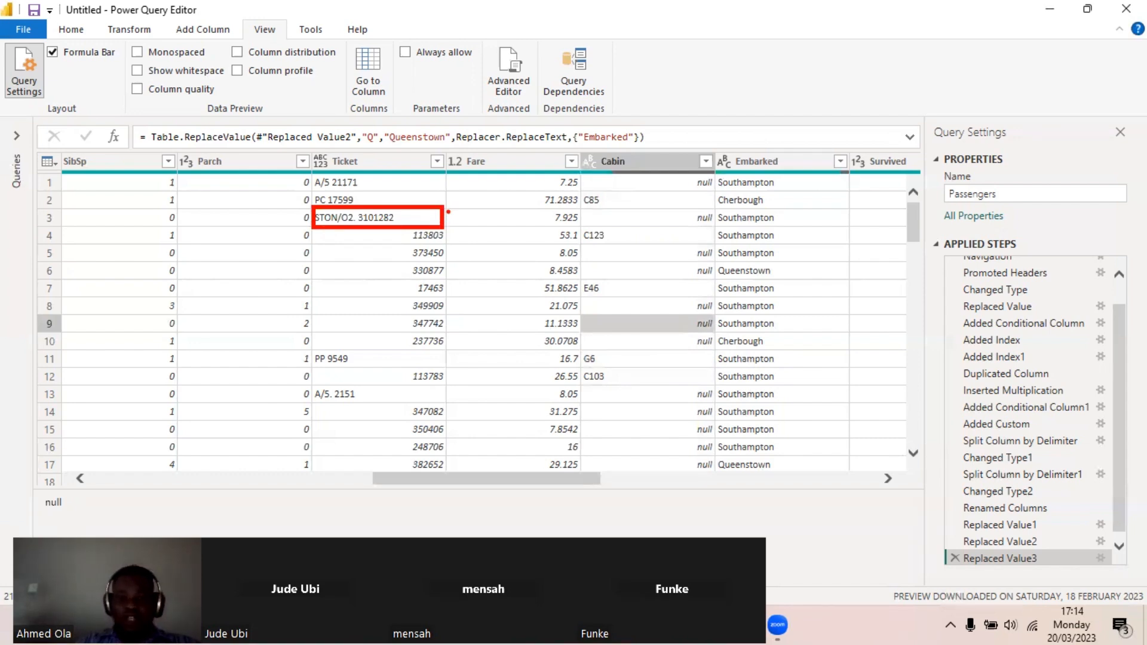
{"action": "mouse_move", "coordinate": [448, 209]}
{"action": "left_mouse_down"}
{"action": "mouse_move", "coordinate": [466, 229]}
{"action": "mouse_move", "coordinate": [574, 233]}
{"action": "mouse_move", "coordinate": [575, 295]}
{"action": "left_mouse_up"}
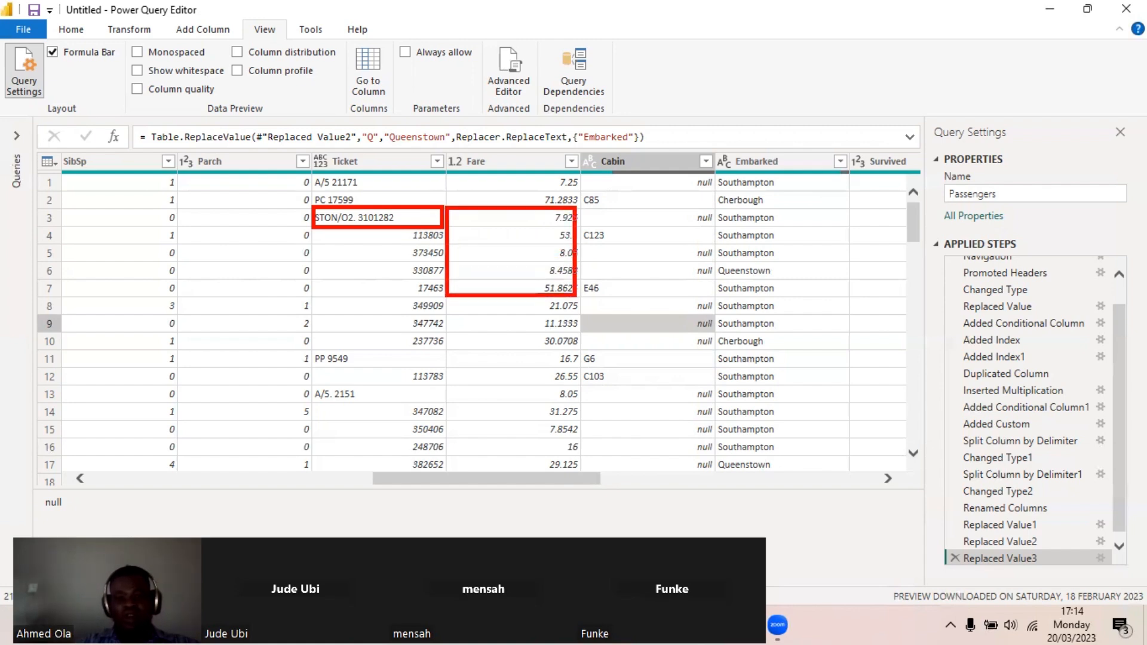
{"action": "mouse_move", "coordinate": [589, 208]}
{"action": "left_mouse_down"}
{"action": "mouse_move", "coordinate": [588, 227]}
{"action": "mouse_move", "coordinate": [684, 229]}
{"action": "mouse_move", "coordinate": [705, 214]}
{"action": "mouse_move", "coordinate": [587, 204]}
{"action": "left_mouse_up"}
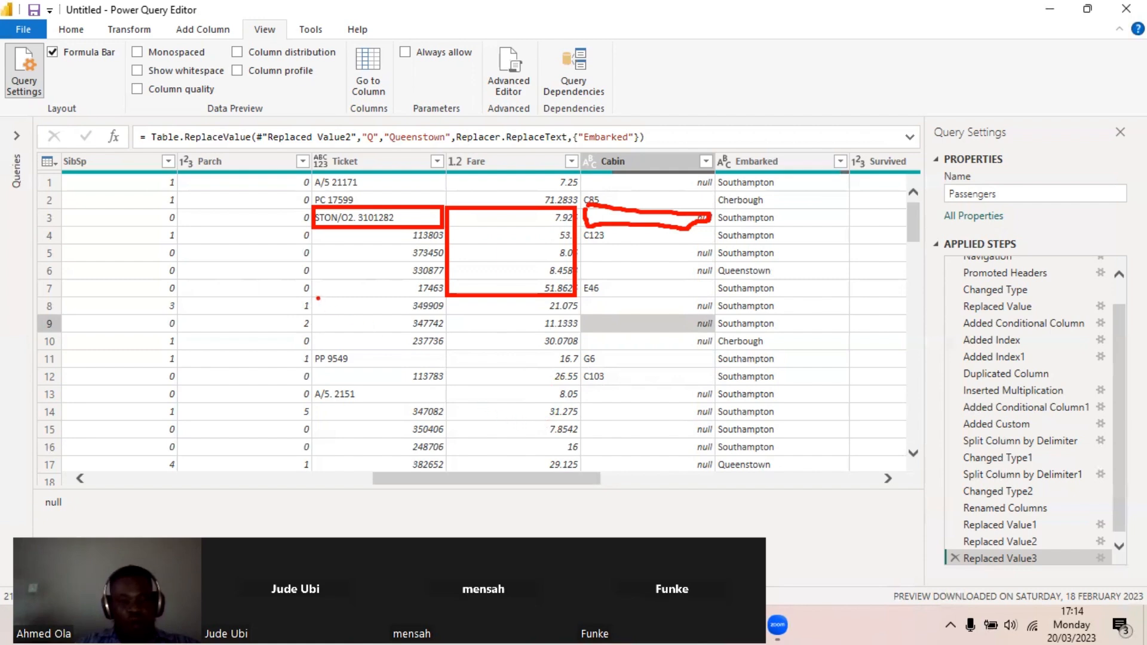
{"action": "mouse_move", "coordinate": [318, 297]}
{"action": "left_mouse_down"}
{"action": "mouse_move", "coordinate": [319, 313]}
{"action": "mouse_move", "coordinate": [432, 315]}
{"action": "left_mouse_up"}
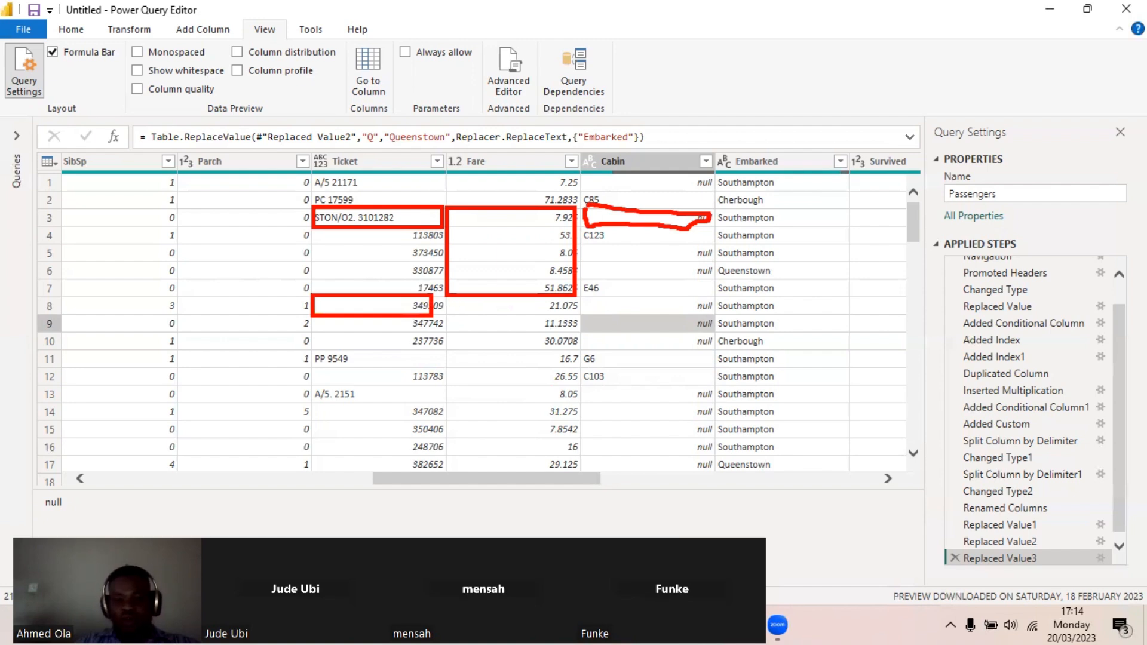
{"action": "mouse_move", "coordinate": [453, 298]}
{"action": "left_mouse_down"}
{"action": "mouse_move", "coordinate": [574, 300]}
{"action": "mouse_move", "coordinate": [452, 328]}
{"action": "mouse_move", "coordinate": [452, 422]}
{"action": "left_mouse_up"}
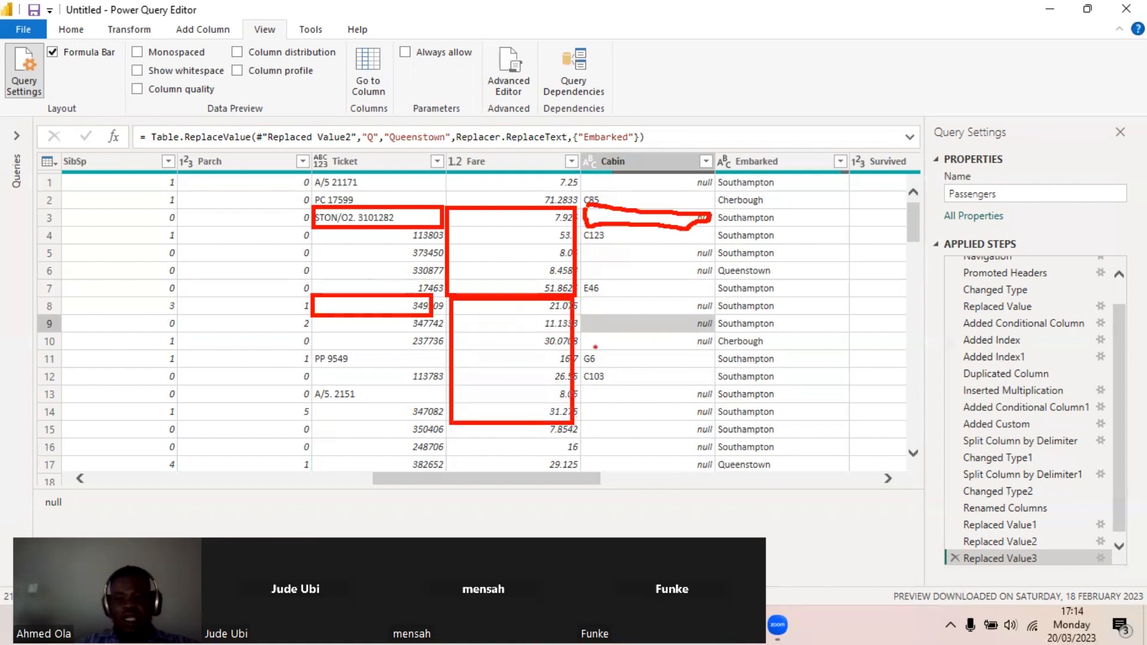
{"action": "mouse_move", "coordinate": [591, 299]}
{"action": "left_mouse_down"}
{"action": "mouse_move", "coordinate": [611, 313]}
{"action": "mouse_move", "coordinate": [709, 299]}
{"action": "mouse_move", "coordinate": [592, 299]}
{"action": "left_mouse_up"}
{"action": "mouse_move", "coordinate": [337, 251]}
{"action": "left_mouse_down"}
{"action": "mouse_move", "coordinate": [367, 280]}
{"action": "mouse_move", "coordinate": [396, 282]}
{"action": "left_mouse_up"}
{"action": "left_click_drag", "start_coordinate": [625, 251], "coordinate": [664, 284]}
{"action": "left_click_drag", "start_coordinate": [672, 237], "coordinate": [692, 270]}
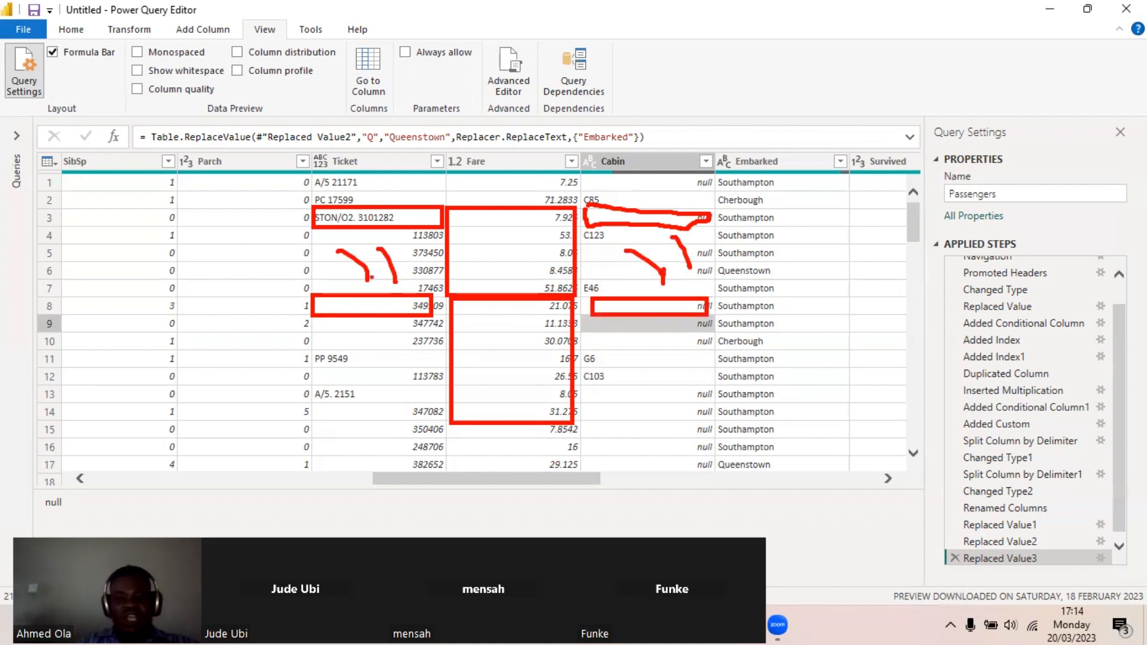
{"action": "mouse_move", "coordinate": [360, 244]}
{"action": "left_mouse_down"}
{"action": "mouse_move", "coordinate": [367, 209]}
{"action": "mouse_move", "coordinate": [381, 258]}
{"action": "left_mouse_up"}
{"action": "left_click_drag", "start_coordinate": [395, 230], "coordinate": [406, 267]}
{"action": "left_click_drag", "start_coordinate": [329, 343], "coordinate": [382, 437]}
{"action": "left_click_drag", "start_coordinate": [395, 343], "coordinate": [424, 429]}
{"action": "left_click_drag", "start_coordinate": [362, 296], "coordinate": [366, 357]}
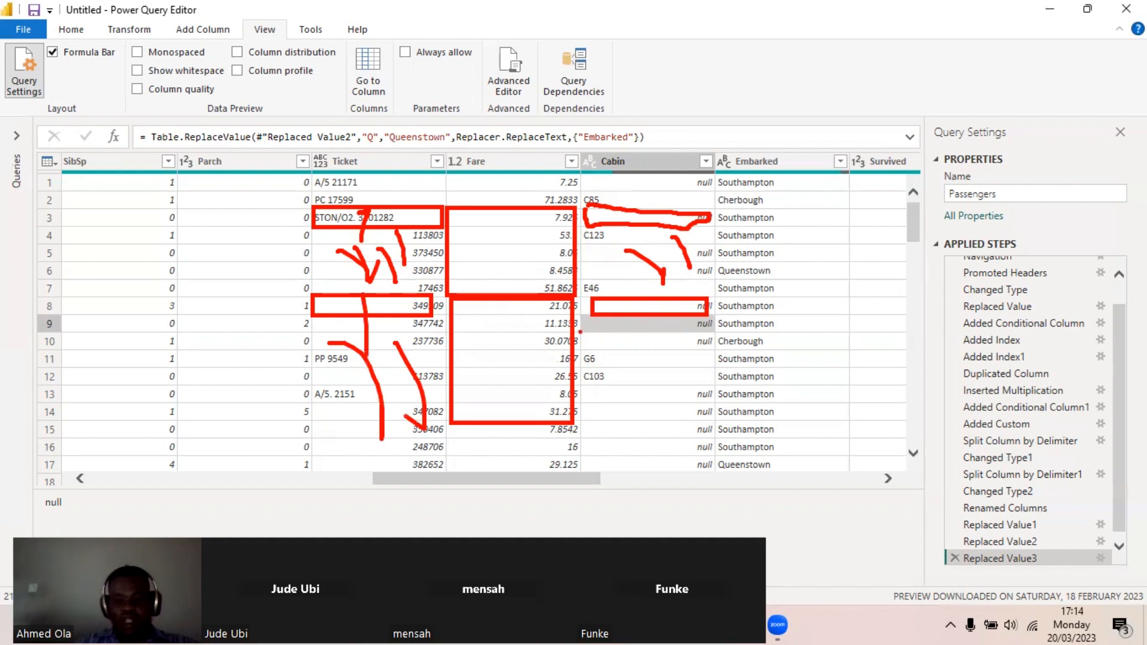
{"action": "mouse_move", "coordinate": [579, 331]}
{"action": "left_mouse_down"}
{"action": "mouse_move", "coordinate": [652, 430]}
{"action": "mouse_move", "coordinate": [710, 394]}
{"action": "mouse_move", "coordinate": [619, 327]}
{"action": "mouse_move", "coordinate": [586, 330]}
{"action": "left_mouse_up"}
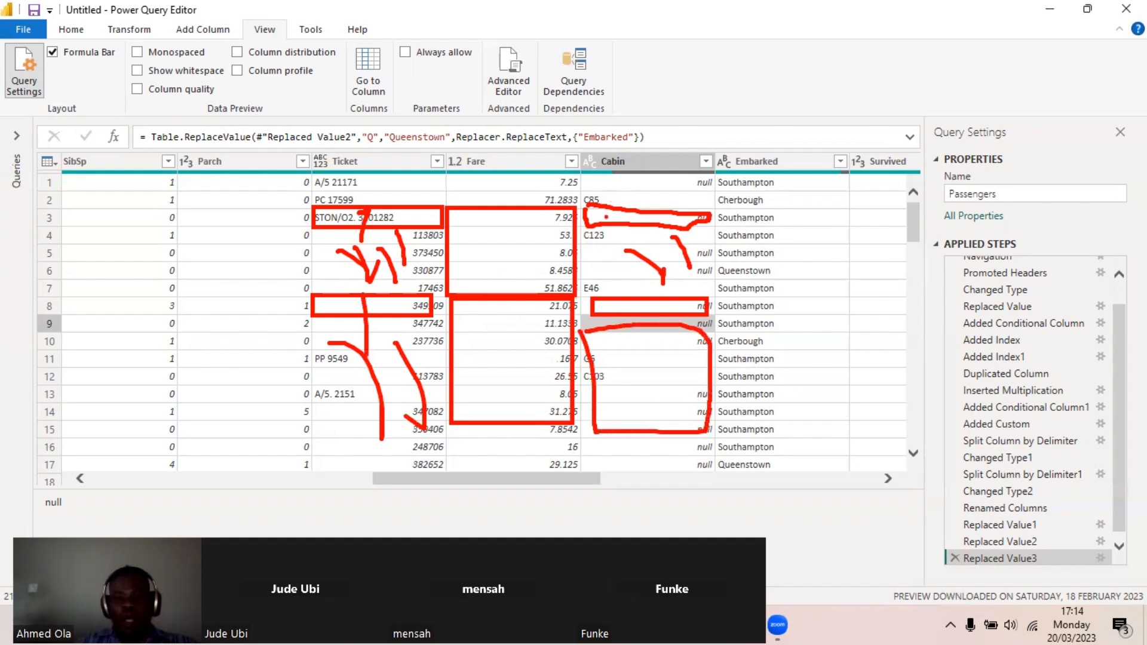
{"action": "mouse_move", "coordinate": [591, 207]}
{"action": "left_mouse_down"}
{"action": "mouse_move", "coordinate": [593, 228]}
{"action": "mouse_move", "coordinate": [686, 212]}
{"action": "mouse_move", "coordinate": [687, 223]}
{"action": "left_mouse_up"}
{"action": "mouse_move", "coordinate": [621, 349]}
{"action": "left_mouse_down"}
{"action": "mouse_move", "coordinate": [634, 406]}
{"action": "mouse_move", "coordinate": [653, 380]}
{"action": "left_mouse_up"}
{"action": "mouse_move", "coordinate": [359, 363]}
{"action": "left_mouse_down"}
{"action": "mouse_move", "coordinate": [379, 406]}
{"action": "mouse_move", "coordinate": [392, 369]}
{"action": "left_mouse_up"}
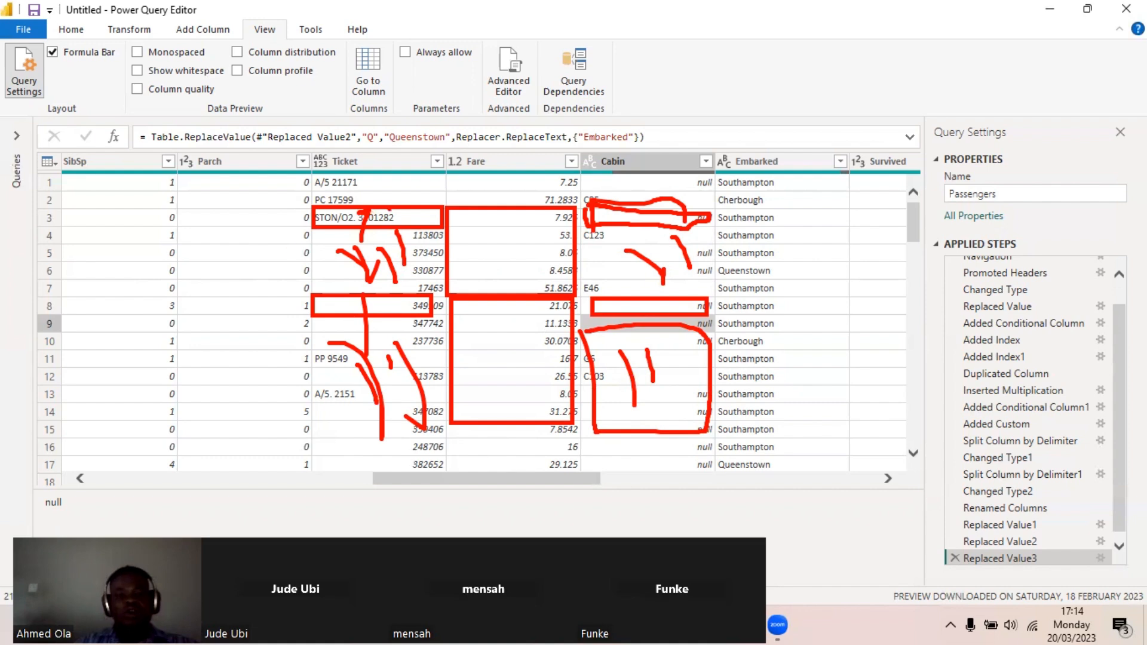
{"action": "left_click_drag", "start_coordinate": [324, 217], "coordinate": [415, 213]}
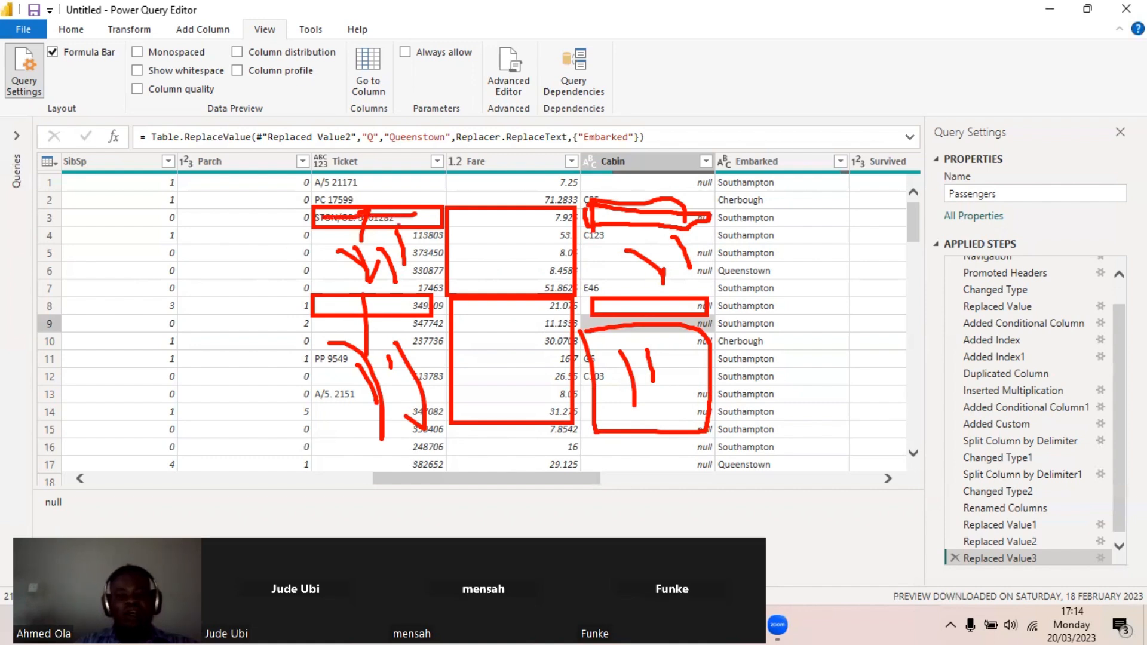
{"action": "mouse_move", "coordinate": [317, 237]}
{"action": "left_mouse_down"}
{"action": "mouse_move", "coordinate": [332, 269]}
{"action": "mouse_move", "coordinate": [418, 263]}
{"action": "mouse_move", "coordinate": [394, 222]}
{"action": "left_mouse_up"}
{"action": "mouse_move", "coordinate": [323, 309]}
{"action": "left_mouse_down"}
{"action": "mouse_move", "coordinate": [405, 320]}
{"action": "mouse_move", "coordinate": [441, 299]}
{"action": "mouse_move", "coordinate": [425, 431]}
{"action": "mouse_move", "coordinate": [419, 328]}
{"action": "left_mouse_up"}
{"action": "left_click_drag", "start_coordinate": [615, 405], "coordinate": [649, 435]}
{"action": "left_click", "coordinate": [655, 417]}
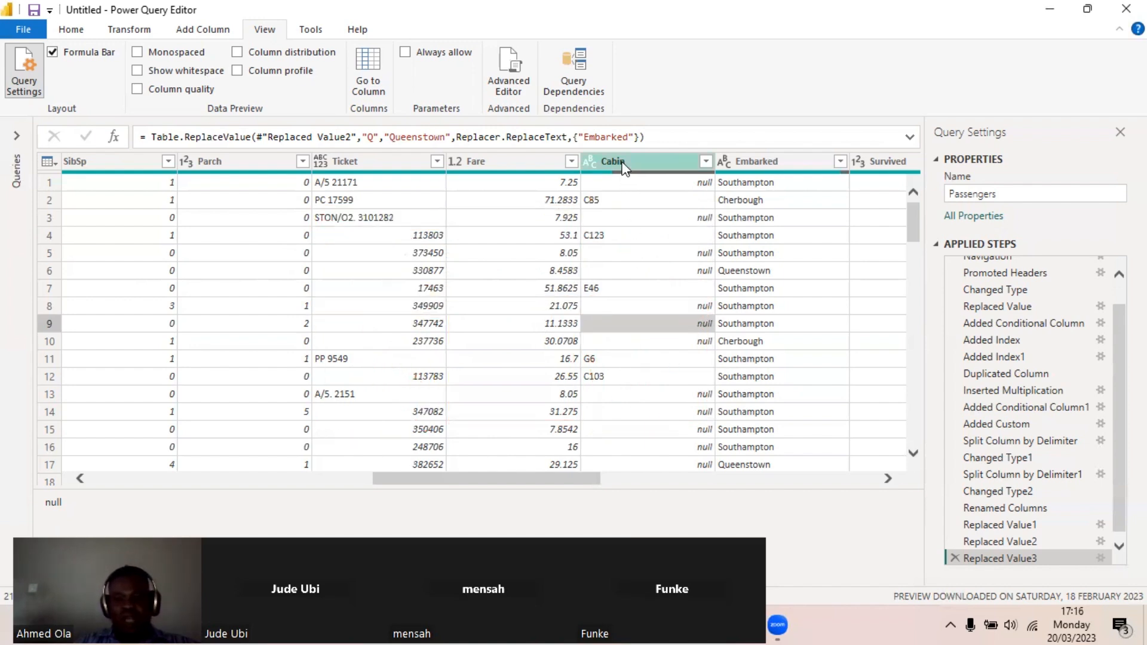
Fill the null values in the Cabin column downward from the cabin entry above them
{"action": "left_click", "coordinate": [618, 161]}
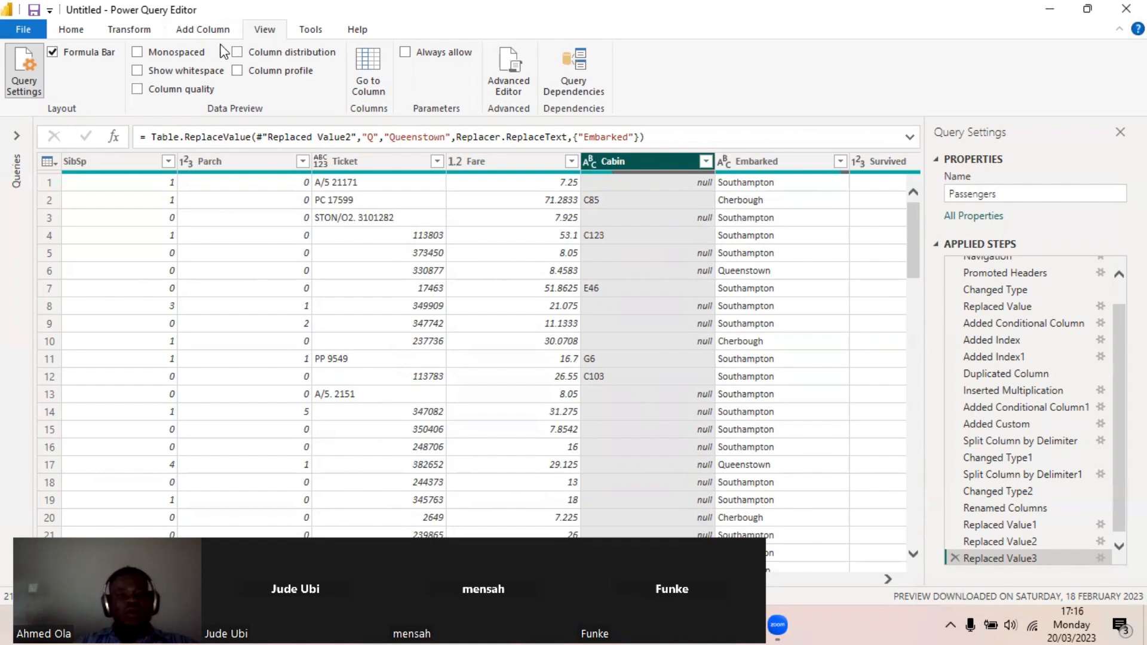
{"action": "left_click", "coordinate": [134, 35]}
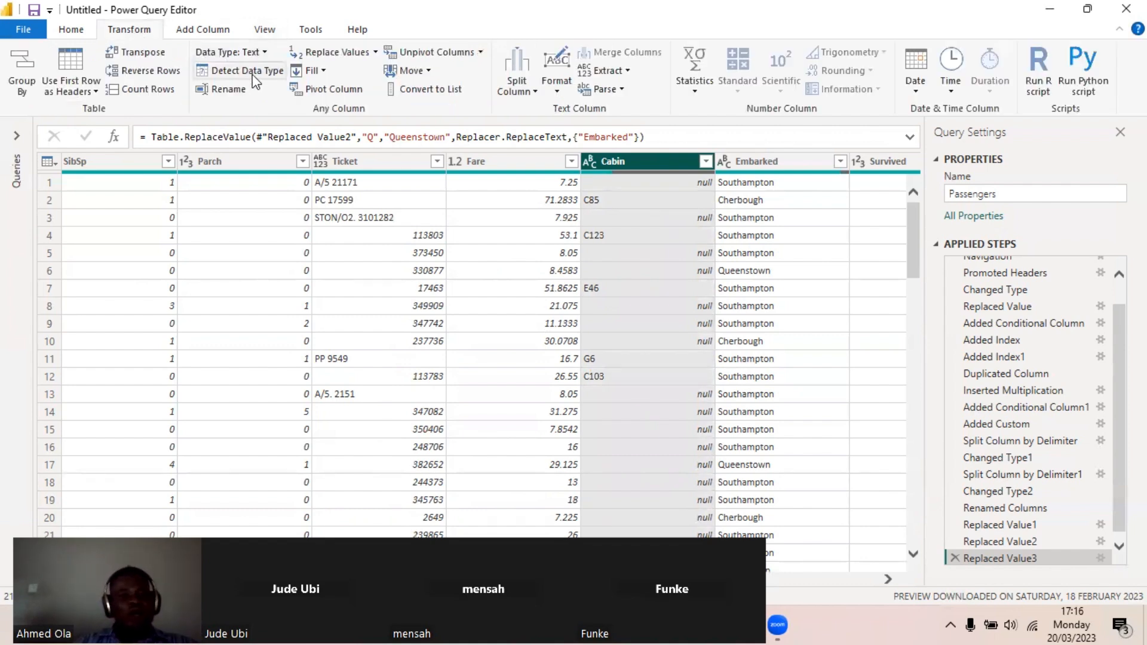
{"action": "left_click", "coordinate": [313, 72]}
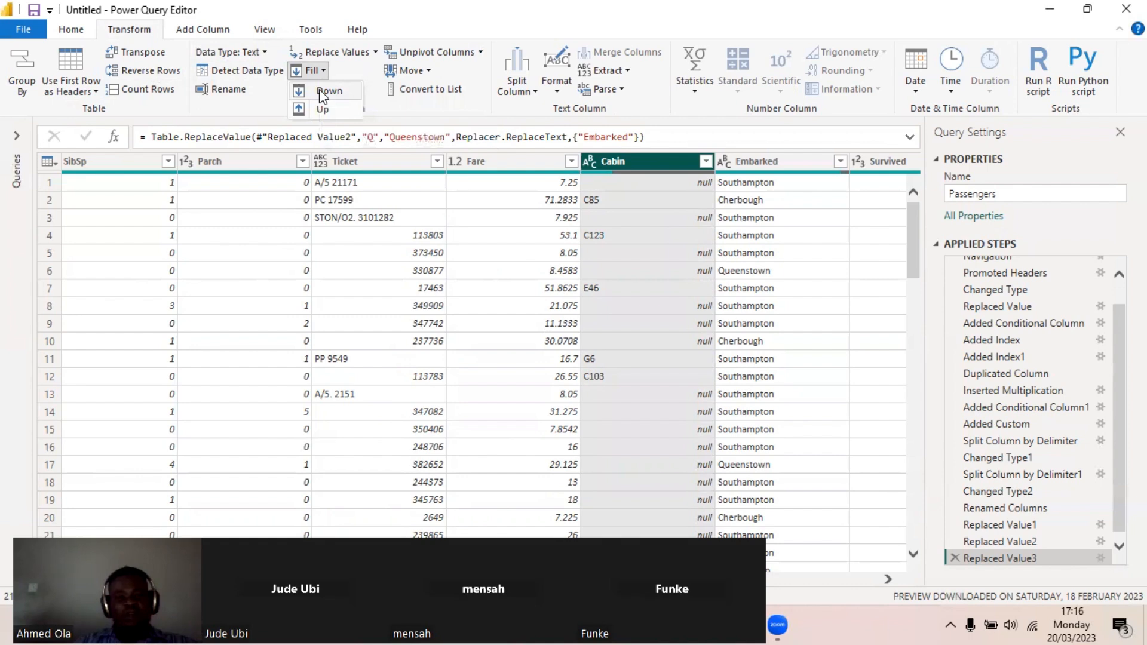
{"action": "left_click", "coordinate": [319, 90]}
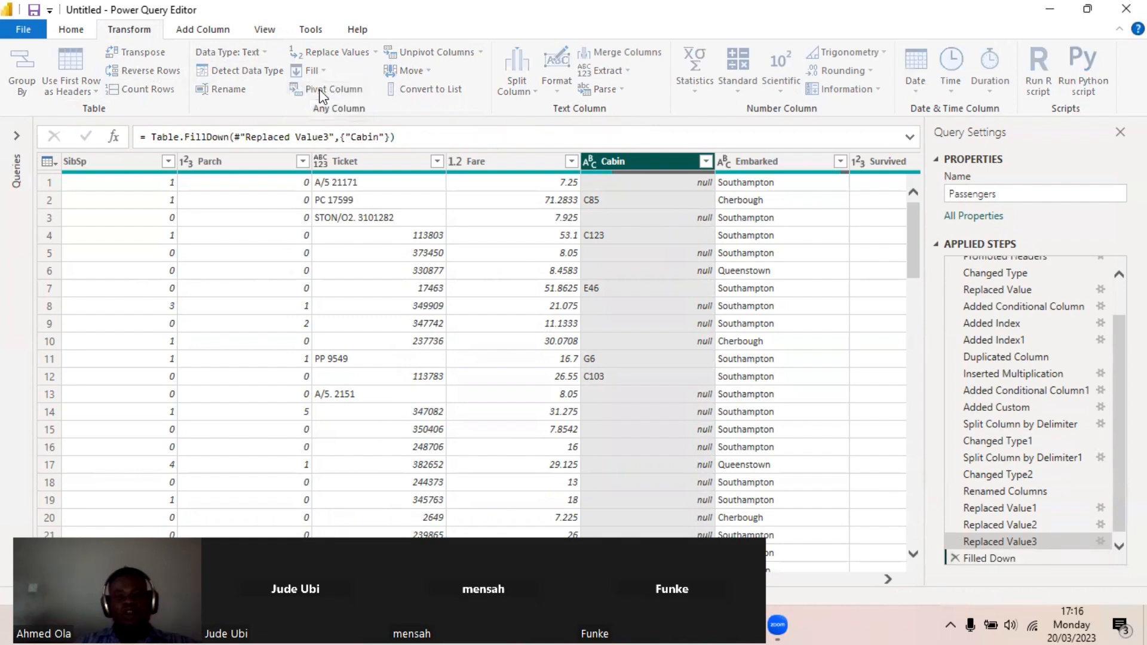
Check the filled-down Cabin values cell by cell between rows 2 and 12
{"action": "left_click", "coordinate": [593, 202]}
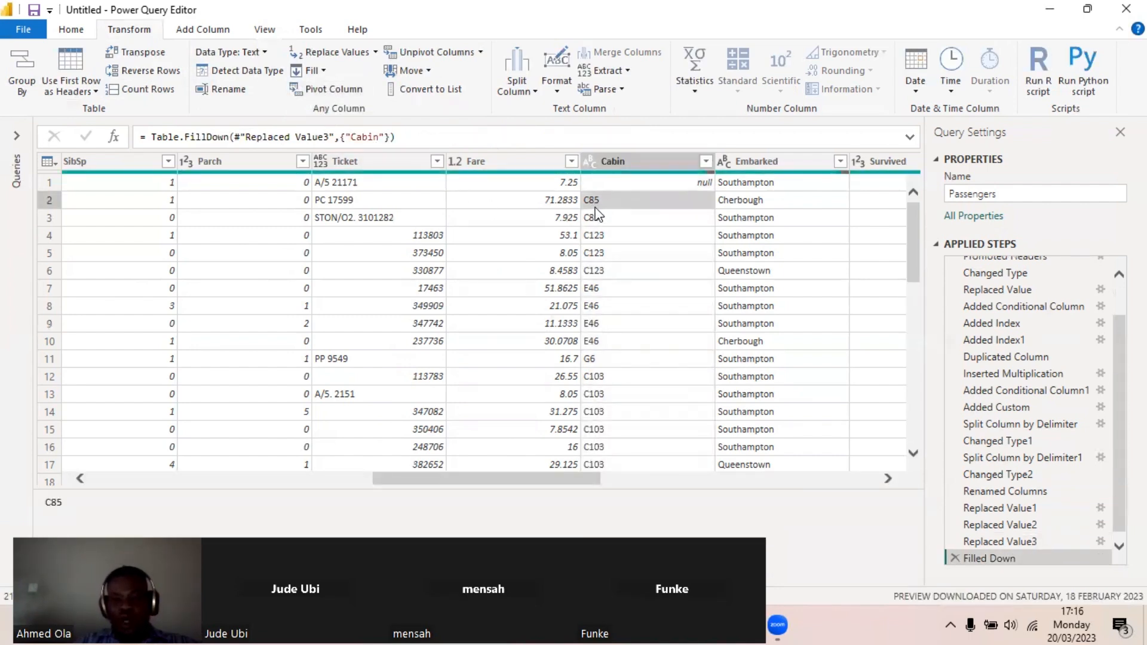
{"action": "left_click", "coordinate": [595, 220]}
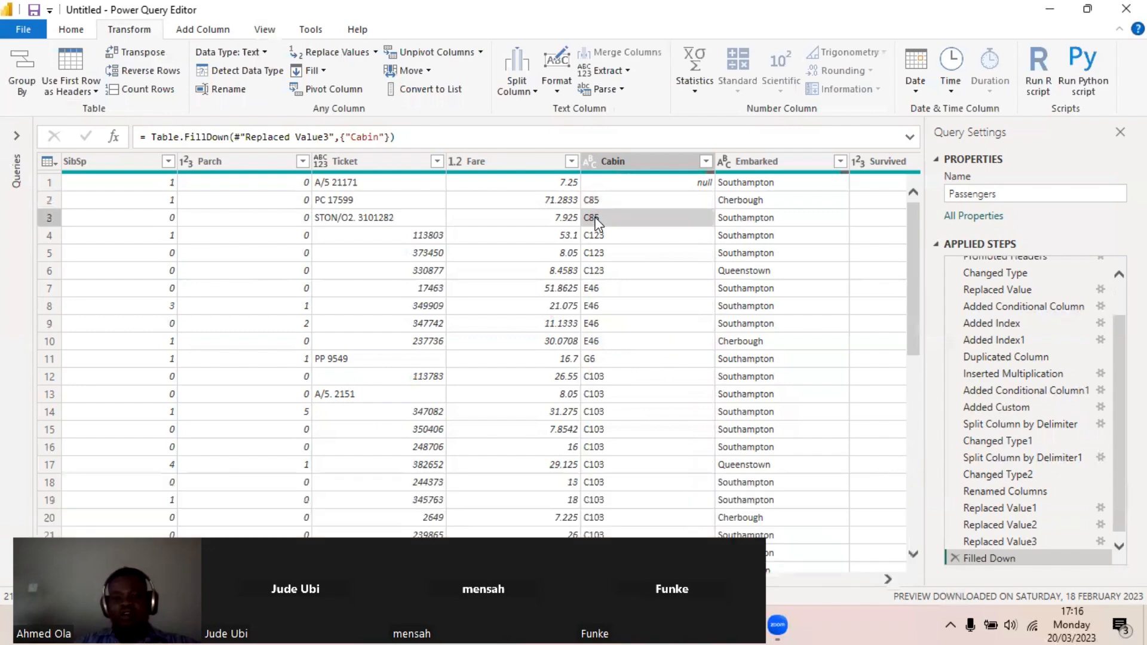
{"action": "left_click", "coordinate": [599, 288]}
{"action": "left_click", "coordinate": [610, 308]}
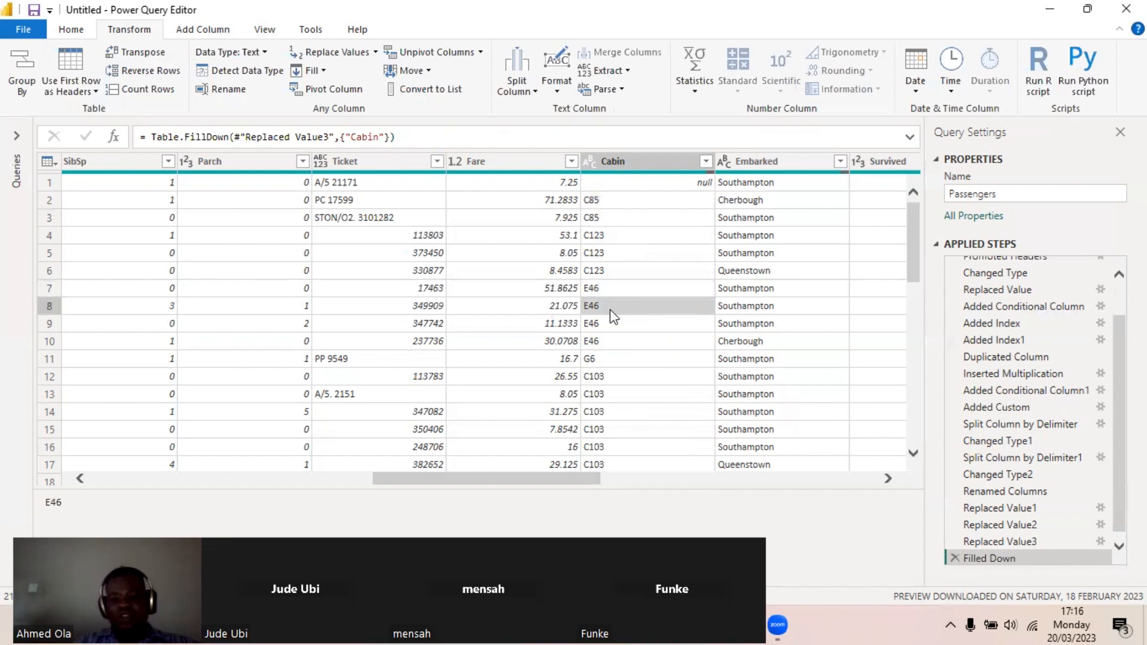
{"action": "left_click", "coordinate": [605, 363]}
{"action": "left_click", "coordinate": [601, 372]}
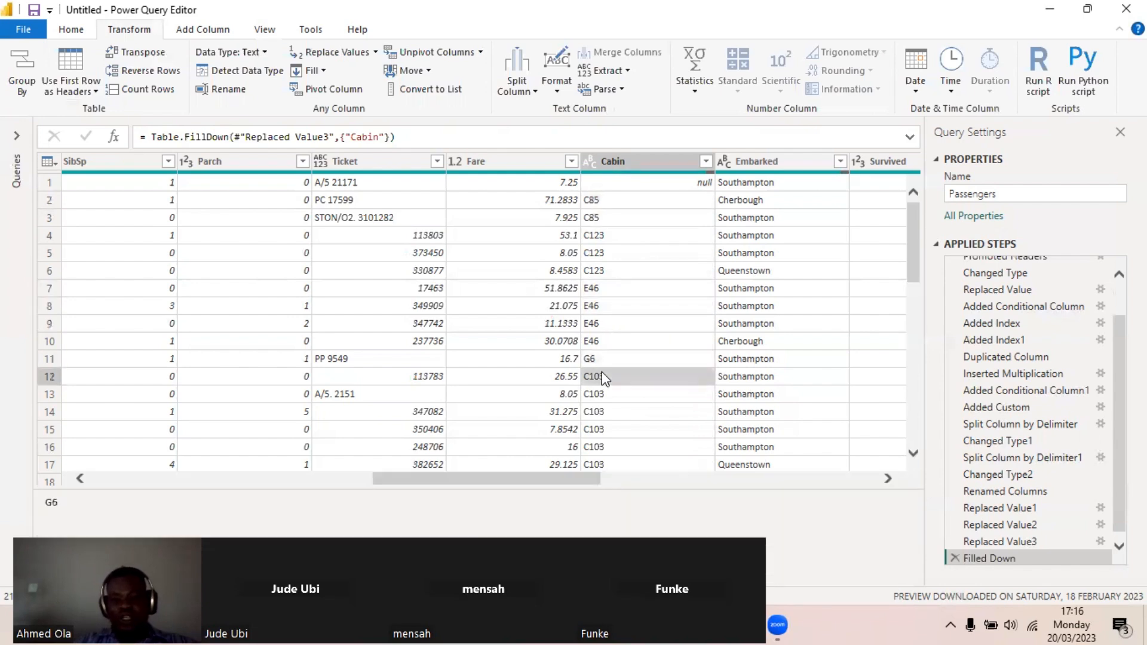
Replace the remaining null value in the first row of the Cabin column with C85
{"action": "scroll", "coordinate": [599, 417], "scroll_direction": "down", "scroll_amount": 5}
{"action": "scroll", "coordinate": [600, 411], "scroll_direction": "up", "scroll_amount": 5}
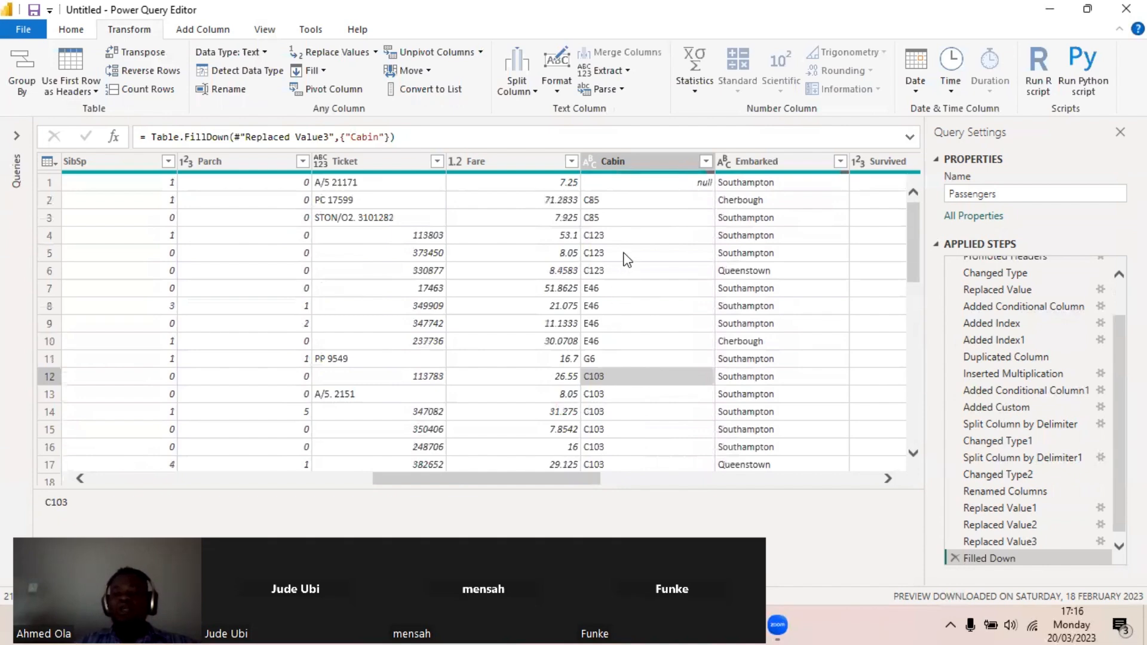
{"action": "left_click", "coordinate": [652, 184]}
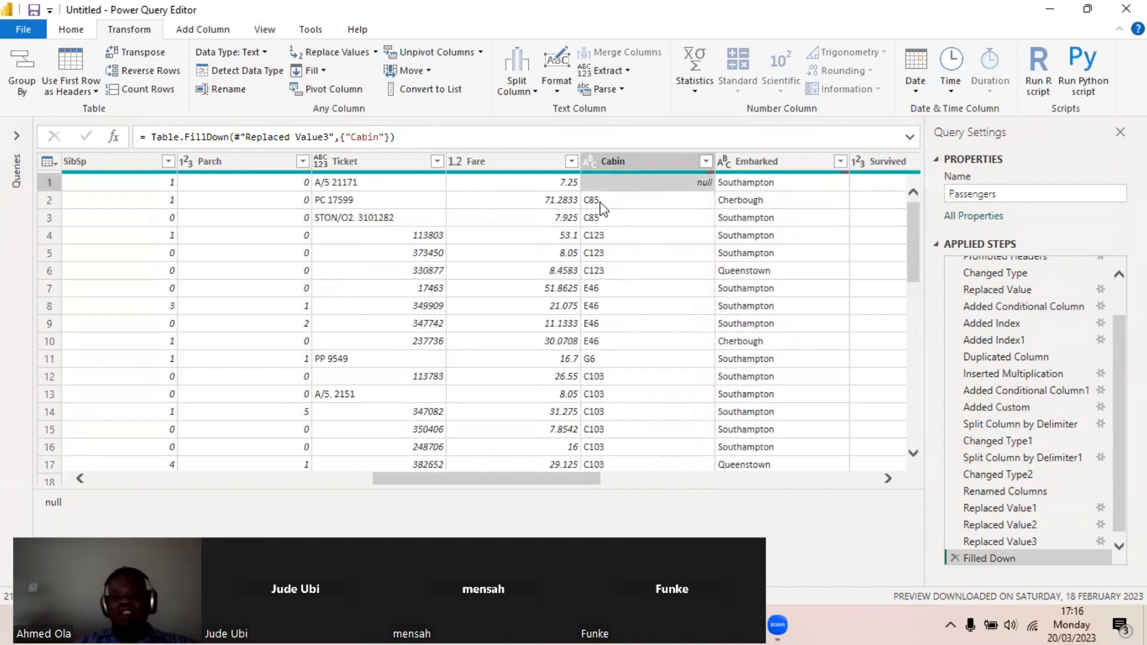
{"action": "right_click", "coordinate": [642, 190]}
{"action": "left_click", "coordinate": [699, 237]}
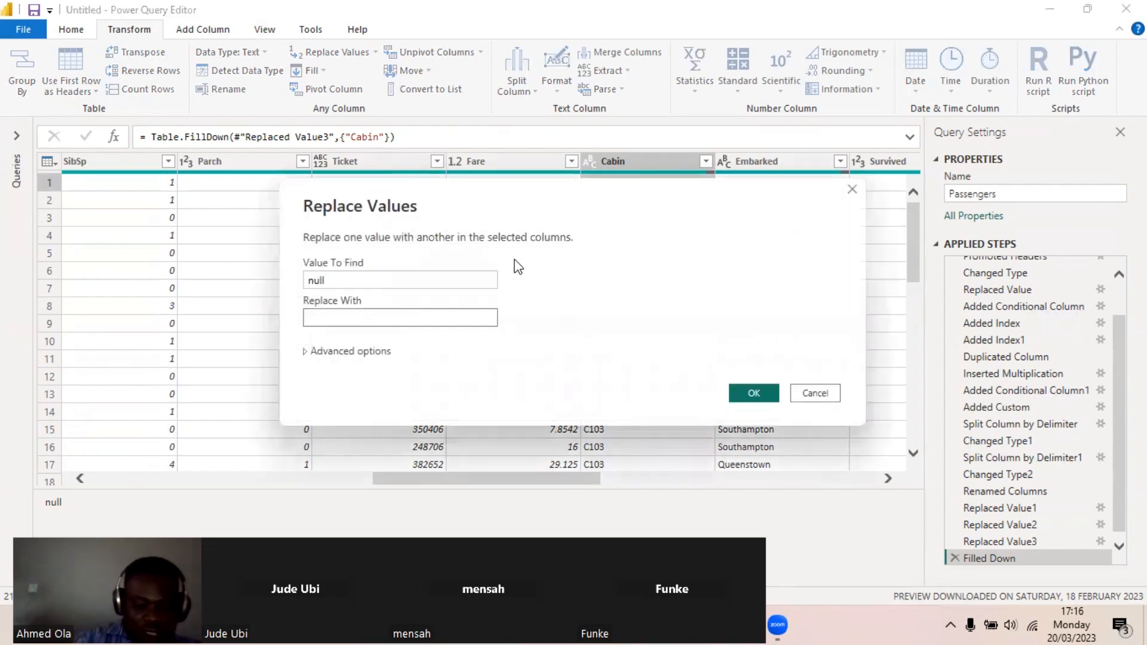
{"action": "type", "text": "C"}
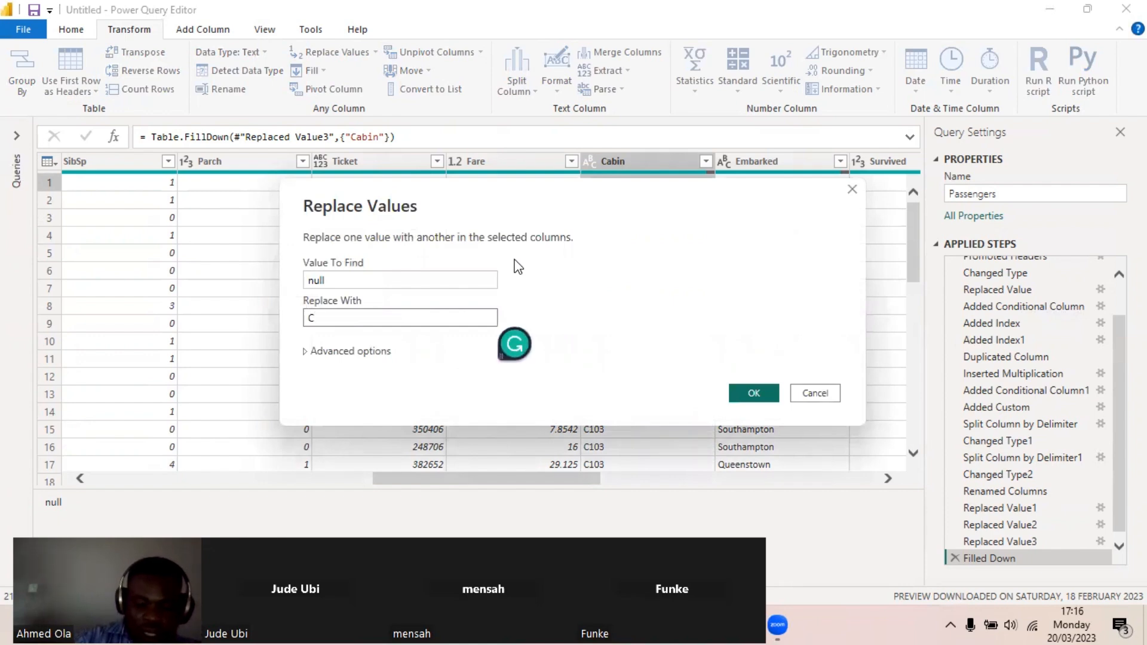
{"action": "type", "text": "8"}
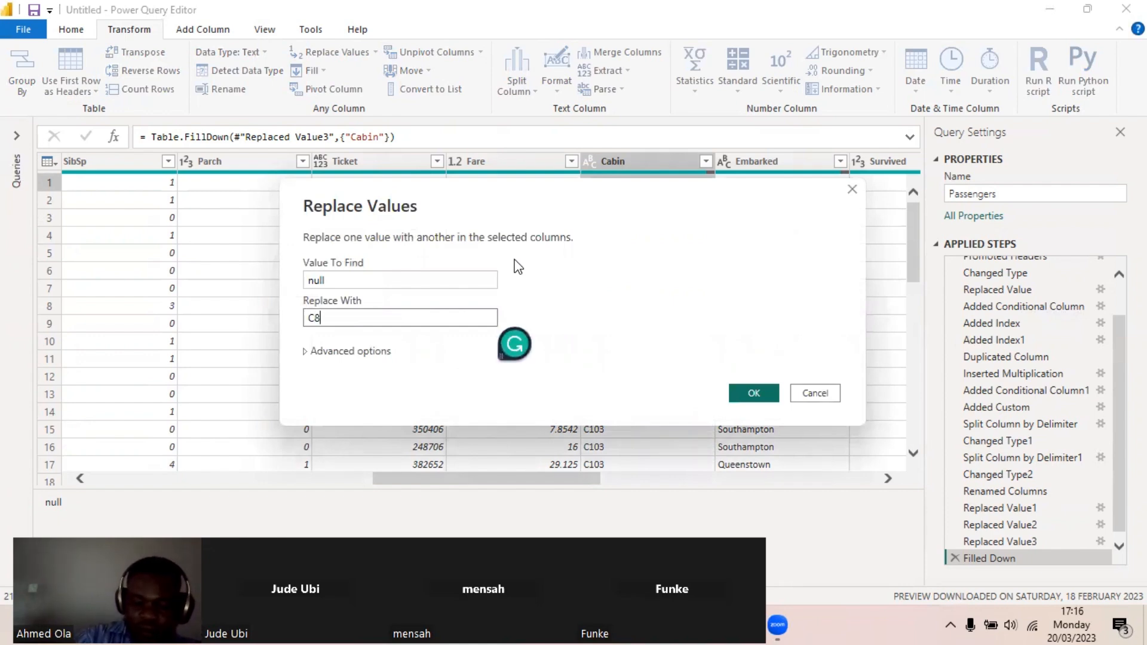
{"action": "type", "text": "5"}
{"action": "left_click", "coordinate": [754, 392]}
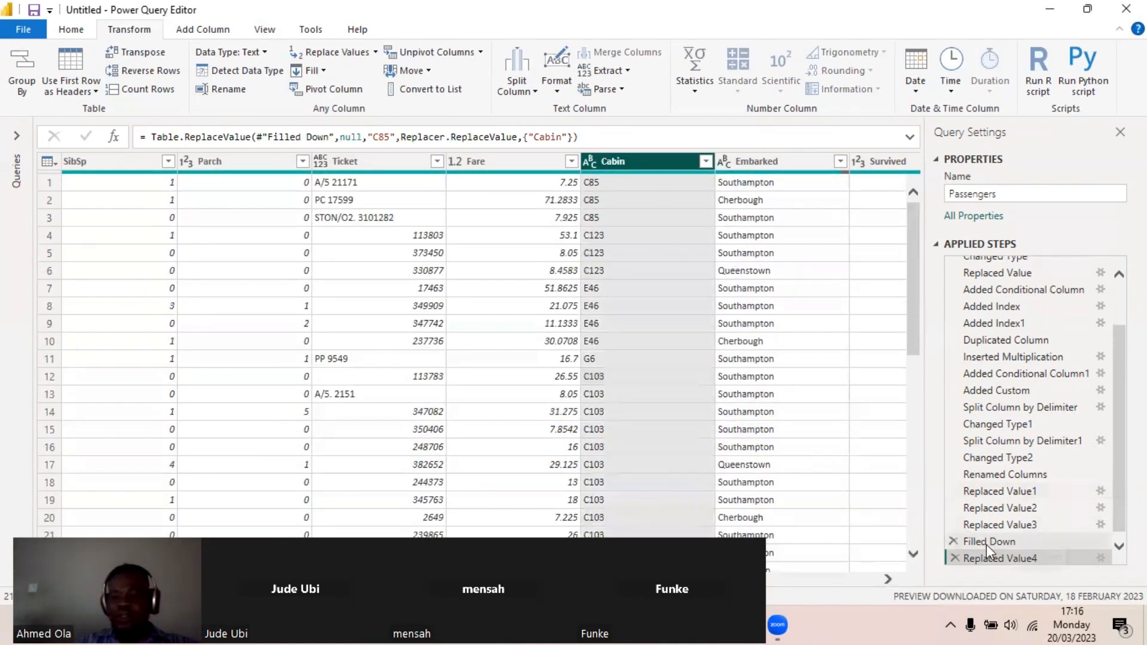
Delete the applied steps that replaced null with C85 and filled the Cabin column down
{"action": "left_click_drag", "start_coordinate": [1119, 508], "coordinate": [1118, 522]}
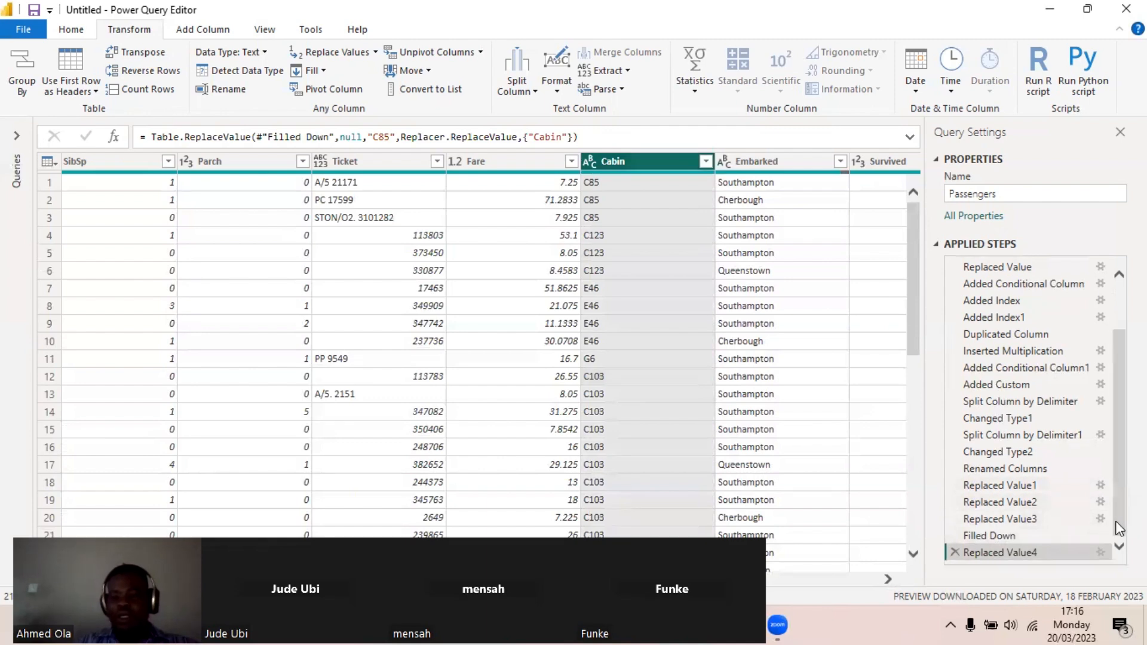
{"action": "left_click", "coordinate": [955, 553]}
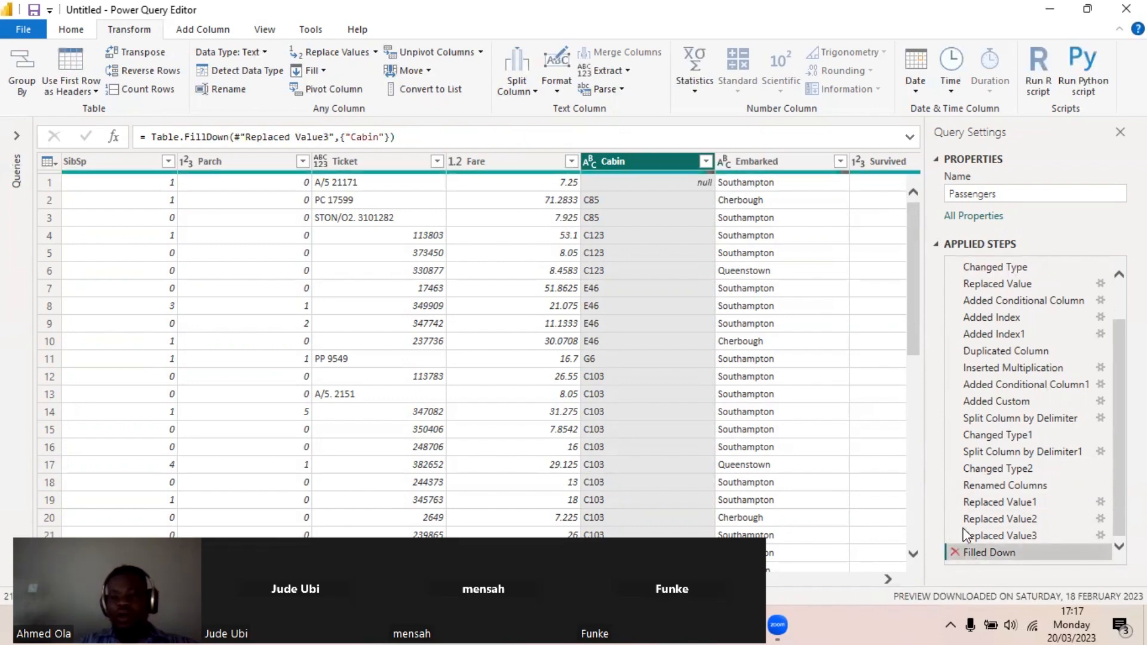
{"action": "left_click", "coordinate": [955, 552]}
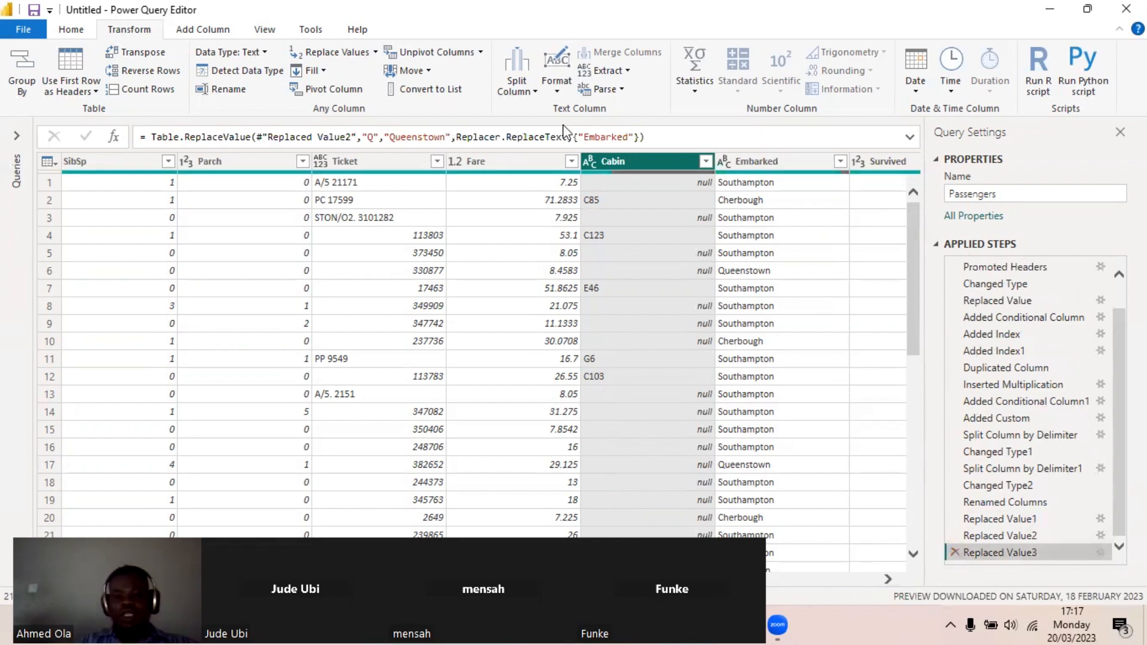
Fill the null values in the Cabin column upward from the cabin entry below them
{"action": "scroll", "coordinate": [626, 364], "scroll_direction": "down", "scroll_amount": 10}
{"action": "scroll", "coordinate": [633, 358], "scroll_direction": "up", "scroll_amount": 10}
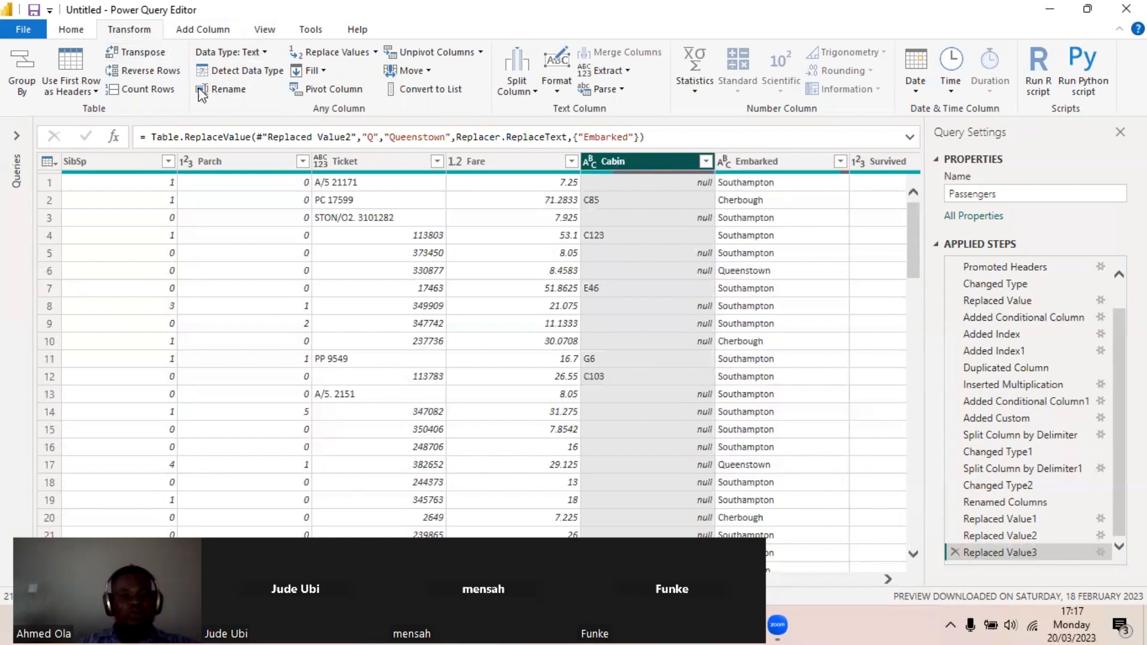
{"action": "left_click", "coordinate": [325, 74]}
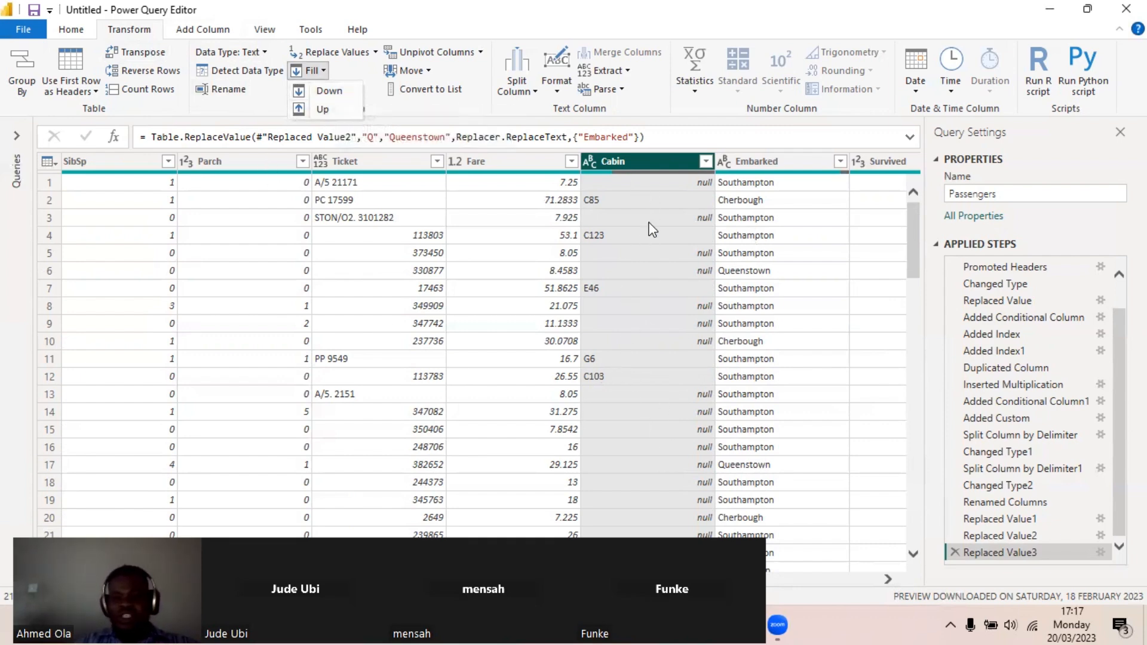
{"action": "left_click", "coordinate": [337, 110]}
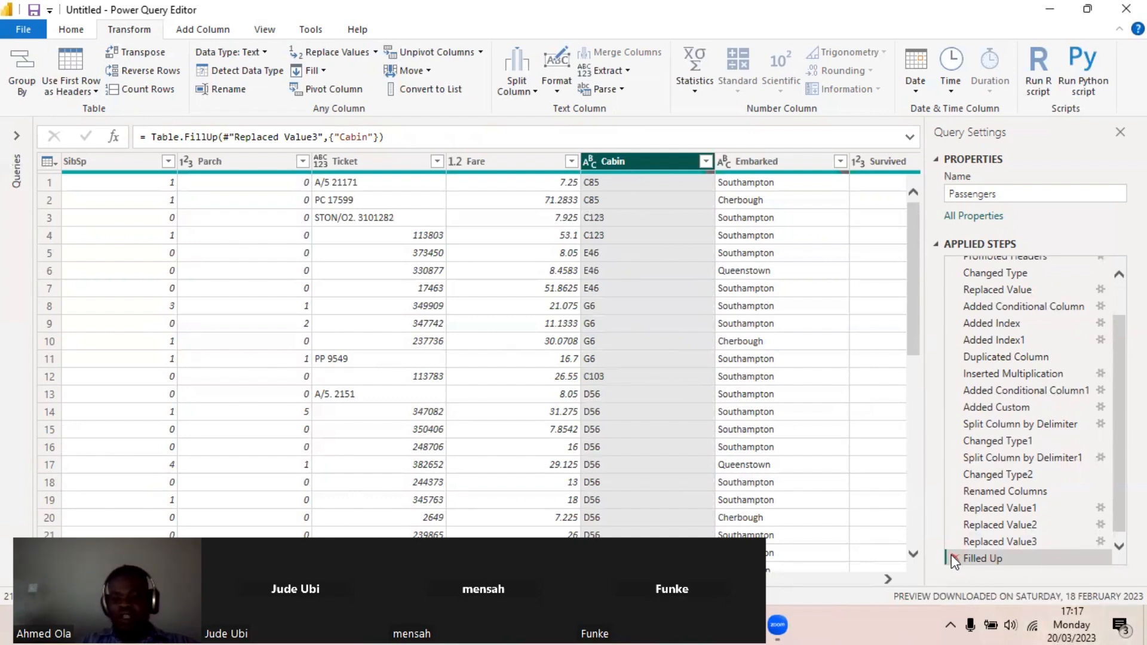
Check the filled-up Cabin values down to about row 45, and view the PassengerId and Pclass columns
{"action": "scroll", "coordinate": [626, 358], "scroll_direction": "down", "scroll_amount": 7}
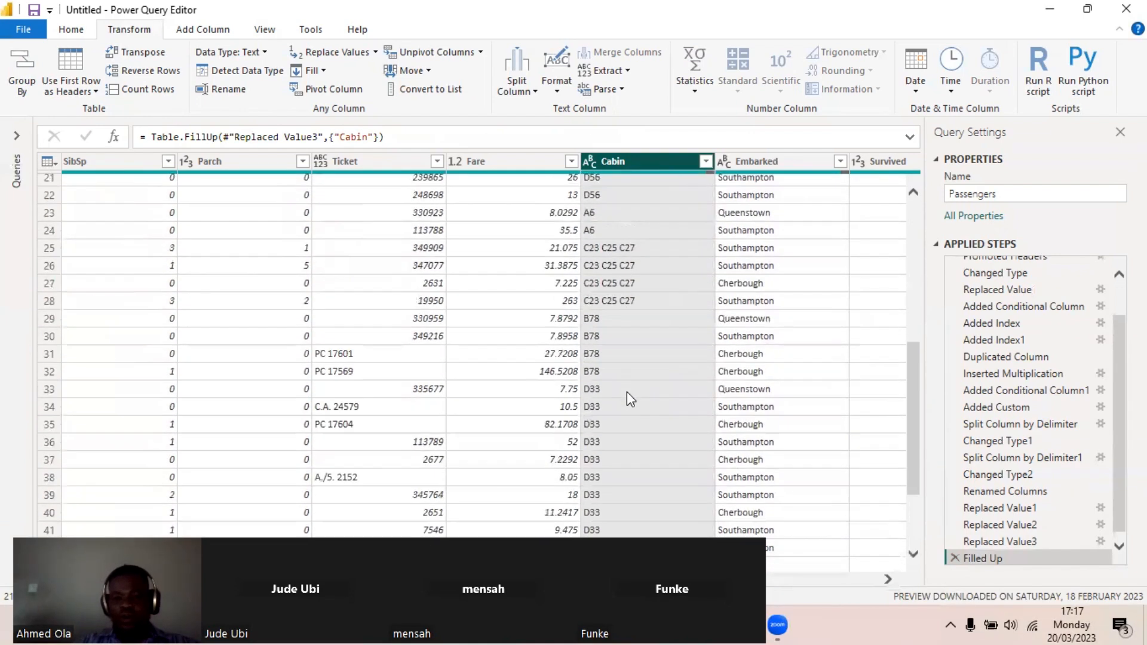
{"action": "left_click", "coordinate": [619, 406]}
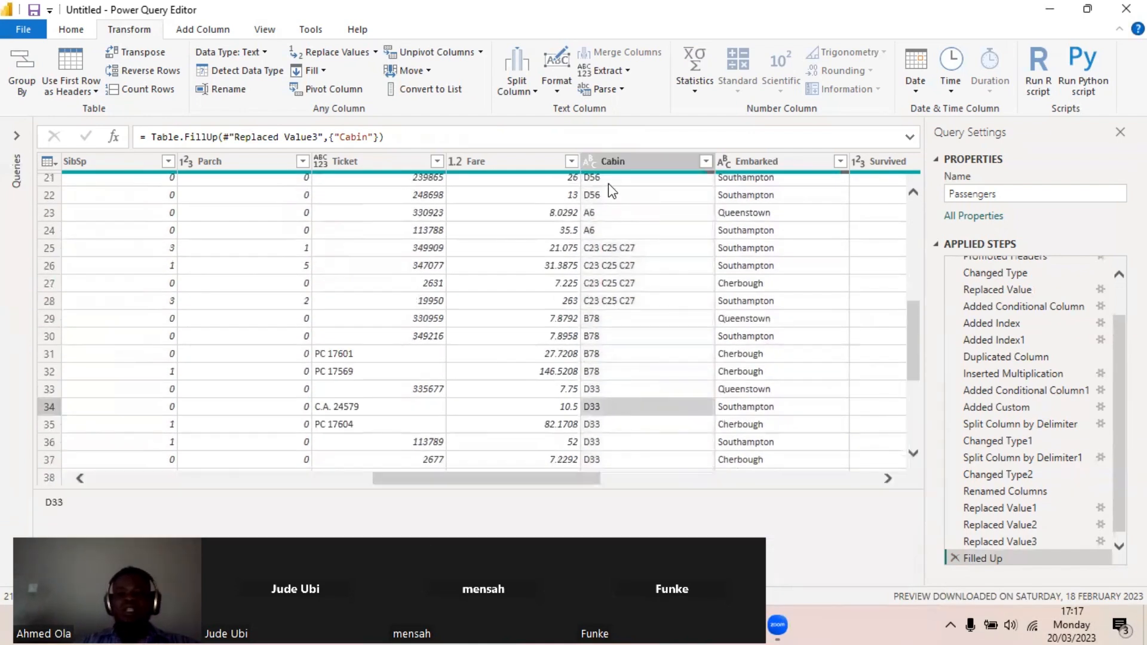
{"action": "scroll", "coordinate": [633, 336], "scroll_direction": "down", "scroll_amount": 3}
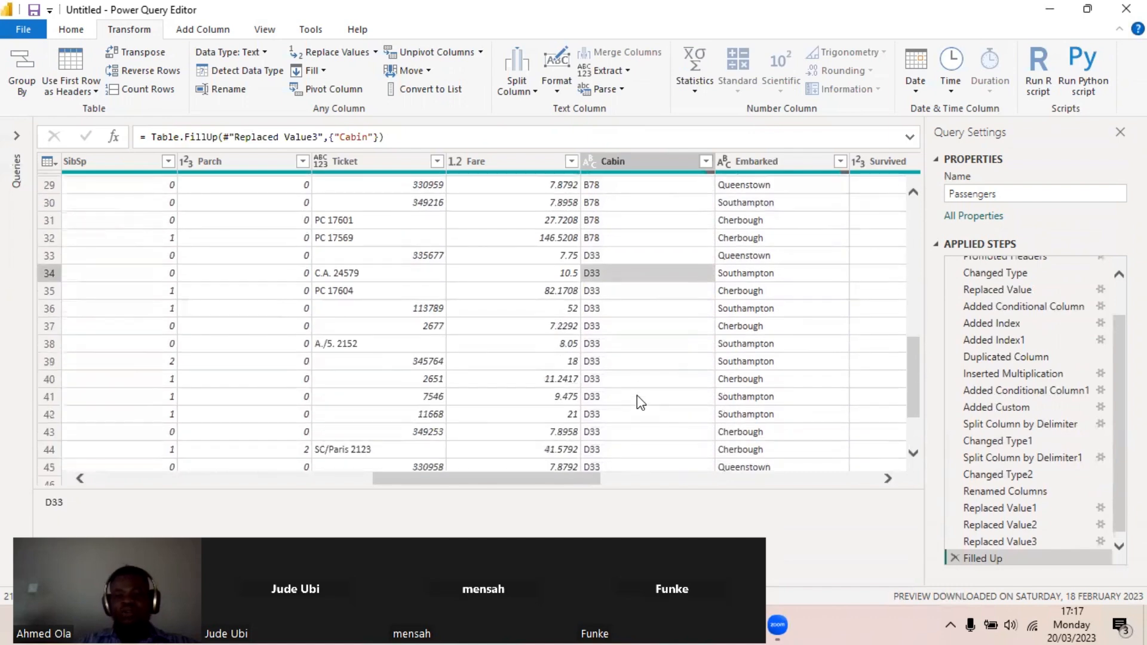
{"action": "scroll", "coordinate": [629, 331], "scroll_direction": "up", "scroll_amount": 8}
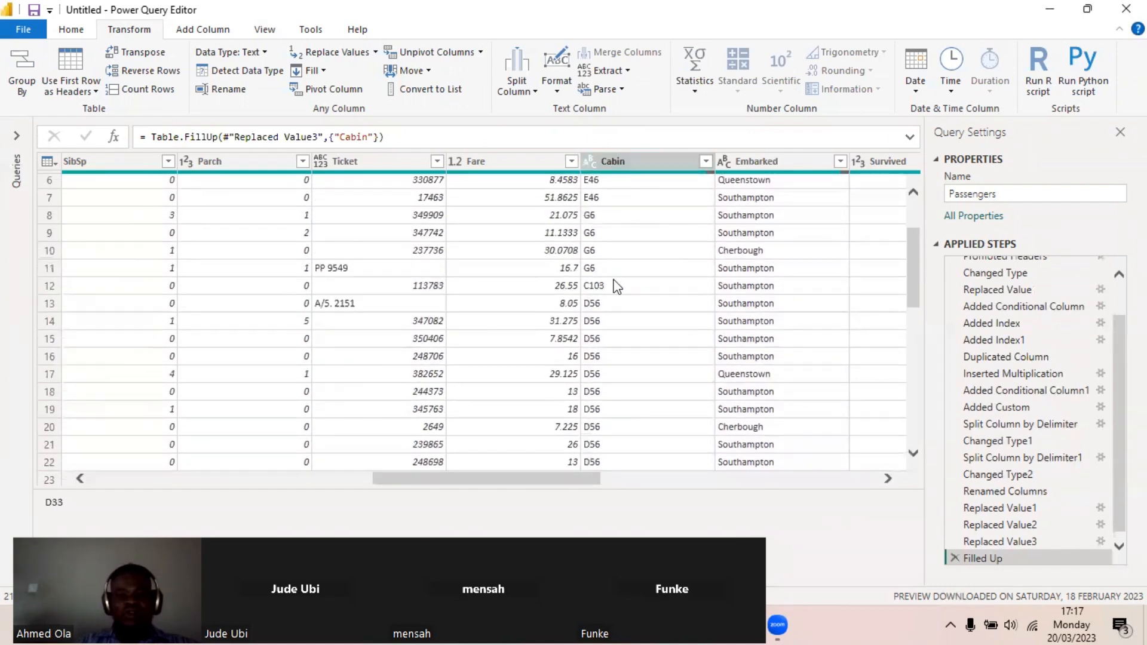
{"action": "left_click_drag", "start_coordinate": [579, 482], "coordinate": [207, 479]}
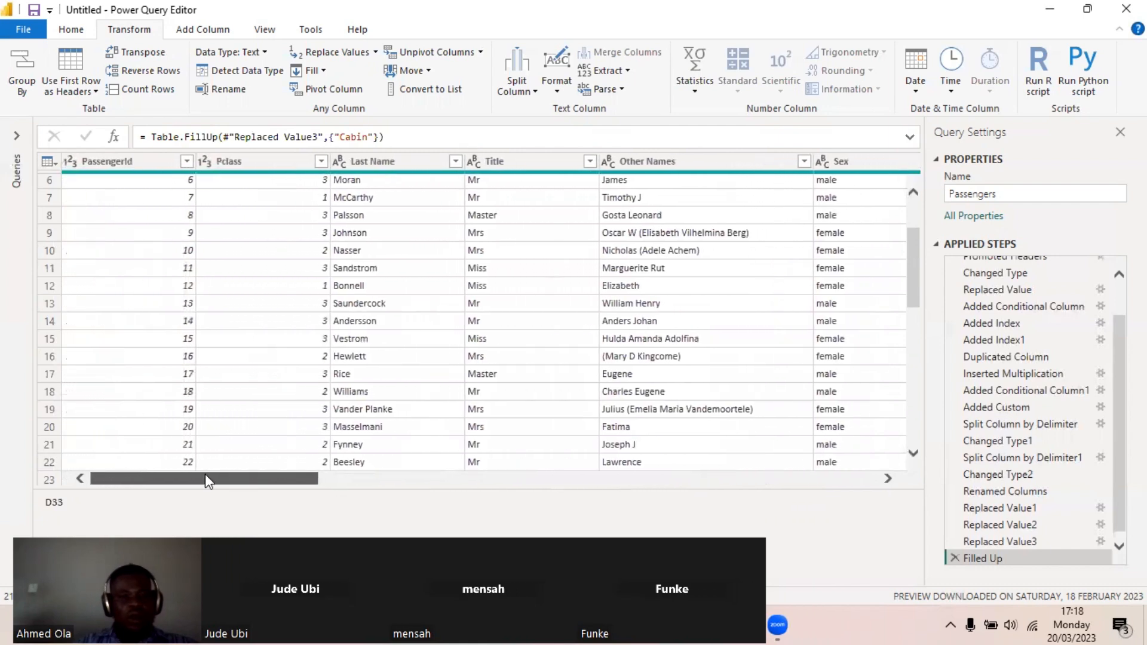
{"action": "mouse_move", "coordinate": [277, 486]}
{"action": "left_mouse_down"}
{"action": "mouse_move", "coordinate": [518, 500]}
{"action": "mouse_move", "coordinate": [299, 501]}
{"action": "mouse_move", "coordinate": [265, 478]}
{"action": "left_mouse_up"}
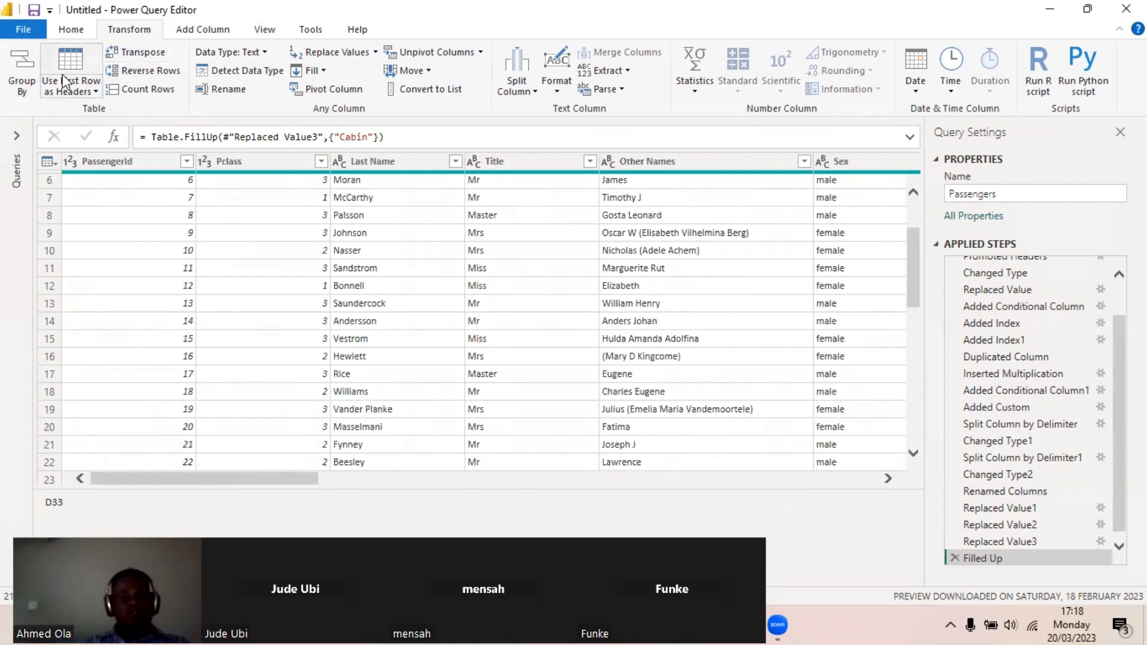
{"action": "left_click", "coordinate": [789, 619]}
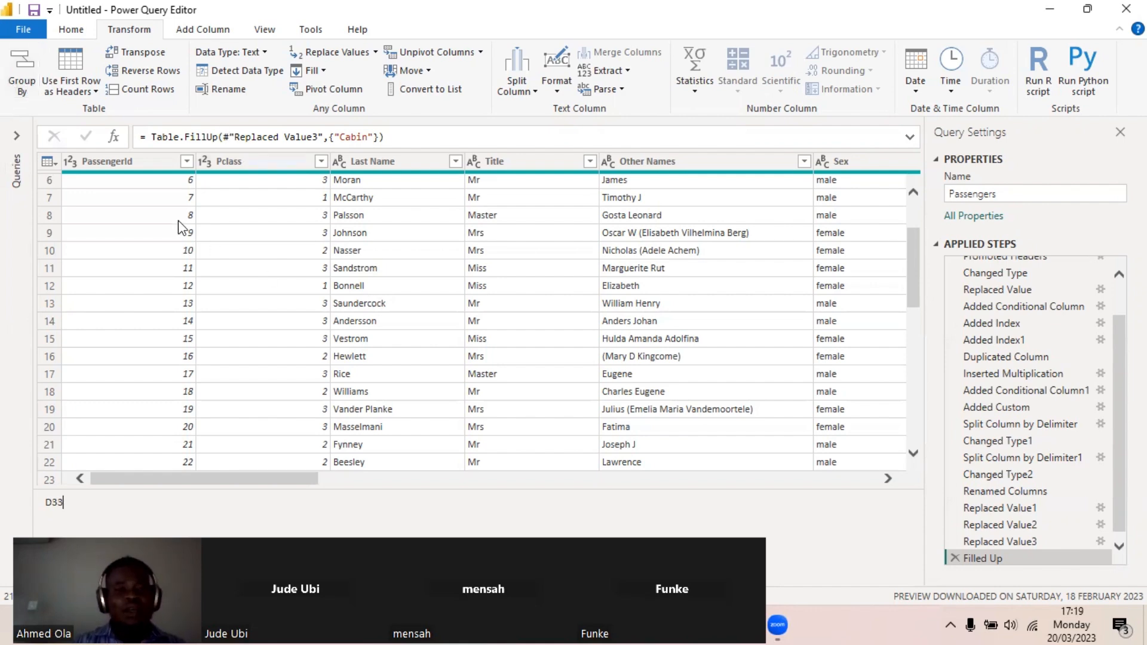
{"action": "left_click", "coordinate": [150, 181]}
{"action": "left_click", "coordinate": [277, 187]}
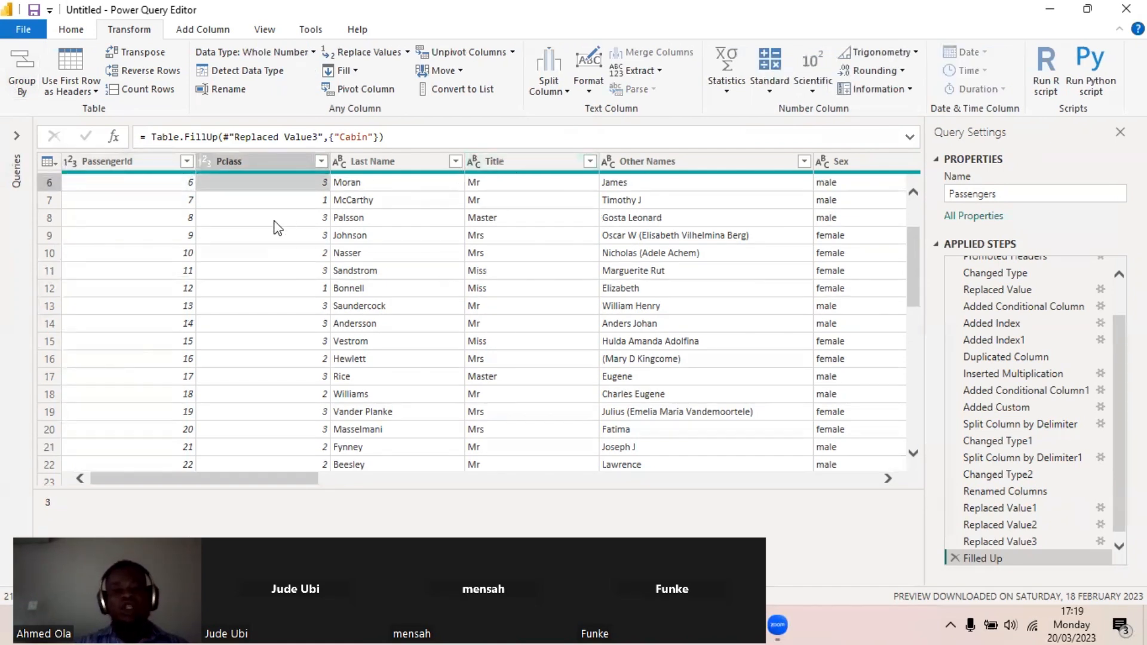
{"action": "left_click", "coordinate": [135, 199]}
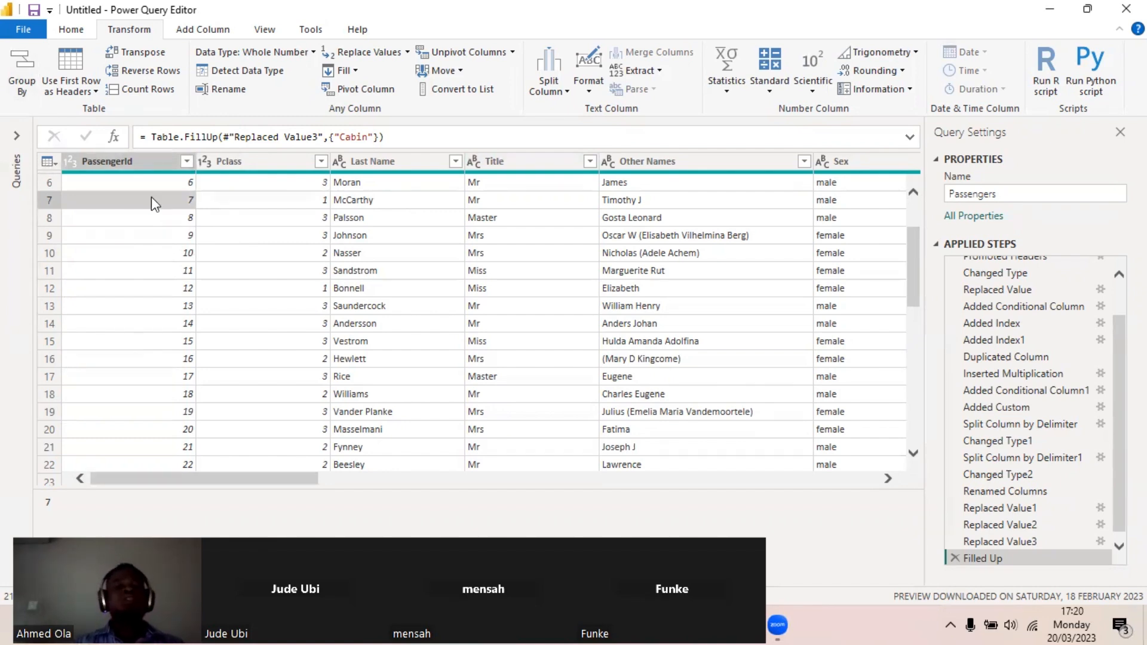
{"action": "left_click", "coordinate": [27, 84]}
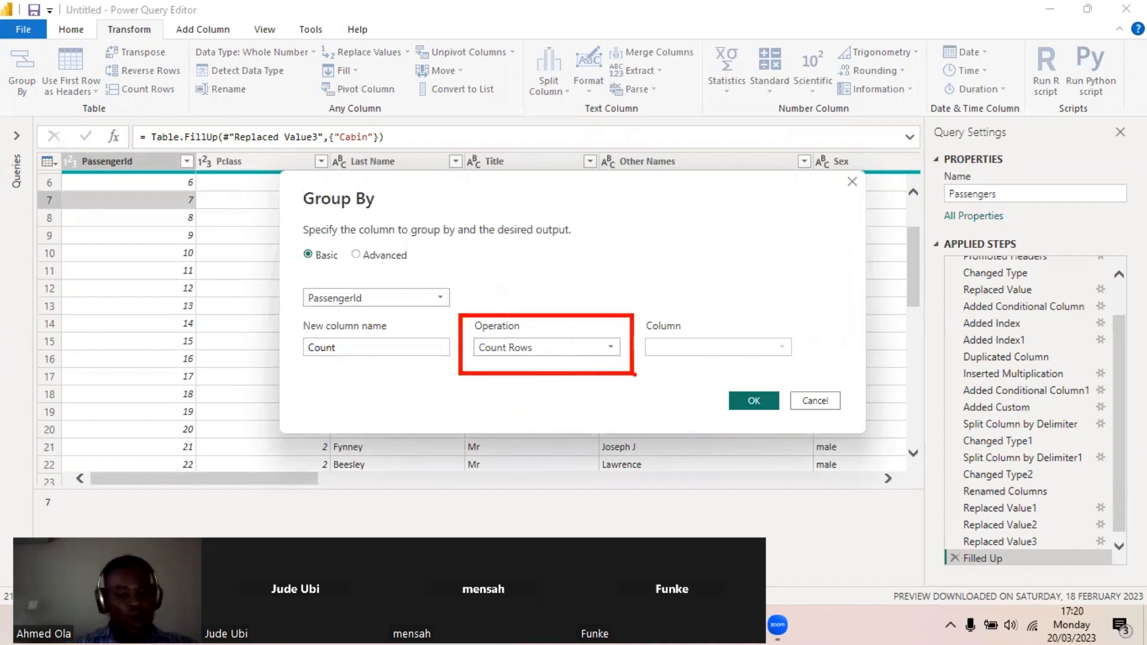
{"action": "left_click", "coordinate": [610, 346]}
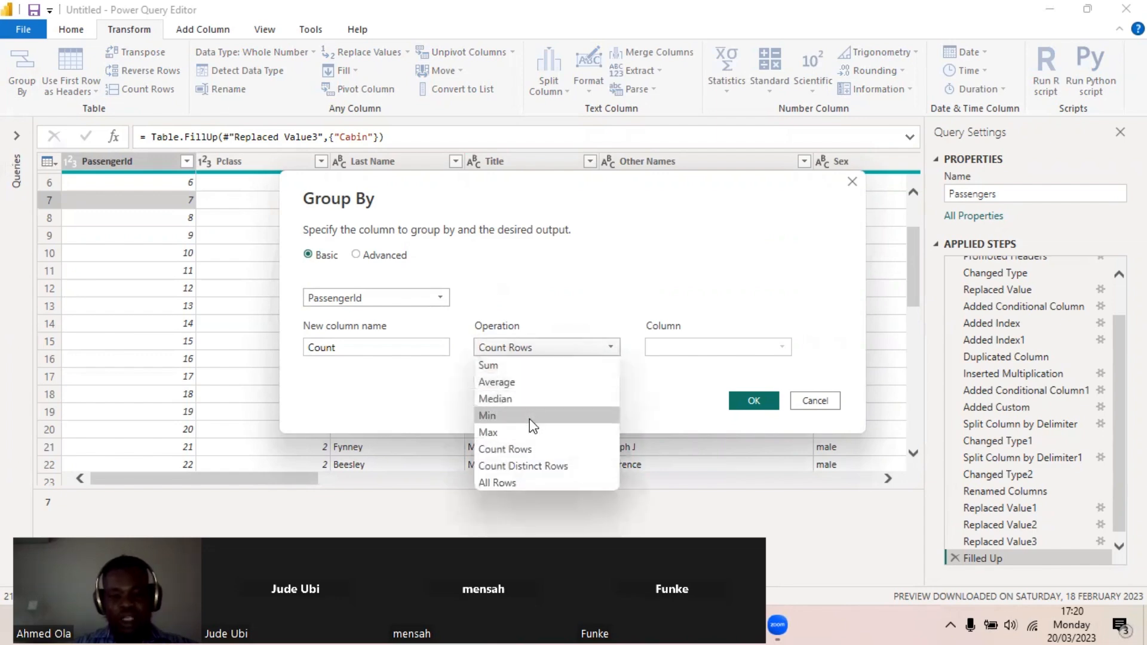
{"action": "left_click", "coordinate": [563, 449]}
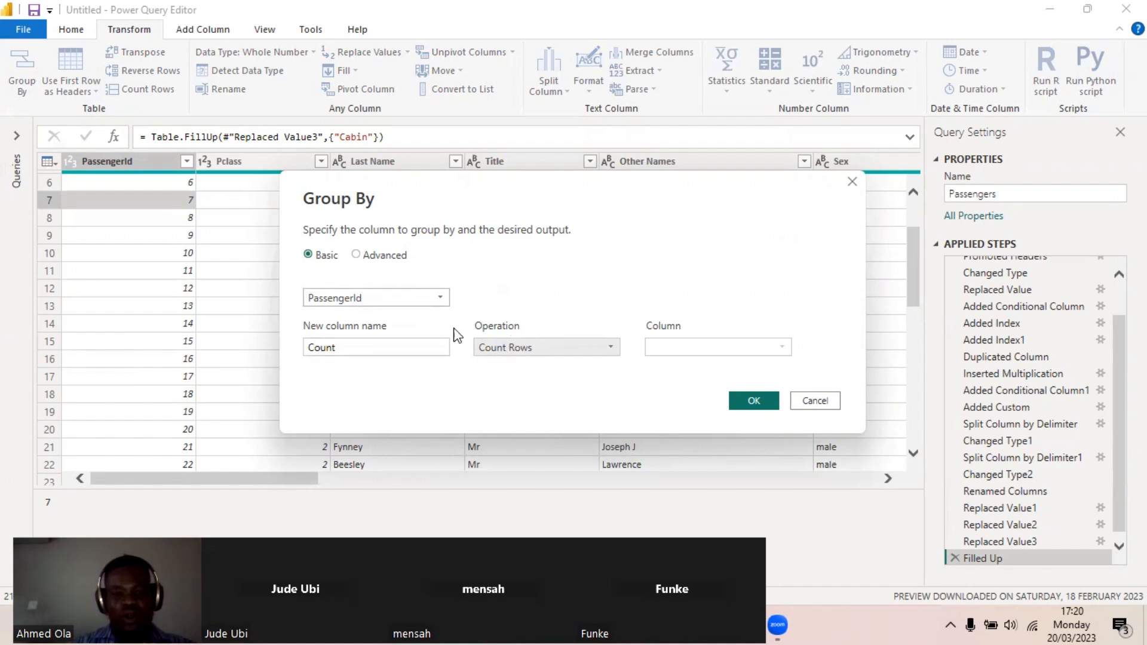
{"action": "left_click", "coordinate": [432, 296]}
{"action": "scroll", "coordinate": [438, 363], "scroll_direction": "down", "scroll_amount": 1}
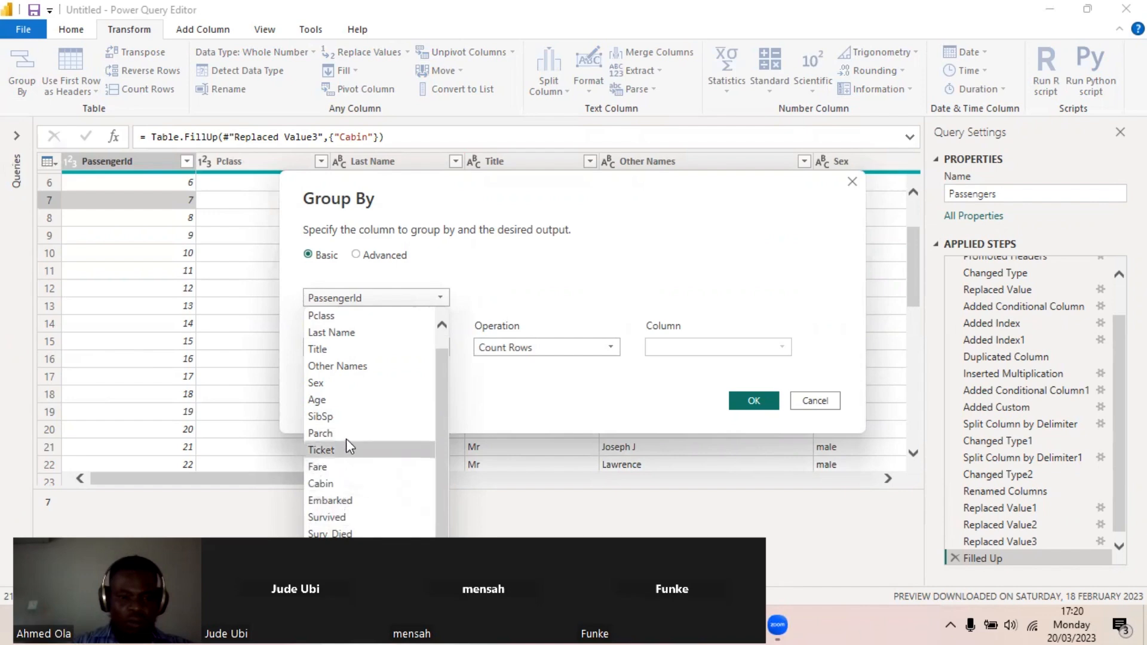
{"action": "left_click", "coordinate": [804, 402]}
{"action": "left_click", "coordinate": [804, 401]}
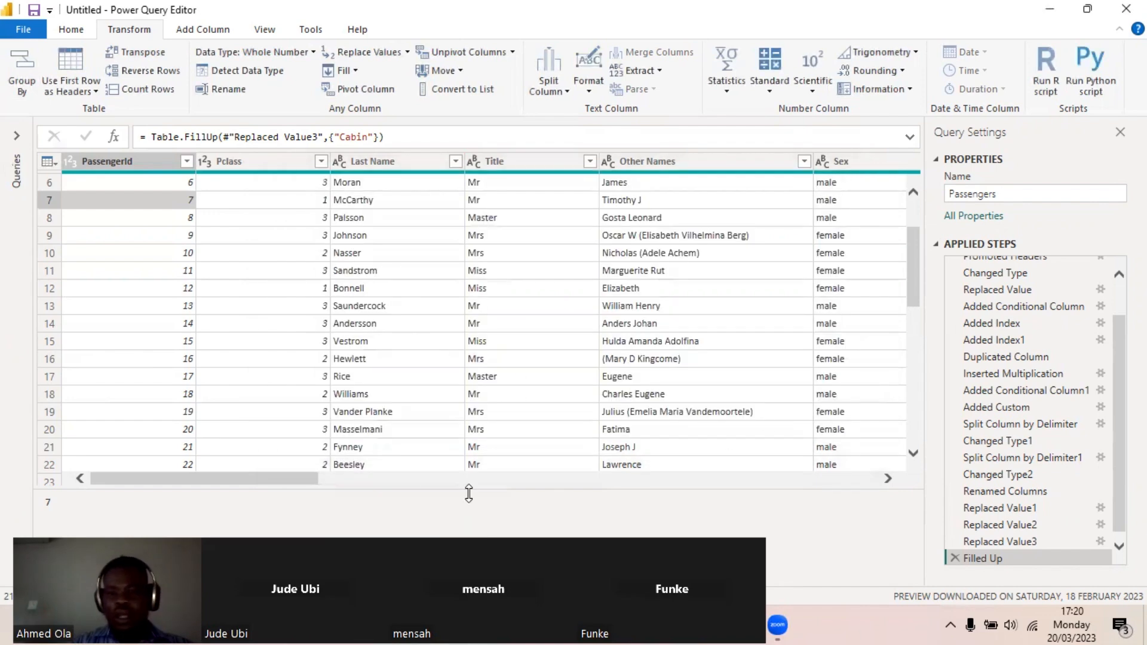
Group the Passengers table by the Family column, with a new column named Count that uses the Count Rows operation
{"action": "left_click_drag", "start_coordinate": [299, 481], "coordinate": [772, 482]}
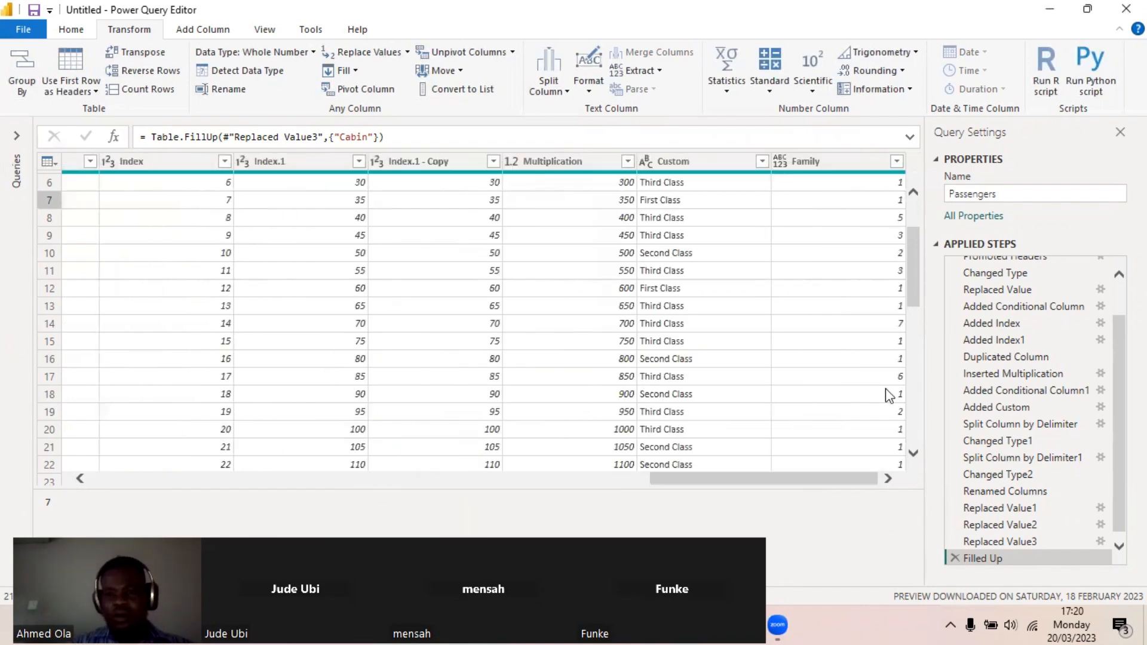
{"action": "left_click", "coordinate": [858, 161]}
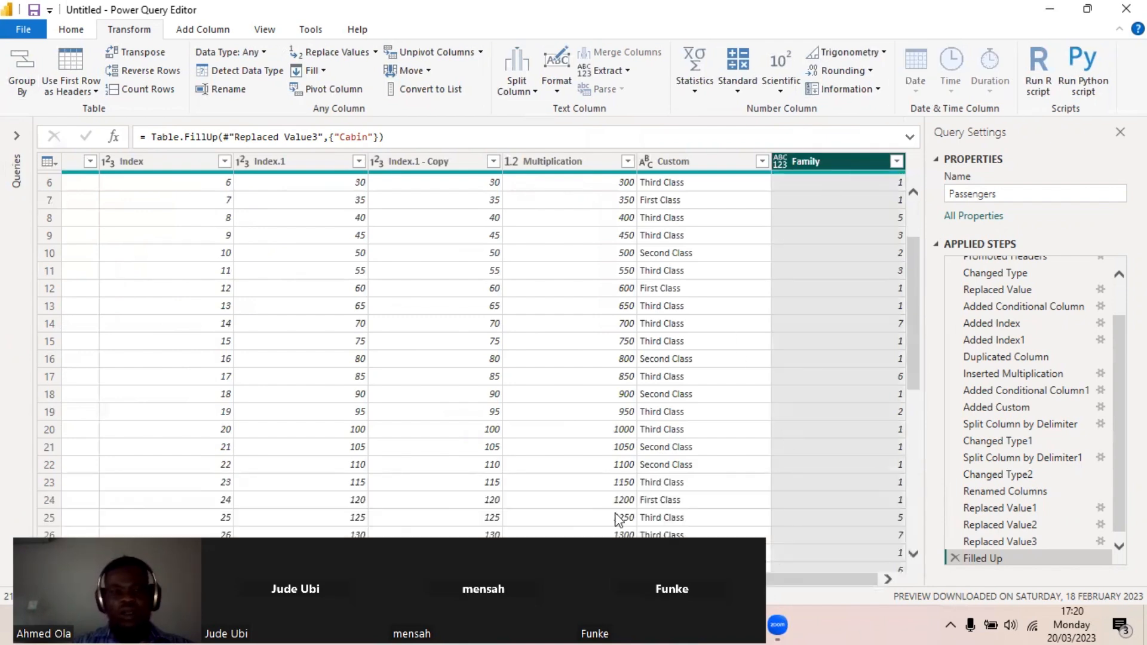
{"action": "left_click", "coordinate": [22, 75]}
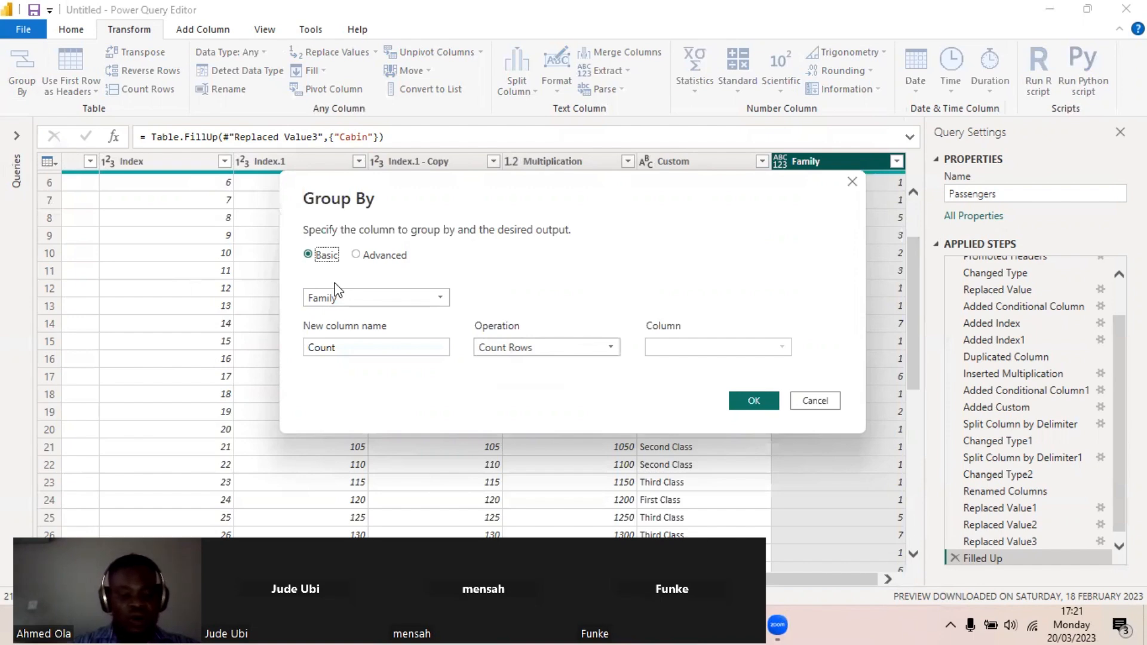
{"action": "mouse_move", "coordinate": [294, 281]}
{"action": "left_mouse_down"}
{"action": "mouse_move", "coordinate": [312, 317]}
{"action": "mouse_move", "coordinate": [498, 317]}
{"action": "left_mouse_up"}
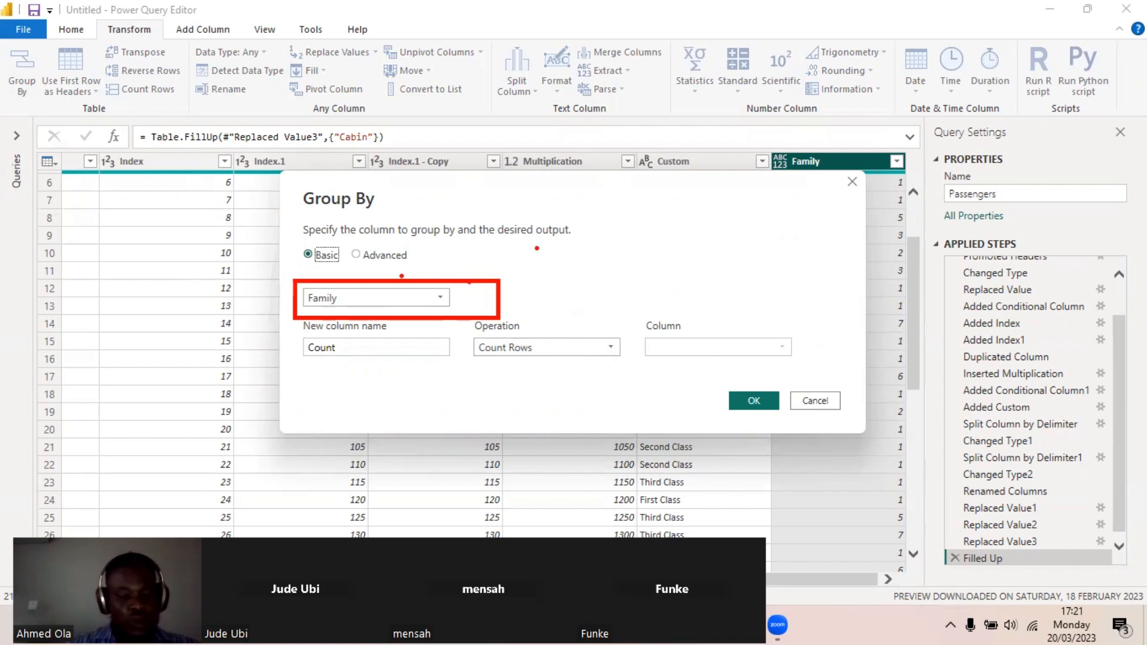
{"action": "key", "text": "Escape"}
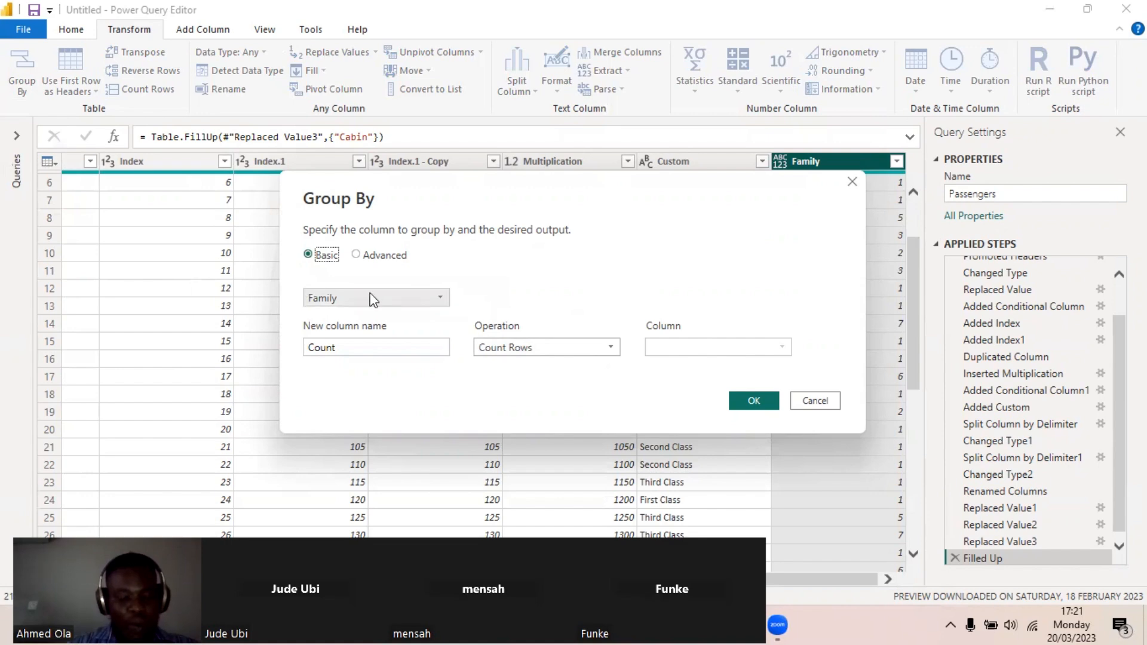
{"action": "left_click_drag", "start_coordinate": [294, 280], "coordinate": [492, 321]}
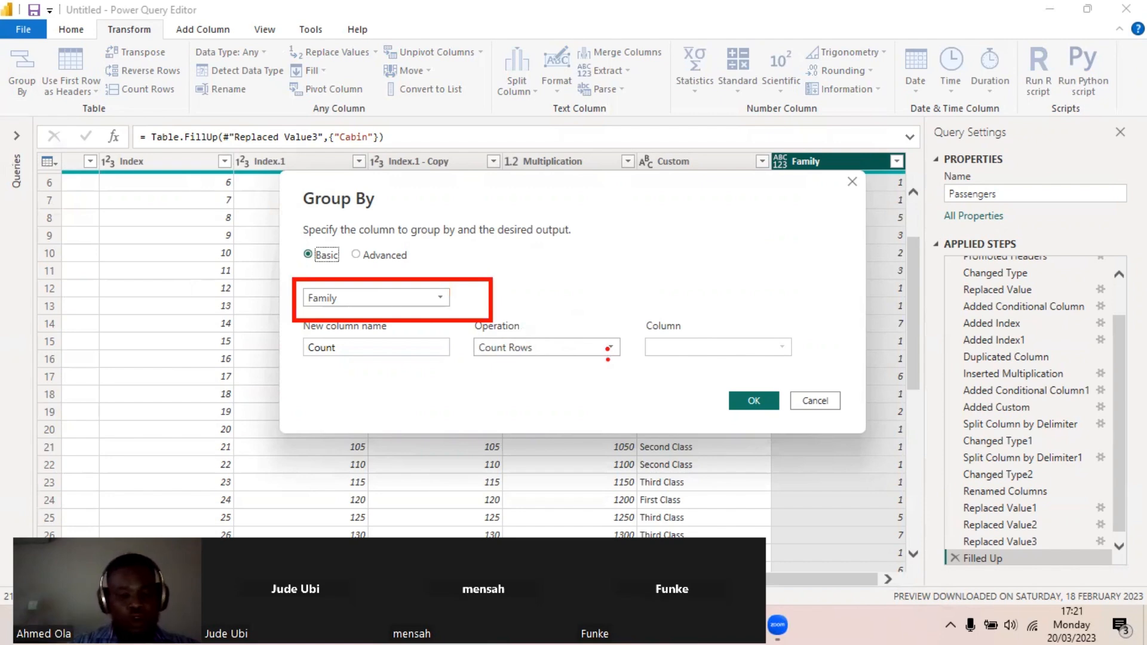
{"action": "key", "text": "Escape"}
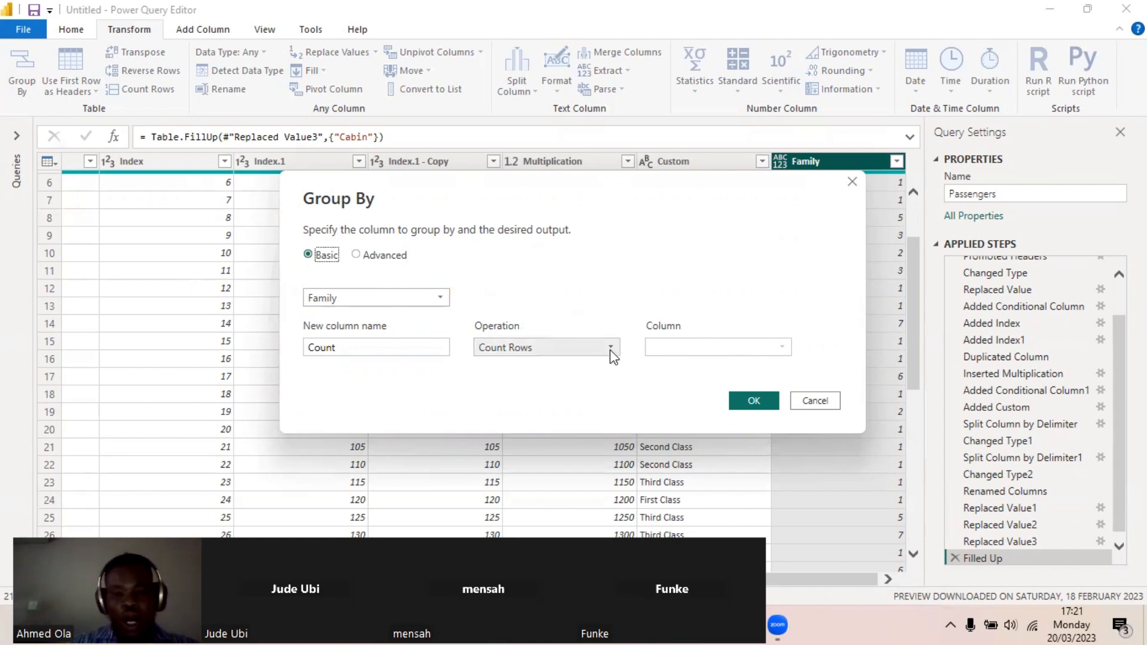
{"action": "left_click", "coordinate": [754, 401]}
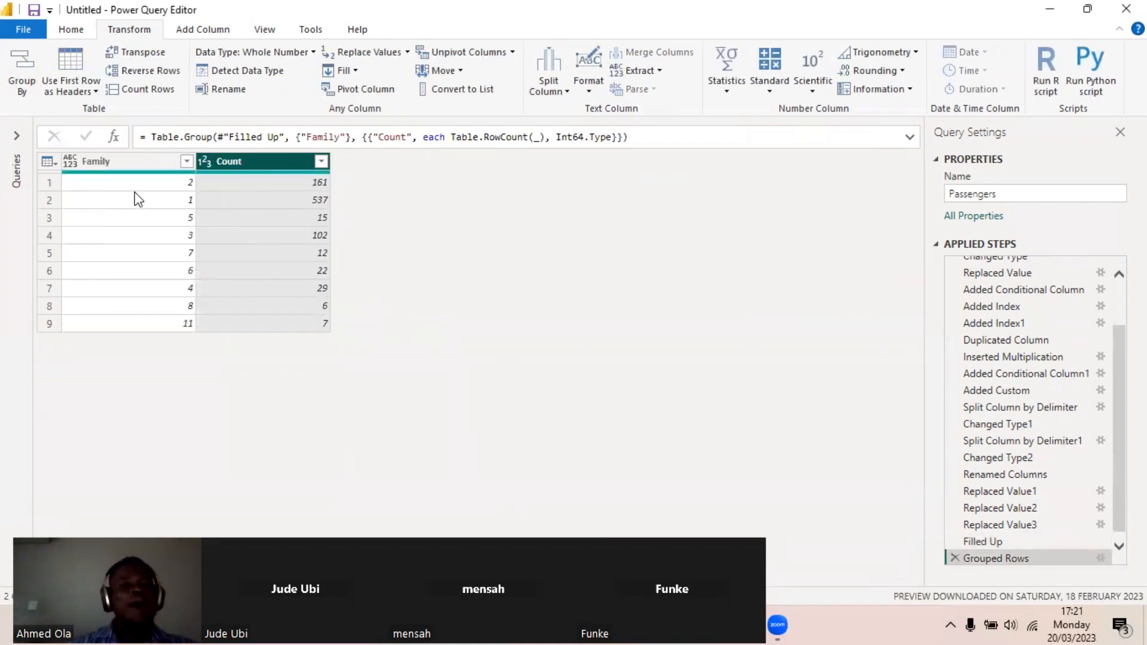
{"action": "left_click", "coordinate": [136, 184]}
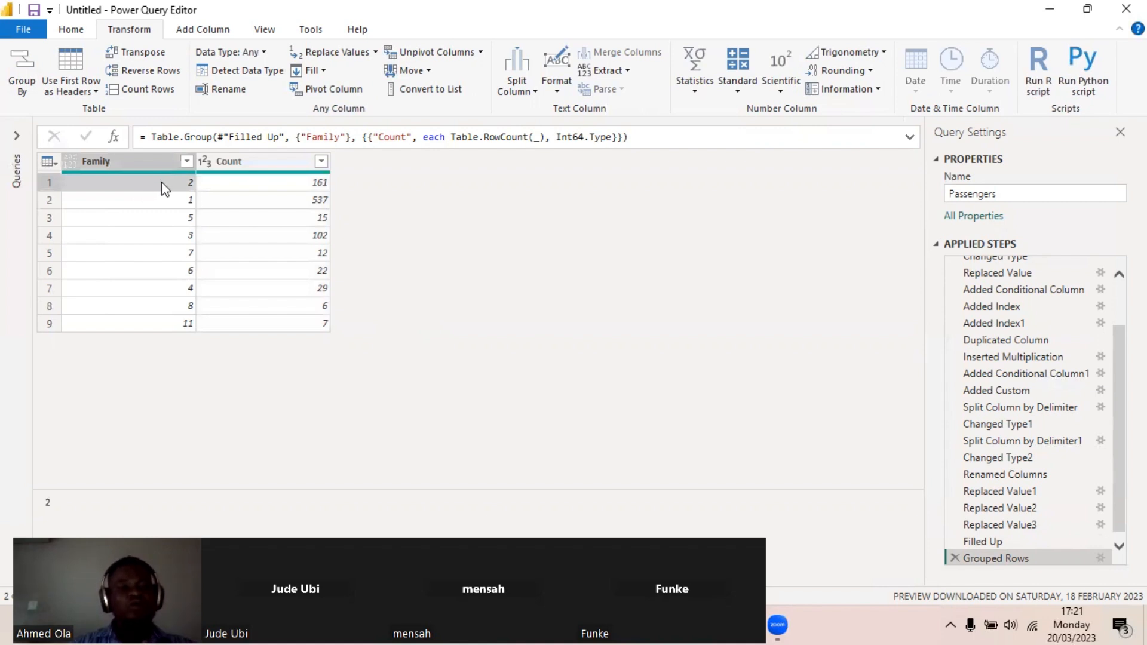
Check the counts for the first family sizes in the grouped table, and delete the Grouped Rows applied step
{"action": "left_click", "coordinate": [288, 184]}
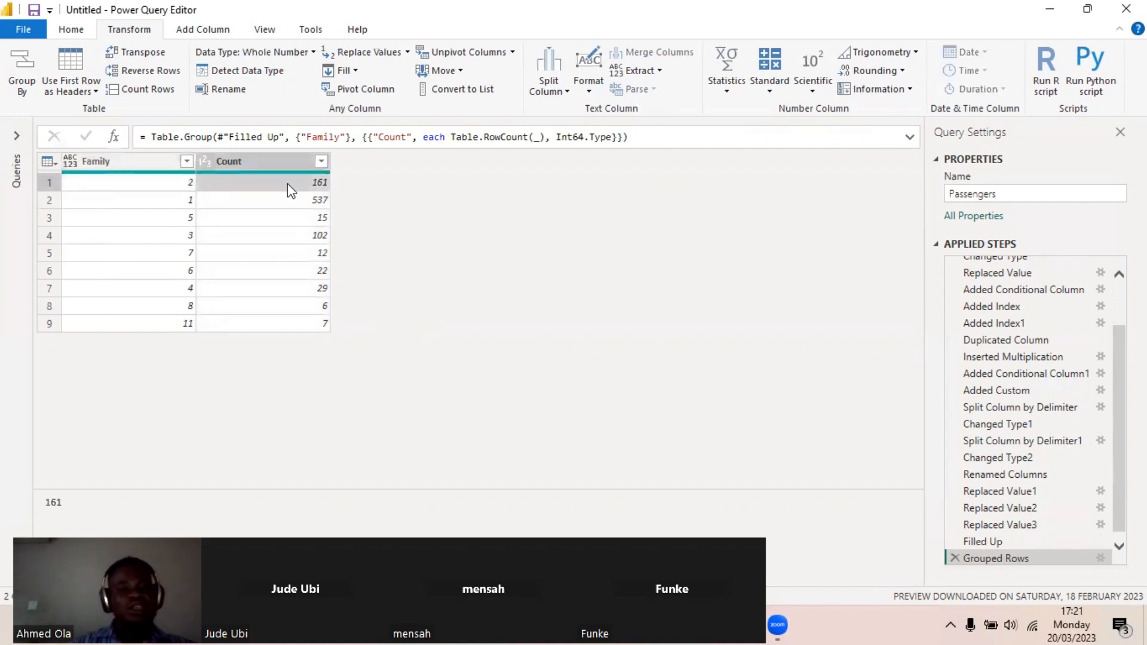
{"action": "left_click", "coordinate": [162, 199]}
{"action": "left_click", "coordinate": [306, 205]}
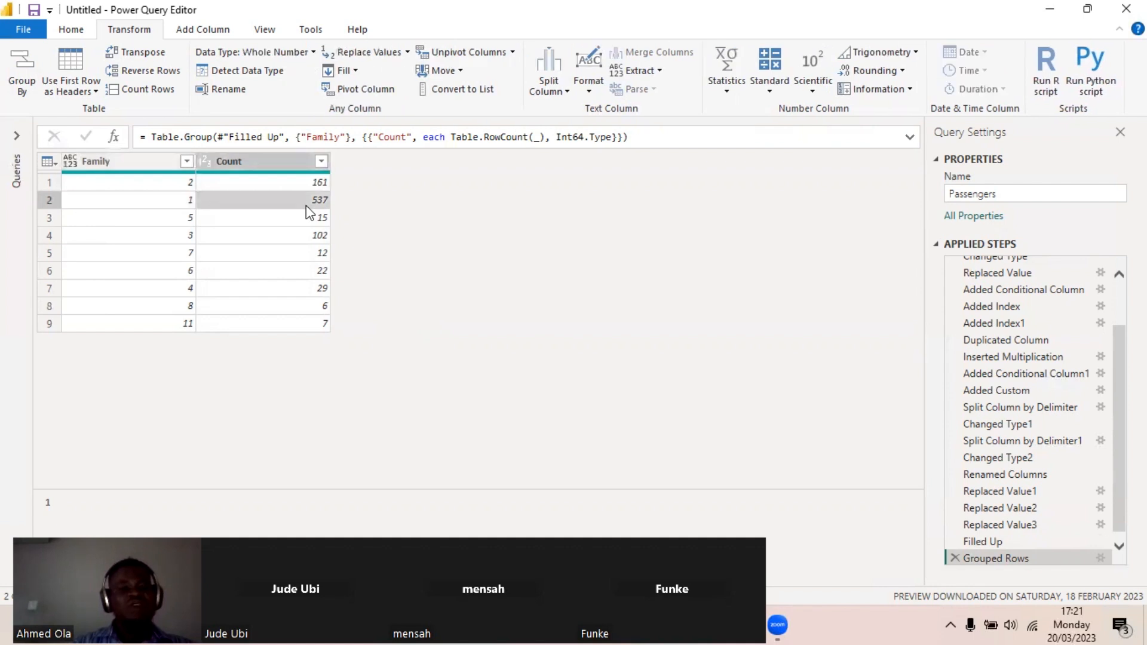
{"action": "left_click", "coordinate": [271, 220]}
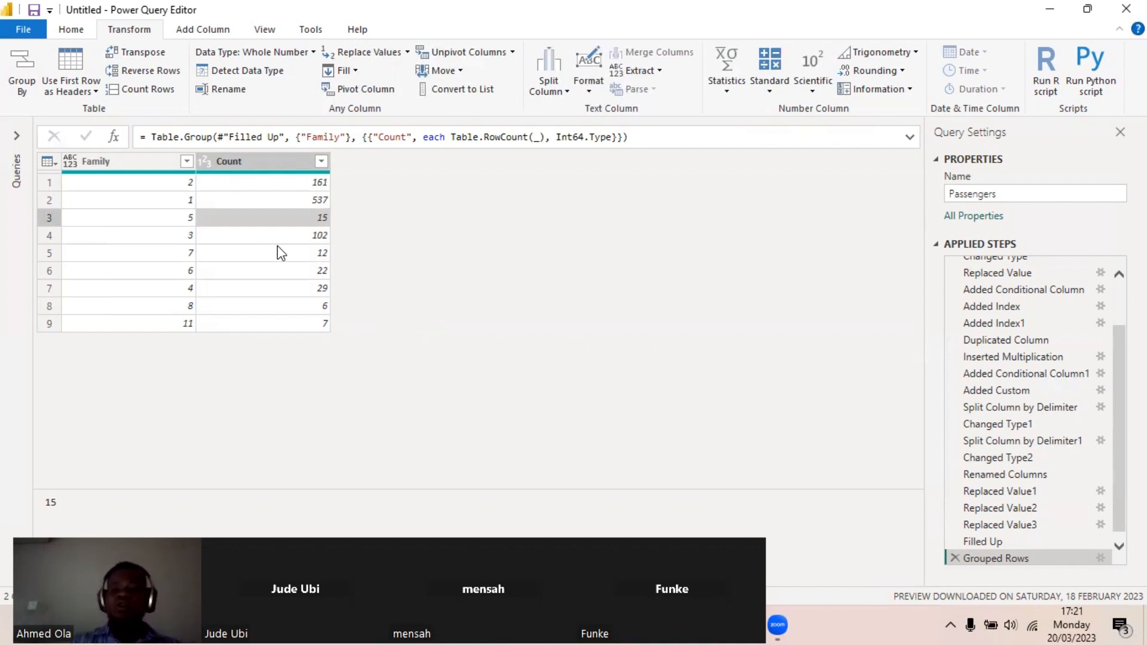
{"action": "scroll", "coordinate": [1016, 417], "scroll_direction": "down", "scroll_amount": 1}
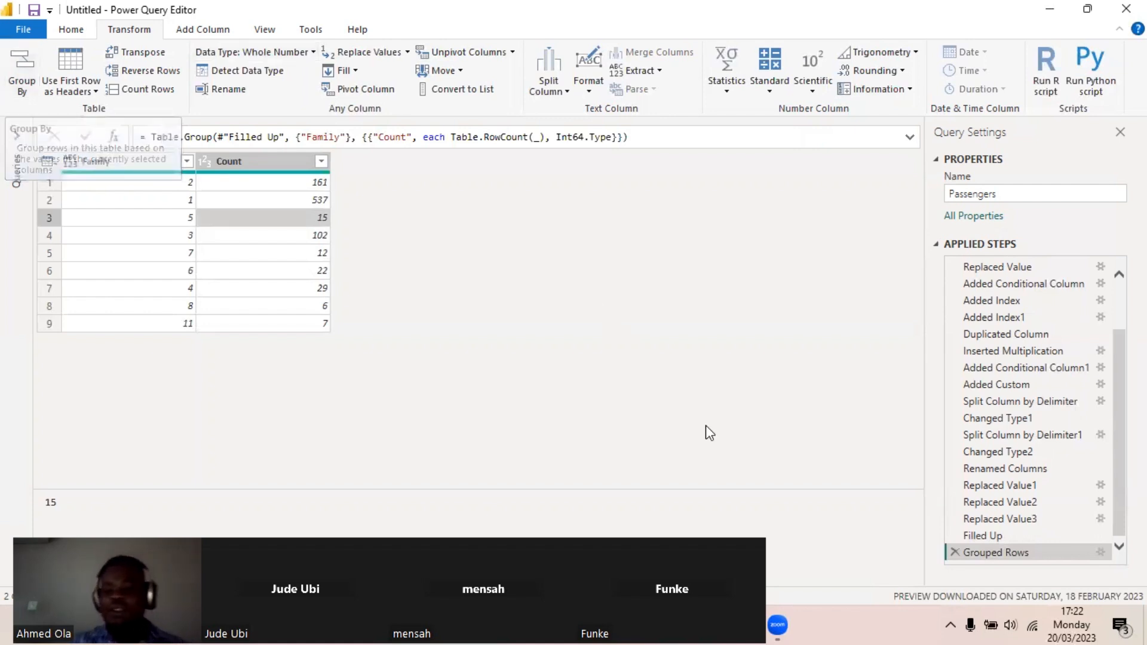
{"action": "left_click", "coordinate": [952, 553]}
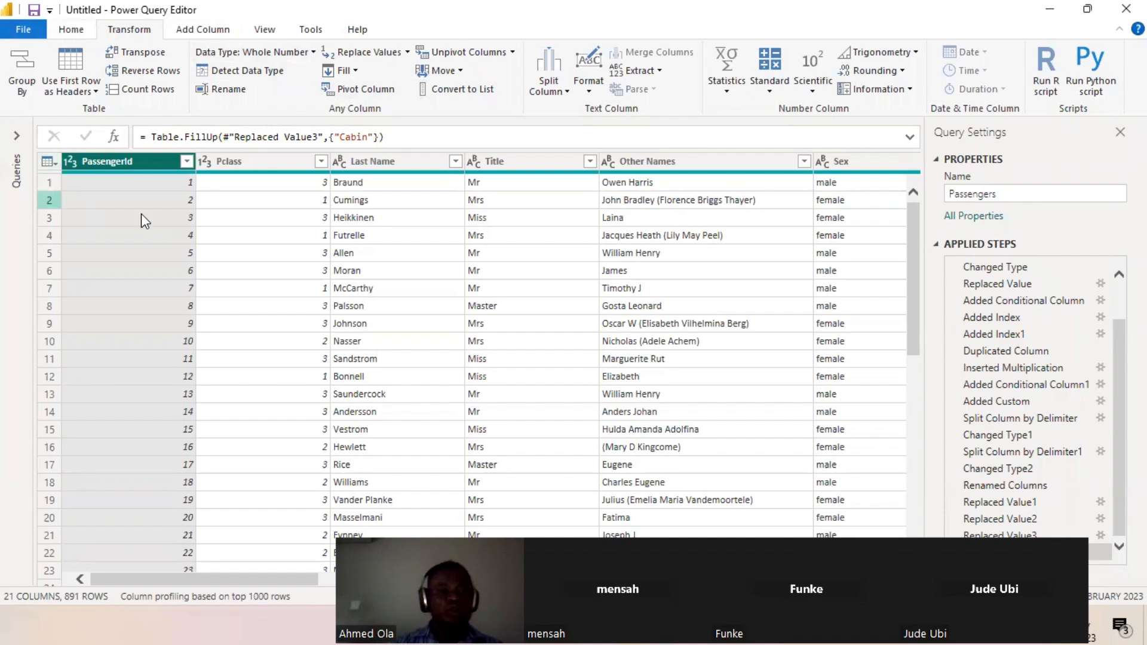
Expand the query list and start adding an Excel workbook as a new source, browsing the files in the datasets folder
{"action": "left_click", "coordinate": [18, 136]}
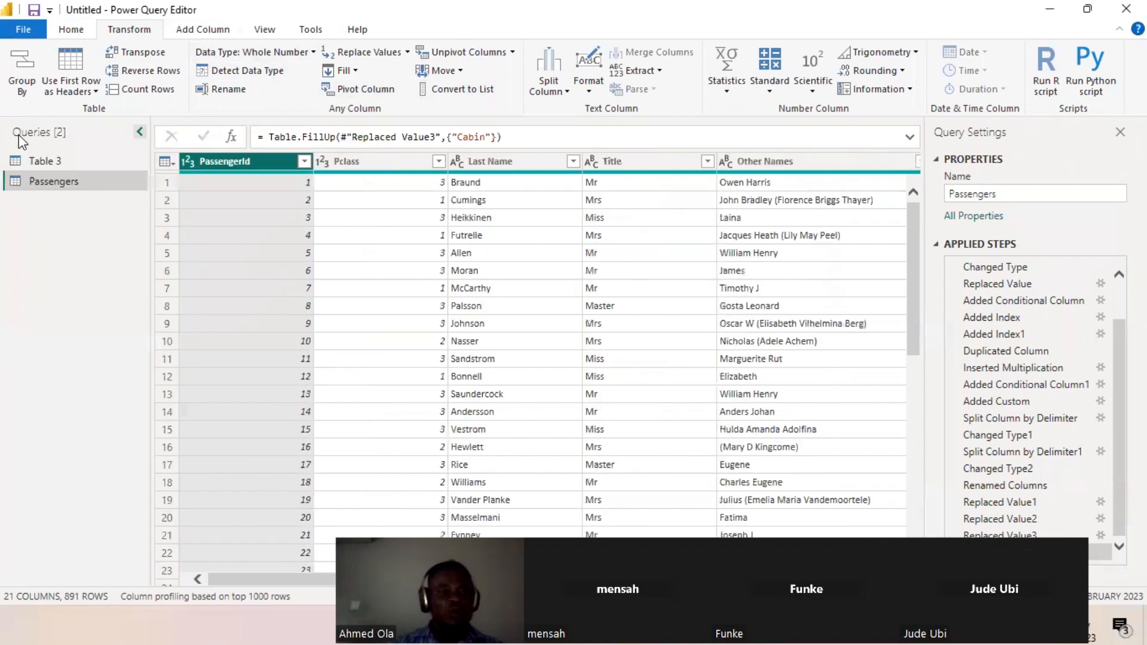
{"action": "left_click", "coordinate": [70, 30]}
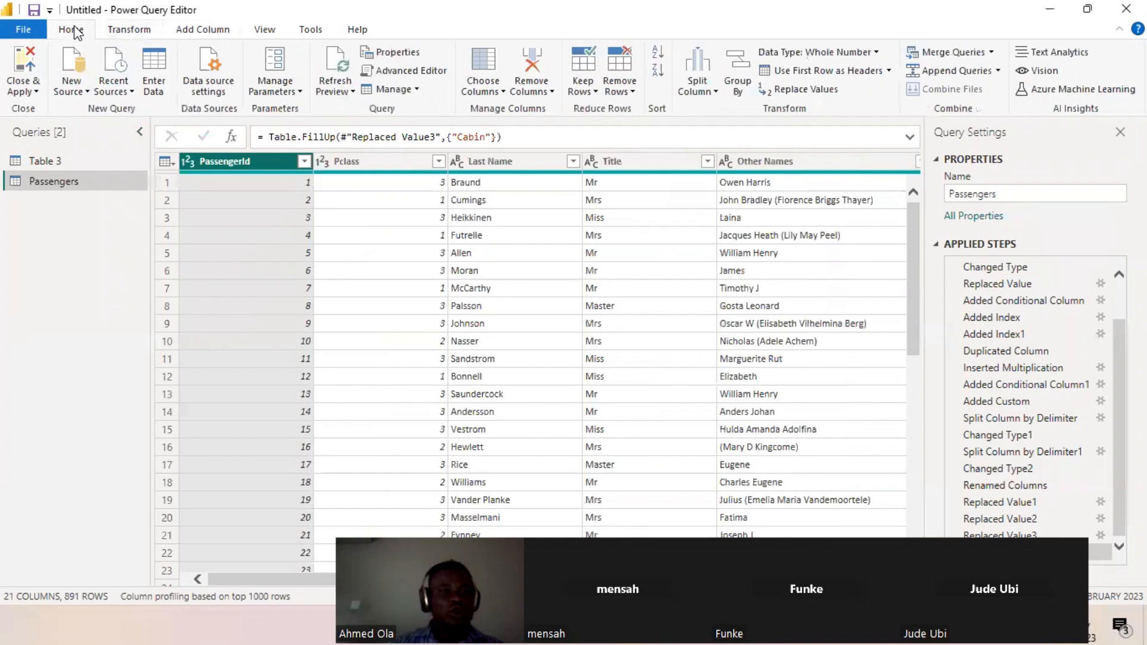
{"action": "left_click", "coordinate": [75, 91]}
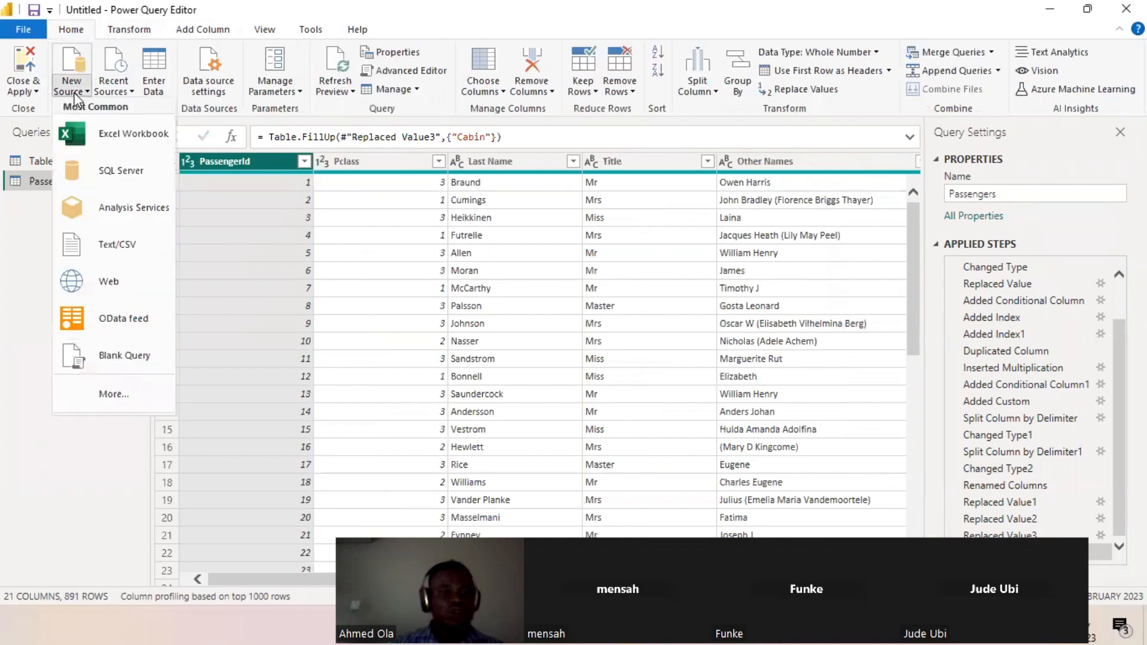
{"action": "left_click", "coordinate": [125, 136]}
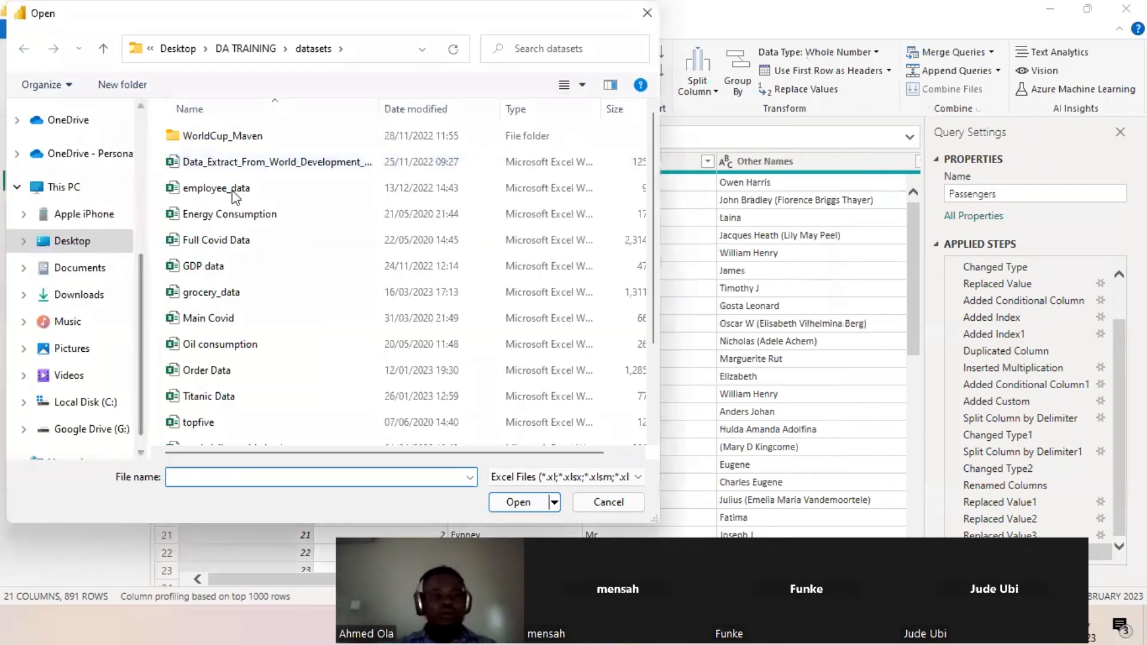
{"action": "scroll", "coordinate": [231, 240], "scroll_direction": "down", "scroll_amount": 2}
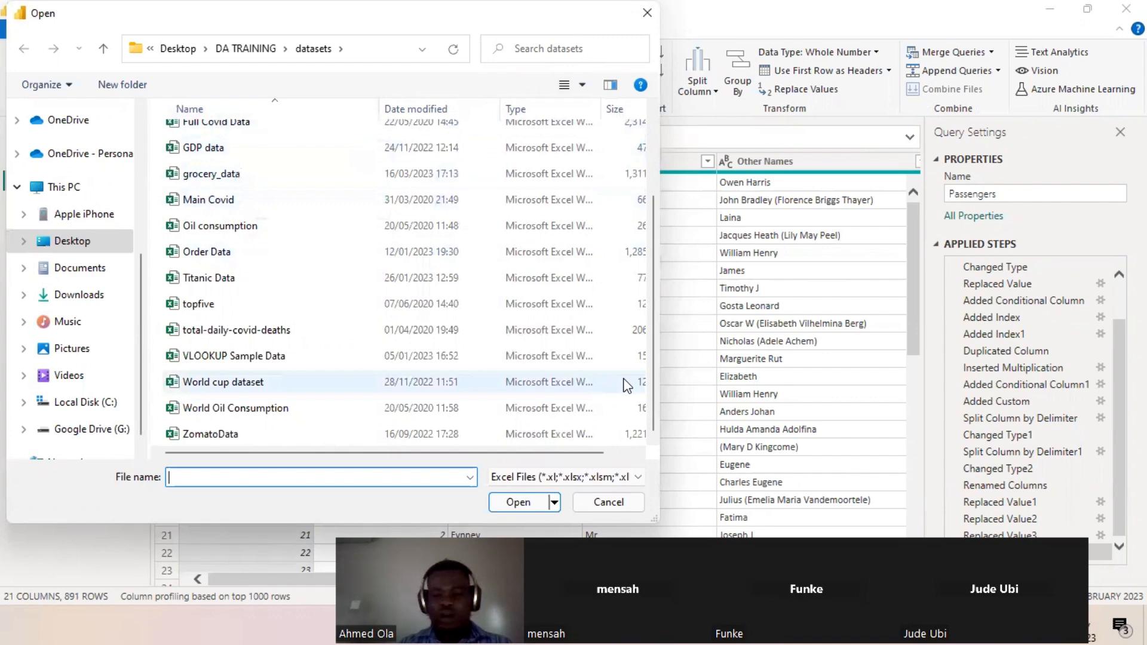
Switch to the datasets folder in File Explorer and open the GDP data workbook
{"action": "mouse_move", "coordinate": [572, 626]}
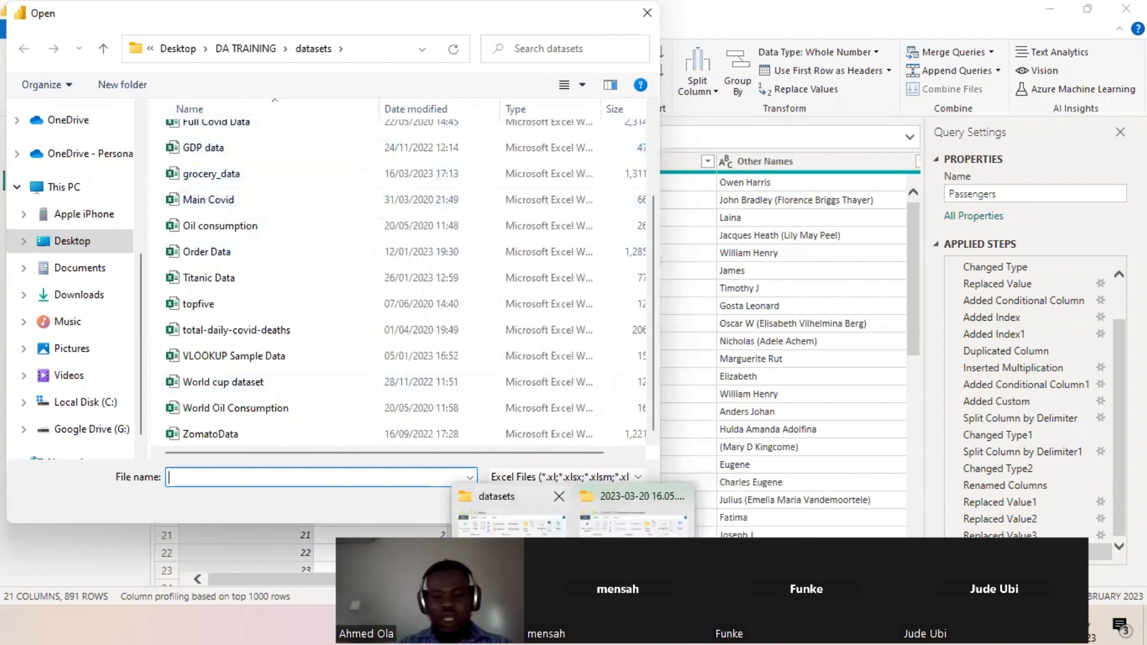
{"action": "left_click", "coordinate": [509, 519]}
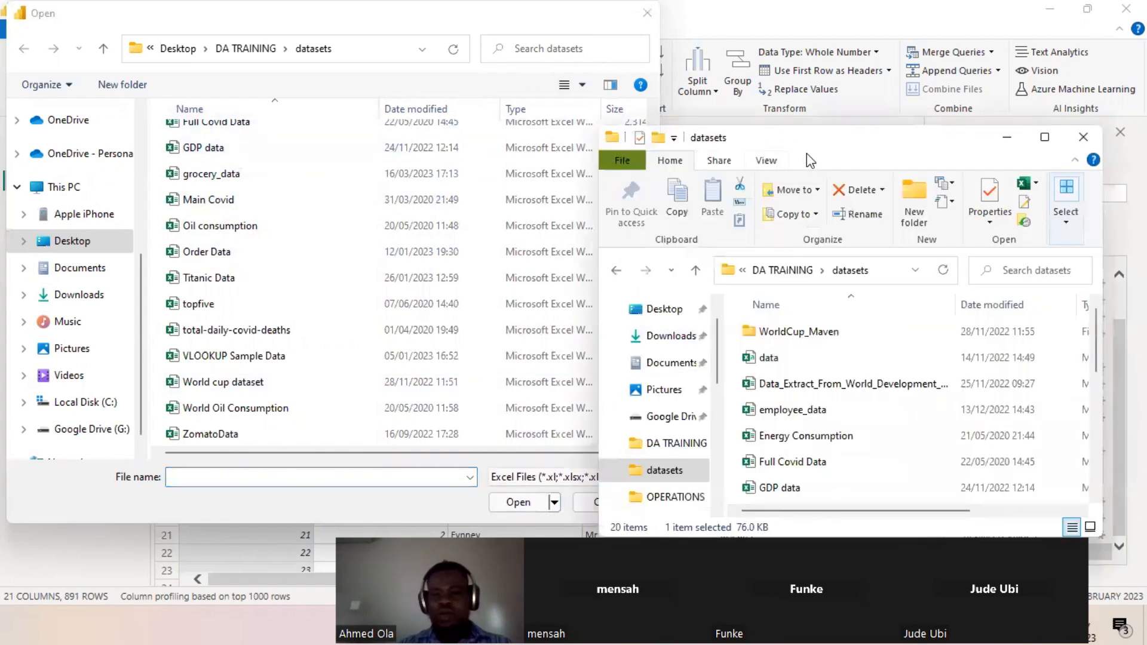
{"action": "left_click_drag", "start_coordinate": [858, 146], "coordinate": [409, 121]}
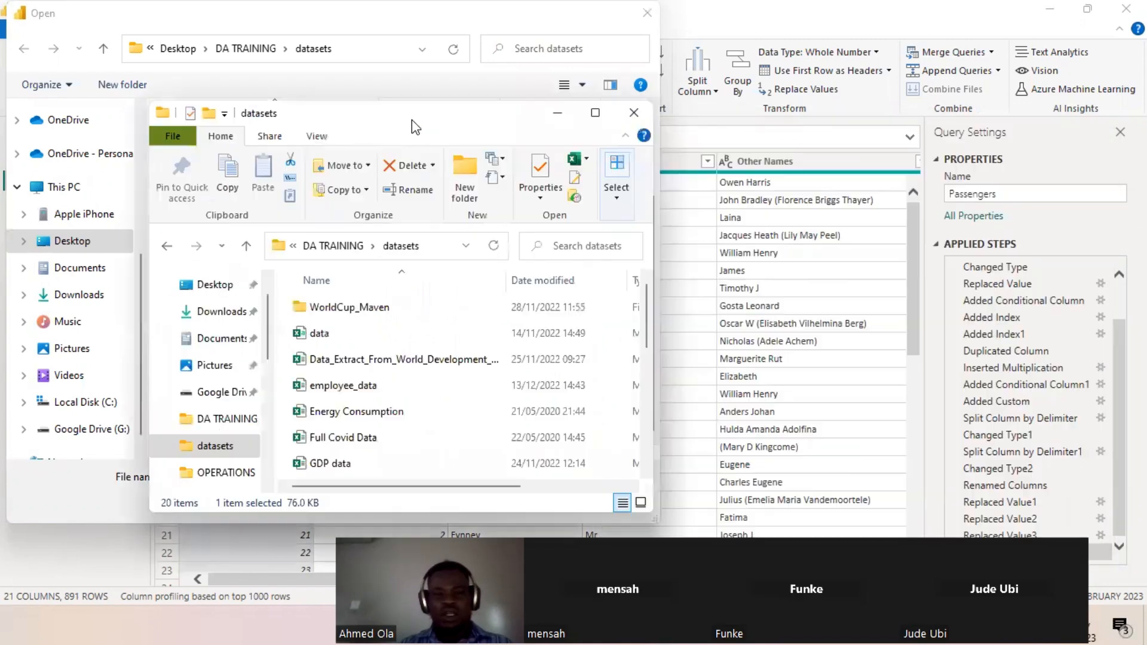
{"action": "scroll", "coordinate": [406, 398], "scroll_direction": "down", "scroll_amount": 5}
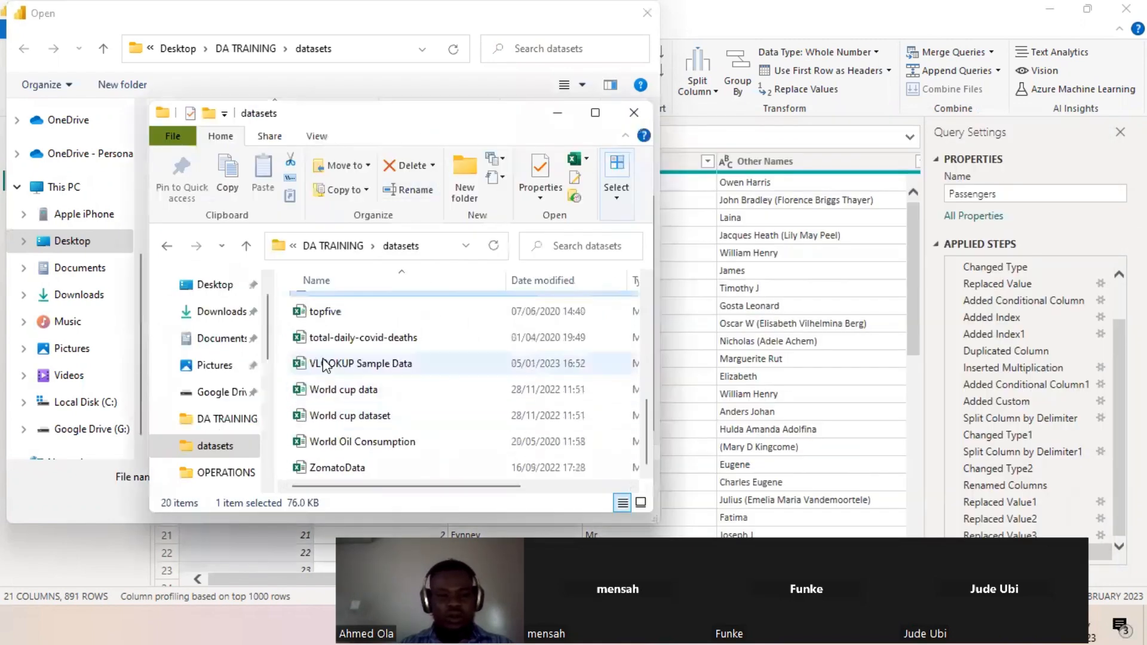
{"action": "scroll", "coordinate": [327, 371], "scroll_direction": "up", "scroll_amount": 2}
{"action": "scroll", "coordinate": [327, 361], "scroll_direction": "up", "scroll_amount": 2}
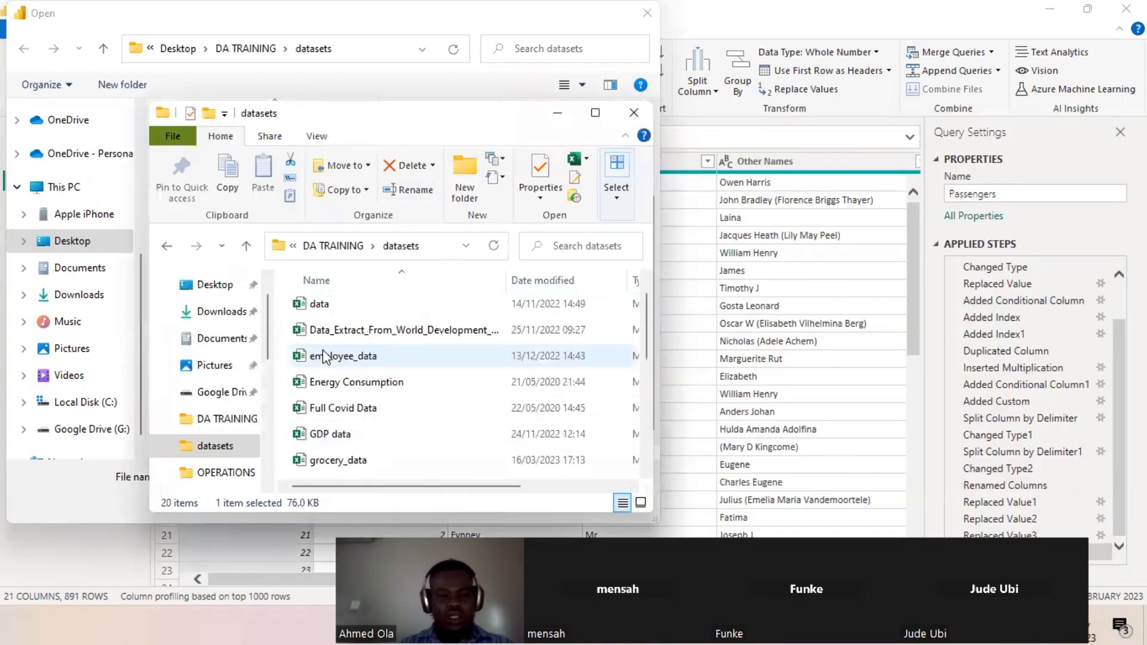
{"action": "left_click", "coordinate": [345, 434]}
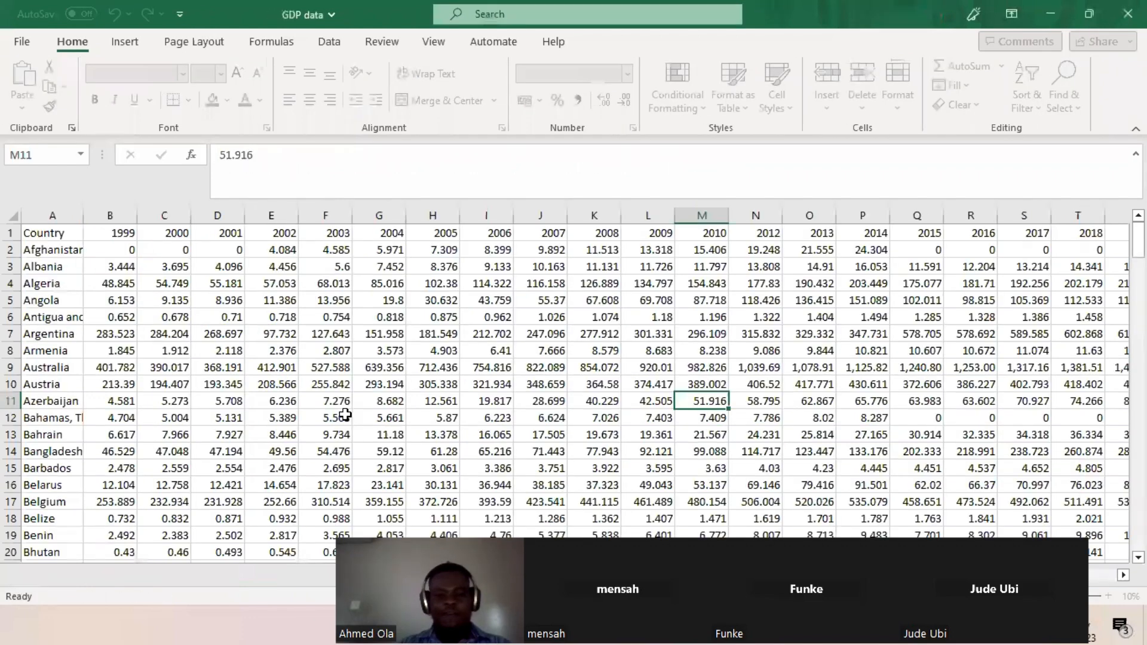
Select all country names in the Country column from cell A2 downward to examine the list
{"action": "left_click_drag", "start_coordinate": [1138, 238], "coordinate": [1138, 239]}
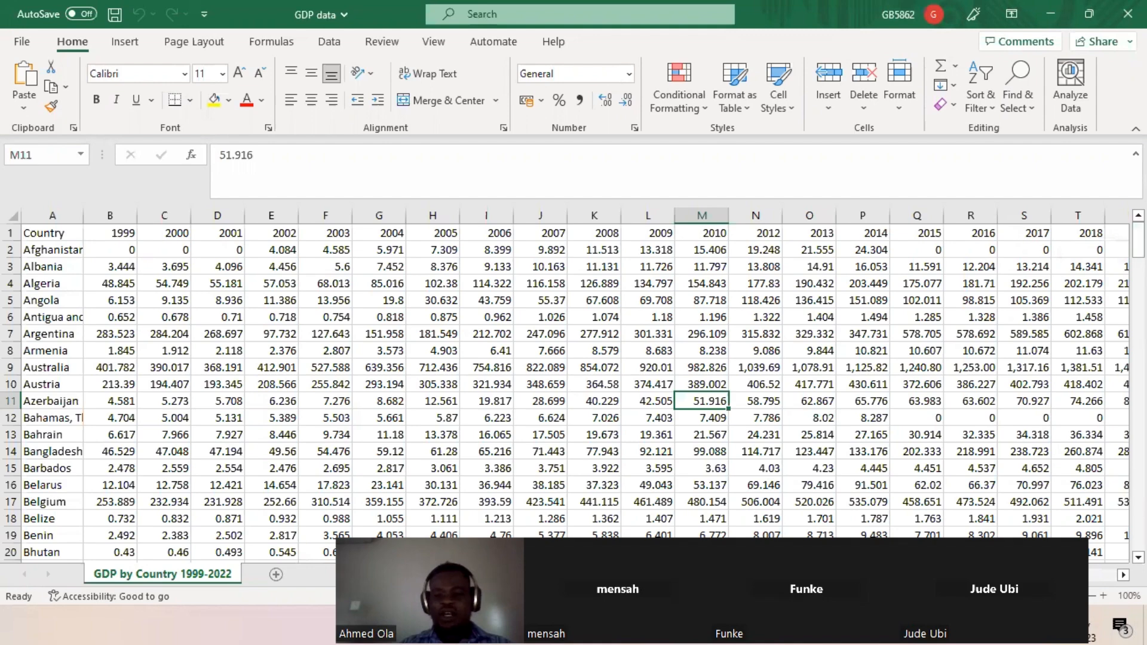
{"action": "left_click_drag", "start_coordinate": [837, 575], "coordinate": [777, 575]}
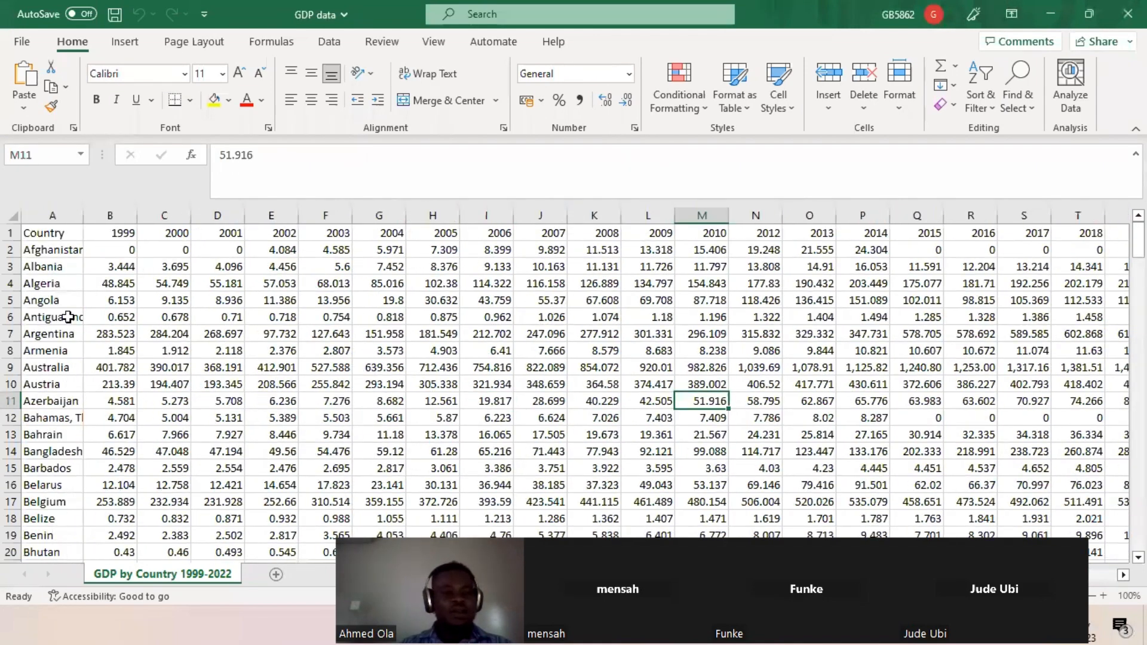
{"action": "left_click", "coordinate": [55, 238]}
{"action": "left_click", "coordinate": [57, 246]}
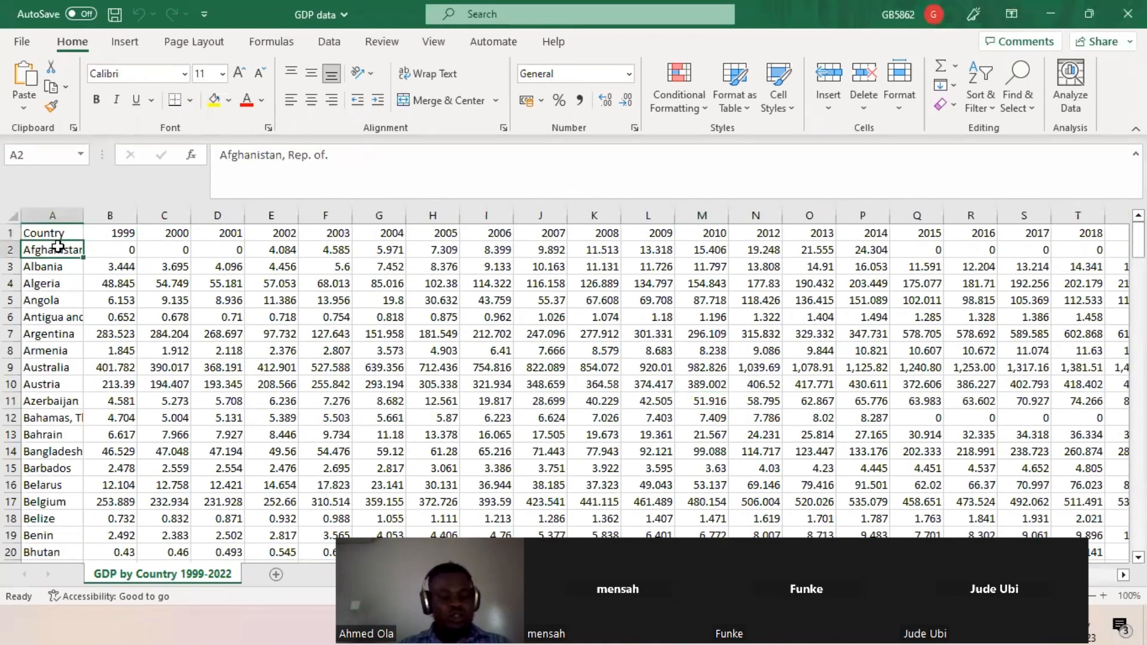
{"action": "key", "text": "ctrl+shift+Down"}
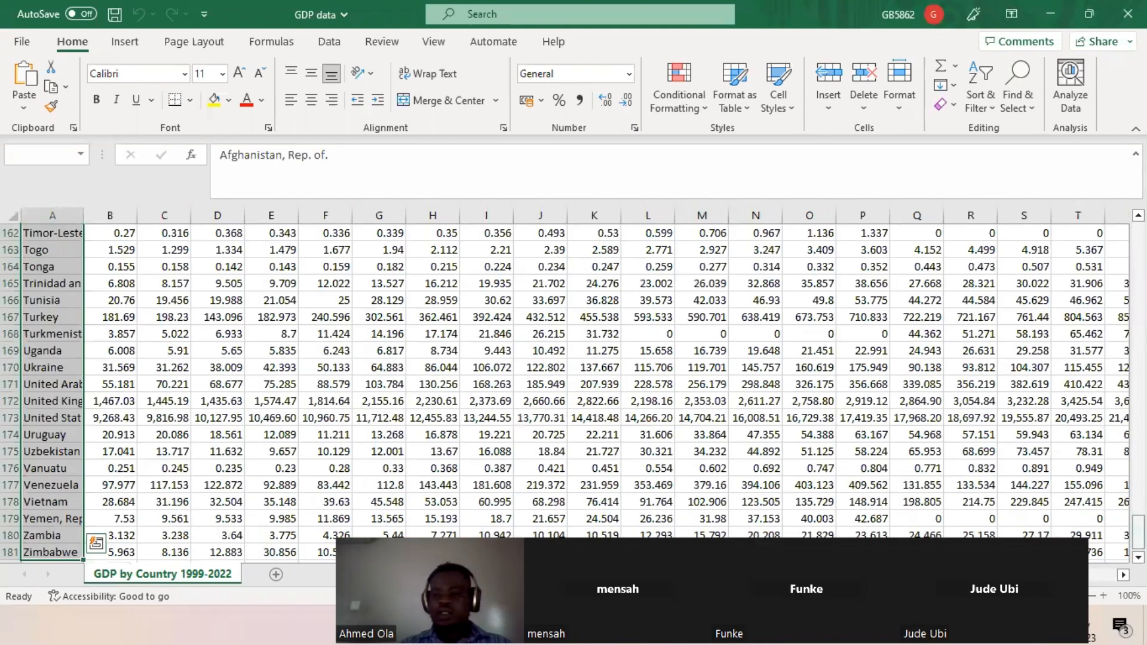
{"action": "left_click_drag", "start_coordinate": [1139, 533], "coordinate": [1139, 239]}
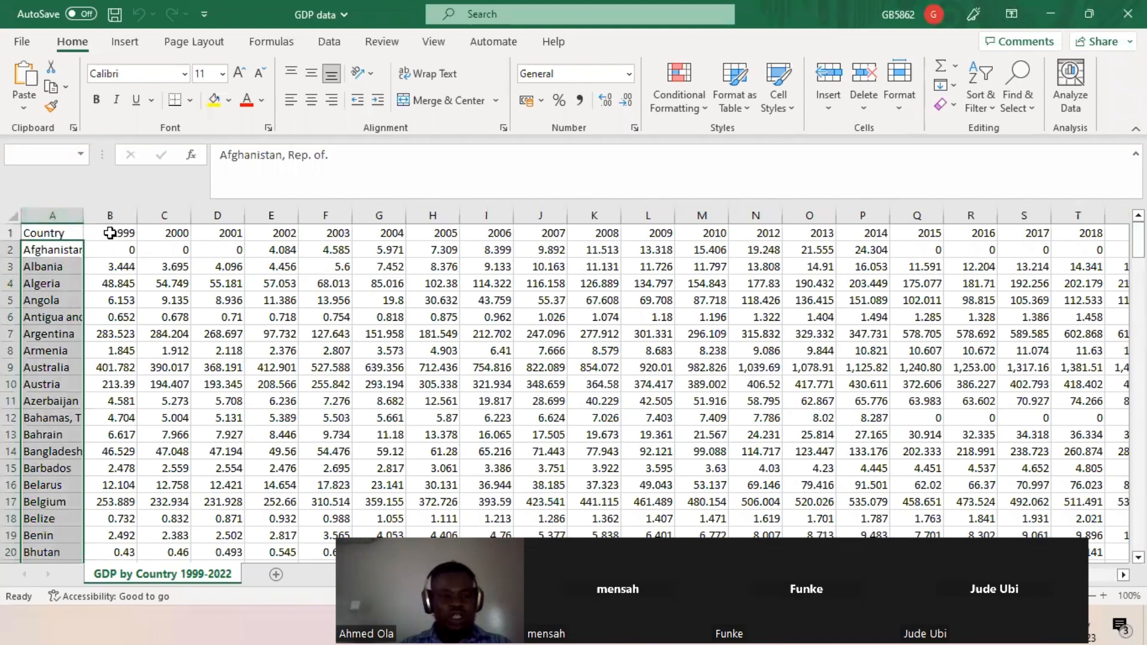
Examine the year headings from 1999 to 2022 and the block of GDP values beneath them by selecting each range
{"action": "left_click_drag", "start_coordinate": [113, 233], "coordinate": [1132, 232]}
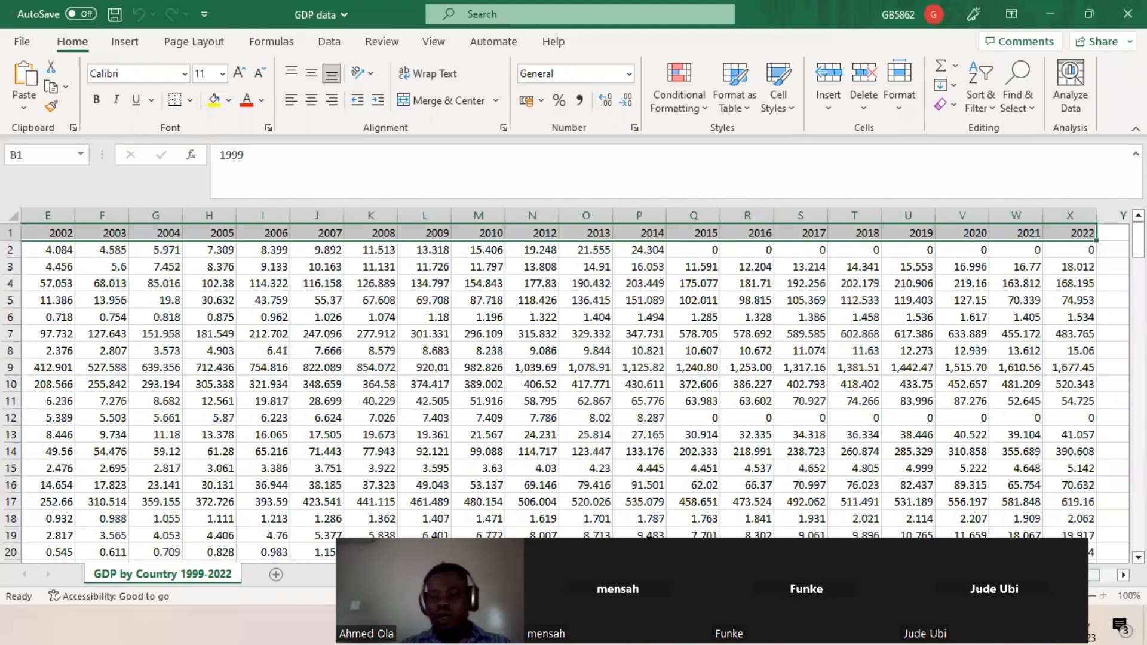
{"action": "left_click_drag", "start_coordinate": [1075, 576], "coordinate": [991, 575]}
{"action": "left_click_drag", "start_coordinate": [99, 249], "coordinate": [779, 527]}
{"action": "left_click_drag", "start_coordinate": [1139, 325], "coordinate": [1138, 239]}
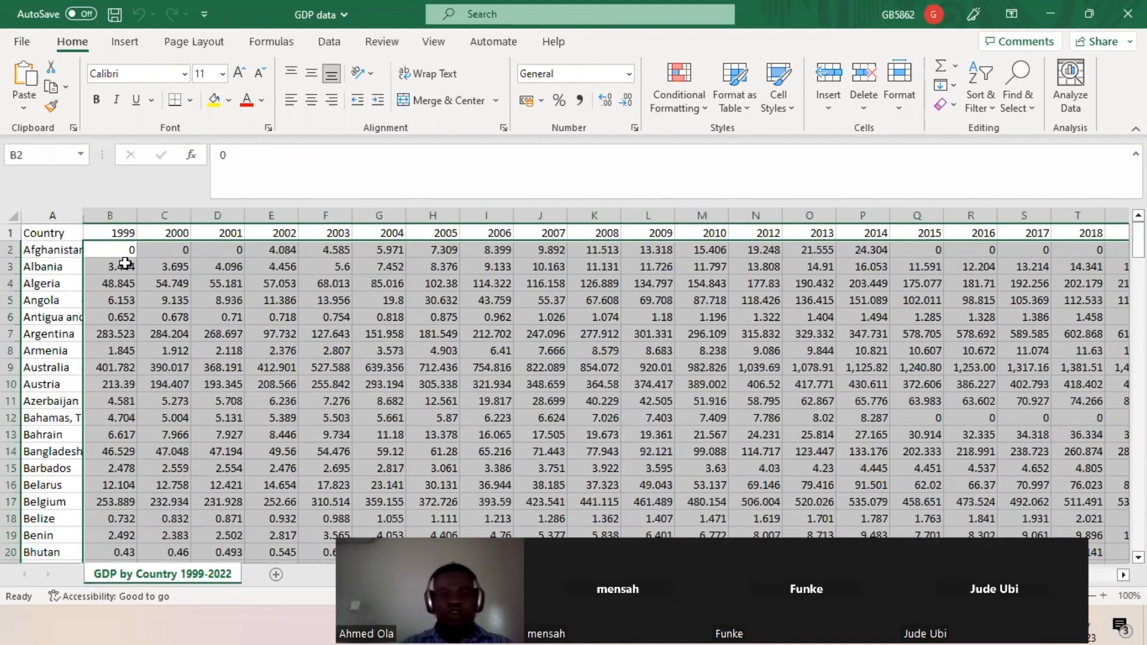
{"action": "left_click", "coordinate": [99, 230]}
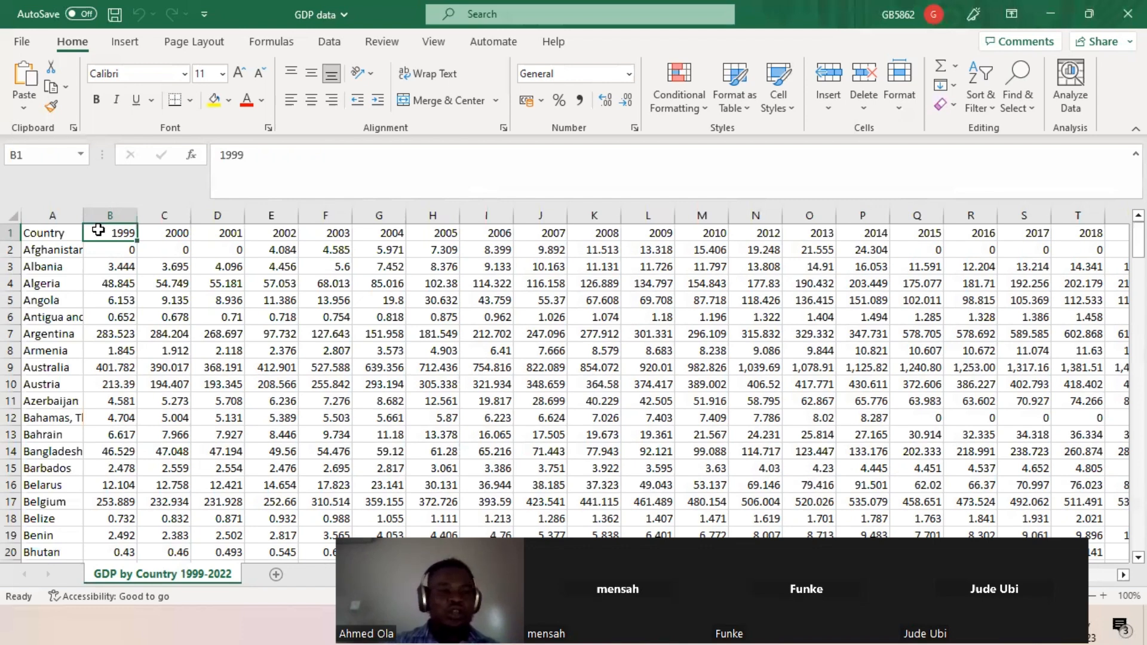
{"action": "left_click", "coordinate": [197, 281]}
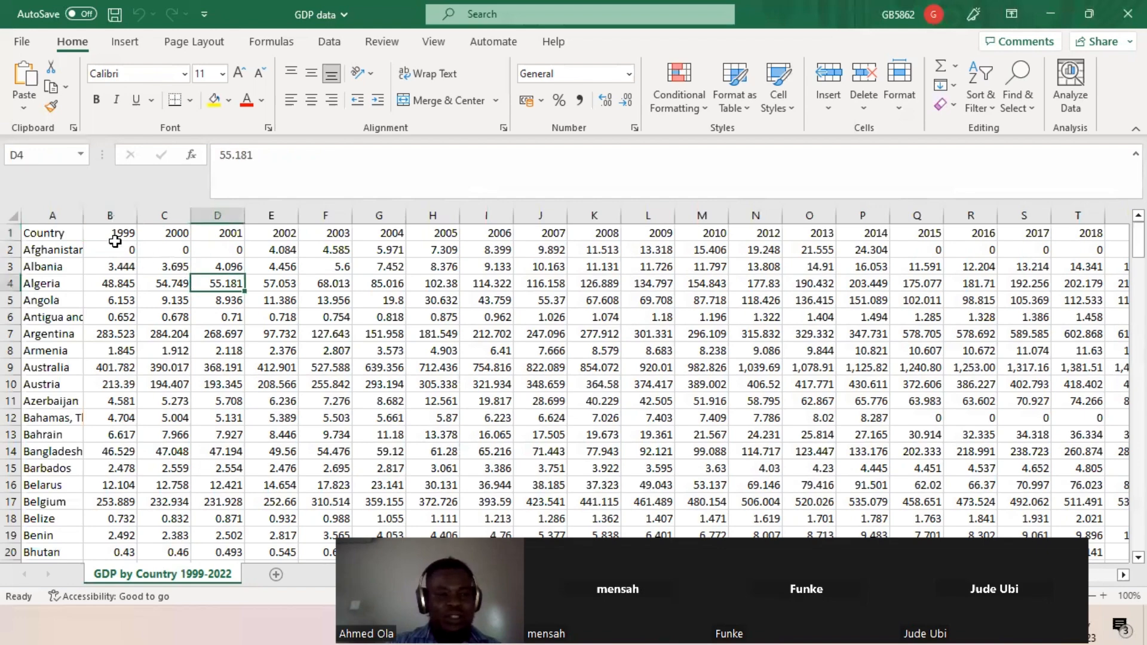
{"action": "left_click_drag", "start_coordinate": [116, 239], "coordinate": [1029, 232]}
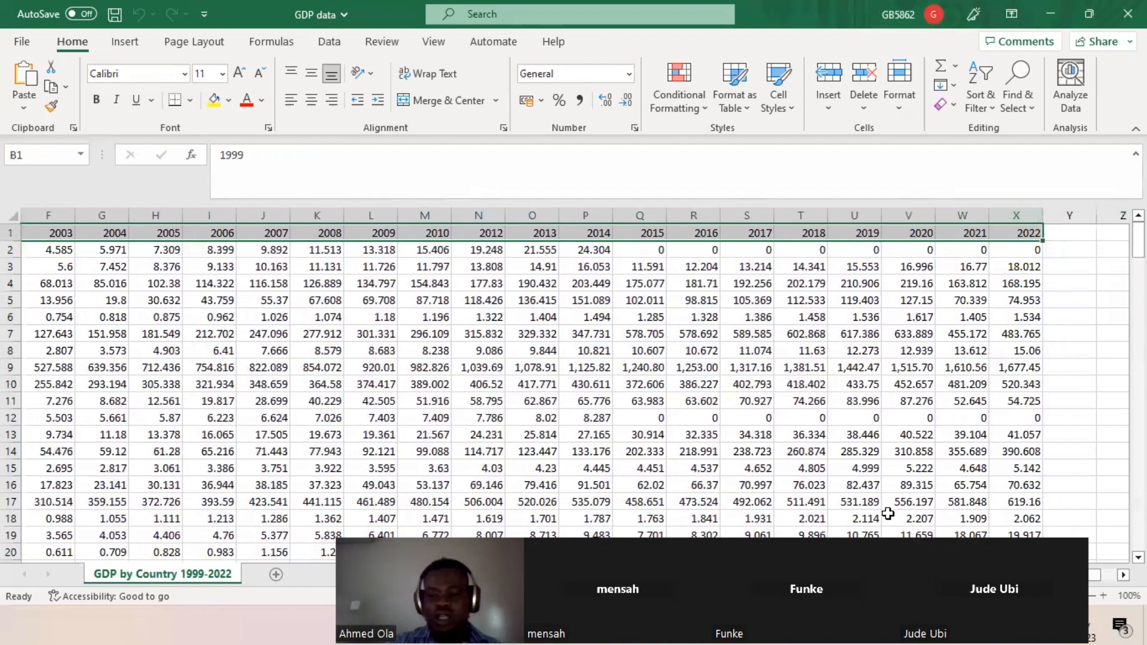
{"action": "left_click_drag", "start_coordinate": [1095, 576], "coordinate": [985, 575]}
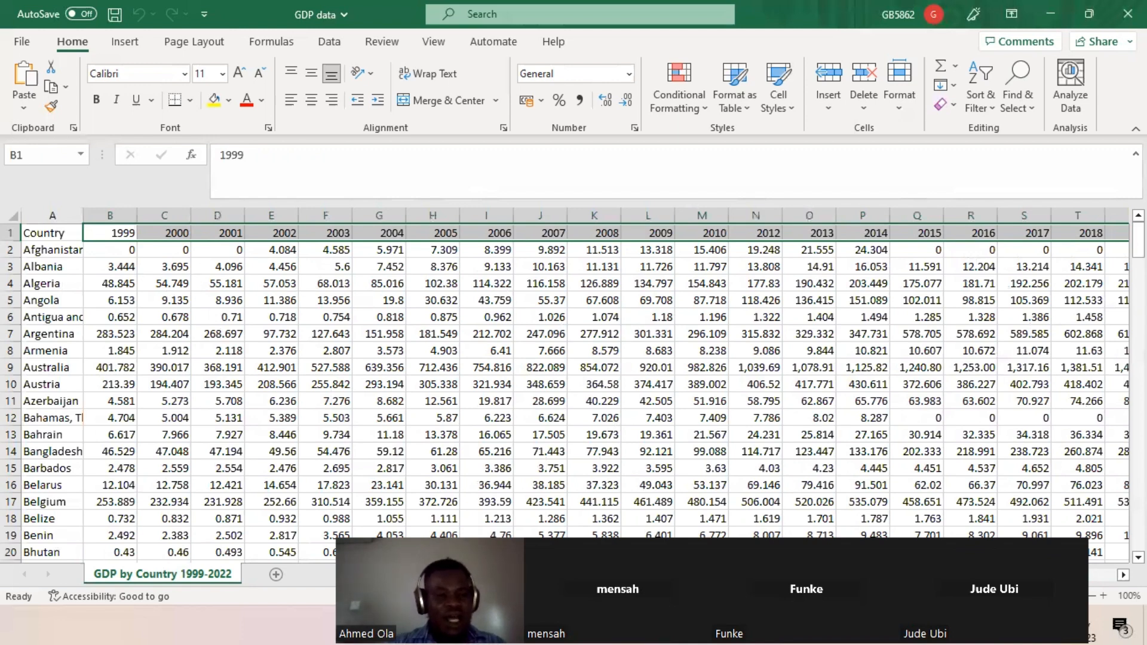
{"action": "mouse_move", "coordinate": [22, 216]}
{"action": "left_mouse_down"}
{"action": "mouse_move", "coordinate": [38, 272]}
{"action": "mouse_move", "coordinate": [182, 362]}
{"action": "mouse_move", "coordinate": [771, 356]}
{"action": "mouse_move", "coordinate": [979, 310]}
{"action": "mouse_move", "coordinate": [1108, 299]}
{"action": "left_mouse_up"}
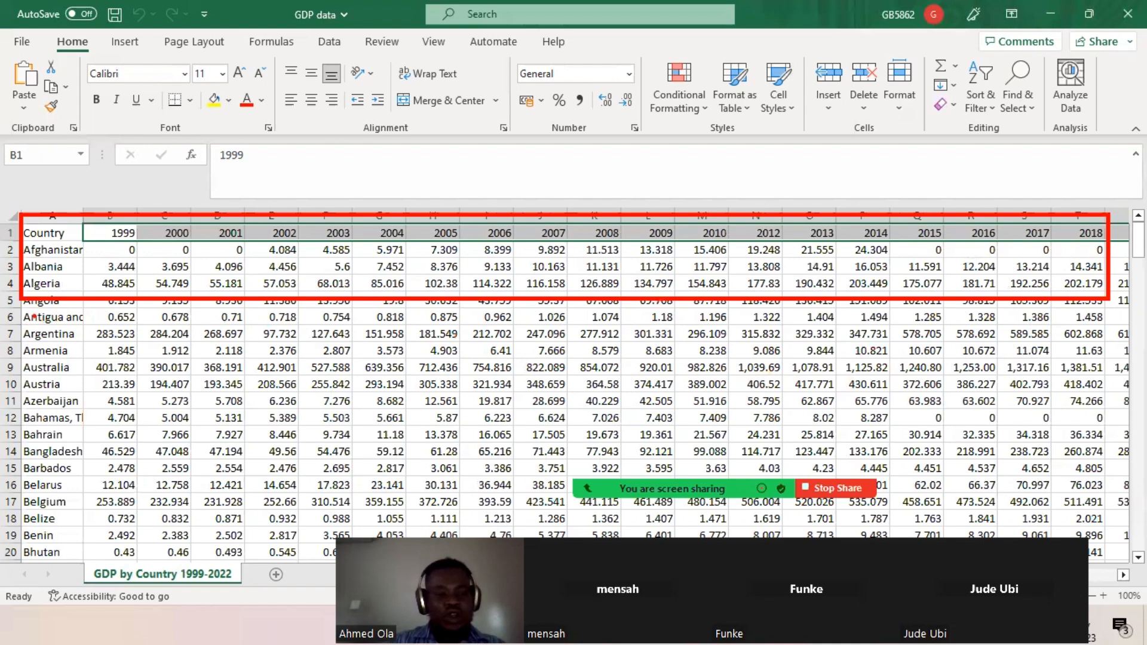
{"action": "mouse_move", "coordinate": [33, 314]}
{"action": "left_mouse_down"}
{"action": "mouse_move", "coordinate": [408, 323]}
{"action": "mouse_move", "coordinate": [473, 472]}
{"action": "mouse_move", "coordinate": [473, 553]}
{"action": "left_mouse_up"}
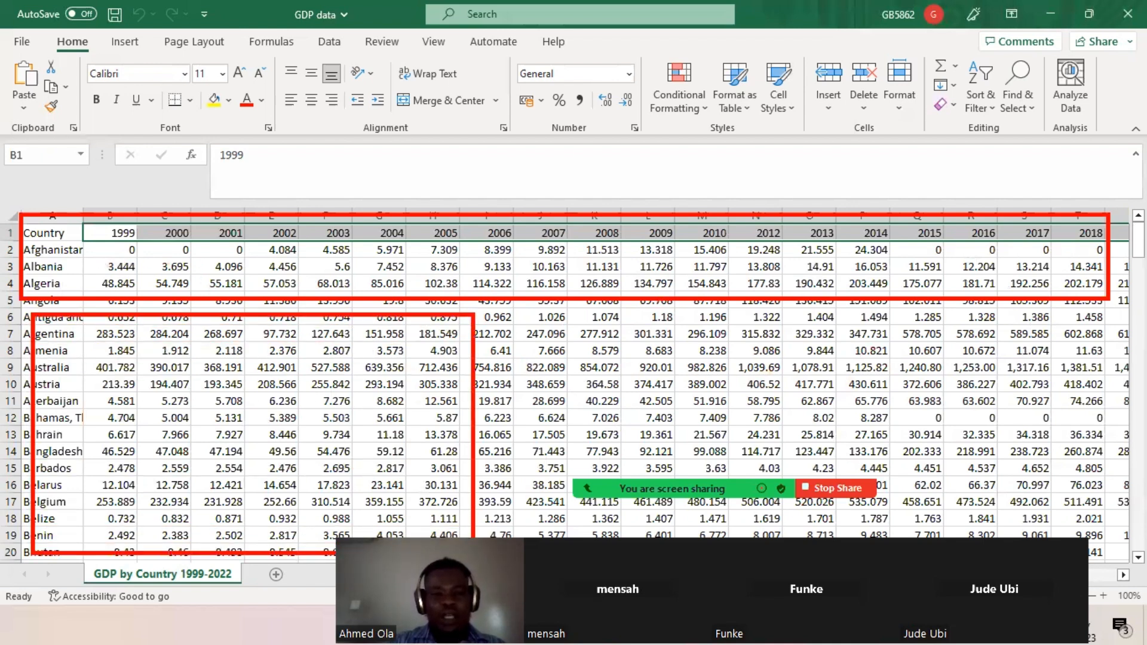
{"action": "left_click_drag", "start_coordinate": [98, 258], "coordinate": [896, 257]}
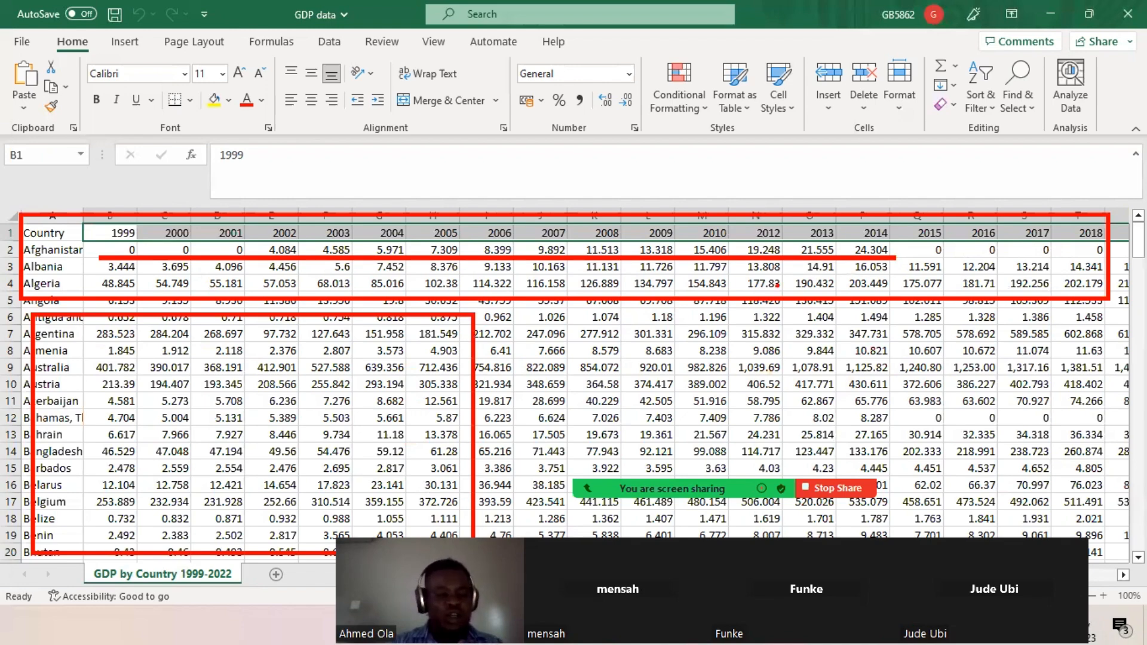
{"action": "left_click", "coordinate": [778, 285]}
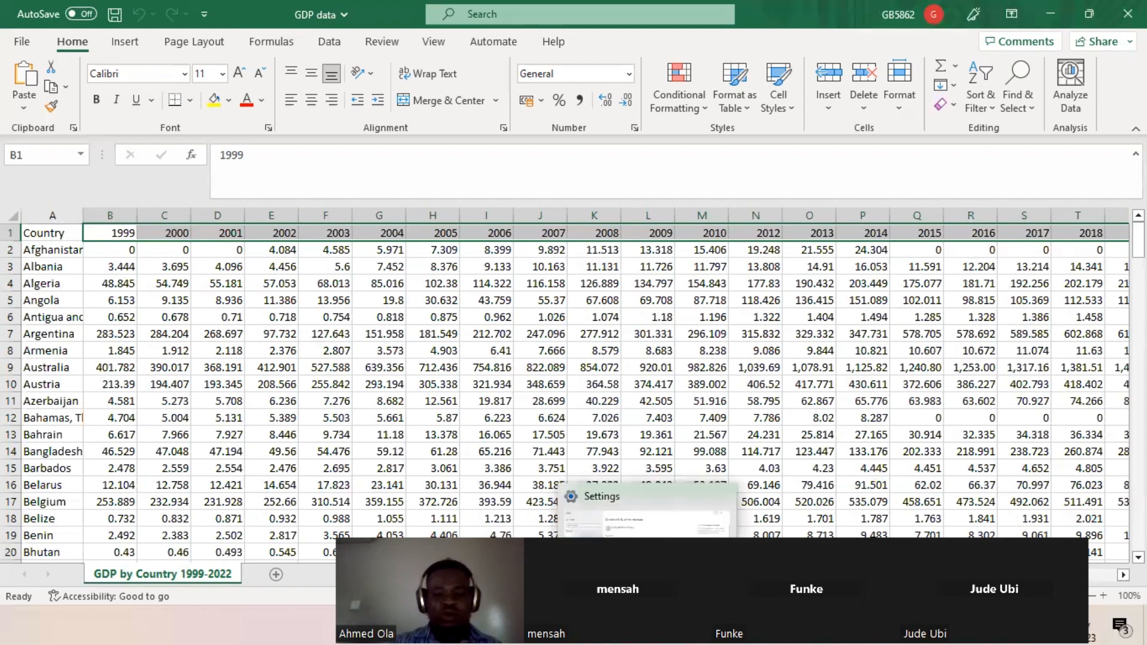
Insert two blank columns between the Country column and the 1999 column
{"action": "left_click_drag", "start_coordinate": [97, 215], "coordinate": [179, 215]}
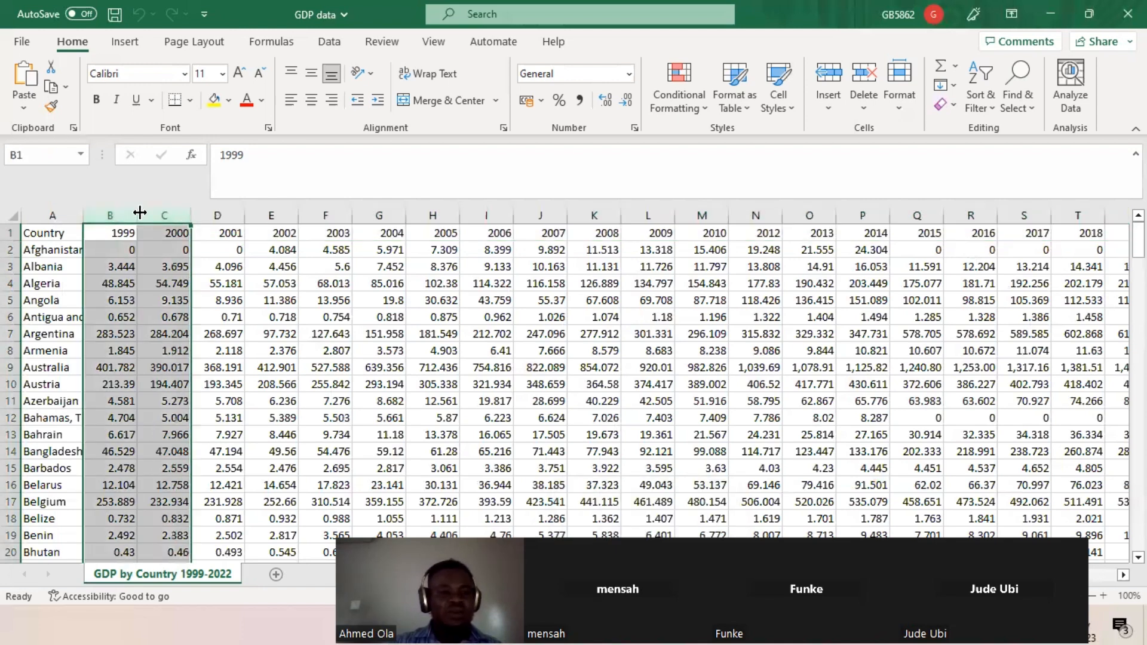
{"action": "right_click", "coordinate": [140, 212]}
{"action": "left_click", "coordinate": [190, 382]}
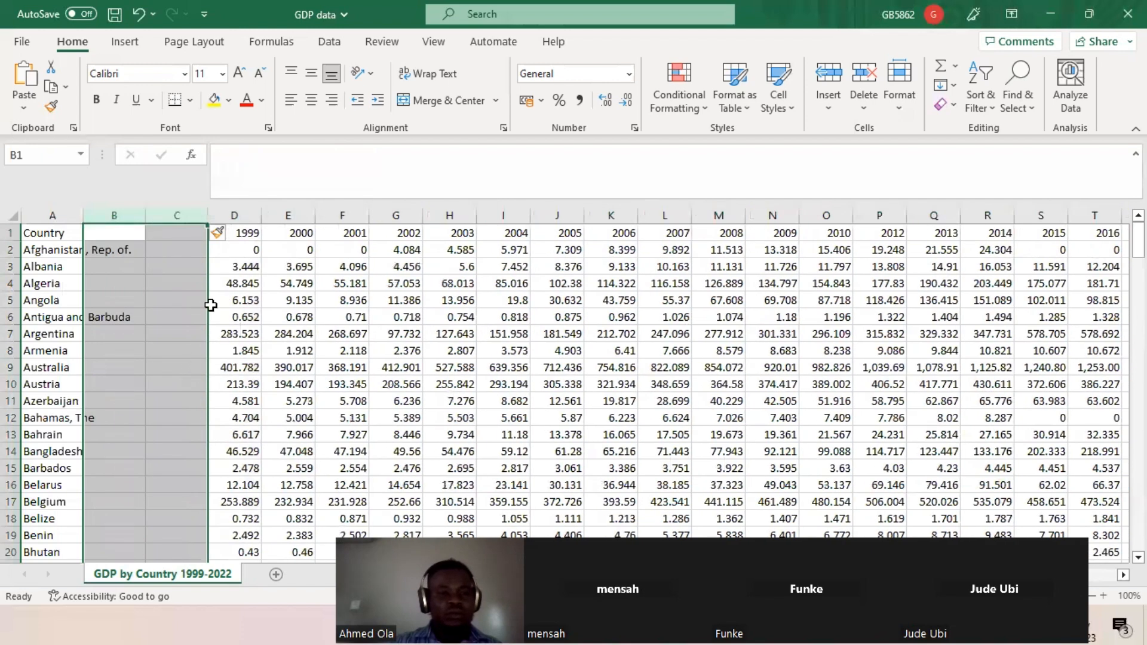
{"action": "left_click_drag", "start_coordinate": [245, 234], "coordinate": [1075, 248]}
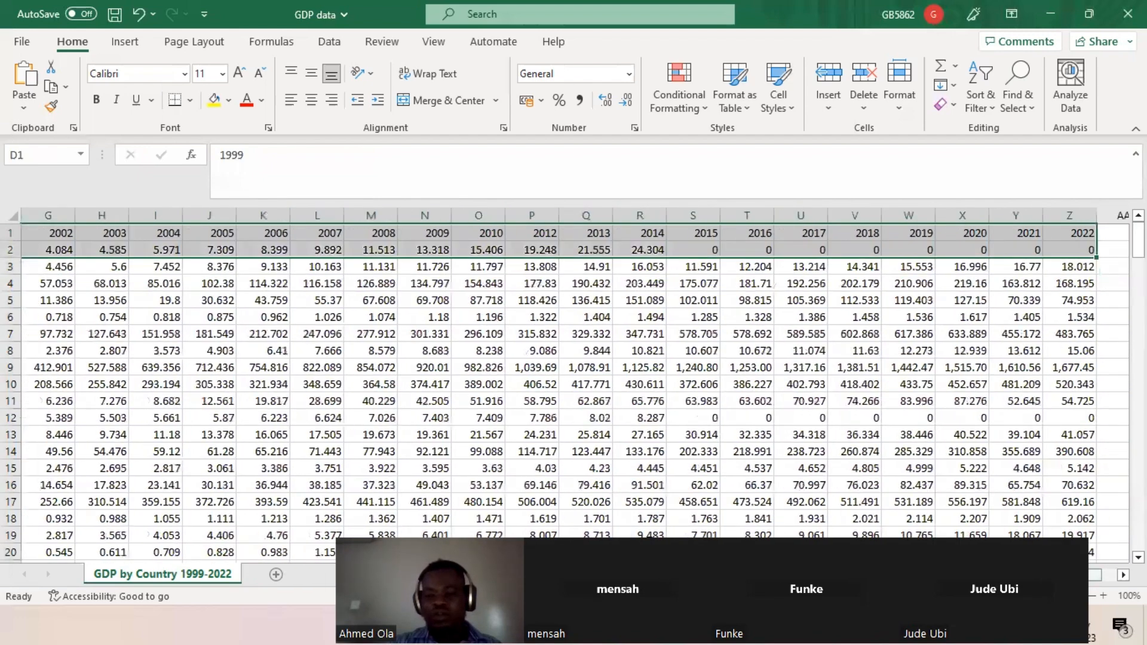
{"action": "scroll", "coordinate": [574, 388], "scroll_direction": "left", "scroll_amount": 3}
{"action": "left_click", "coordinate": [111, 232]}
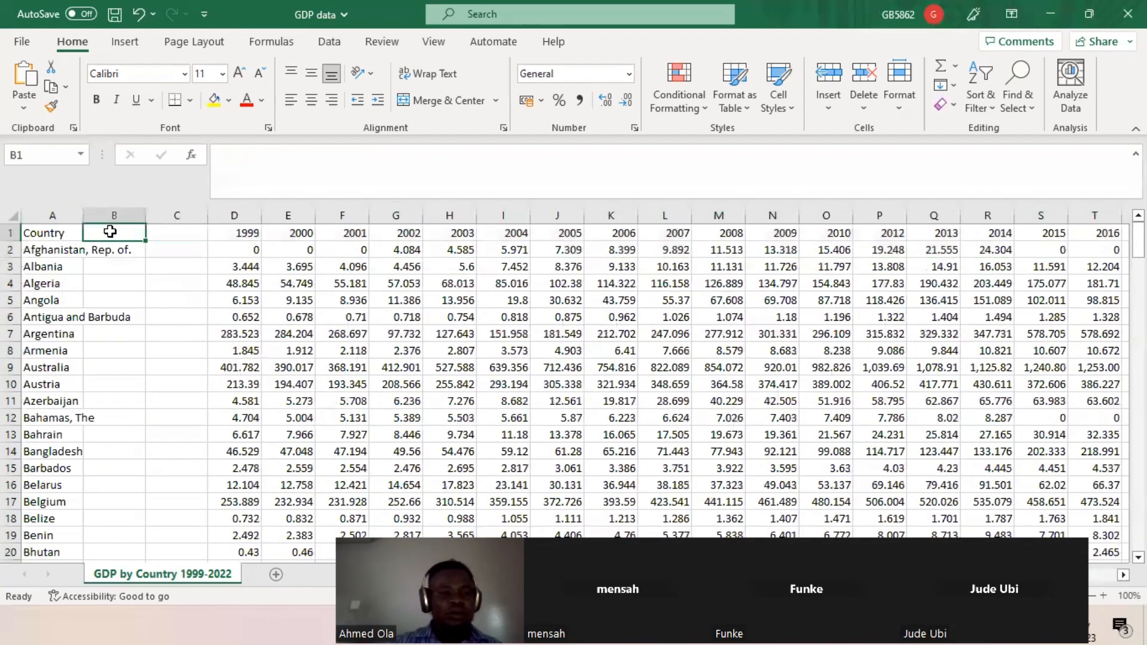
{"action": "right_click", "coordinate": [111, 232]}
{"action": "key", "text": "Escape"}
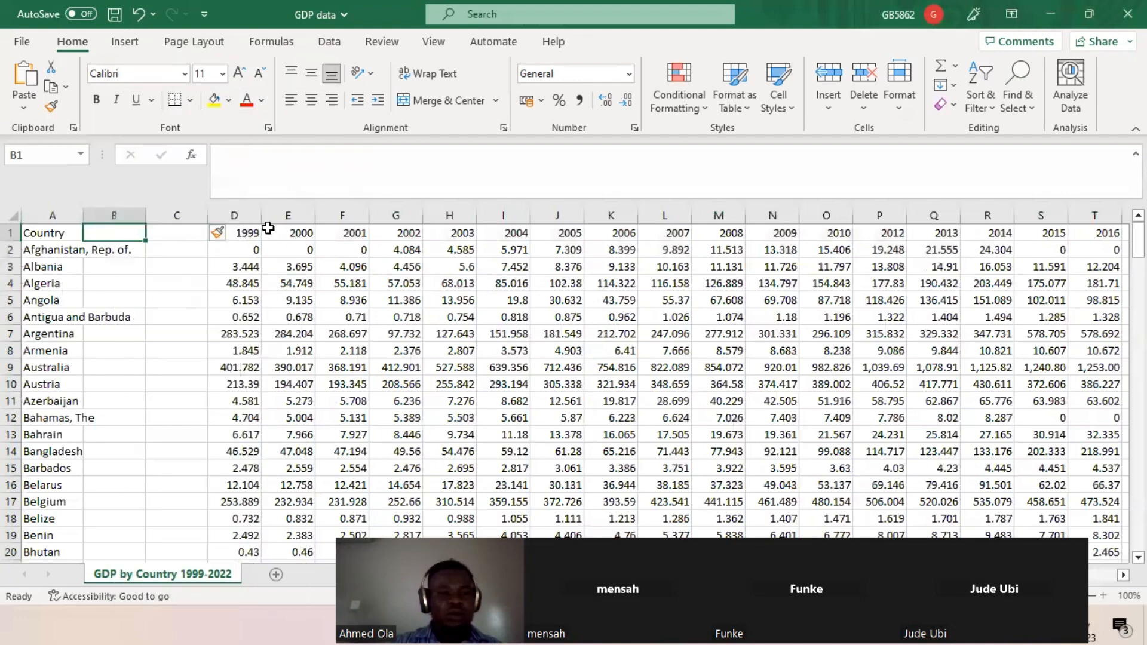
Copy the year headings and the Afghanistan values in D1:Z2 and paste them transposed into the blank columns starting at B1
{"action": "left_click_drag", "start_coordinate": [227, 233], "coordinate": [997, 249]}
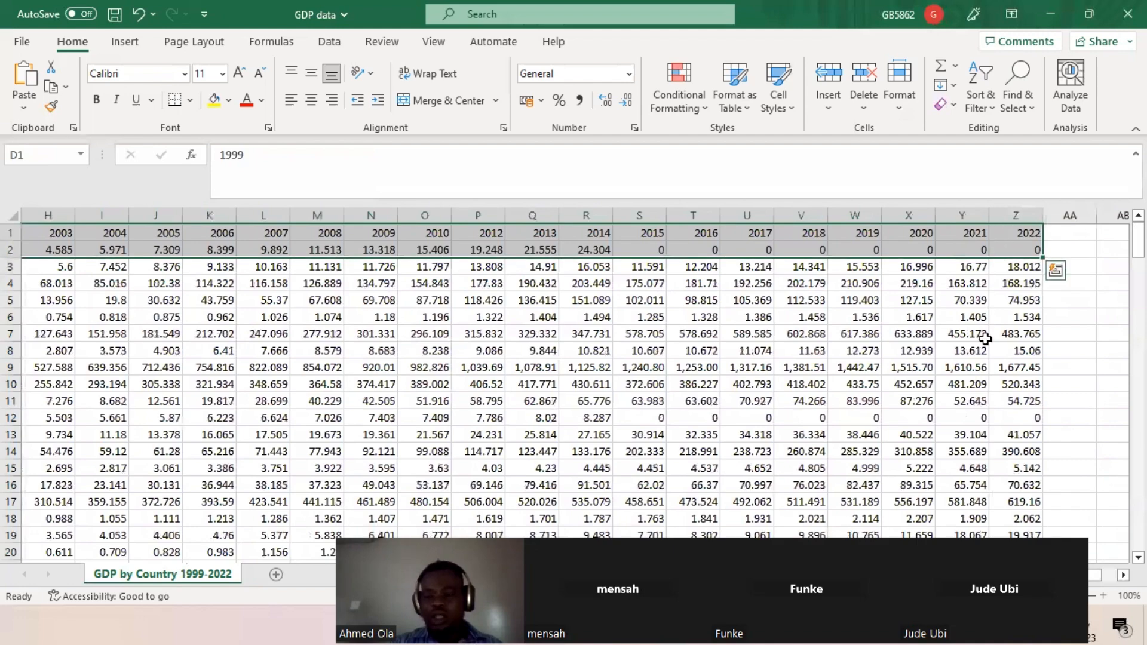
{"action": "left_click_drag", "start_coordinate": [867, 574], "coordinate": [699, 575]}
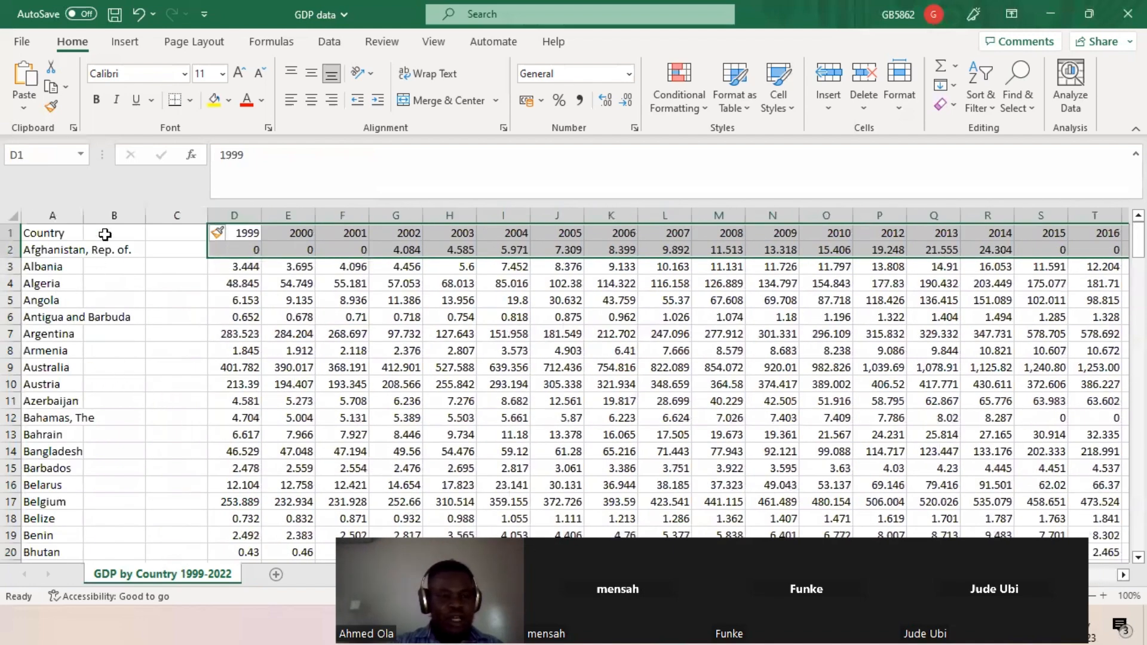
{"action": "key", "text": "ctrl+c"}
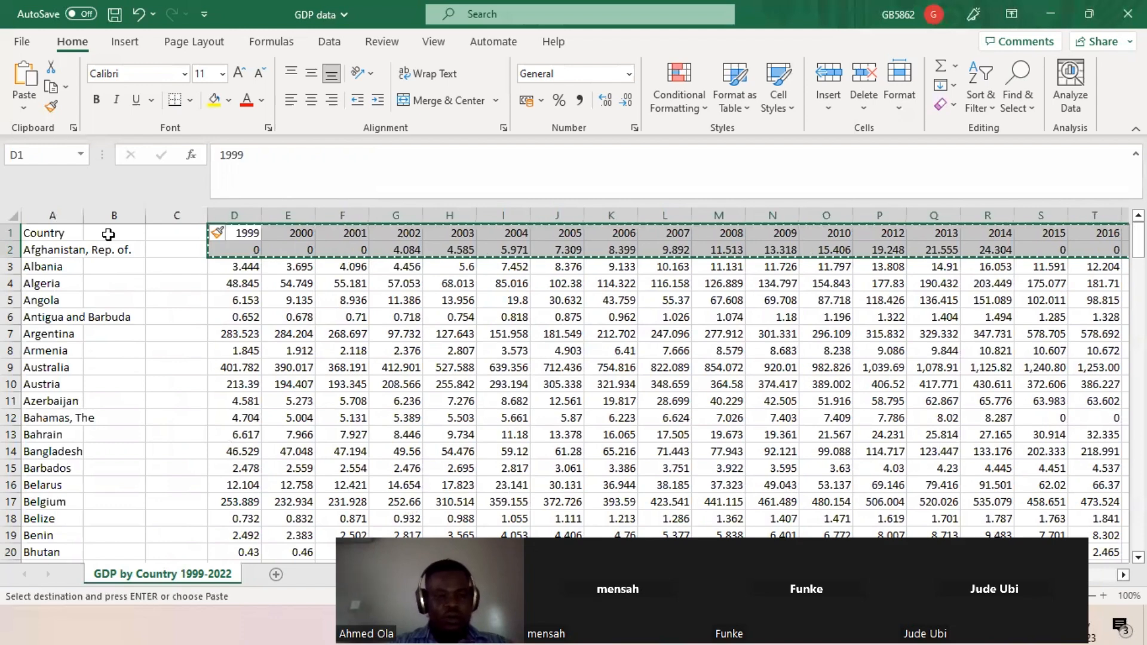
{"action": "left_click", "coordinate": [110, 233]}
{"action": "right_click", "coordinate": [110, 233]}
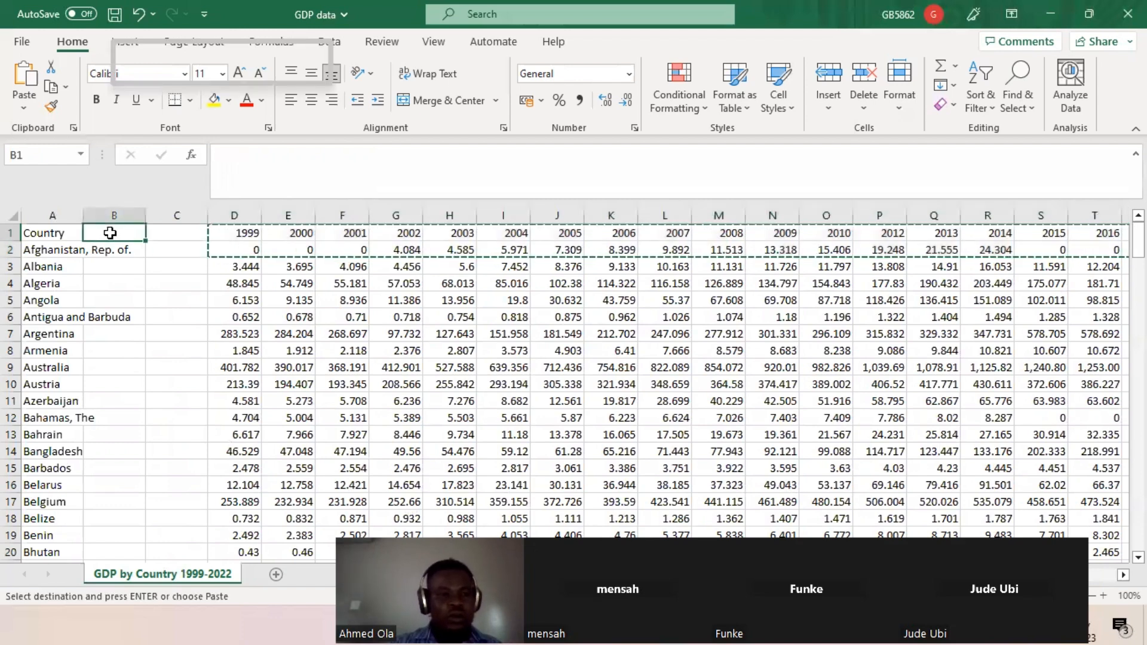
{"action": "left_click", "coordinate": [228, 224]}
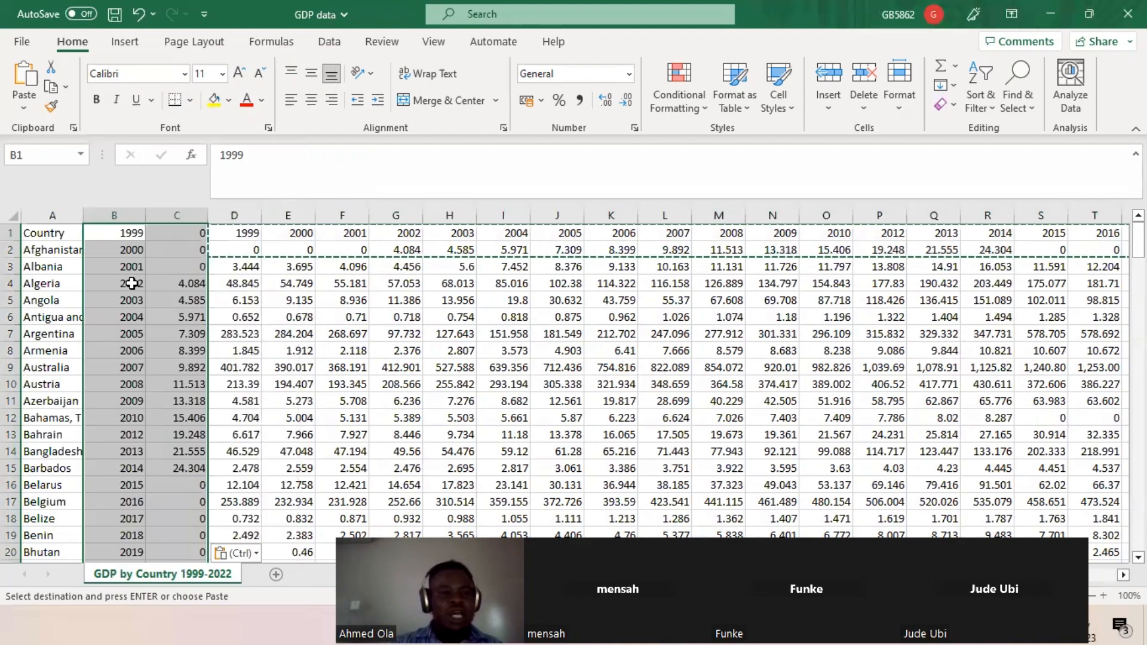
Examine how far down the transposed year and GDP block runs against the country list, and check its paste options
{"action": "scroll", "coordinate": [131, 284], "scroll_direction": "down", "scroll_amount": 2}
{"action": "scroll", "coordinate": [131, 284], "scroll_direction": "up", "scroll_amount": 2}
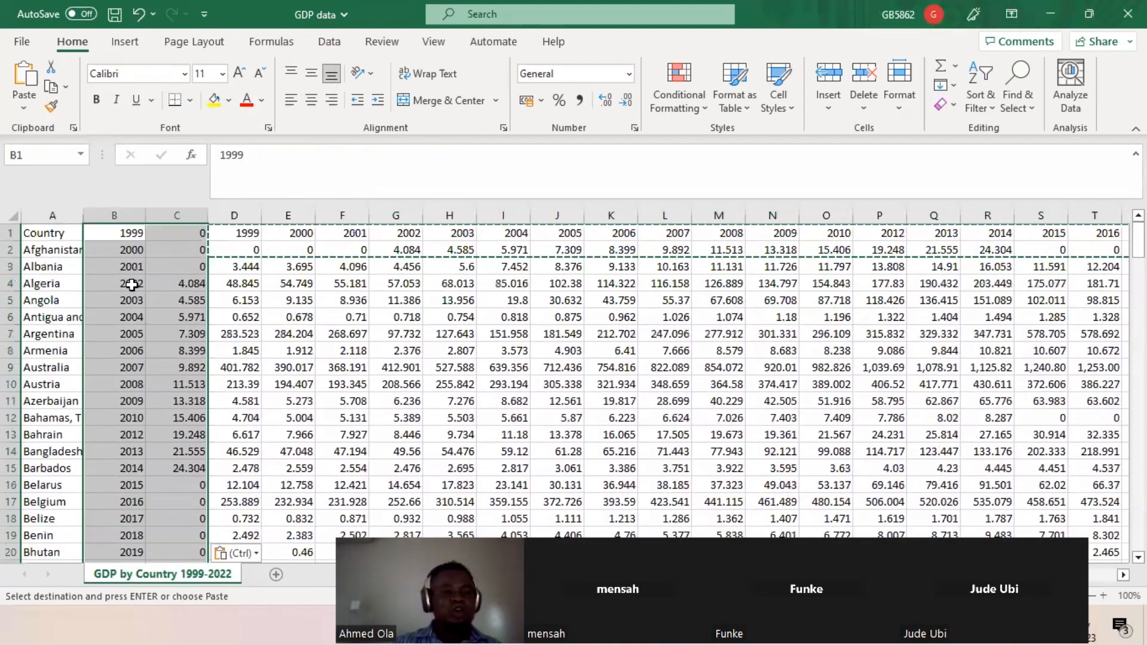
{"action": "scroll", "coordinate": [131, 254], "scroll_direction": "down", "scroll_amount": 6}
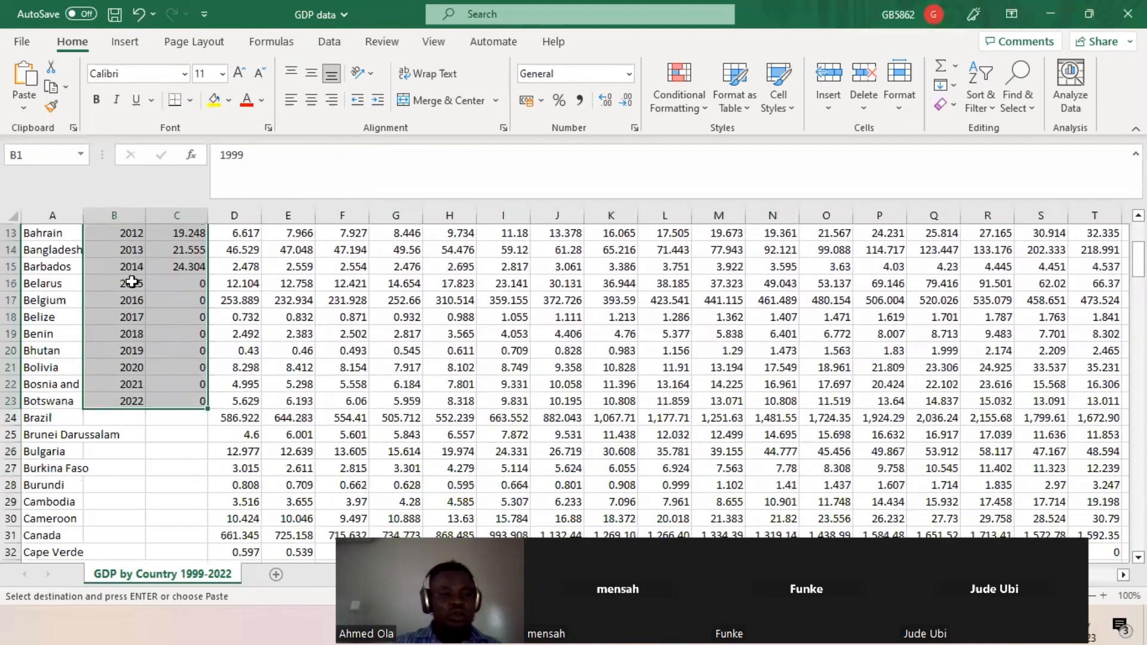
{"action": "scroll", "coordinate": [56, 271], "scroll_direction": "up", "scroll_amount": 3}
{"action": "scroll", "coordinate": [56, 270], "scroll_direction": "up", "scroll_amount": 3}
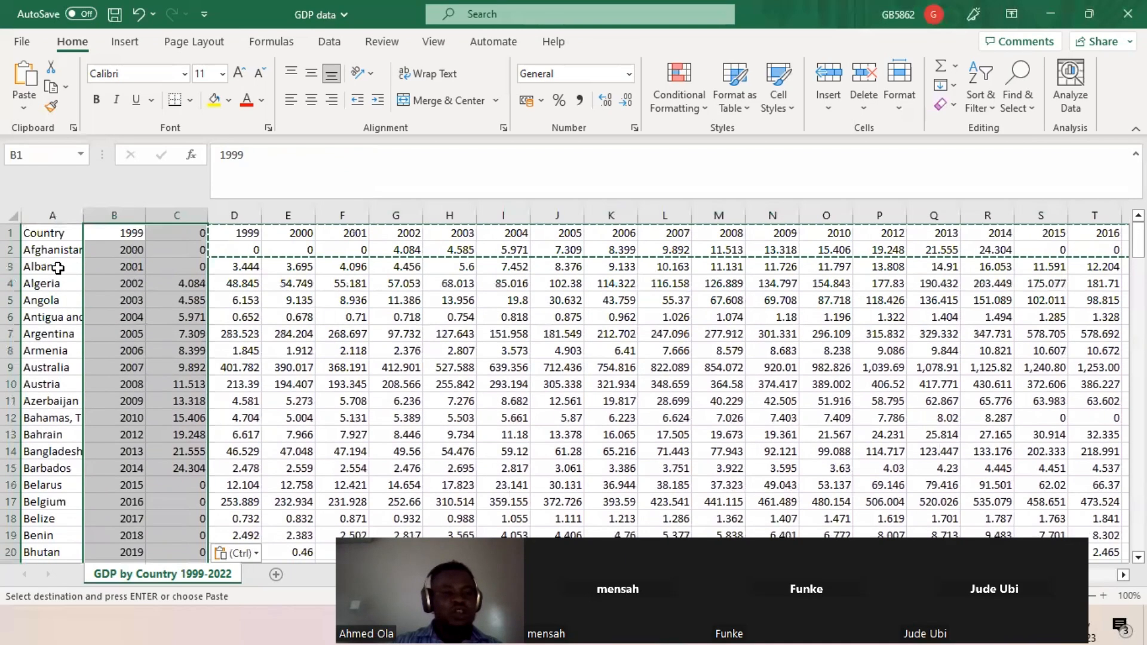
{"action": "scroll", "coordinate": [60, 359], "scroll_direction": "down", "scroll_amount": 4}
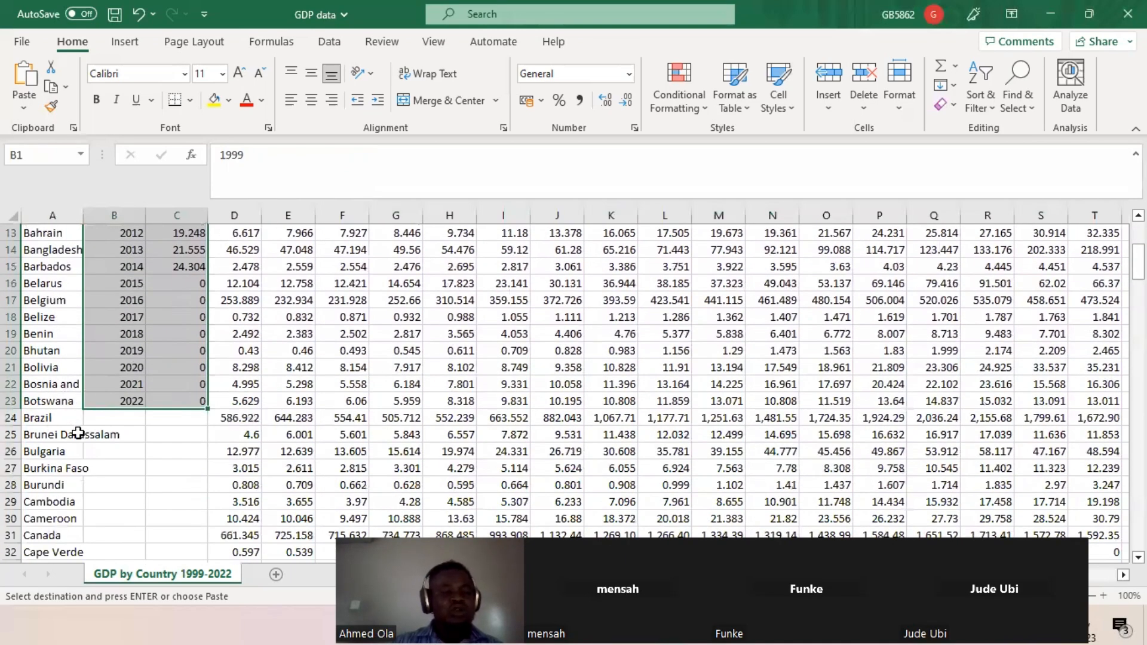
{"action": "scroll", "coordinate": [80, 427], "scroll_direction": "down", "scroll_amount": 7}
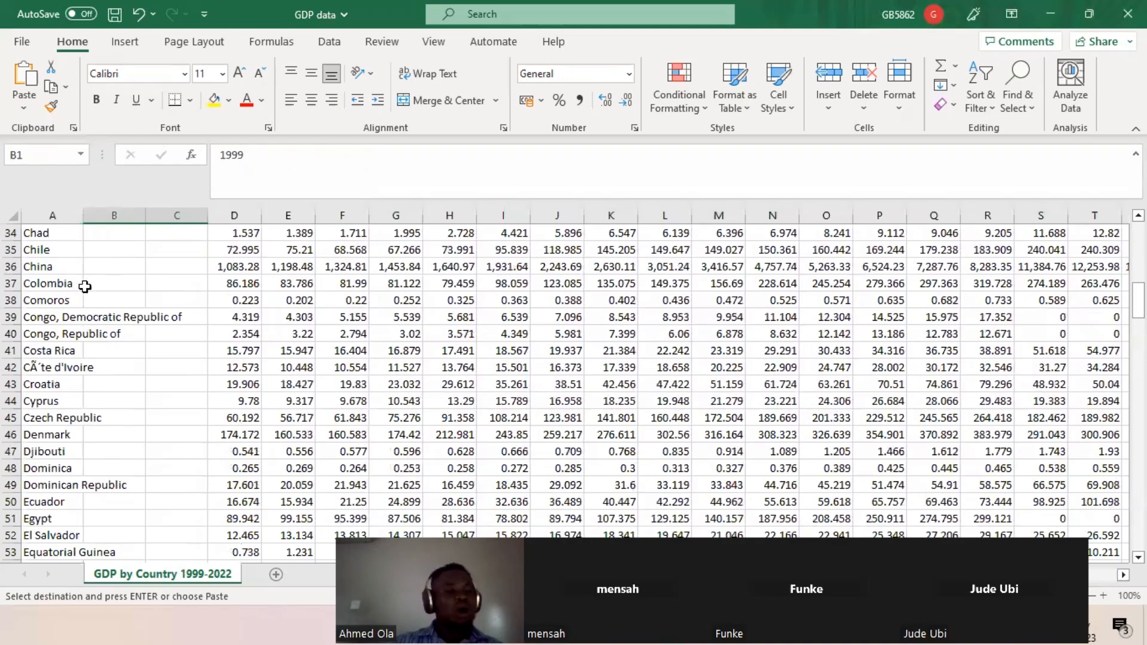
{"action": "scroll", "coordinate": [115, 422], "scroll_direction": "down", "scroll_amount": 1}
{"action": "scroll", "coordinate": [269, 341], "scroll_direction": "up", "scroll_amount": 5}
{"action": "scroll", "coordinate": [270, 340], "scroll_direction": "up", "scroll_amount": 2}
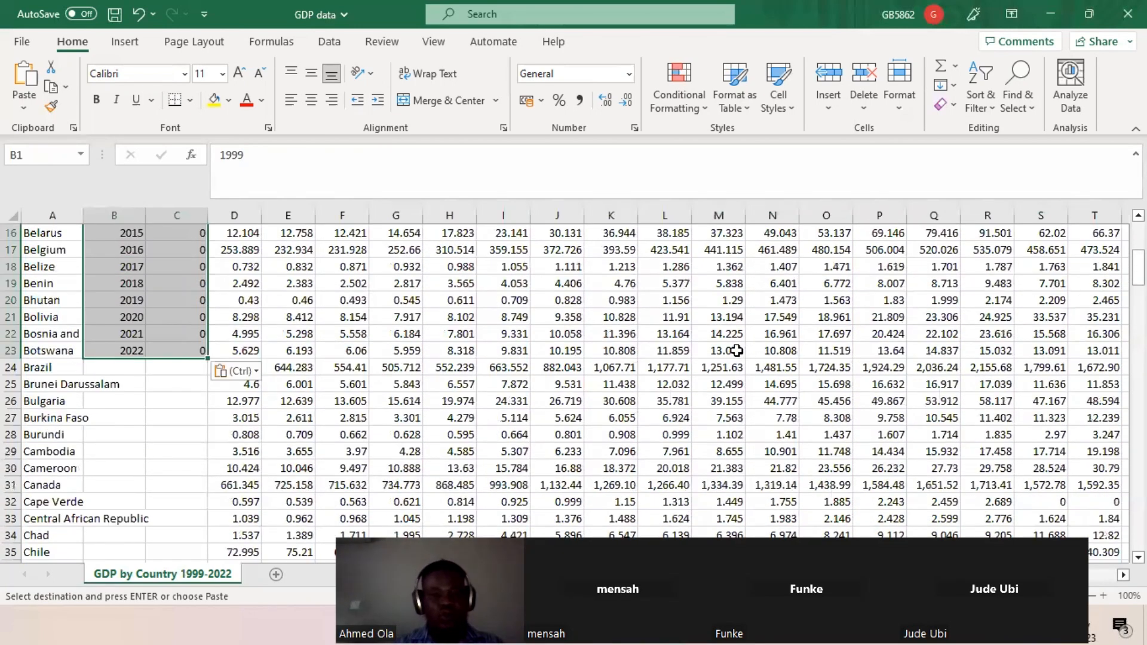
{"action": "left_click", "coordinate": [236, 370]}
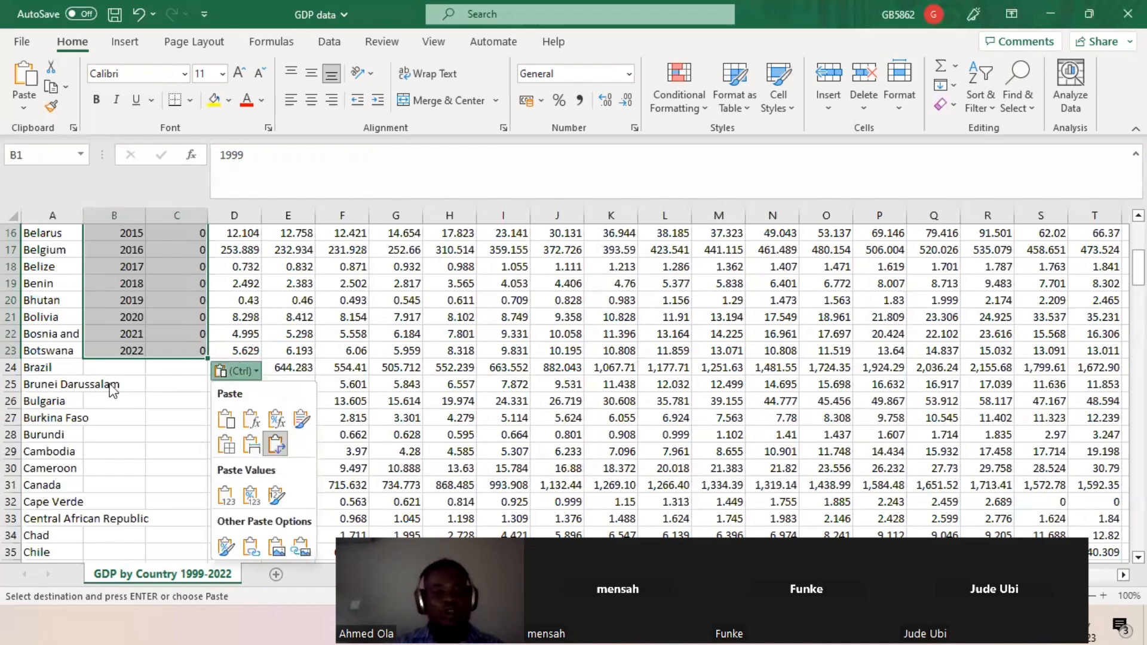
{"action": "key", "text": "Escape"}
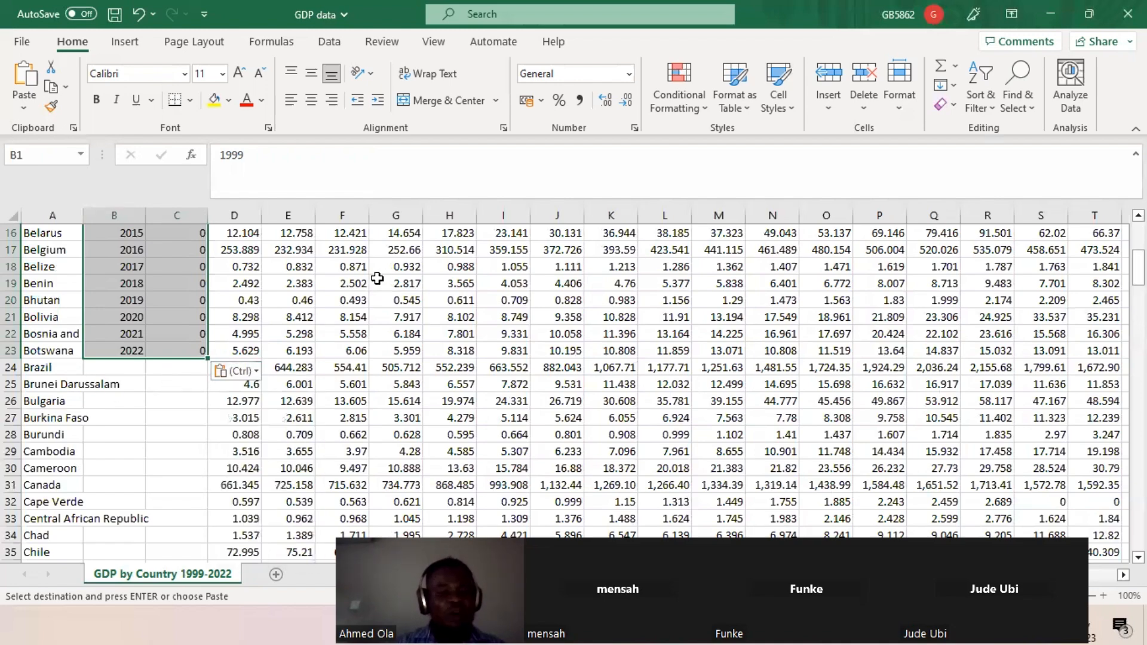
{"action": "scroll", "coordinate": [377, 278], "scroll_direction": "up", "scroll_amount": 5}
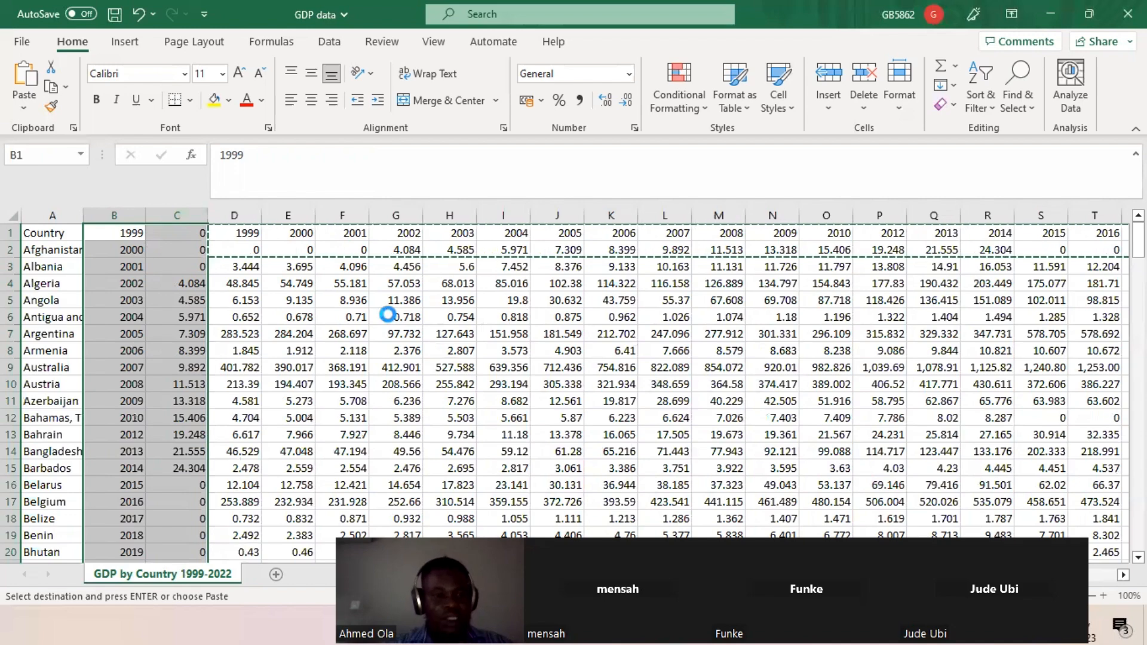
Undo the transposed paste and the two inserted columns, and select Argentina's GDP values for 1999 to 2003
{"action": "key", "text": "ctrl+z"}
{"action": "key", "text": "ctrl+z"}
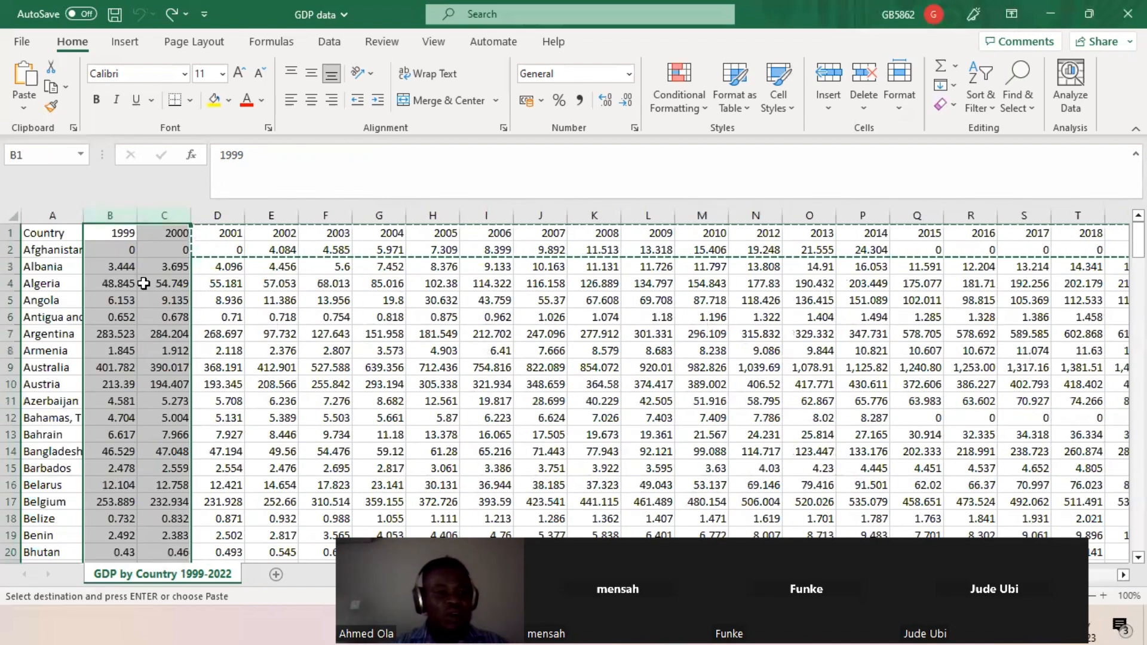
{"action": "left_click", "coordinate": [50, 250]}
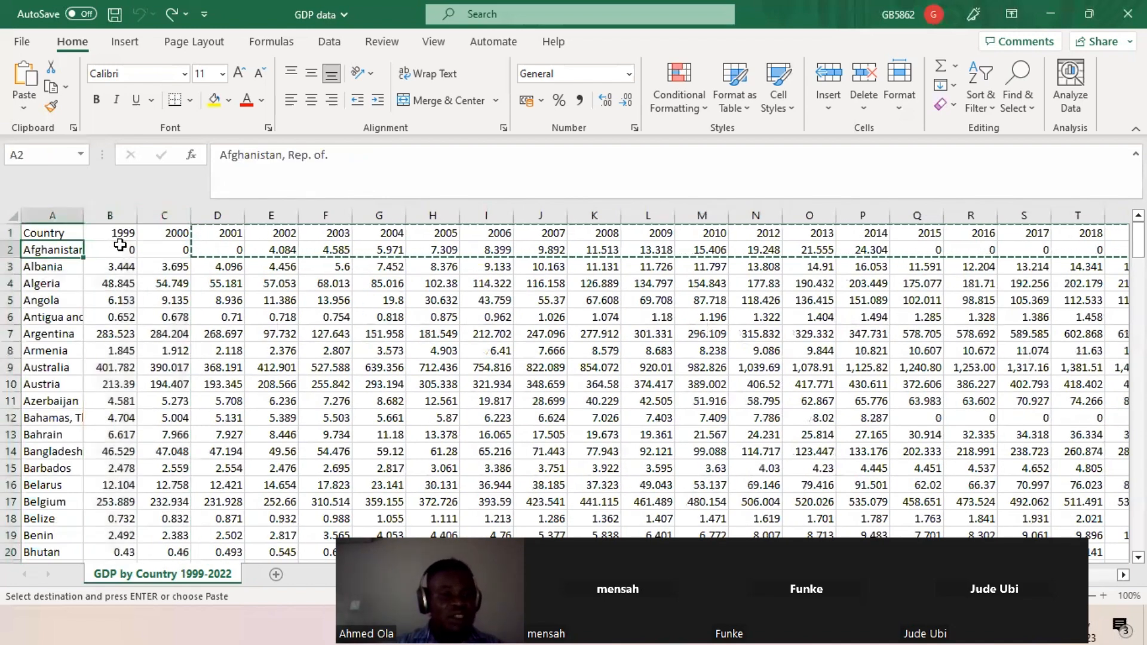
{"action": "left_click", "coordinate": [48, 333]}
{"action": "left_click_drag", "start_coordinate": [116, 333], "coordinate": [301, 328]}
{"action": "key", "text": "Escape"}
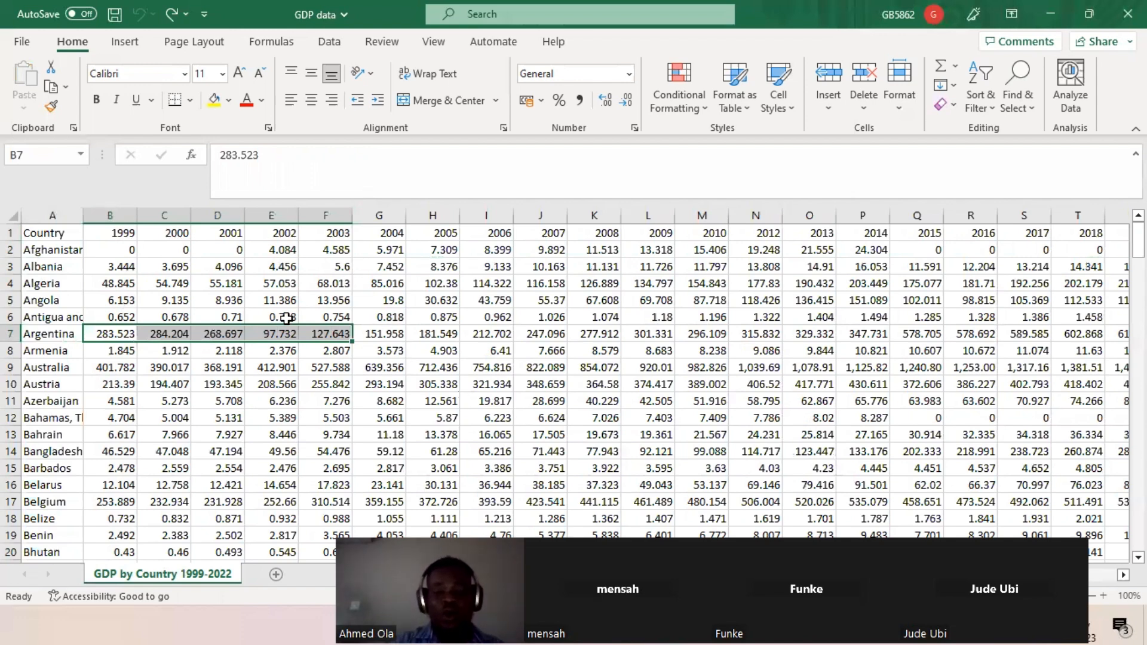
Switch to Power Query Editor and open the GDP data workbook from the datasets folder as a new Excel source
{"action": "left_click", "coordinate": [684, 625]}
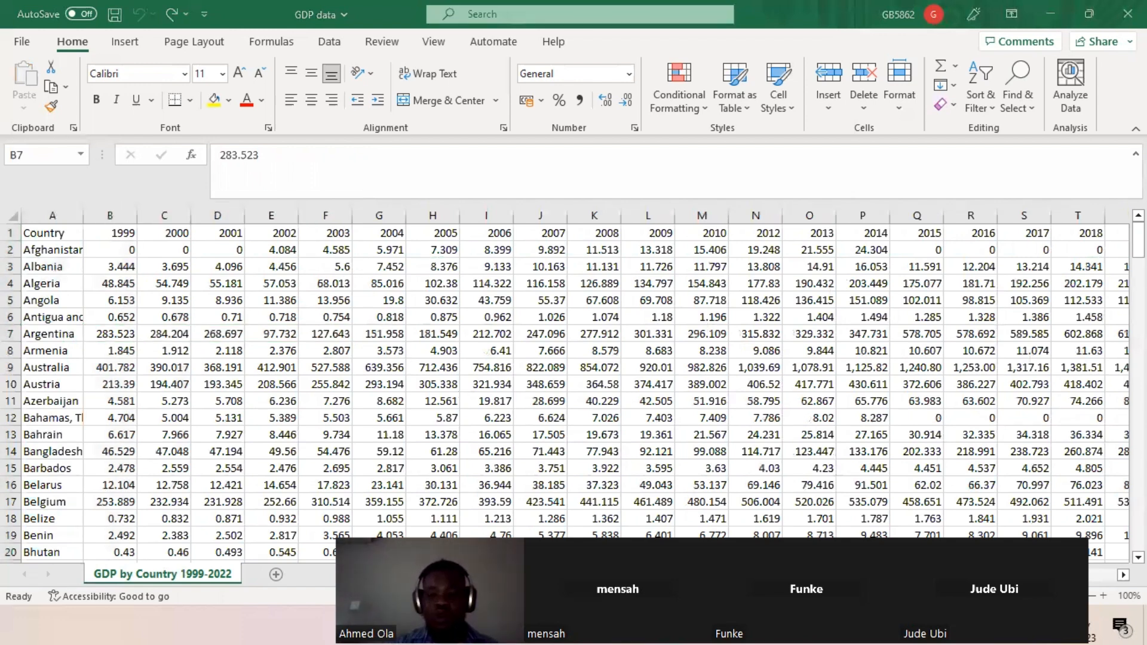
{"action": "left_click", "coordinate": [775, 554]}
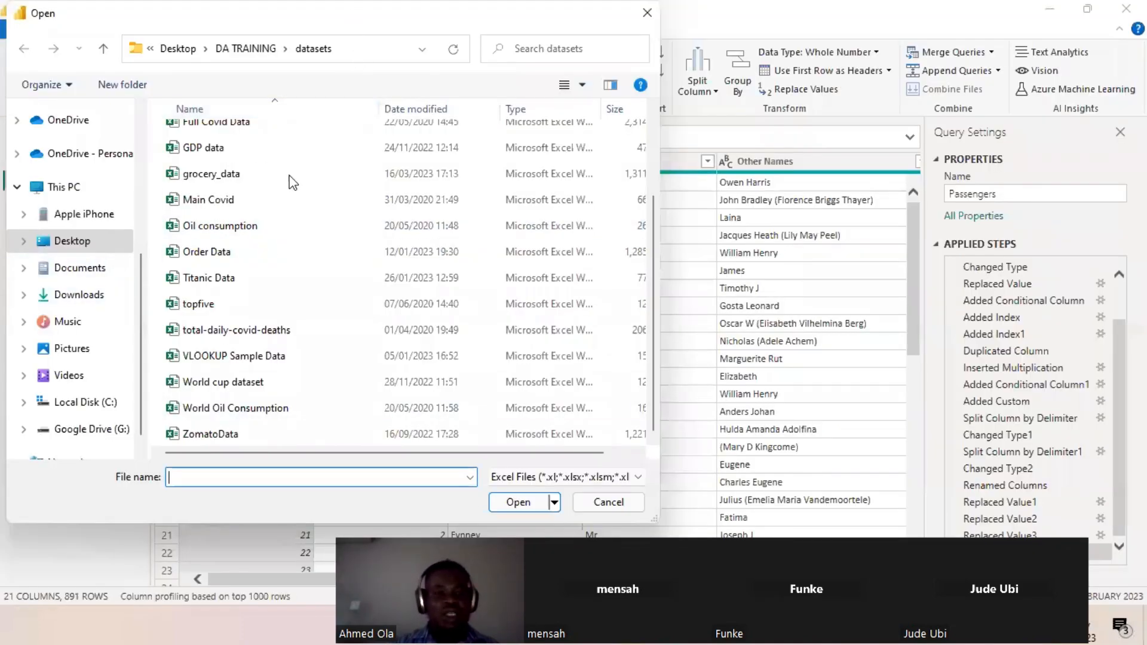
{"action": "double_click", "coordinate": [225, 147]}
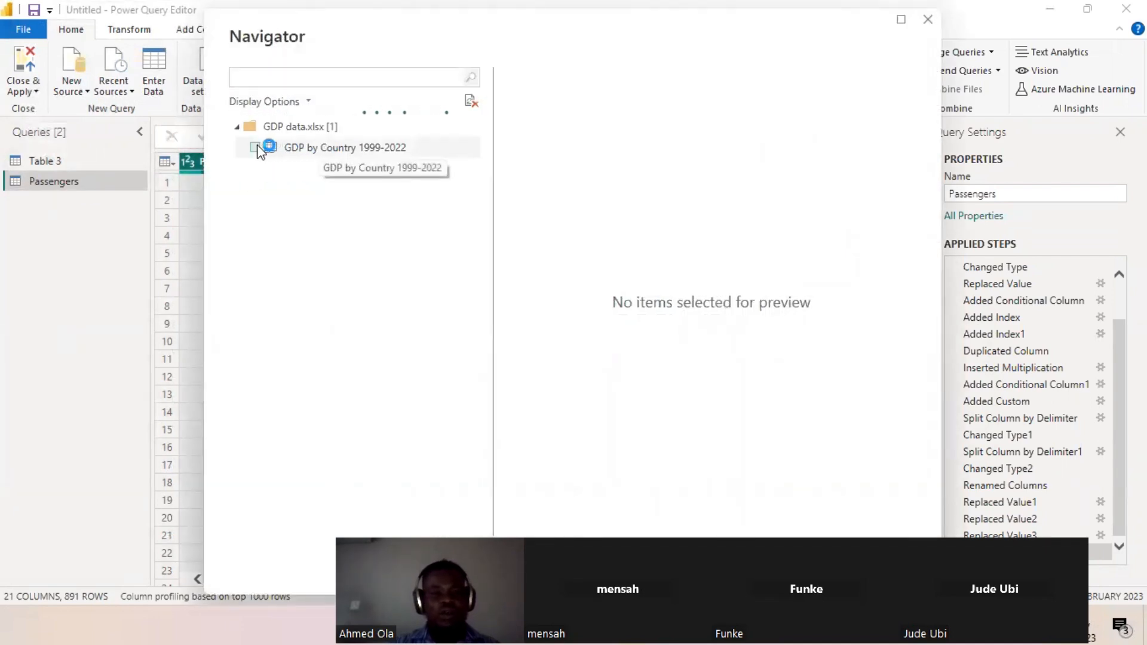
Preview the GDP by Country 1999-2022 sheet and load it as a new query
{"action": "left_click", "coordinate": [321, 147]}
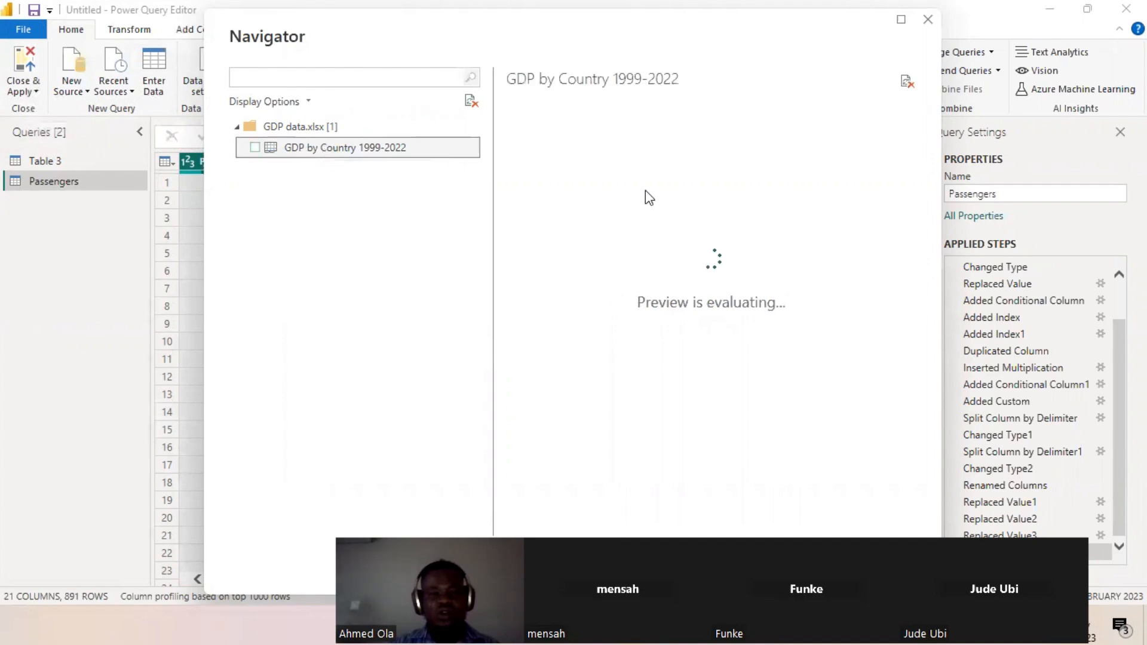
{"action": "mouse_move", "coordinate": [580, 531]}
{"action": "left_mouse_down"}
{"action": "mouse_move", "coordinate": [837, 531]}
{"action": "mouse_move", "coordinate": [576, 531]}
{"action": "left_mouse_up"}
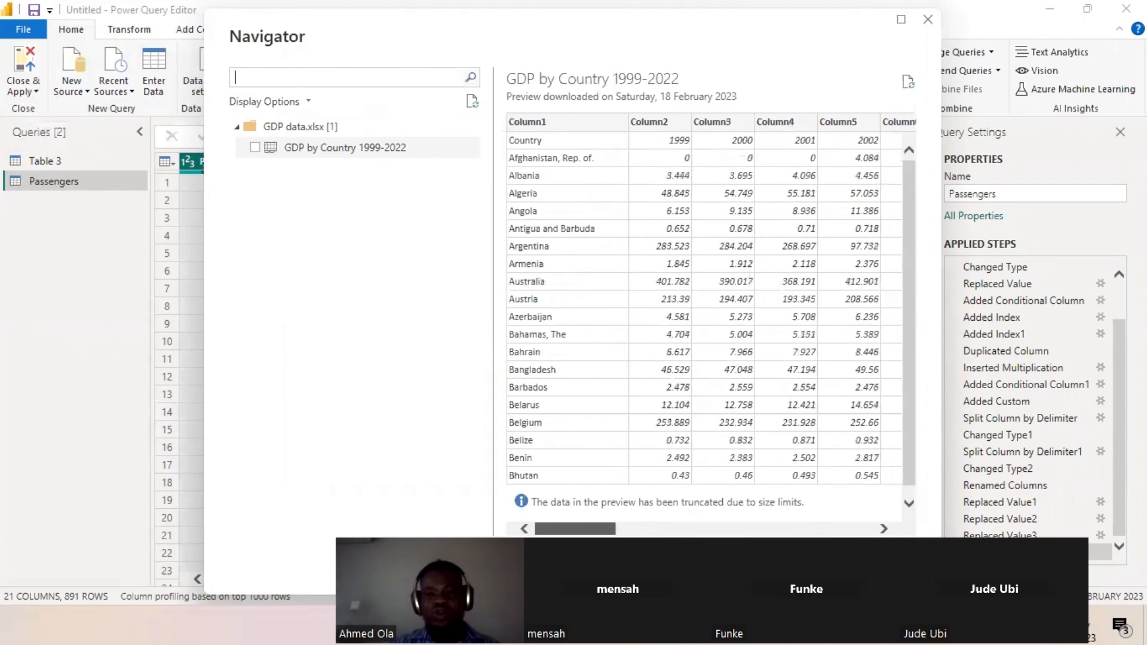
{"action": "left_click", "coordinate": [255, 147]}
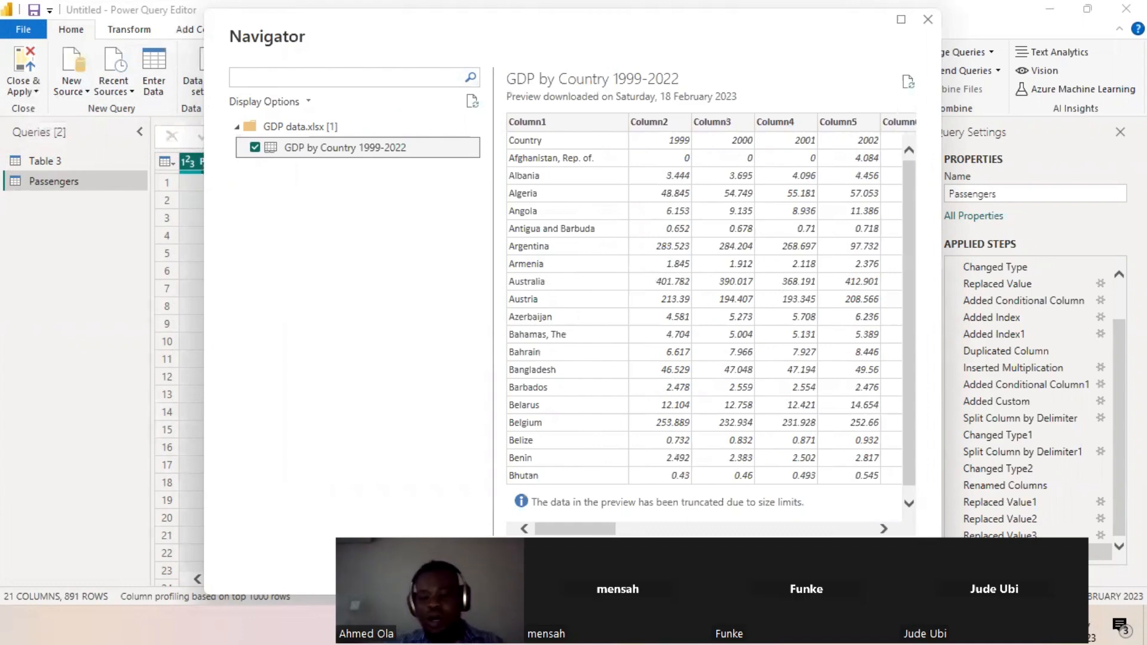
{"action": "key", "text": "alt+Tab"}
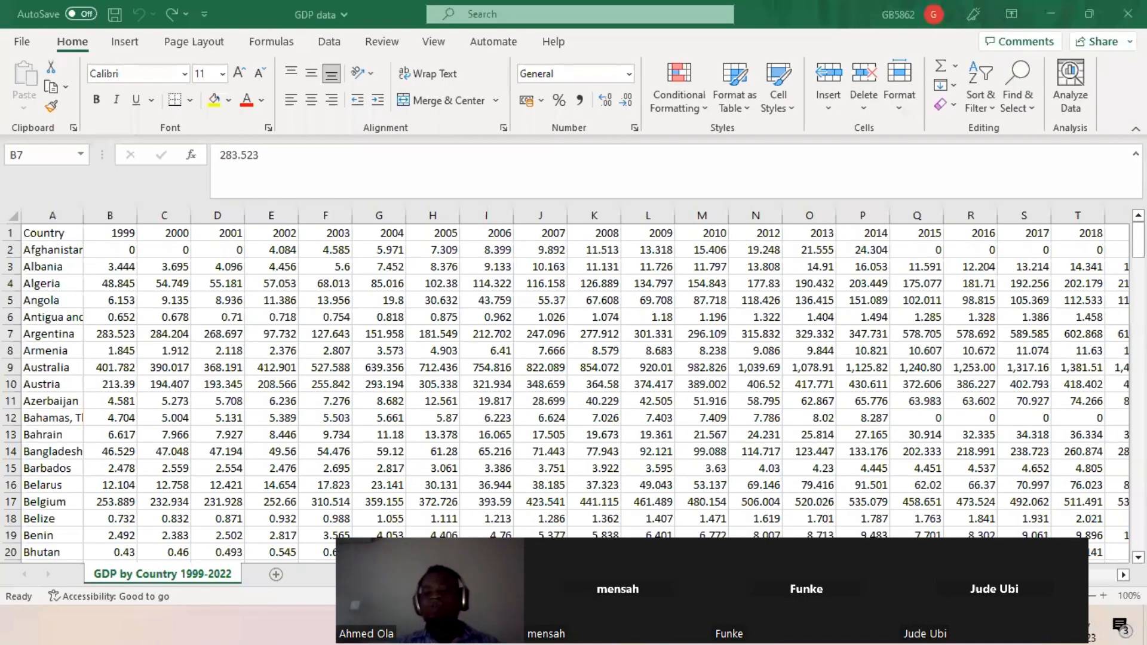
{"action": "key", "text": "alt+Tab"}
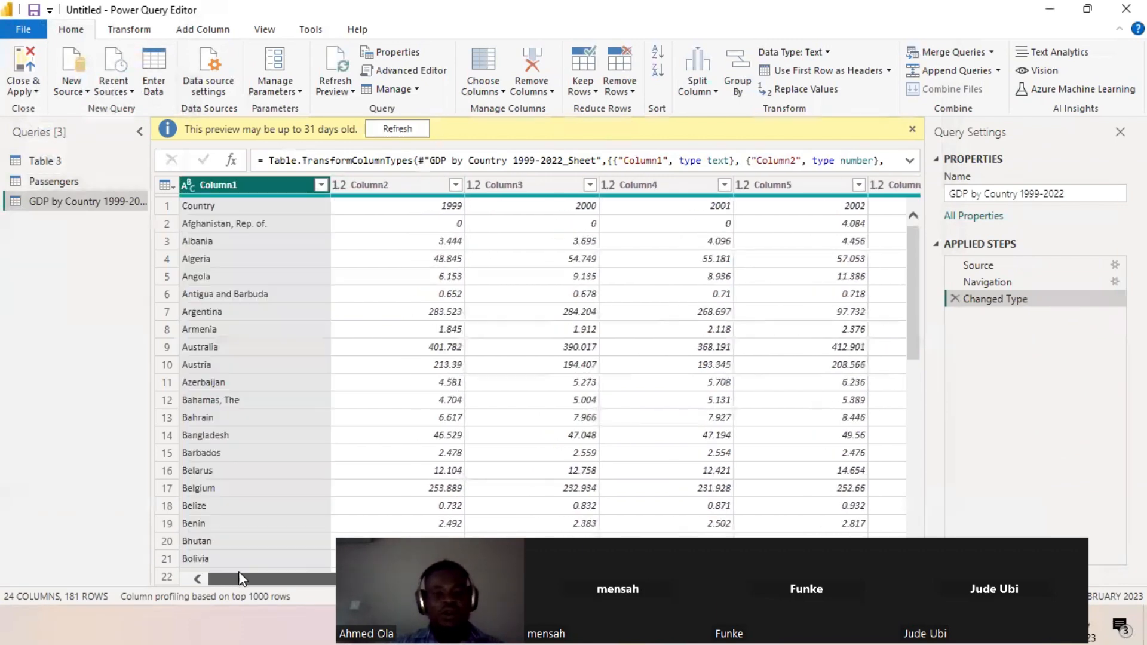
Examine the generic column headers and the first row of the GDP query, dismiss the outdated-preview notice and select Column1
{"action": "left_click", "coordinate": [209, 205]}
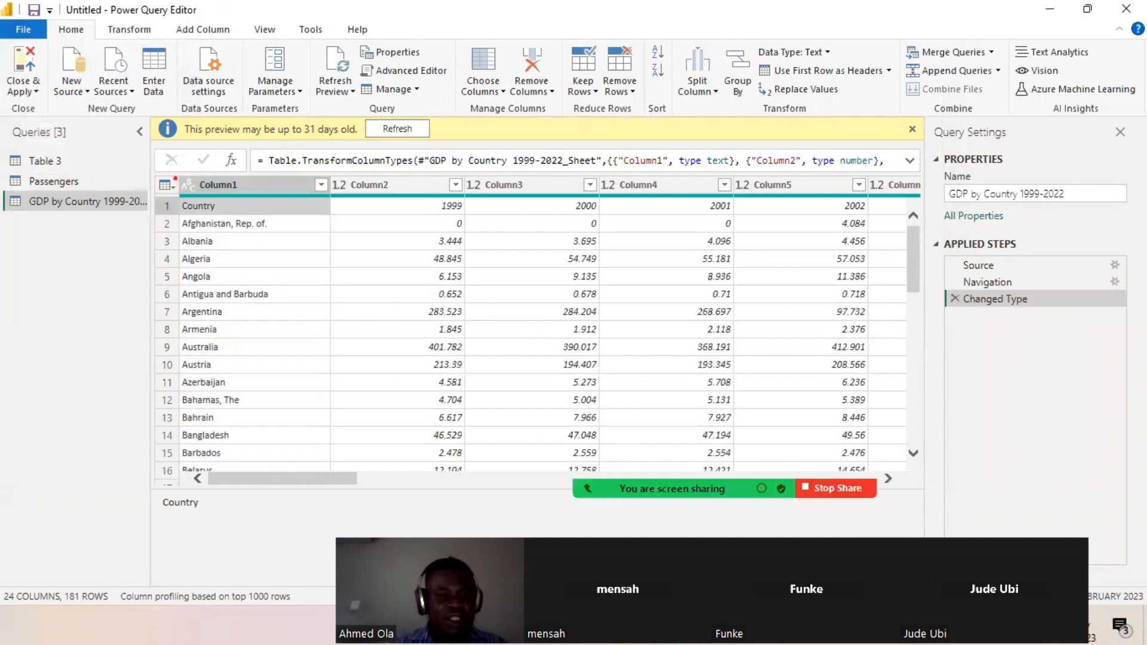
{"action": "mouse_move", "coordinate": [174, 178]}
{"action": "left_mouse_down"}
{"action": "mouse_move", "coordinate": [290, 199]}
{"action": "mouse_move", "coordinate": [935, 199]}
{"action": "left_mouse_up"}
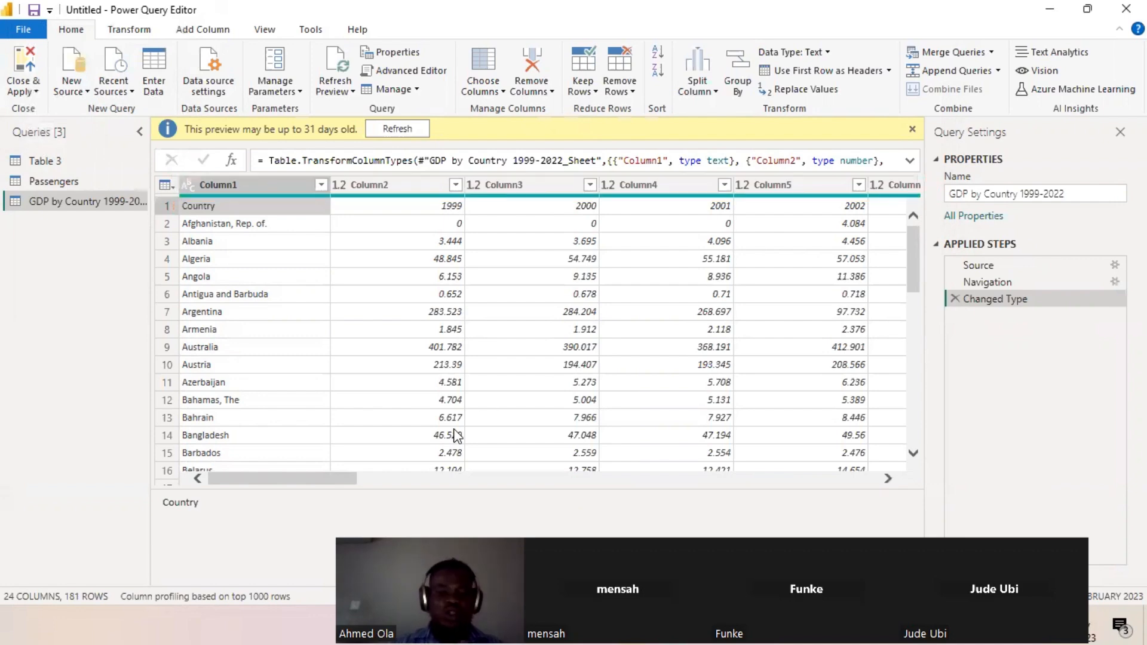
{"action": "left_click_drag", "start_coordinate": [327, 478], "coordinate": [184, 444]}
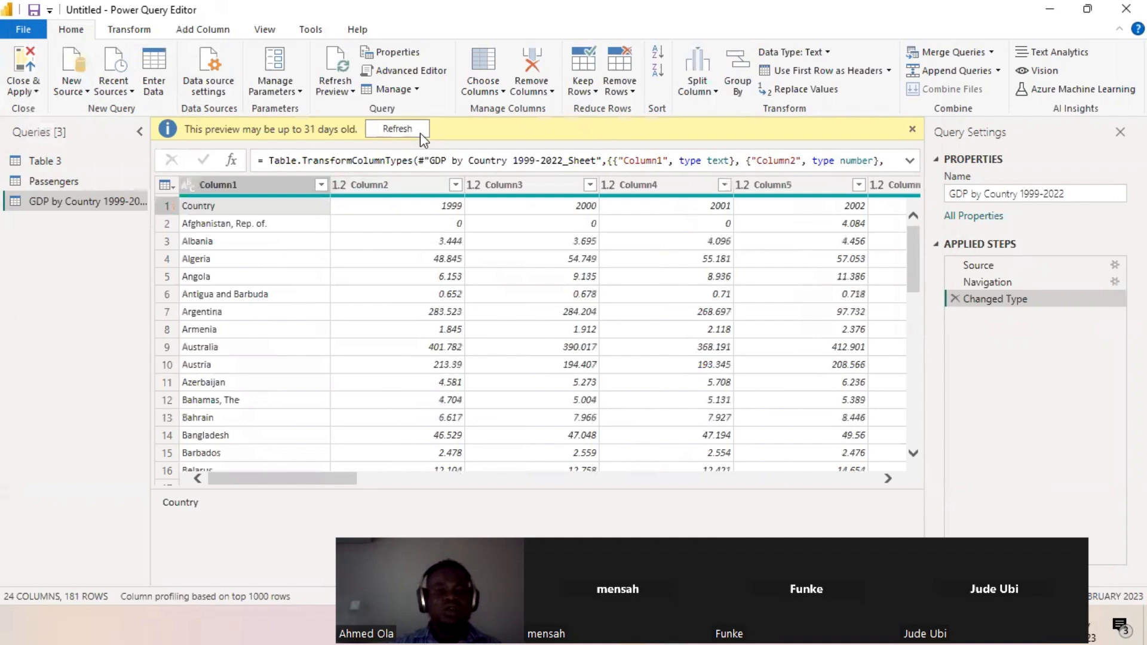
{"action": "left_click", "coordinate": [912, 129]}
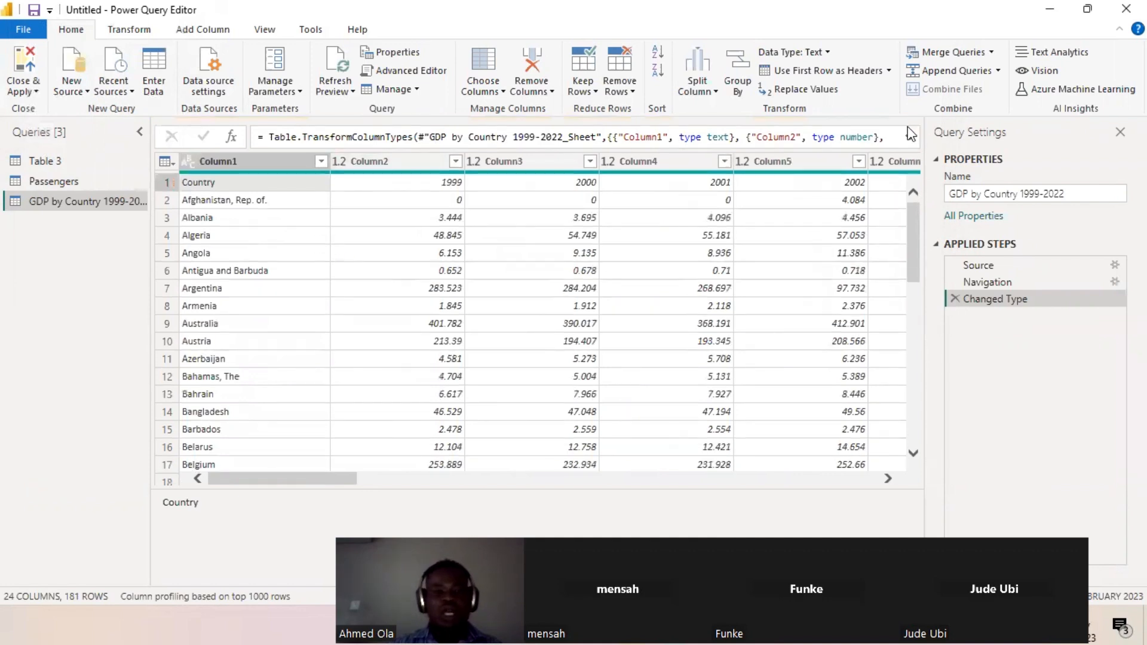
{"action": "left_click", "coordinate": [264, 219]}
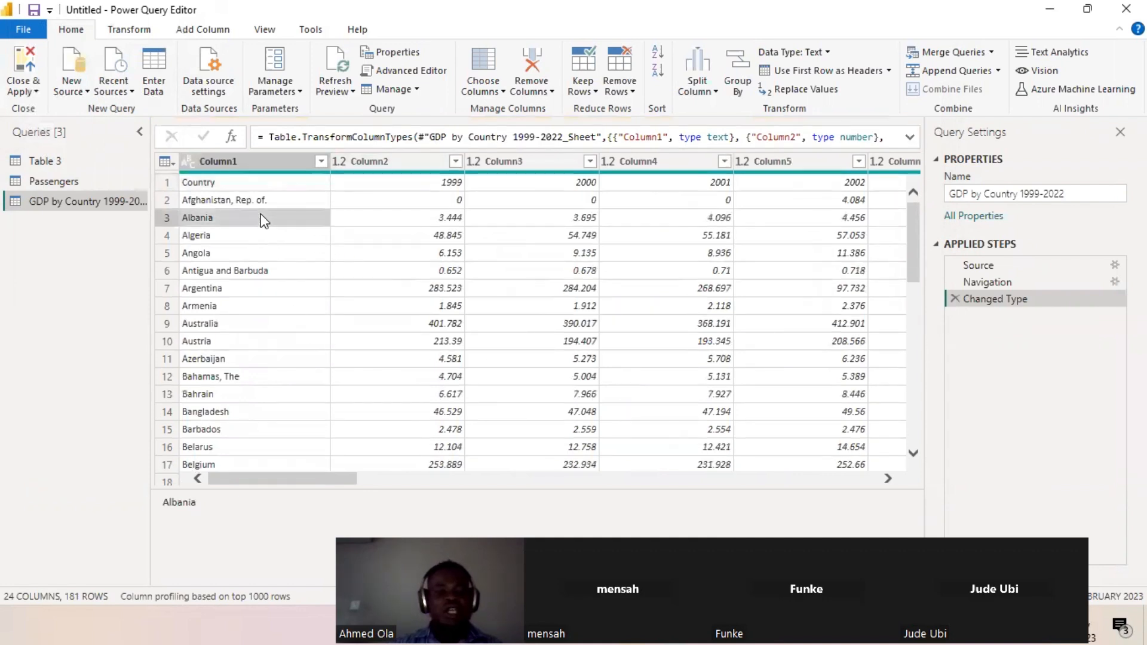
{"action": "left_click", "coordinate": [238, 160]}
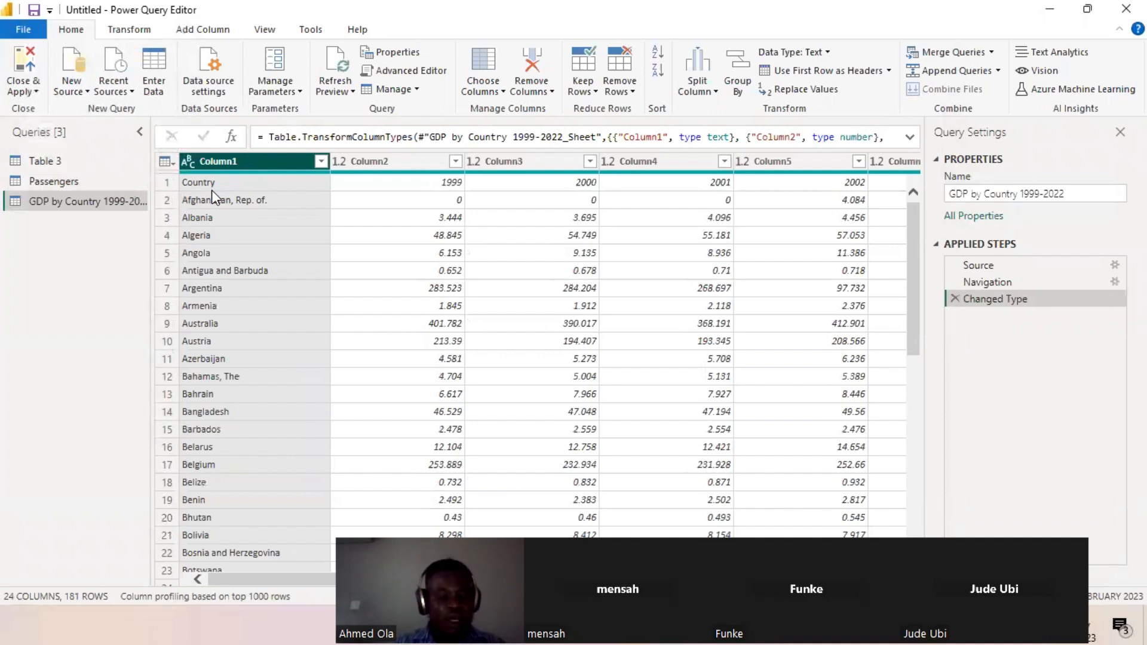
{"action": "mouse_move", "coordinate": [155, 174]}
{"action": "left_mouse_down"}
{"action": "mouse_move", "coordinate": [217, 189]}
{"action": "mouse_move", "coordinate": [904, 190]}
{"action": "left_mouse_up"}
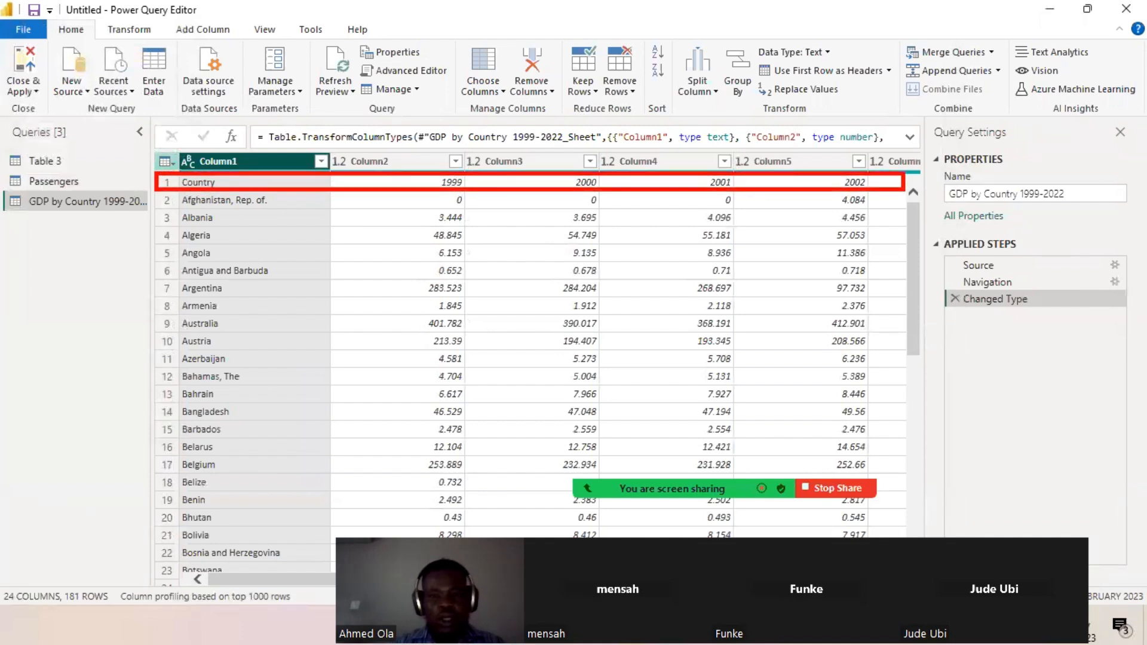
{"action": "left_click_drag", "start_coordinate": [567, 186], "coordinate": [436, 157]}
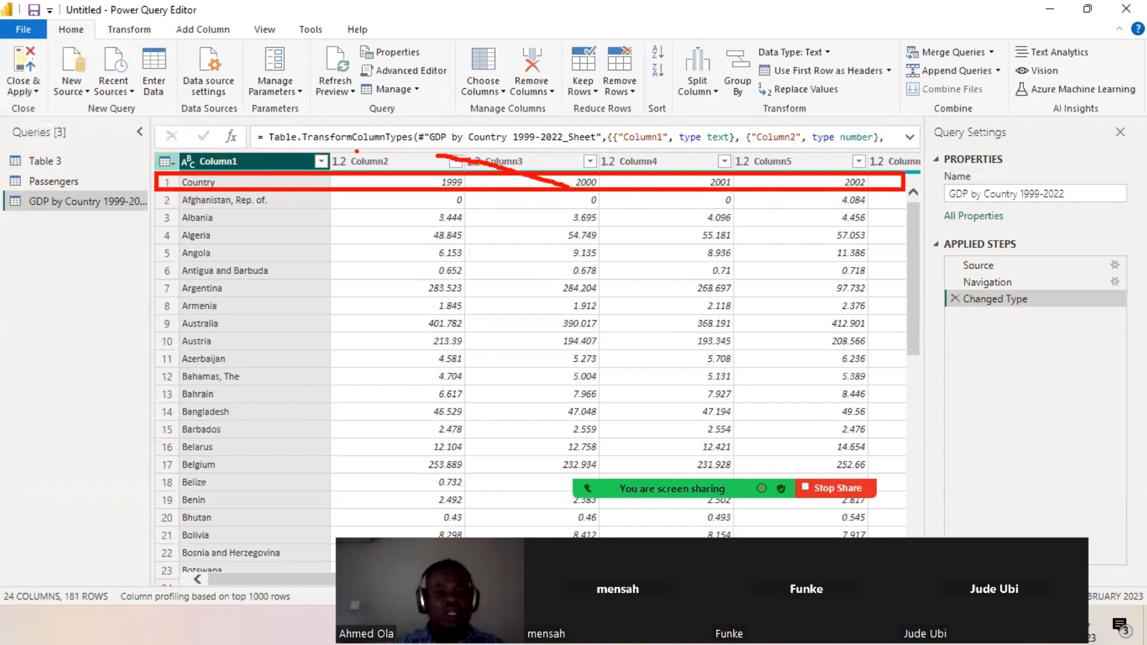
{"action": "mouse_move", "coordinate": [236, 152]}
{"action": "left_mouse_down"}
{"action": "mouse_move", "coordinate": [237, 162]}
{"action": "mouse_move", "coordinate": [592, 161]}
{"action": "mouse_move", "coordinate": [531, 156]}
{"action": "left_mouse_up"}
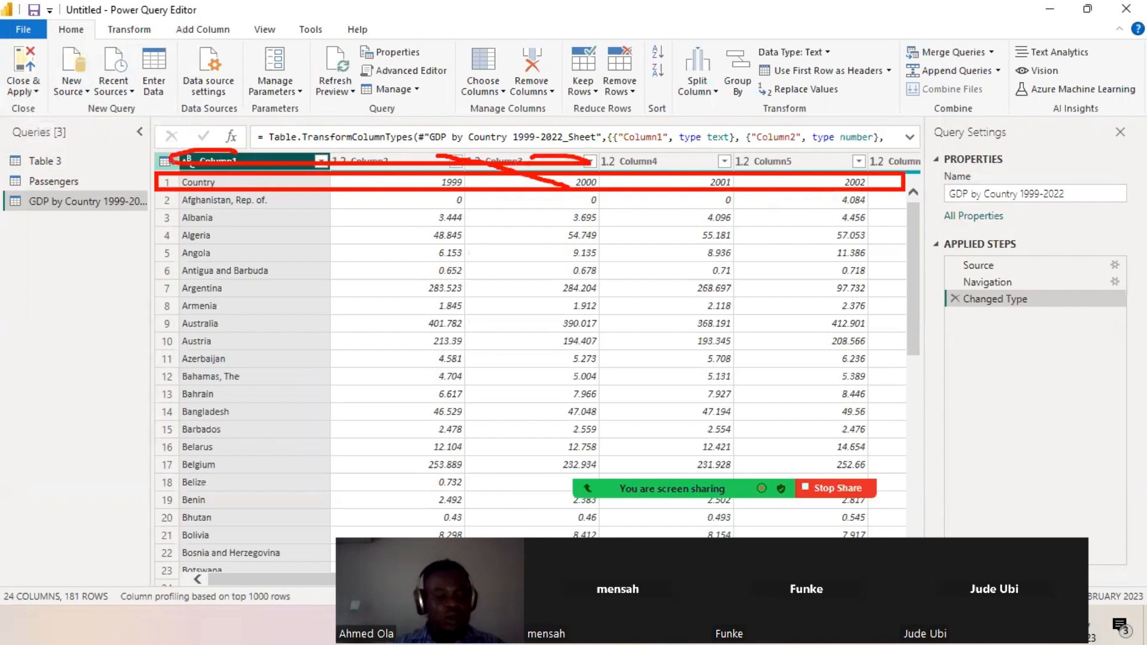
{"action": "key", "text": "Escape"}
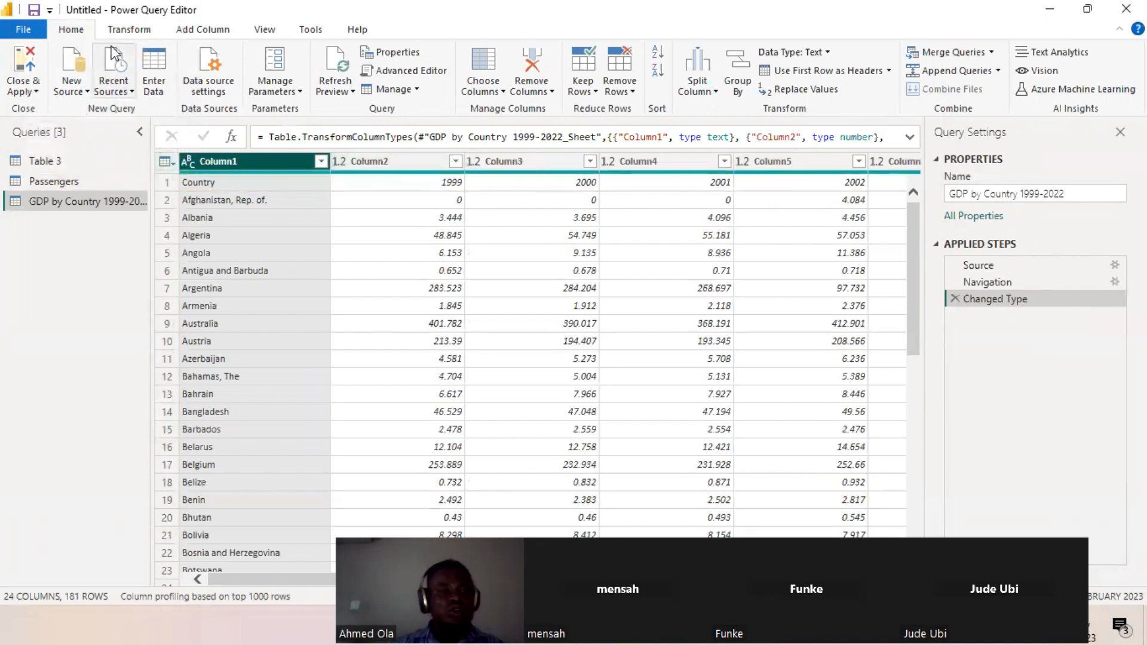
Promote the first row of the GDP by Country query to column headers
{"action": "left_click", "coordinate": [130, 31]}
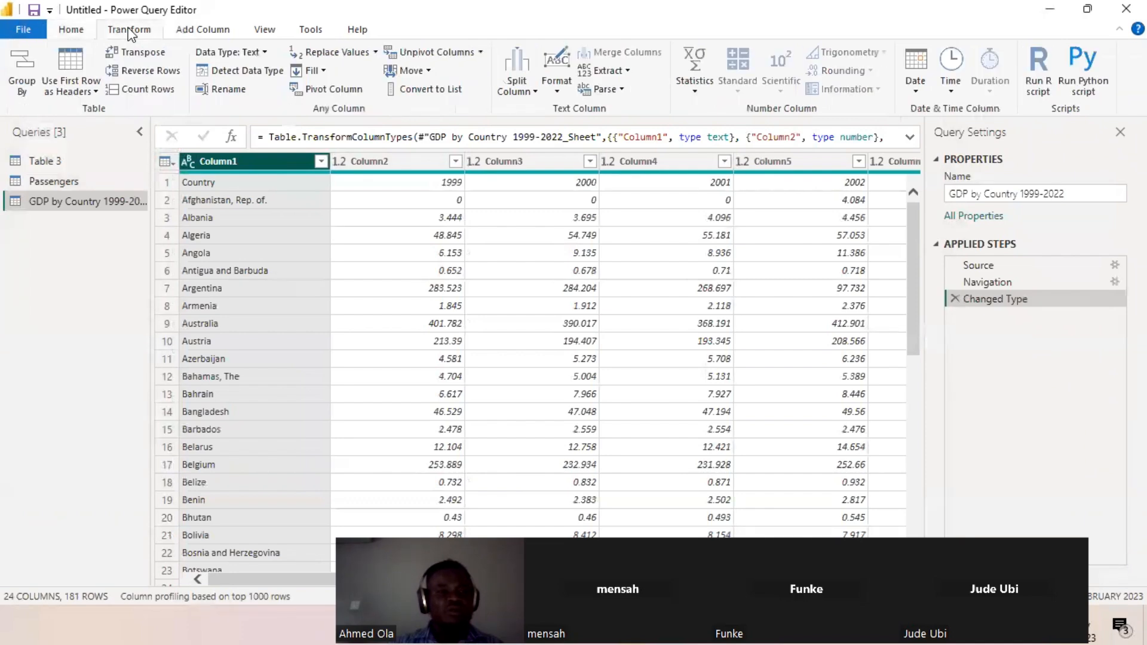
{"action": "left_click", "coordinate": [88, 94]}
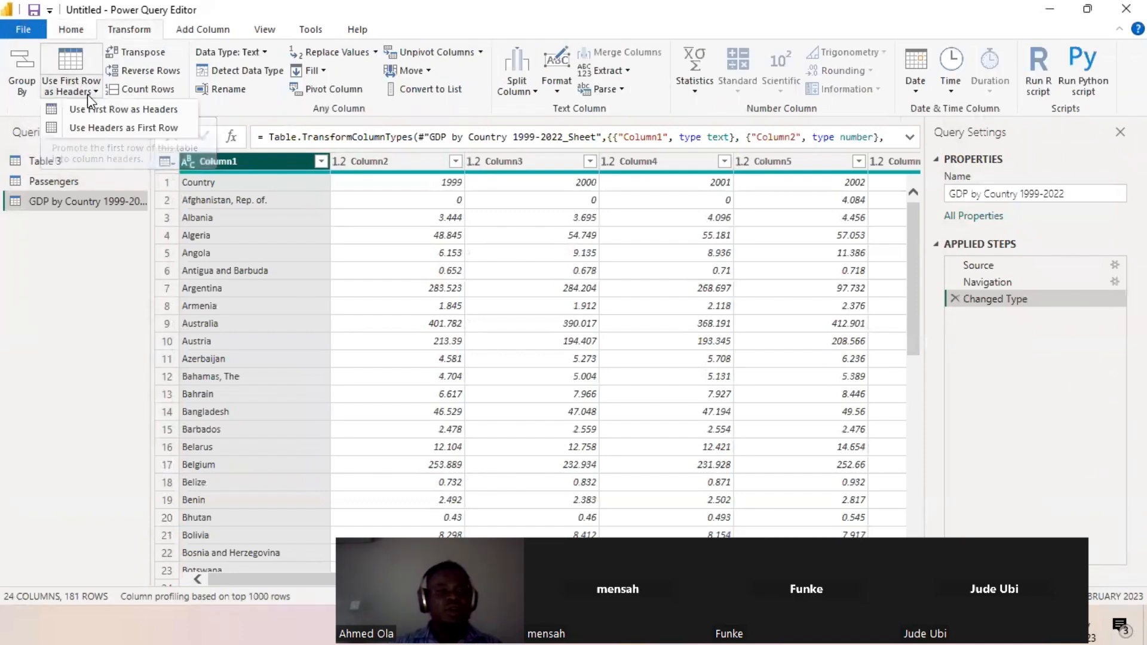
{"action": "left_click", "coordinate": [136, 111]}
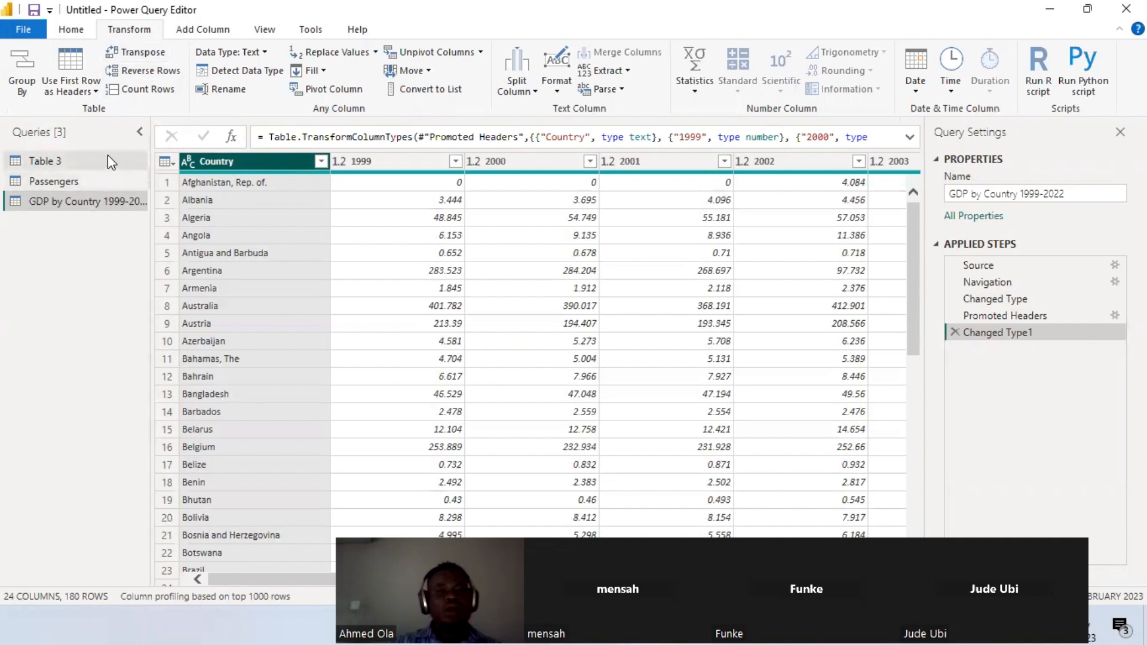
Unpivot all columns other than Country in the GDP query
{"action": "left_click", "coordinate": [483, 52]}
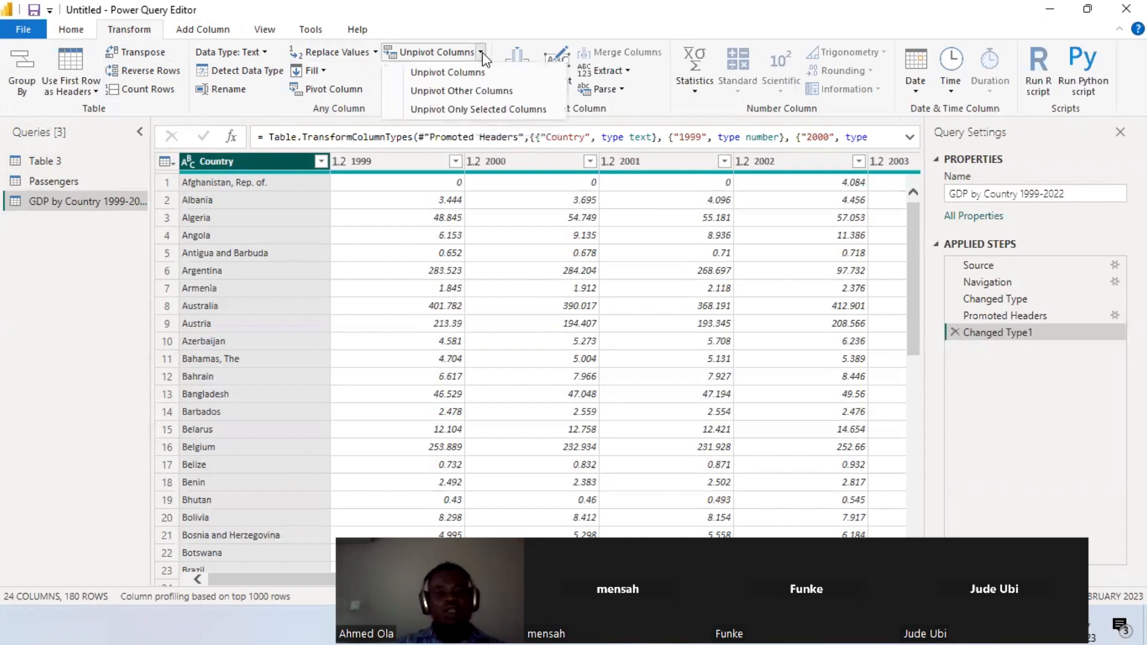
{"action": "left_click", "coordinate": [396, 228]}
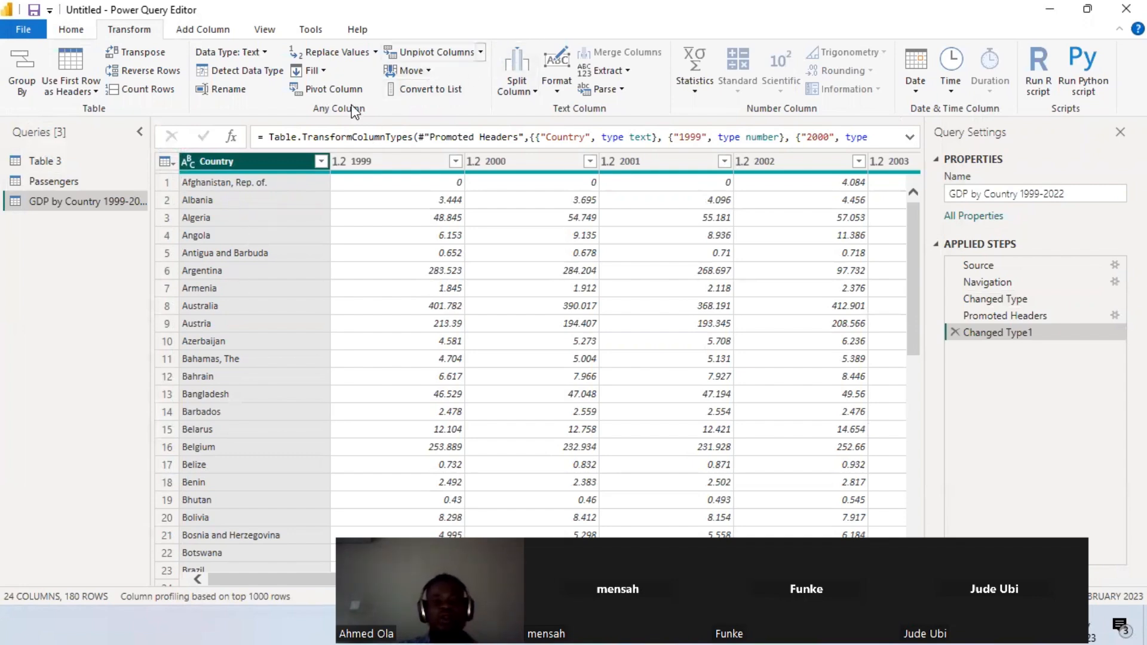
{"action": "left_click", "coordinate": [481, 54]}
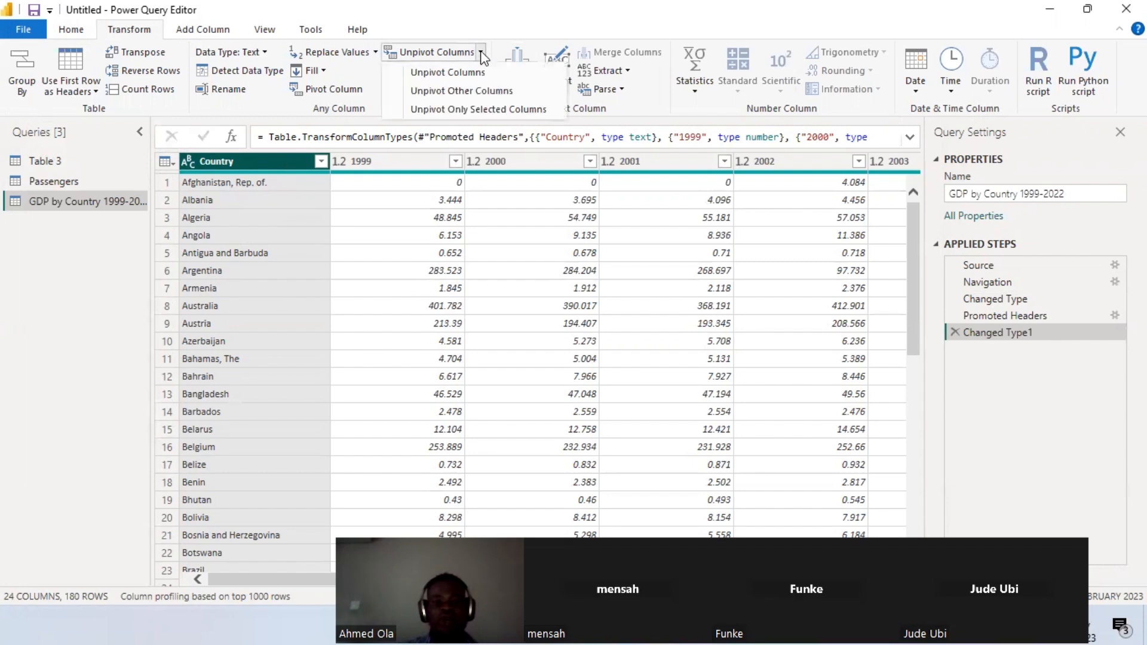
{"action": "left_click", "coordinate": [491, 93]}
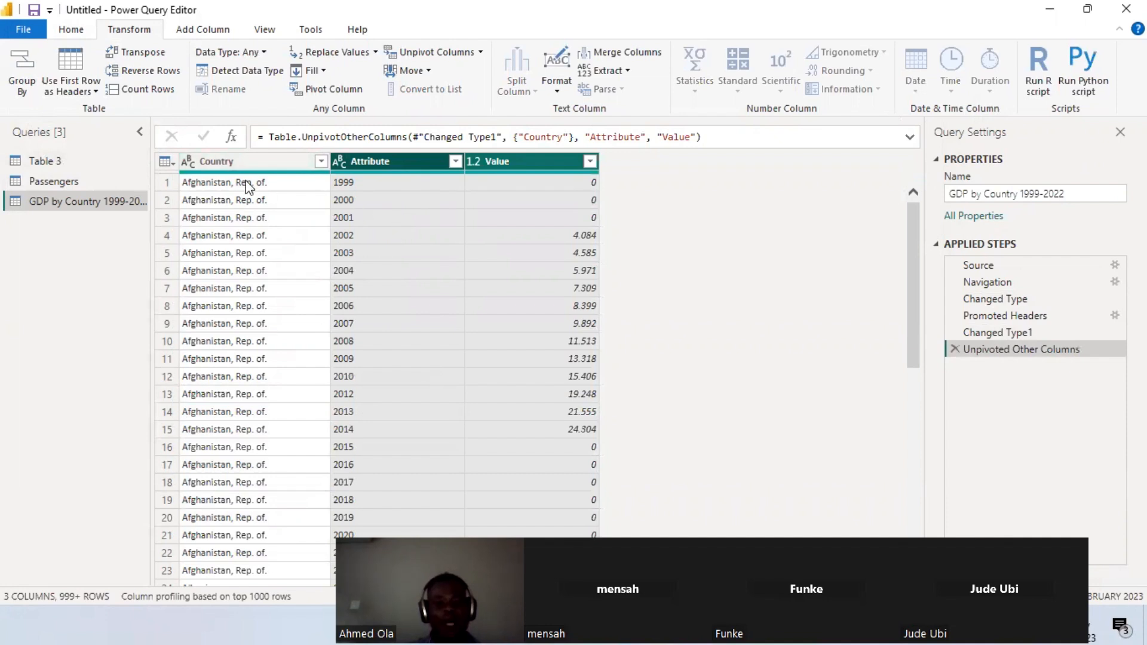
Rename the unpivoted Attribute column to Year
{"action": "left_click", "coordinate": [247, 162]}
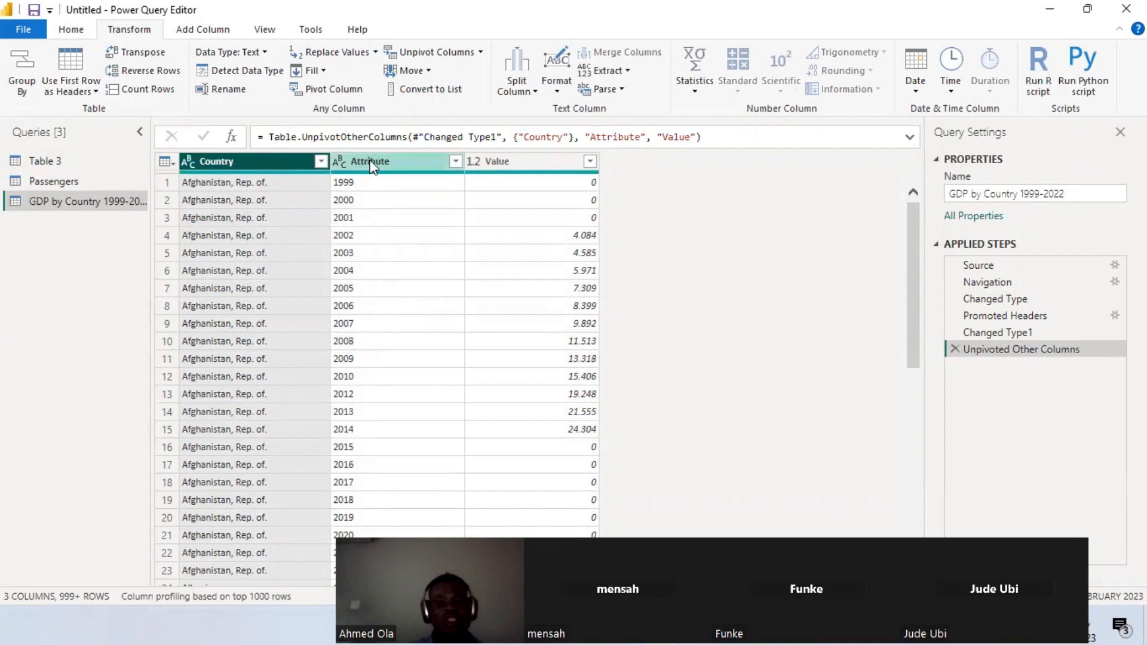
{"action": "scroll", "coordinate": [543, 257], "scroll_direction": "down", "scroll_amount": 2}
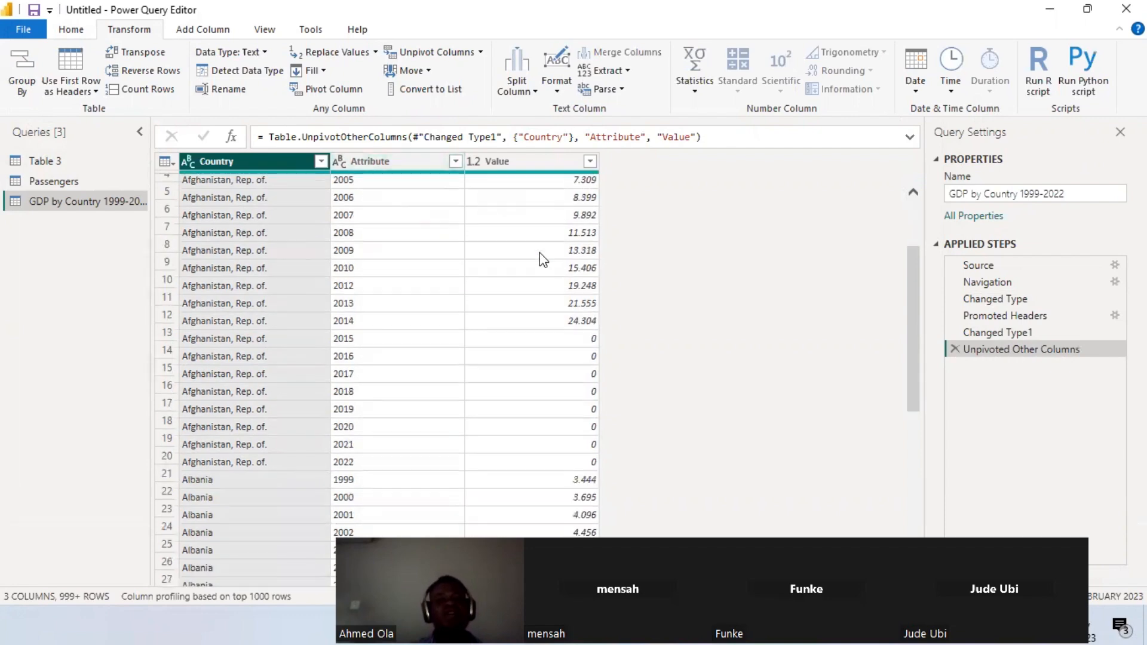
{"action": "scroll", "coordinate": [543, 259], "scroll_direction": "down", "scroll_amount": 4}
{"action": "scroll", "coordinate": [540, 259], "scroll_direction": "up", "scroll_amount": 5}
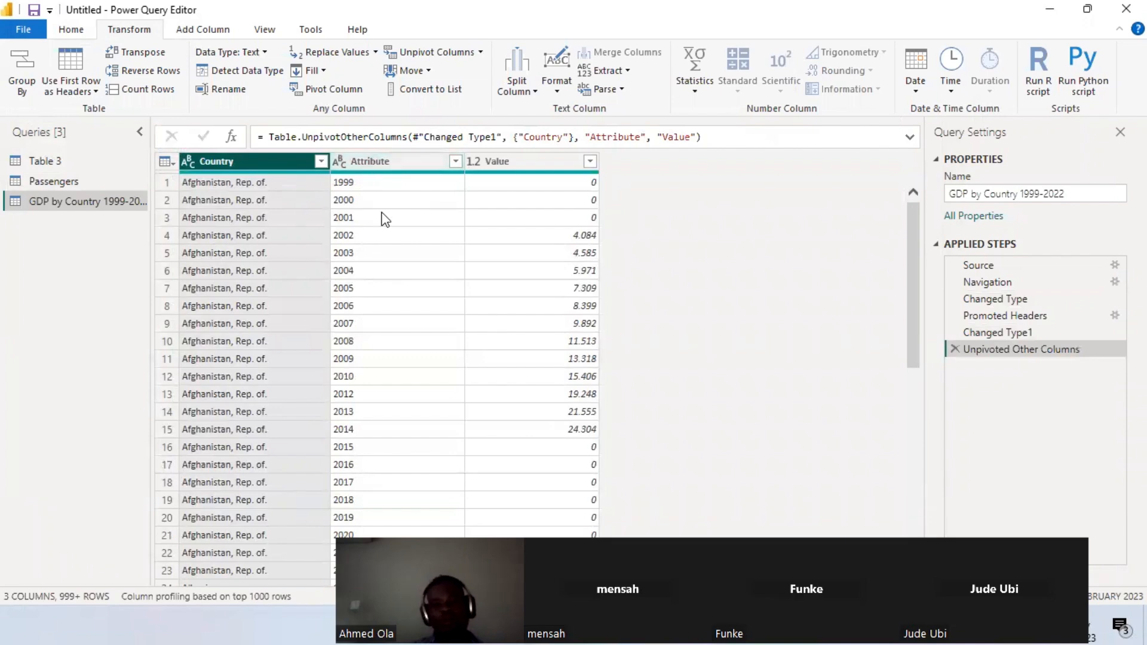
{"action": "double_click", "coordinate": [382, 159]}
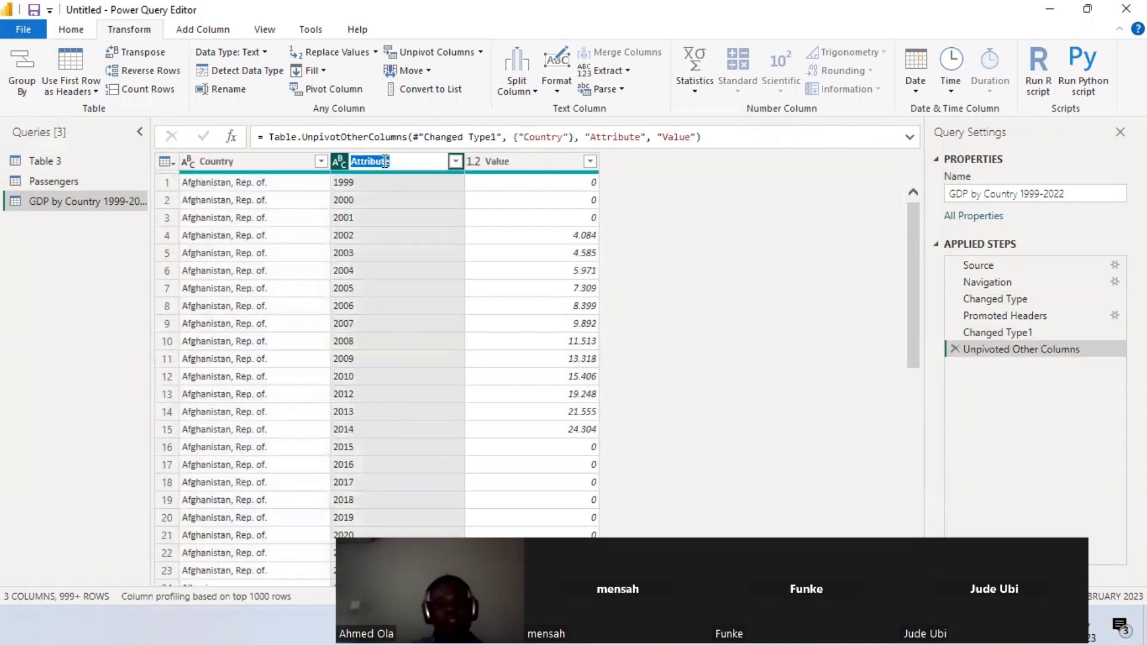
{"action": "type", "text": "Year"}
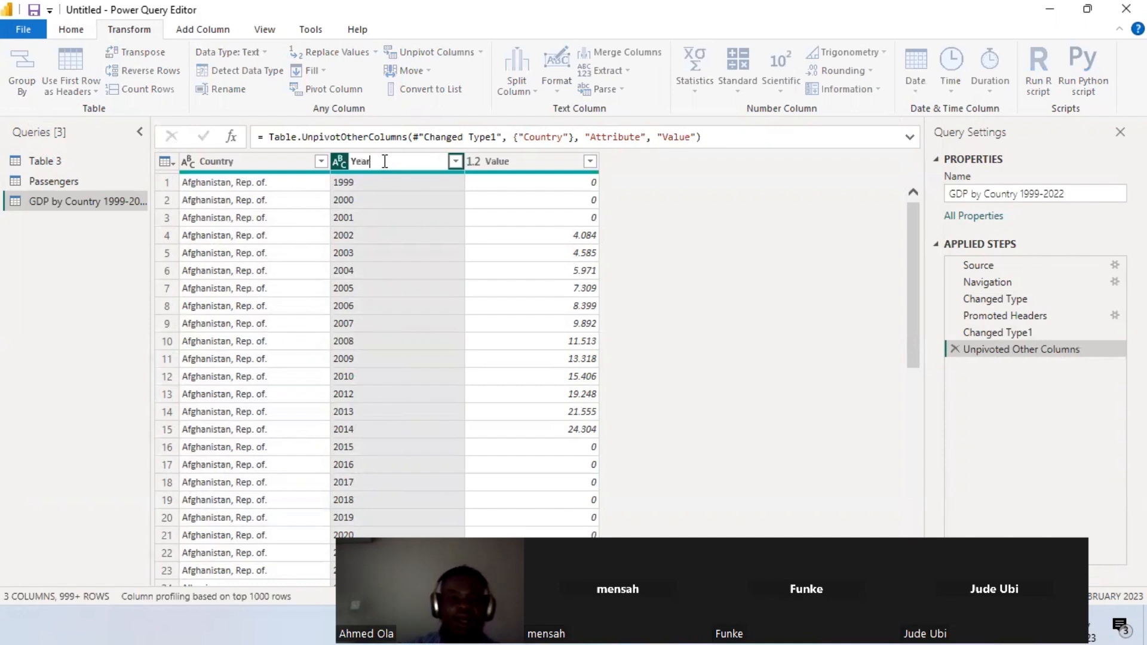
{"action": "left_click", "coordinate": [506, 166]}
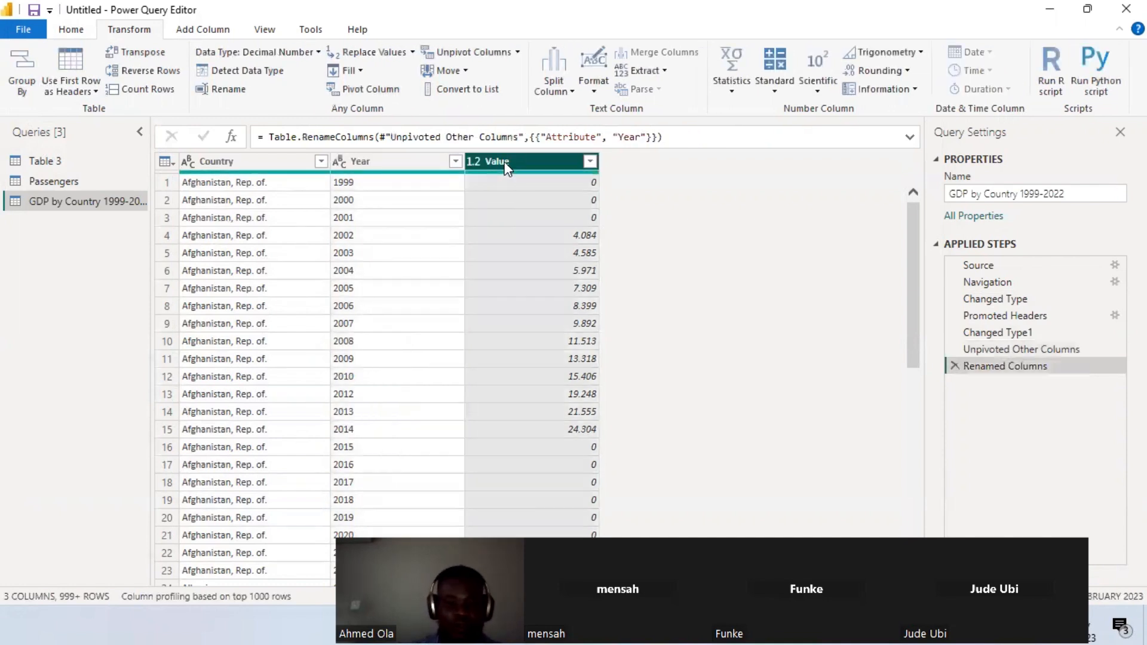
Rename the Value column to GDP Values, closing the file window that interrupts the edit
{"action": "double_click", "coordinate": [506, 162]}
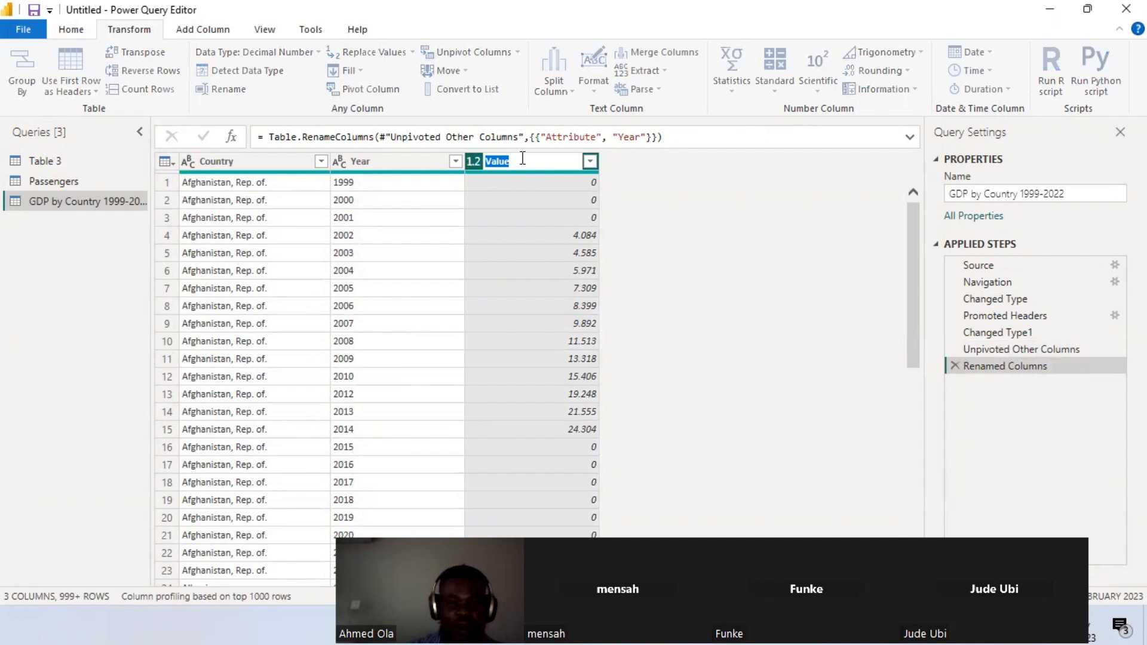
{"action": "left_click", "coordinate": [523, 159]}
{"action": "type", "text": "d"}
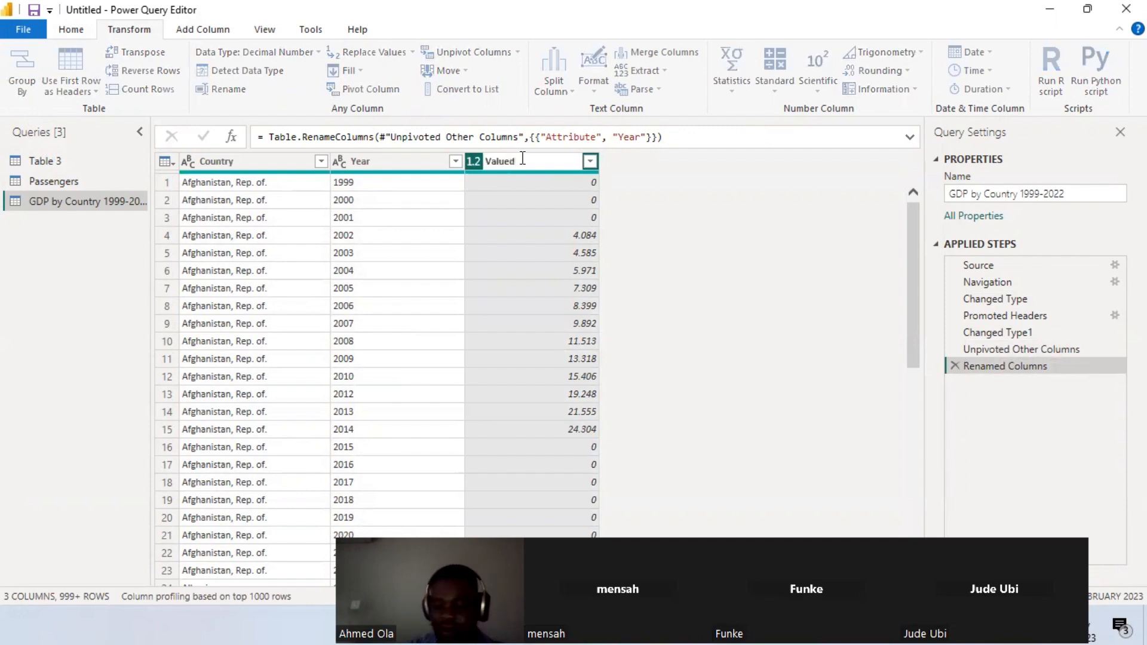
{"action": "key", "text": "BackSpace"}
{"action": "type", "text": "s"}
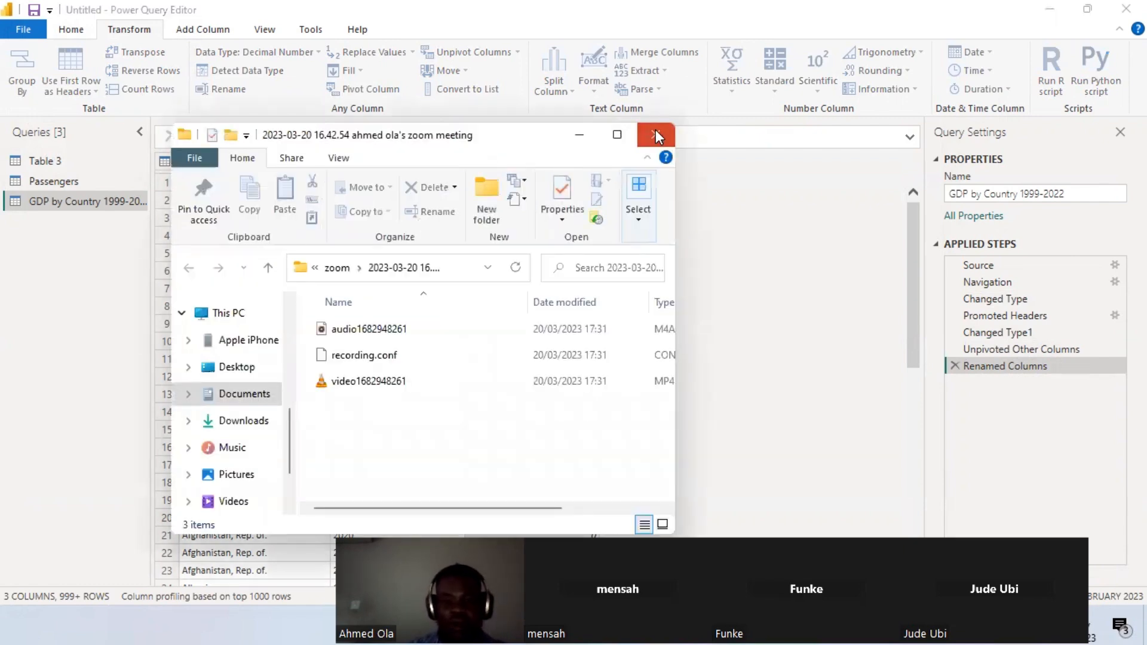
{"action": "left_click", "coordinate": [657, 137]}
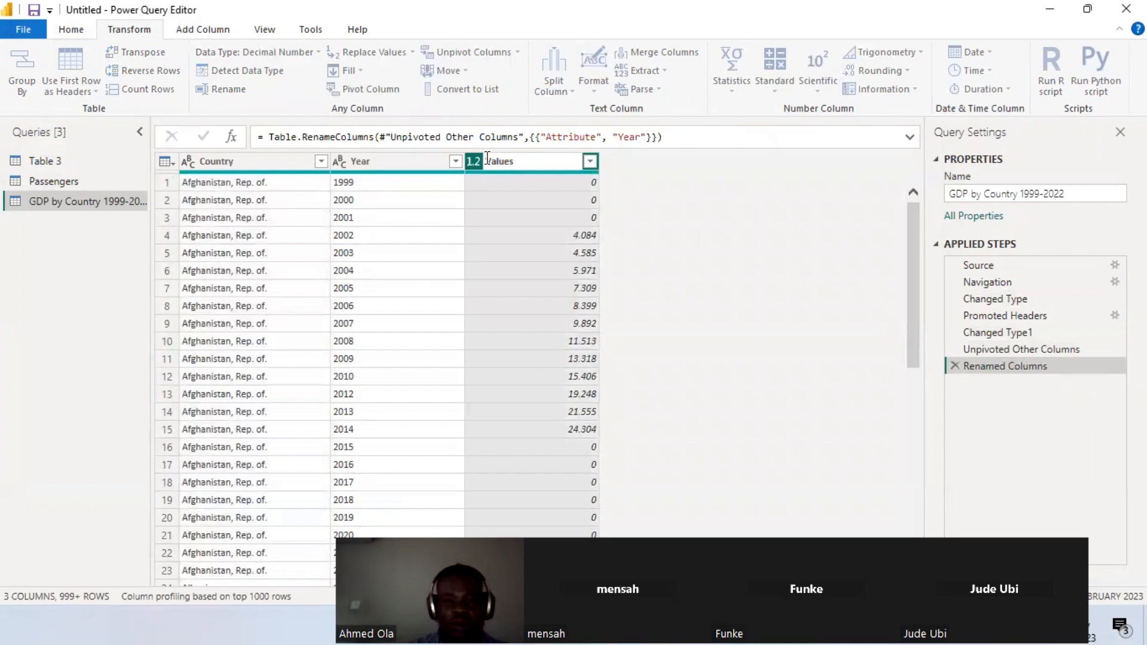
{"action": "type", "text": "GDP"}
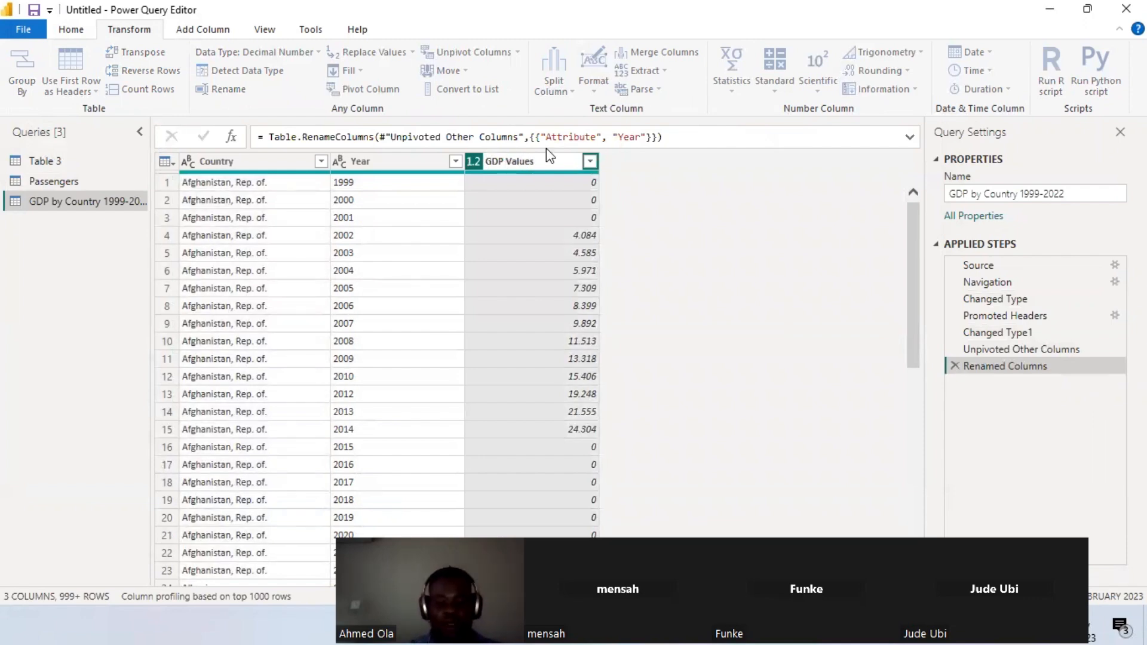
{"action": "key", "text": "Return"}
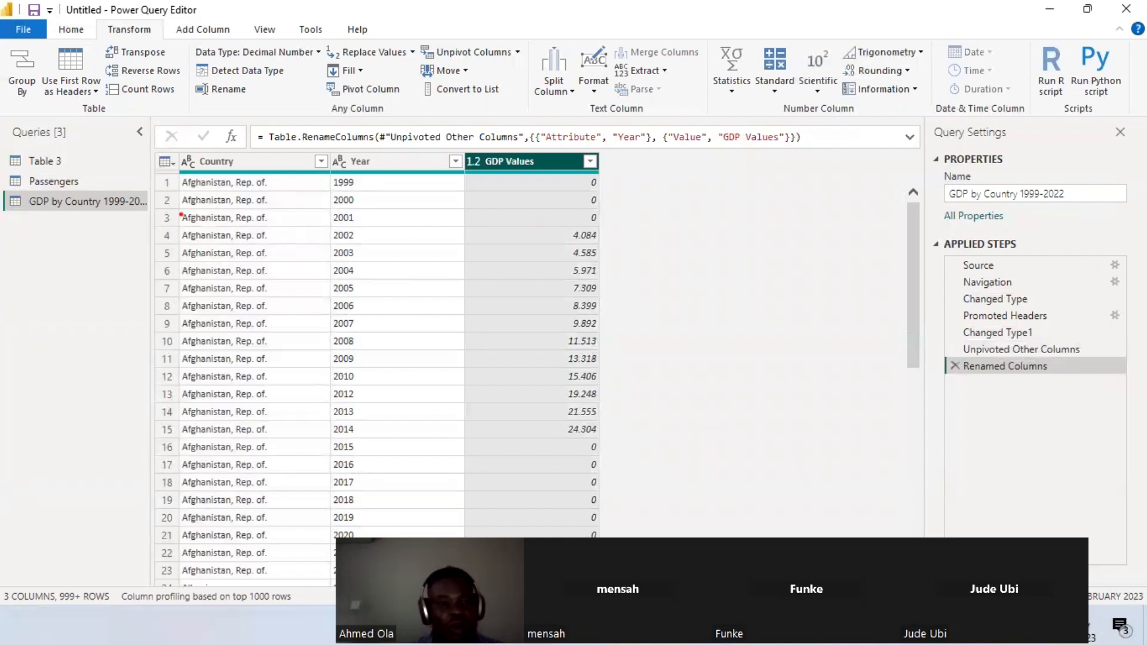
{"action": "mouse_move", "coordinate": [138, 152]}
{"action": "left_mouse_down"}
{"action": "mouse_move", "coordinate": [157, 519]}
{"action": "mouse_move", "coordinate": [757, 494]}
{"action": "left_mouse_up"}
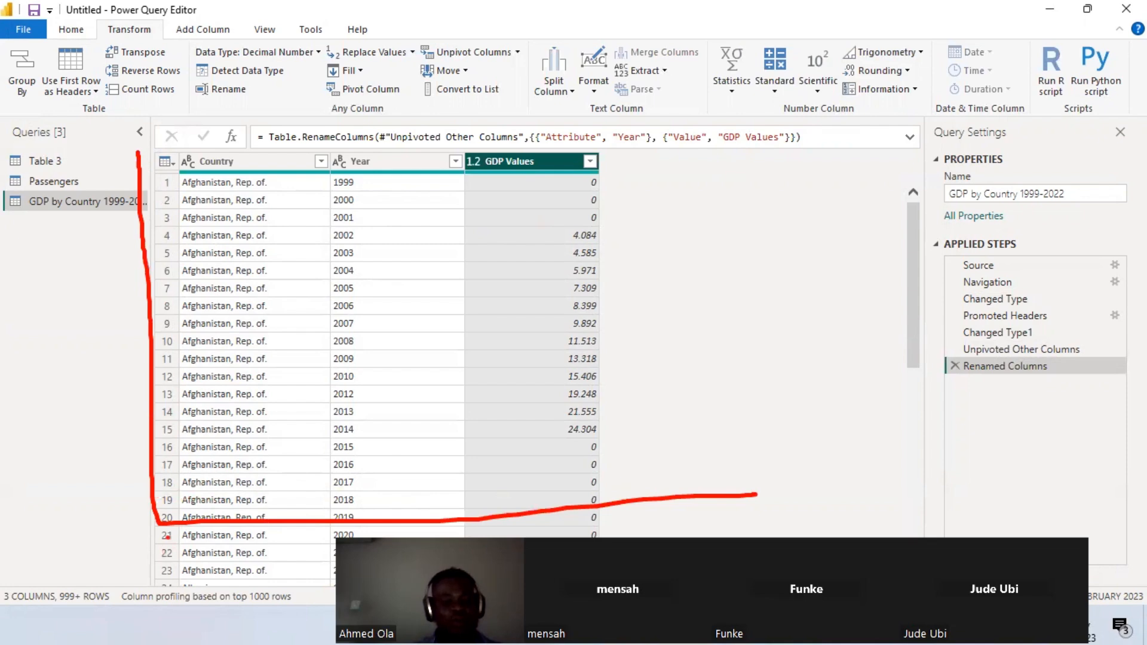
{"action": "mouse_move", "coordinate": [166, 540]}
{"action": "left_mouse_down"}
{"action": "mouse_move", "coordinate": [179, 543]}
{"action": "mouse_move", "coordinate": [171, 561]}
{"action": "mouse_move", "coordinate": [216, 526]}
{"action": "mouse_move", "coordinate": [259, 584]}
{"action": "mouse_move", "coordinate": [334, 569]}
{"action": "left_mouse_up"}
{"action": "mouse_move", "coordinate": [756, 526]}
{"action": "left_mouse_down"}
{"action": "mouse_move", "coordinate": [854, 535]}
{"action": "mouse_move", "coordinate": [894, 499]}
{"action": "mouse_move", "coordinate": [1025, 521]}
{"action": "left_mouse_up"}
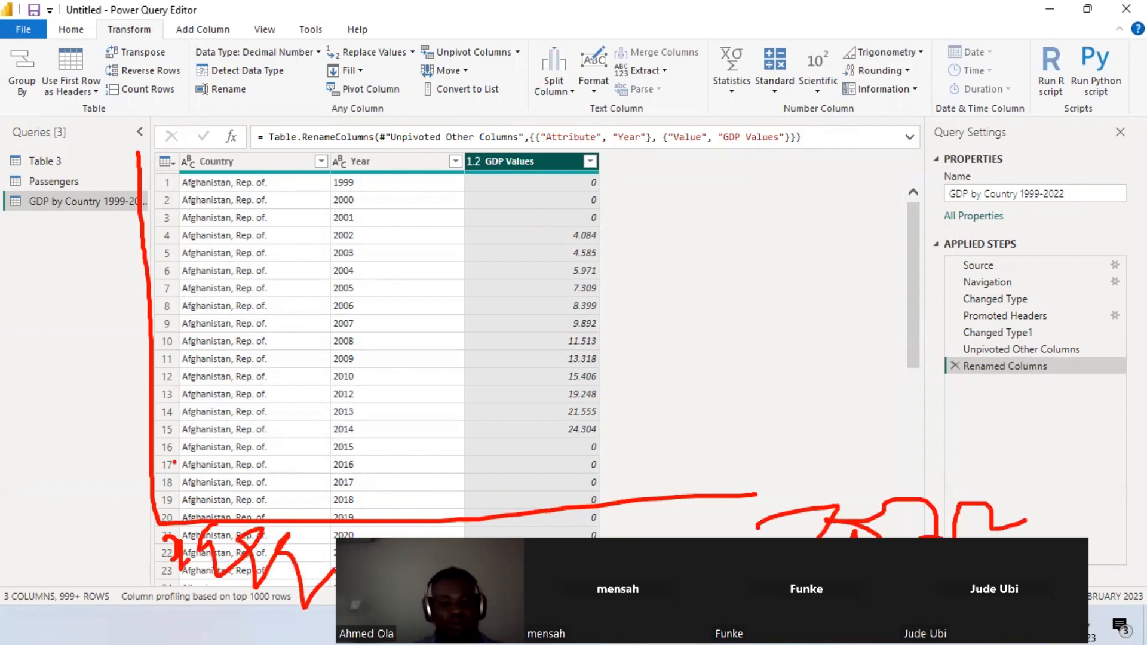
{"action": "mouse_move", "coordinate": [169, 470]}
{"action": "left_mouse_down"}
{"action": "mouse_move", "coordinate": [187, 424]}
{"action": "mouse_move", "coordinate": [289, 406]}
{"action": "mouse_move", "coordinate": [400, 410]}
{"action": "mouse_move", "coordinate": [474, 326]}
{"action": "mouse_move", "coordinate": [541, 340]}
{"action": "mouse_move", "coordinate": [632, 330]}
{"action": "mouse_move", "coordinate": [693, 234]}
{"action": "mouse_move", "coordinate": [833, 184]}
{"action": "left_mouse_up"}
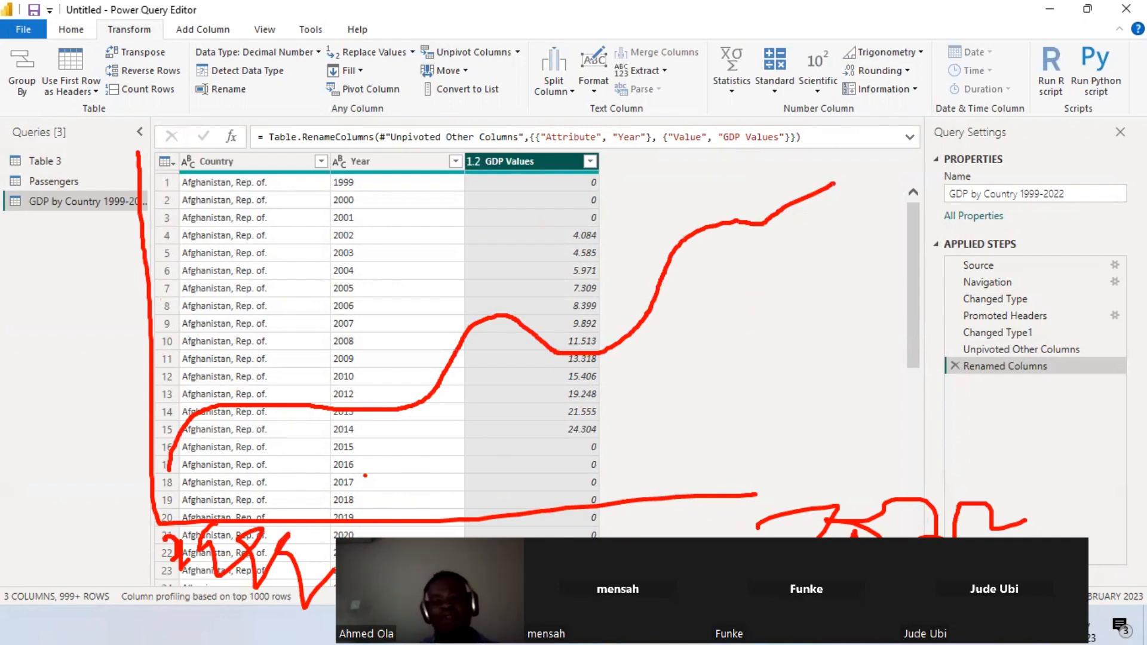
{"action": "mouse_move", "coordinate": [322, 501]}
{"action": "left_mouse_down"}
{"action": "mouse_move", "coordinate": [423, 472]}
{"action": "mouse_move", "coordinate": [677, 330]}
{"action": "left_mouse_up"}
{"action": "left_click_drag", "start_coordinate": [246, 333], "coordinate": [680, 346]}
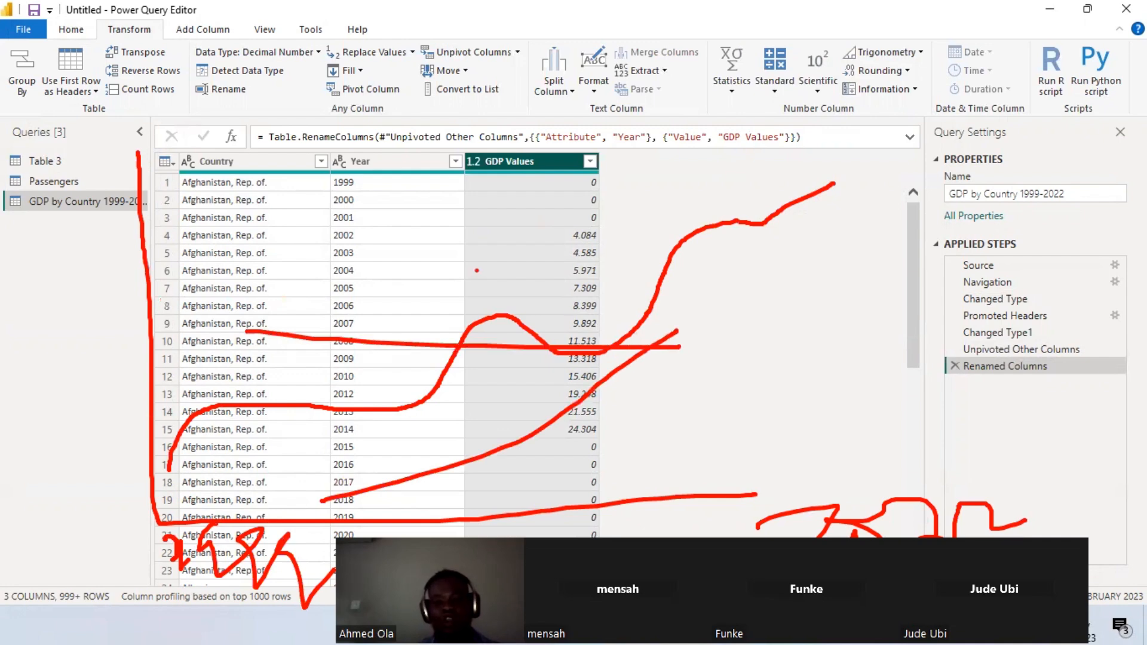
{"action": "left_click_drag", "start_coordinate": [476, 270], "coordinate": [676, 256]}
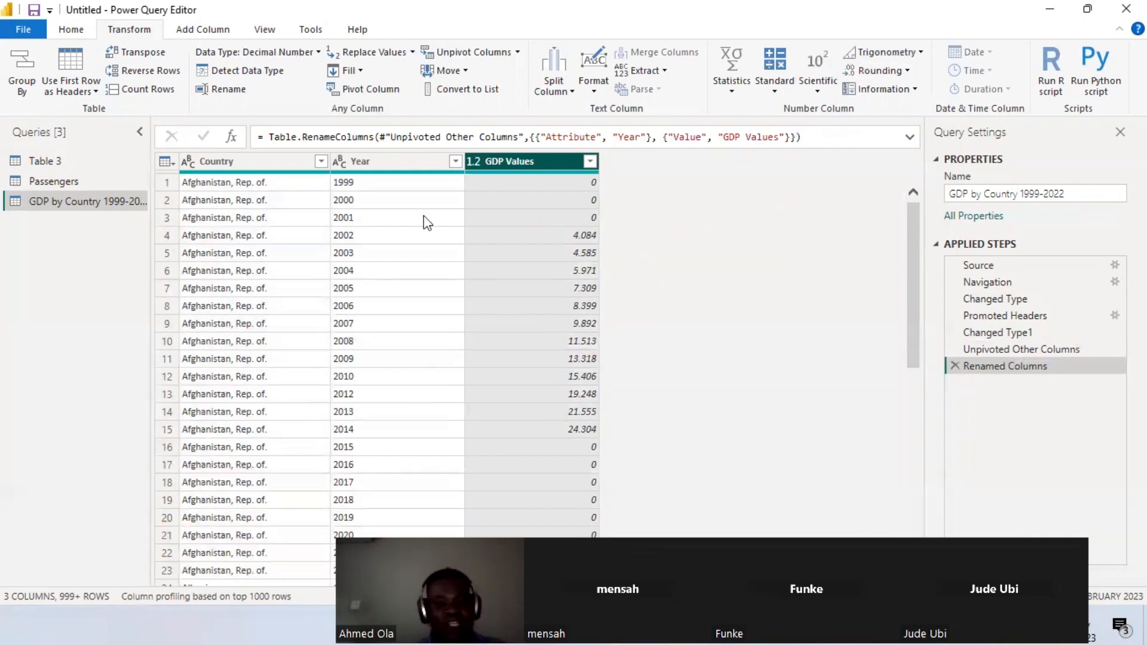
{"action": "left_click", "coordinate": [311, 163]}
{"action": "left_click", "coordinate": [340, 162]}
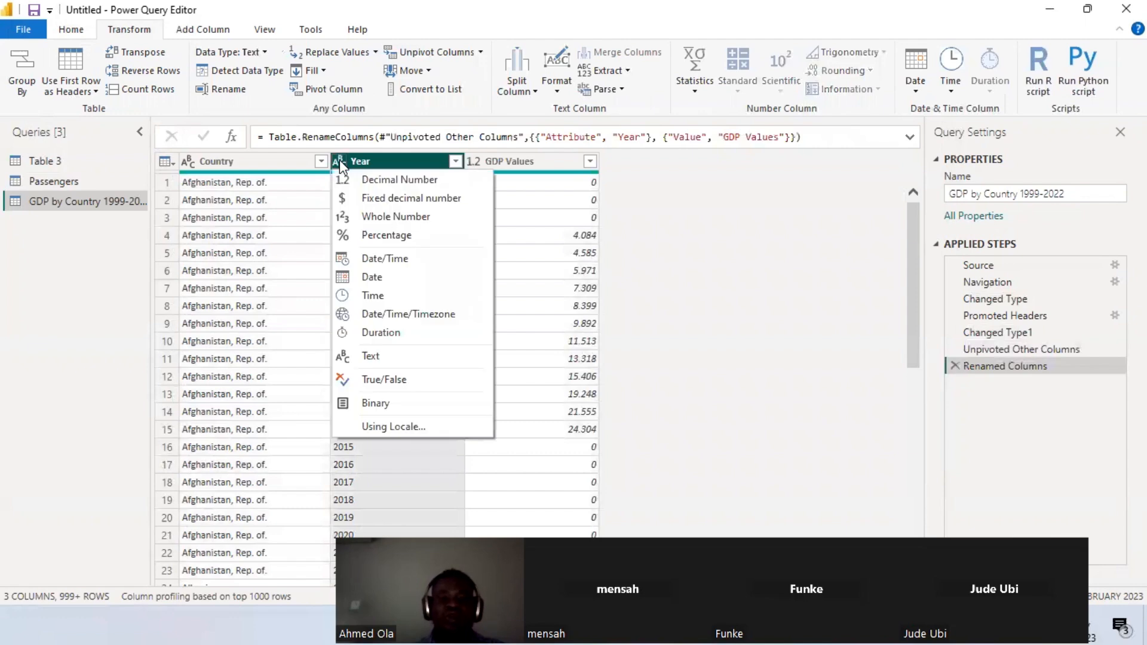
{"action": "left_click", "coordinate": [651, 214]}
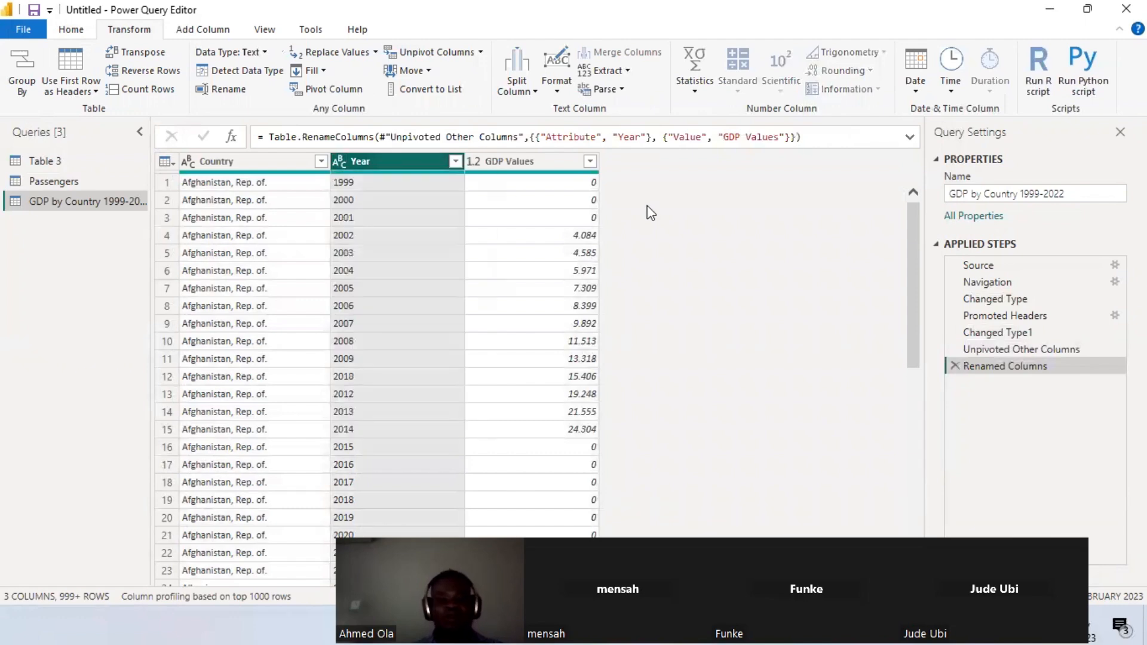
{"action": "left_click", "coordinate": [518, 161]}
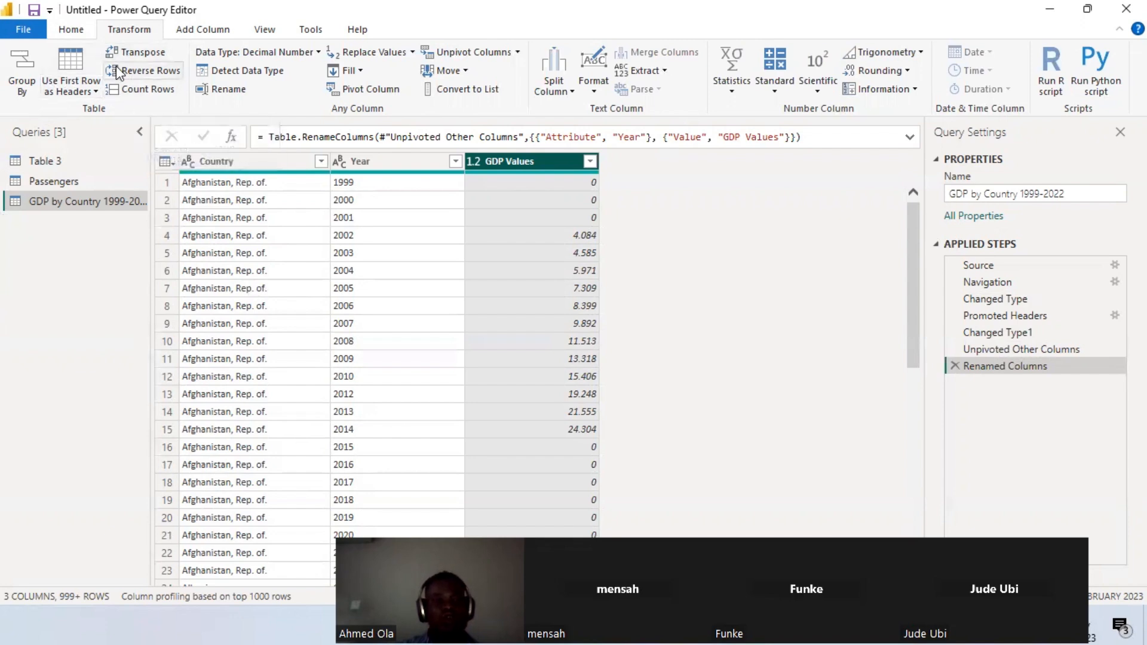
Reverse the row order of the Passengers query
{"action": "left_click", "coordinate": [79, 179]}
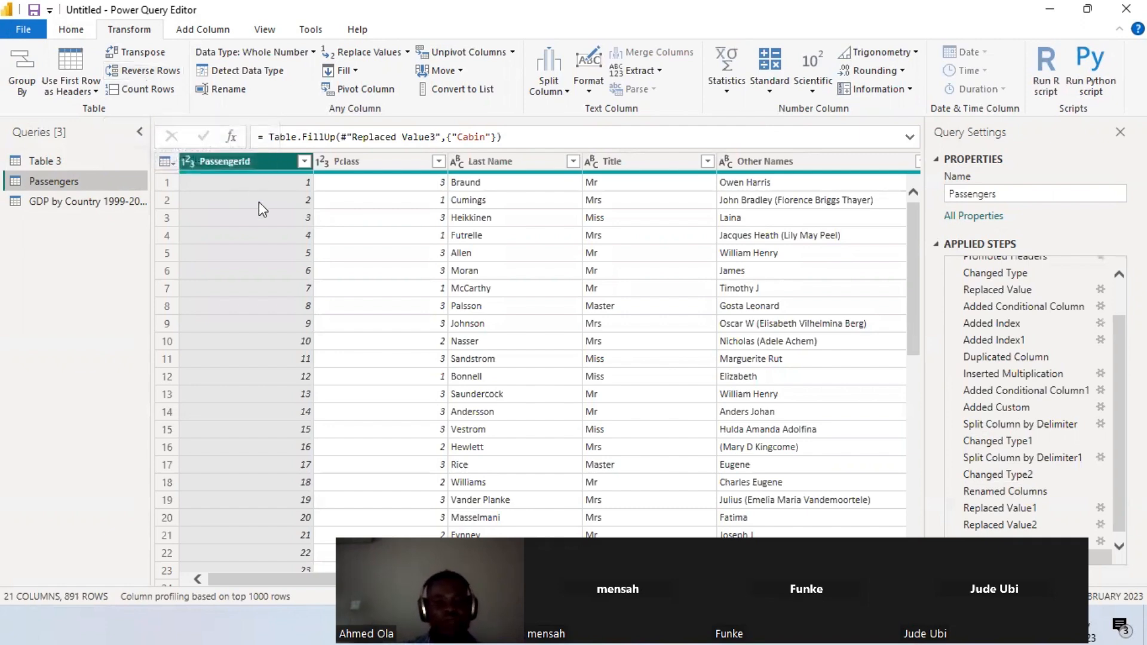
{"action": "left_click", "coordinate": [135, 71]}
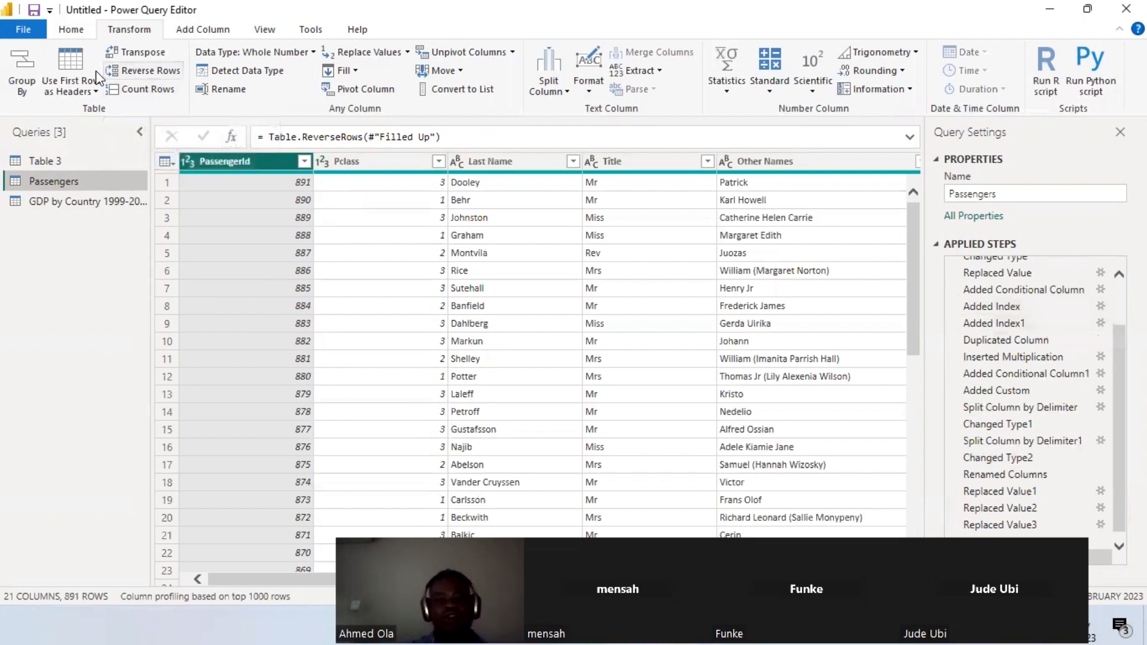
Count the rows of the Passengers query and delete the resulting count step from its applied steps
{"action": "left_click", "coordinate": [132, 93]}
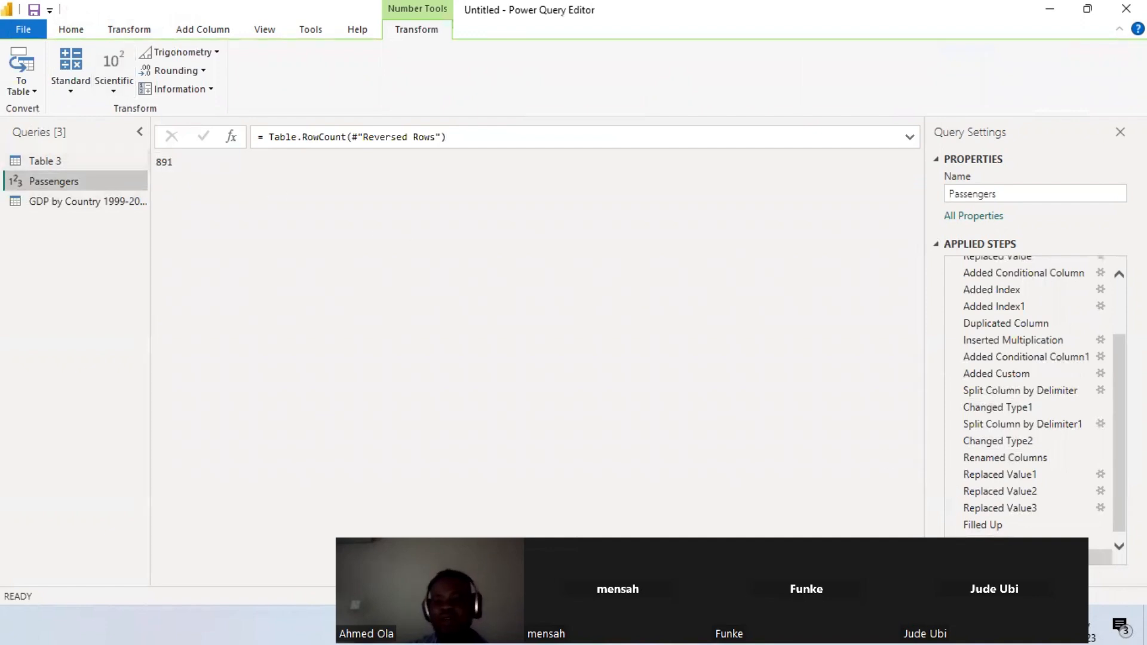
{"action": "left_click", "coordinate": [954, 558]}
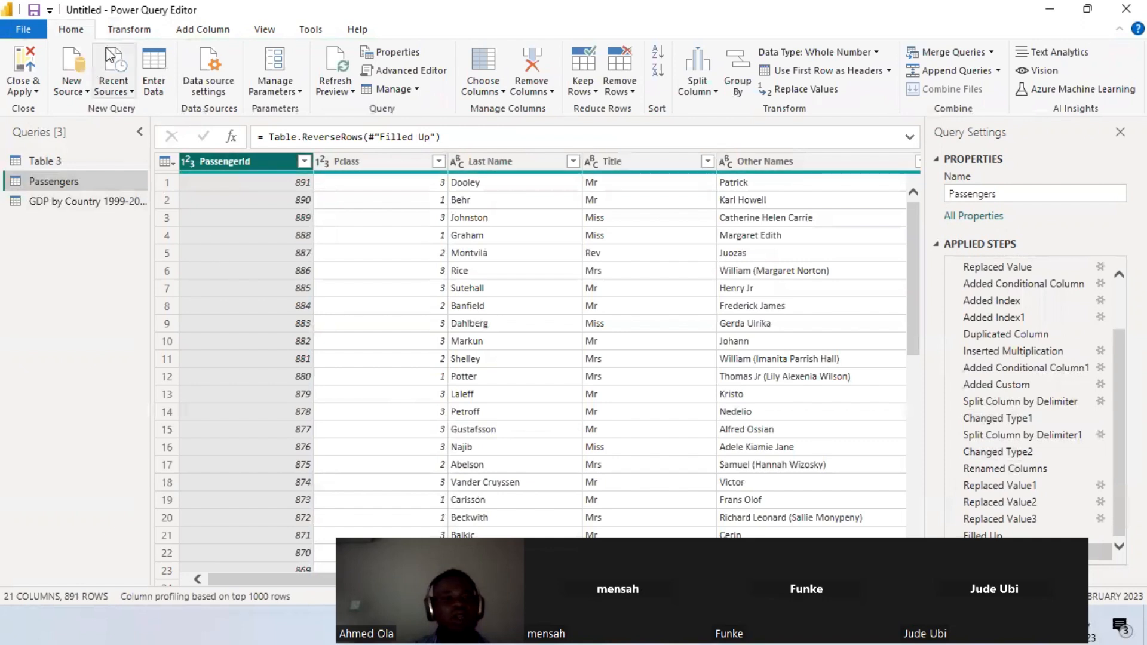
Turn on the column profile and examine it for the Surv_Died column of the Passengers query
{"action": "left_click", "coordinate": [149, 33]}
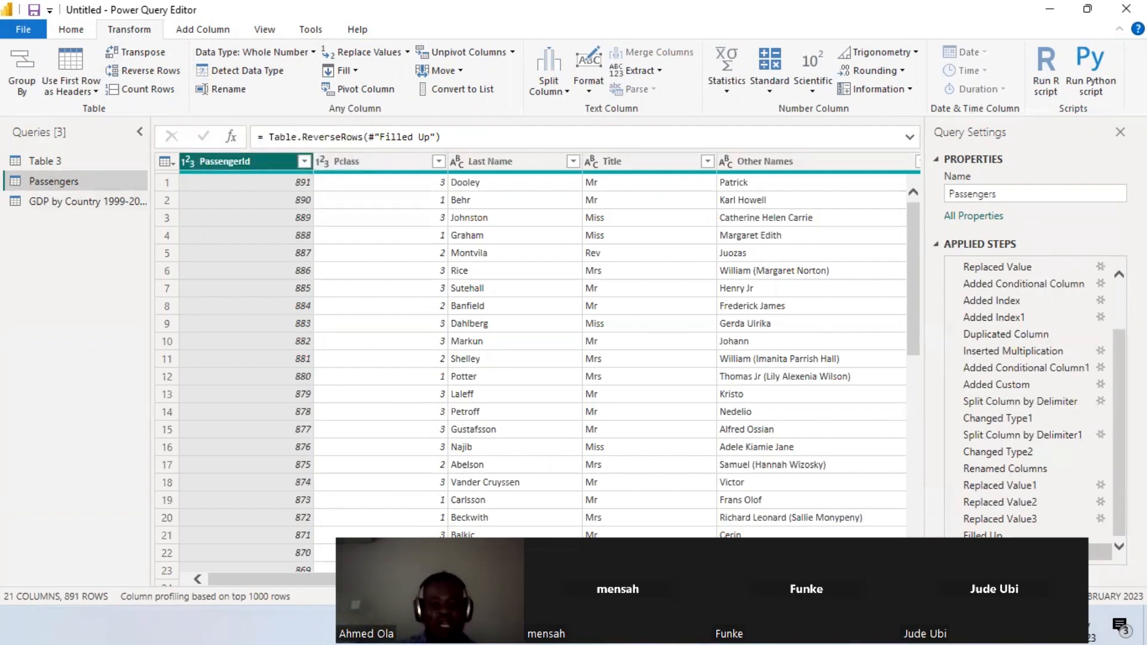
{"action": "left_click_drag", "start_coordinate": [370, 579], "coordinate": [884, 579]}
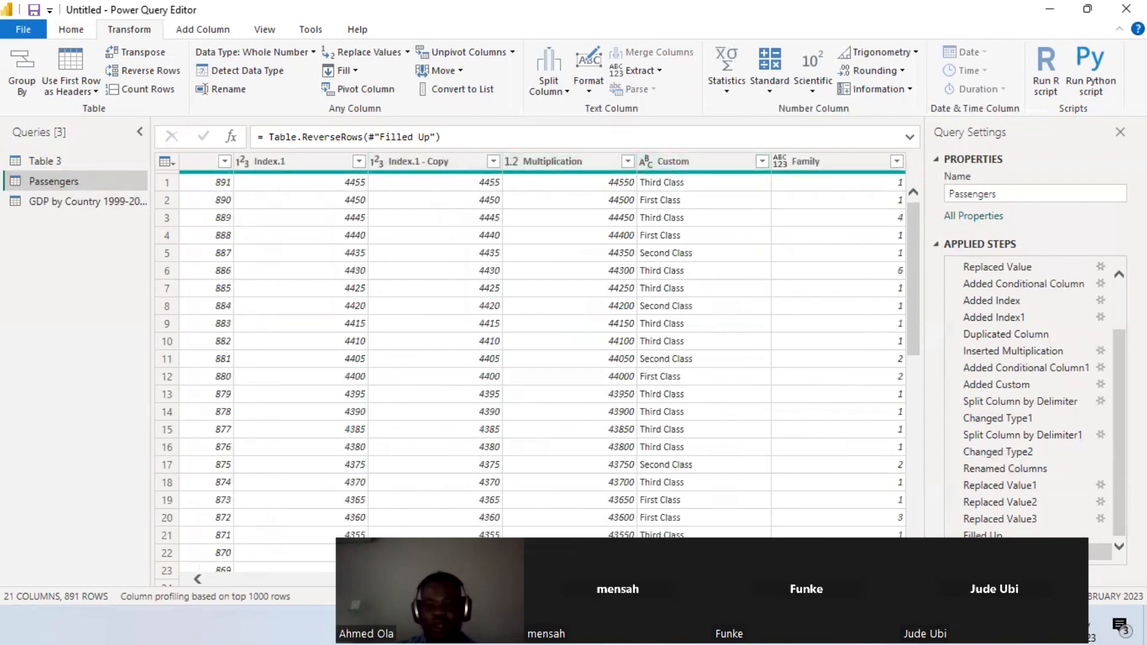
{"action": "left_click_drag", "start_coordinate": [789, 579], "coordinate": [674, 579]}
{"action": "left_click", "coordinate": [470, 159]}
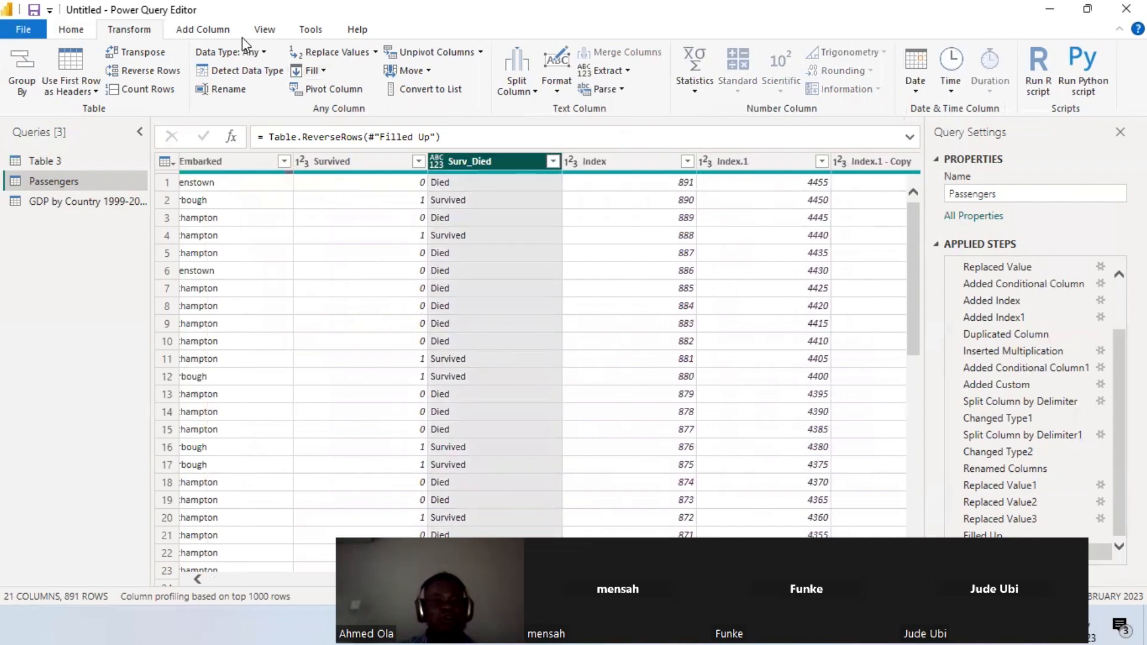
{"action": "left_click", "coordinate": [258, 27]}
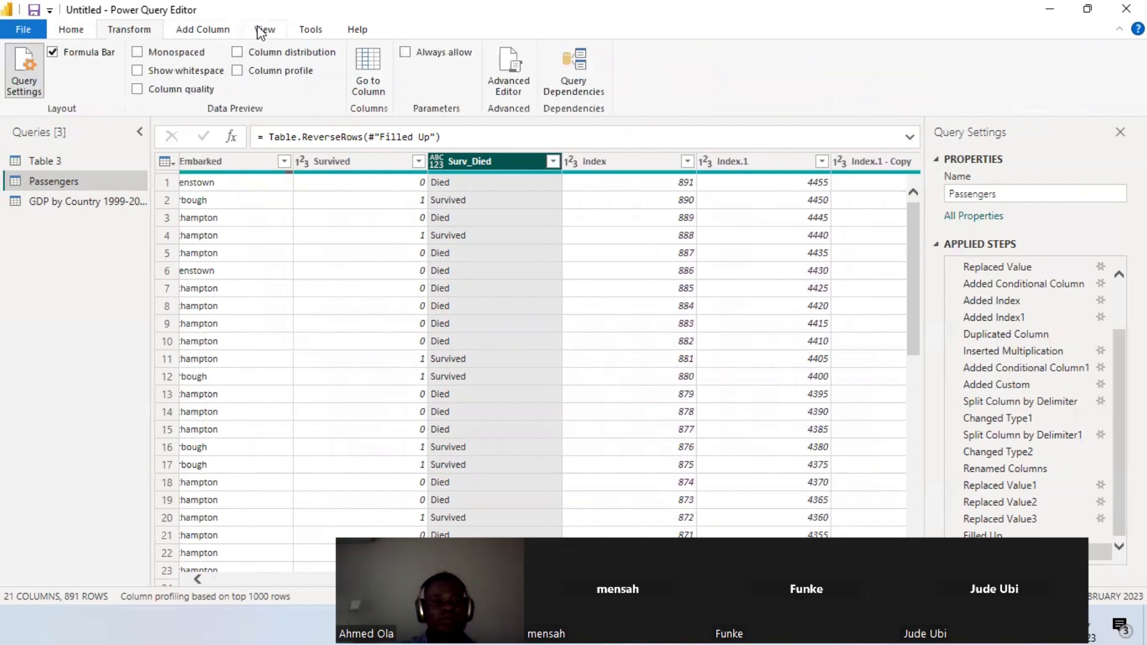
{"action": "left_click", "coordinate": [238, 74]}
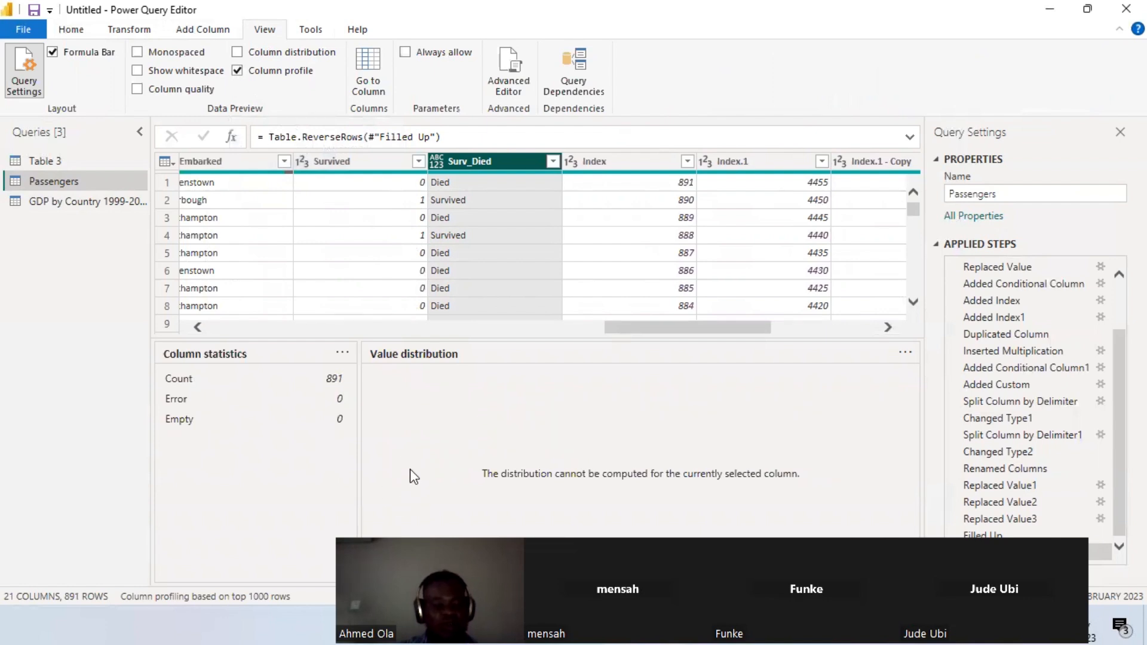
{"action": "mouse_move", "coordinate": [379, 368]}
{"action": "left_mouse_down"}
{"action": "mouse_move", "coordinate": [522, 567]}
{"action": "mouse_move", "coordinate": [822, 568]}
{"action": "left_mouse_up"}
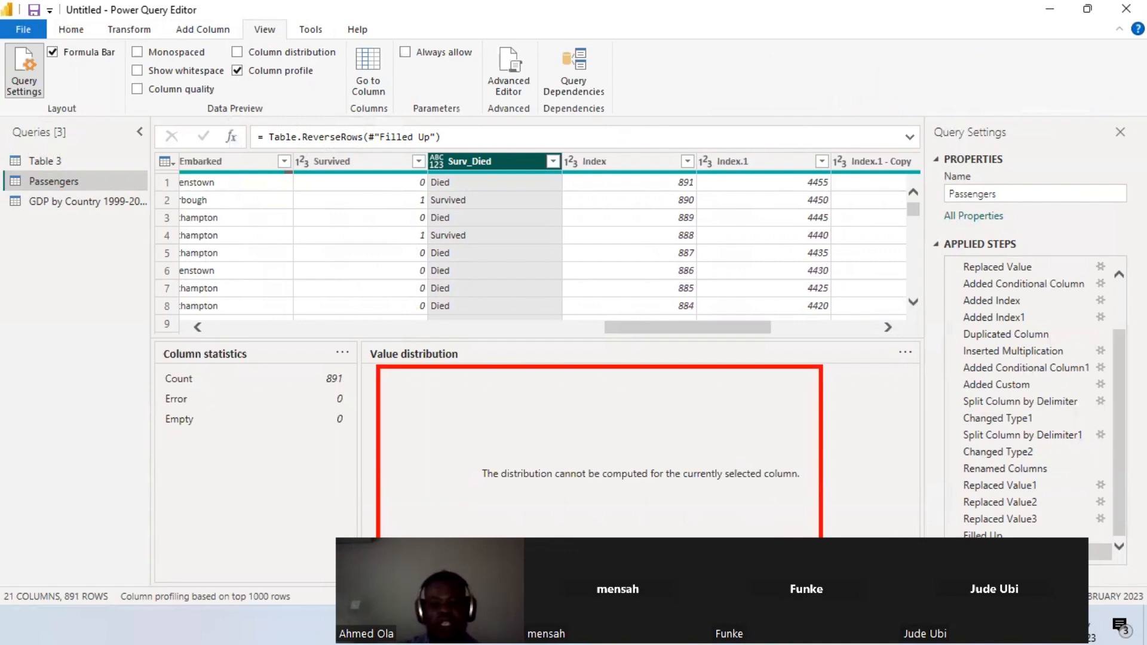
{"action": "left_click_drag", "start_coordinate": [495, 492], "coordinate": [814, 480]}
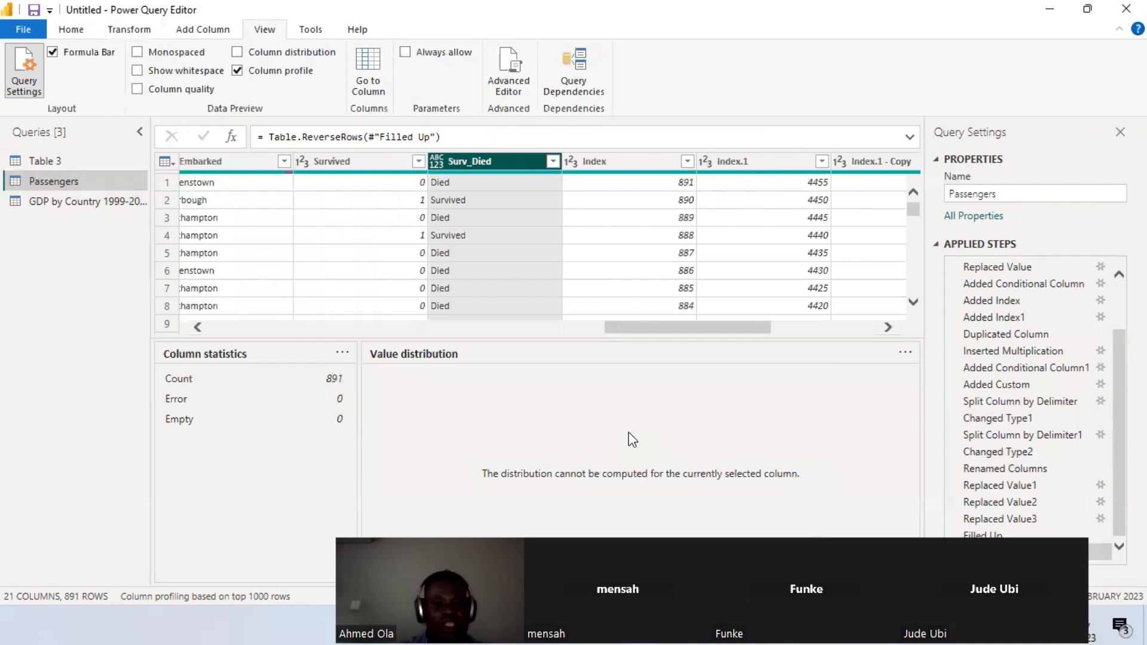
Compare the column profiles of Survived, Surv_Died, Custom and Family
{"action": "left_click", "coordinate": [357, 158]}
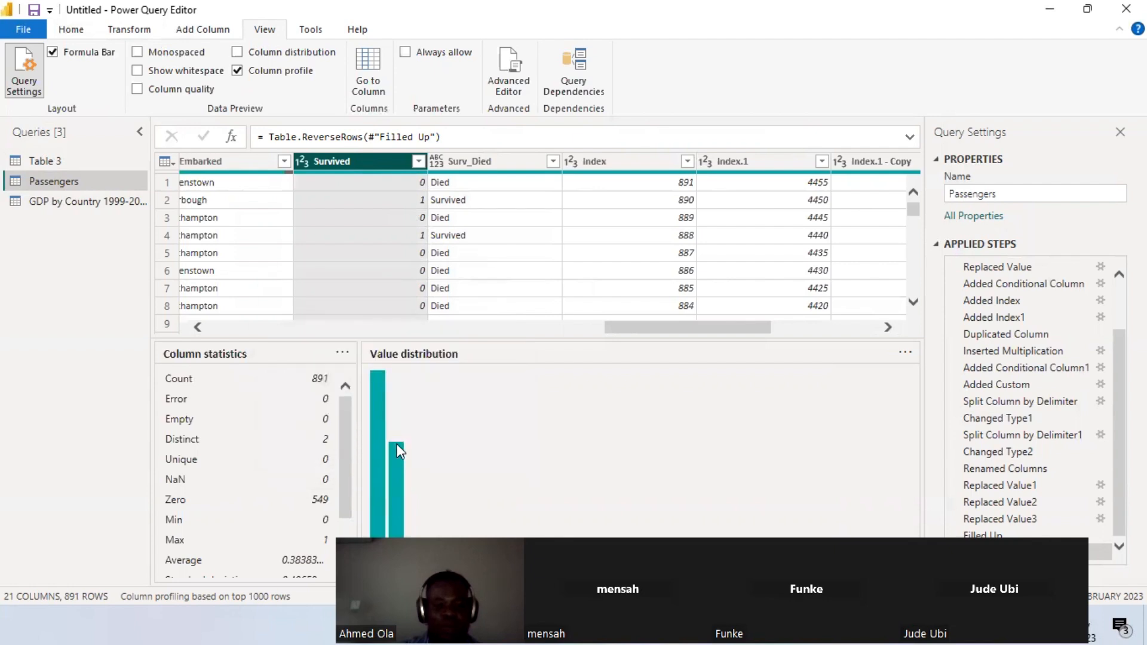
{"action": "left_click", "coordinate": [488, 163]}
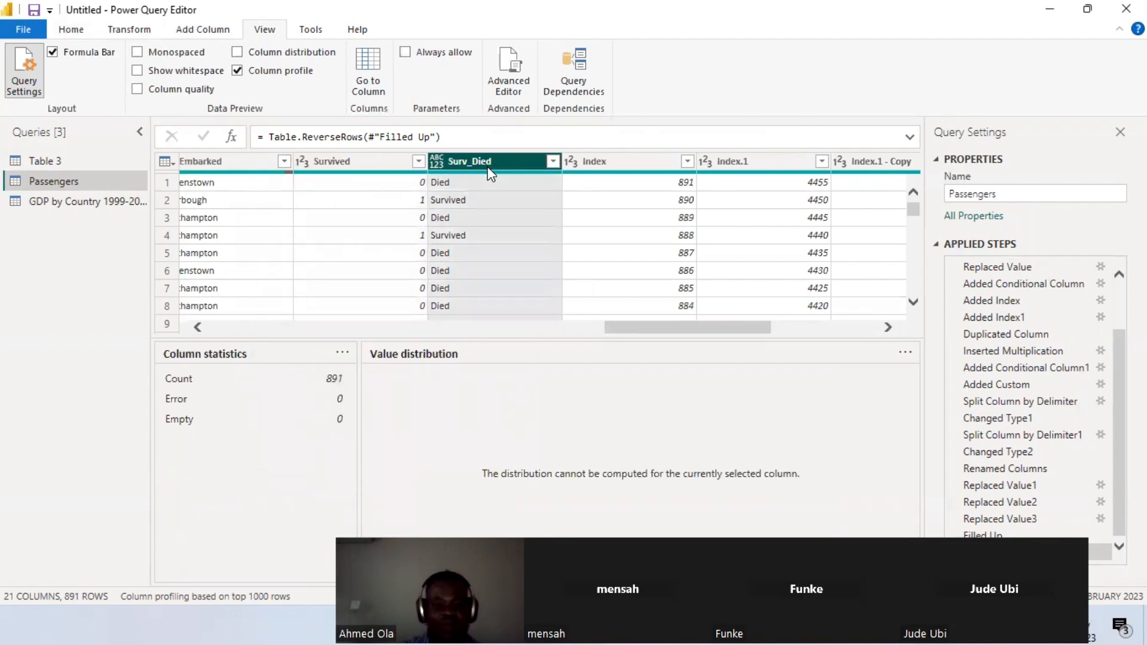
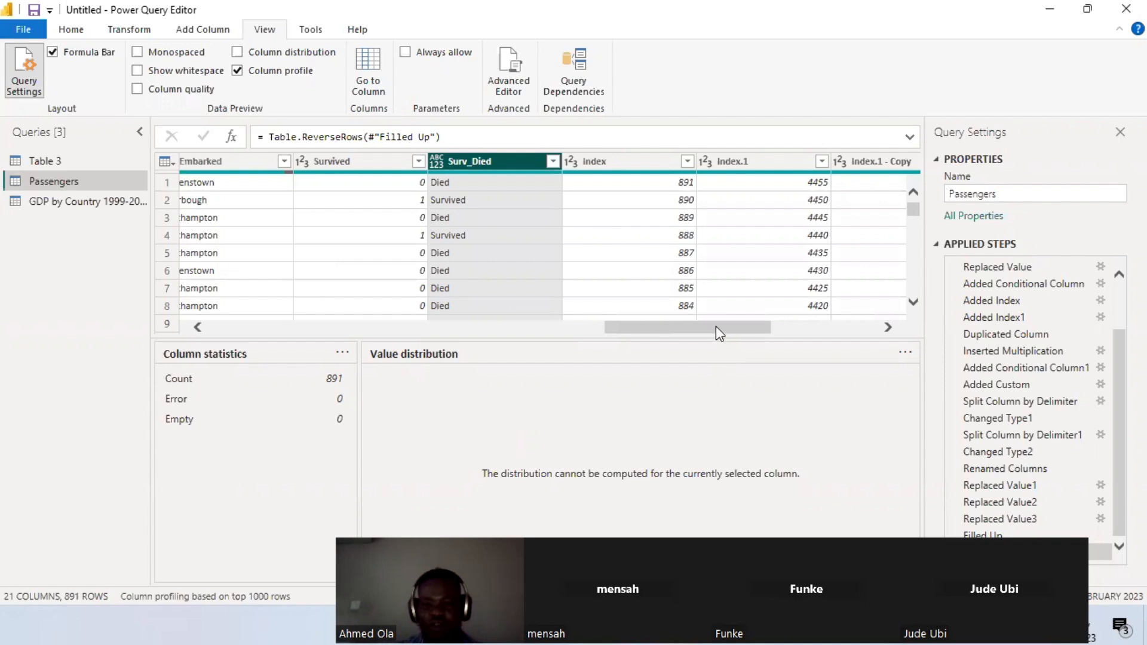
{"action": "left_click_drag", "start_coordinate": [716, 326], "coordinate": [847, 334]}
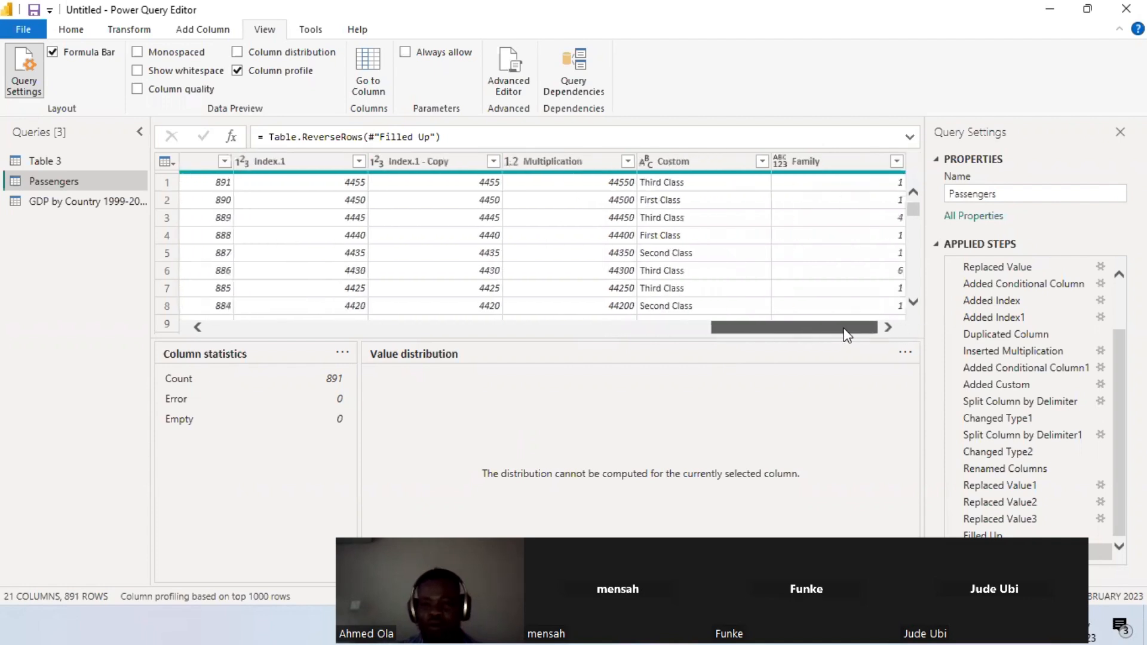
{"action": "left_click", "coordinate": [651, 161]}
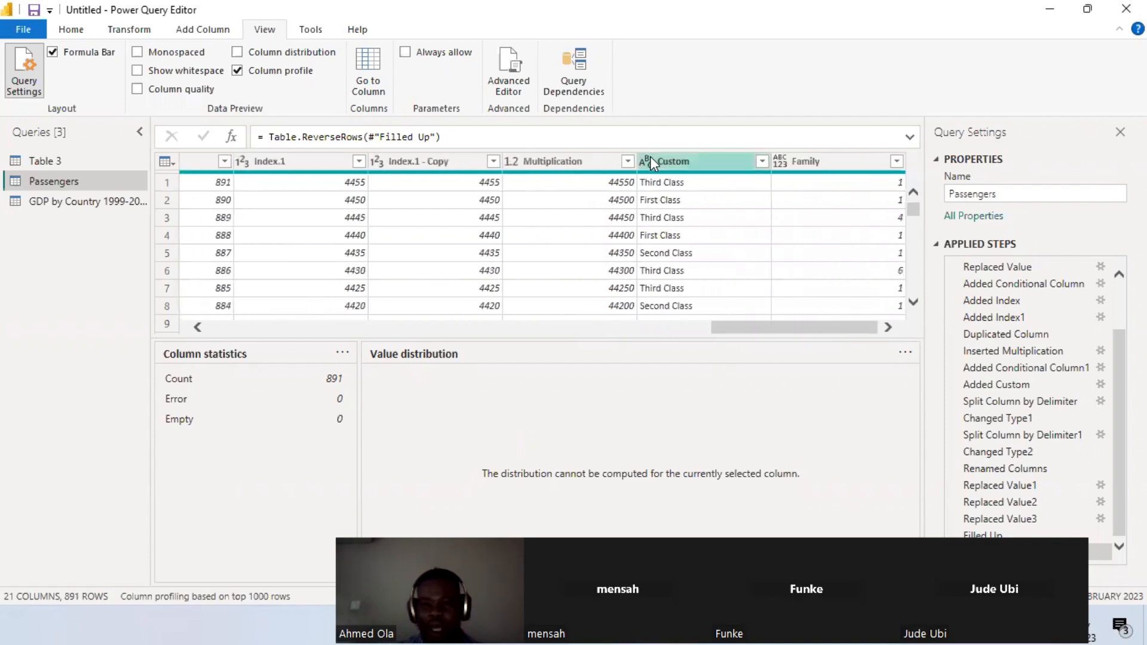
{"action": "left_click", "coordinate": [693, 157]}
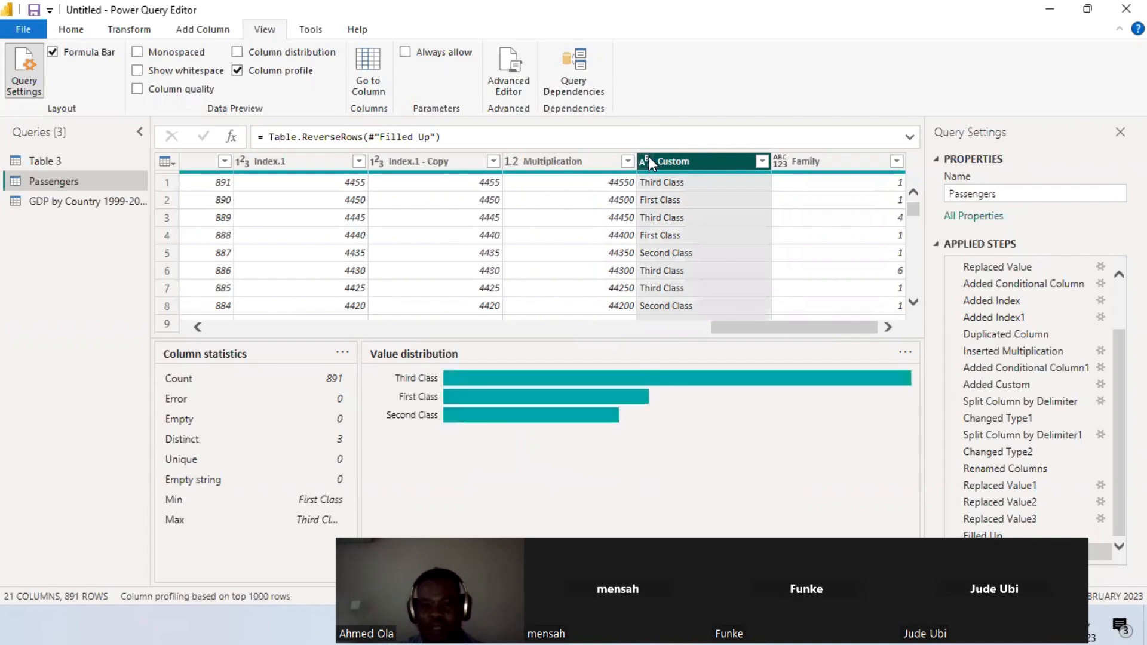
{"action": "left_click", "coordinate": [816, 161]}
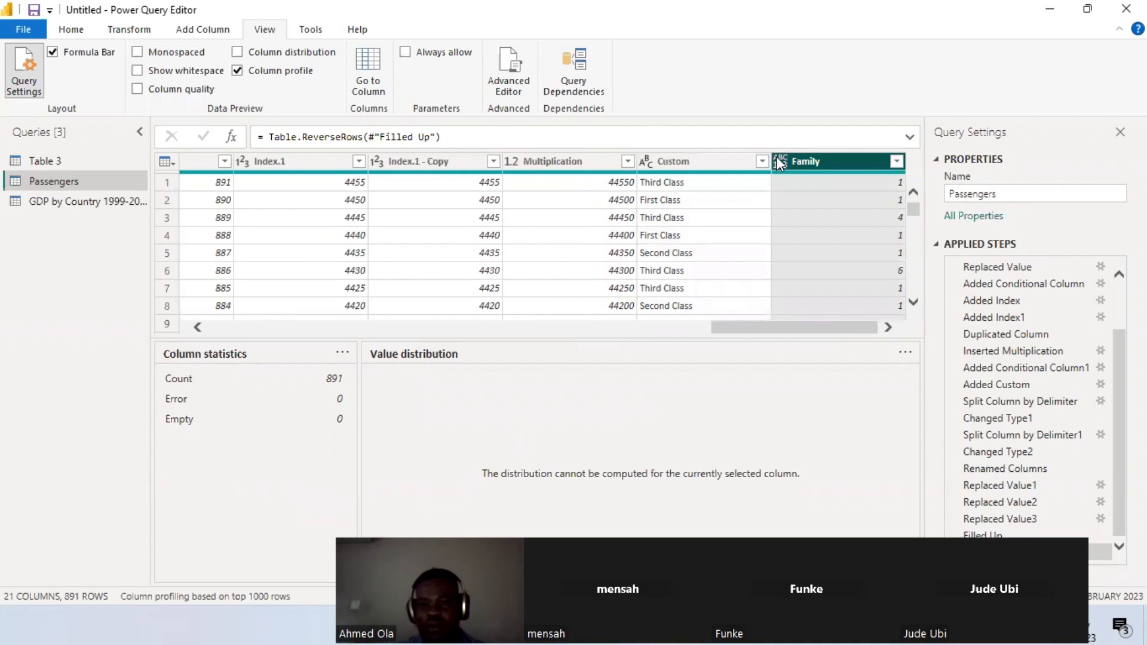
Review the data type options offered for the Custom and Multiplication columns without changing either type
{"action": "left_click", "coordinate": [645, 162]}
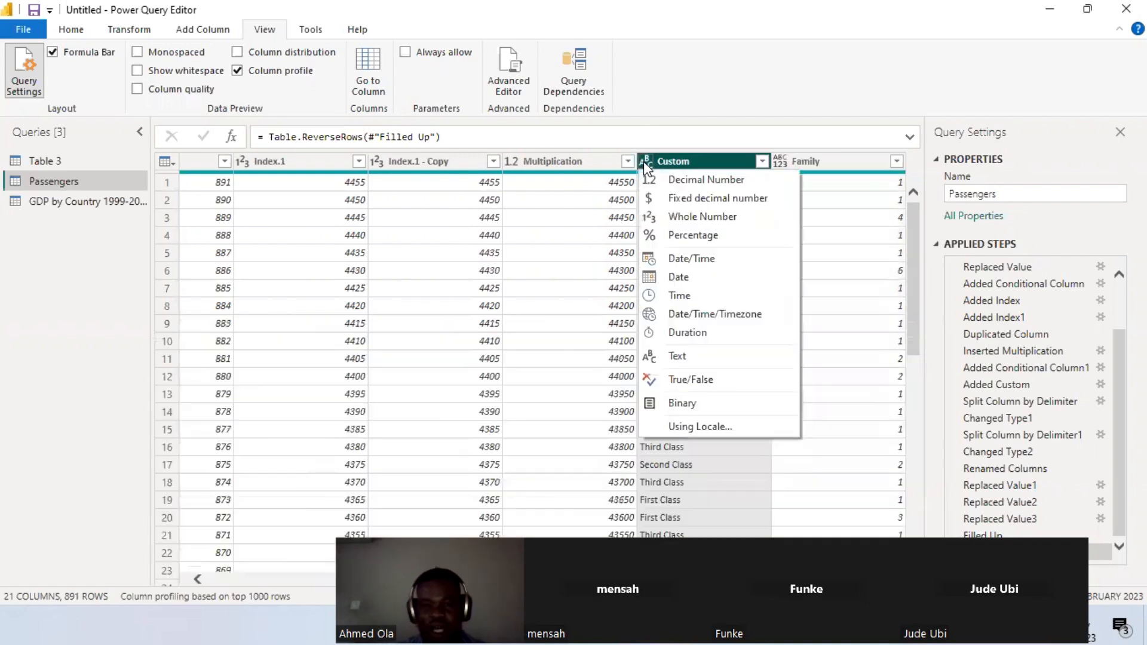
{"action": "left_click", "coordinate": [510, 162]}
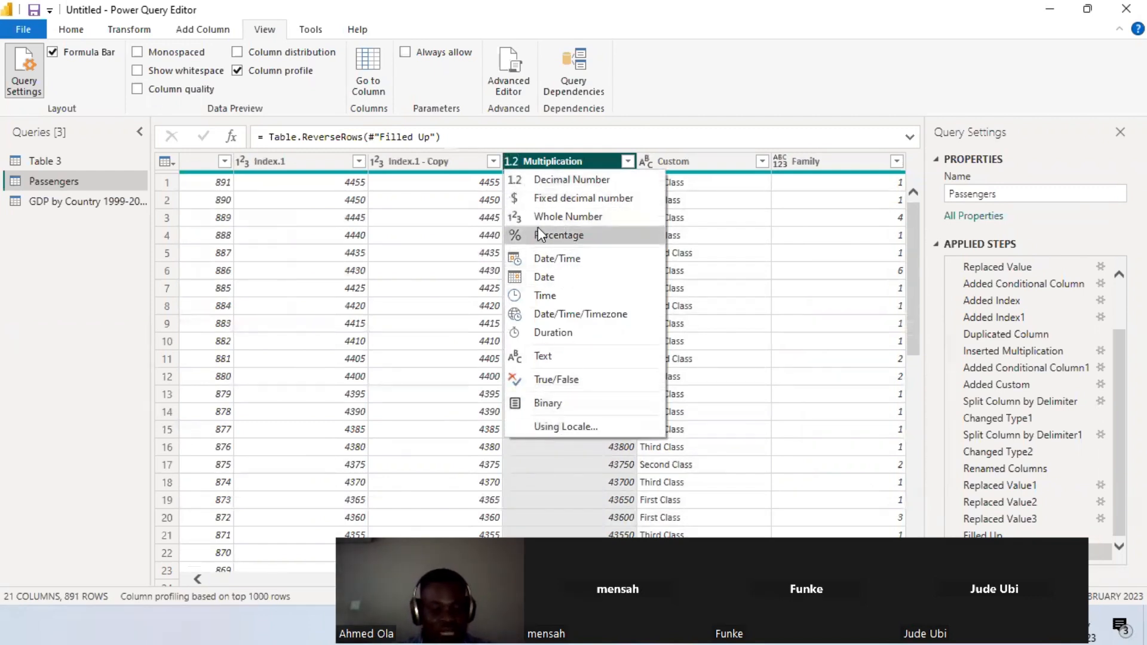
{"action": "mouse_move", "coordinate": [505, 172]}
{"action": "left_mouse_down"}
{"action": "mouse_move", "coordinate": [584, 238]}
{"action": "mouse_move", "coordinate": [648, 439]}
{"action": "left_mouse_up"}
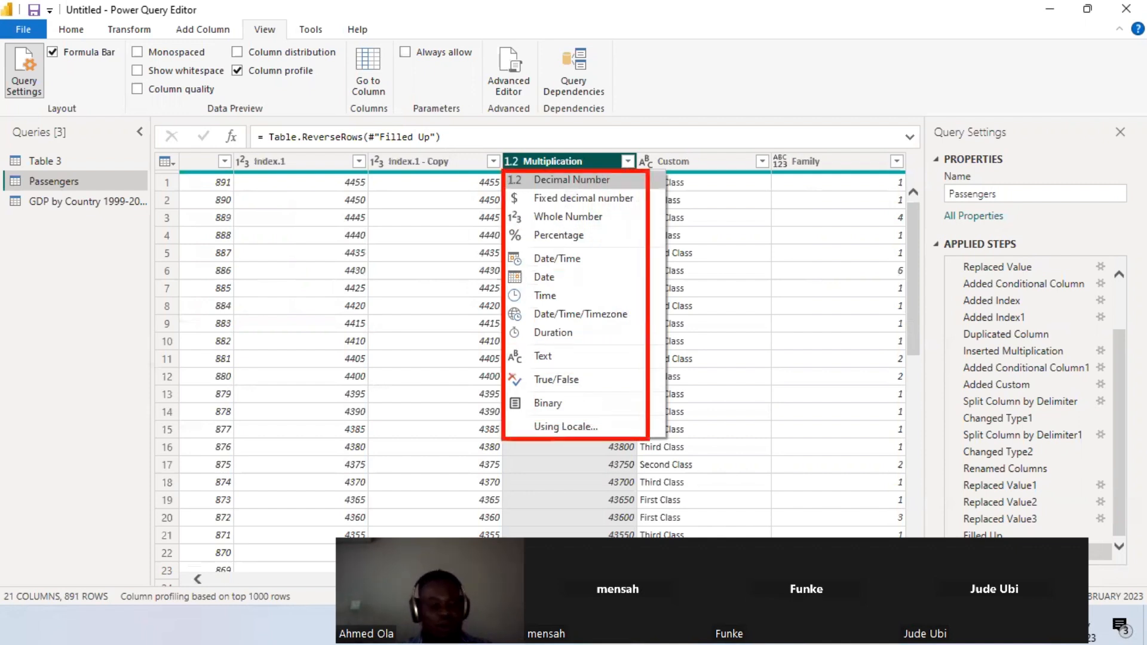
{"action": "key", "text": "Escape"}
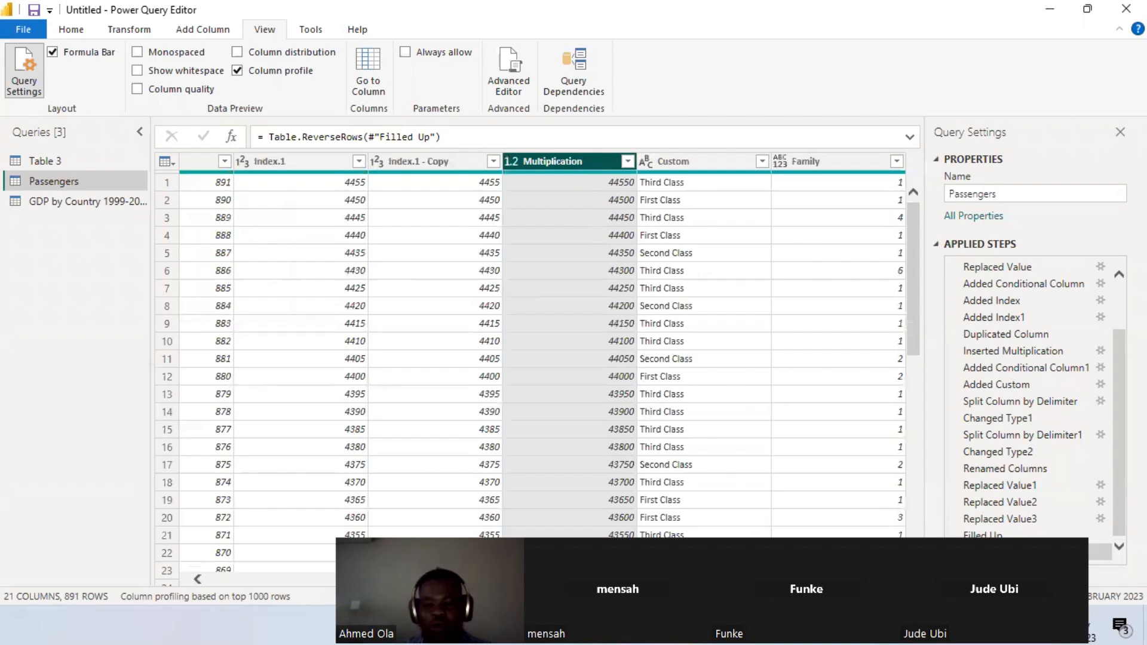
Compare the data type and value distribution of the Surv_Died column with those of the Survived column
{"action": "scroll", "coordinate": [673, 375], "scroll_direction": "left", "scroll_amount": 3}
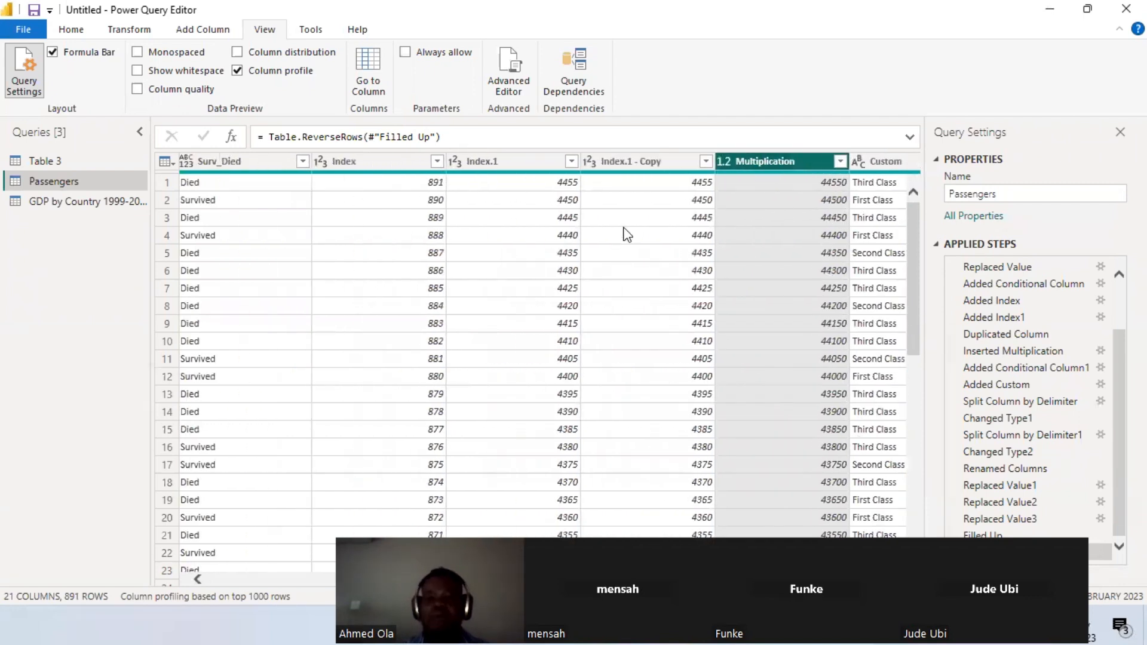
{"action": "left_click", "coordinate": [701, 625]}
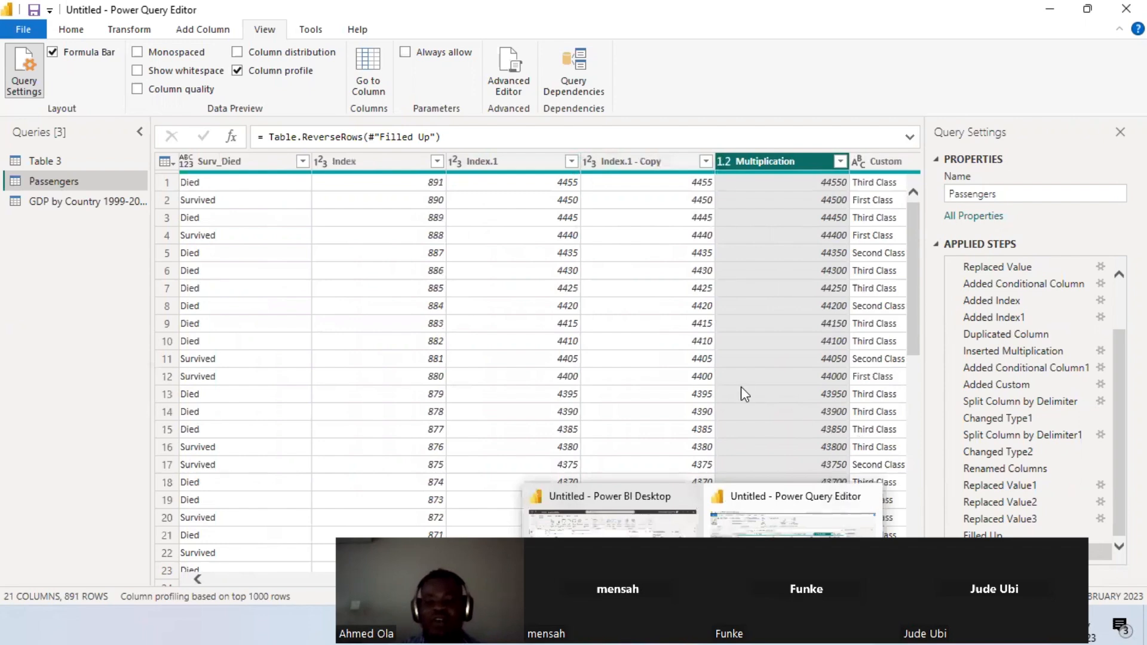
{"action": "scroll", "coordinate": [673, 375], "scroll_direction": "left", "scroll_amount": 8}
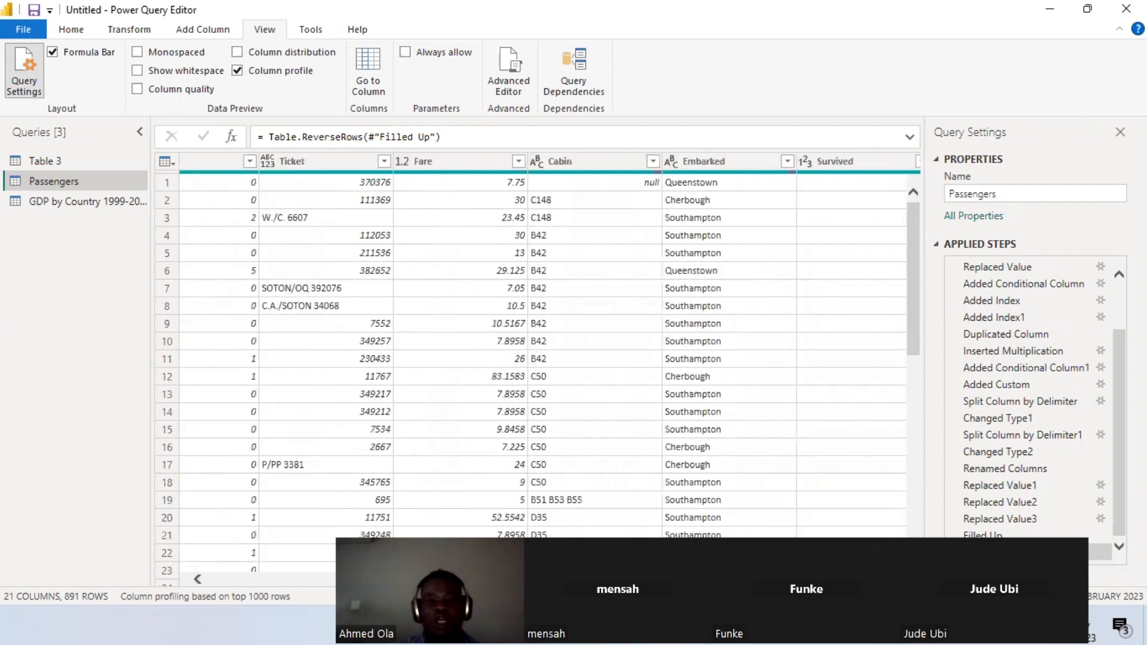
{"action": "scroll", "coordinate": [673, 375], "scroll_direction": "right", "scroll_amount": 10}
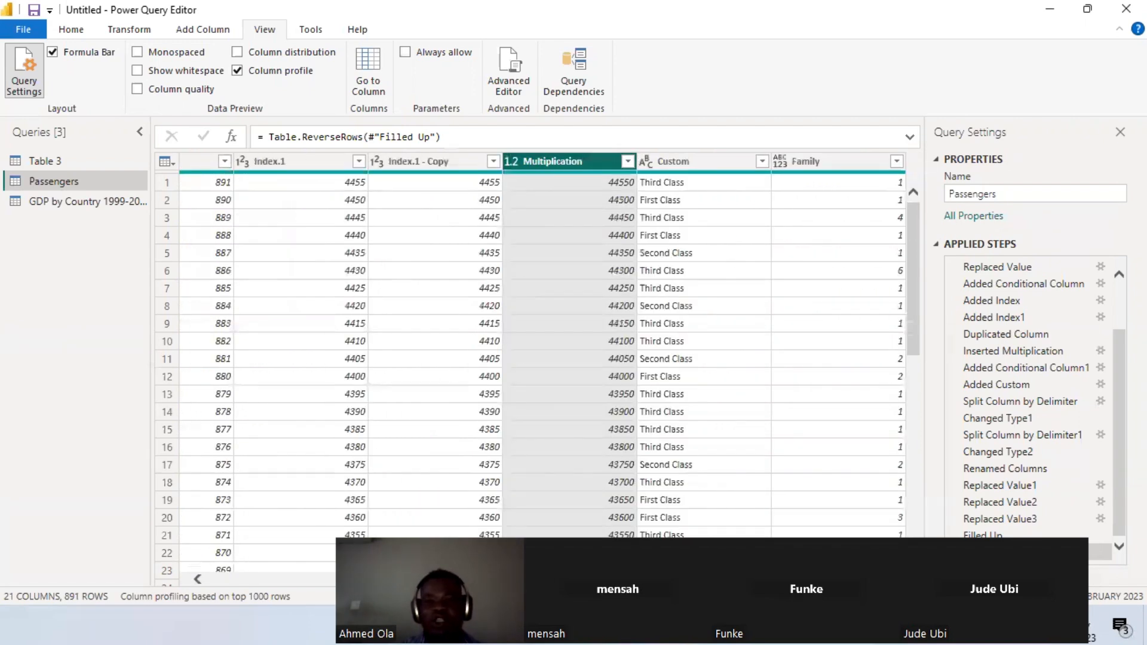
{"action": "scroll", "coordinate": [672, 375], "scroll_direction": "left", "scroll_amount": 5}
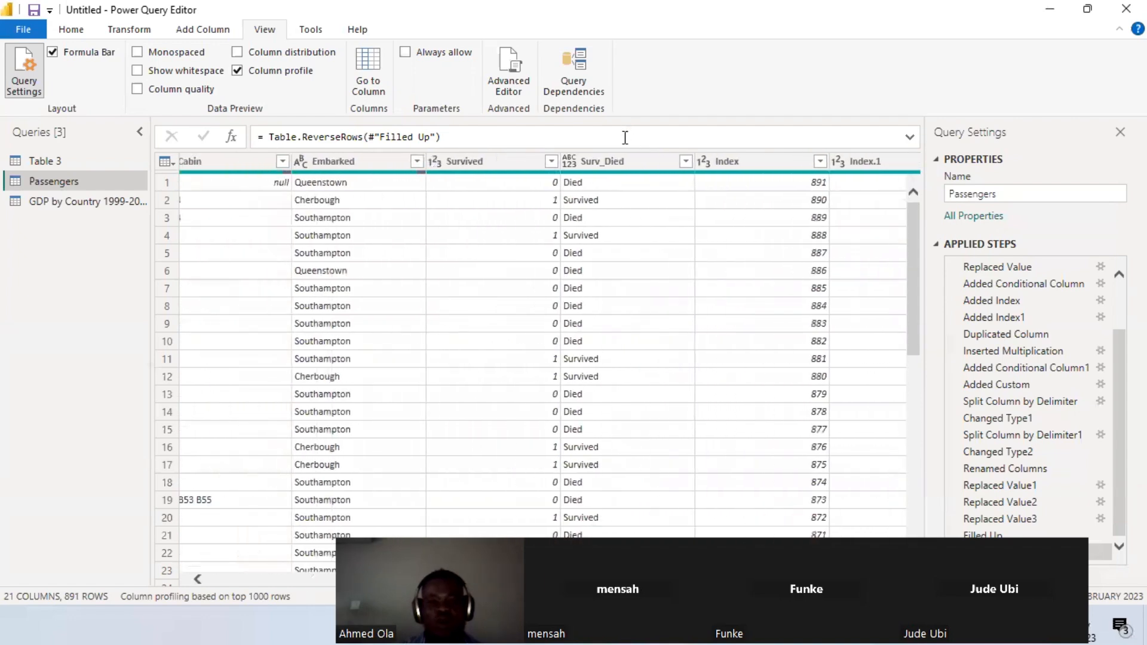
{"action": "left_click", "coordinate": [618, 159]}
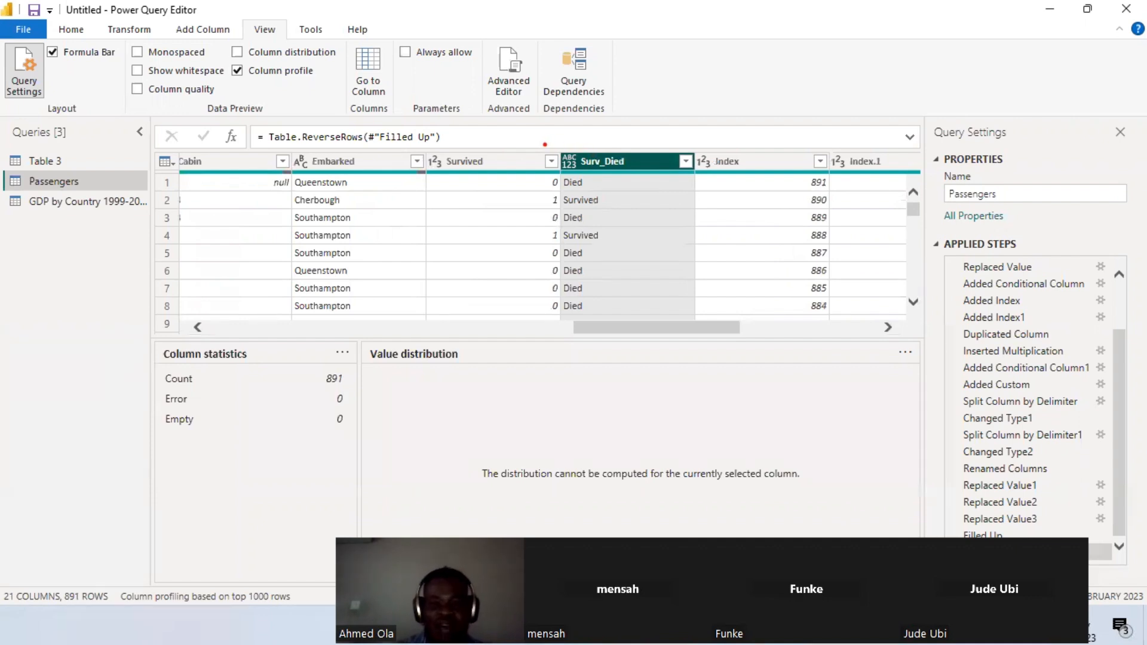
{"action": "mouse_move", "coordinate": [548, 143]}
{"action": "left_mouse_down"}
{"action": "mouse_move", "coordinate": [564, 178]}
{"action": "mouse_move", "coordinate": [591, 180]}
{"action": "left_mouse_up"}
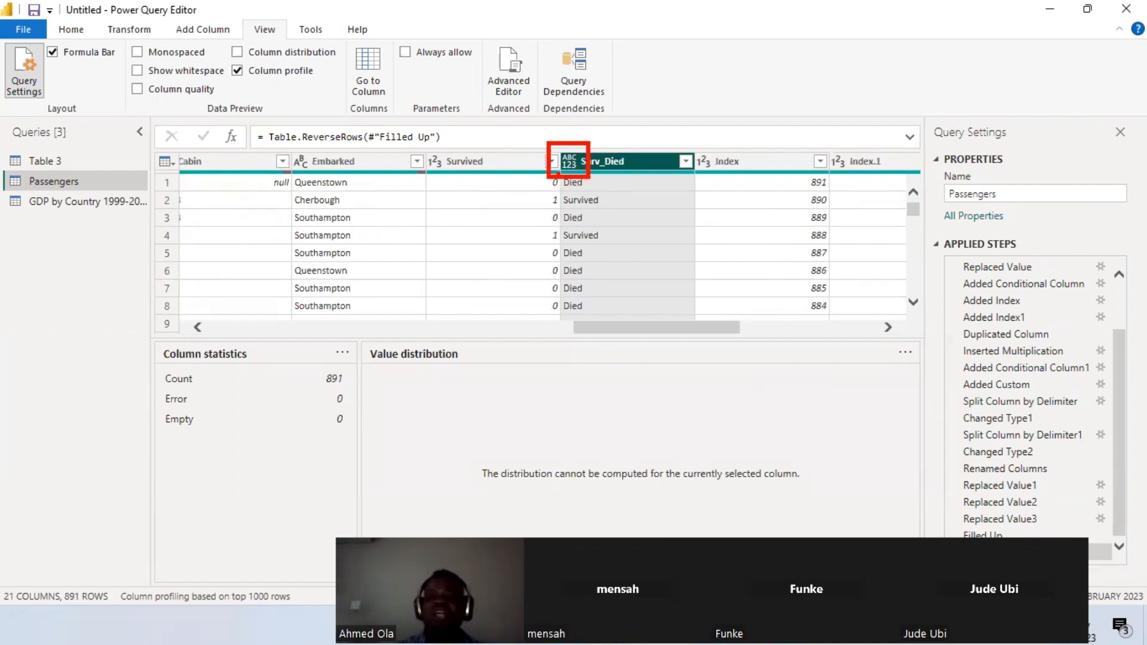
{"action": "left_click", "coordinate": [500, 163]}
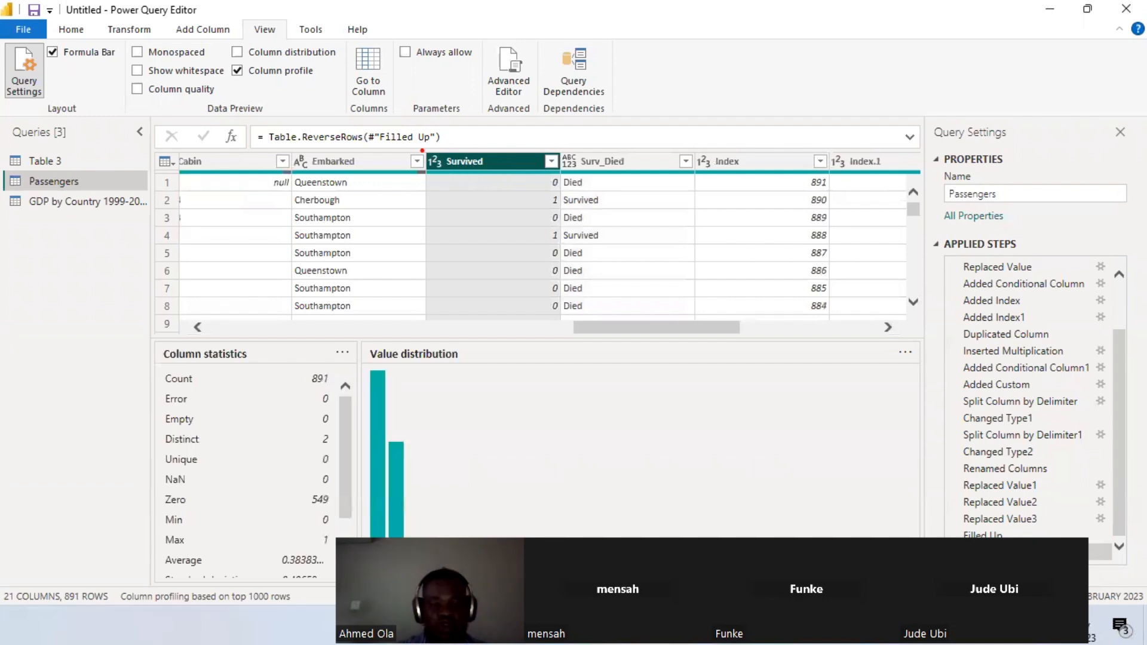
{"action": "left_click_drag", "start_coordinate": [422, 150], "coordinate": [448, 175]}
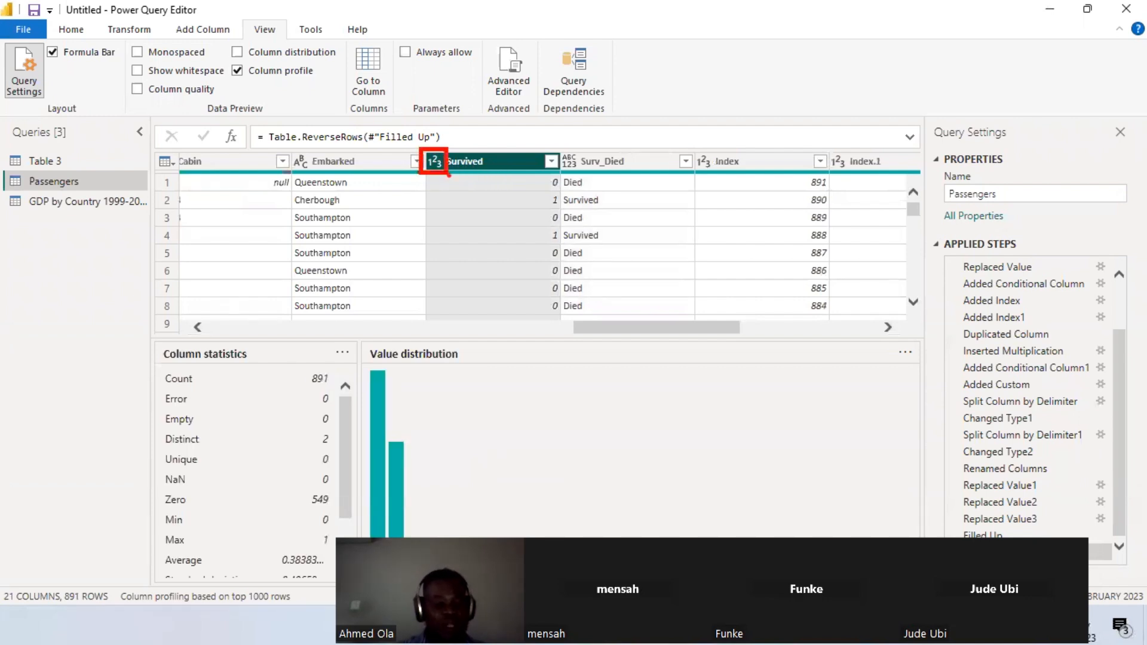
Review the data type options of Survived and Surv_Died and examine the profiles of Embarked and Survived
{"action": "left_click", "coordinate": [438, 163]}
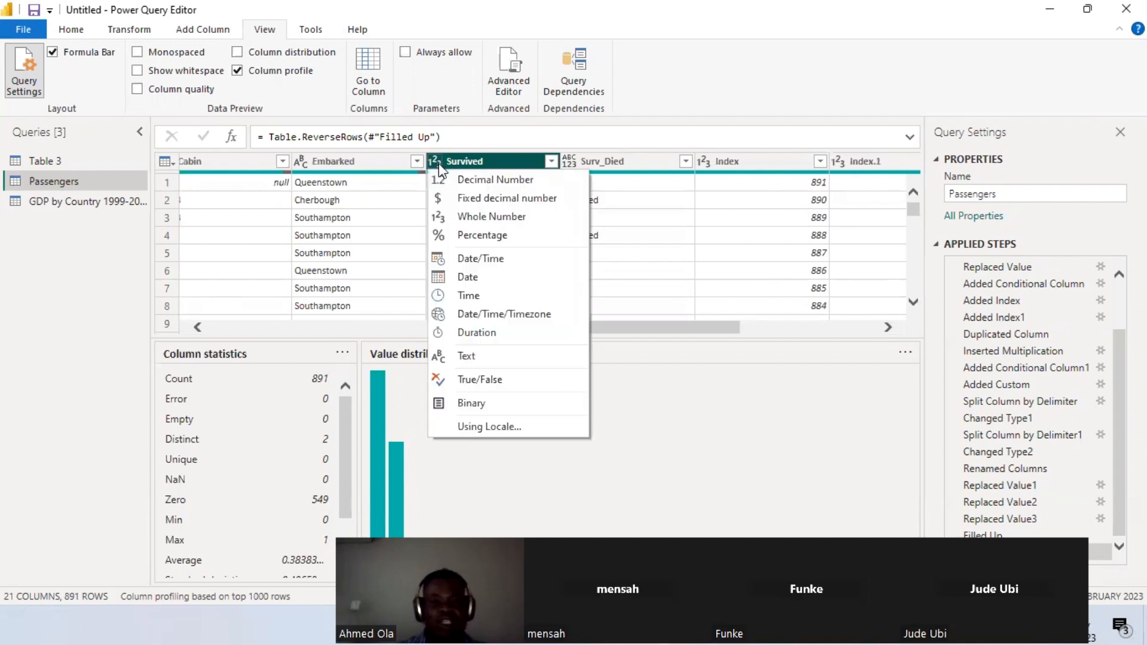
{"action": "left_click", "coordinate": [573, 157]}
{"action": "left_click", "coordinate": [573, 156]}
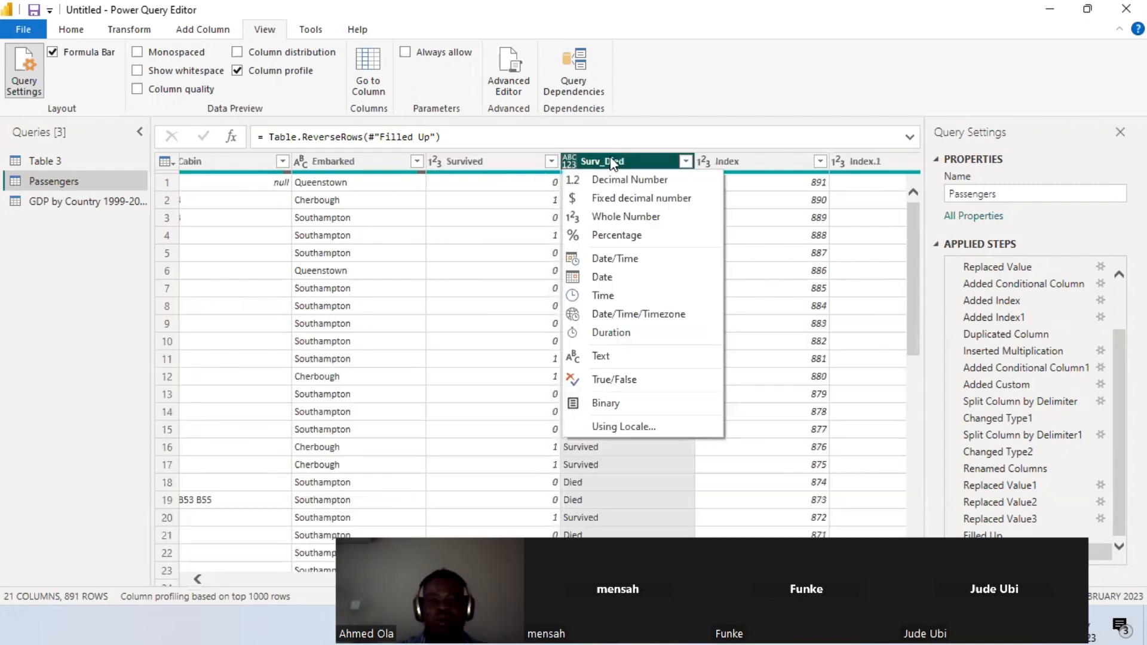
{"action": "left_click", "coordinate": [336, 156]}
{"action": "left_click", "coordinate": [336, 156]}
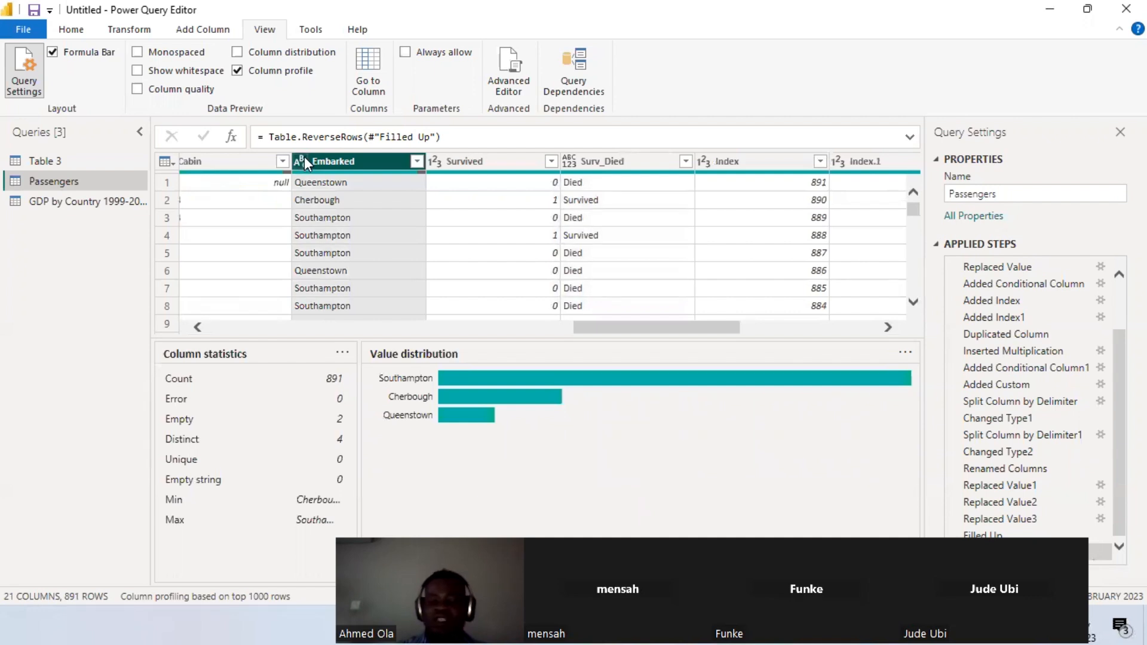
{"action": "left_click", "coordinate": [478, 159]}
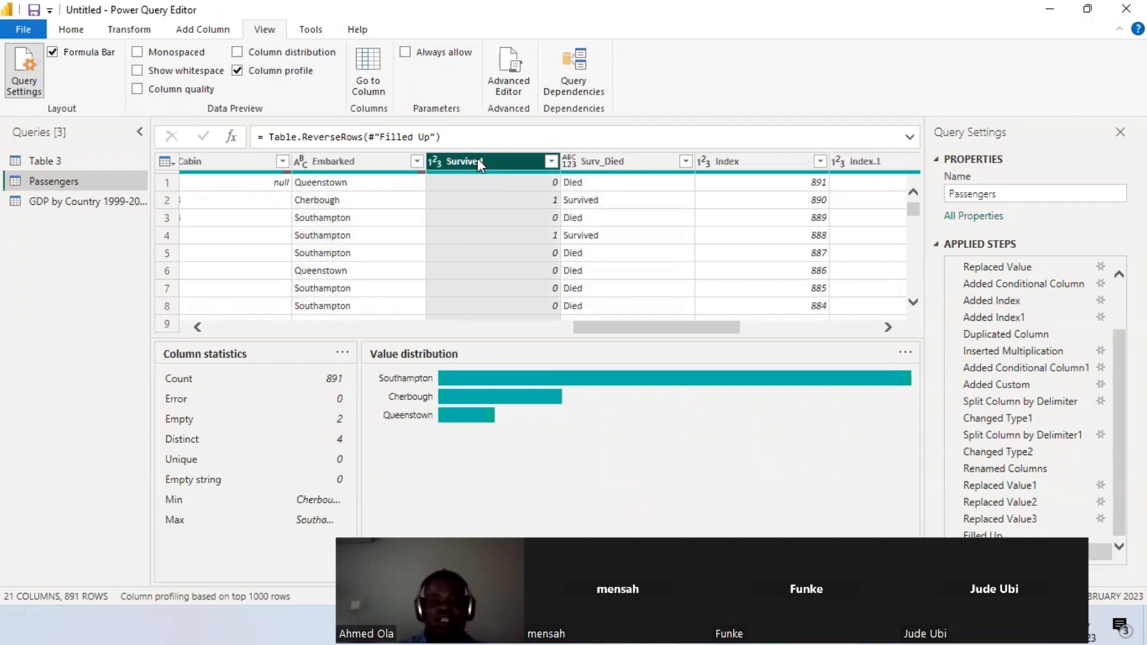
Change the data type of the Surv_Died column to Text
{"action": "left_click", "coordinate": [616, 159]}
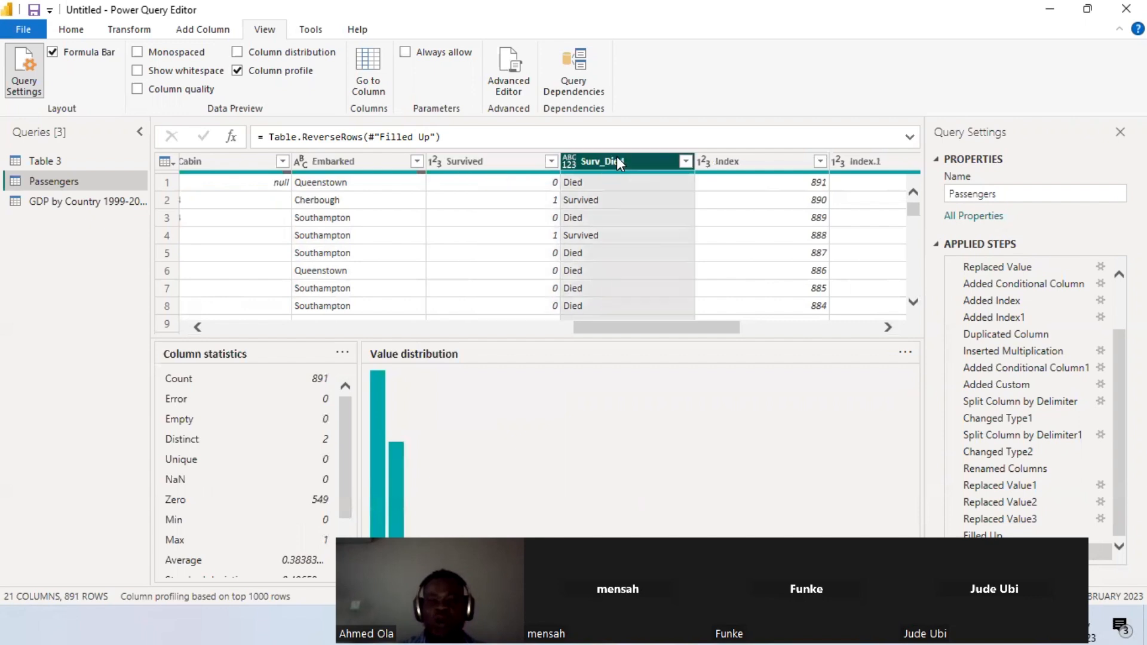
{"action": "left_click", "coordinate": [569, 163]}
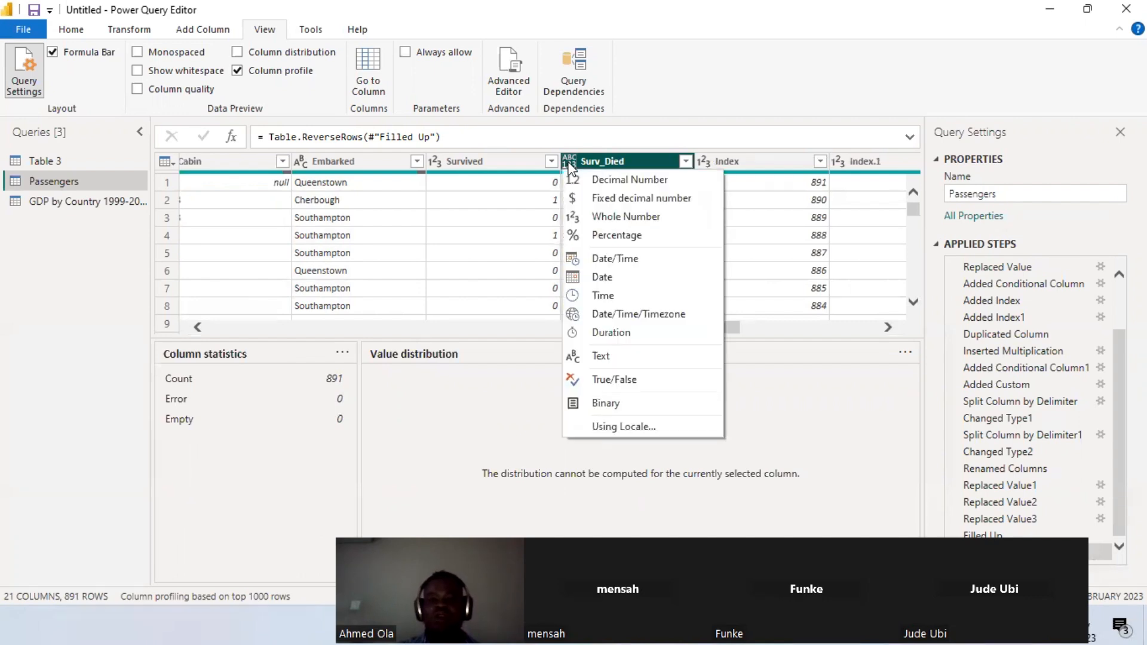
{"action": "left_click", "coordinate": [607, 358]}
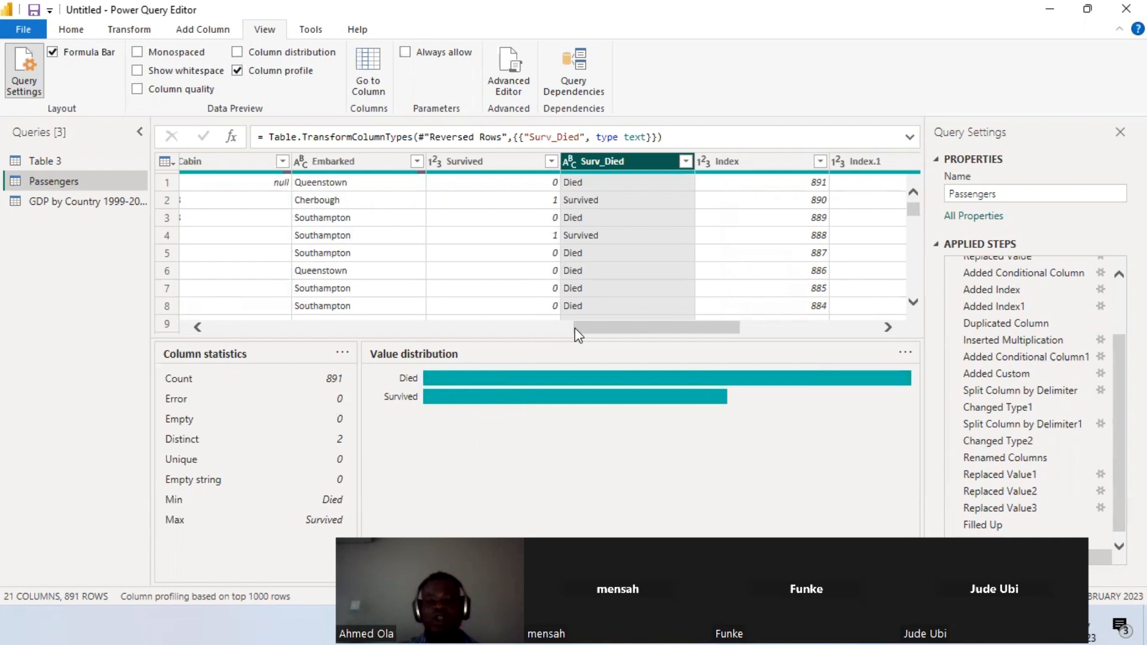
{"action": "left_click_drag", "start_coordinate": [583, 328], "coordinate": [205, 326]}
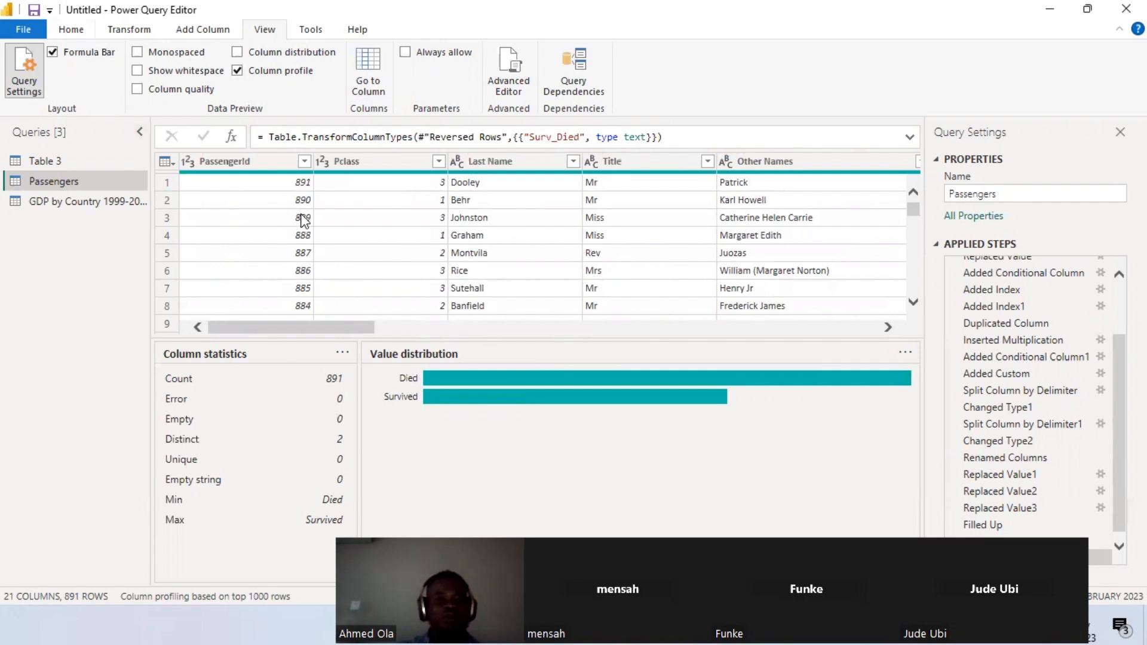
Hide the column profile and detect the data type of the PassengerId column
{"action": "left_click", "coordinate": [239, 71]}
{"action": "left_click", "coordinate": [123, 30]}
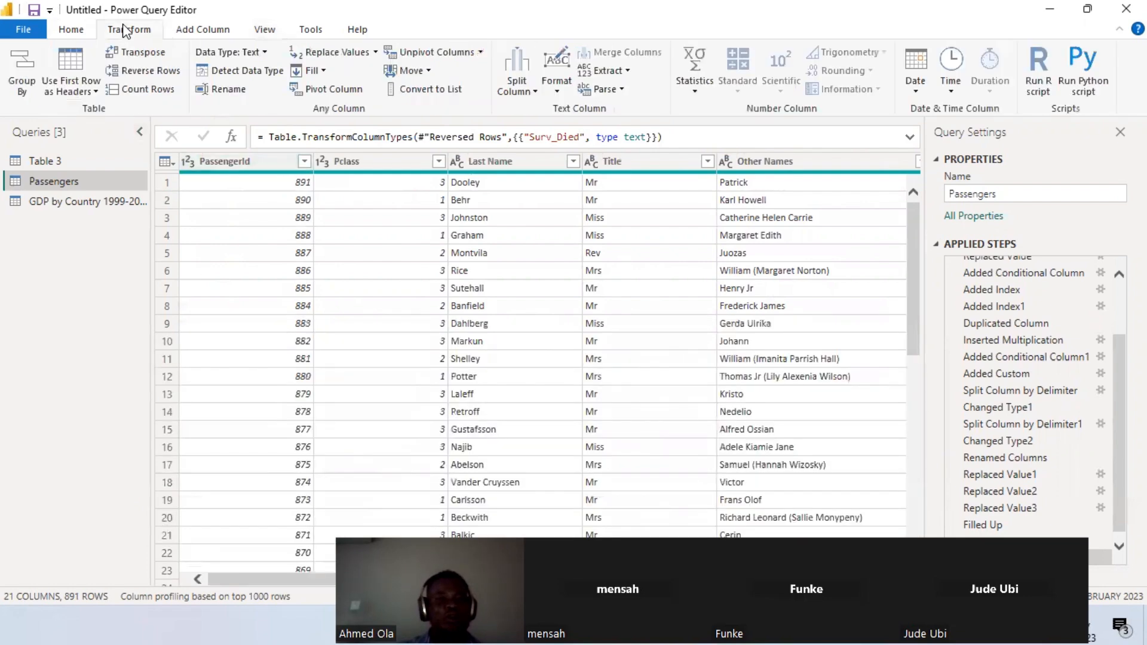
{"action": "left_click", "coordinate": [262, 157]}
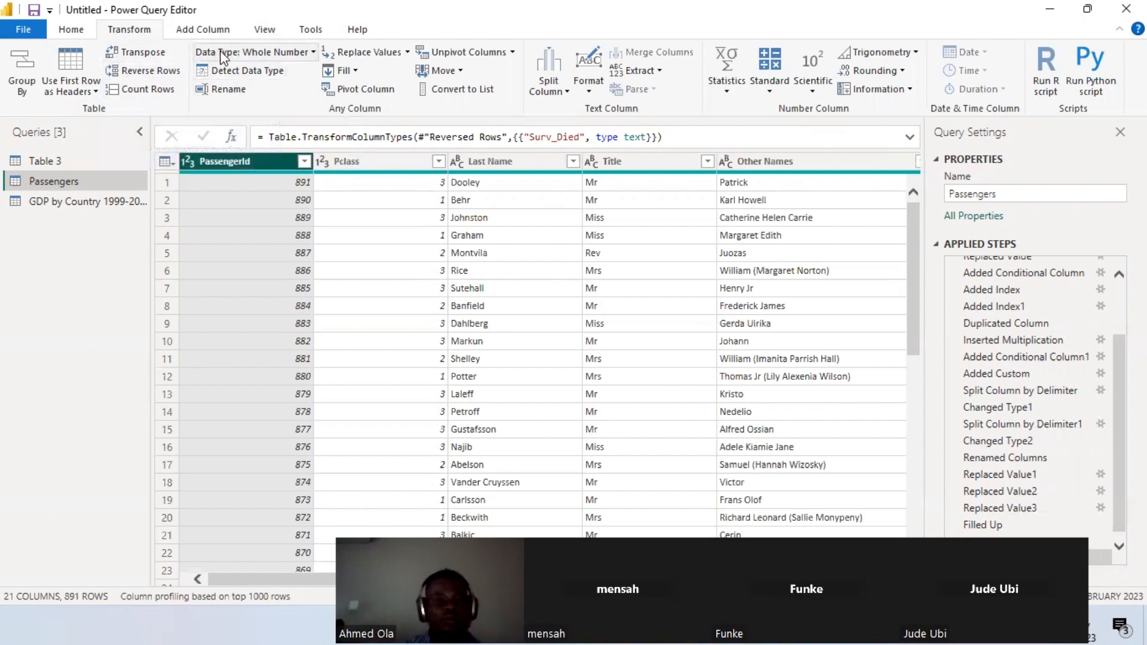
{"action": "left_click", "coordinate": [259, 70]}
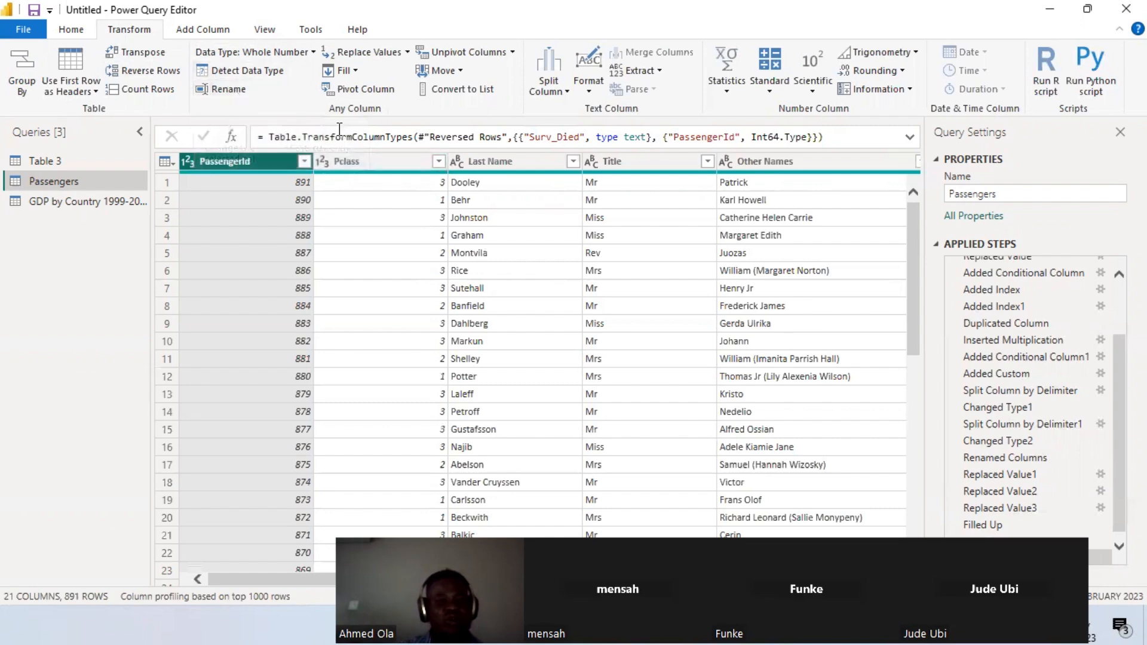
Rename the Pclass column to Pclassrtg
{"action": "left_click", "coordinate": [361, 159]}
{"action": "left_click", "coordinate": [234, 88]}
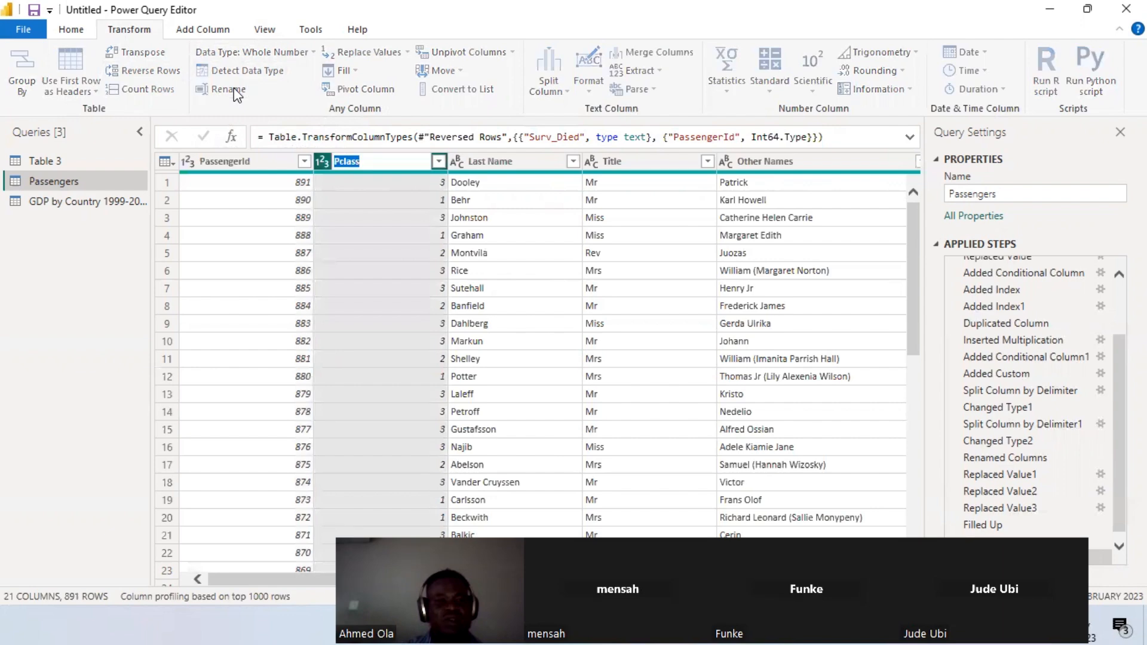
{"action": "left_click", "coordinate": [399, 160]}
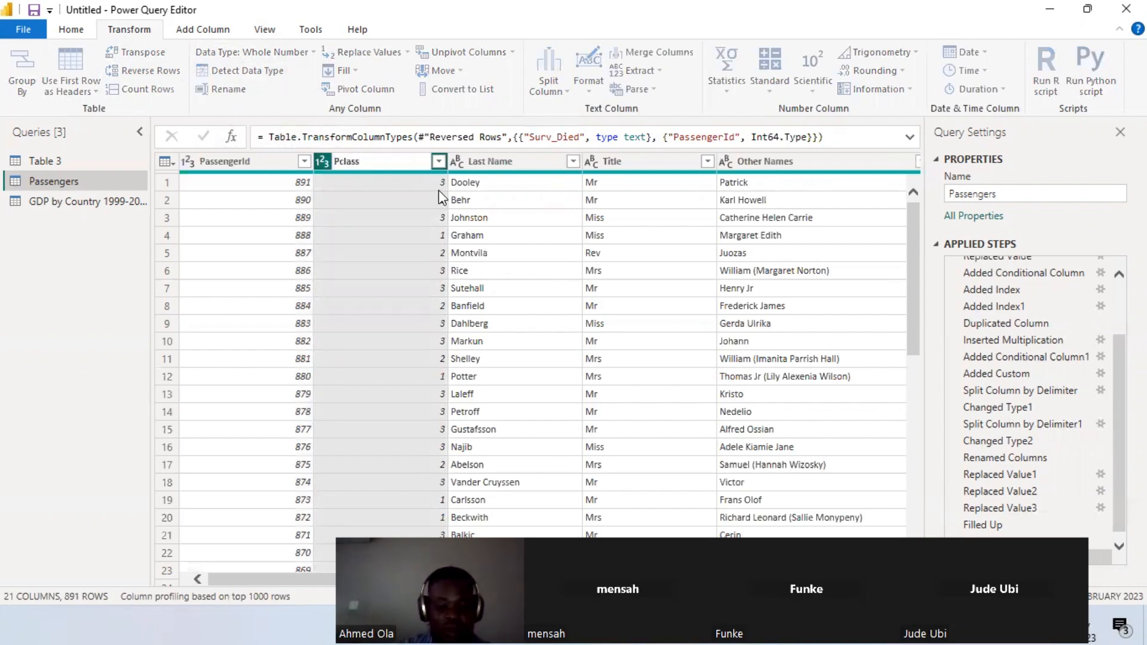
{"action": "type", "text": "rtg"}
{"action": "key", "text": "Return"}
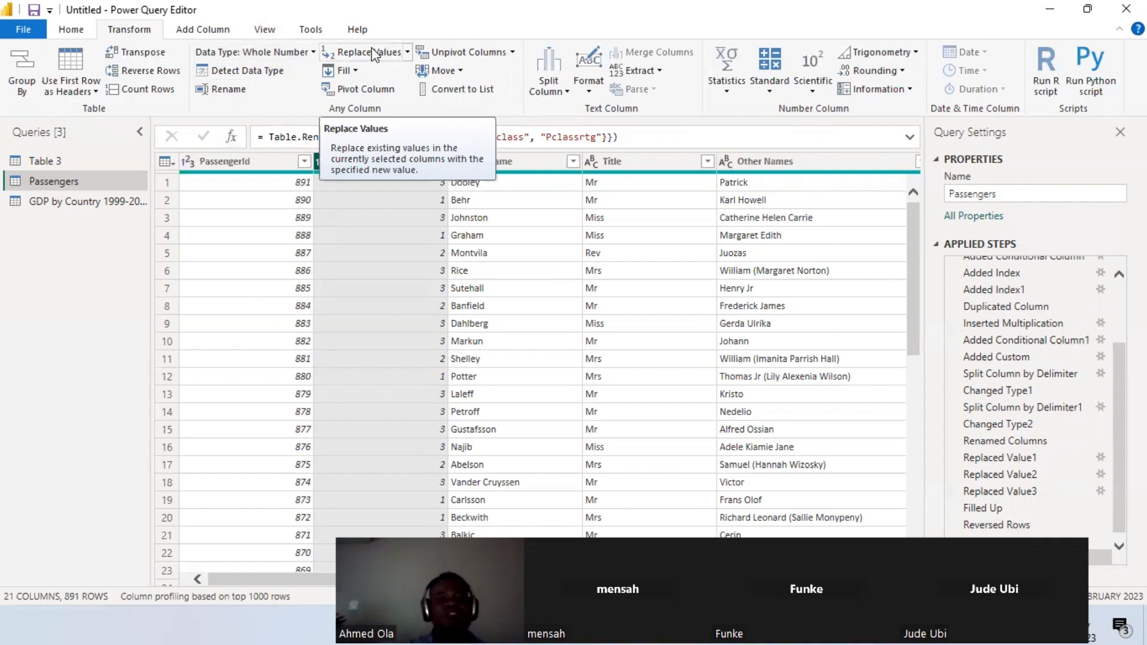
Review the Replace Values settings and the Fill directions offered for the Pclassrtg column without applying either
{"action": "left_click", "coordinate": [371, 57]}
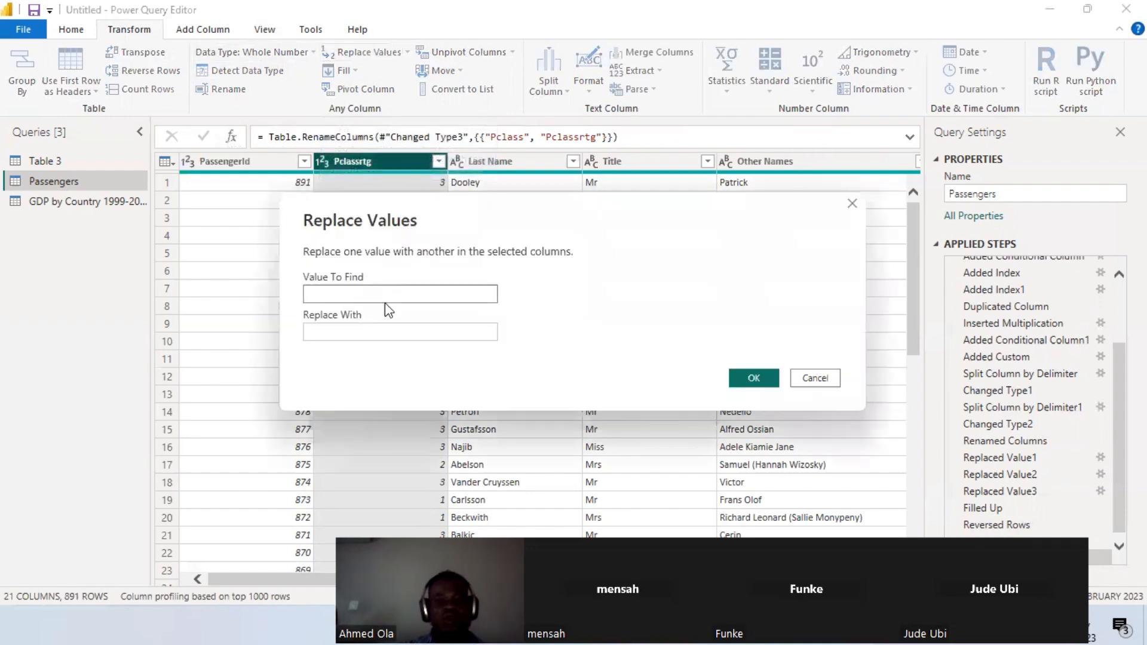
{"action": "left_click", "coordinate": [852, 203]}
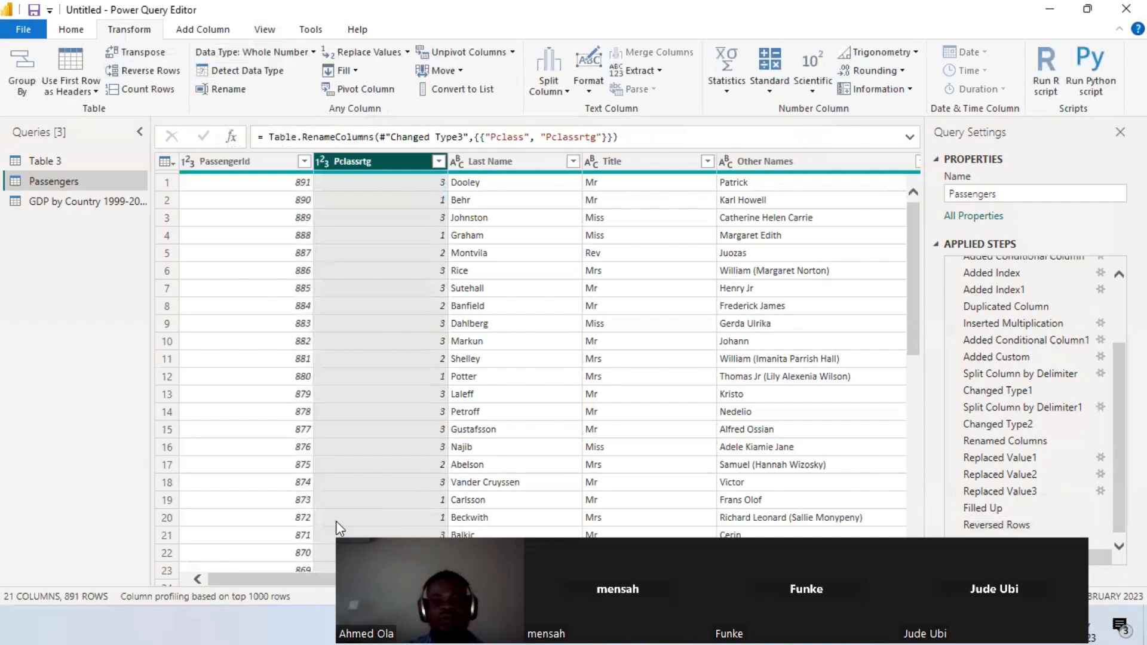
{"action": "left_click", "coordinate": [356, 69]}
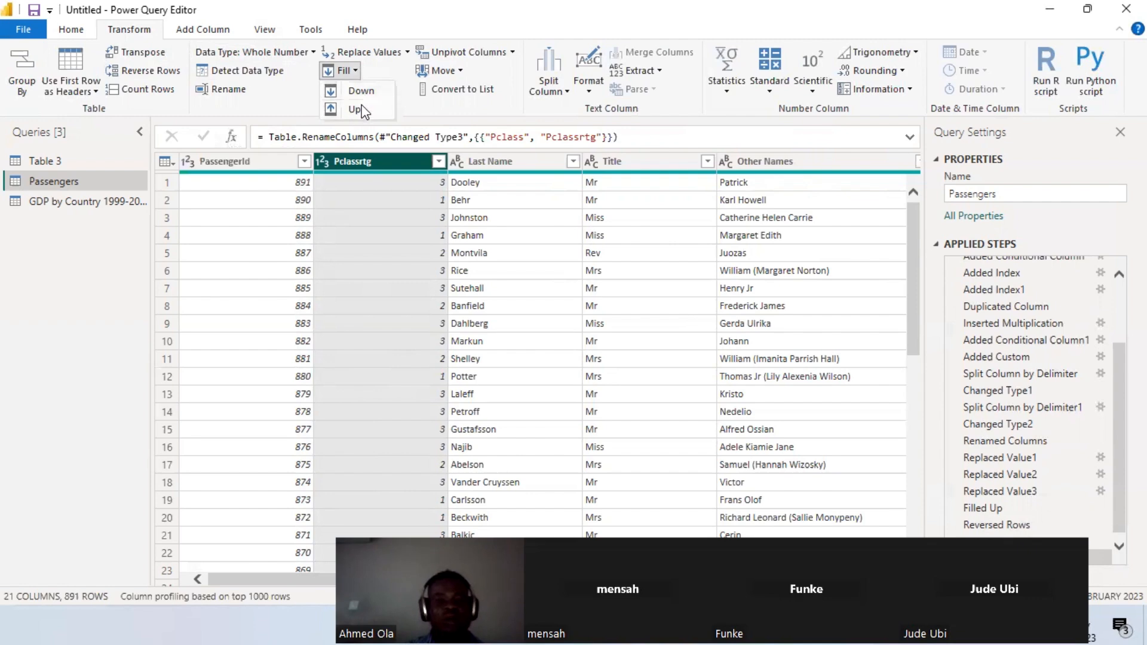
{"action": "left_click", "coordinate": [381, 75]}
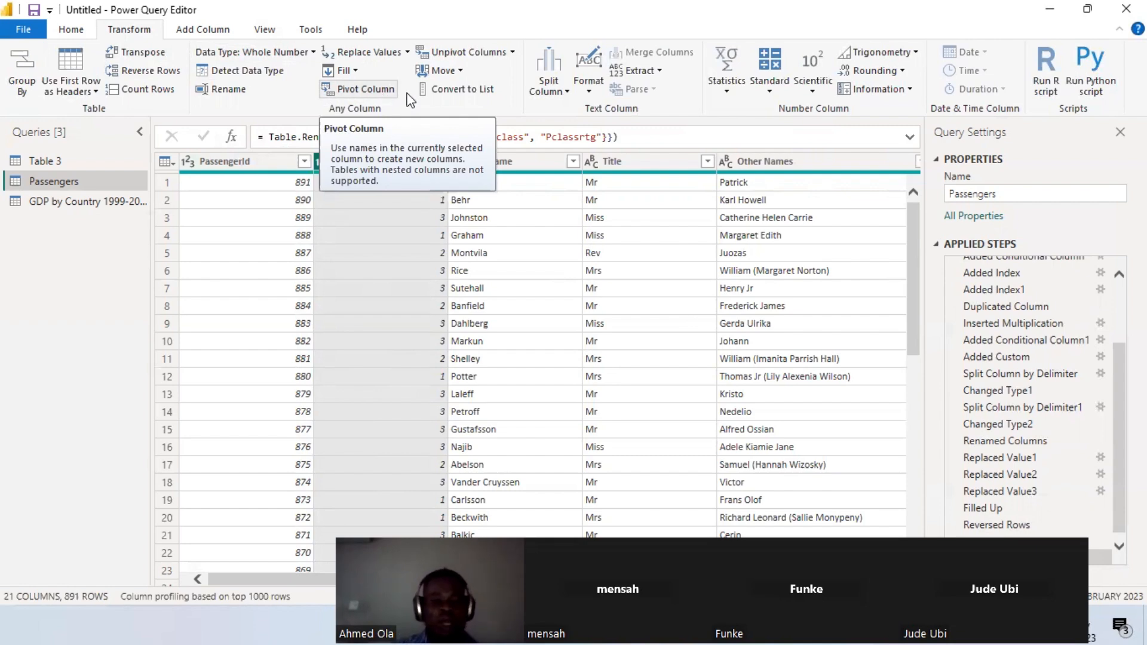
Switch to File Explorer and open the employee_data workbook from the datasets folder in Excel
{"action": "left_click", "coordinate": [591, 632]}
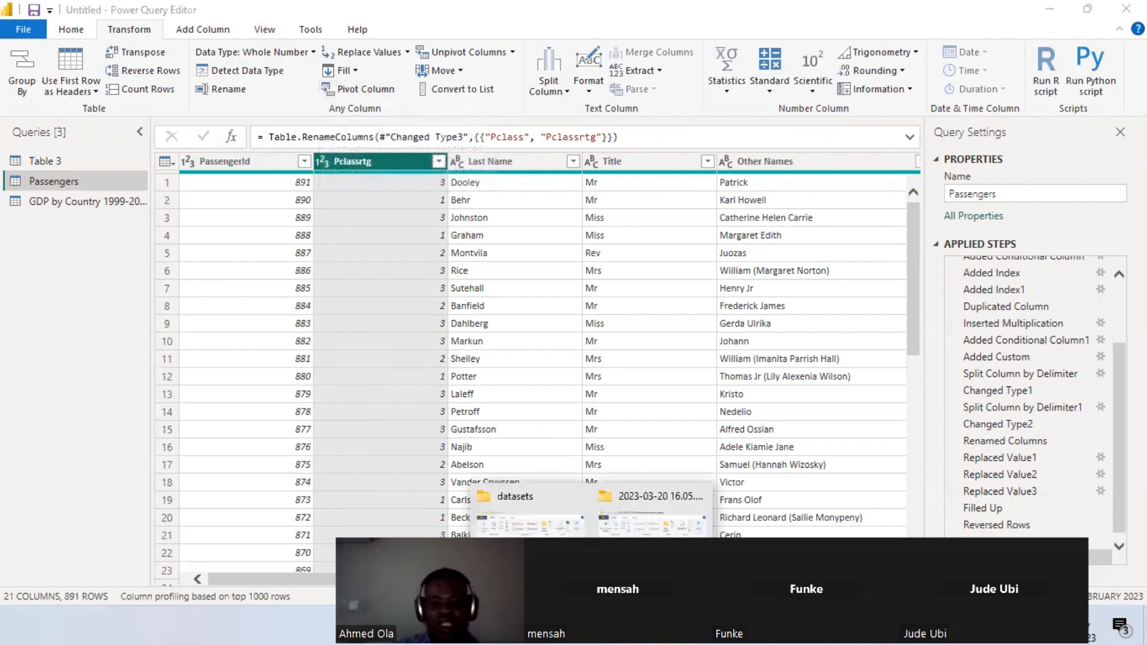
{"action": "left_click", "coordinate": [528, 514]}
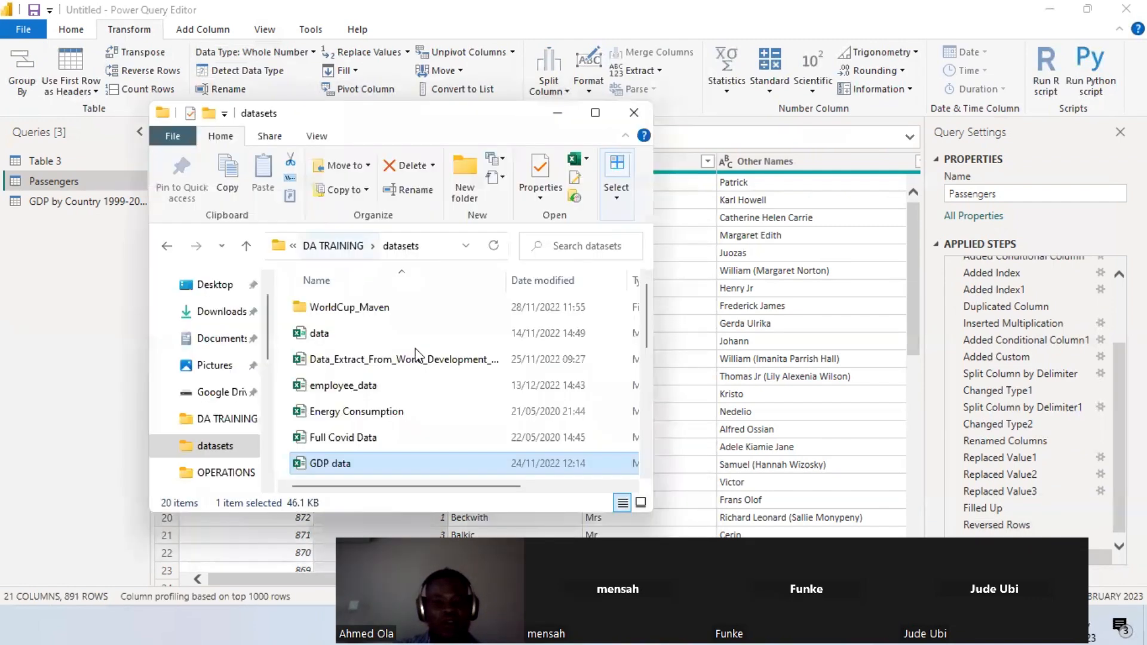
{"action": "double_click", "coordinate": [445, 389]}
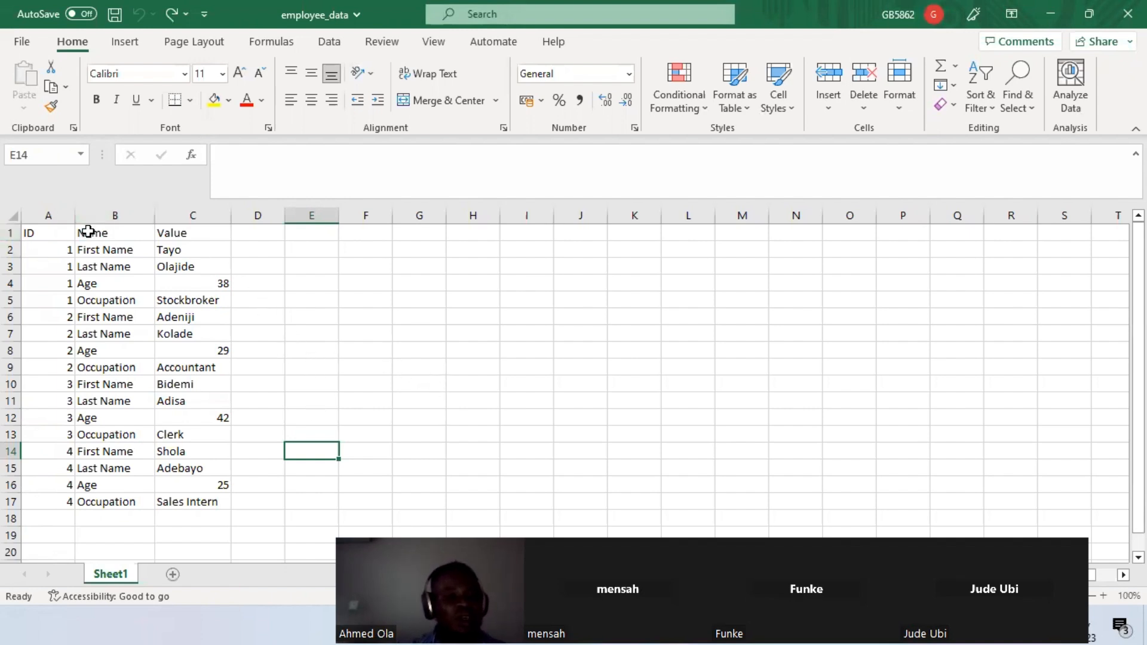
Examine the ID, Name and Value columns of the employee sheet
{"action": "left_click_drag", "start_coordinate": [45, 215], "coordinate": [227, 257]}
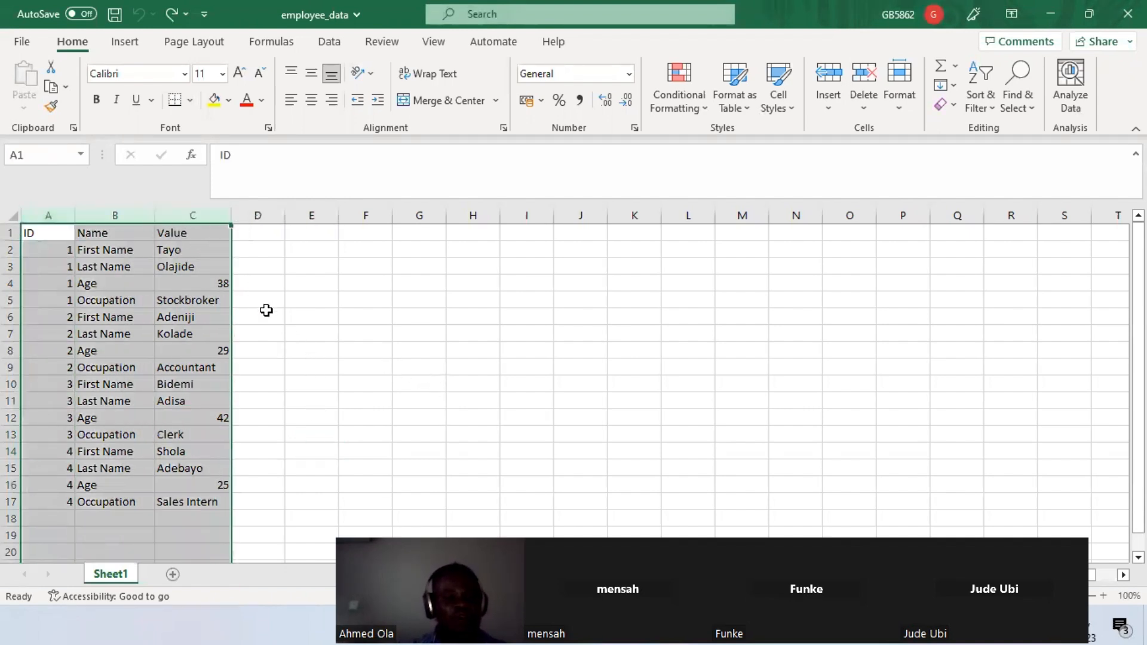
{"action": "left_click", "coordinate": [266, 311]}
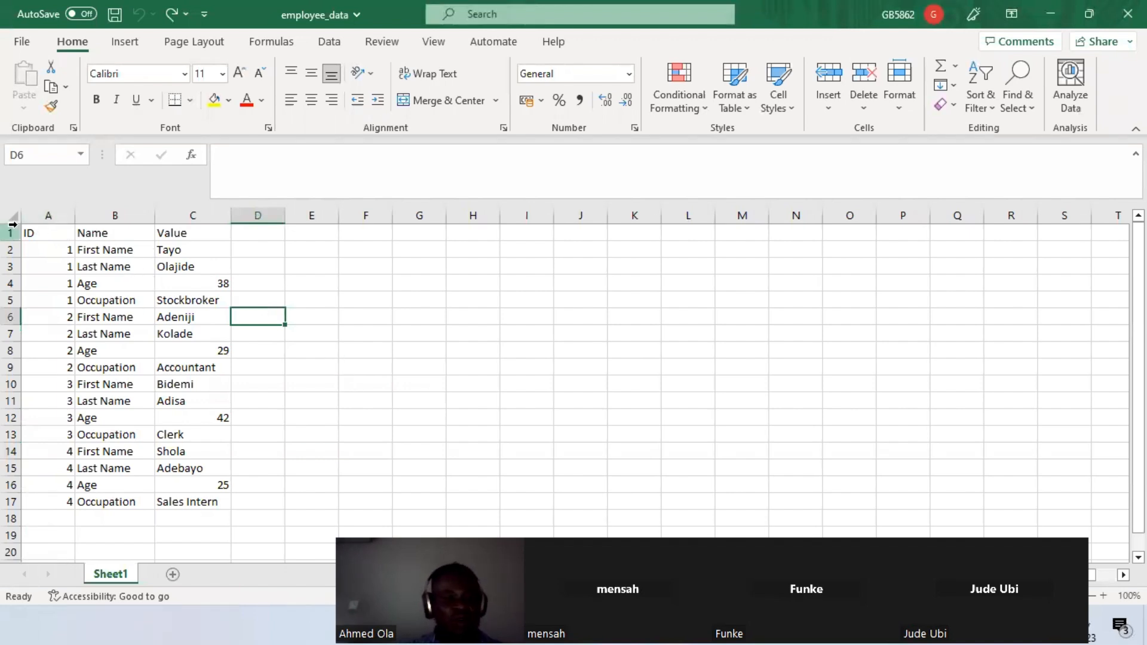
{"action": "left_click_drag", "start_coordinate": [42, 217], "coordinate": [110, 214]}
{"action": "left_click", "coordinate": [205, 210]}
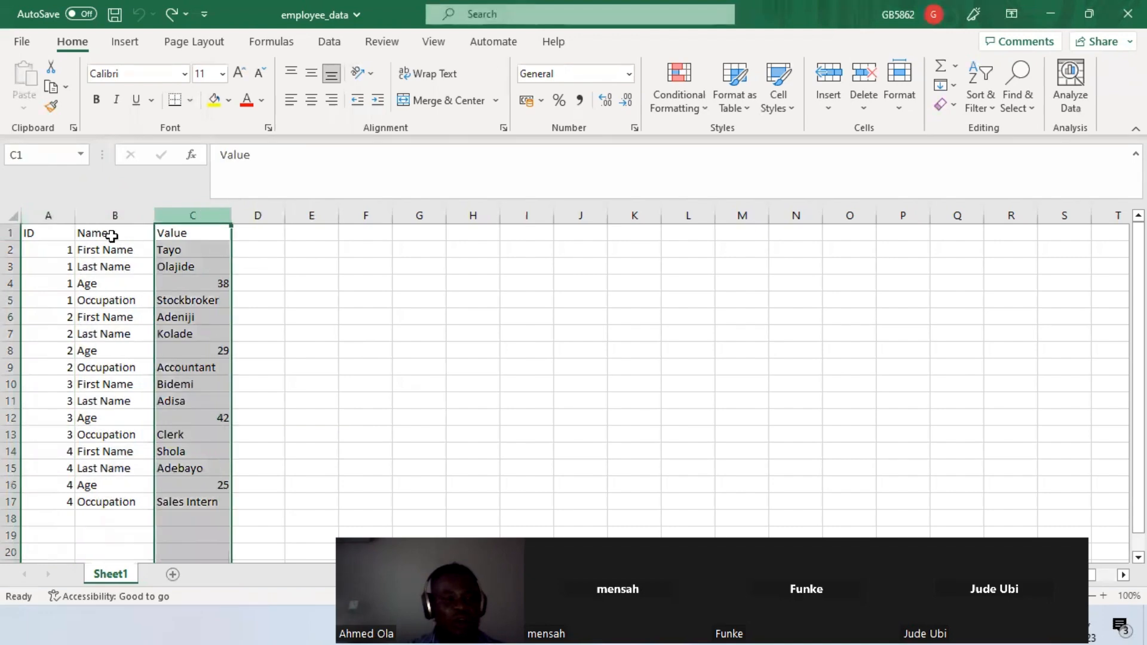
{"action": "left_click", "coordinate": [48, 216]}
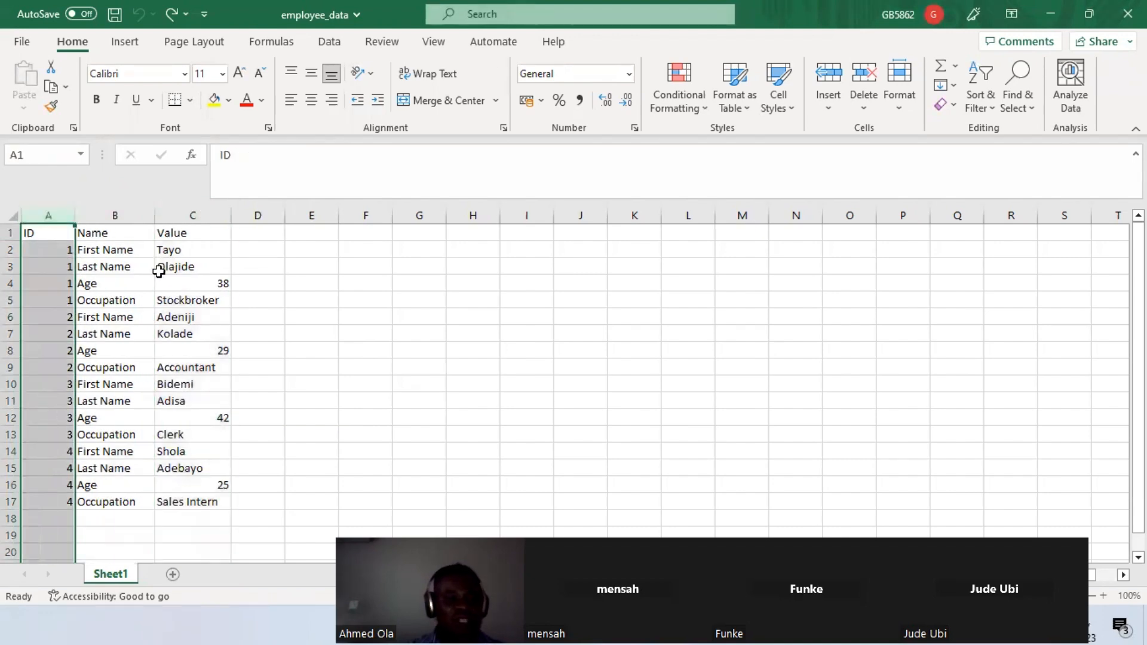
{"action": "left_click", "coordinate": [71, 248]}
{"action": "left_click", "coordinate": [49, 216]}
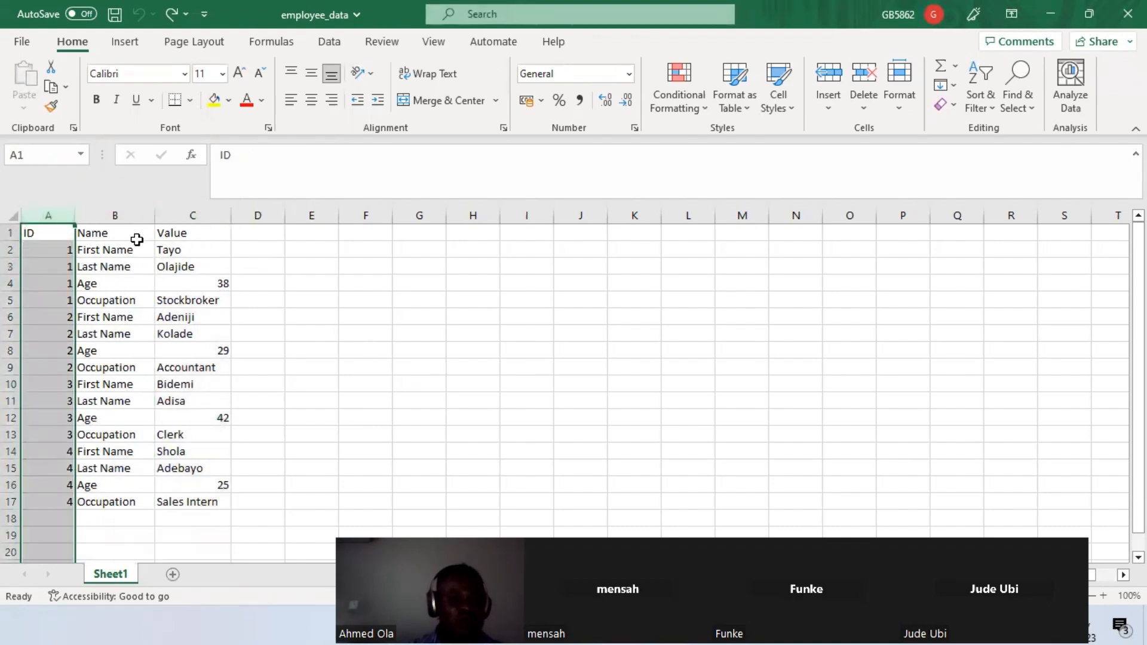
{"action": "left_click", "coordinate": [119, 231]}
{"action": "left_click", "coordinate": [157, 233]}
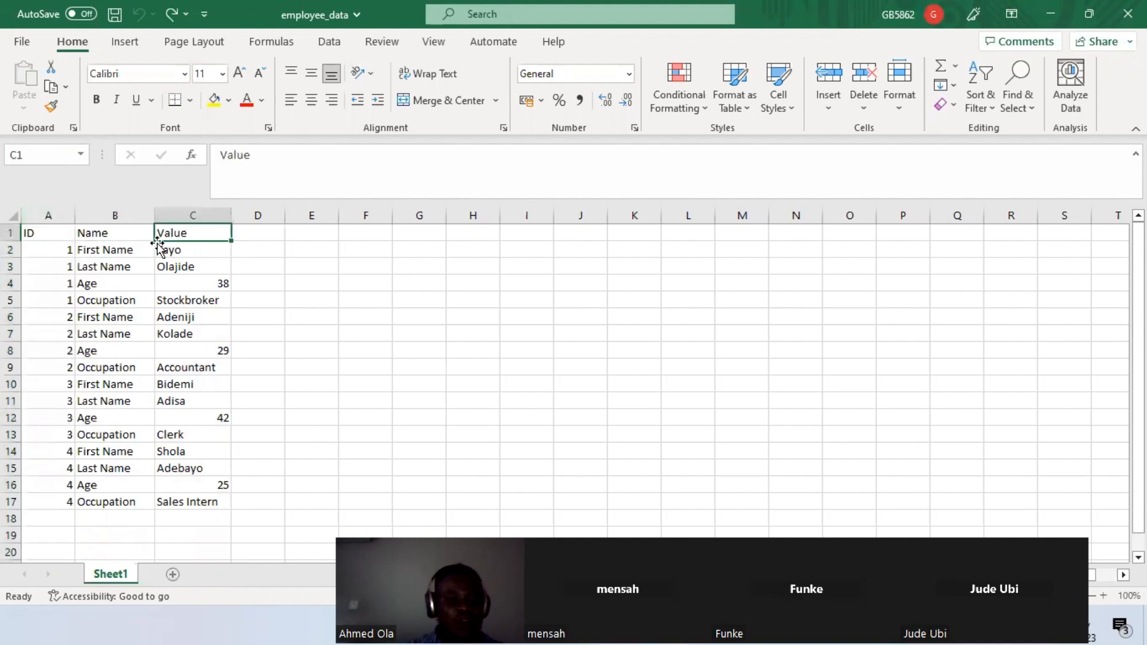
Examine how the First Name, Last Name, Age and Occupation entries pair with their values for each employee ID
{"action": "left_click_drag", "start_coordinate": [116, 250], "coordinate": [116, 300]}
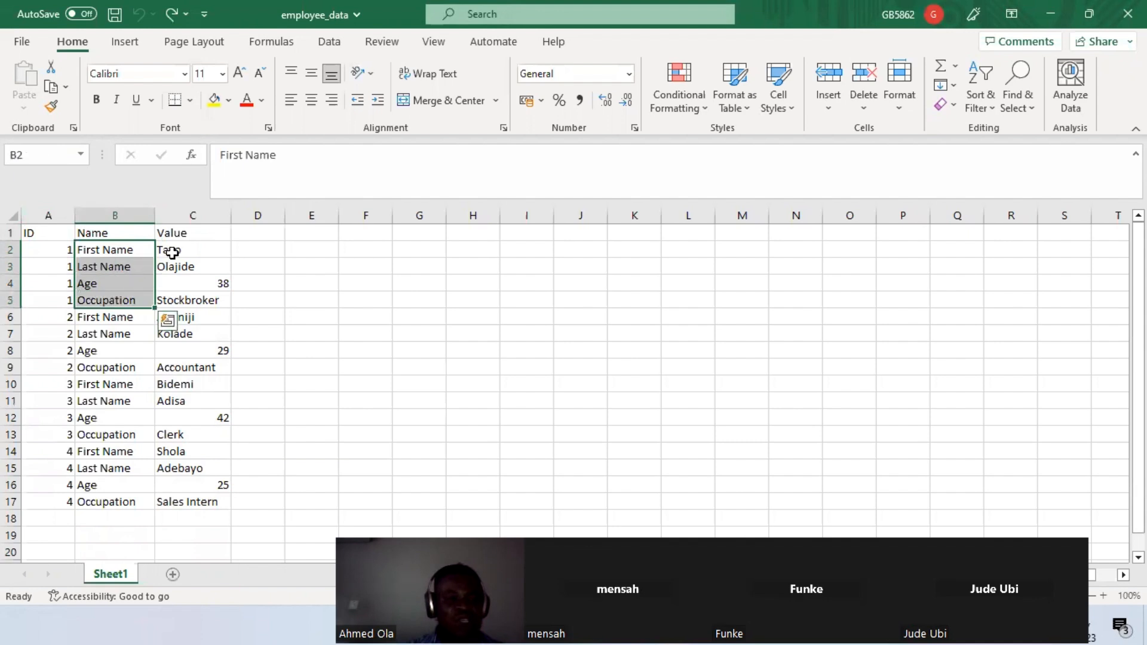
{"action": "left_click", "coordinate": [172, 252]}
{"action": "left_click_drag", "start_coordinate": [118, 248], "coordinate": [212, 285]}
{"action": "left_click", "coordinate": [120, 263]}
{"action": "left_click", "coordinate": [114, 286]}
{"action": "left_click", "coordinate": [106, 305]}
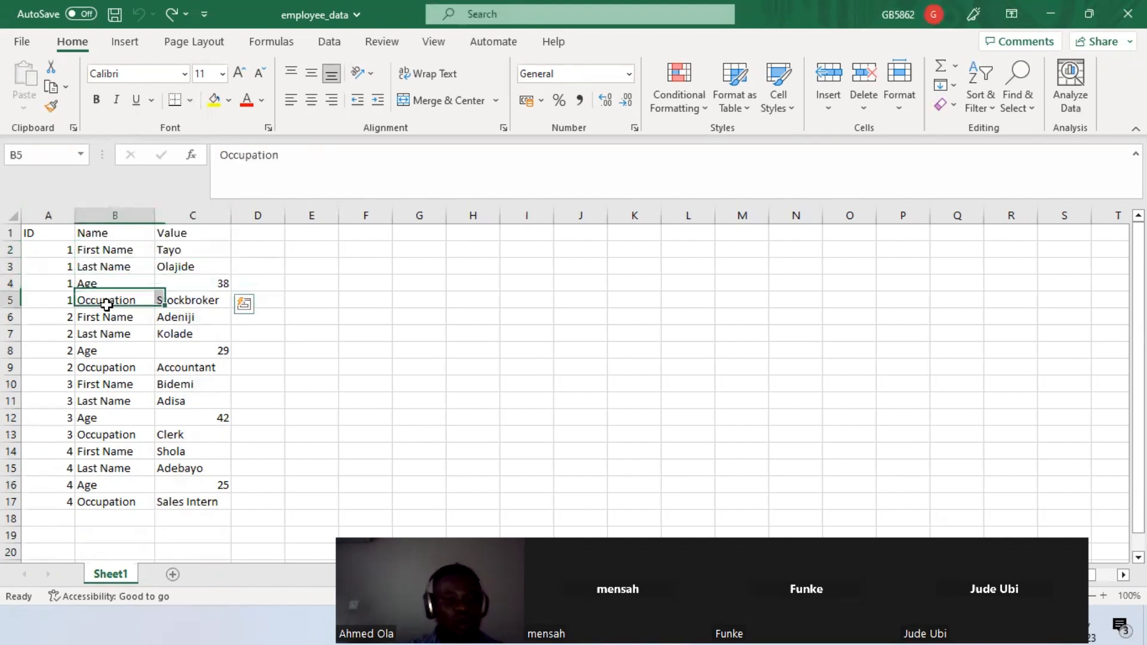
{"action": "left_click_drag", "start_coordinate": [107, 304], "coordinate": [173, 299]}
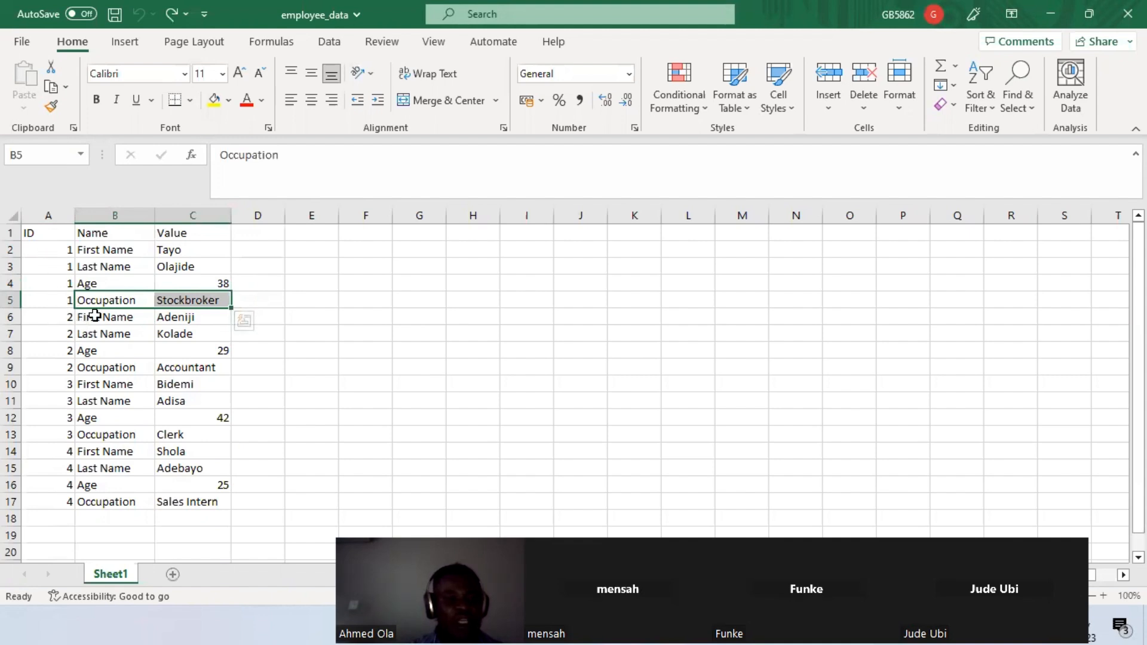
{"action": "left_click_drag", "start_coordinate": [95, 316], "coordinate": [178, 345]}
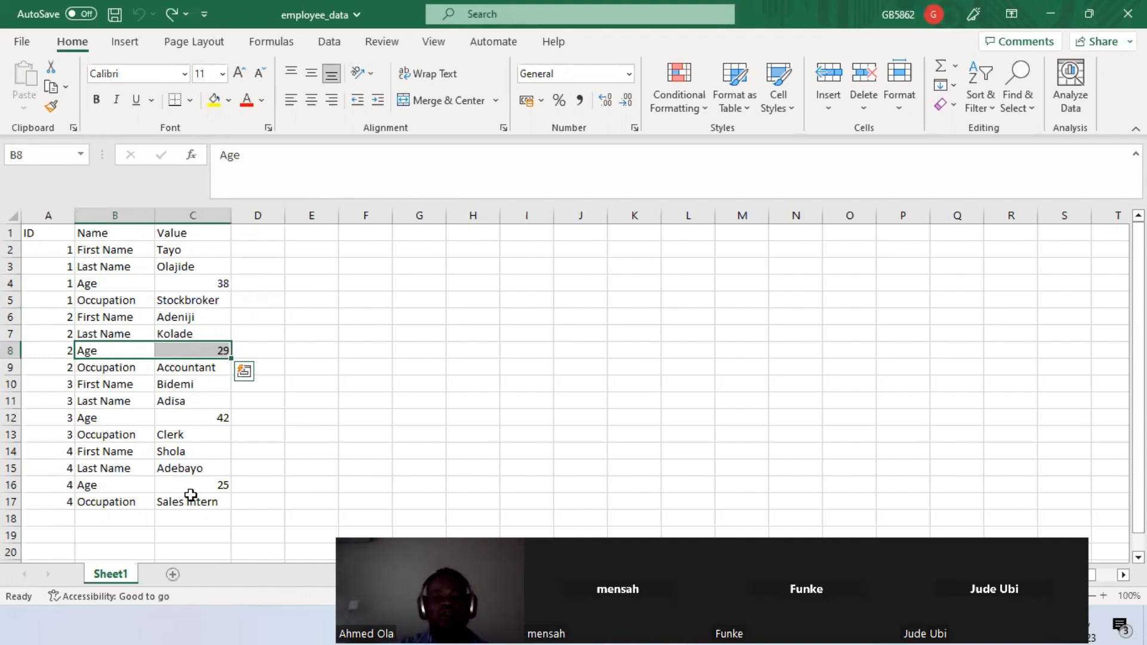
{"action": "left_click_drag", "start_coordinate": [49, 233], "coordinate": [192, 504]}
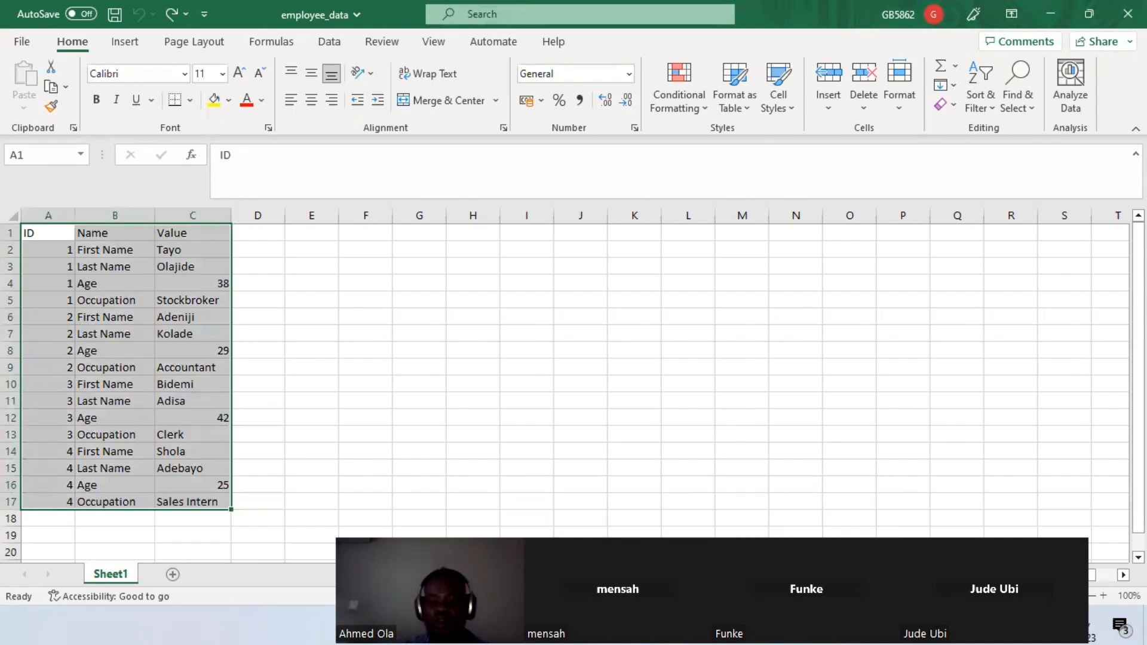
Switch to Power Query Editor and import Sheet1 of the employee_data Excel workbook as a new query
{"action": "left_click", "coordinate": [703, 626]}
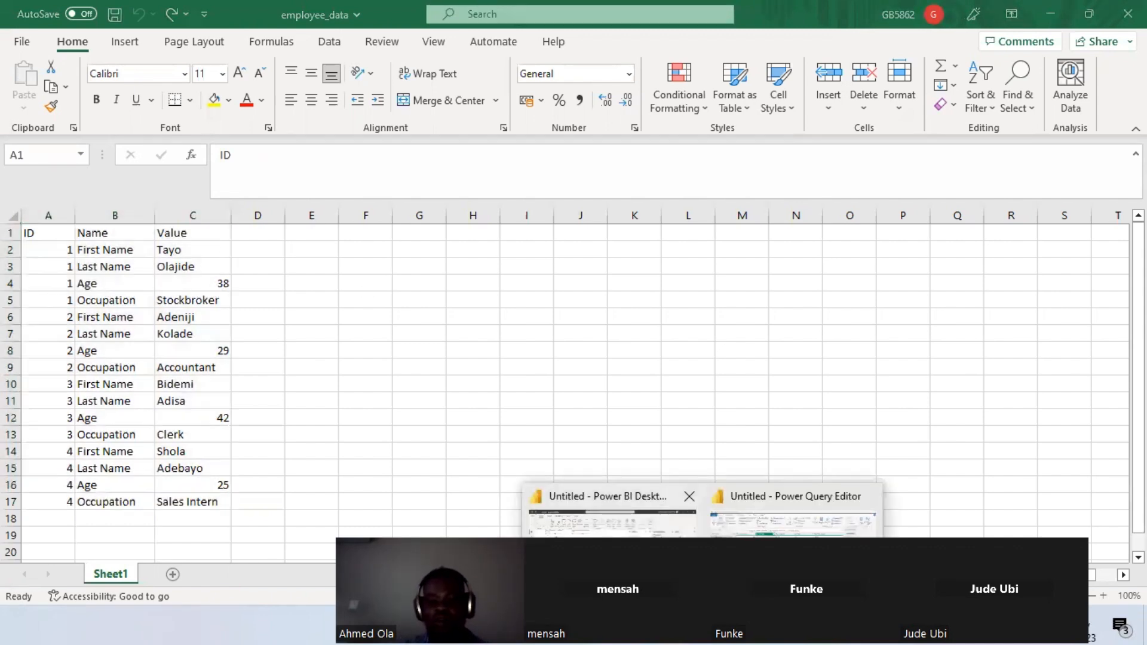
{"action": "left_click", "coordinate": [793, 519]}
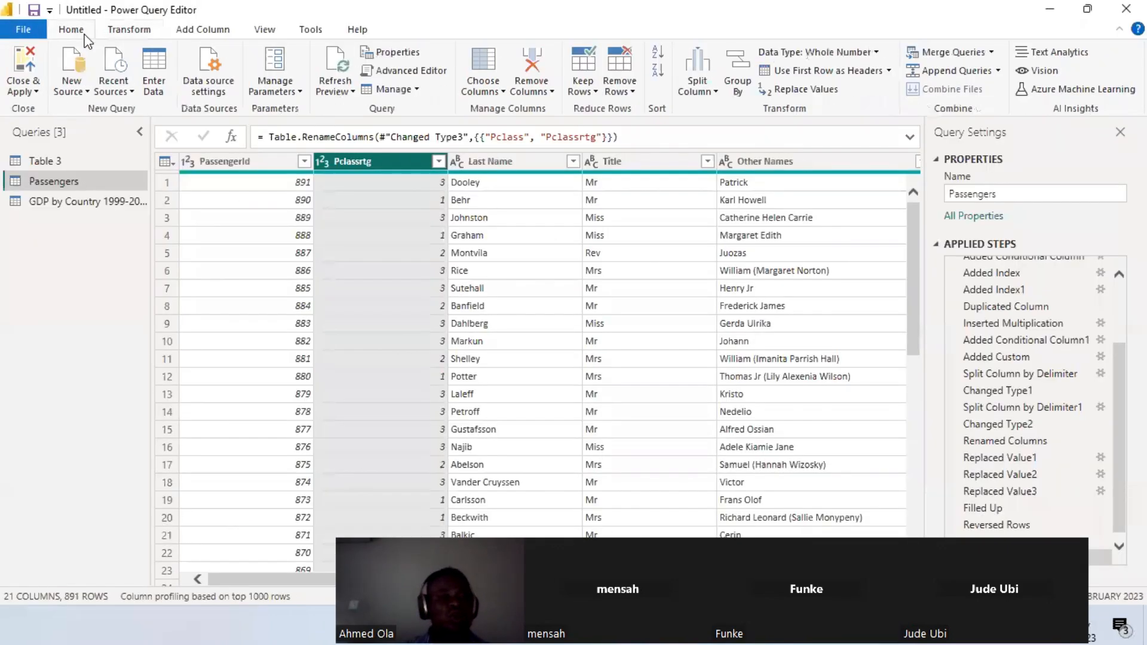
{"action": "left_click", "coordinate": [74, 88]}
{"action": "left_click", "coordinate": [106, 136]}
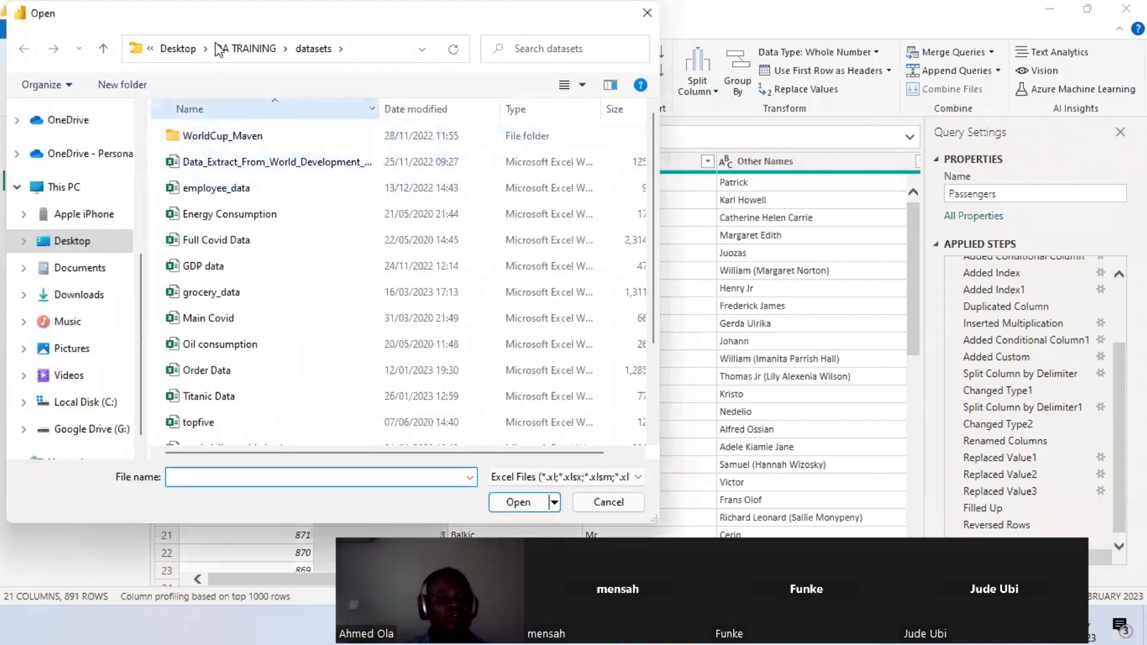
{"action": "double_click", "coordinate": [259, 187]}
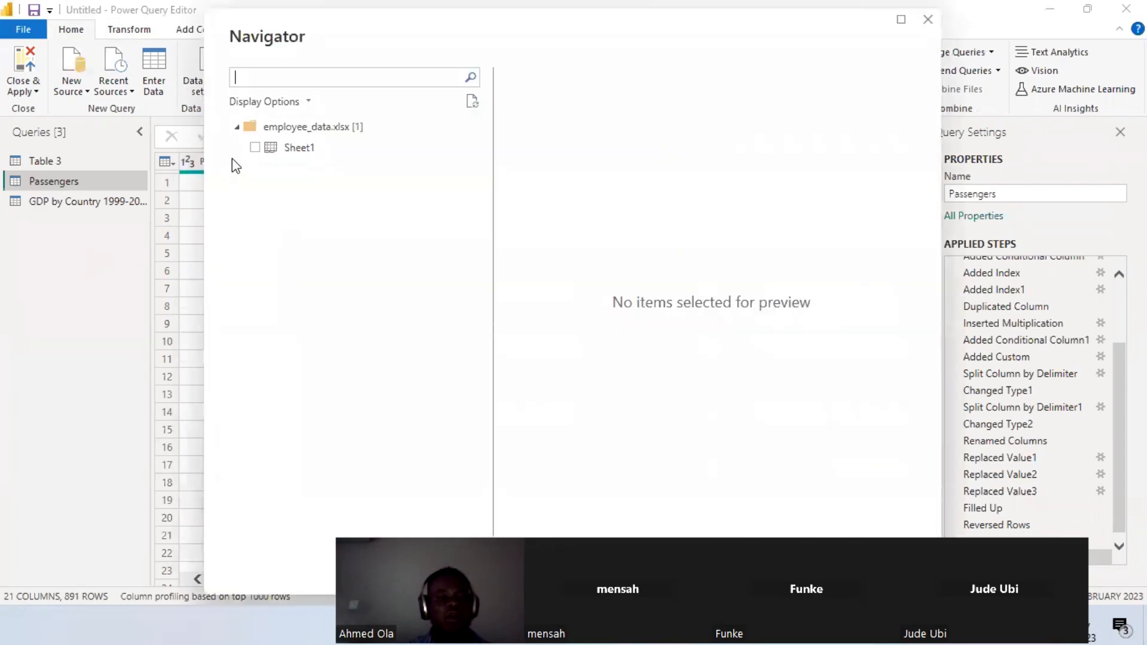
{"action": "left_click", "coordinate": [268, 149]}
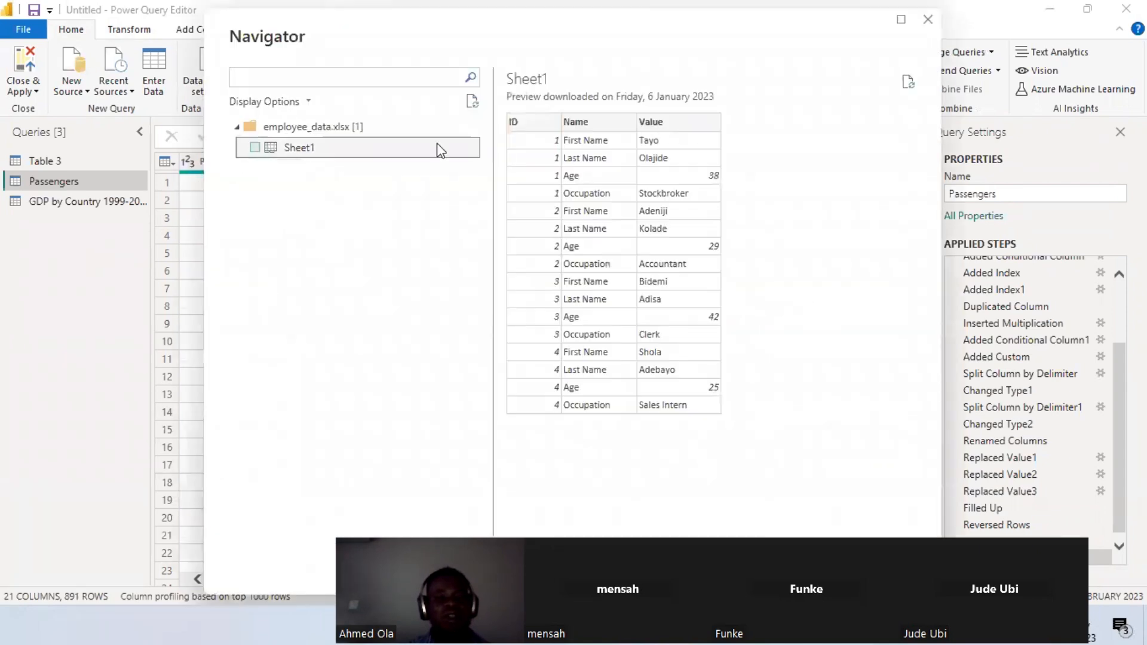
{"action": "left_click", "coordinate": [256, 148]}
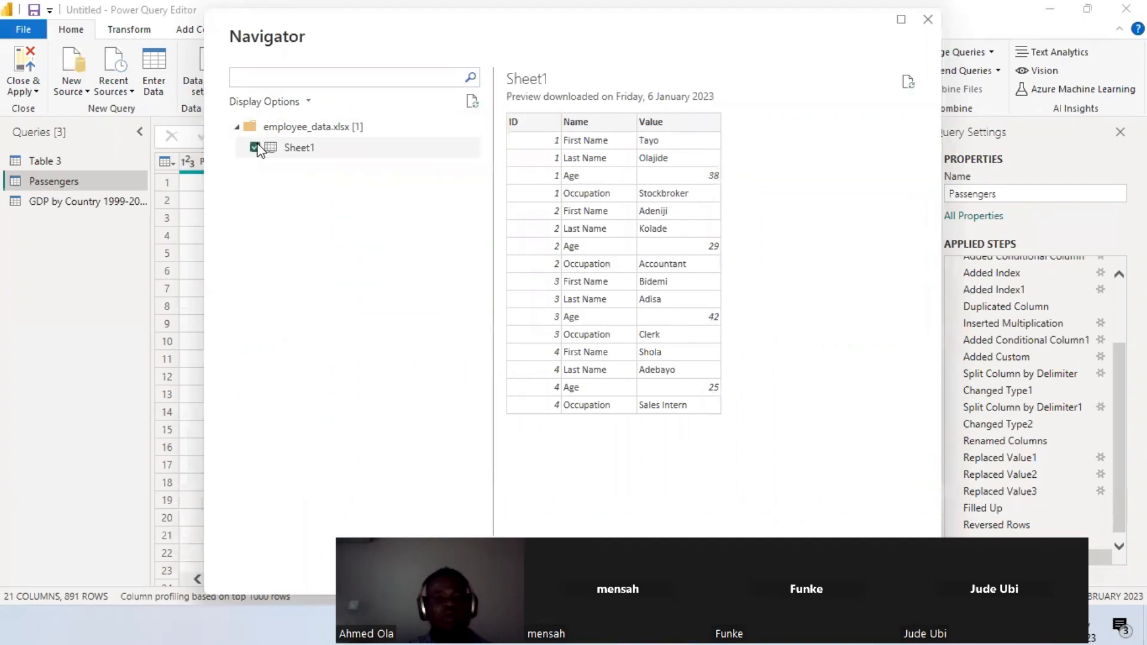
{"action": "left_click", "coordinate": [805, 569]}
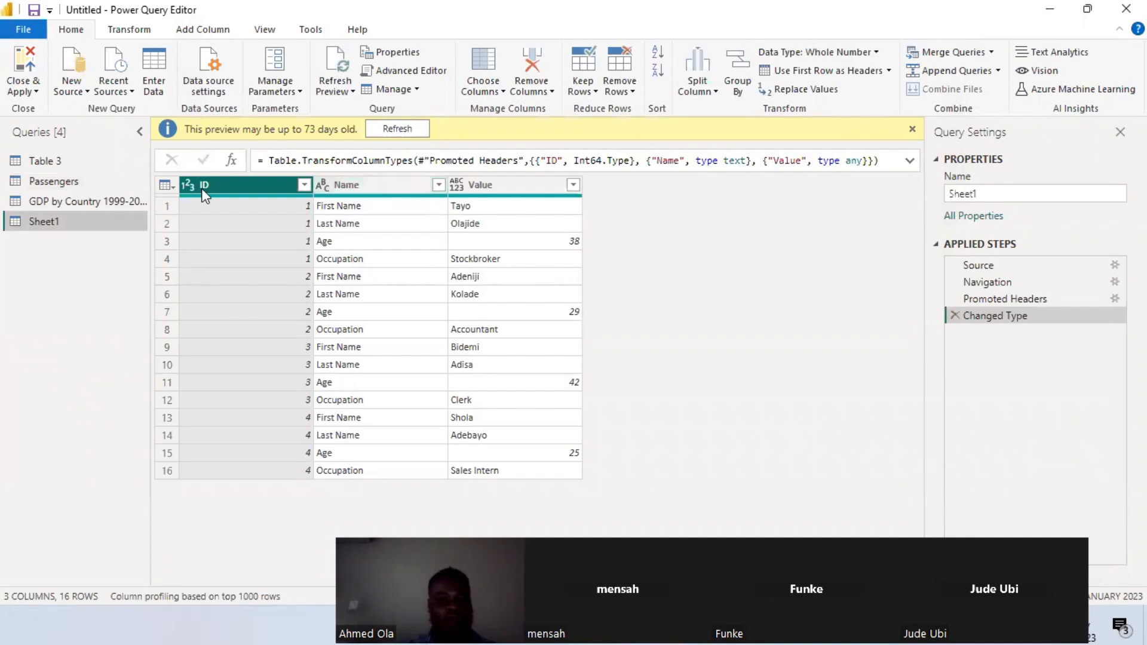
Pivot the ID column using Value as the values column, with the Don't Aggregate option
{"action": "left_click", "coordinate": [125, 27]}
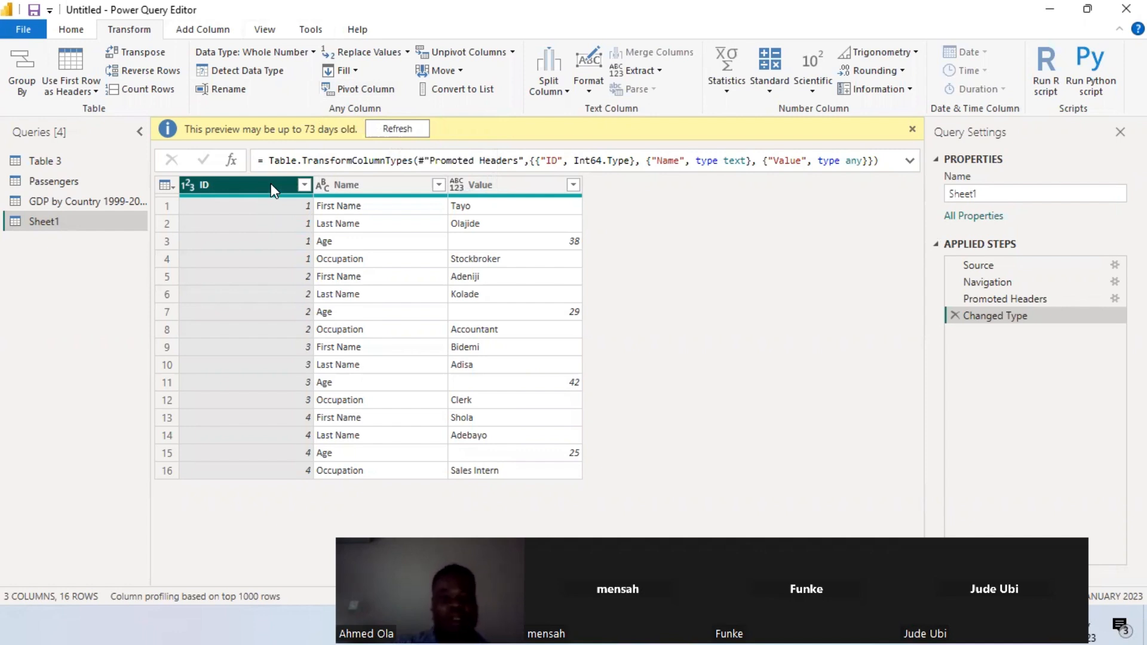
{"action": "left_click", "coordinate": [356, 88]}
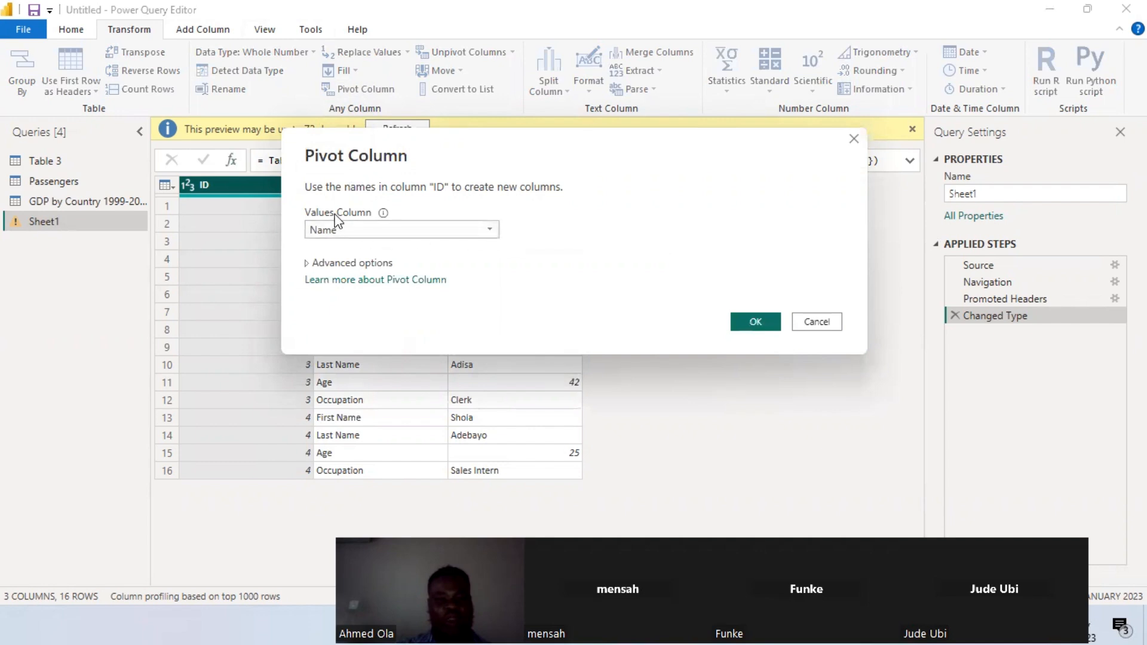
{"action": "left_click", "coordinate": [490, 231]}
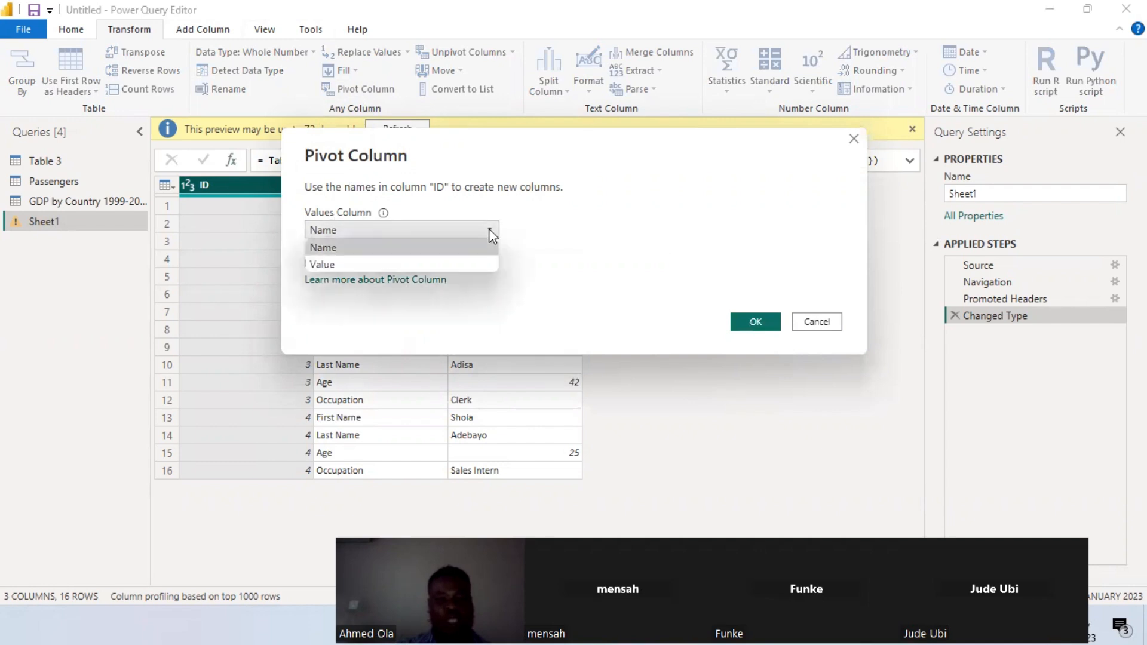
{"action": "left_click", "coordinate": [466, 260]}
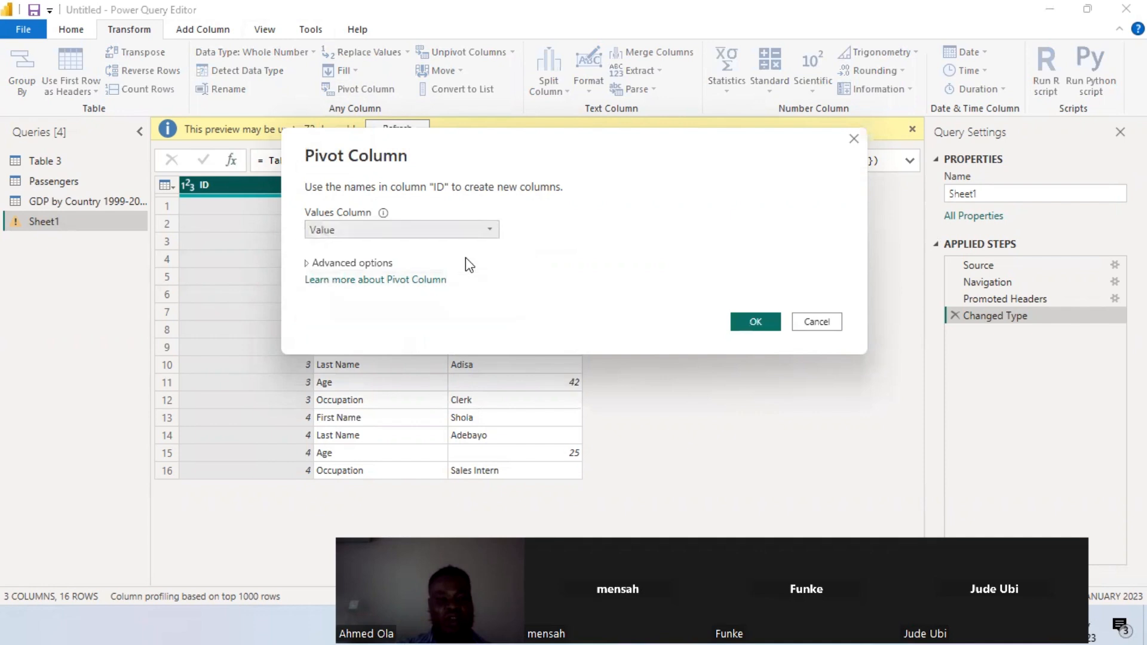
{"action": "left_click", "coordinate": [308, 264]}
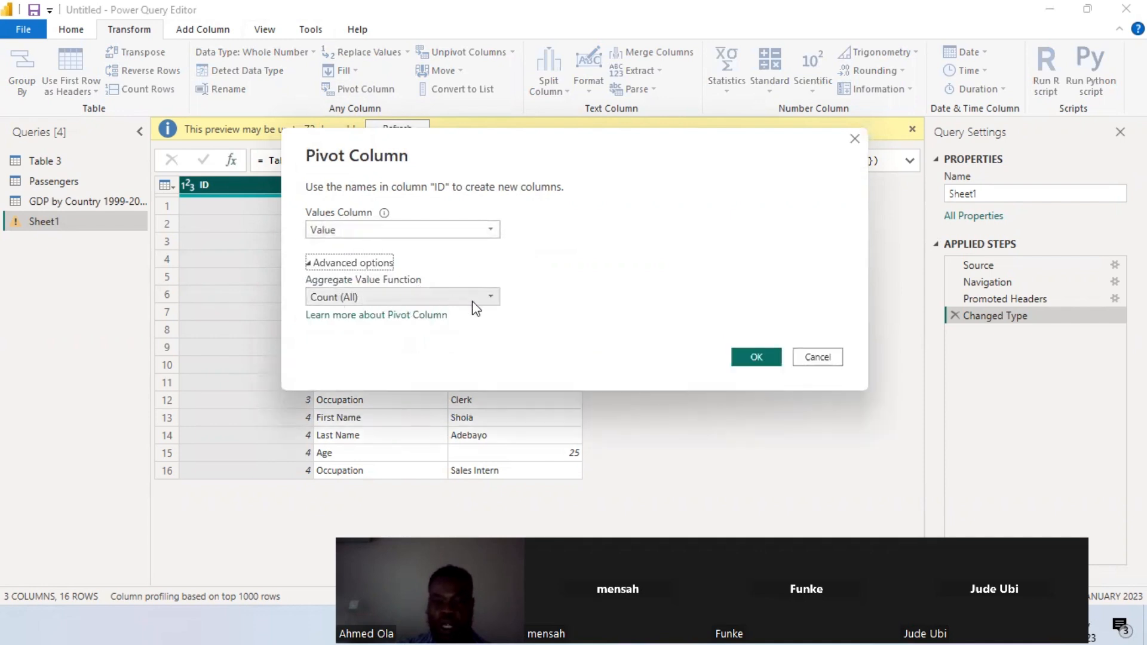
{"action": "left_click", "coordinate": [491, 298]}
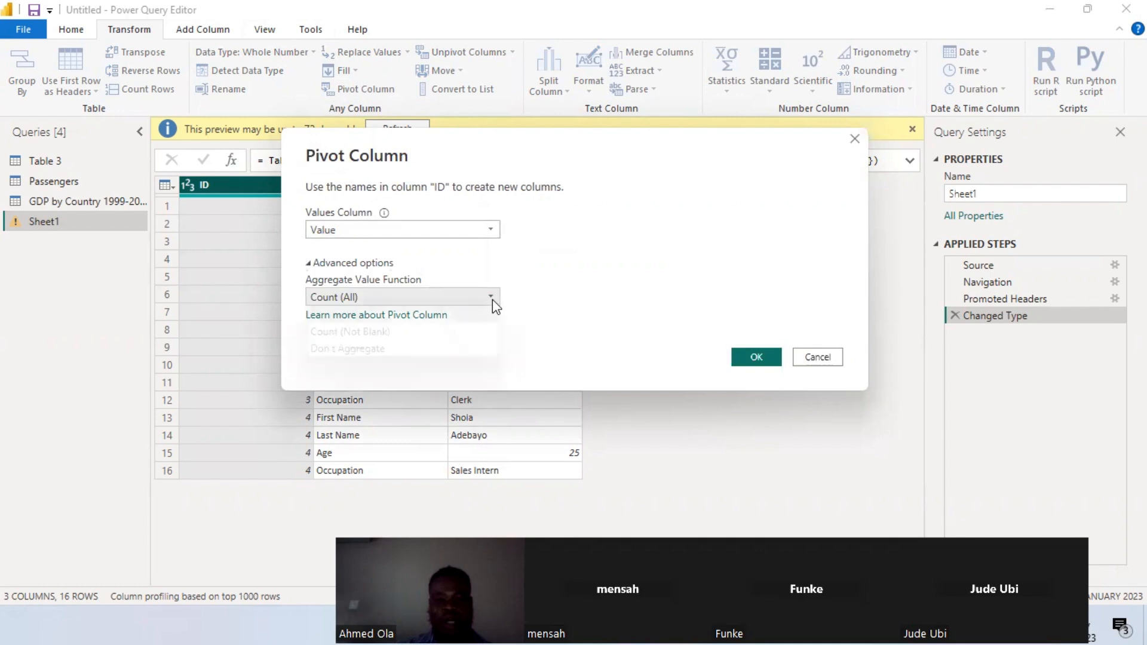
{"action": "left_click", "coordinate": [457, 351]}
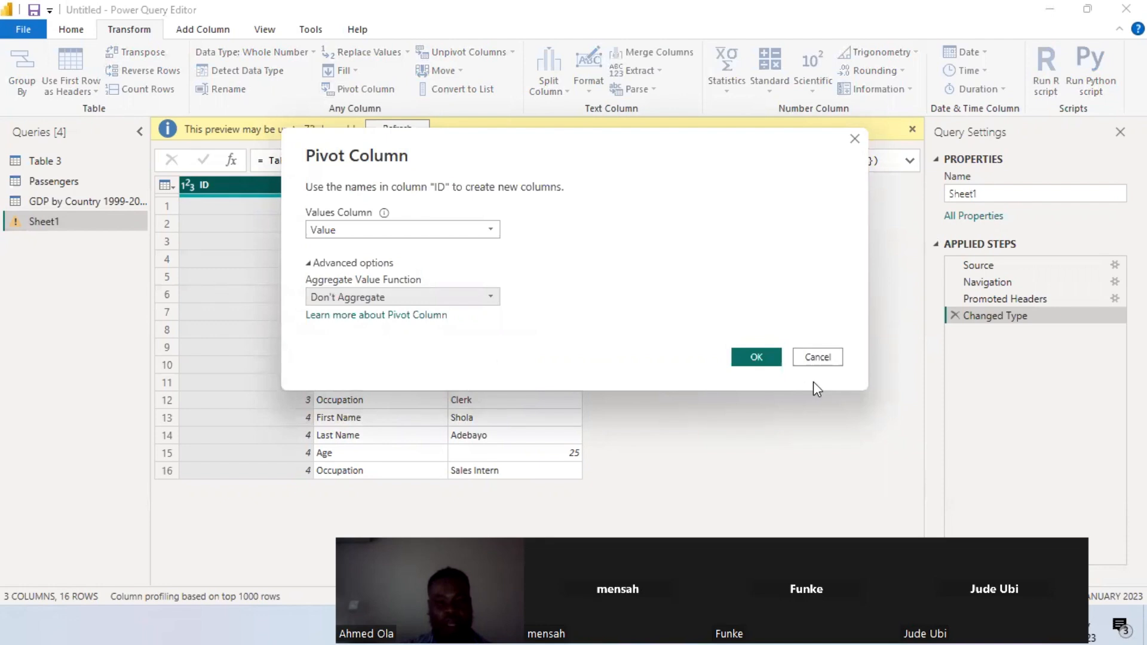
{"action": "left_click", "coordinate": [756, 358]}
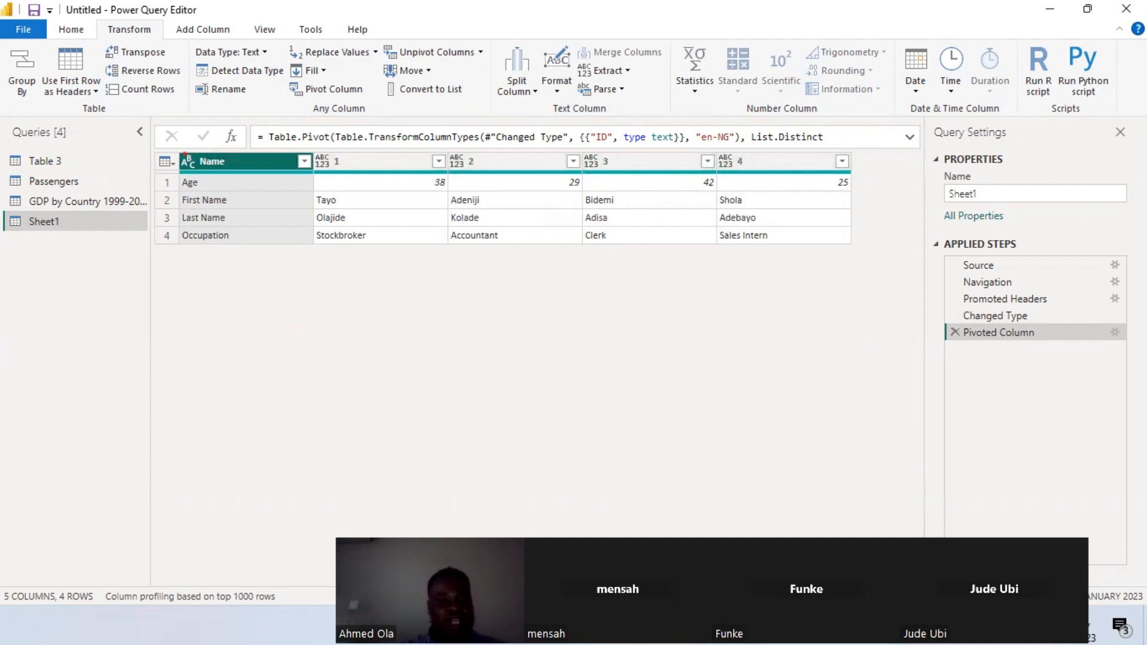
Review the Name column and the four employee columns, and transpose the pivoted table
{"action": "mouse_move", "coordinate": [175, 151]}
{"action": "left_mouse_down"}
{"action": "mouse_move", "coordinate": [269, 172]}
{"action": "mouse_move", "coordinate": [309, 212]}
{"action": "mouse_move", "coordinate": [315, 246]}
{"action": "left_mouse_up"}
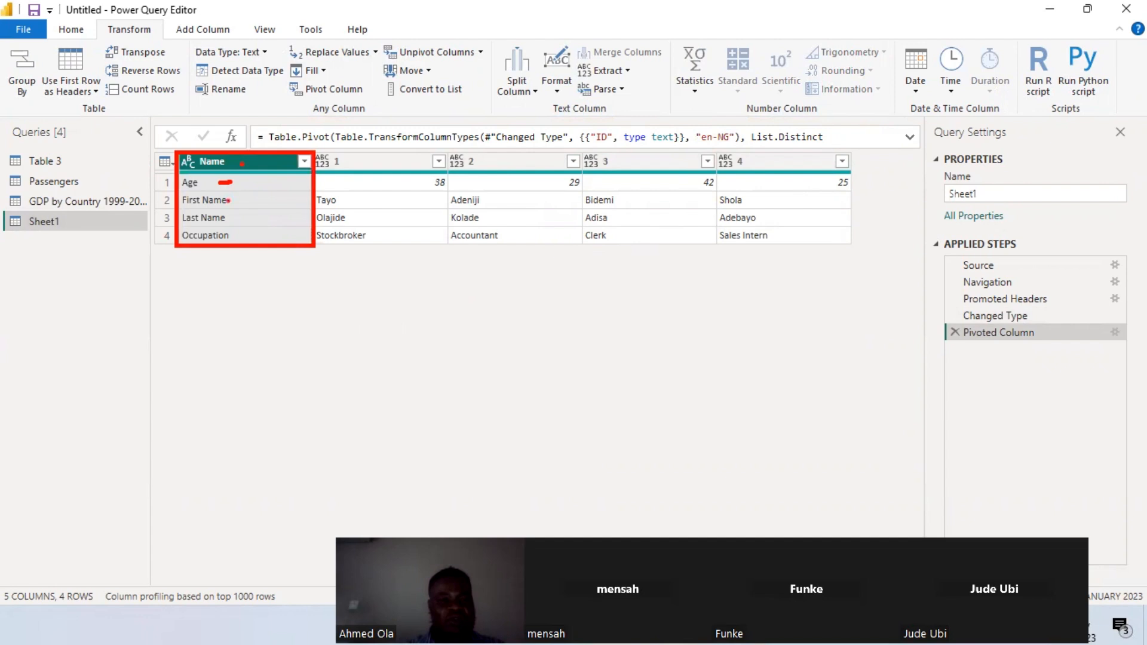
{"action": "mouse_move", "coordinate": [229, 201]}
{"action": "left_mouse_down"}
{"action": "mouse_move", "coordinate": [251, 201]}
{"action": "mouse_move", "coordinate": [258, 236]}
{"action": "left_mouse_up"}
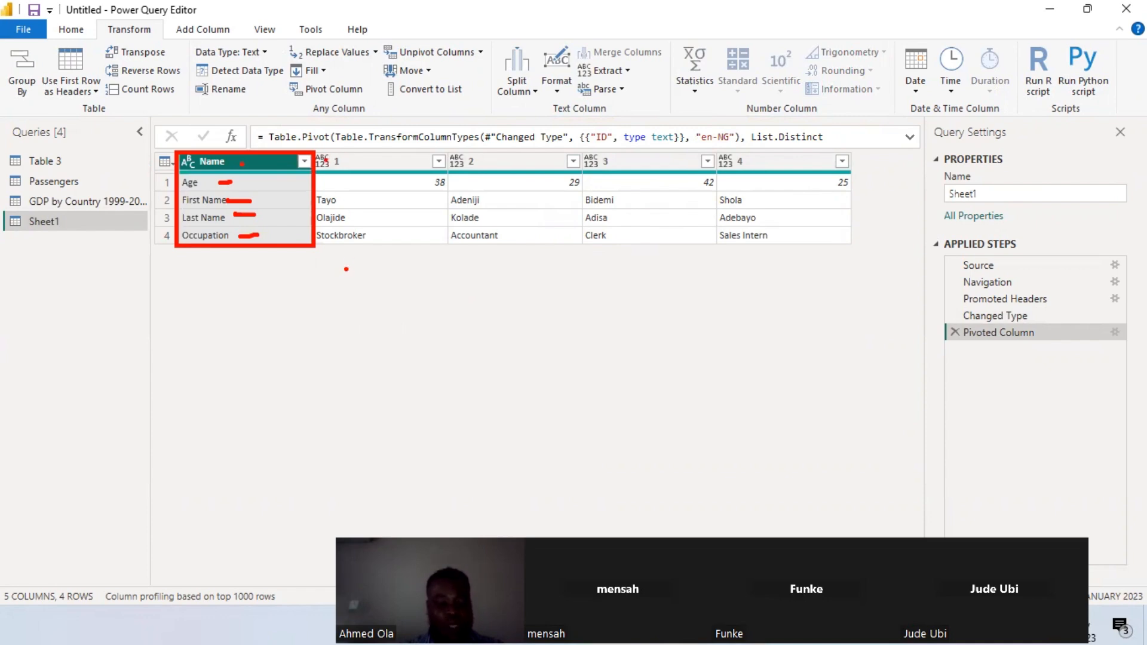
{"action": "mouse_move", "coordinate": [321, 151]}
{"action": "left_mouse_down"}
{"action": "mouse_move", "coordinate": [354, 192]}
{"action": "mouse_move", "coordinate": [846, 241]}
{"action": "left_mouse_up"}
{"action": "key", "text": "Escape"}
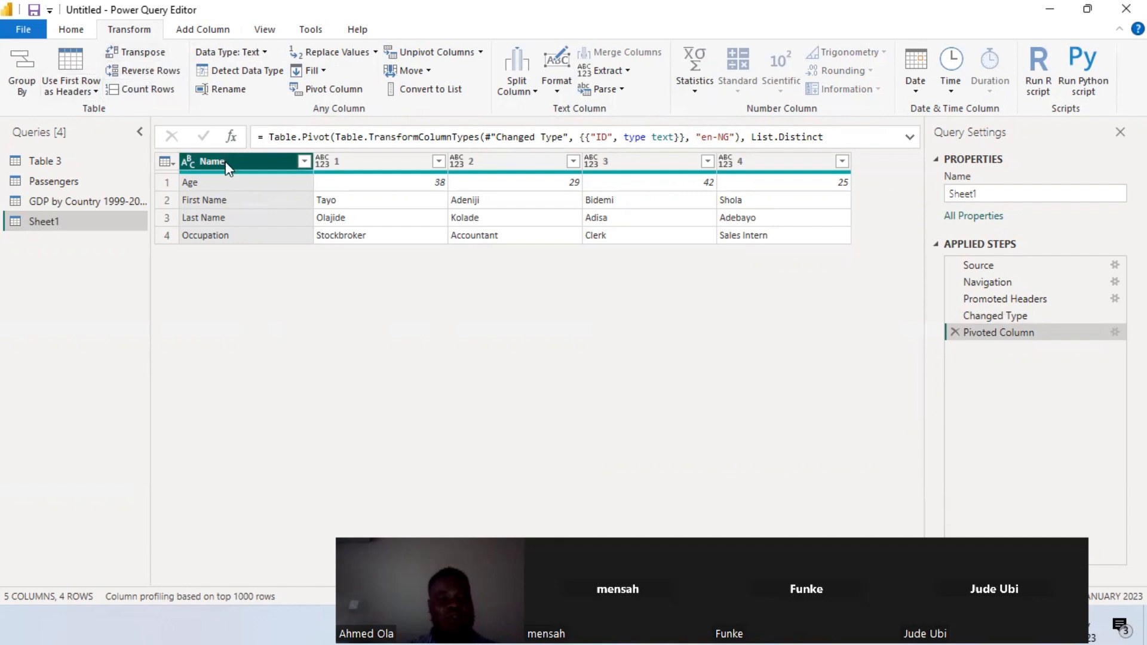
{"action": "left_click", "coordinate": [142, 52]}
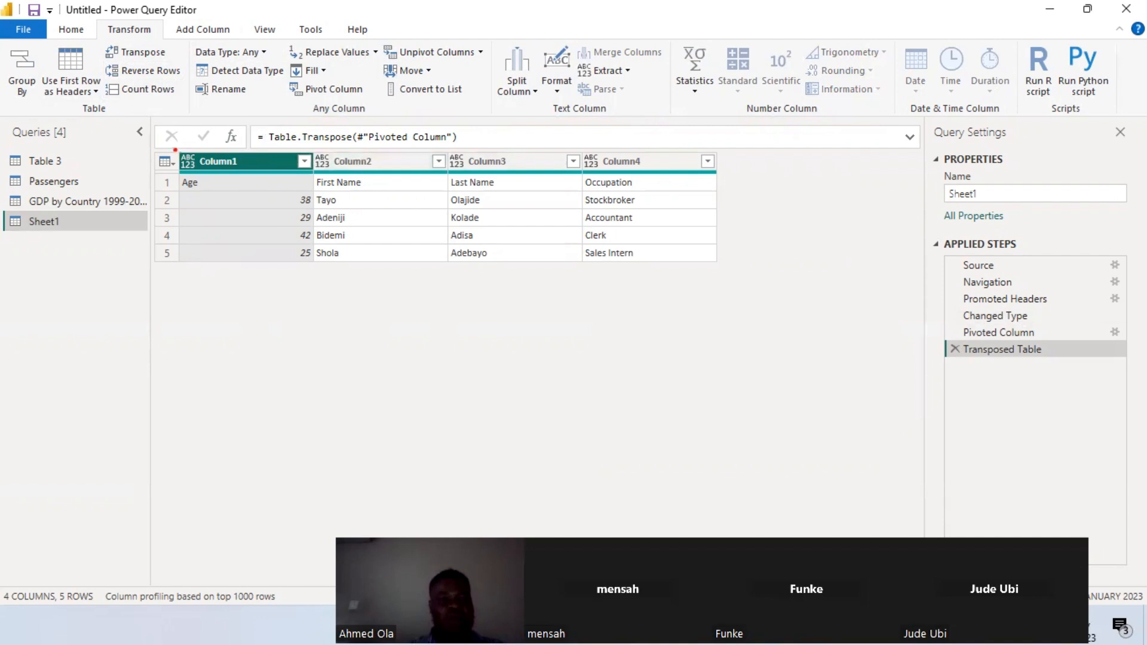
Promote the first row, holding Age, First Name, Last Name and Occupation, to column headers
{"action": "mouse_move", "coordinate": [175, 150]}
{"action": "left_mouse_down"}
{"action": "mouse_move", "coordinate": [187, 171]}
{"action": "mouse_move", "coordinate": [723, 169]}
{"action": "left_mouse_up"}
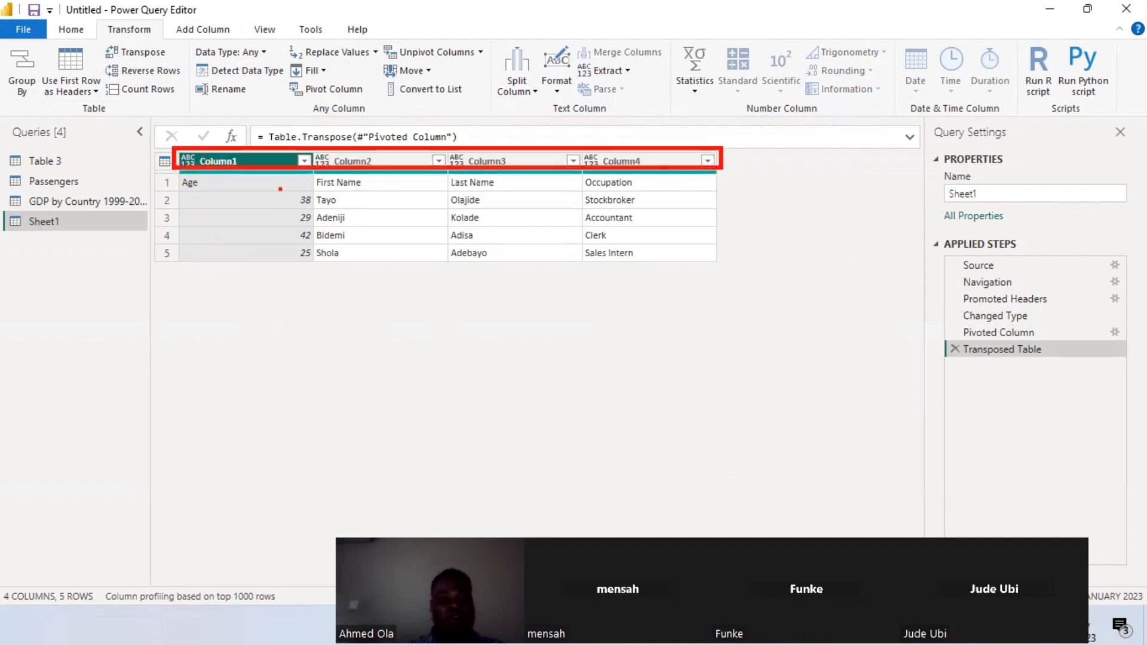
{"action": "mouse_move", "coordinate": [177, 175]}
{"action": "left_mouse_down"}
{"action": "mouse_move", "coordinate": [249, 196]}
{"action": "mouse_move", "coordinate": [715, 191]}
{"action": "left_mouse_up"}
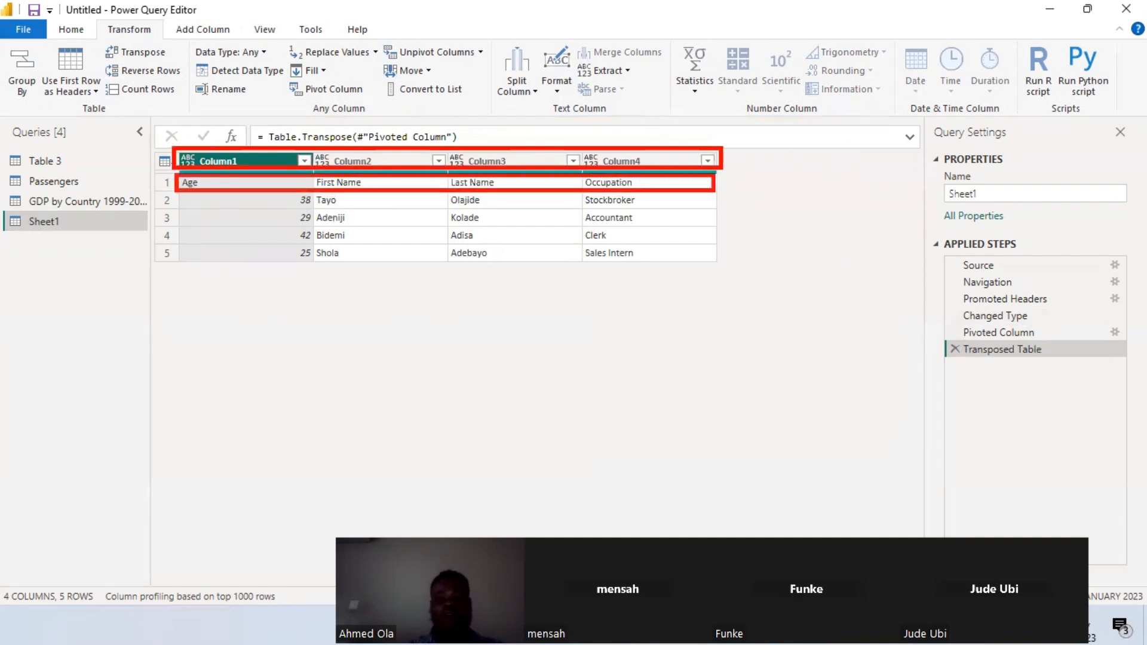
{"action": "key", "text": "Escape"}
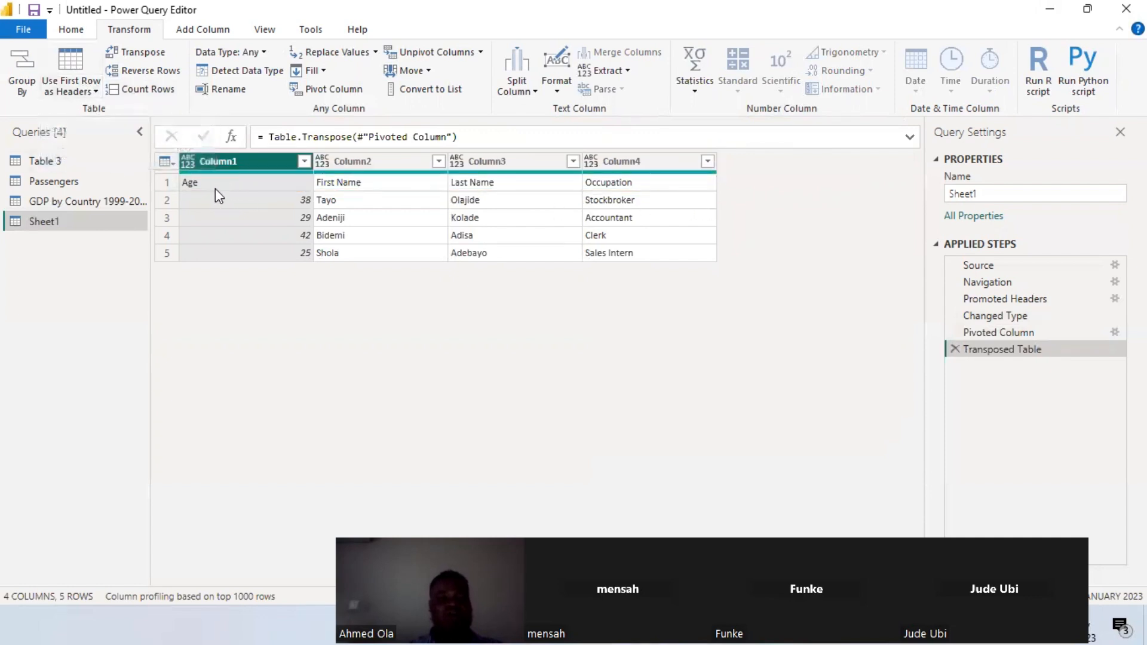
{"action": "left_click", "coordinate": [195, 187]}
{"action": "left_click", "coordinate": [373, 183]}
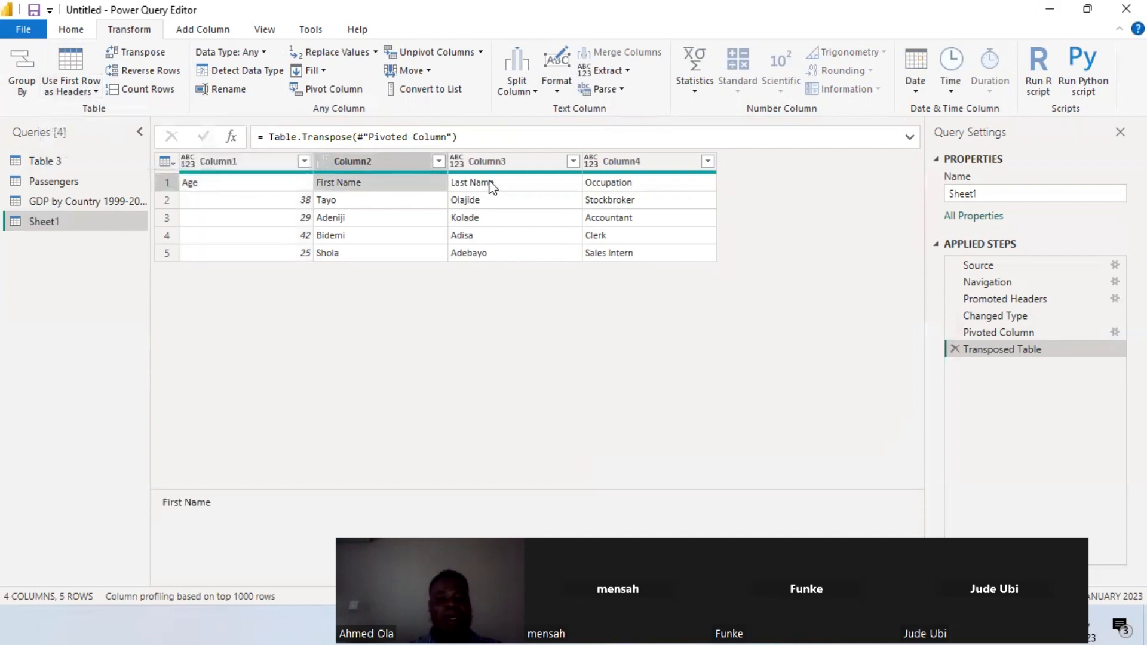
{"action": "left_click", "coordinate": [489, 183]}
{"action": "left_click", "coordinate": [611, 182]}
{"action": "left_click", "coordinate": [71, 91]}
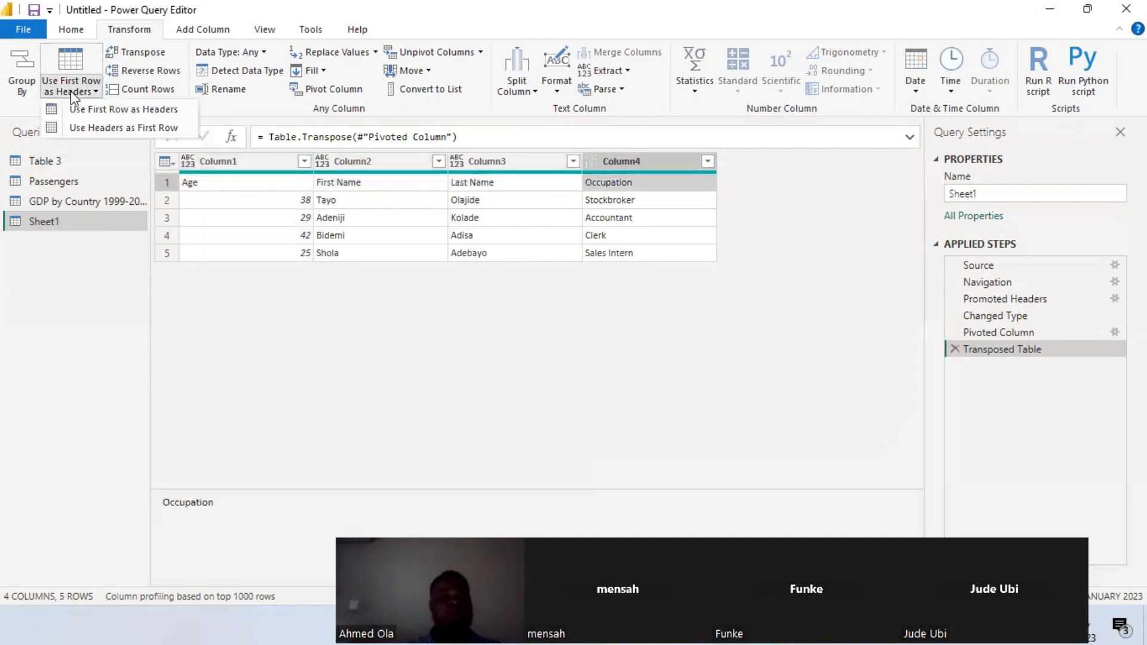
{"action": "left_click", "coordinate": [100, 109]}
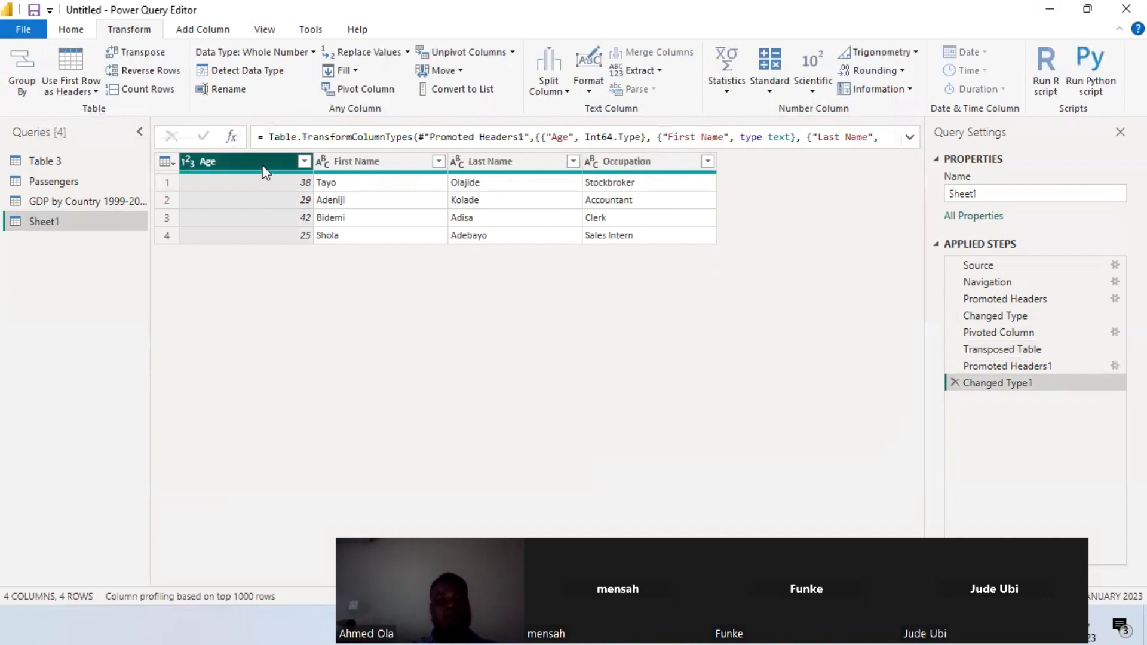
Compare the Age, First Name, Last Name and Occupation columns with the ID column of the employee_data workbook in Excel, returning to Power Query Editor
{"action": "left_click", "coordinate": [419, 161]}
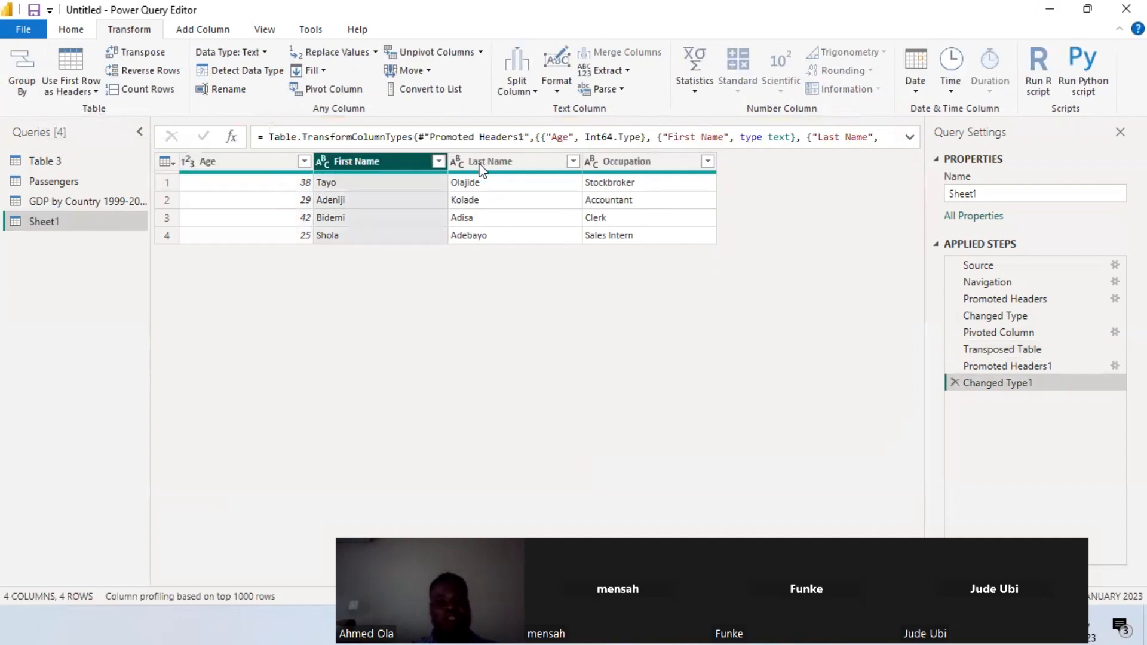
{"action": "left_click", "coordinate": [482, 167]}
{"action": "left_click", "coordinate": [615, 156]}
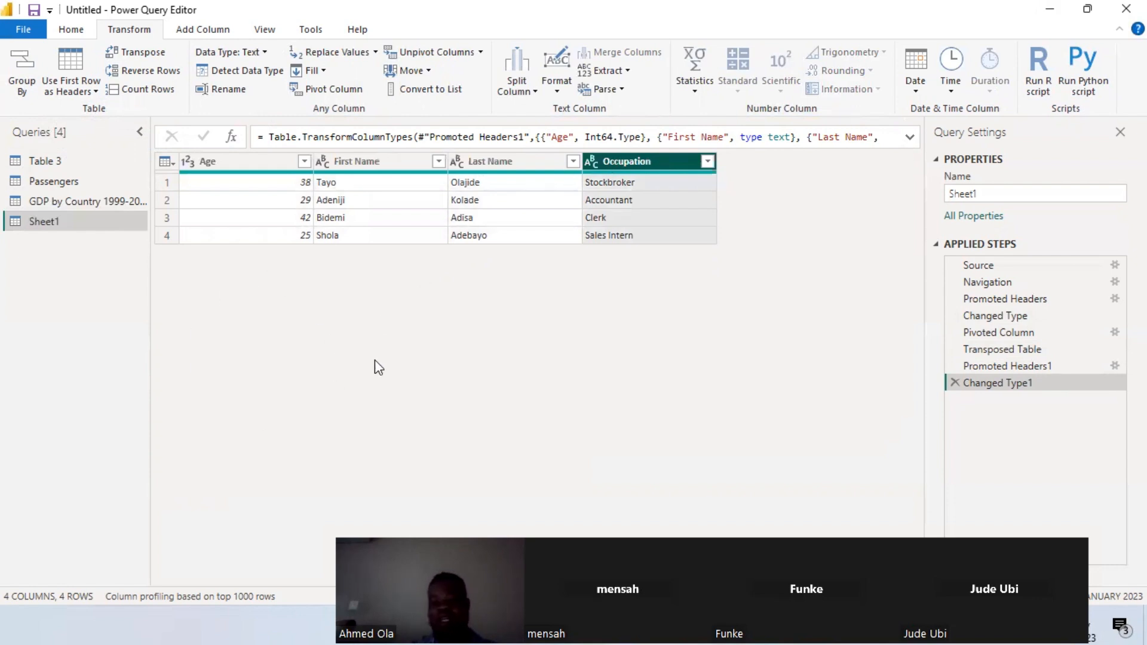
{"action": "left_click", "coordinate": [740, 626]}
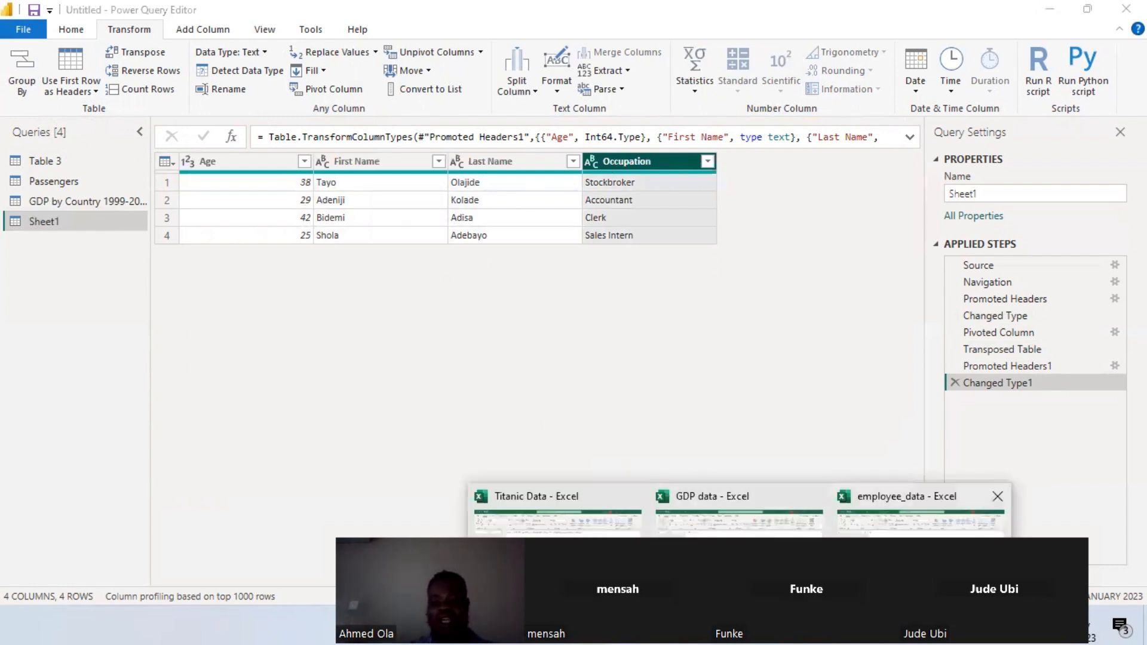
{"action": "left_click", "coordinate": [930, 537]}
{"action": "left_click", "coordinate": [37, 235]}
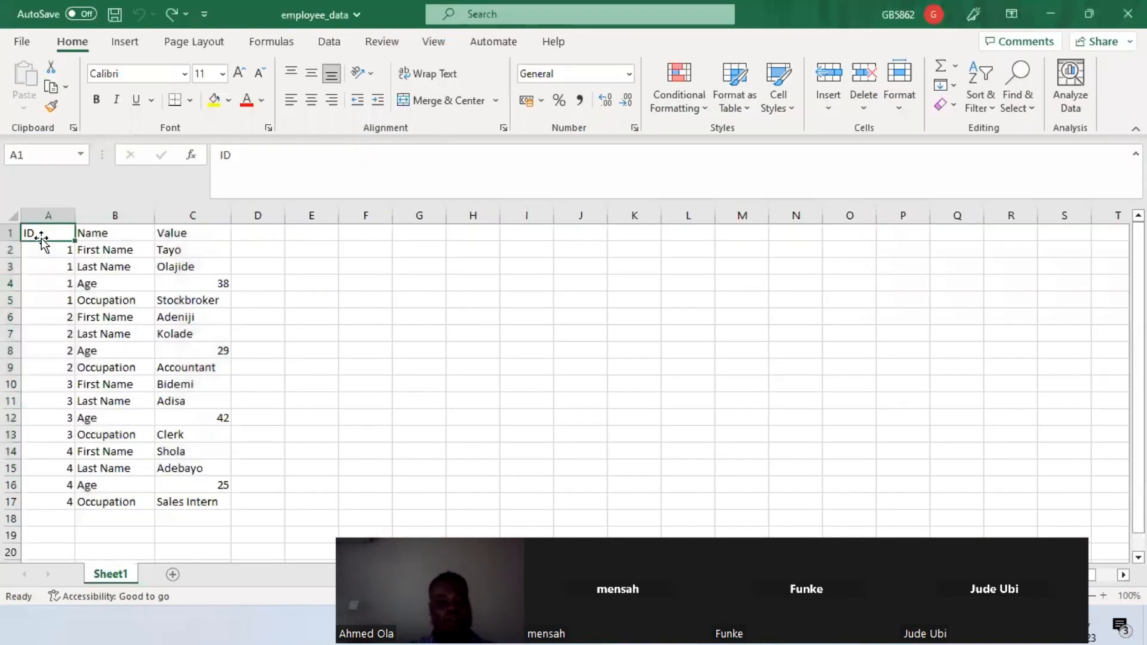
{"action": "left_click", "coordinate": [740, 626]}
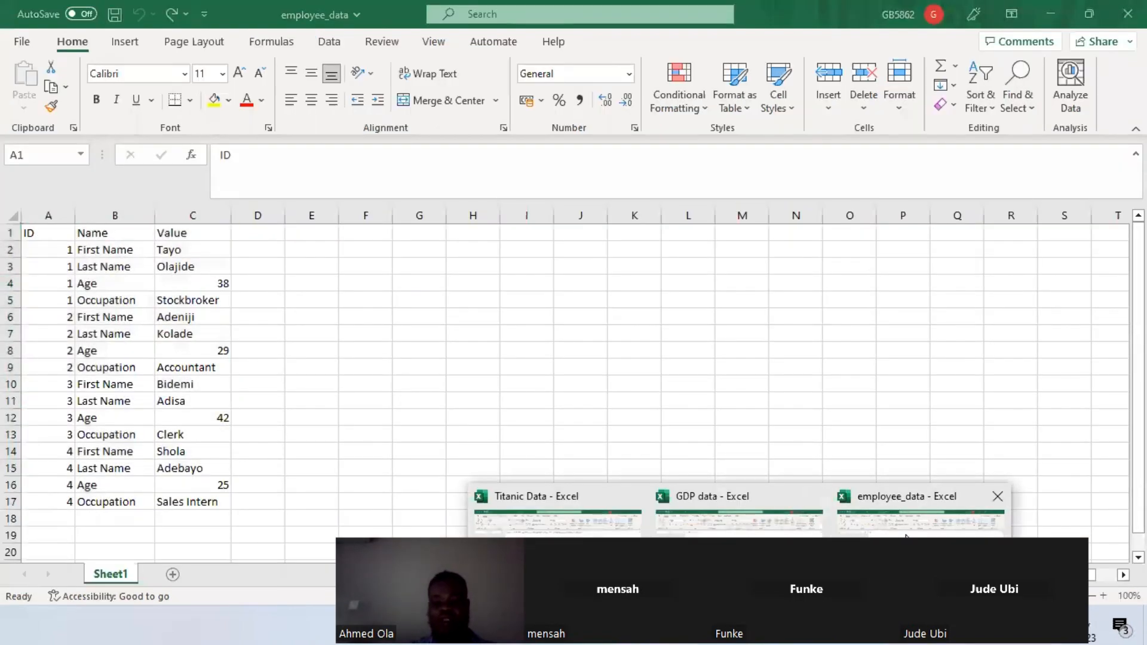
{"action": "left_click", "coordinate": [703, 625]}
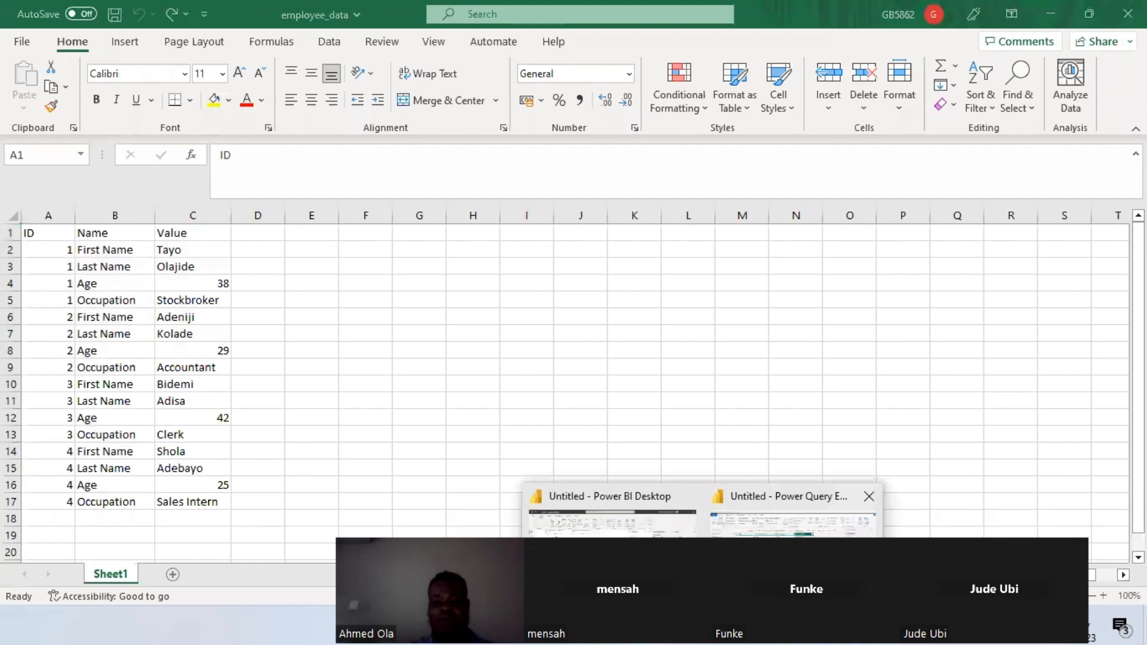
{"action": "left_click", "coordinate": [788, 520]}
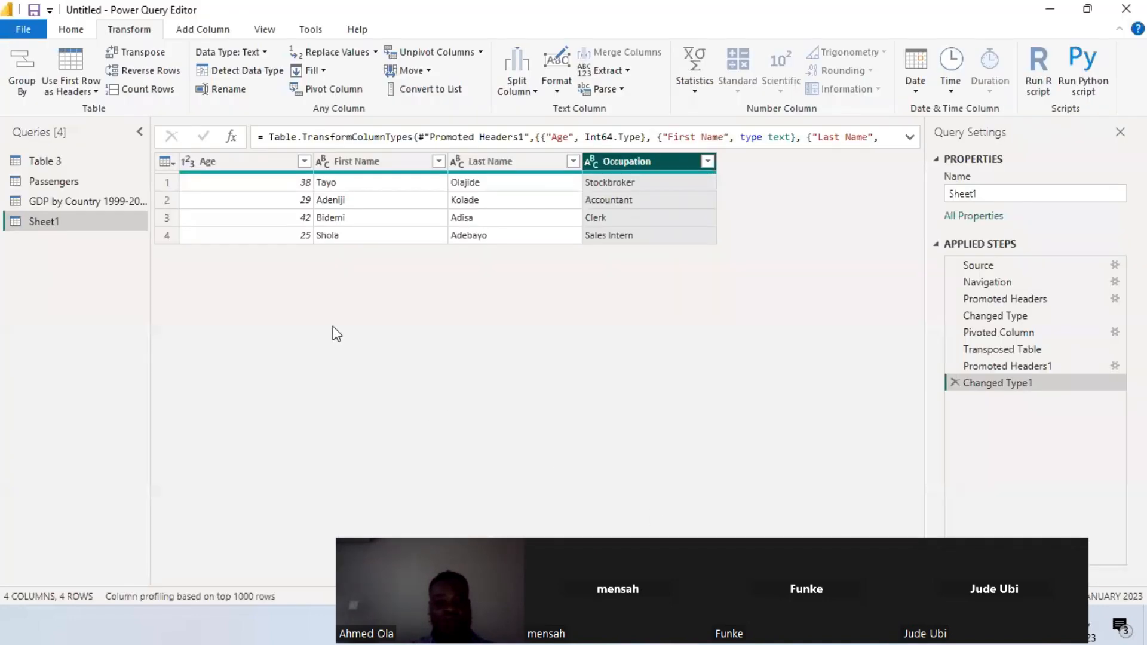
Add an index column starting from 1 to the Sheet1 query
{"action": "left_click", "coordinate": [194, 35]}
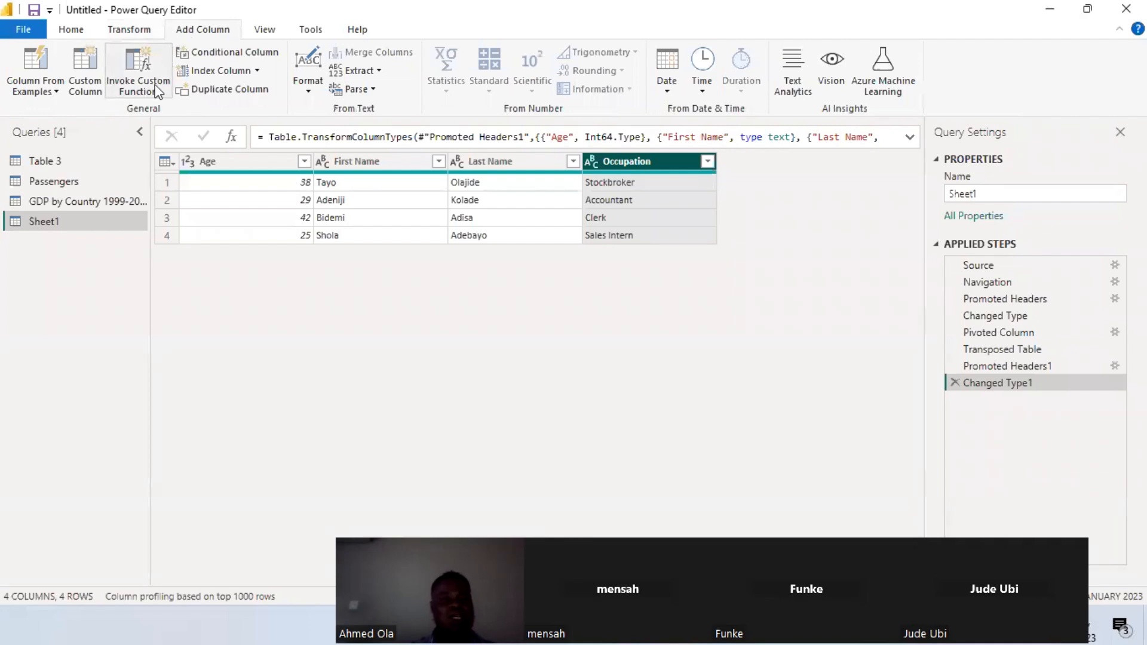
{"action": "left_click", "coordinate": [256, 70]}
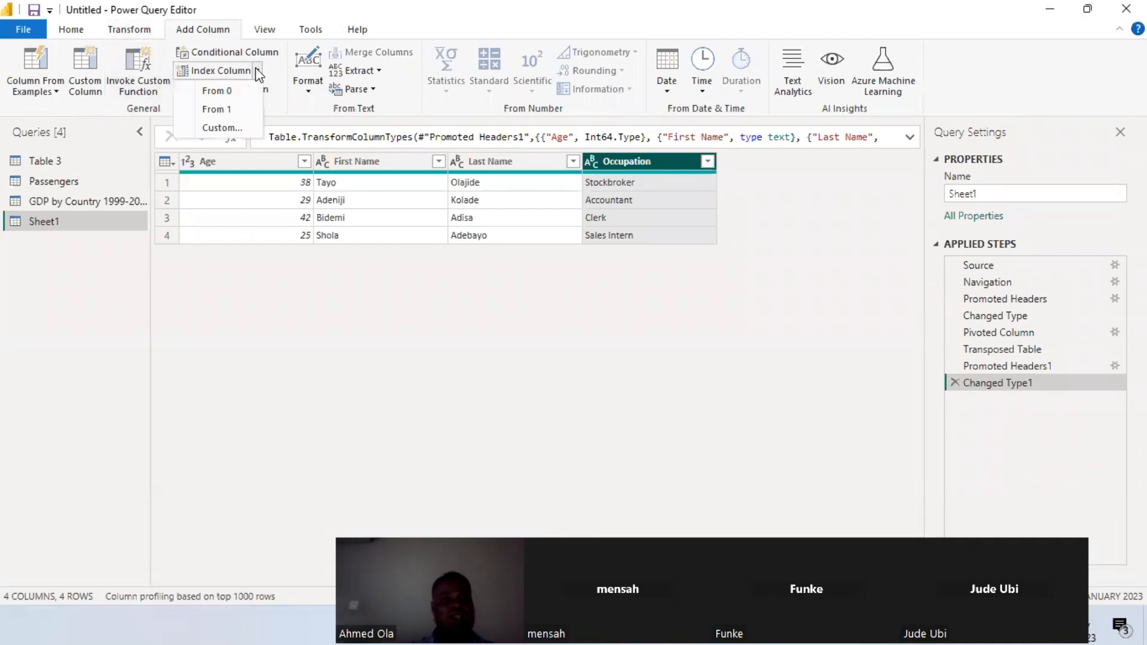
{"action": "left_click", "coordinate": [231, 109]}
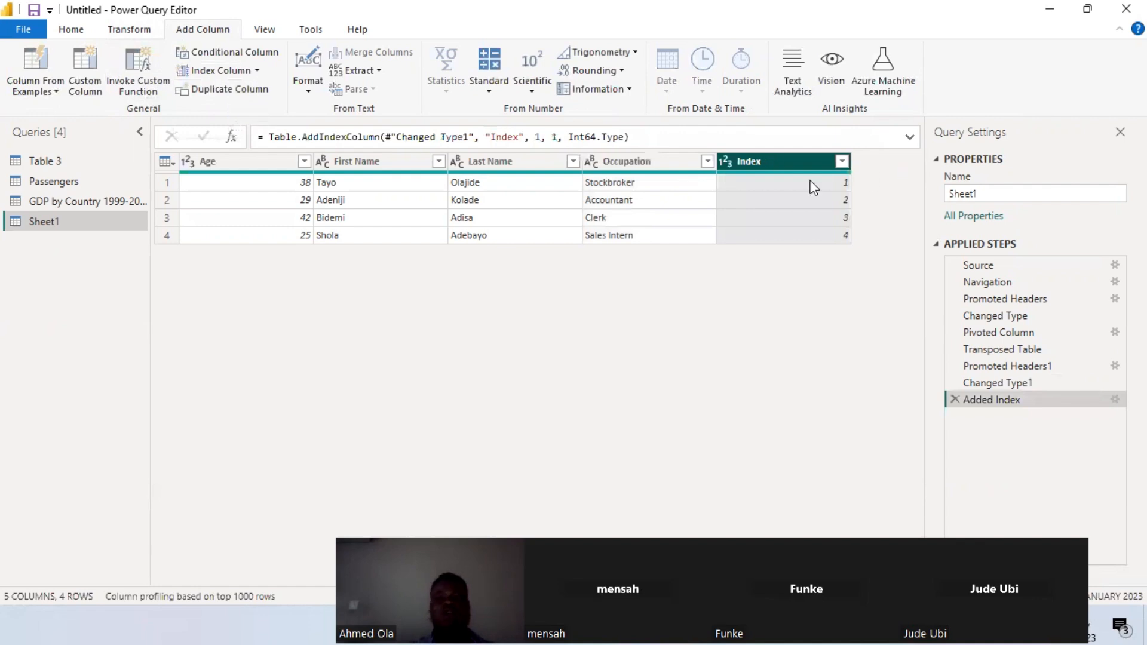
Rename the Index column to Emp ID and move it in front of the Age column
{"action": "double_click", "coordinate": [777, 161]}
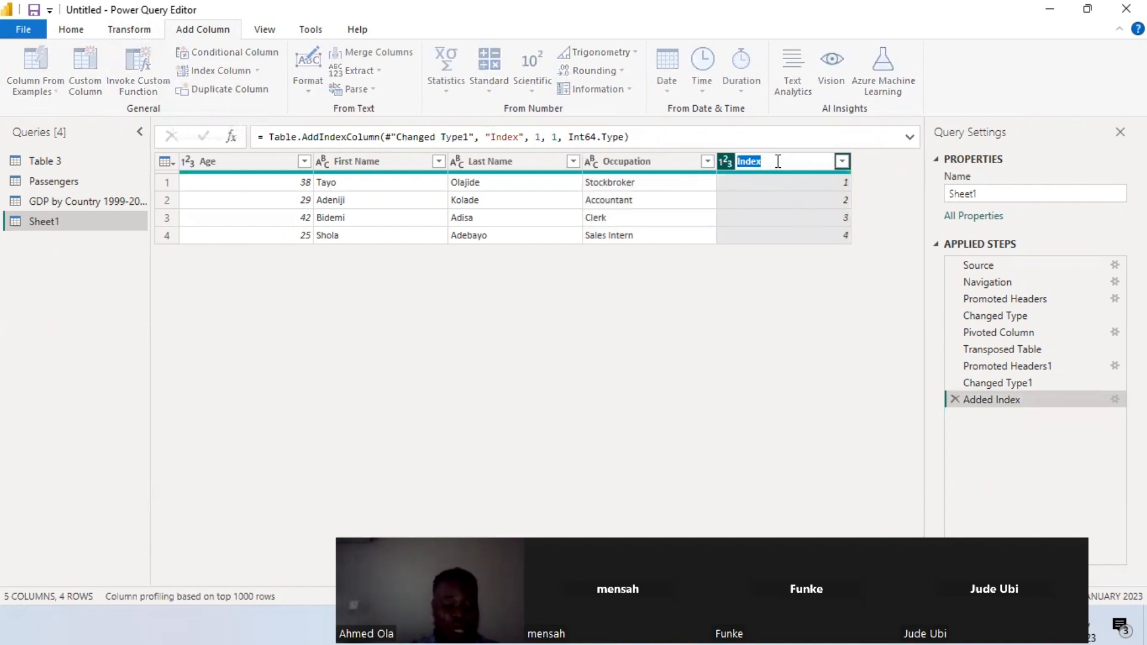
{"action": "type", "text": "Emp"}
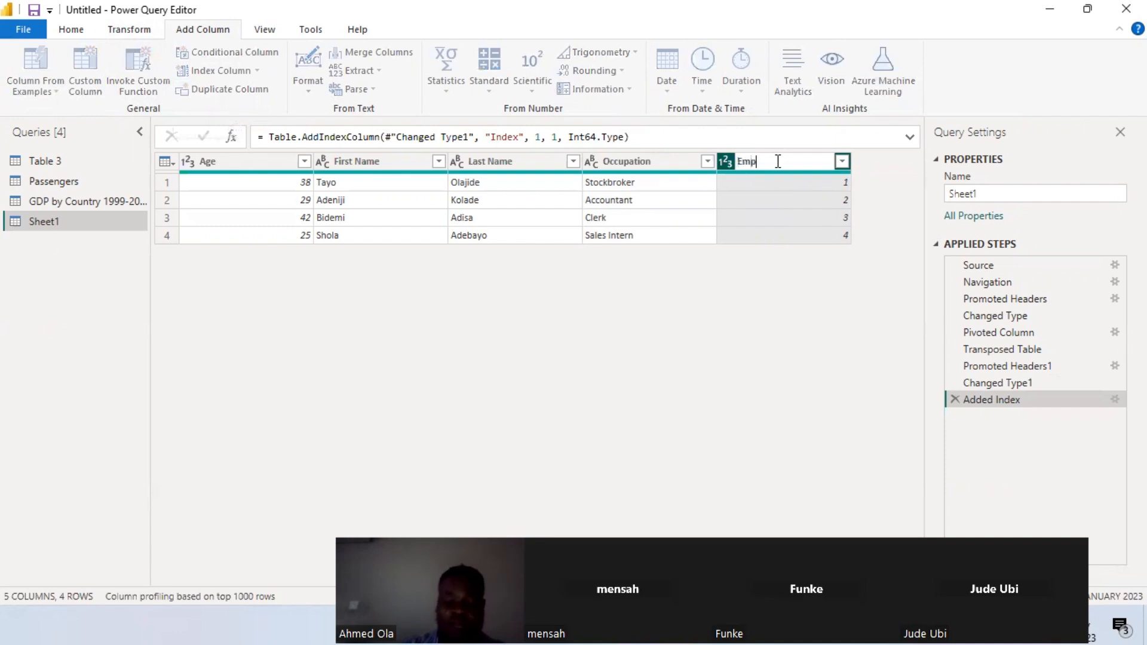
{"action": "type", "text": " I"}
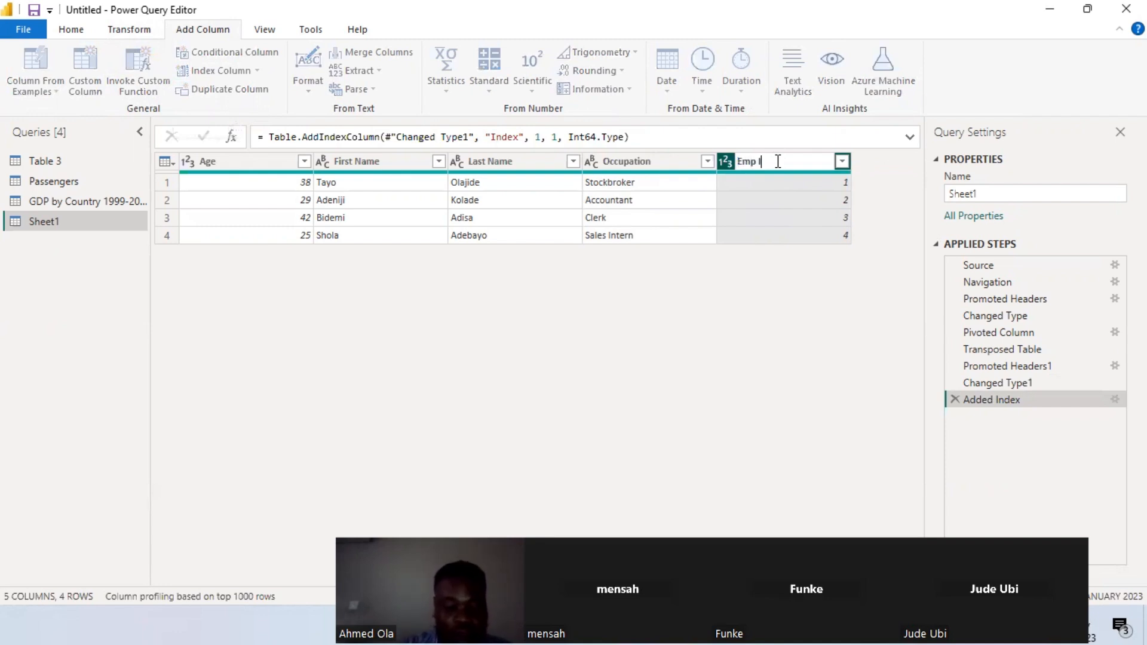
{"action": "type", "text": "D"}
{"action": "key", "text": "Return"}
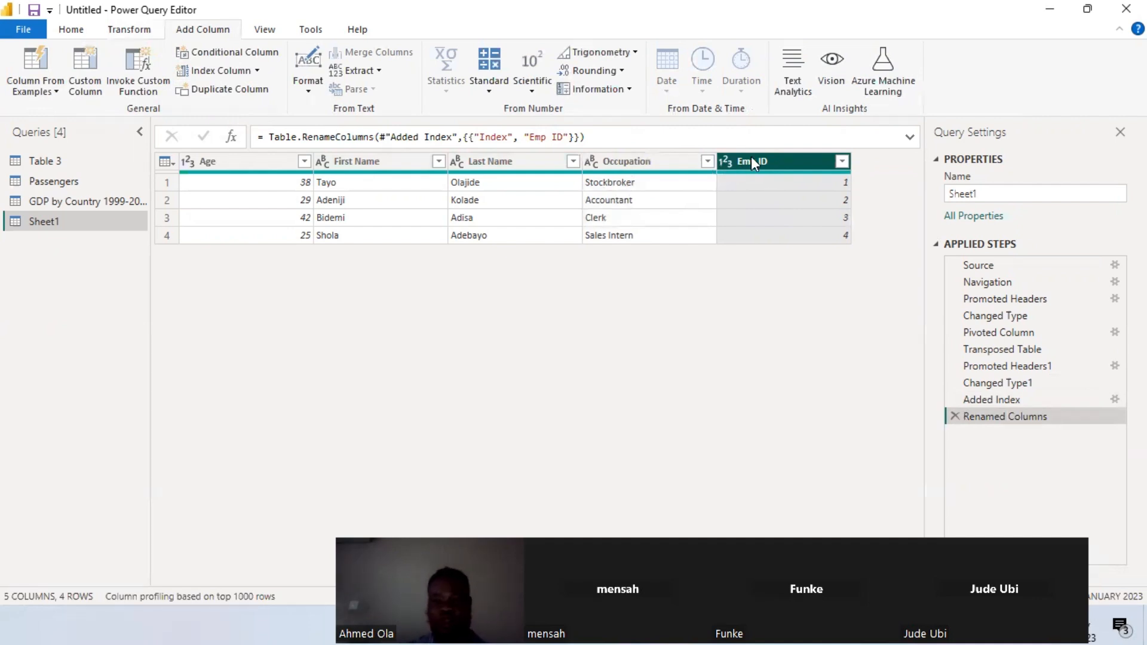
{"action": "left_click_drag", "start_coordinate": [747, 156], "coordinate": [210, 165]}
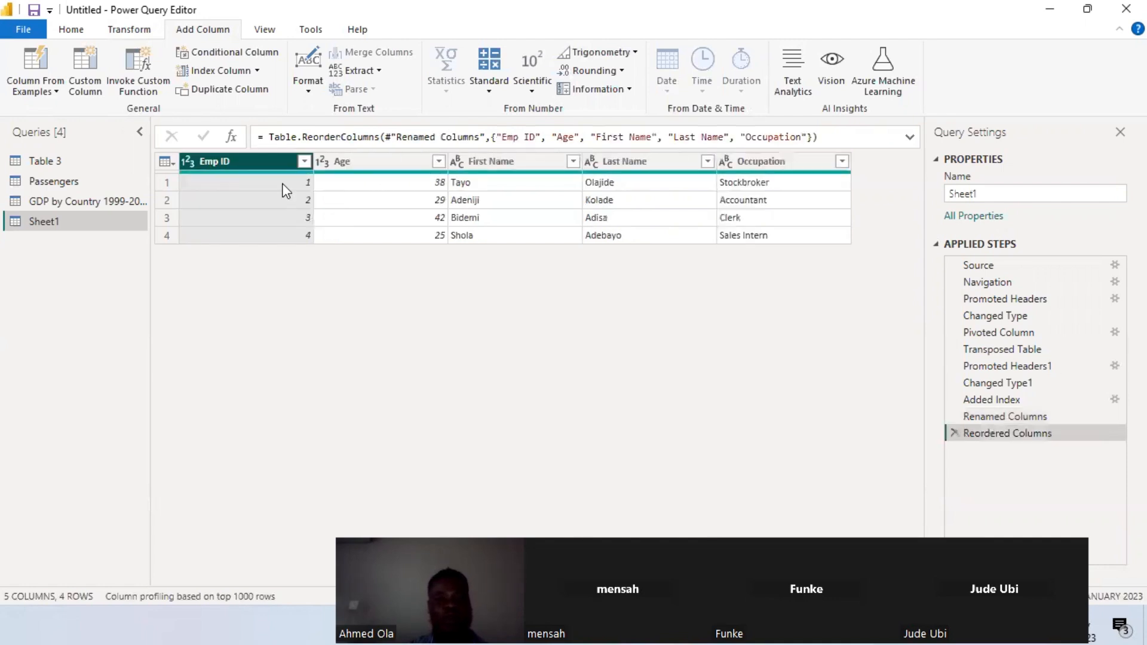
Move the Occupation column to the beginning of the Sheet1 table and place the Emp ID column in front of it
{"action": "left_click", "coordinate": [761, 158]}
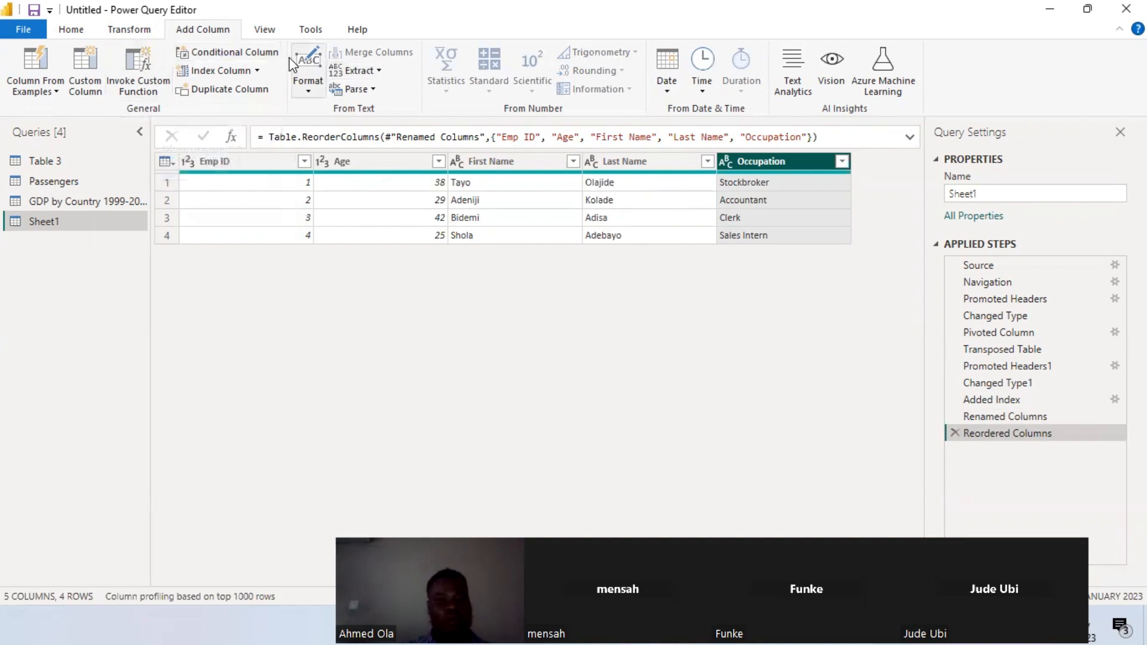
{"action": "left_click", "coordinate": [141, 30]}
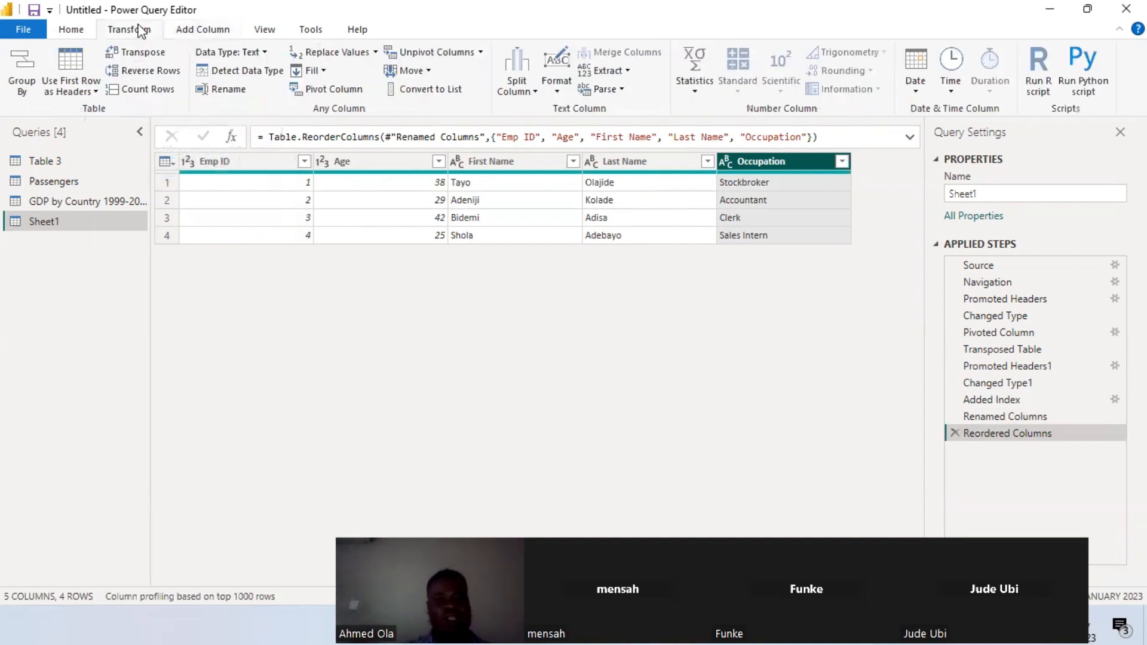
{"action": "left_click", "coordinate": [428, 71]}
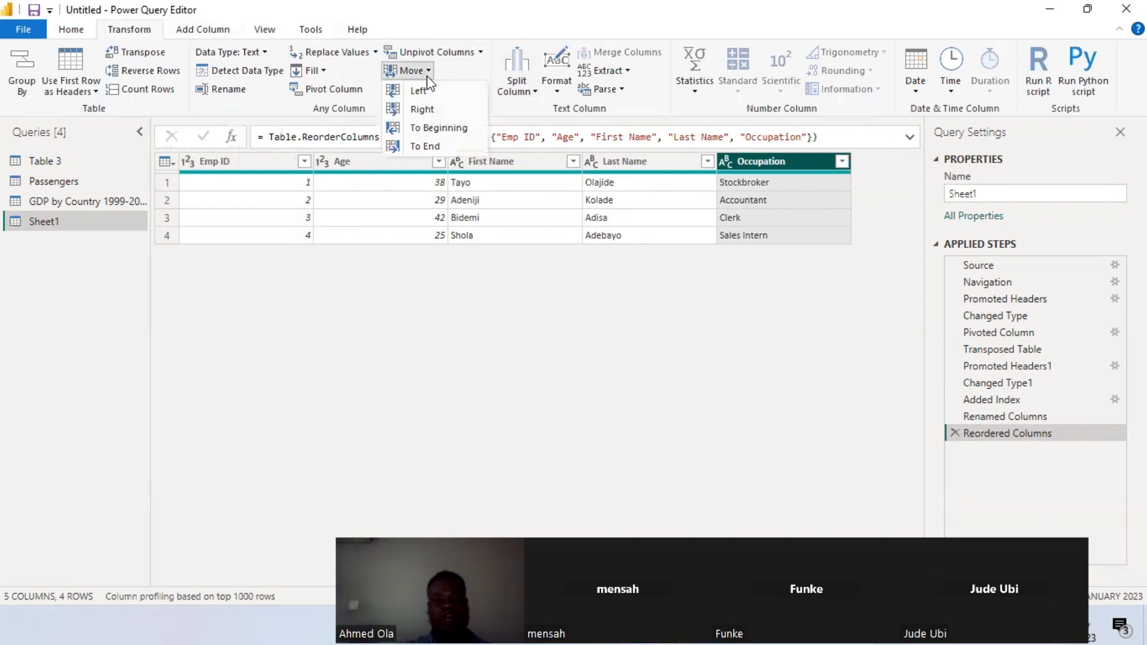
{"action": "left_click", "coordinate": [428, 126]}
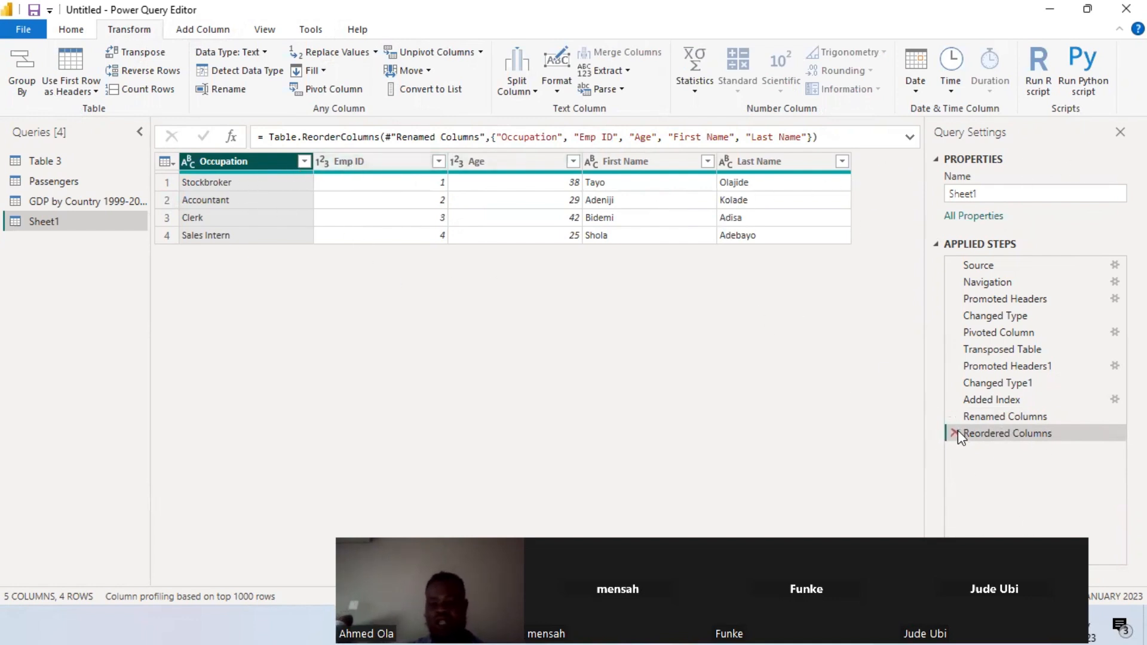
{"action": "left_click", "coordinate": [399, 163]}
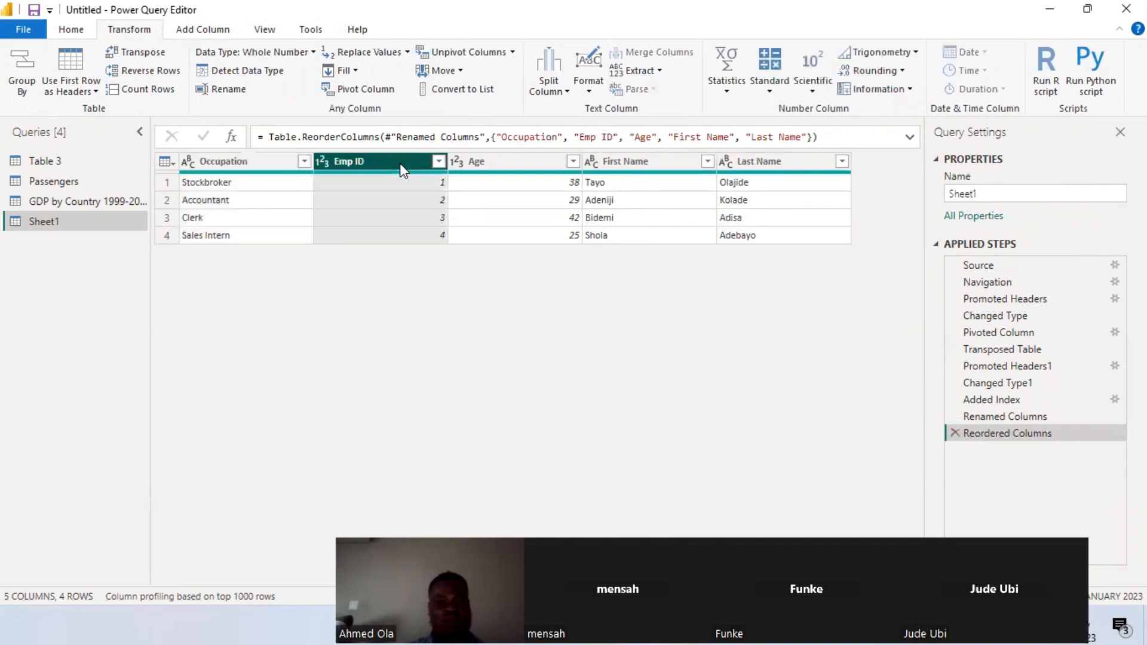
{"action": "left_click_drag", "start_coordinate": [400, 163], "coordinate": [266, 165]}
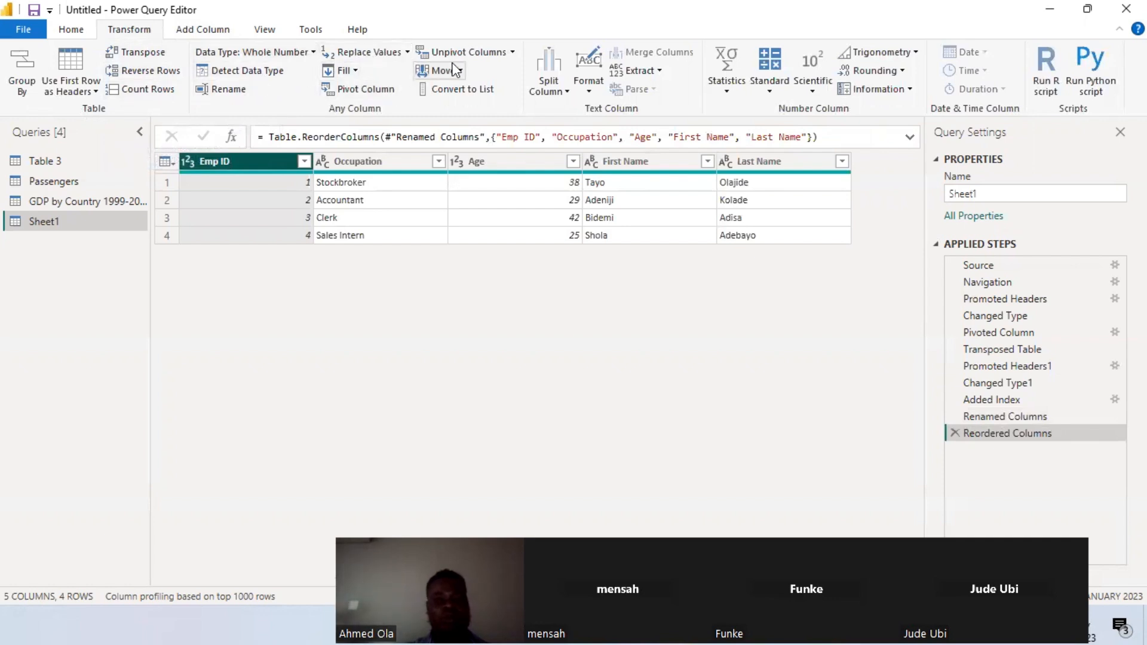
Try converting the PassengerId column of the Passengers query to a list, and remove that conversion from the applied steps
{"action": "left_click", "coordinate": [66, 181]}
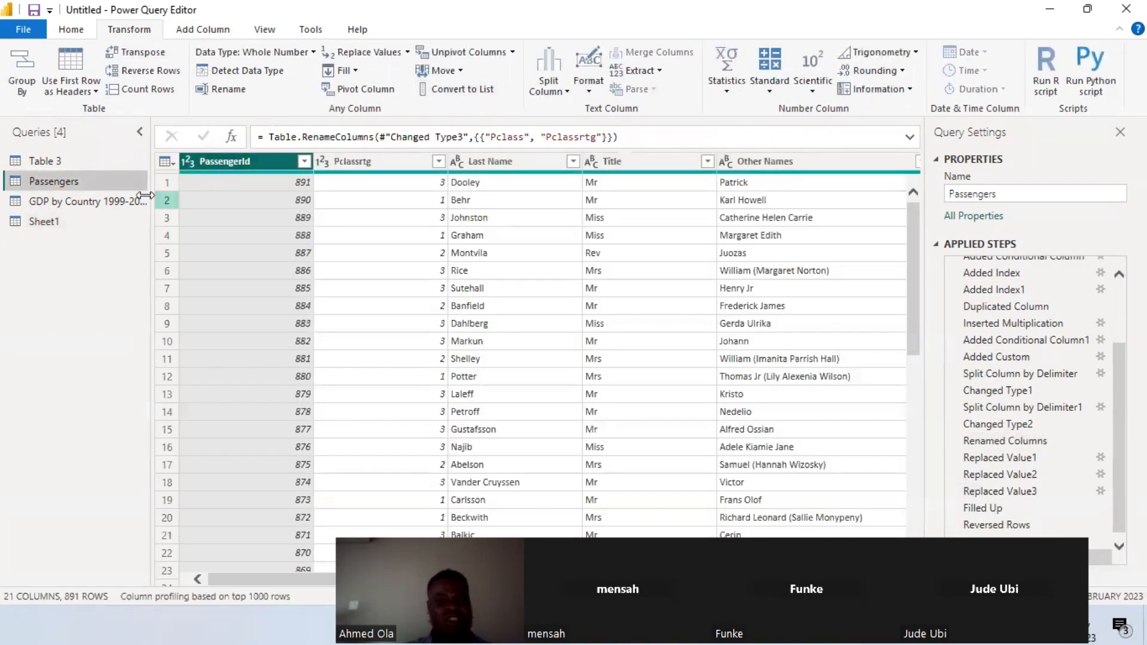
{"action": "left_click", "coordinate": [485, 90]}
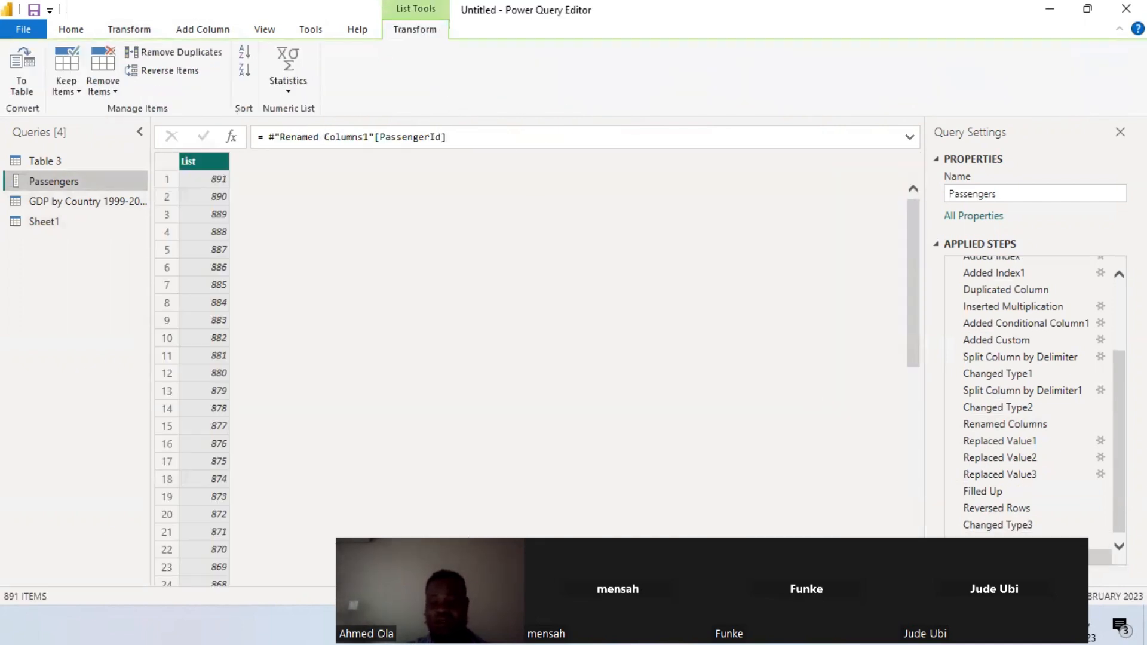
{"action": "left_click", "coordinate": [954, 558]}
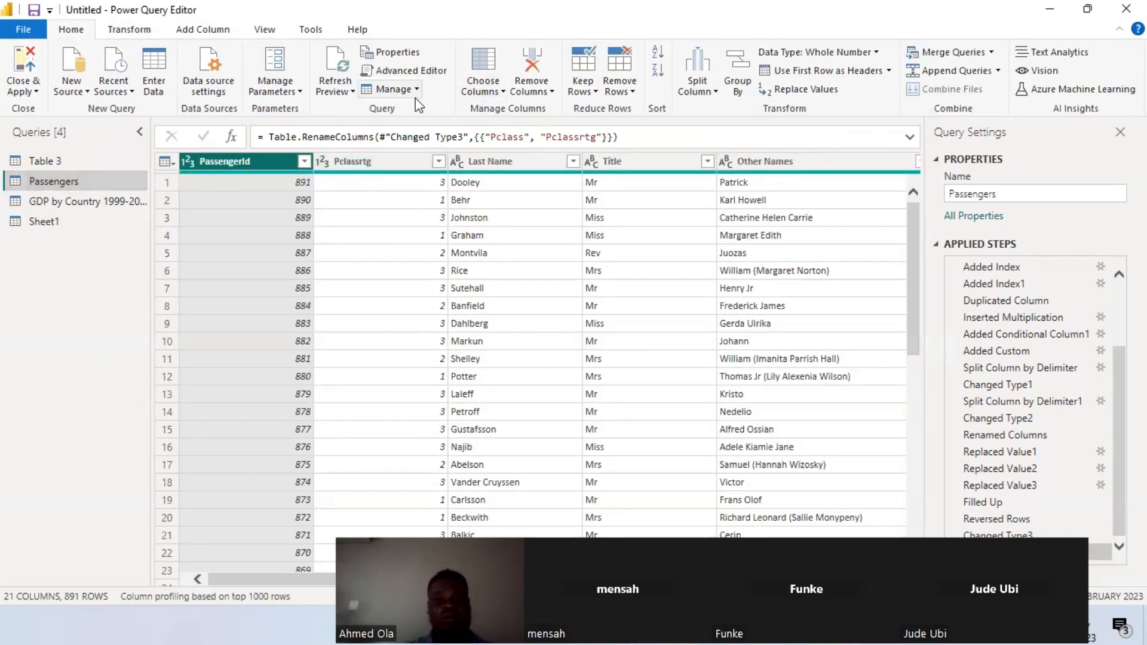
Convert the text in the Other Names column of the Passengers query to uppercase
{"action": "left_click", "coordinate": [155, 32]}
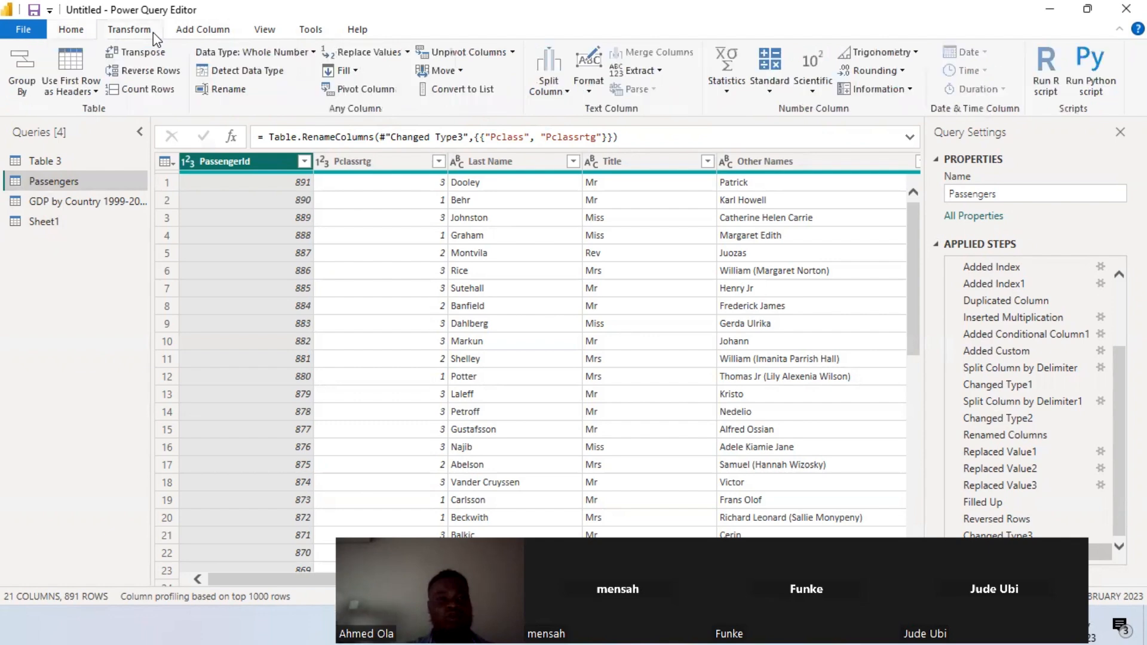
{"action": "left_click", "coordinate": [556, 88]}
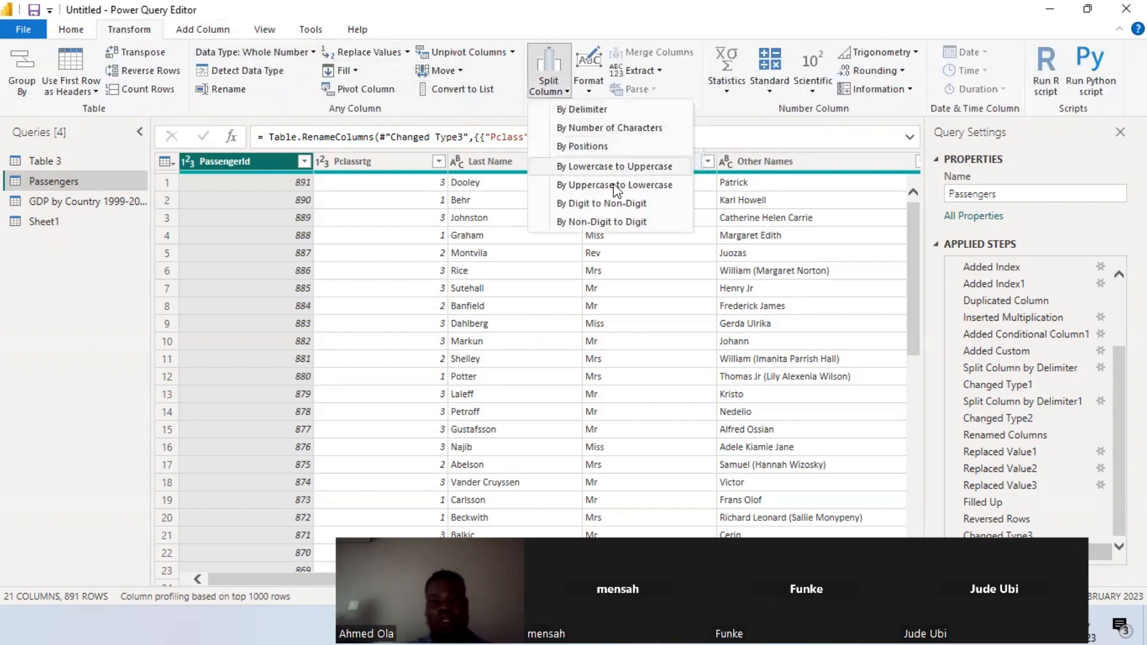
{"action": "key", "text": "Escape"}
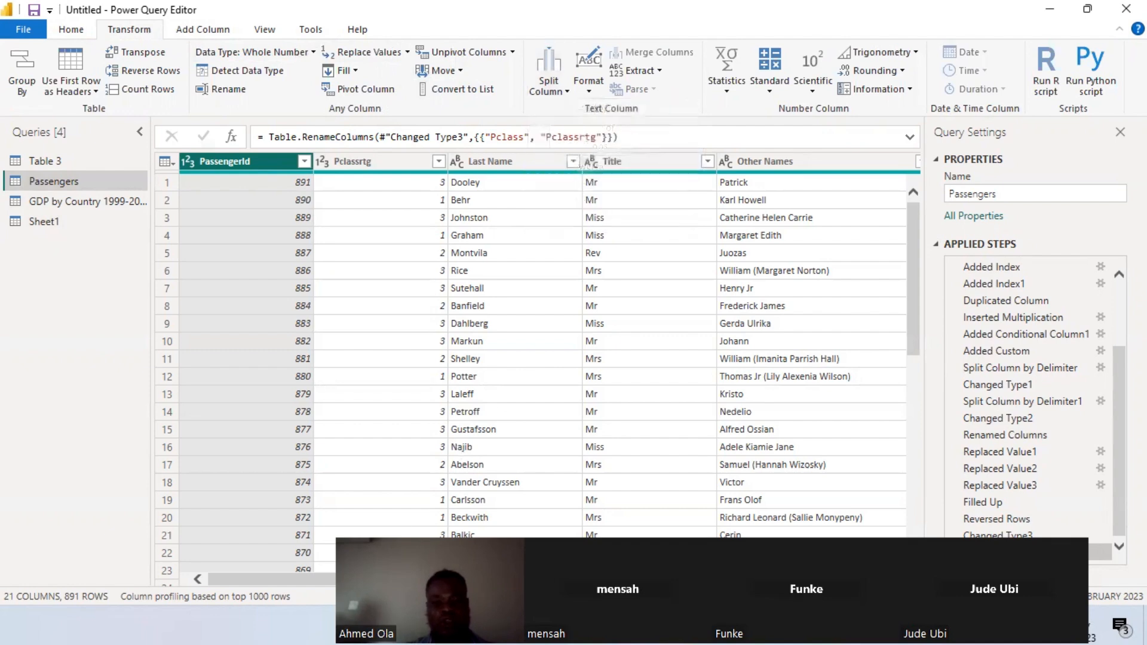
{"action": "left_click_drag", "start_coordinate": [275, 579], "coordinate": [298, 579]}
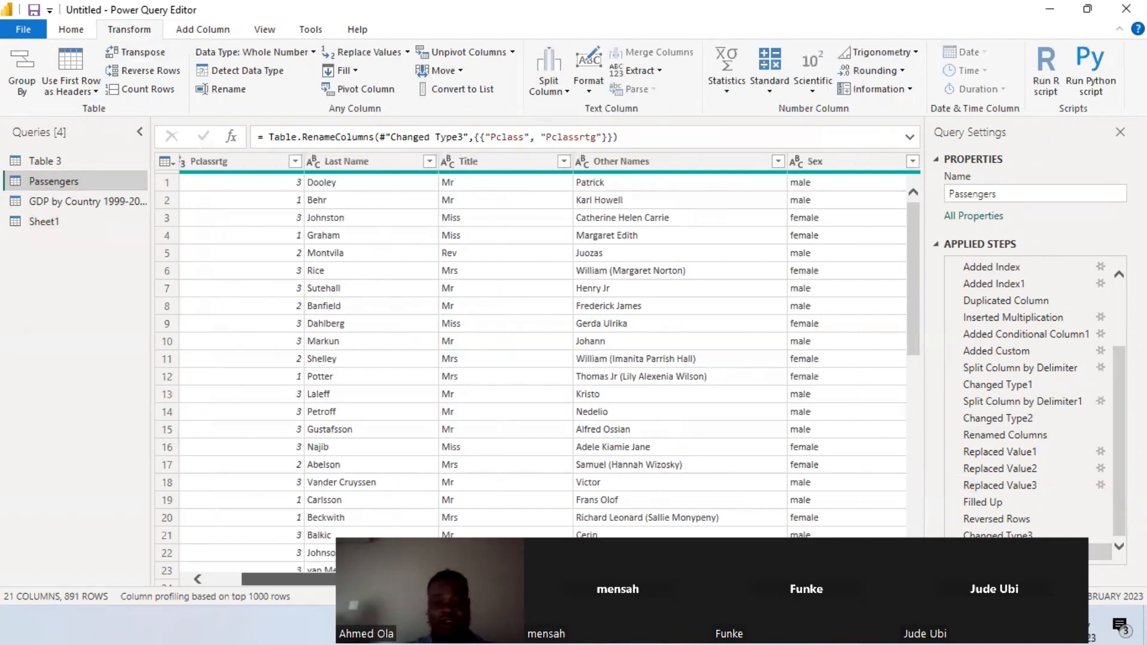
{"action": "scroll", "coordinate": [542, 370], "scroll_direction": "right", "scroll_amount": 2}
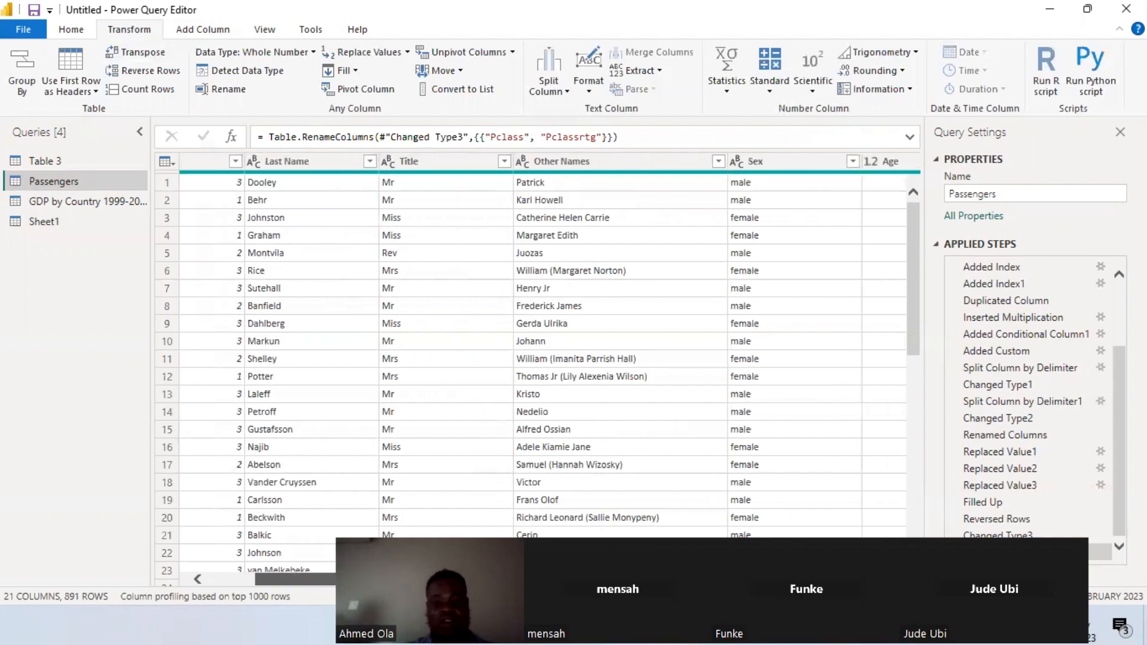
{"action": "left_click", "coordinate": [566, 160]}
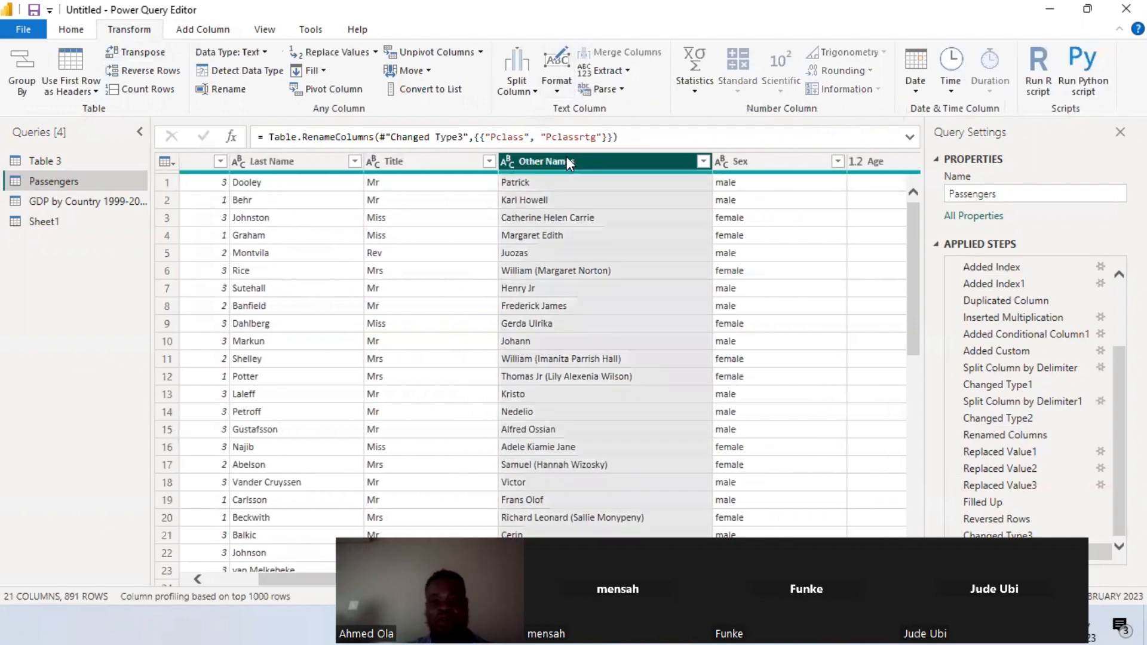
{"action": "left_click", "coordinate": [556, 83]}
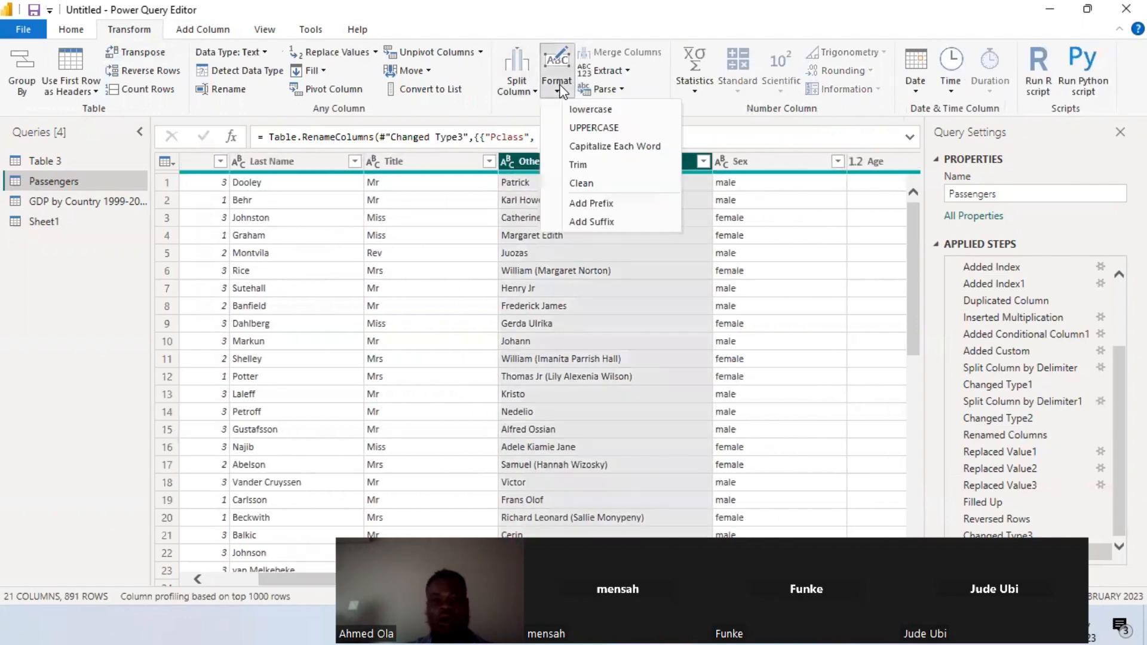
{"action": "left_click", "coordinate": [595, 128]}
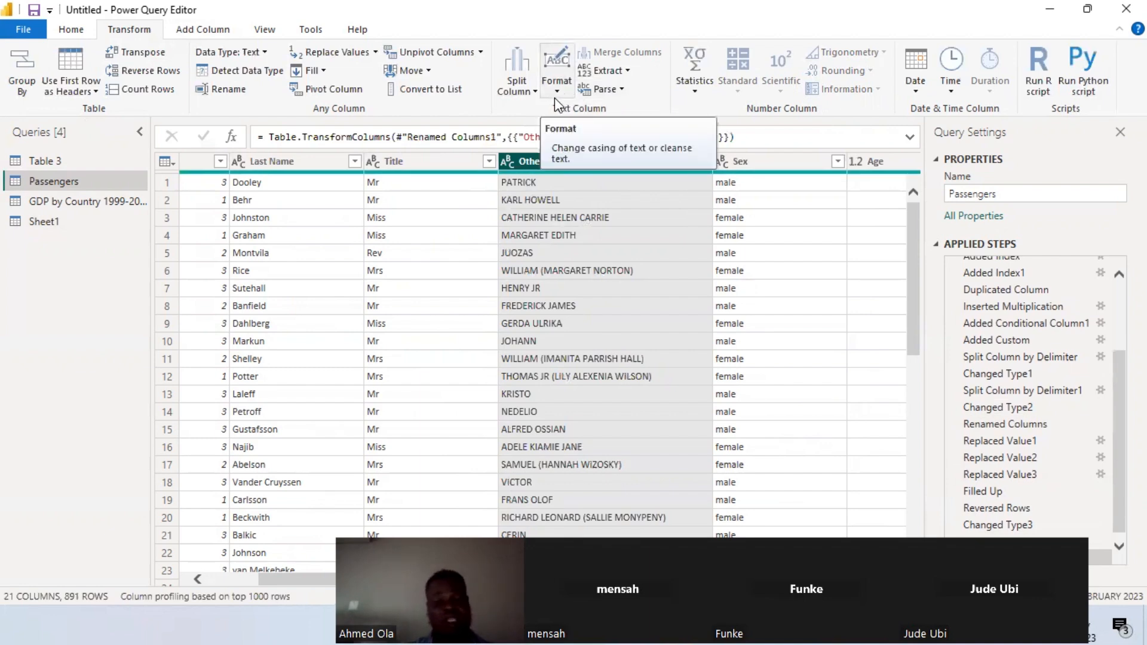
Trim and clean the text in the Other Names column
{"action": "left_click", "coordinate": [557, 75]}
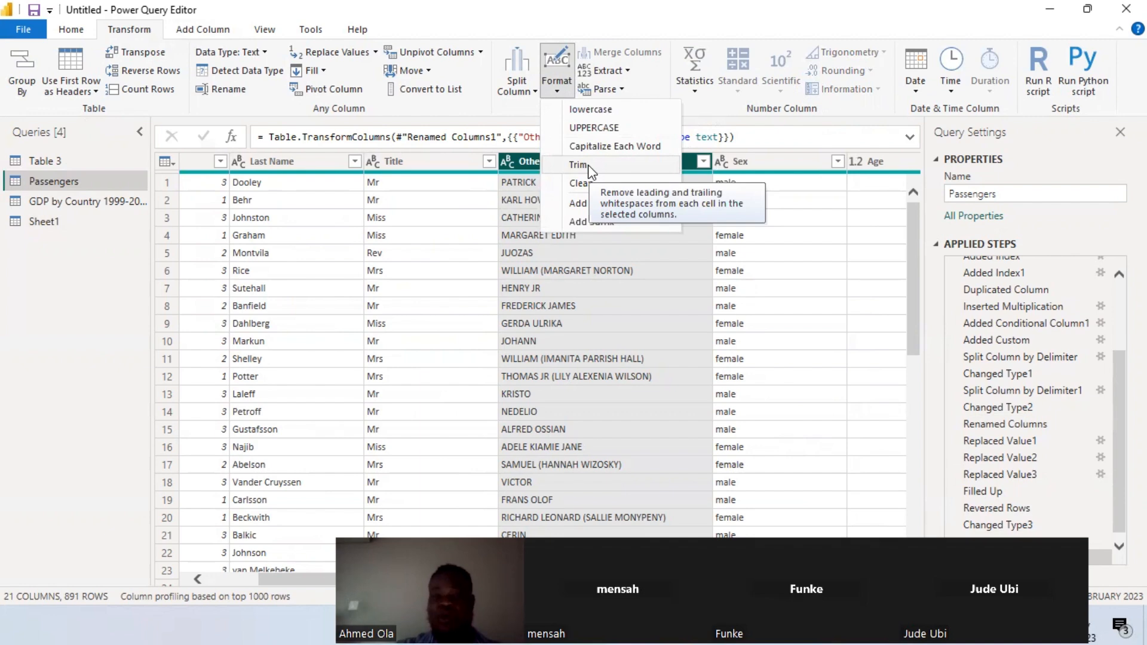
{"action": "left_click", "coordinate": [508, 252]}
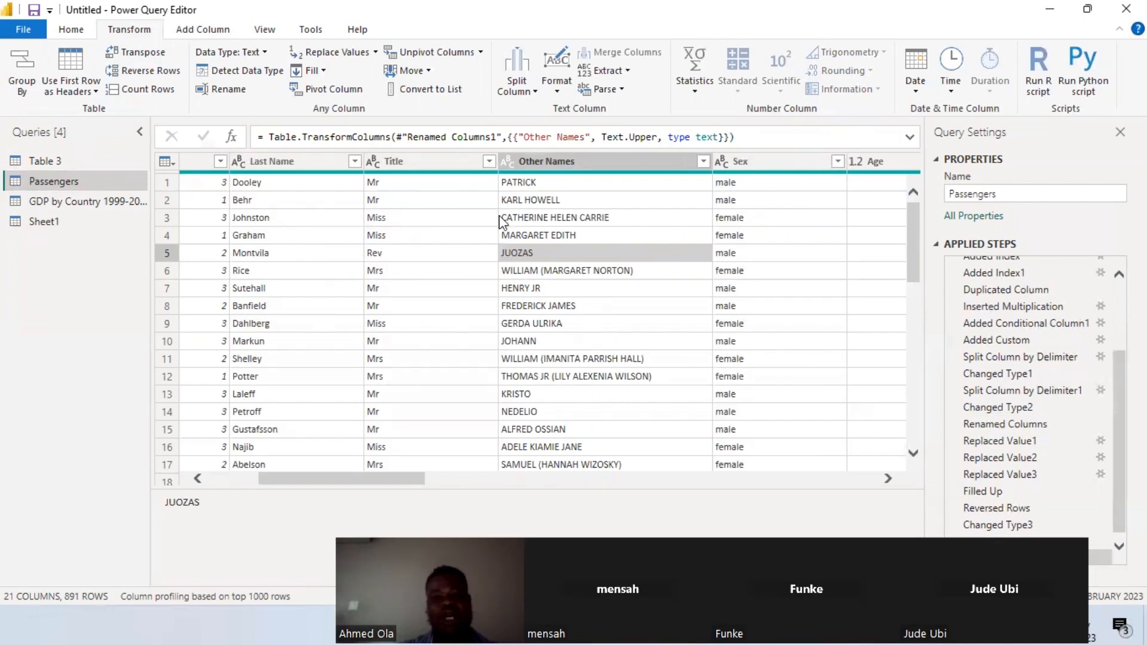
{"action": "left_click", "coordinate": [547, 156]}
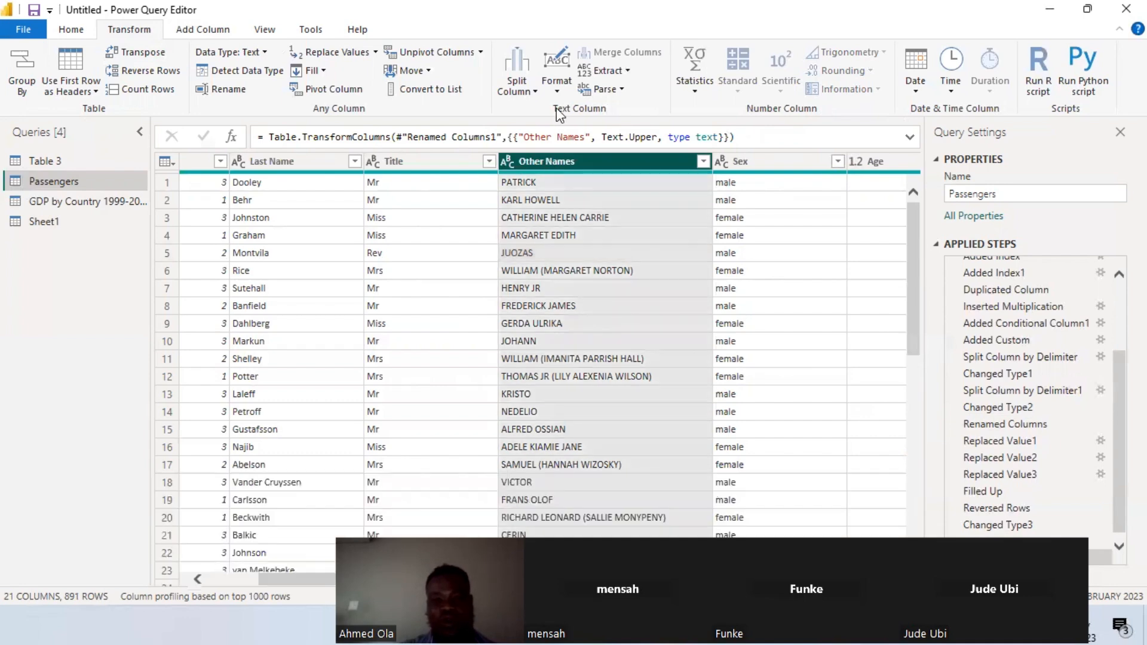
{"action": "left_click", "coordinate": [557, 88]}
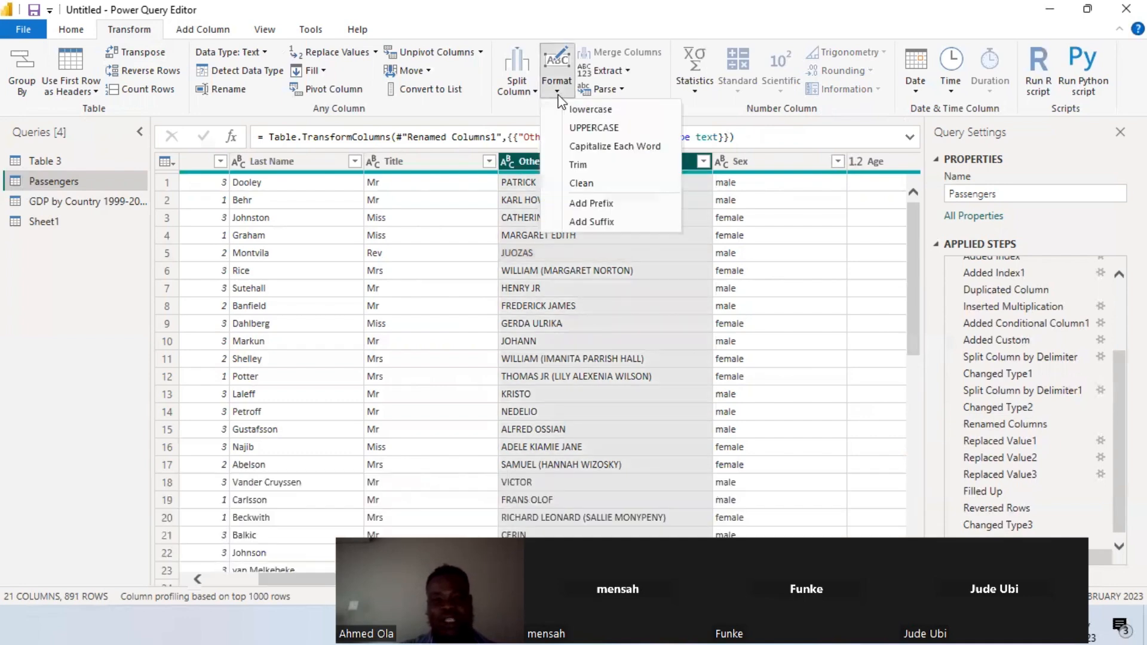
{"action": "left_click", "coordinate": [600, 162]}
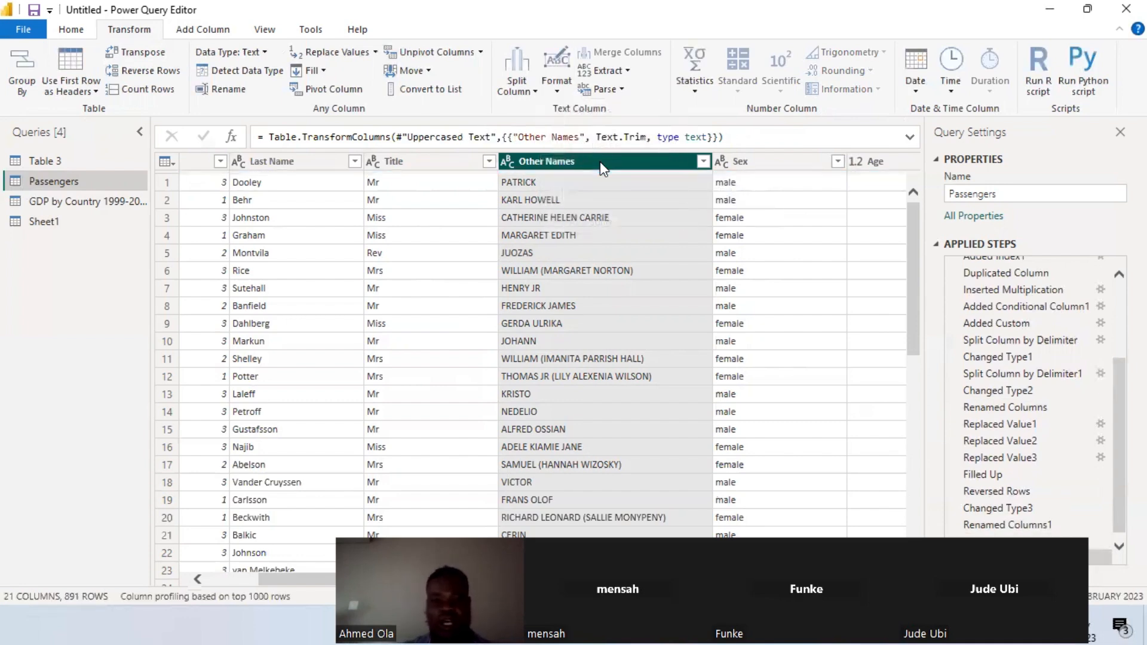
{"action": "left_click", "coordinate": [552, 84]}
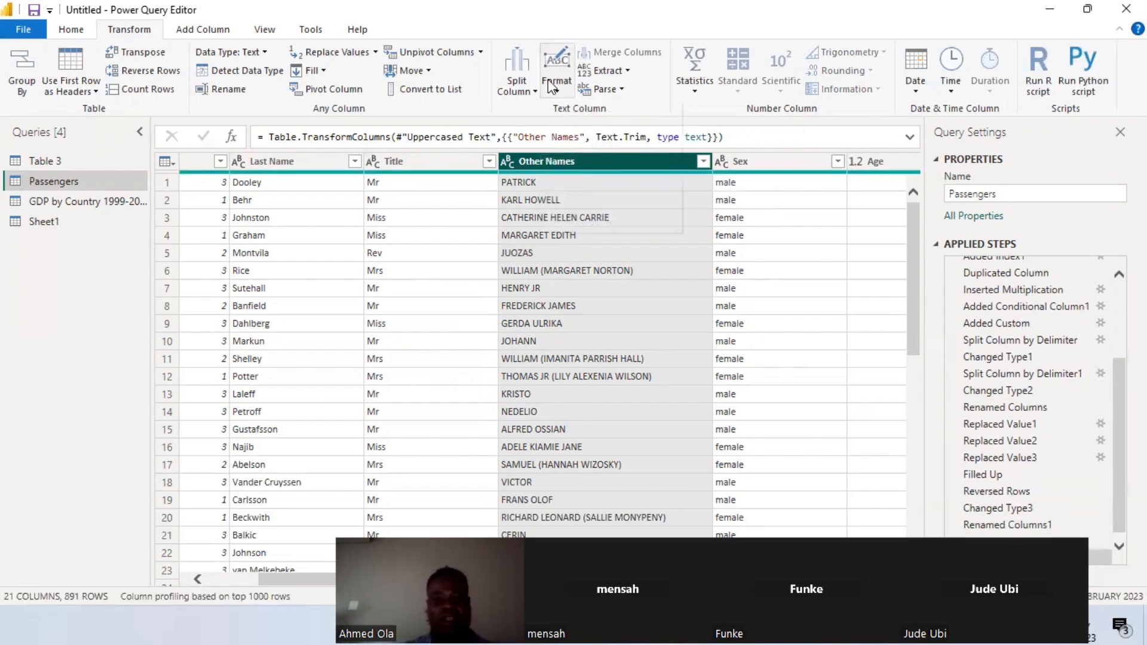
{"action": "left_click", "coordinate": [602, 185]}
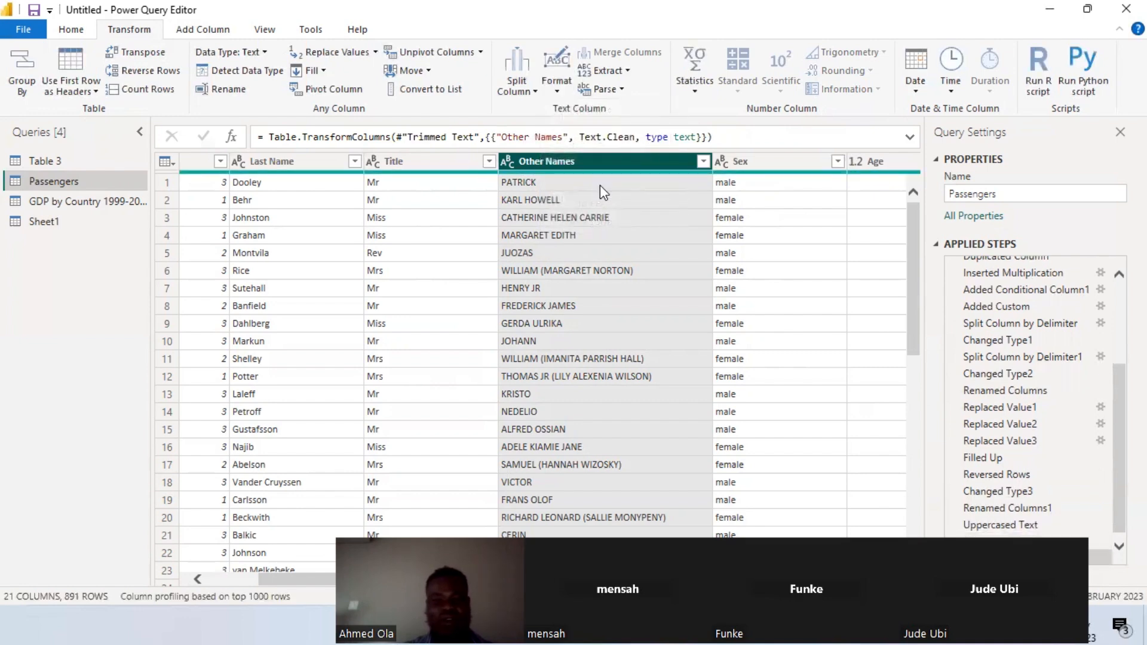
Try adding the prefix Mr to every value in the Other Names column, and delete the prefix step
{"action": "left_click", "coordinate": [555, 83]}
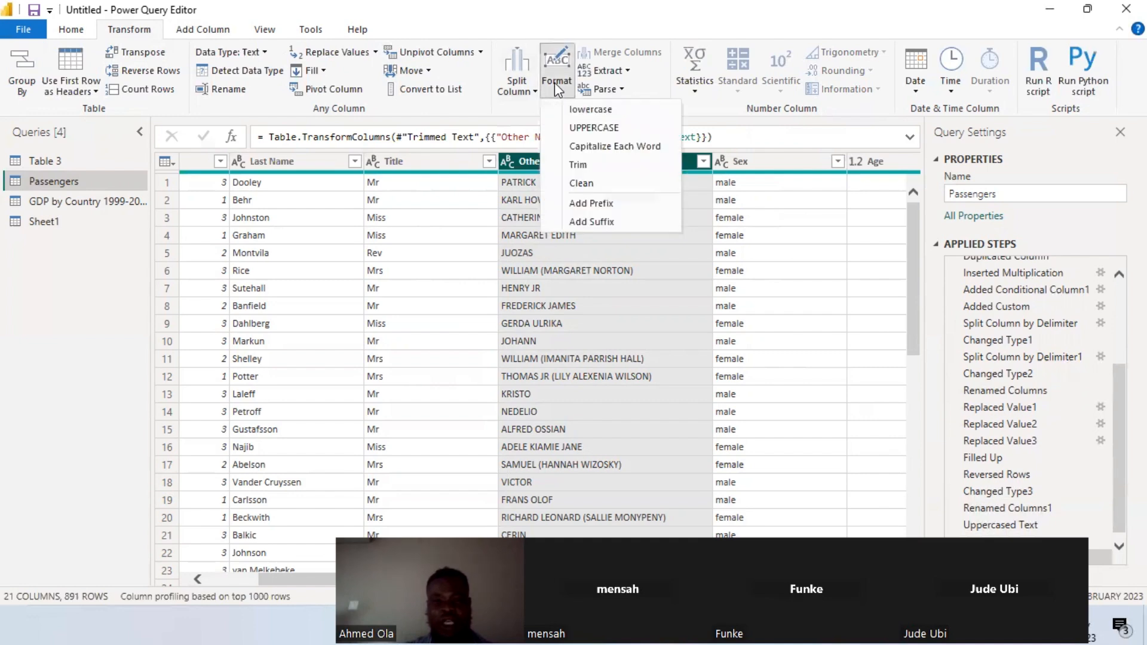
{"action": "left_click", "coordinate": [601, 202]}
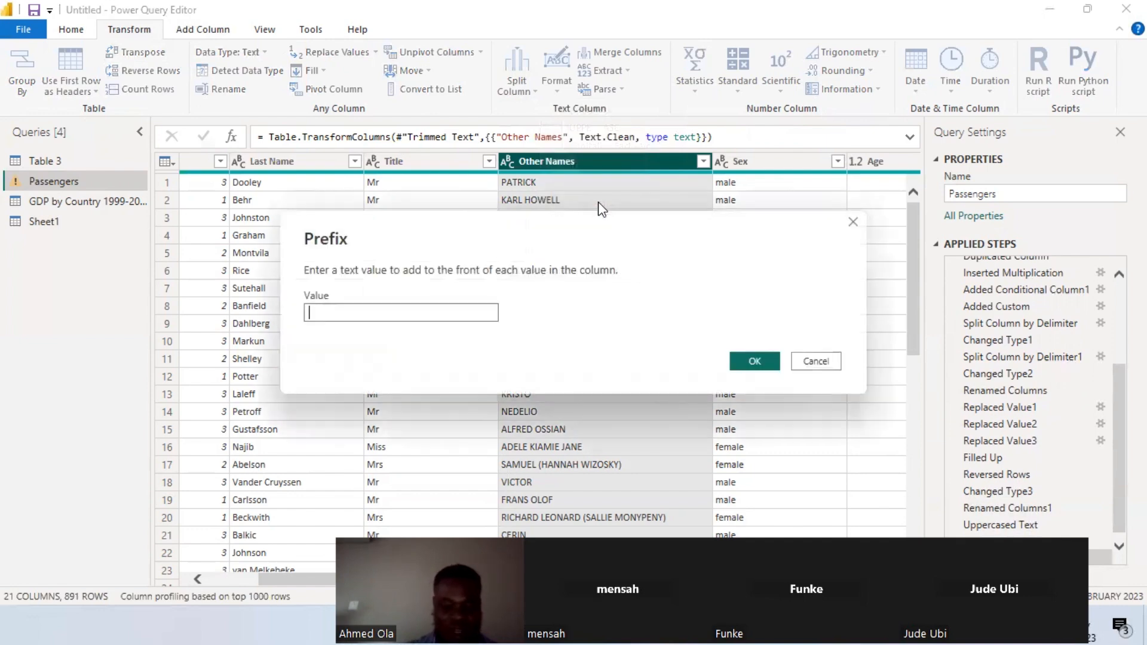
{"action": "type", "text": "Mr"}
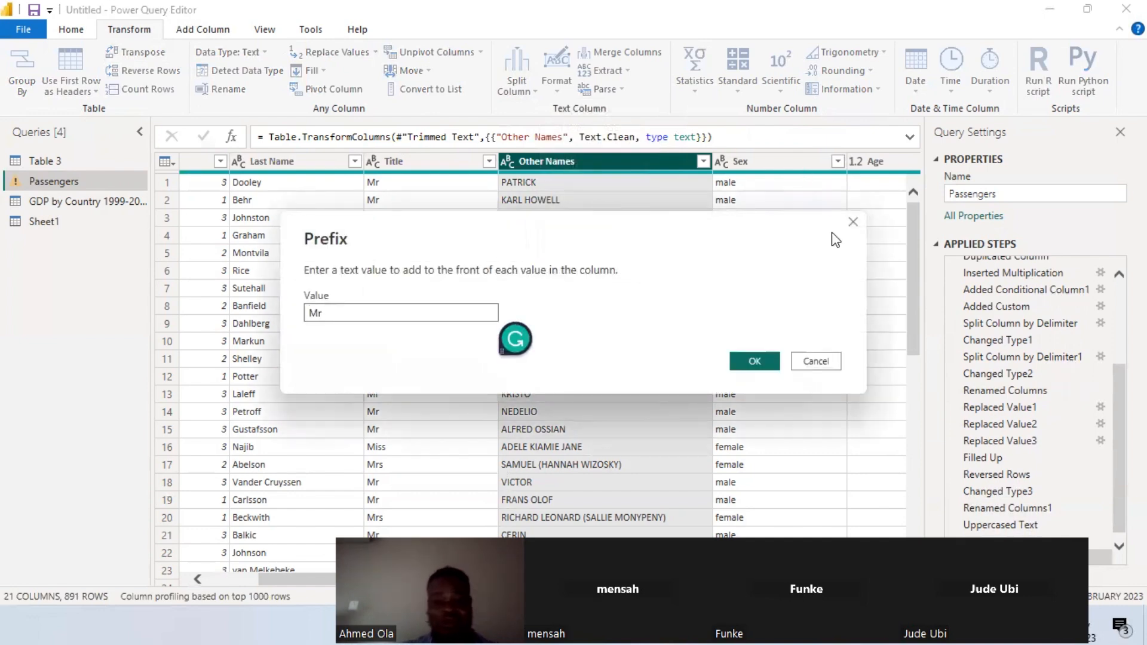
{"action": "left_click", "coordinate": [754, 361]}
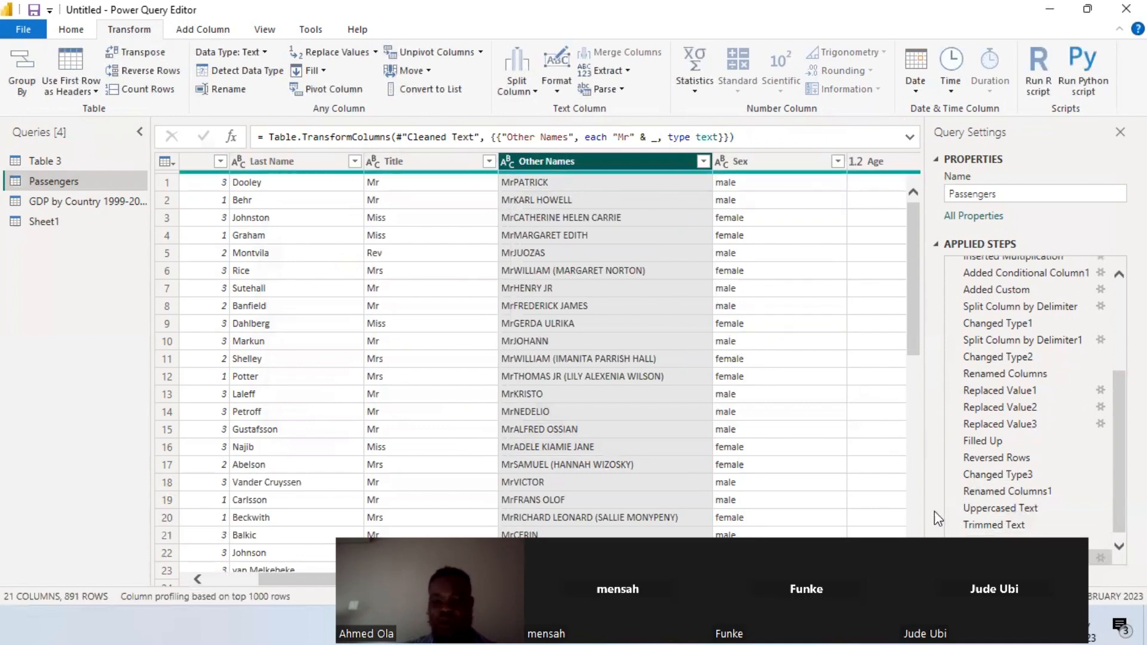
{"action": "left_click", "coordinate": [954, 558]}
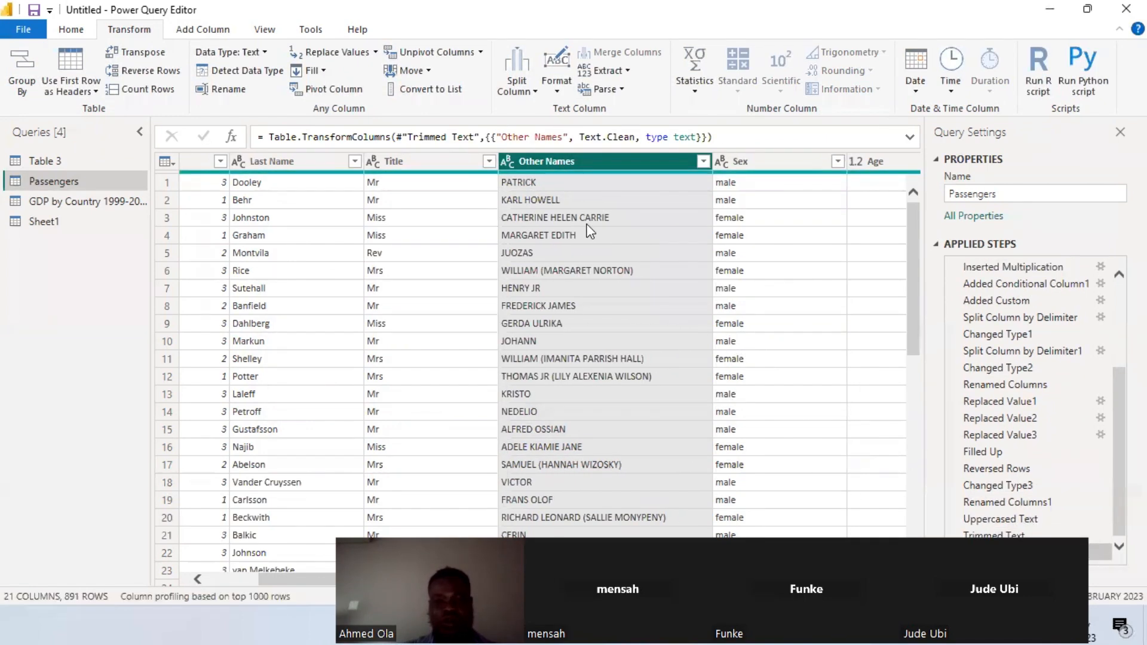
{"action": "left_click", "coordinate": [556, 72]}
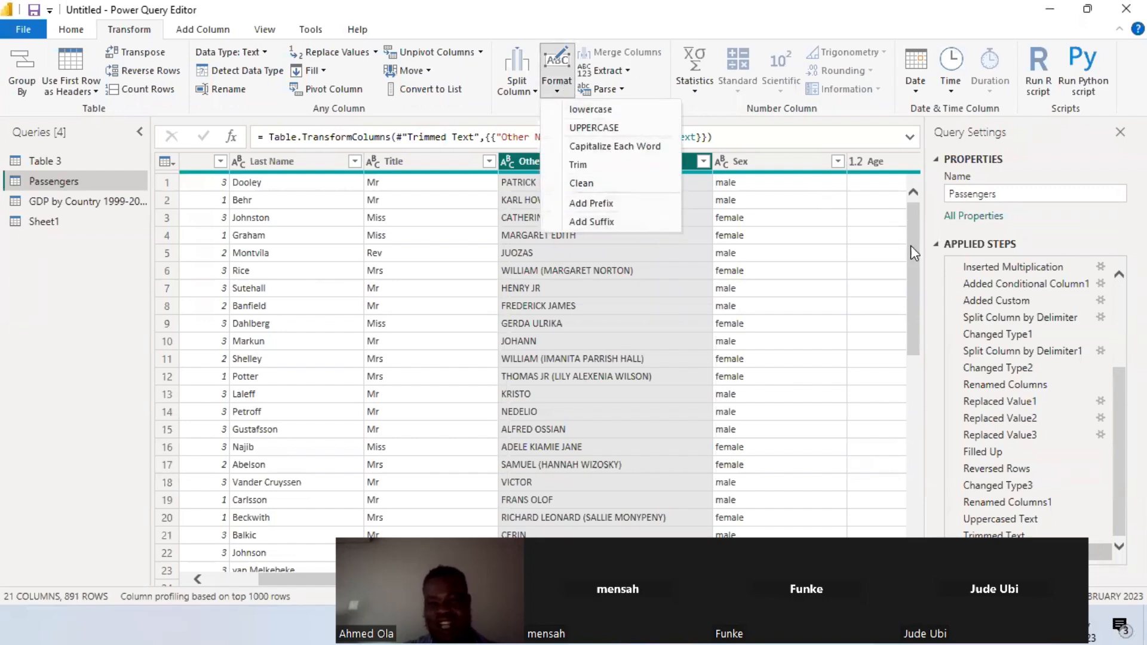
{"action": "left_click", "coordinate": [920, 408]}
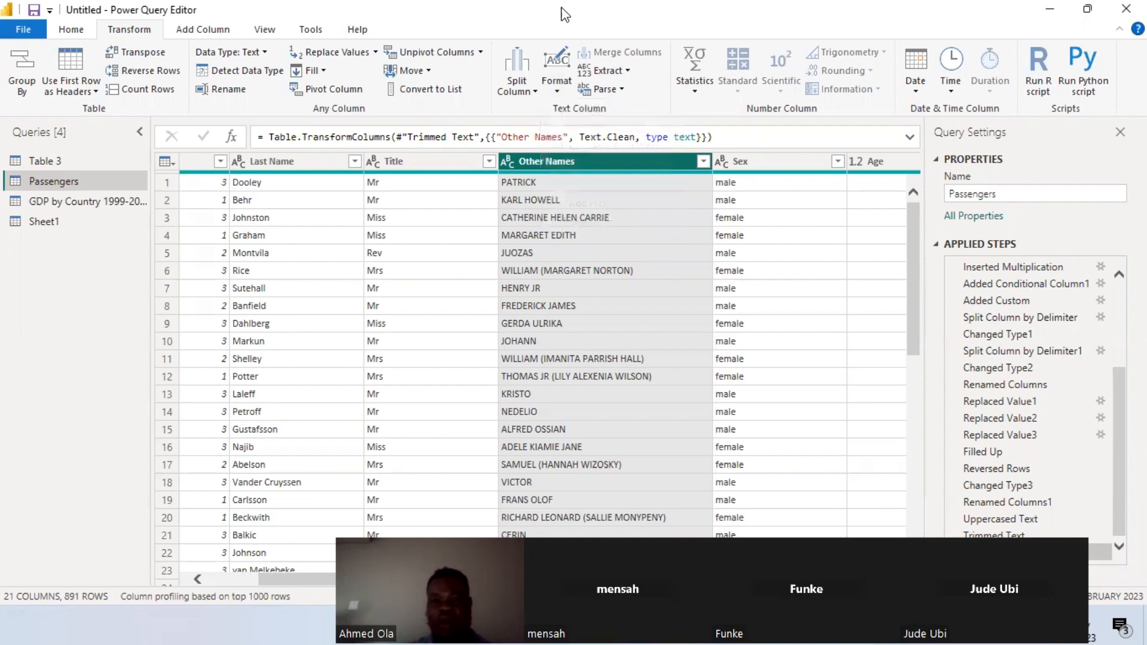
Try replacing the Other Names values with their extracted text length, and delete that extraction step
{"action": "left_click", "coordinate": [611, 71]}
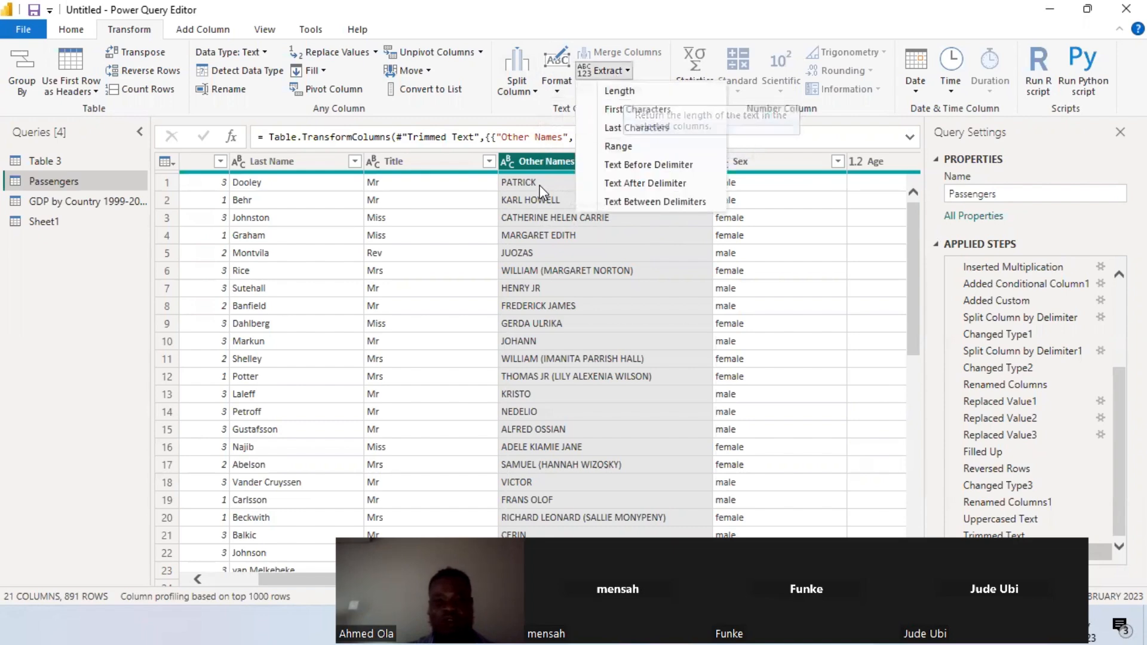
{"action": "left_click", "coordinate": [616, 88]}
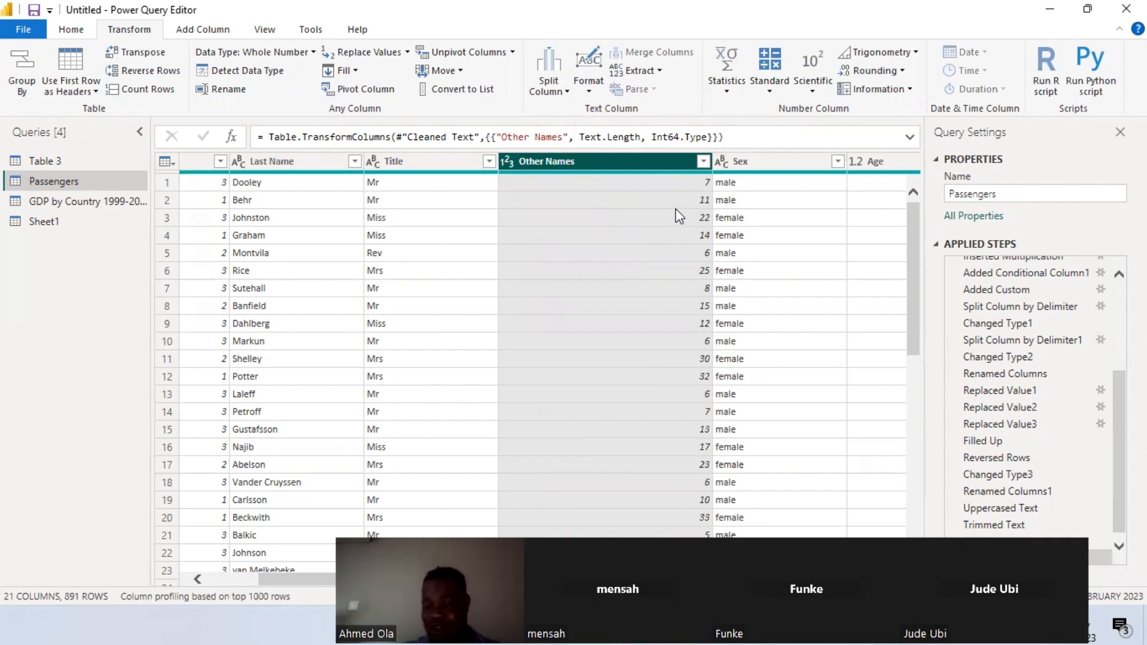
{"action": "left_click", "coordinate": [955, 558]}
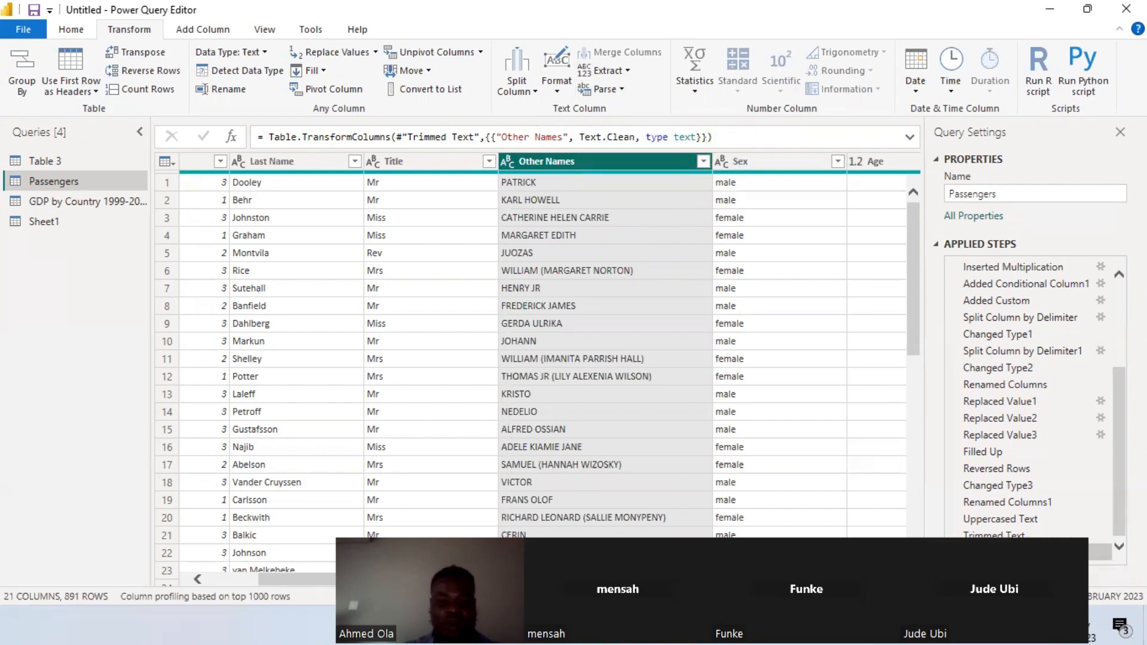
Try calculating the sum of the Age column in the Passengers query, and delete the sum step
{"action": "left_click_drag", "start_coordinate": [358, 578], "coordinate": [487, 574]}
{"action": "left_click", "coordinate": [371, 162]}
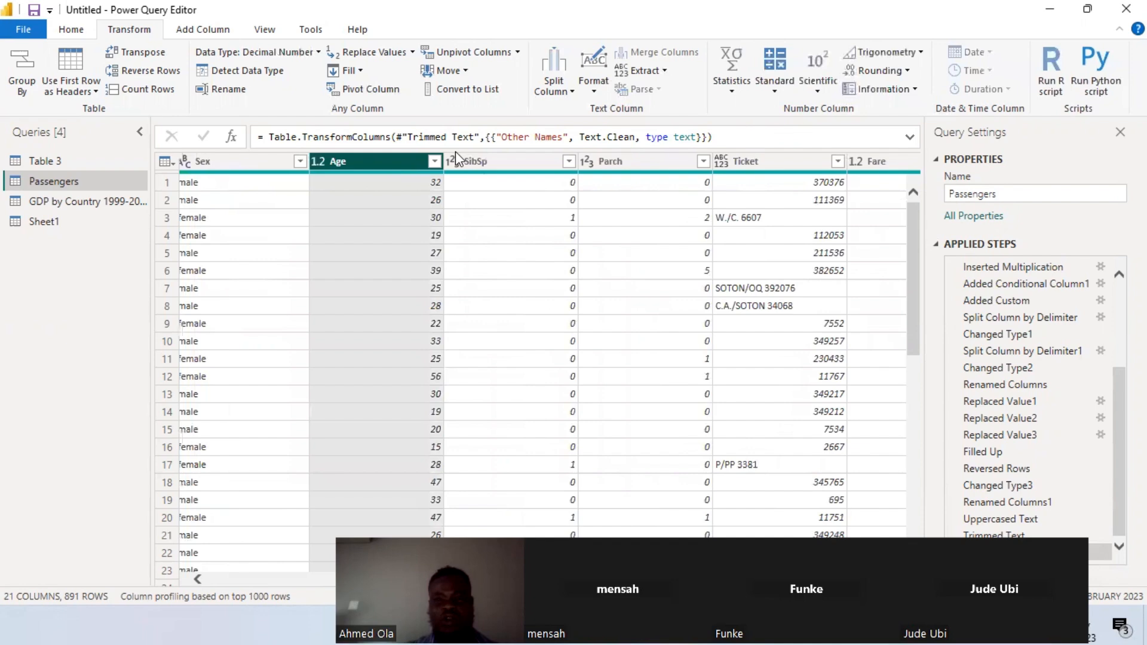
{"action": "left_click", "coordinate": [727, 91]}
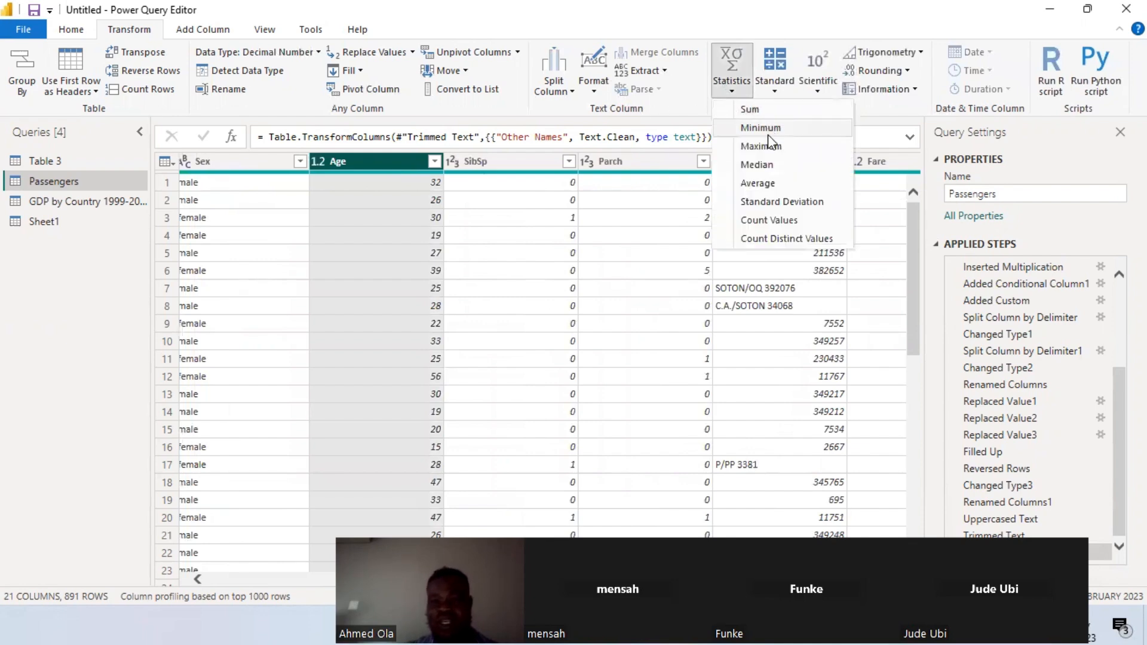
{"action": "left_click", "coordinate": [761, 109]}
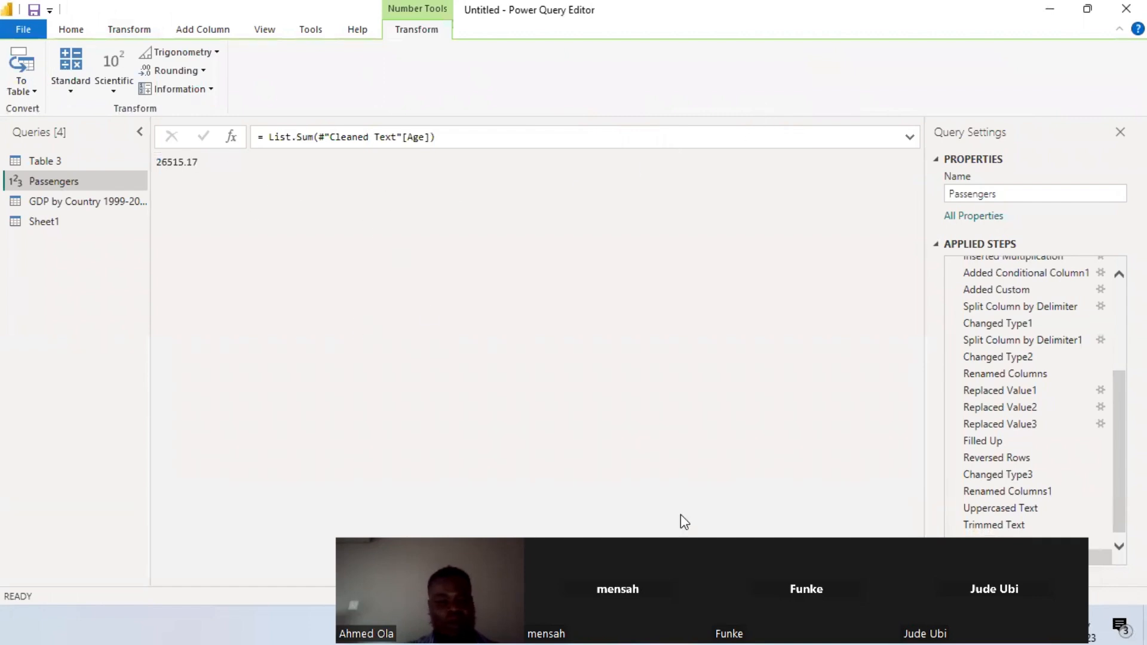
{"action": "left_click", "coordinate": [954, 558]}
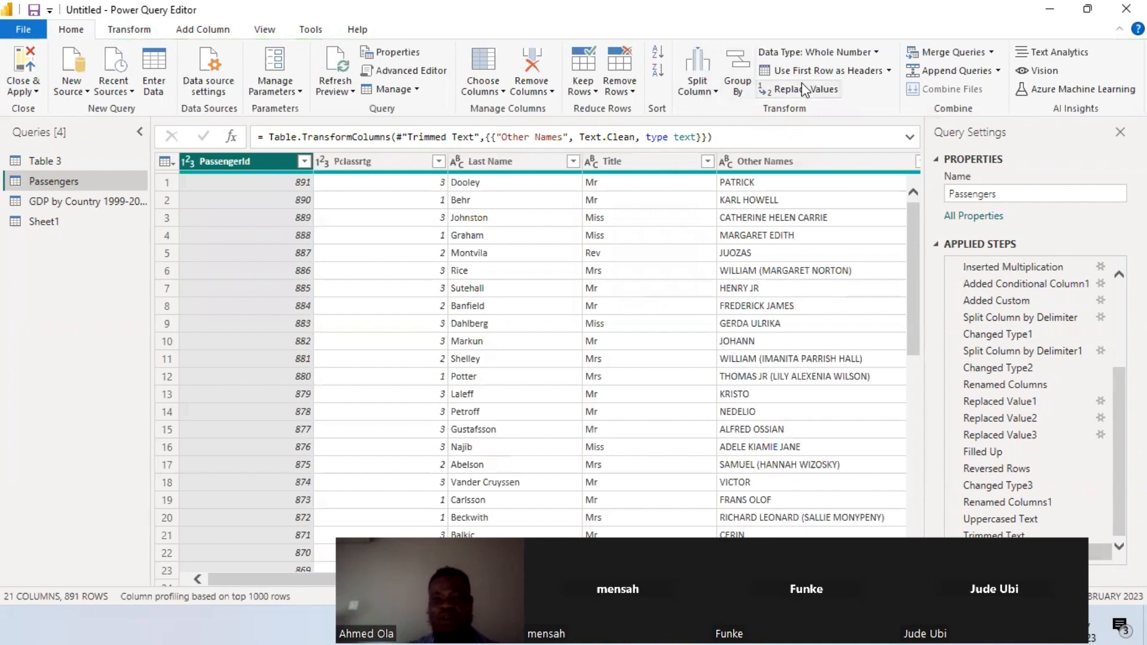
Try calculating the average of the PassengerId column, and delete the average step
{"action": "left_click", "coordinate": [136, 30]}
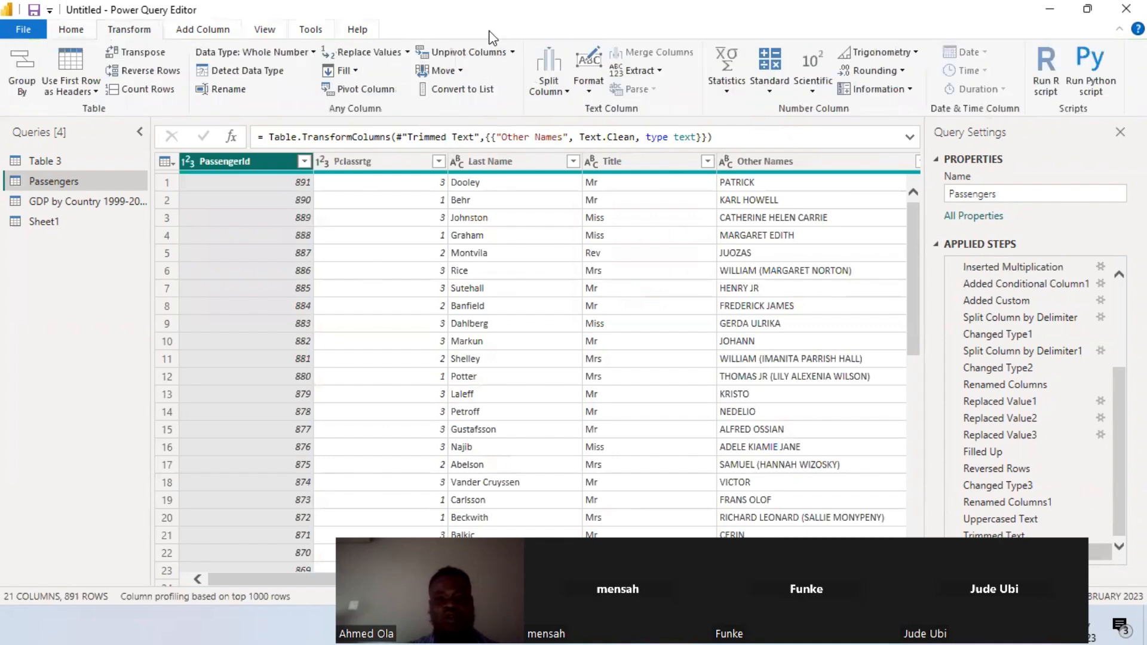
{"action": "left_click", "coordinate": [723, 85]}
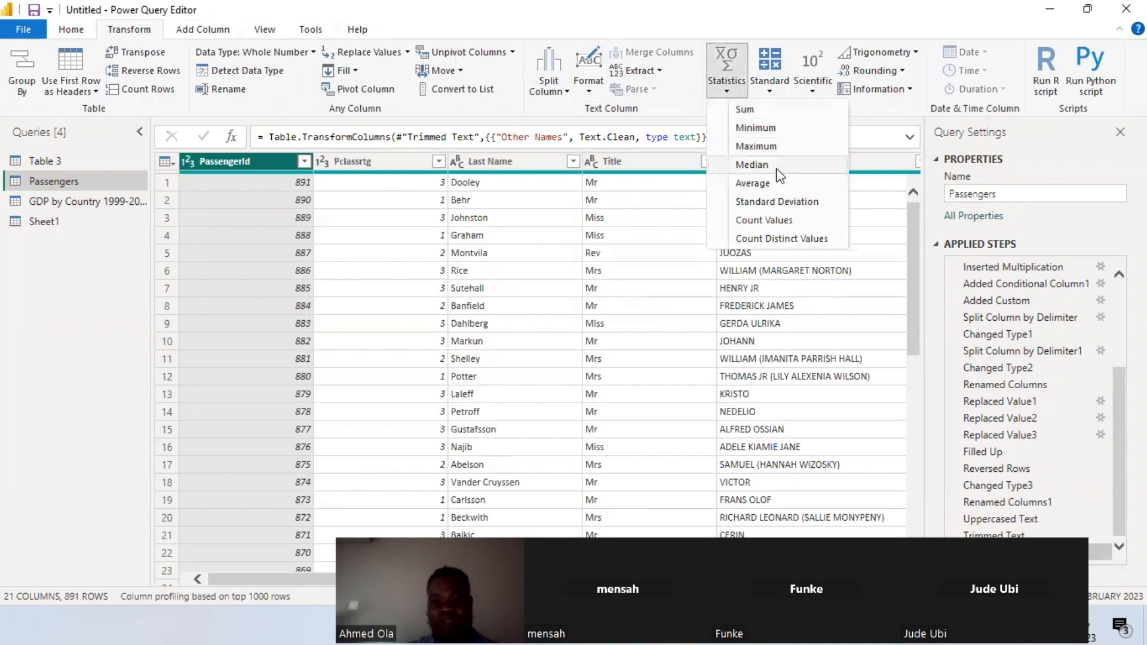
{"action": "left_click", "coordinate": [778, 184]}
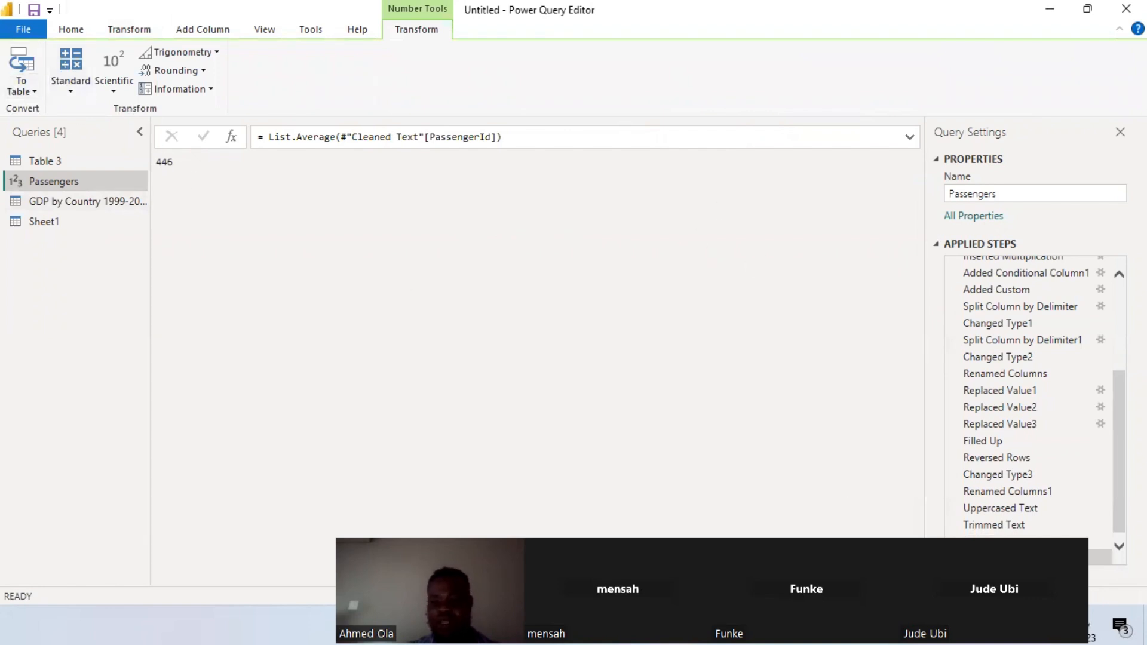
{"action": "left_click", "coordinate": [954, 558]}
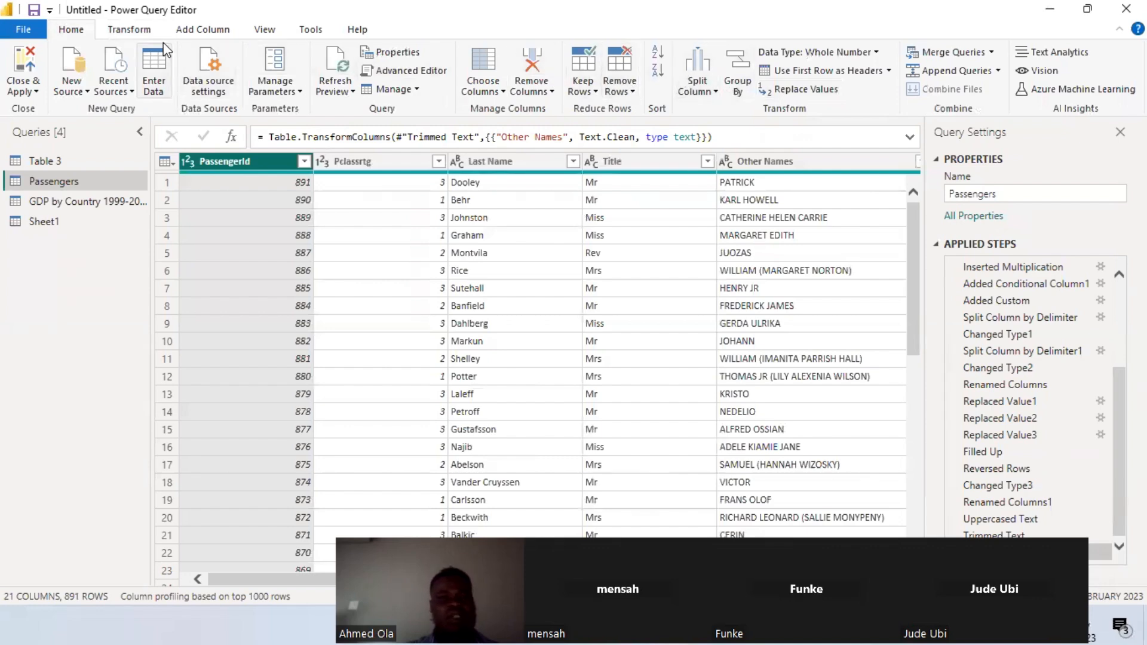
Examine the standard, scientific, trigonometry and rounding operations available for the PassengerId number column
{"action": "left_click", "coordinate": [129, 29]}
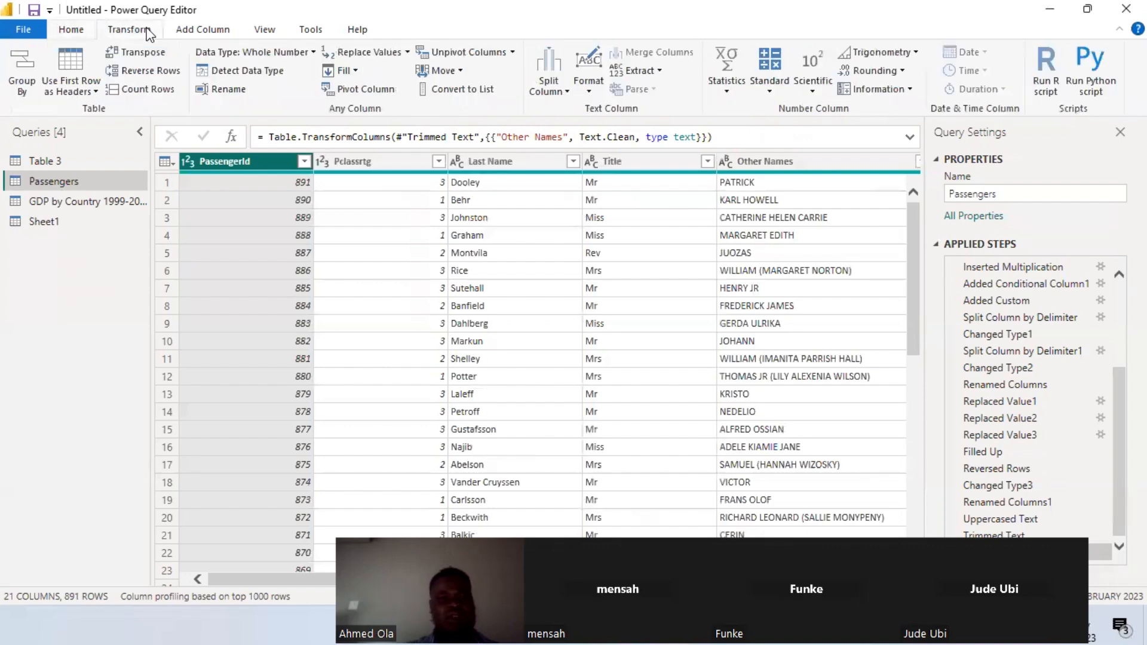
{"action": "left_click", "coordinate": [778, 88]}
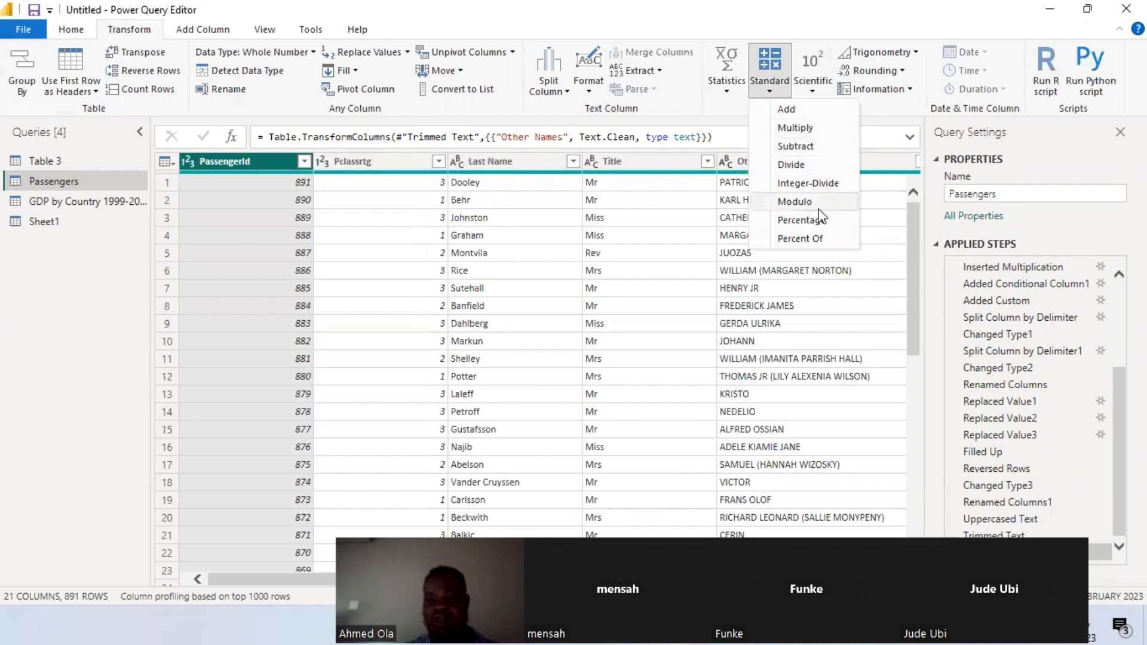
{"action": "left_click", "coordinate": [813, 90]}
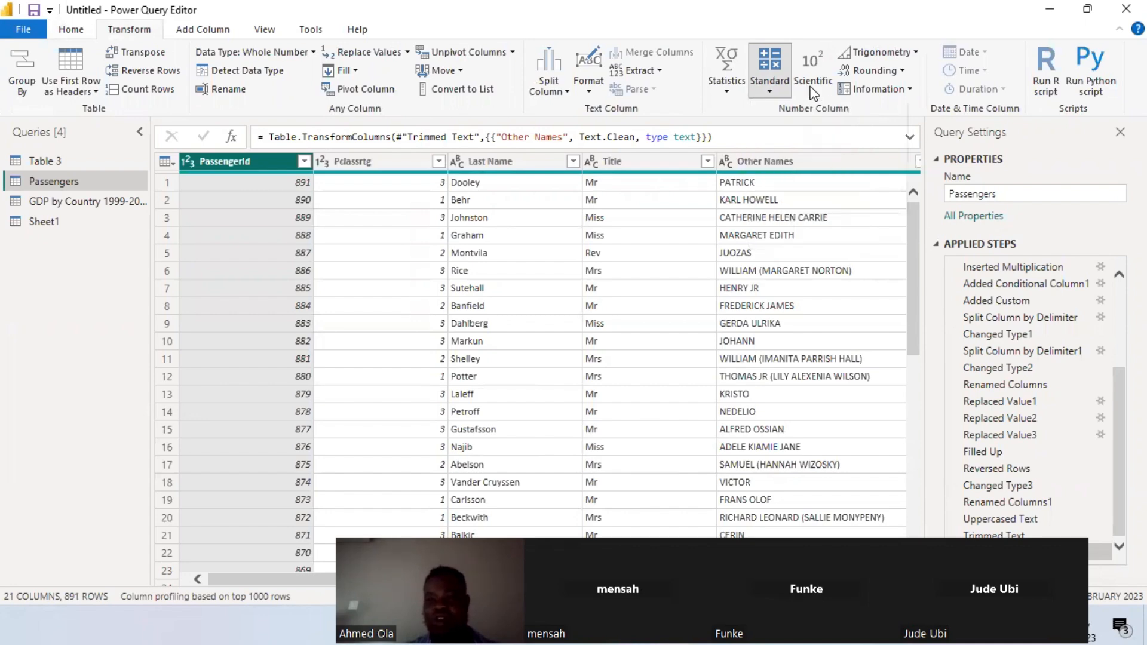
{"action": "mouse_move", "coordinate": [836, 129]}
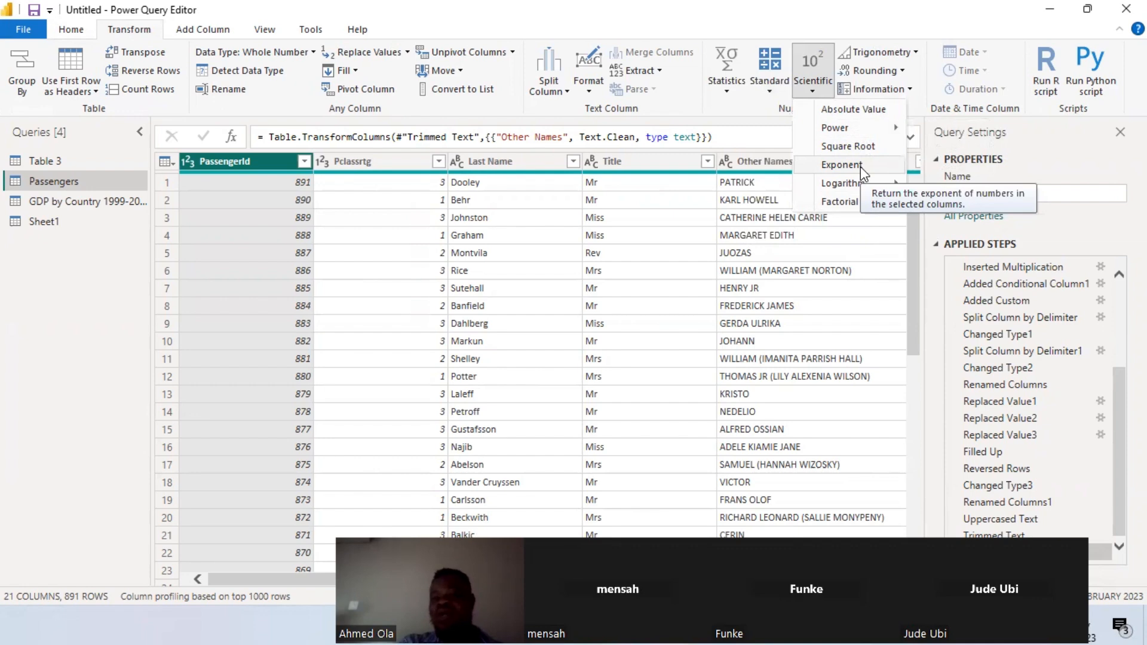
{"action": "left_click", "coordinate": [914, 51]}
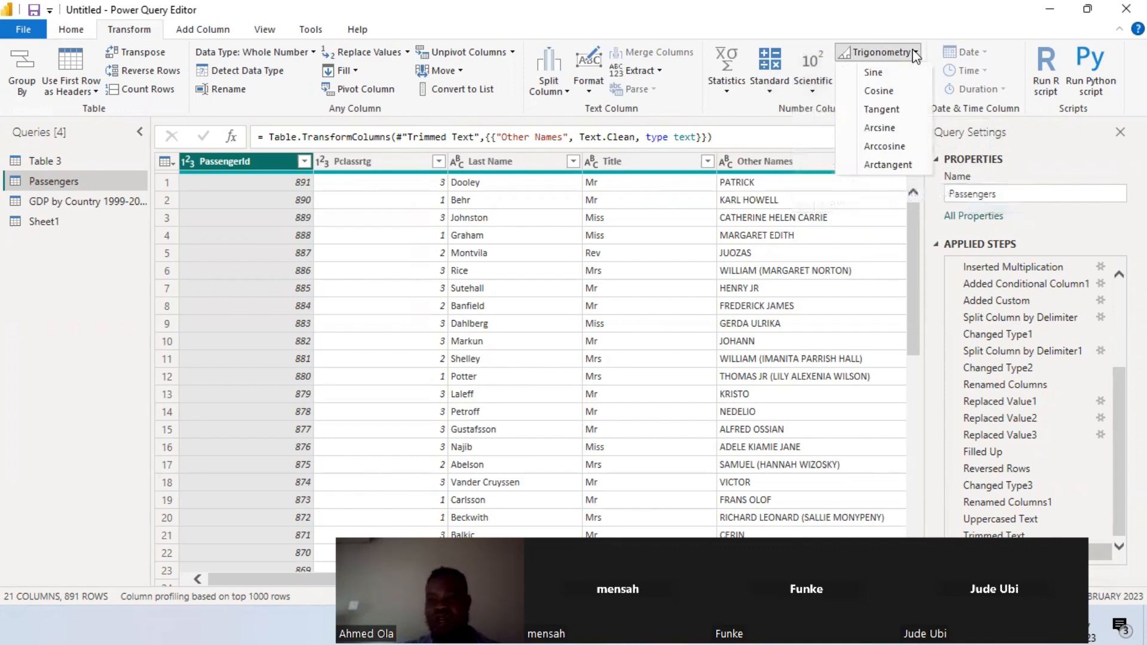
{"action": "left_click", "coordinate": [939, 145]}
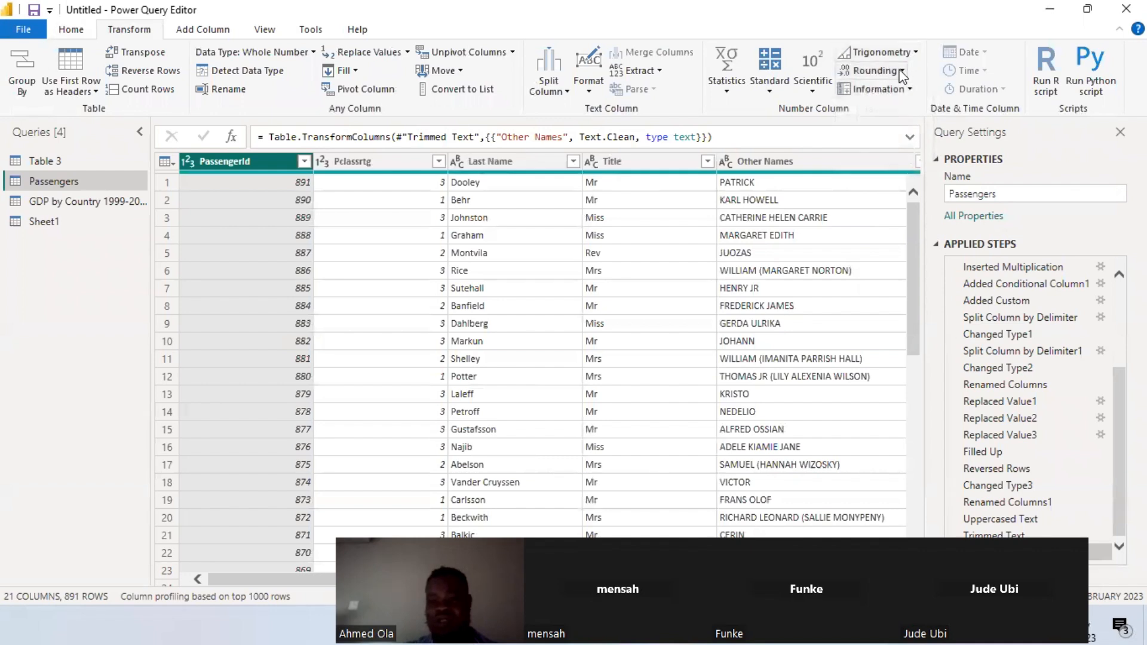
{"action": "left_click", "coordinate": [902, 71]}
{"action": "left_click", "coordinate": [933, 214]}
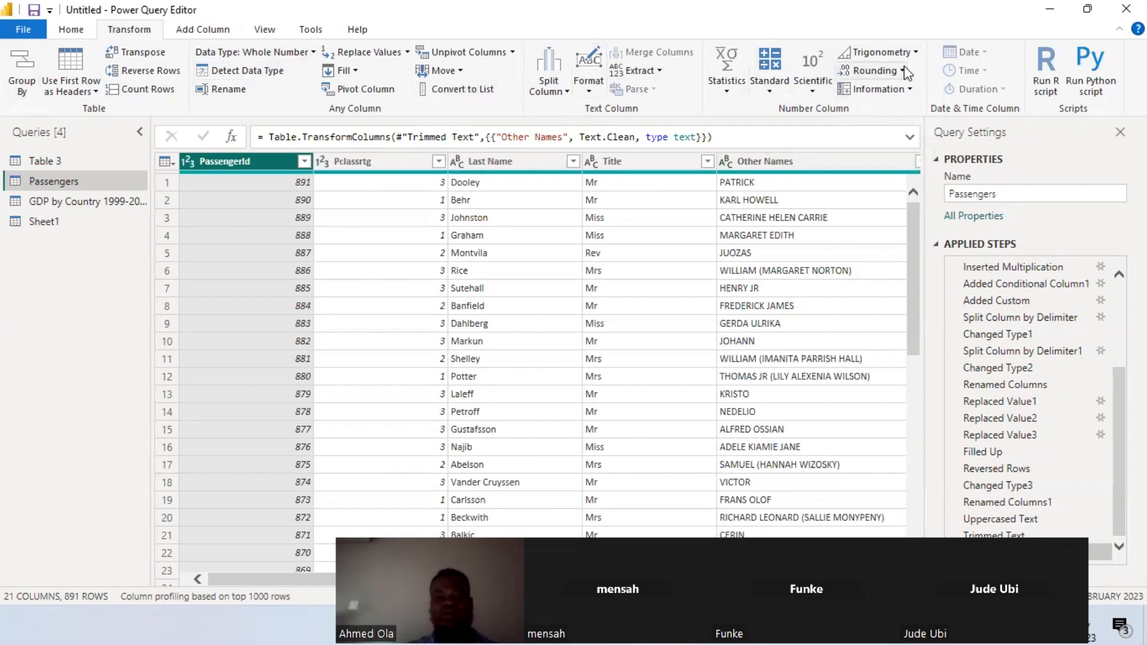
Try creating a two-column, two-row table manually with xhbjxkn and x in the first row, and discard it
{"action": "left_click", "coordinate": [71, 31]}
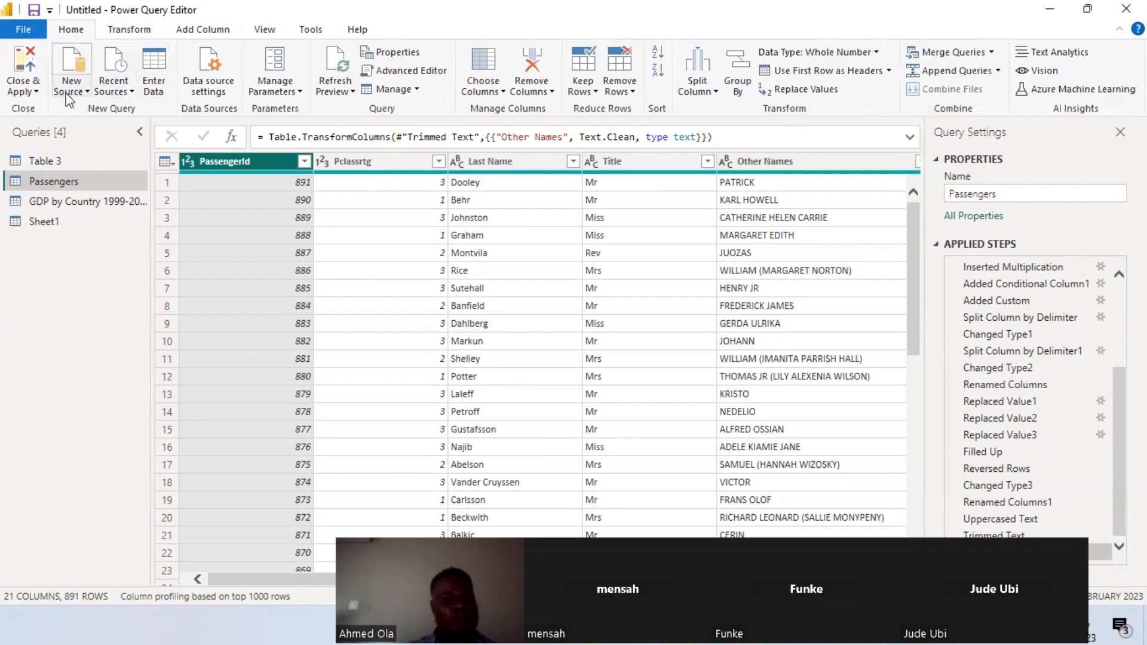
{"action": "left_click", "coordinate": [112, 95]}
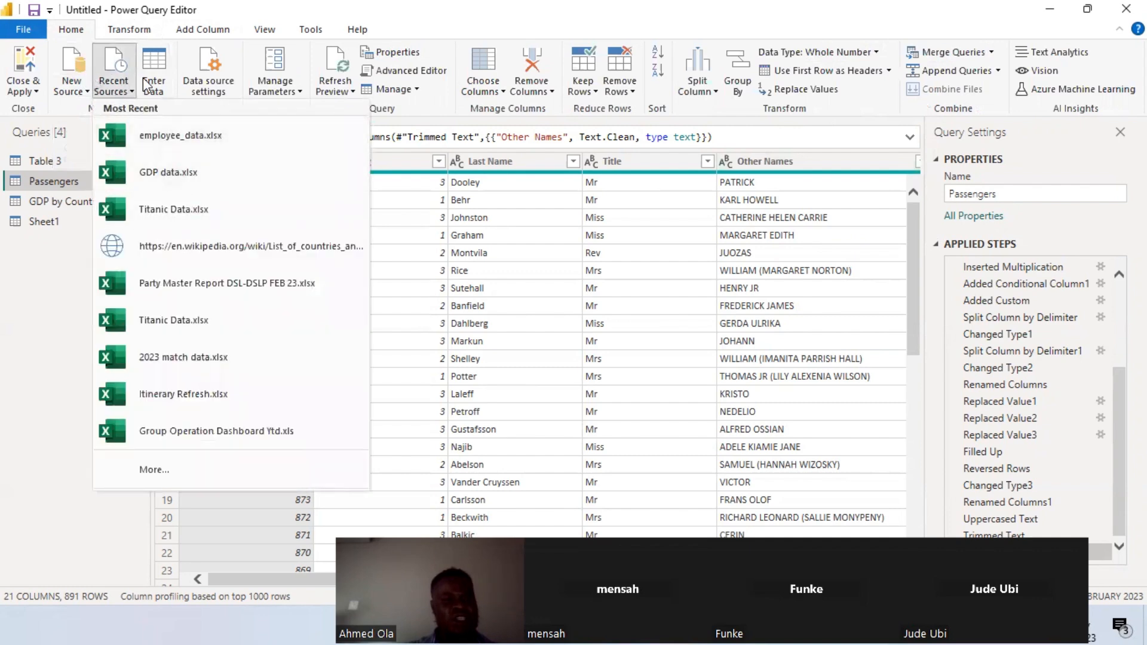
{"action": "left_click", "coordinate": [154, 80]}
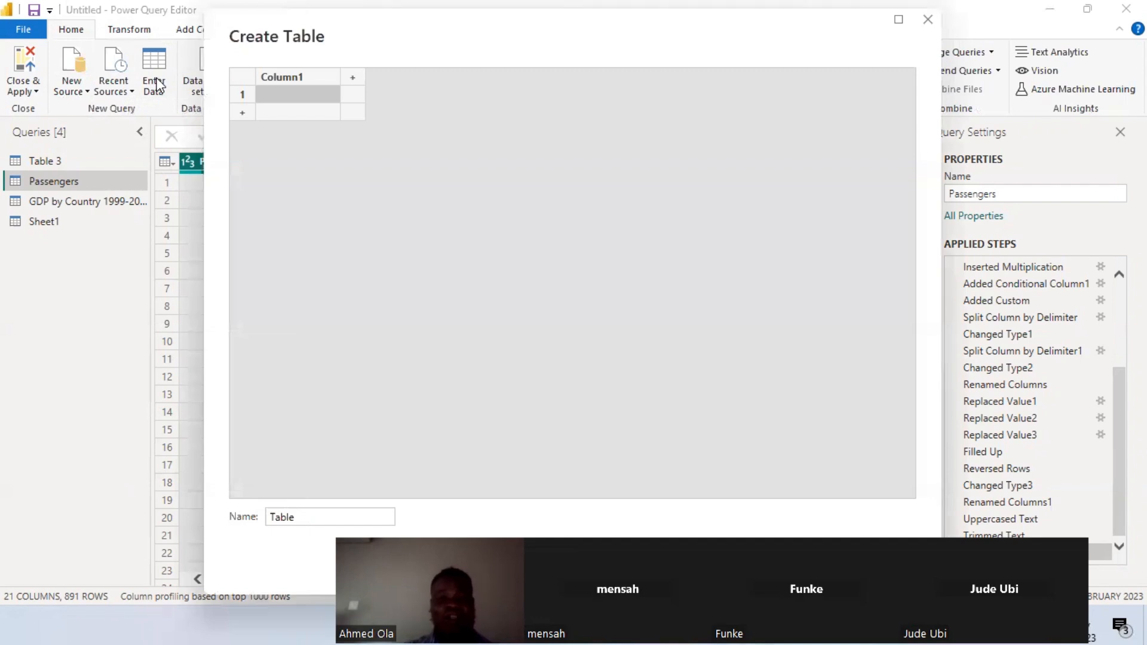
{"action": "left_click", "coordinate": [242, 112]}
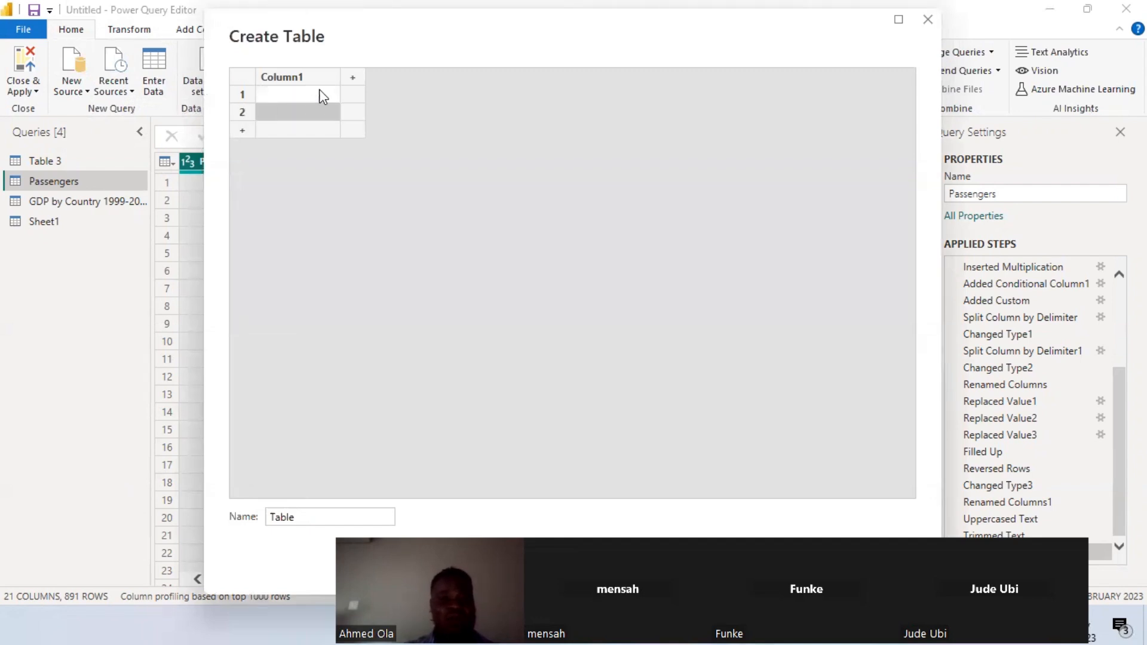
{"action": "left_click", "coordinate": [351, 79]}
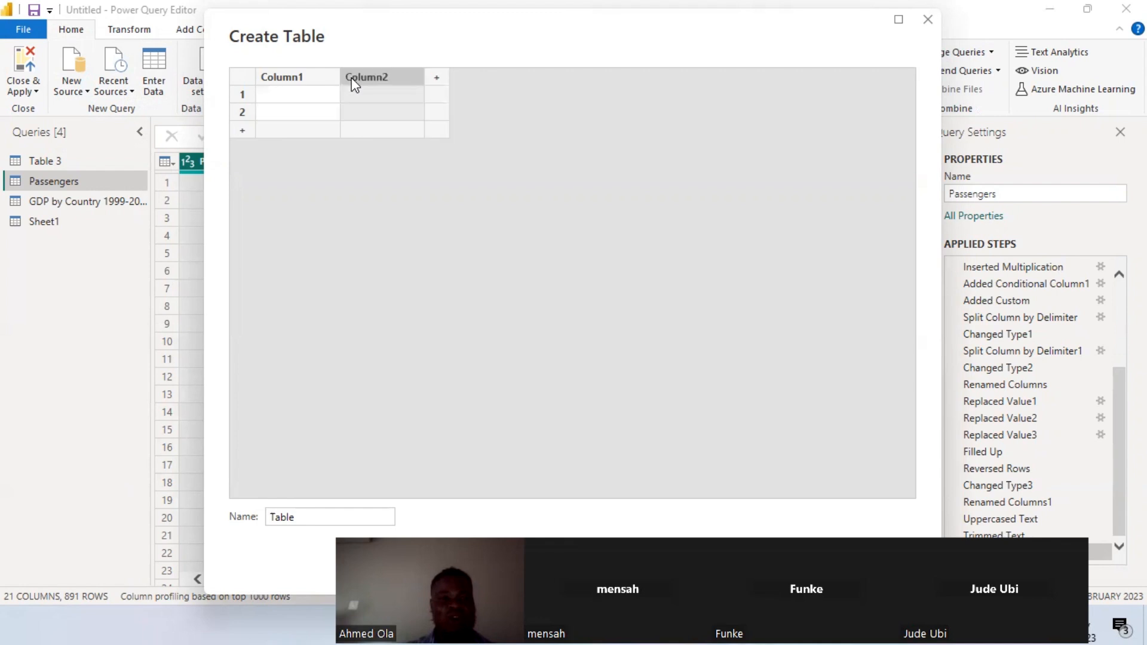
{"action": "left_click", "coordinate": [278, 90]}
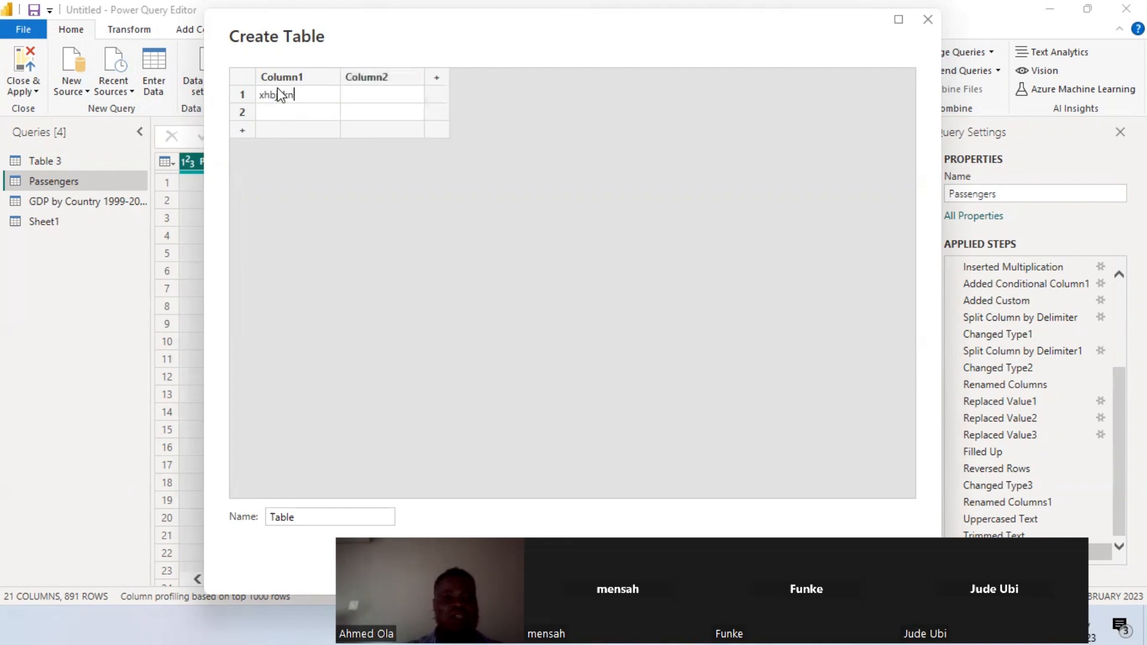
{"action": "left_click", "coordinate": [364, 89]}
{"action": "type", "text": "x hxl"}
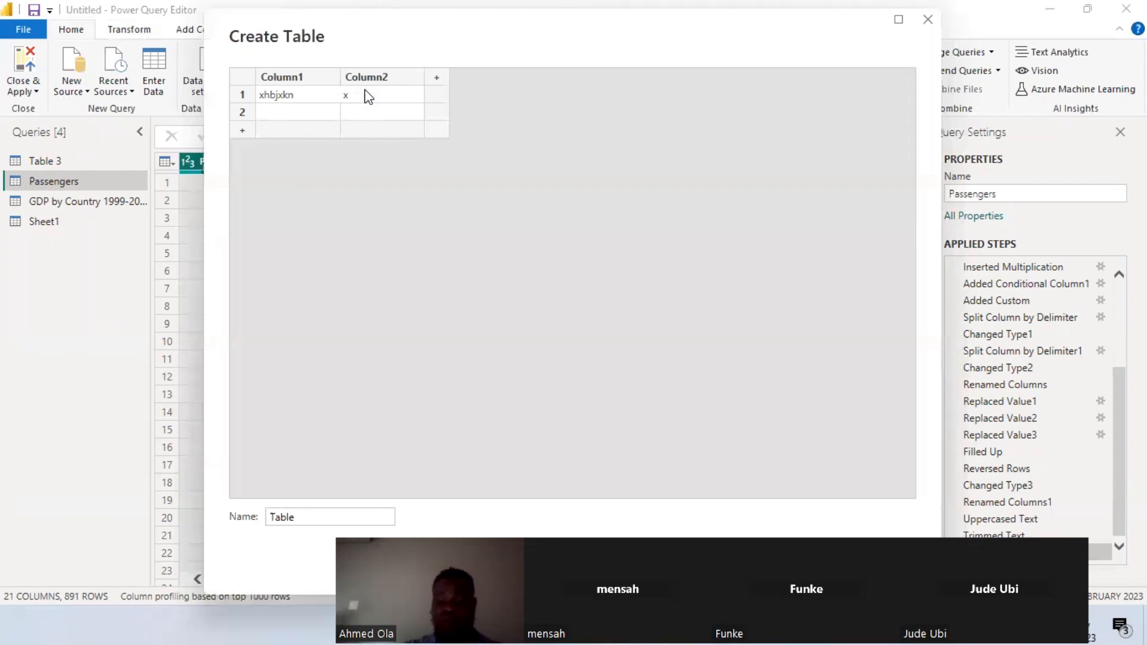
{"action": "left_click", "coordinate": [307, 94]}
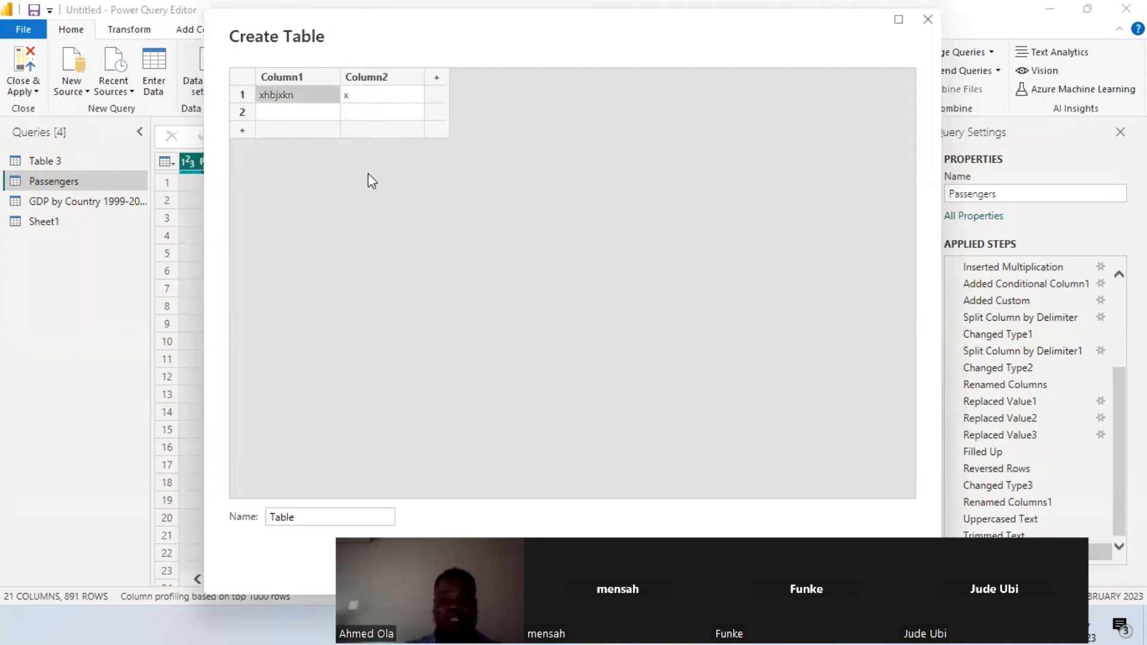
{"action": "left_click", "coordinate": [890, 562]}
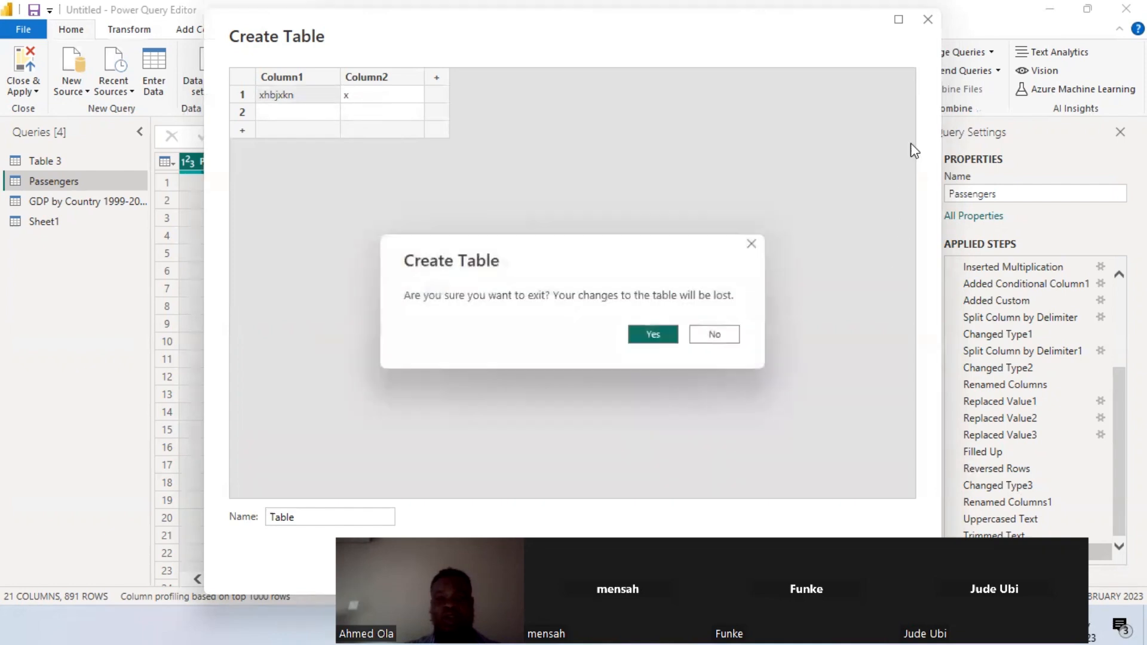
{"action": "left_click", "coordinate": [663, 328]}
{"action": "key", "text": "alt+Tab"}
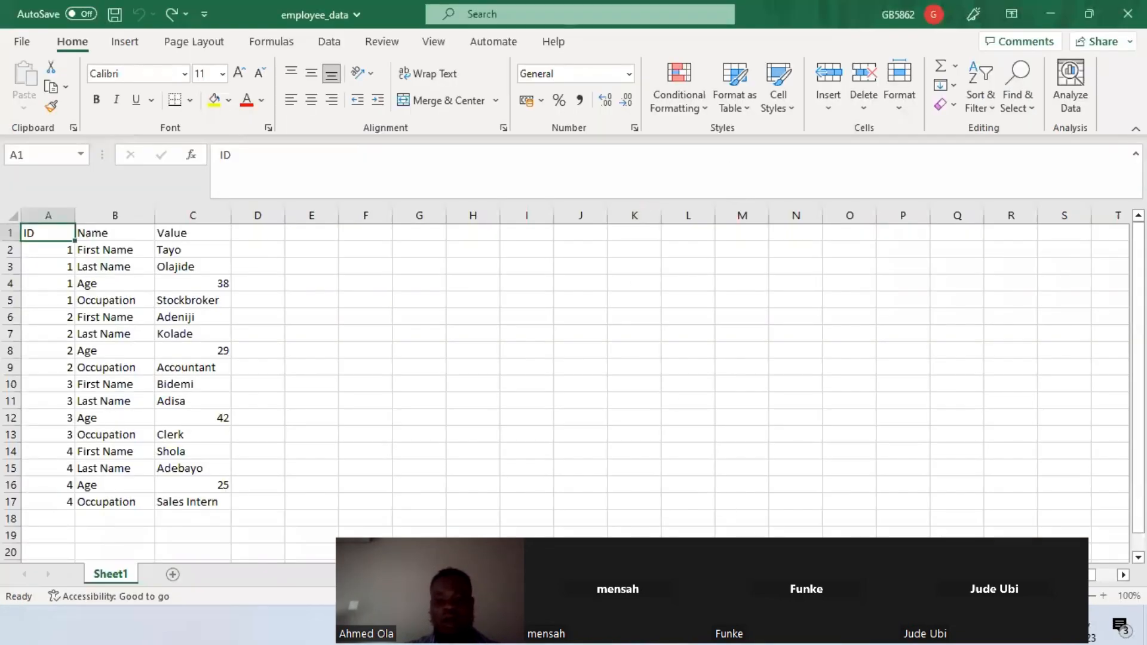
{"action": "left_click", "coordinate": [702, 626]}
{"action": "left_click", "coordinate": [788, 516]}
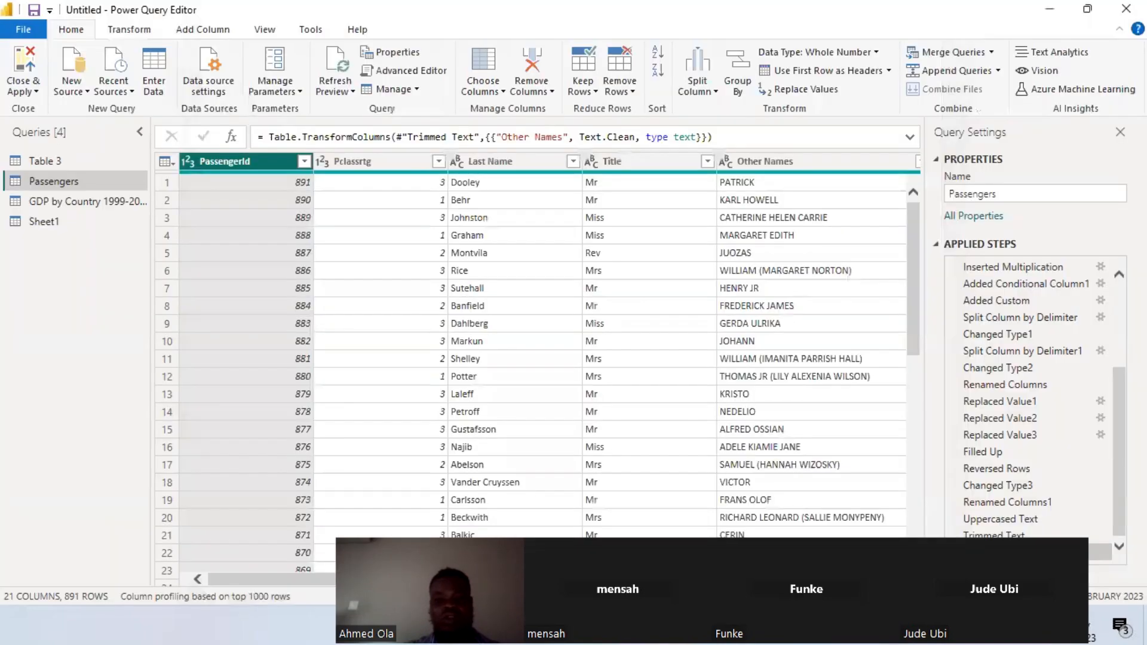
Review the data sources used in the current file and the options for managing the query
{"action": "left_click", "coordinate": [230, 81]}
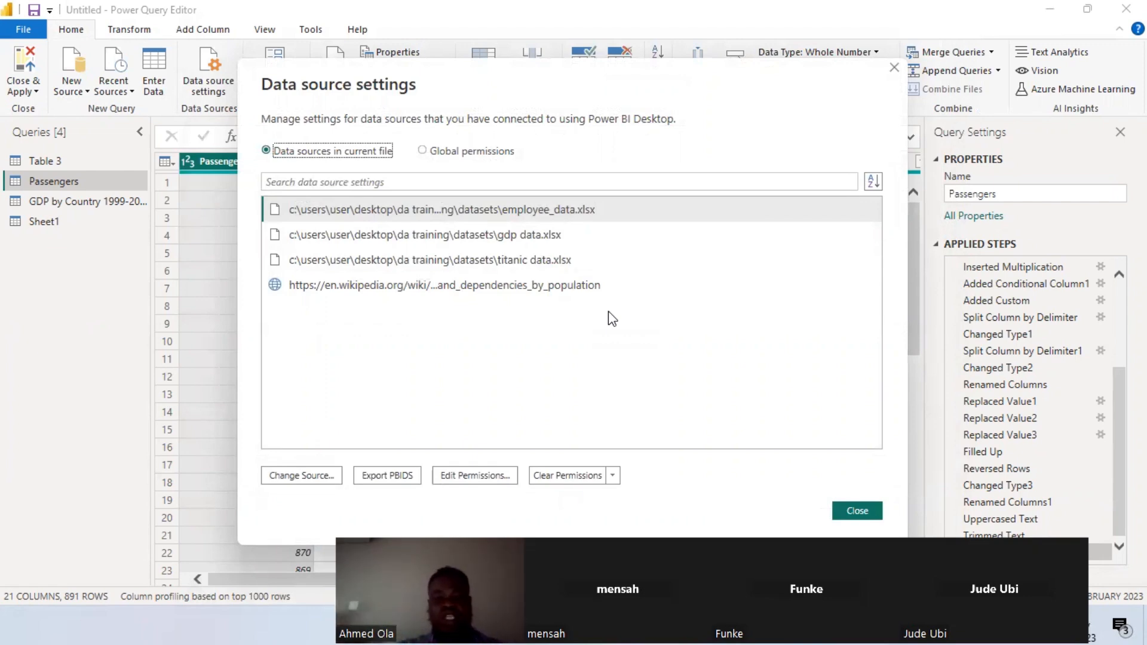
{"action": "left_click", "coordinate": [895, 67]}
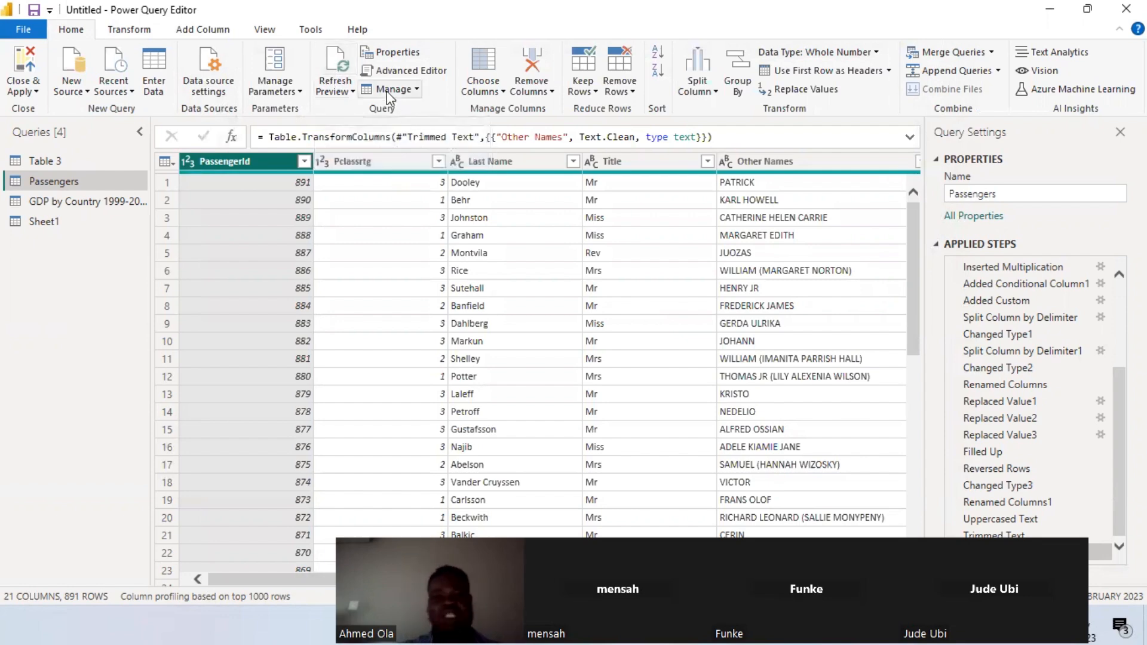
{"action": "left_click", "coordinate": [417, 89]}
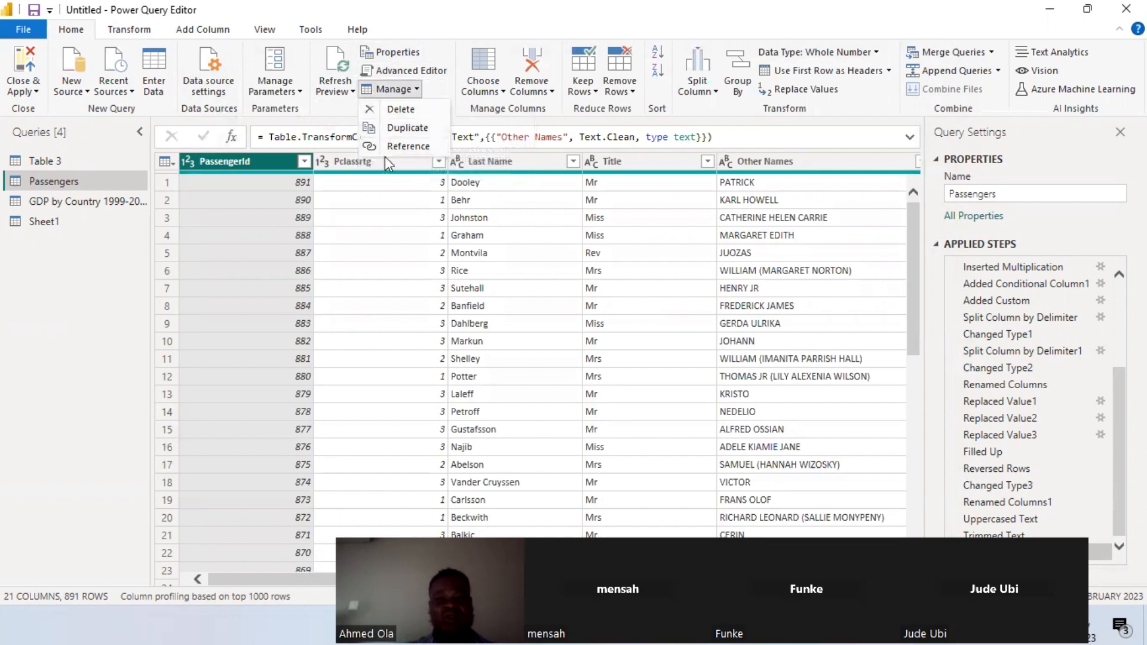
Choose the columns to keep in the Passengers query, excluding Index.1, Index.1 - Copy and Multiplication
{"action": "left_click", "coordinate": [491, 92]}
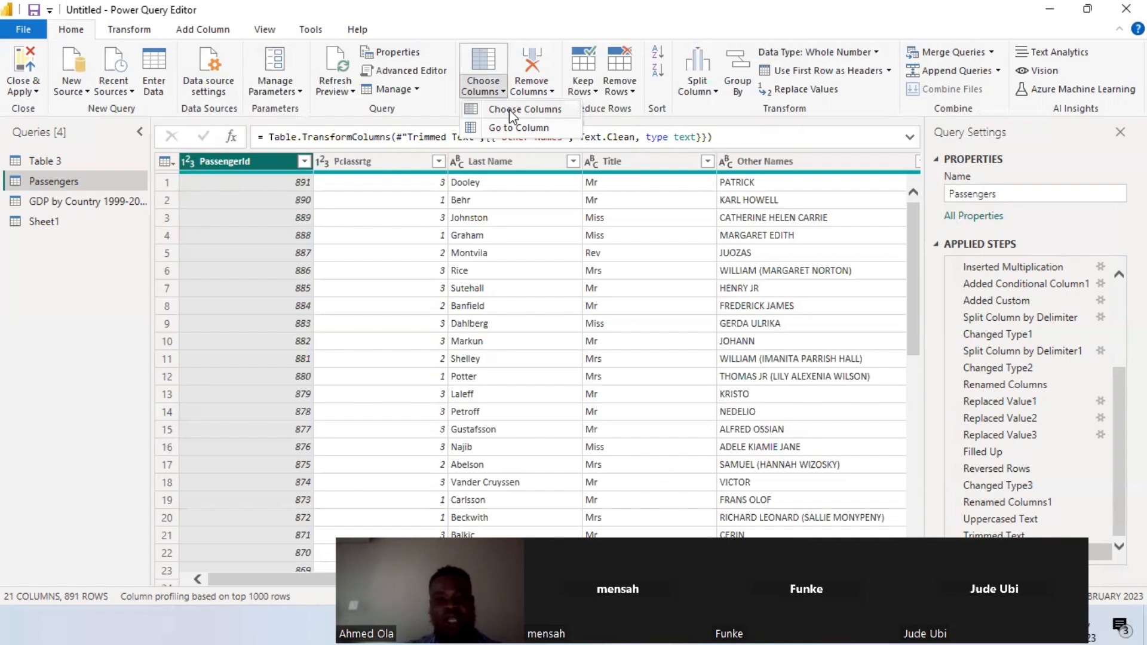
{"action": "left_click", "coordinate": [509, 110]}
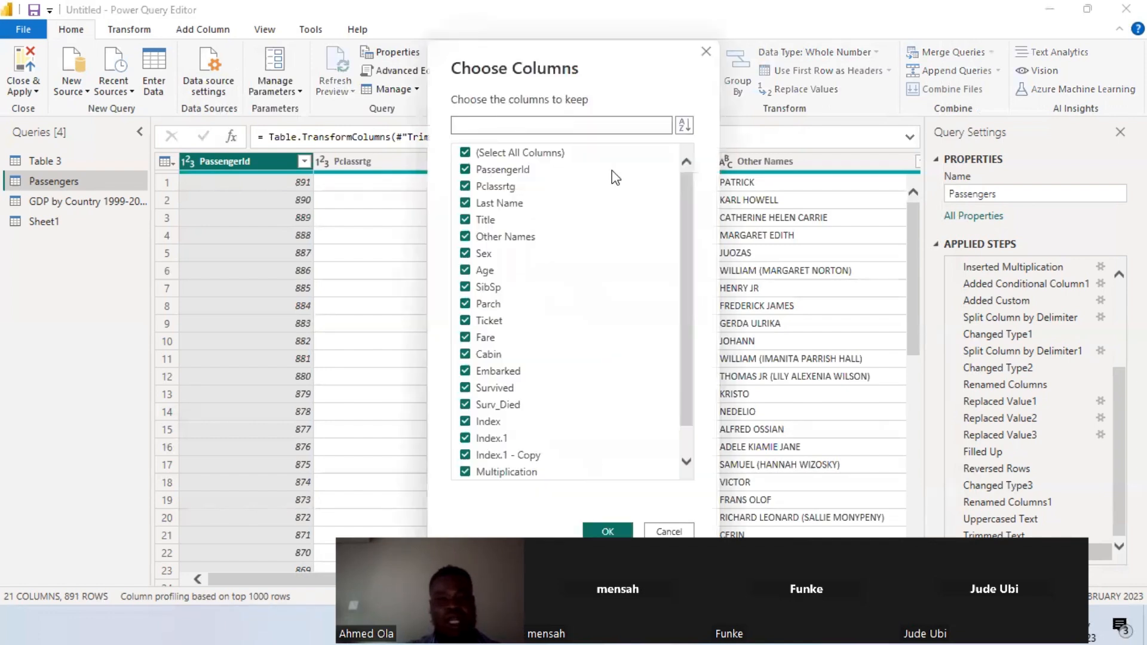
{"action": "left_click_drag", "start_coordinate": [686, 223], "coordinate": [687, 289]}
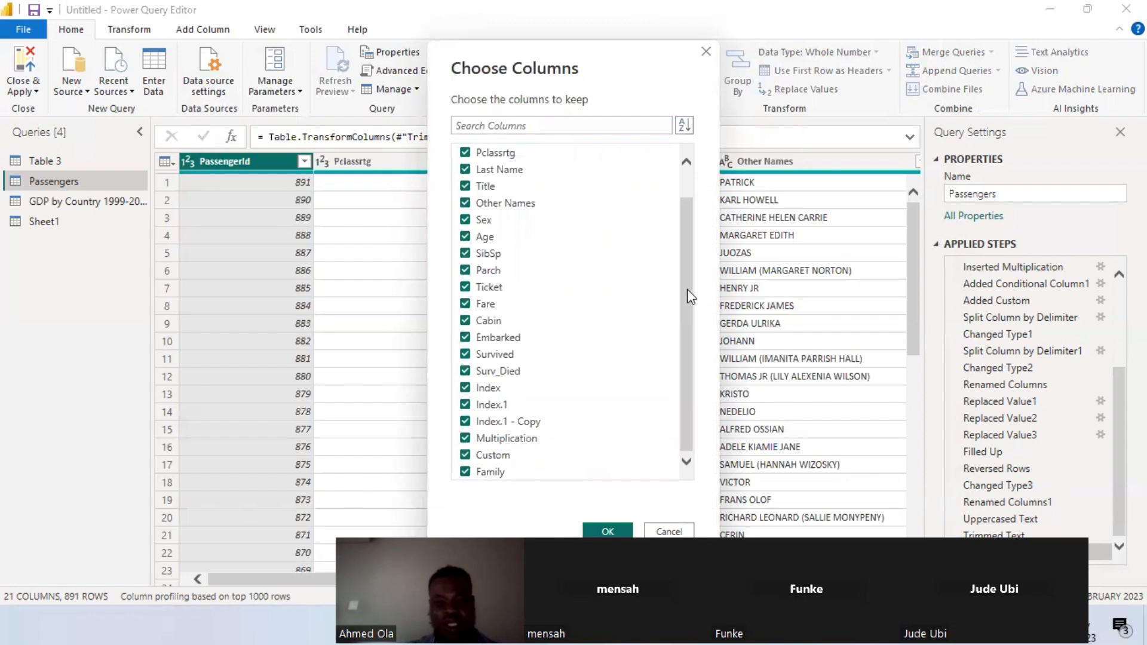
{"action": "left_click", "coordinate": [464, 408]}
{"action": "left_click", "coordinate": [465, 421]}
{"action": "left_click", "coordinate": [465, 439]}
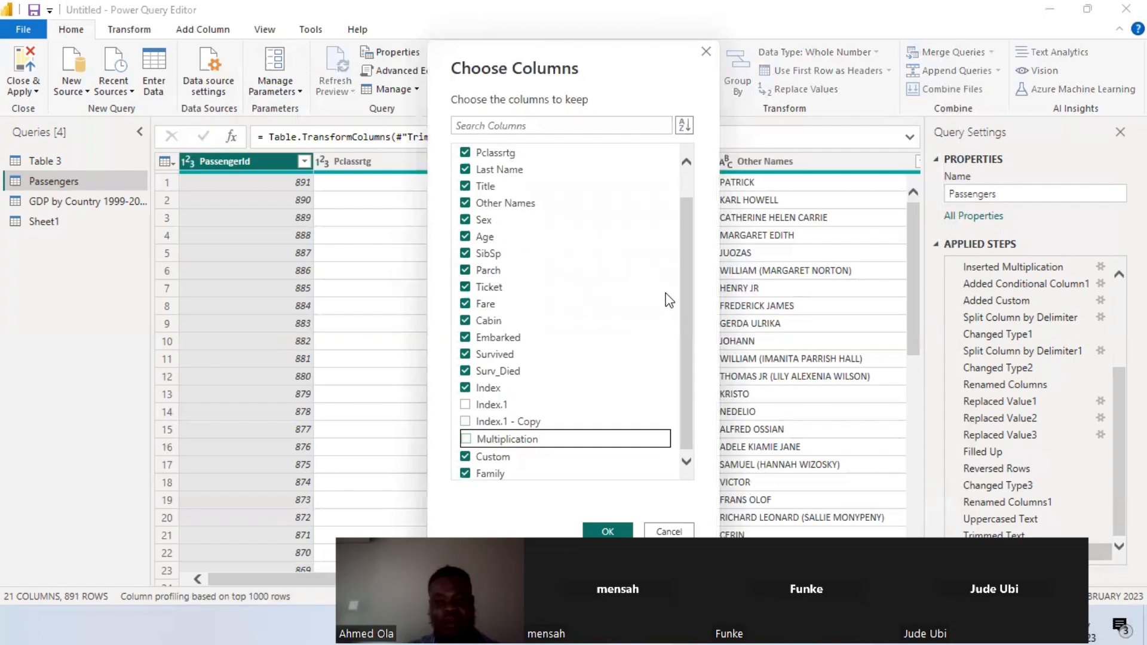
Also exclude Pclassrtg, Ticket and Fare from the columns to keep, and apply the column selection
{"action": "mouse_move", "coordinate": [683, 288]}
{"action": "left_mouse_down"}
{"action": "mouse_move", "coordinate": [687, 240]}
{"action": "mouse_move", "coordinate": [689, 288]}
{"action": "left_mouse_up"}
{"action": "left_click", "coordinate": [466, 186]}
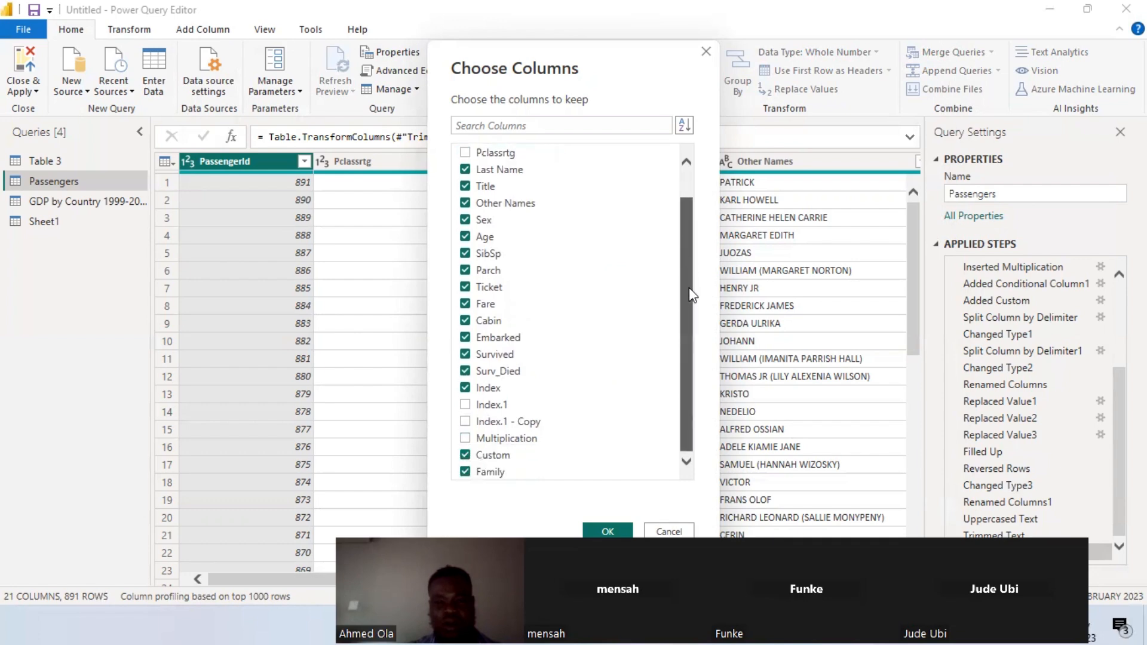
{"action": "left_click", "coordinate": [467, 304]}
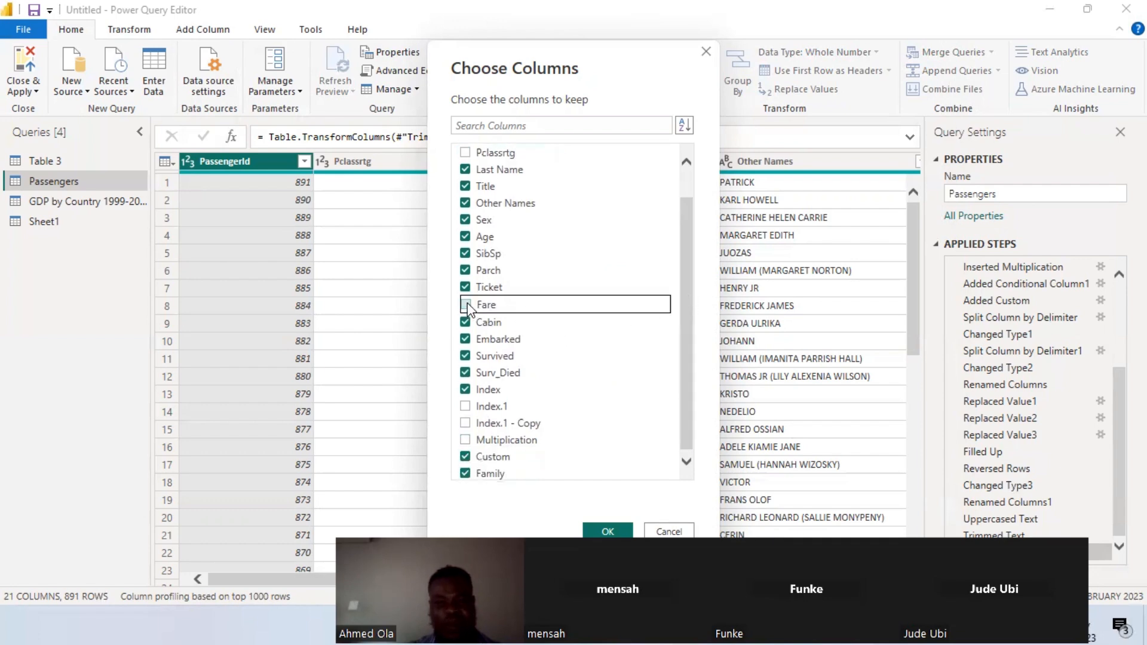
{"action": "left_click", "coordinate": [467, 303]}
{"action": "left_click", "coordinate": [465, 288]}
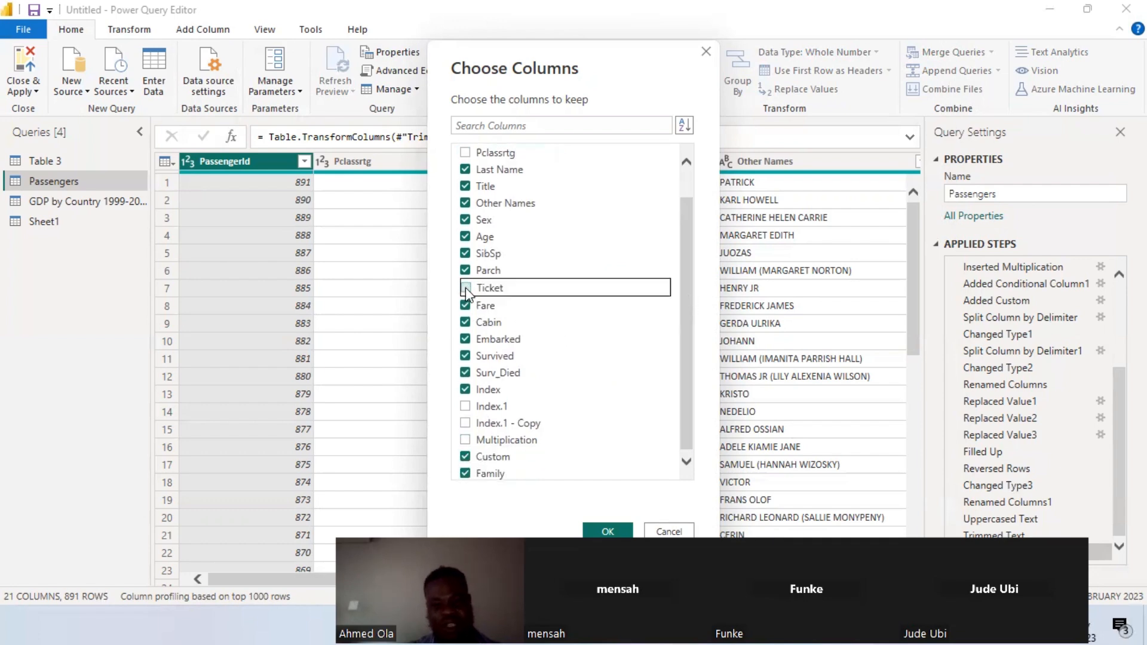
{"action": "left_click", "coordinate": [466, 305]}
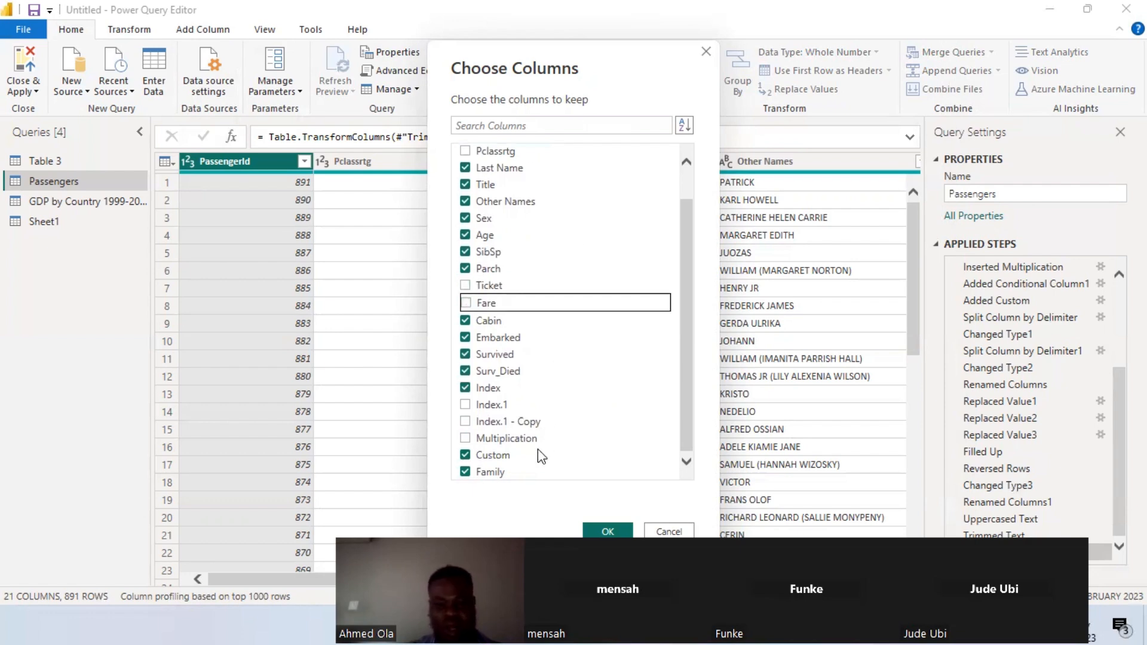
{"action": "left_click", "coordinate": [608, 531]}
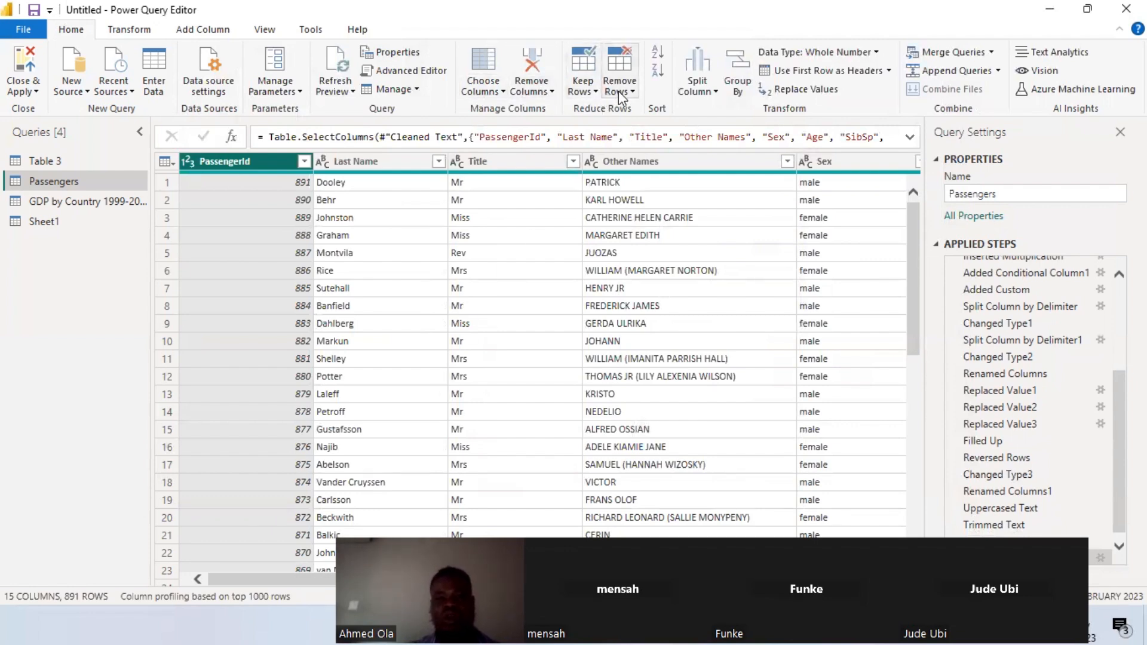
Try removing the top 10 rows of the Passengers table, and delete that applied step
{"action": "left_click", "coordinate": [618, 91]}
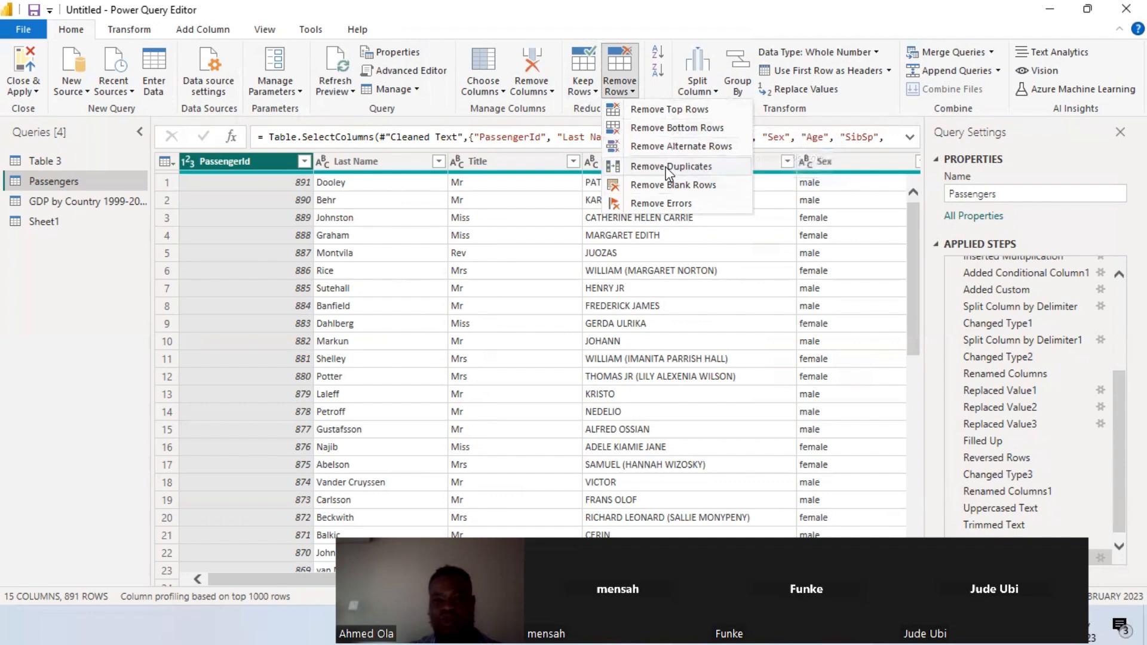
{"action": "left_click", "coordinate": [670, 110]}
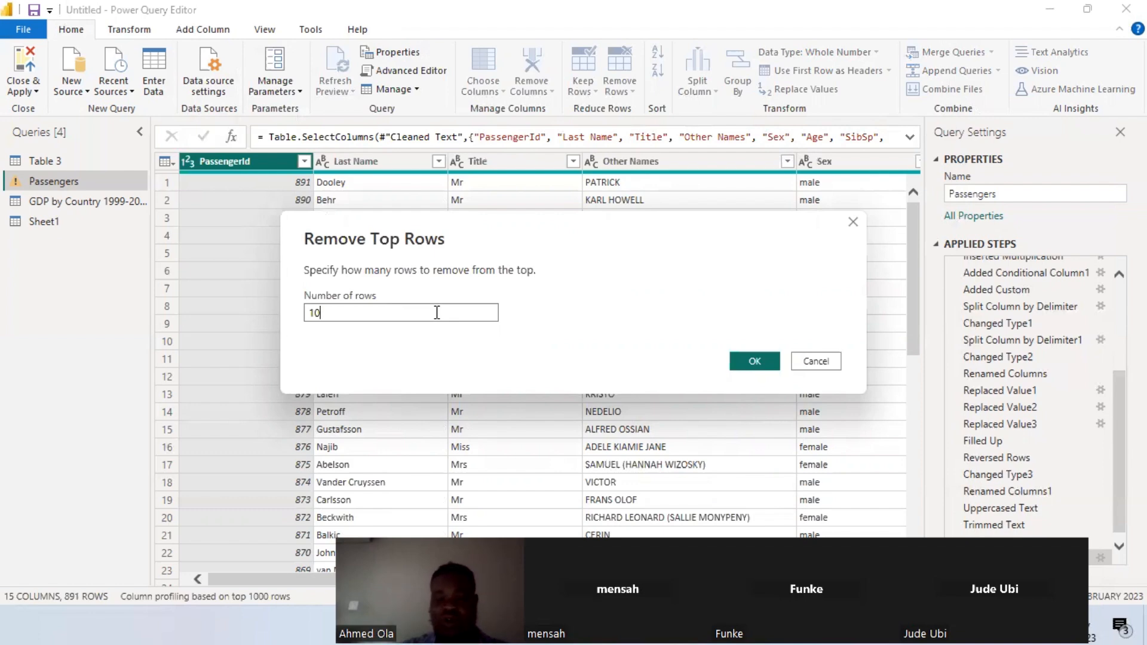
{"action": "type", "text": "10"}
{"action": "left_click", "coordinate": [755, 361]}
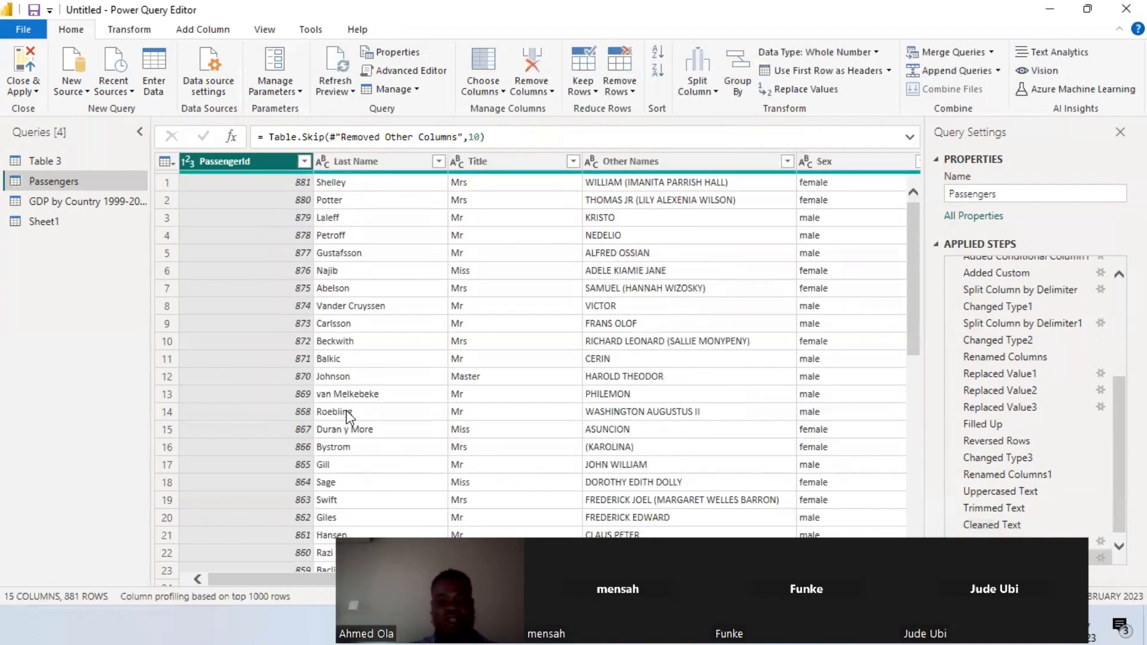
{"action": "left_click", "coordinate": [954, 558]}
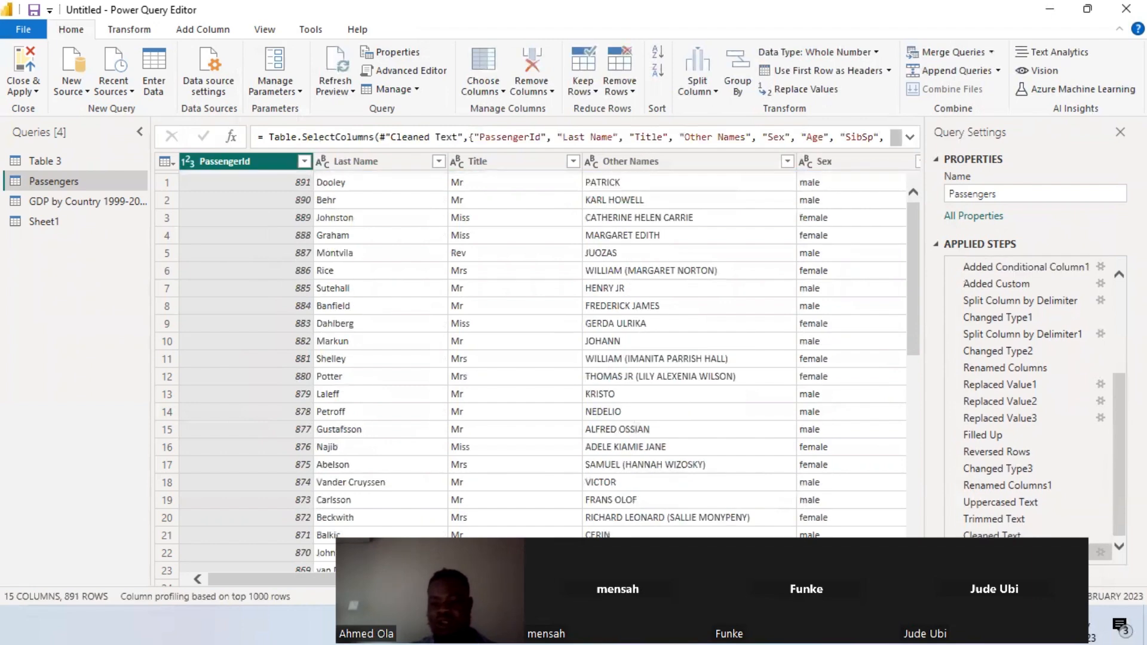
Reverse the row order of the Passengers table and sort it by Other Names in descending order
{"action": "left_click", "coordinate": [133, 31]}
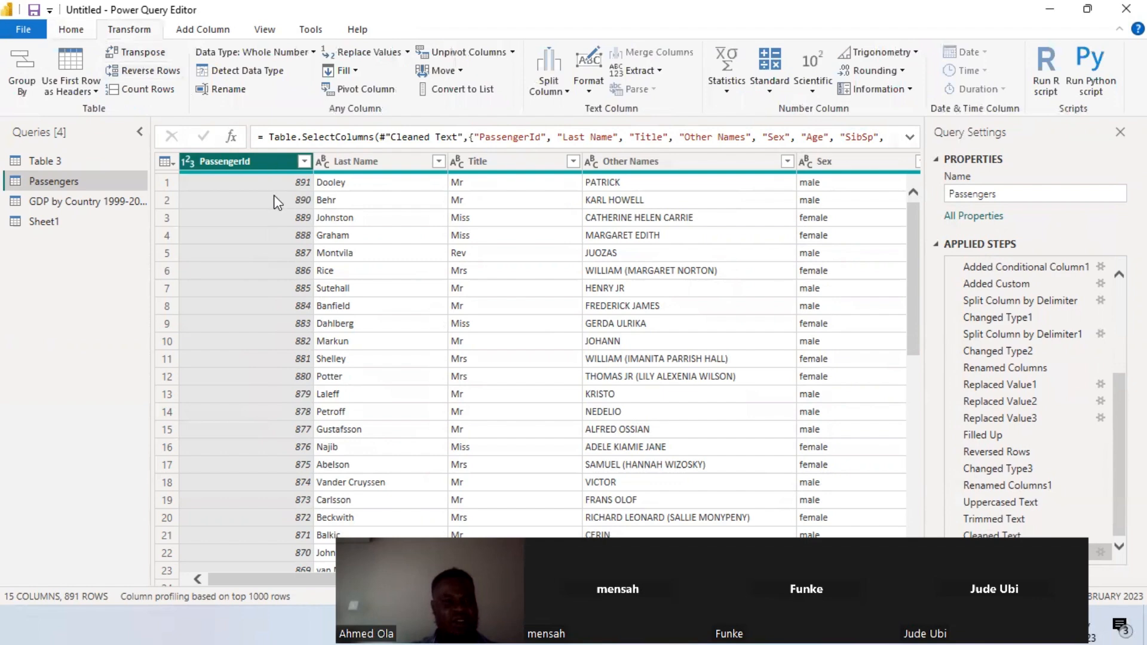
{"action": "left_click", "coordinate": [151, 73]}
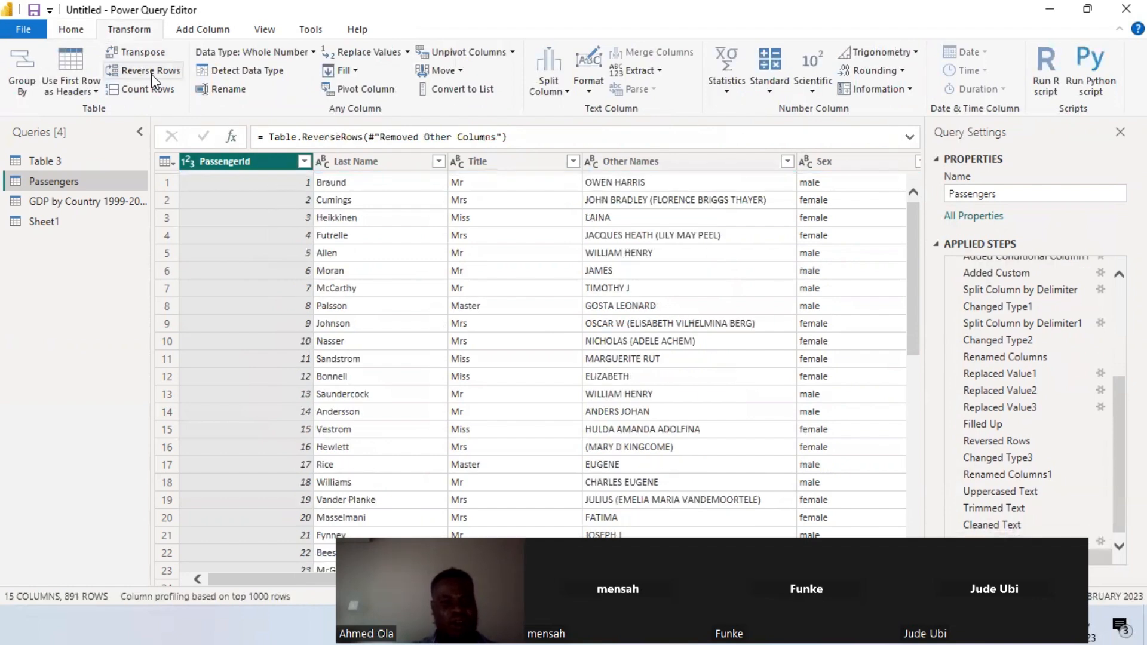
{"action": "left_click", "coordinate": [55, 29]}
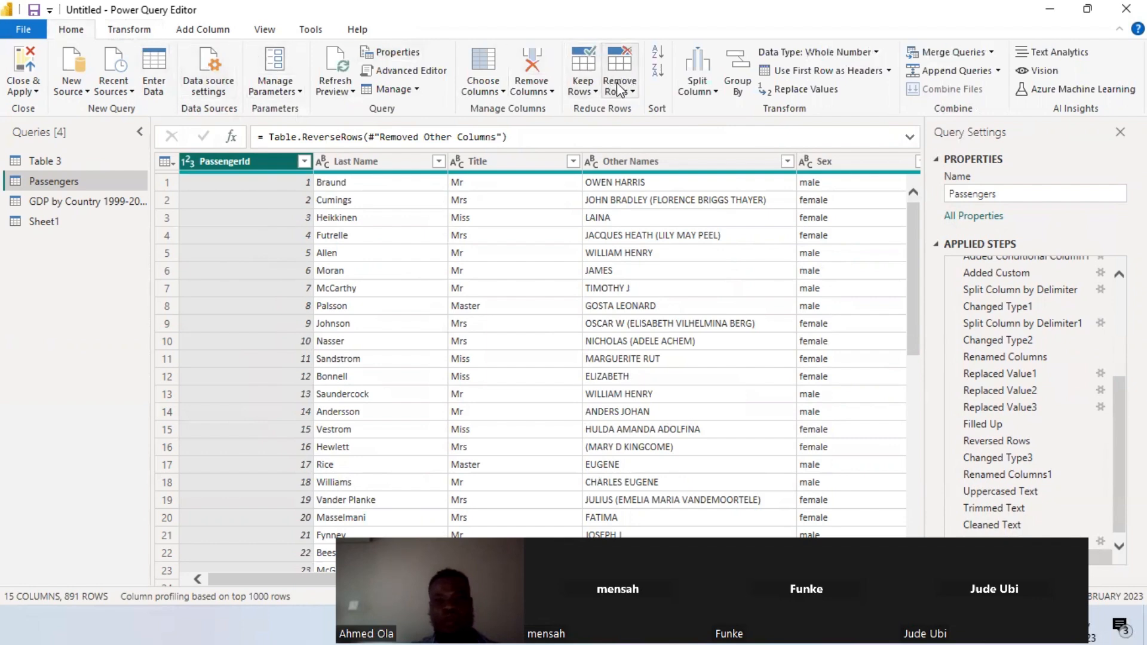
{"action": "left_click", "coordinate": [616, 160]}
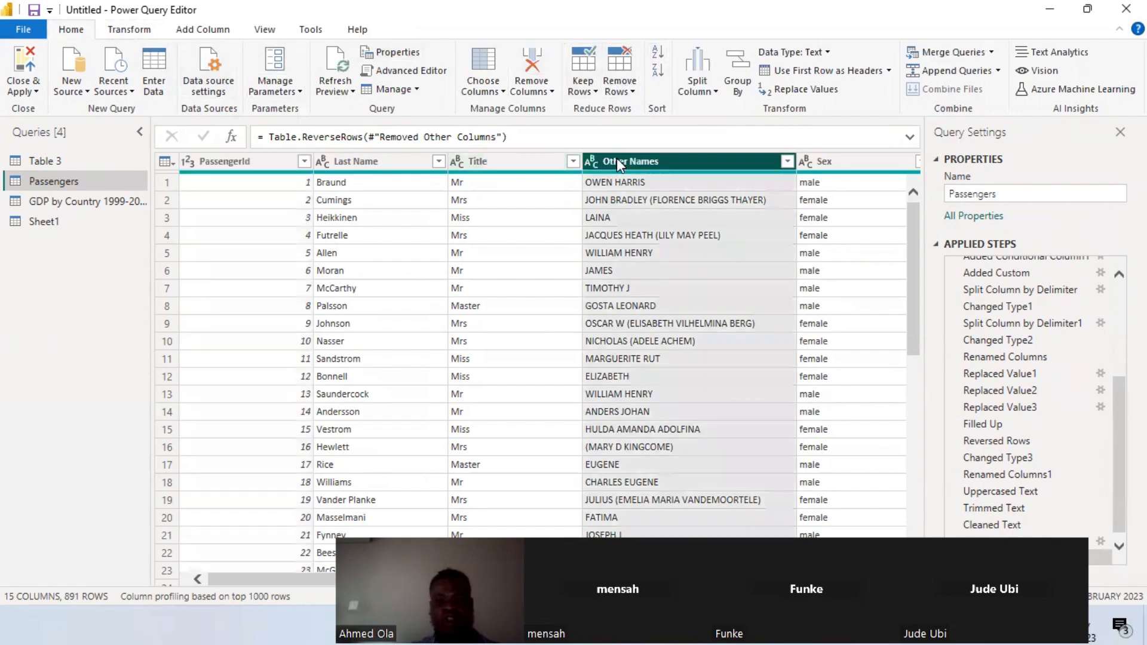
{"action": "left_click", "coordinate": [659, 51]}
{"action": "left_click", "coordinate": [660, 69]}
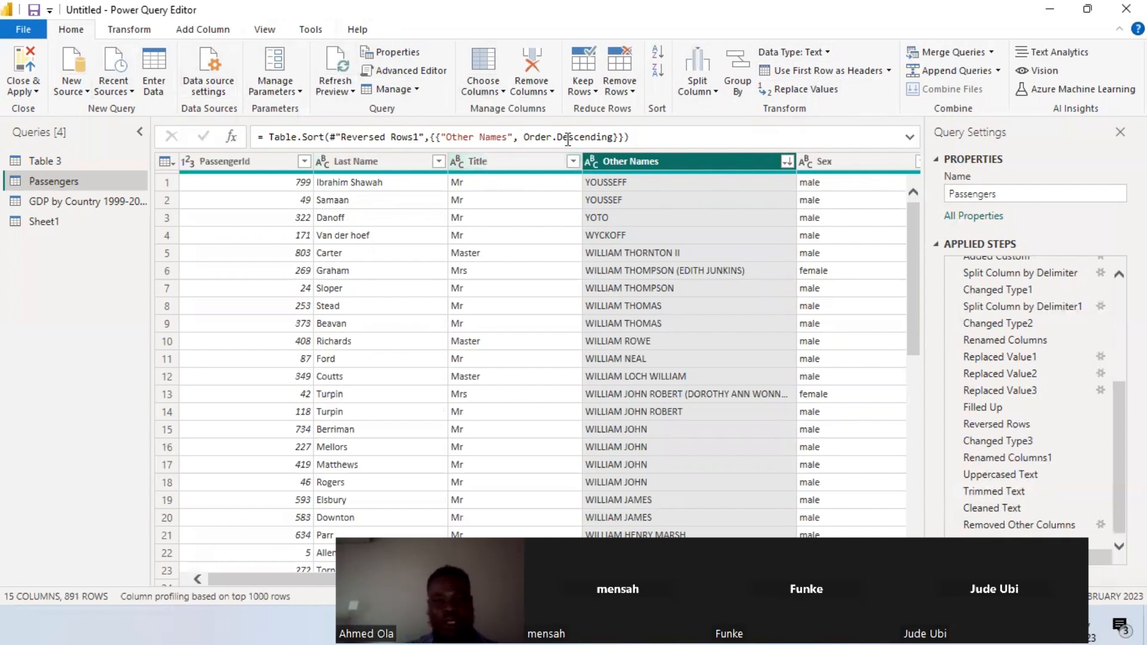
Try filtering the Title column to Mr and Mrs using the search term Mr, and delete the filter step
{"action": "left_click", "coordinate": [518, 163]}
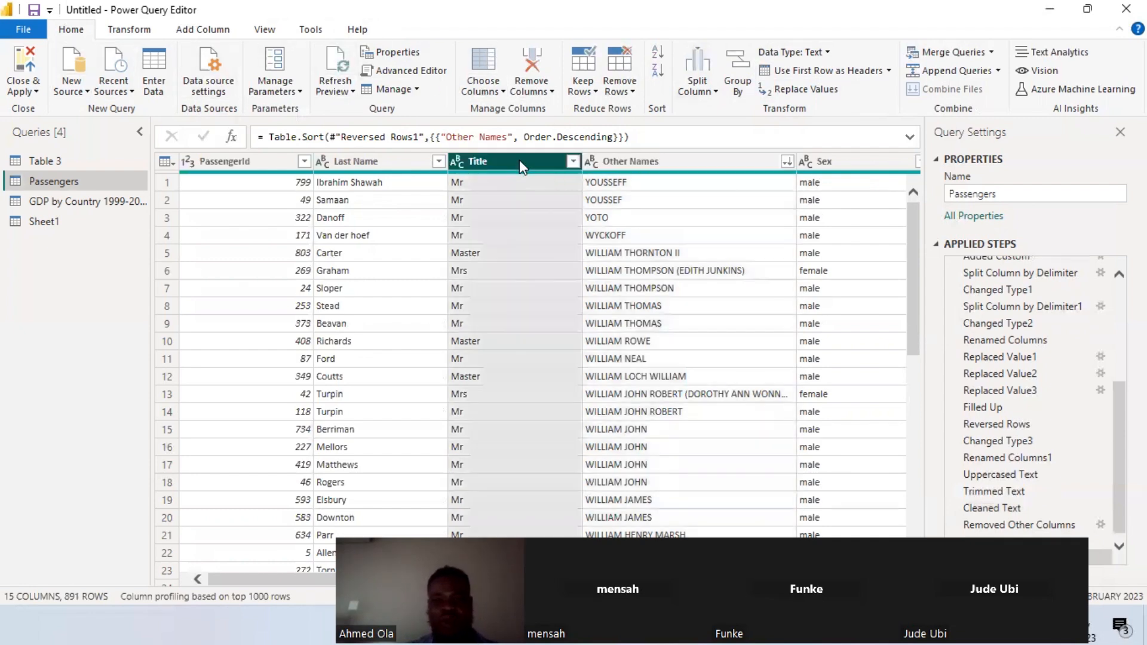
{"action": "left_click", "coordinate": [573, 161]}
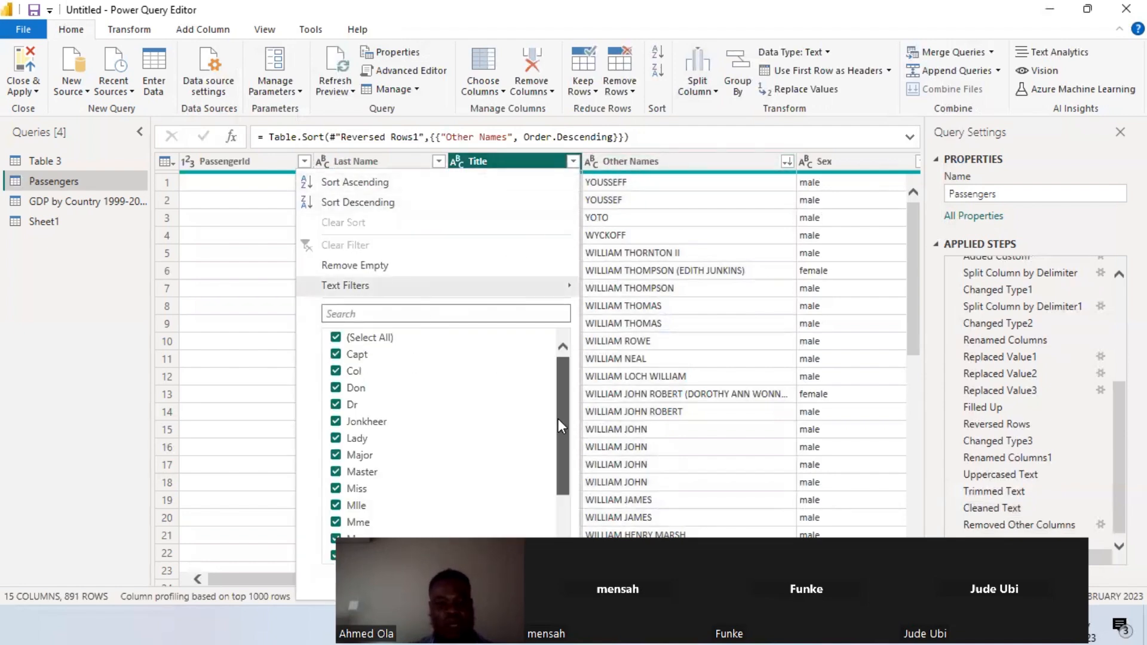
{"action": "left_click", "coordinate": [359, 315]}
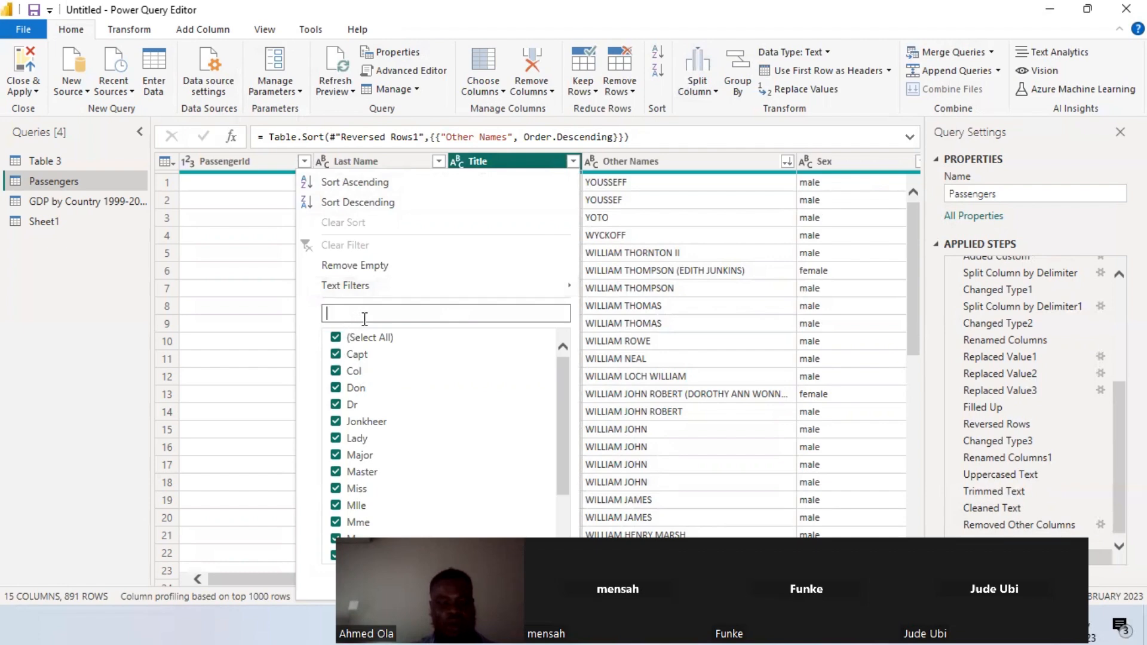
{"action": "type", "text": "Mr"}
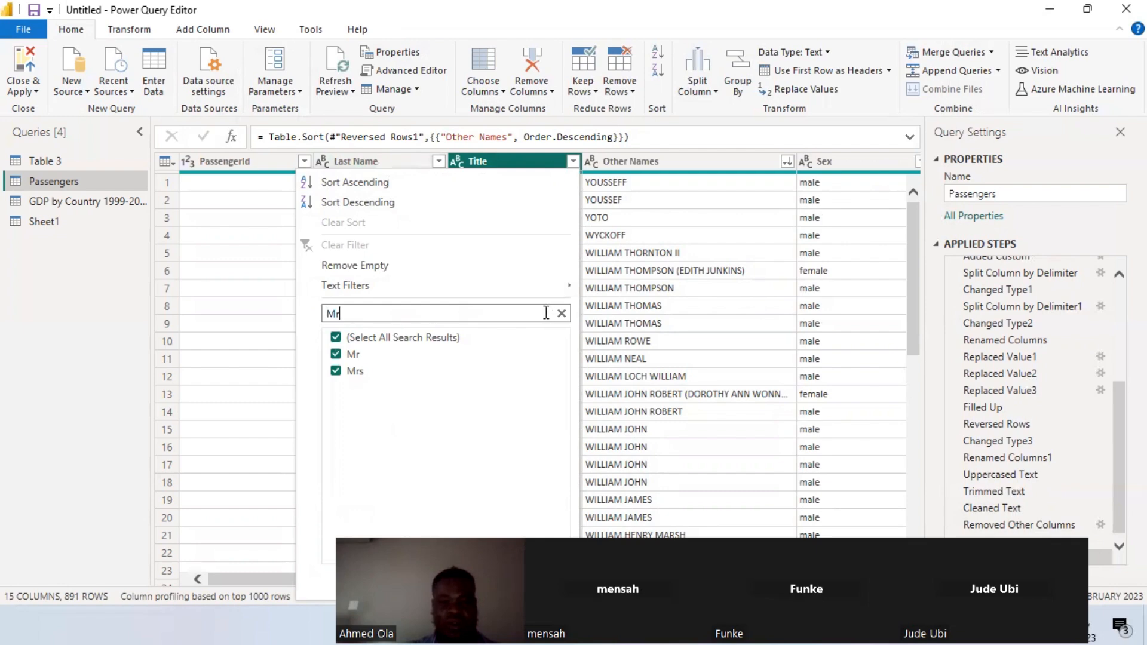
{"action": "left_click", "coordinate": [335, 338]}
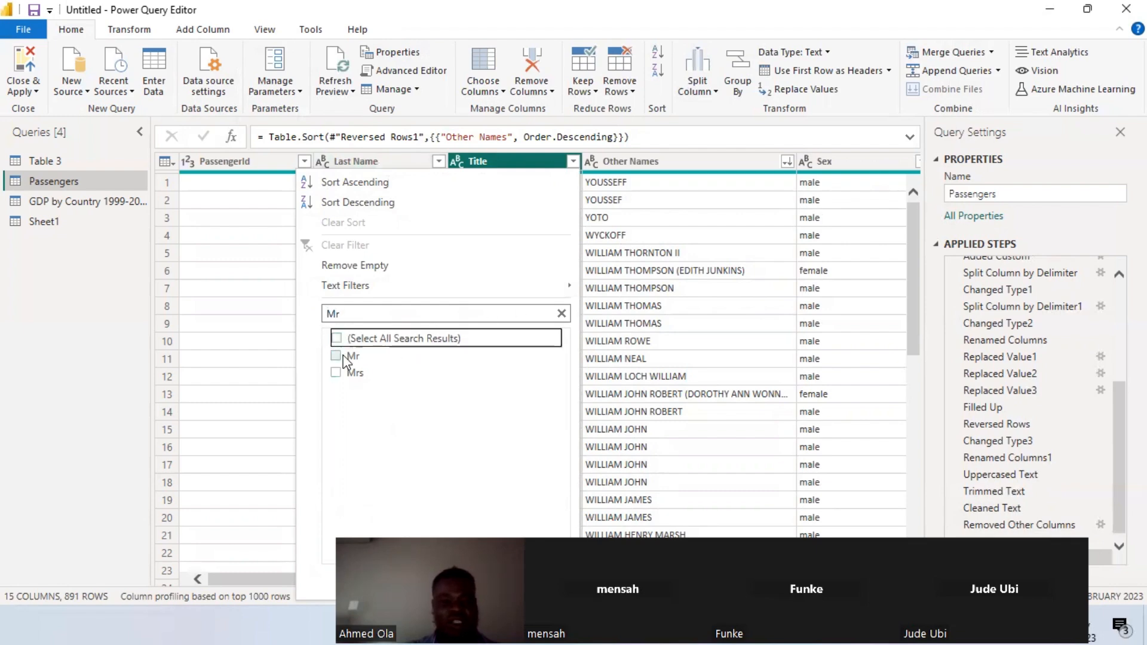
{"action": "left_click", "coordinate": [336, 355]}
{"action": "left_click", "coordinate": [337, 373]}
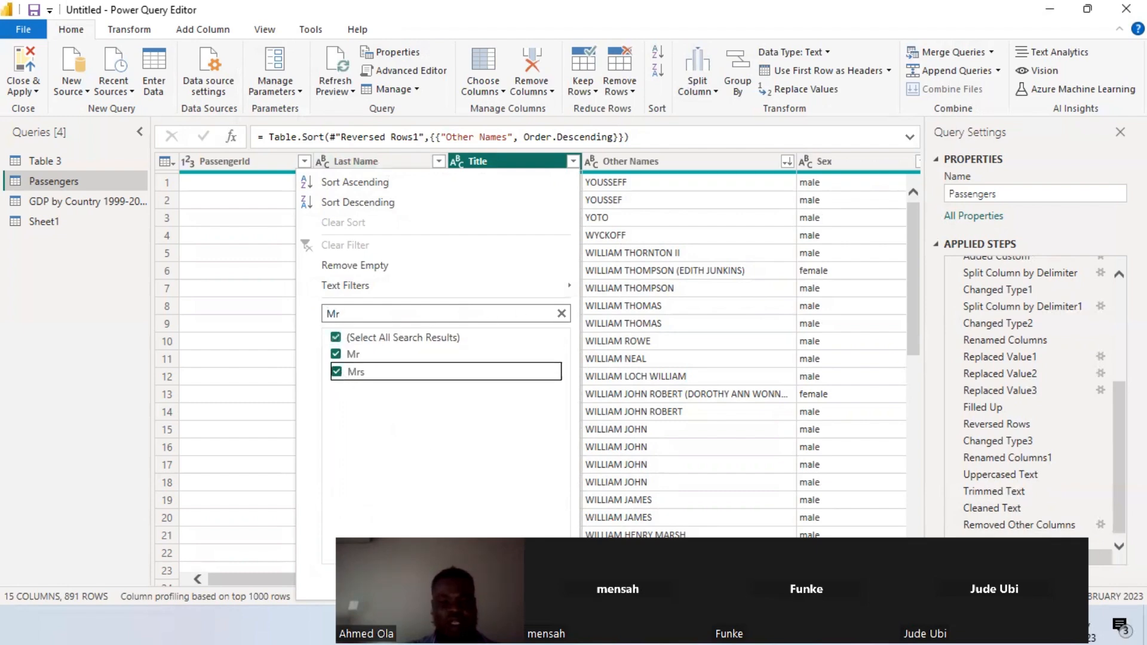
{"action": "left_click", "coordinate": [476, 581]}
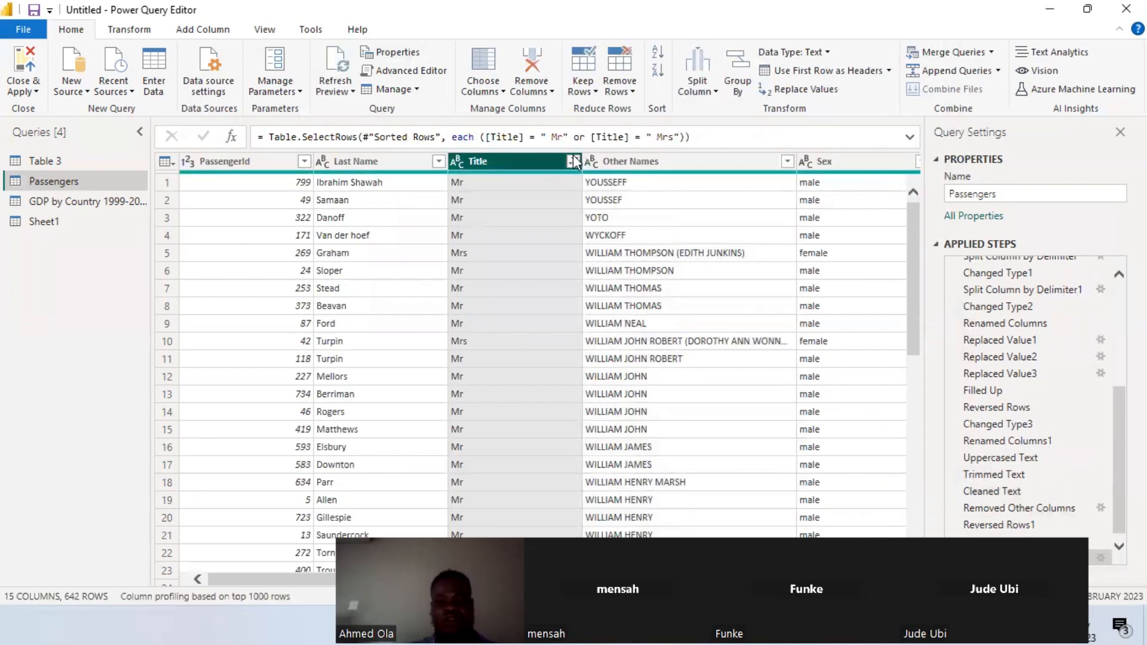
{"action": "left_click_drag", "start_coordinate": [911, 296], "coordinate": [937, 228]}
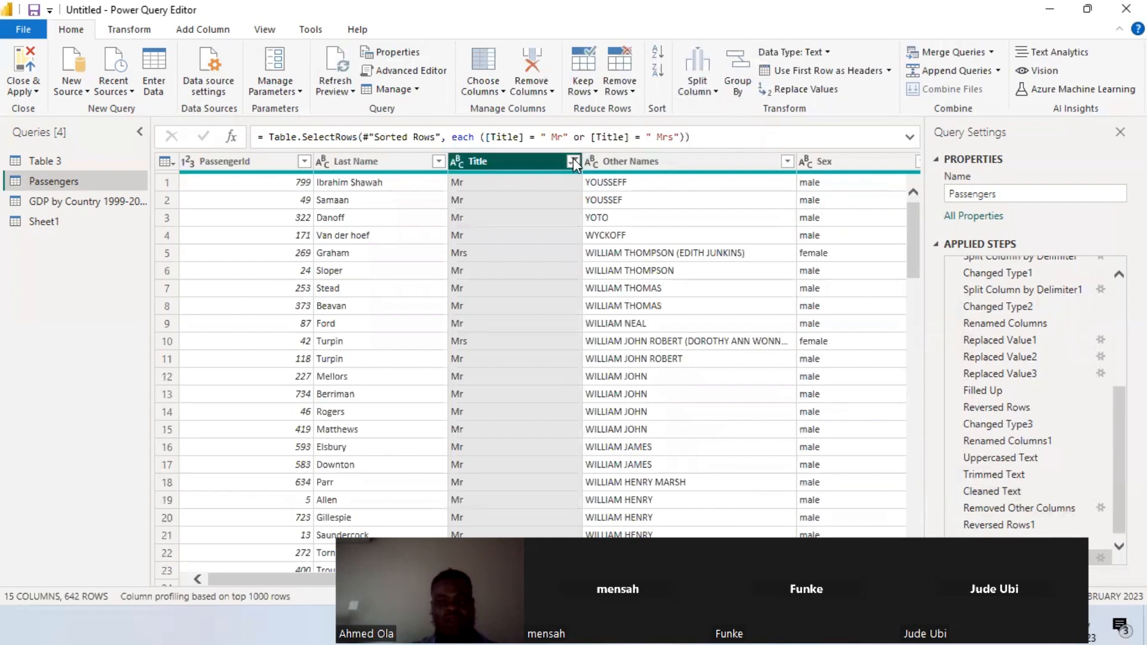
{"action": "scroll", "coordinate": [1074, 467], "scroll_direction": "down", "scroll_amount": 1}
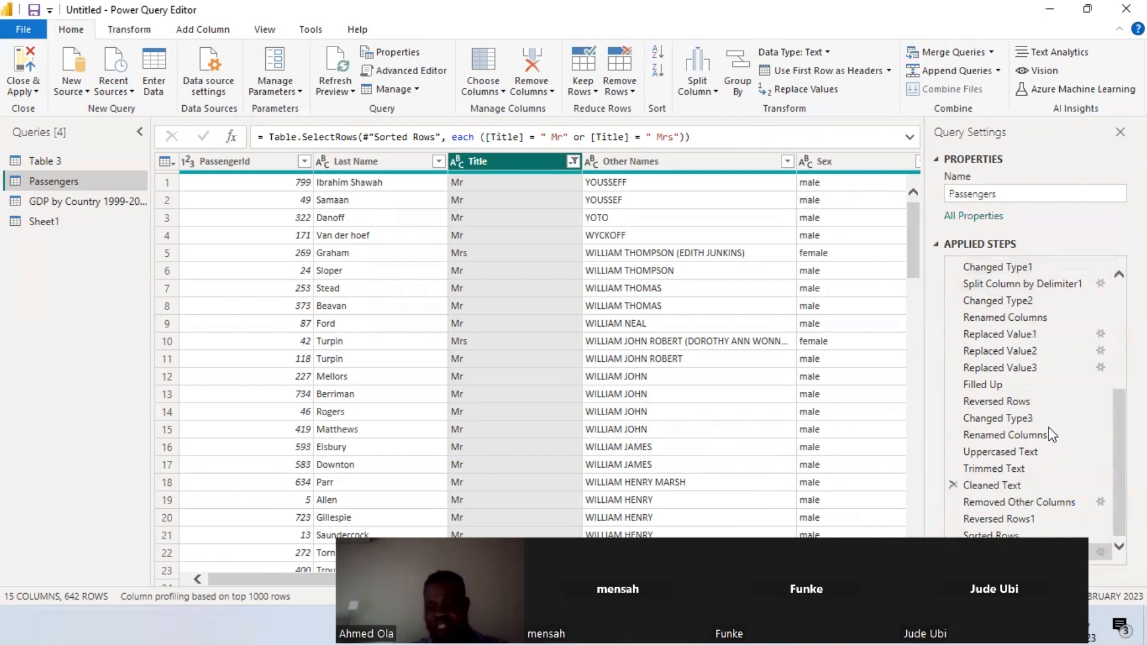
{"action": "left_click", "coordinate": [954, 552]}
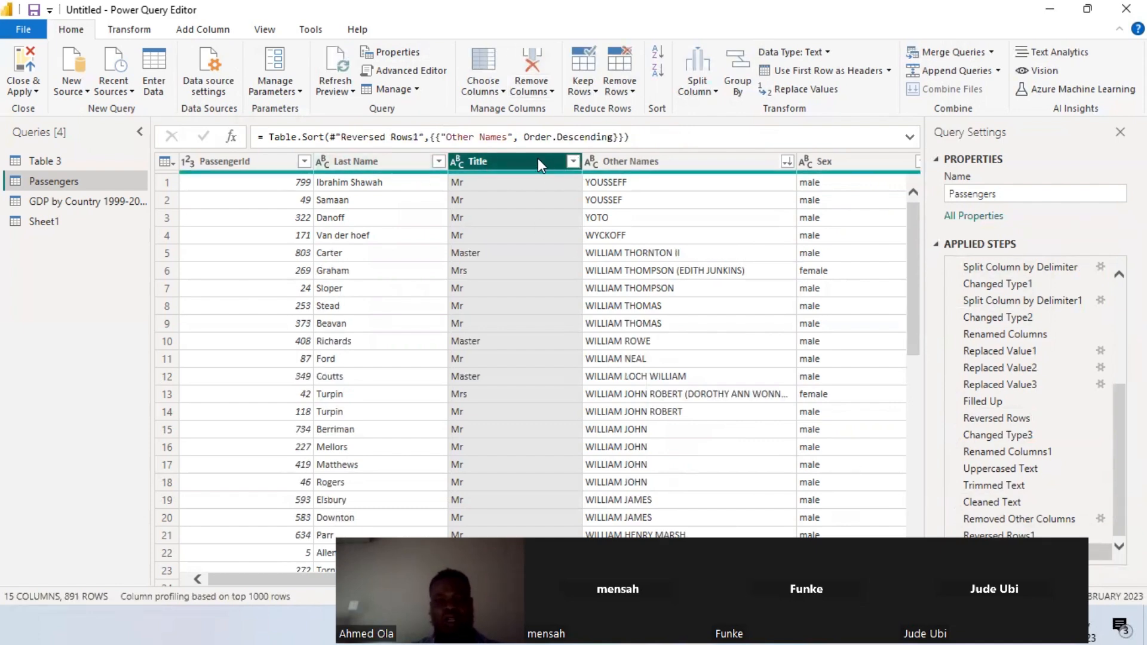
Examine the sorting and text filter options available for the Title column
{"action": "left_click", "coordinate": [572, 161]}
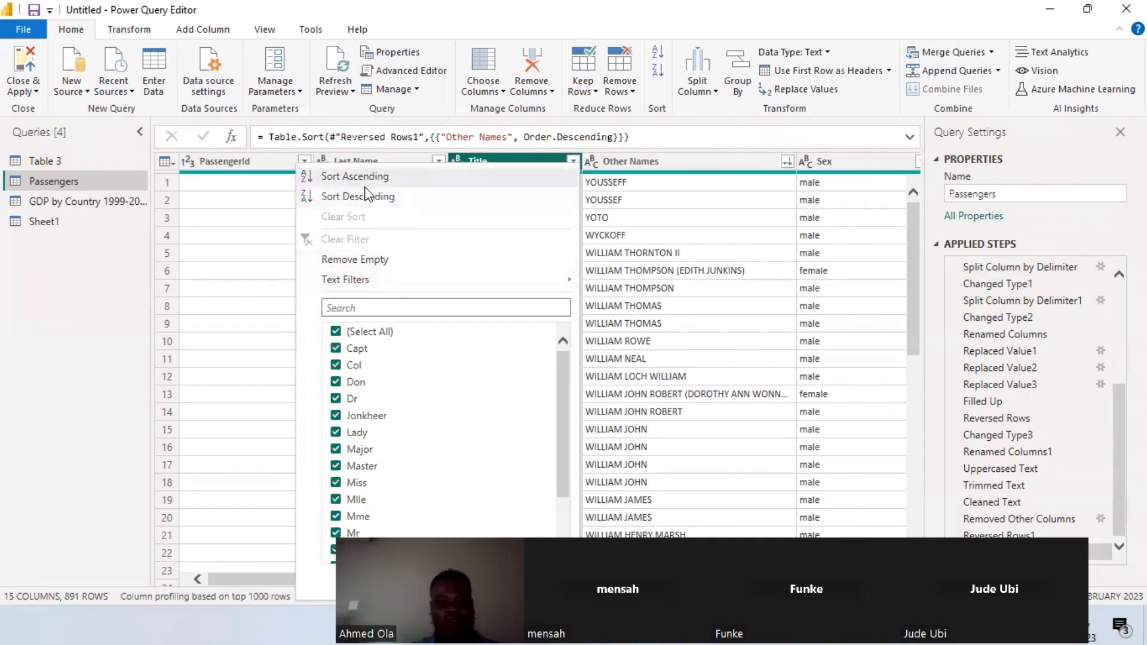
{"action": "mouse_move", "coordinate": [410, 287]}
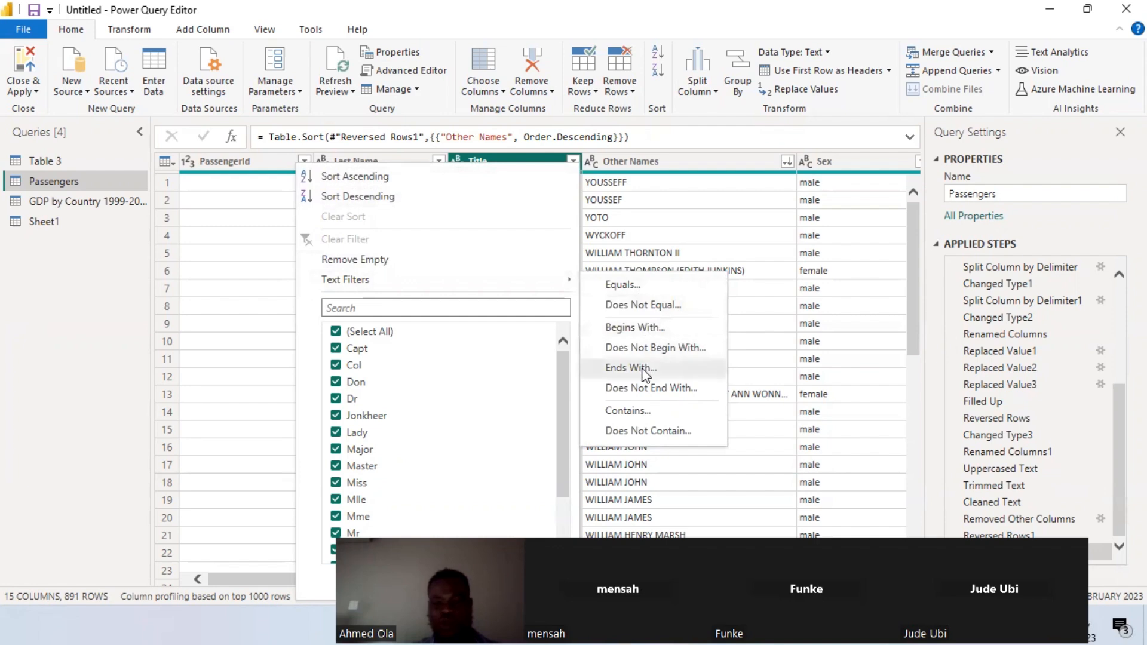
{"action": "left_click", "coordinate": [916, 254]}
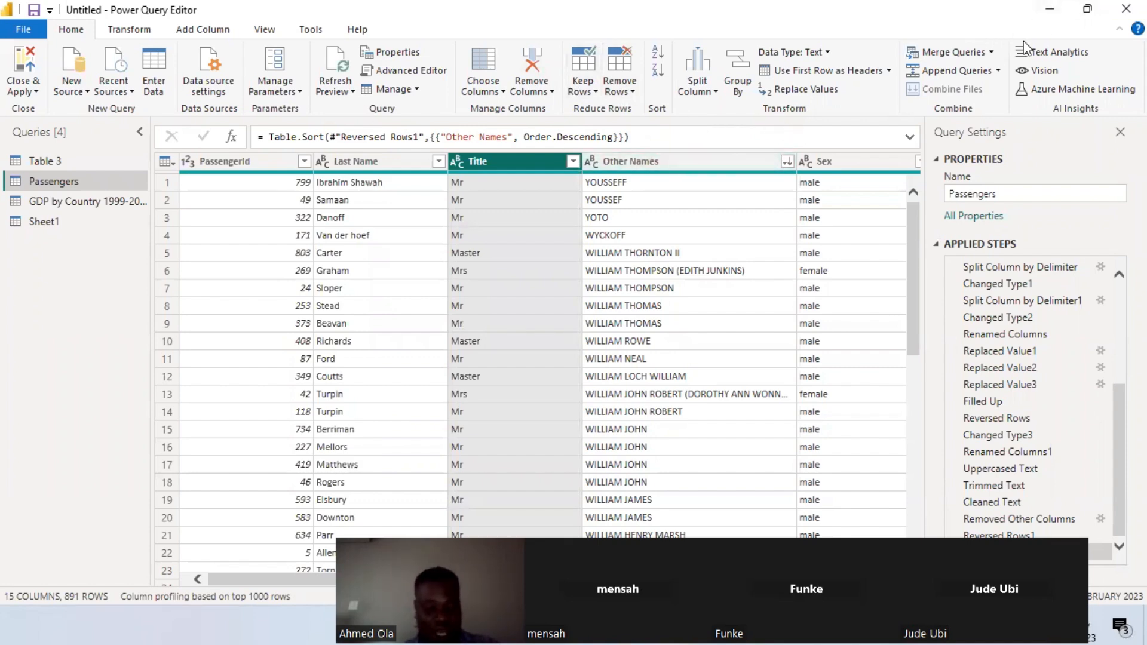
{"action": "mouse_move", "coordinate": [888, 34]}
{"action": "left_mouse_down"}
{"action": "mouse_move", "coordinate": [914, 123]}
{"action": "mouse_move", "coordinate": [1109, 125]}
{"action": "mouse_move", "coordinate": [1002, 84]}
{"action": "left_mouse_up"}
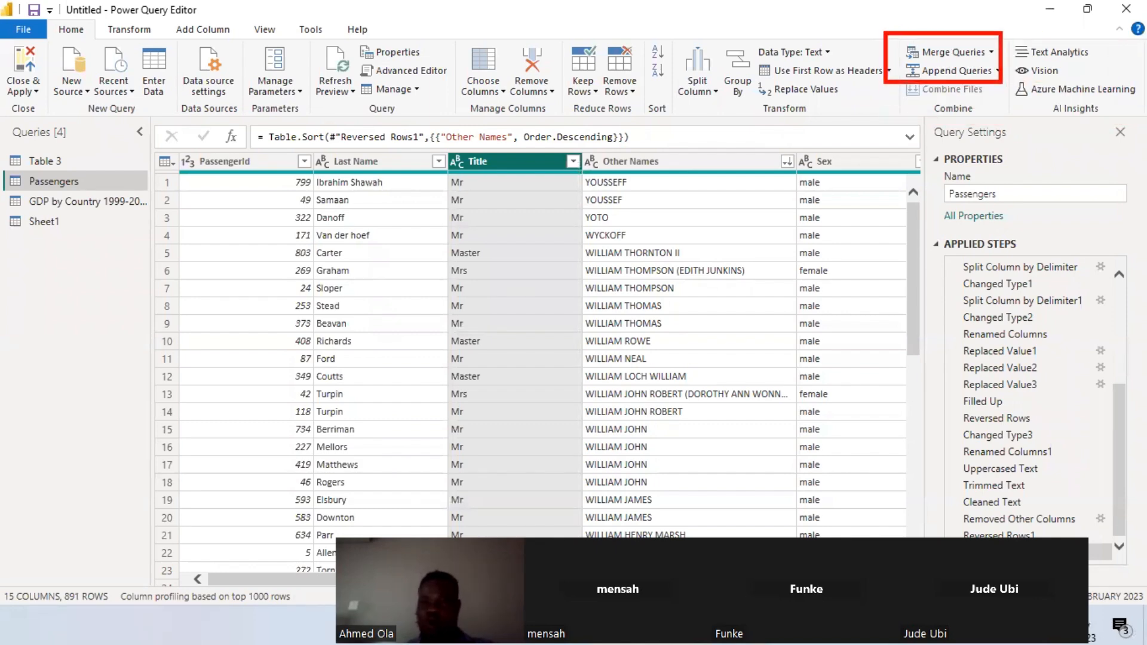
{"action": "key", "text": "Escape"}
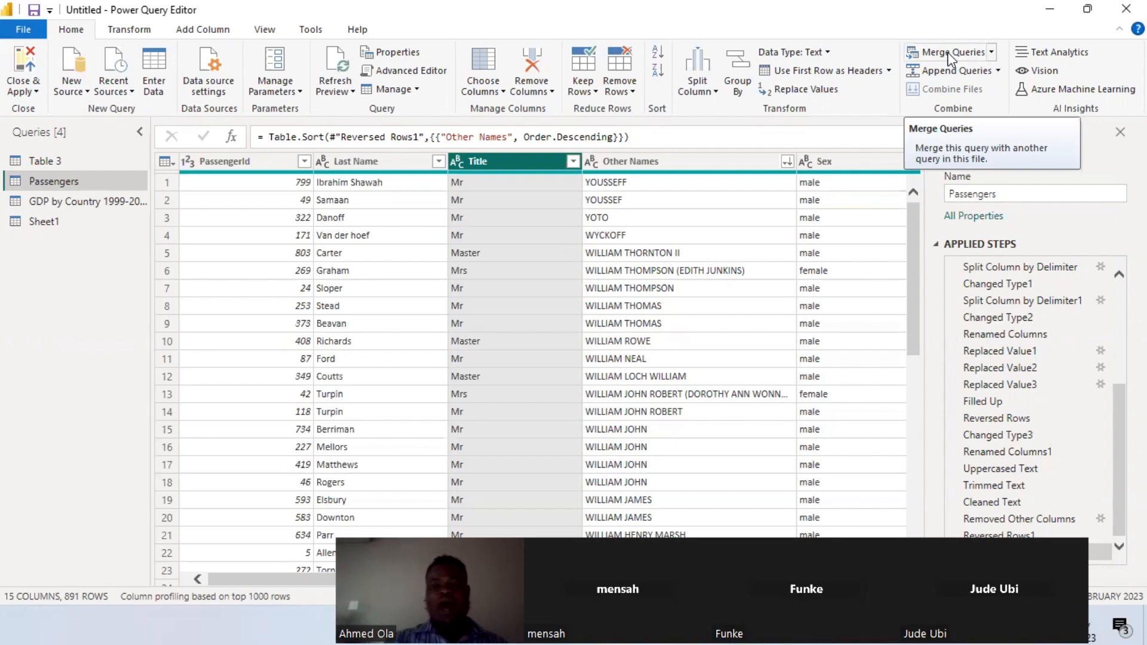
Start merging the GDP by Country 1999-2022 query with another query, and move the Merge dialog aside
{"action": "left_click", "coordinate": [74, 201]}
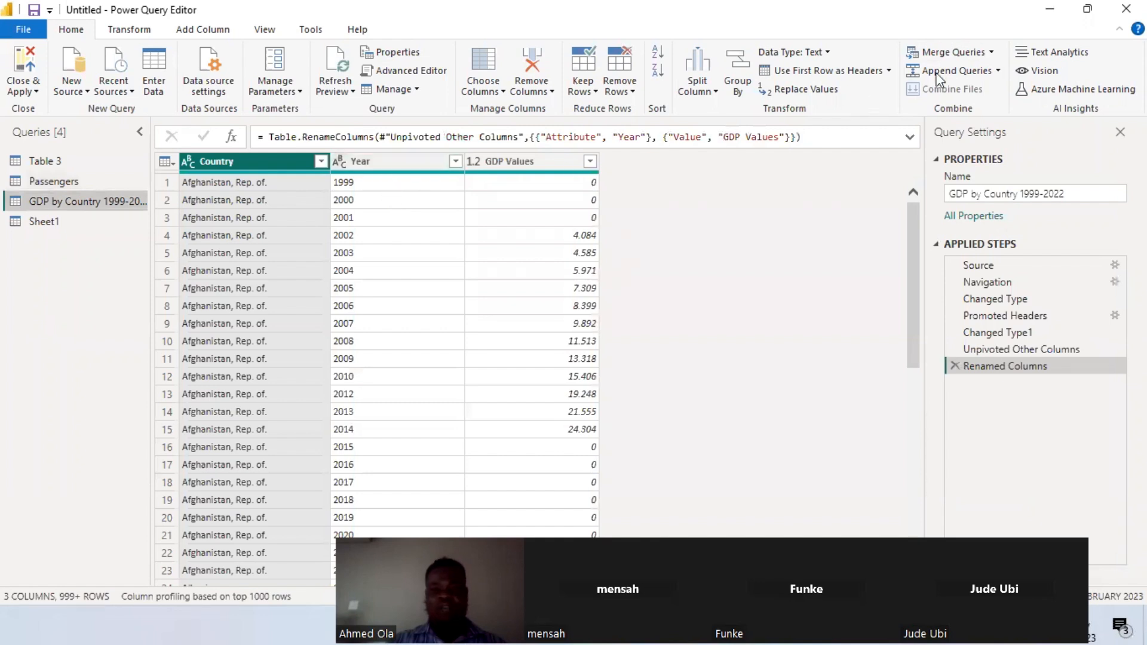
{"action": "left_click", "coordinate": [948, 56]}
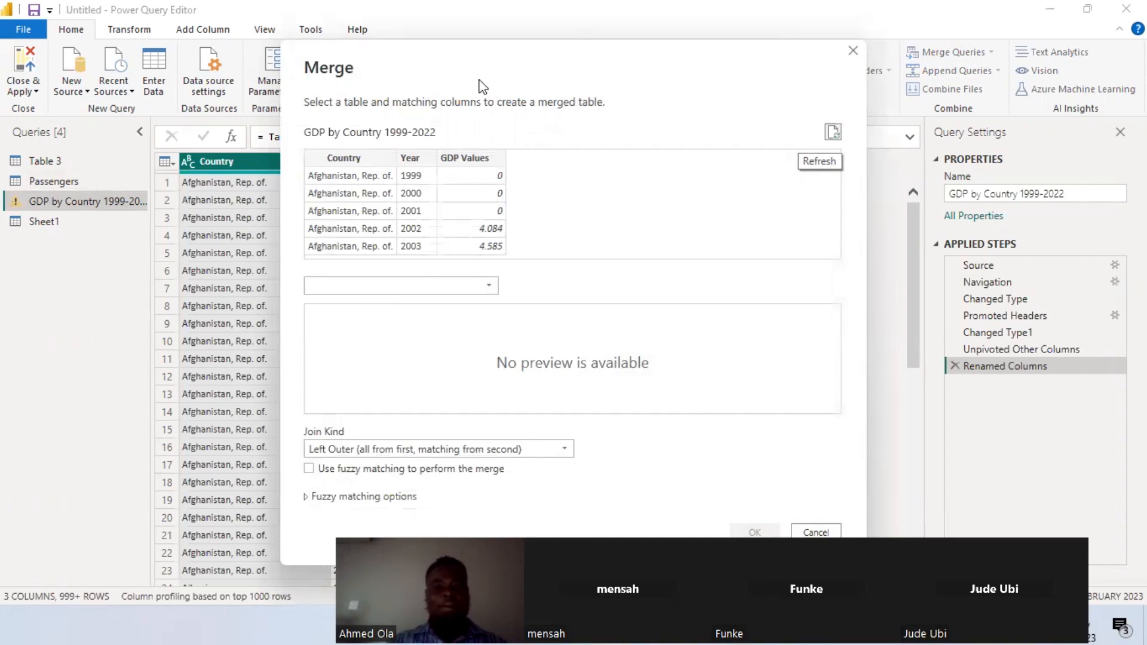
{"action": "left_click_drag", "start_coordinate": [483, 87], "coordinate": [691, 63]}
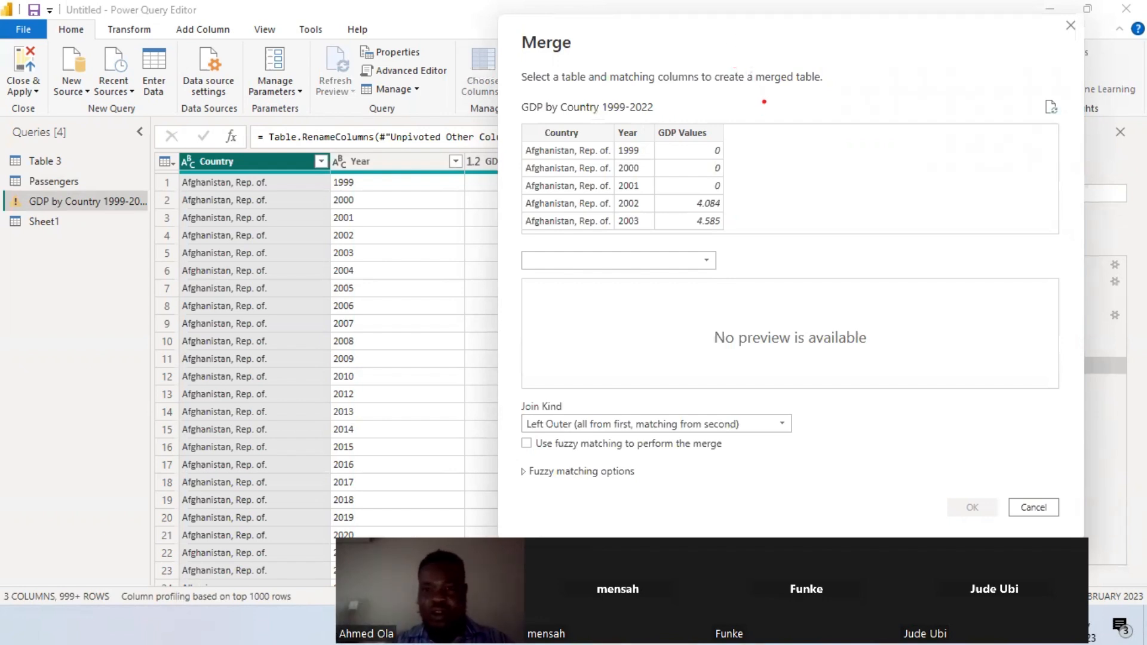
{"action": "mouse_move", "coordinate": [762, 98]}
{"action": "left_mouse_down"}
{"action": "mouse_move", "coordinate": [784, 100]}
{"action": "mouse_move", "coordinate": [799, 138]}
{"action": "left_mouse_up"}
{"action": "mouse_move", "coordinate": [818, 84]}
{"action": "left_mouse_down"}
{"action": "mouse_move", "coordinate": [841, 124]}
{"action": "mouse_move", "coordinate": [851, 109]}
{"action": "mouse_move", "coordinate": [1082, 85]}
{"action": "left_mouse_up"}
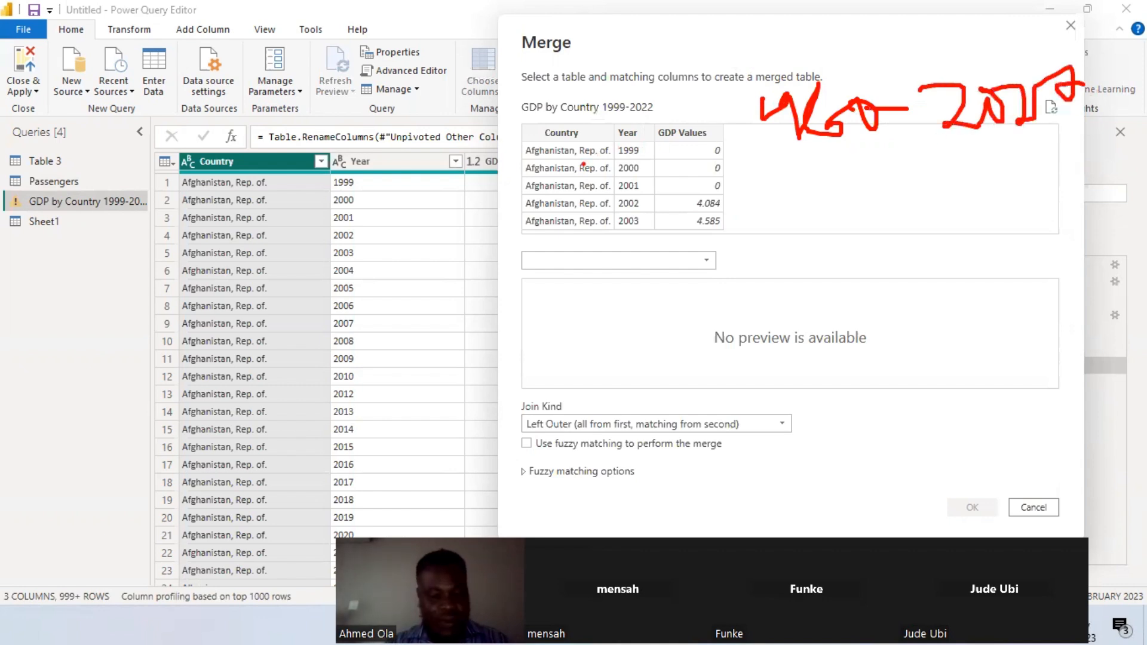
{"action": "mouse_move", "coordinate": [516, 114]}
{"action": "left_mouse_down"}
{"action": "mouse_move", "coordinate": [605, 199]}
{"action": "mouse_move", "coordinate": [726, 245]}
{"action": "left_mouse_up"}
{"action": "mouse_move", "coordinate": [767, 159]}
{"action": "left_mouse_down"}
{"action": "mouse_move", "coordinate": [770, 201]}
{"action": "mouse_move", "coordinate": [816, 169]}
{"action": "mouse_move", "coordinate": [873, 197]}
{"action": "mouse_move", "coordinate": [920, 171]}
{"action": "mouse_move", "coordinate": [942, 199]}
{"action": "left_mouse_up"}
{"action": "left_click_drag", "start_coordinate": [971, 143], "coordinate": [977, 216]}
{"action": "mouse_move", "coordinate": [1014, 163]}
{"action": "left_mouse_down"}
{"action": "mouse_move", "coordinate": [1006, 149]}
{"action": "mouse_move", "coordinate": [1015, 209]}
{"action": "left_mouse_up"}
{"action": "left_click_drag", "start_coordinate": [1043, 149], "coordinate": [1069, 207]}
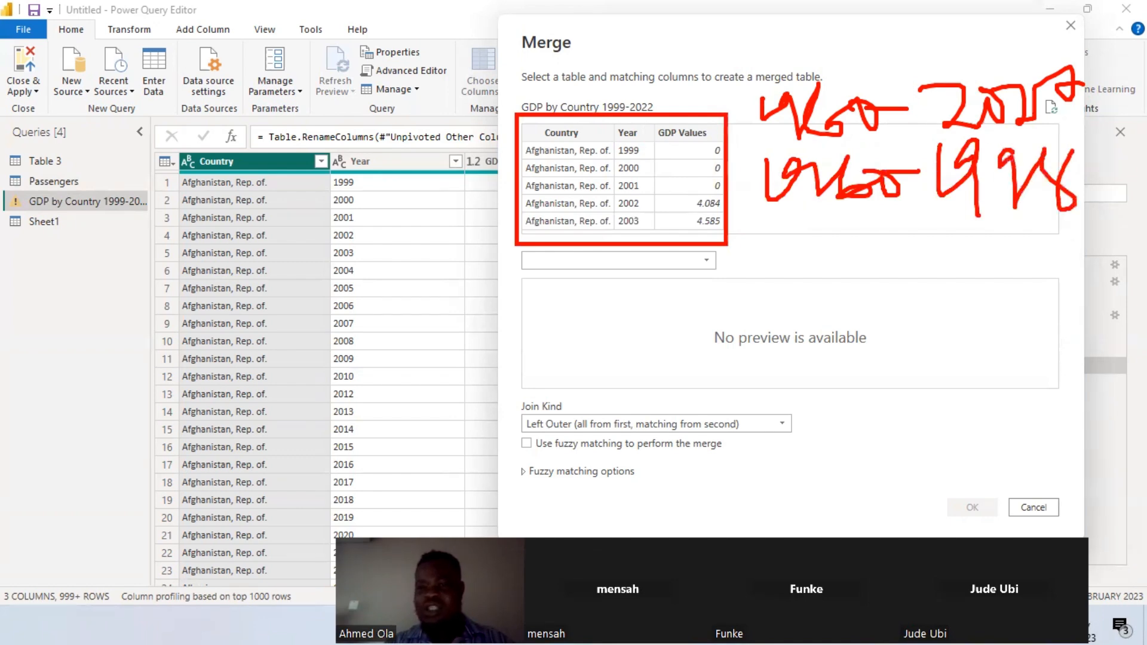
{"action": "mouse_move", "coordinate": [623, 96]}
{"action": "left_mouse_down"}
{"action": "mouse_move", "coordinate": [583, 106]}
{"action": "mouse_move", "coordinate": [635, 119]}
{"action": "left_mouse_up"}
{"action": "mouse_move", "coordinate": [617, 110]}
{"action": "left_mouse_down"}
{"action": "mouse_move", "coordinate": [627, 96]}
{"action": "mouse_move", "coordinate": [654, 95]}
{"action": "mouse_move", "coordinate": [637, 118]}
{"action": "mouse_move", "coordinate": [664, 103]}
{"action": "left_mouse_up"}
{"action": "left_click", "coordinate": [674, 100]}
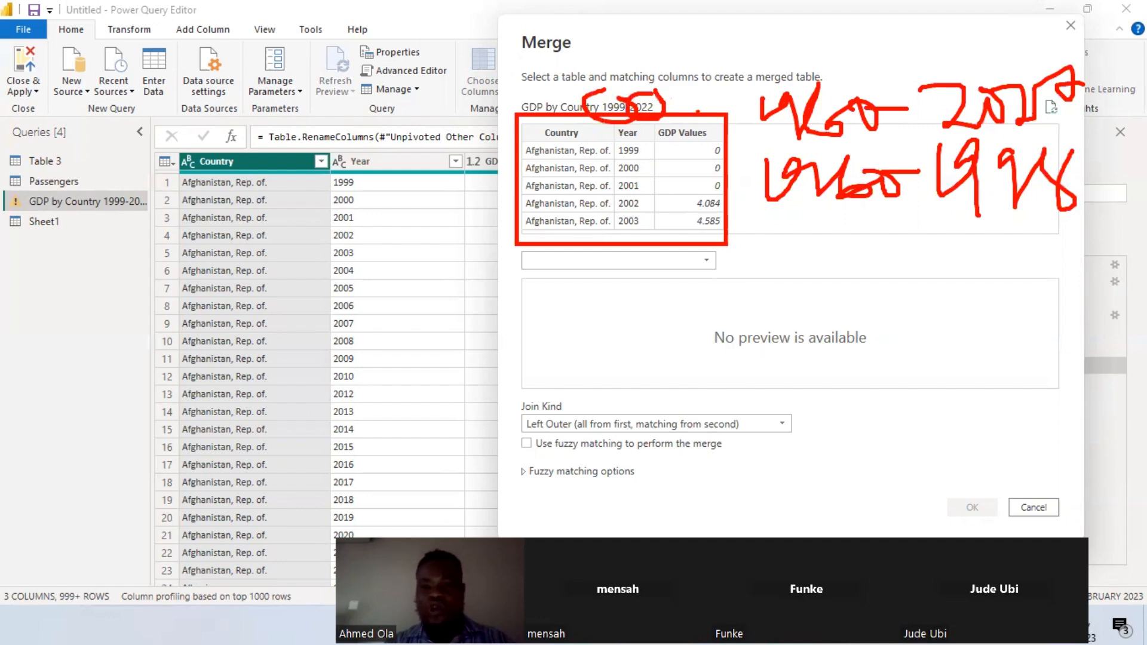
{"action": "key", "text": "Escape"}
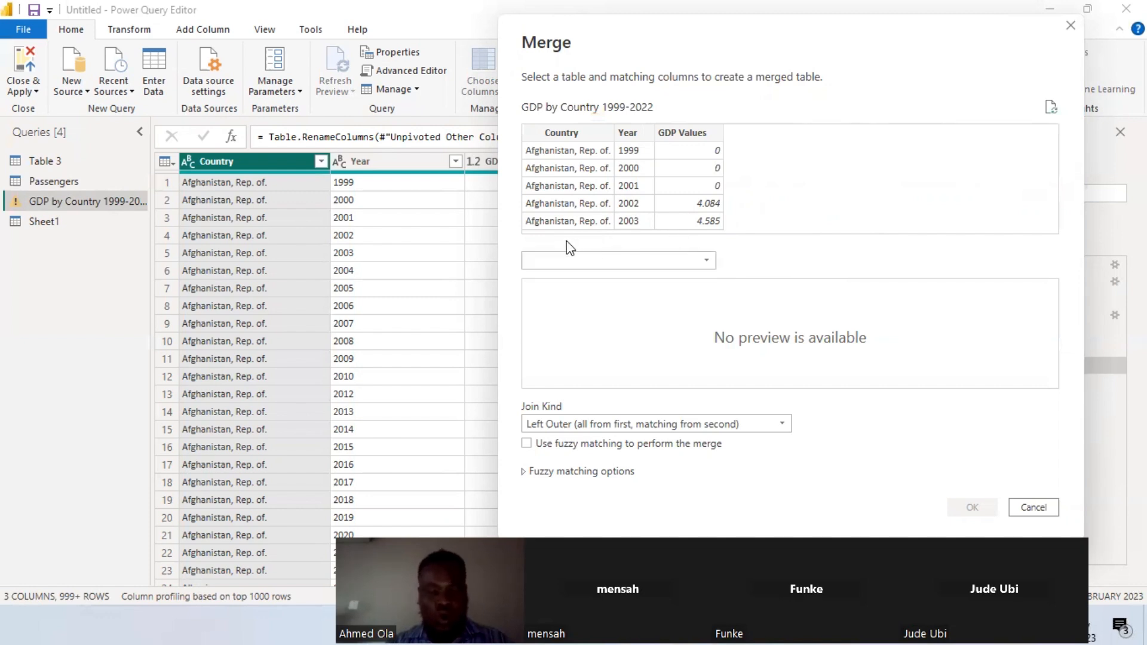
{"action": "mouse_move", "coordinate": [527, 236]}
{"action": "left_mouse_down"}
{"action": "mouse_move", "coordinate": [660, 260]}
{"action": "mouse_move", "coordinate": [712, 301]}
{"action": "mouse_move", "coordinate": [723, 334]}
{"action": "mouse_move", "coordinate": [771, 273]}
{"action": "mouse_move", "coordinate": [830, 265]}
{"action": "mouse_move", "coordinate": [1029, 172]}
{"action": "mouse_move", "coordinate": [1066, 172]}
{"action": "mouse_move", "coordinate": [1017, 133]}
{"action": "left_mouse_up"}
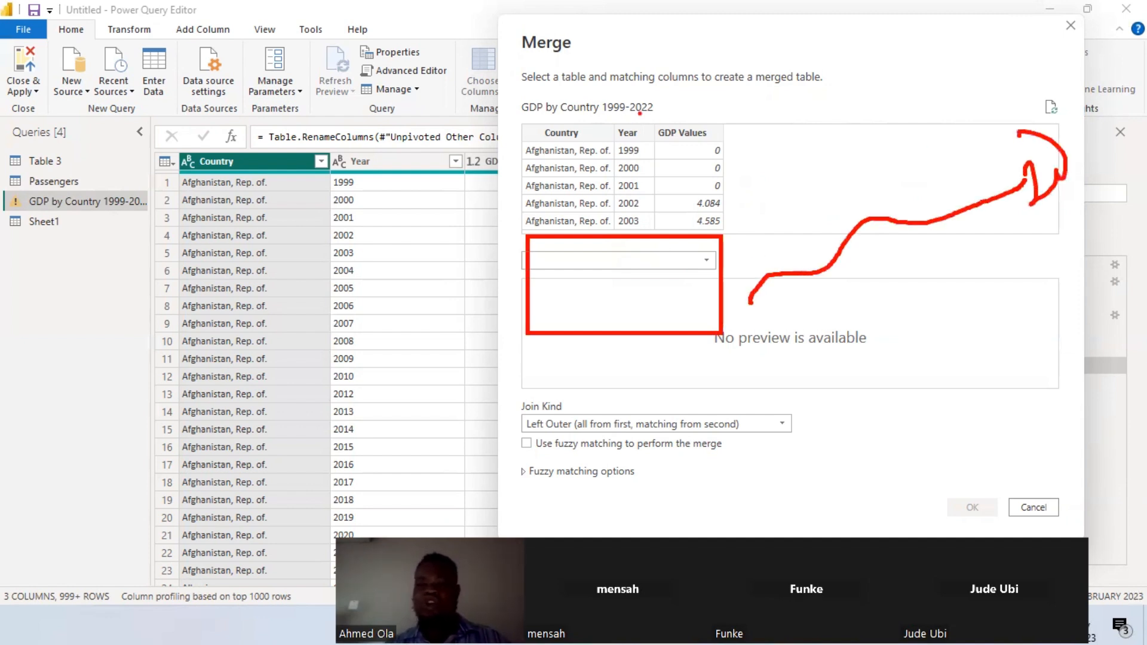
{"action": "mouse_move", "coordinate": [606, 90]}
{"action": "left_mouse_down"}
{"action": "mouse_move", "coordinate": [597, 112]}
{"action": "mouse_move", "coordinate": [659, 111]}
{"action": "mouse_move", "coordinate": [610, 83]}
{"action": "left_mouse_up"}
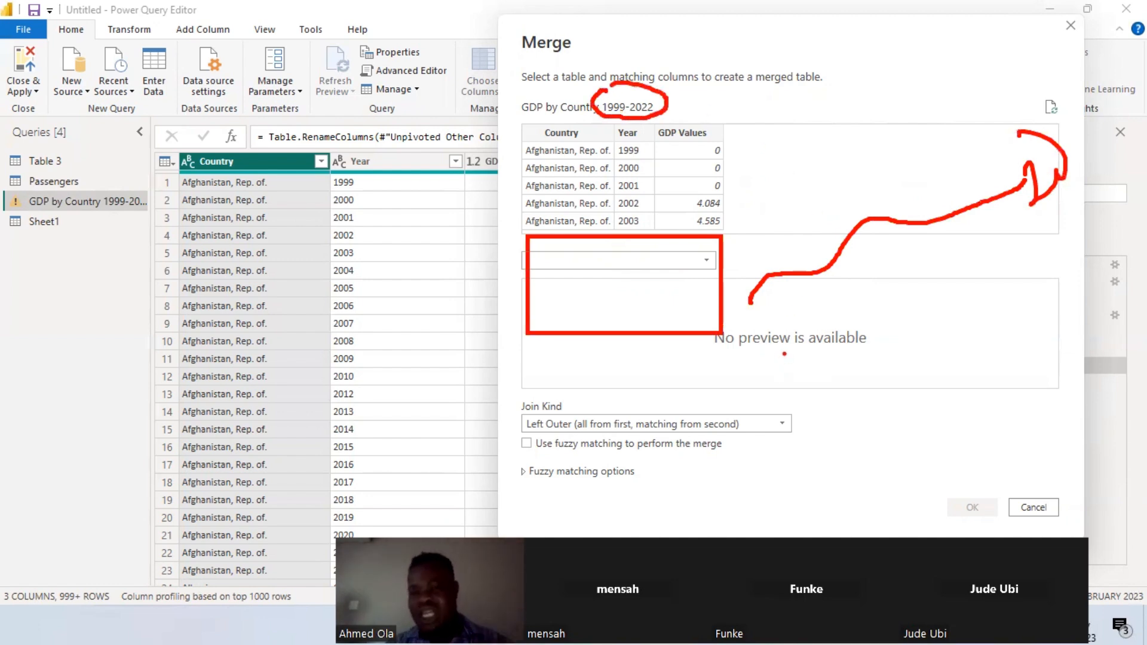
{"action": "mouse_move", "coordinate": [782, 332]}
{"action": "left_mouse_down"}
{"action": "mouse_move", "coordinate": [784, 373]}
{"action": "mouse_move", "coordinate": [823, 323]}
{"action": "mouse_move", "coordinate": [848, 348]}
{"action": "mouse_move", "coordinate": [884, 316]}
{"action": "mouse_move", "coordinate": [968, 319]}
{"action": "left_mouse_up"}
{"action": "mouse_move", "coordinate": [979, 277]}
{"action": "left_mouse_down"}
{"action": "mouse_move", "coordinate": [1014, 311]}
{"action": "mouse_move", "coordinate": [1016, 354]}
{"action": "mouse_move", "coordinate": [1024, 331]}
{"action": "left_mouse_up"}
{"action": "mouse_move", "coordinate": [1023, 290]}
{"action": "left_mouse_down"}
{"action": "mouse_move", "coordinate": [1070, 281]}
{"action": "mouse_move", "coordinate": [1076, 263]}
{"action": "left_mouse_up"}
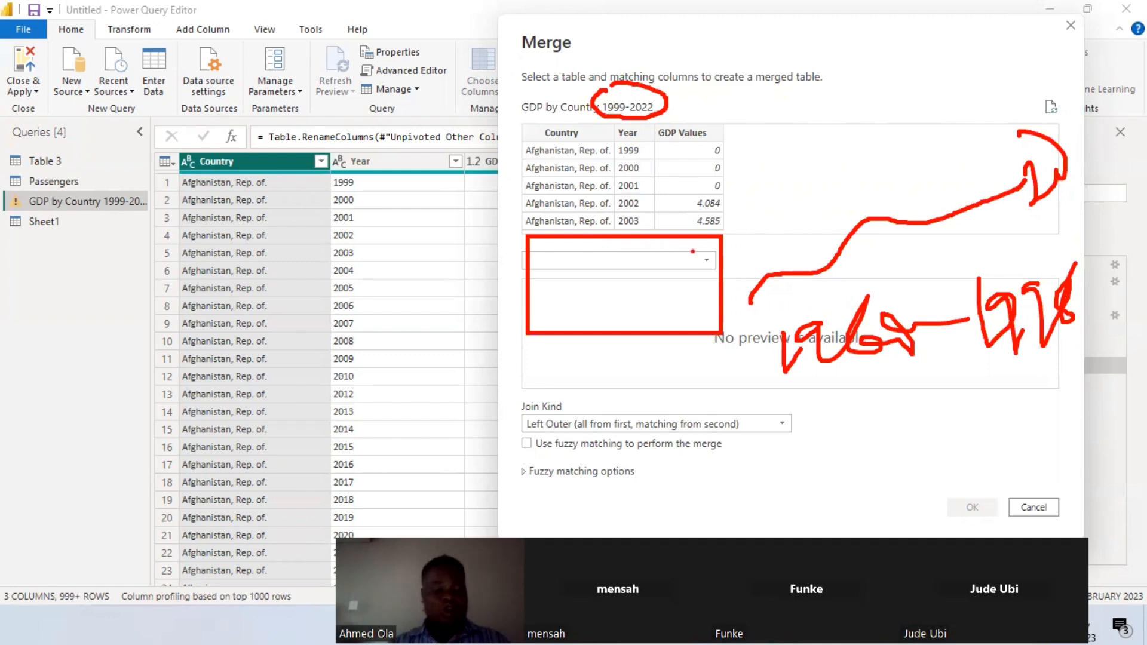
{"action": "key", "text": "Escape"}
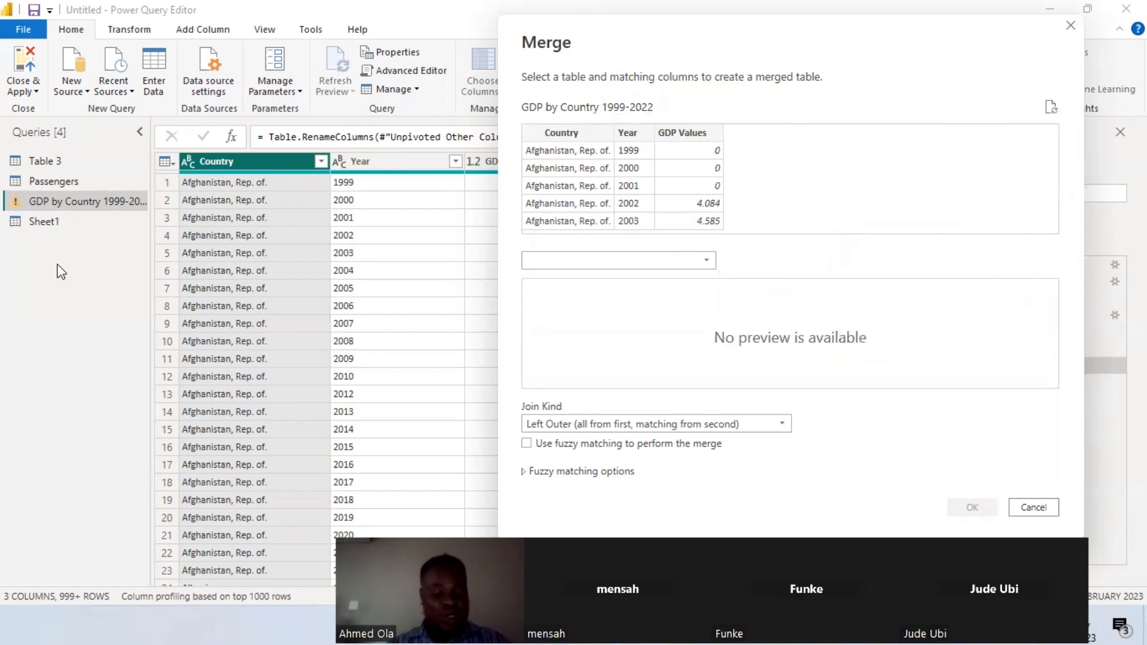
{"action": "mouse_move", "coordinate": [2, 149]}
{"action": "left_mouse_down"}
{"action": "mouse_move", "coordinate": [93, 232]}
{"action": "mouse_move", "coordinate": [137, 248]}
{"action": "left_mouse_up"}
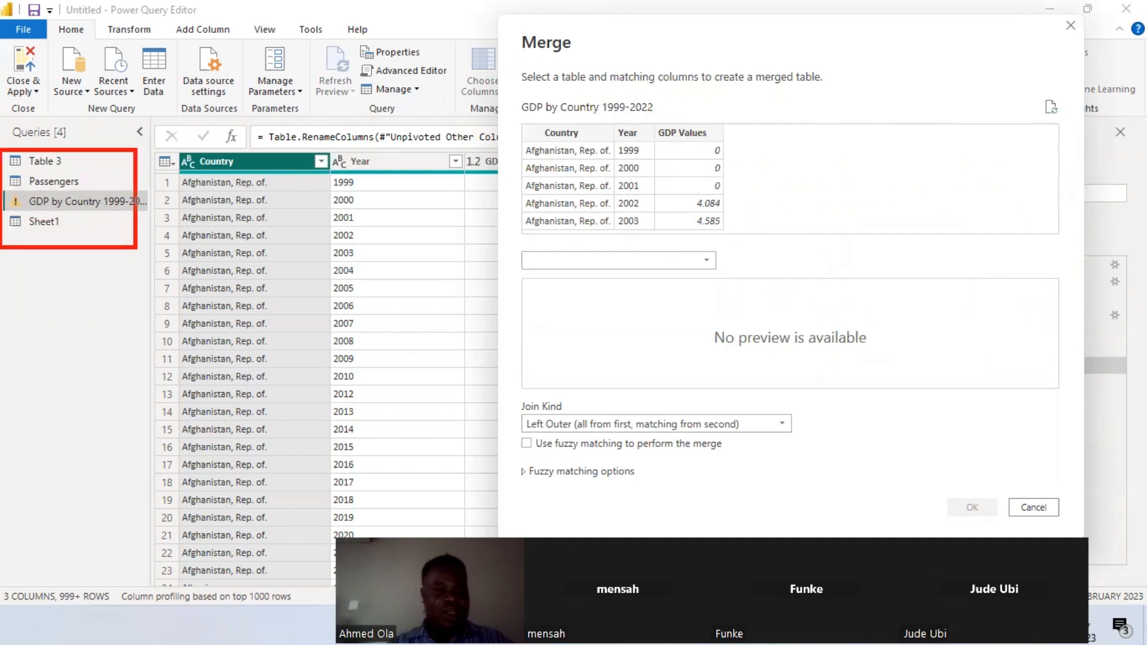
{"action": "mouse_move", "coordinate": [77, 205]}
{"action": "left_mouse_down"}
{"action": "mouse_move", "coordinate": [18, 279]}
{"action": "mouse_move", "coordinate": [21, 308]}
{"action": "mouse_move", "coordinate": [54, 323]}
{"action": "mouse_move", "coordinate": [132, 322]}
{"action": "mouse_move", "coordinate": [27, 358]}
{"action": "mouse_move", "coordinate": [101, 382]}
{"action": "mouse_move", "coordinate": [116, 374]}
{"action": "mouse_move", "coordinate": [118, 388]}
{"action": "left_mouse_up"}
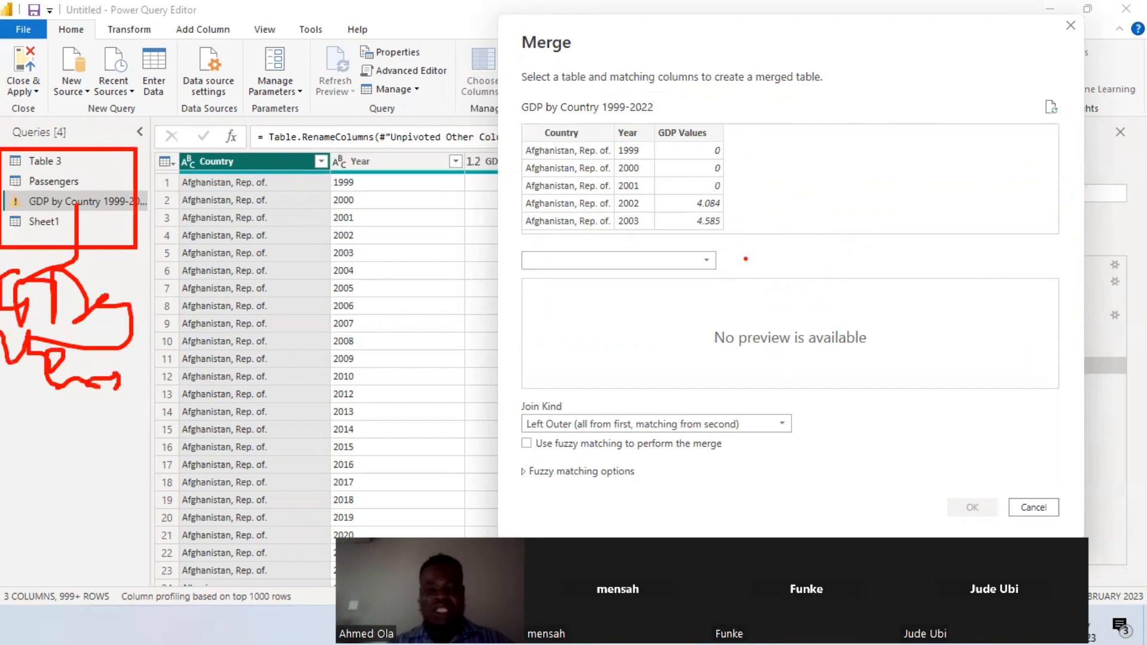
Check which queries are available as the second merge table, and select GDP Values as the first table's matching column
{"action": "left_click", "coordinate": [715, 261]}
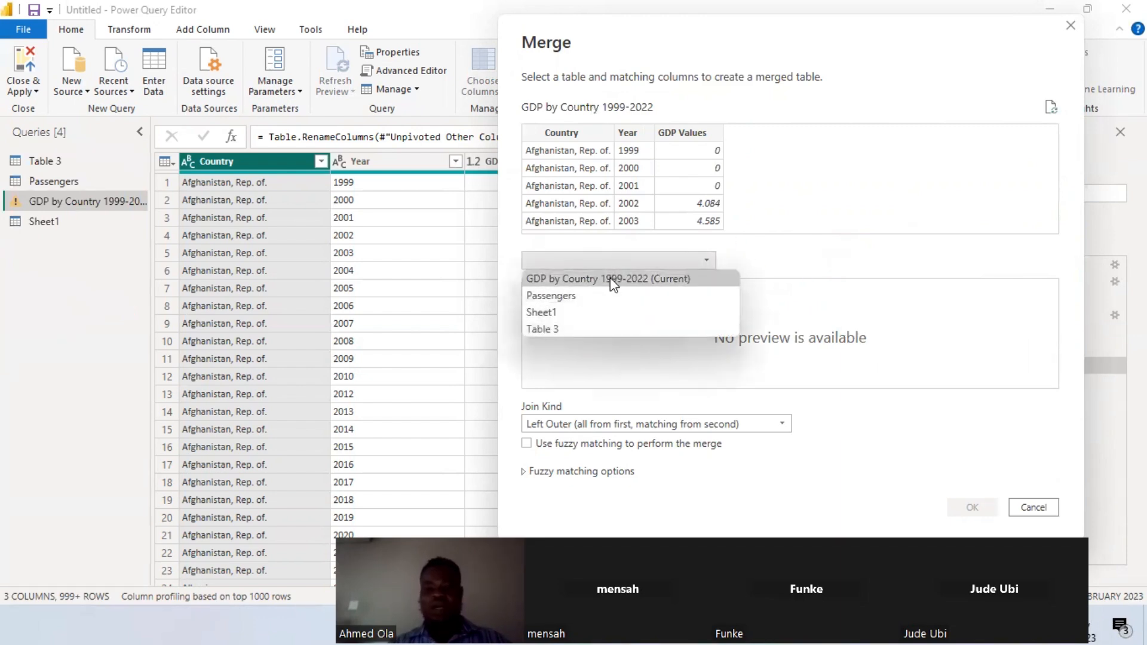
{"action": "left_click", "coordinate": [775, 233]}
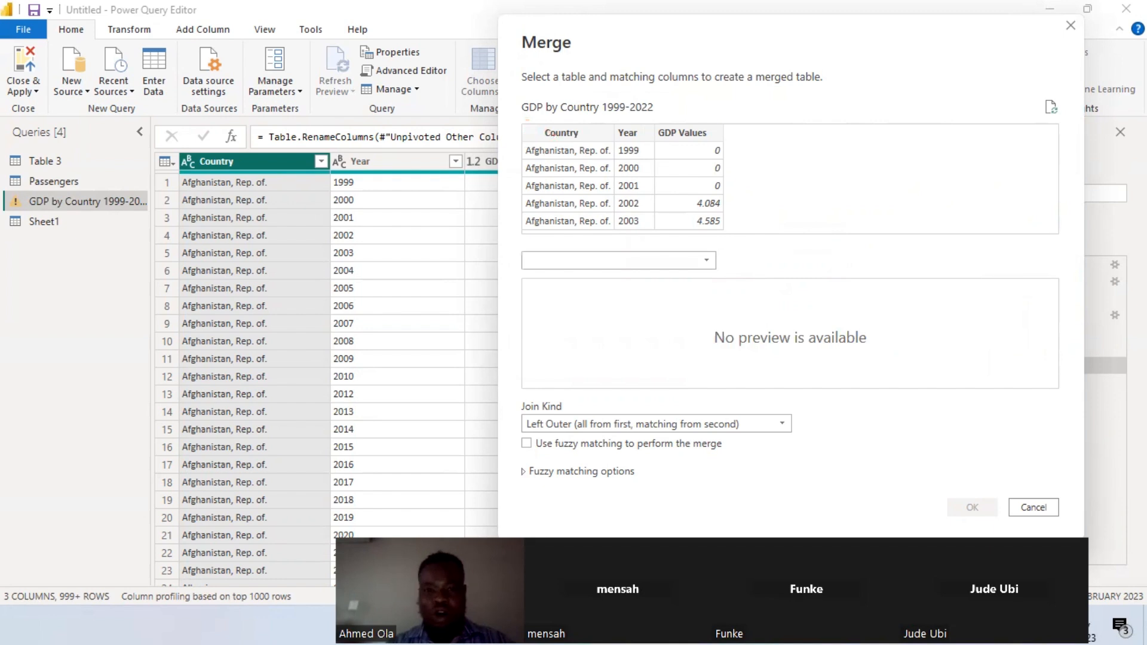
{"action": "mouse_move", "coordinate": [527, 119]}
{"action": "left_mouse_down"}
{"action": "mouse_move", "coordinate": [549, 144]}
{"action": "mouse_move", "coordinate": [616, 145]}
{"action": "left_mouse_up"}
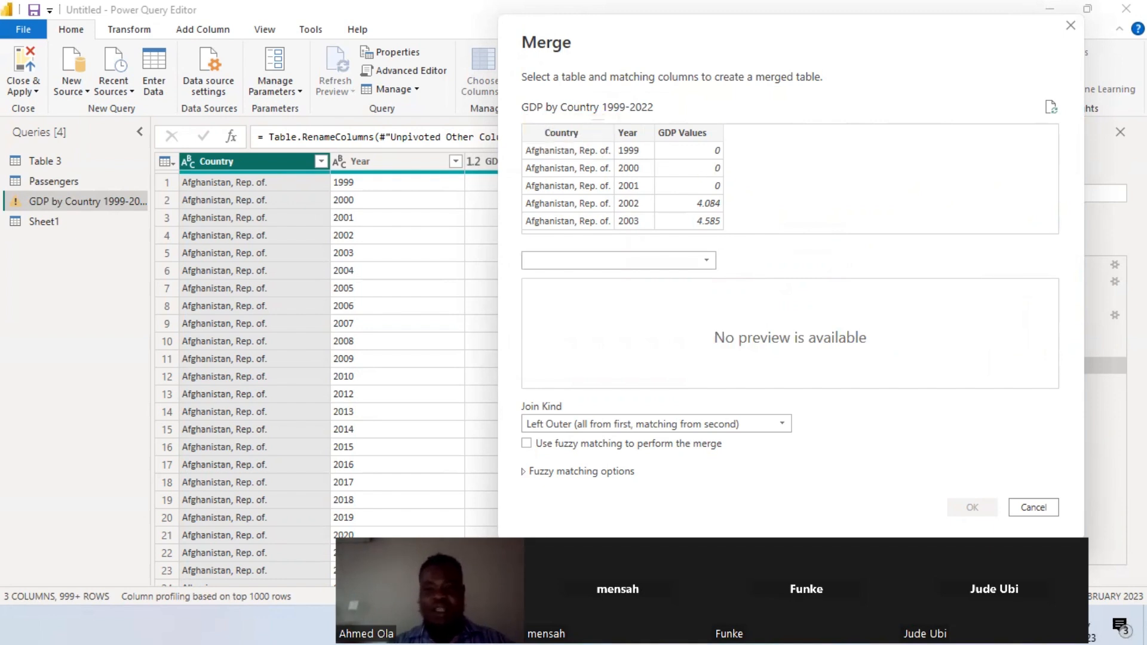
{"action": "left_click", "coordinate": [637, 131]}
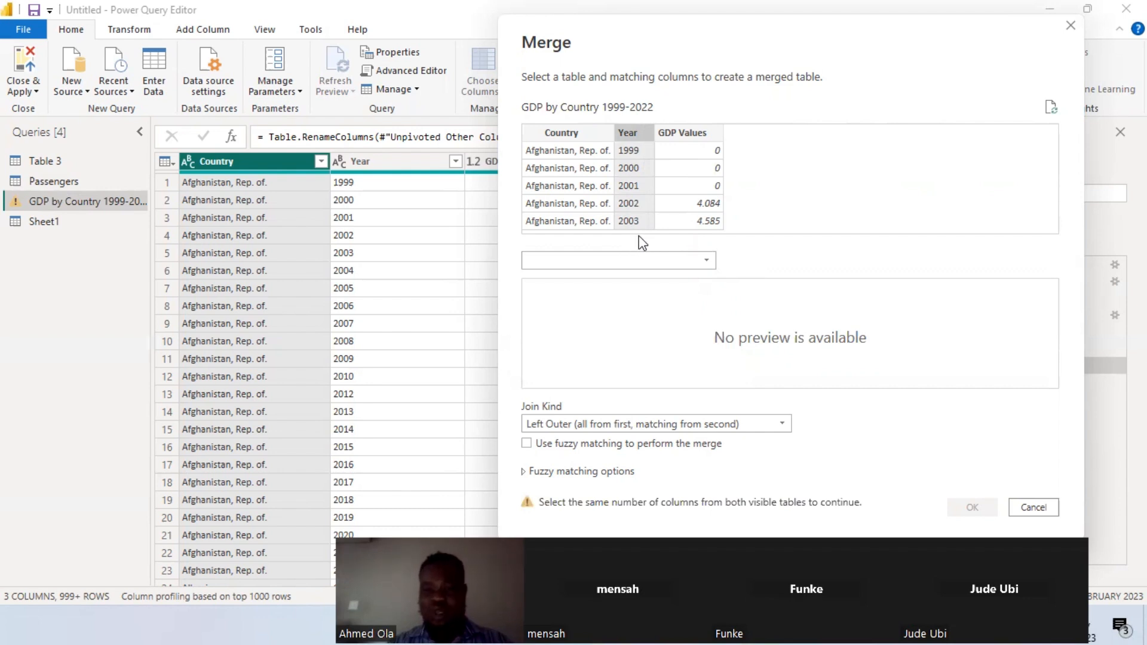
{"action": "left_click", "coordinate": [692, 133]}
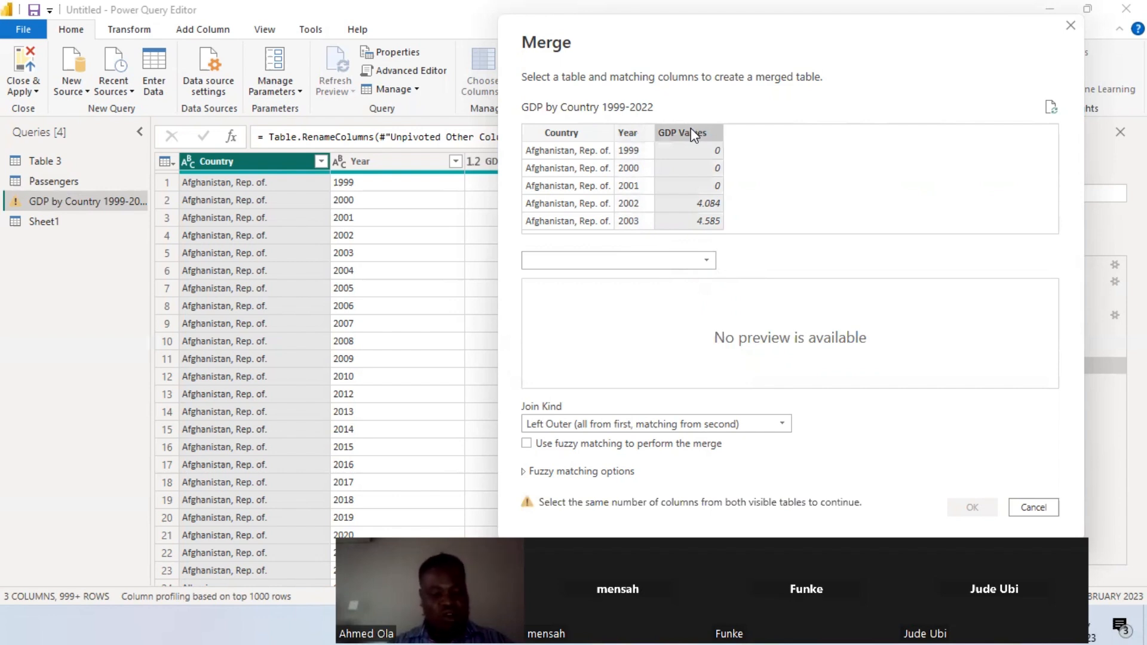
{"action": "left_click_drag", "start_coordinate": [515, 122], "coordinate": [733, 144]}
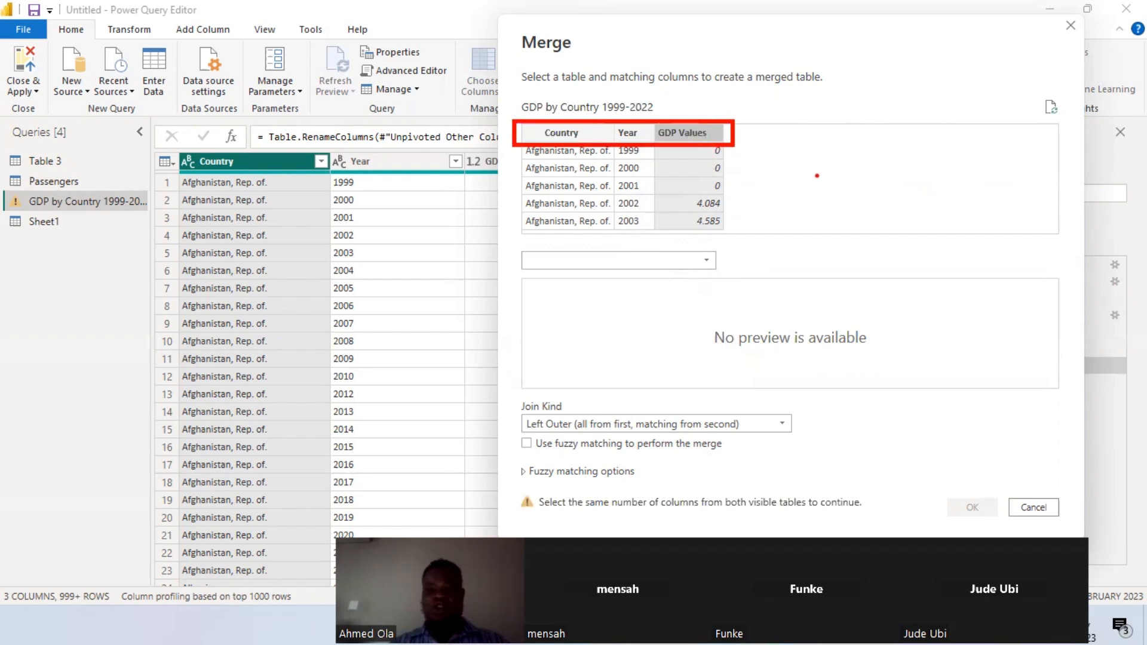
{"action": "key", "text": "Escape"}
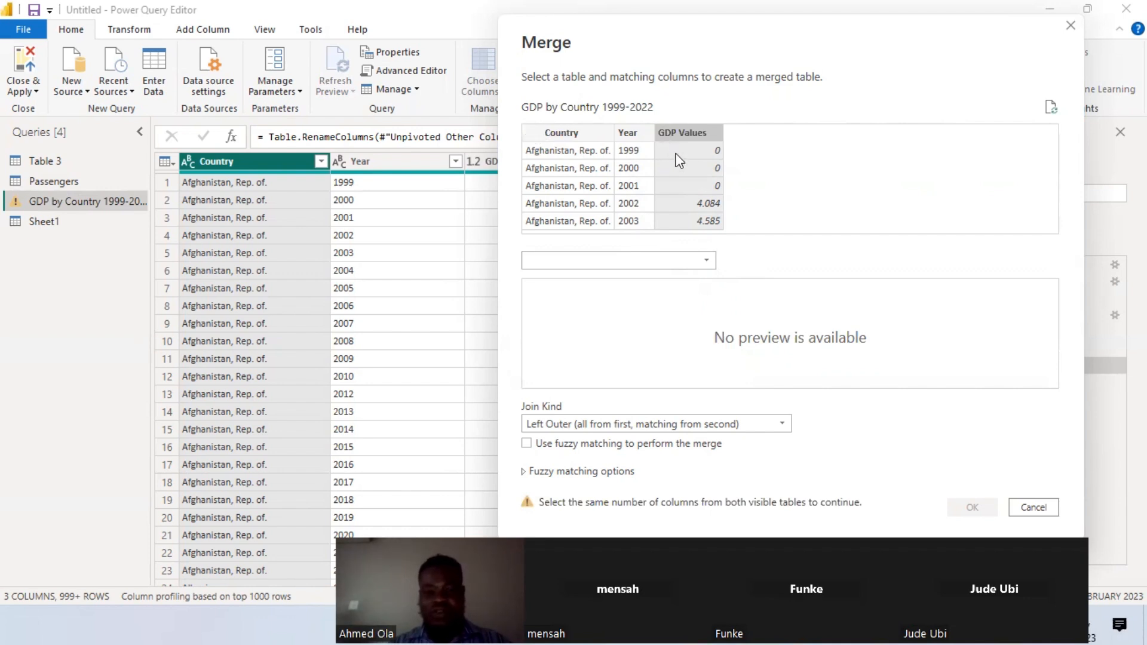
{"action": "key", "text": "ctrl+2"}
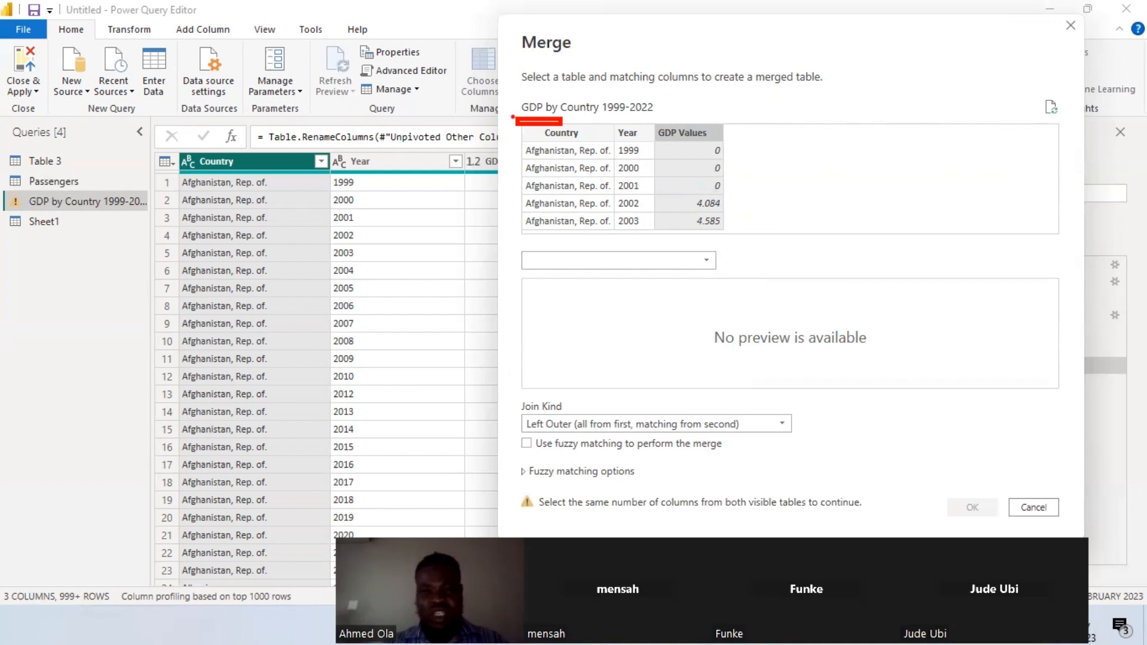
{"action": "mouse_move", "coordinate": [513, 117]}
{"action": "left_mouse_down"}
{"action": "mouse_move", "coordinate": [735, 215]}
{"action": "mouse_move", "coordinate": [730, 235]}
{"action": "left_mouse_up"}
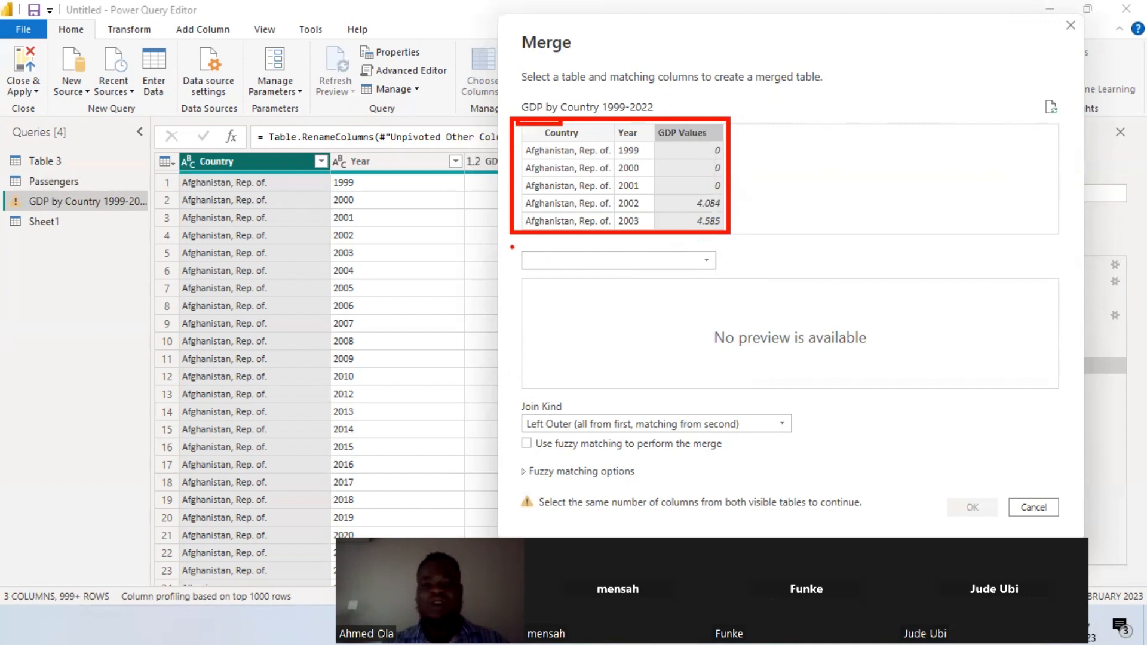
{"action": "mouse_move", "coordinate": [518, 241]}
{"action": "left_mouse_down"}
{"action": "mouse_move", "coordinate": [642, 259]}
{"action": "mouse_move", "coordinate": [732, 316]}
{"action": "mouse_move", "coordinate": [728, 378]}
{"action": "left_mouse_up"}
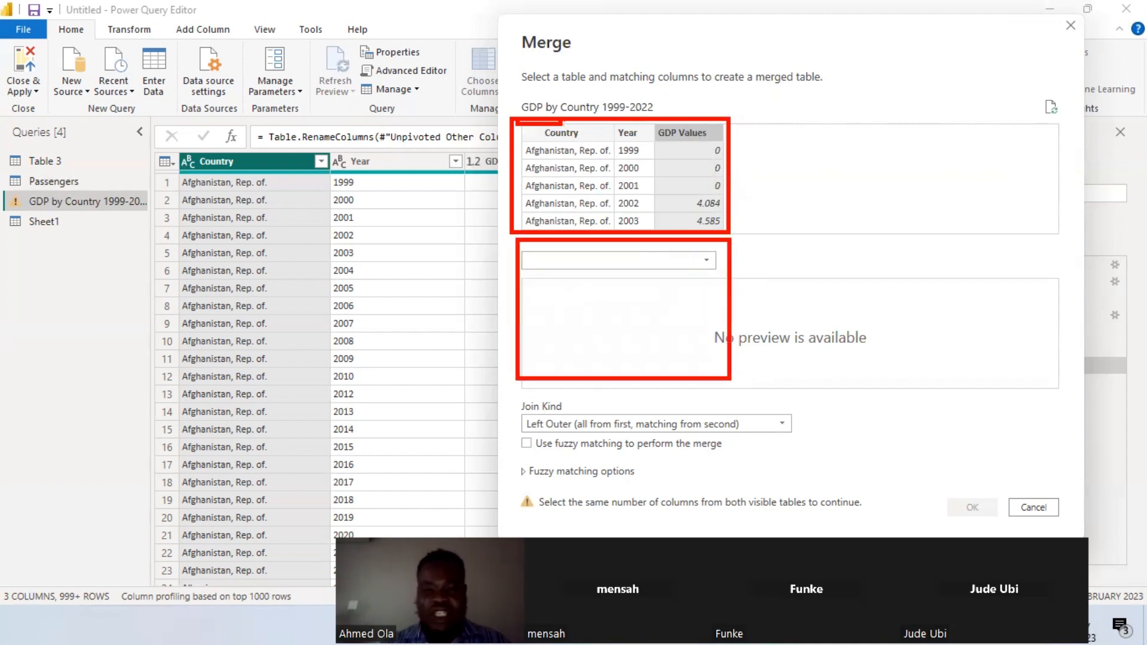
{"action": "left_click_drag", "start_coordinate": [566, 100], "coordinate": [567, 339]}
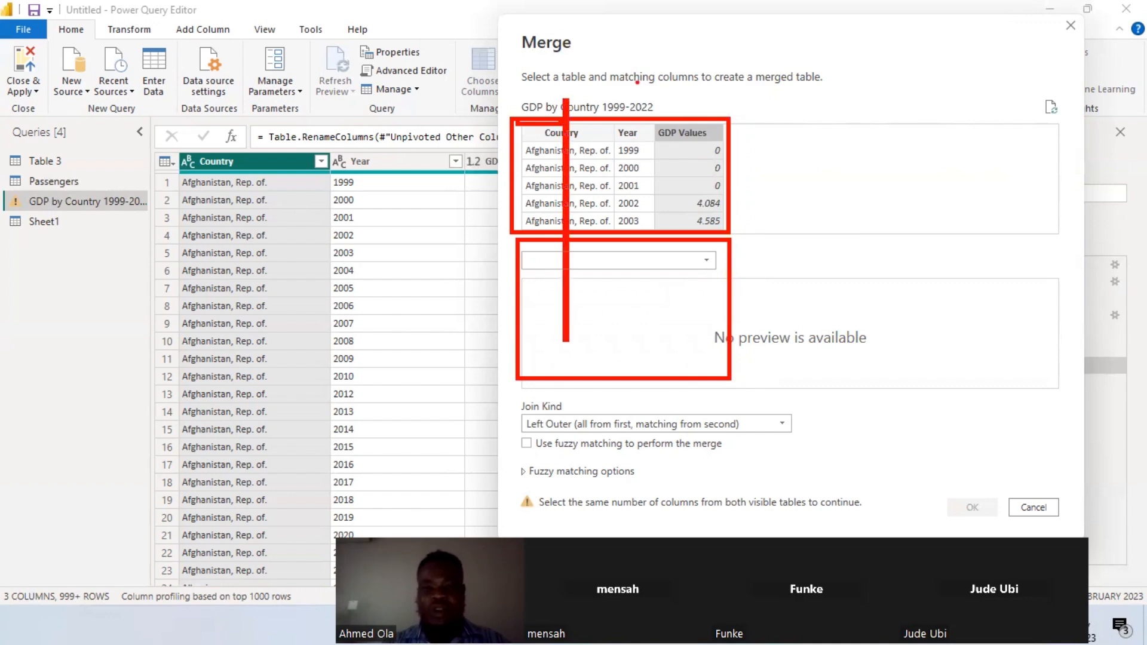
{"action": "left_click_drag", "start_coordinate": [637, 82], "coordinate": [634, 353]}
{"action": "mouse_move", "coordinate": [697, 91]}
{"action": "left_mouse_down"}
{"action": "mouse_move", "coordinate": [687, 327]}
{"action": "mouse_move", "coordinate": [600, 350]}
{"action": "mouse_move", "coordinate": [533, 313]}
{"action": "mouse_move", "coordinate": [505, 112]}
{"action": "mouse_move", "coordinate": [782, 179]}
{"action": "mouse_move", "coordinate": [661, 335]}
{"action": "left_mouse_up"}
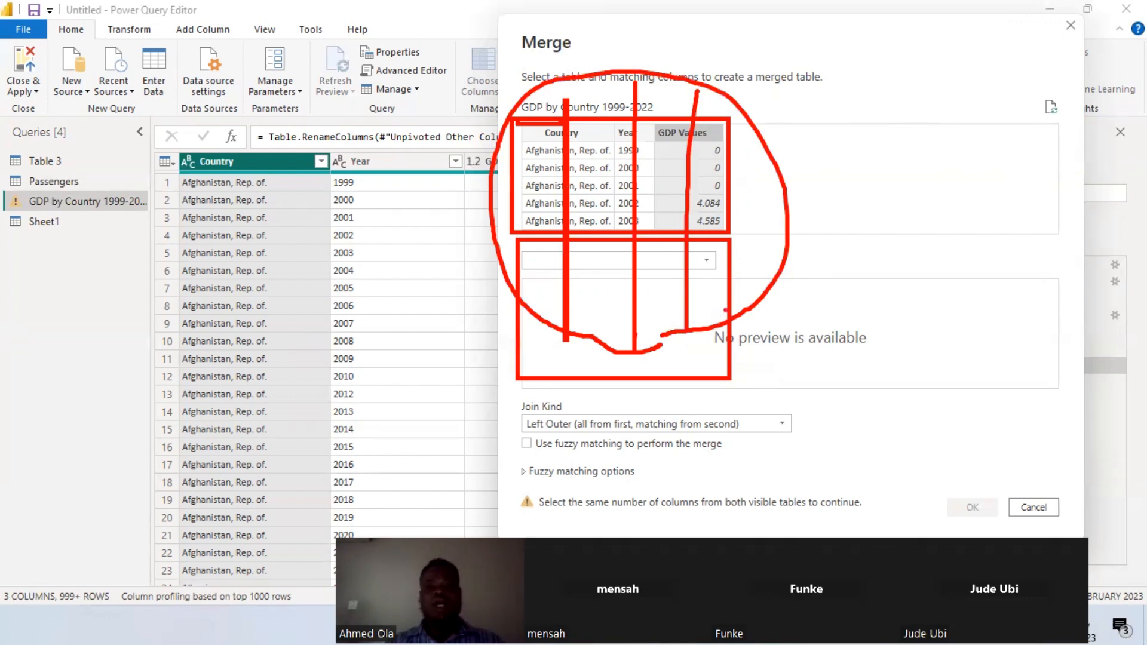
{"action": "left_click", "coordinate": [1004, 154]}
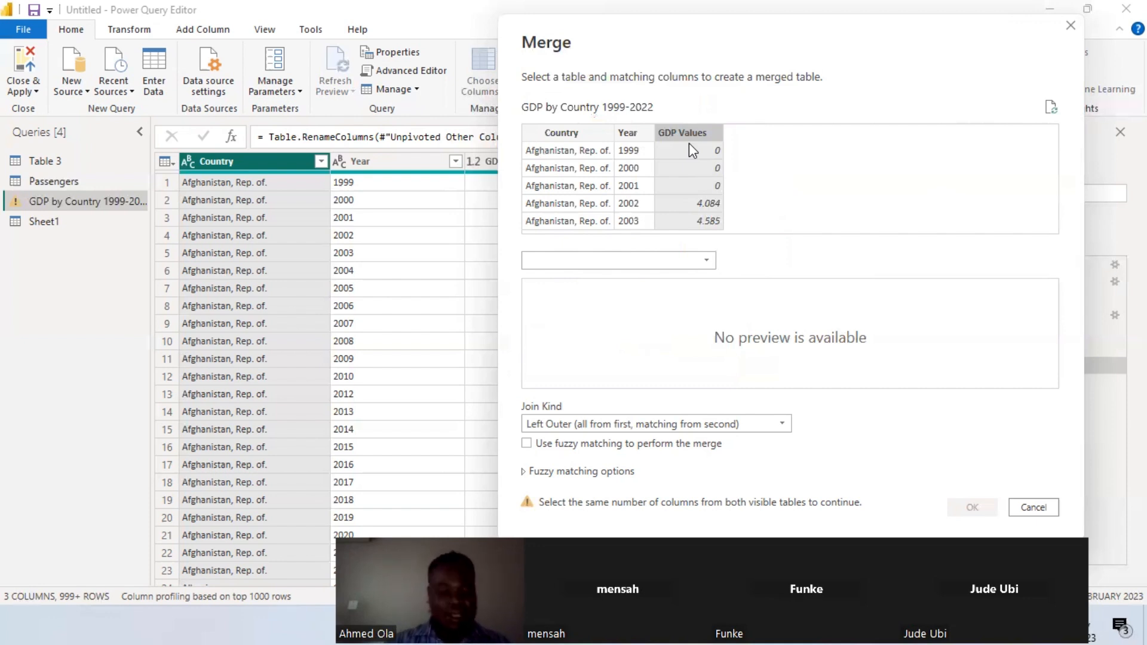
{"action": "mouse_move", "coordinate": [513, 117]}
{"action": "left_mouse_down"}
{"action": "mouse_move", "coordinate": [665, 172]}
{"action": "mouse_move", "coordinate": [743, 401]}
{"action": "left_mouse_up"}
{"action": "left_click_drag", "start_coordinate": [538, 110], "coordinate": [570, 309]}
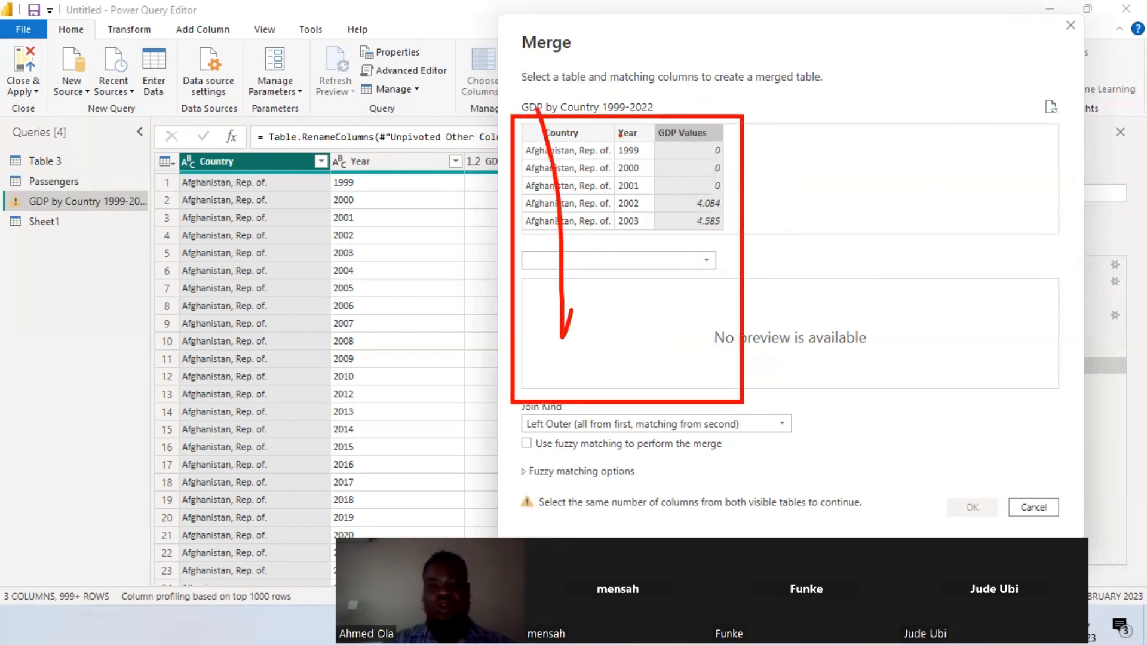
{"action": "mouse_move", "coordinate": [620, 97]}
{"action": "left_mouse_down"}
{"action": "mouse_move", "coordinate": [620, 311]}
{"action": "mouse_move", "coordinate": [632, 263]}
{"action": "left_mouse_up"}
{"action": "left_click_drag", "start_coordinate": [689, 98], "coordinate": [689, 269]}
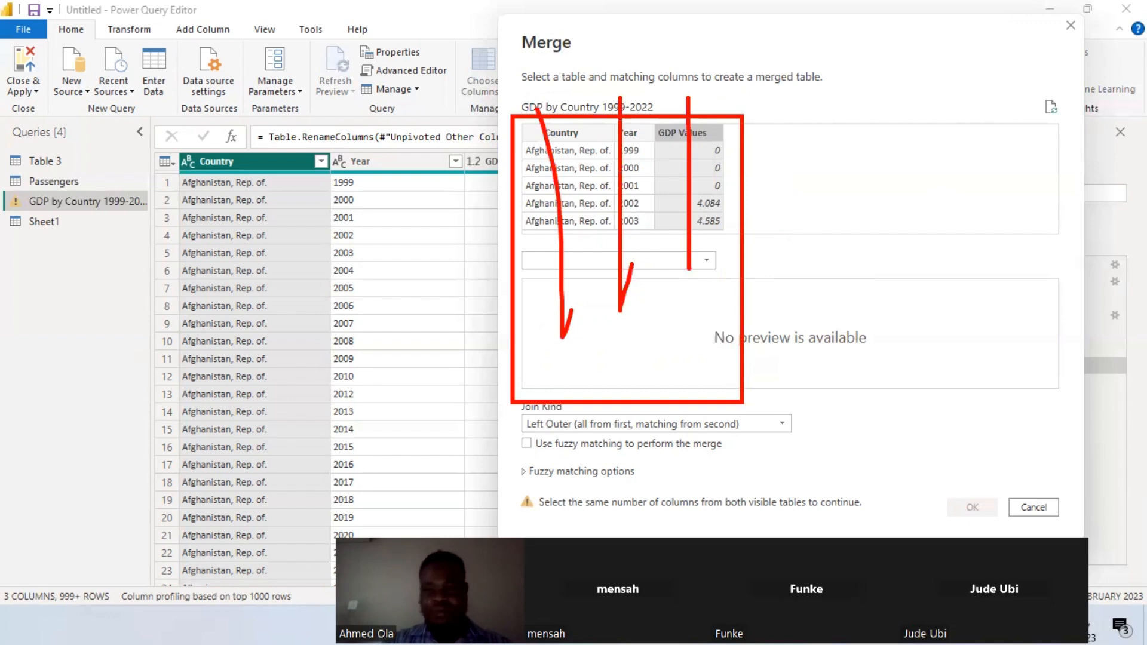
{"action": "key", "text": "Escape"}
Choose Passengers as the second table of the merge
{"action": "left_click", "coordinate": [706, 261]}
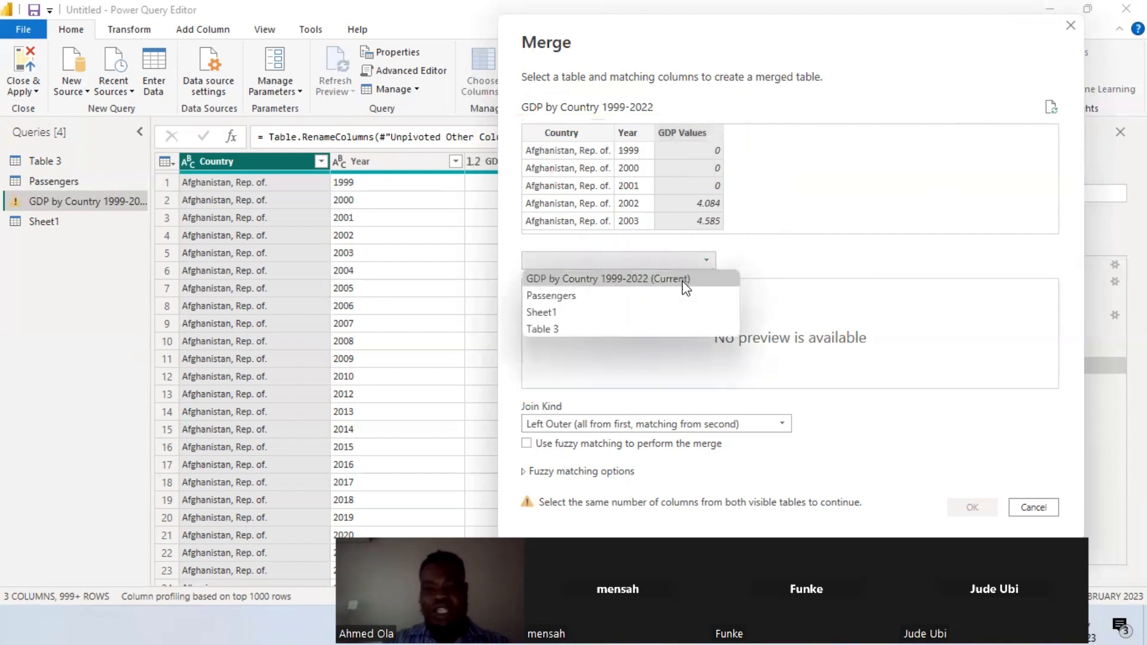
{"action": "left_click", "coordinate": [574, 295]}
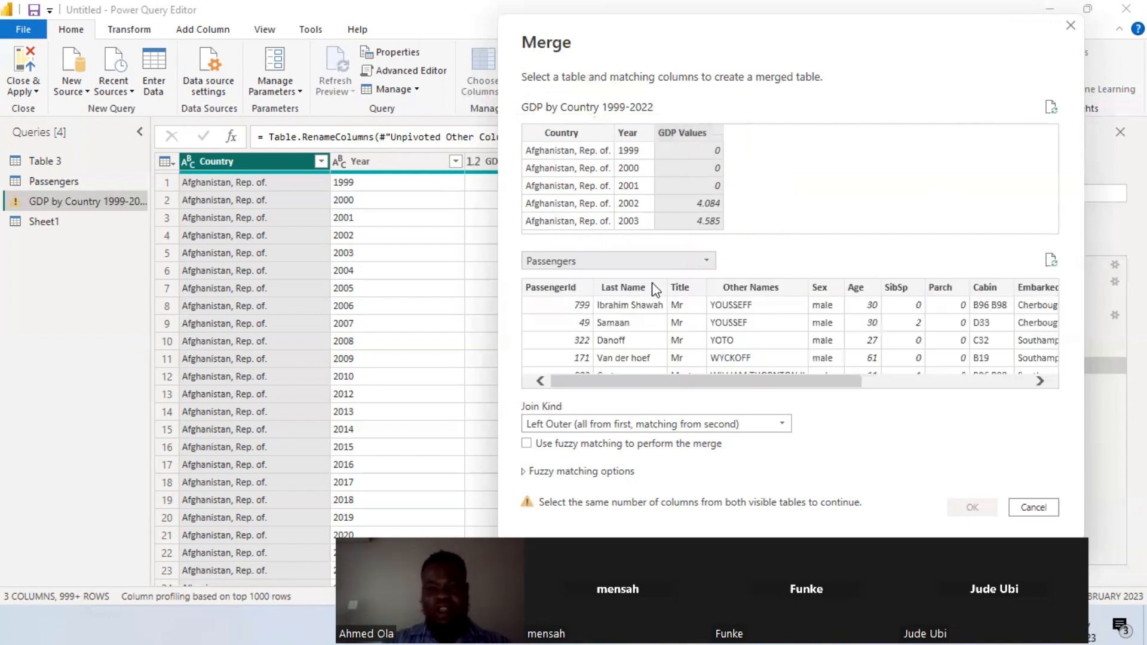
{"action": "left_click_drag", "start_coordinate": [636, 378], "coordinate": [598, 375]}
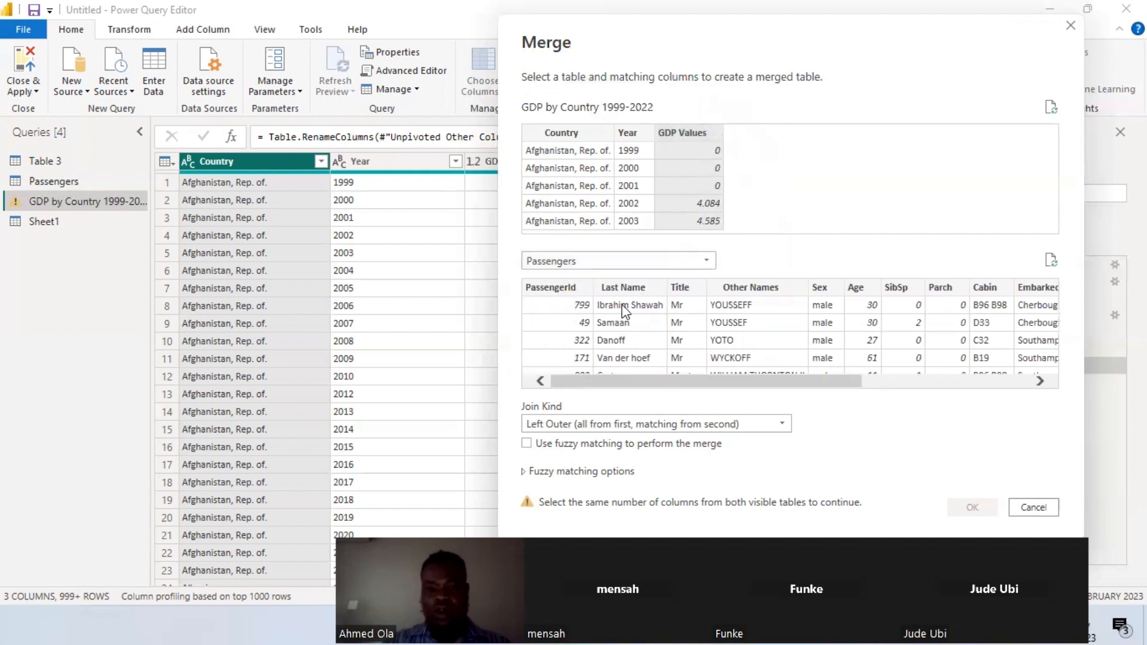
{"action": "left_click", "coordinate": [672, 372]}
Try Cabin, Embarked, Survived, Surv_Died, Title and Other Names as the Passengers matching column, and cancel the merge
{"action": "left_click_drag", "start_coordinate": [761, 377], "coordinate": [835, 378]}
{"action": "left_click", "coordinate": [852, 289]}
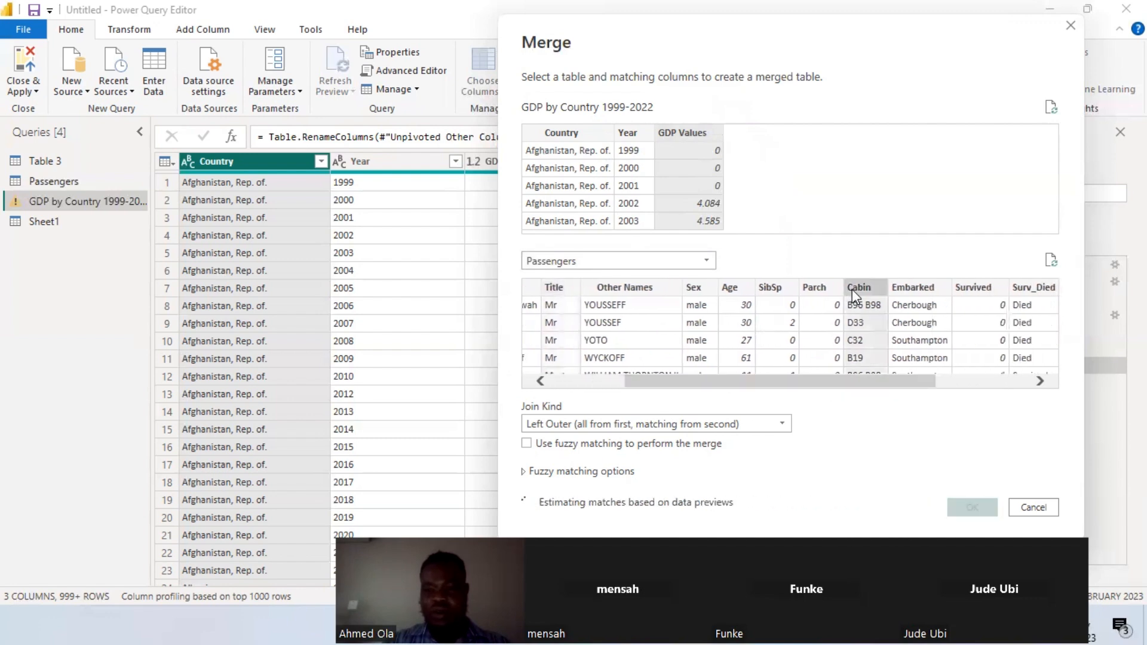
{"action": "left_click", "coordinate": [917, 288]}
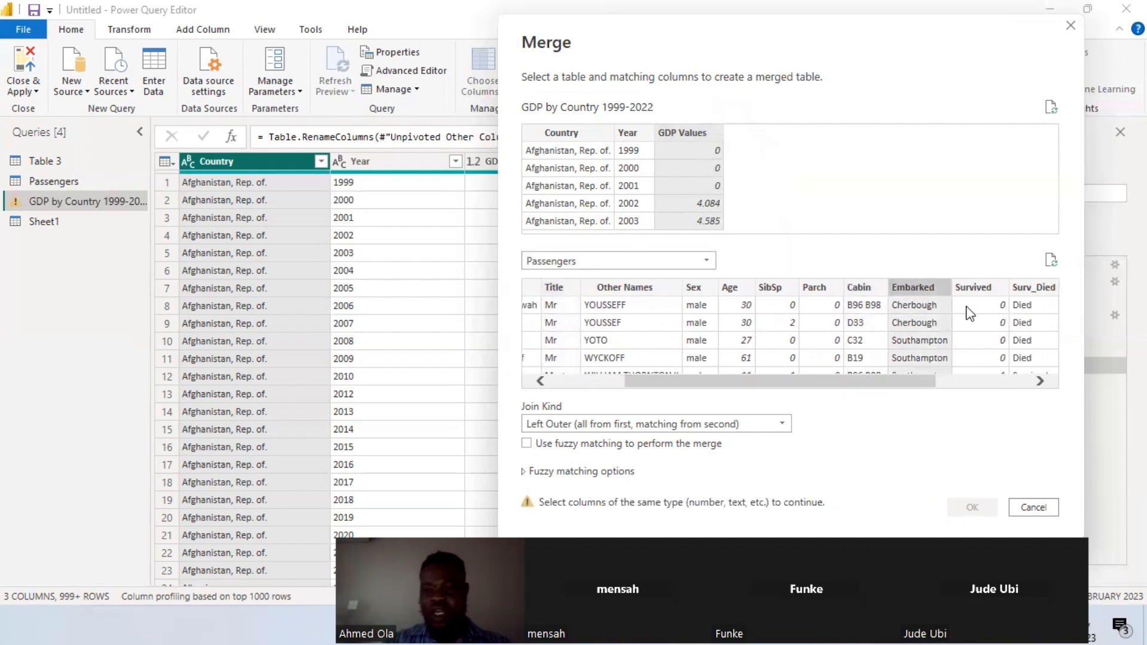
{"action": "left_click", "coordinate": [970, 287]}
{"action": "left_click", "coordinate": [1031, 287]}
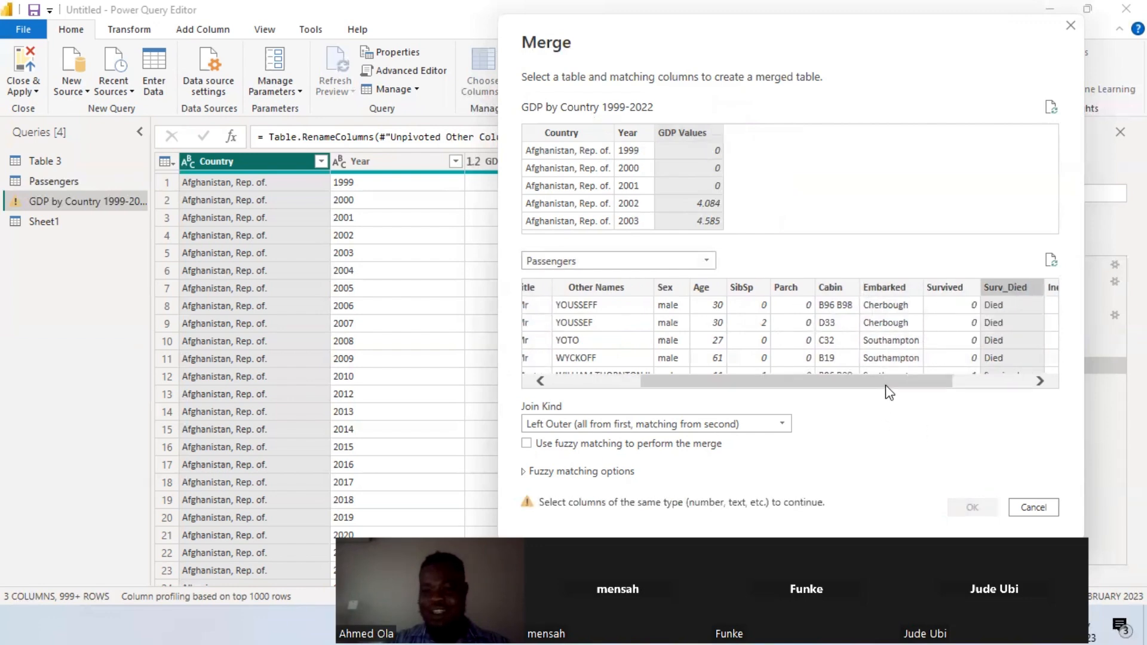
{"action": "left_click_drag", "start_coordinate": [886, 385], "coordinate": [762, 377]}
{"action": "left_click", "coordinate": [679, 289]}
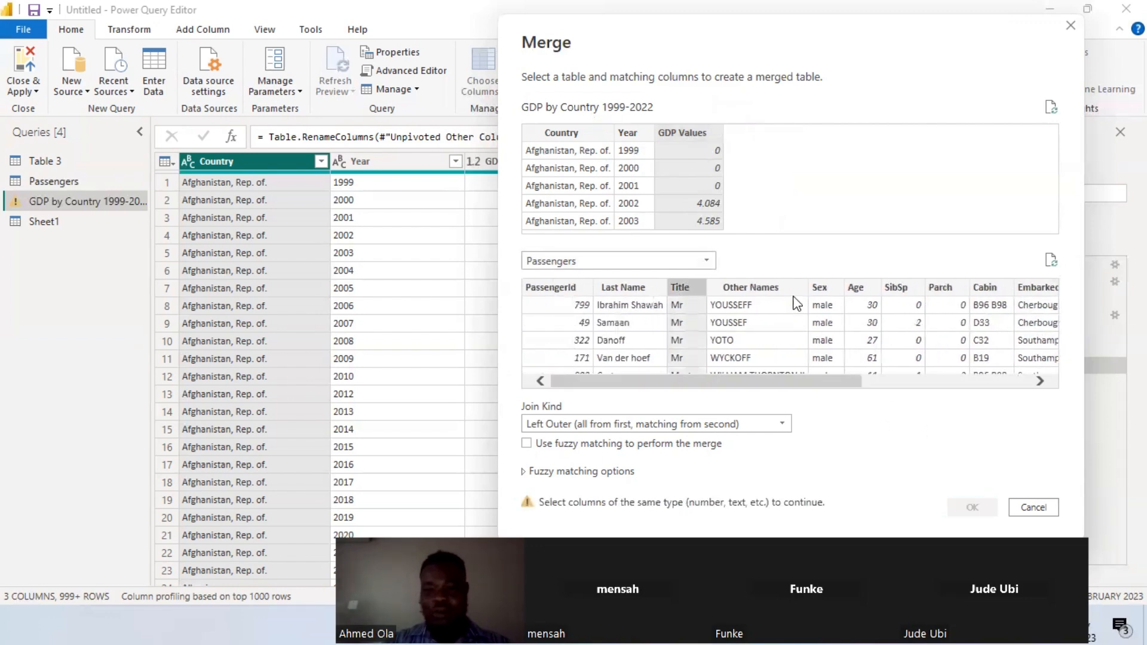
{"action": "left_click", "coordinate": [778, 287]}
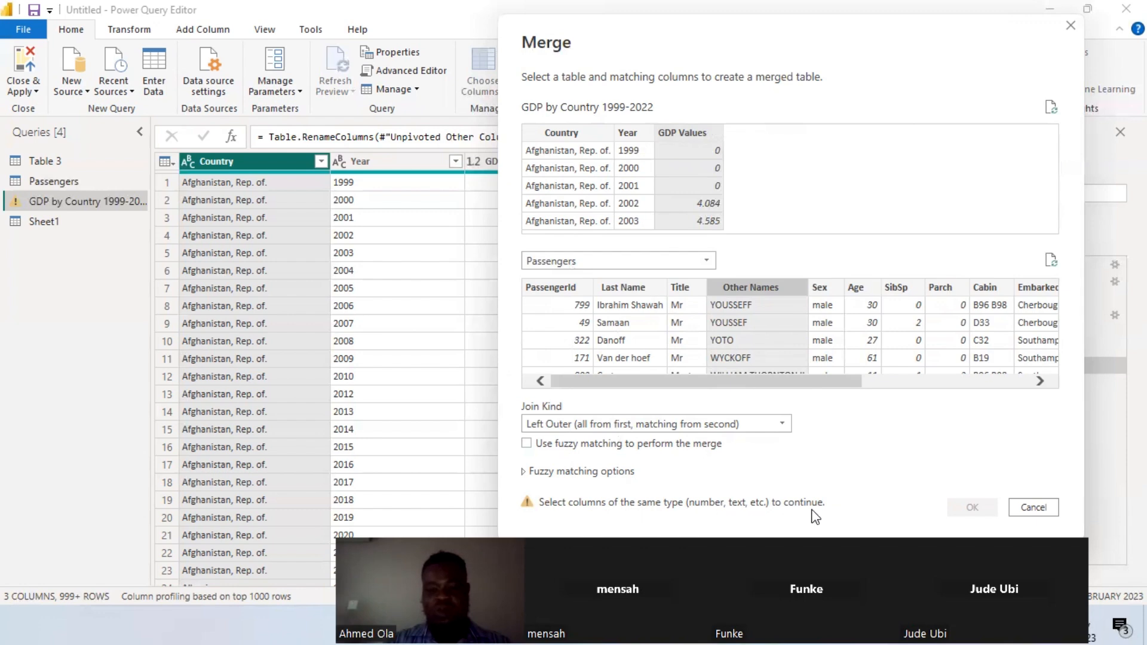
{"action": "left_click", "coordinate": [1045, 507]}
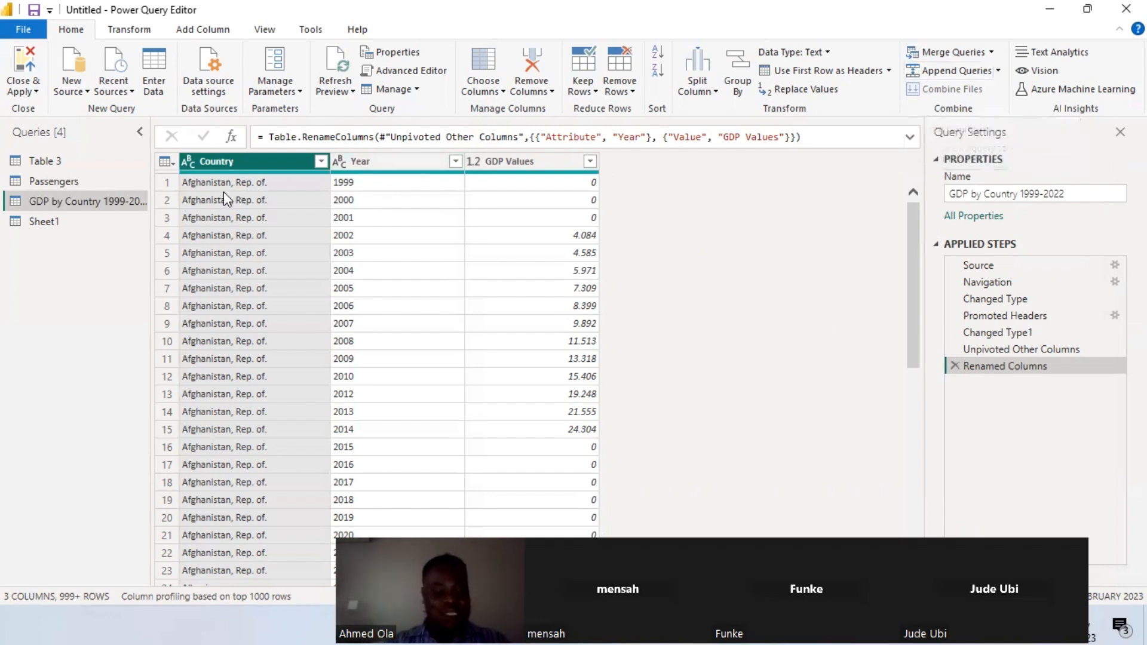
{"action": "mouse_move", "coordinate": [146, 158]}
{"action": "left_mouse_down"}
{"action": "mouse_move", "coordinate": [320, 256]}
{"action": "mouse_move", "coordinate": [748, 325]}
{"action": "mouse_move", "coordinate": [944, 273]}
{"action": "mouse_move", "coordinate": [1015, 267]}
{"action": "left_mouse_up"}
{"action": "mouse_move", "coordinate": [974, 72]}
{"action": "left_mouse_down"}
{"action": "mouse_move", "coordinate": [939, 174]}
{"action": "mouse_move", "coordinate": [896, 194]}
{"action": "mouse_move", "coordinate": [959, 227]}
{"action": "left_mouse_up"}
{"action": "left_click_drag", "start_coordinate": [929, 52], "coordinate": [392, 161]}
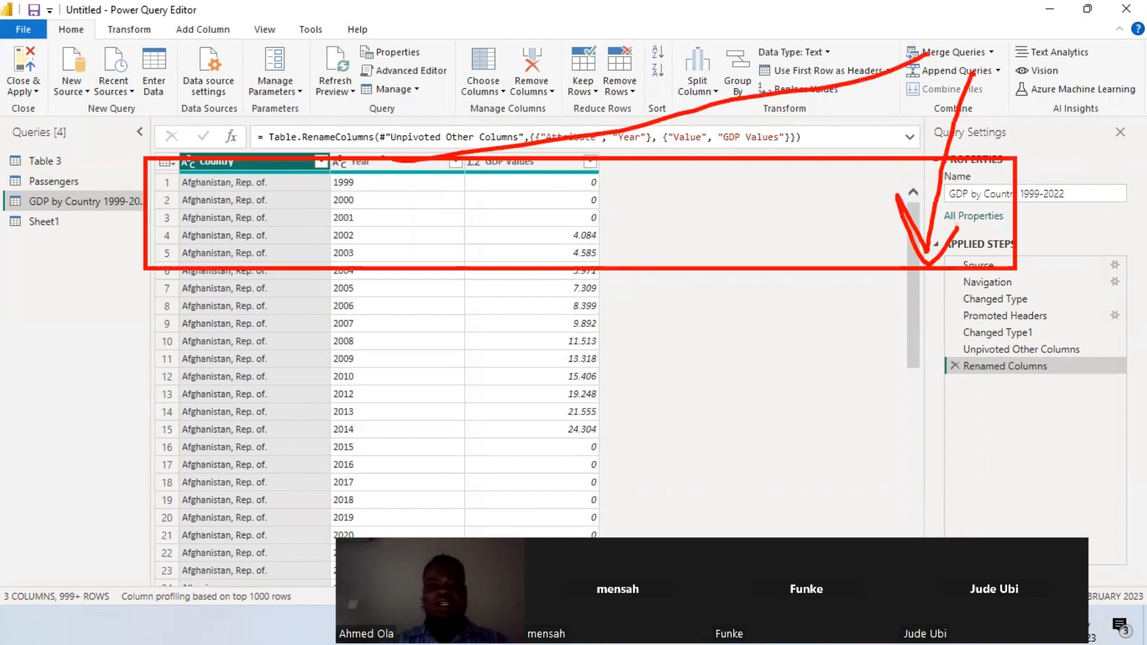
{"action": "mouse_move", "coordinate": [146, 106]}
{"action": "left_mouse_down"}
{"action": "mouse_move", "coordinate": [459, 156]}
{"action": "mouse_move", "coordinate": [487, 212]}
{"action": "mouse_move", "coordinate": [486, 526]}
{"action": "mouse_move", "coordinate": [473, 595]}
{"action": "left_mouse_up"}
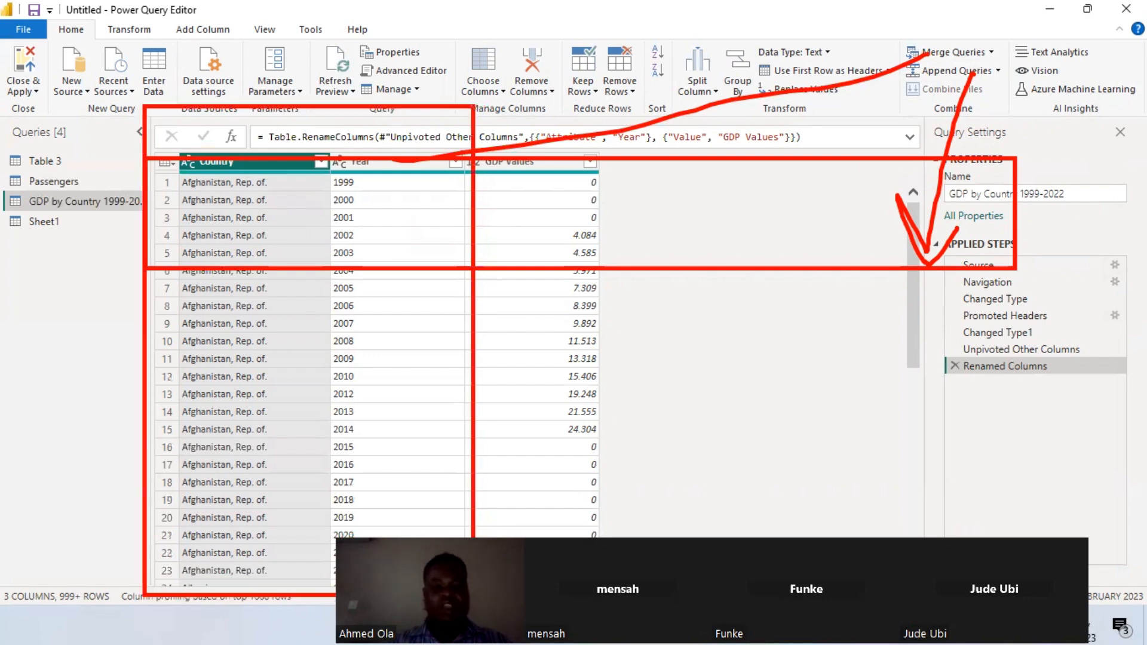
{"action": "key", "text": "Escape"}
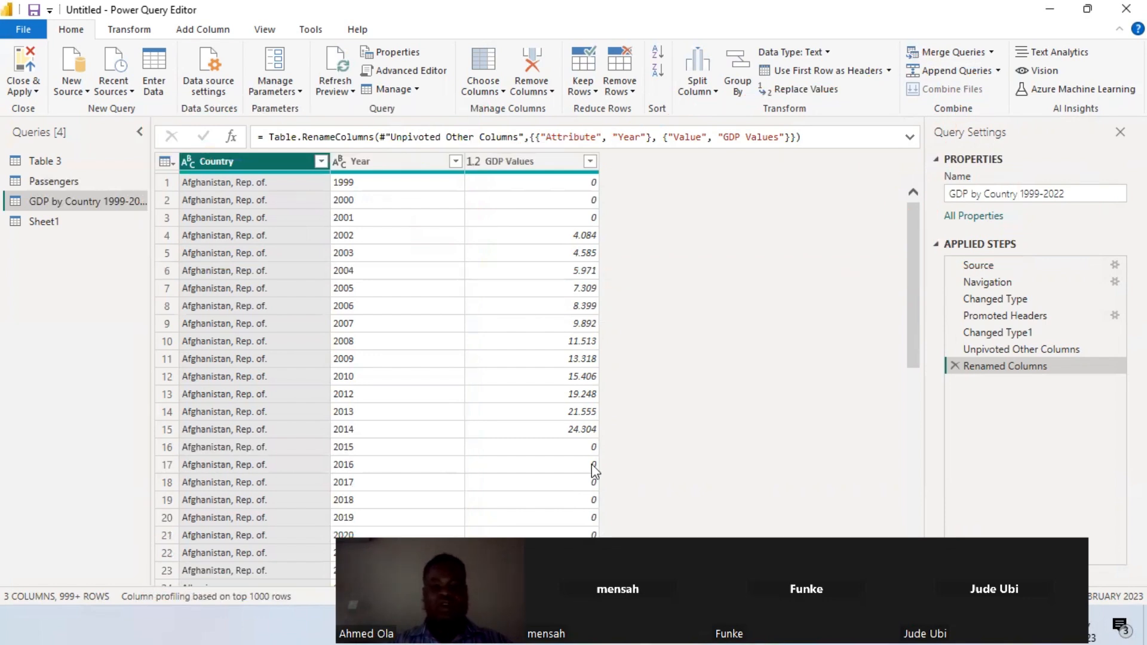
Go through the Year and Country columns of the GDP by Country 1999-2022 query and select the GDP Values column
{"action": "left_click", "coordinate": [521, 155]}
{"action": "left_click", "coordinate": [368, 157]}
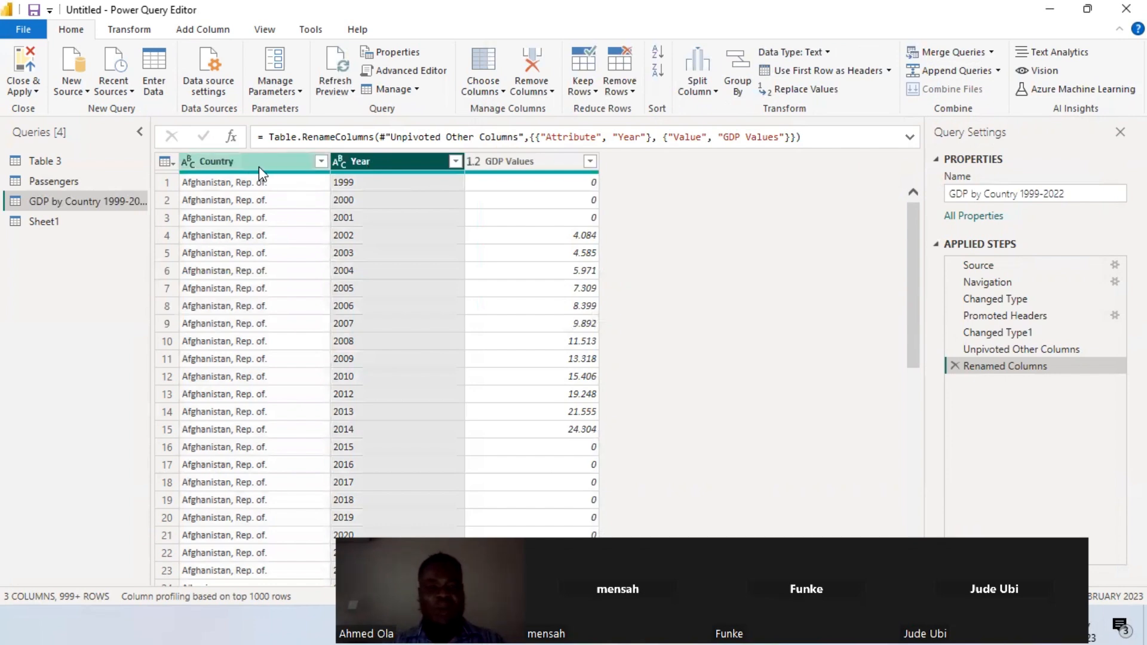
{"action": "left_click", "coordinate": [260, 166]}
{"action": "left_click", "coordinate": [371, 164]}
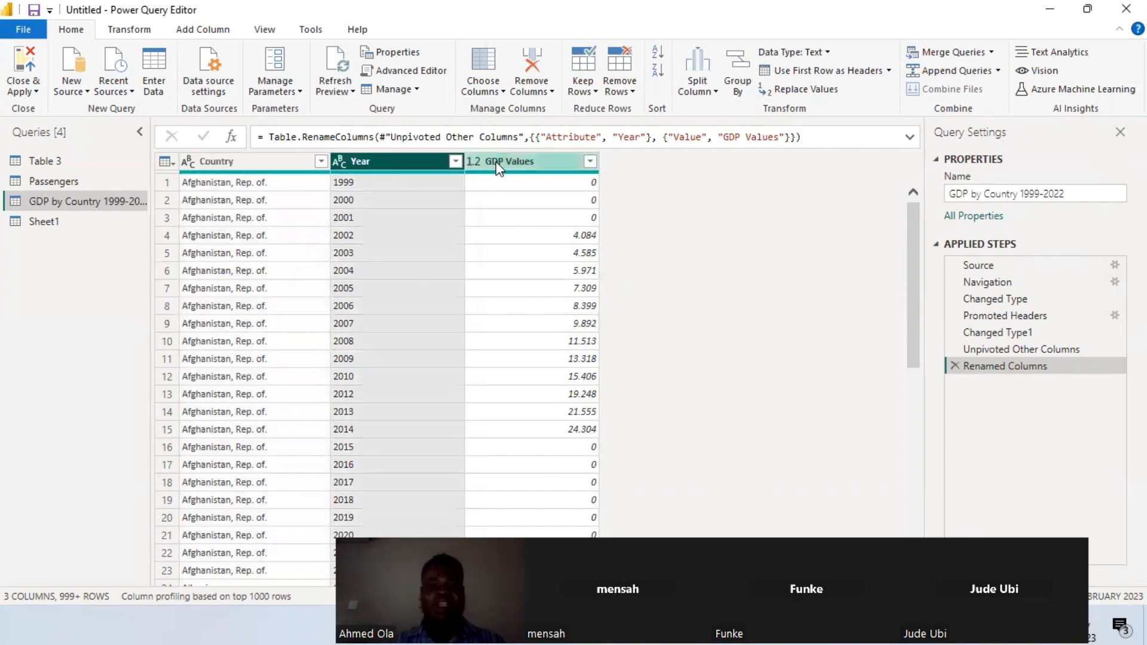
{"action": "left_click", "coordinate": [499, 167]}
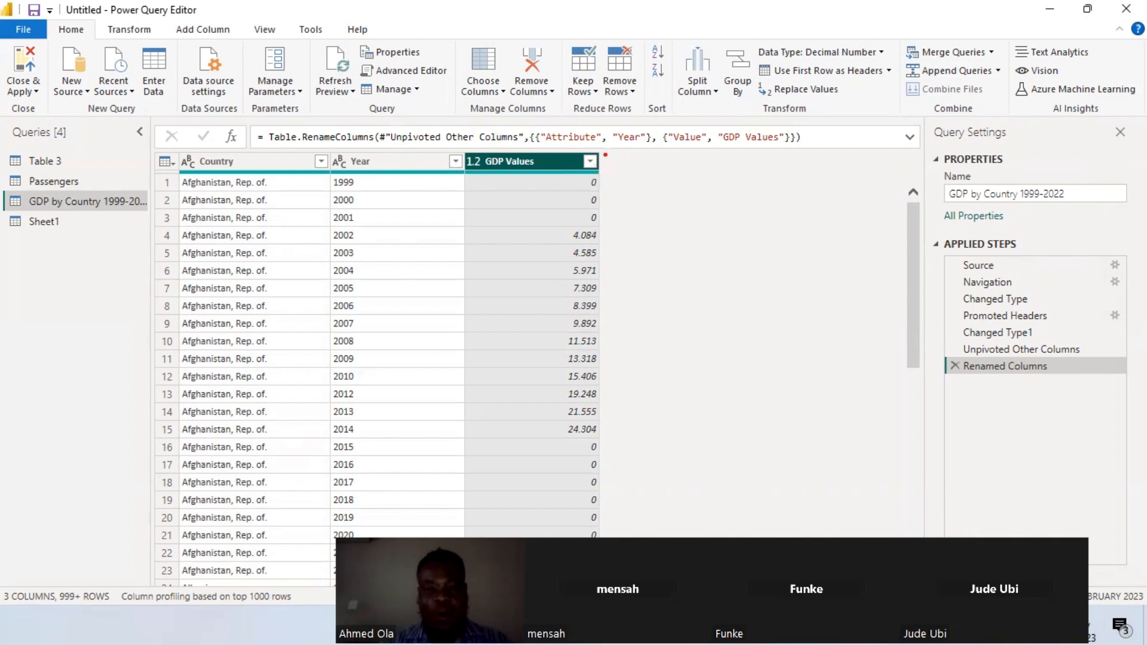
{"action": "mouse_move", "coordinate": [605, 154]}
{"action": "left_mouse_down"}
{"action": "mouse_move", "coordinate": [635, 173]}
{"action": "mouse_move", "coordinate": [704, 380]}
{"action": "mouse_move", "coordinate": [720, 538]}
{"action": "left_mouse_up"}
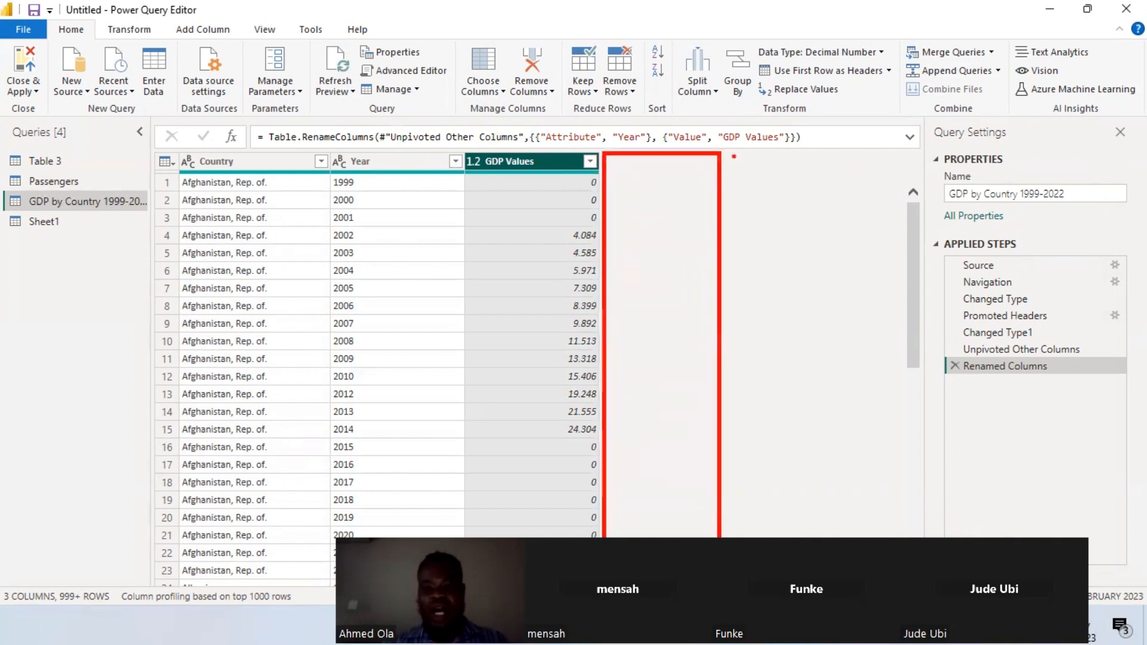
{"action": "mouse_move", "coordinate": [728, 153]}
{"action": "left_mouse_down"}
{"action": "mouse_move", "coordinate": [758, 177]}
{"action": "mouse_move", "coordinate": [841, 439]}
{"action": "mouse_move", "coordinate": [836, 540]}
{"action": "left_mouse_up"}
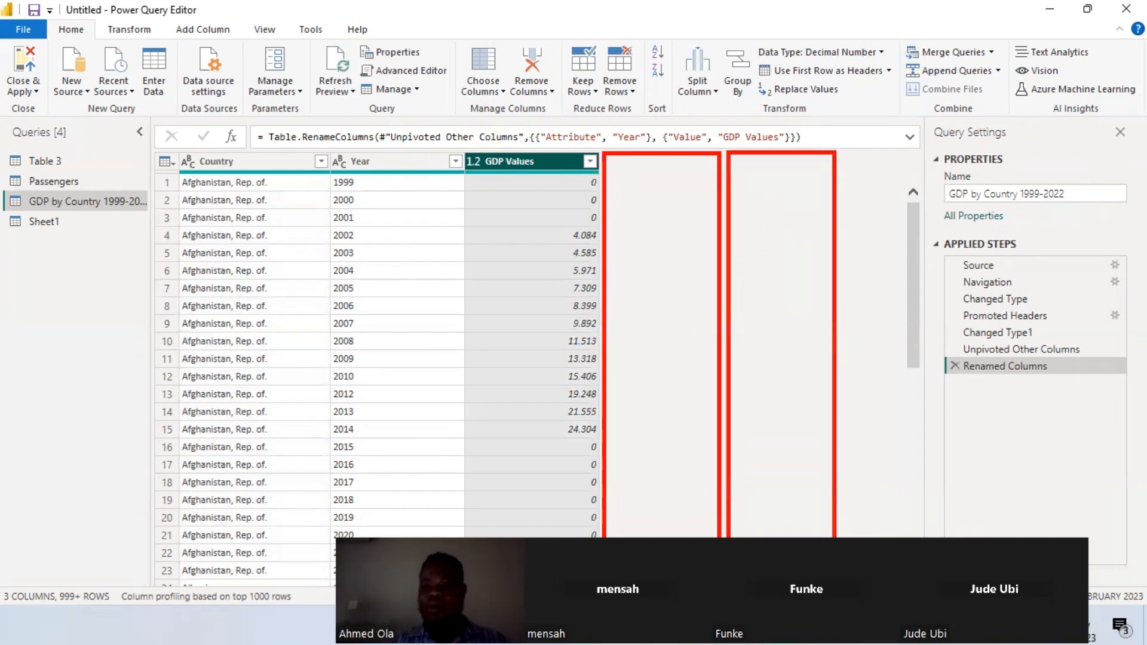
{"action": "mouse_move", "coordinate": [848, 154]}
{"action": "left_mouse_down"}
{"action": "mouse_move", "coordinate": [985, 373]}
{"action": "mouse_move", "coordinate": [993, 540]}
{"action": "mouse_move", "coordinate": [966, 539]}
{"action": "left_mouse_up"}
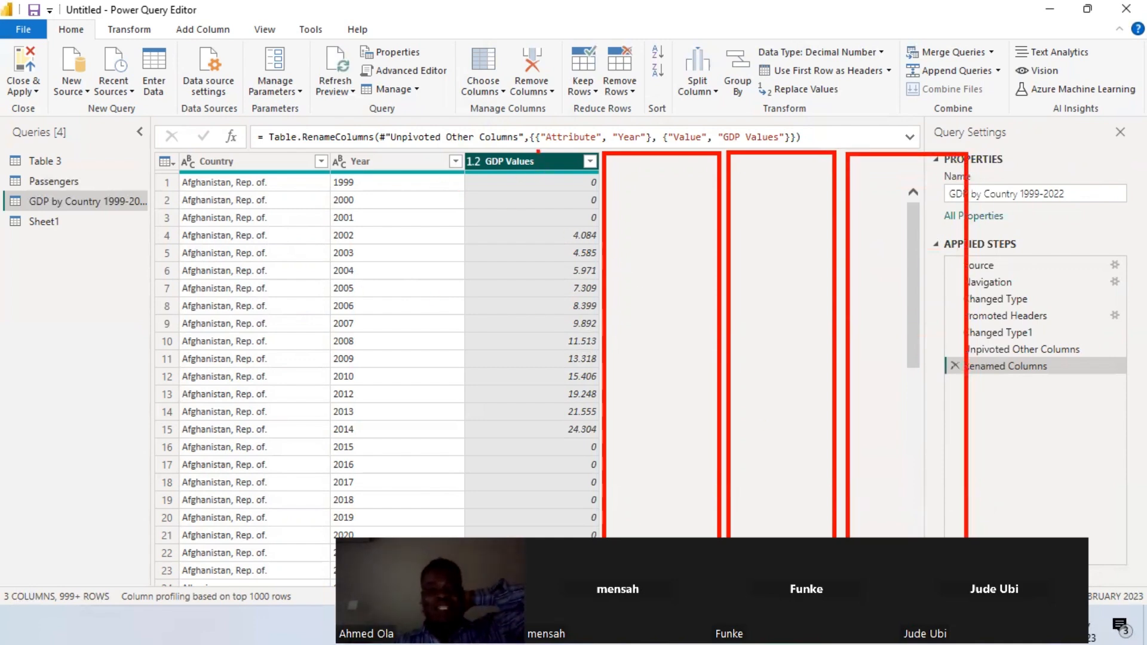
{"action": "left_click_drag", "start_coordinate": [538, 152], "coordinate": [535, 192]}
{"action": "left_click_drag", "start_coordinate": [637, 181], "coordinate": [790, 173]}
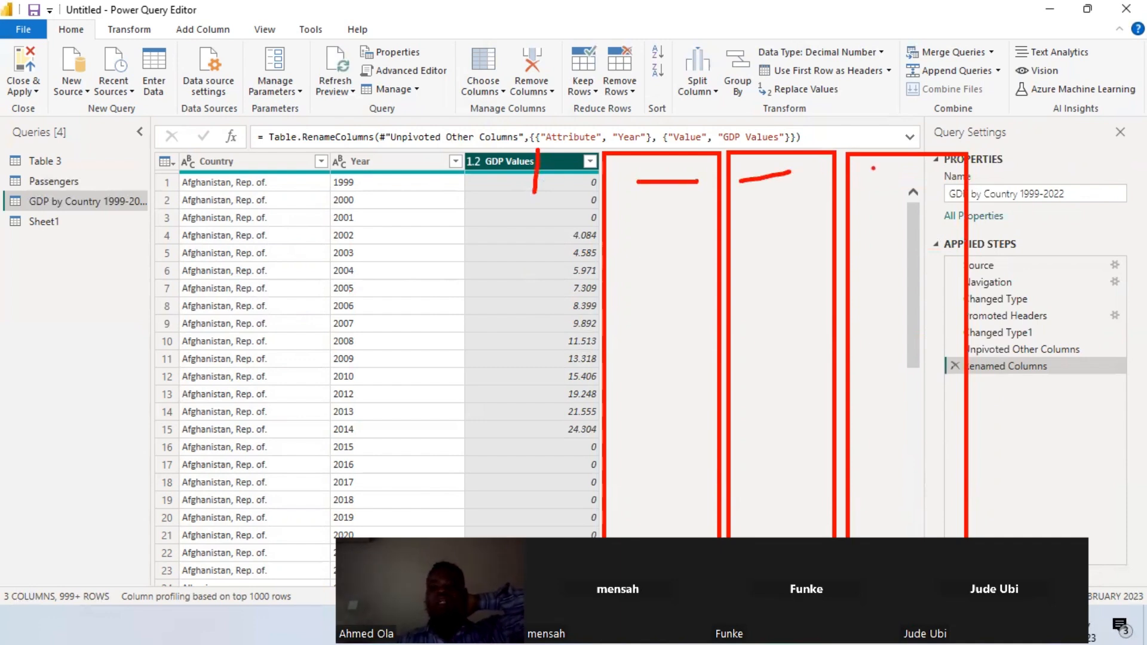
{"action": "left_click_drag", "start_coordinate": [874, 168], "coordinate": [925, 158]}
{"action": "left_click", "coordinate": [659, 223]}
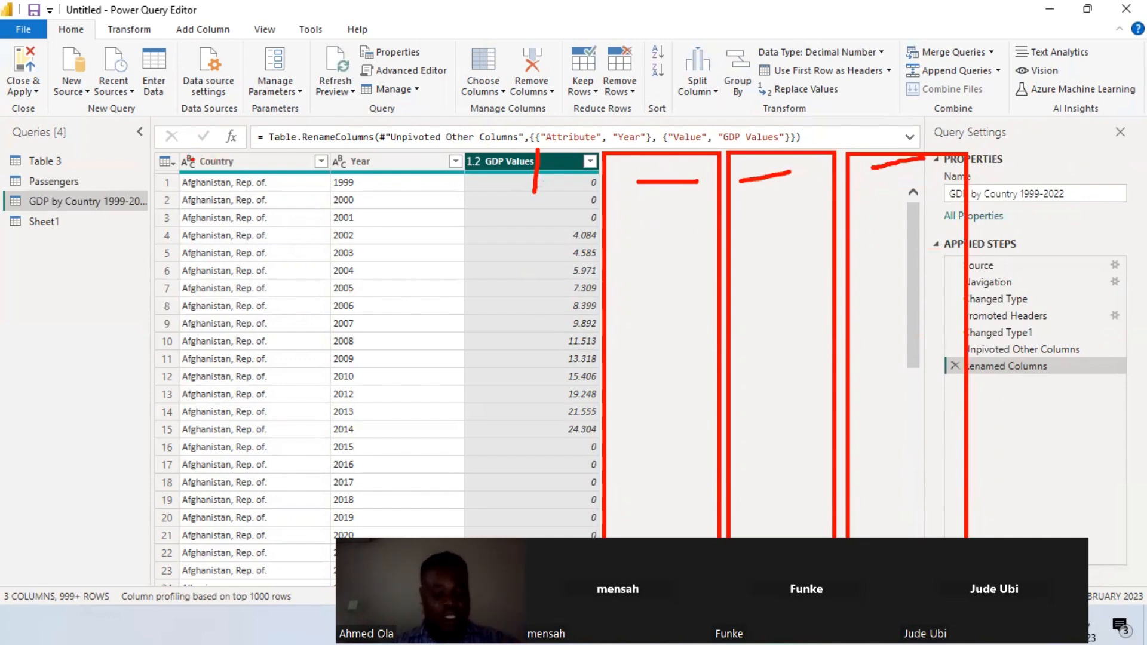
{"action": "mouse_move", "coordinate": [178, 154]}
{"action": "left_mouse_down"}
{"action": "mouse_move", "coordinate": [398, 178]}
{"action": "mouse_move", "coordinate": [567, 284]}
{"action": "mouse_move", "coordinate": [590, 535]}
{"action": "left_mouse_up"}
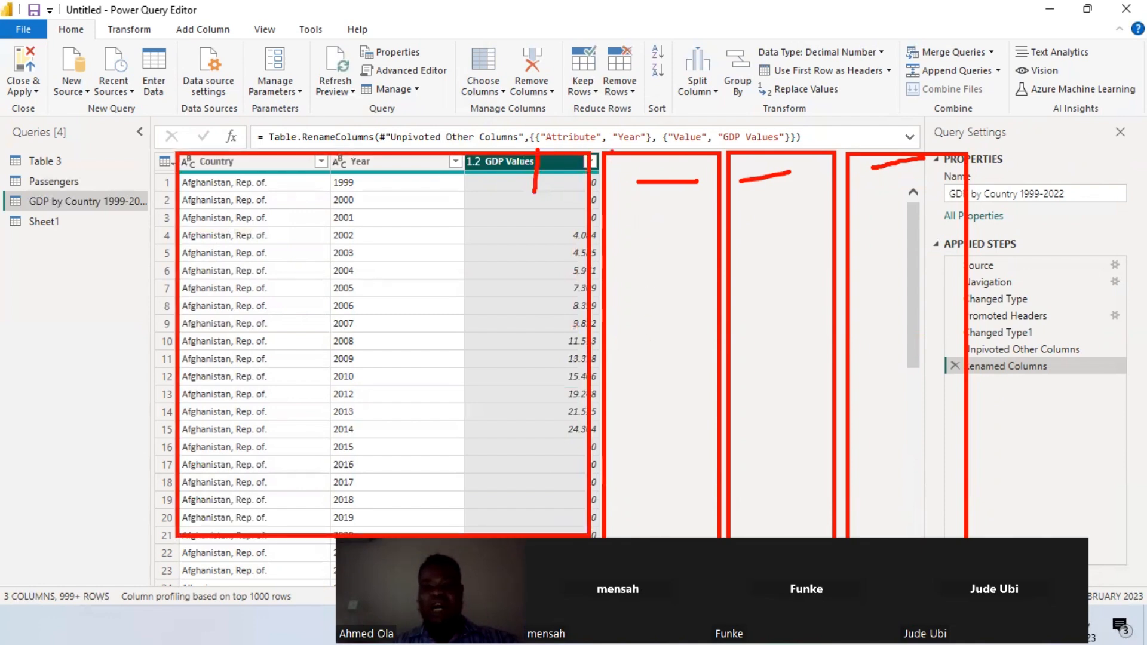
{"action": "mouse_move", "coordinate": [609, 152]}
{"action": "left_mouse_down"}
{"action": "mouse_move", "coordinate": [860, 192]}
{"action": "mouse_move", "coordinate": [940, 459]}
{"action": "mouse_move", "coordinate": [930, 533]}
{"action": "left_mouse_up"}
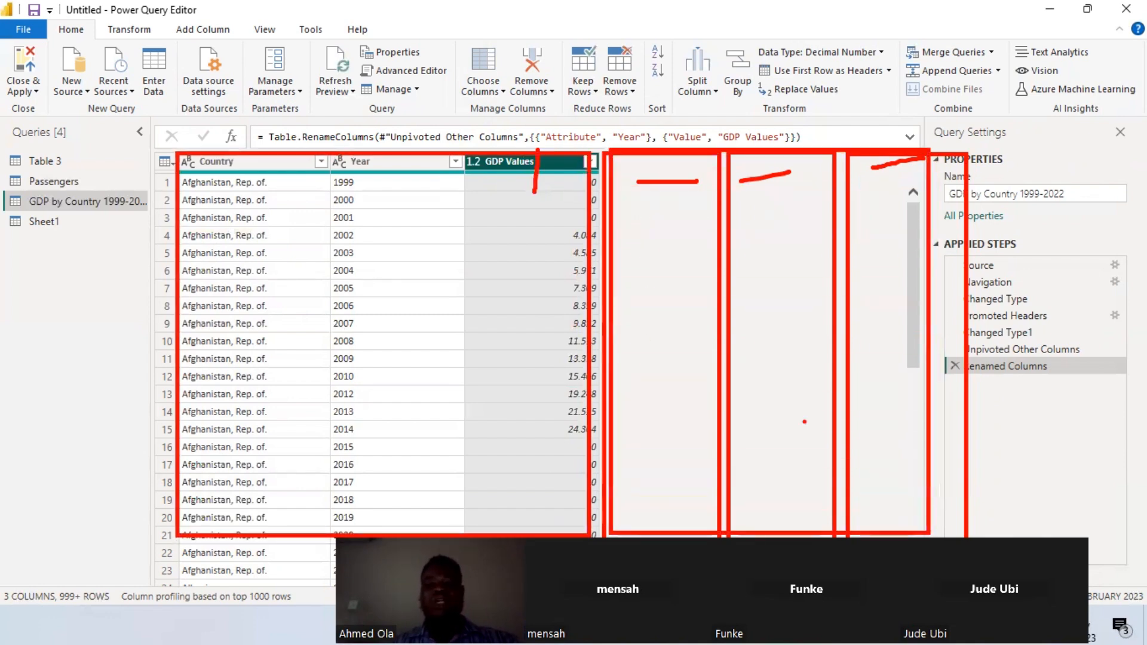
{"action": "left_click_drag", "start_coordinate": [406, 249], "coordinate": [911, 308]}
{"action": "left_click_drag", "start_coordinate": [457, 329], "coordinate": [911, 381]}
{"action": "mouse_move", "coordinate": [338, 225]}
{"action": "left_mouse_down"}
{"action": "mouse_move", "coordinate": [358, 221]}
{"action": "mouse_move", "coordinate": [358, 411]}
{"action": "mouse_move", "coordinate": [588, 445]}
{"action": "left_mouse_up"}
{"action": "mouse_move", "coordinate": [266, 51]}
{"action": "left_mouse_down"}
{"action": "mouse_move", "coordinate": [173, 370]}
{"action": "mouse_move", "coordinate": [334, 67]}
{"action": "left_mouse_up"}
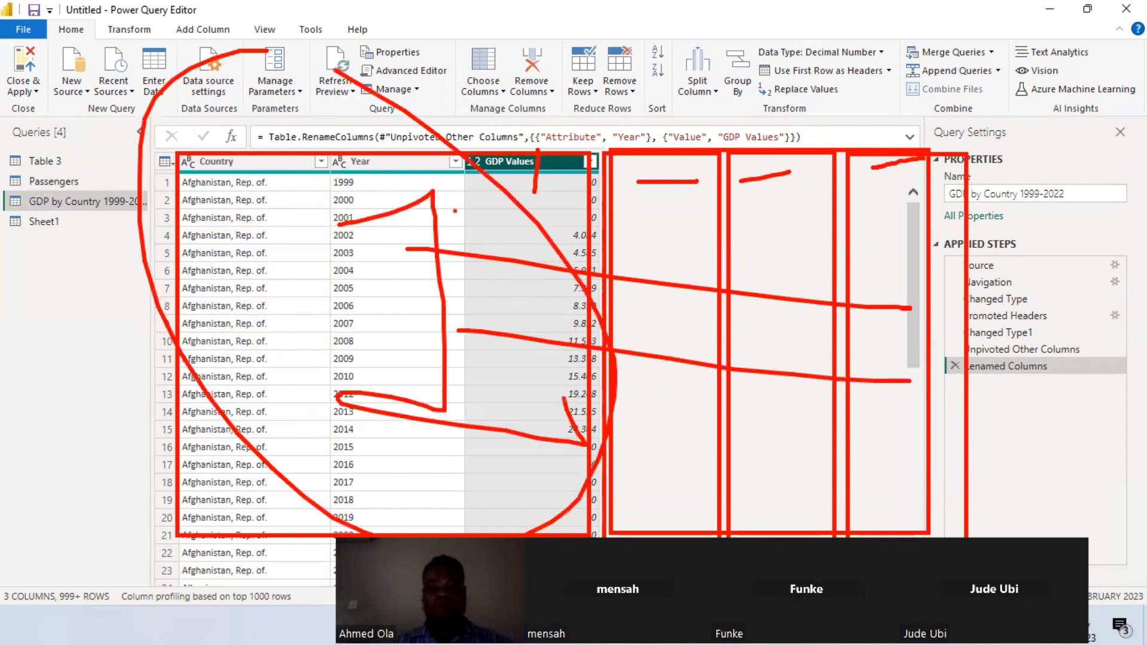
{"action": "key", "text": "Escape"}
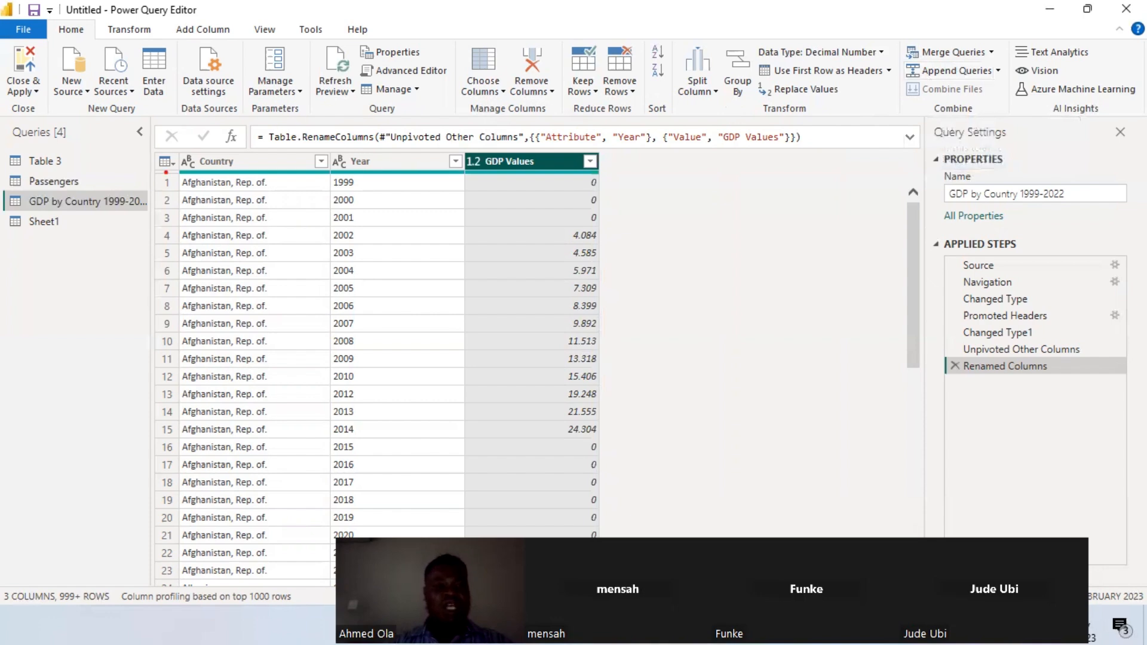
{"action": "mouse_move", "coordinate": [174, 149]}
{"action": "left_mouse_down"}
{"action": "mouse_move", "coordinate": [184, 175]}
{"action": "mouse_move", "coordinate": [622, 176]}
{"action": "left_mouse_up"}
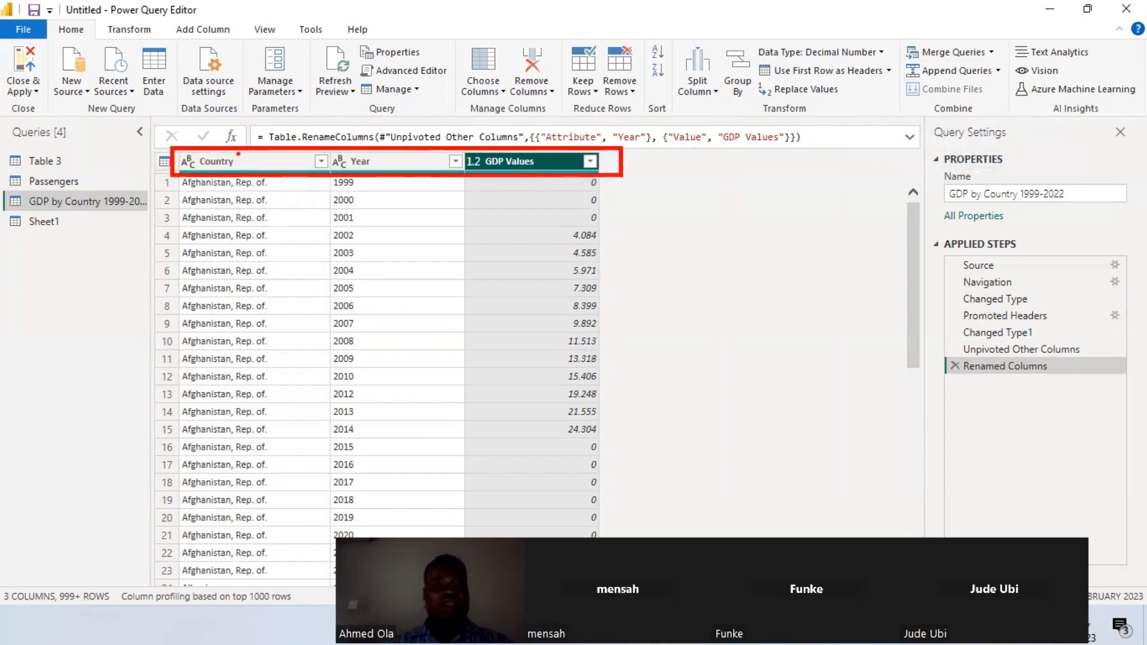
{"action": "mouse_move", "coordinate": [166, 179]}
{"action": "left_mouse_down"}
{"action": "mouse_move", "coordinate": [292, 238]}
{"action": "mouse_move", "coordinate": [326, 385]}
{"action": "mouse_move", "coordinate": [323, 521]}
{"action": "mouse_move", "coordinate": [457, 579]}
{"action": "left_mouse_up"}
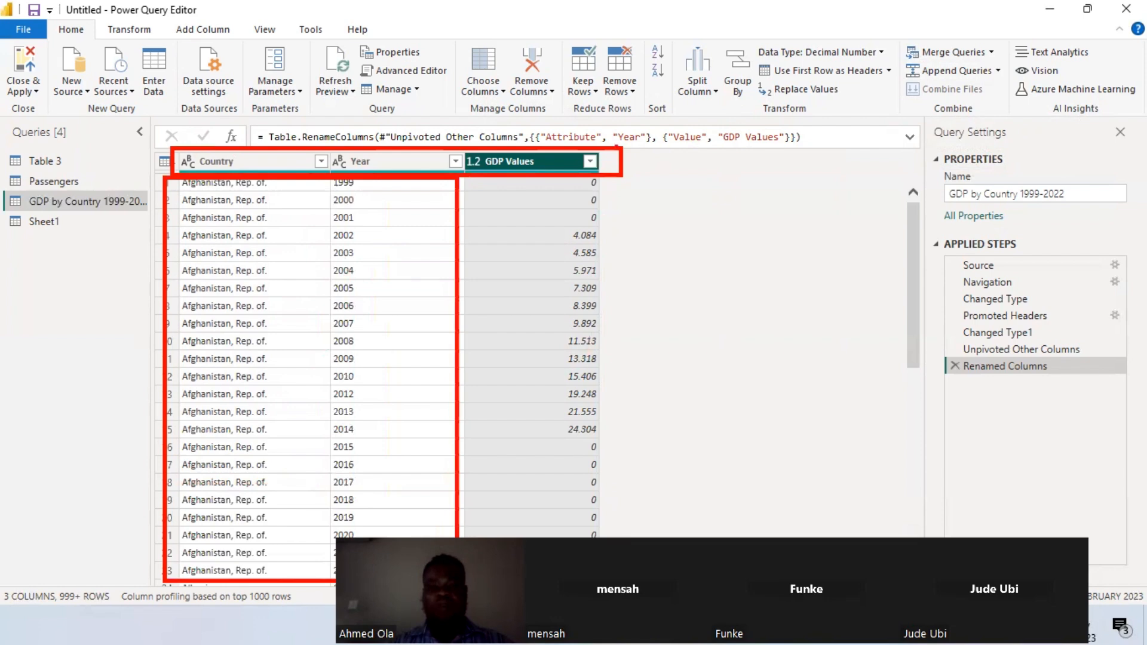
{"action": "mouse_move", "coordinate": [615, 147]}
{"action": "left_mouse_down"}
{"action": "mouse_move", "coordinate": [708, 493]}
{"action": "mouse_move", "coordinate": [743, 574]}
{"action": "left_mouse_up"}
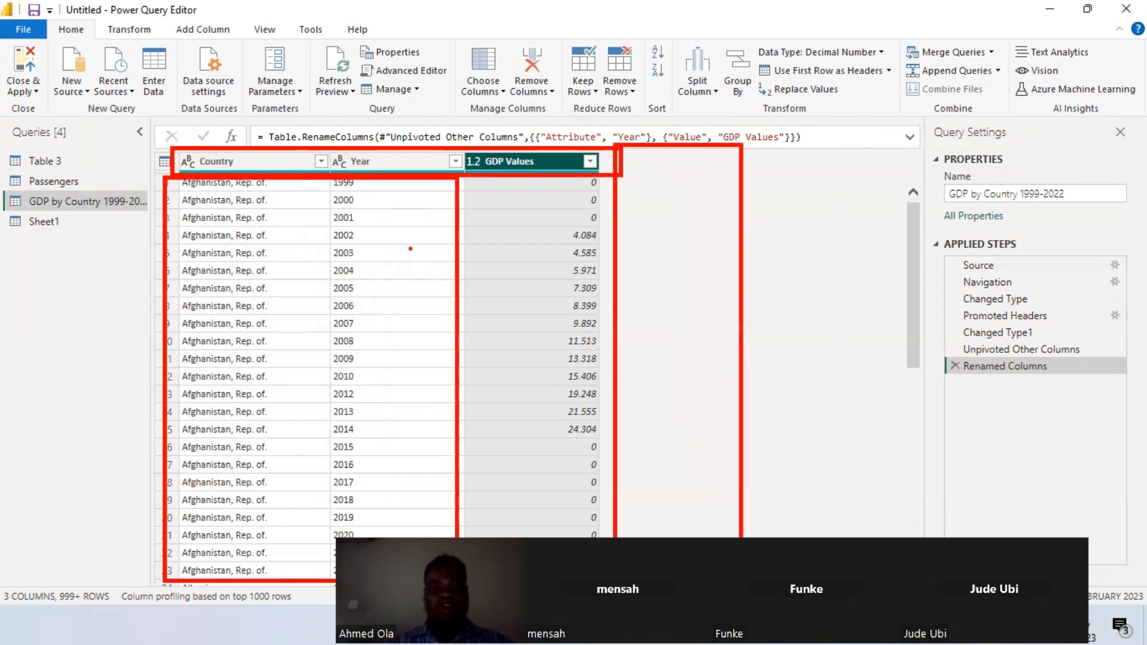
{"action": "left_click_drag", "start_coordinate": [214, 184], "coordinate": [410, 188]}
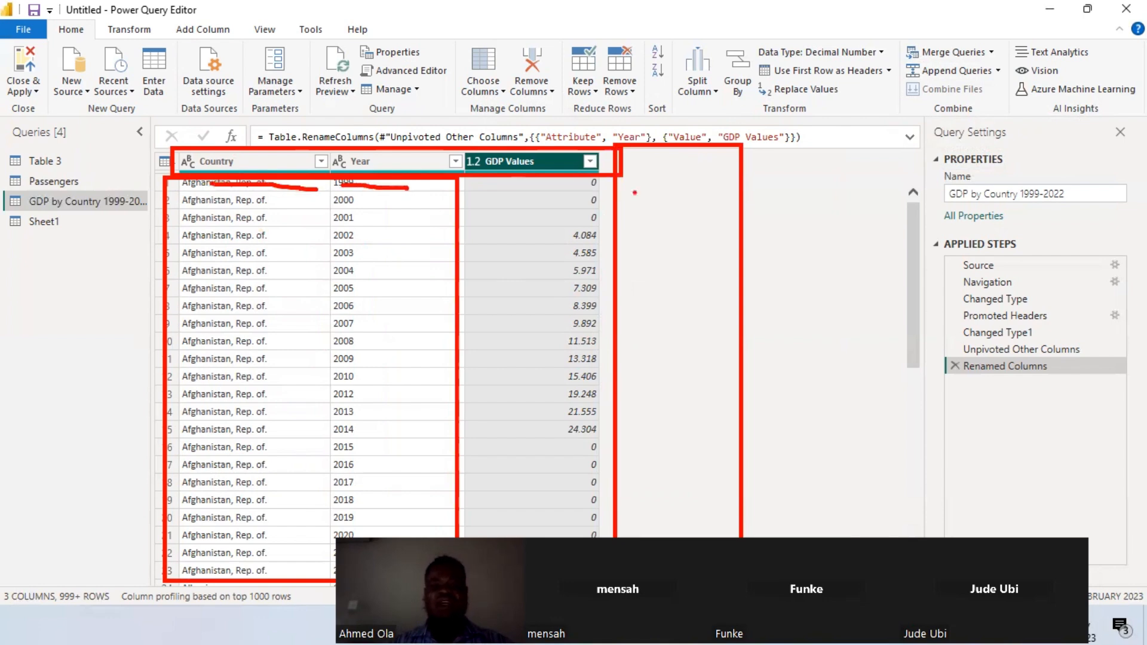
{"action": "left_click_drag", "start_coordinate": [627, 186], "coordinate": [712, 185]}
{"action": "left_click_drag", "start_coordinate": [185, 204], "coordinate": [391, 221]}
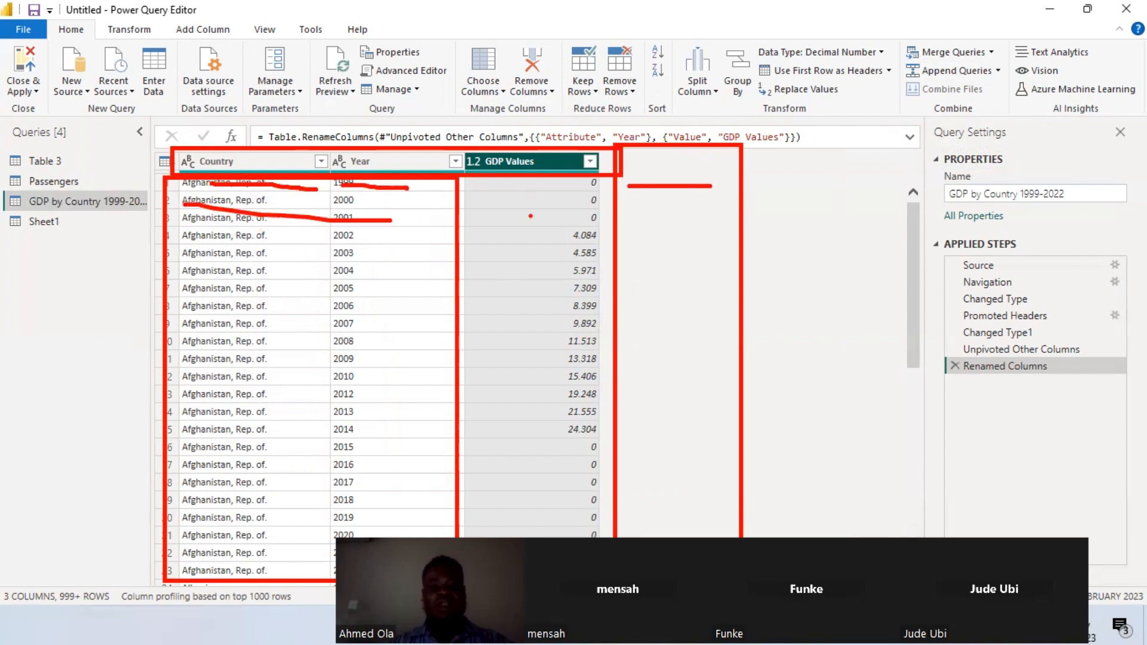
{"action": "left_click_drag", "start_coordinate": [630, 216], "coordinate": [715, 218]}
{"action": "left_click_drag", "start_coordinate": [184, 327], "coordinate": [300, 329]}
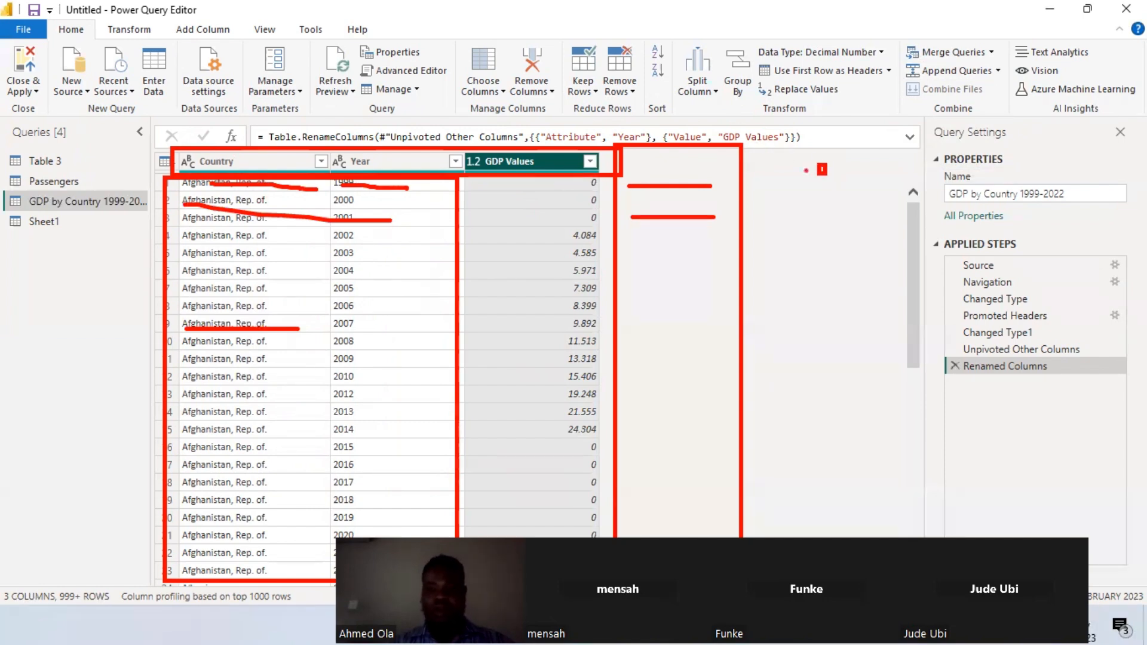
{"action": "mouse_move", "coordinate": [754, 146]}
{"action": "left_mouse_down"}
{"action": "mouse_move", "coordinate": [835, 206]}
{"action": "mouse_move", "coordinate": [890, 538]}
{"action": "left_mouse_up"}
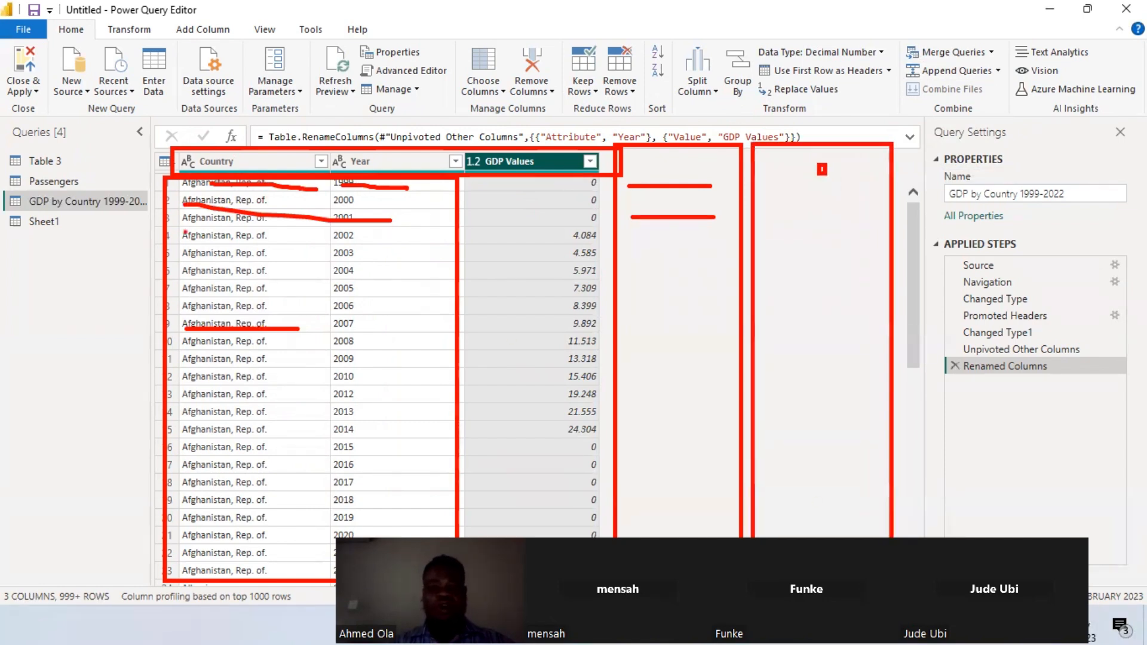
{"action": "left_click_drag", "start_coordinate": [249, 359], "coordinate": [357, 358]}
{"action": "left_click_drag", "start_coordinate": [781, 358], "coordinate": [839, 351]}
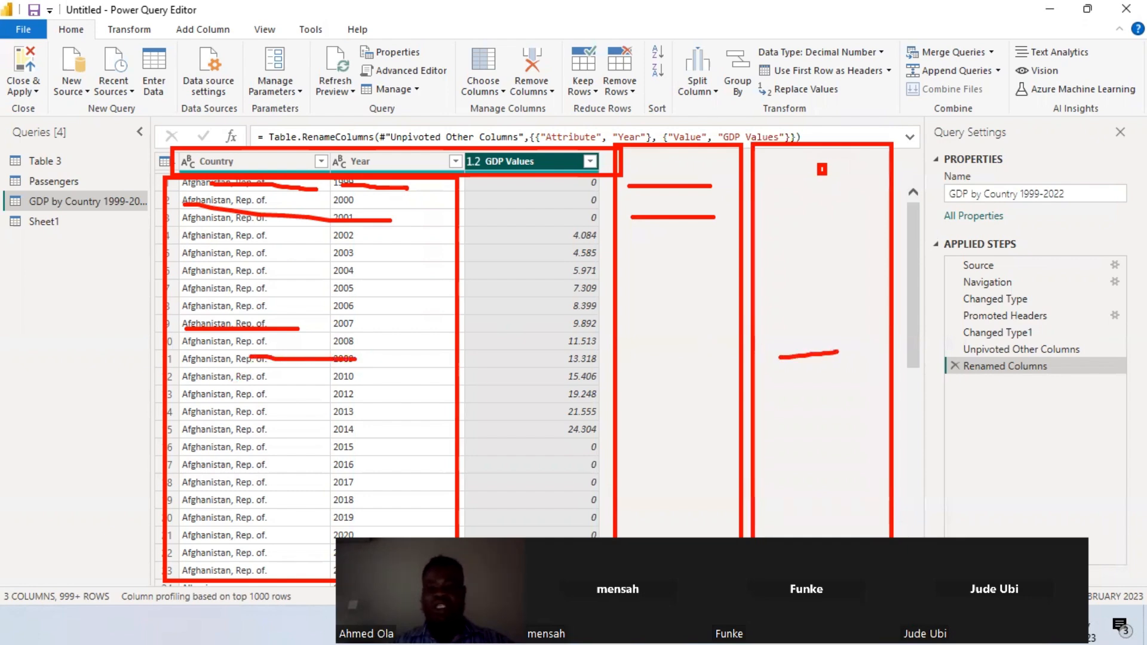
{"action": "left_click_drag", "start_coordinate": [236, 482], "coordinate": [268, 483]}
{"action": "left_click_drag", "start_coordinate": [698, 457], "coordinate": [744, 456]}
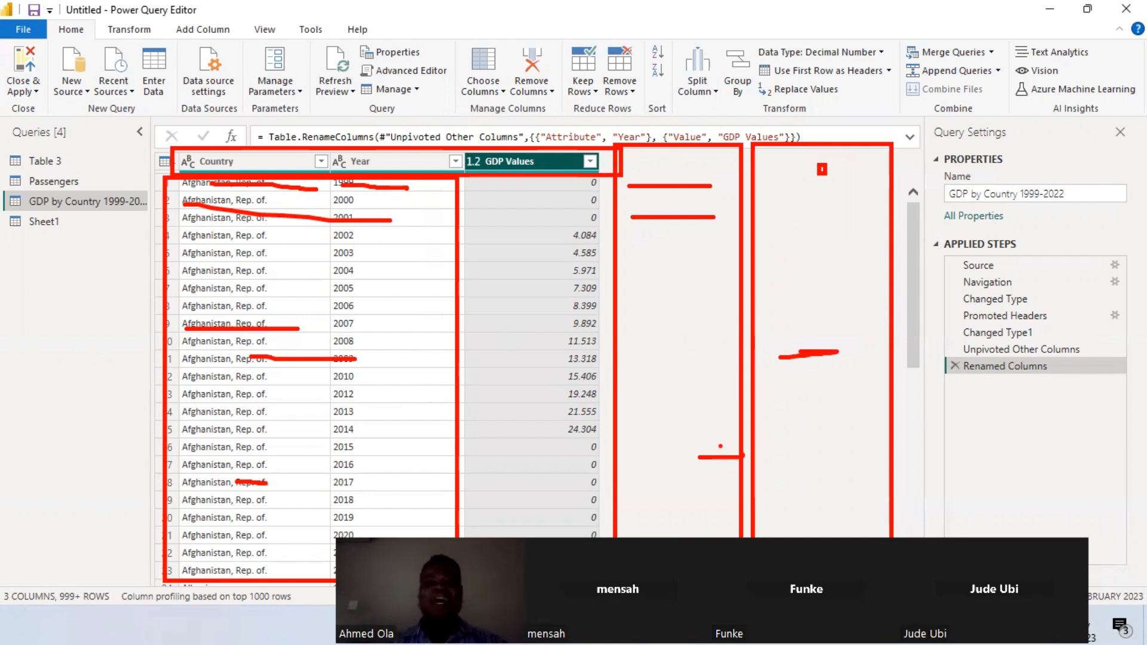
{"action": "key", "text": "Escape"}
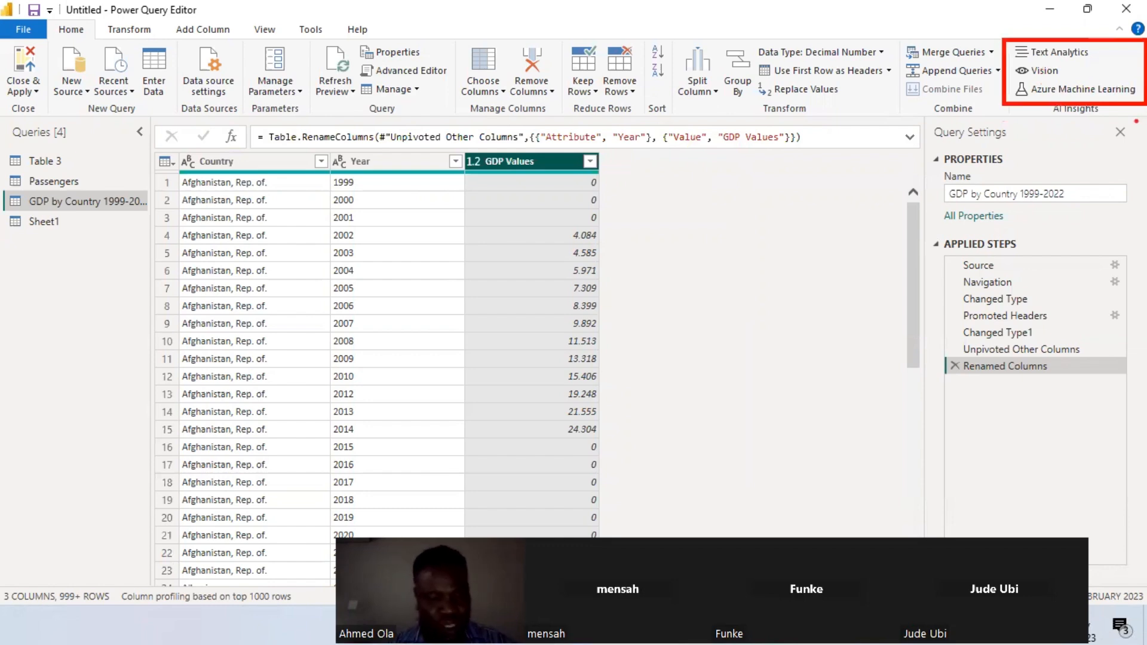
{"action": "key", "text": "Escape"}
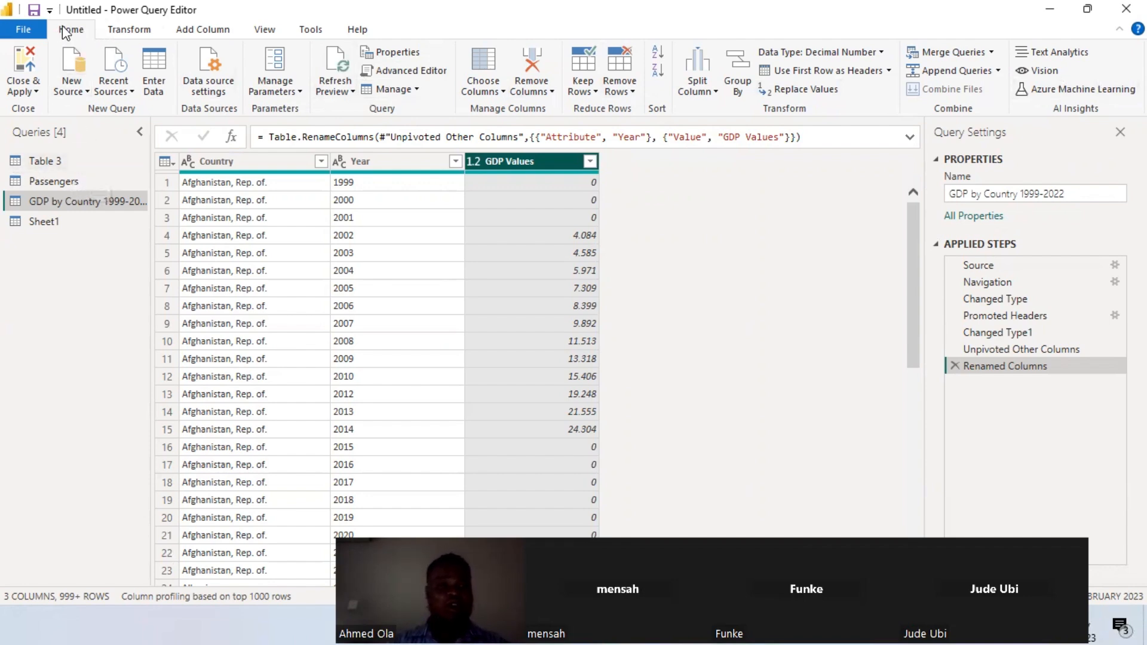
Review the command sets available for transforming data, adding columns, changing the view and running diagnostics
{"action": "left_click", "coordinate": [123, 31]}
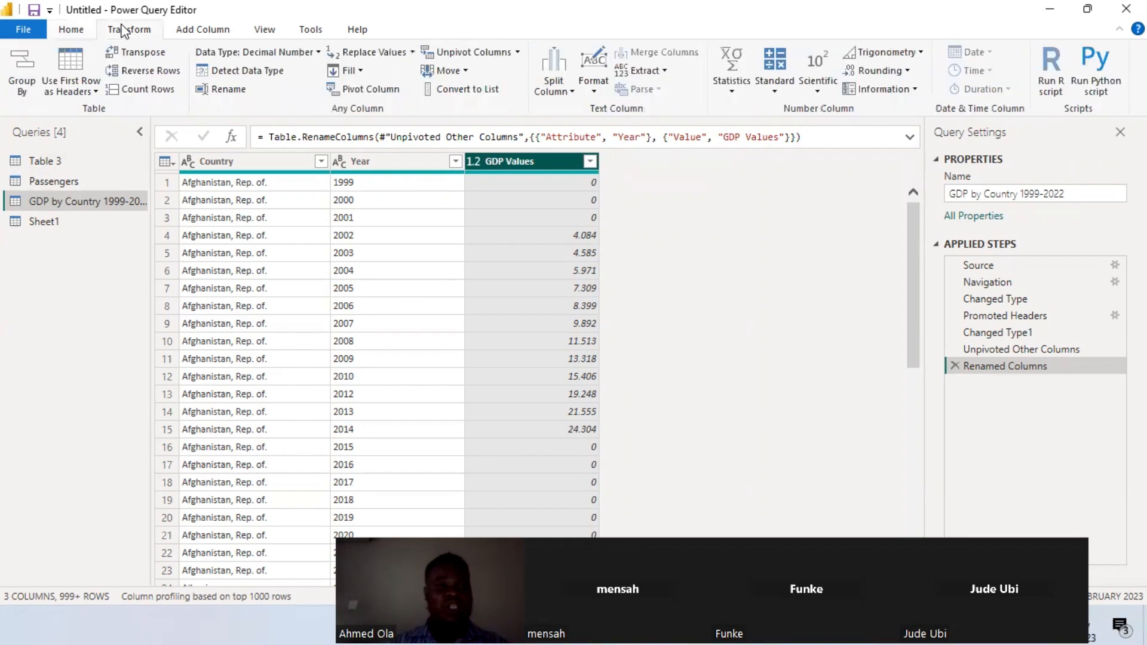
{"action": "left_click", "coordinate": [216, 31]}
{"action": "left_click", "coordinate": [265, 29]}
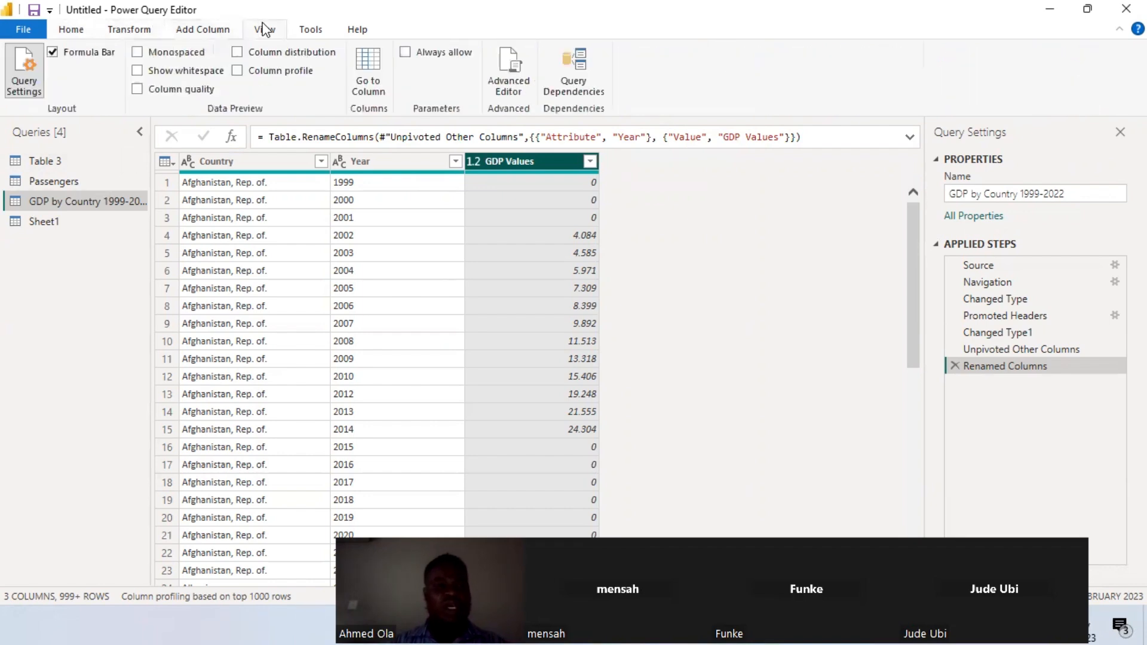
{"action": "left_click", "coordinate": [311, 31]}
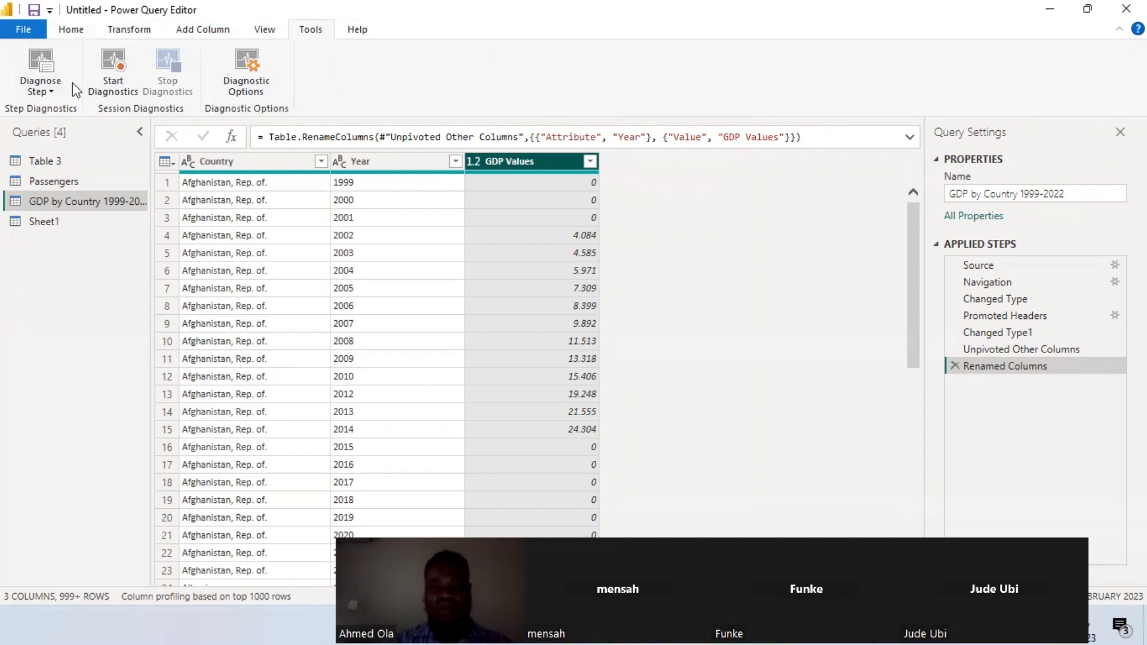
Review the help and community resources, and return to the general query commands
{"action": "left_click", "coordinate": [354, 30]}
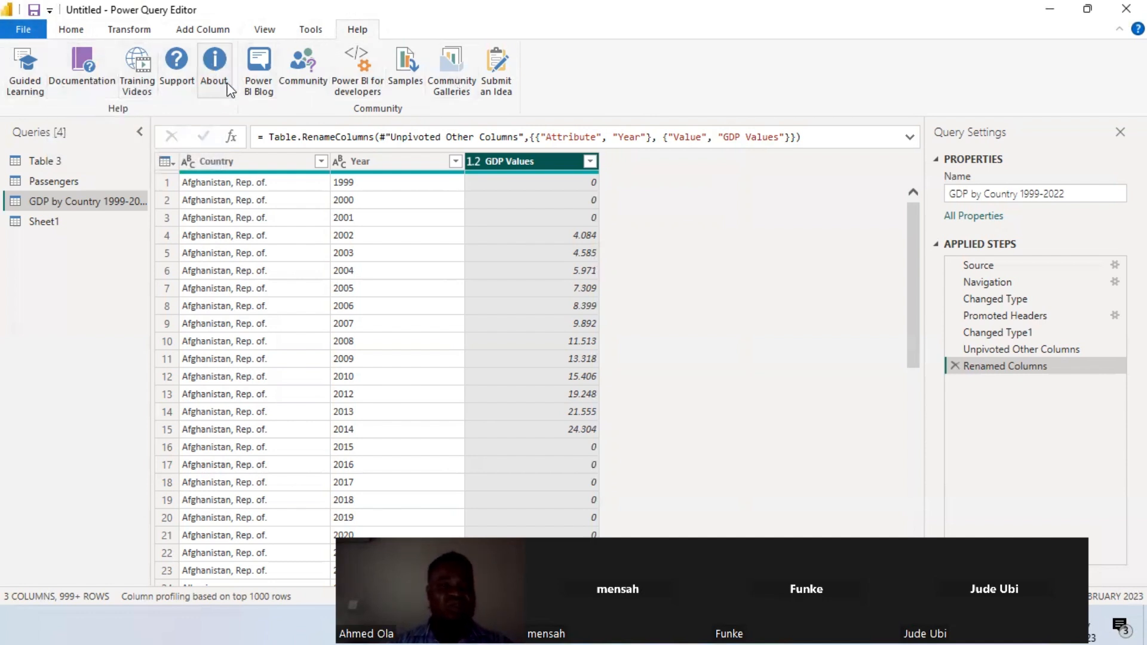
{"action": "left_click", "coordinate": [72, 30]}
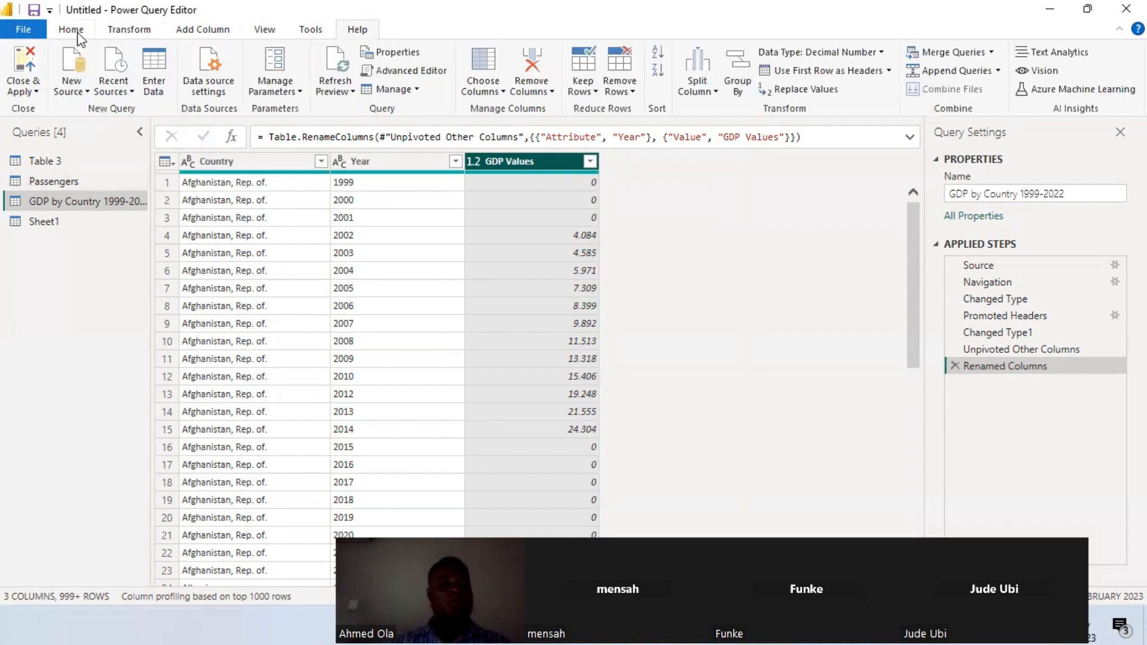
{"action": "left_click", "coordinate": [129, 29]}
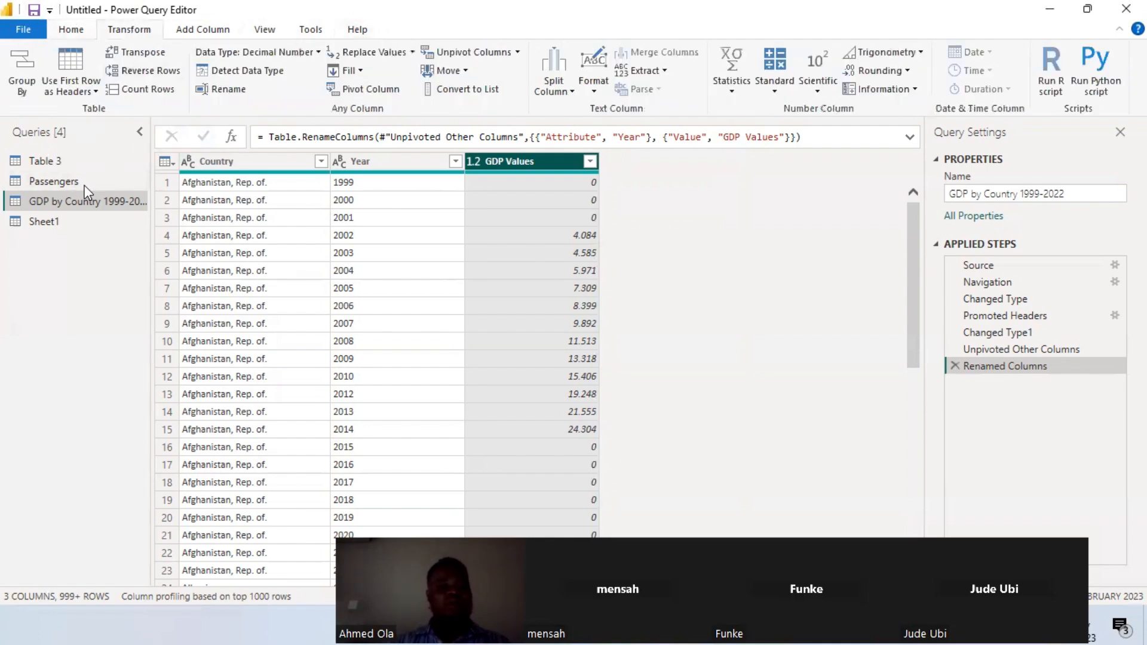
{"action": "left_click", "coordinate": [71, 30]}
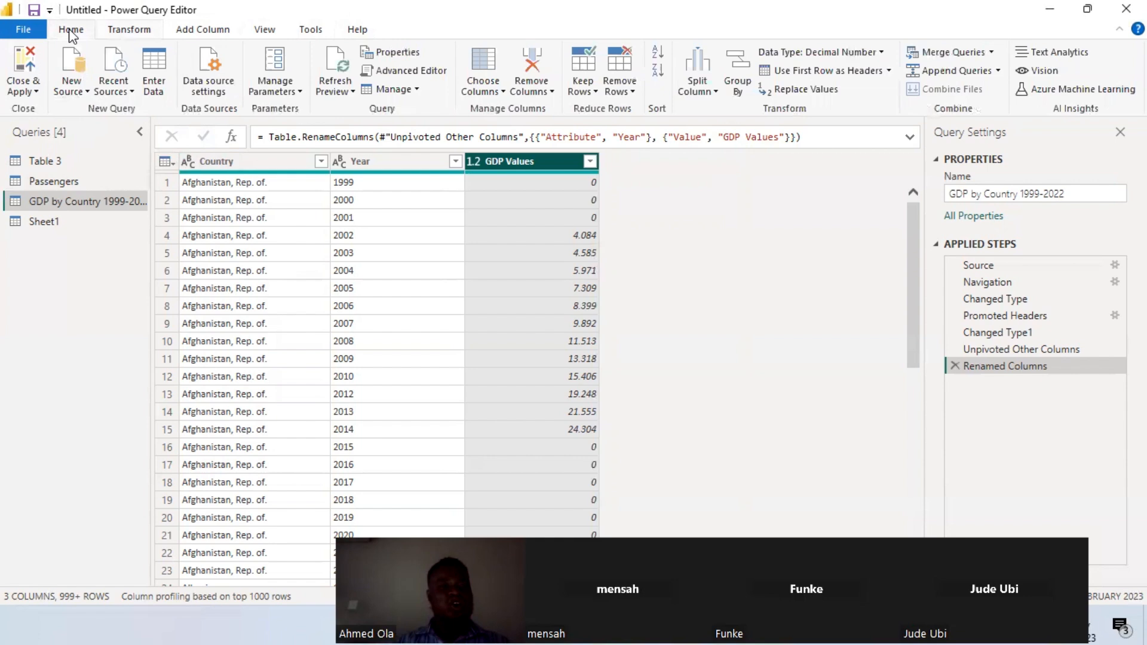
Close the query editor with the changes applied, and switch to the Power BI Desktop report
{"action": "left_click", "coordinate": [35, 93]}
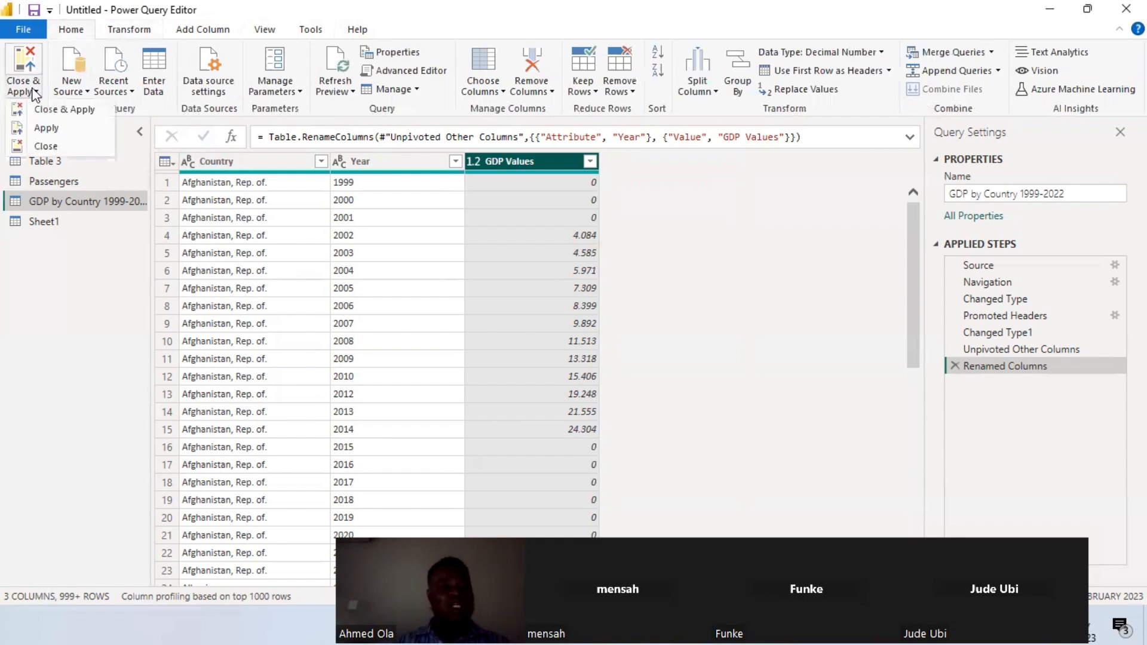
{"action": "left_click", "coordinate": [62, 108]}
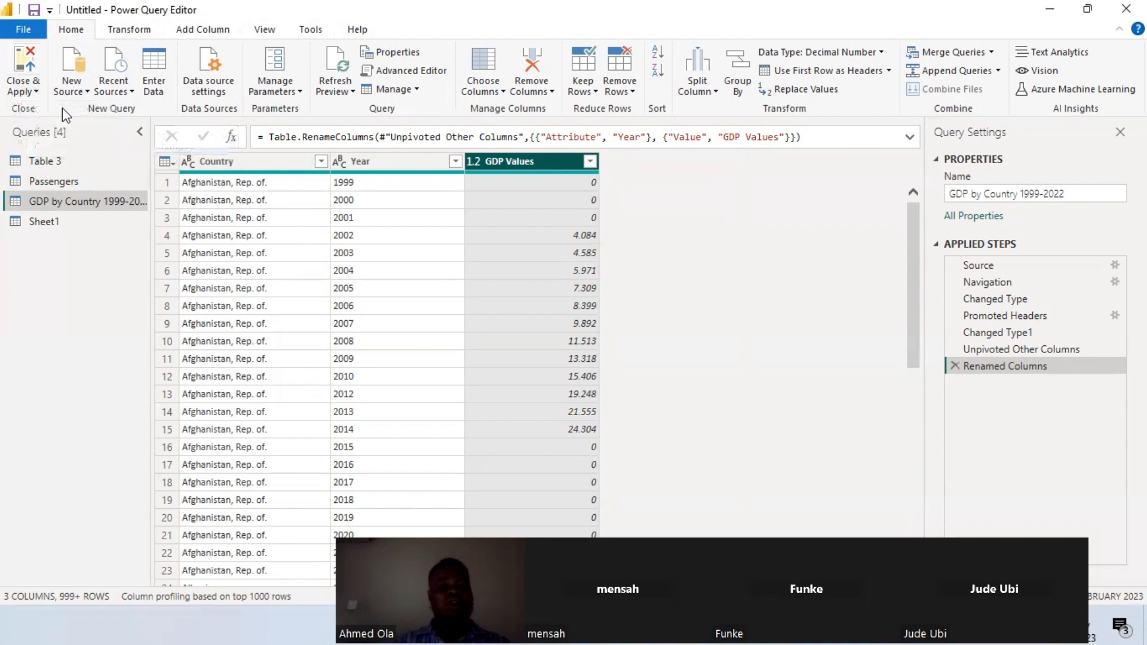
{"action": "key", "text": "alt+Tab"}
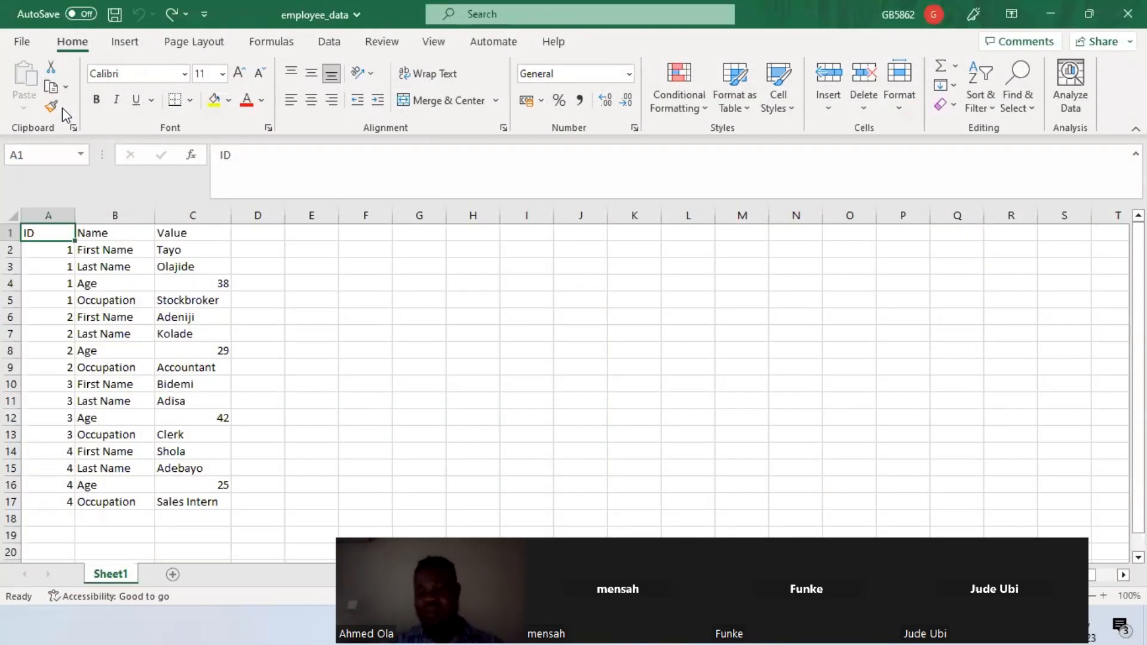
{"action": "key", "text": "alt+Tab"}
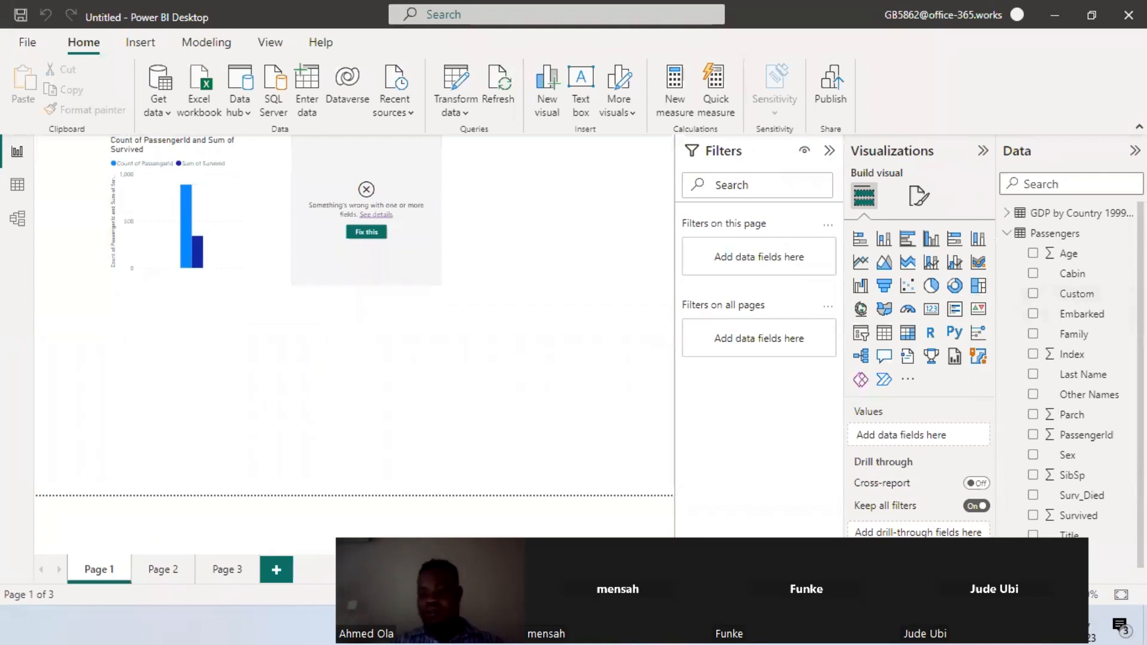
Remove the broken visual that uses Sum of Pclass from Page 1
{"action": "scroll", "coordinate": [1049, 267], "scroll_direction": "down", "scroll_amount": 1}
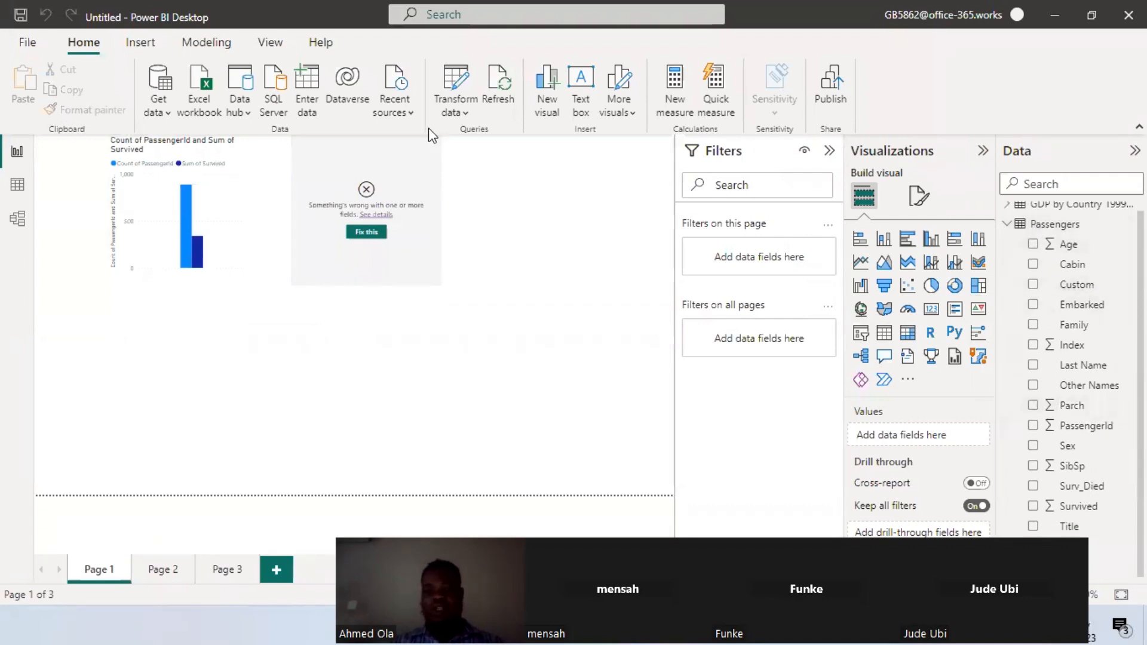
{"action": "left_click", "coordinate": [435, 278]}
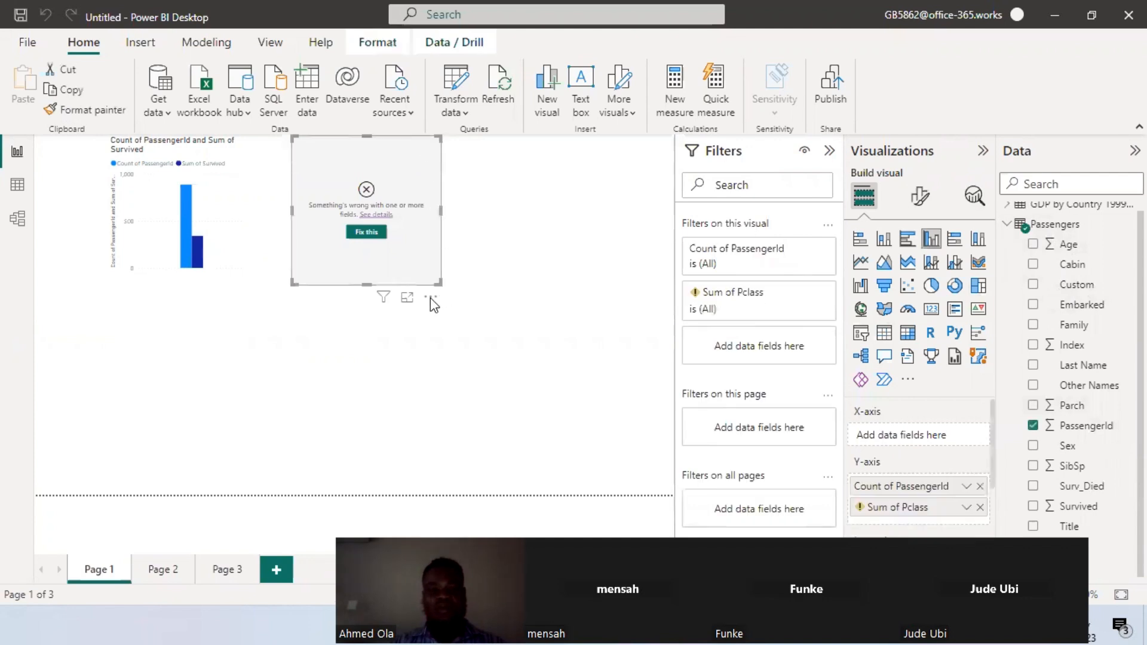
{"action": "left_click", "coordinate": [431, 297]}
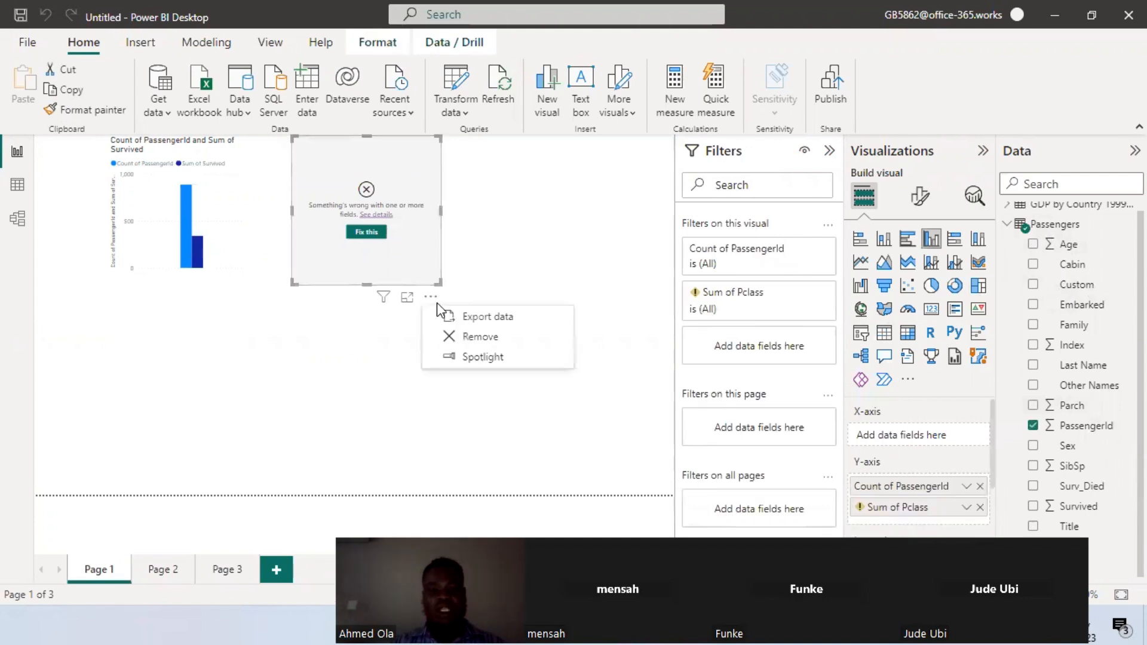
{"action": "left_click", "coordinate": [470, 337]}
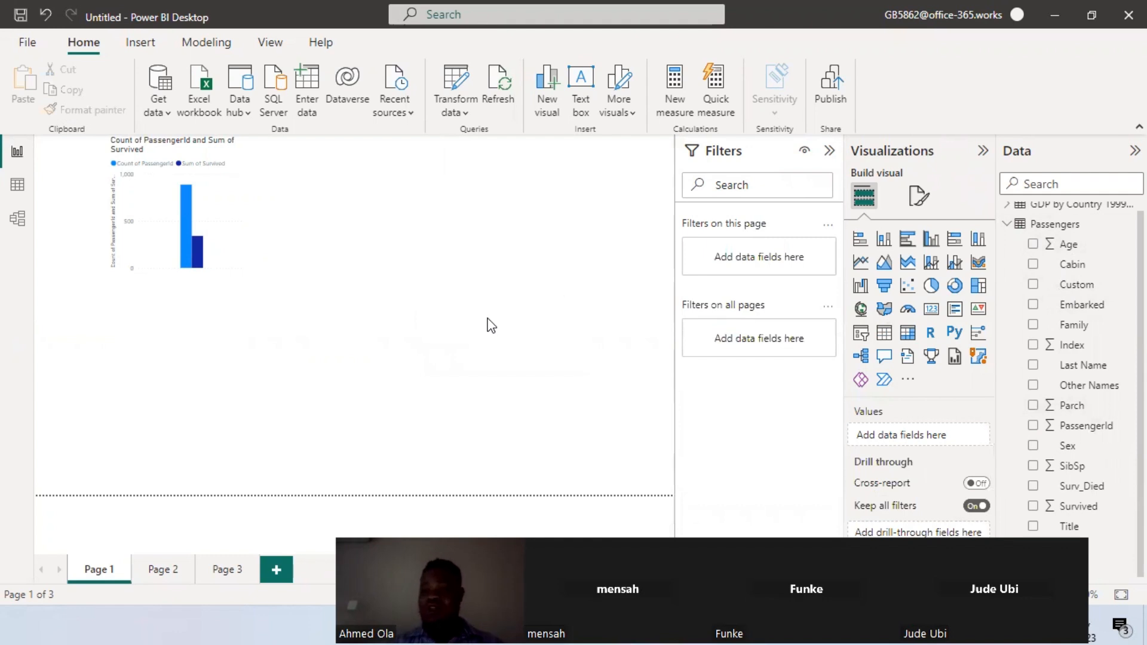
Create a column chart of PassengerId and Survived from the Passengers table, and place it beside the existing chart
{"action": "left_click", "coordinate": [1033, 426]}
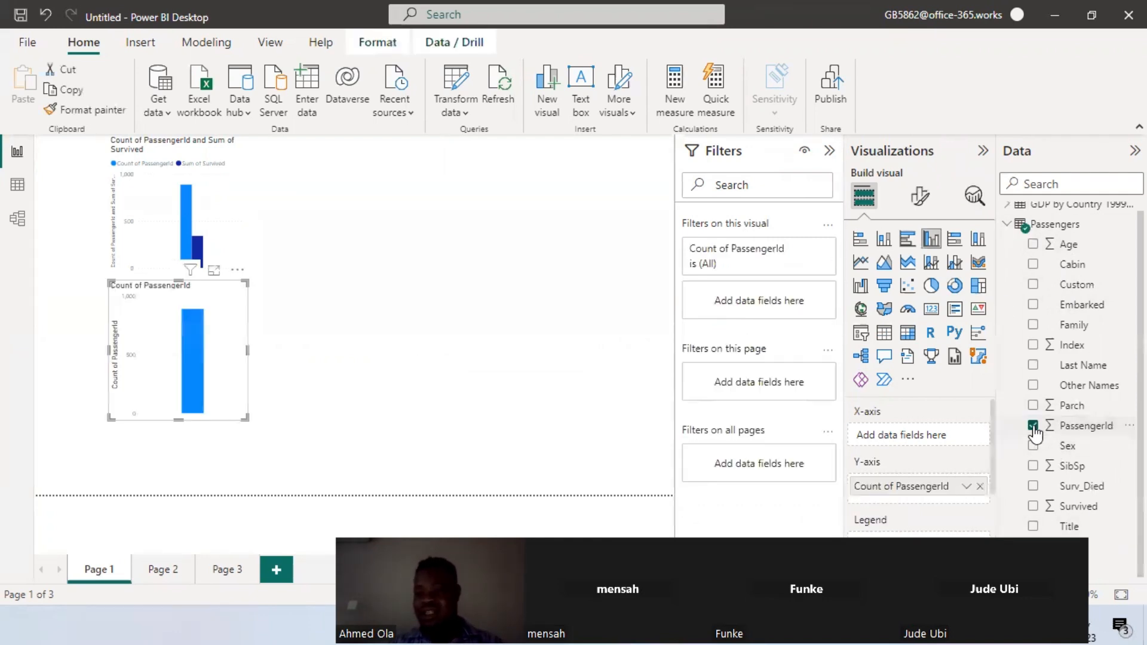
{"action": "left_click", "coordinate": [1034, 508]}
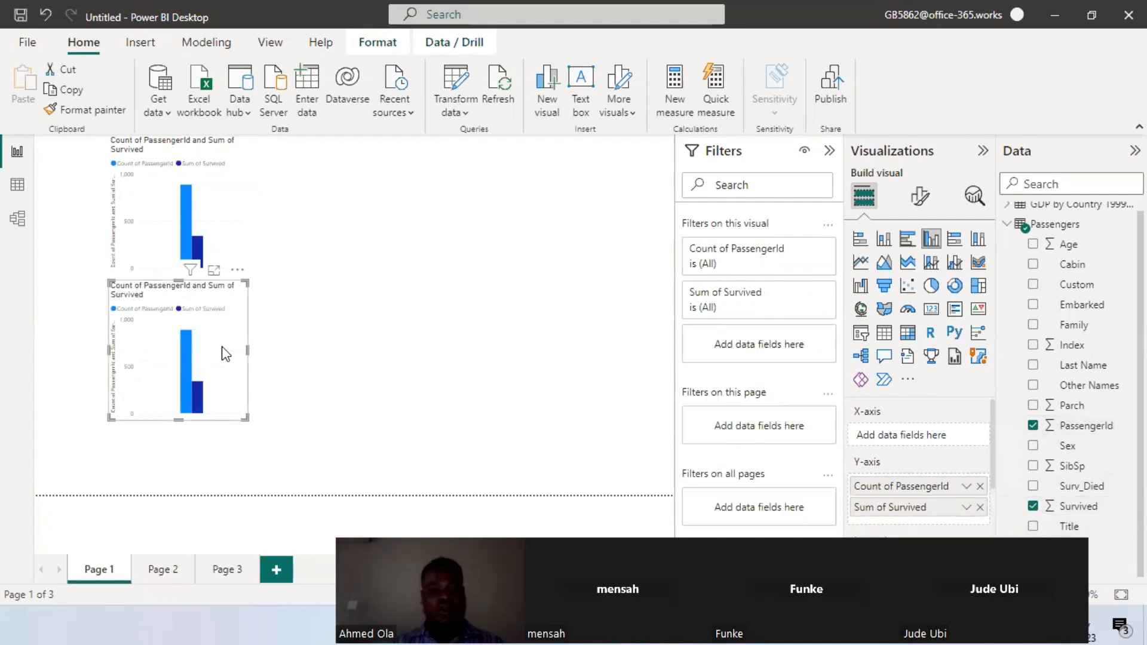
{"action": "left_click_drag", "start_coordinate": [224, 354], "coordinate": [406, 299]}
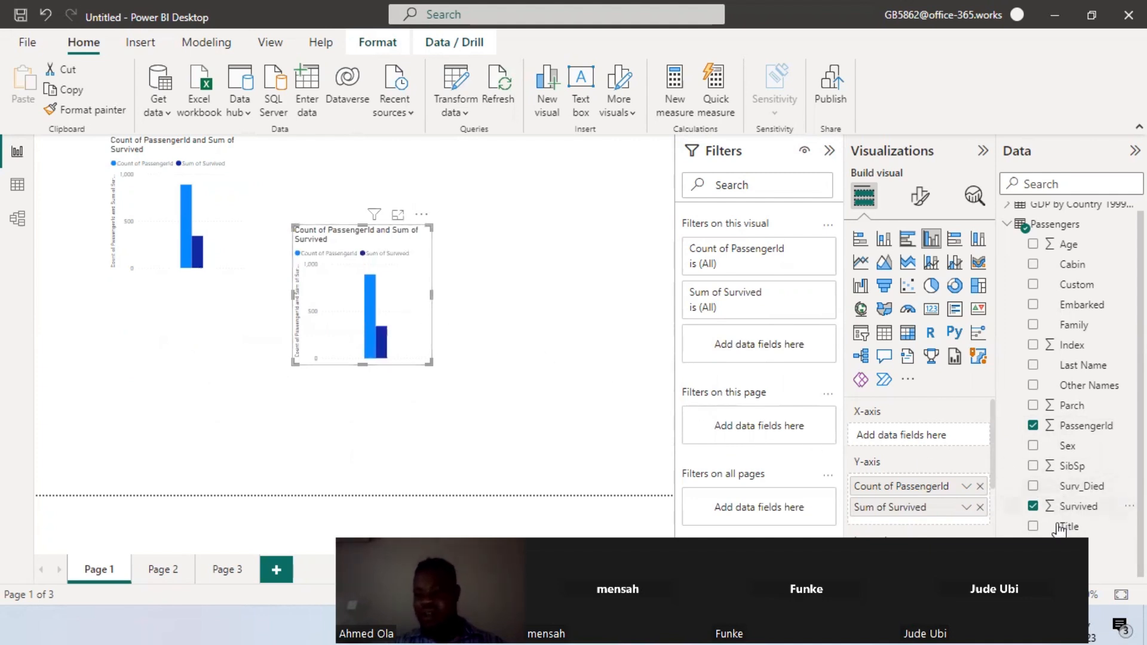
Replace Survived with Surv_Died in the new chart and shift the chart slightly
{"action": "left_click", "coordinate": [1033, 507]}
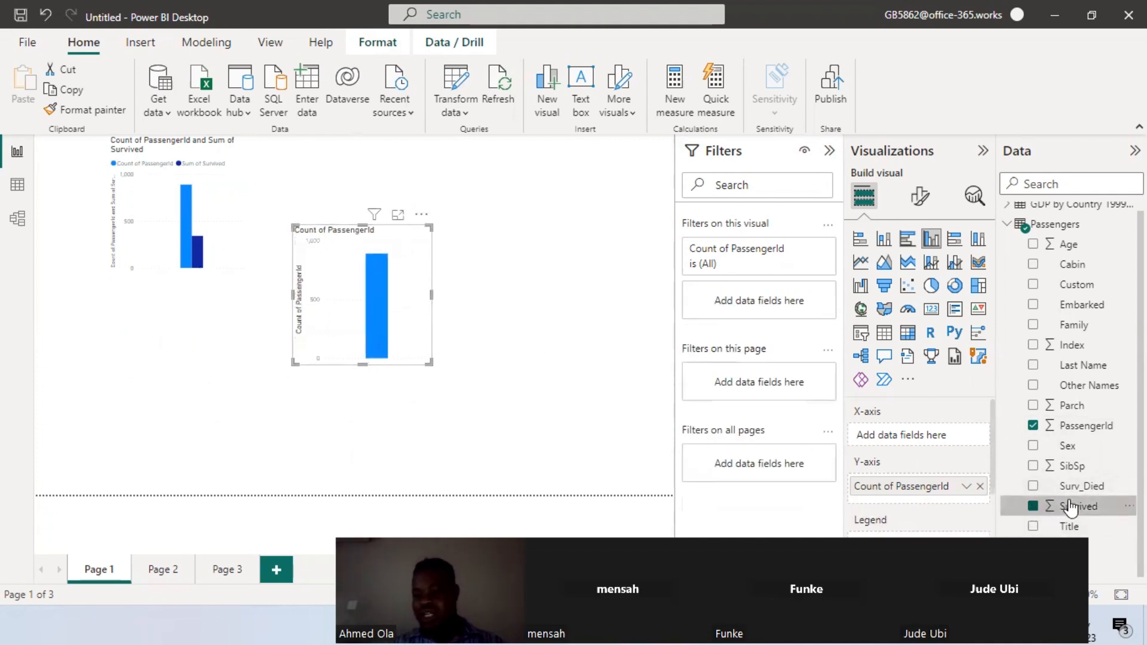
{"action": "left_click_drag", "start_coordinate": [400, 280], "coordinate": [408, 279]}
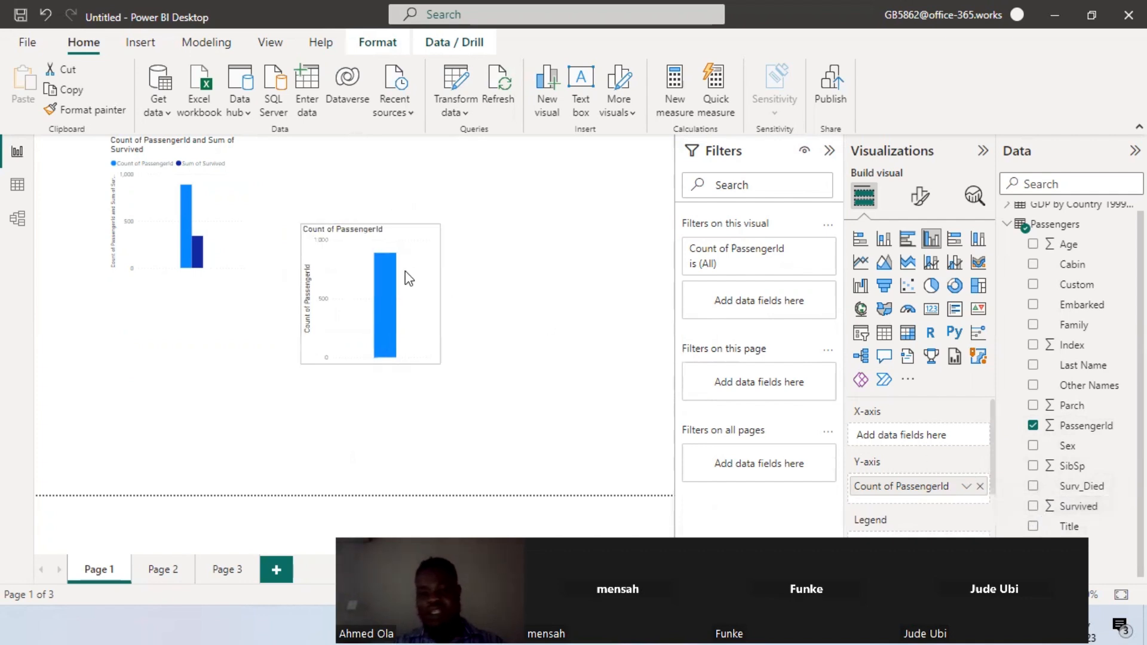
{"action": "left_click", "coordinate": [1033, 486]}
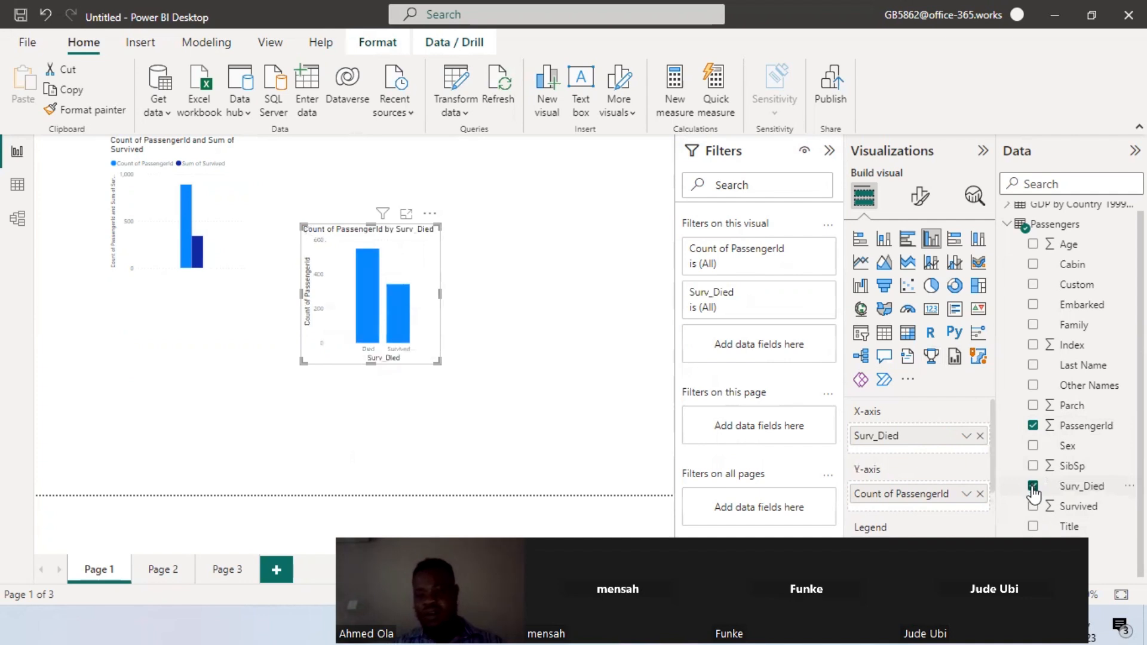
Examine the passenger counts of the Died and Survived columns in focus mode, and return to the report
{"action": "left_click", "coordinate": [407, 215]}
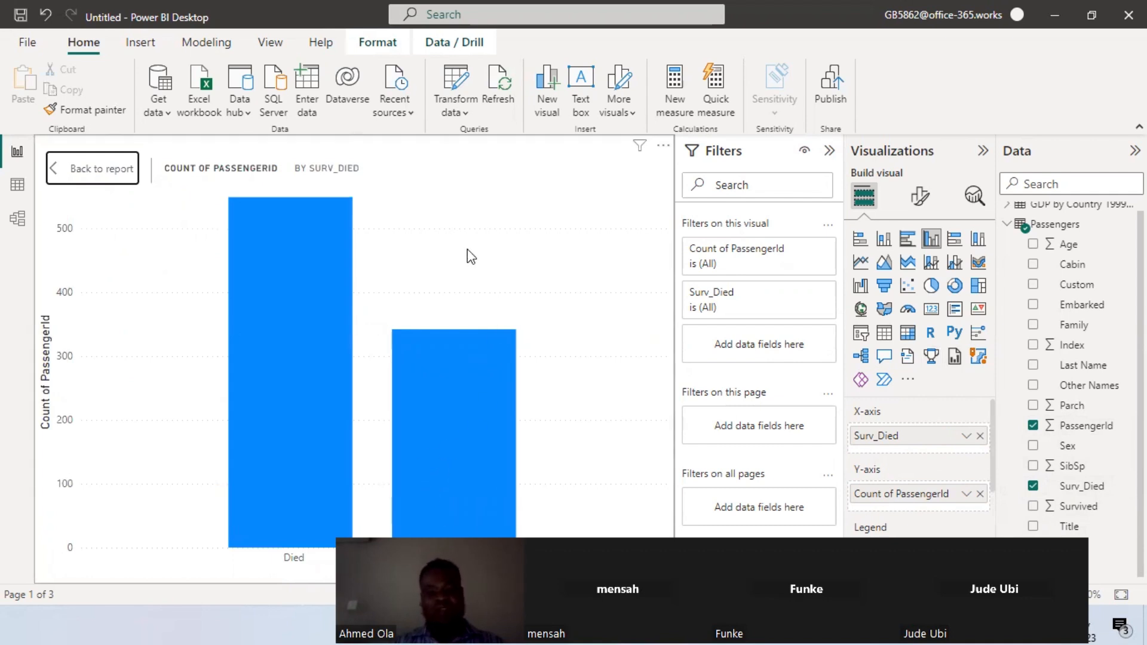
{"action": "mouse_move", "coordinate": [460, 360]}
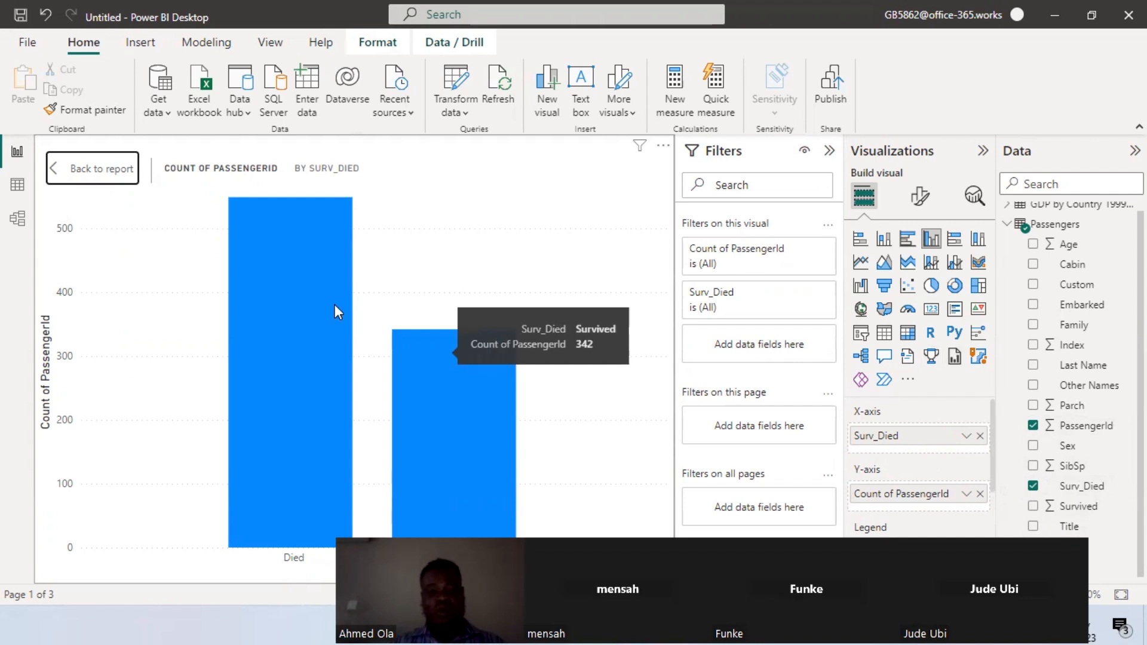
{"action": "mouse_move", "coordinate": [262, 277]}
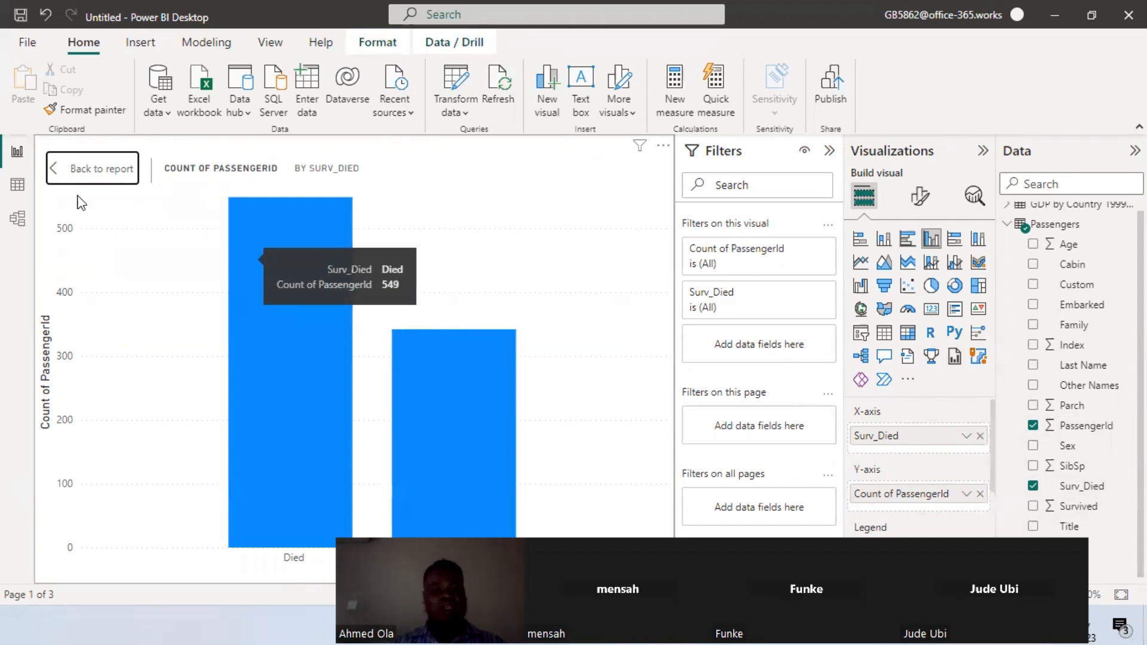
{"action": "left_click", "coordinate": [90, 169]}
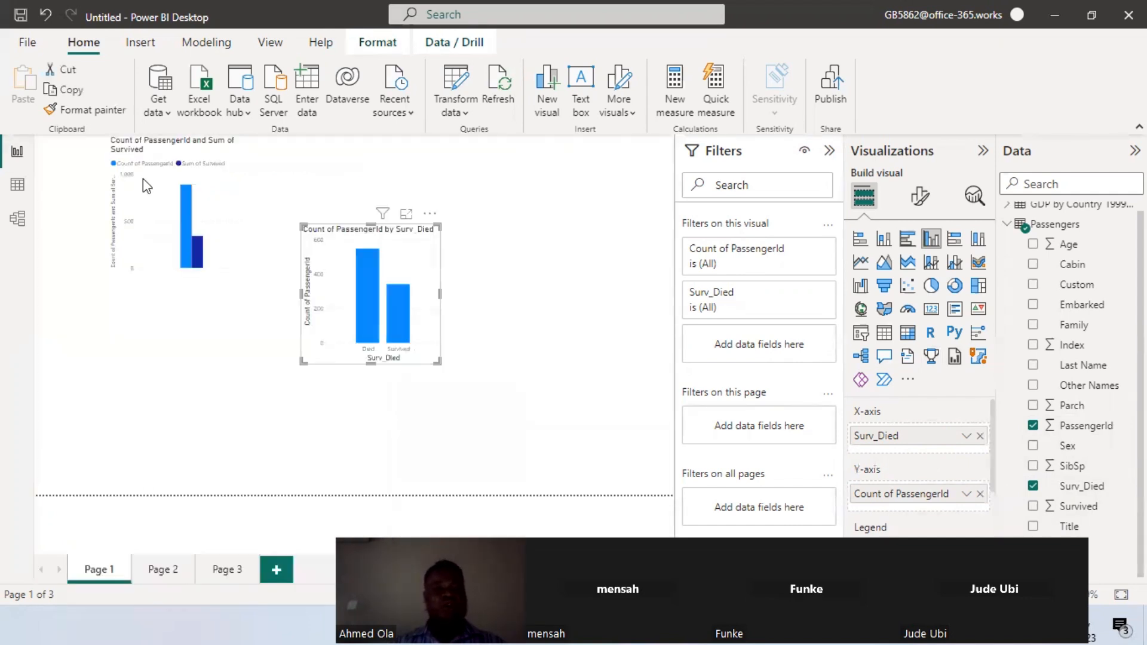
Remove the chart showing Count of PassengerId and Sum of Survived
{"action": "left_click", "coordinate": [223, 186]}
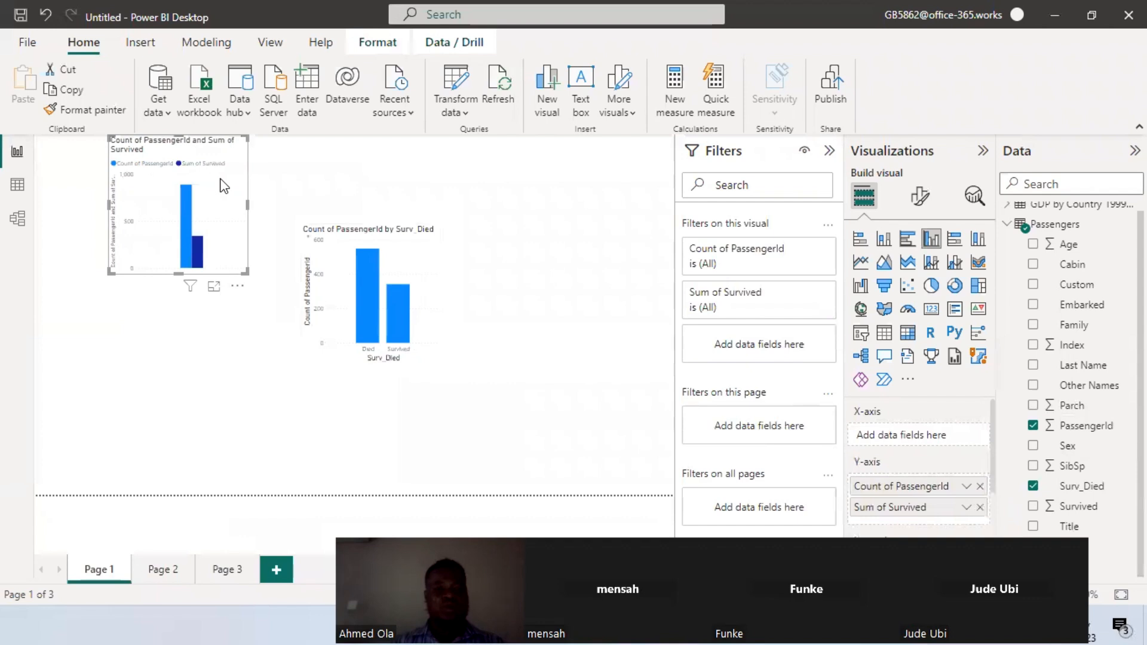
{"action": "left_click", "coordinate": [237, 286]}
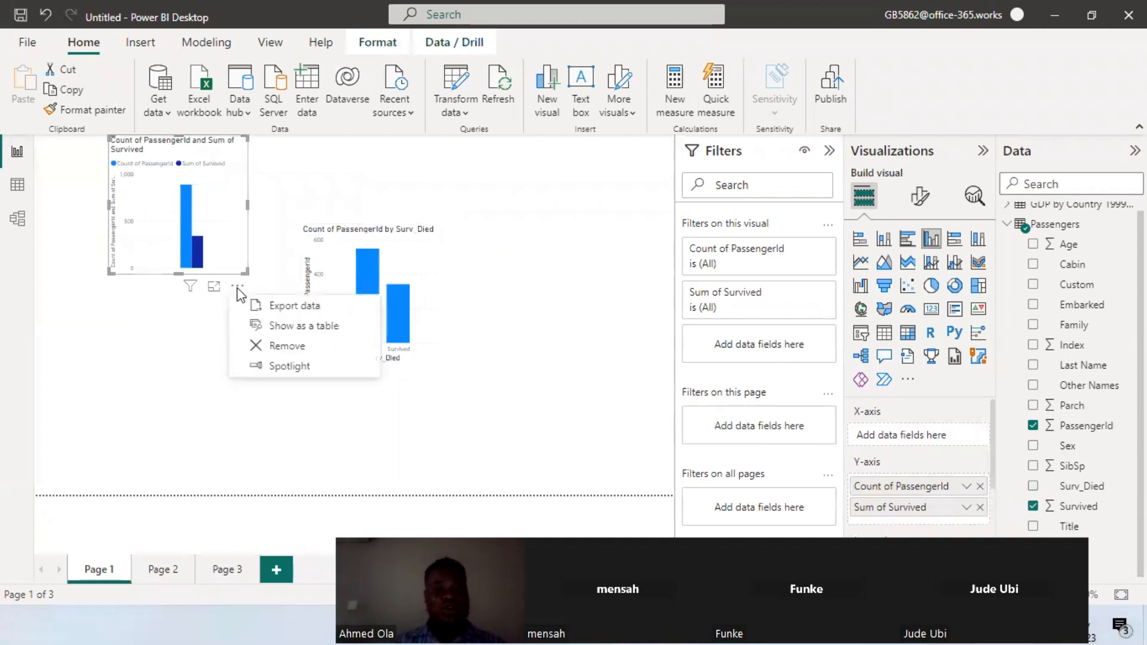
{"action": "left_click", "coordinate": [286, 345]}
Move the Count of PassengerId by Surv_Died chart into the upper-left area of the report page
{"action": "left_click_drag", "start_coordinate": [384, 258], "coordinate": [178, 187]}
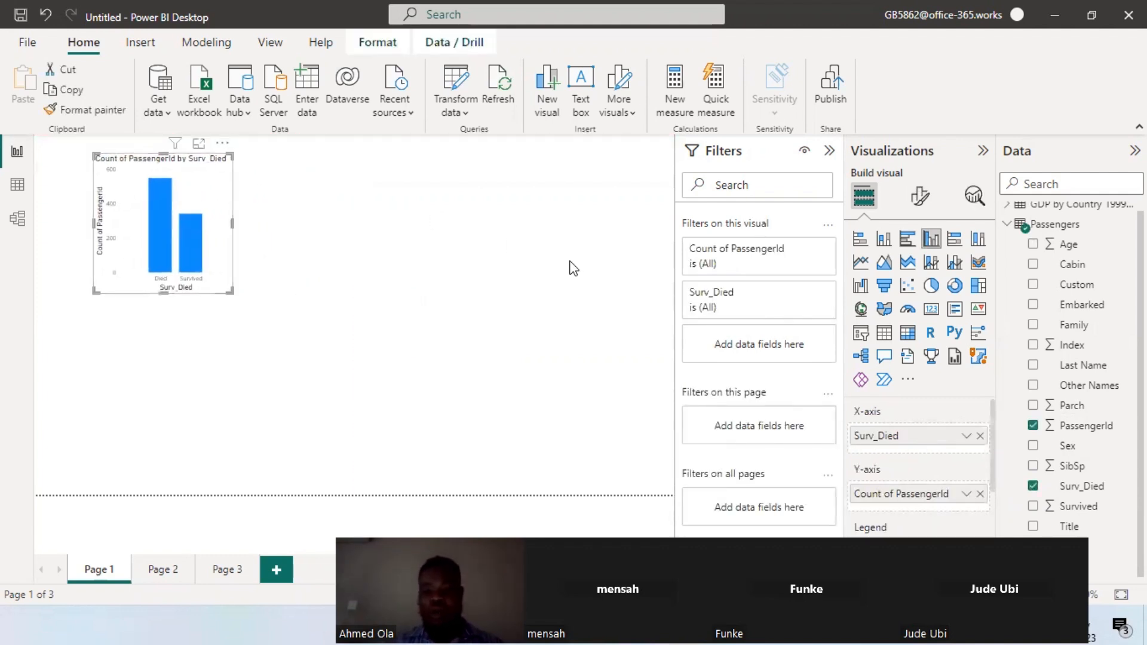
{"action": "left_click_drag", "start_coordinate": [206, 194], "coordinate": [178, 191]}
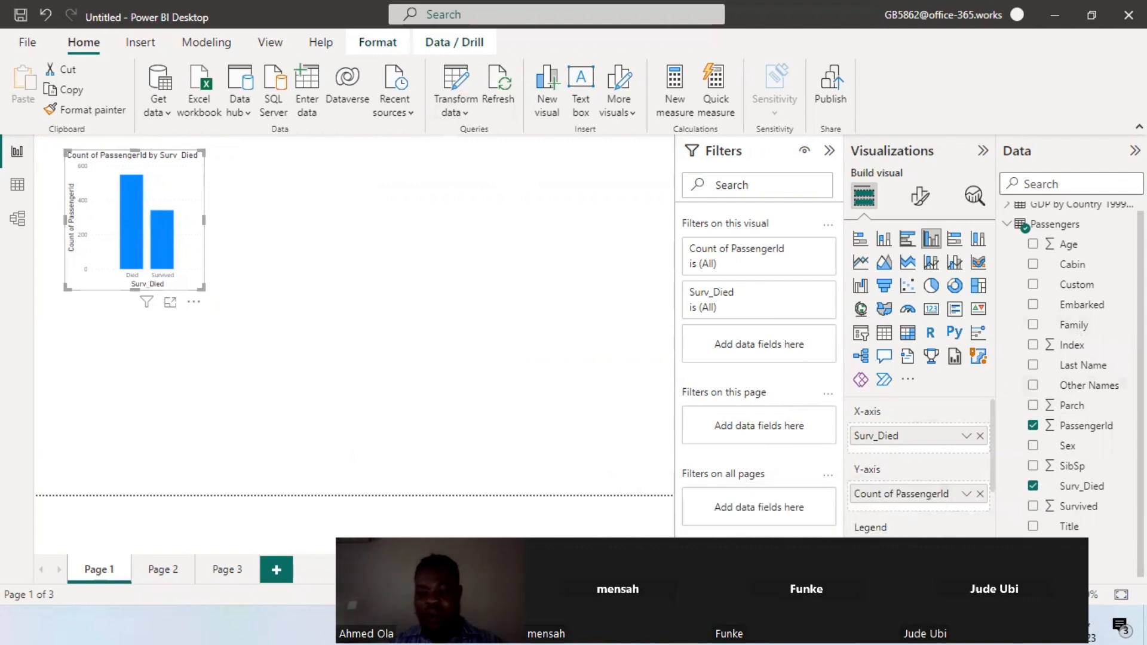
{"action": "mouse_move", "coordinate": [777, 625]}
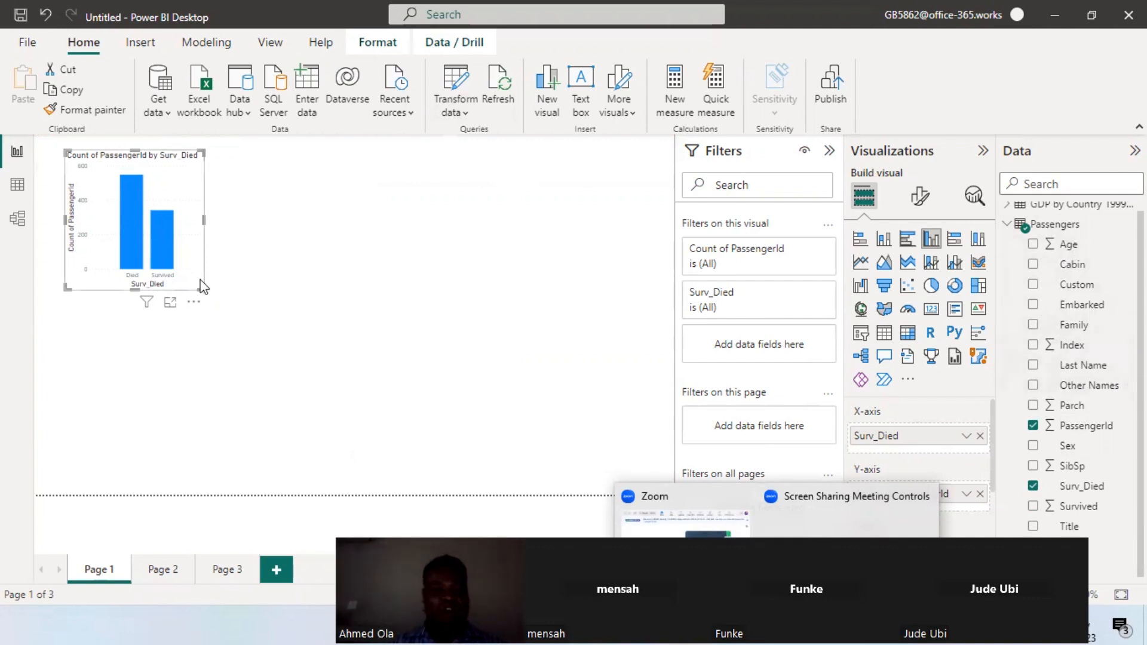
{"action": "left_click_drag", "start_coordinate": [200, 287], "coordinate": [221, 285]}
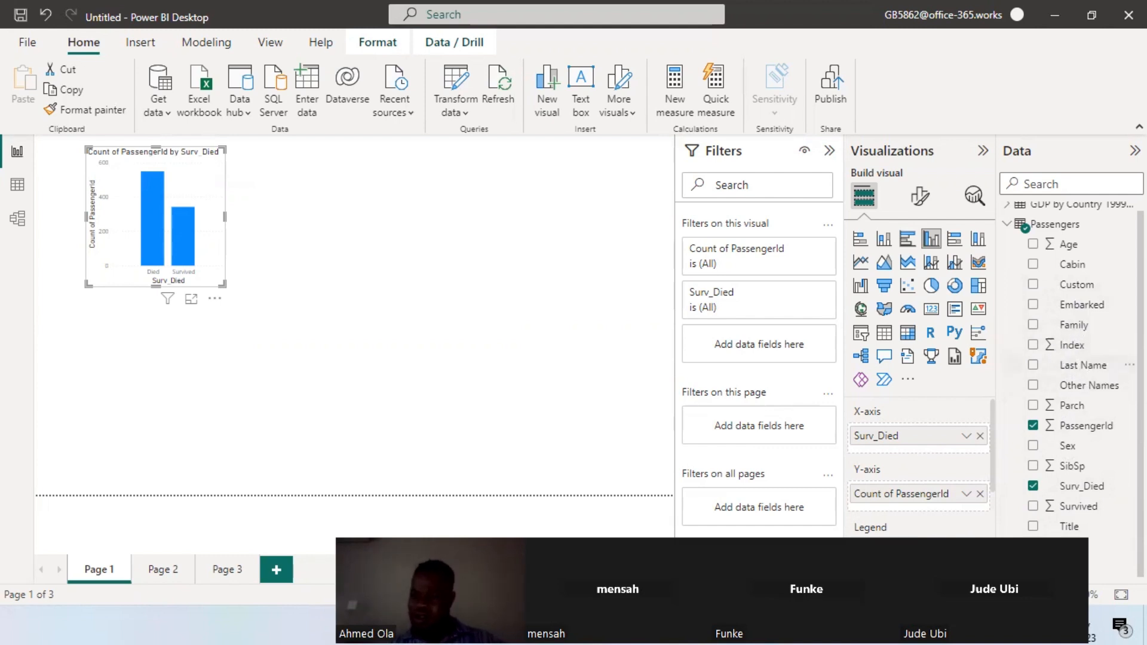
Break the chart down by Sex and enlarge it to span most of the page's visible width
{"action": "left_click", "coordinate": [1035, 447]}
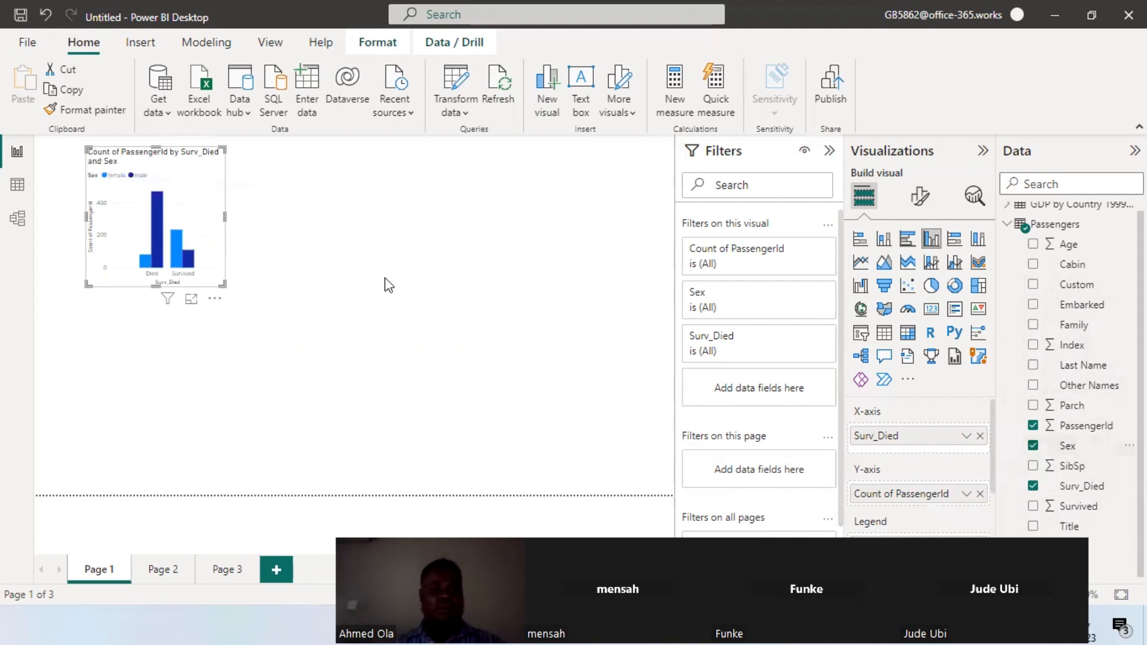
{"action": "left_click_drag", "start_coordinate": [222, 284], "coordinate": [472, 305]}
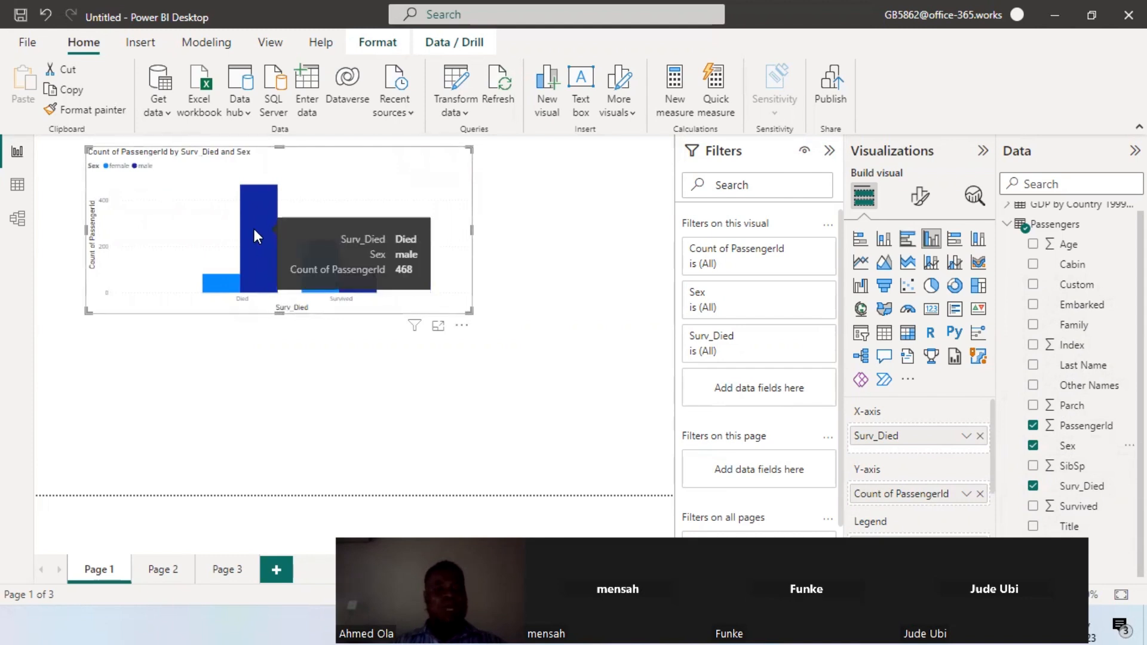
Examine the chart in focus mode, marking the Sex legend and its matching bars with temporary annotations, and return to the report
{"action": "left_click", "coordinate": [439, 327]}
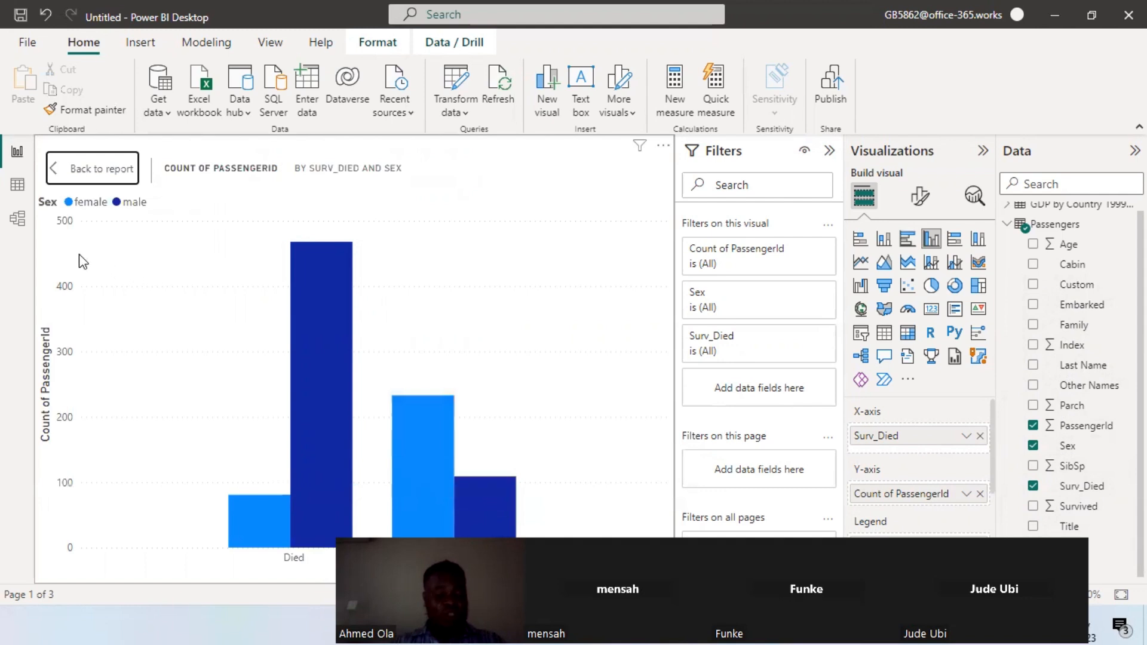
{"action": "key", "text": "ctrl+2"}
{"action": "mouse_move", "coordinate": [29, 187]}
{"action": "left_mouse_down"}
{"action": "mouse_move", "coordinate": [77, 217]}
{"action": "mouse_move", "coordinate": [157, 217]}
{"action": "left_mouse_up"}
{"action": "left_click_drag", "start_coordinate": [72, 209], "coordinate": [238, 519]}
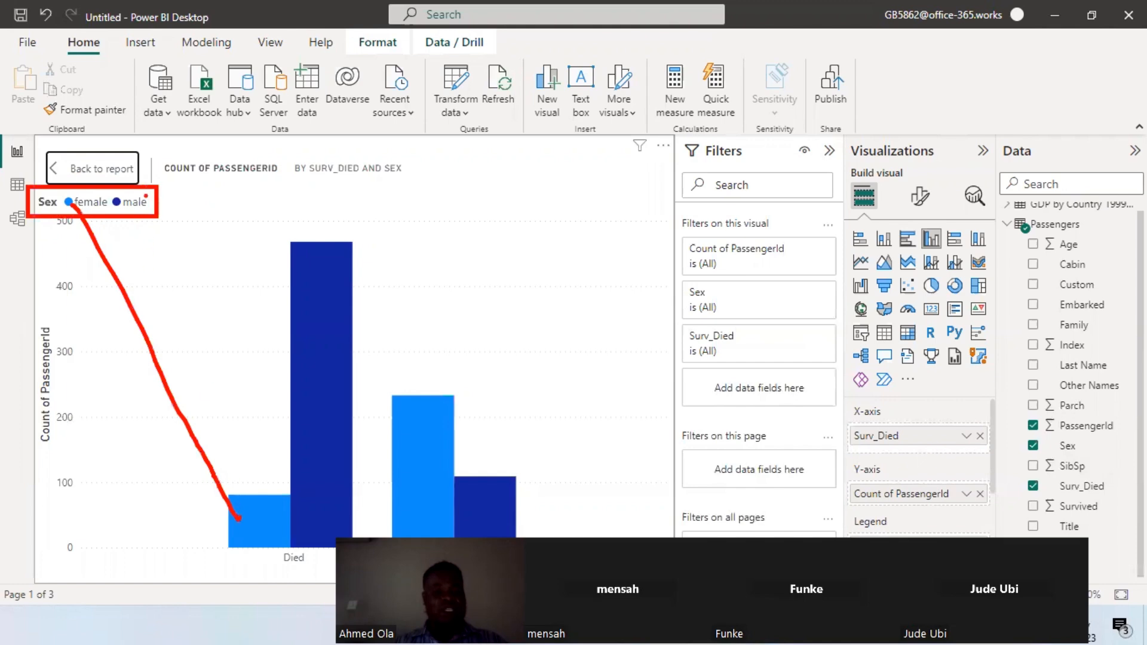
{"action": "left_click_drag", "start_coordinate": [146, 195], "coordinate": [302, 292]}
{"action": "mouse_move", "coordinate": [465, 387]}
{"action": "left_mouse_down"}
{"action": "mouse_move", "coordinate": [370, 412]}
{"action": "mouse_move", "coordinate": [478, 574]}
{"action": "mouse_move", "coordinate": [568, 484]}
{"action": "mouse_move", "coordinate": [485, 375]}
{"action": "left_mouse_up"}
{"action": "mouse_move", "coordinate": [423, 405]}
{"action": "left_mouse_down"}
{"action": "mouse_move", "coordinate": [430, 215]}
{"action": "mouse_move", "coordinate": [138, 219]}
{"action": "mouse_move", "coordinate": [448, 275]}
{"action": "mouse_move", "coordinate": [475, 442]}
{"action": "left_mouse_up"}
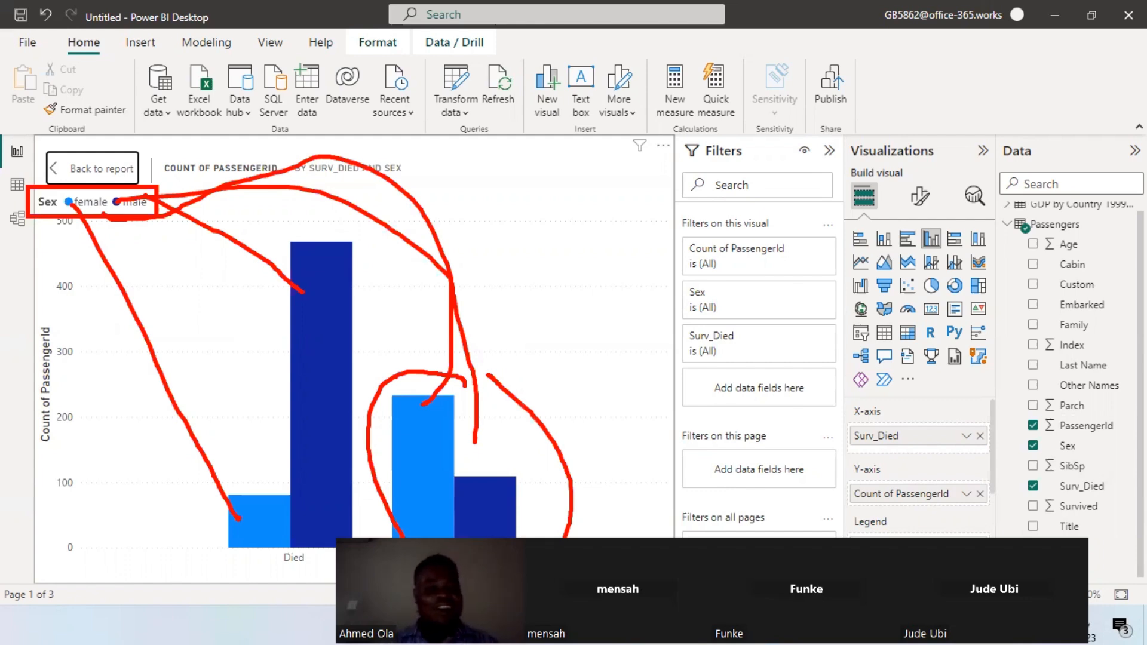
{"action": "key", "text": "Escape"}
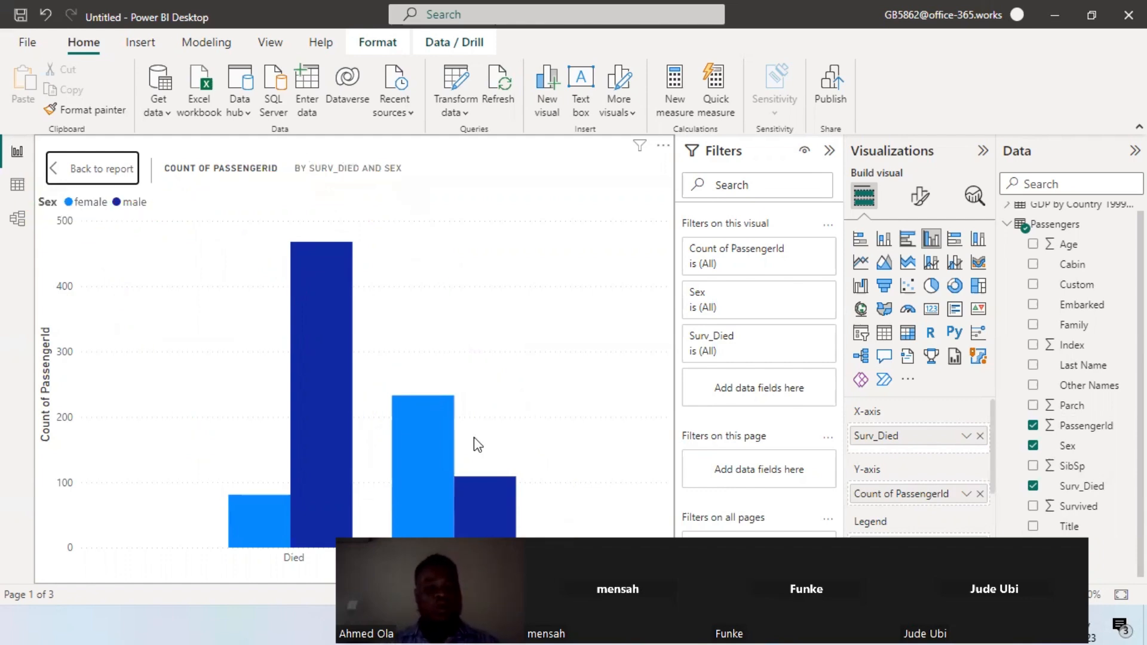
{"action": "left_click", "coordinate": [83, 169]}
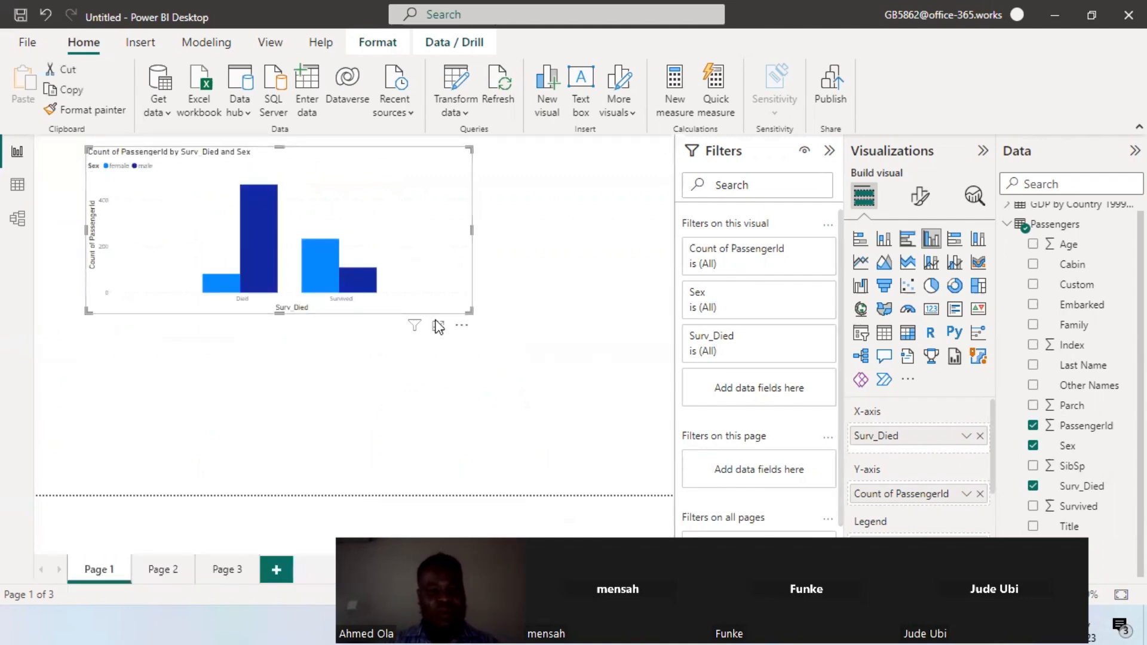
Narrow the Count of PassengerId by Surv_Died and Sex chart to about a third of the page's visible width
{"action": "left_click_drag", "start_coordinate": [470, 312], "coordinate": [304, 327]}
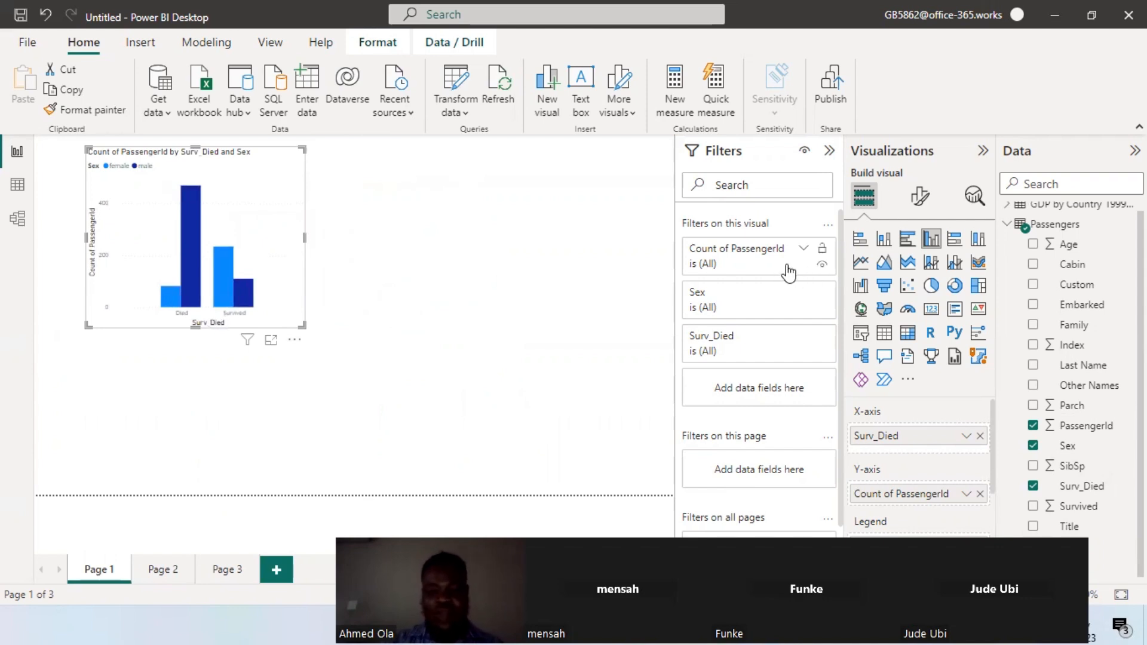
{"action": "left_click", "coordinate": [696, 626]}
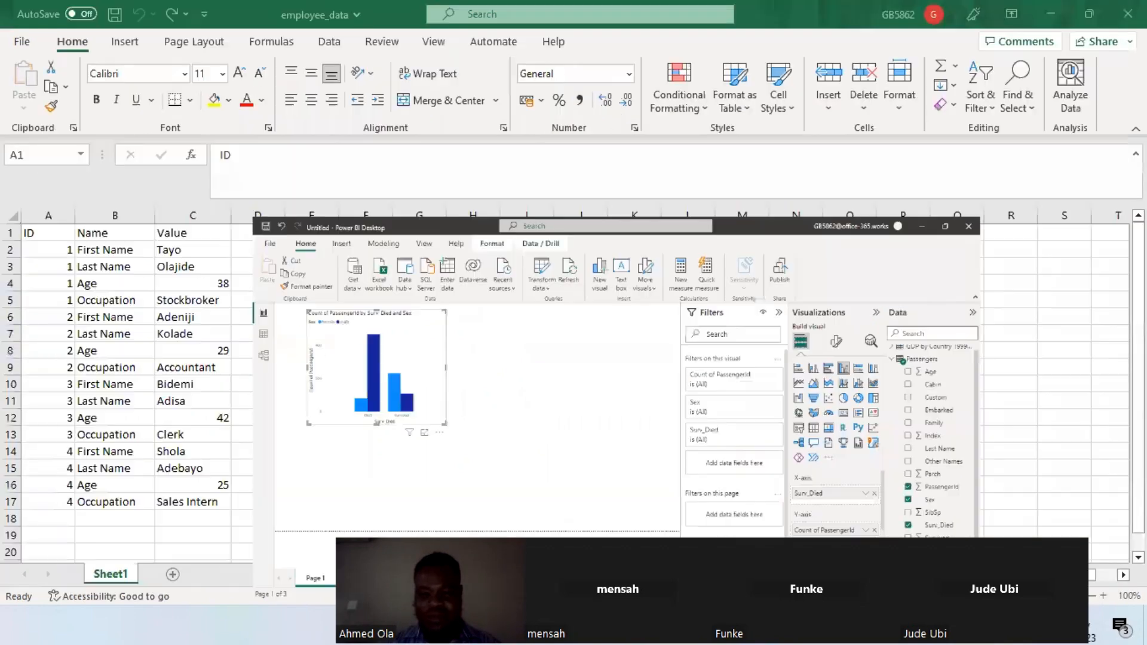
{"action": "left_click", "coordinate": [696, 626]}
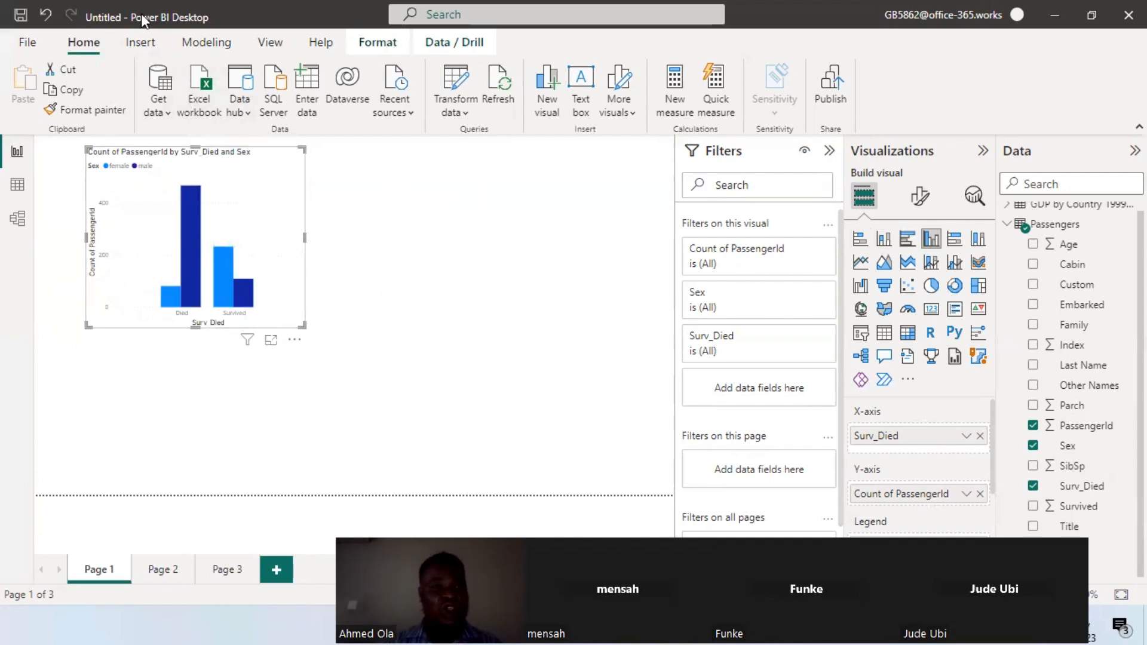
Duplicate the clustered column chart, place the copy to the right of the original and convert it to a stacked column chart
{"action": "left_click", "coordinate": [72, 91]}
{"action": "left_click", "coordinate": [23, 84]}
{"action": "left_click_drag", "start_coordinate": [200, 188], "coordinate": [454, 191]}
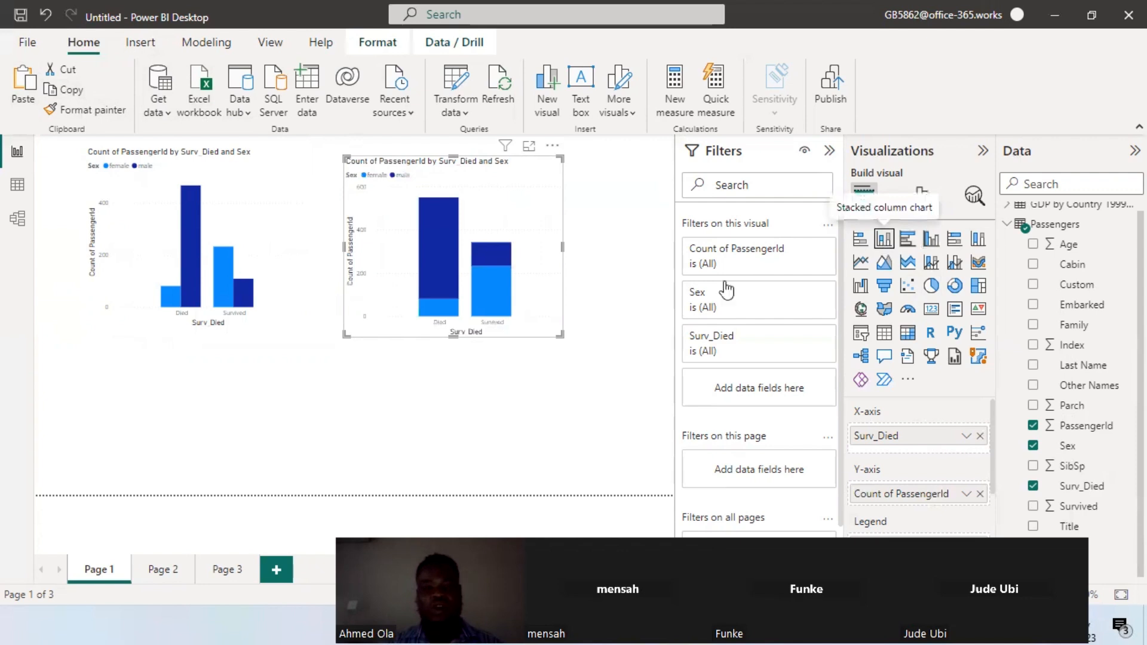
{"action": "left_click_drag", "start_coordinate": [530, 251], "coordinate": [524, 249]}
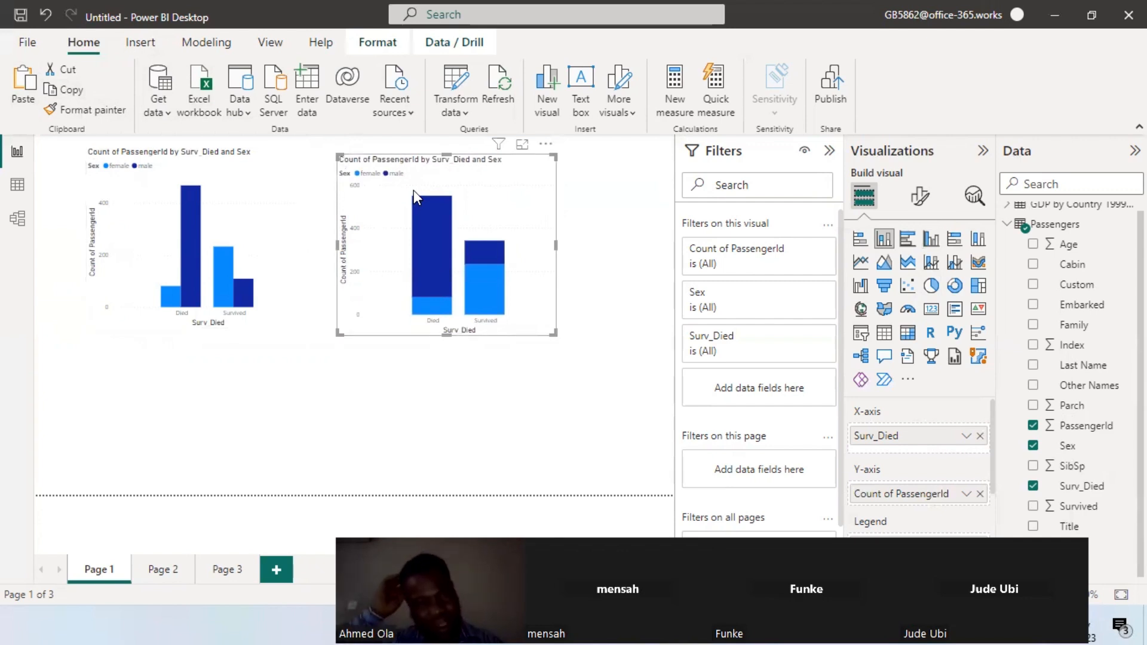
Move the stacked column chart slightly farther right and down to widen the gap from the clustered chart, leaving the stacked chart selected
{"action": "left_click", "coordinate": [260, 192]}
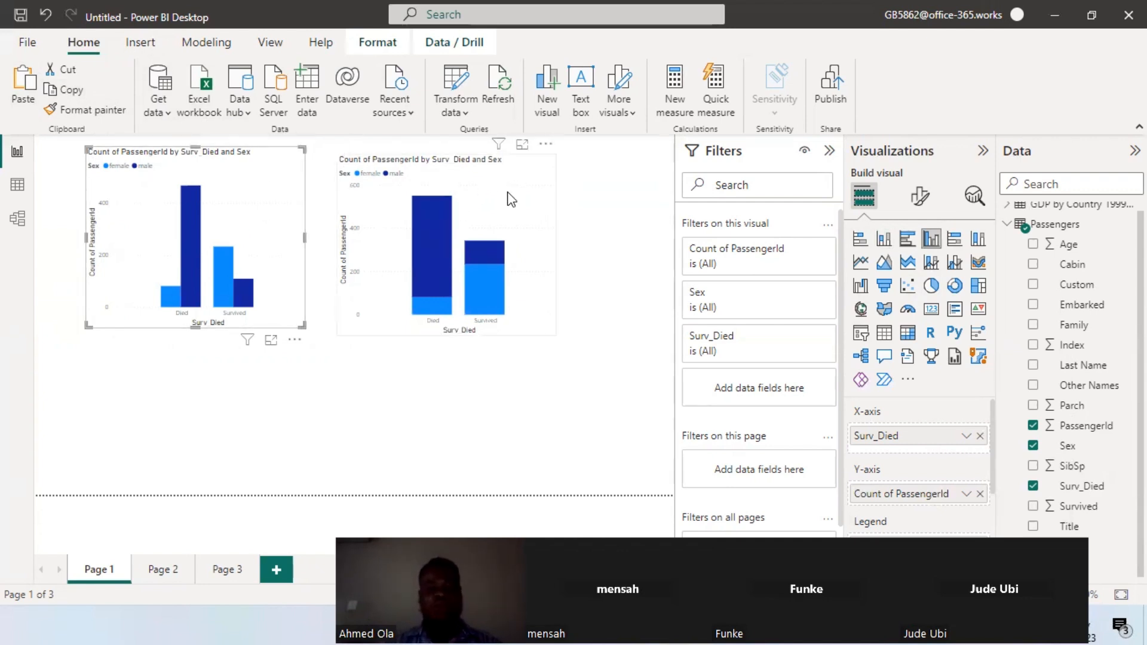
{"action": "left_click", "coordinate": [470, 227]}
{"action": "left_click_drag", "start_coordinate": [502, 171], "coordinate": [544, 182]}
{"action": "left_click", "coordinate": [226, 372]}
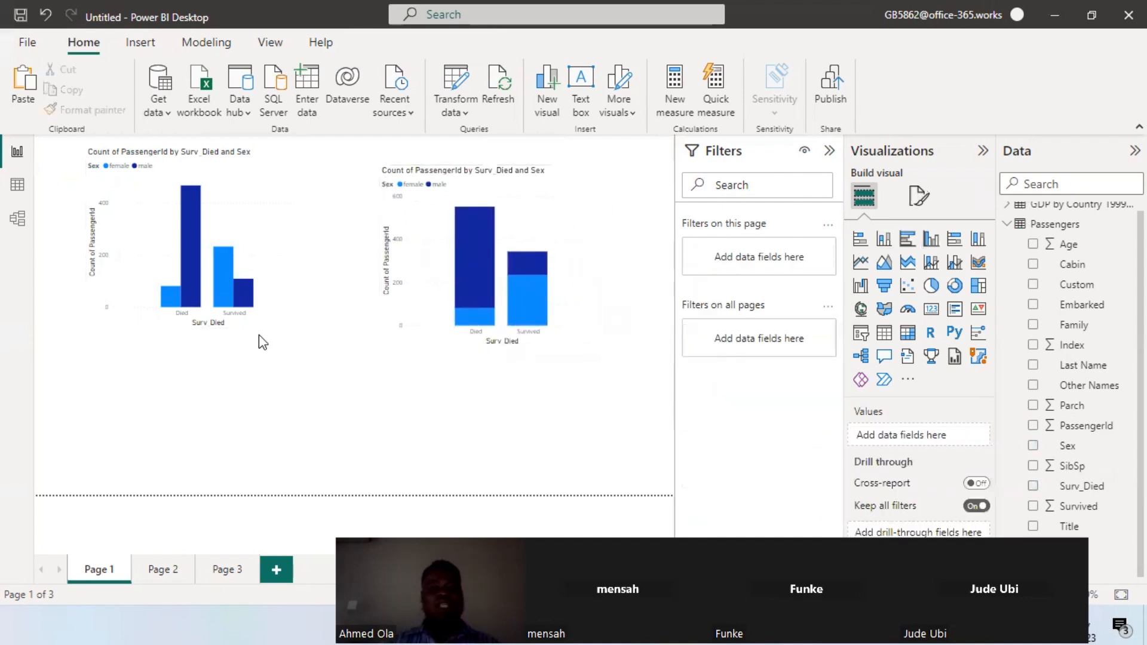
{"action": "left_click", "coordinate": [529, 227]}
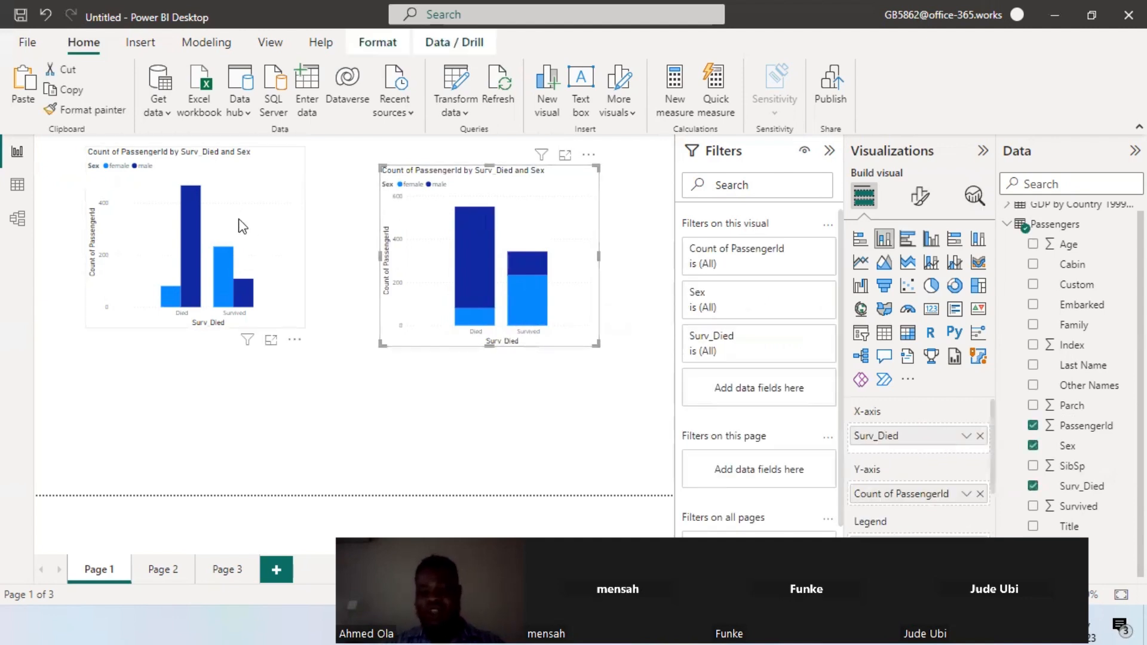